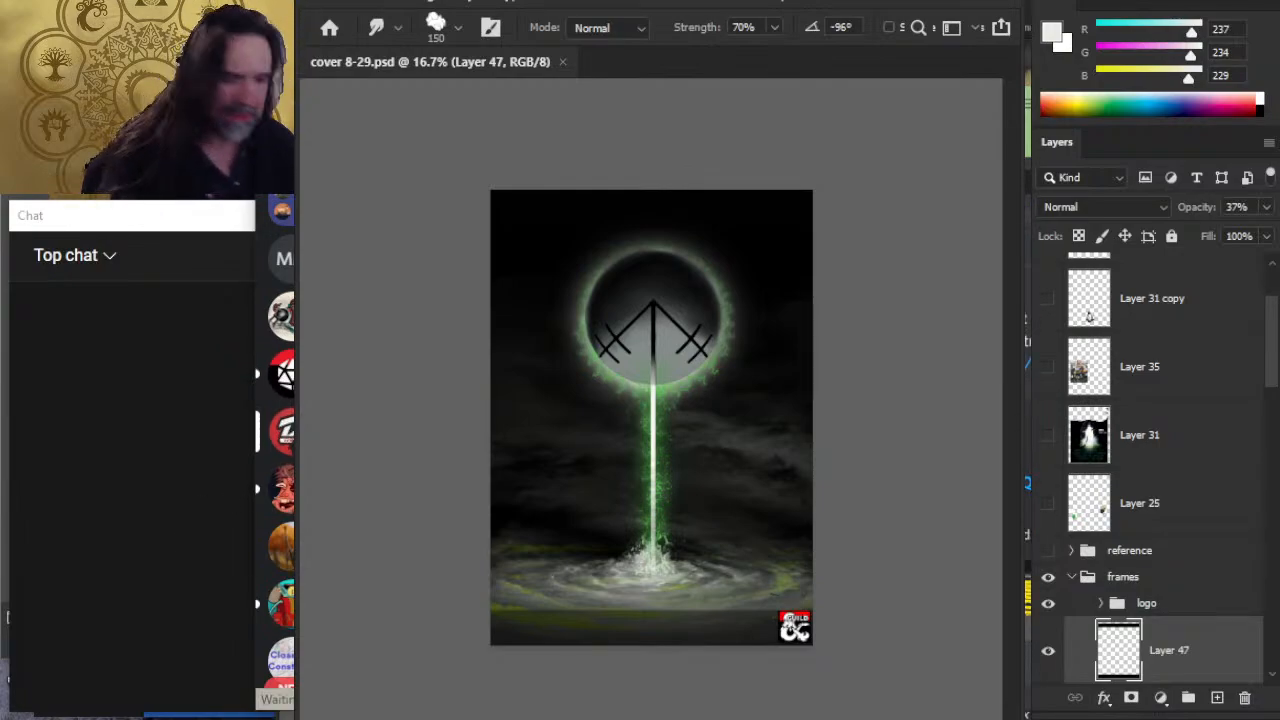
Step: Look through the Discord server list, opening several servers to check them
click(284, 492)
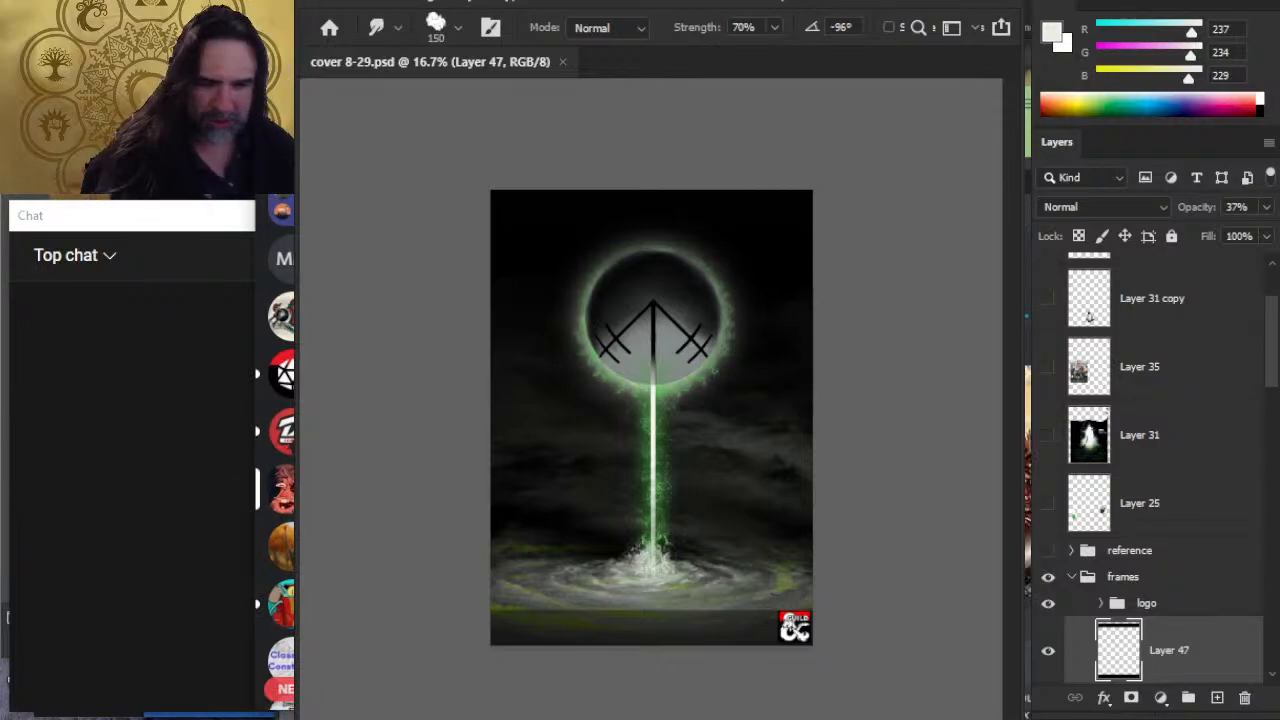
scroll(282, 450, down, 2)
scroll(282, 436, up, 1)
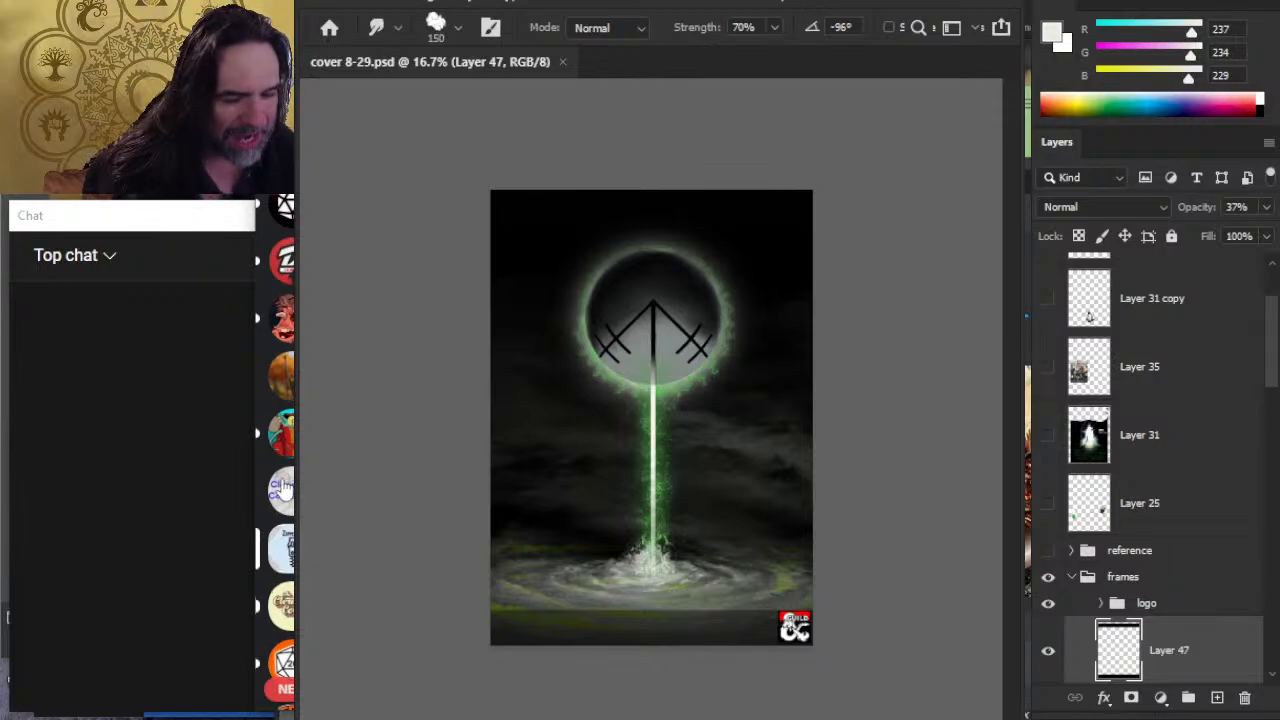
scroll(279, 420, down, 1)
scroll(281, 437, down, 3)
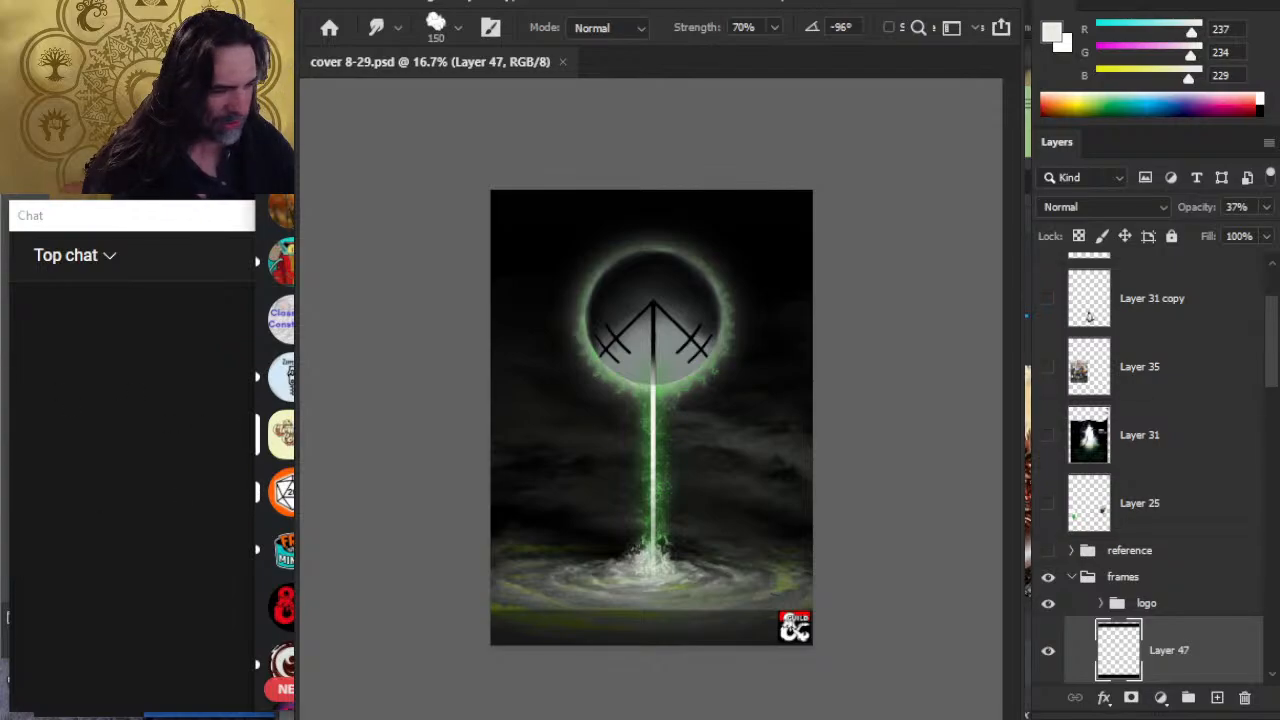
click(283, 491)
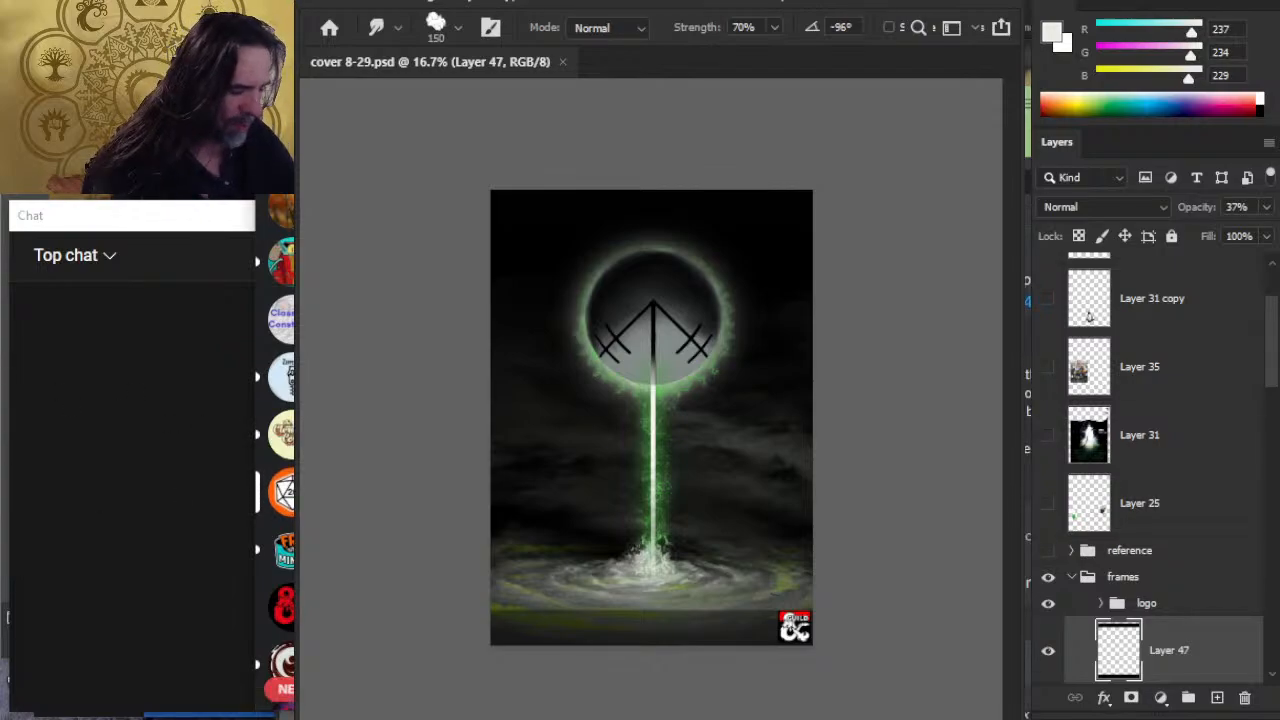
click(283, 549)
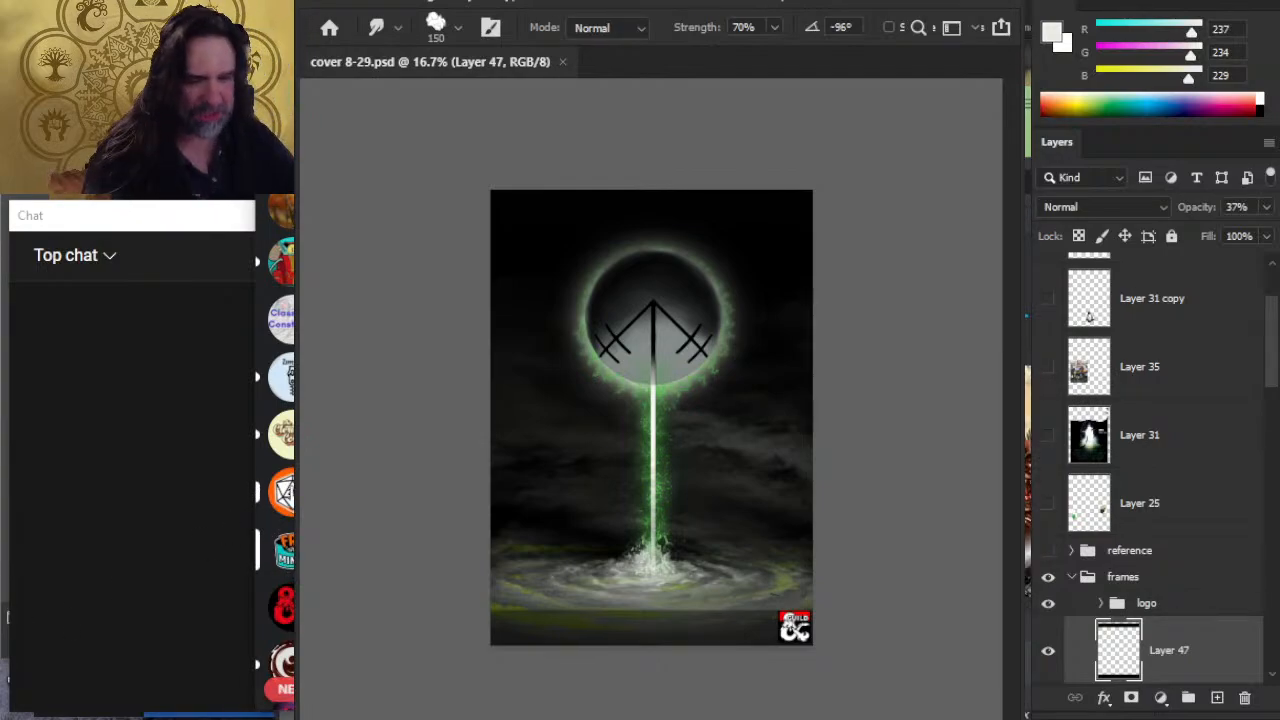
scroll(281, 450, down, 3)
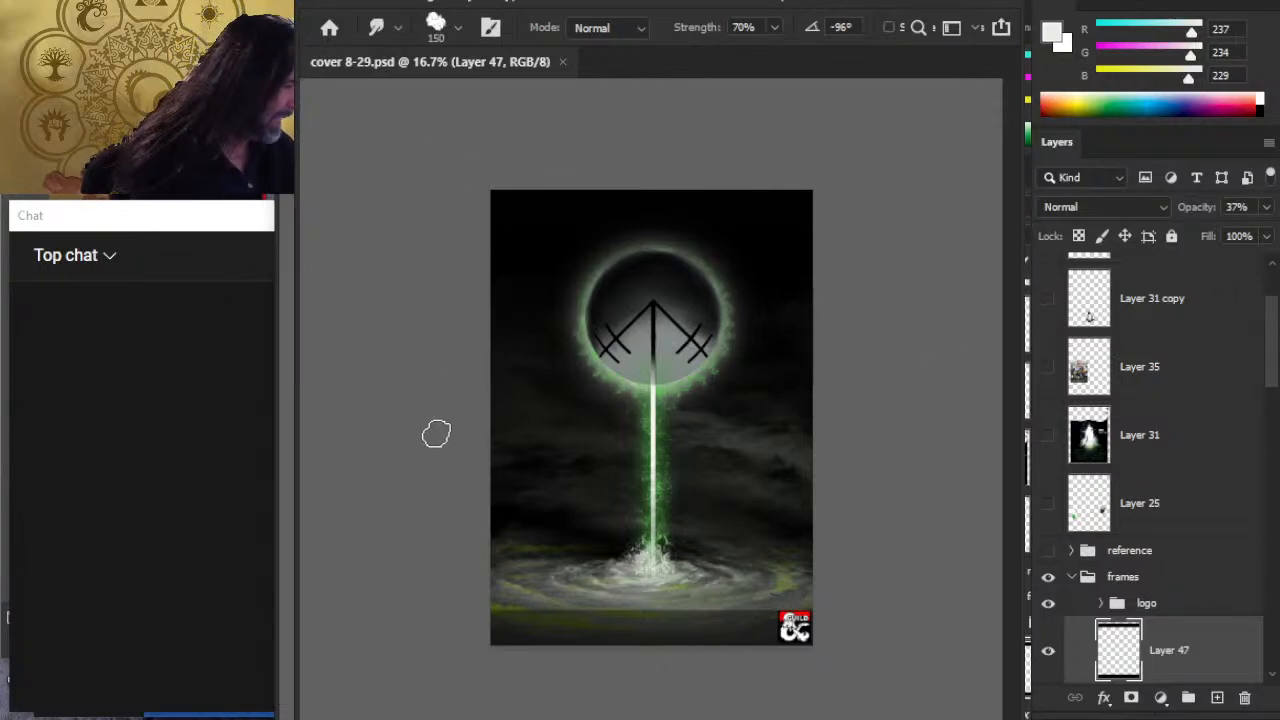
Step: Collapse the frames group and hide it so the cover art shows without its borders and logo
key(z)
mouse_move(580, 346)
mouse_down()
mouse_move(569, 283)
mouse_move(592, 282)
mouse_up()
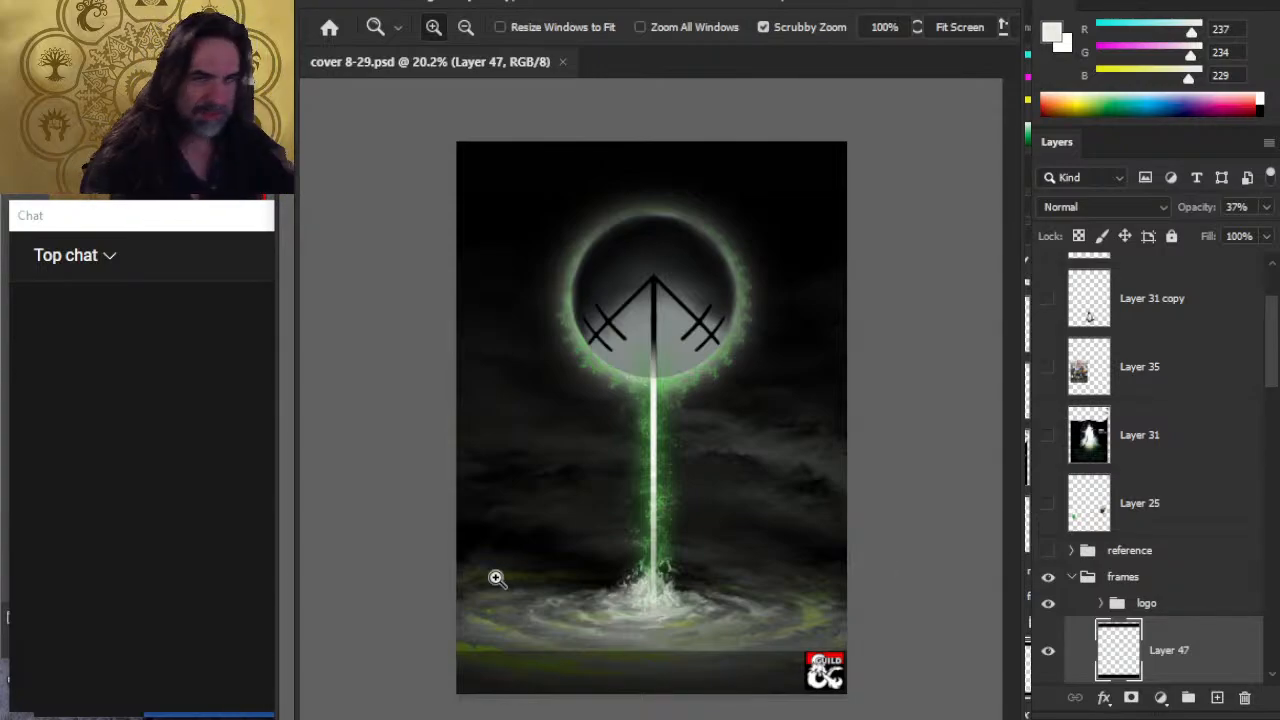
click(1063, 582)
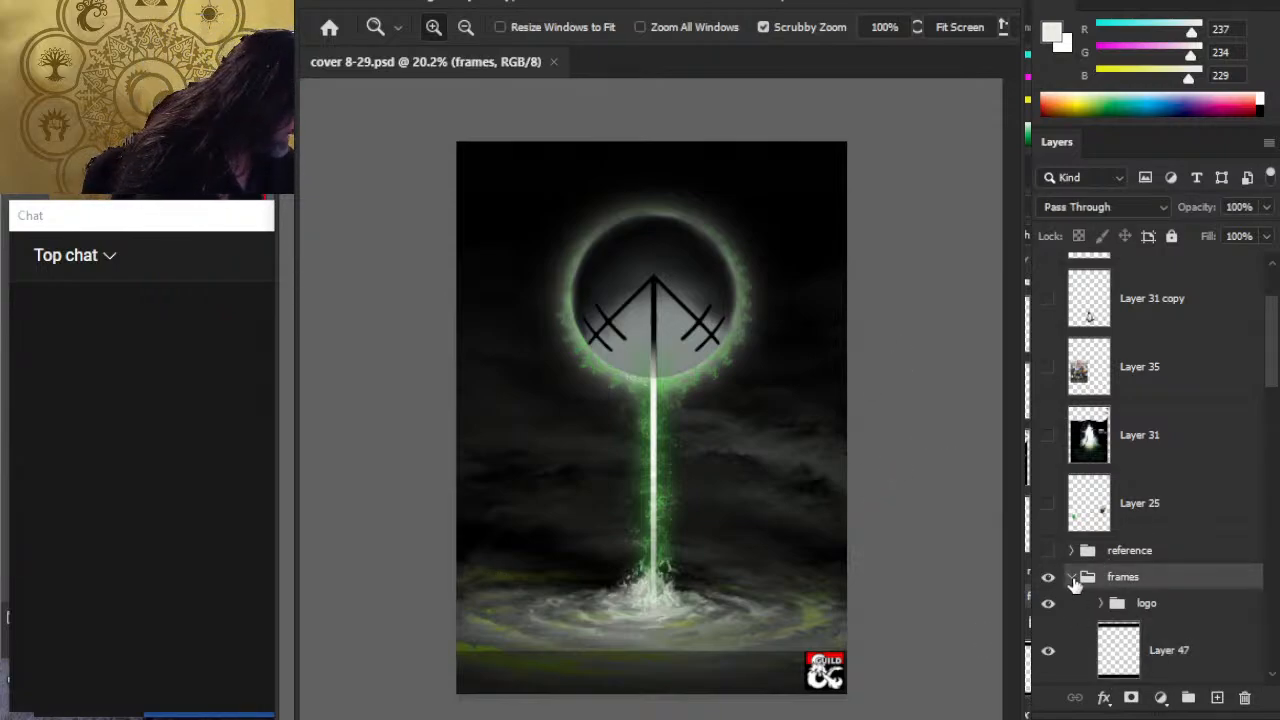
click(1071, 578)
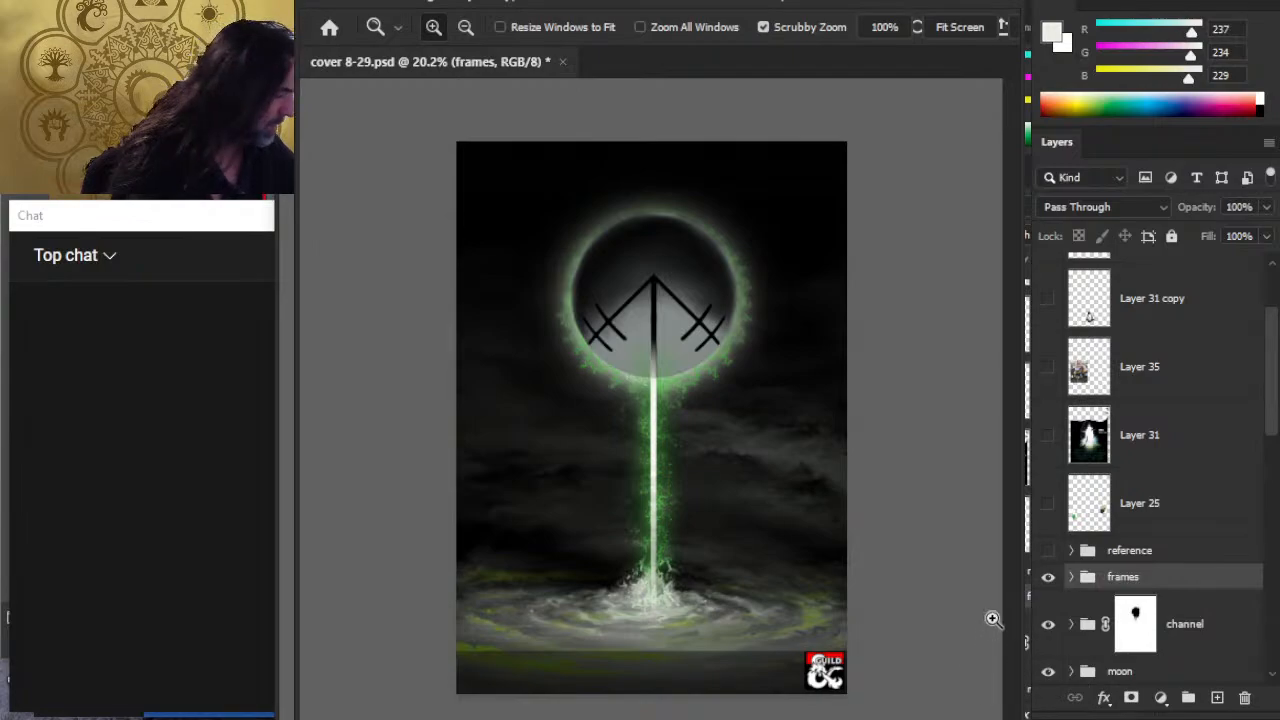
click(1048, 579)
Step: Toggle the channel group's visibility off and on to check what it contributes to the artwork
scroll(1266, 430, down, 3)
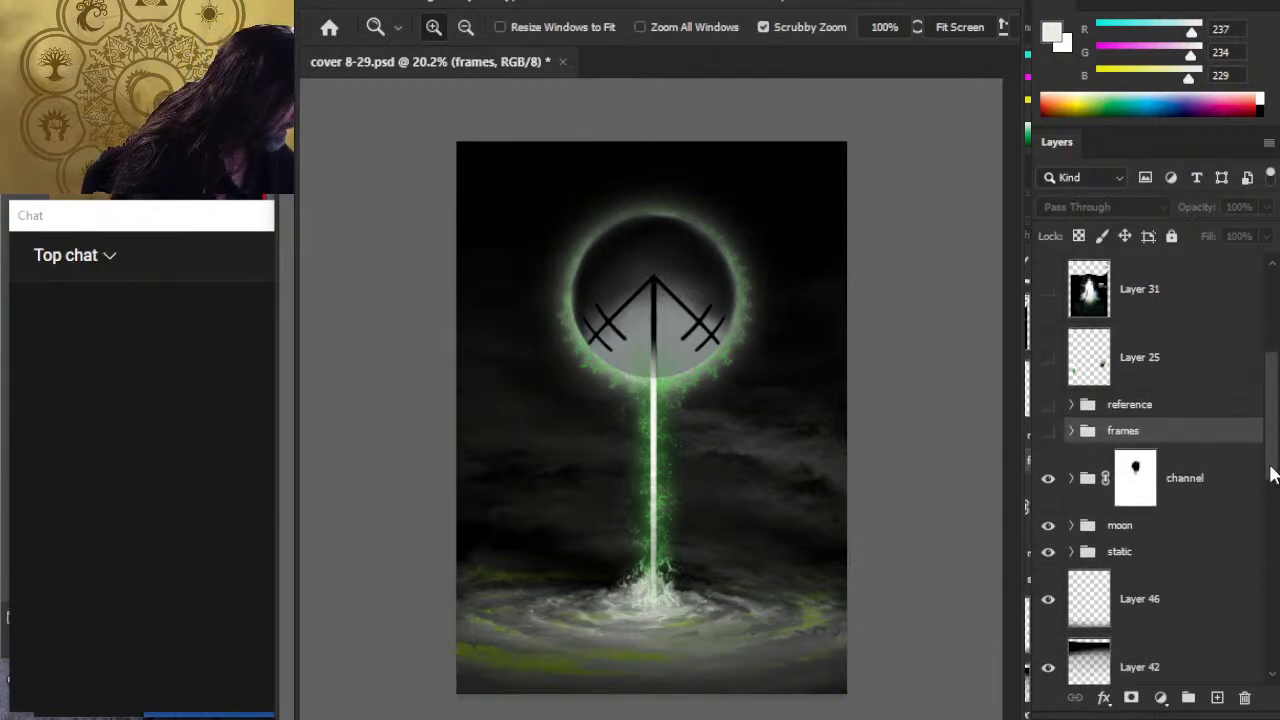
click(1048, 451)
click(1048, 451)
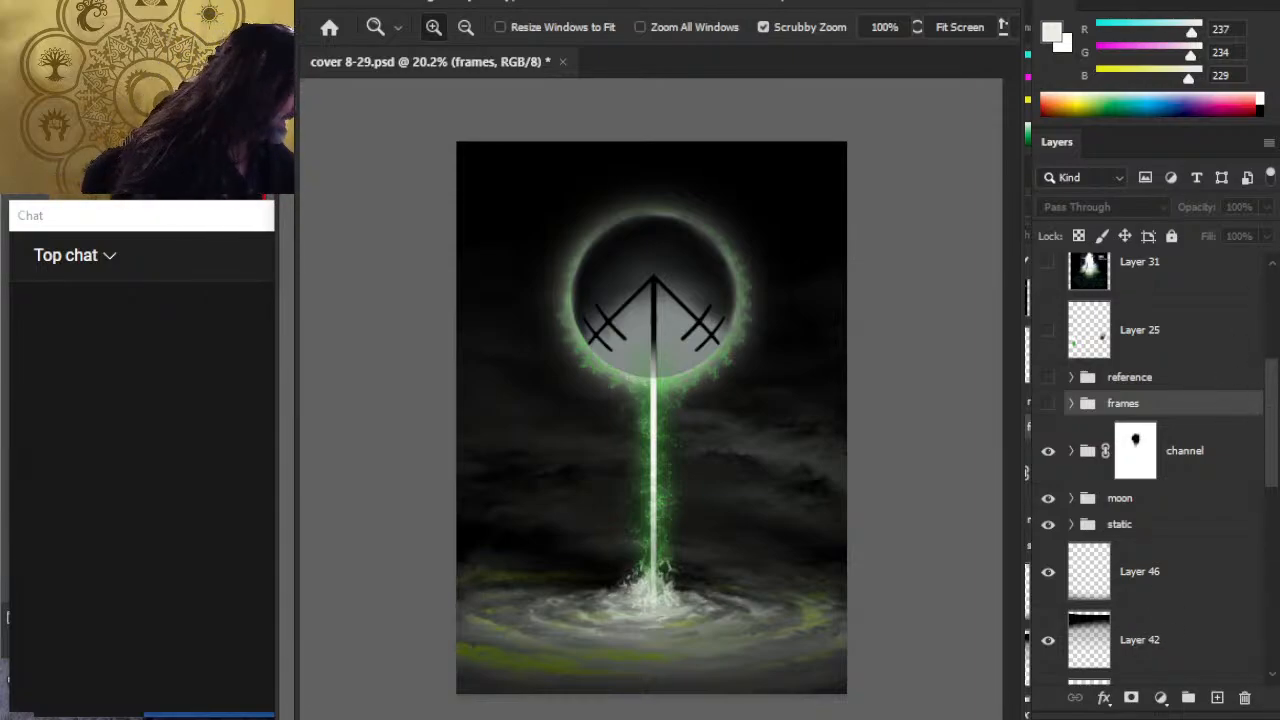
Step: Activate the Brush tool and sample the near-black sky color to the right of the moon
key(x)
key(b)
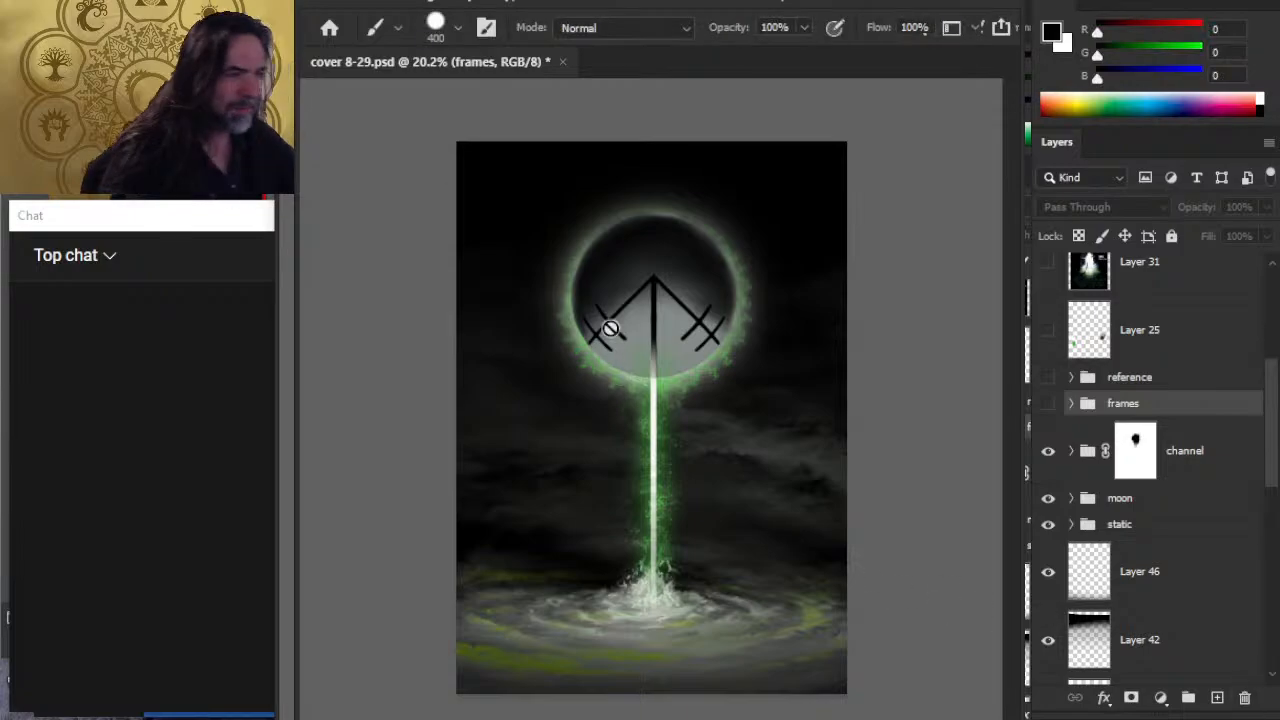
alt+click(805, 285)
drag(805, 285, 846, 549)
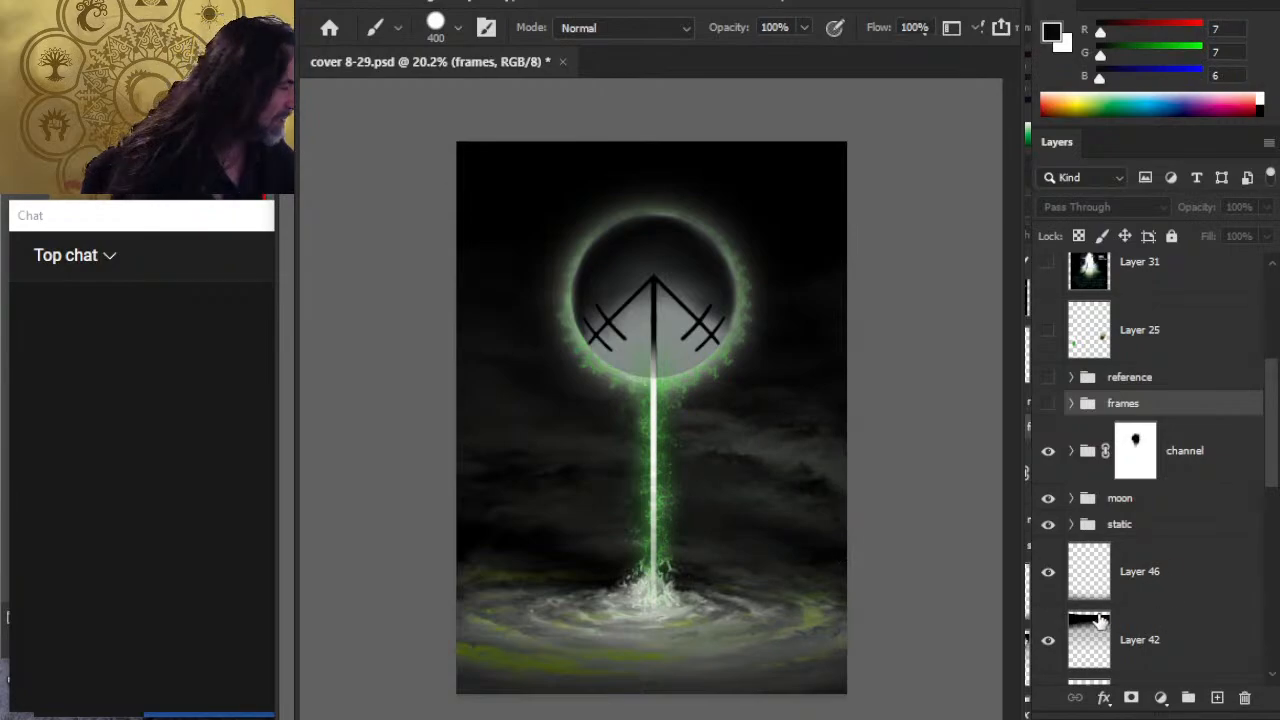
Step: Group all the background layers from Layer 46 down to Layer 1, leaving out Layer 15 and Background
click(1048, 527)
click(1048, 527)
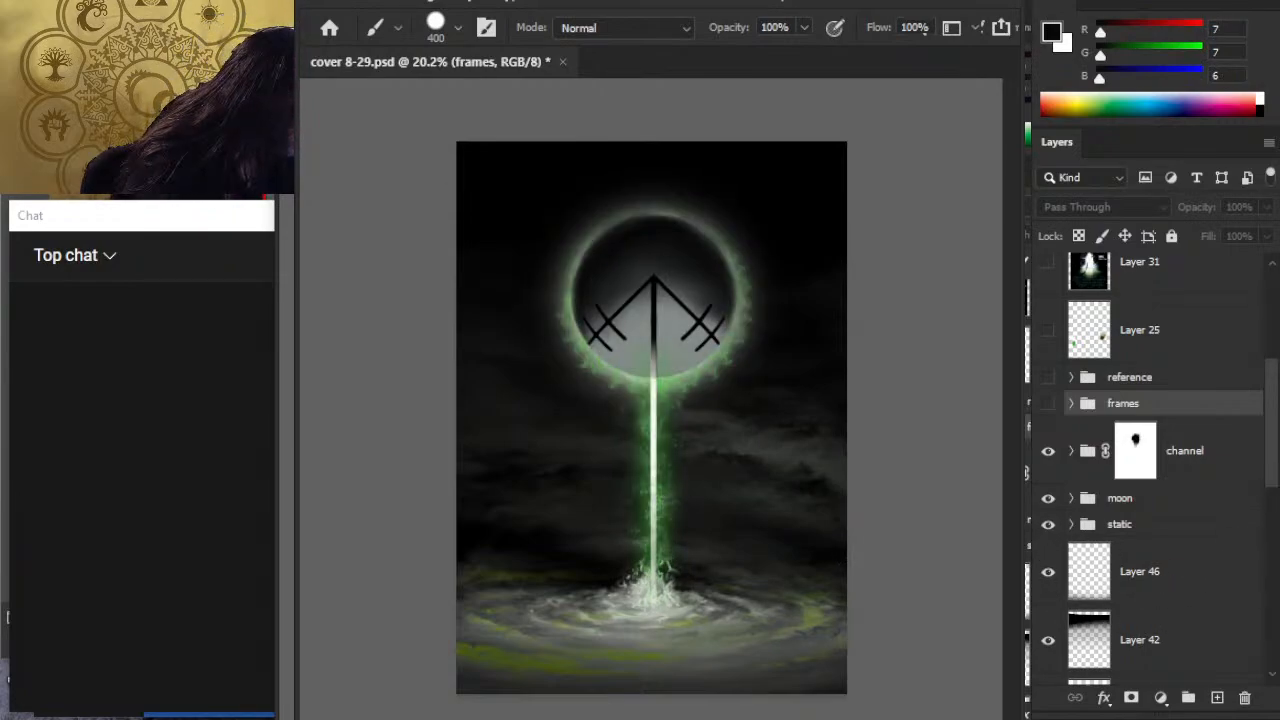
scroll(1272, 486, down, 3)
scroll(1150, 480, down, 6)
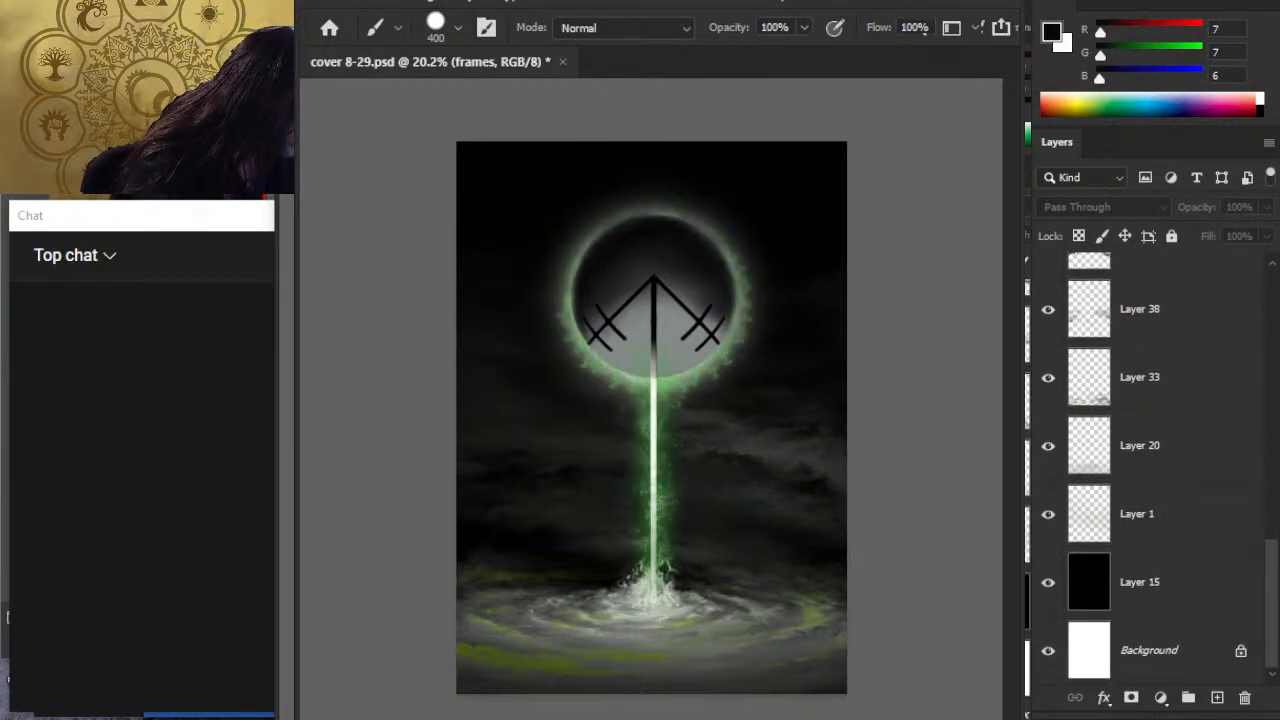
scroll(1150, 480, up, 2)
click(1225, 625)
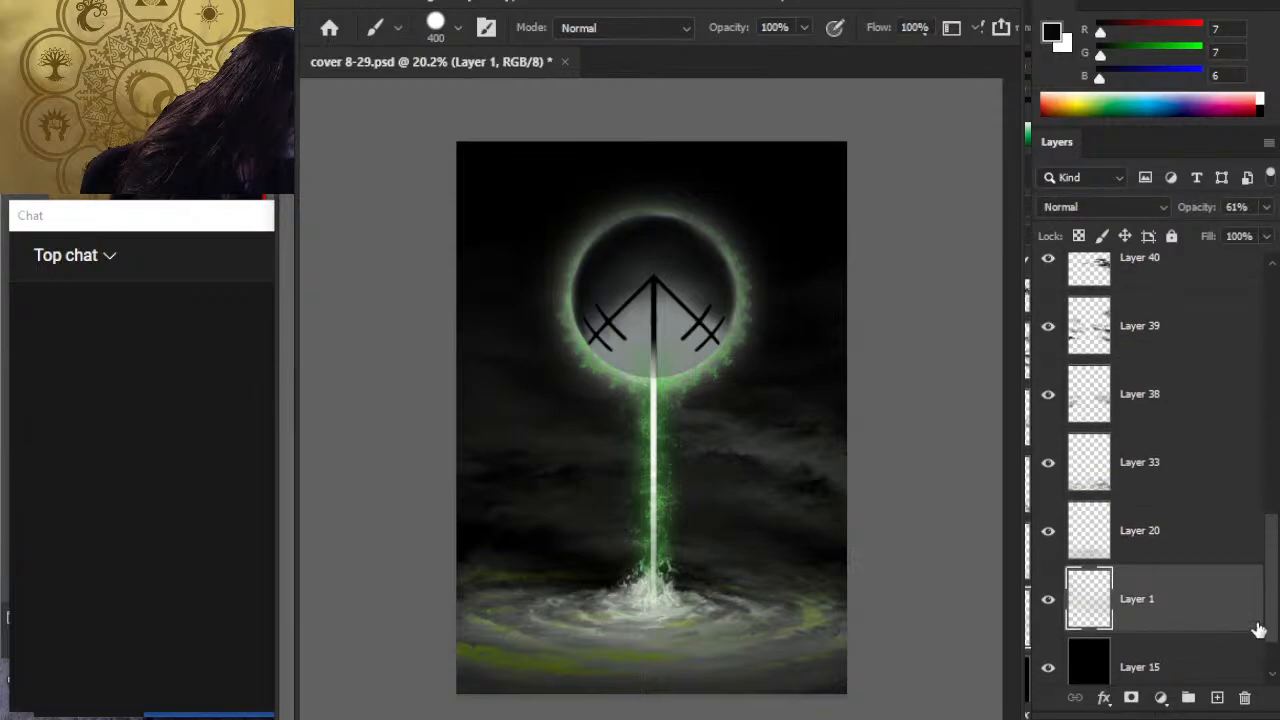
drag(1275, 612, 1252, 498)
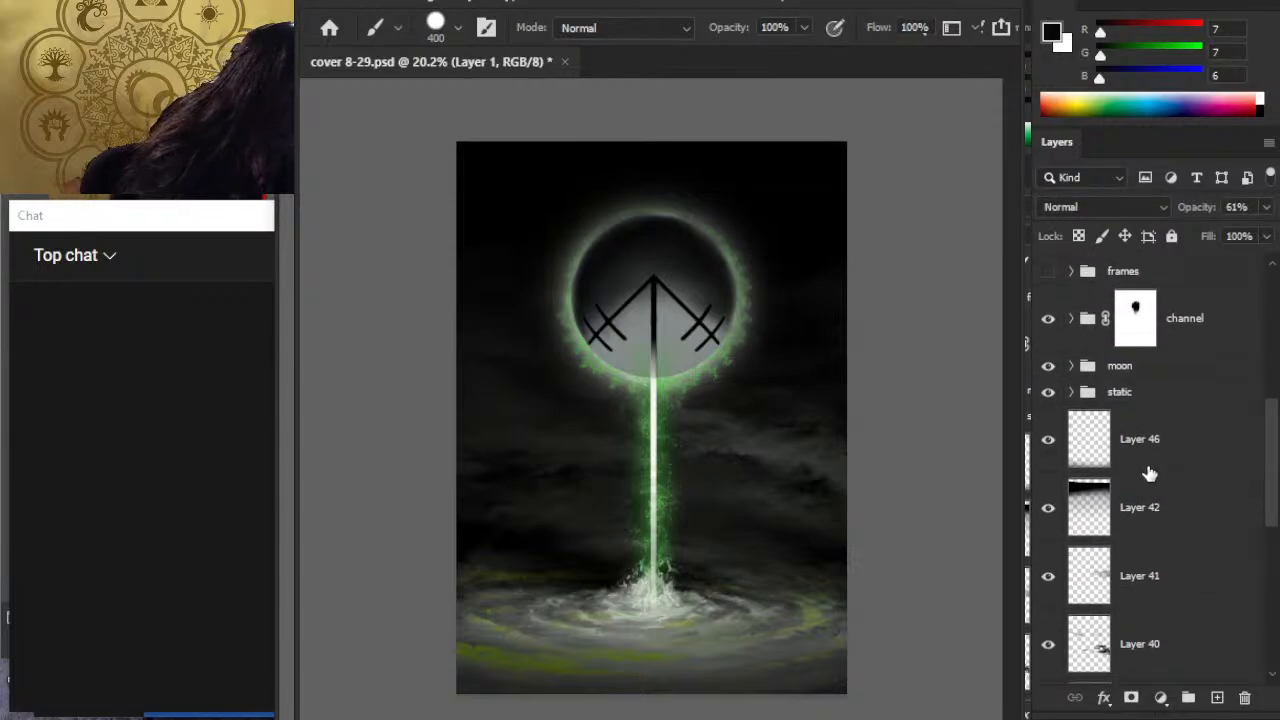
shift+click(1195, 456)
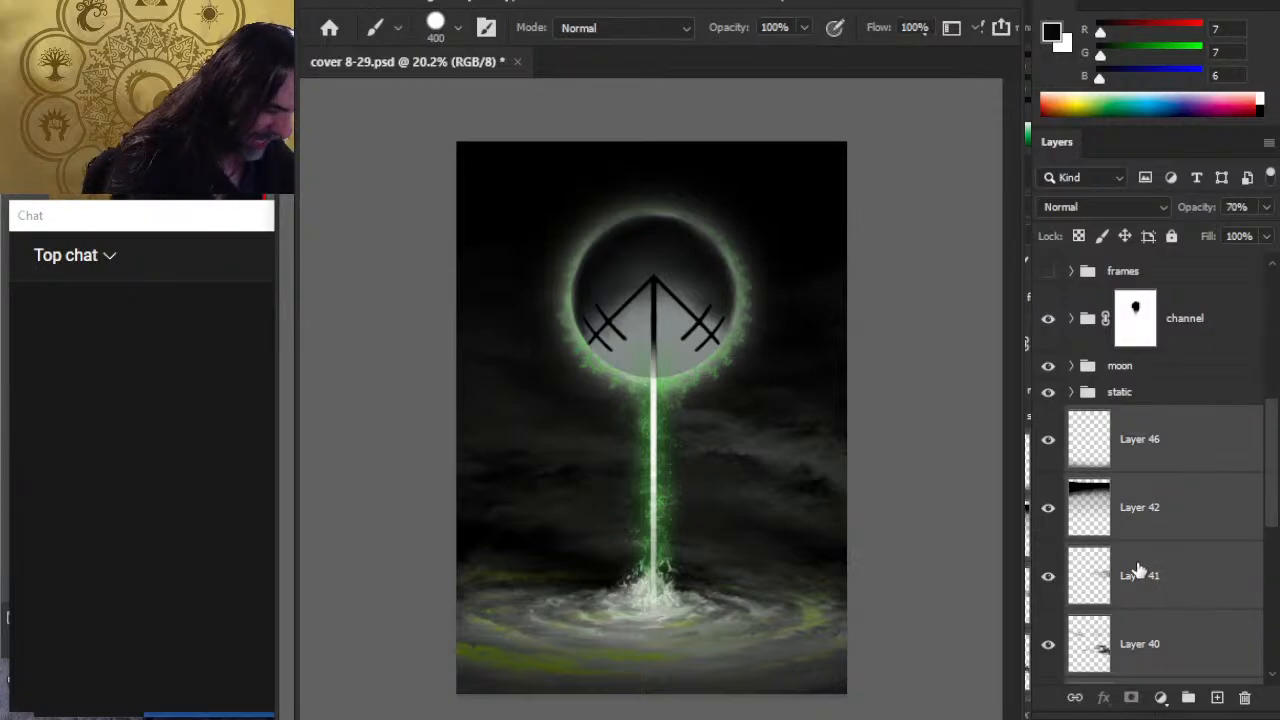
key(ctrl+g)
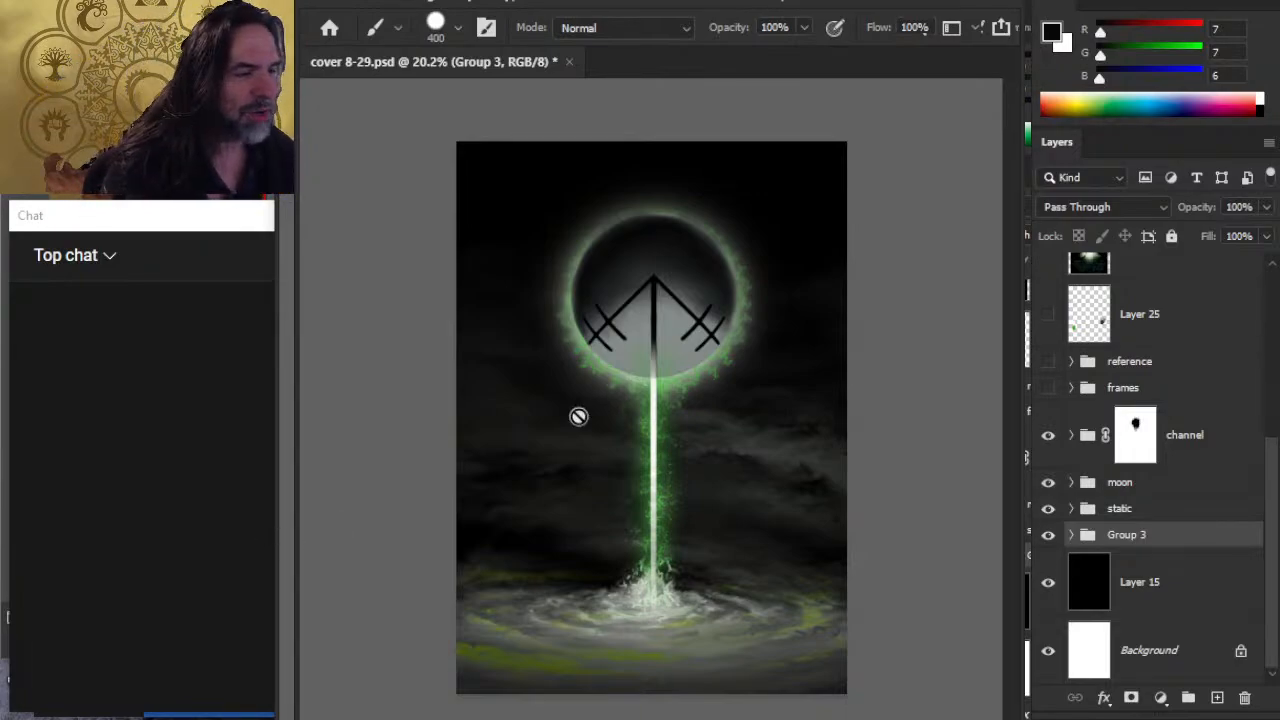
Step: Hide and reshow Group 3 and the static group in turn to compare their effect on the cover
click(1048, 536)
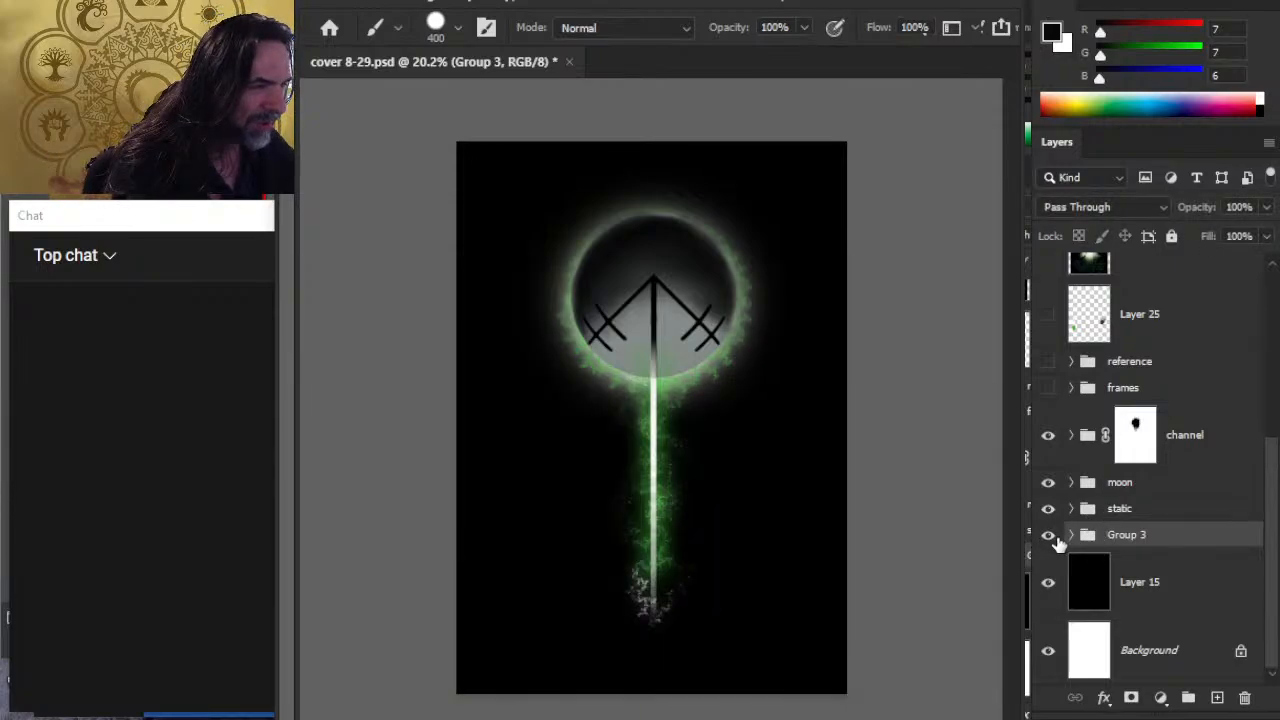
click(1048, 536)
click(1048, 509)
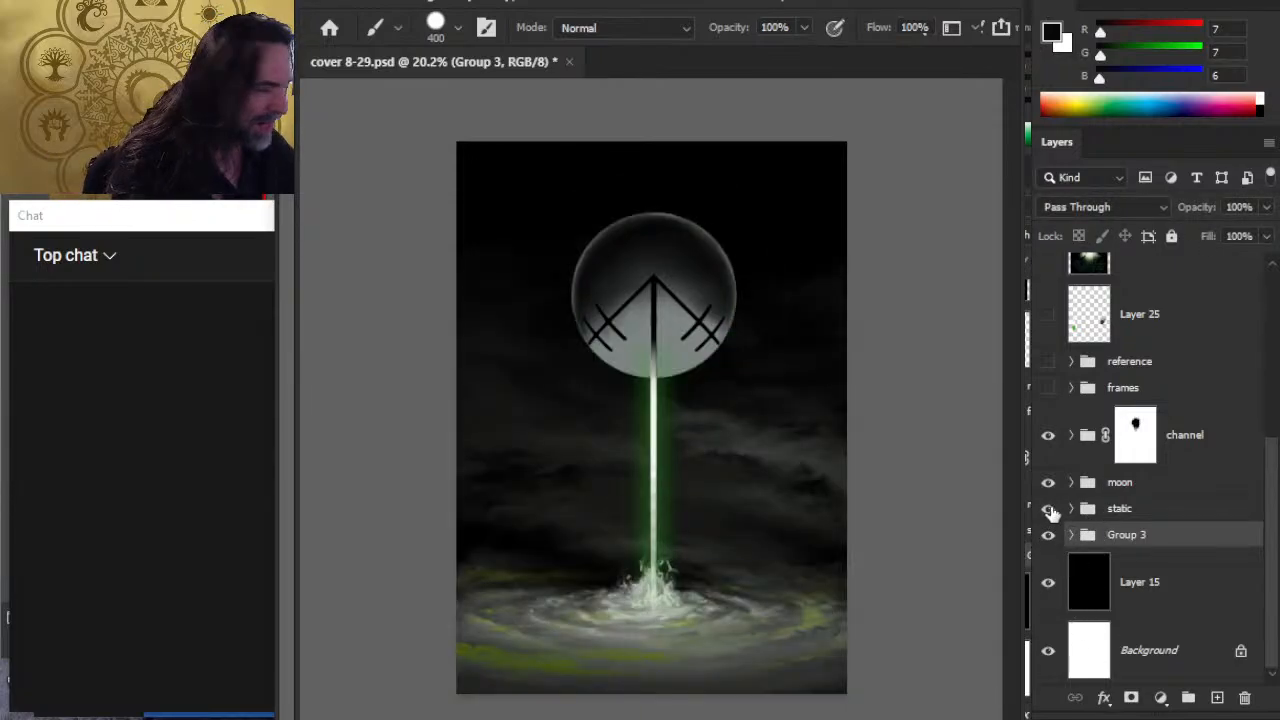
click(1048, 509)
Step: Lower the static group's opacity to 0% and restore it to 100% to preview the glow fading
click(1142, 512)
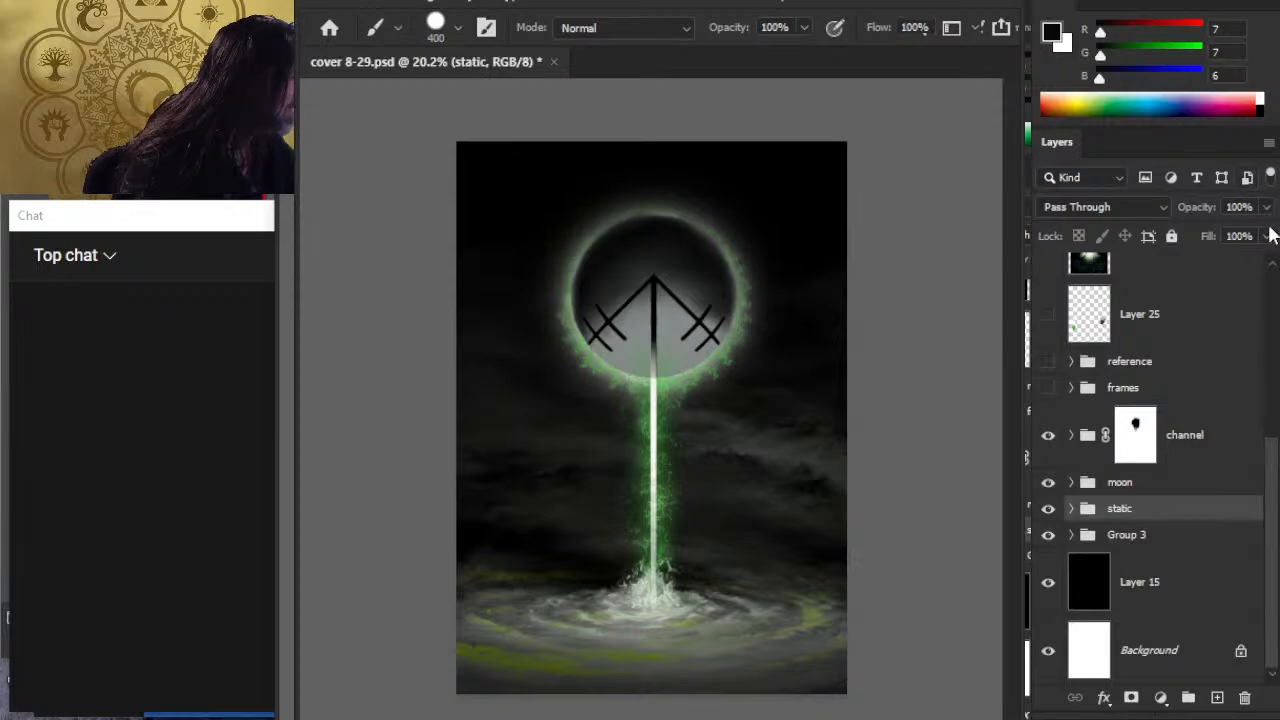
drag(1266, 207, 1148, 247)
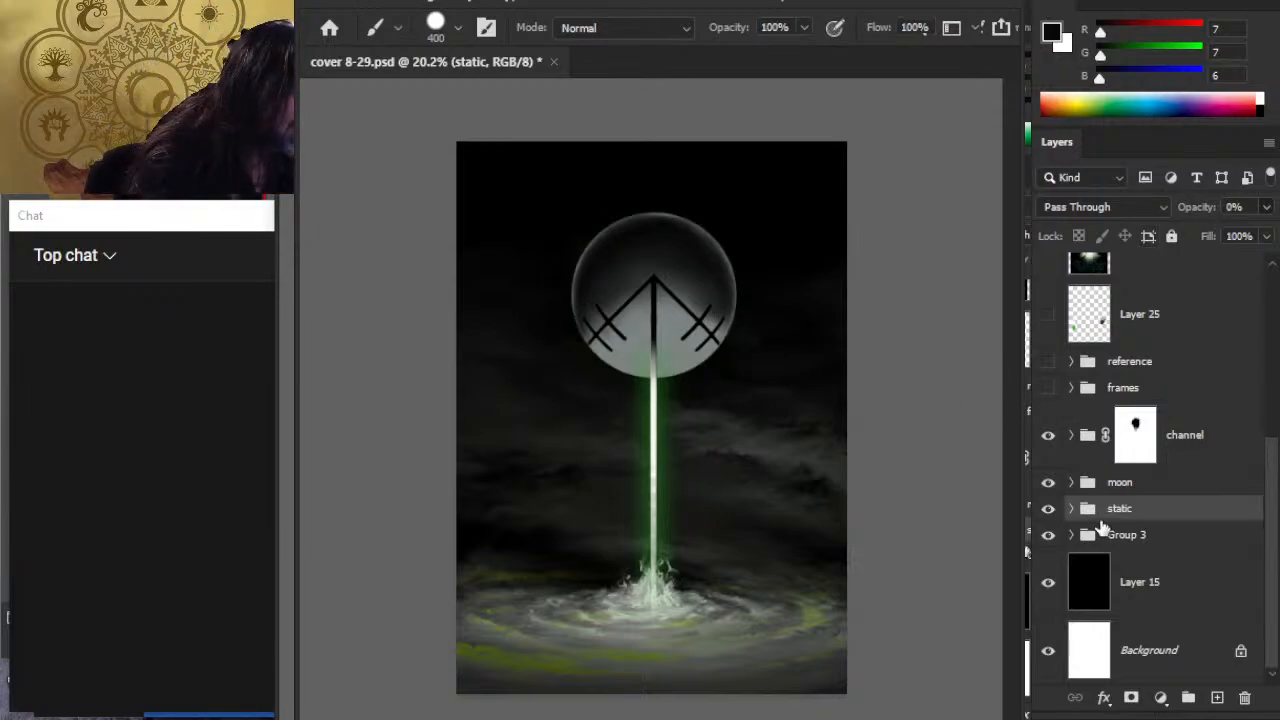
drag(1175, 228, 1248, 250)
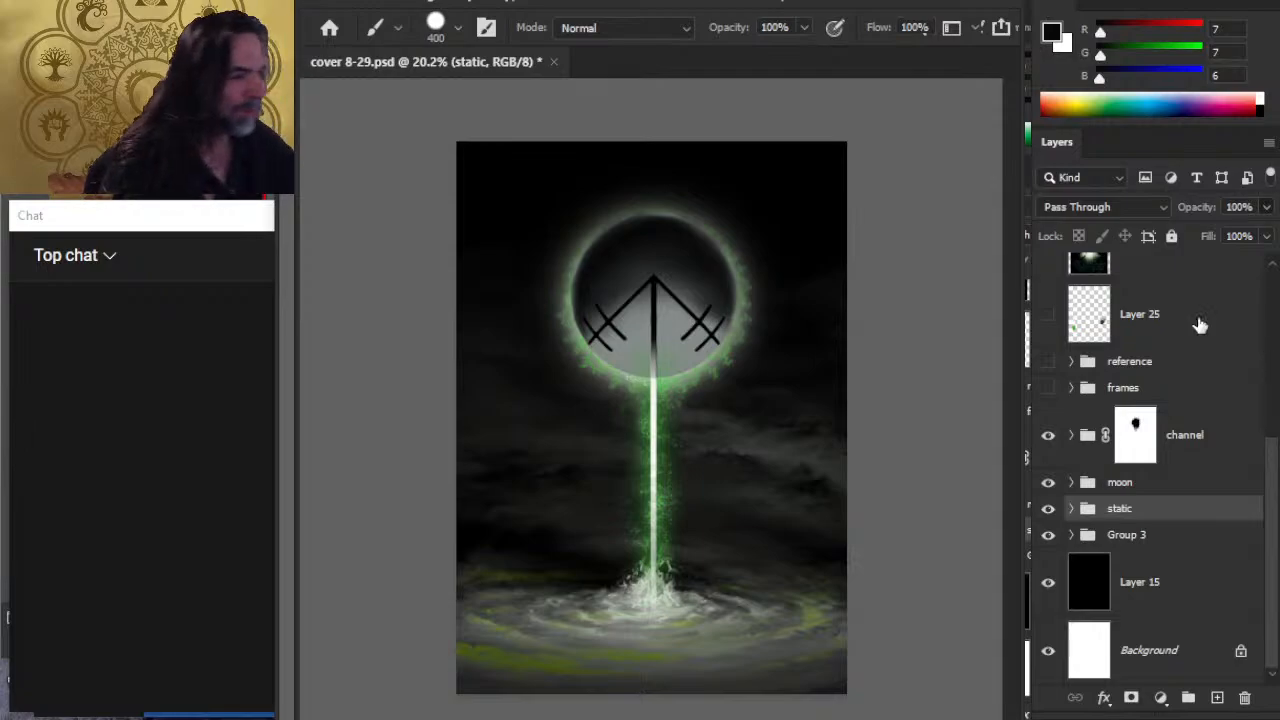
Step: Toggle the static, moon and channel groups off and on one by one to examine each element
click(1048, 508)
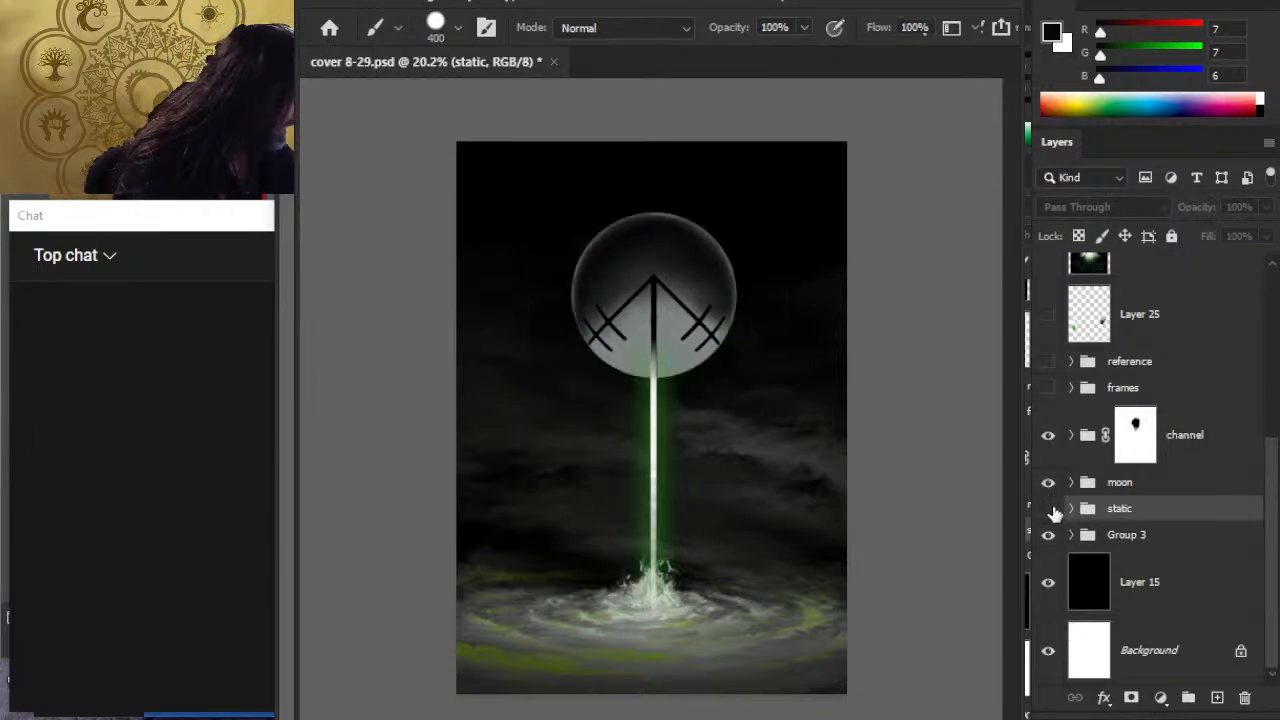
click(1049, 509)
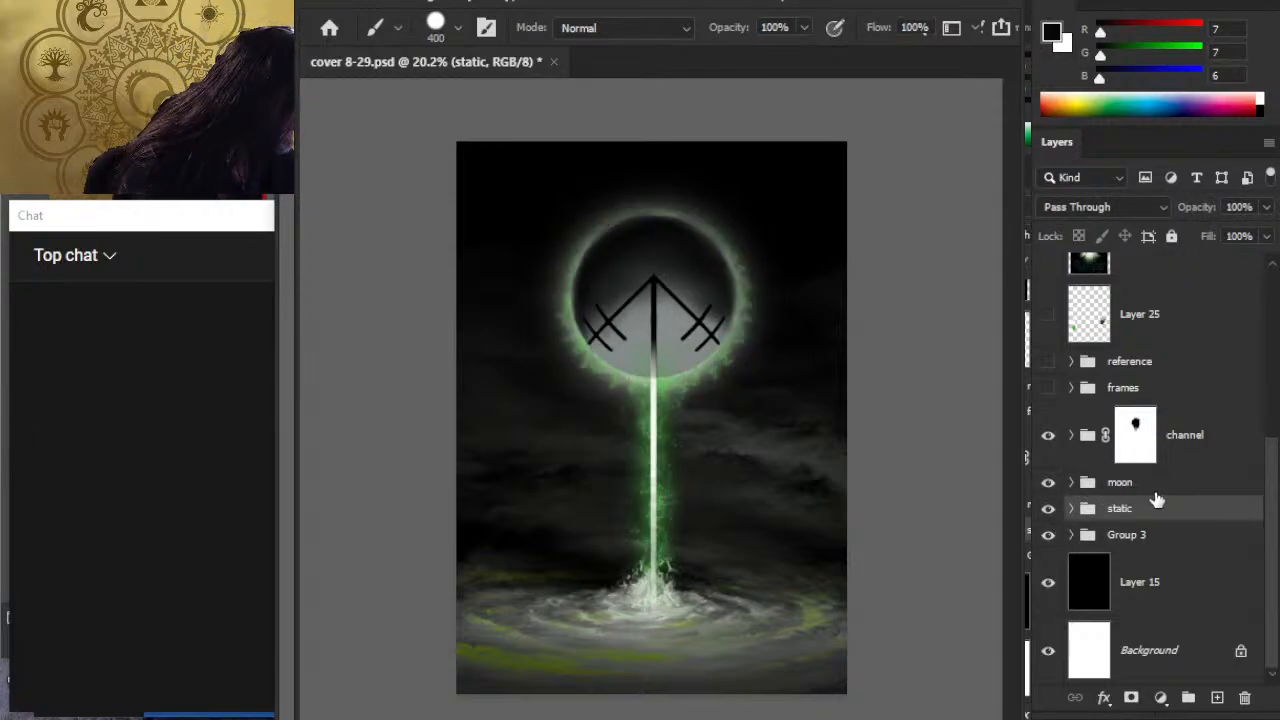
click(1048, 484)
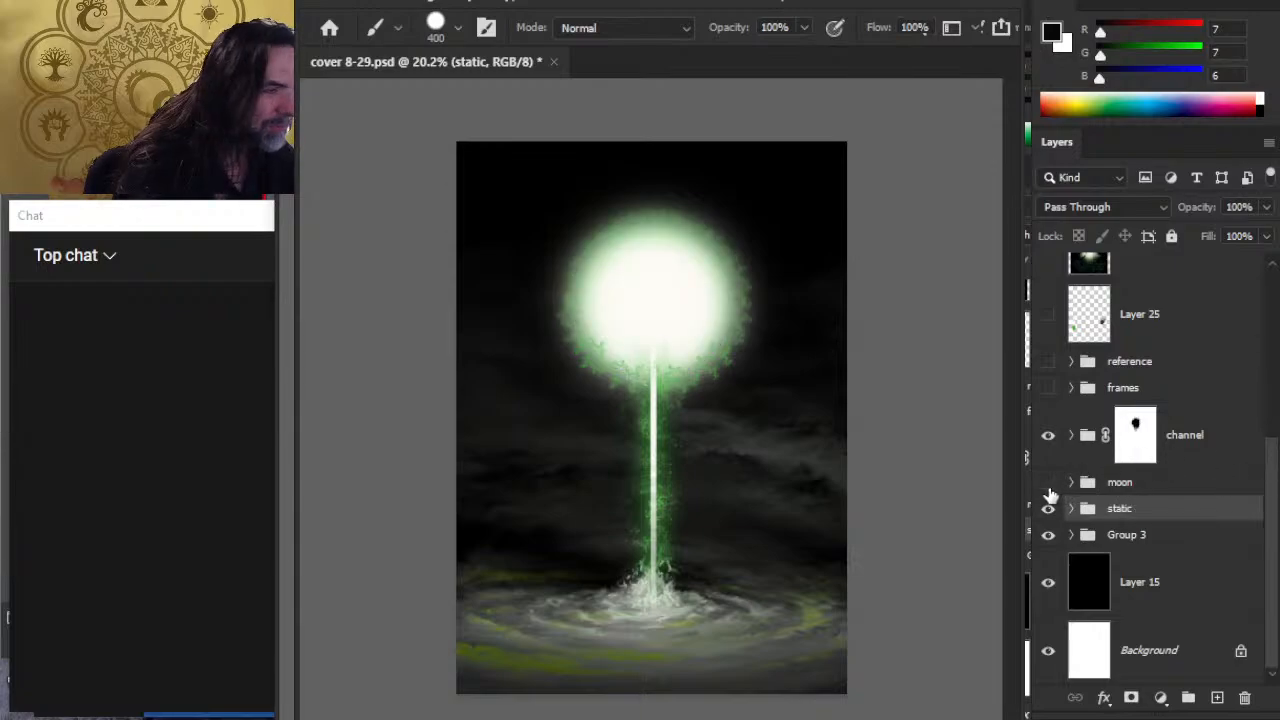
click(1048, 483)
click(1048, 436)
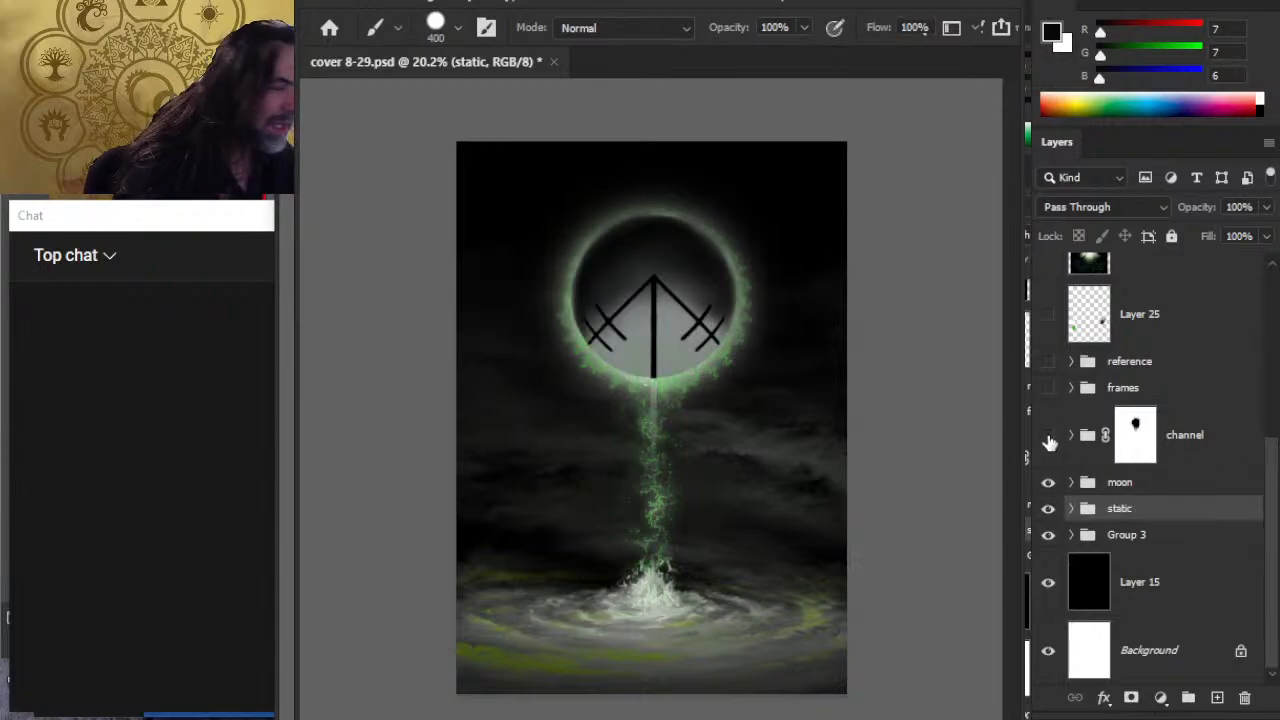
click(1048, 436)
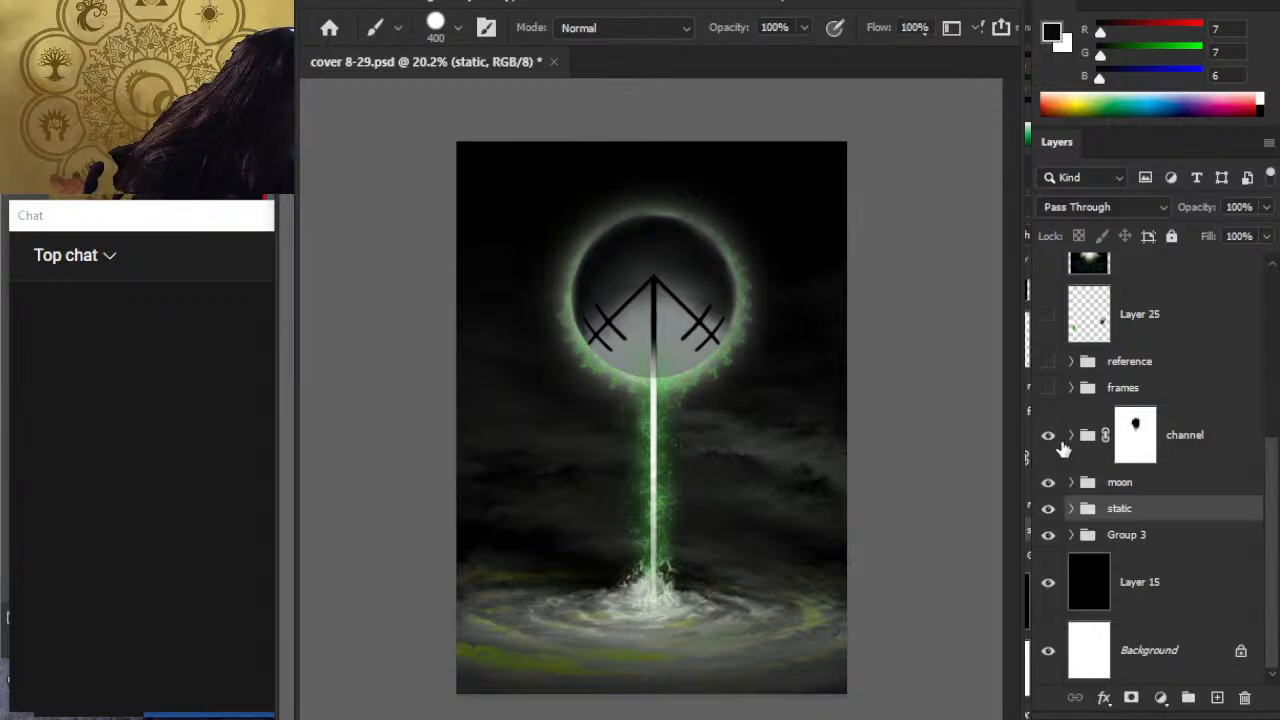
click(1049, 438)
click(1049, 438)
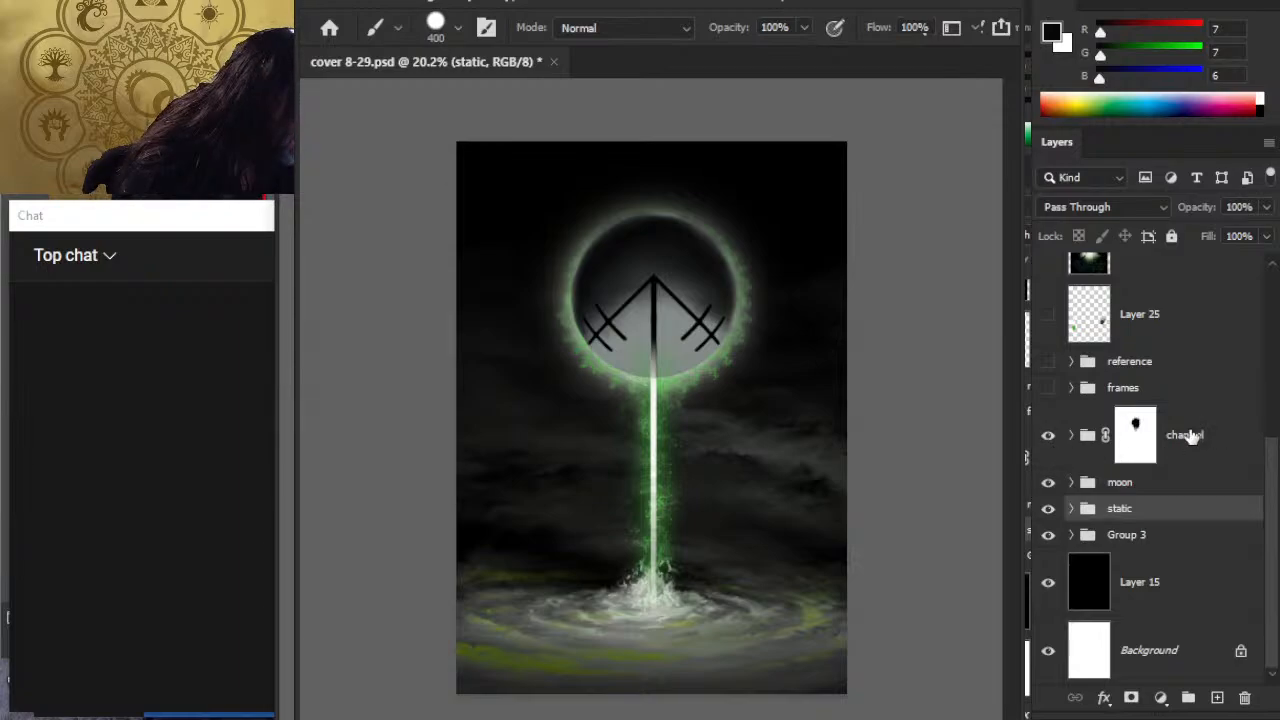
Step: Select Layer 18 inside the channel group and sample the beam's near-white color for the Brush tool
click(1072, 436)
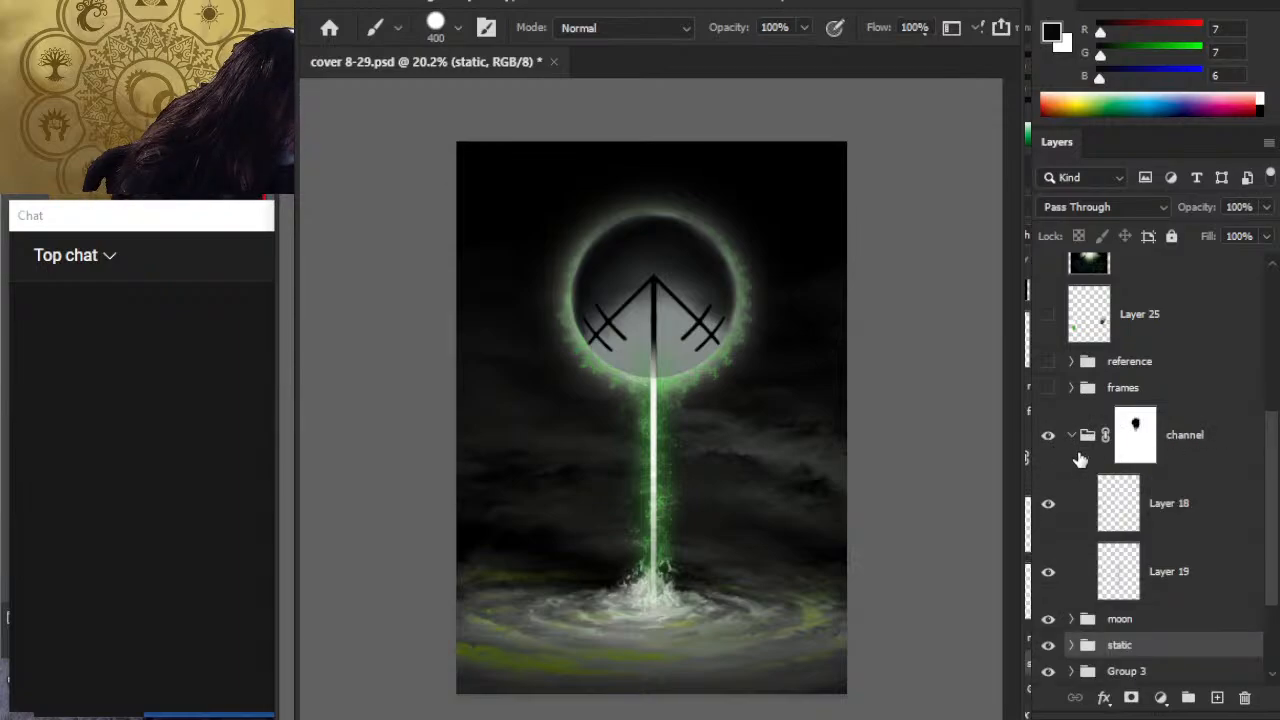
click(1189, 516)
key(z)
drag(683, 396, 697, 377)
key(b)
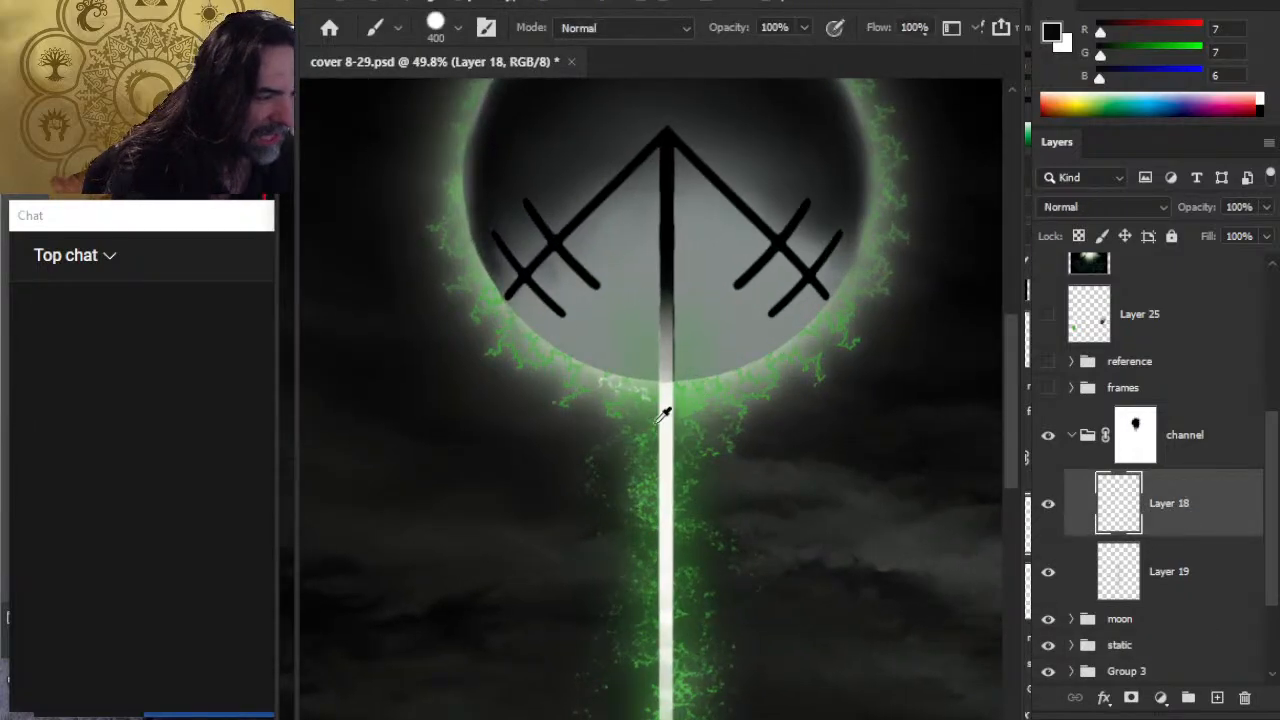
alt+click(668, 414)
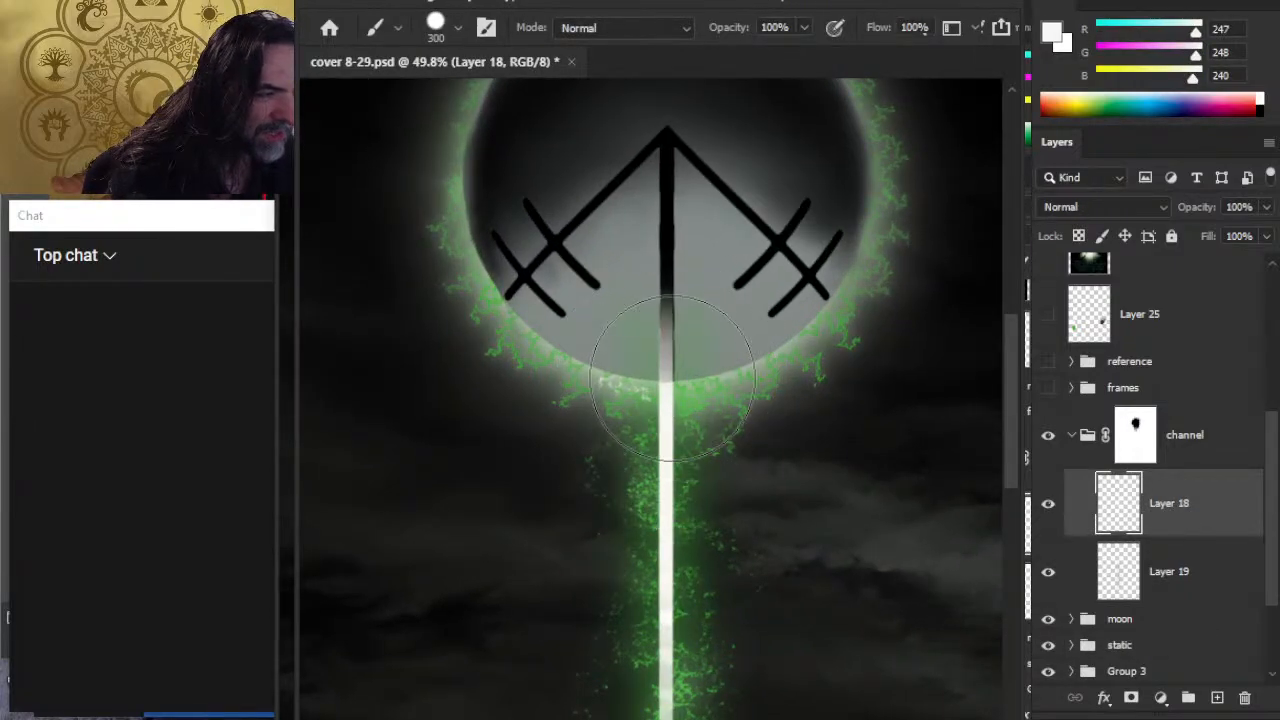
Step: Try to paint over the faded beam at the moon's lower edge with a size 35 brush on Layer 18, and undo it
key(bracketleft)
key(bracketleft)
key(bracketleft)
key(bracketleft)
key(bracketleft)
key(bracketleft)
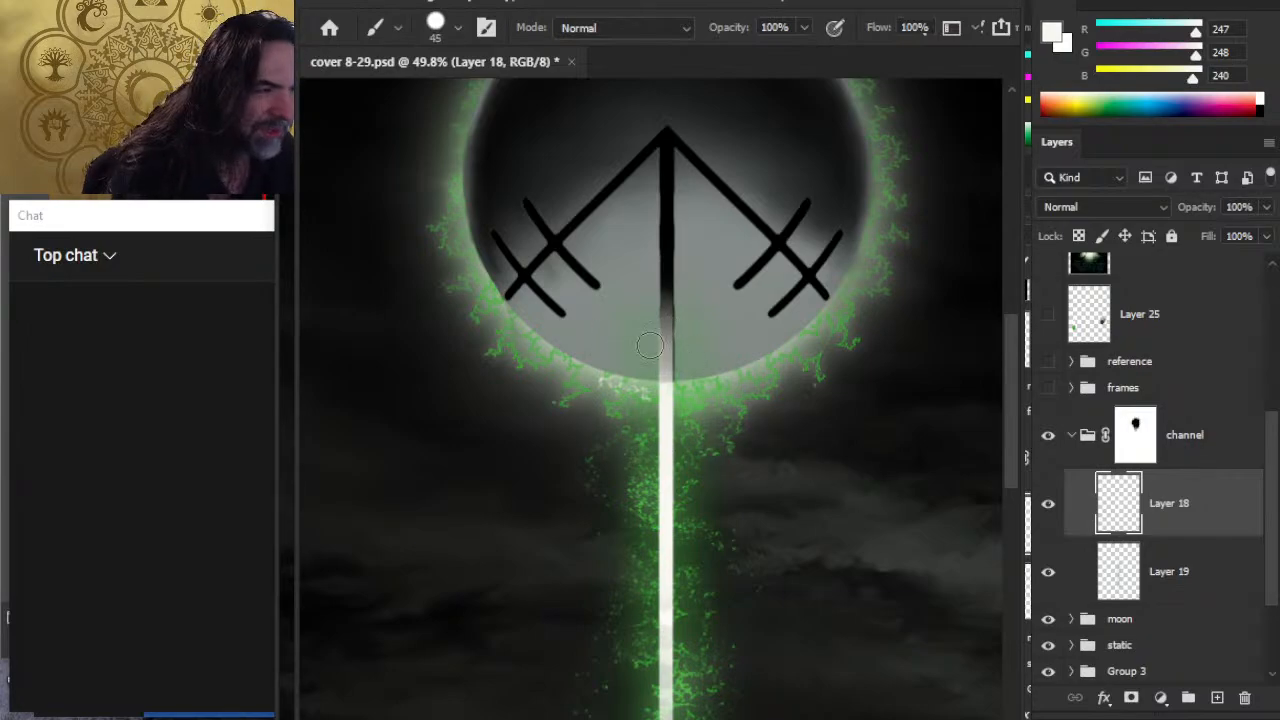
key(bracketleft)
click(666, 340)
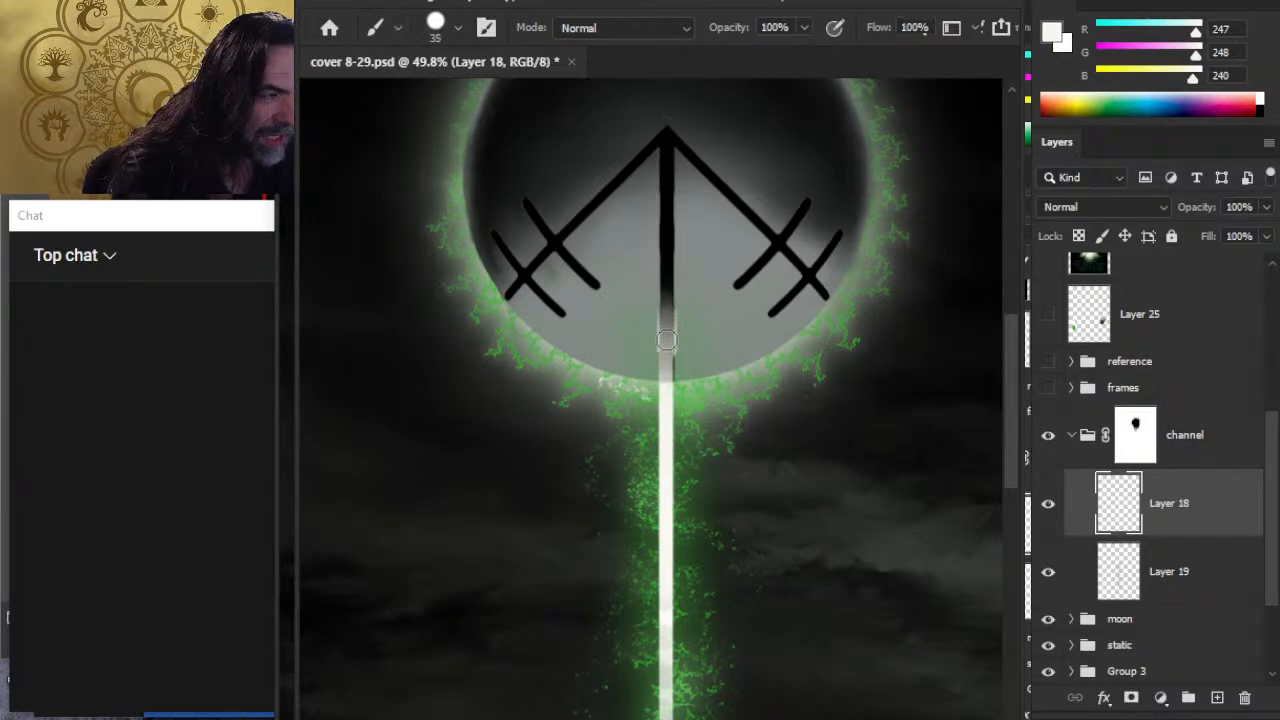
key(ctrl+z)
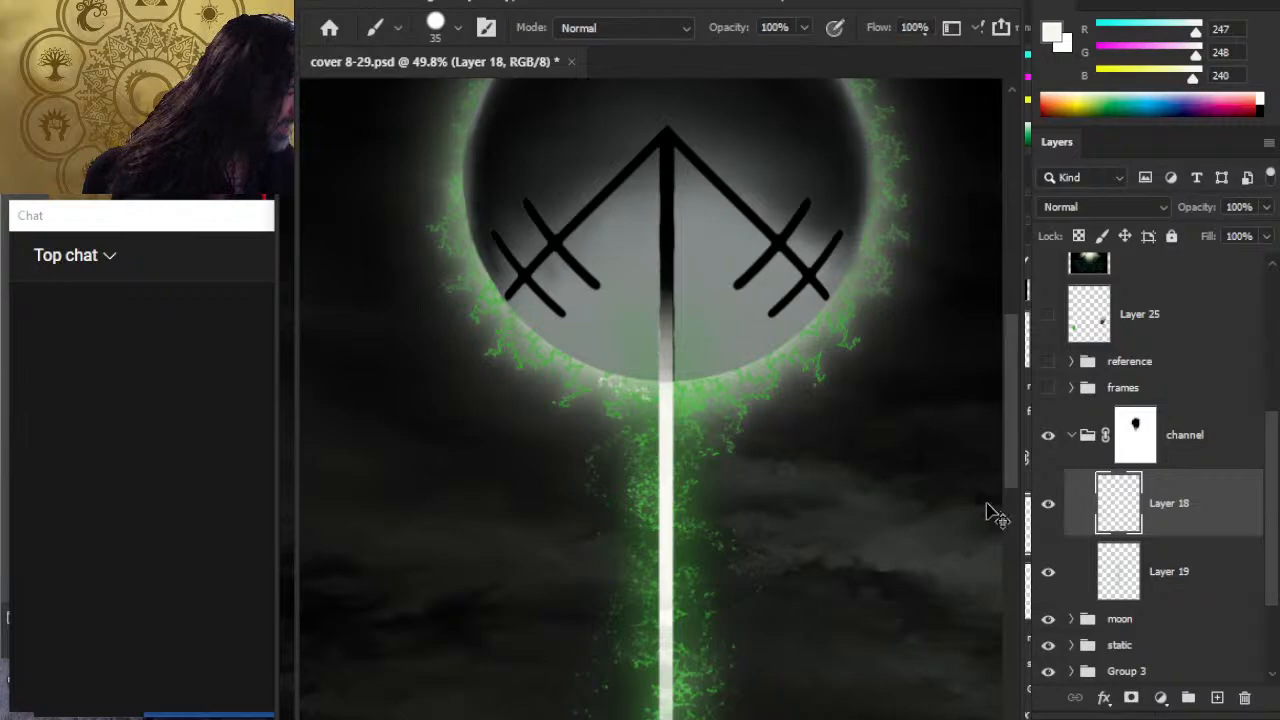
Step: Disable the channel group's layer mask, select Layer 18, and toggle Layer 19 off and on to check its effect
click(1049, 439)
click(1049, 439)
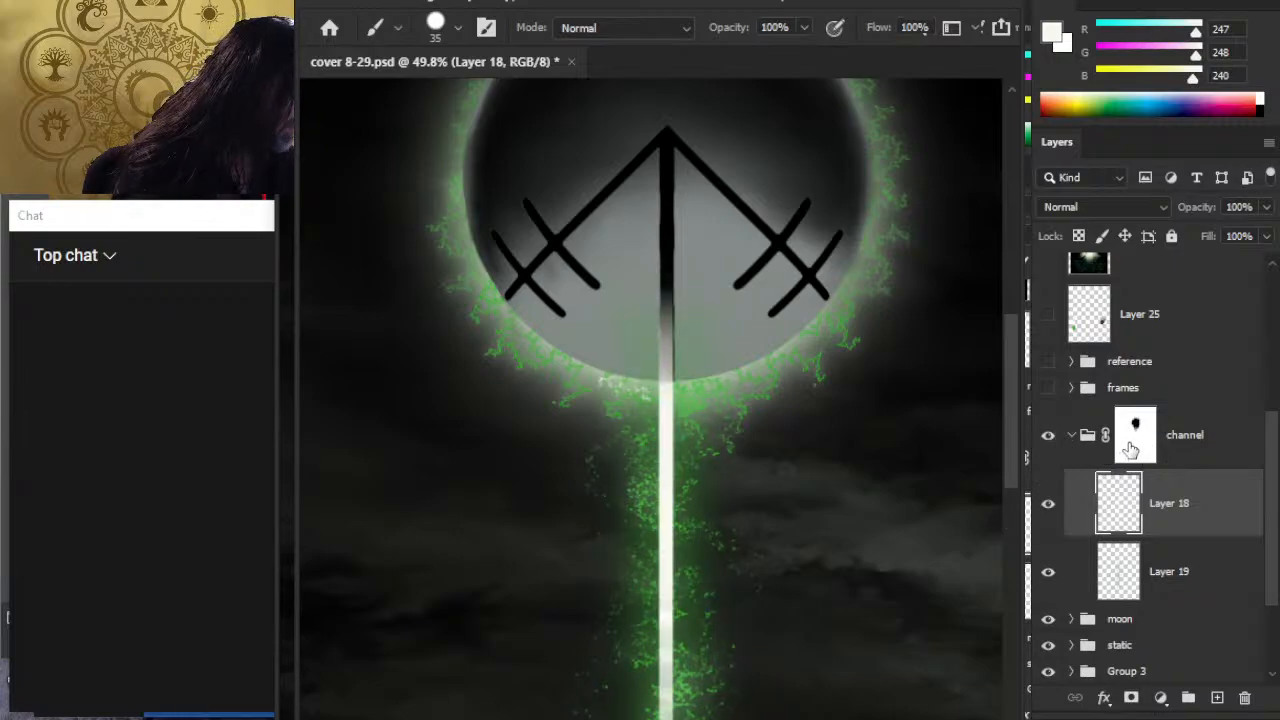
click(1136, 432)
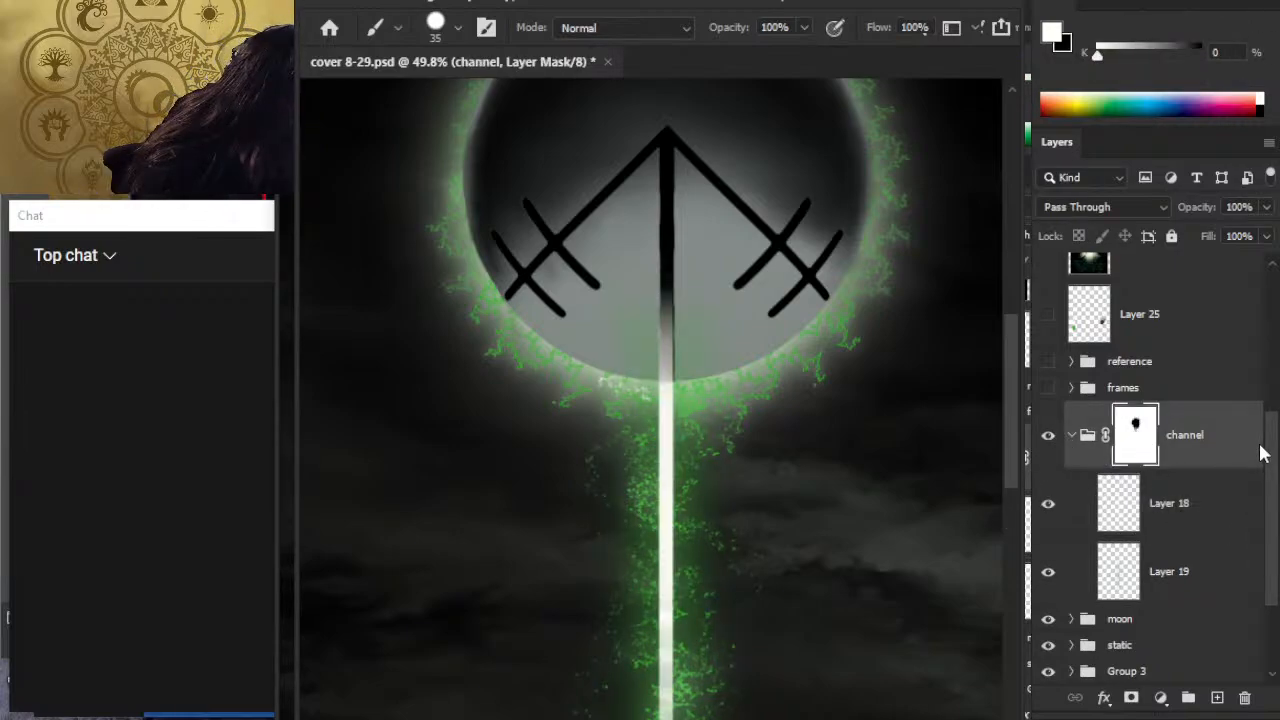
click(1178, 508)
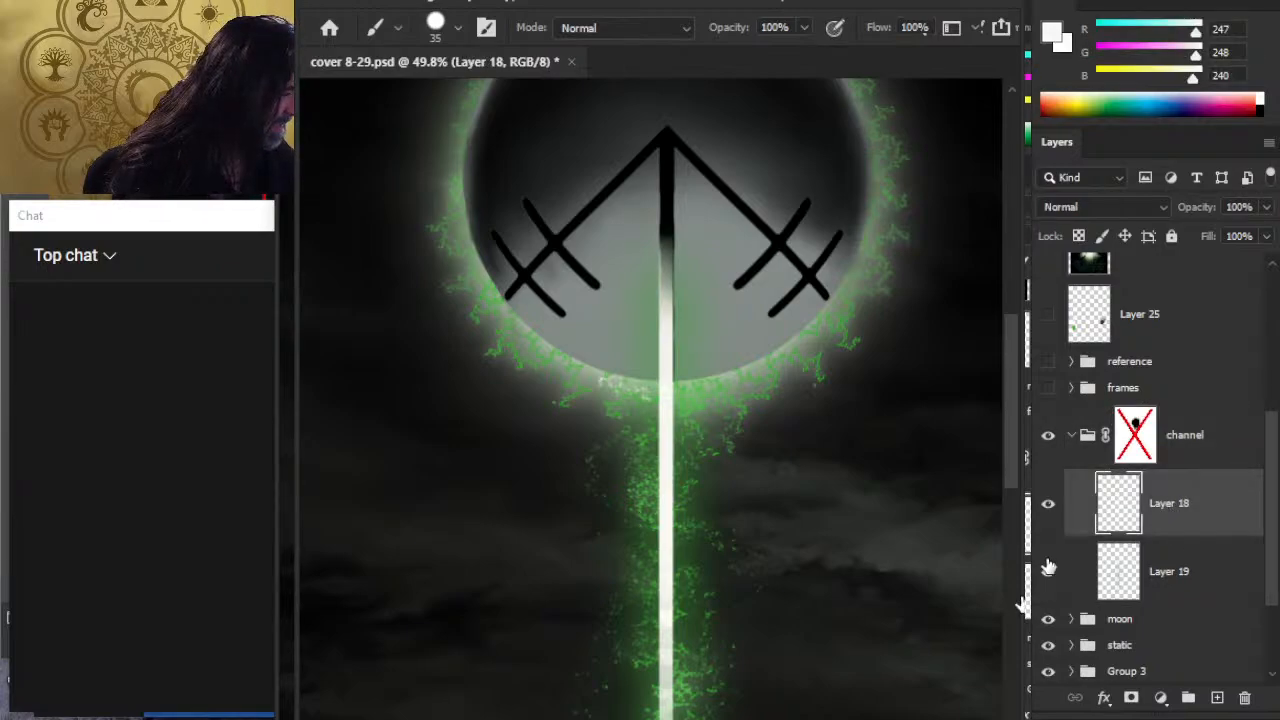
click(1048, 569)
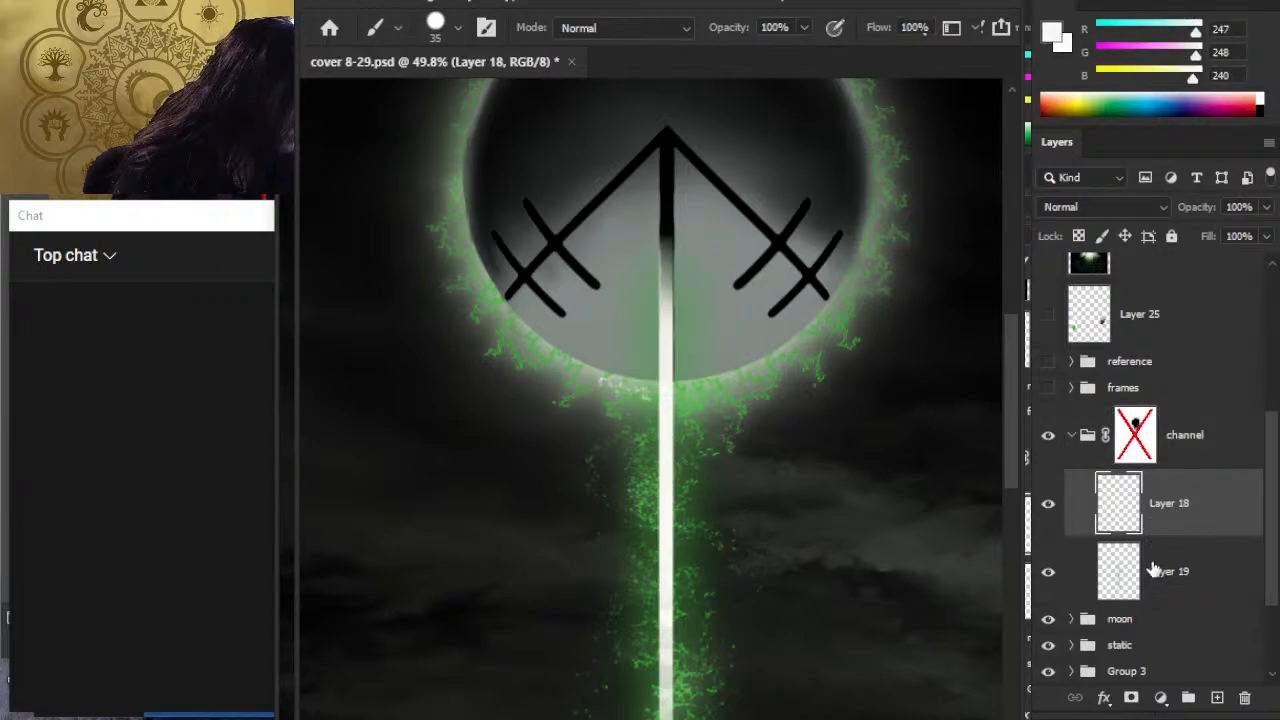
Step: Select the moon and static groups together and nudge them slightly left to align with the beam
click(1138, 622)
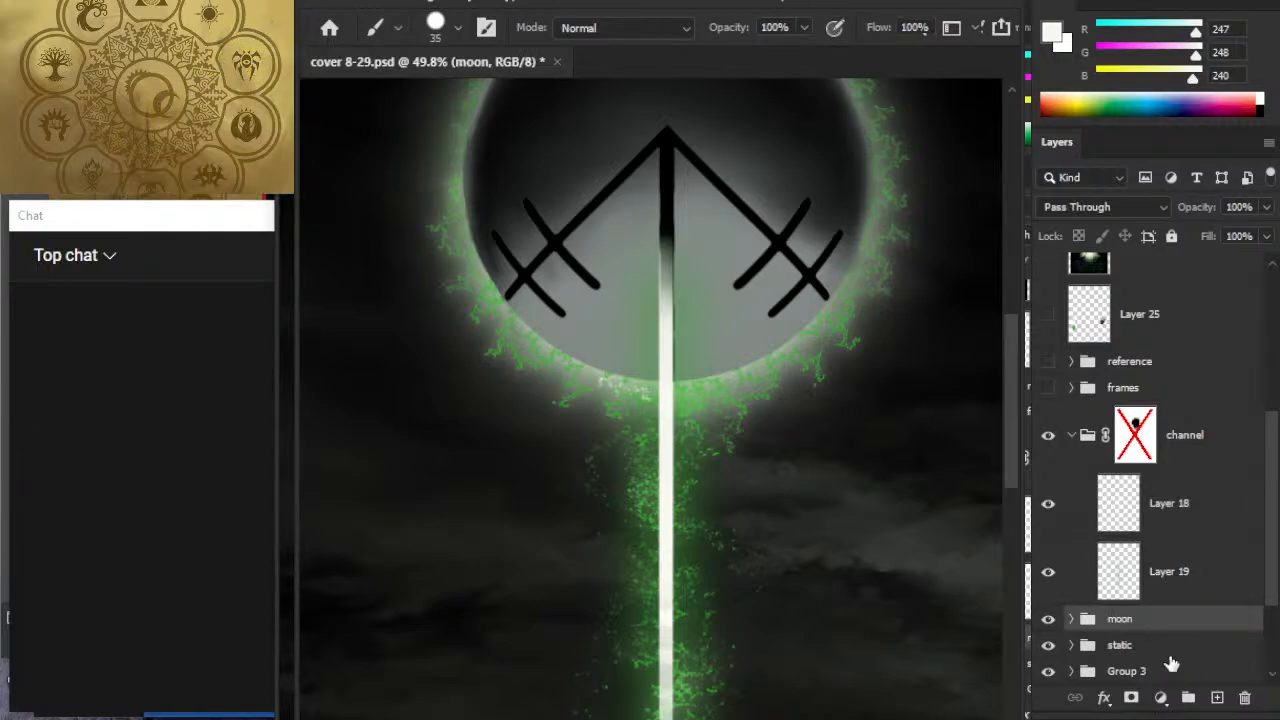
shift+click(1172, 660)
key(v)
key(Left)
key(Left)
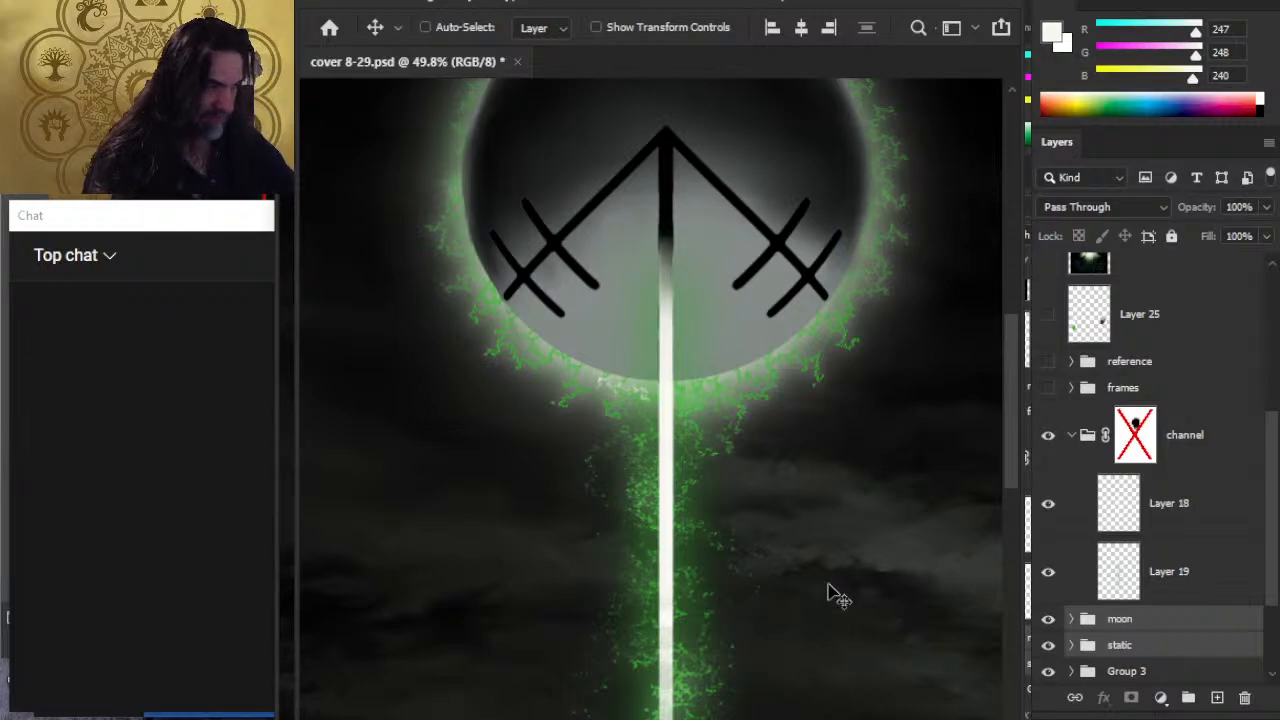
Step: Try to copy the lassoed upper section of the channel over the moon onto a new layer, and undo removing Layer 18
click(1198, 522)
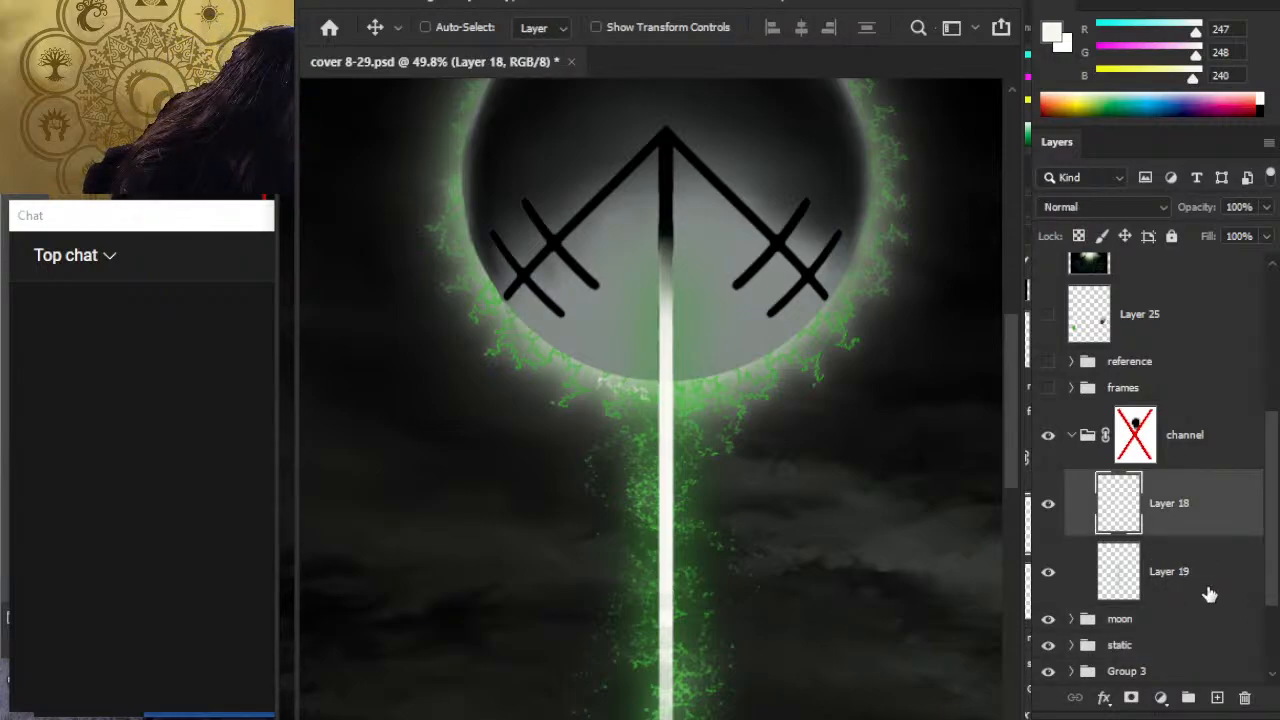
click(1206, 585)
key(l)
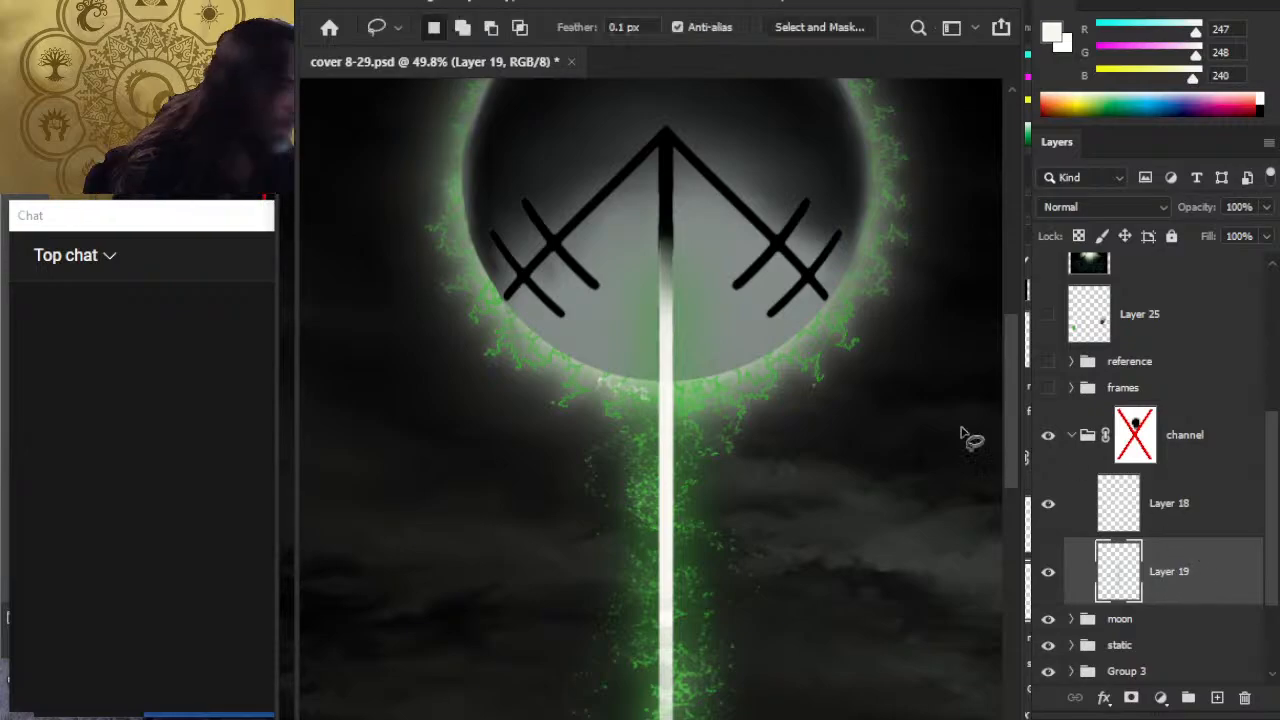
mouse_move(675, 185)
mouse_down()
mouse_move(600, 135)
mouse_move(750, 195)
mouse_move(665, 98)
mouse_up()
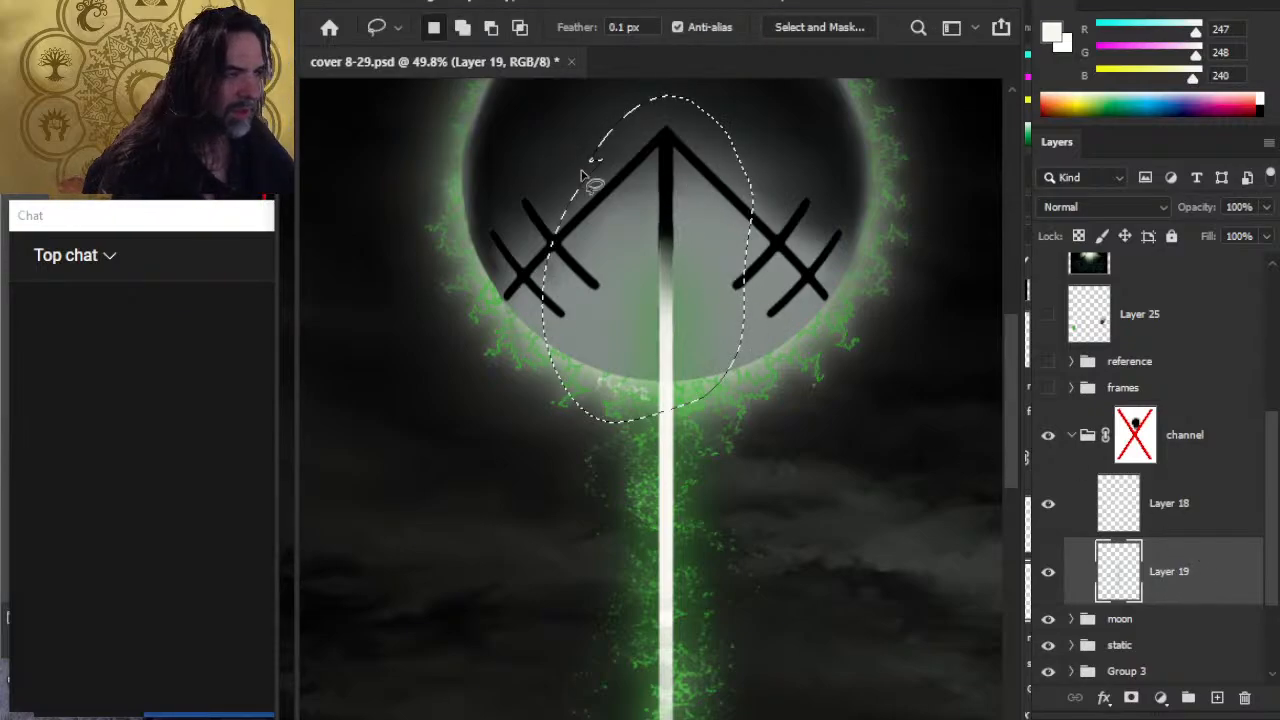
click(1120, 505)
key(ctrl+j)
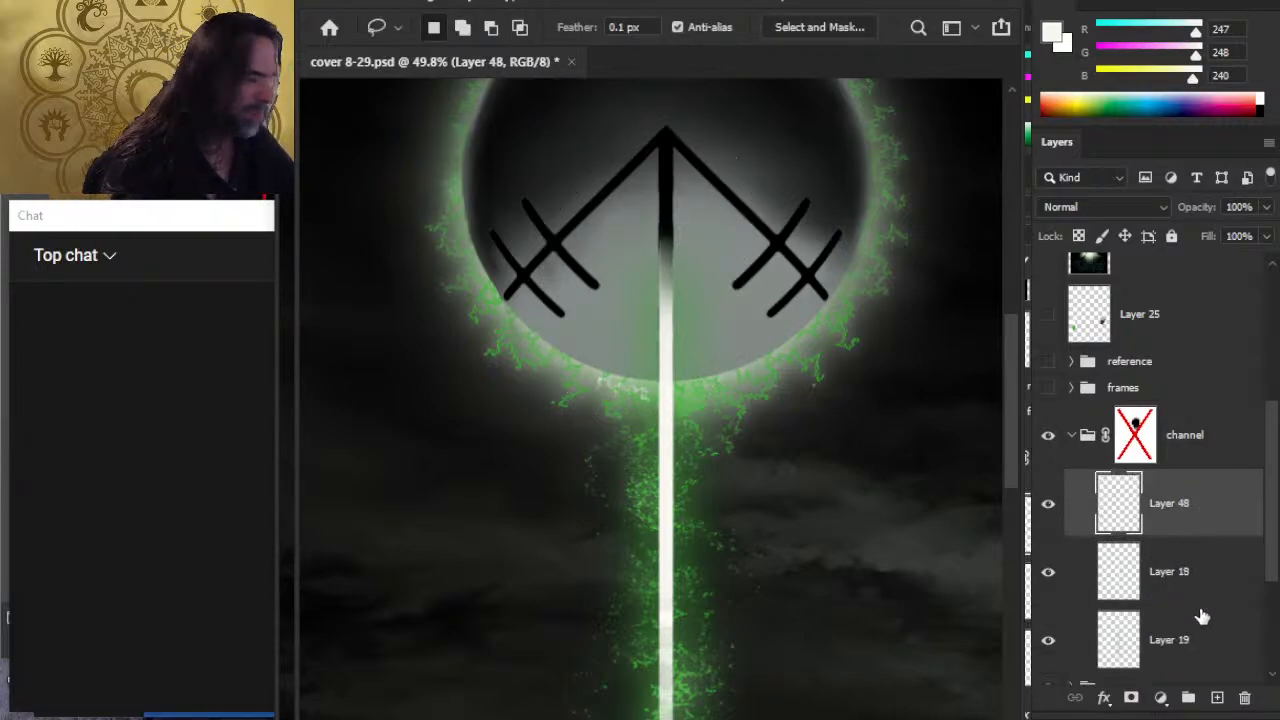
click(1090, 568)
key(Delete)
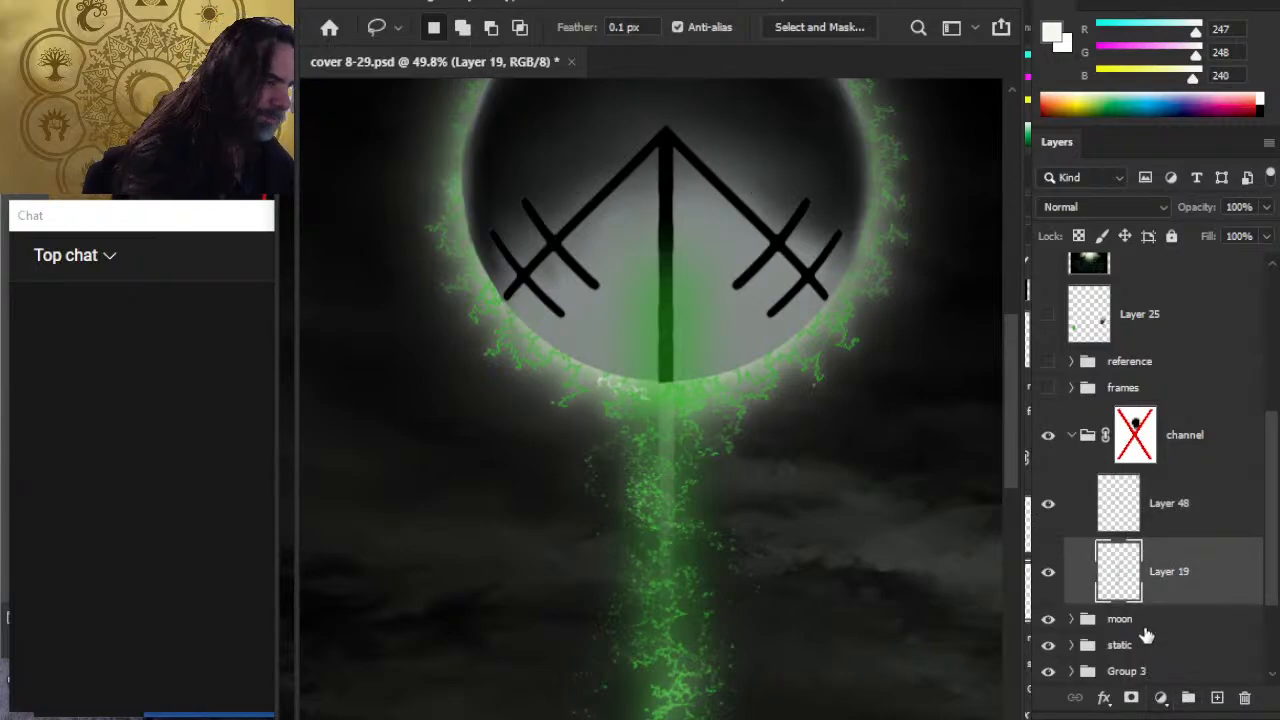
key(ctrl+z)
Step: Toggle the visibility of Layer 48 and Layer 18 to check what the copied section contains
click(1186, 514)
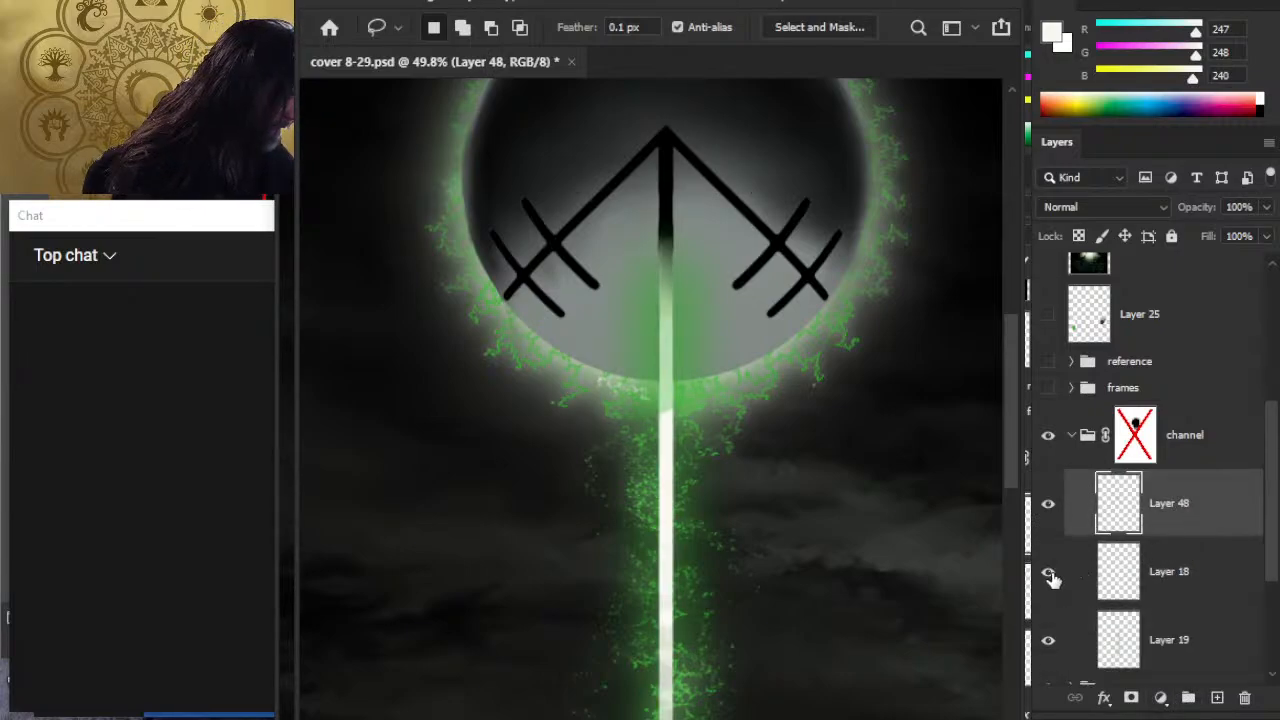
click(1049, 514)
click(1048, 571)
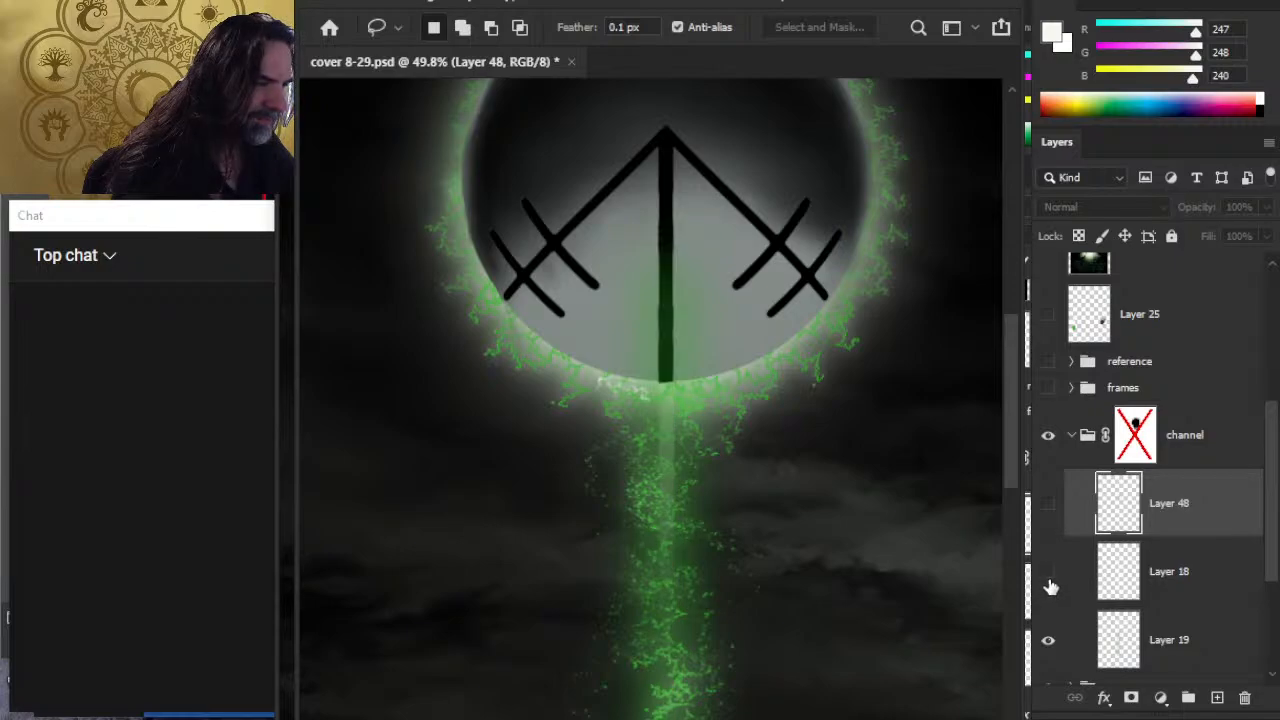
click(1049, 505)
click(1049, 506)
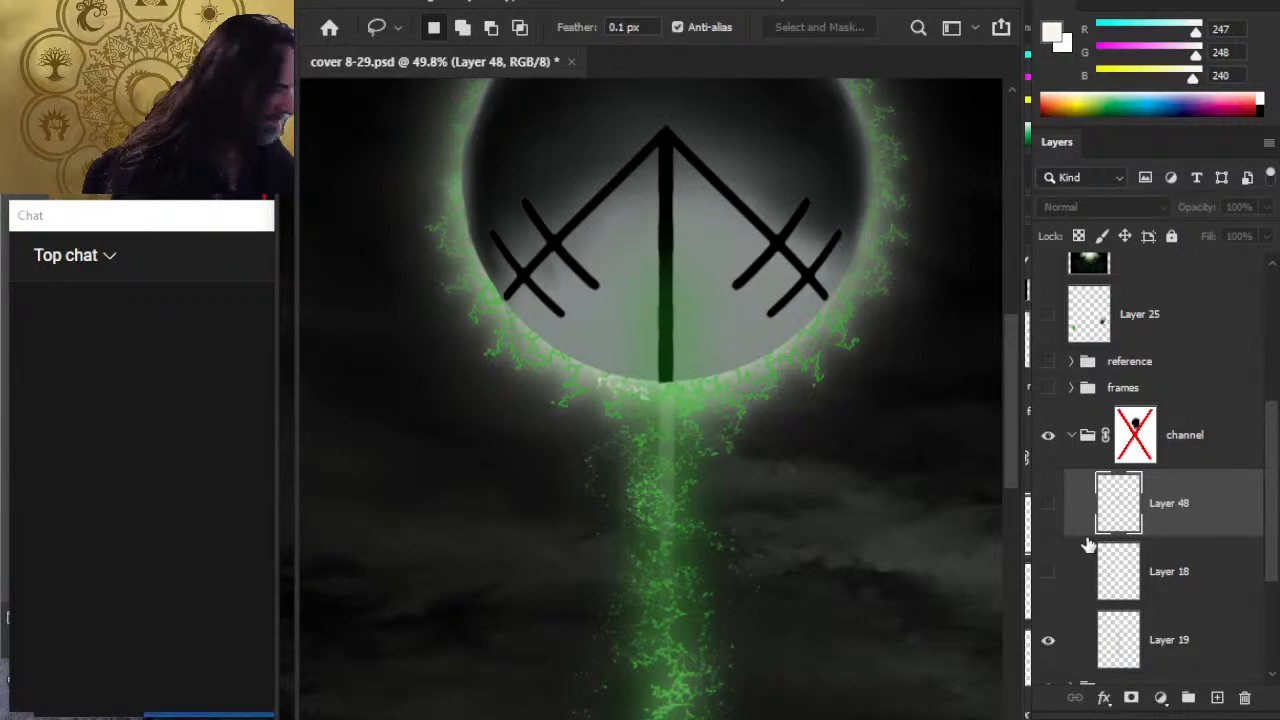
click(1048, 508)
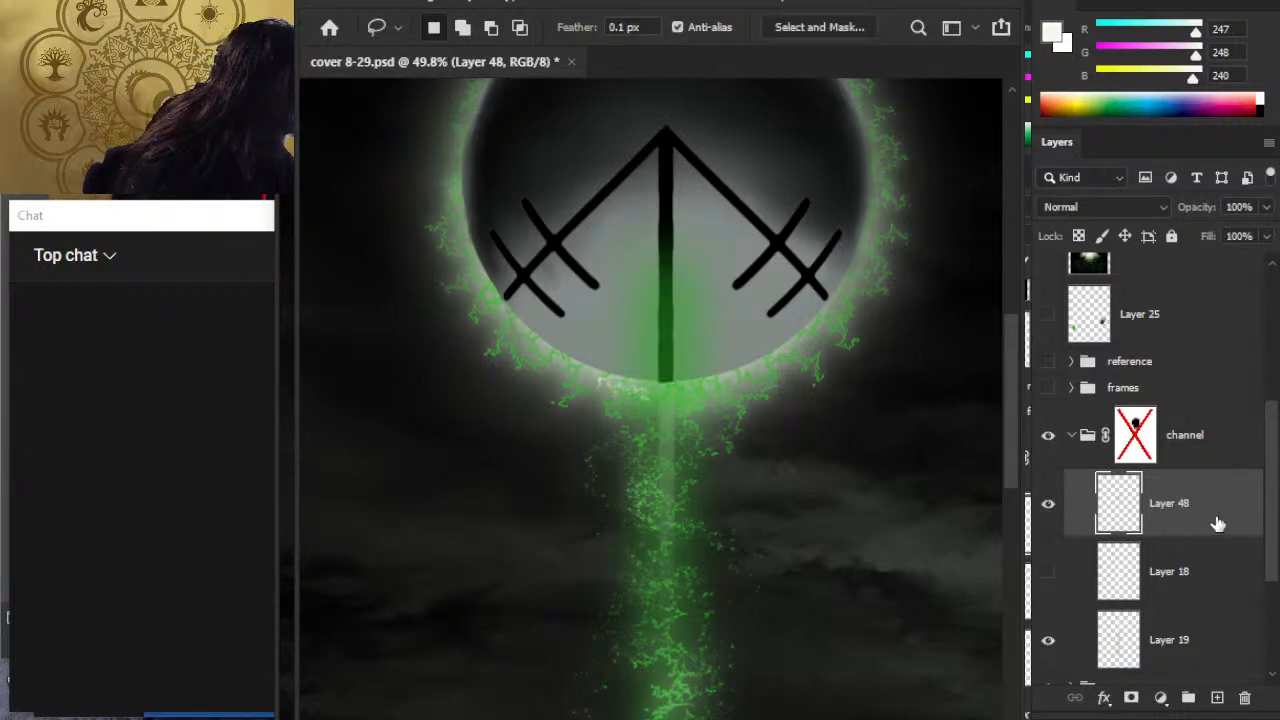
Step: Step back and forth through the recent edits to compare the channel without and with the copied layer
key(ctrl+z)
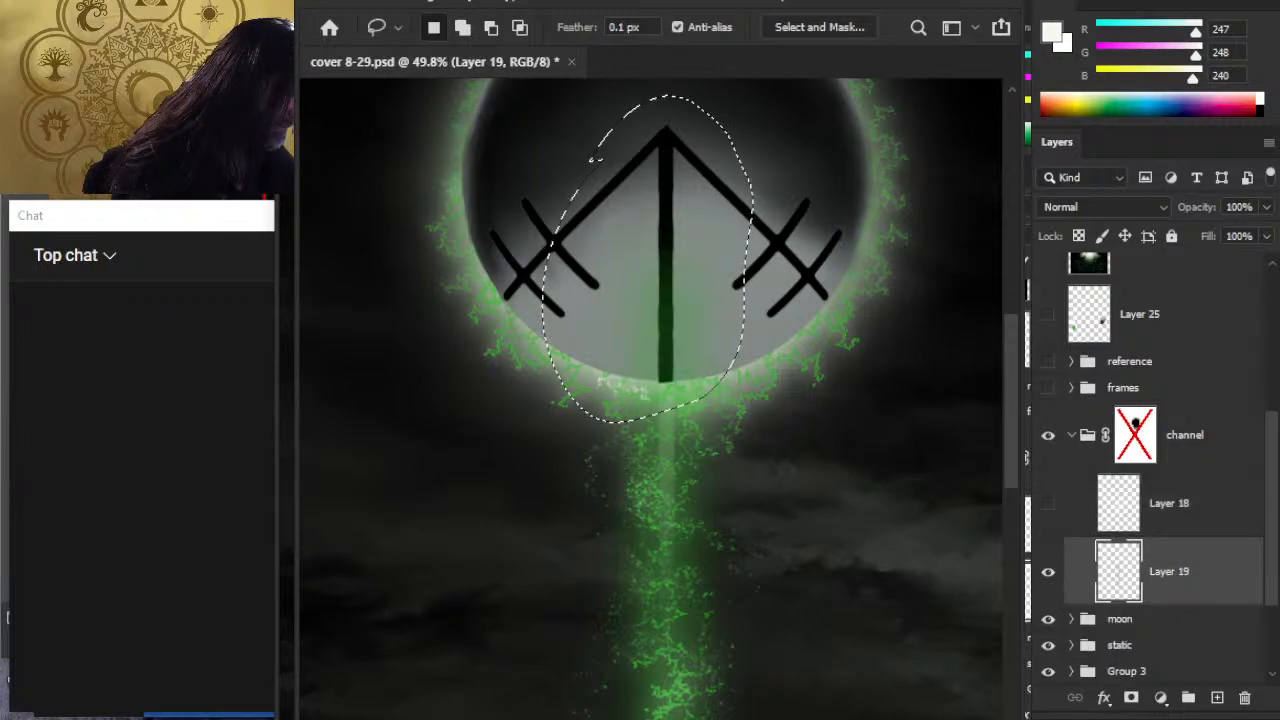
key(ctrl+d)
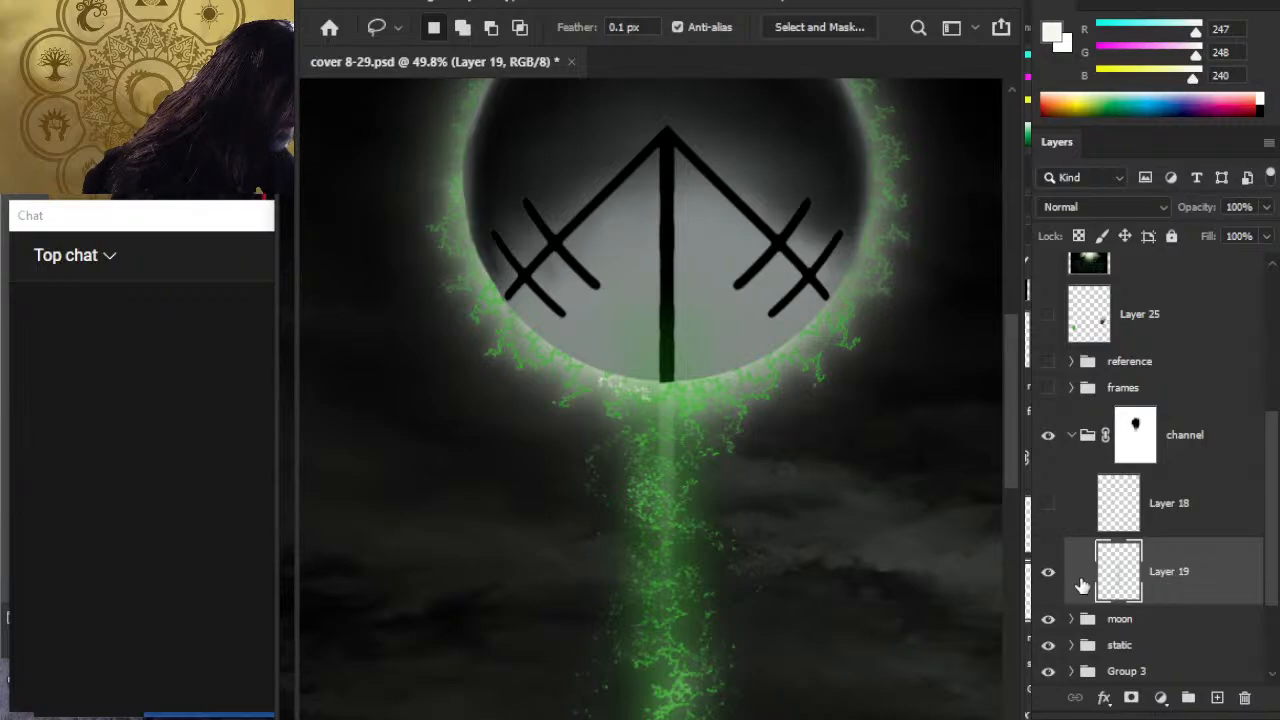
key(ctrl+z)
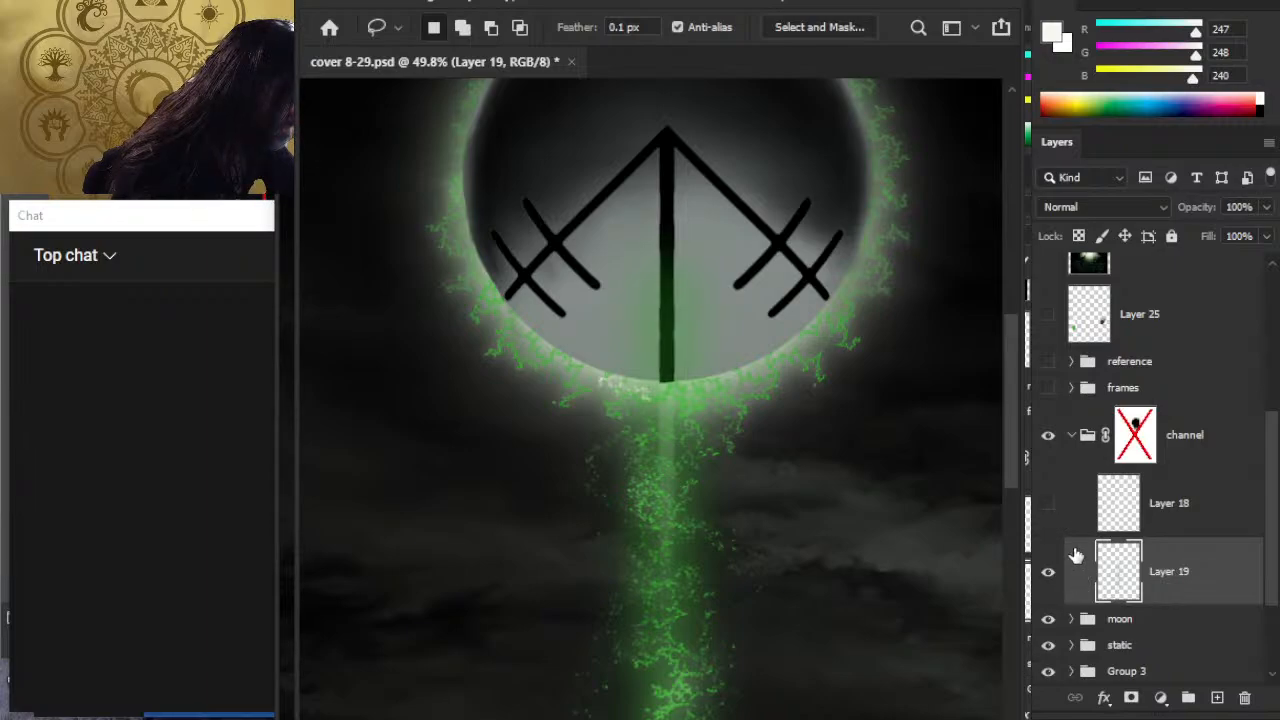
key(ctrl+z)
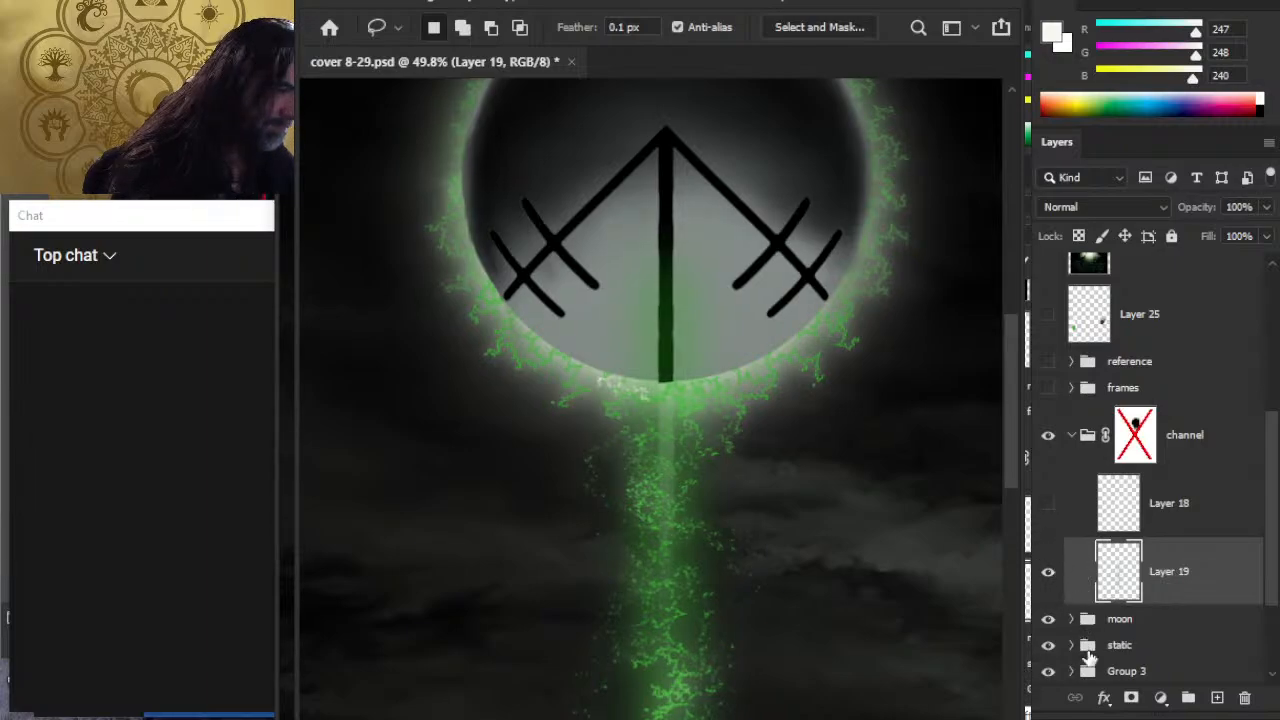
key(ctrl+z)
key(ctrl+z)
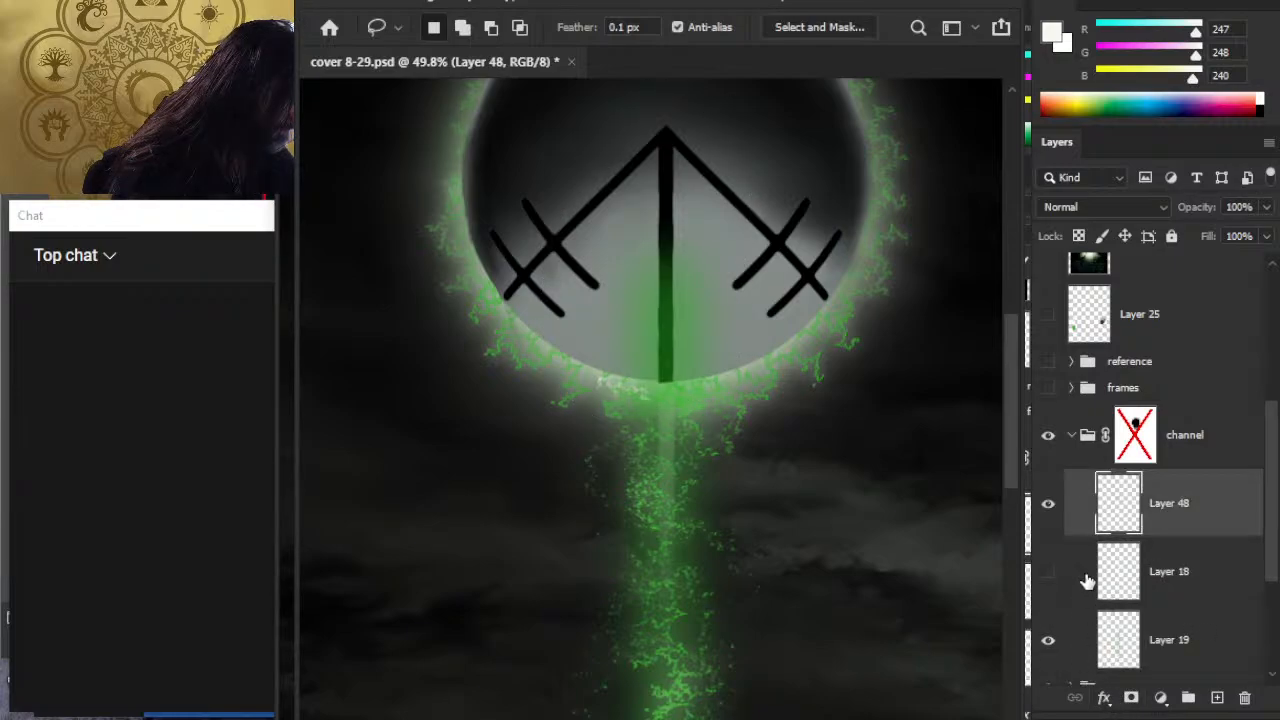
Step: Toggle the channel layers to compare them, reshow Layer 18, and delete the copied Layer 48
click(1050, 571)
click(1049, 571)
click(1050, 648)
click(1048, 645)
click(1049, 504)
click(1049, 504)
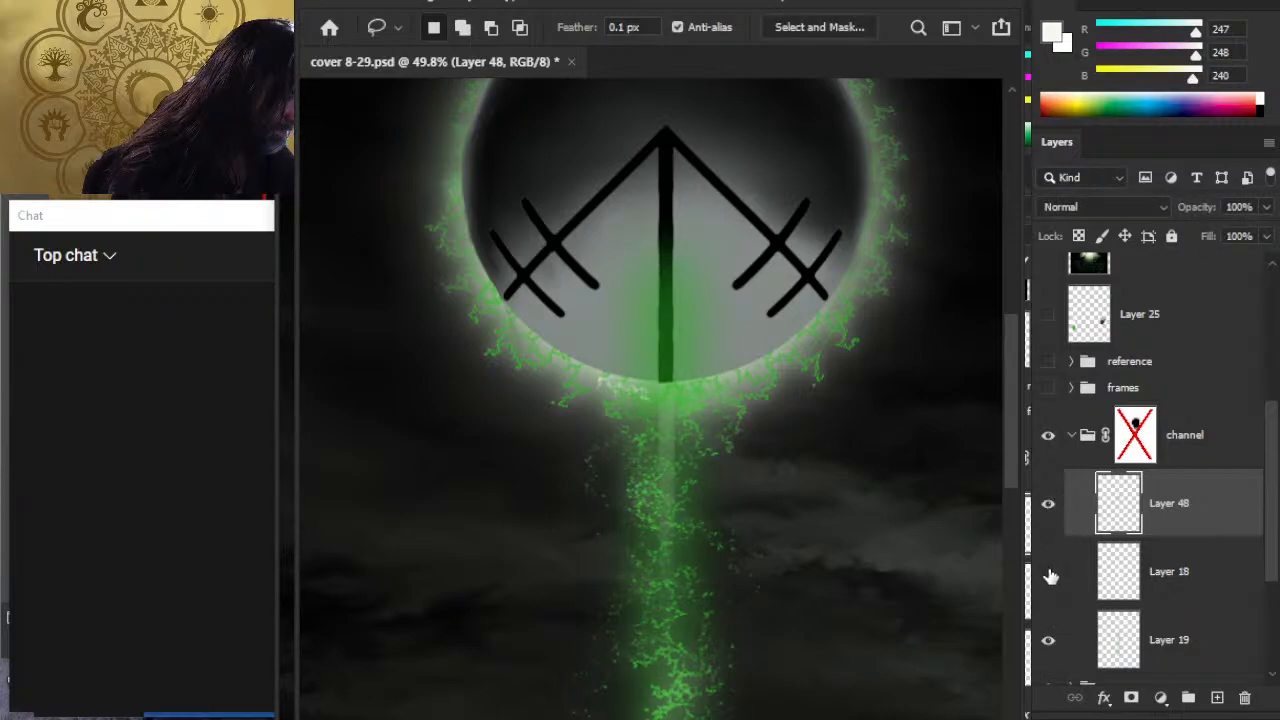
click(1049, 571)
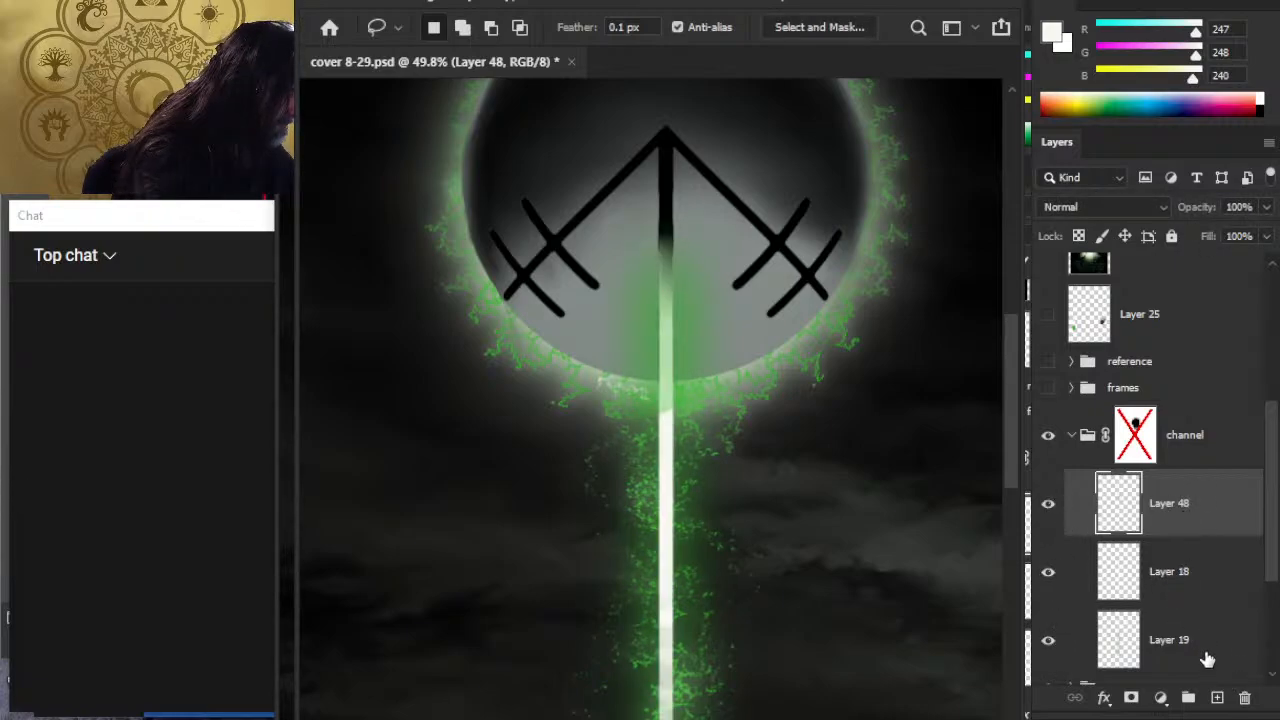
key(Delete)
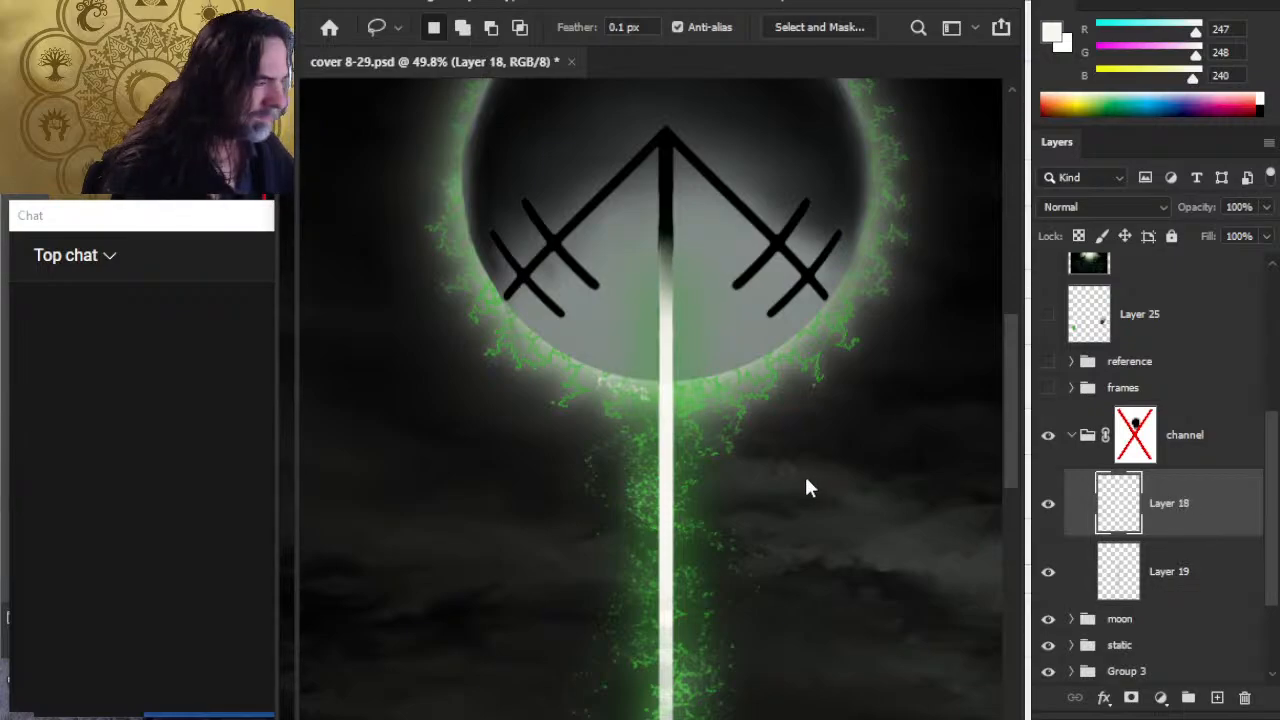
Step: Lasso the upper beam section around the moon on Layer 18, copy it to a new layer, and check it with Layer 18 hidden
click(766, 220)
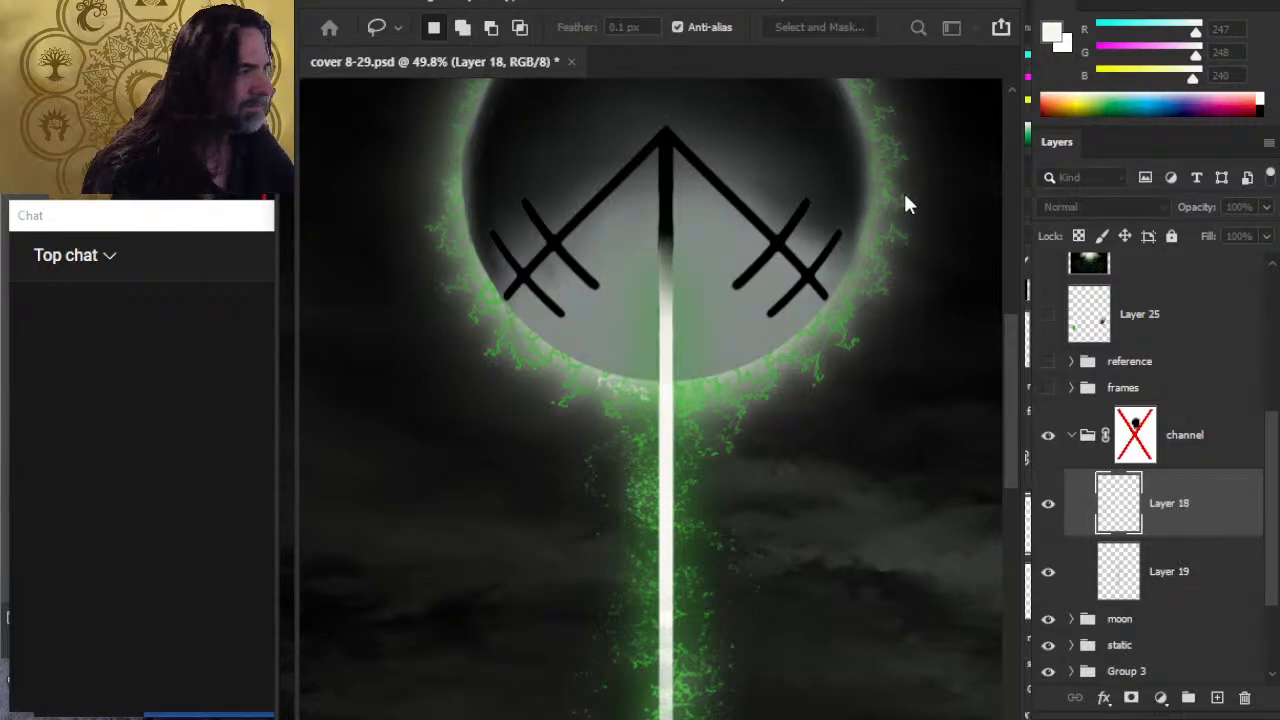
mouse_move(725, 115)
mouse_down()
mouse_move(520, 190)
mouse_move(557, 455)
mouse_move(740, 205)
mouse_move(820, 463)
mouse_up()
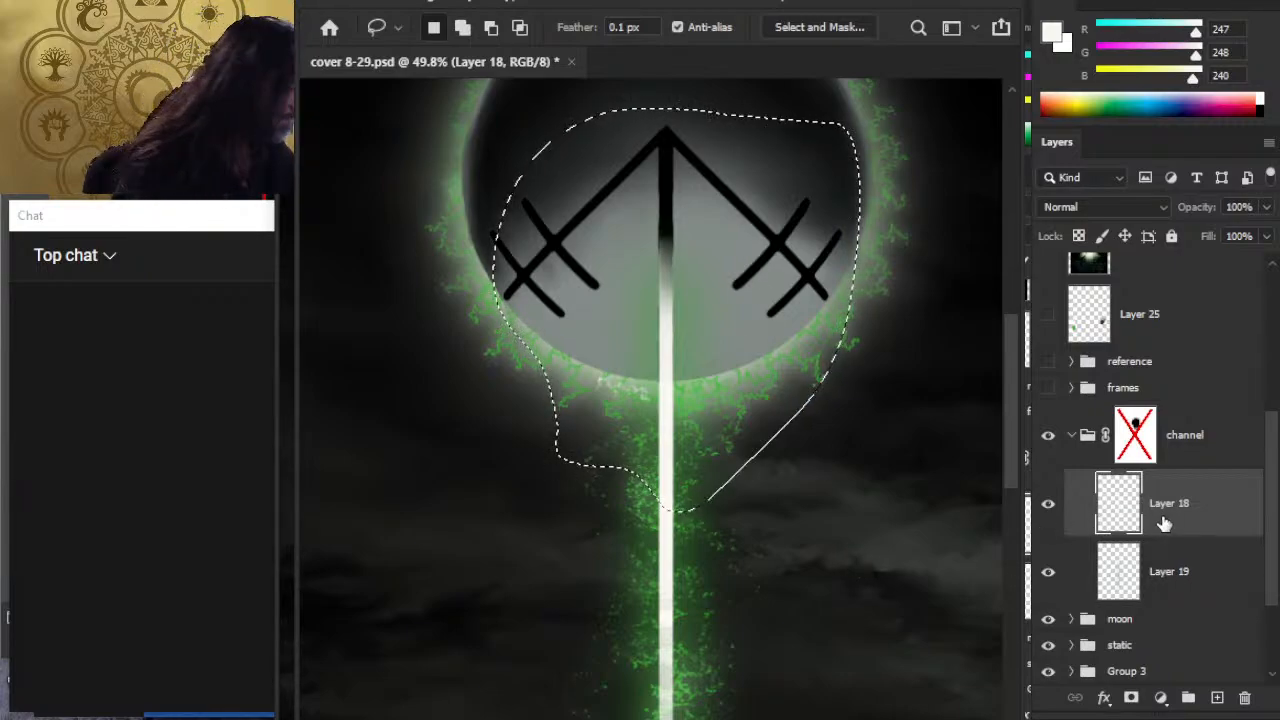
key(ctrl+j)
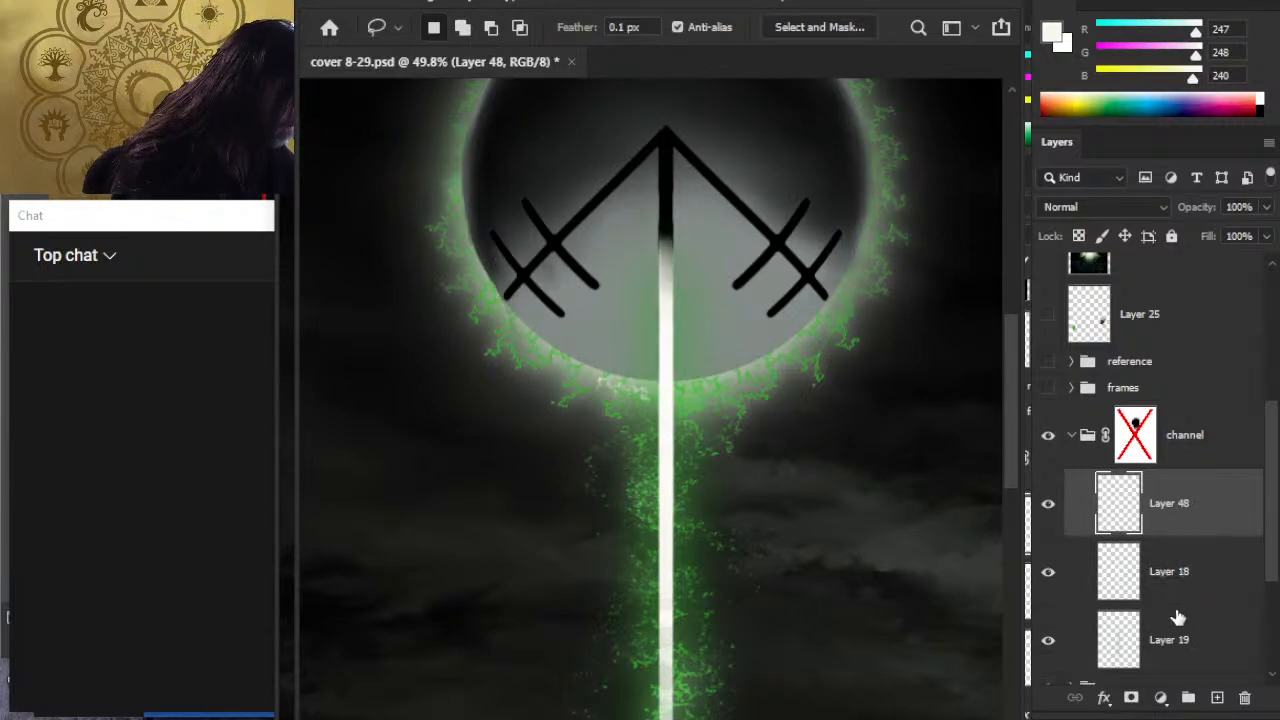
click(1050, 573)
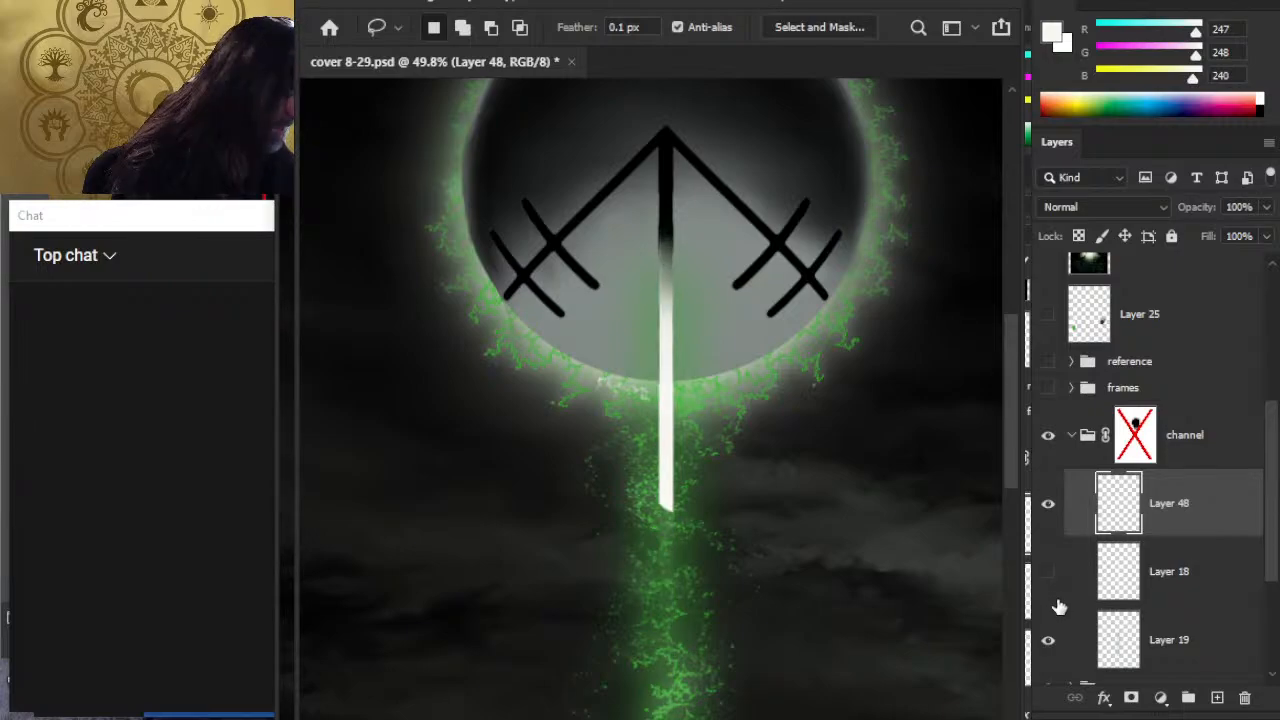
click(1048, 572)
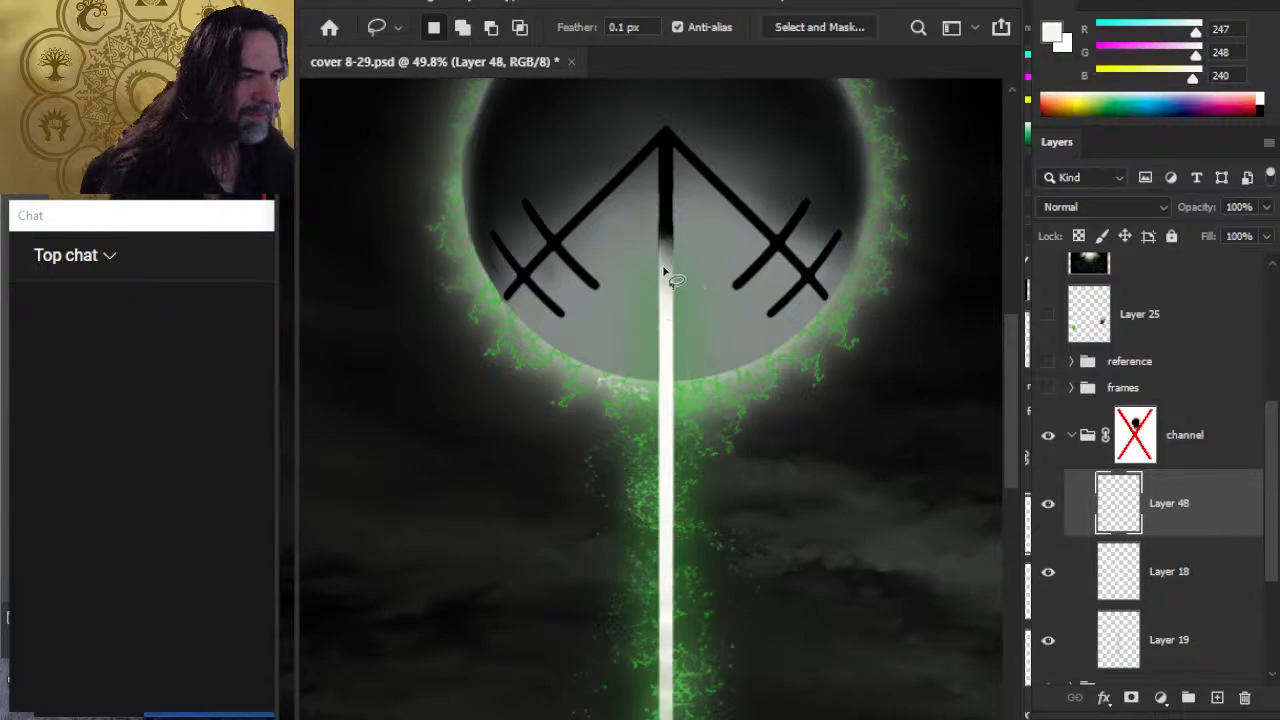
Step: Smudge the copied beam's upper end up the rune's central stem at 70% strength, using brush sizes 150 and 90
key(r)
mouse_move(666, 320)
mouse_down()
mouse_move(666, 200)
mouse_move(666, 320)
mouse_move(666, 240)
mouse_move(690, 434)
mouse_move(686, 303)
mouse_move(686, 371)
mouse_move(666, 398)
mouse_up()
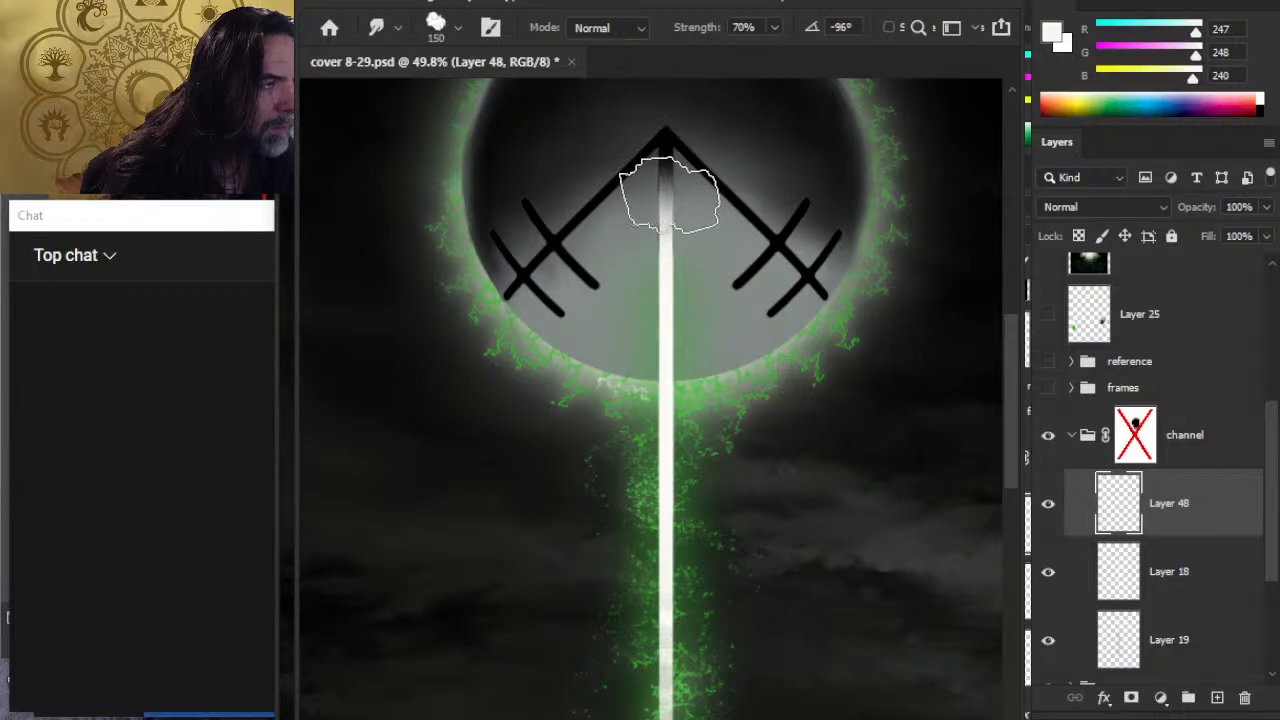
drag(670, 186, 677, 221)
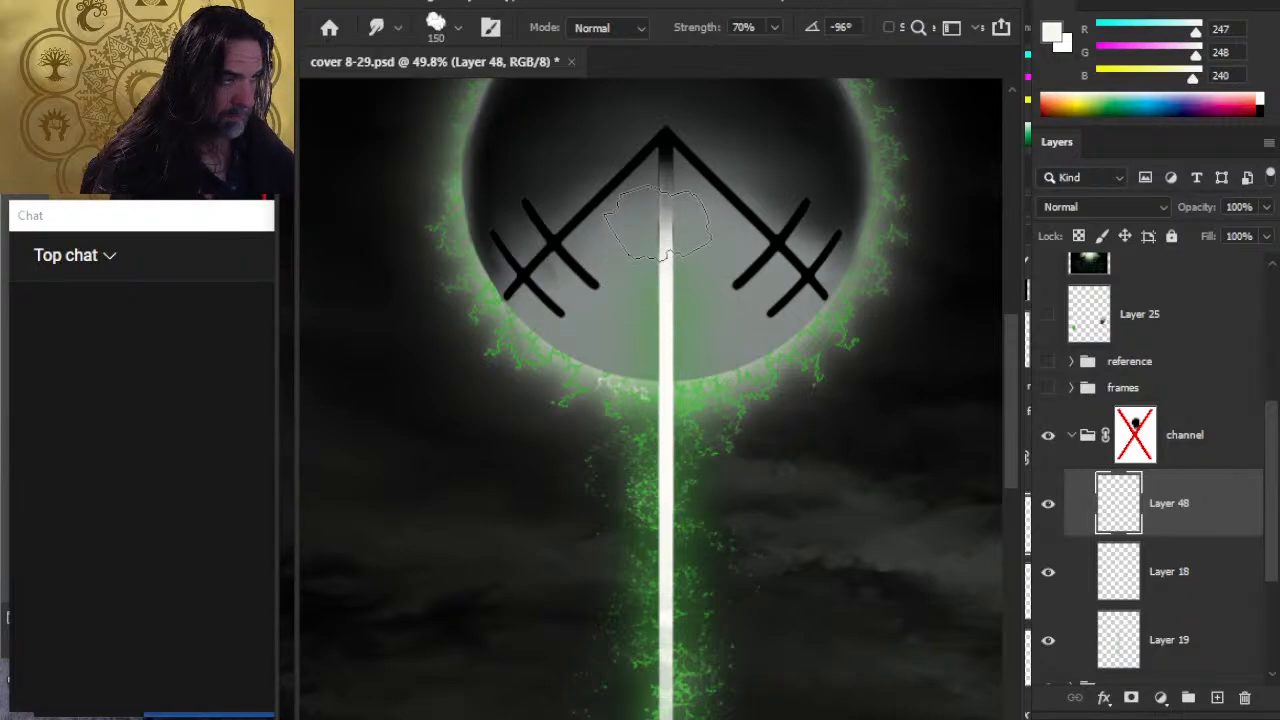
mouse_move(662, 244)
mouse_down()
mouse_move(666, 234)
mouse_move(666, 268)
mouse_up()
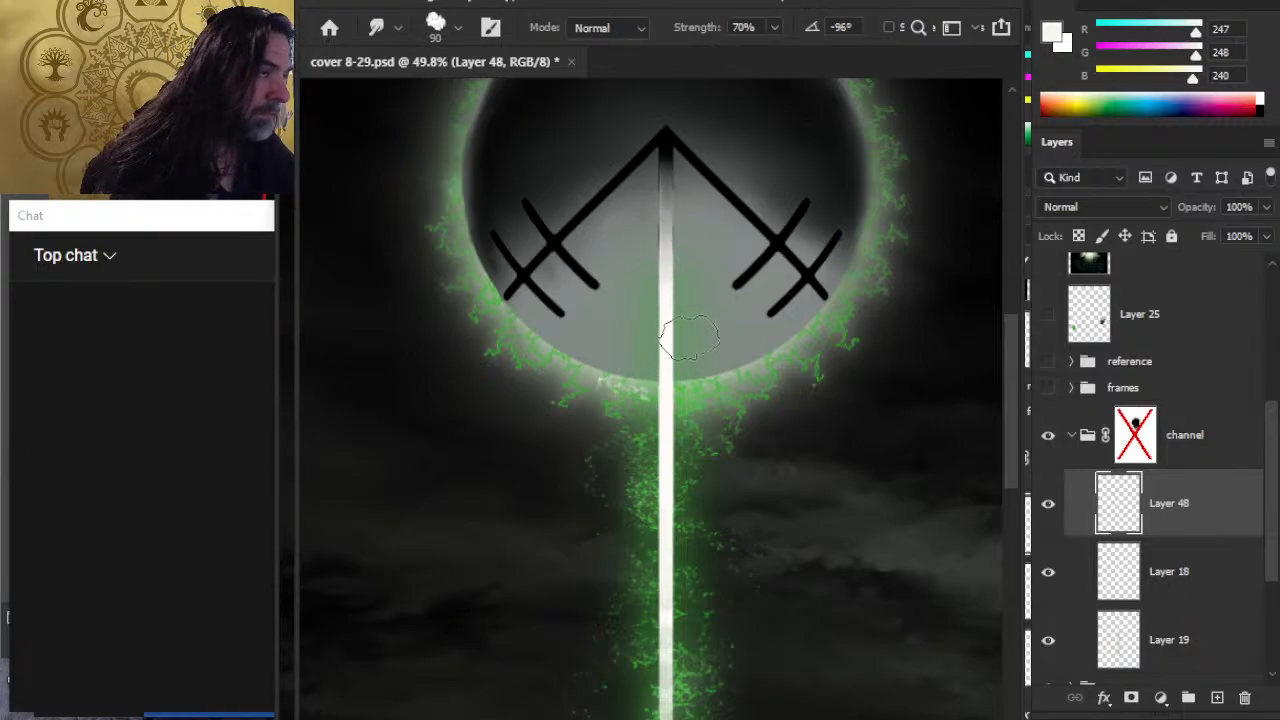
key(z)
scroll(729, 323, down, 1)
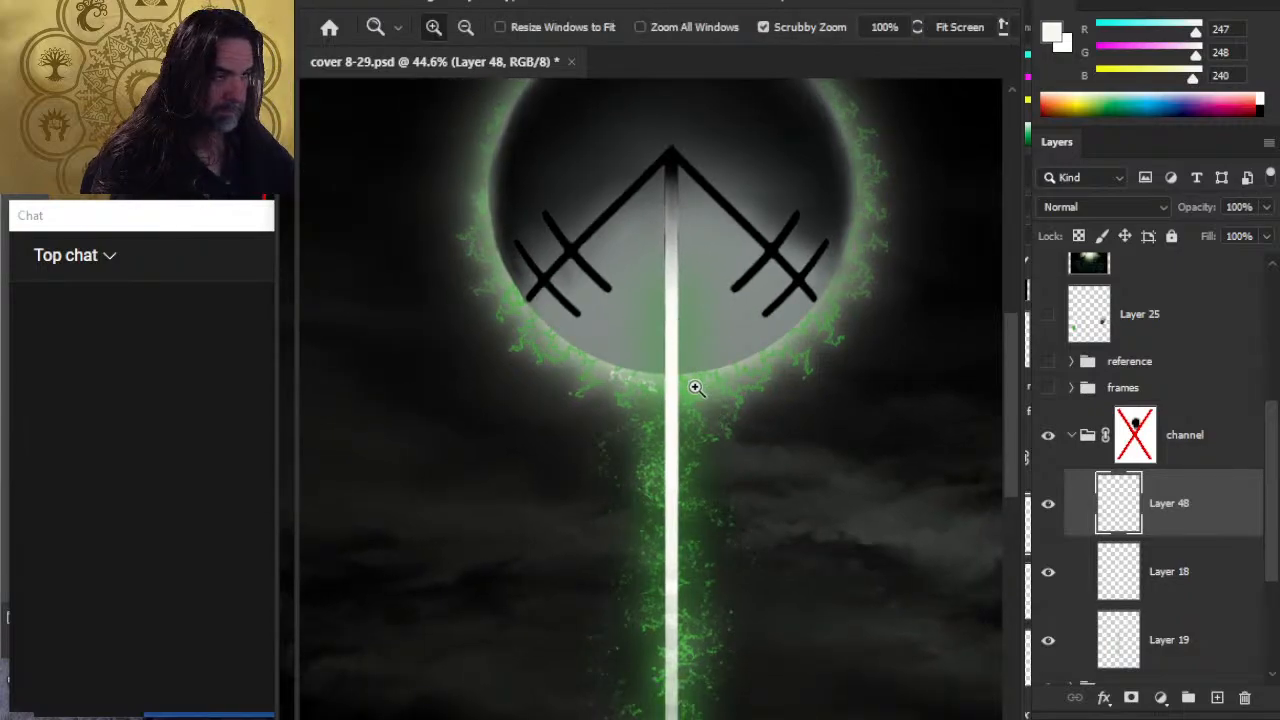
Step: Sample the beam's white, paint it up the rune's central stem on Layer 48 at size 20, and smudge the stroke's upper end
scroll(698, 312, up, 2)
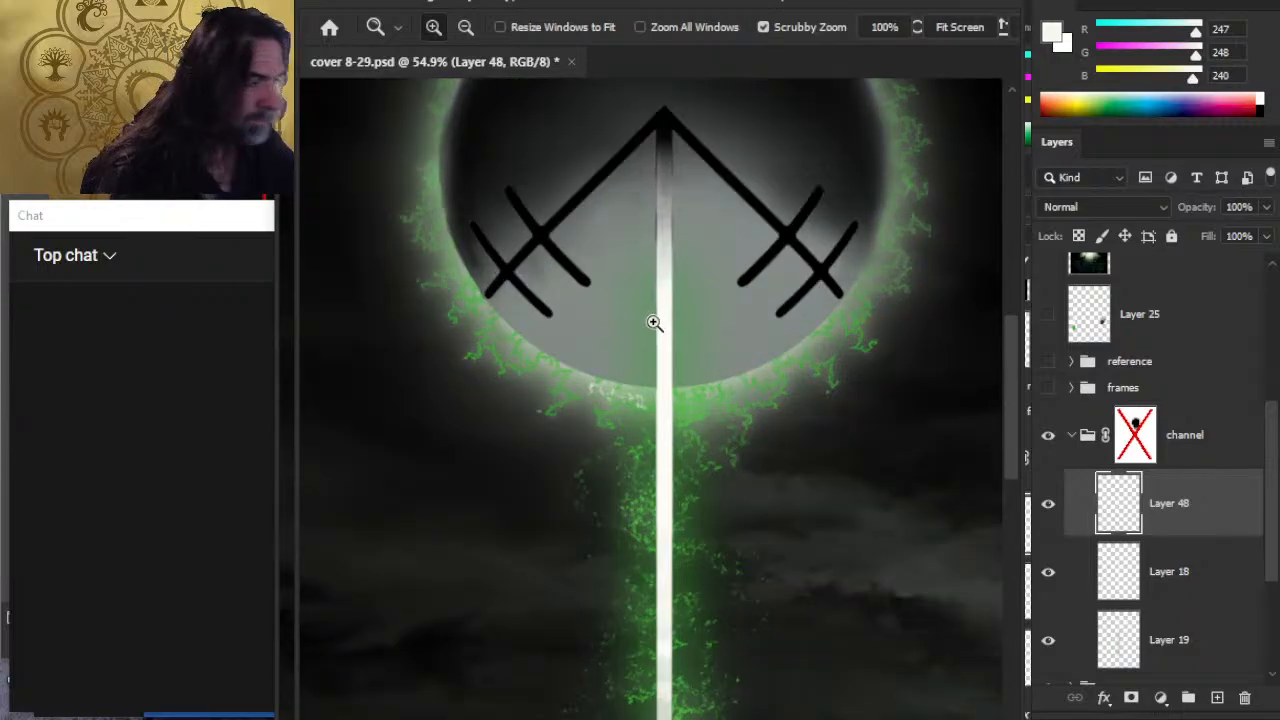
key(b)
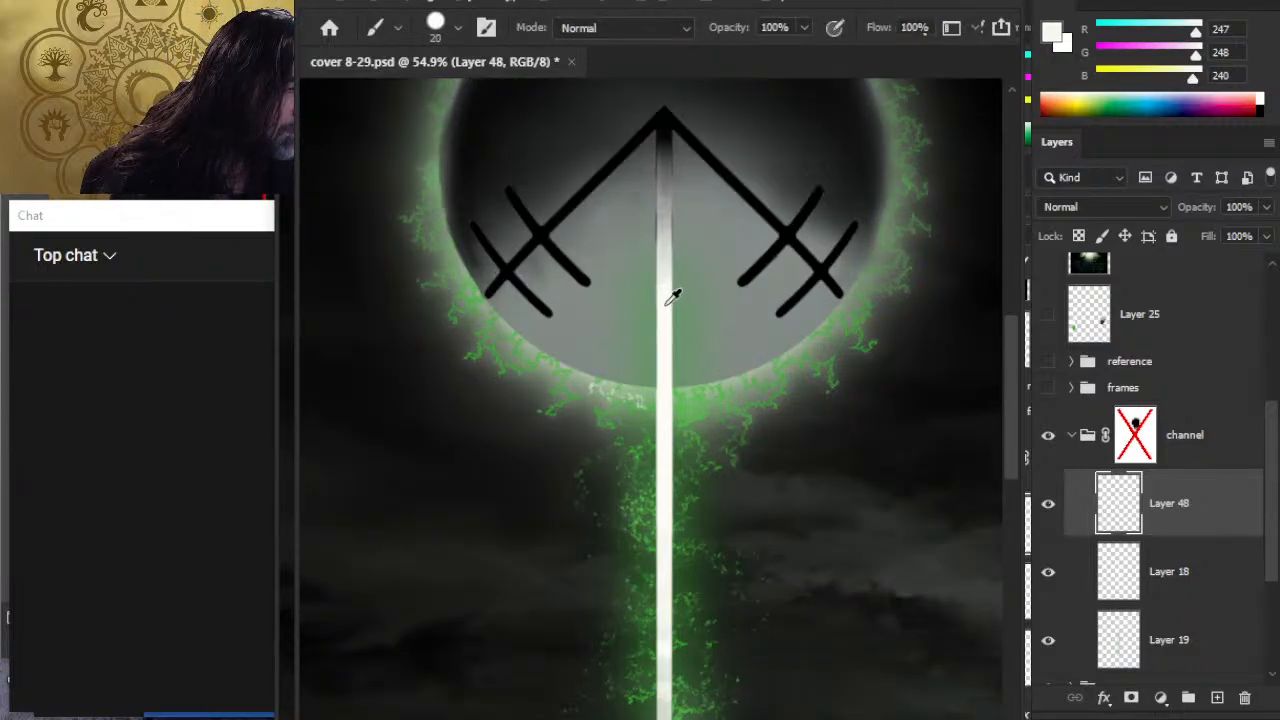
alt+click(668, 302)
drag(666, 304, 664, 208)
key(r)
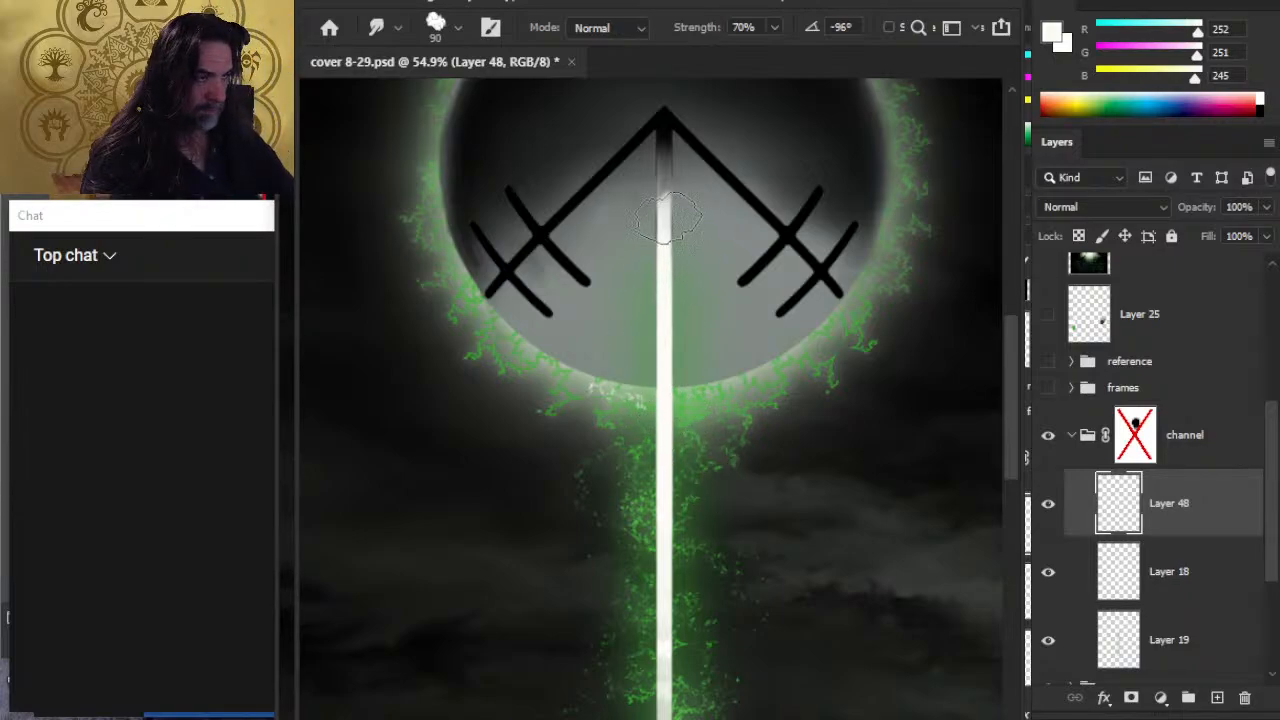
mouse_move(667, 218)
mouse_down()
mouse_move(665, 230)
mouse_move(662, 198)
mouse_move(662, 255)
mouse_move(660, 185)
mouse_move(655, 258)
mouse_up()
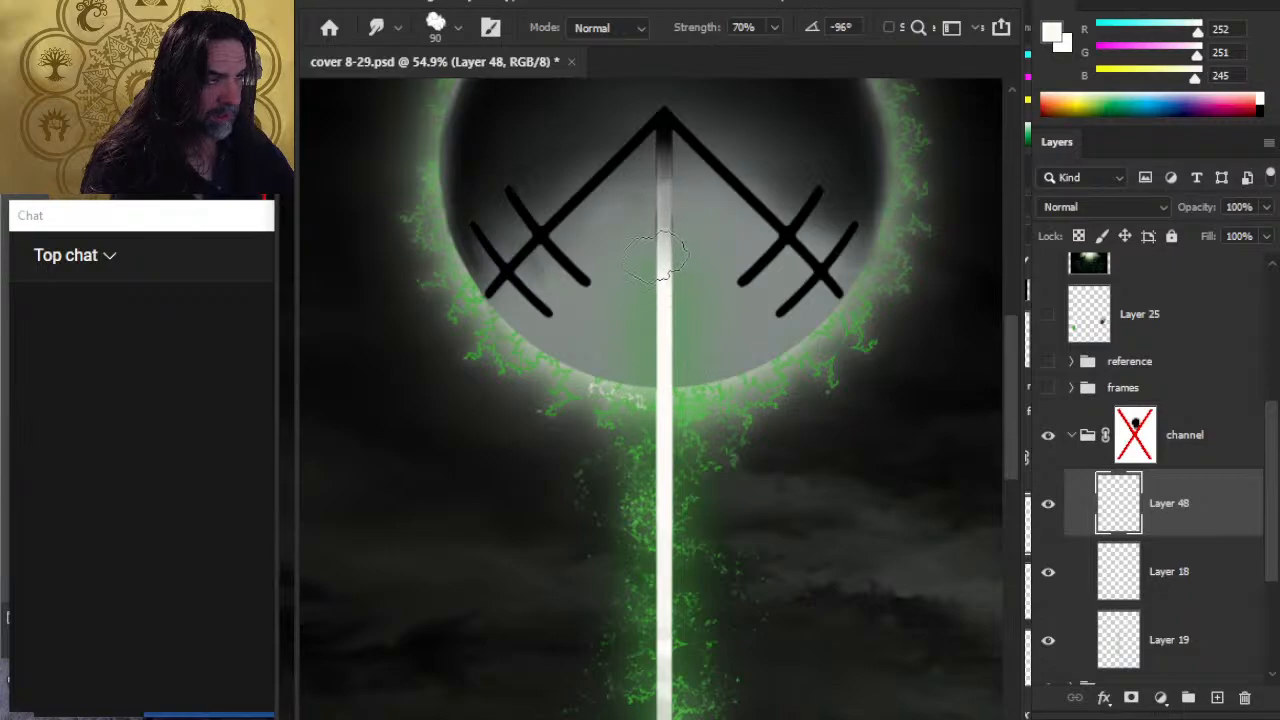
Step: Repaint the beam's upper end white with a size 25 brush and smudge it into the stem at size 90, 70% strength
key(b)
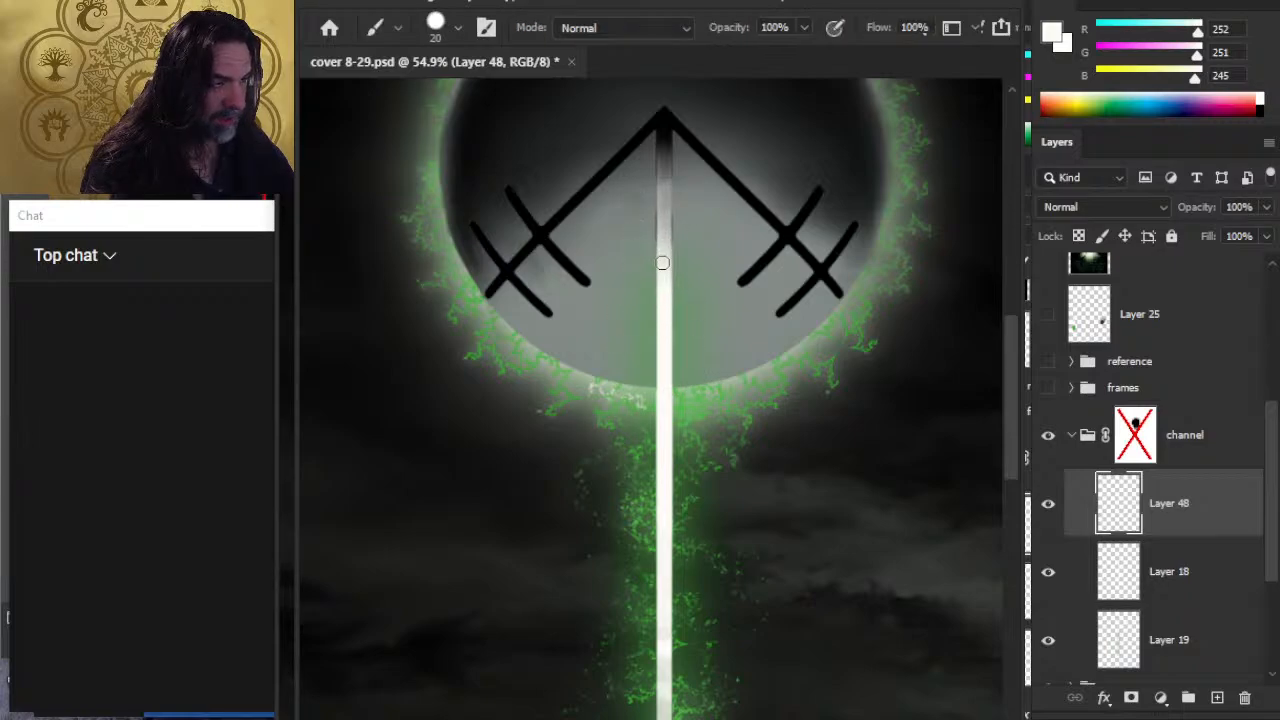
key(bracketright)
drag(664, 270, 664, 271)
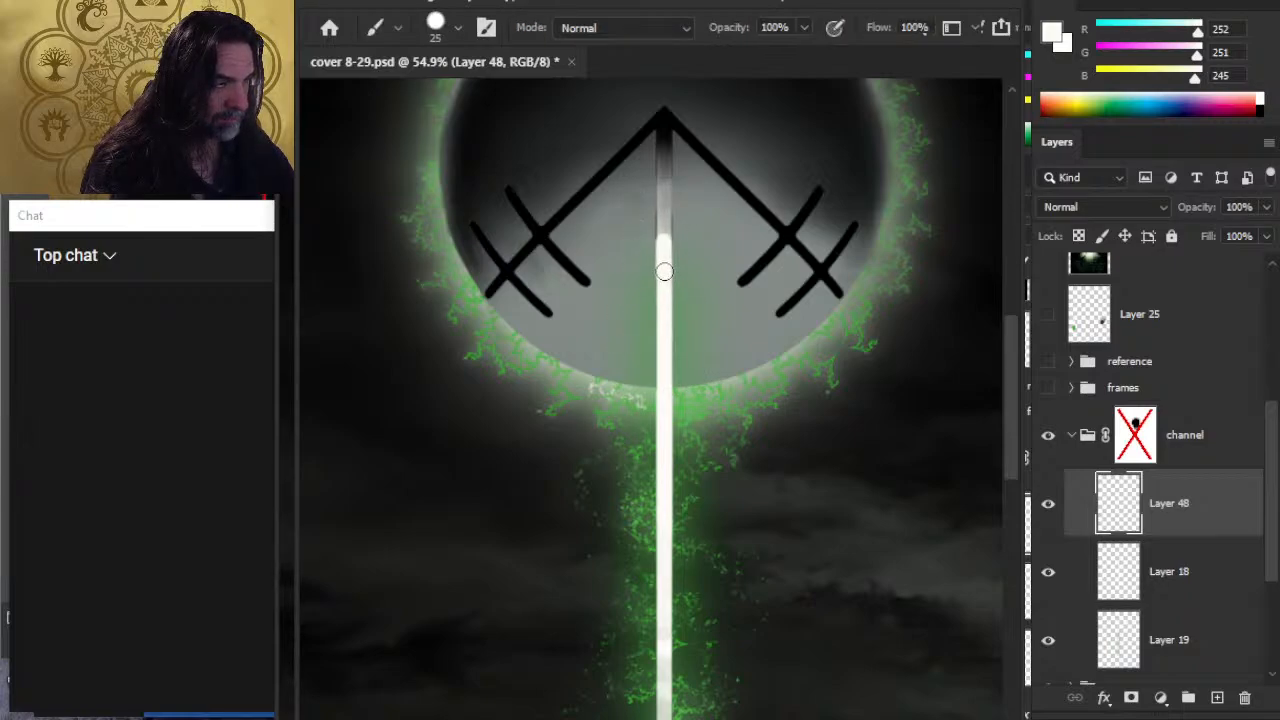
key(r)
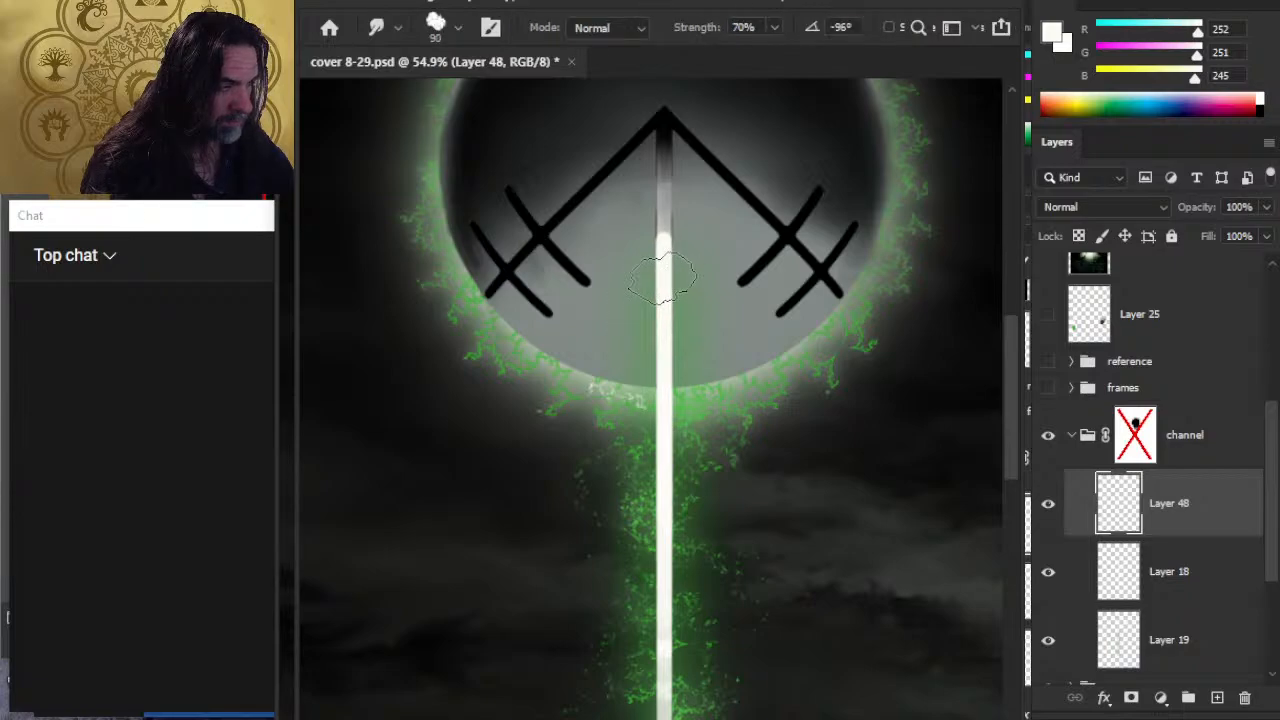
drag(662, 277, 662, 277)
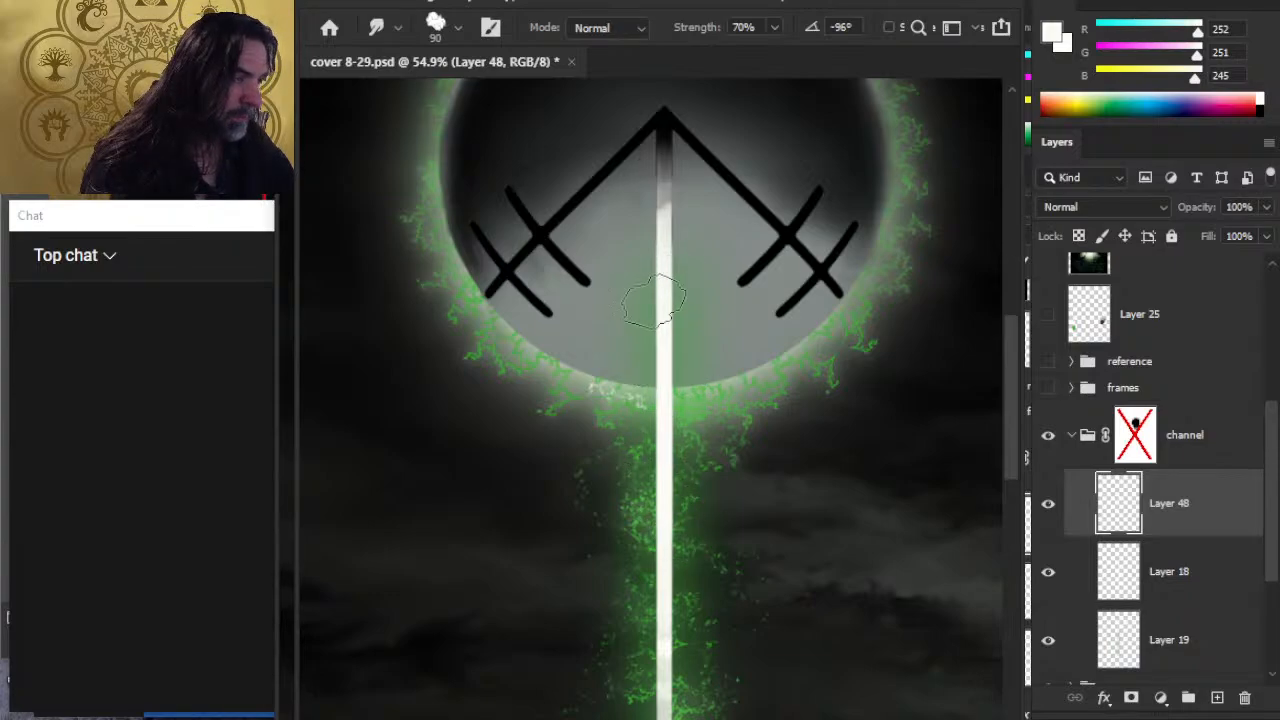
mouse_move(664, 245)
mouse_down()
mouse_move(668, 208)
mouse_move(664, 242)
mouse_up()
Step: Smudge the rune's dark stem and the beam's white tip into each other at 70% strength, reducing the brush to size 60
key(z)
drag(706, 363, 654, 429)
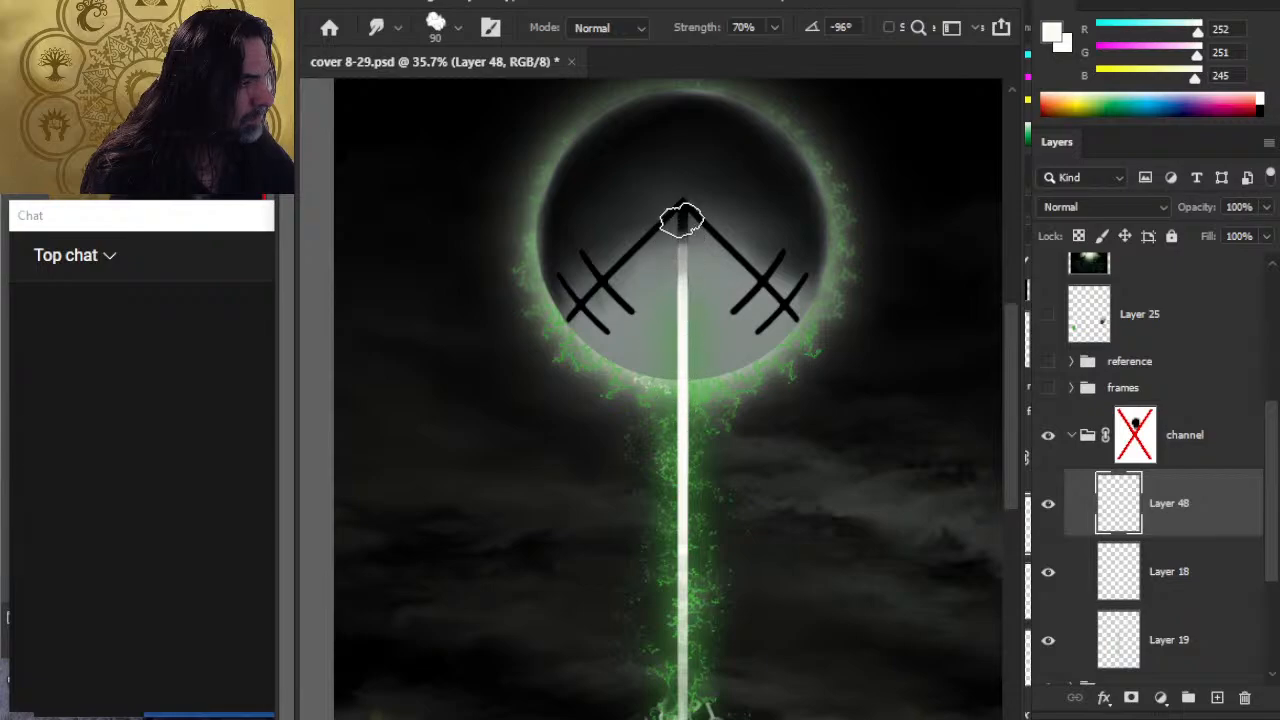
drag(677, 214, 682, 250)
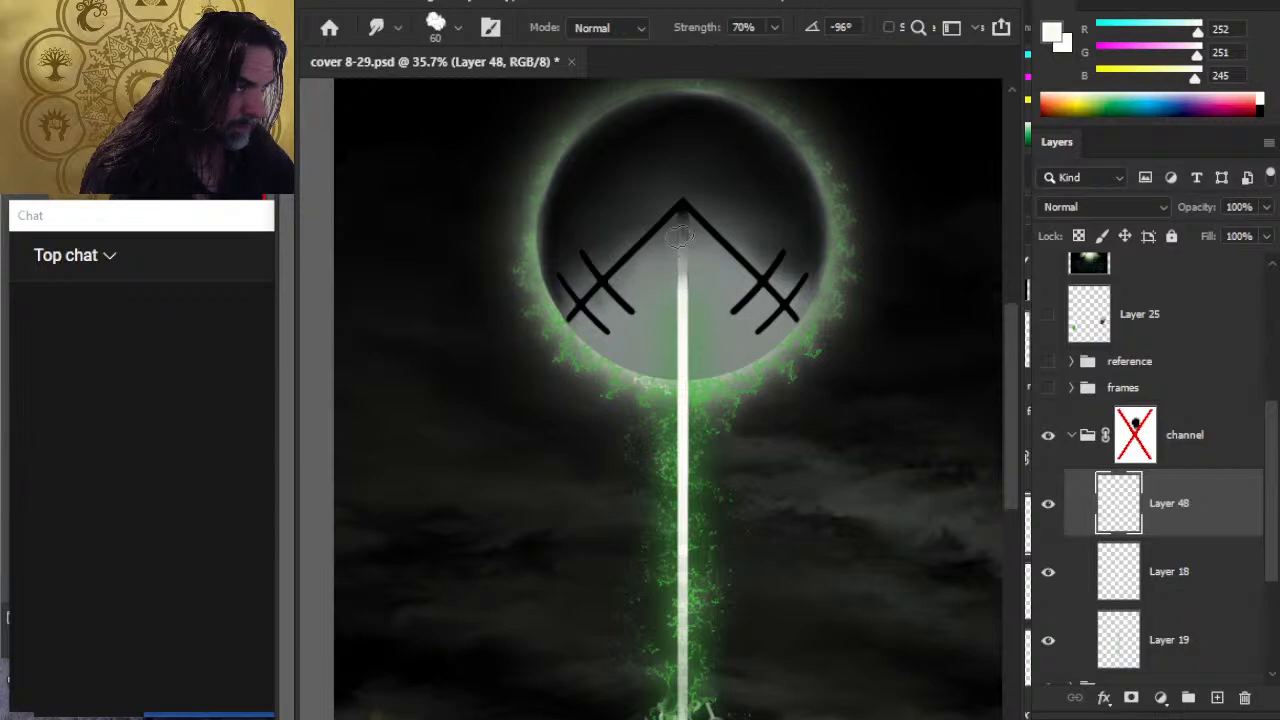
drag(681, 215, 678, 282)
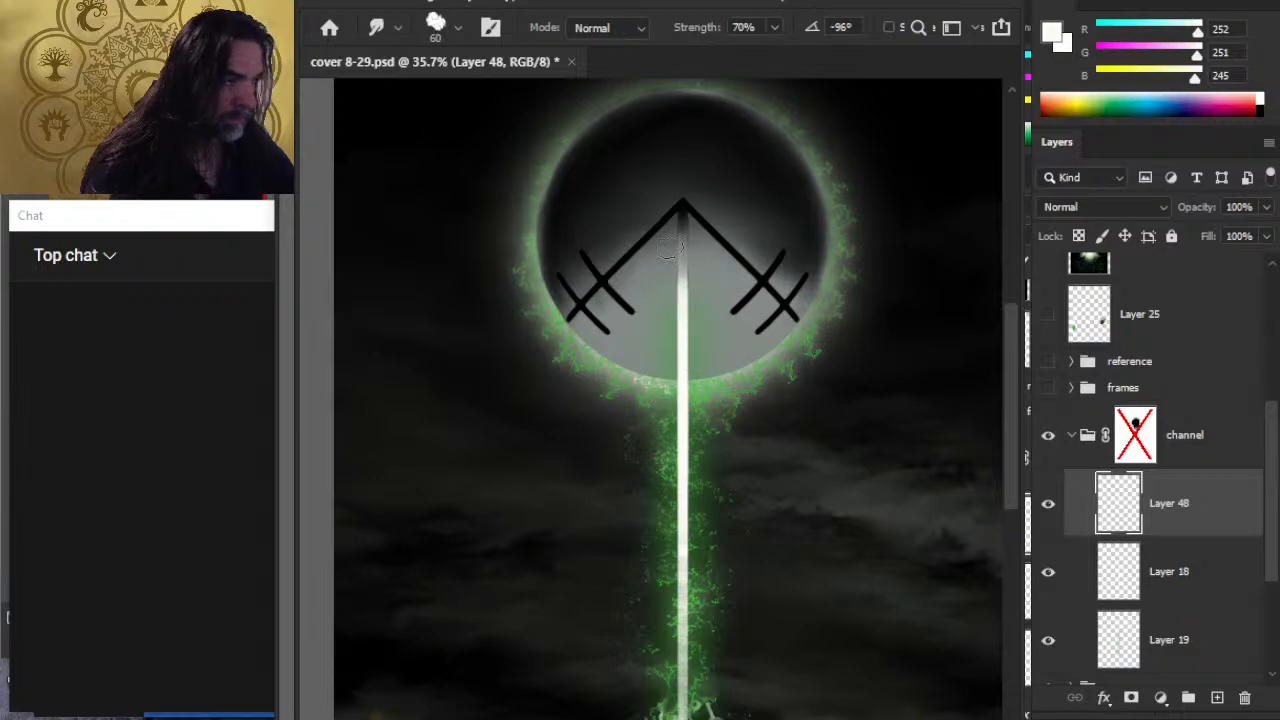
drag(680, 222, 682, 290)
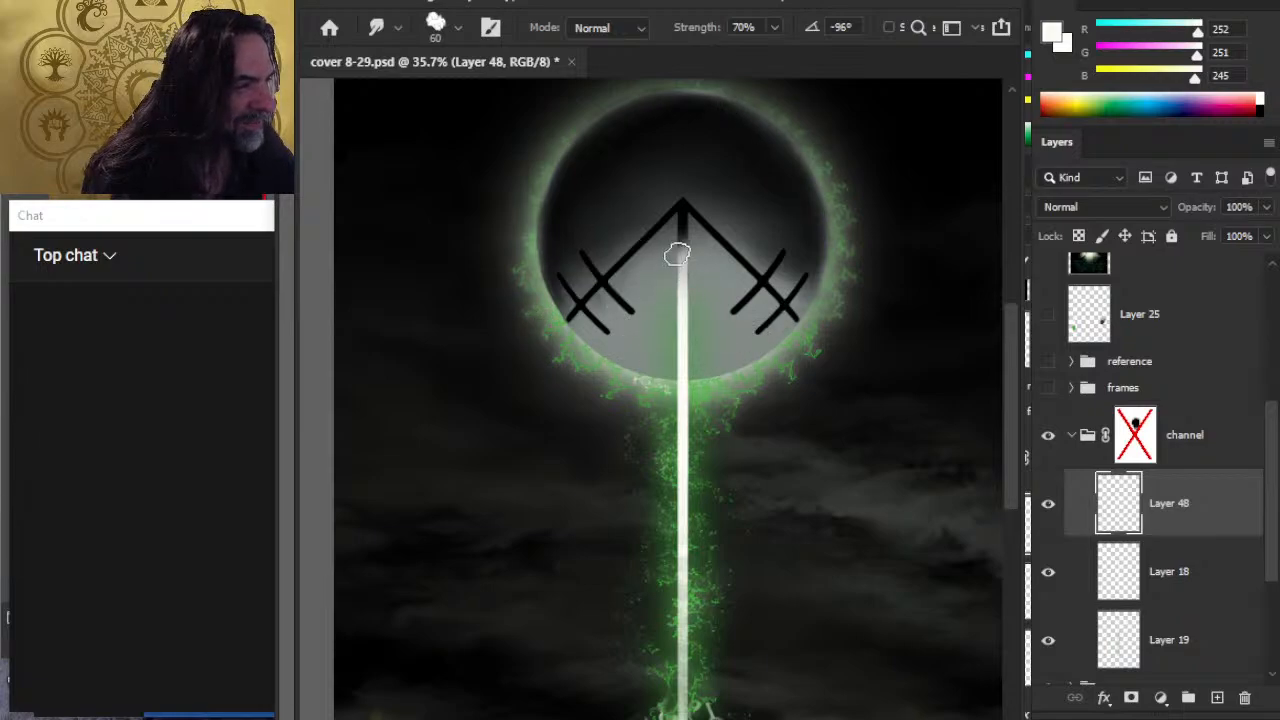
drag(677, 255, 685, 297)
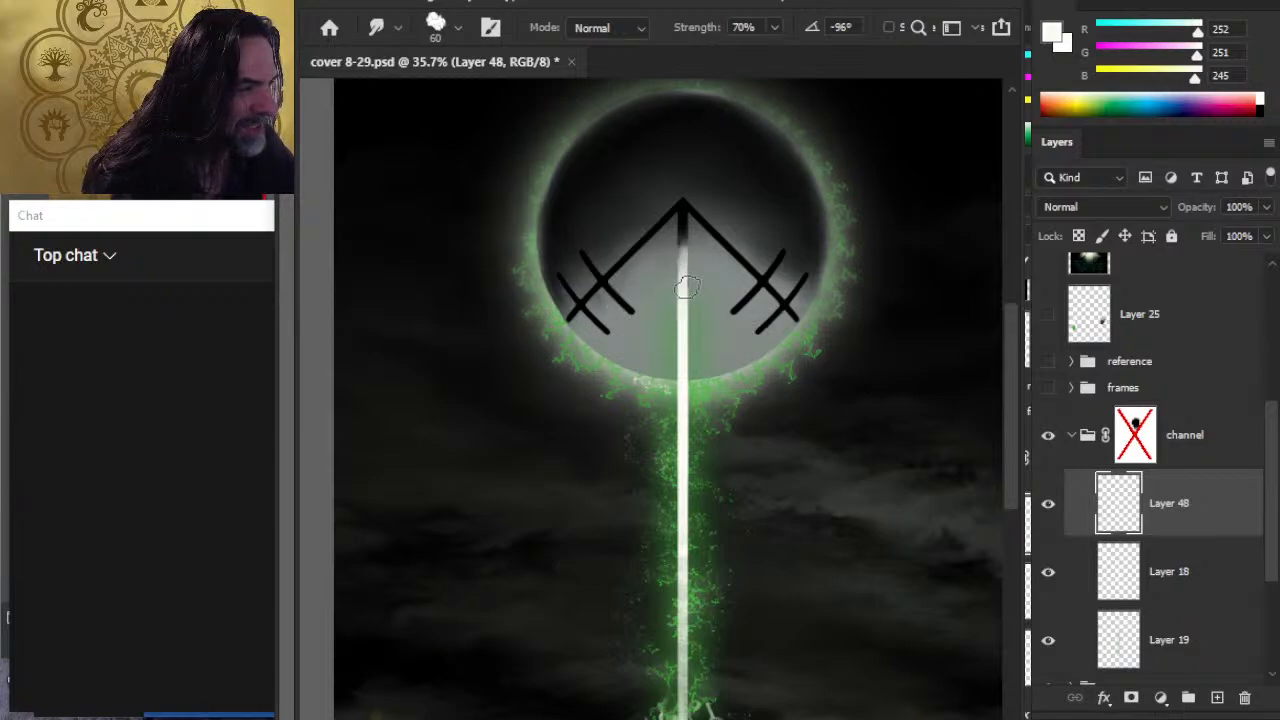
mouse_move(680, 245)
mouse_down()
mouse_move(686, 298)
mouse_move(686, 287)
mouse_up()
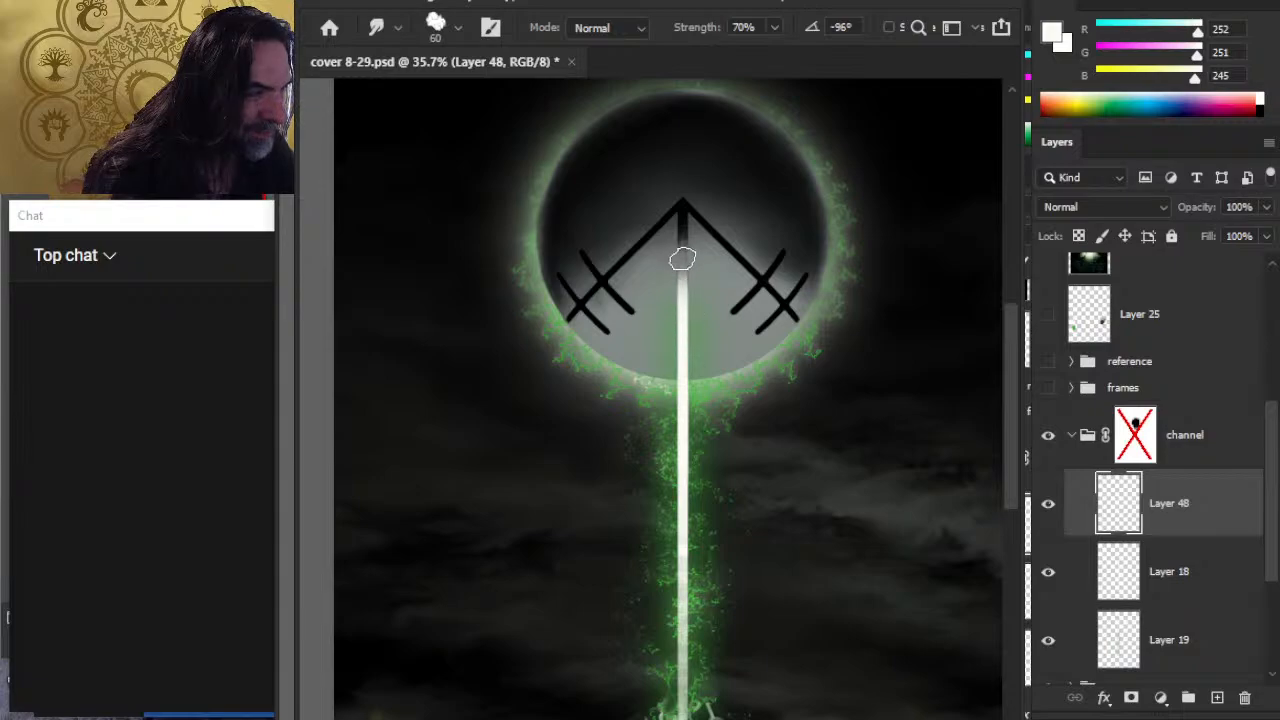
drag(674, 254, 686, 229)
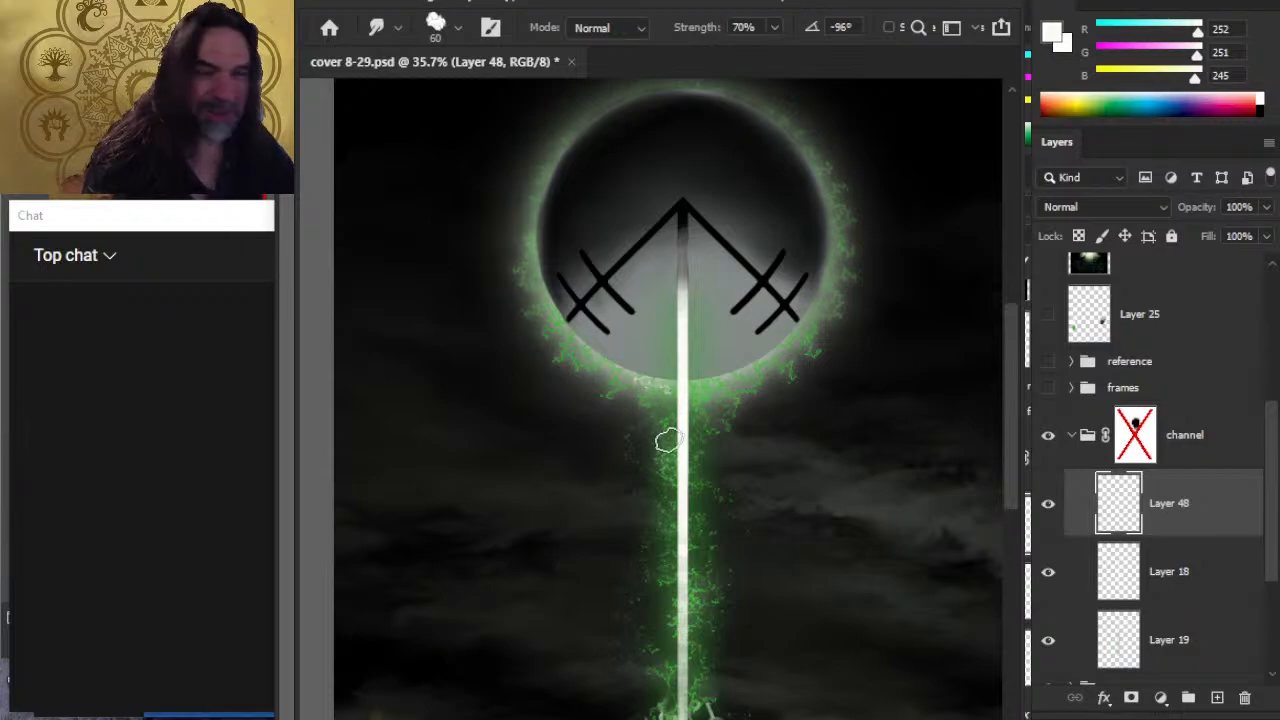
Step: Lightly erase the smudged transition along the rune's stem with a size 90 eraser at 10% opacity
key(z)
drag(817, 383, 741, 443)
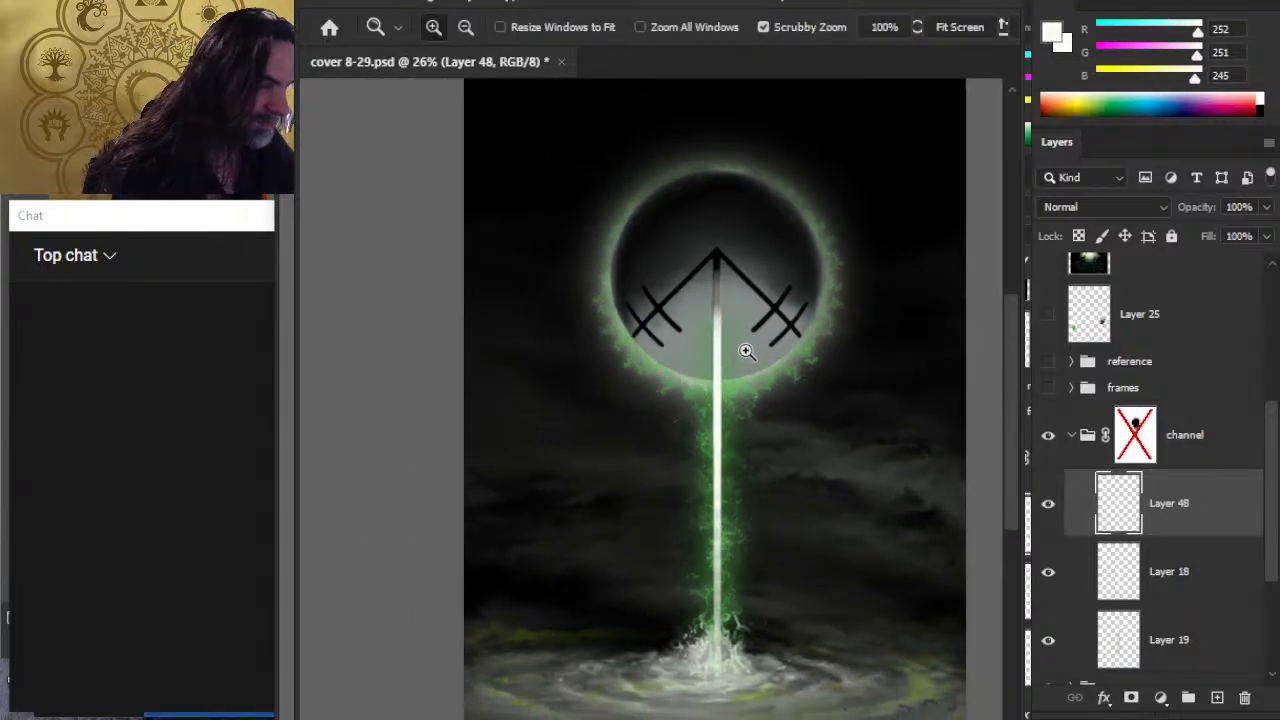
drag(748, 352, 829, 357)
key(e)
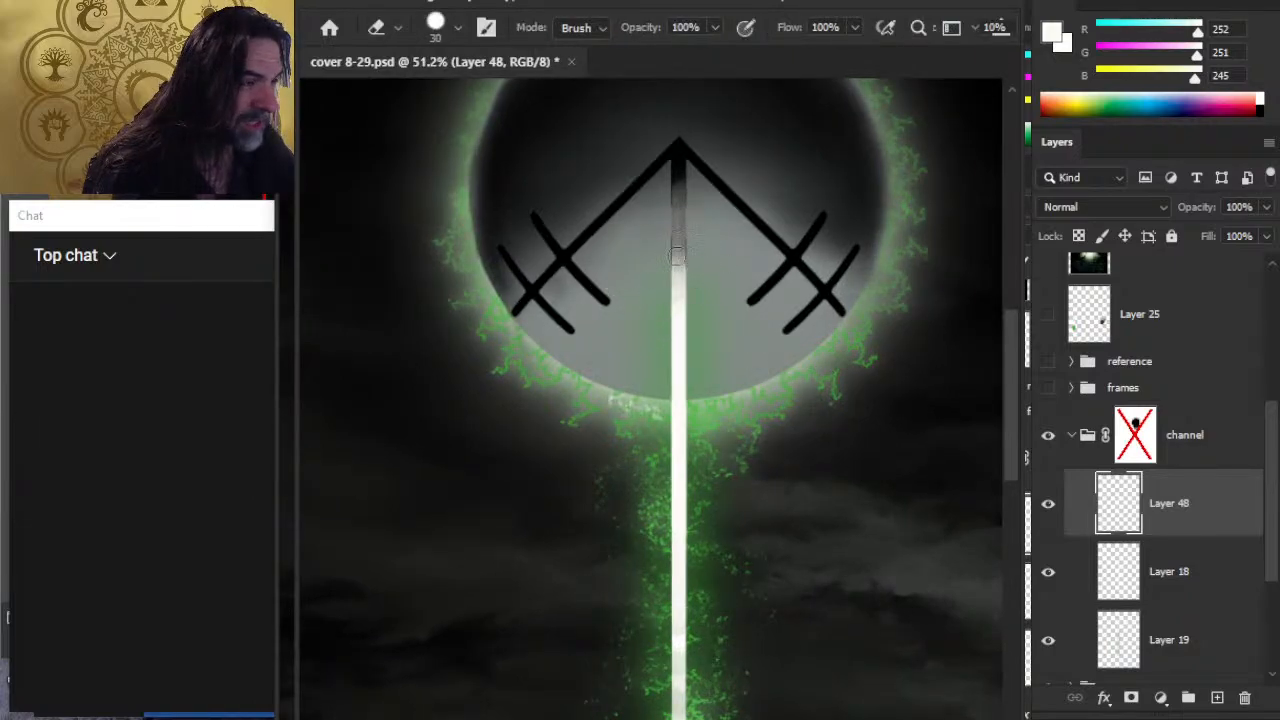
key(bracketright)
key(bracketright)
key(bracketright)
key(bracketright)
key(bracketright)
key(bracketright)
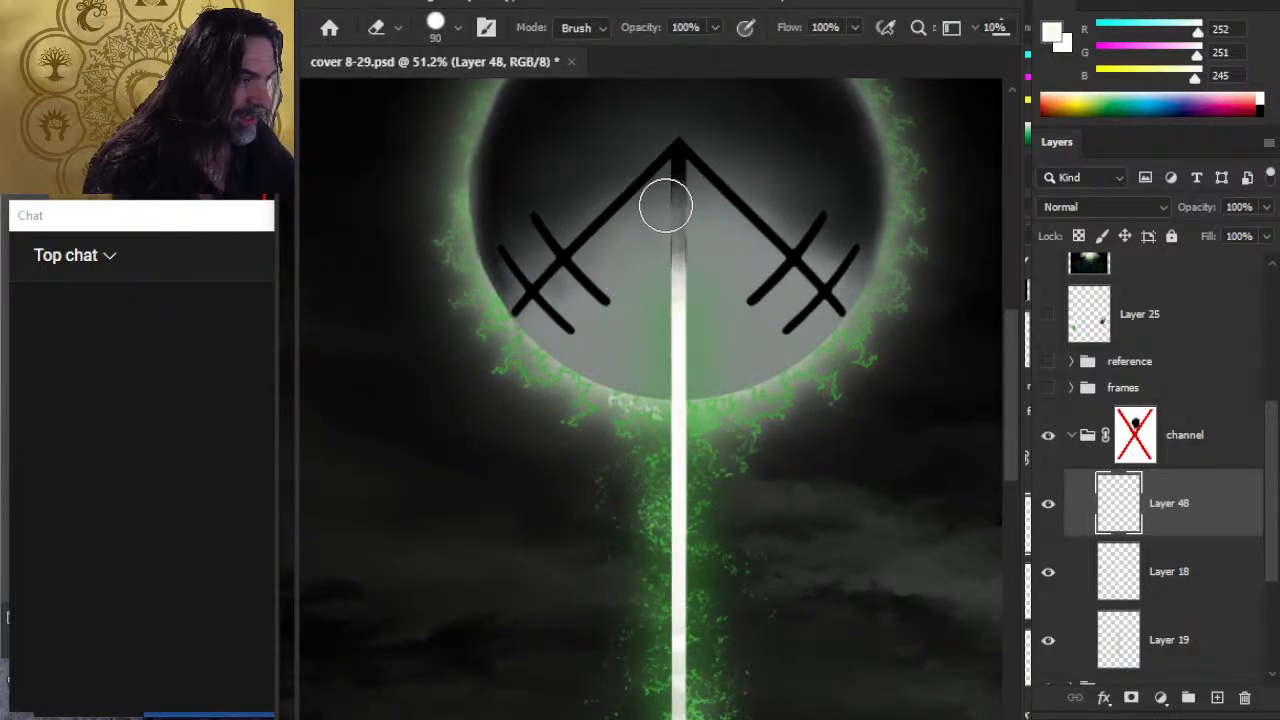
key(1)
mouse_move(689, 183)
mouse_down()
mouse_move(684, 170)
mouse_move(678, 298)
mouse_up()
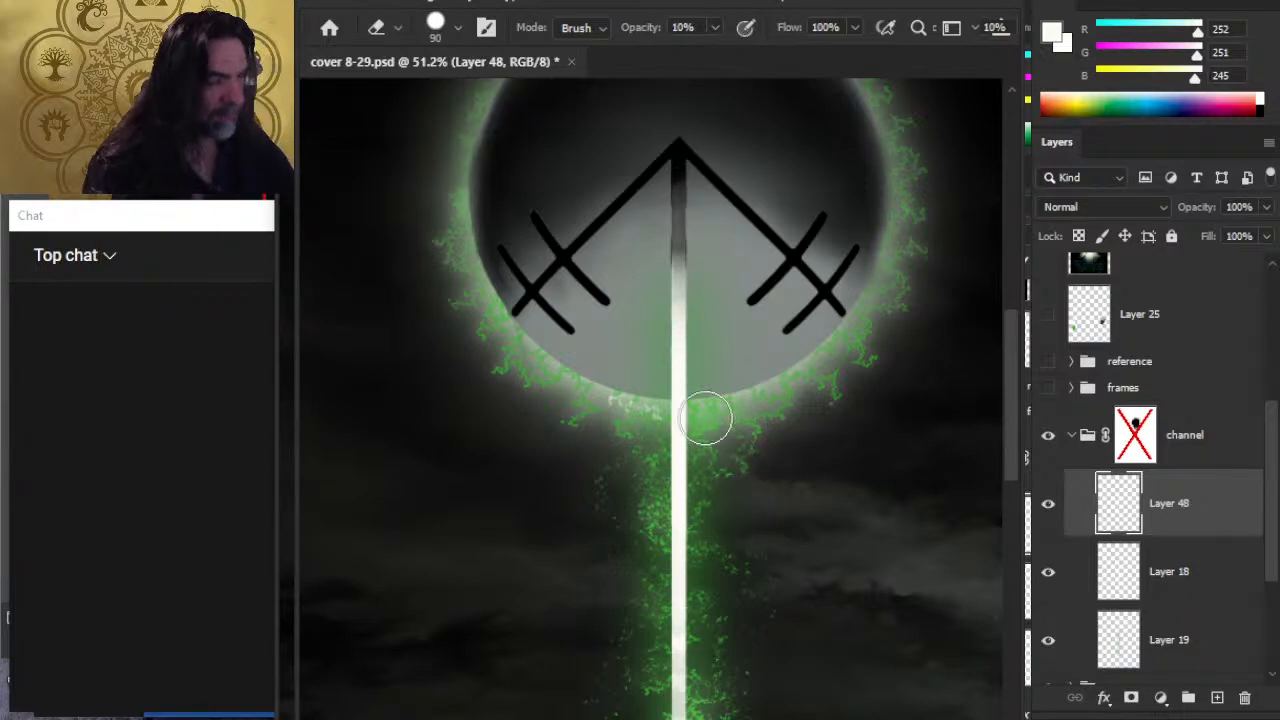
Step: Collapse the channel group and add a new layer directly above it
key(z)
key(ctrl+0)
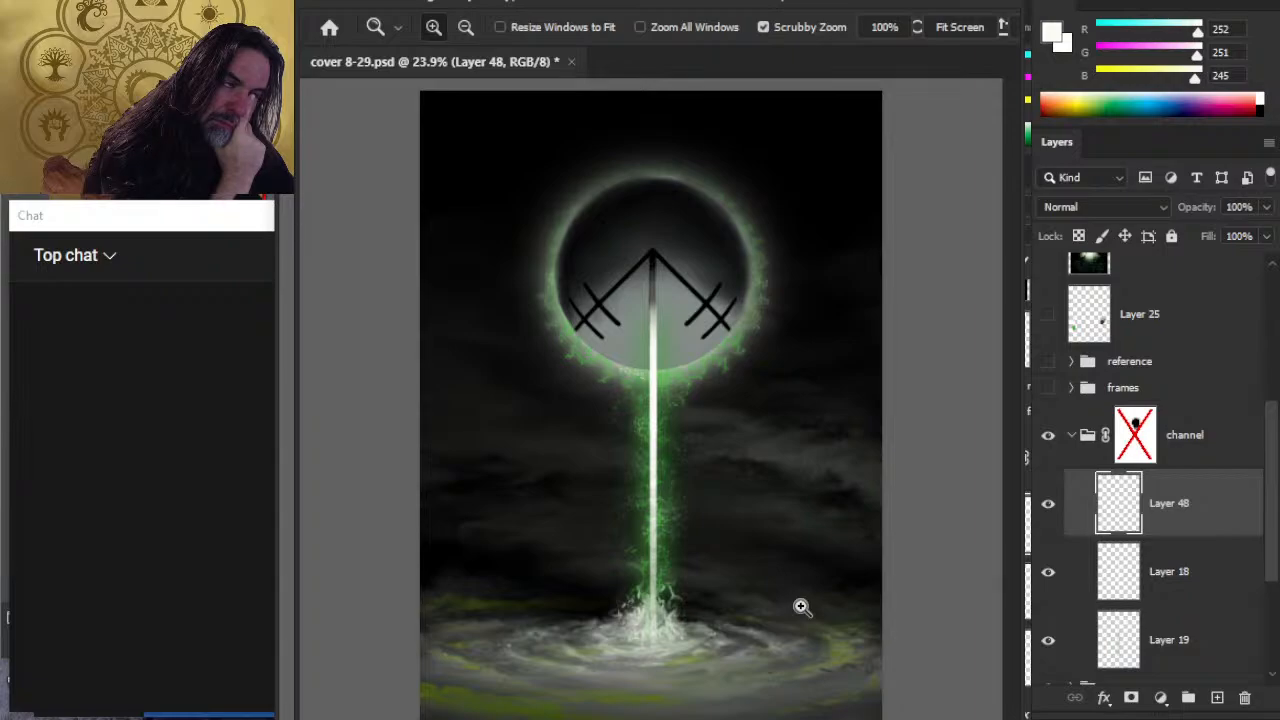
click(1071, 436)
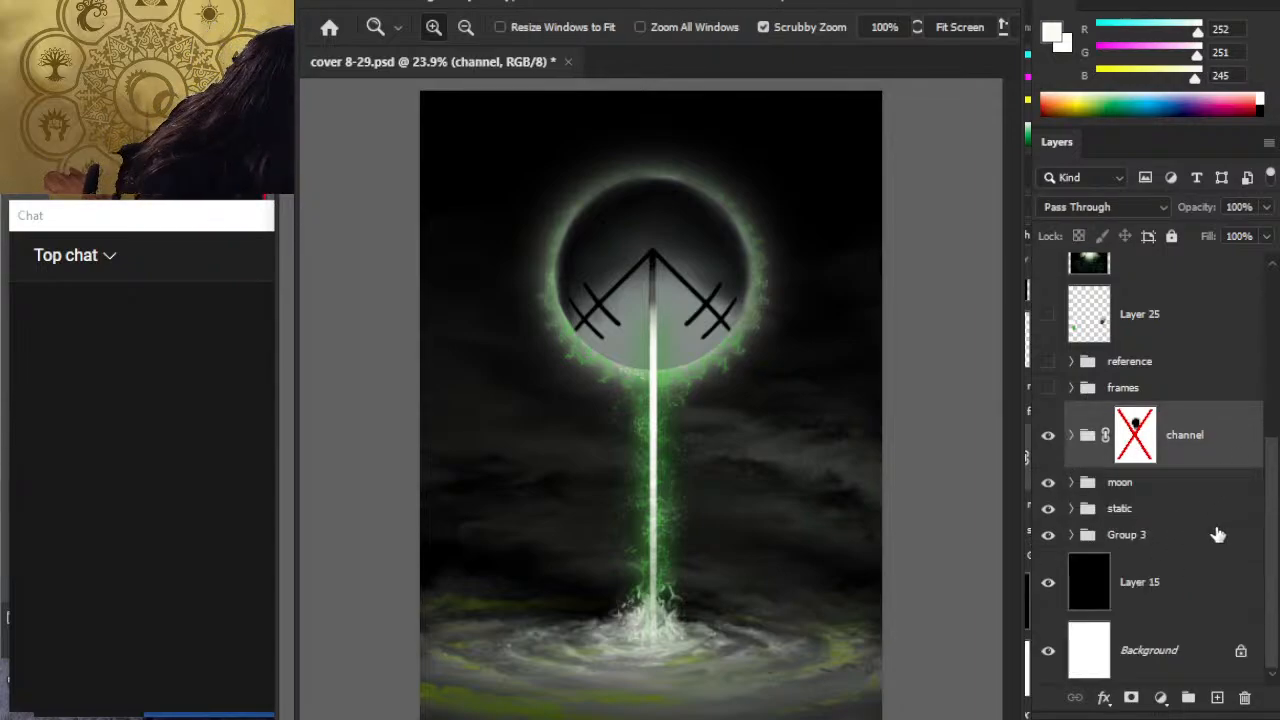
click(1217, 699)
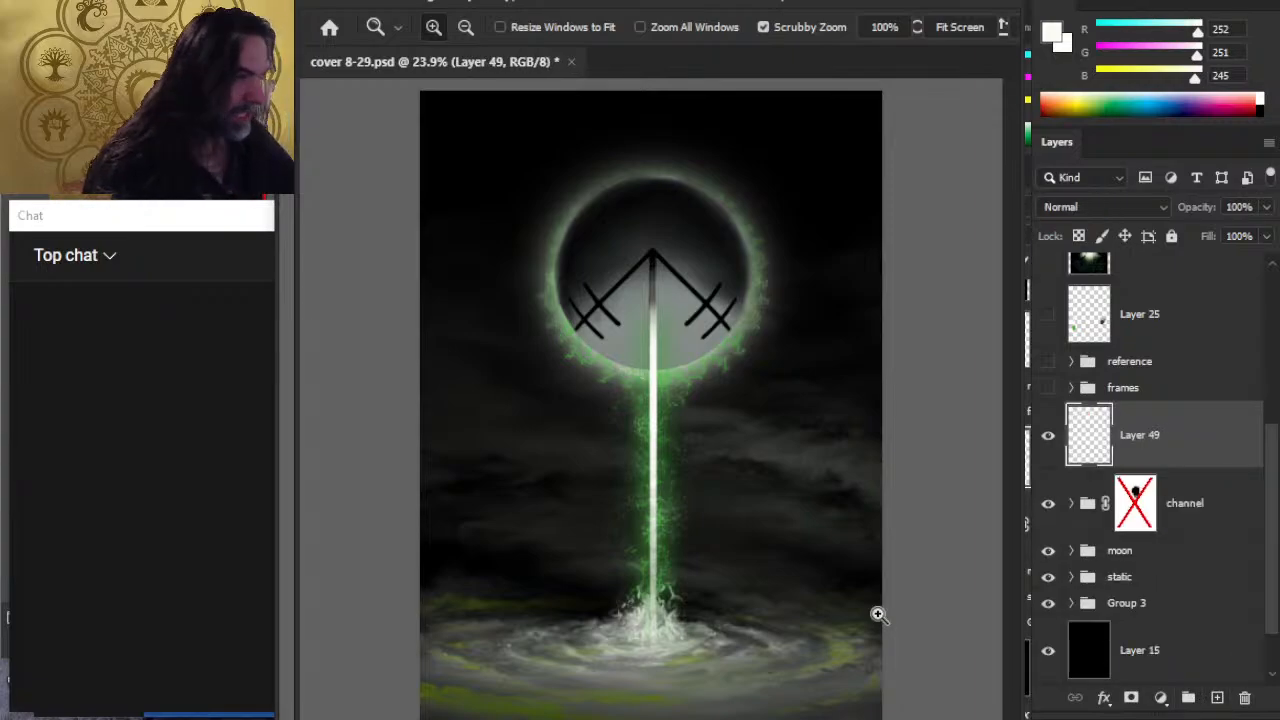
Step: Paint a black three-sided doorway frame around the beam's base with a size 40 brush, running both posts down into the water
key(b)
key(d)
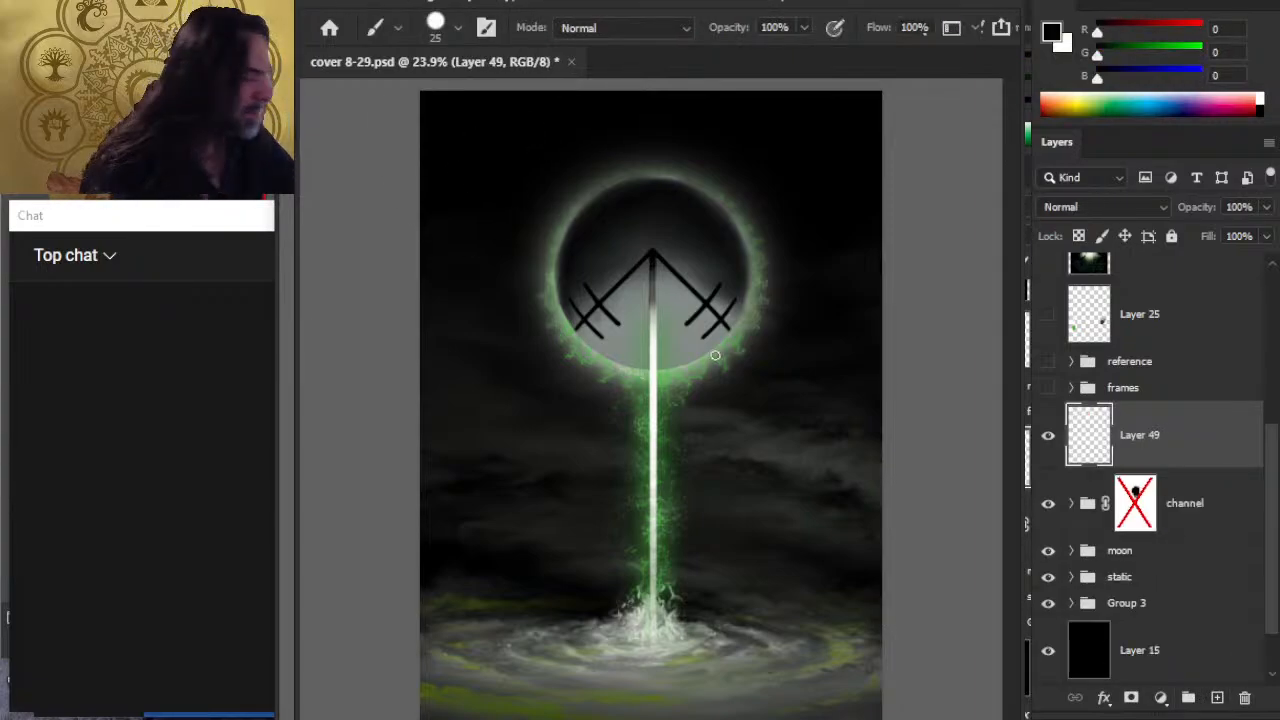
key(bracketright)
key(bracketright)
key(bracketright)
key(bracketright)
key(bracketright)
key(bracketright)
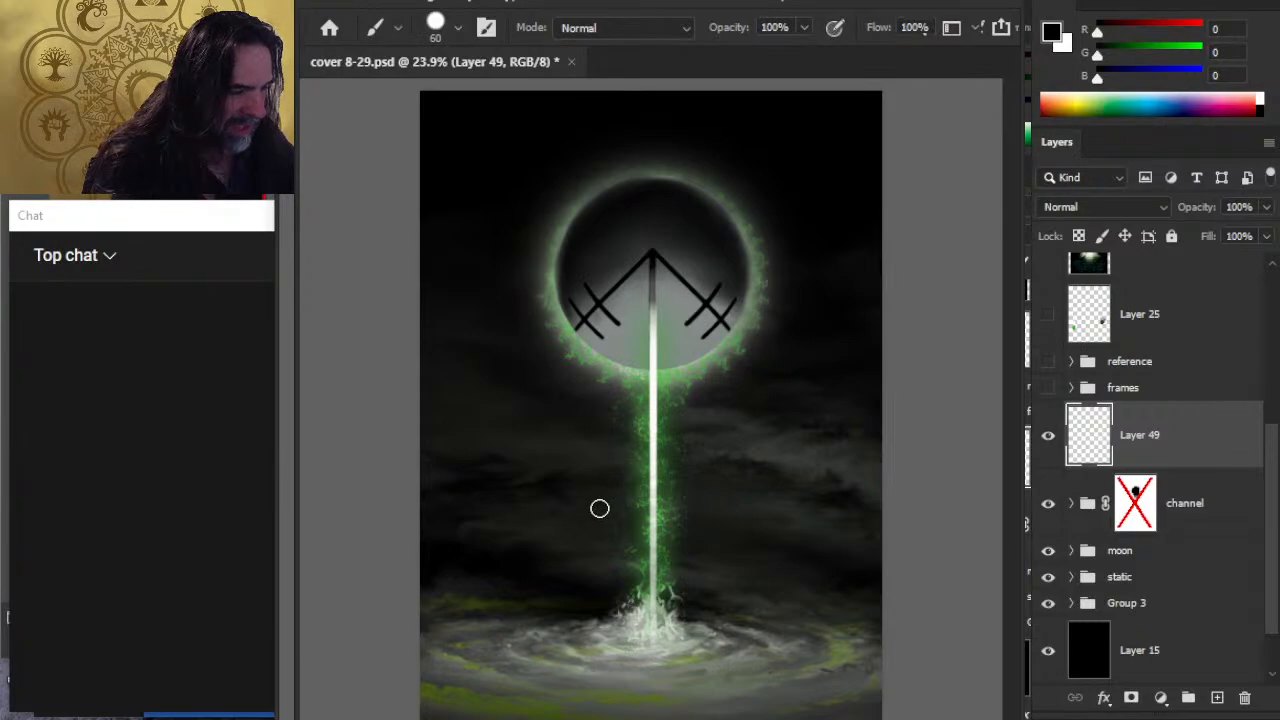
key(bracketleft)
key(bracketleft)
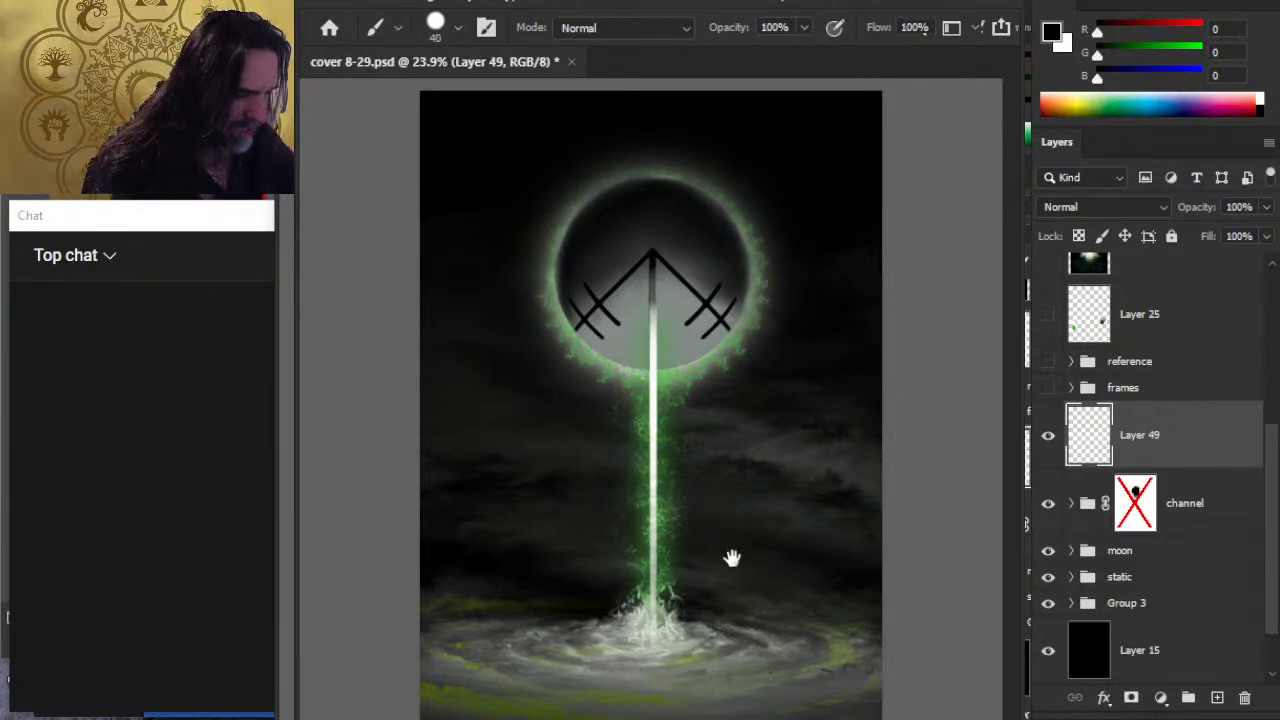
key(z)
mouse_move(790, 517)
mouse_down()
mouse_move(820, 511)
mouse_move(809, 509)
mouse_up()
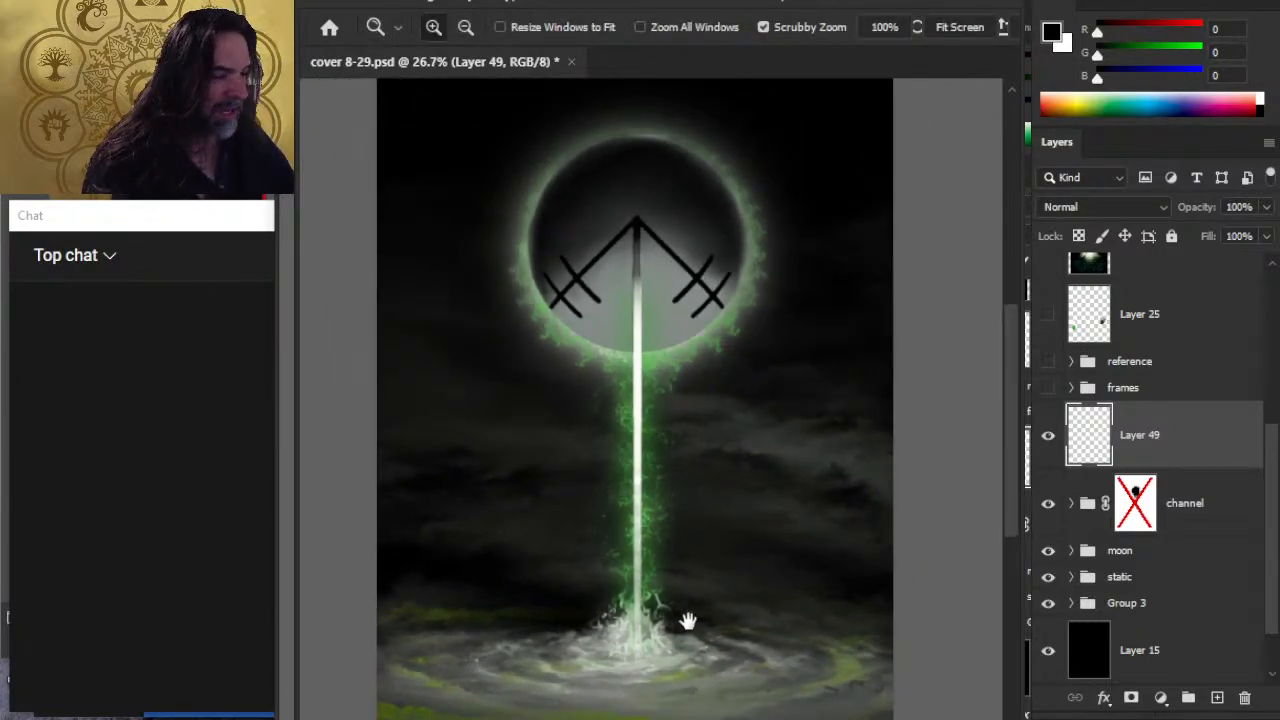
mouse_move(687, 620)
mouse_down()
mouse_move(761, 380)
mouse_move(724, 407)
mouse_up()
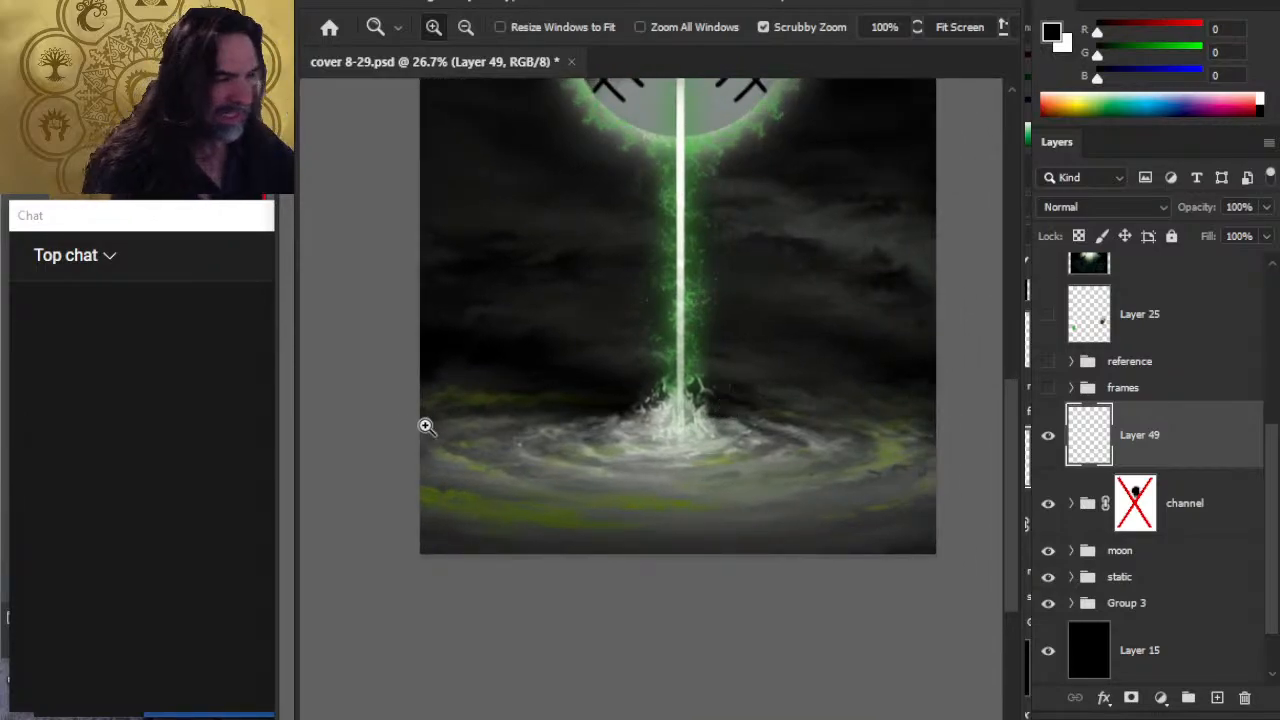
key(b)
drag(592, 239, 800, 239)
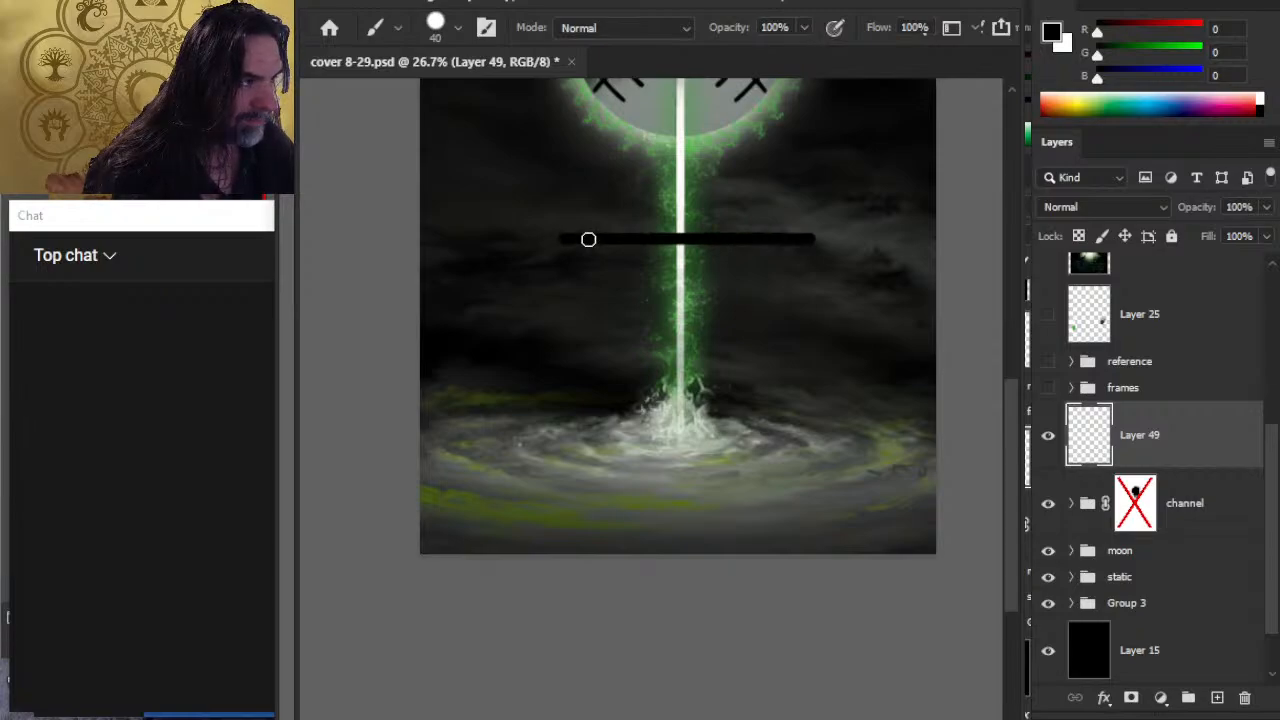
drag(566, 240, 566, 452)
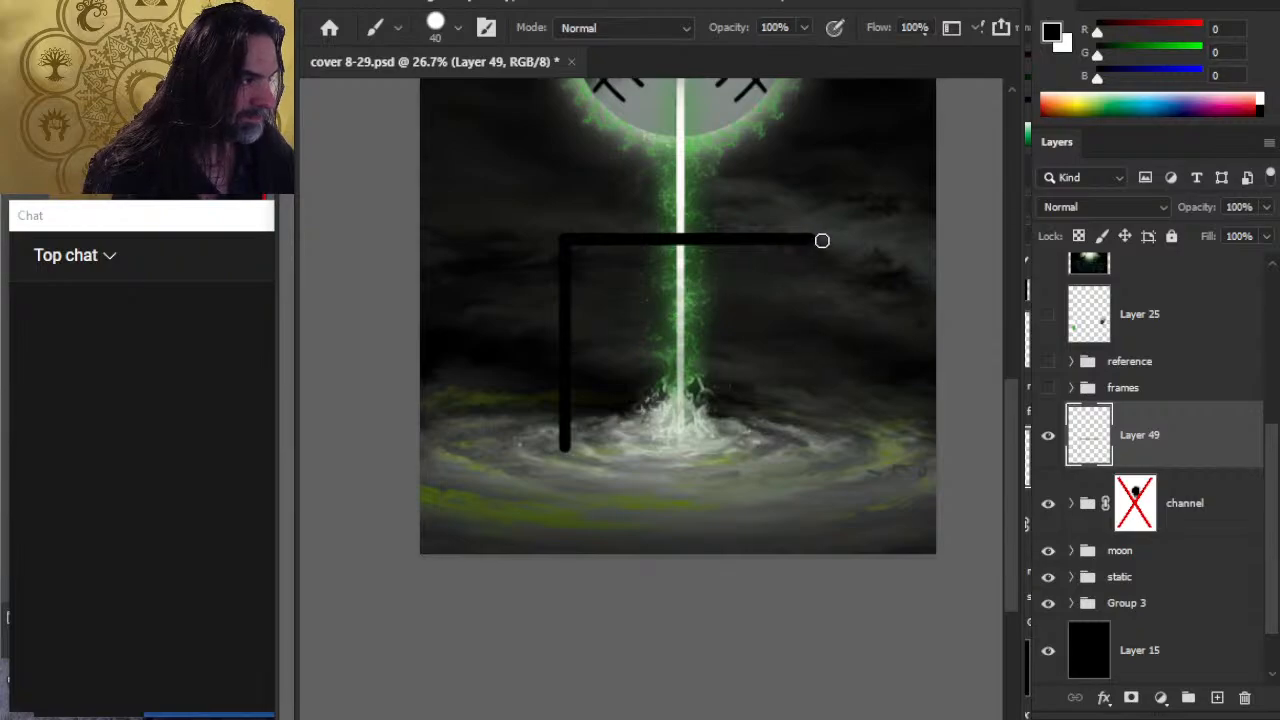
drag(818, 240, 814, 460)
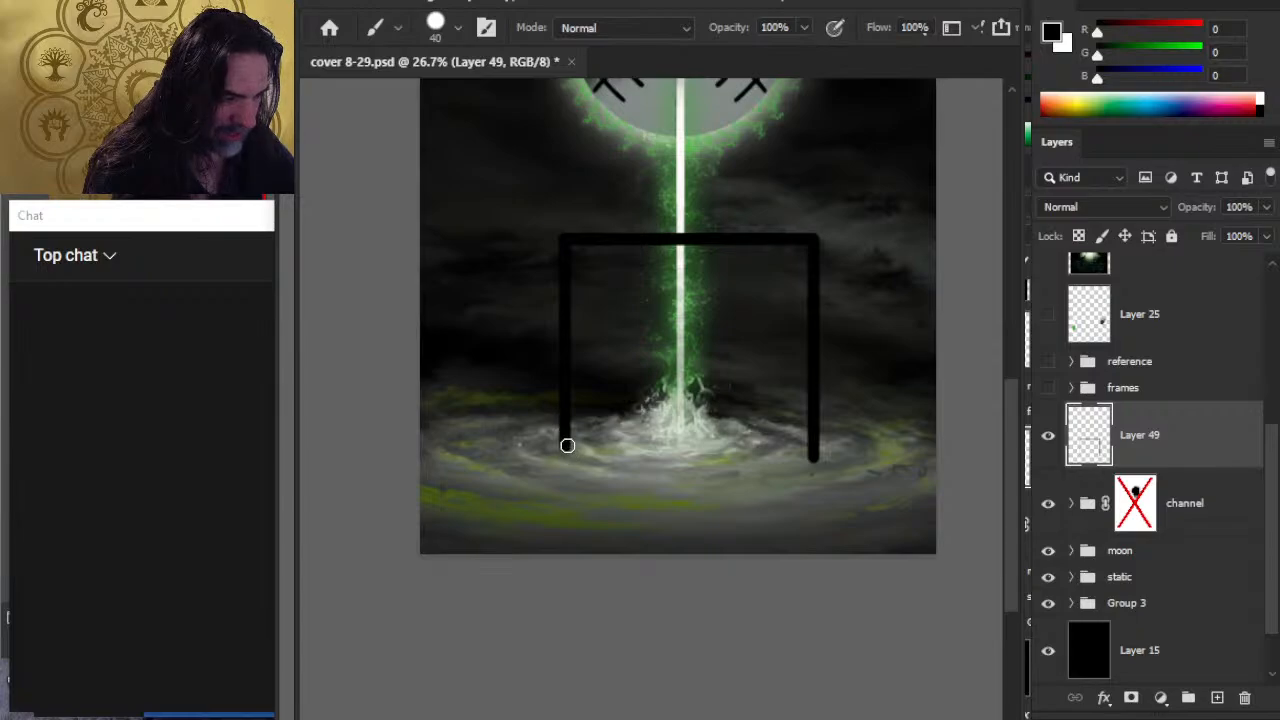
drag(567, 445, 565, 505)
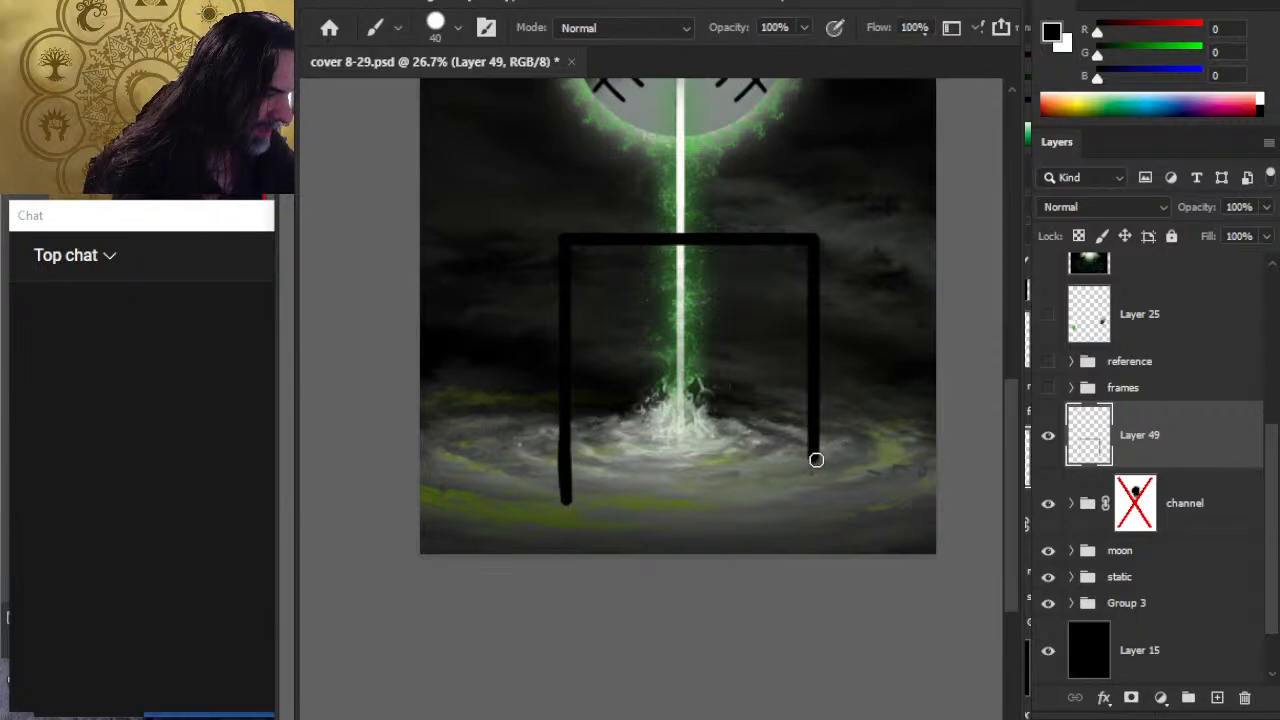
drag(816, 459, 815, 455)
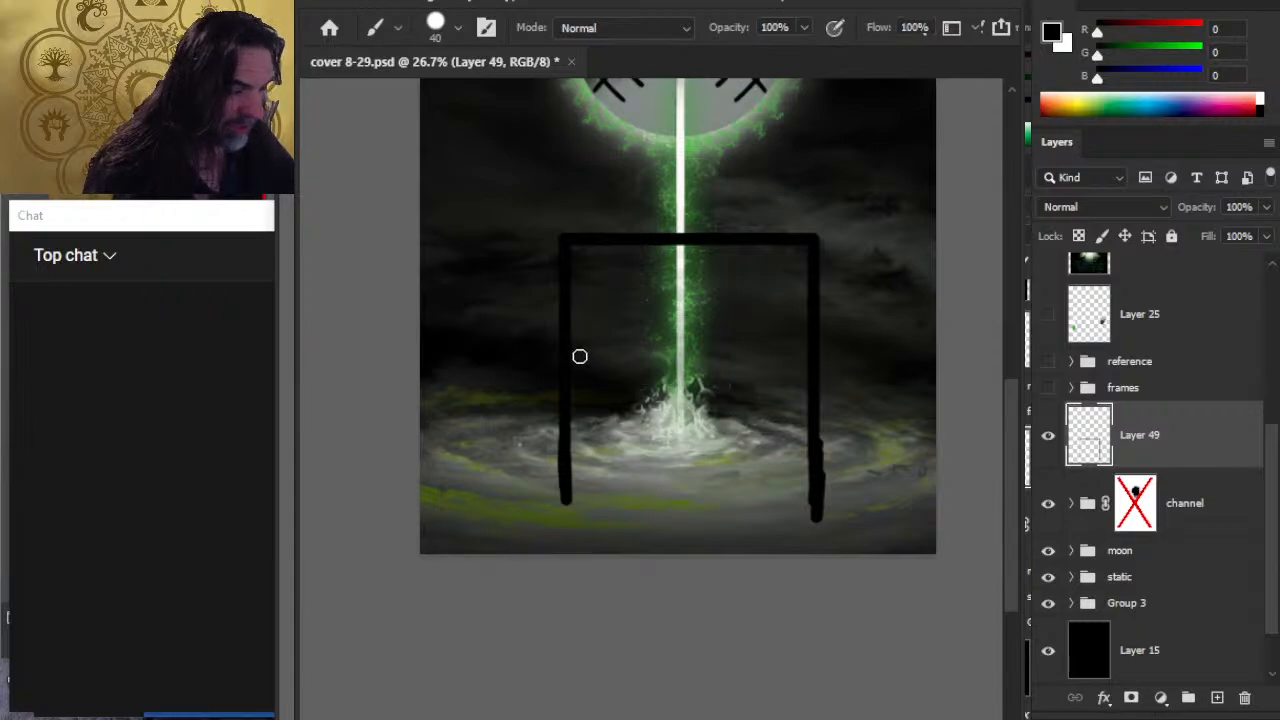
Step: Scale the black doorway frame down to 58.20% and centre it around the light beam's base
key(l)
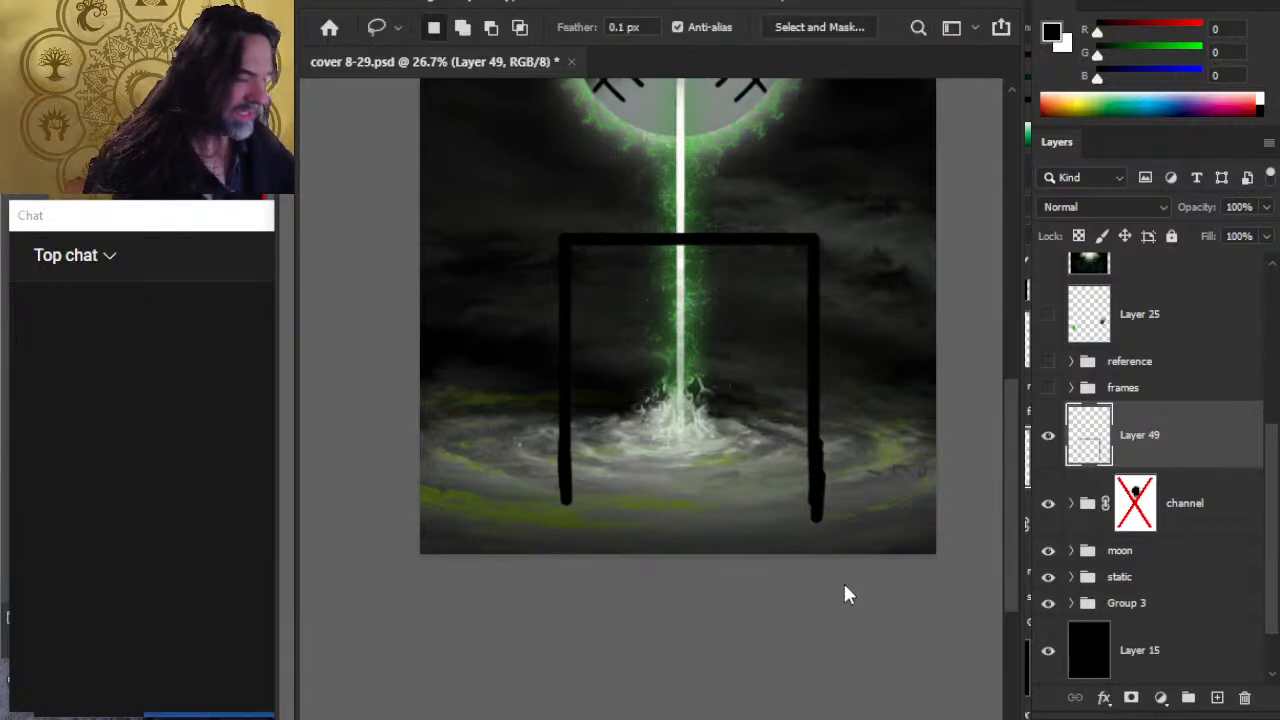
key(ctrl+t)
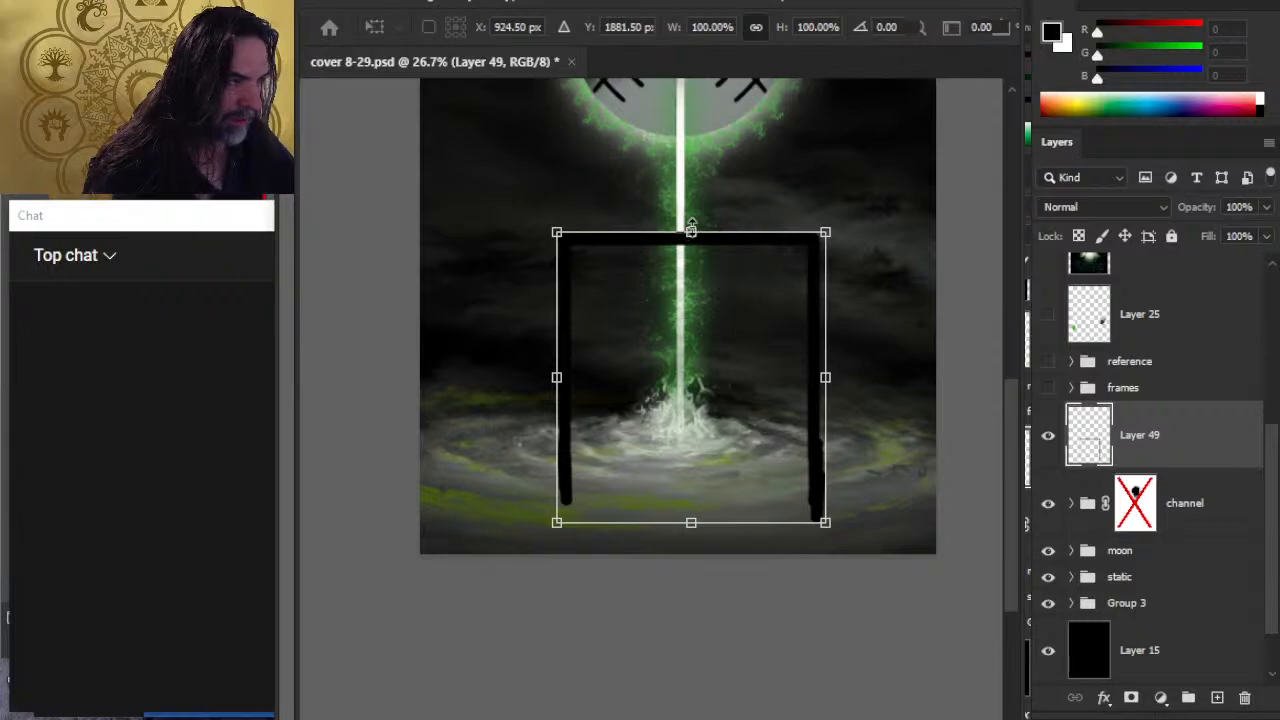
drag(688, 230, 690, 337)
mouse_move(743, 451)
mouse_down()
mouse_move(720, 457)
mouse_move(737, 462)
mouse_up()
drag(678, 311, 680, 328)
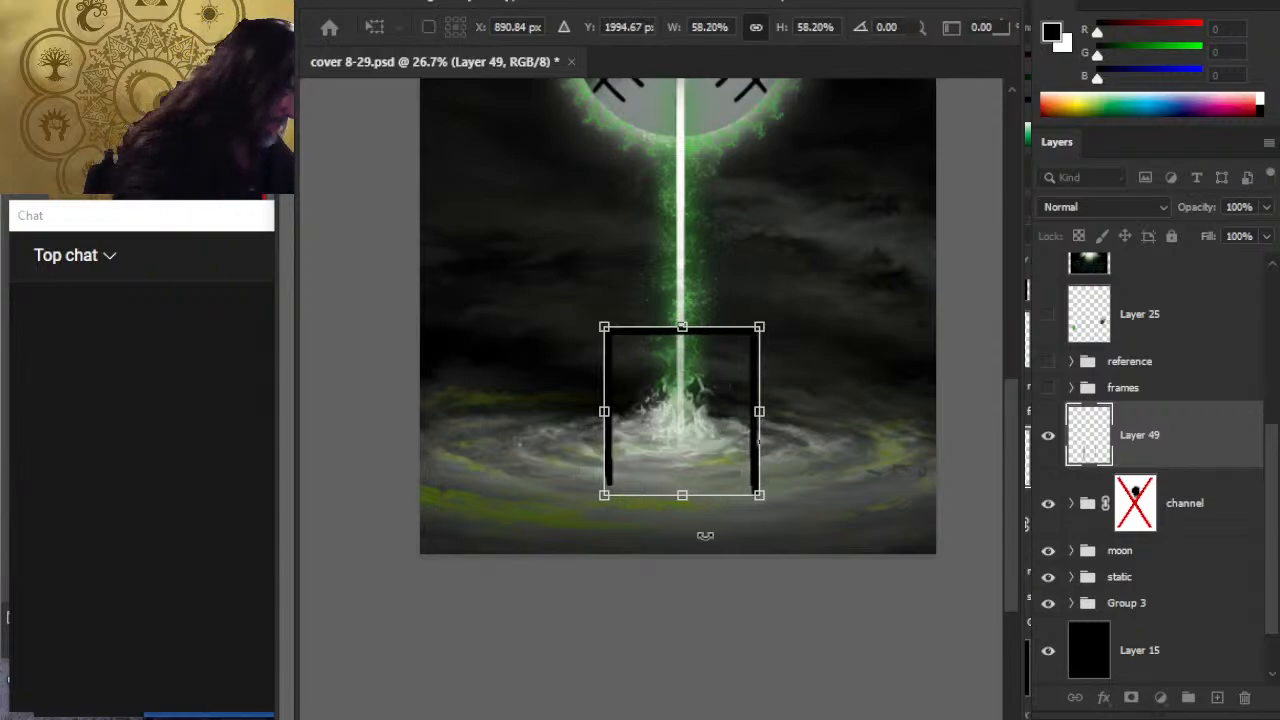
key(Return)
key(l)
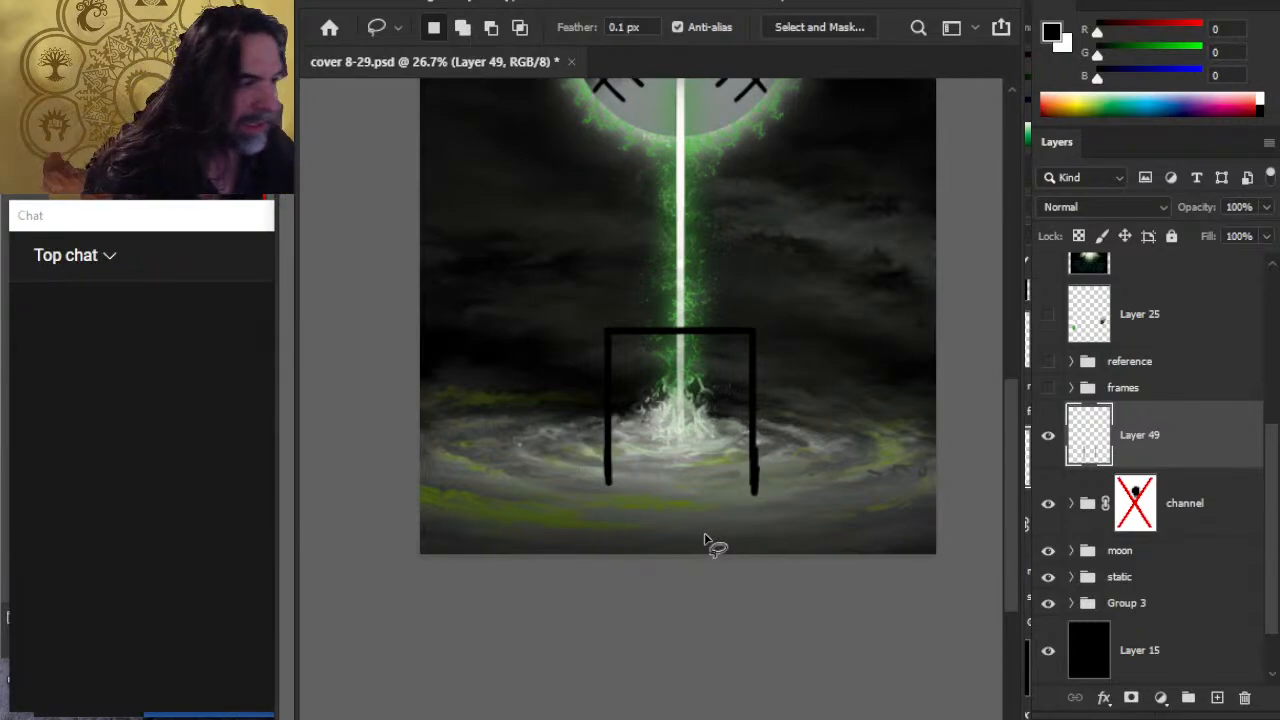
Step: Paint a solid black block on top of the doorway frame with the size 40 brush, covering the beam
key(b)
mouse_move(580, 279)
mouse_down()
mouse_move(734, 278)
mouse_move(580, 267)
mouse_move(755, 262)
mouse_move(626, 288)
mouse_move(730, 300)
mouse_move(590, 315)
mouse_move(720, 320)
mouse_move(600, 325)
mouse_up()
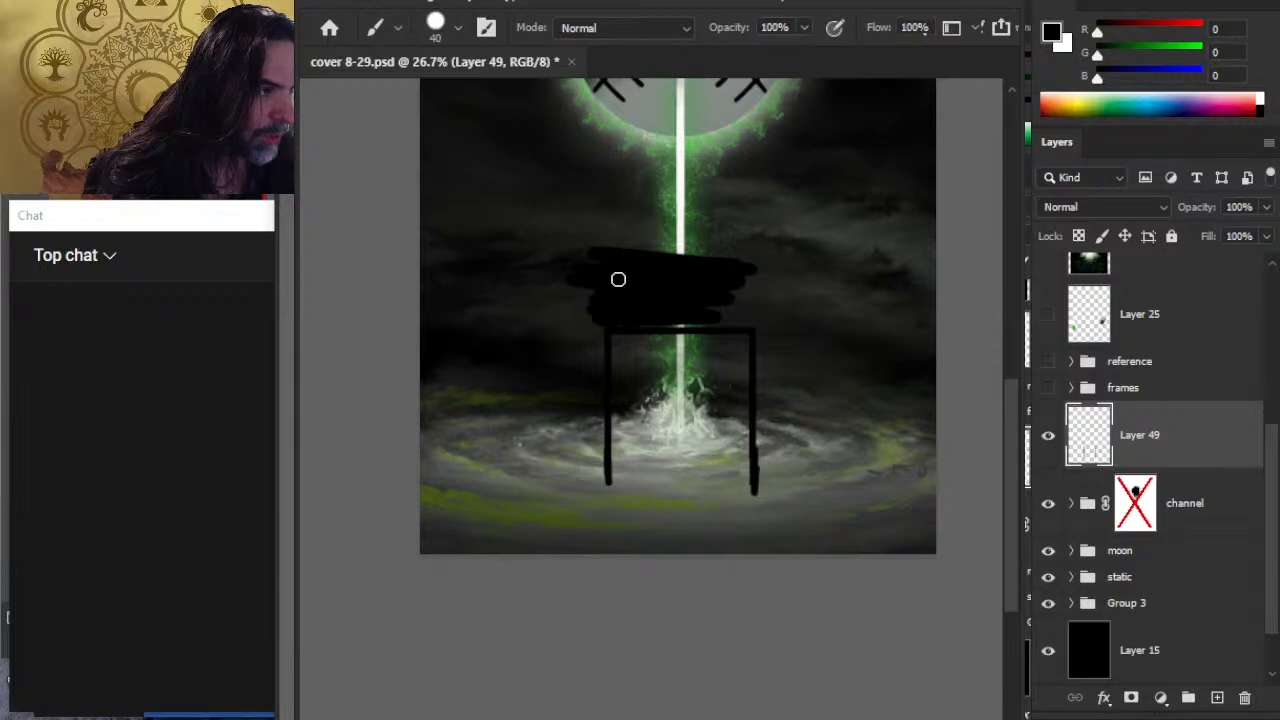
mouse_move(688, 325)
mouse_down()
mouse_move(766, 324)
mouse_move(774, 296)
mouse_move(762, 276)
mouse_up()
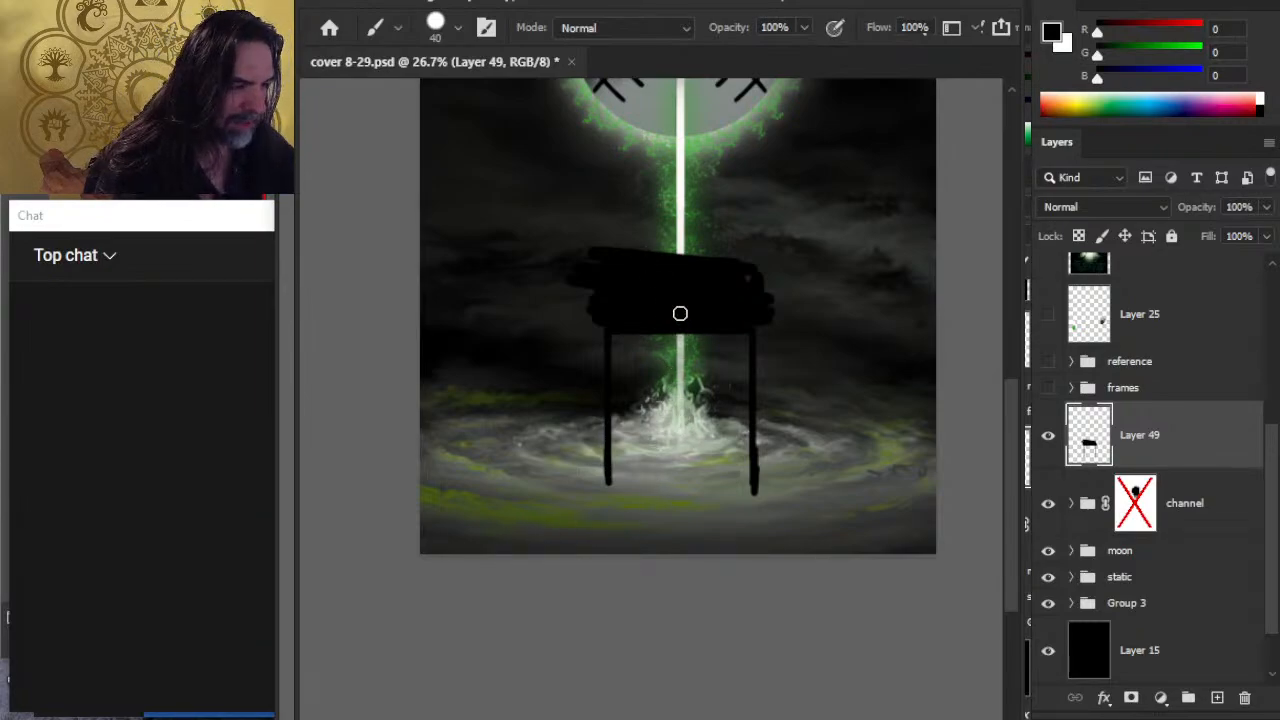
Step: Paint a sagging black curve beneath the moon across the full canvas width and fill the gap down to the block
mouse_move(680, 311)
mouse_down()
mouse_move(671, 457)
mouse_move(679, 399)
mouse_up()
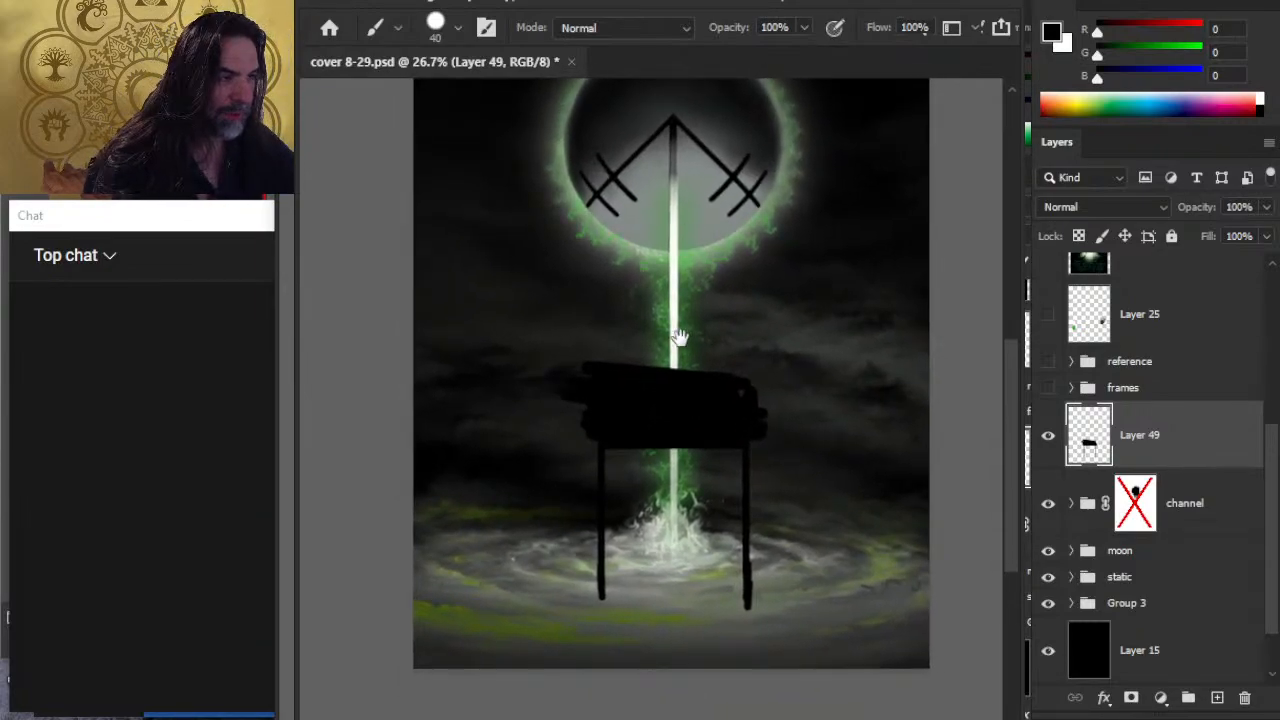
mouse_move(480, 228)
mouse_down()
mouse_move(615, 320)
mouse_move(780, 320)
mouse_move(855, 262)
mouse_move(894, 206)
mouse_up()
drag(491, 265, 416, 175)
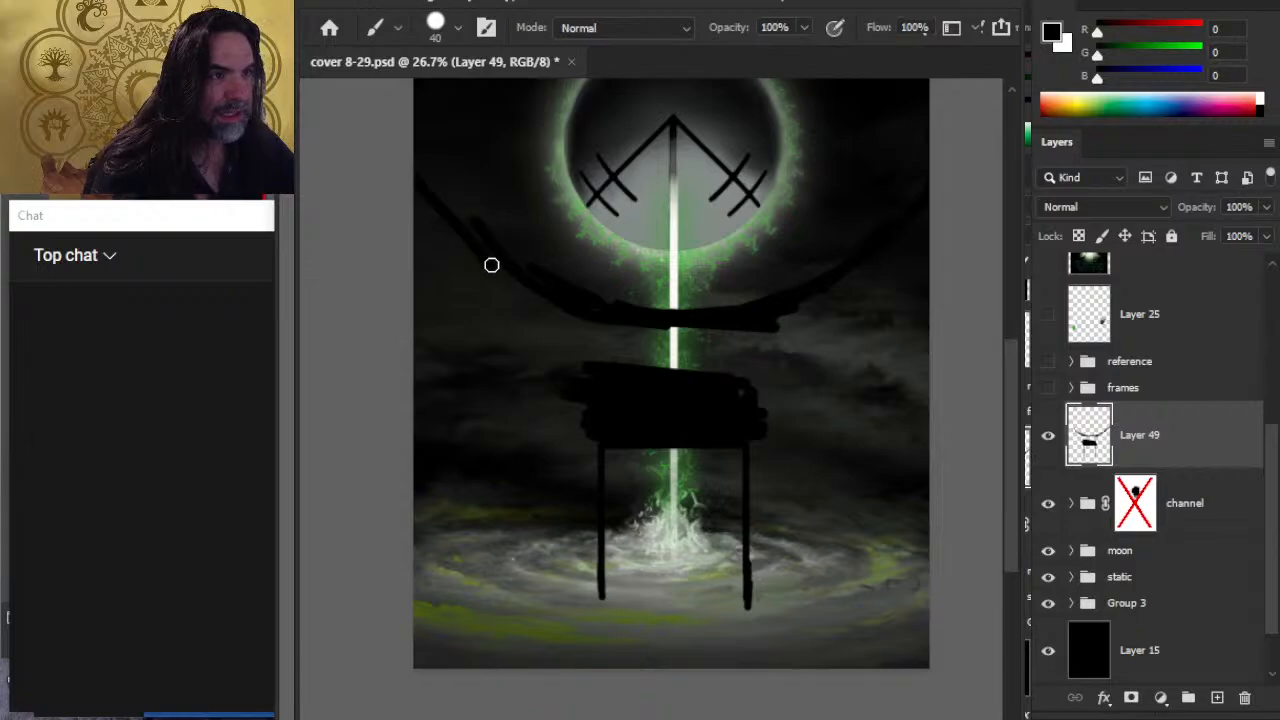
key(e)
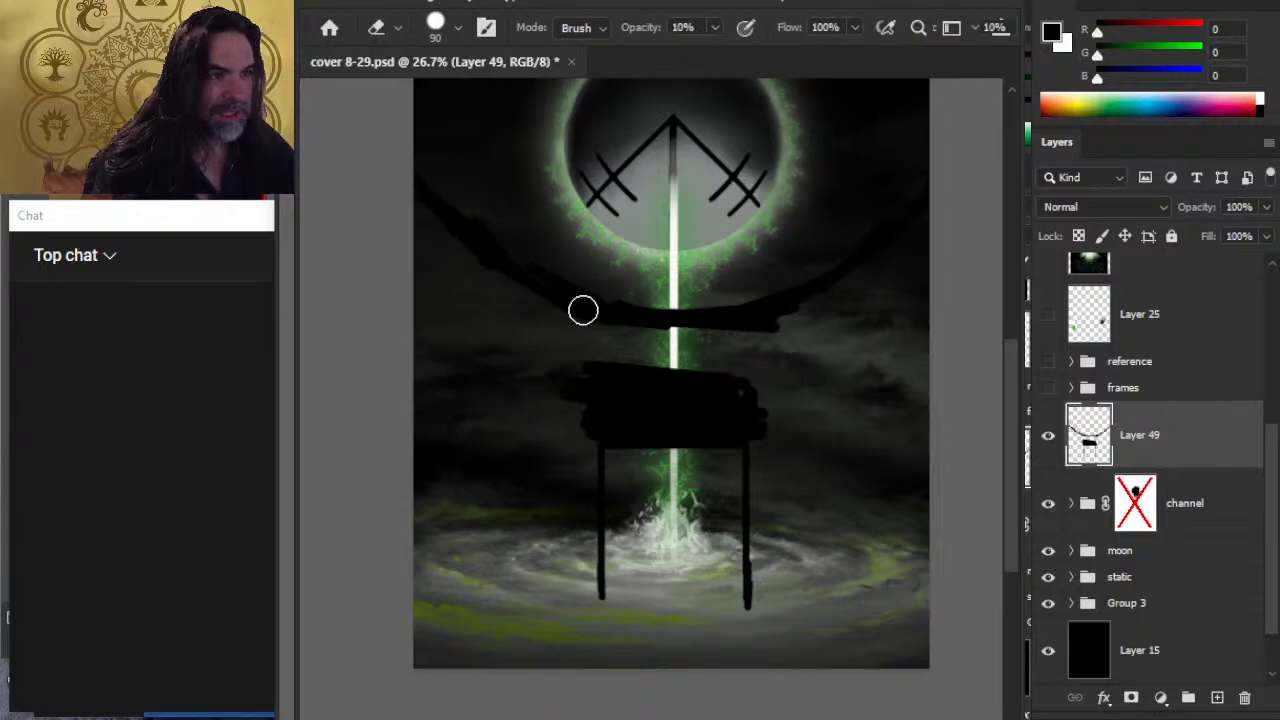
key(b)
mouse_move(510, 285)
mouse_down()
mouse_move(600, 330)
mouse_move(735, 335)
mouse_move(620, 355)
mouse_move(750, 360)
mouse_move(745, 375)
mouse_move(760, 360)
mouse_move(606, 346)
mouse_move(624, 370)
mouse_up()
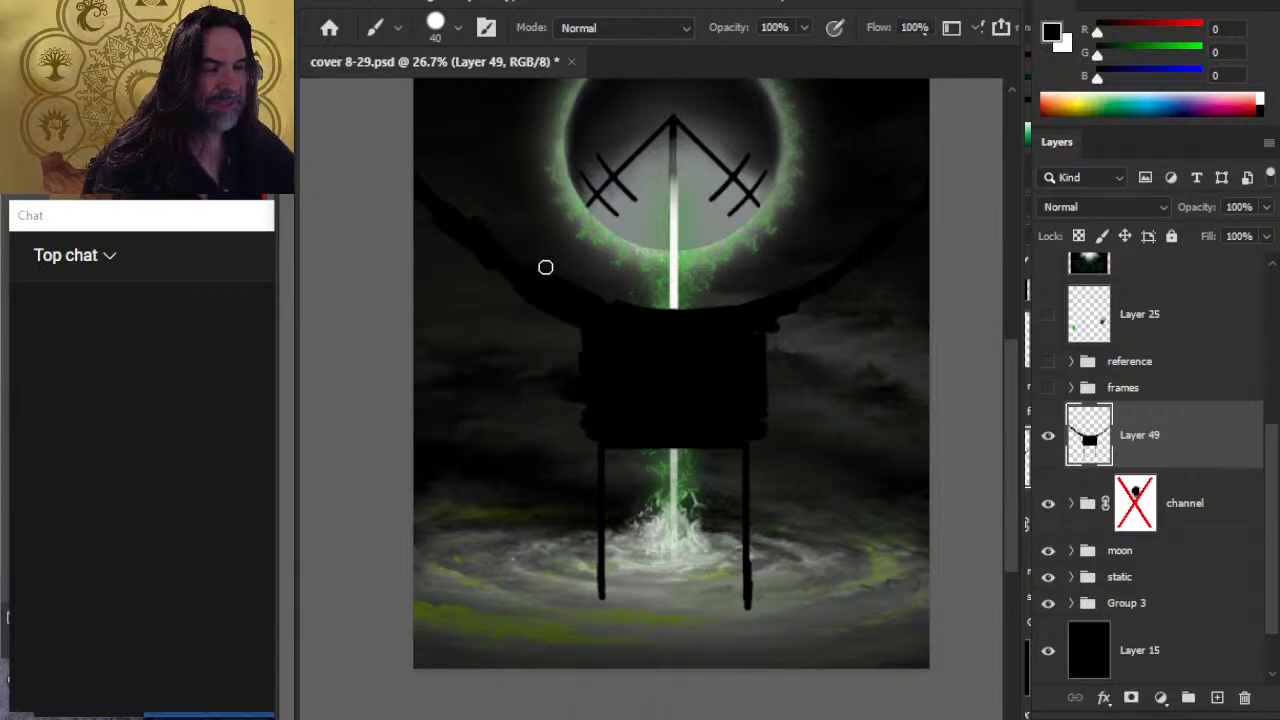
Step: Paint rough black branch-like strokes along both canvas edges, with wavy tips reaching towards the moon's left side
key(z)
drag(546, 266, 510, 305)
key(b)
drag(514, 372, 500, 446)
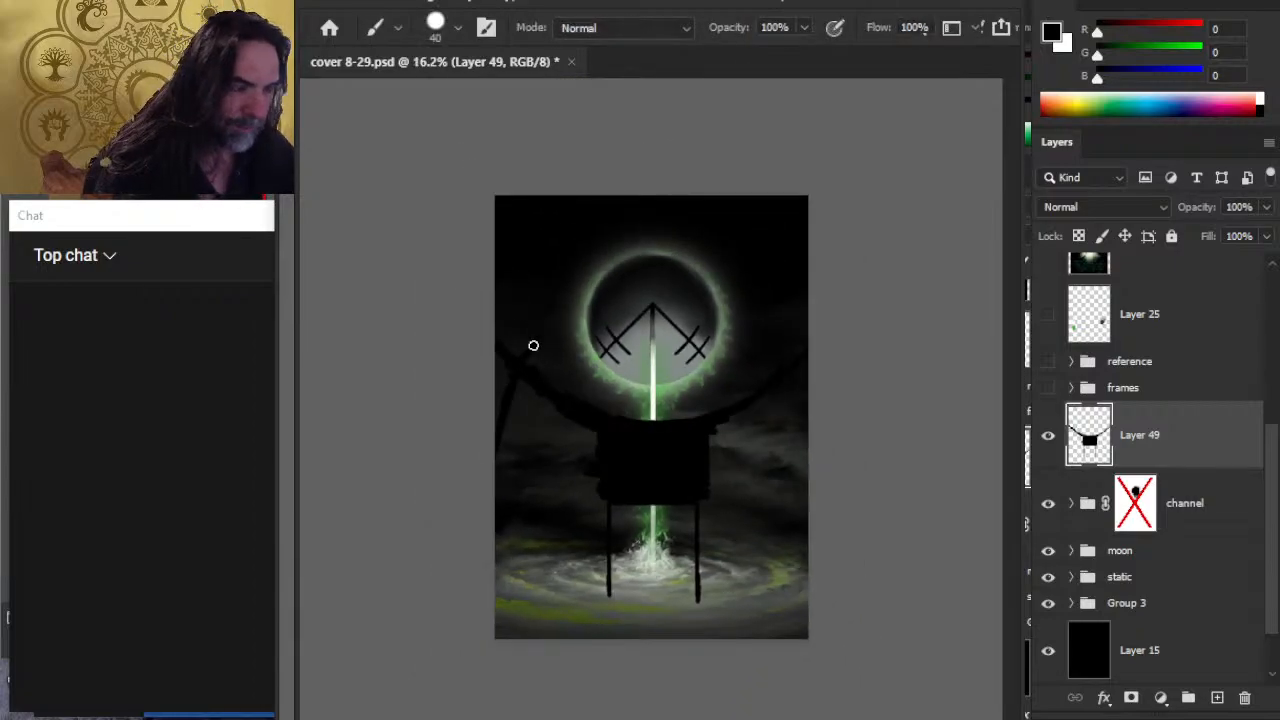
drag(533, 345, 584, 290)
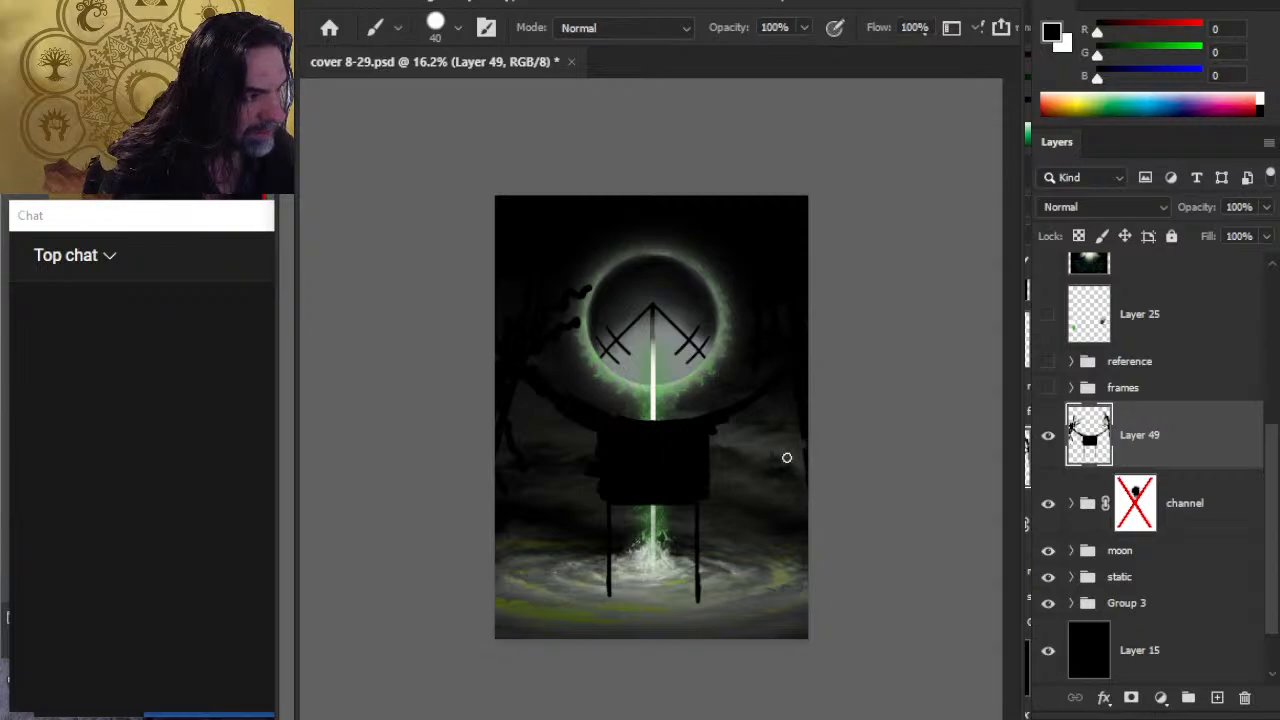
drag(784, 406, 806, 508)
key(e)
Step: Fill the area below the curve with black on both sides, tapering from the canvas edges towards the doorway
key(b)
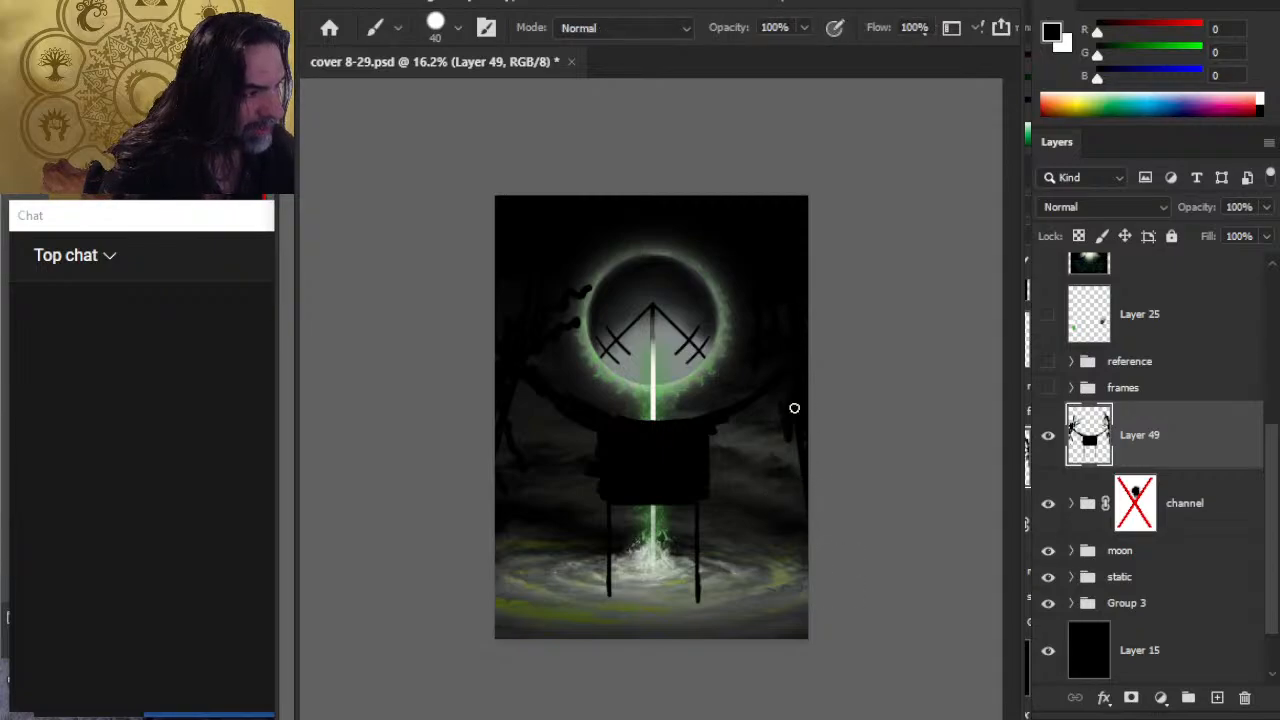
mouse_move(606, 439)
mouse_down()
mouse_move(530, 418)
mouse_move(516, 390)
mouse_up()
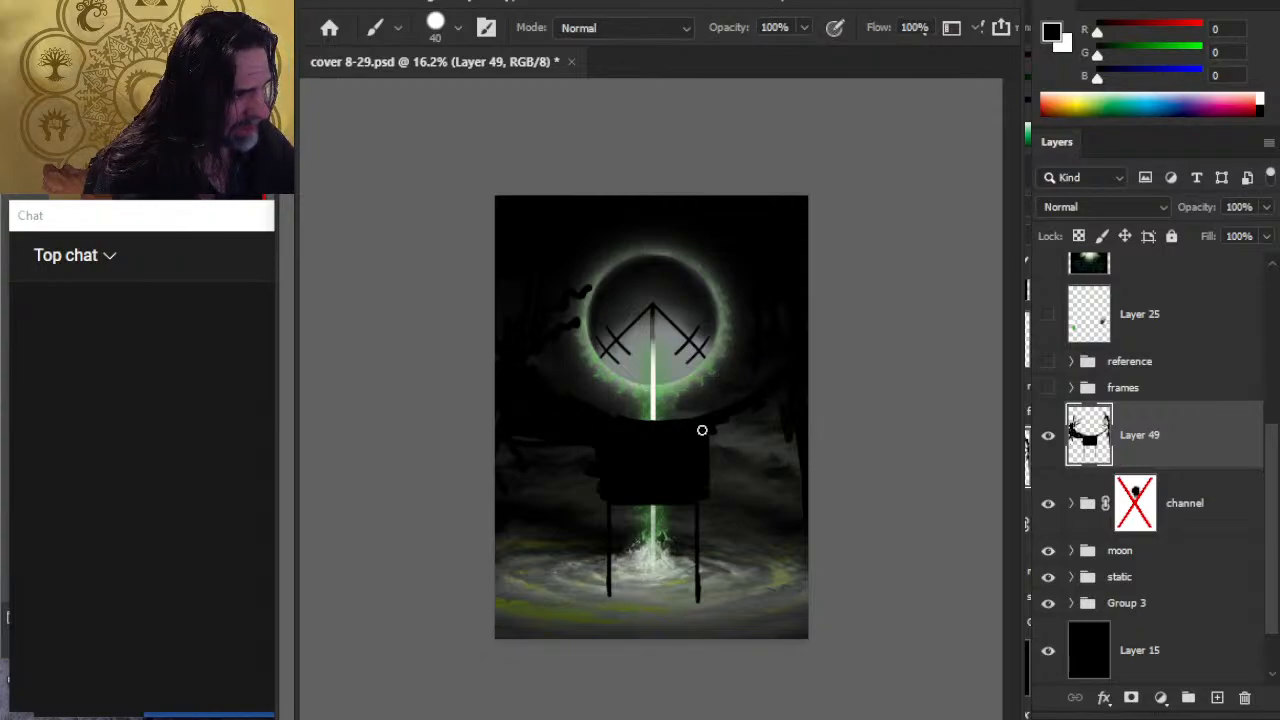
drag(702, 430, 702, 430)
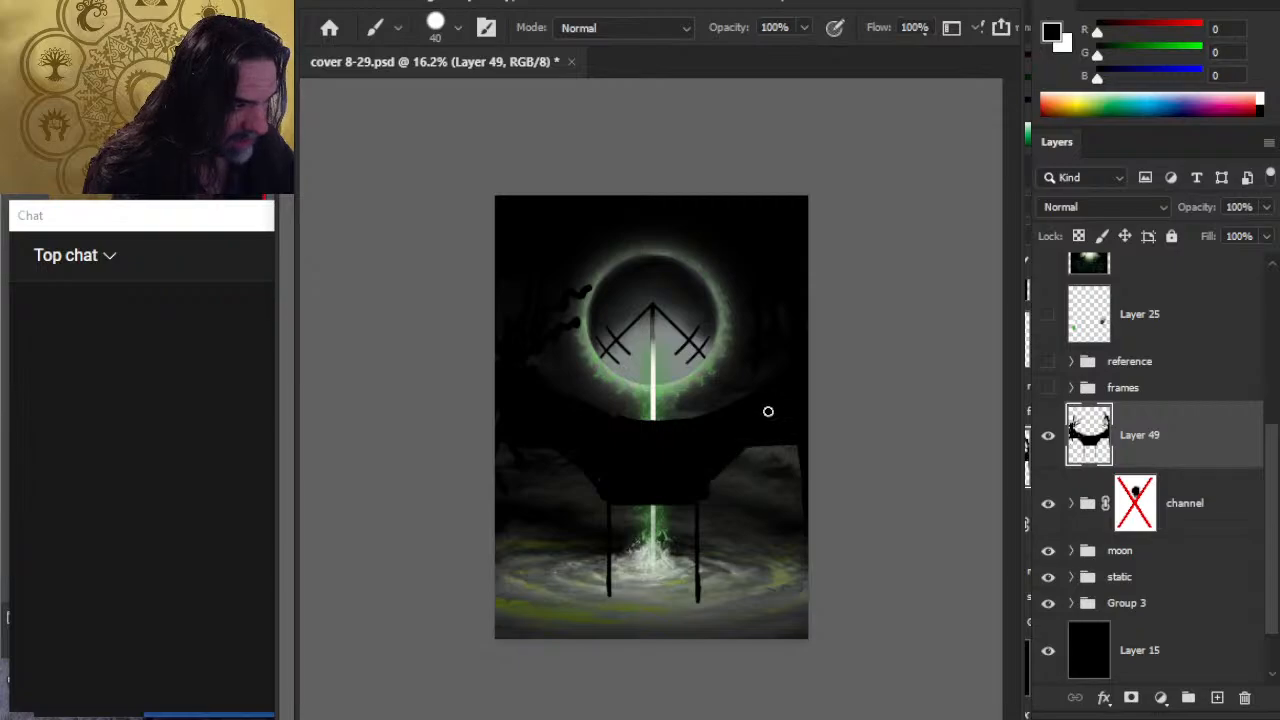
Step: Thicken both doorway posts outwards with black strokes running down into the water
drag(598, 488, 599, 592)
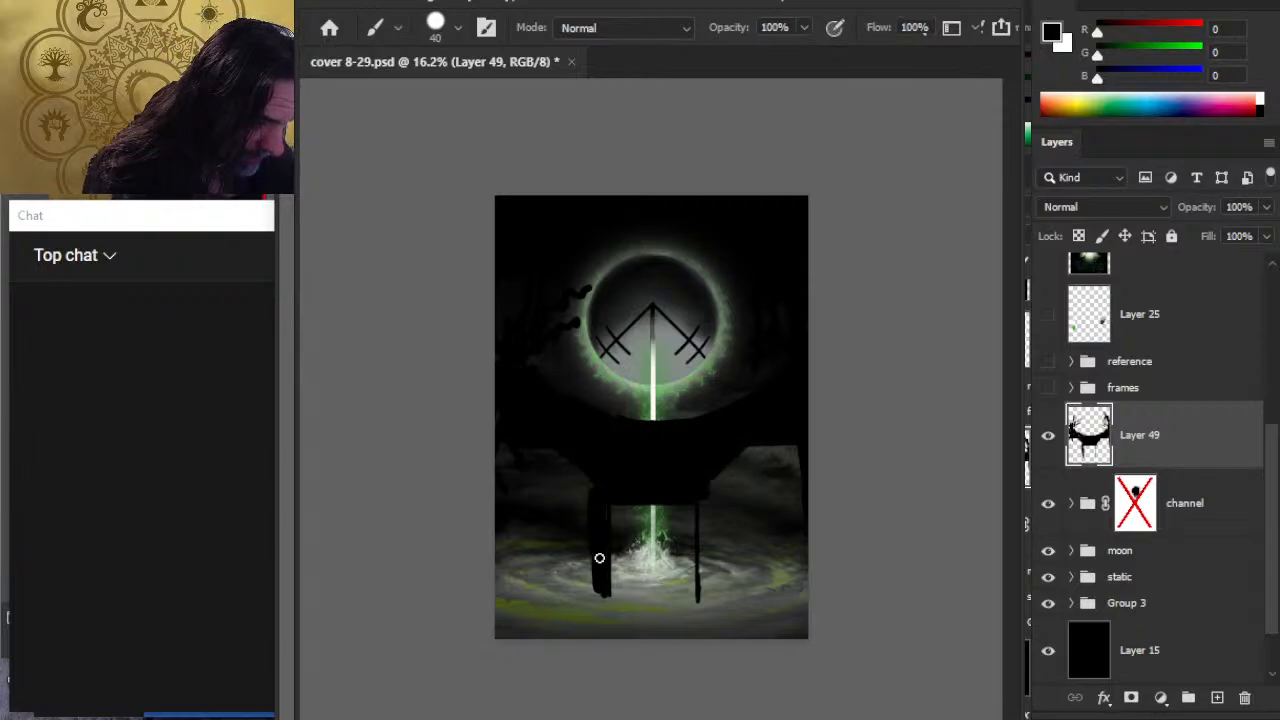
drag(708, 482, 704, 598)
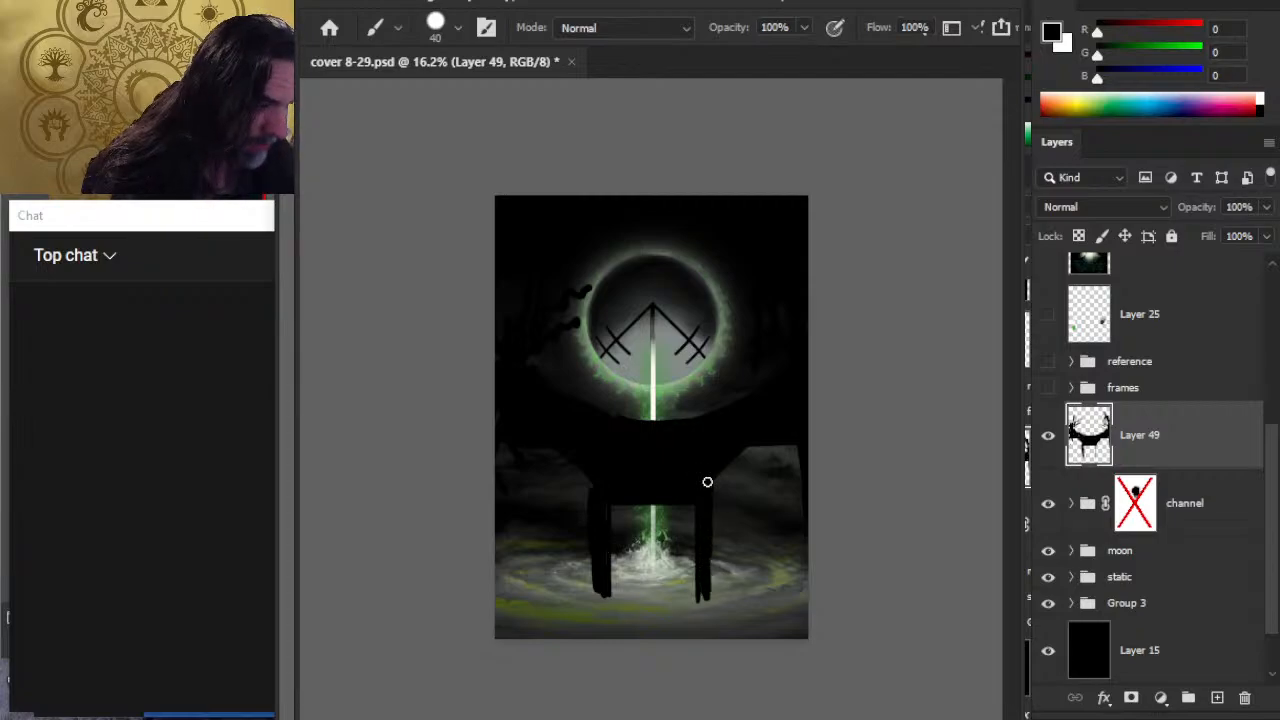
drag(707, 482, 708, 621)
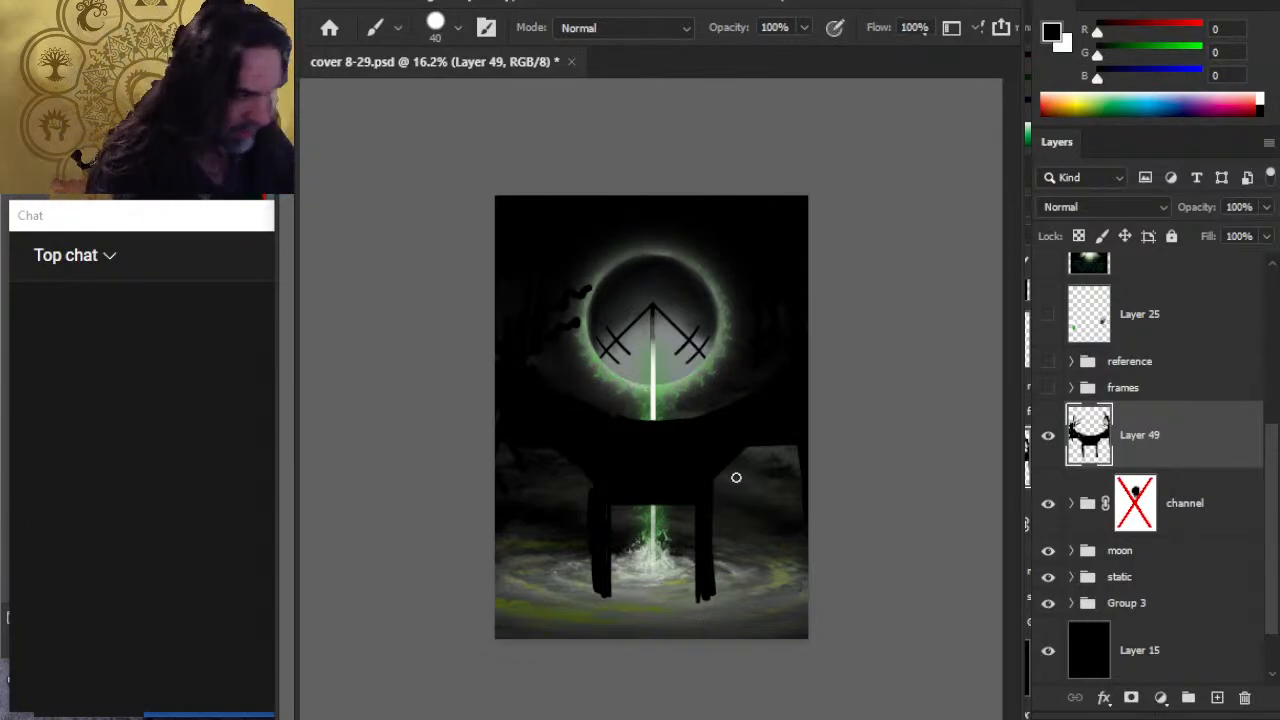
Step: Extend the black slope beside the right post and clean up its underside with a size 90 eraser at 100% opacity
mouse_move(710, 485)
mouse_down()
mouse_move(714, 509)
mouse_move(709, 480)
mouse_move(746, 443)
mouse_move(734, 449)
mouse_up()
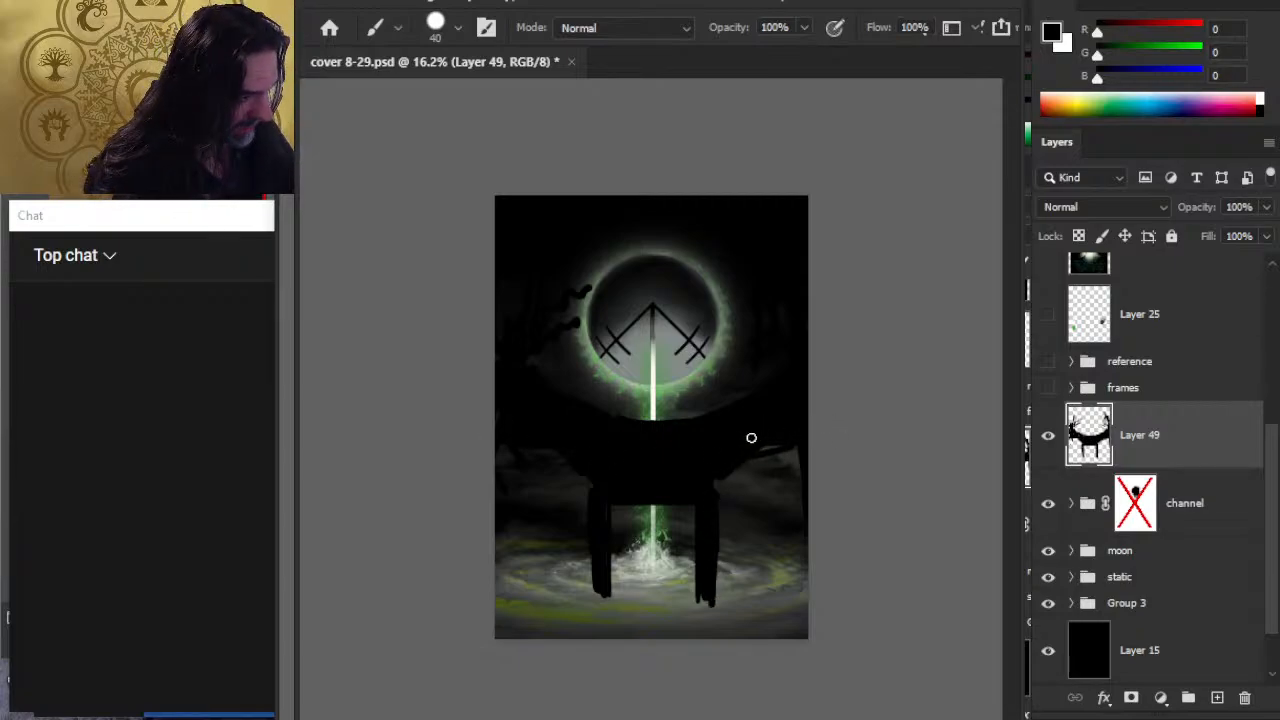
key(e)
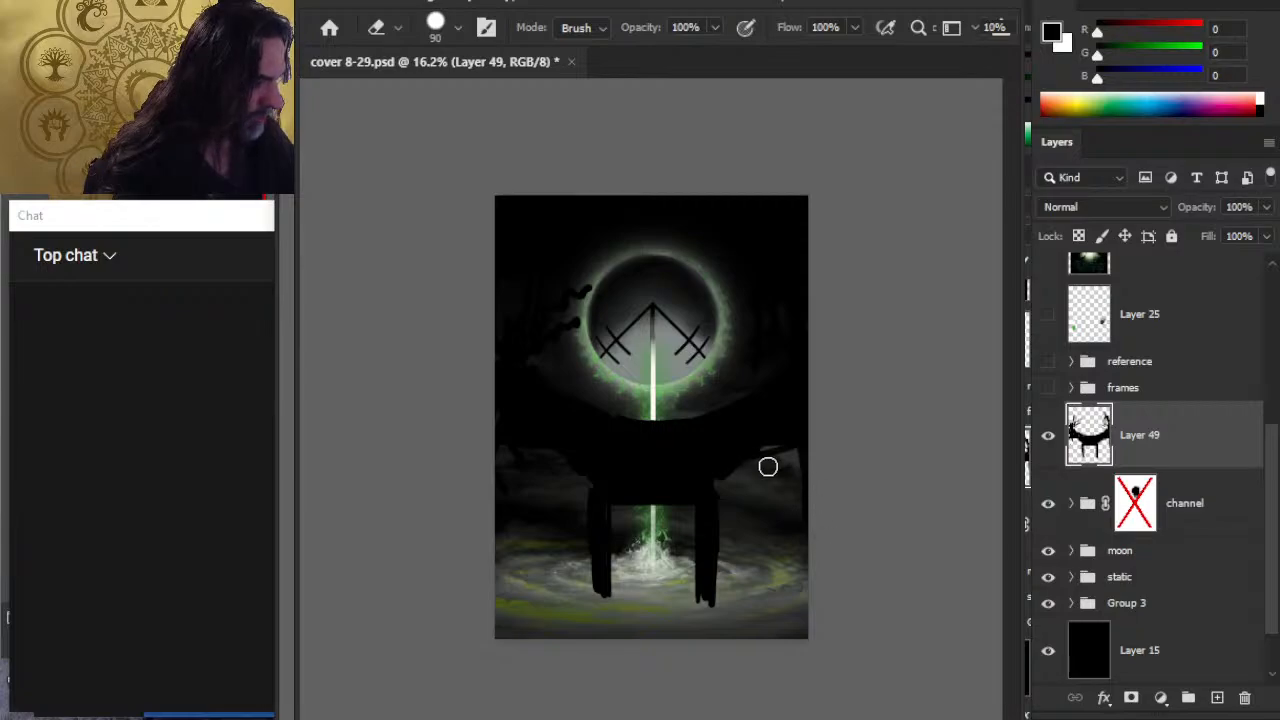
mouse_move(766, 463)
mouse_down()
mouse_move(746, 466)
mouse_move(768, 474)
mouse_move(763, 461)
mouse_up()
key(b)
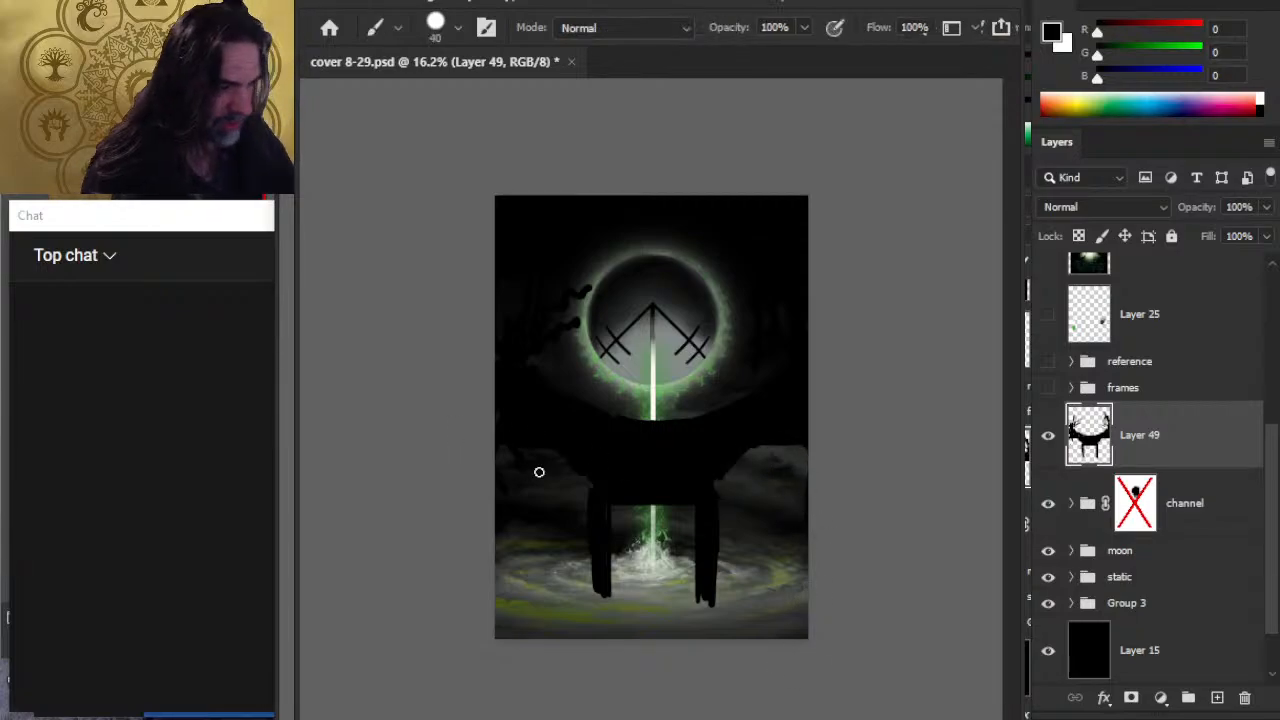
Step: Fill the areas outside both posts with black down to the water, sloping the lower edges towards the posts' feet
drag(540, 471, 559, 435)
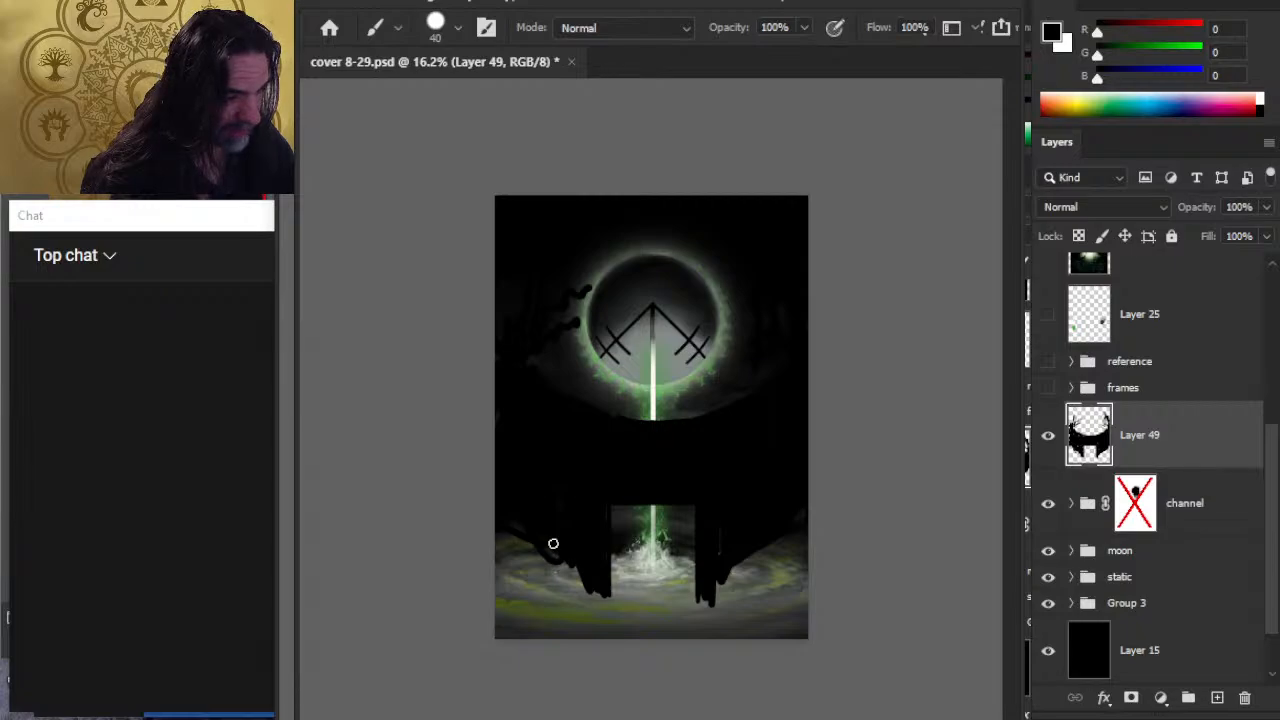
drag(553, 543, 571, 580)
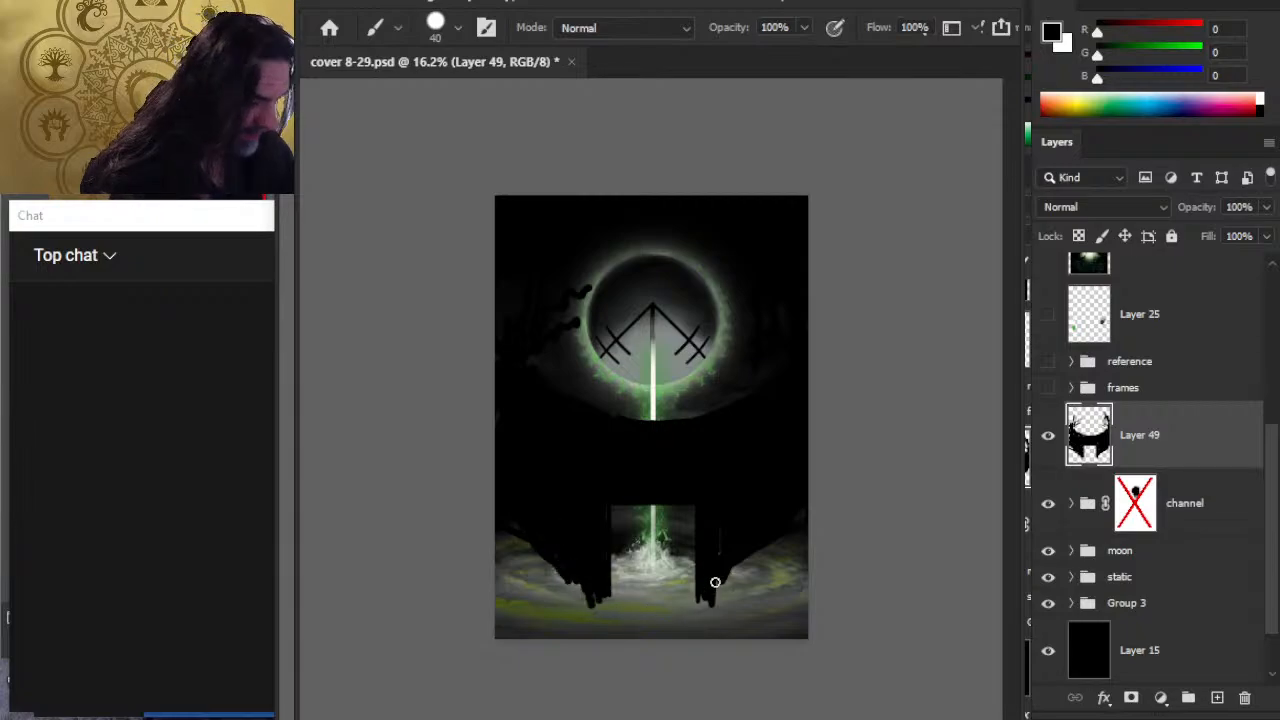
drag(723, 548, 718, 606)
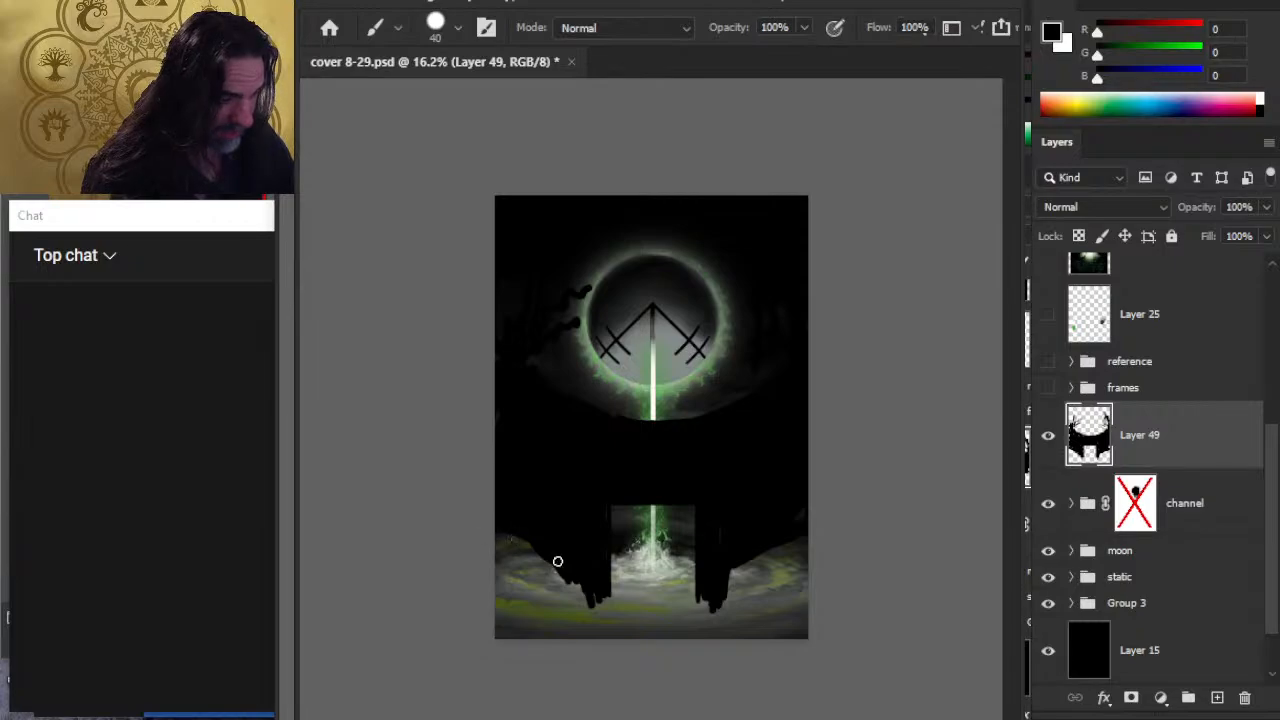
Step: Smudge the silhouette's lower edges and post feet into the water on both sides at 70% strength, brush size 100
key(r)
key(bracketright)
key(bracketright)
mouse_move(521, 539)
mouse_down()
mouse_move(529, 523)
mouse_move(546, 537)
mouse_move(531, 517)
mouse_move(540, 583)
mouse_move(531, 551)
mouse_move(554, 571)
mouse_move(523, 531)
mouse_move(569, 591)
mouse_move(528, 558)
mouse_move(568, 566)
mouse_up()
mouse_move(588, 613)
mouse_down()
mouse_move(504, 570)
mouse_move(567, 545)
mouse_move(581, 559)
mouse_move(505, 538)
mouse_move(564, 543)
mouse_move(509, 544)
mouse_move(575, 564)
mouse_move(564, 564)
mouse_move(567, 590)
mouse_move(571, 555)
mouse_move(558, 553)
mouse_move(556, 584)
mouse_move(579, 626)
mouse_move(567, 536)
mouse_move(583, 569)
mouse_move(581, 548)
mouse_move(573, 572)
mouse_move(564, 552)
mouse_move(540, 616)
mouse_move(620, 606)
mouse_move(610, 649)
mouse_move(626, 618)
mouse_move(600, 617)
mouse_move(589, 583)
mouse_move(528, 609)
mouse_move(568, 556)
mouse_up()
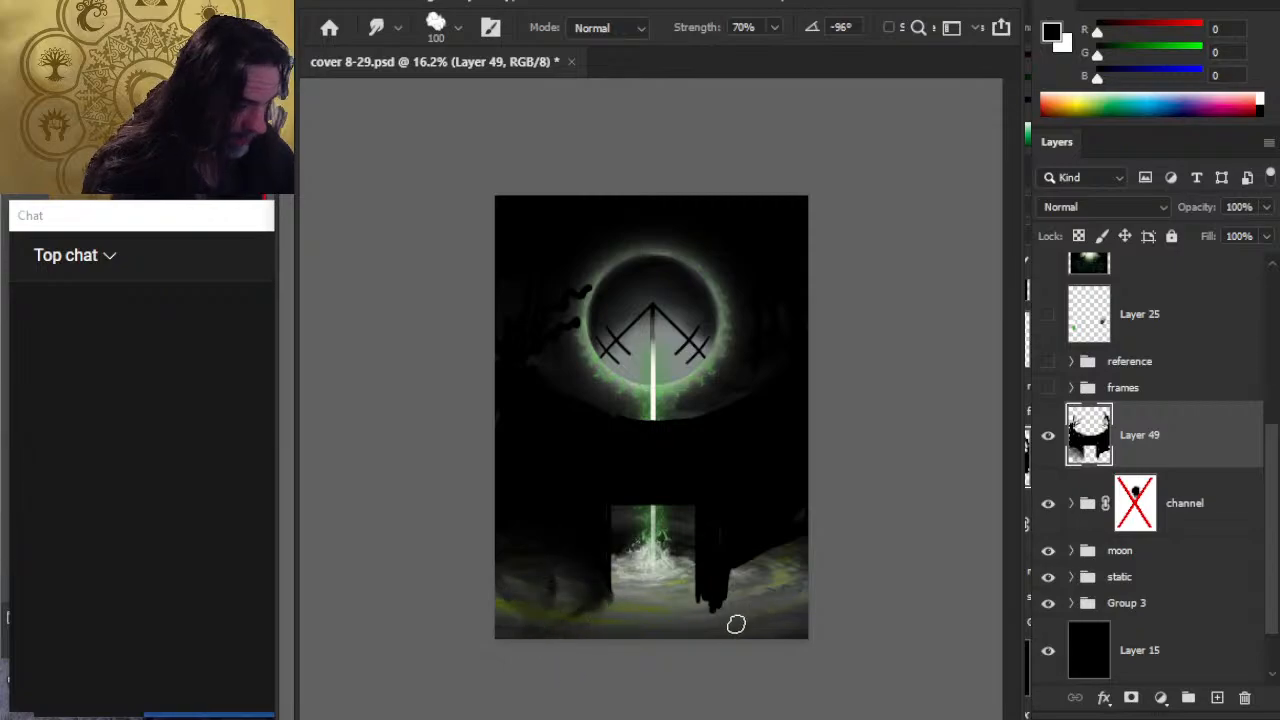
mouse_move(737, 620)
mouse_down()
mouse_move(706, 594)
mouse_move(753, 558)
mouse_move(714, 586)
mouse_move(740, 594)
mouse_move(729, 609)
mouse_move(743, 632)
mouse_move(717, 609)
mouse_move(754, 611)
mouse_move(740, 606)
mouse_move(729, 546)
mouse_move(757, 597)
mouse_move(740, 534)
mouse_move(803, 597)
mouse_move(765, 603)
mouse_up()
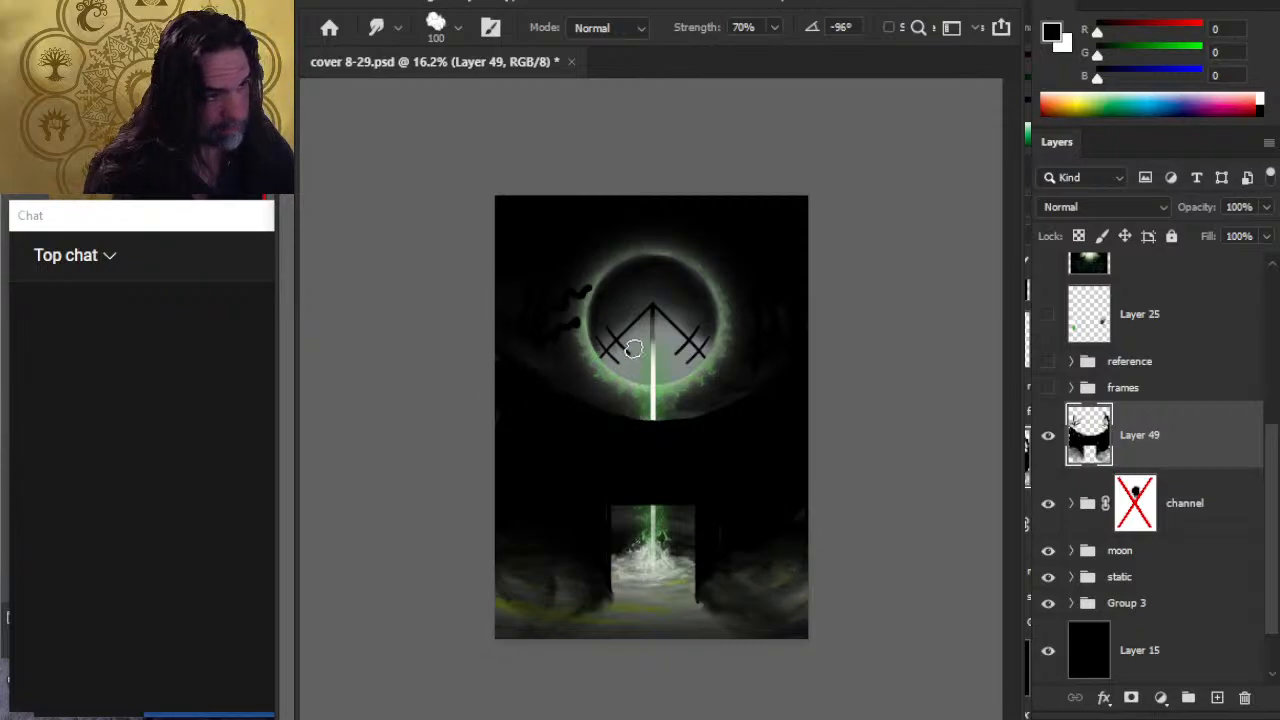
Step: Erase the wavy strokes beside the moon and even out the curved upper rim with a size 175 eraser at 100% opacity
key(e)
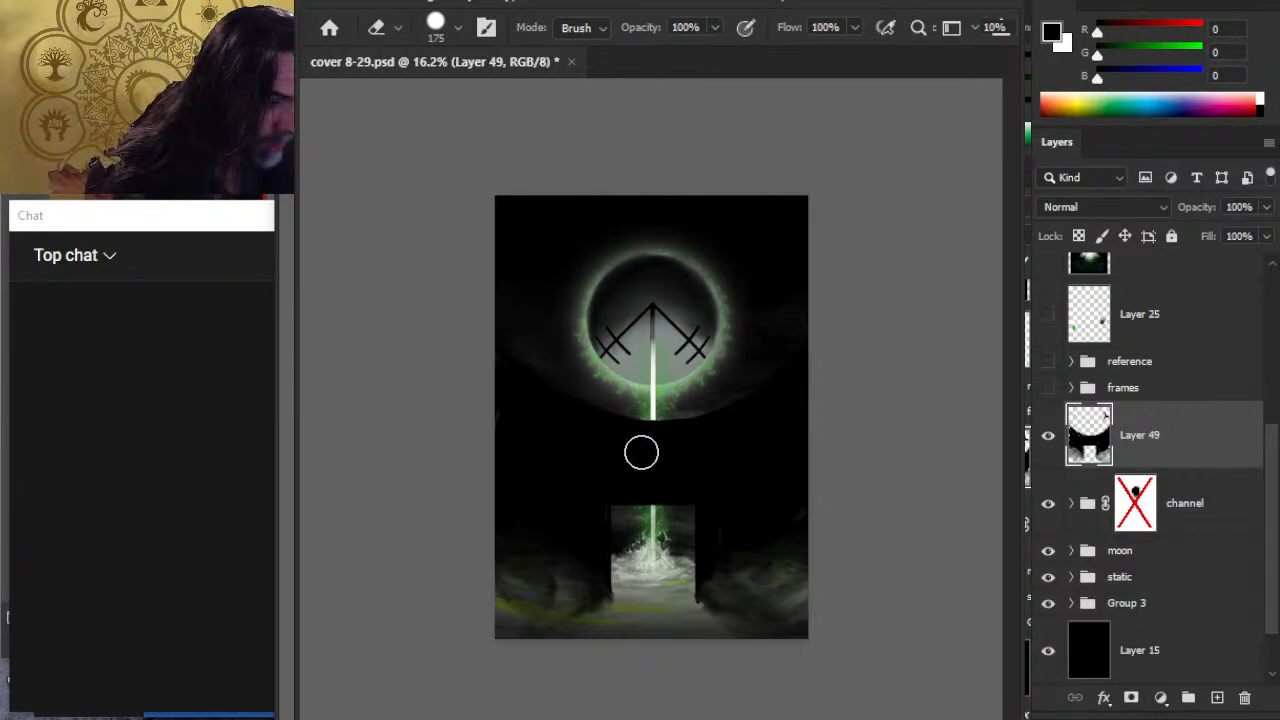
key(b)
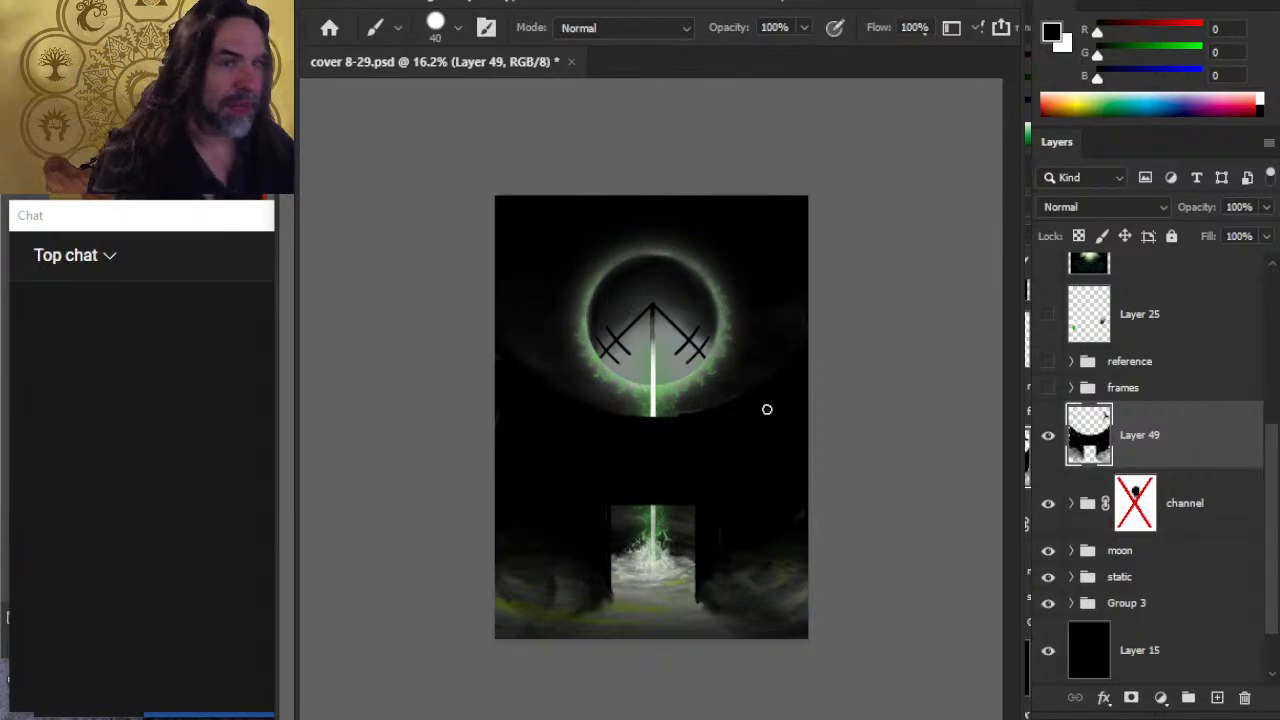
Step: Smudge the silhouette's upper shoulders into the dark sky at 70% strength with brush sizes 250 and 150, leaving a broad lintel above the doorway
key(r)
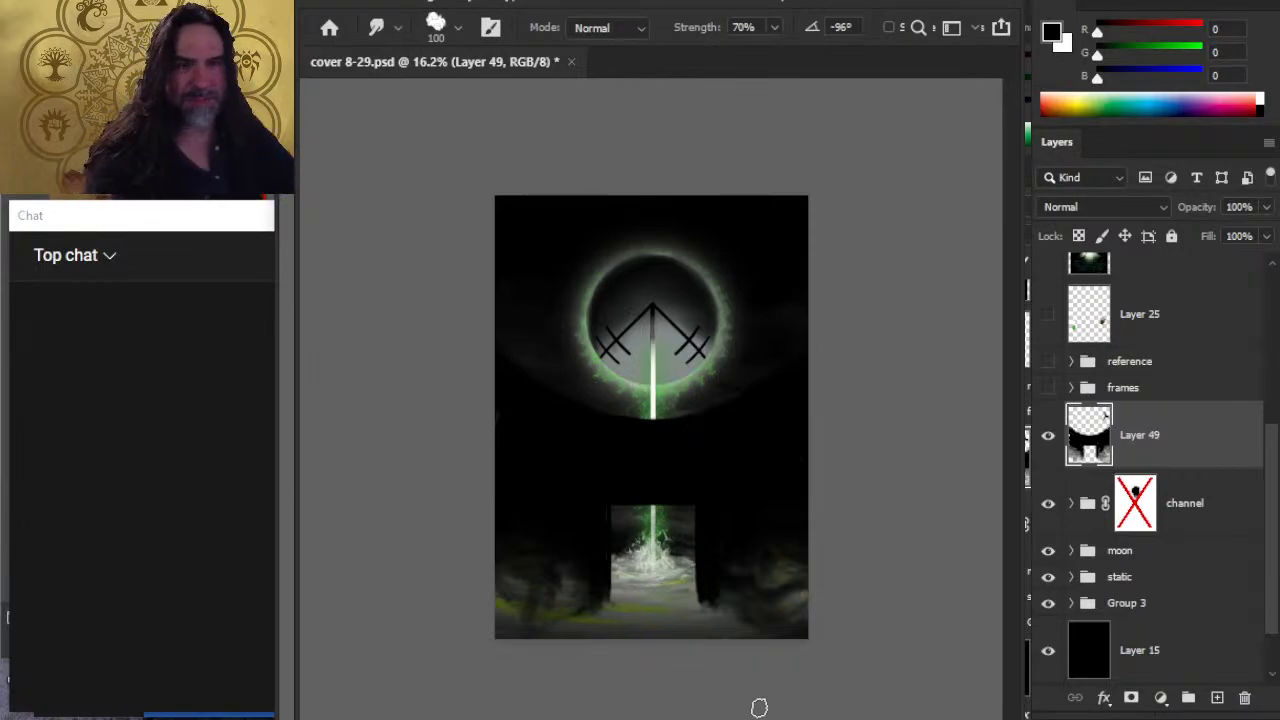
key(bracketright)
key(bracketright)
key(bracketright)
key(bracketright)
key(bracketright)
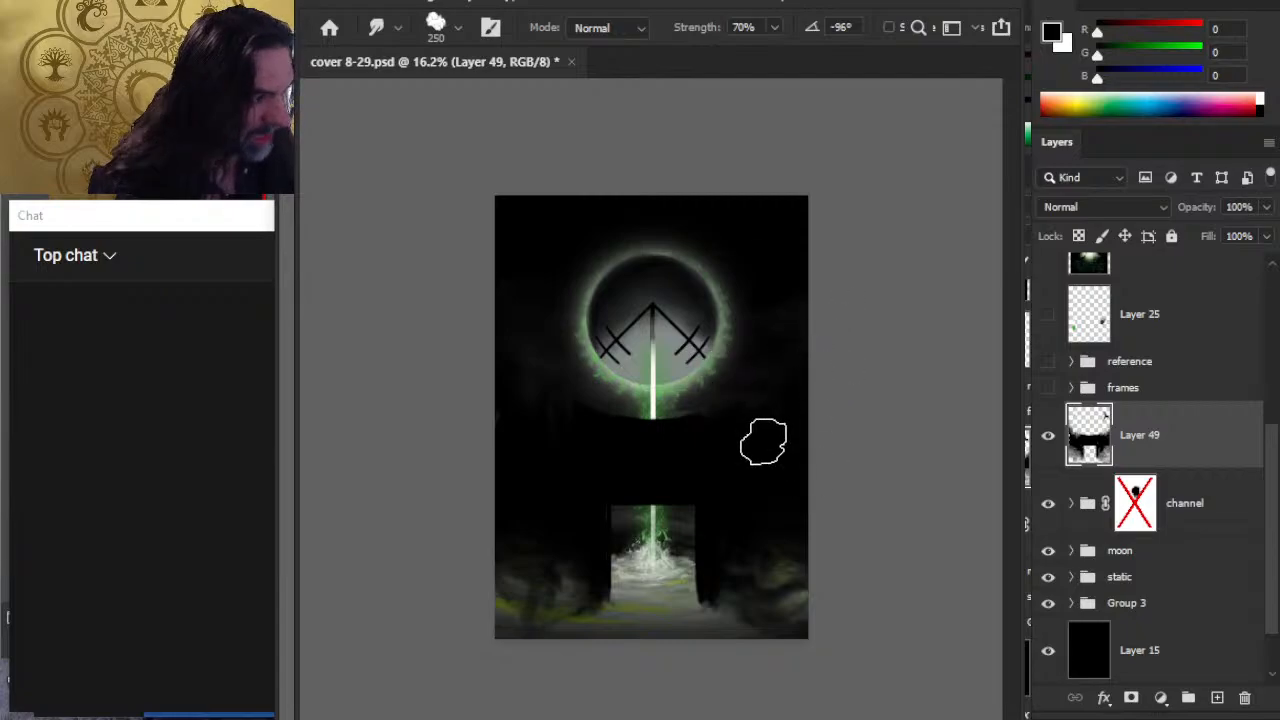
key(bracketleft)
key(bracketleft)
key(bracketleft)
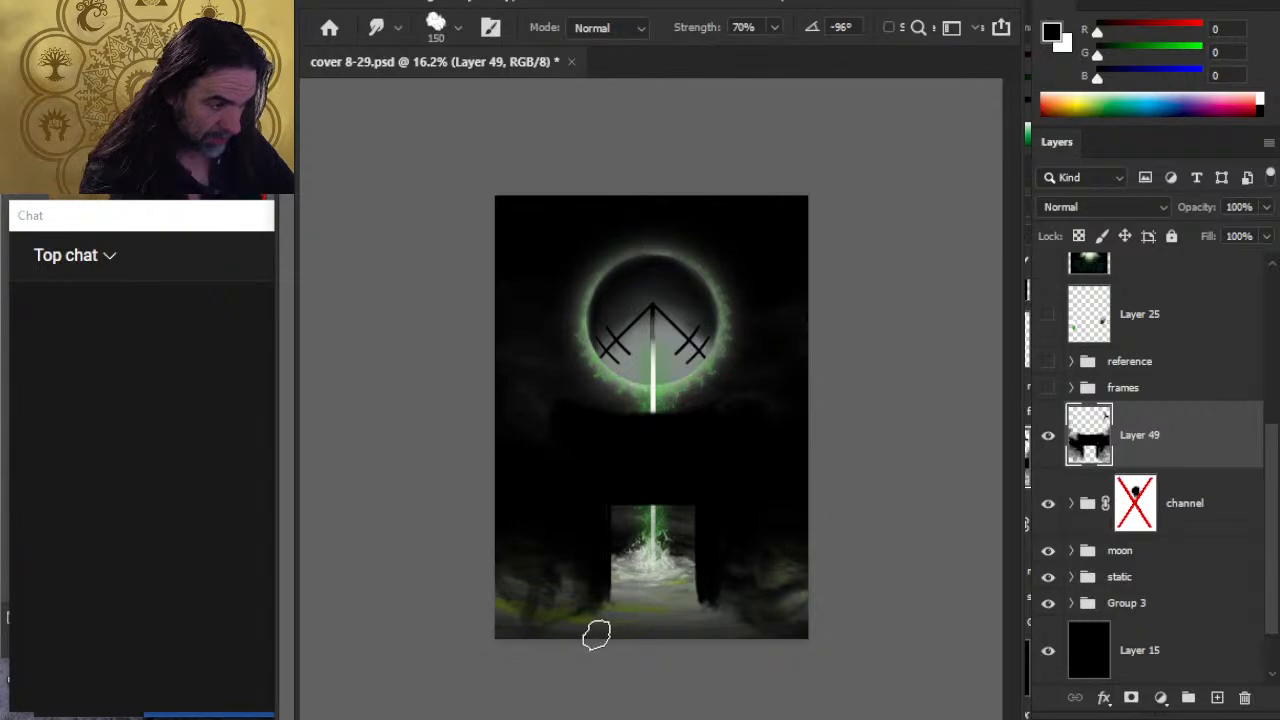
Step: Add a new layer directly above the channel group, beneath the black gateway layer, and ready the size 40 black brush
key(b)
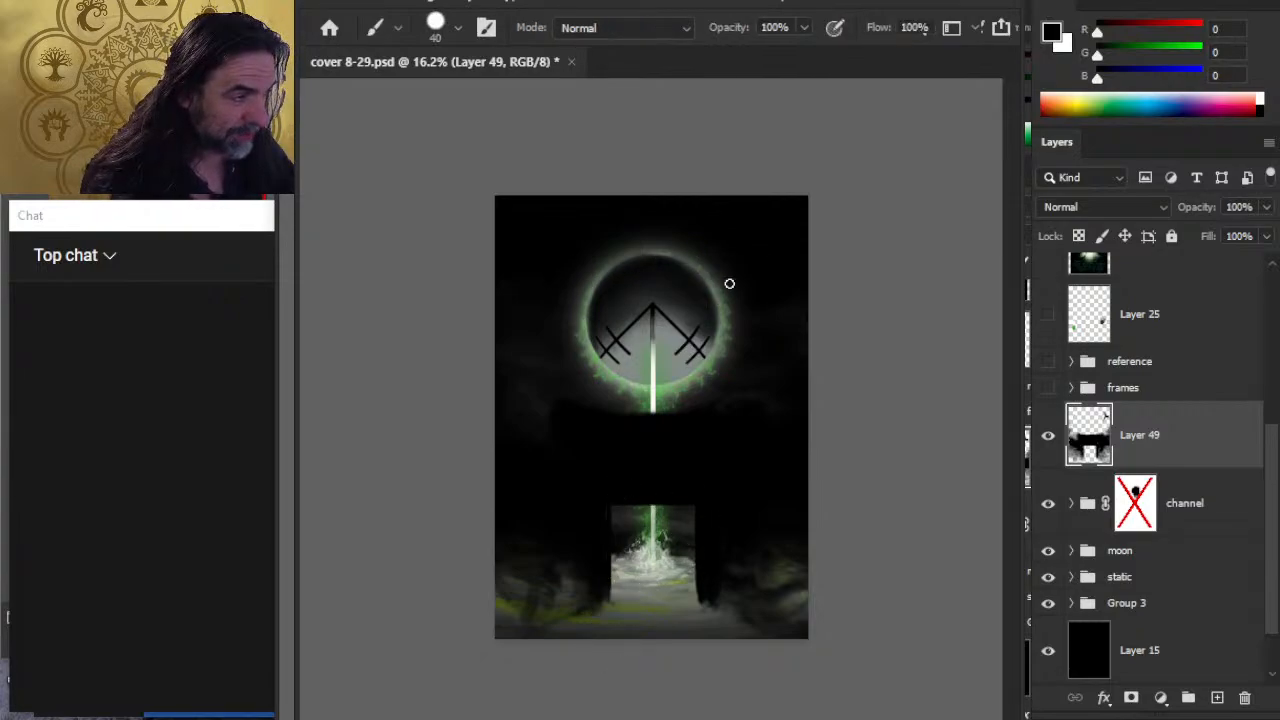
key(z)
drag(658, 571, 726, 614)
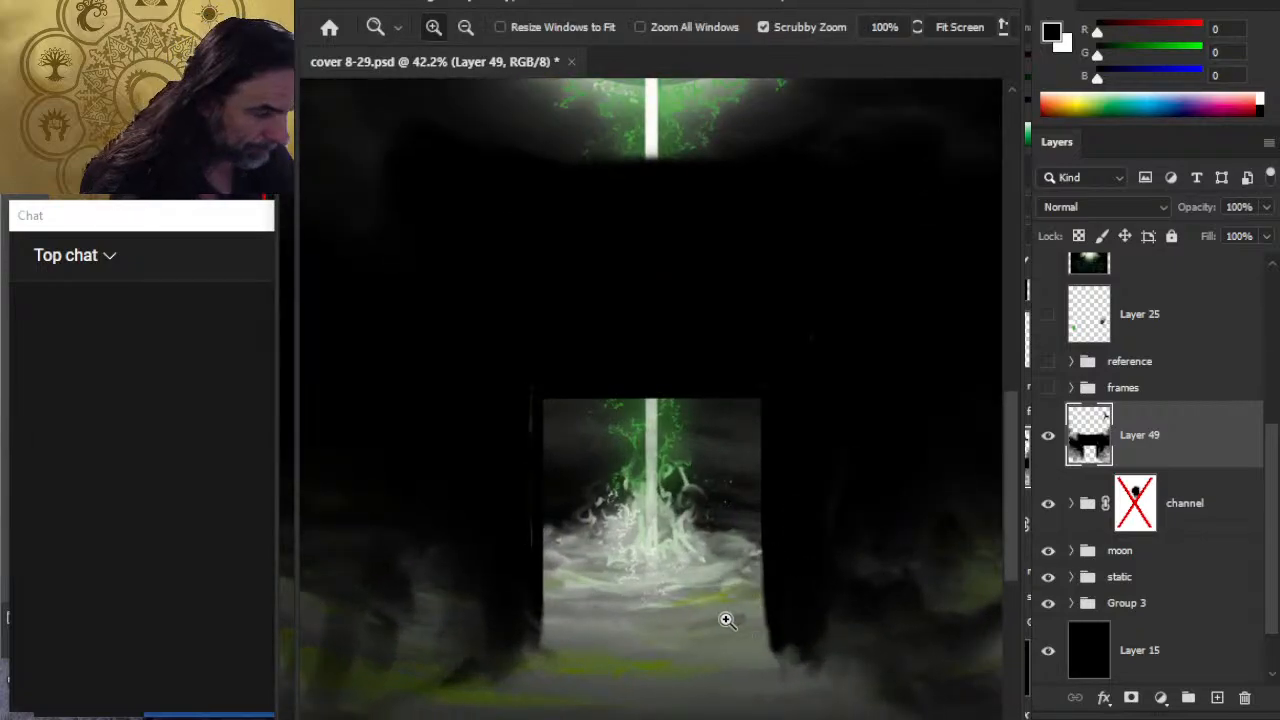
click(1192, 530)
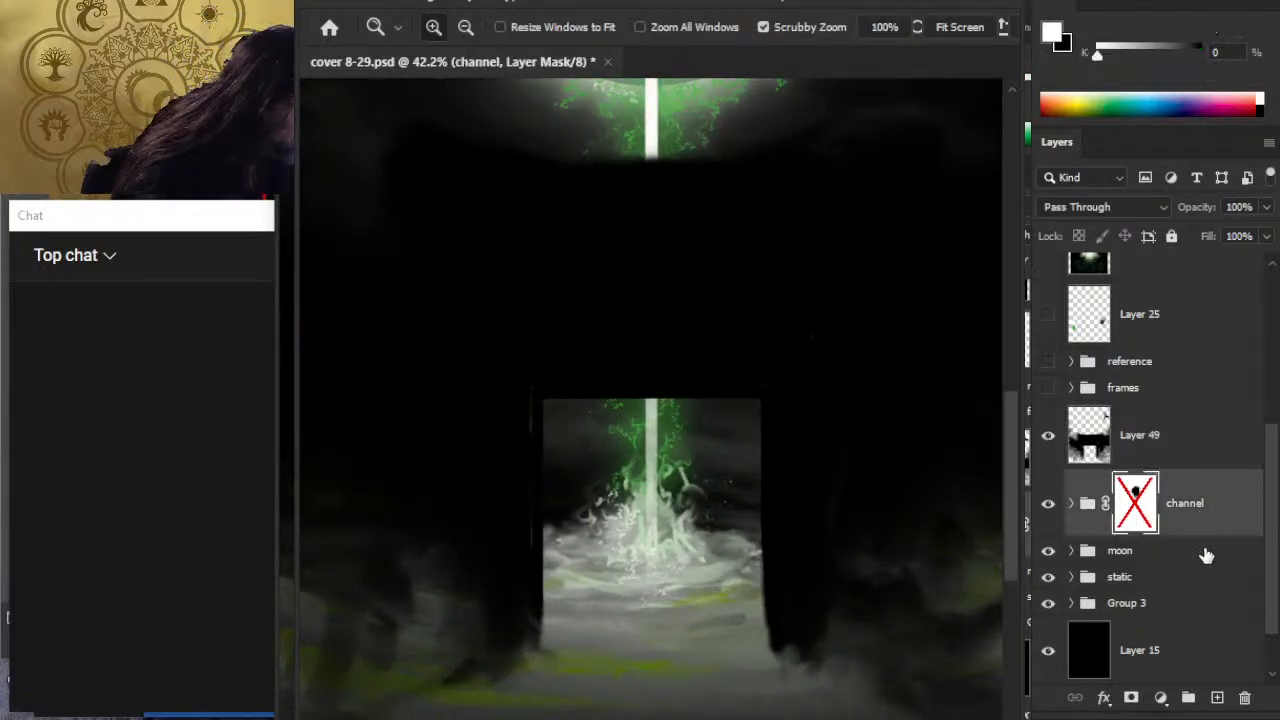
click(1217, 697)
key(b)
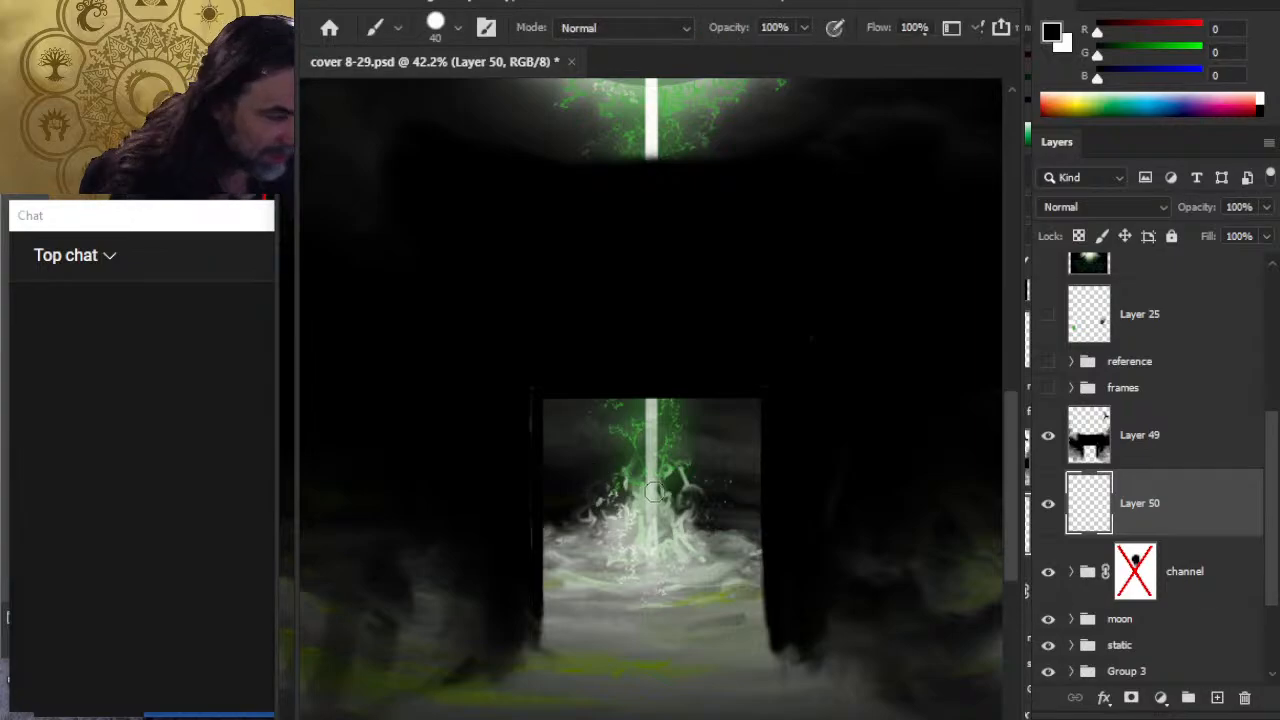
Step: Paint a black teardrop-shaped outline around the beam's splash inside the doorway with a size 25 brush
mouse_move(651, 447)
mouse_down()
mouse_move(628, 478)
mouse_move(638, 458)
mouse_move(664, 462)
mouse_move(654, 447)
mouse_move(613, 522)
mouse_move(630, 564)
mouse_move(680, 562)
mouse_move(691, 525)
mouse_move(660, 452)
mouse_up()
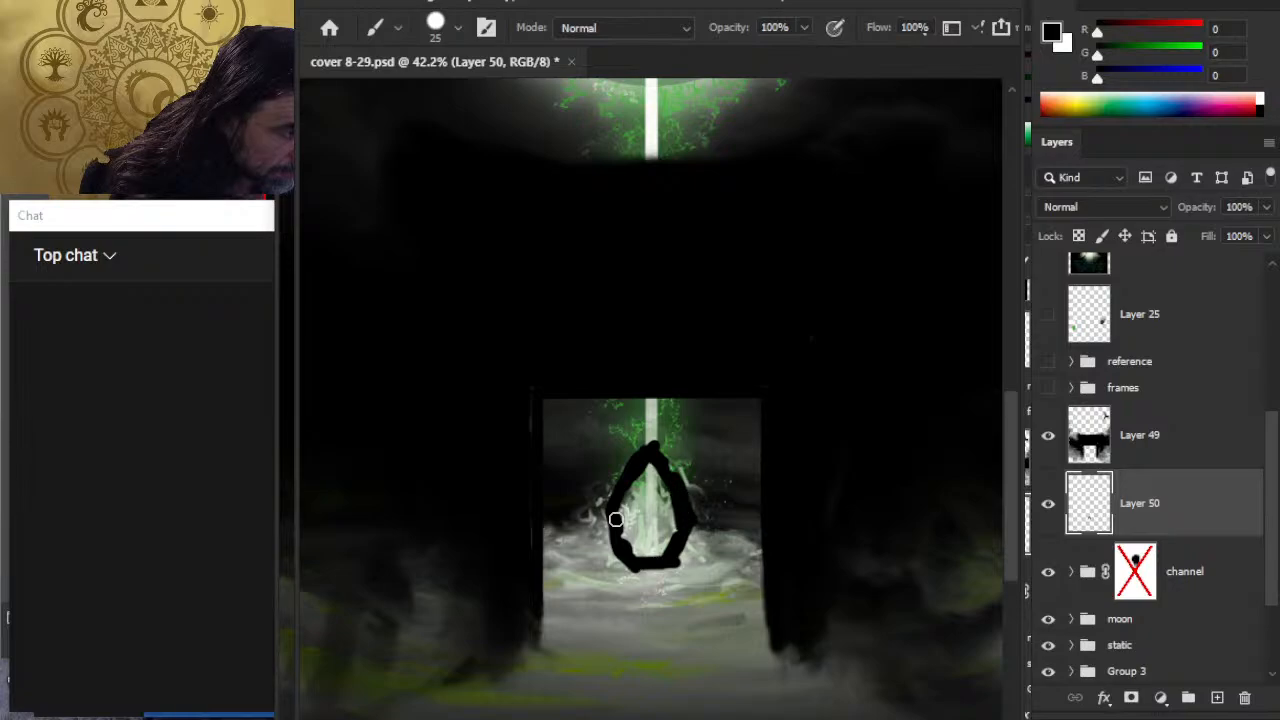
key(e)
key(bracketleft)
key(bracketleft)
key(bracketleft)
key(bracketleft)
key(bracketleft)
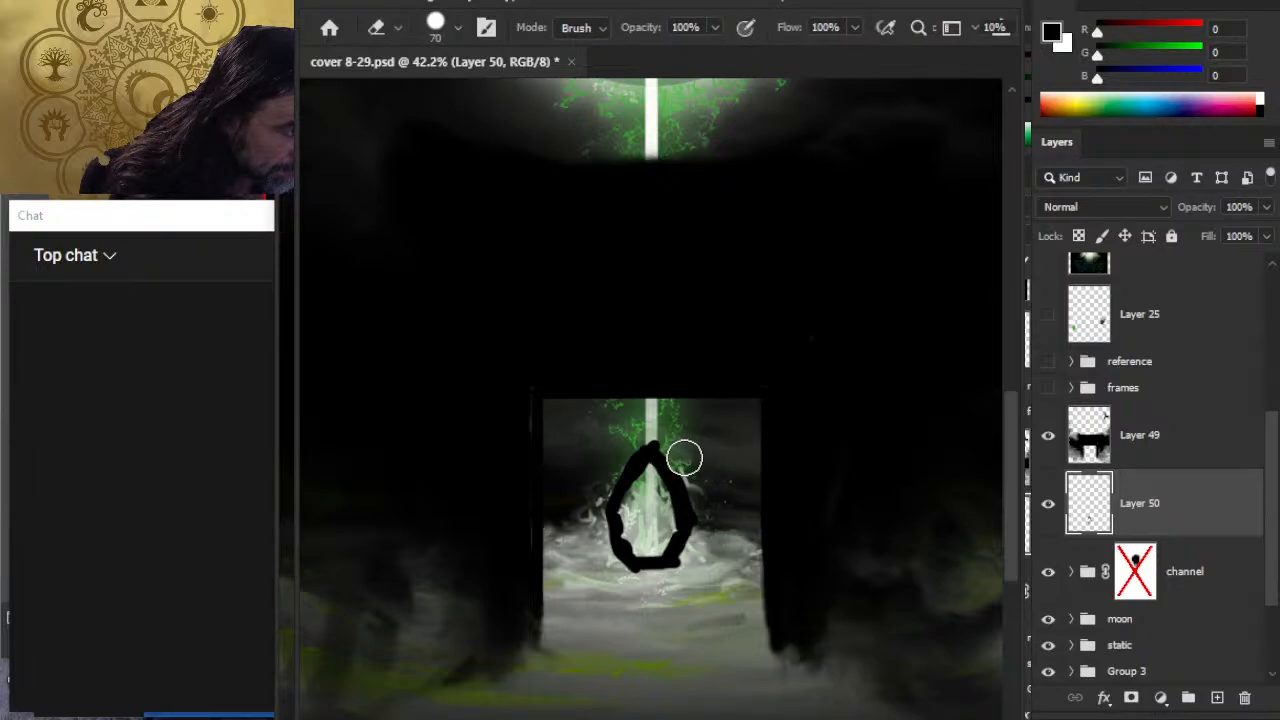
key(l)
mouse_move(702, 462)
mouse_down()
mouse_move(676, 426)
mouse_move(581, 465)
mouse_move(588, 565)
mouse_move(682, 603)
mouse_move(721, 500)
mouse_move(712, 470)
mouse_up()
key(Delete)
key(ctrl+z)
key(ctrl+d)
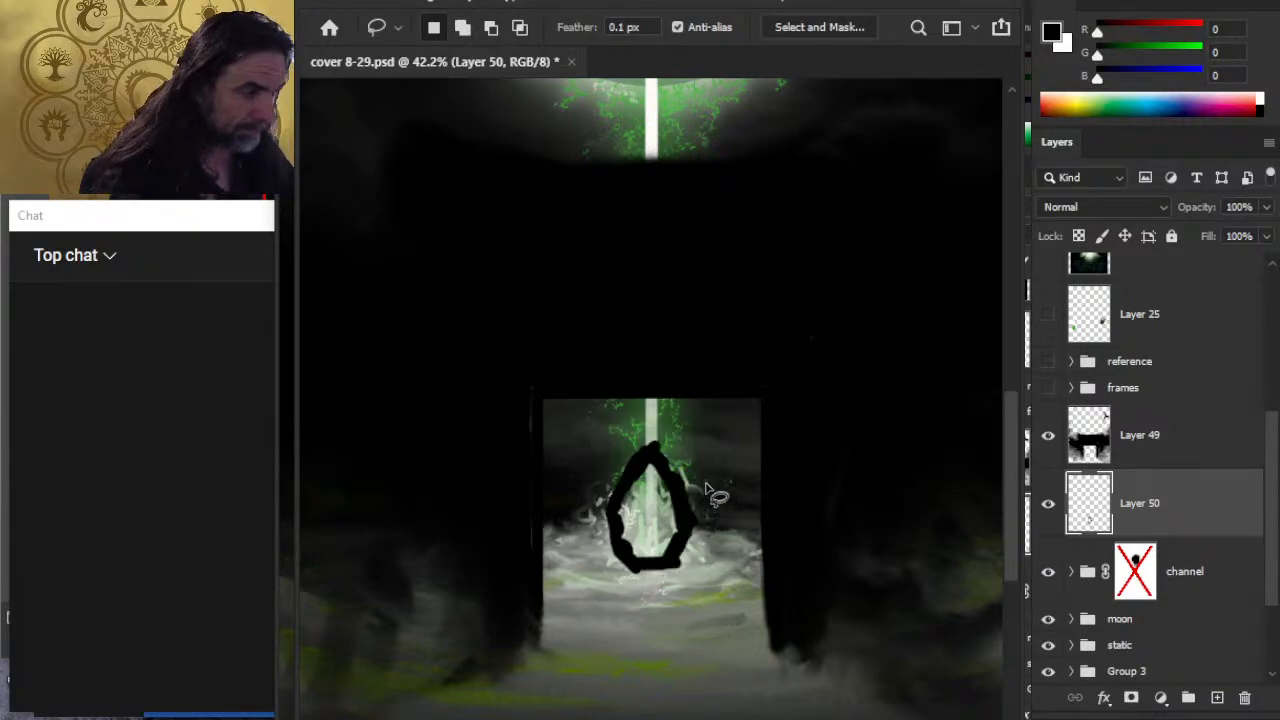
Step: Scale the teardrop outline up proportionally to about 118%, keeping its base on the water
key(ctrl+t)
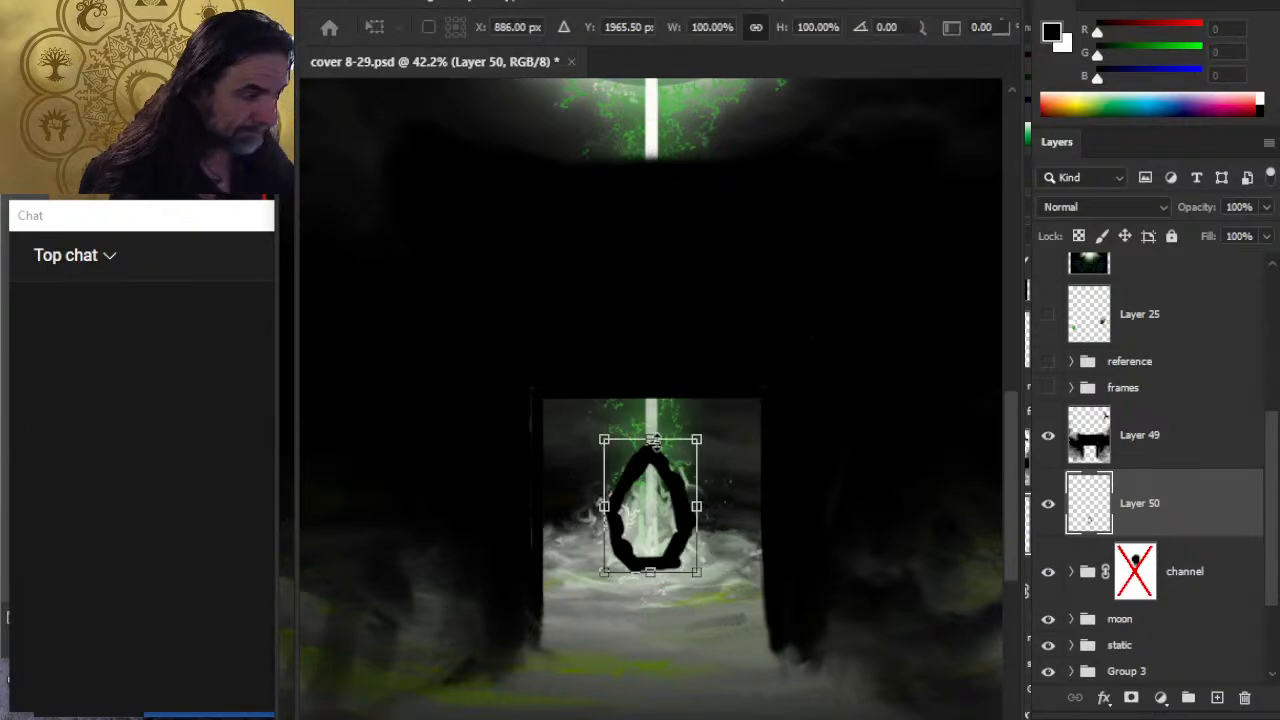
drag(651, 438, 653, 419)
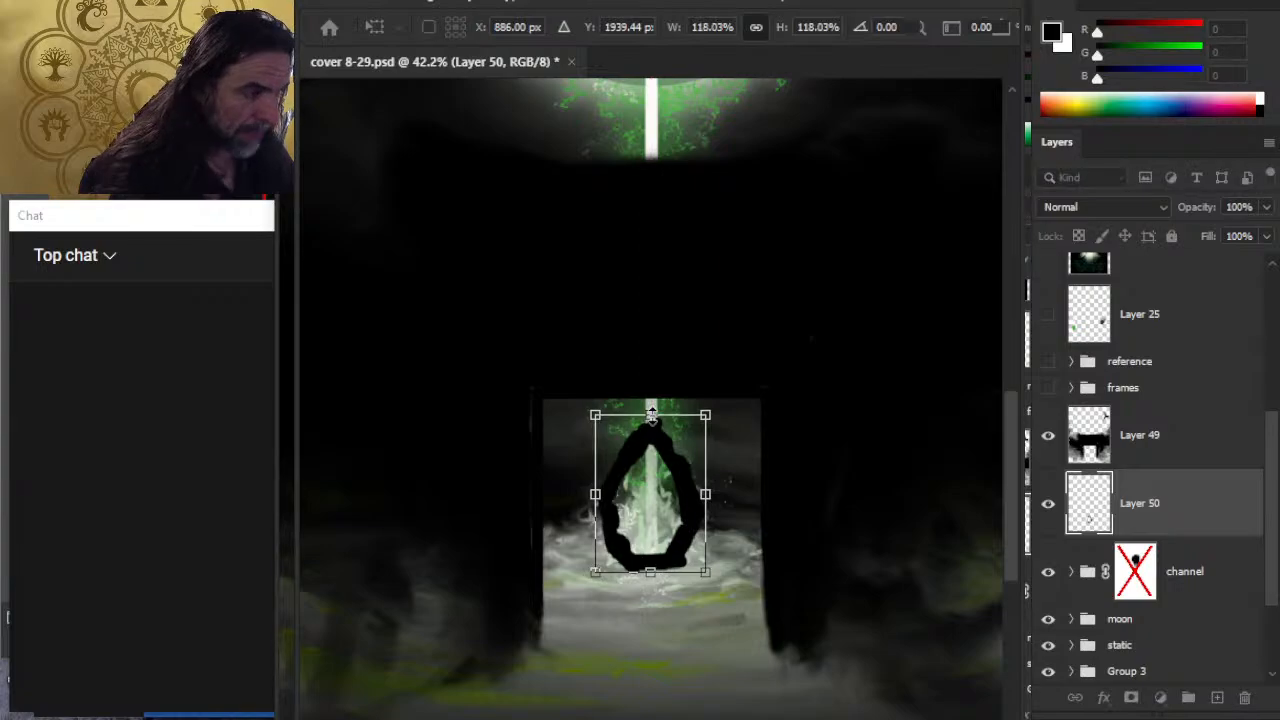
key(Return)
Step: Smudge the outline's black paint inward at 70% strength with brush size 70, turning the teardrop into a solid dark stone
key(r)
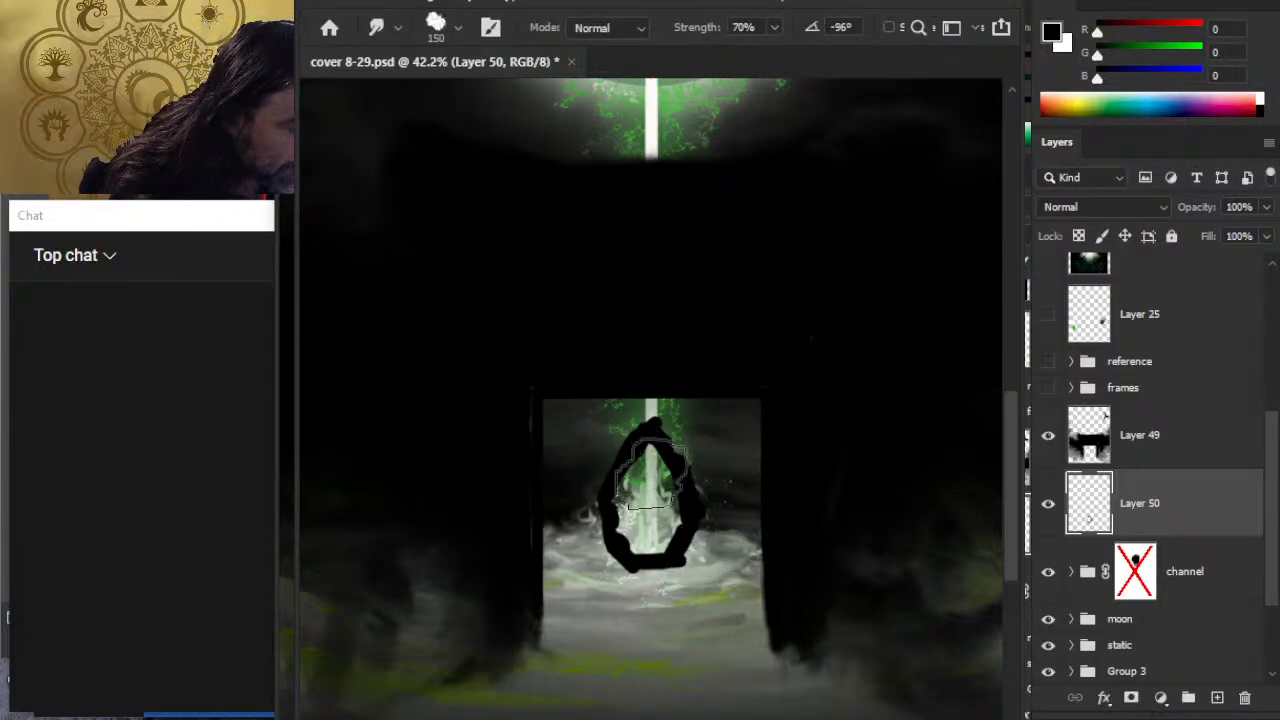
key(bracketleft)
key(bracketleft)
mouse_move(643, 462)
mouse_down()
mouse_move(630, 480)
mouse_move(655, 470)
mouse_move(633, 492)
mouse_move(655, 482)
mouse_move(643, 531)
mouse_move(672, 530)
mouse_move(660, 538)
mouse_move(642, 515)
mouse_move(657, 541)
mouse_move(634, 503)
mouse_move(660, 531)
mouse_move(657, 543)
mouse_move(640, 537)
mouse_move(631, 517)
mouse_move(642, 547)
mouse_move(631, 537)
mouse_move(660, 595)
mouse_move(695, 540)
mouse_move(657, 549)
mouse_move(650, 516)
mouse_move(652, 536)
mouse_up()
mouse_move(645, 542)
mouse_down()
mouse_move(677, 546)
mouse_move(689, 588)
mouse_move(709, 569)
mouse_move(626, 587)
mouse_move(694, 577)
mouse_move(680, 591)
mouse_move(691, 570)
mouse_move(591, 611)
mouse_move(691, 577)
mouse_move(600, 590)
mouse_move(569, 532)
mouse_move(605, 572)
mouse_move(584, 523)
mouse_move(606, 547)
mouse_move(546, 587)
mouse_move(599, 608)
mouse_move(569, 634)
mouse_up()
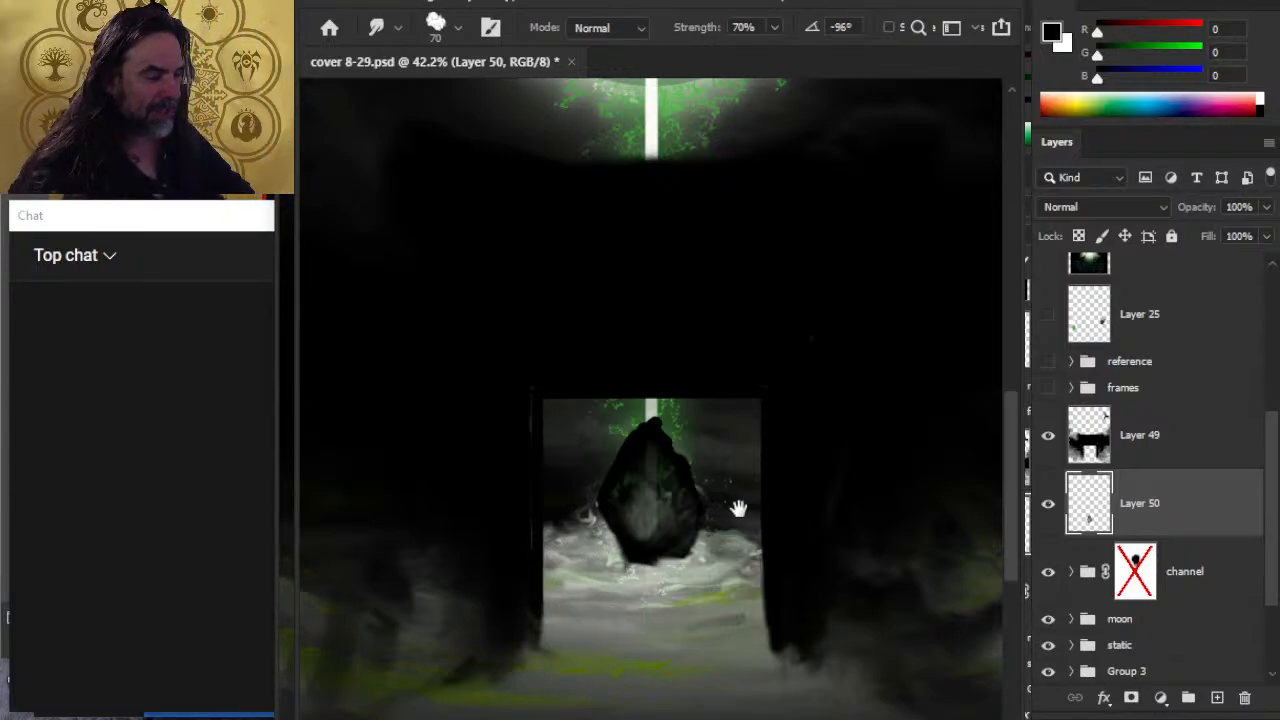
Step: Refine the dark stone's edges into a smooth pointed teardrop by smudging its sides and base at 70% strength, brush size 35
drag(737, 509, 766, 343)
ctrl+click(688, 358)
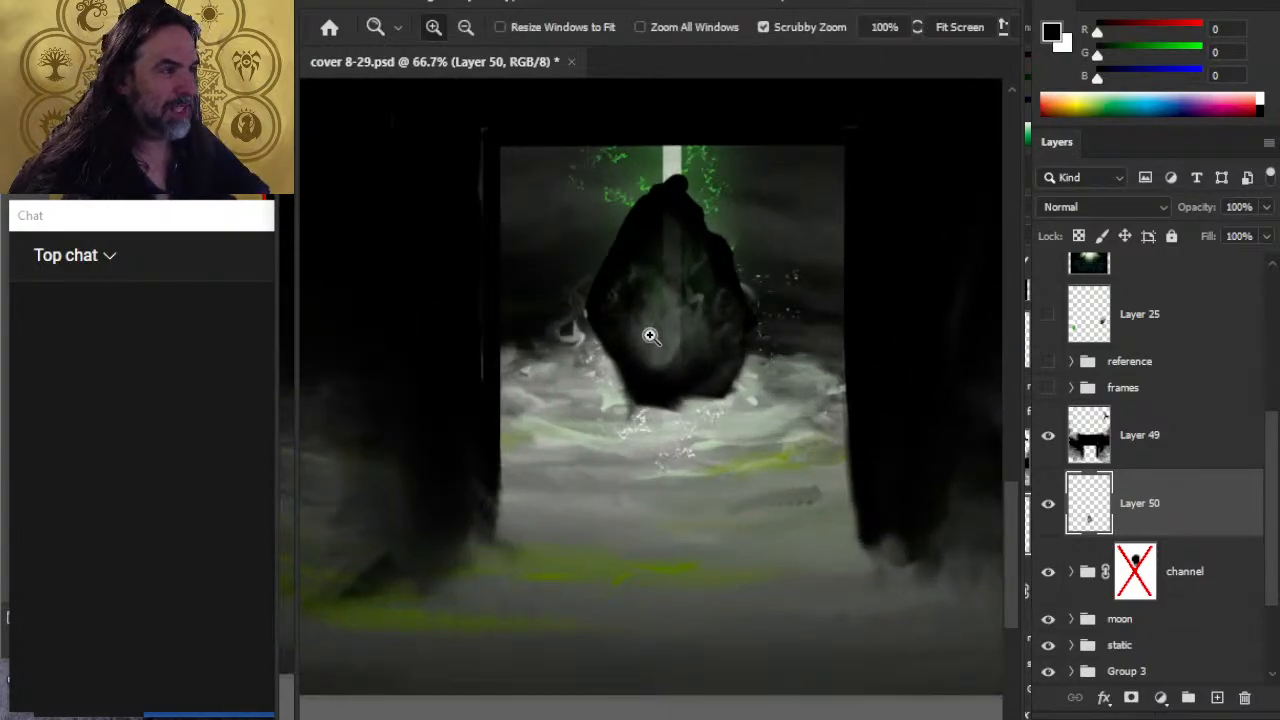
key(bracketleft)
key(bracketleft)
key(bracketleft)
key(bracketleft)
key(bracketleft)
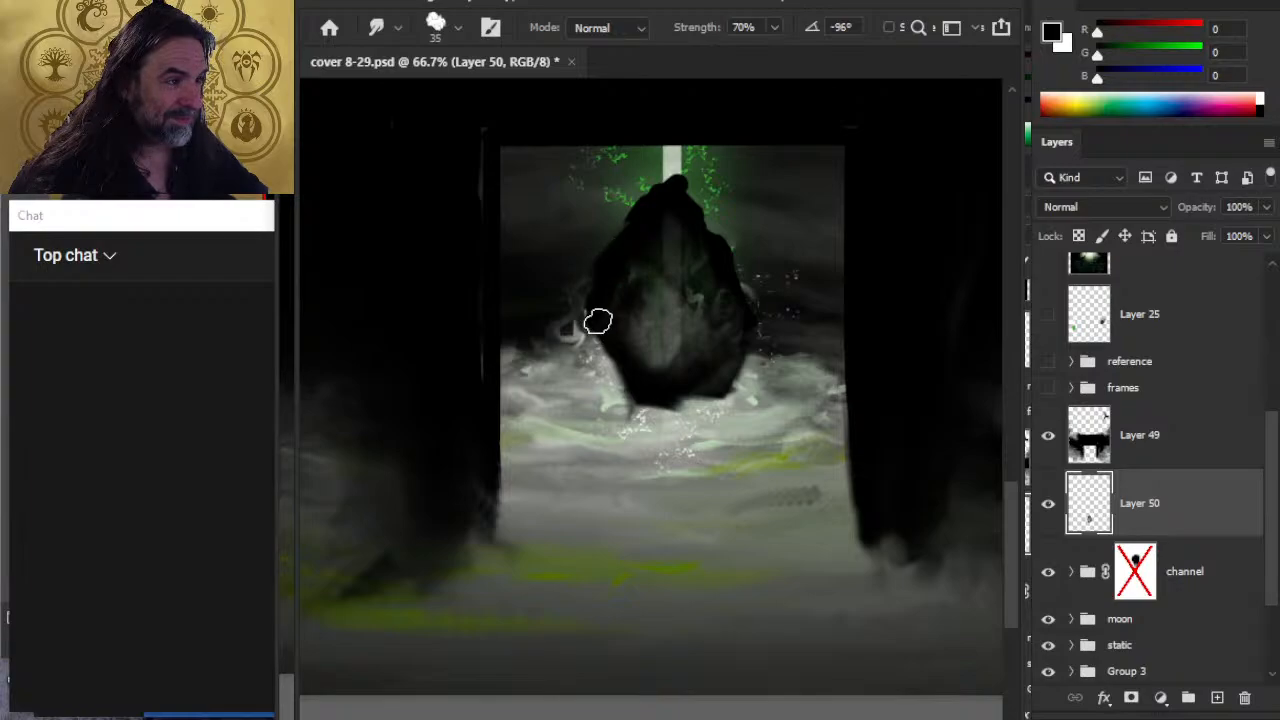
mouse_move(633, 249)
mouse_down()
mouse_move(667, 190)
mouse_move(666, 224)
mouse_move(682, 206)
mouse_move(682, 232)
mouse_move(692, 226)
mouse_move(716, 253)
mouse_move(682, 205)
mouse_move(710, 264)
mouse_move(679, 257)
mouse_move(695, 227)
mouse_move(675, 205)
mouse_move(728, 258)
mouse_move(738, 301)
mouse_move(702, 235)
mouse_move(778, 360)
mouse_move(779, 298)
mouse_move(737, 414)
mouse_move(776, 320)
mouse_move(694, 375)
mouse_move(620, 381)
mouse_move(614, 315)
mouse_move(668, 403)
mouse_move(603, 322)
mouse_move(617, 246)
mouse_move(579, 257)
mouse_move(594, 218)
mouse_move(586, 385)
mouse_up()
mouse_move(711, 428)
mouse_down()
mouse_move(621, 418)
mouse_move(692, 411)
mouse_move(607, 400)
mouse_move(648, 382)
mouse_move(630, 377)
mouse_move(695, 391)
mouse_move(639, 392)
mouse_move(756, 416)
mouse_move(723, 416)
mouse_move(741, 398)
mouse_move(722, 422)
mouse_move(773, 302)
mouse_up()
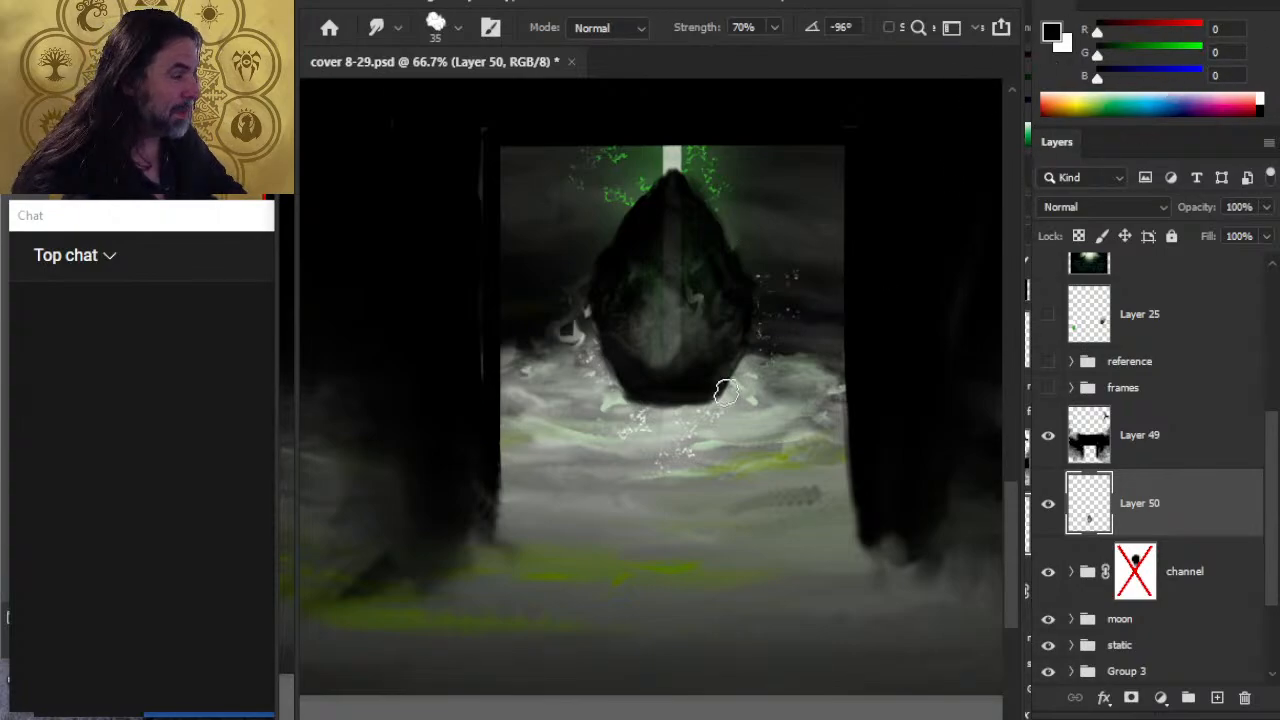
Step: Sample grey and olive tones from the water for the brush, finishing with foreground colour RGB 55, 68, 23
key(b)
alt+click(729, 506)
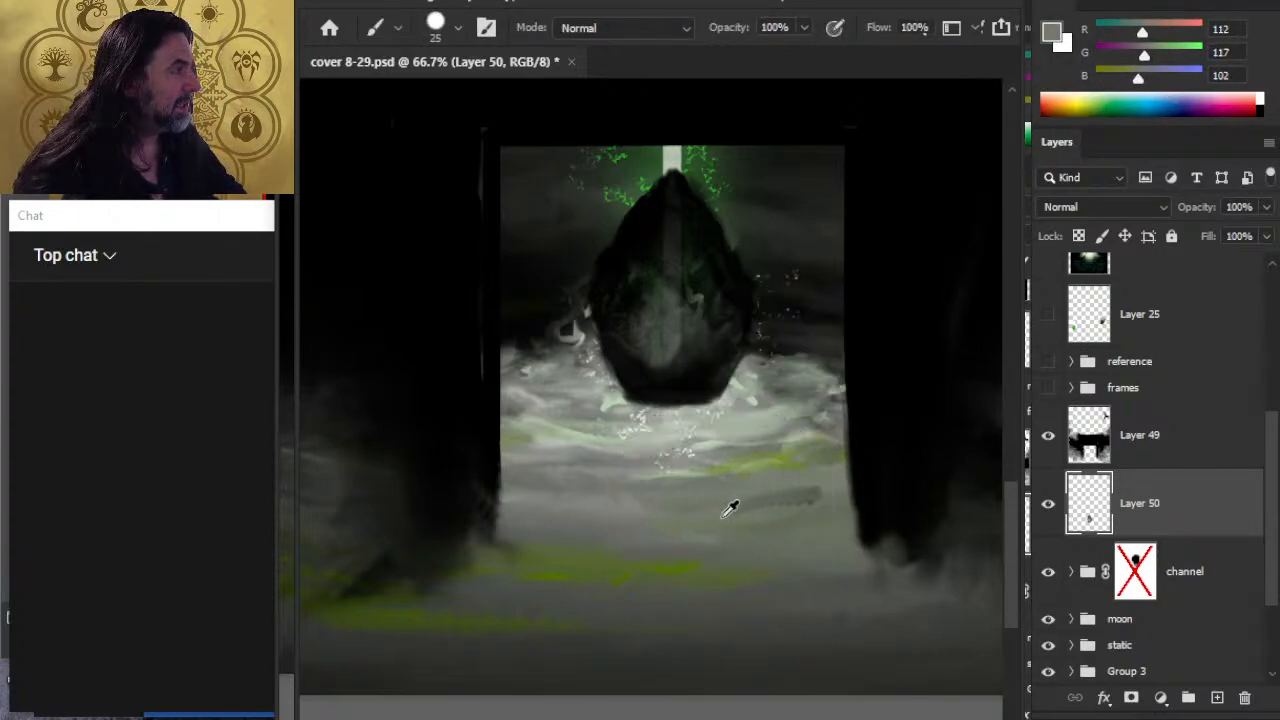
drag(728, 510, 598, 494)
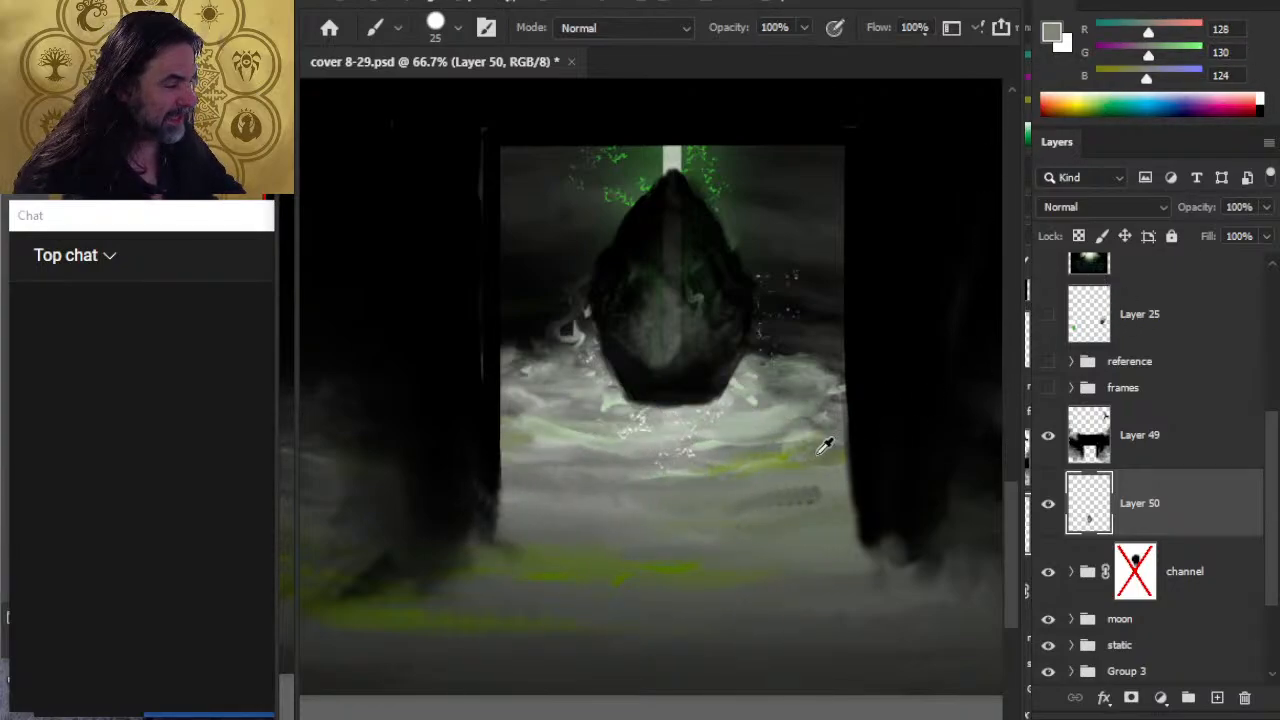
drag(797, 454, 348, 610)
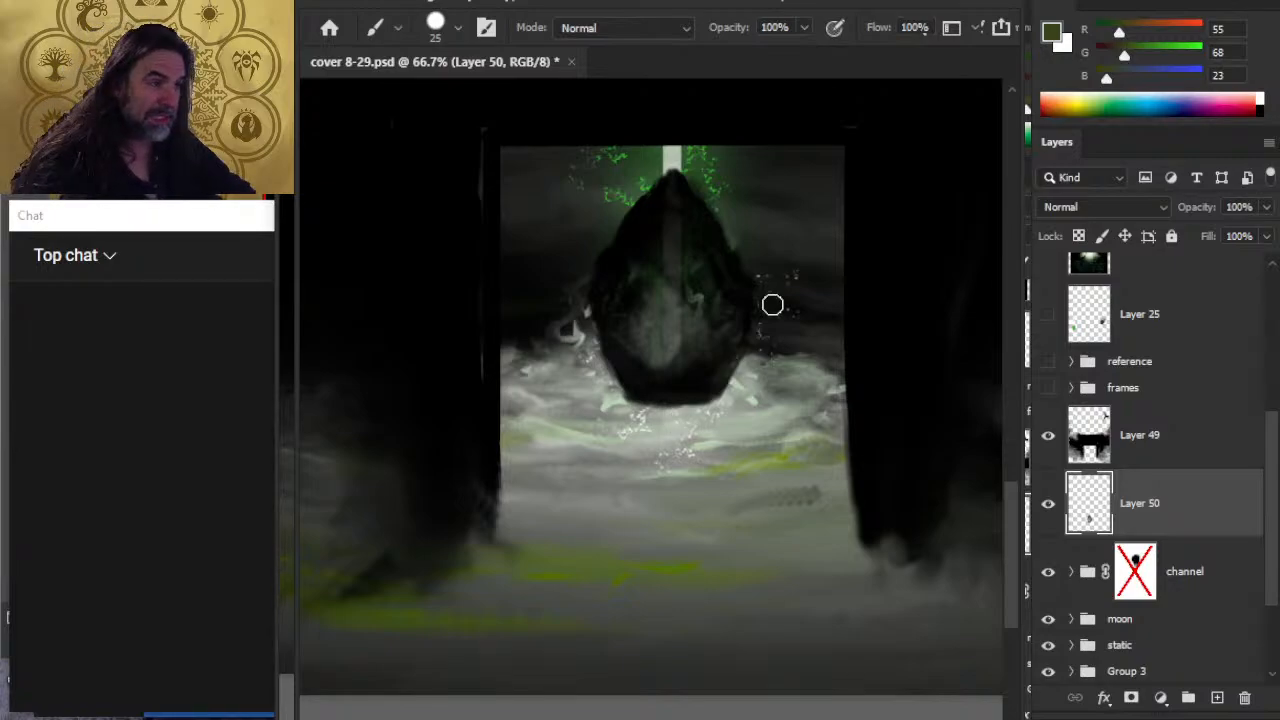
Step: Smudge the gateway layer (Layer 49) into the water near the cover's lower corners at 70% strength, brush size 90
key(z)
mouse_move(849, 329)
mouse_down()
mouse_move(751, 331)
mouse_move(770, 504)
mouse_up()
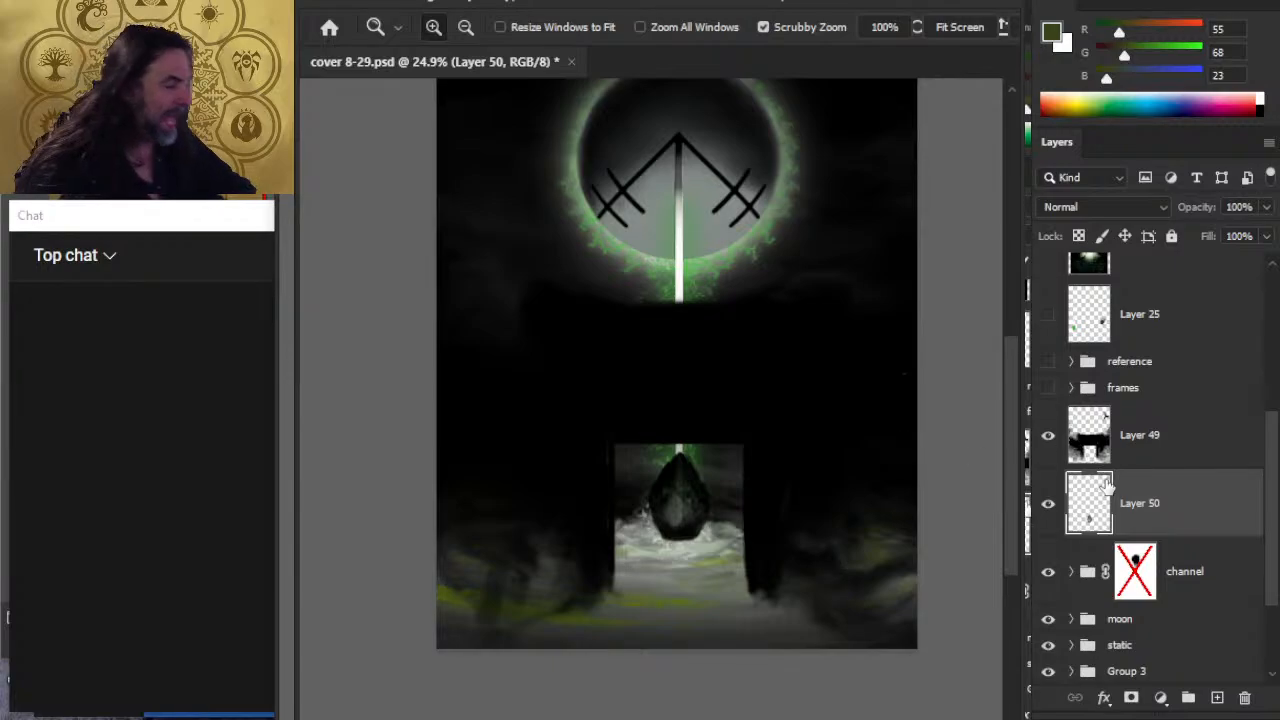
click(1170, 448)
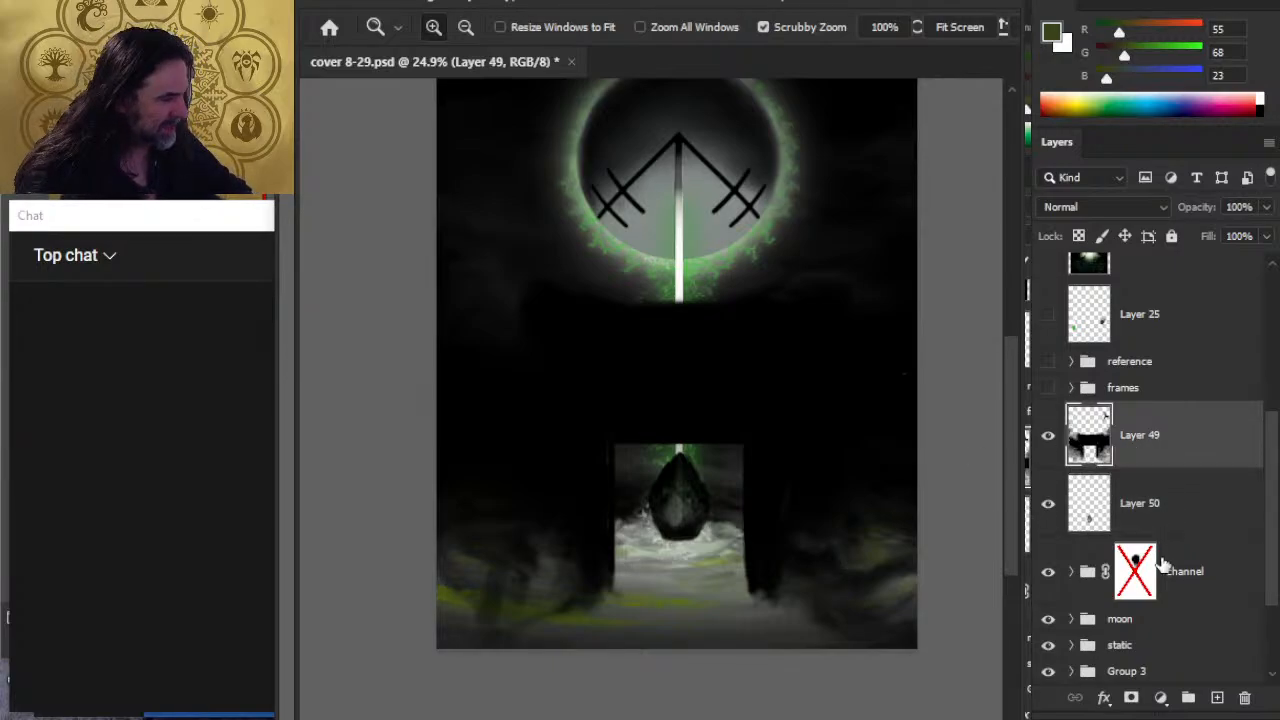
key(r)
mouse_move(462, 606)
mouse_down()
mouse_move(451, 586)
mouse_move(520, 560)
mouse_move(466, 603)
mouse_move(455, 595)
mouse_up()
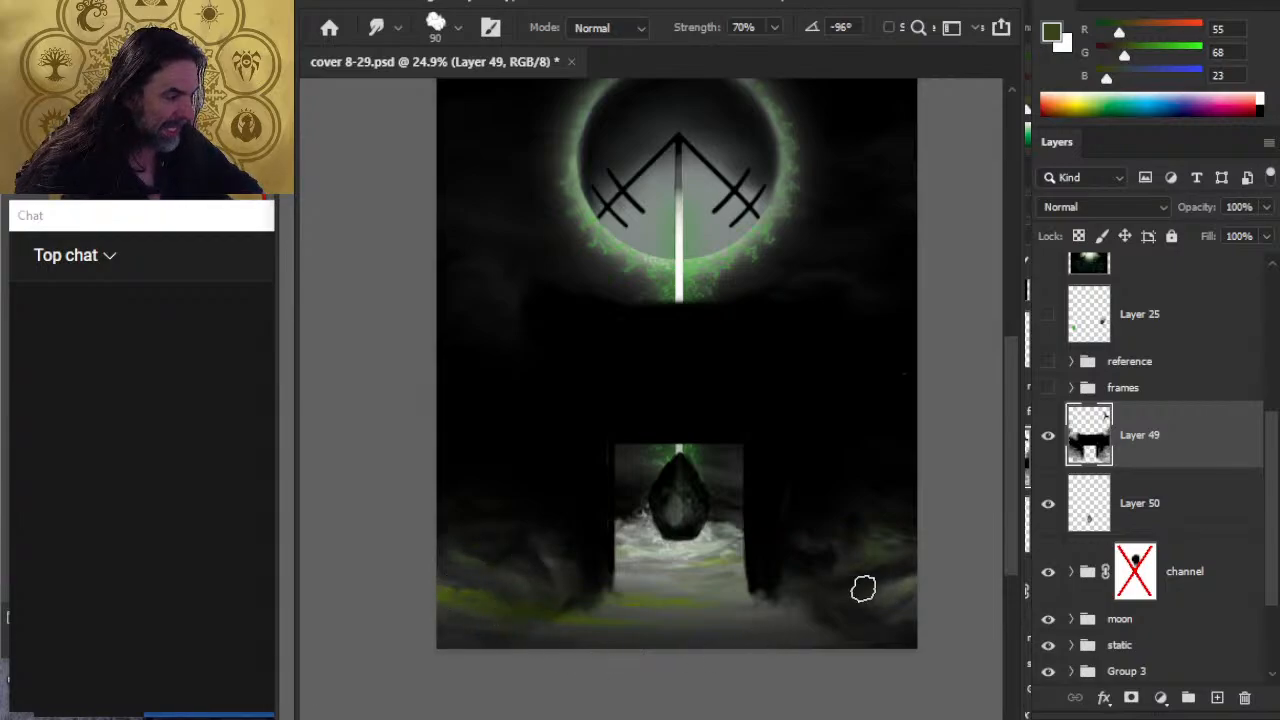
Step: Shrink the view of the cover to about 5% to judge how it reads as a thumbnail
key(z)
mouse_move(815, 585)
mouse_down()
mouse_move(789, 592)
mouse_move(722, 572)
mouse_up()
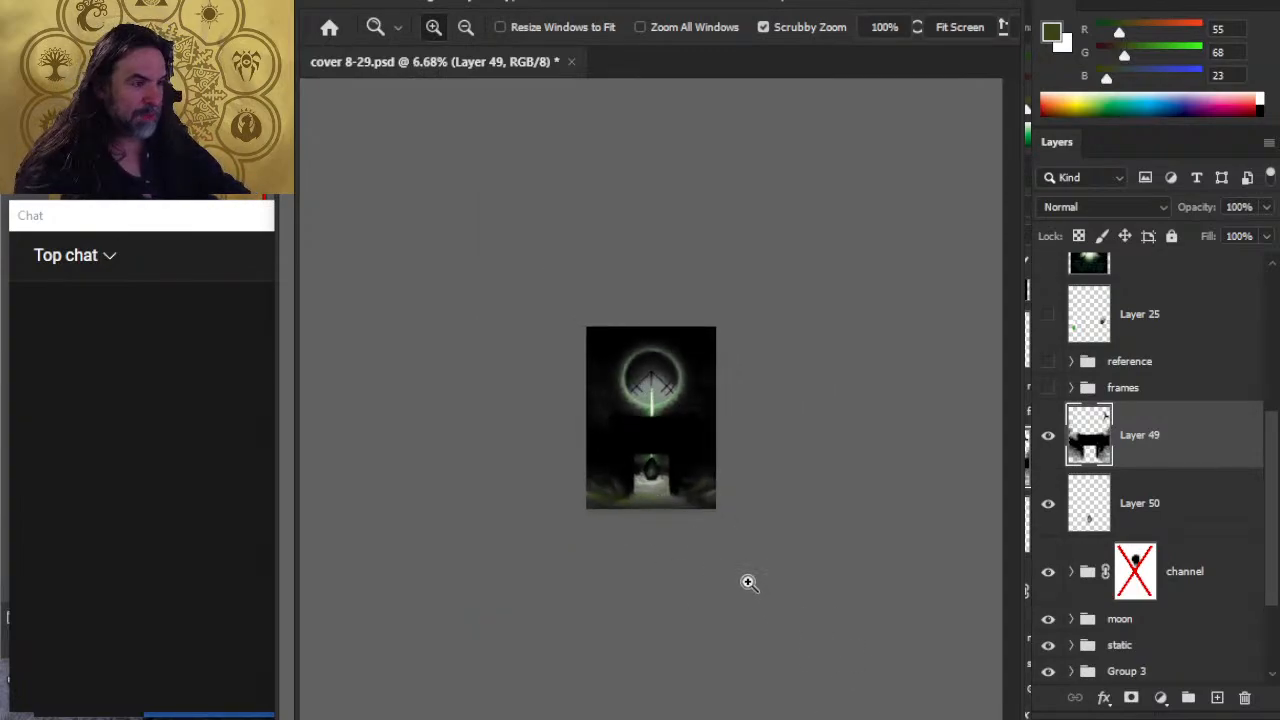
drag(829, 517, 774, 514)
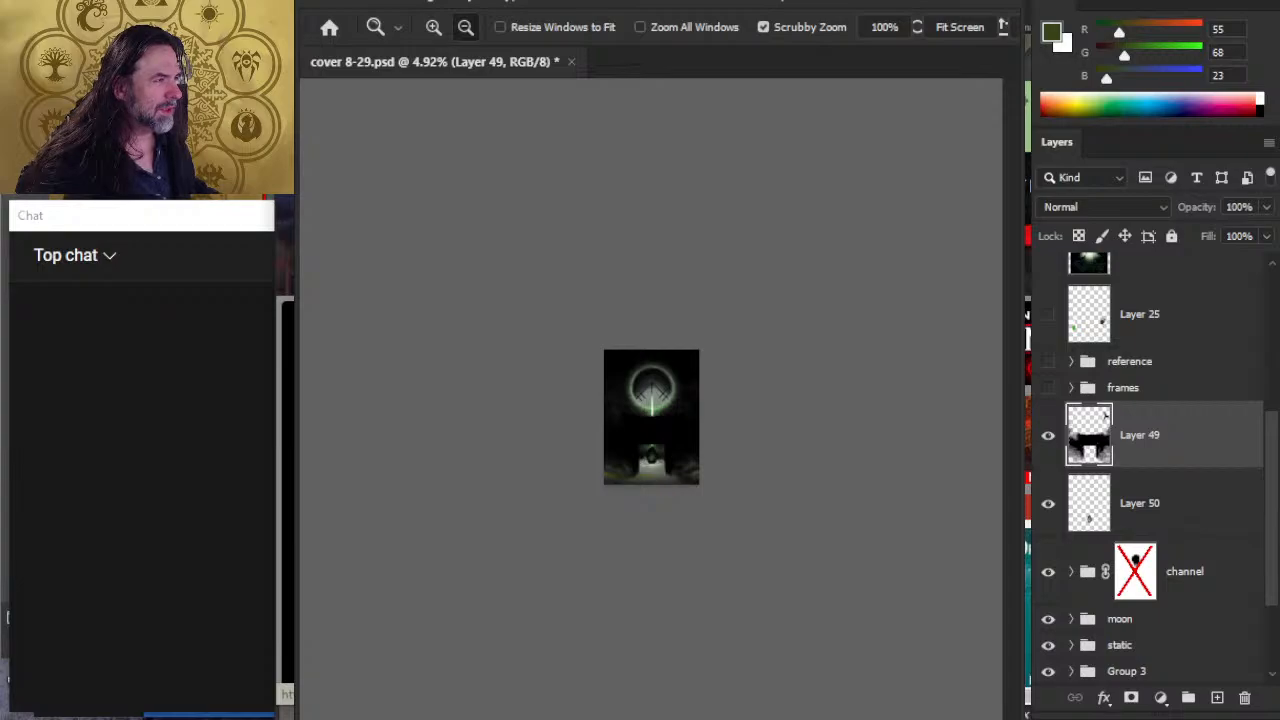
Step: Switch to the browser, open the Dungeon Masters Guild home page and examine the cover thumbnails among the newest titles
key(alt+Tab)
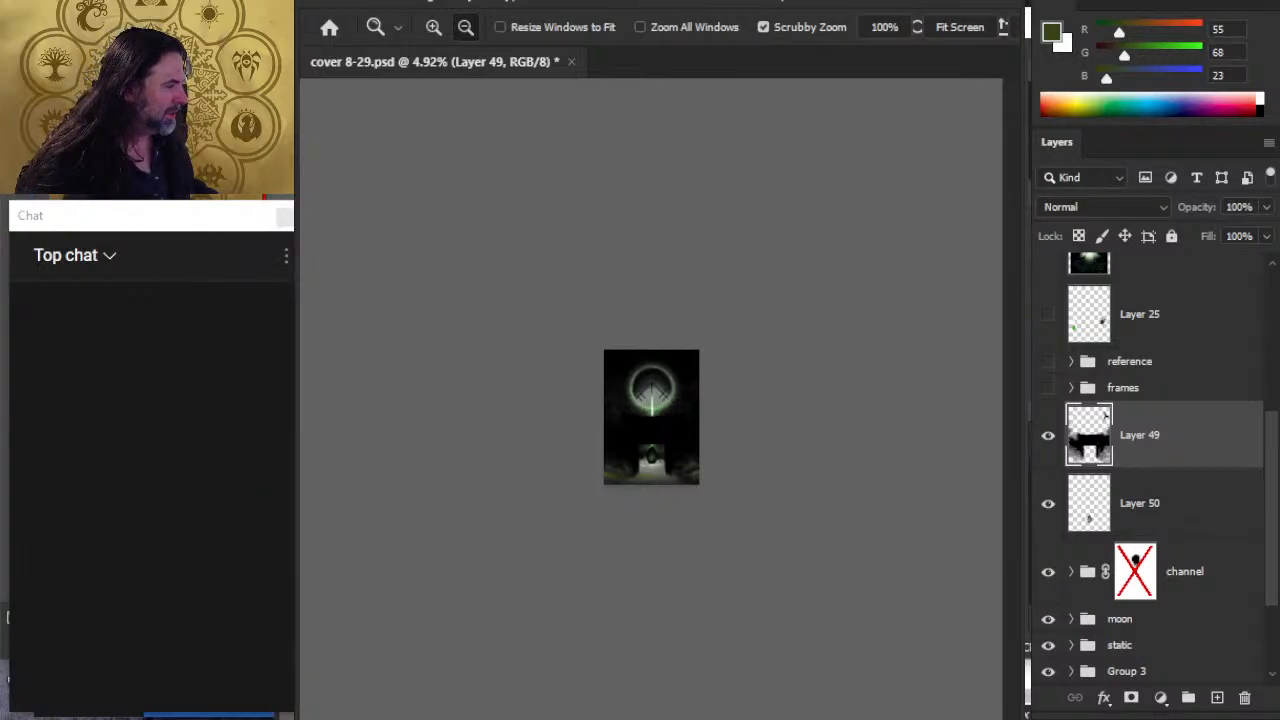
key(alt+Tab)
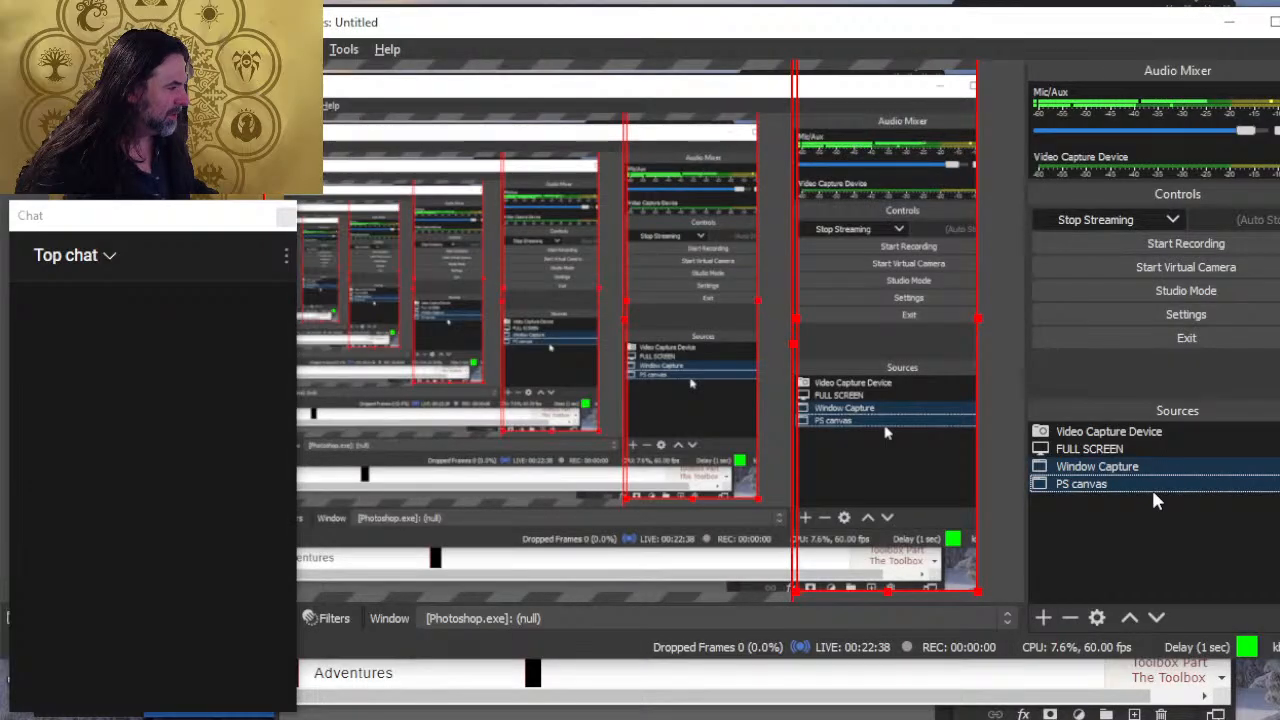
key(alt+Tab)
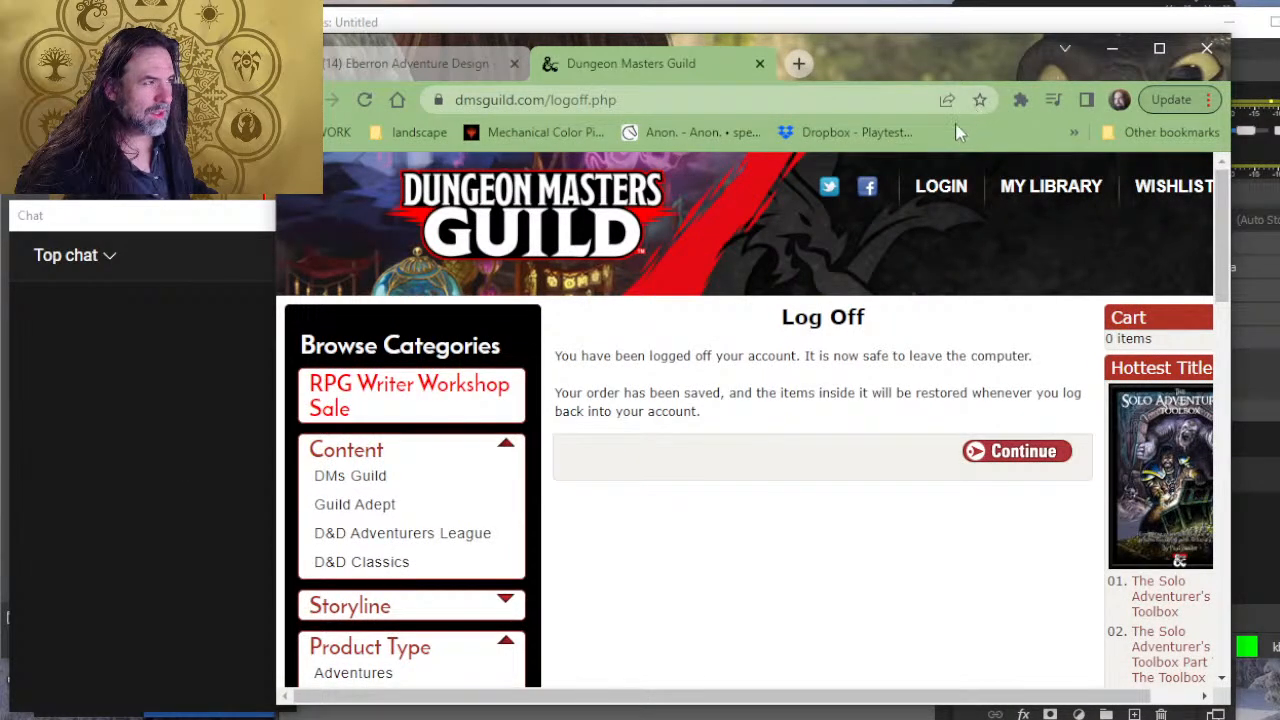
click(532, 232)
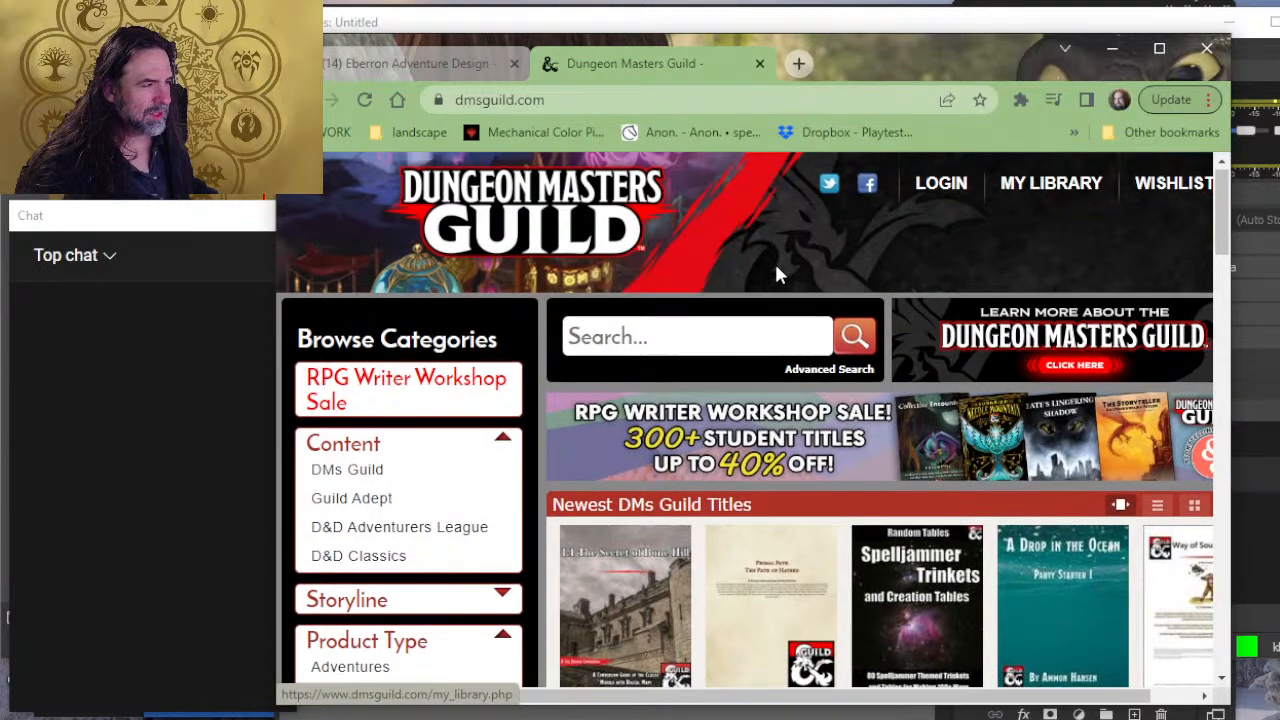
scroll(776, 267, down, 2)
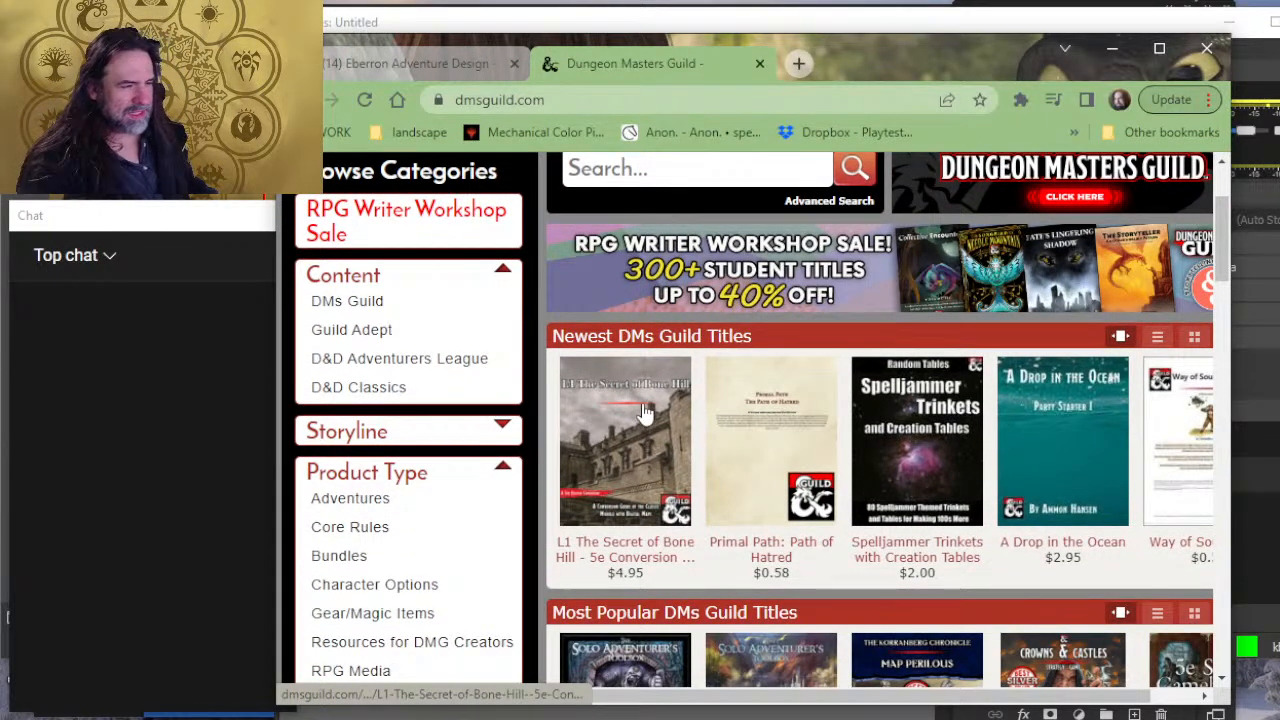
mouse_move(709, 455)
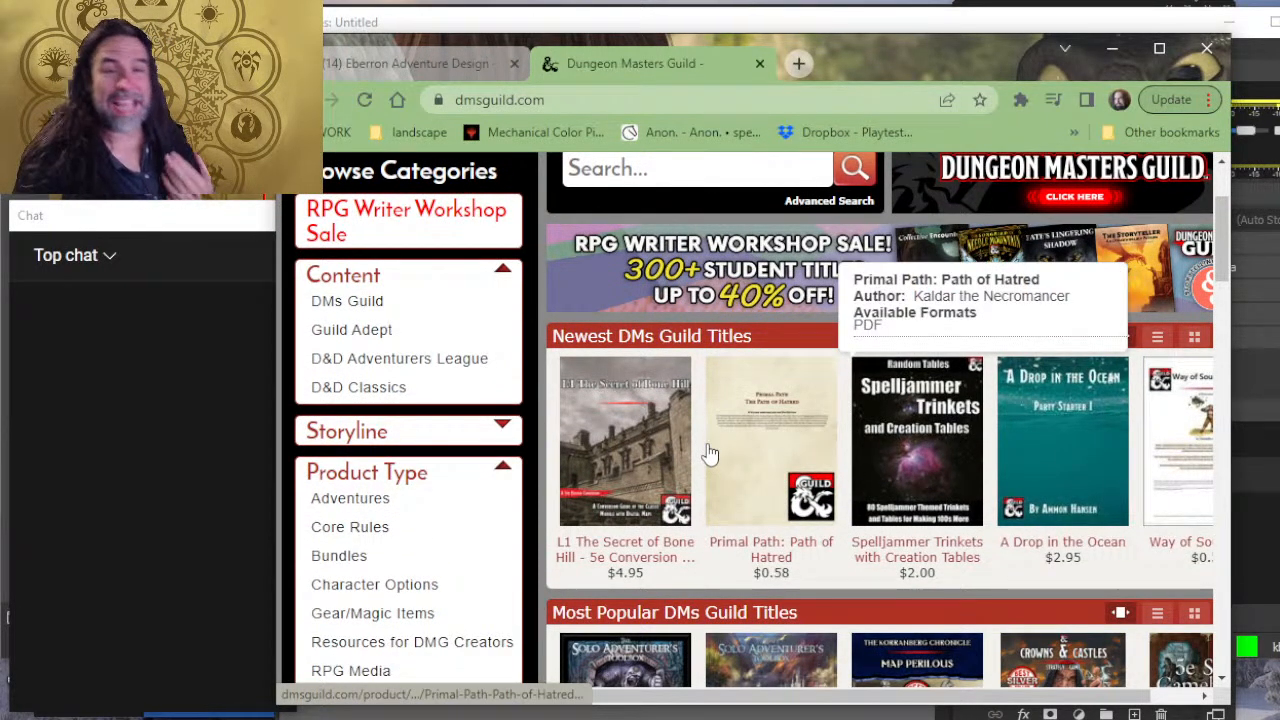
scroll(800, 445, down, 2)
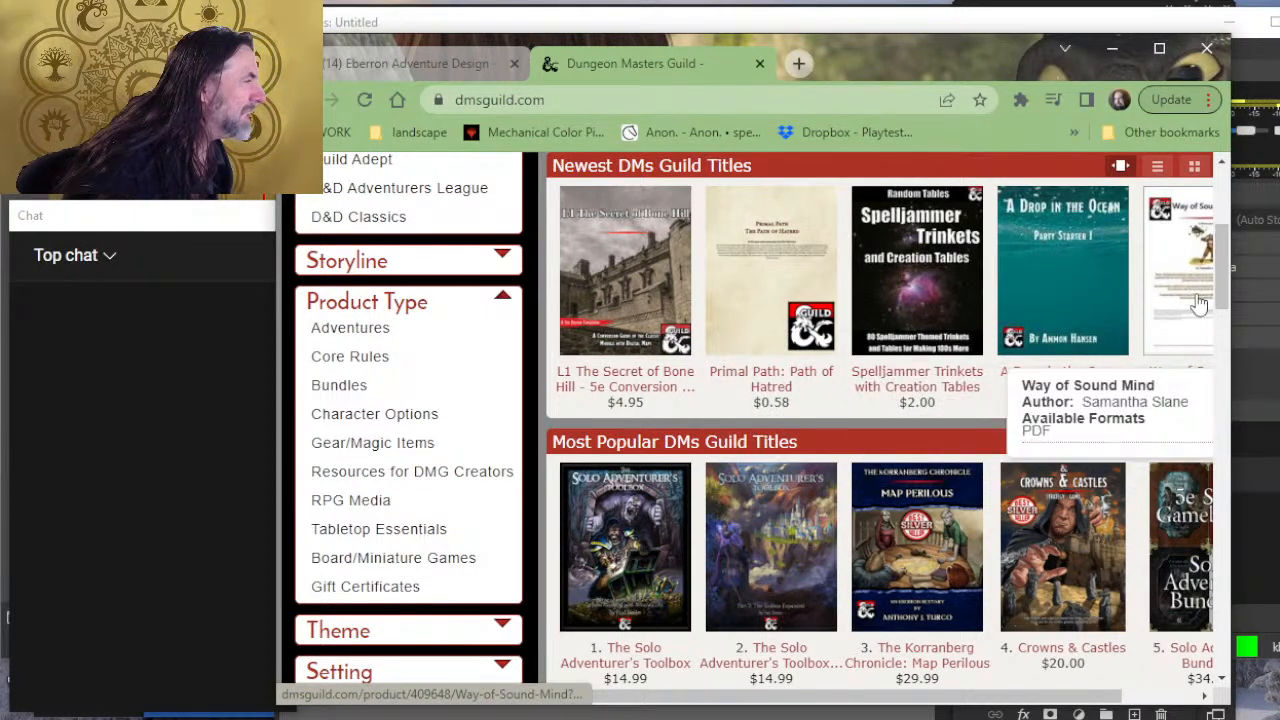
drag(1238, 304, 1279, 304)
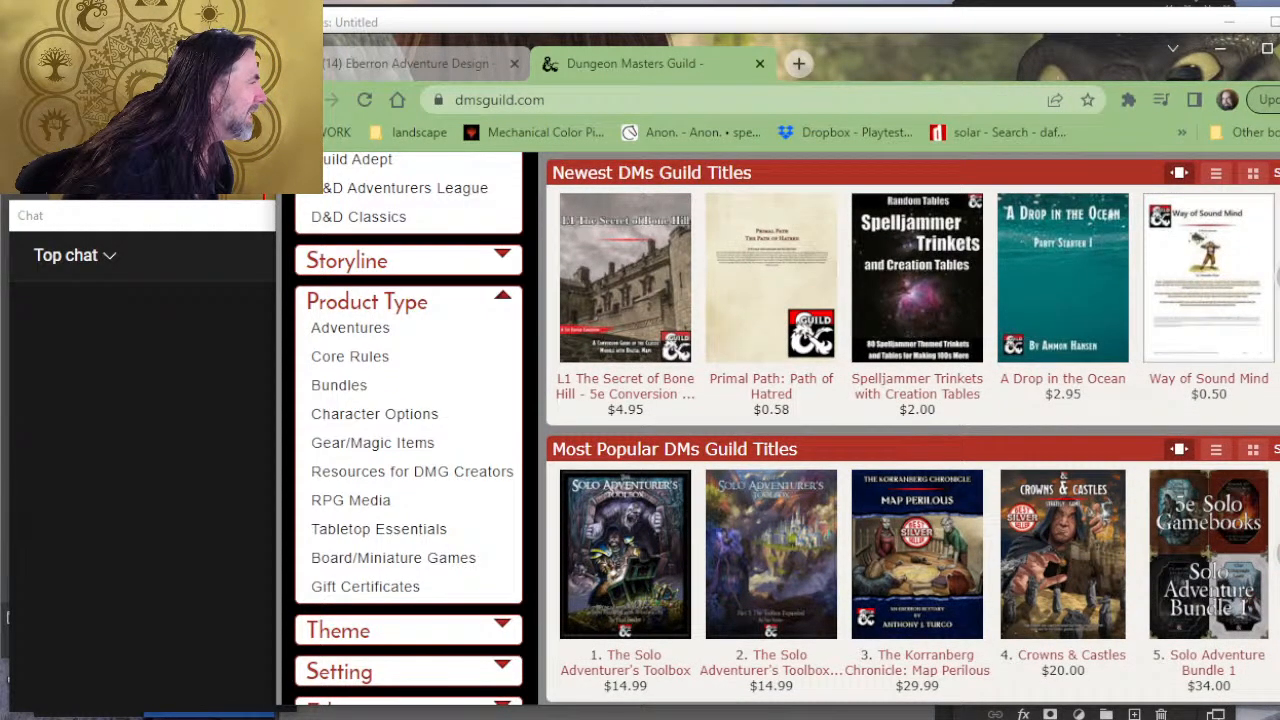
click(1278, 277)
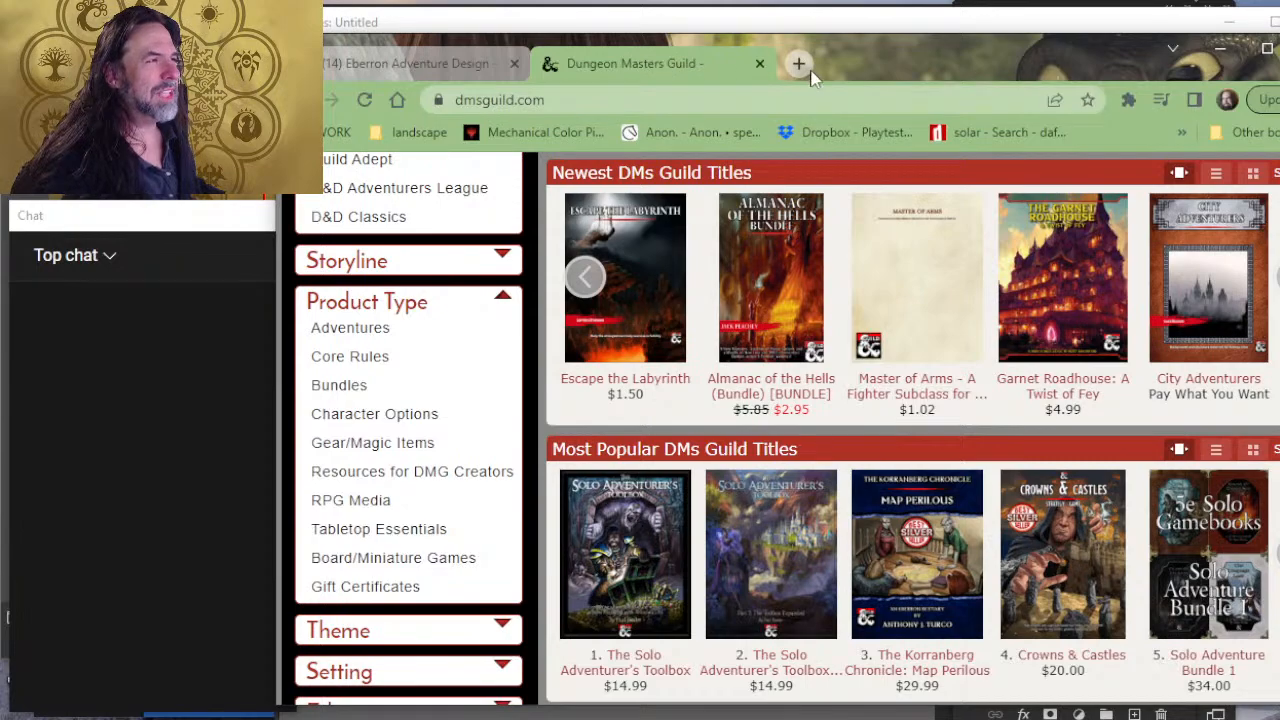
scroll(631, 263, up, 3)
scroll(960, 520, down, 2)
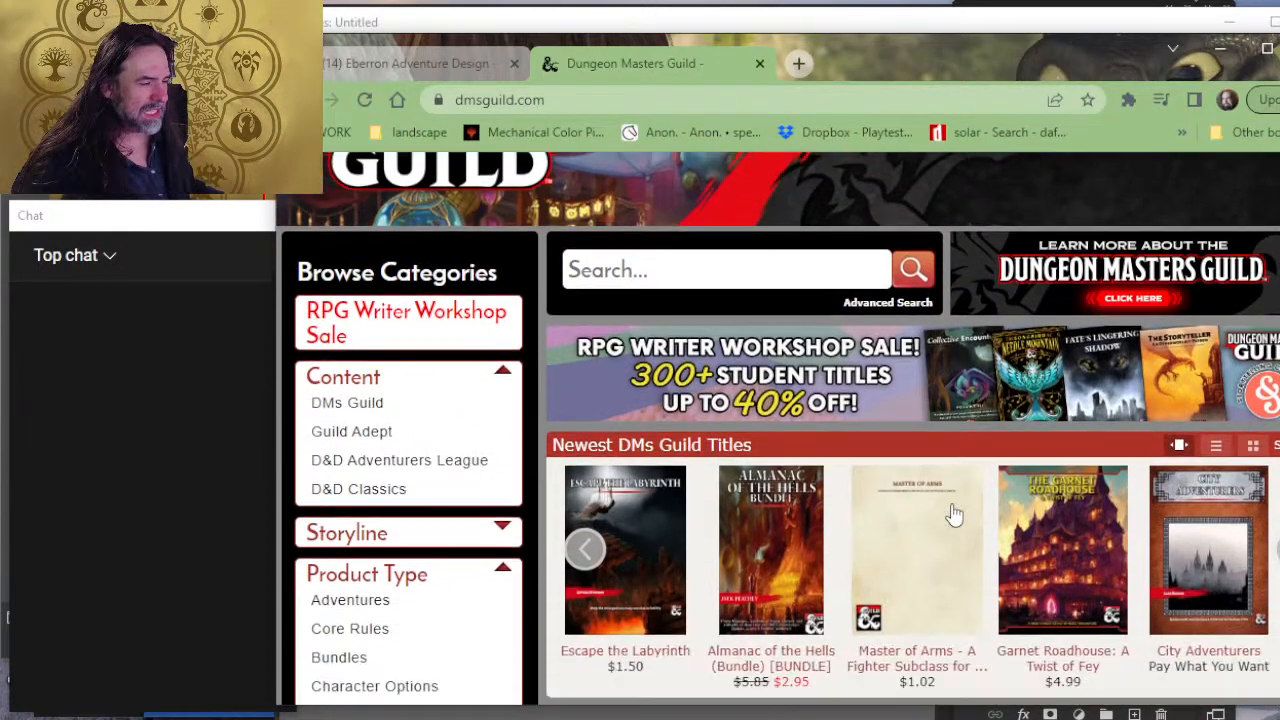
click(586, 448)
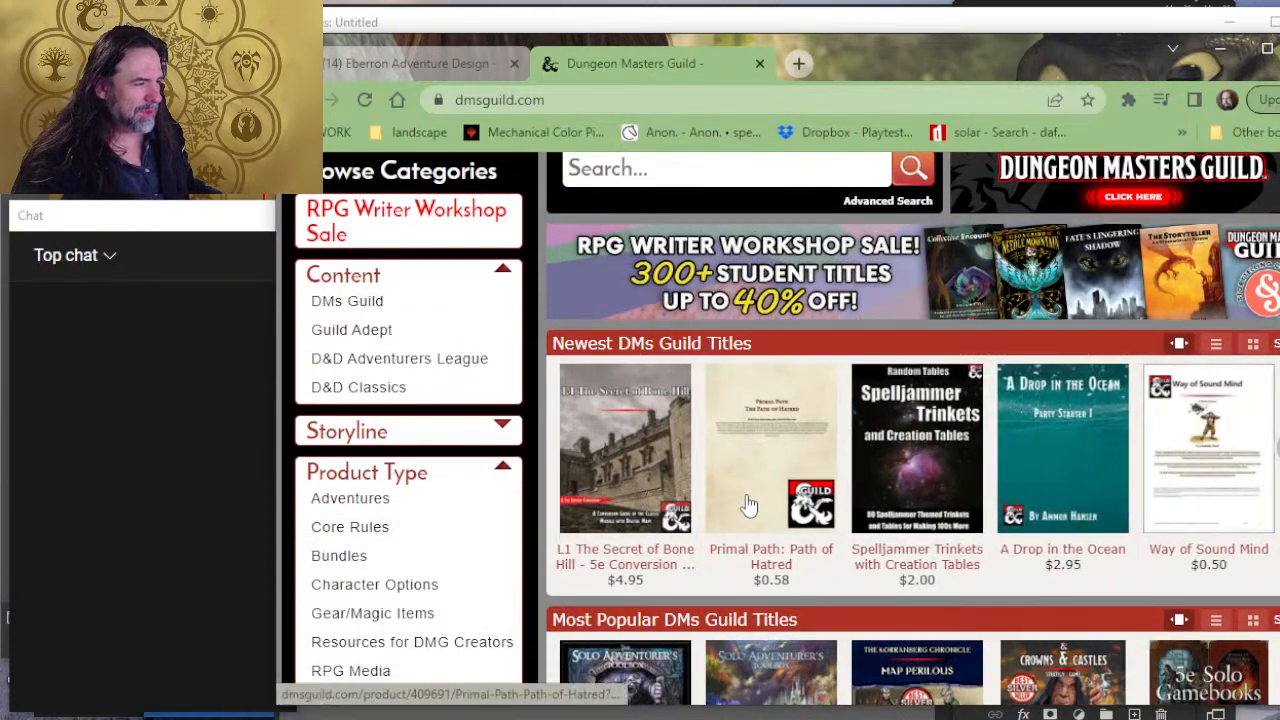
Step: Switch between Photoshop and the Dungeon Masters Guild page, viewing the cover at storefront thumbnail size to compare it with the listed titles
key(alt+Tab)
key(alt+Tab)
key(alt+Tab)
key(alt+Tab)
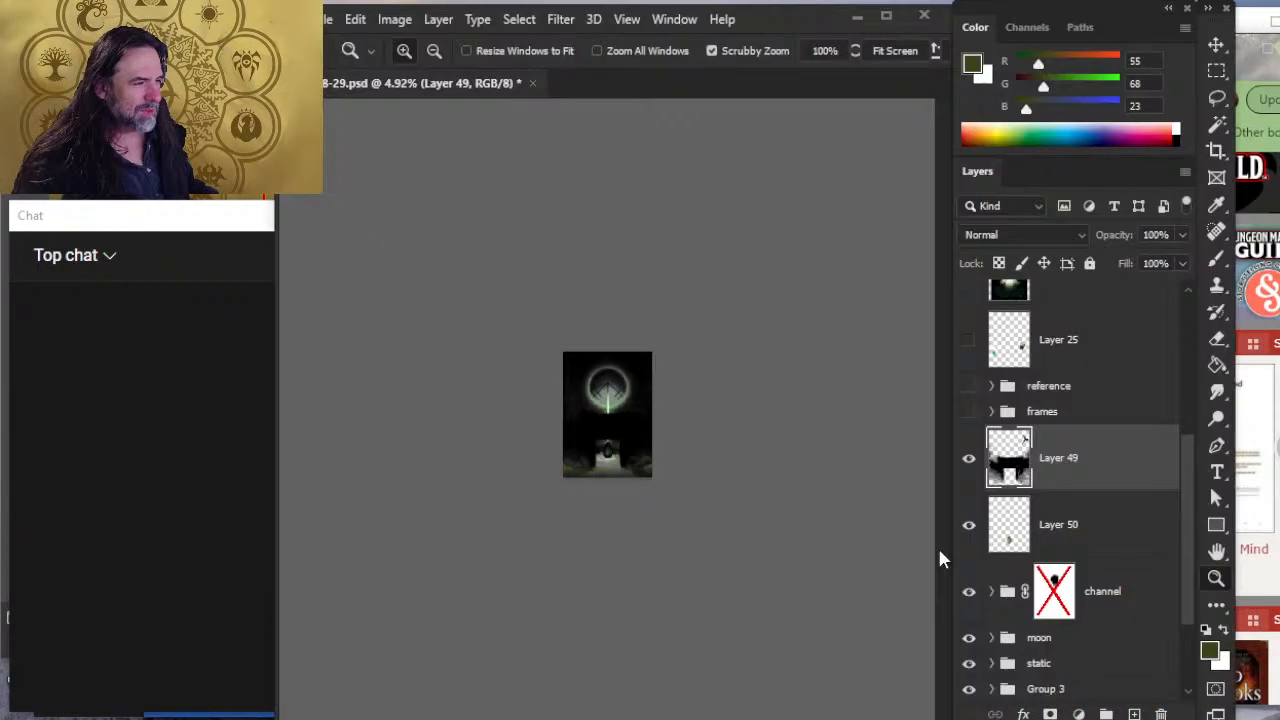
key(alt+Tab)
key(alt+Tab)
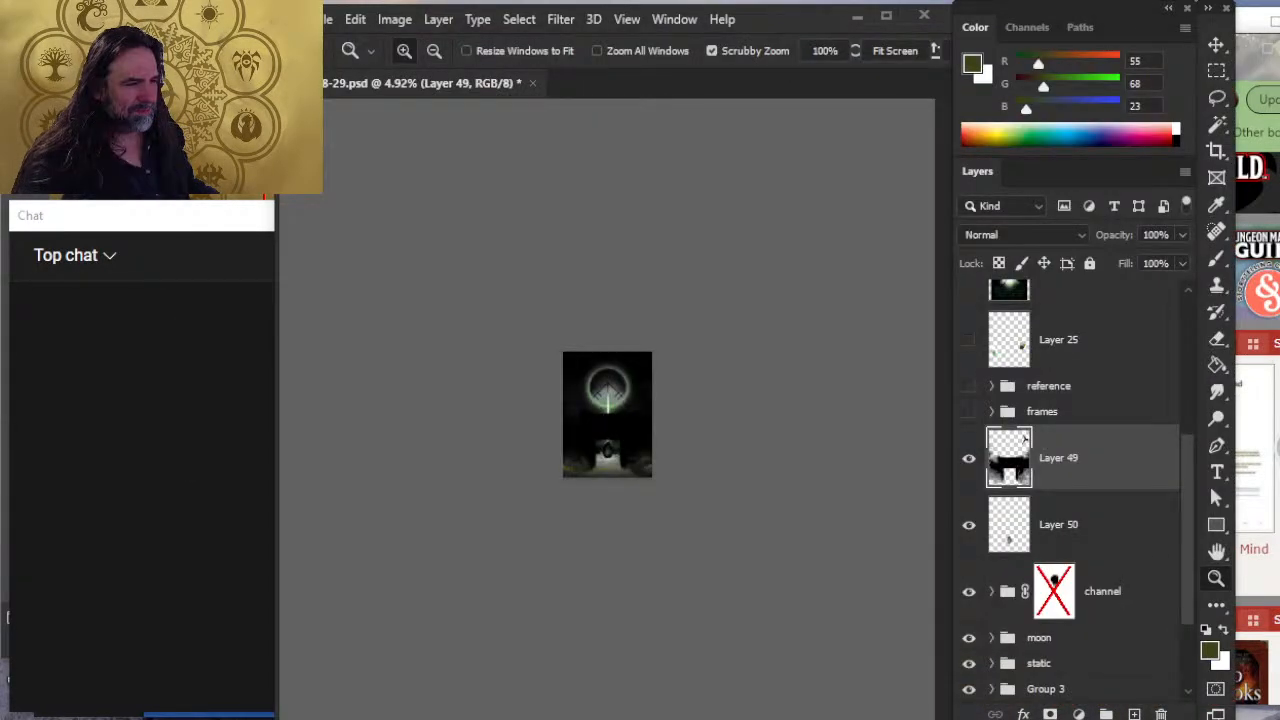
drag(587, 441, 600, 442)
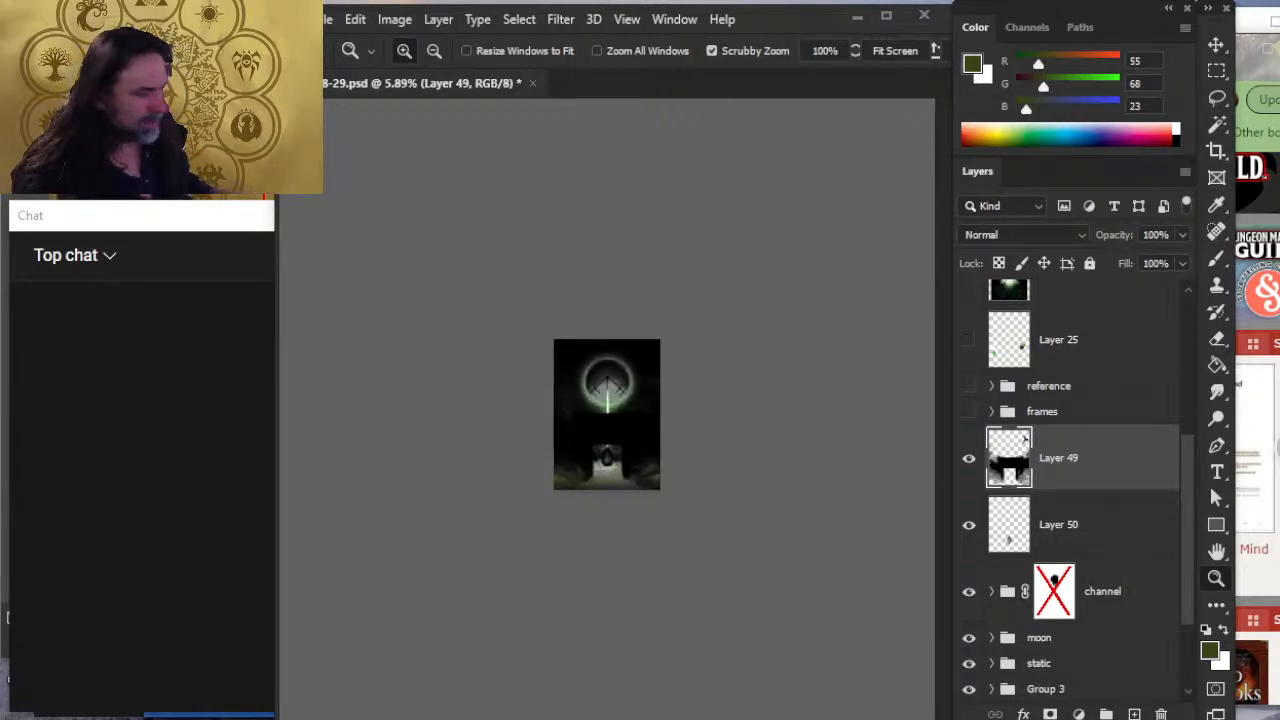
drag(648, 465, 731, 471)
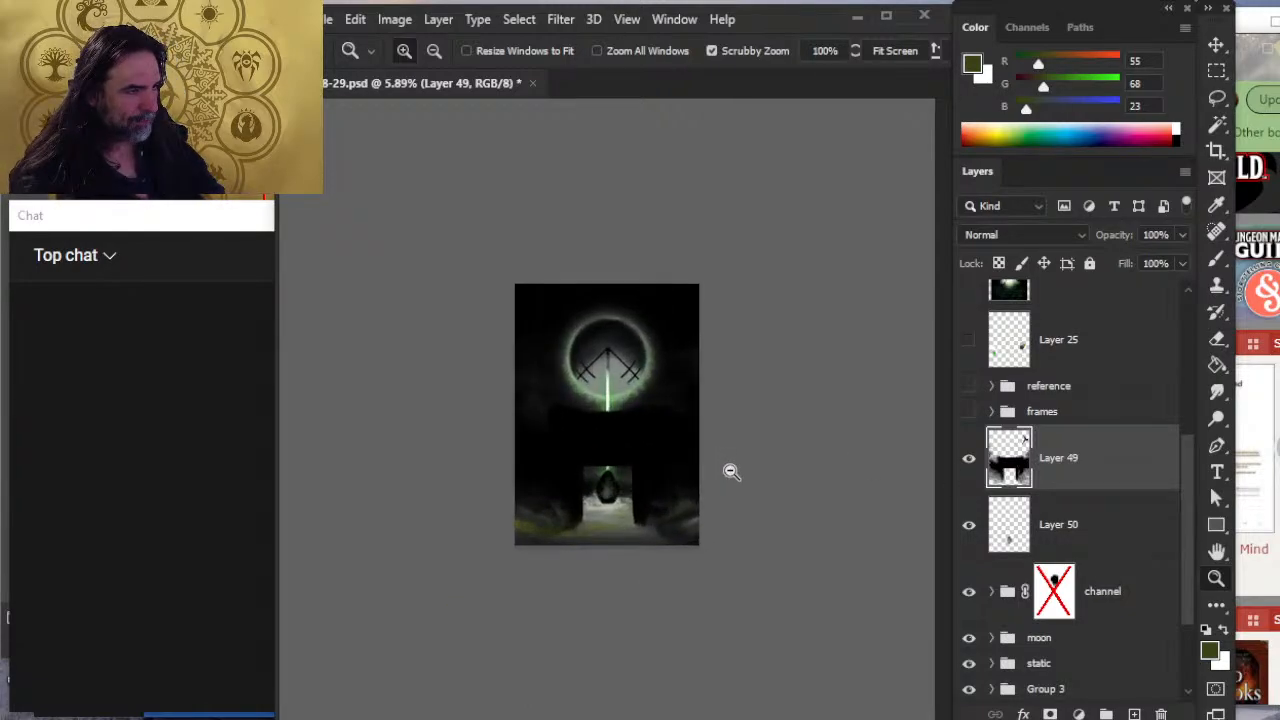
key(alt+Tab)
key(alt+Tab)
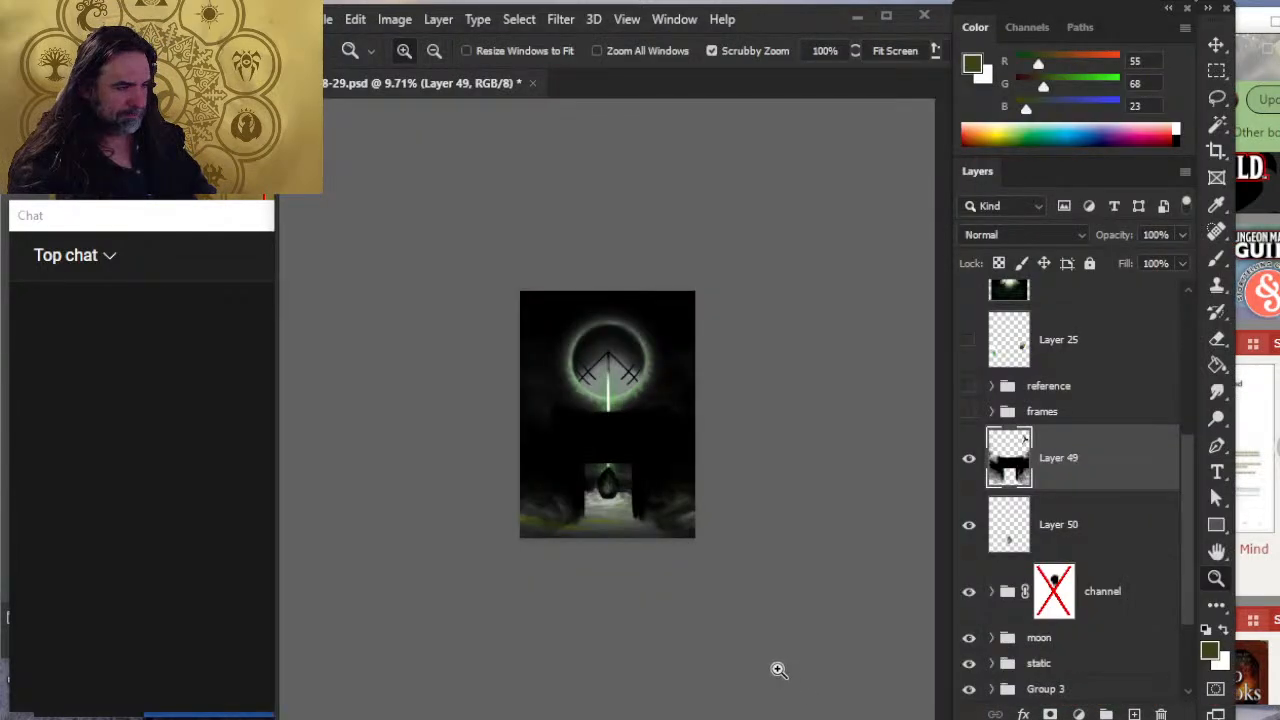
drag(756, 582, 714, 582)
key(alt+Tab)
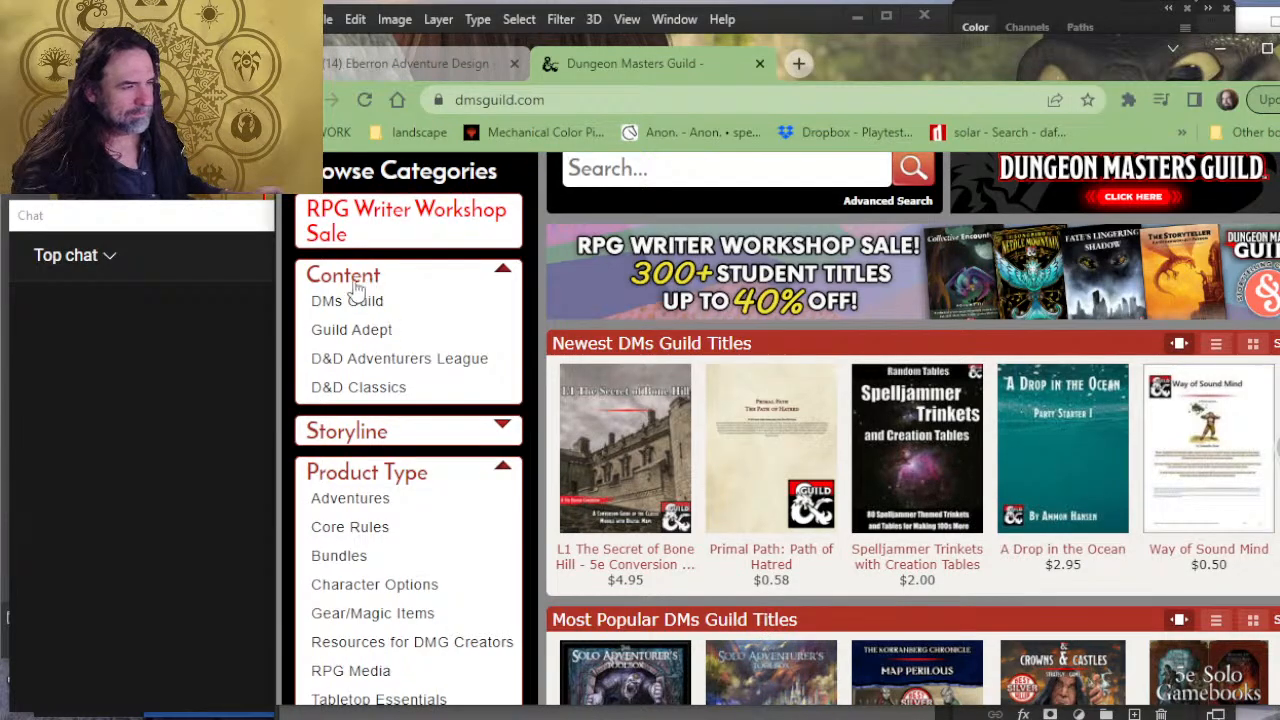
Step: Shift the Dungeon Masters Guild window so the newest titles overlie the Photoshop canvas, and alternate between both to compare the covers
scroll(930, 302, down, 2)
scroll(930, 302, up, 2)
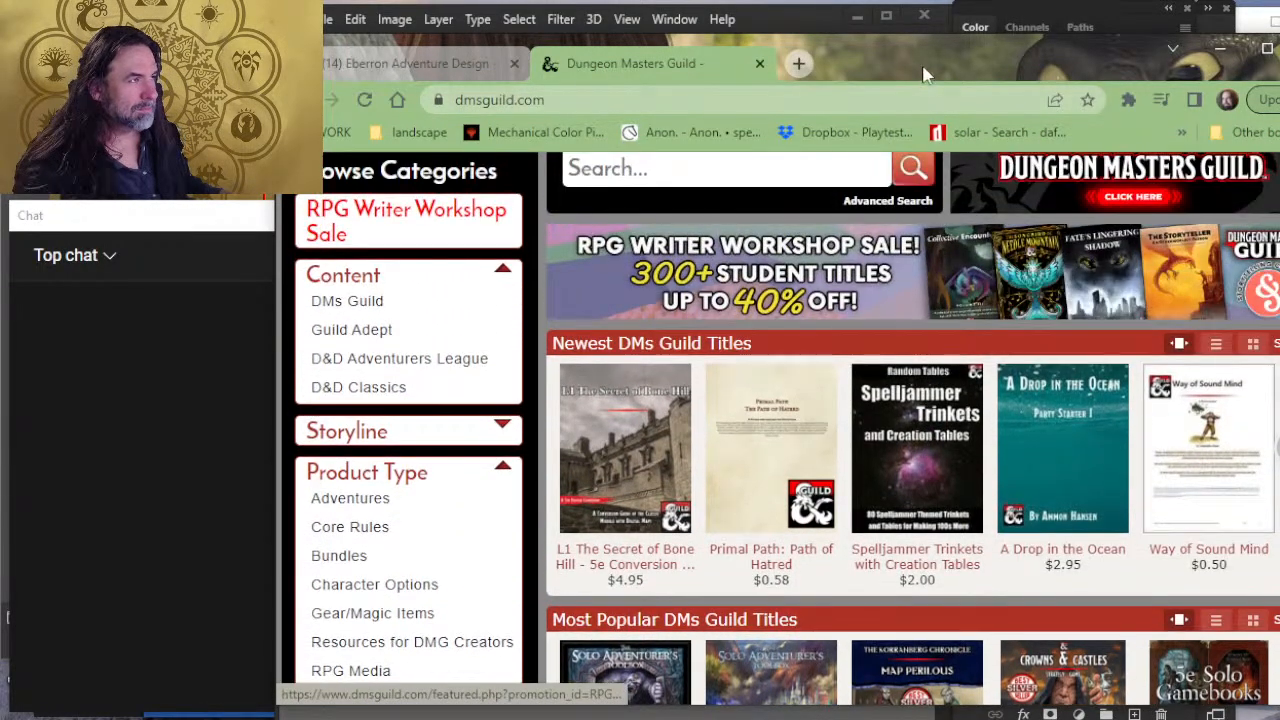
drag(922, 61, 920, 0)
key(alt+Tab)
key(alt+Tab)
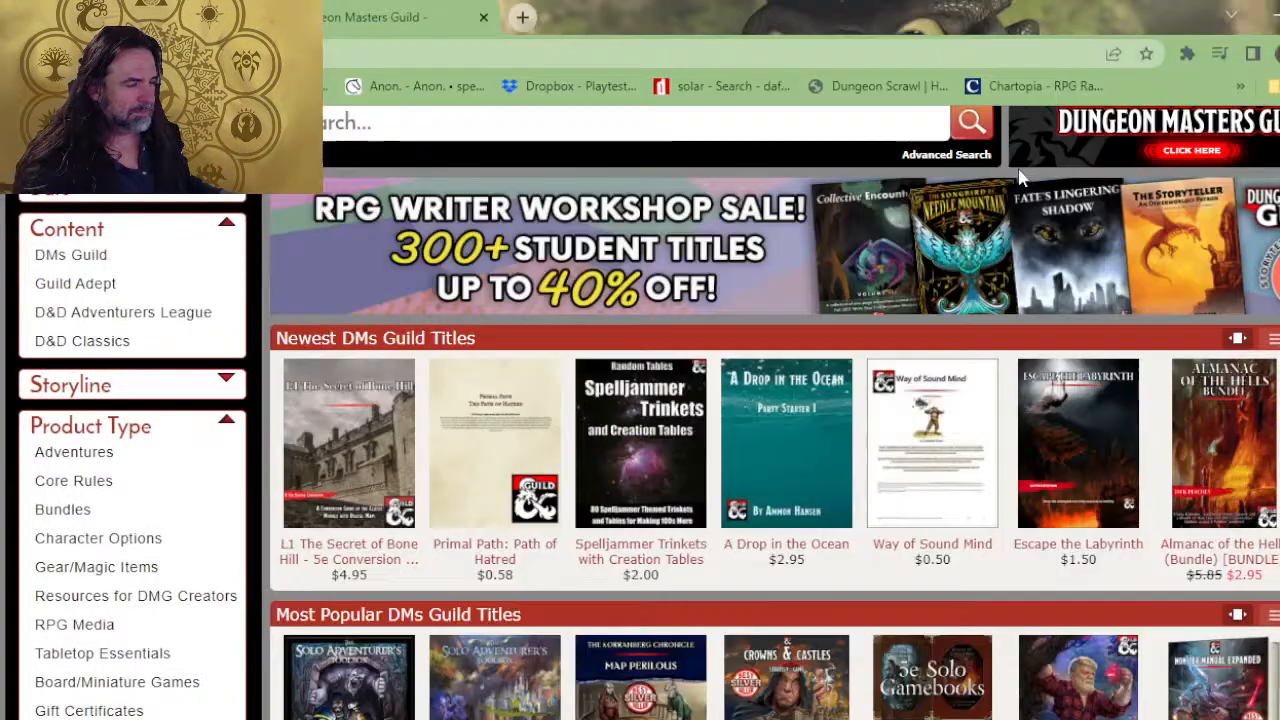
key(alt+Tab)
key(alt+Tab)
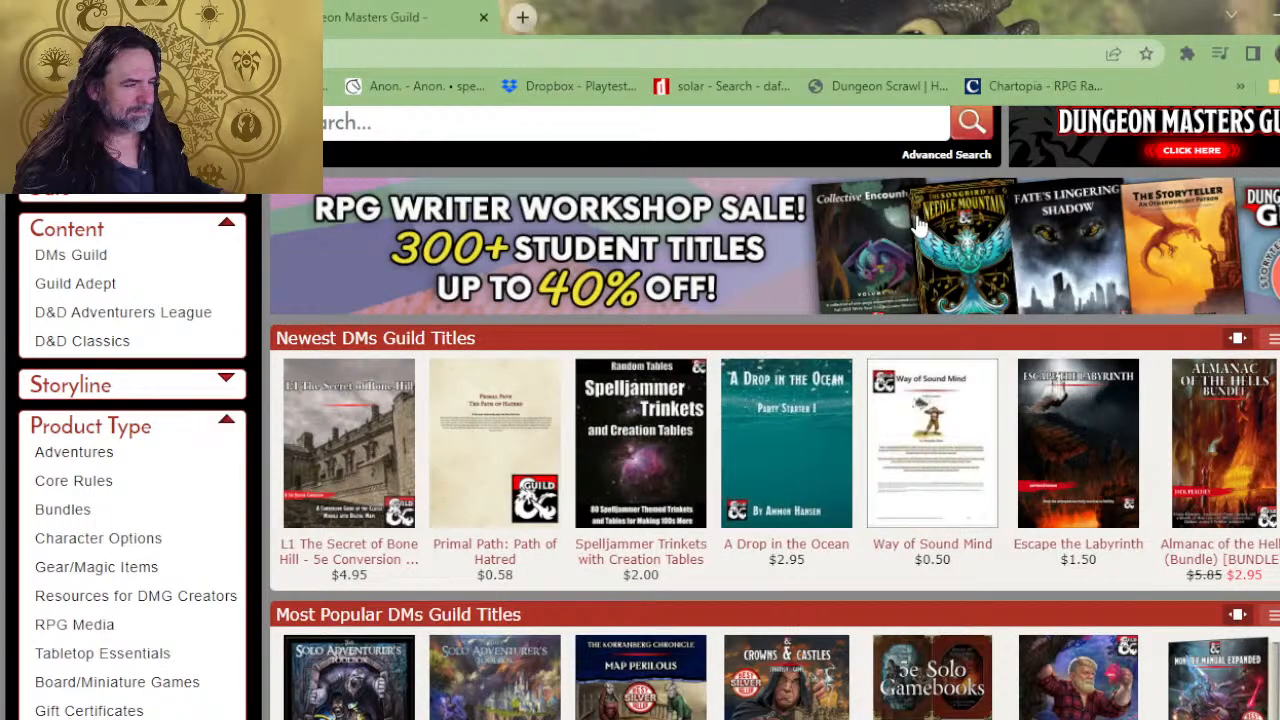
key(alt+Tab)
key(alt+Tab)
key(alt+Tab)
key(alt+Tab)
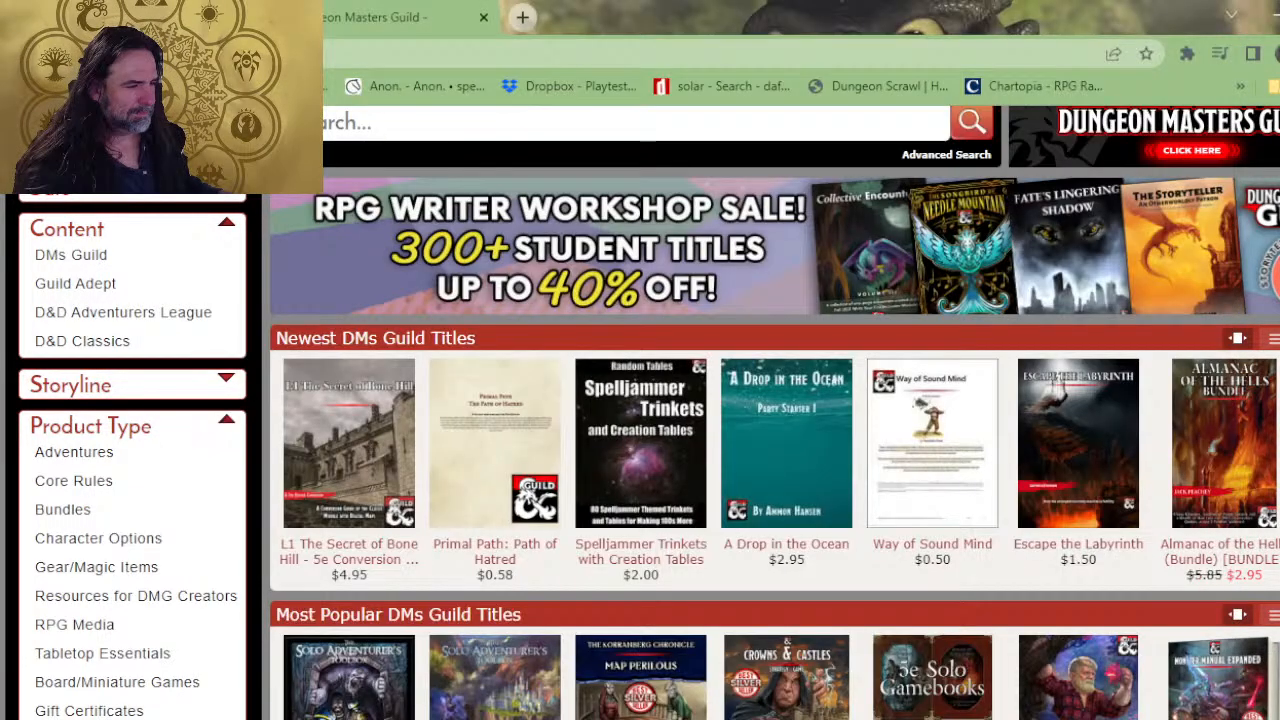
key(alt+Tab)
key(alt+Tab)
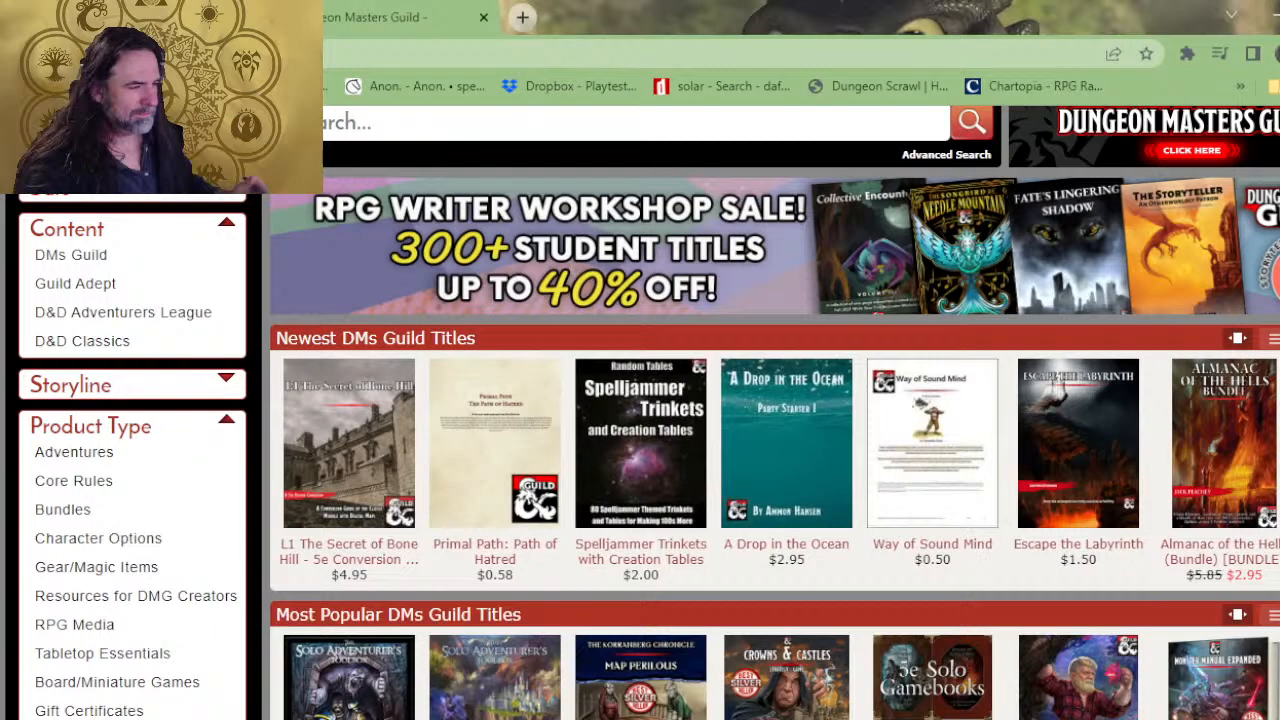
Step: Capture the Spelljammer Trinkets and A Drop in the Ocean thumbnails with Snipping Tool and bring the snip up over Photoshop
key(super)
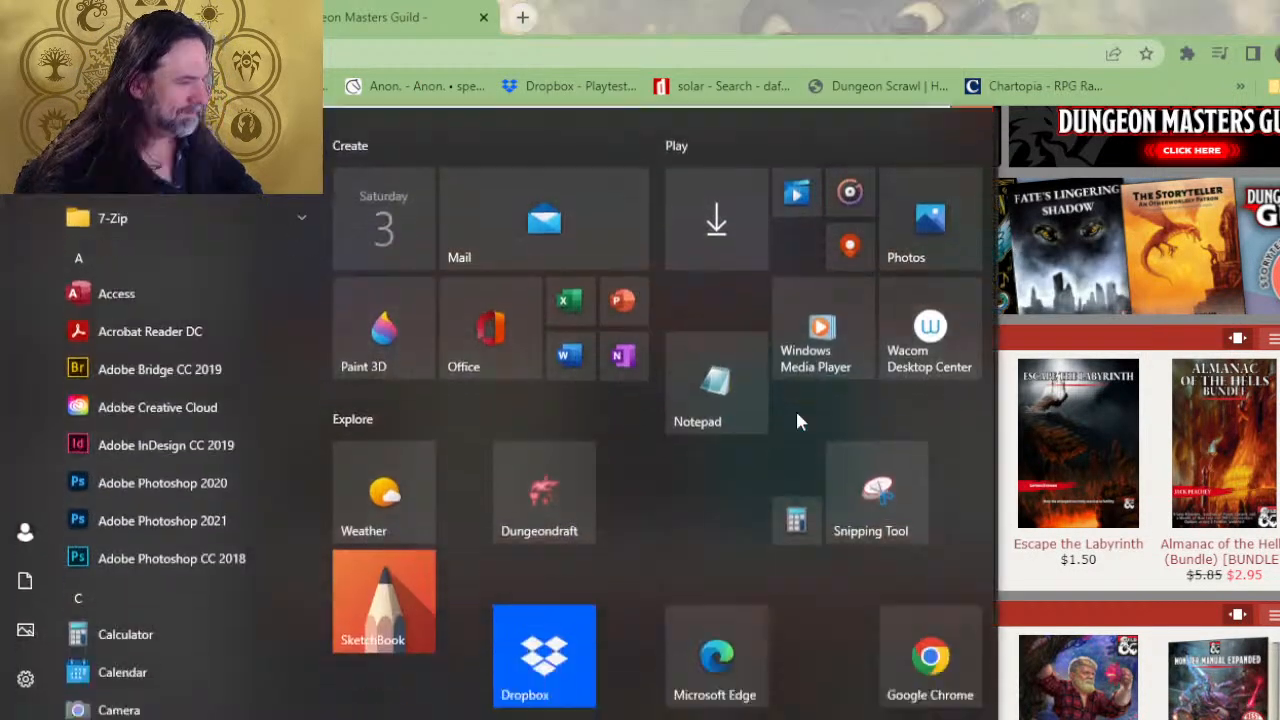
click(877, 475)
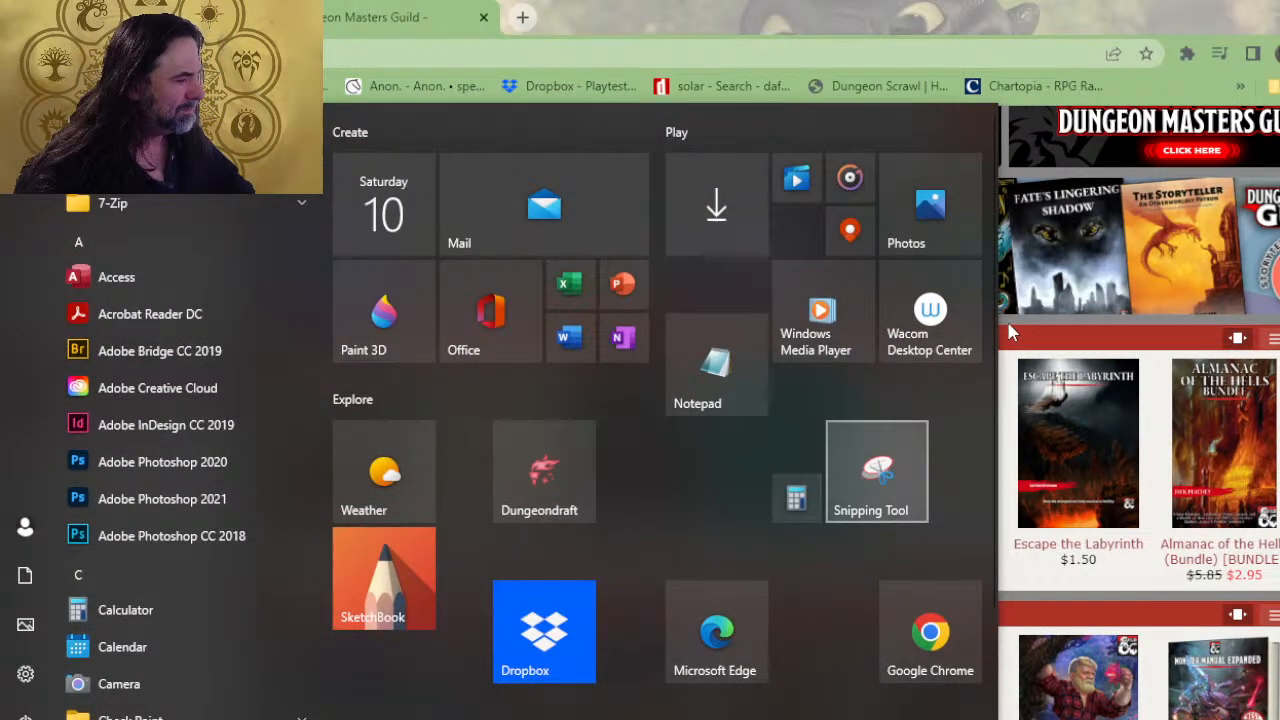
click(877, 64)
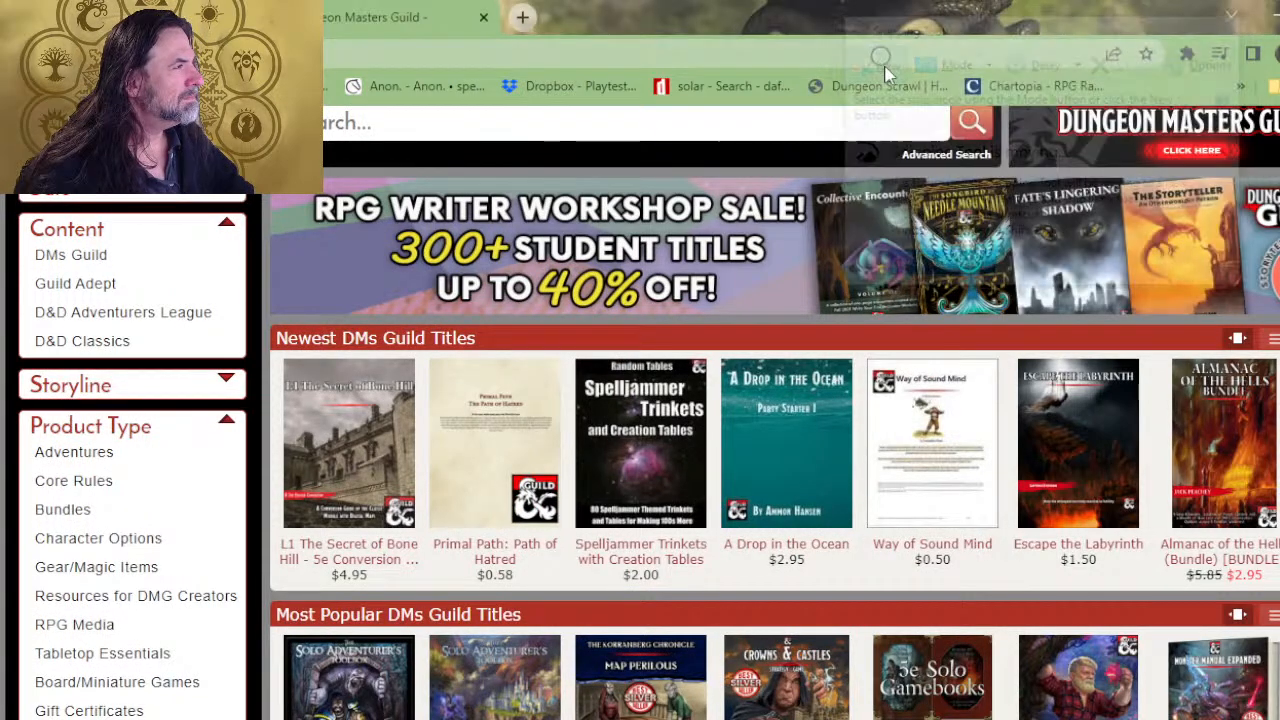
drag(906, 325, 585, 597)
key(alt+Tab)
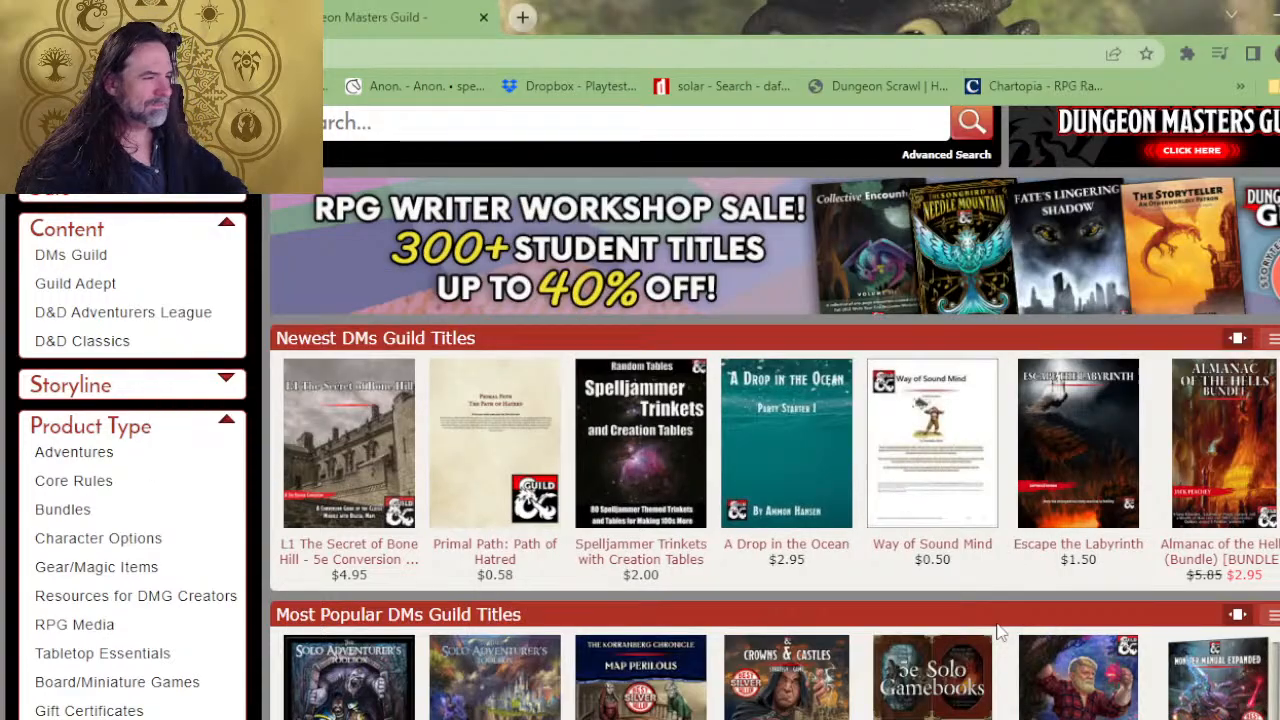
key(alt+Tab)
key(alt+Tab)
key(alt+Tab)
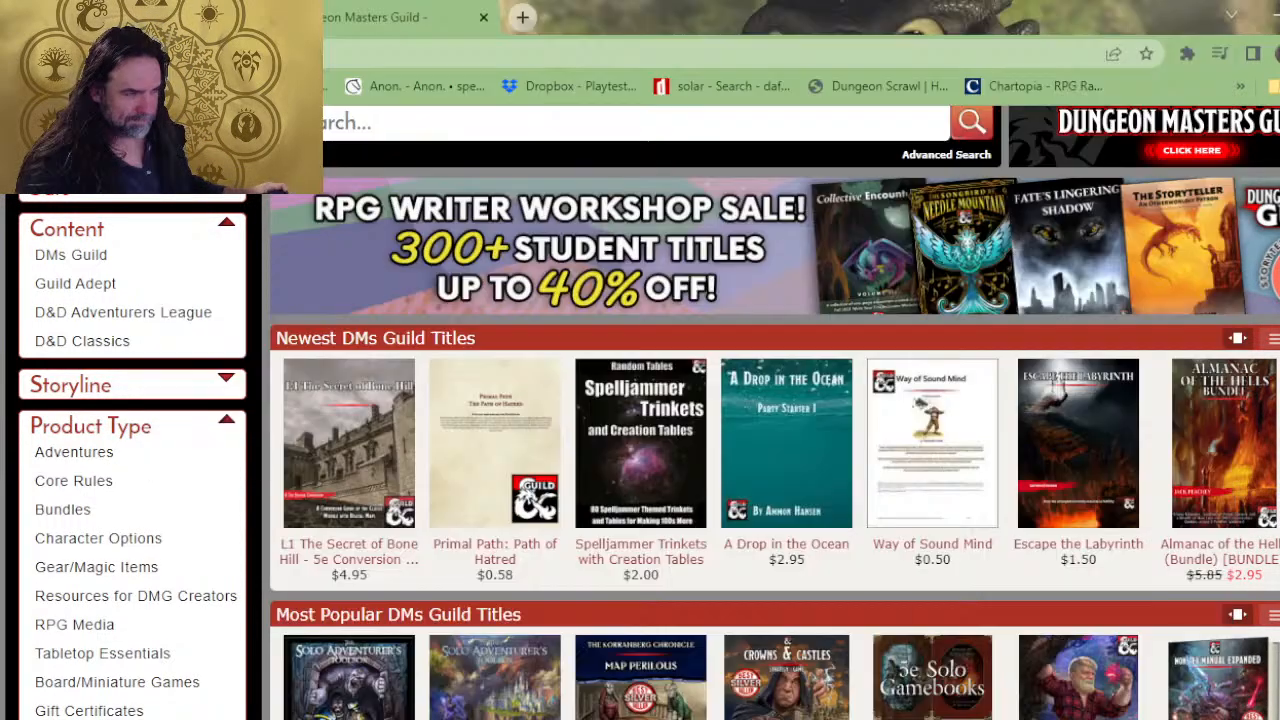
key(alt+Tab)
key(alt+Tab)
key(alt+Tab)
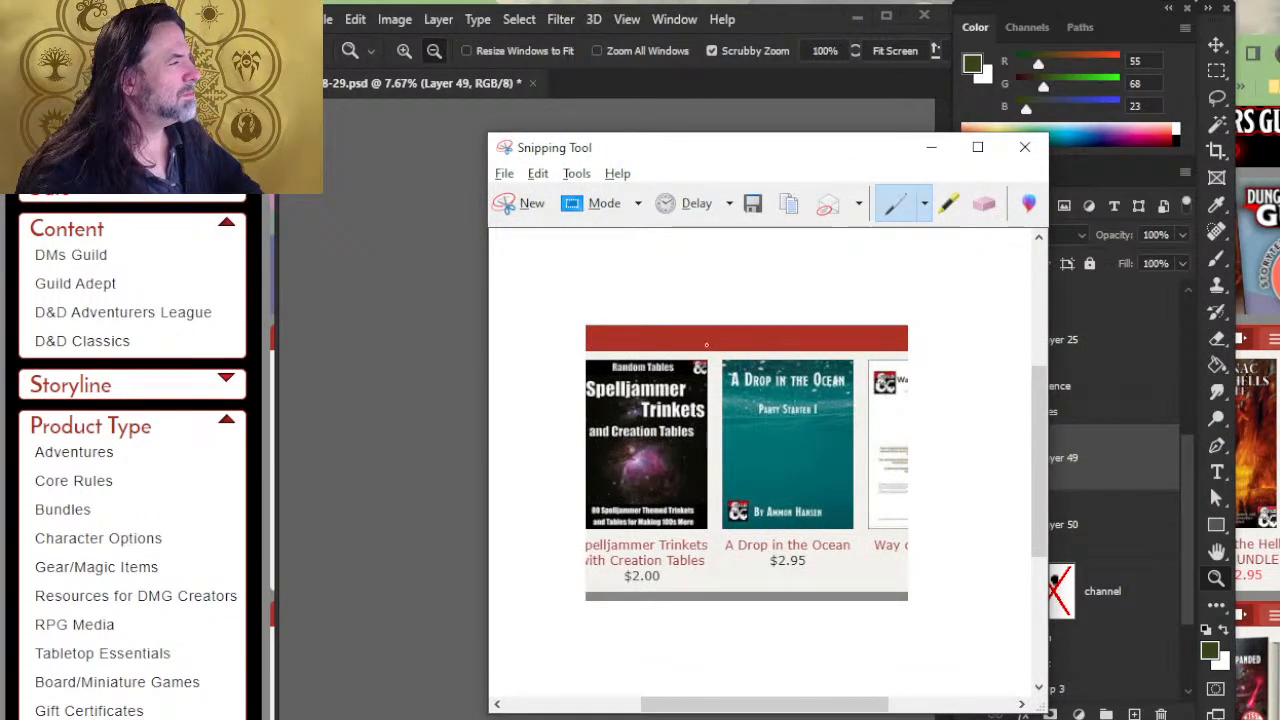
Step: Position the Snipping Tool window so the A Drop in the Ocean thumbnail lines up over the cover artwork in Photoshop
drag(837, 151, 665, 126)
key(alt+Tab)
key(alt+Tab)
key(alt+Tab)
key(alt+Tab)
key(alt+Tab)
key(alt+Tab)
key(alt+Tab)
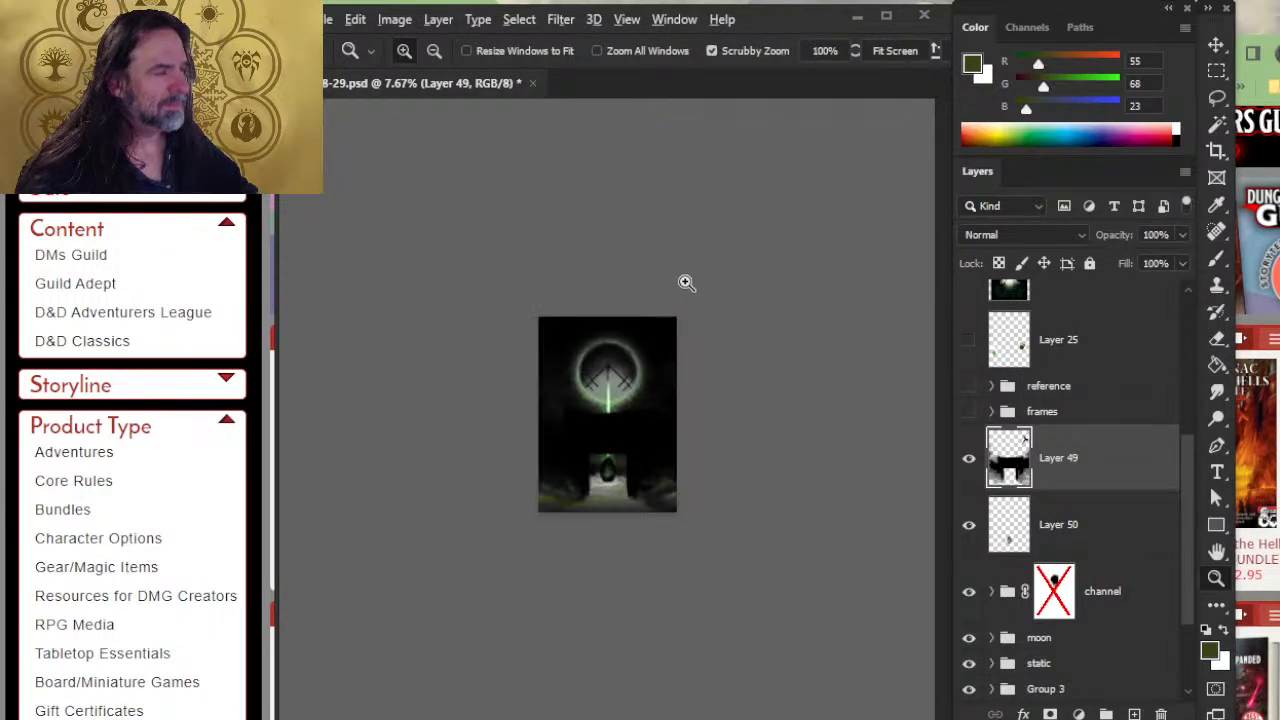
key(alt+Tab)
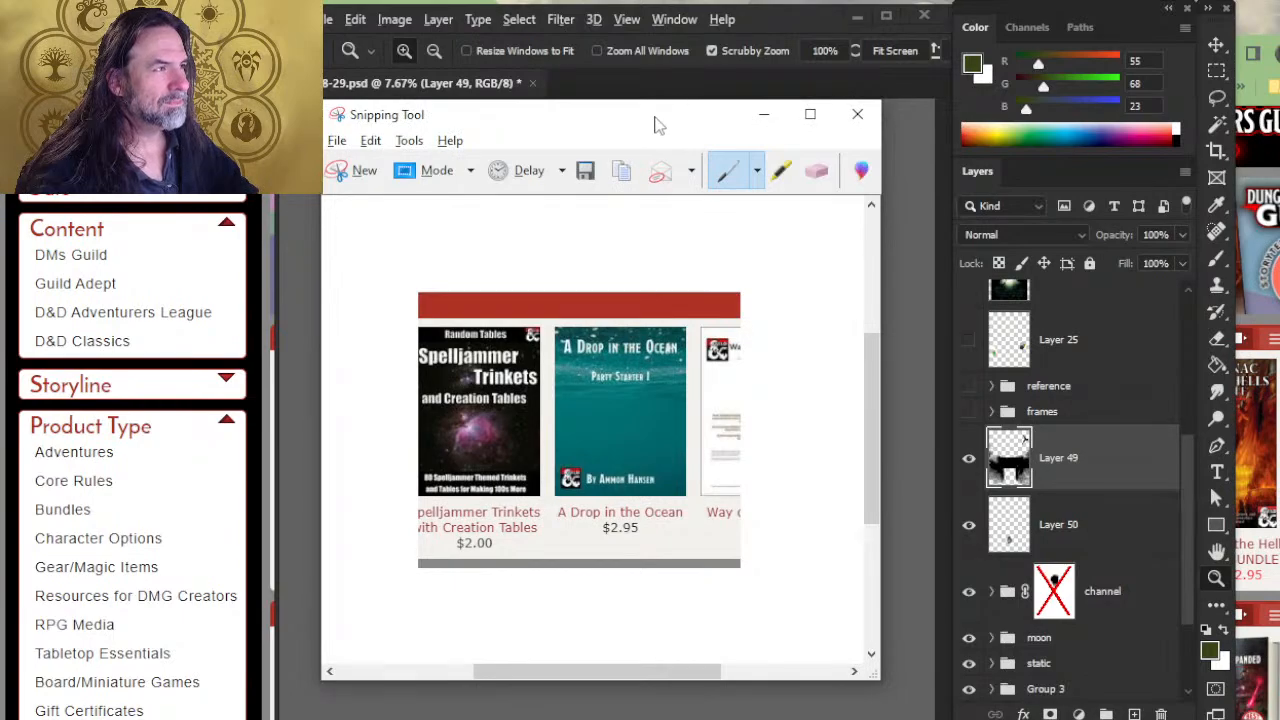
drag(660, 124, 646, 109)
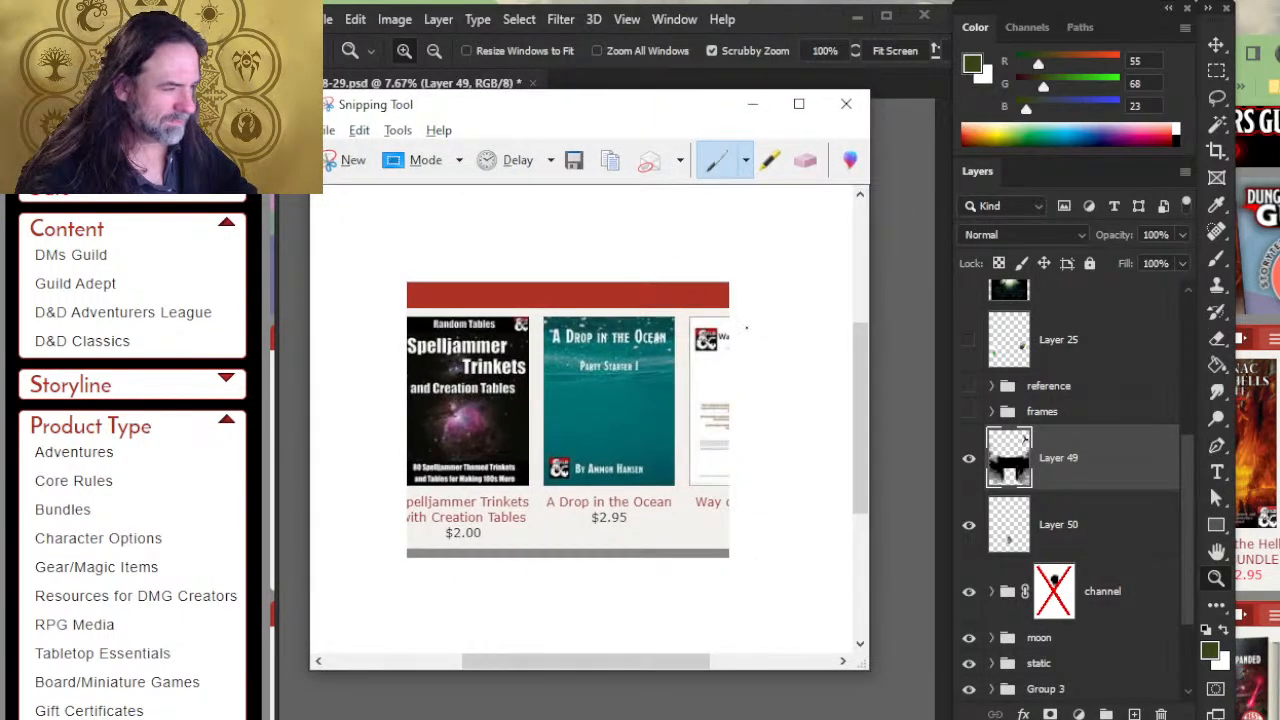
Step: Flip repeatedly between the snip and the Photoshop cover to compare the artwork's size and readability with the A Drop in the Ocean thumbnail
key(alt+Tab)
key(alt+Tab)
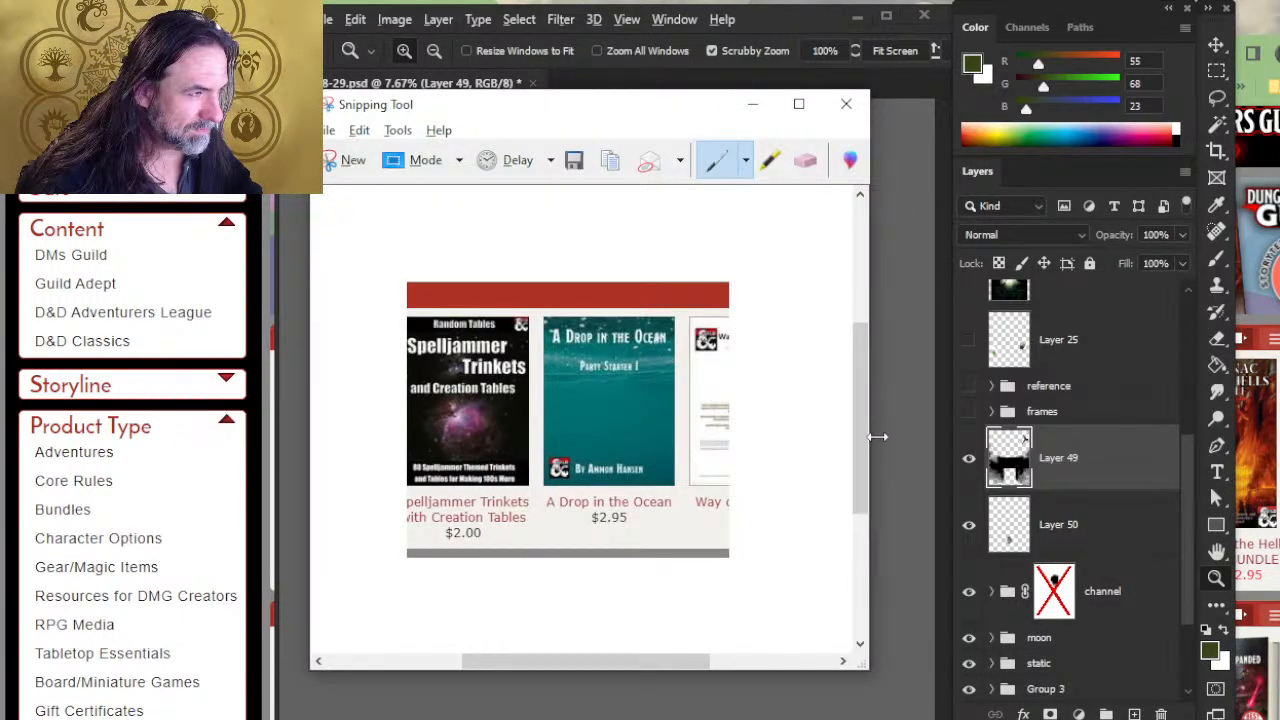
key(alt+Tab)
key(alt+Tab)
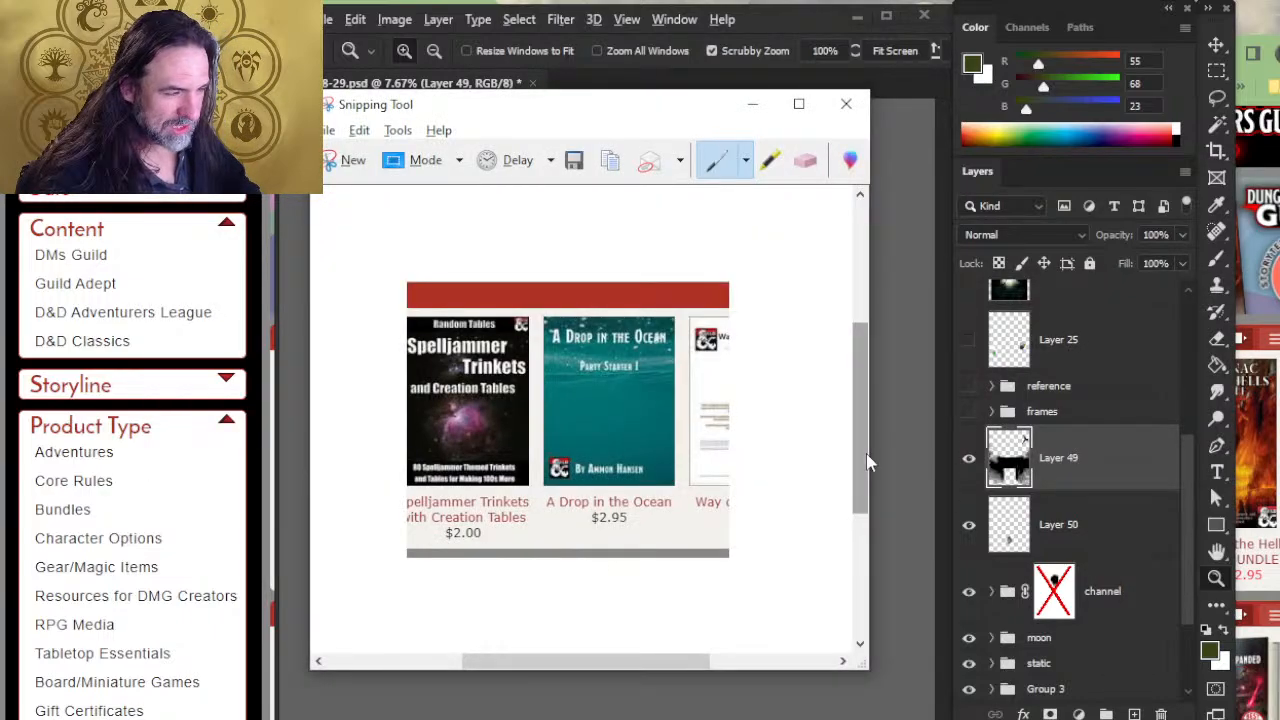
key(alt+Tab)
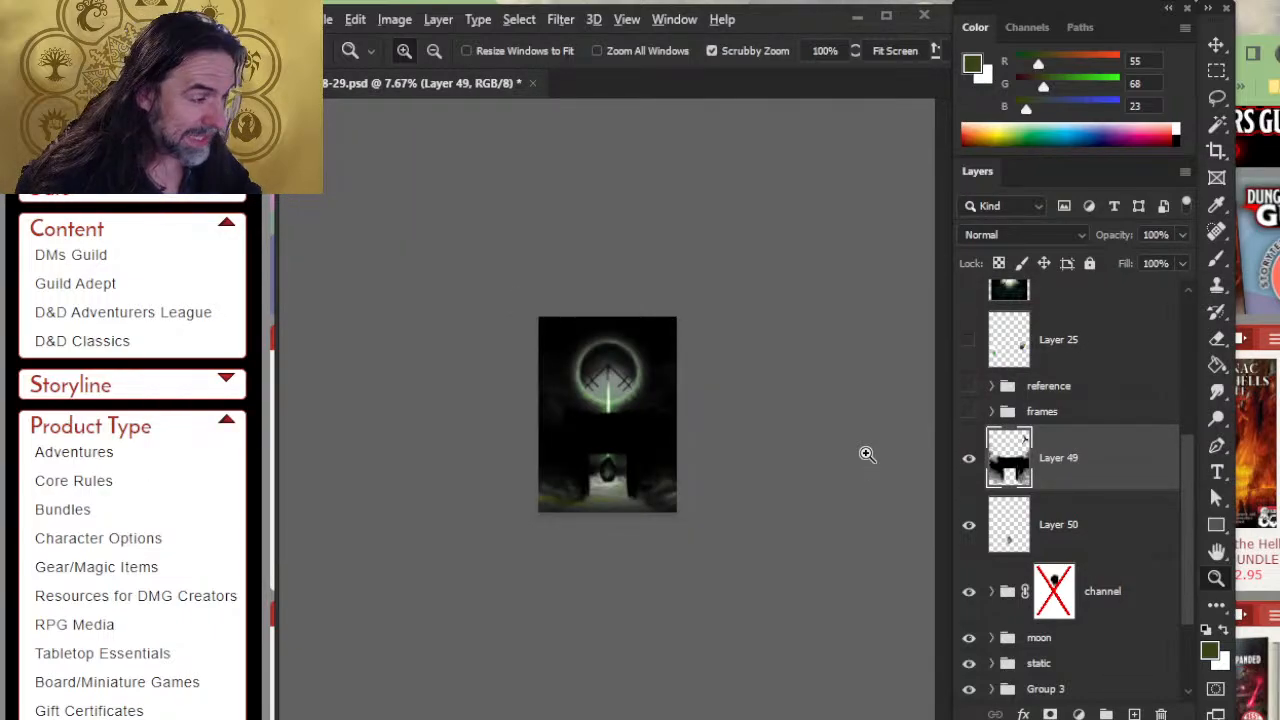
key(alt+Tab)
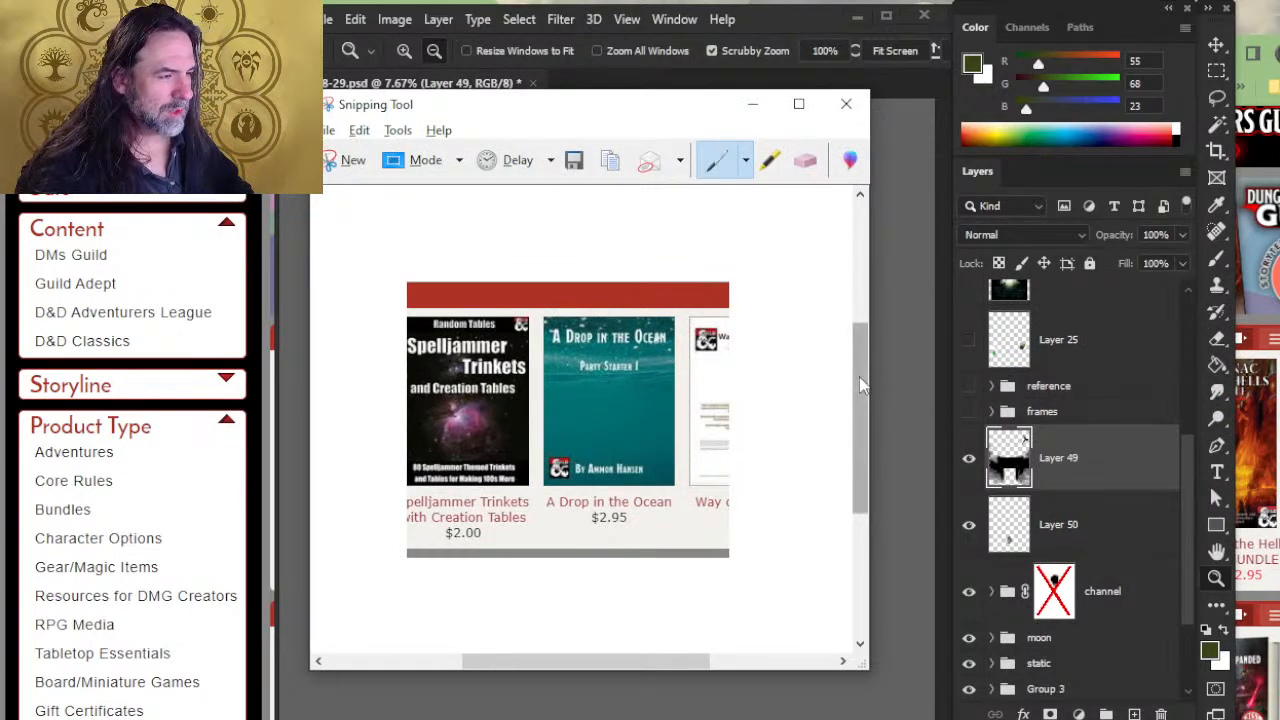
key(alt+Tab)
key(alt+Tab)
key(alt+Tab)
key(alt+Tab)
key(alt+Tab)
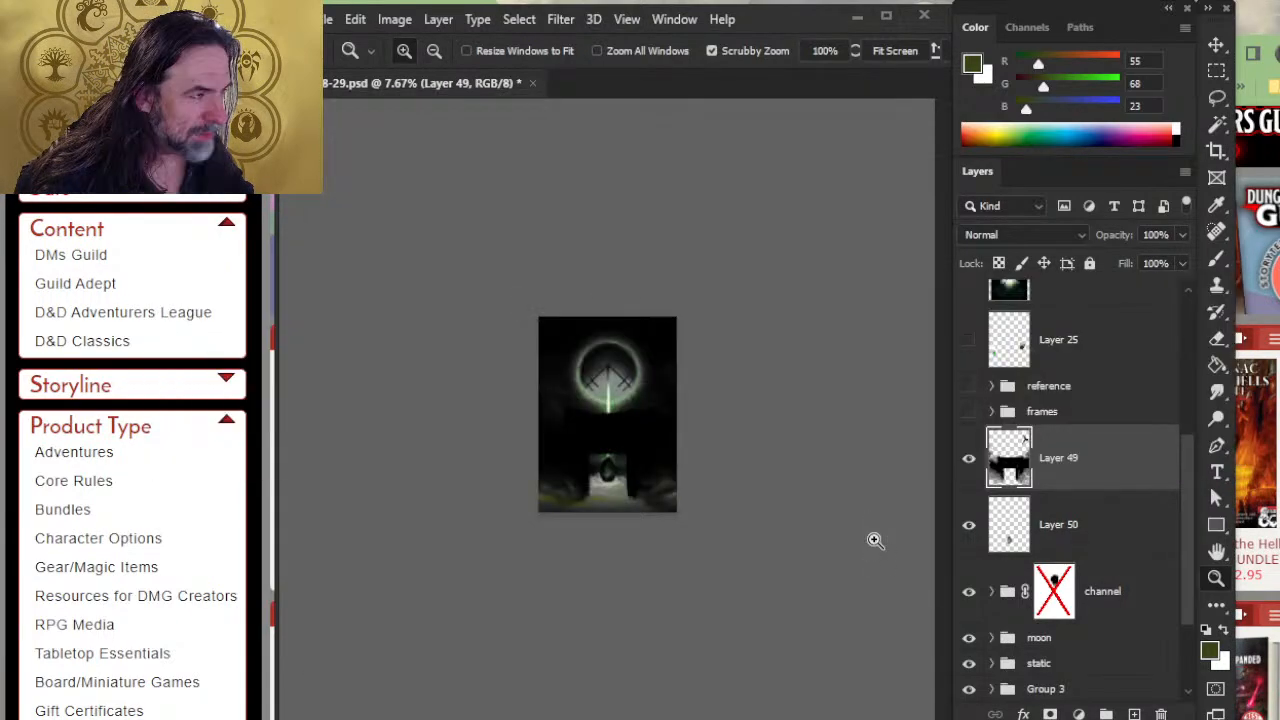
key(alt+Tab)
key(alt+Tab)
key(alt+Tab)
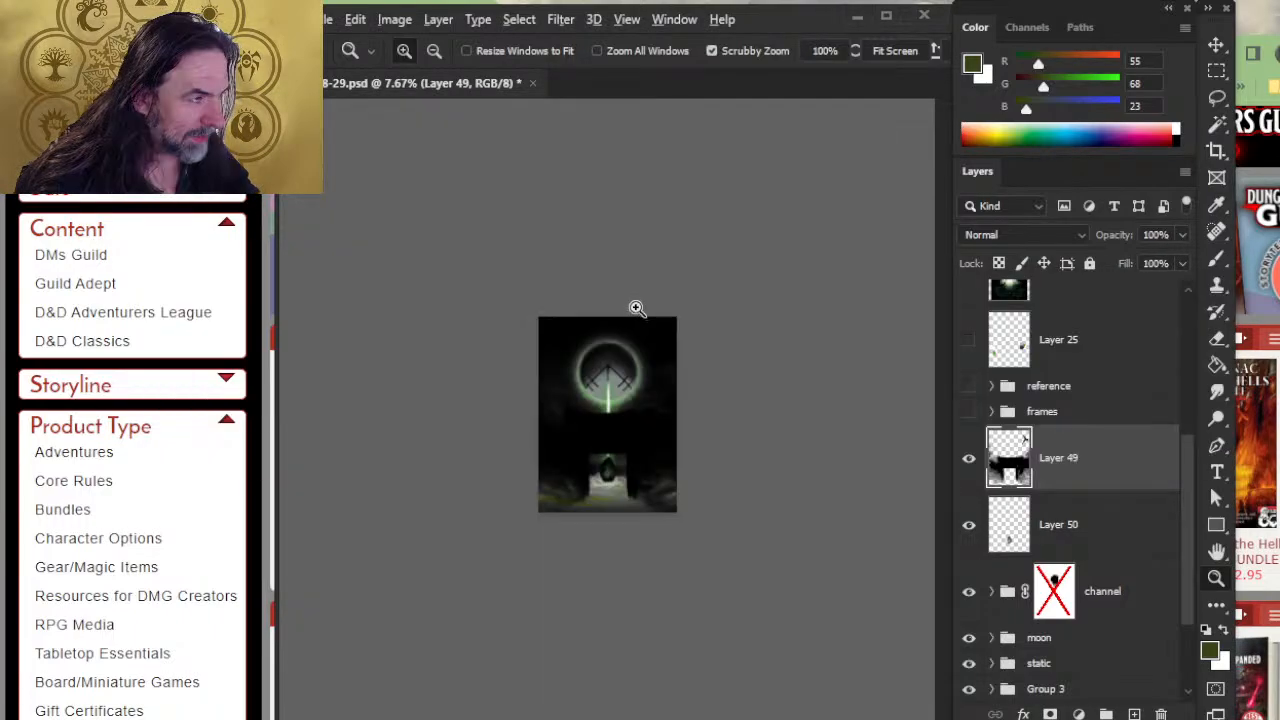
key(alt+Tab)
key(alt+Tab)
key(alt+Tab)
key(alt+Tab)
key(alt+Tab)
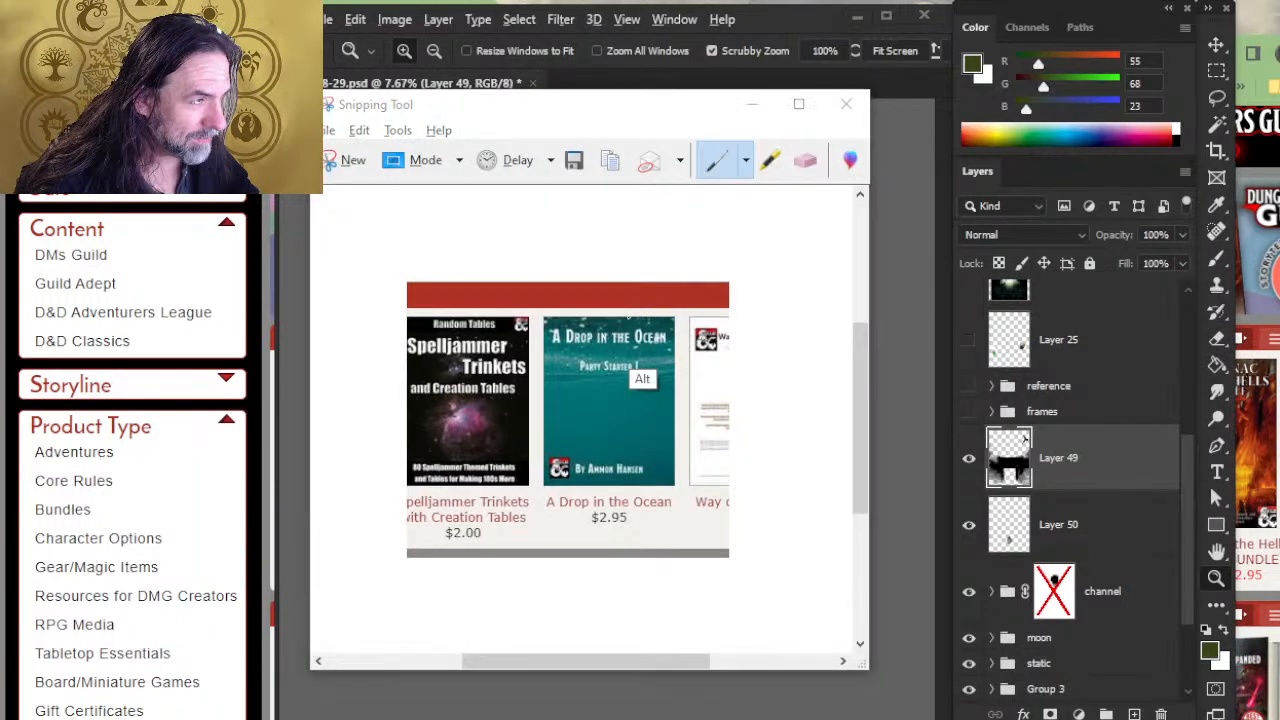
key(alt+Tab)
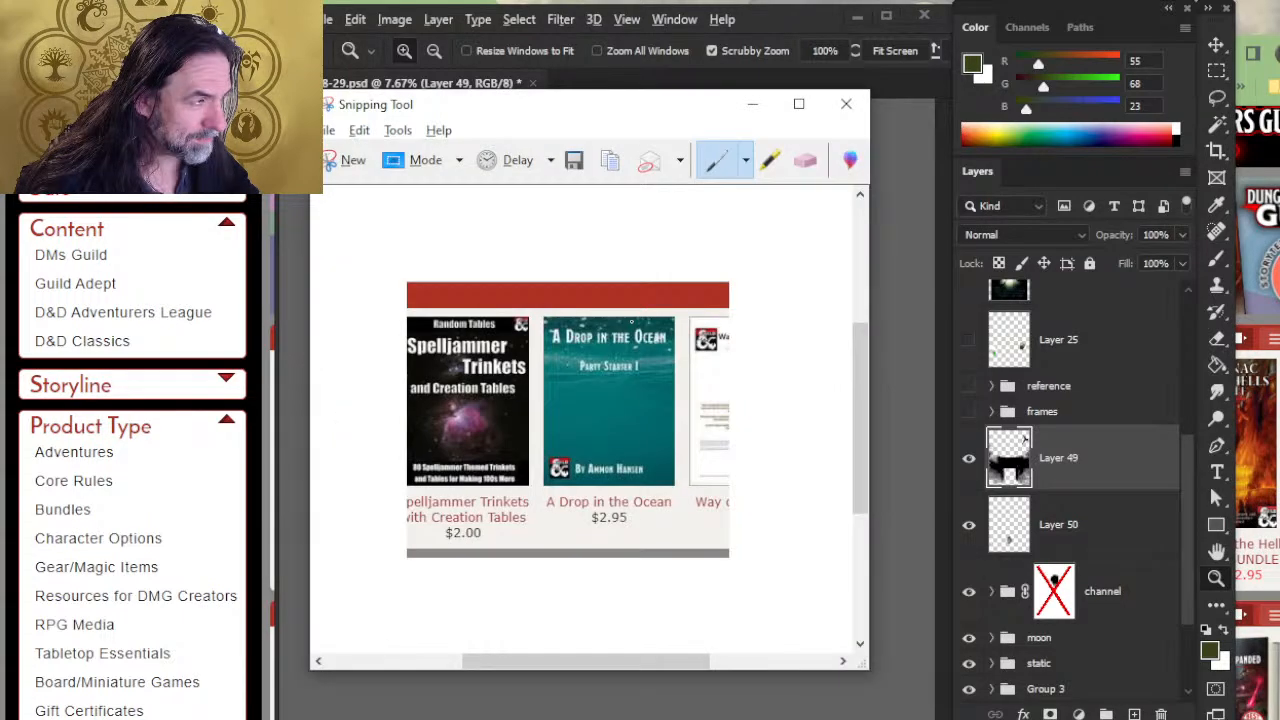
key(alt+Tab)
key(alt+Tab)
key(alt+Tab)
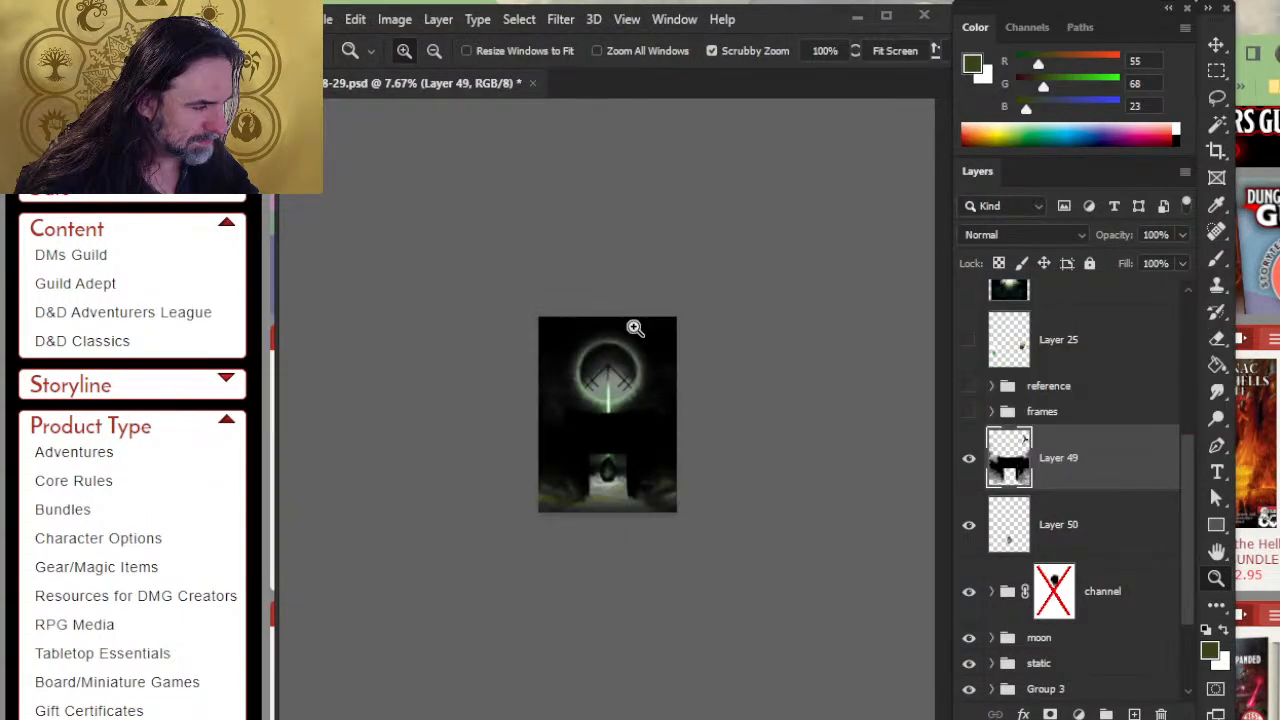
key(alt+Tab)
key(alt+Tab)
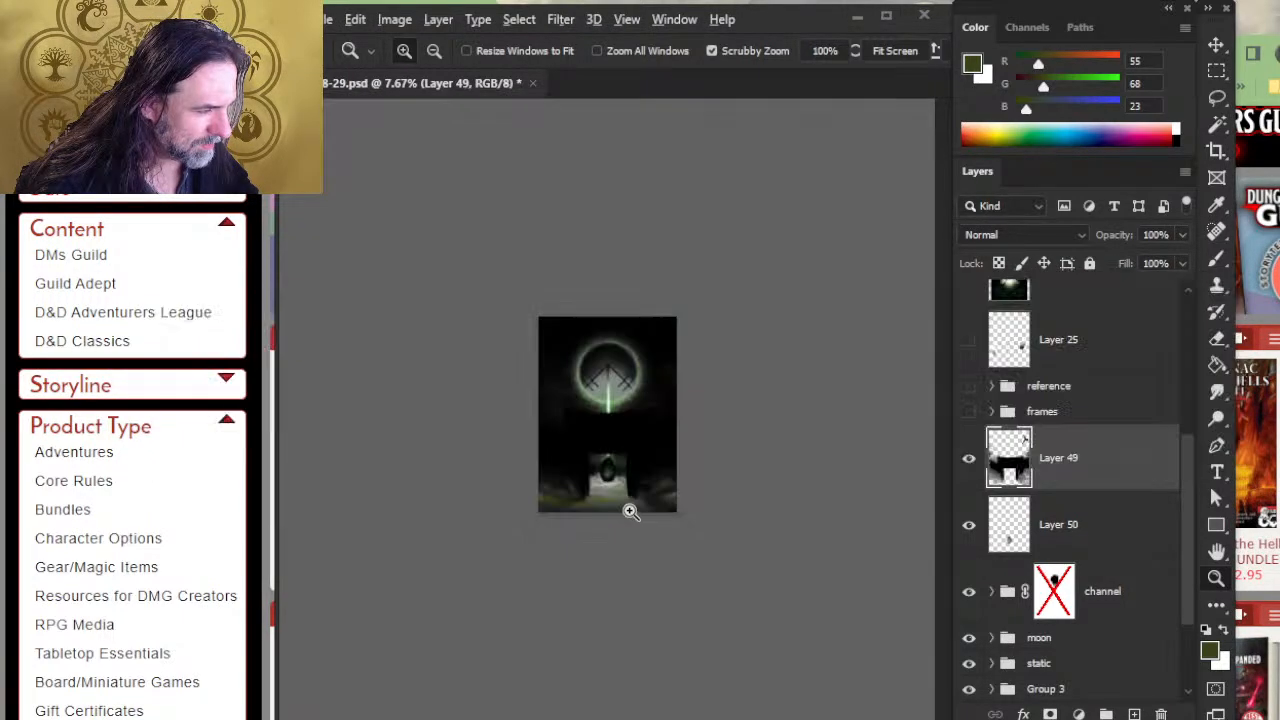
key(alt+Tab)
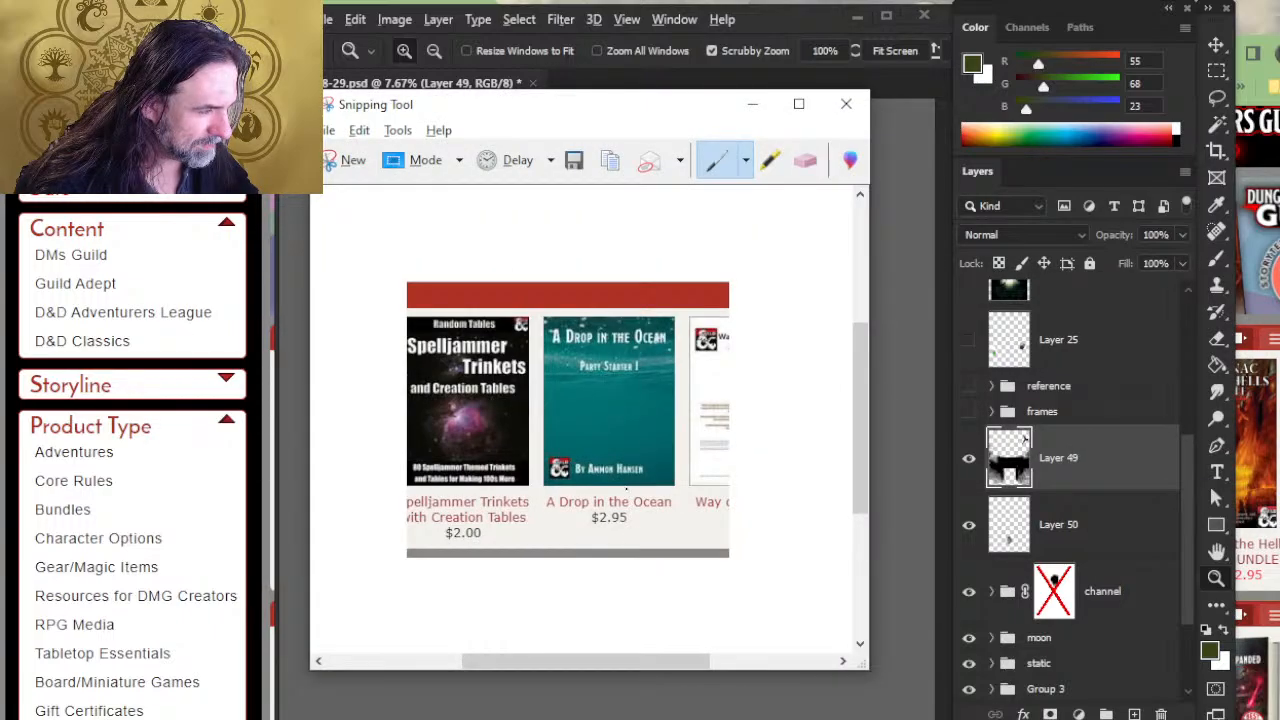
key(alt+Tab)
key(alt+Tab)
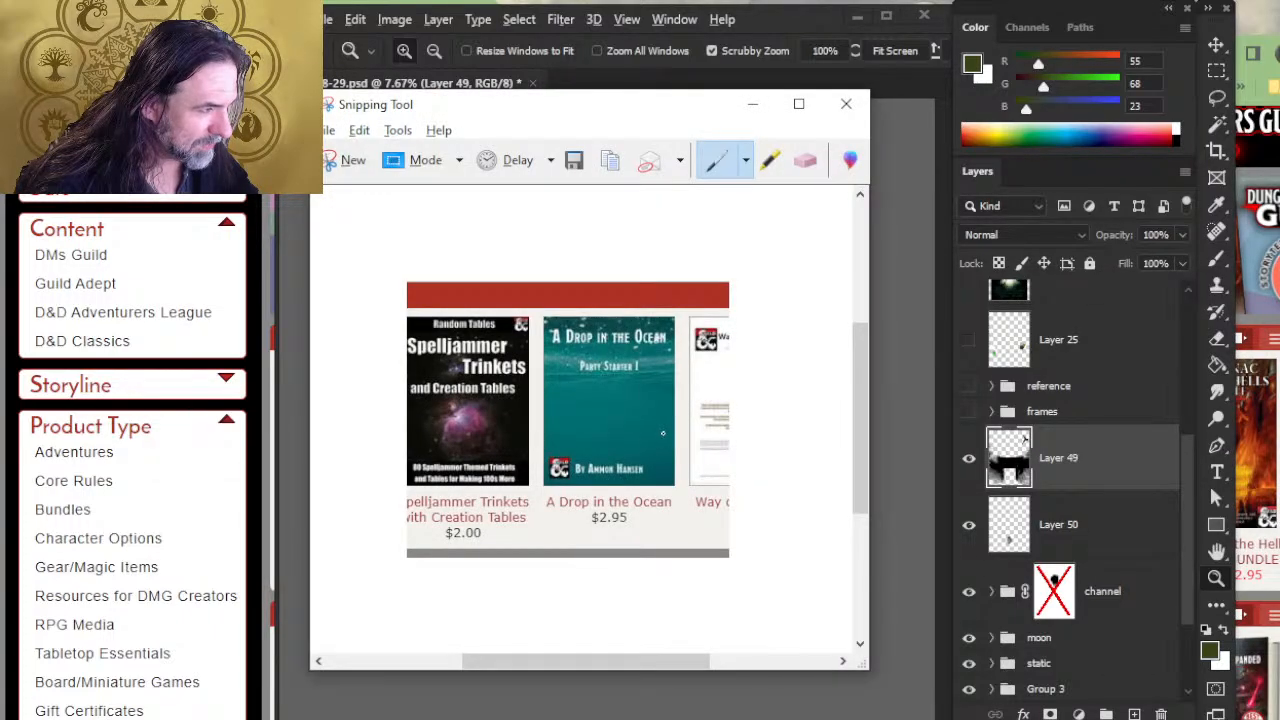
key(alt+Tab)
key(alt+Tab)
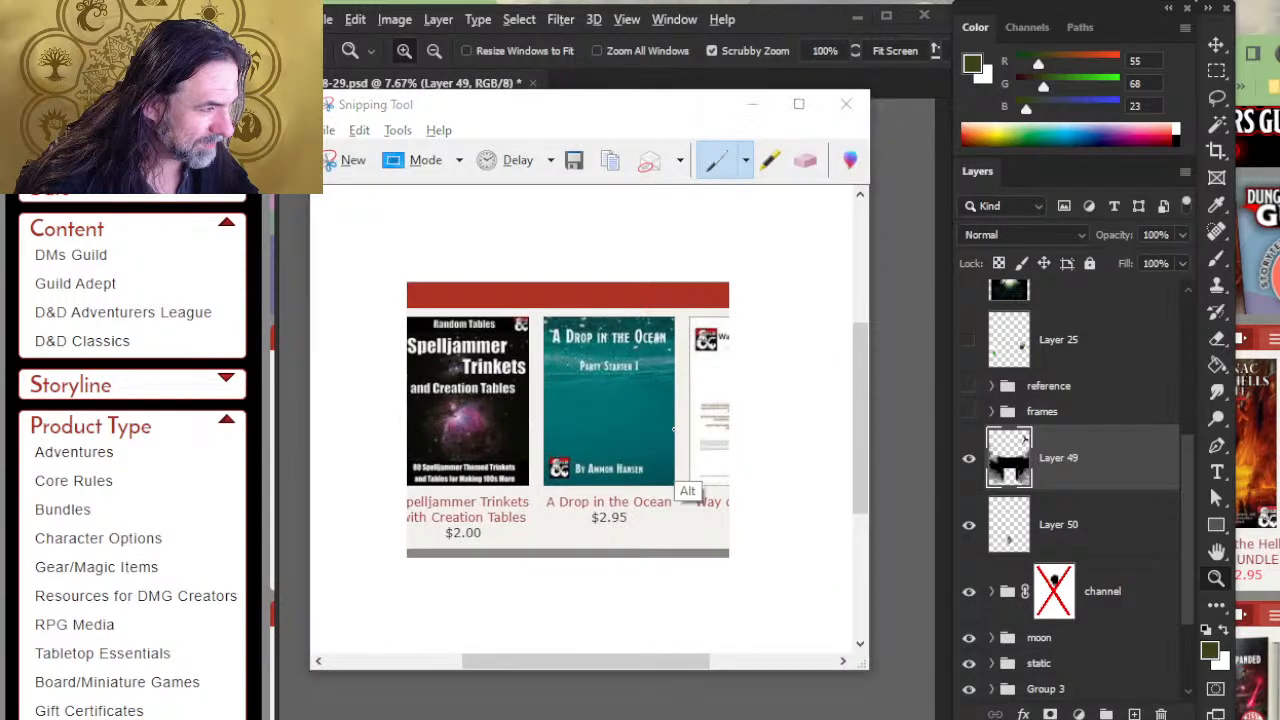
key(alt+Tab)
key(alt+Tab)
key(alt+Tab)
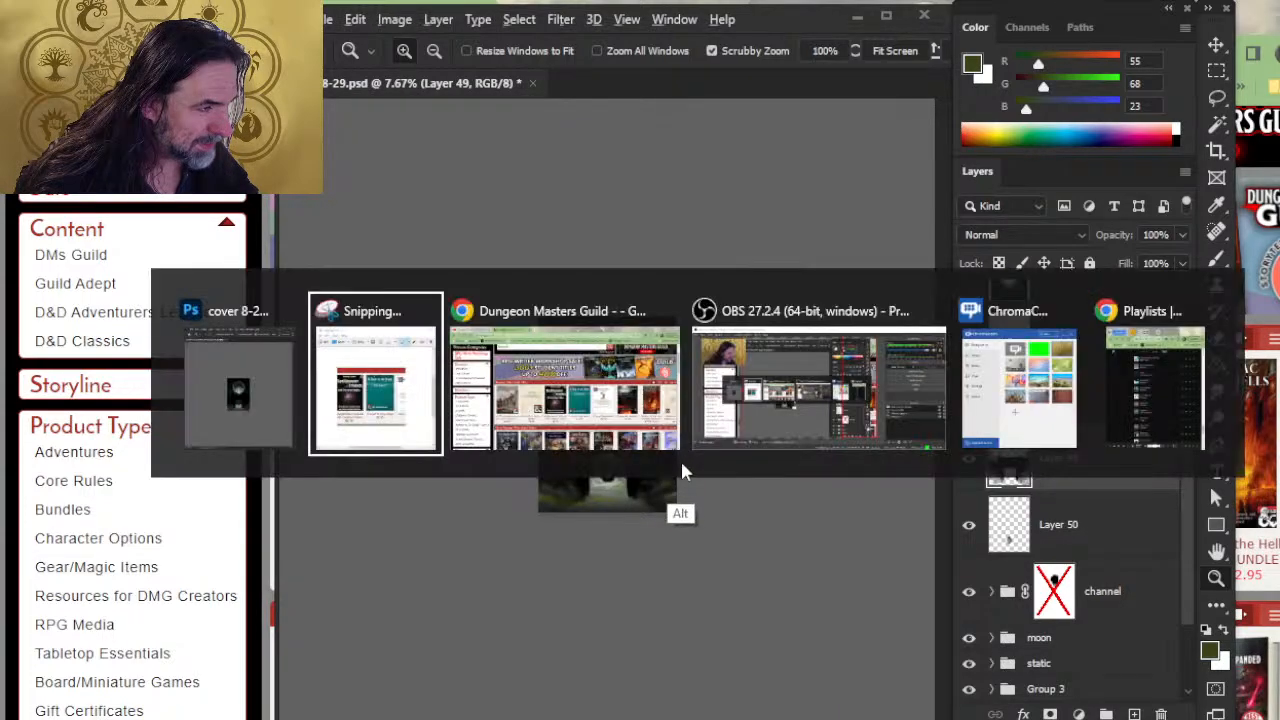
key(alt+Tab)
key(alt+Tab)
key(alt+Tab)
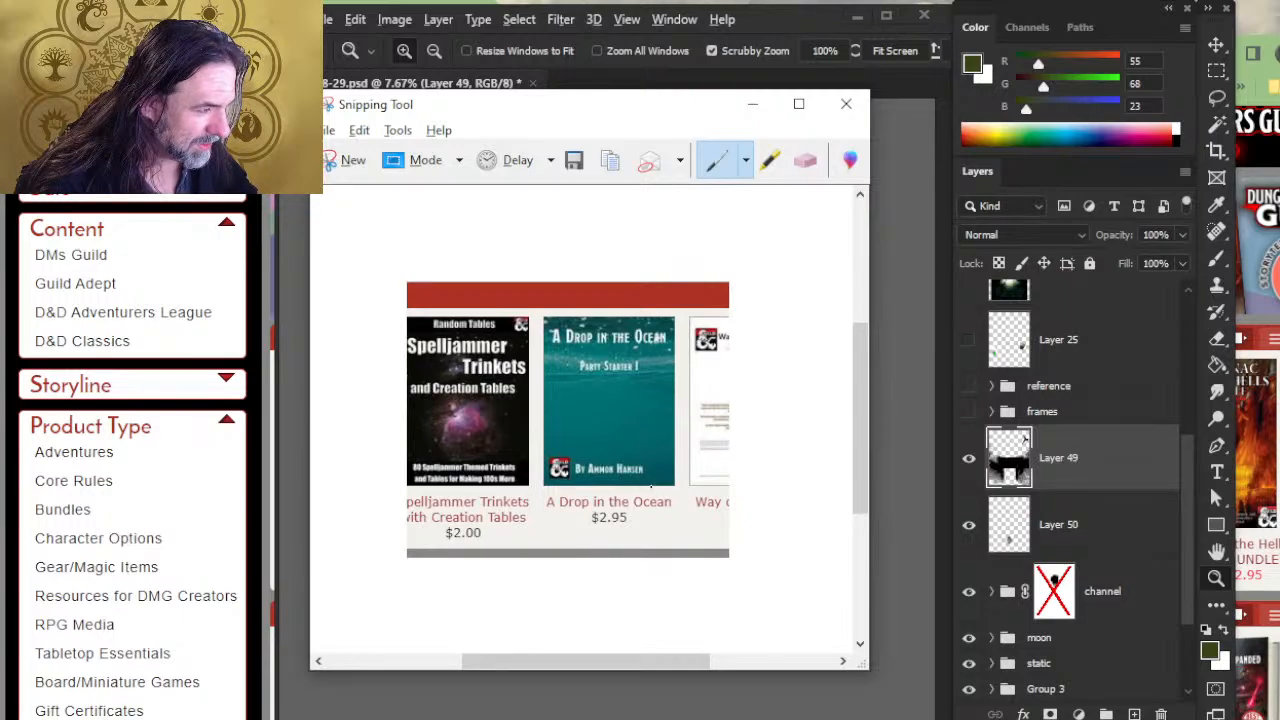
key(alt+Tab)
key(alt+Tab)
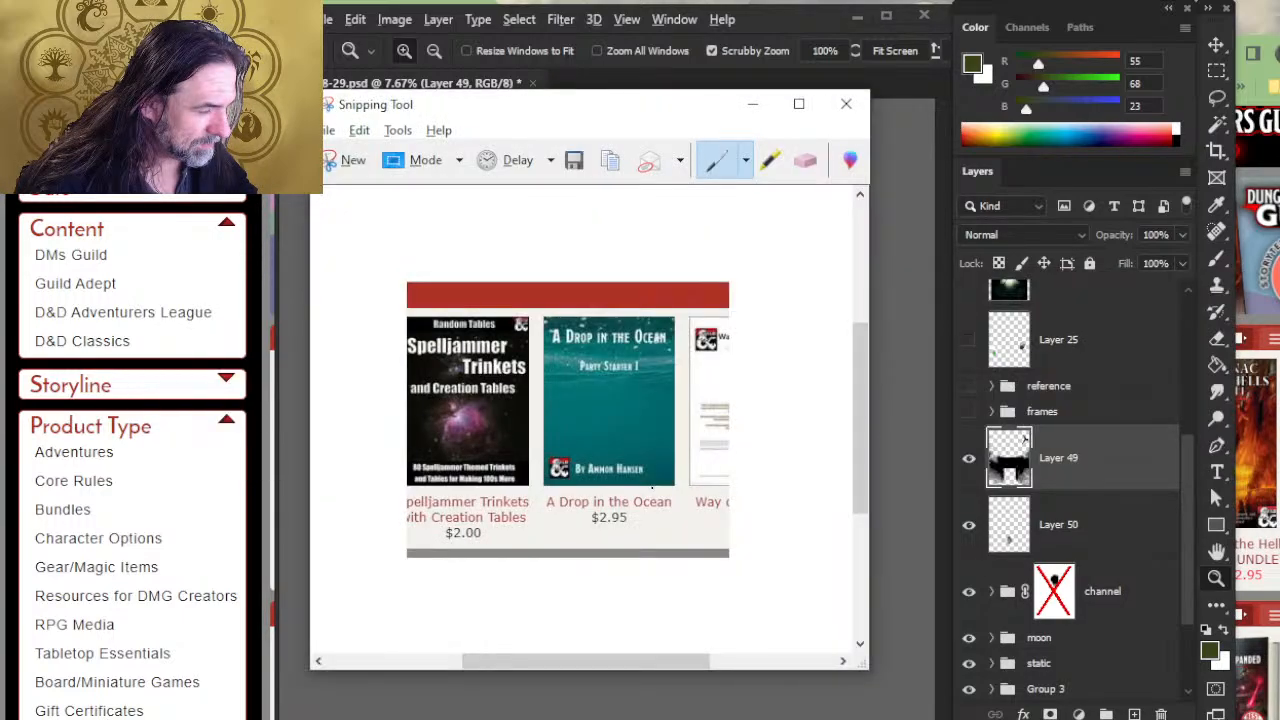
key(alt+Tab)
key(alt+Tab)
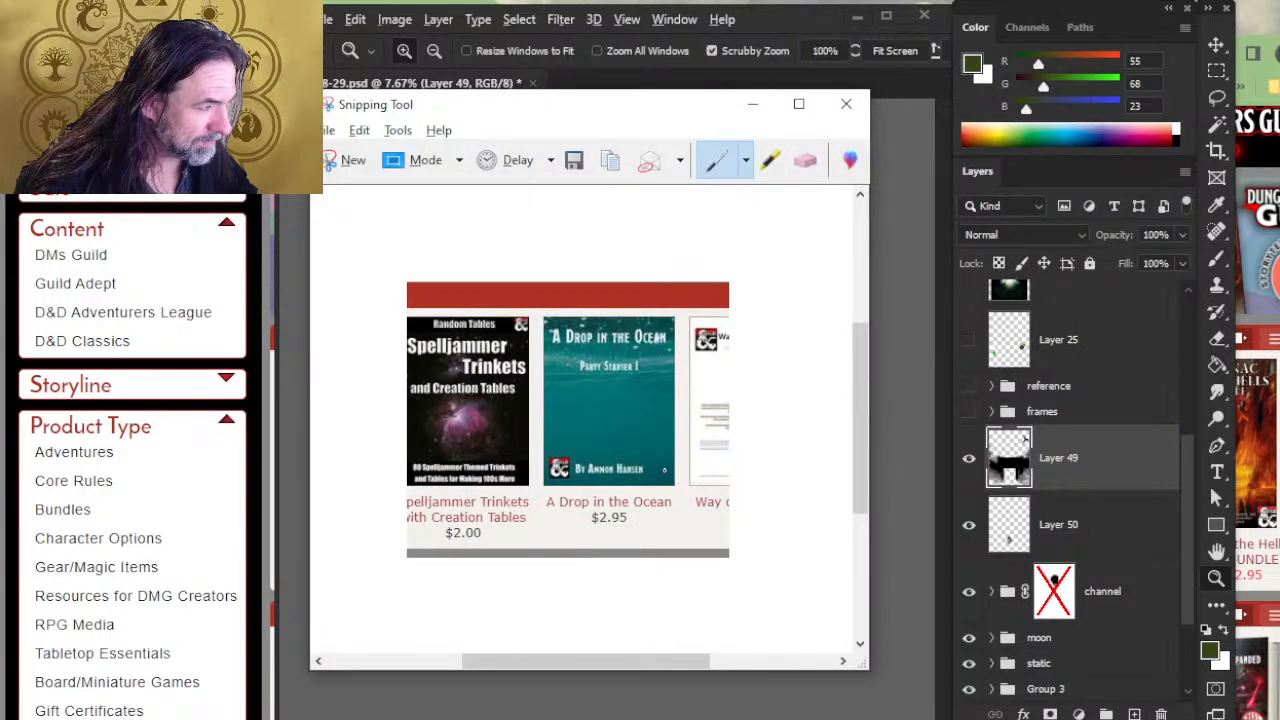
key(alt+Tab)
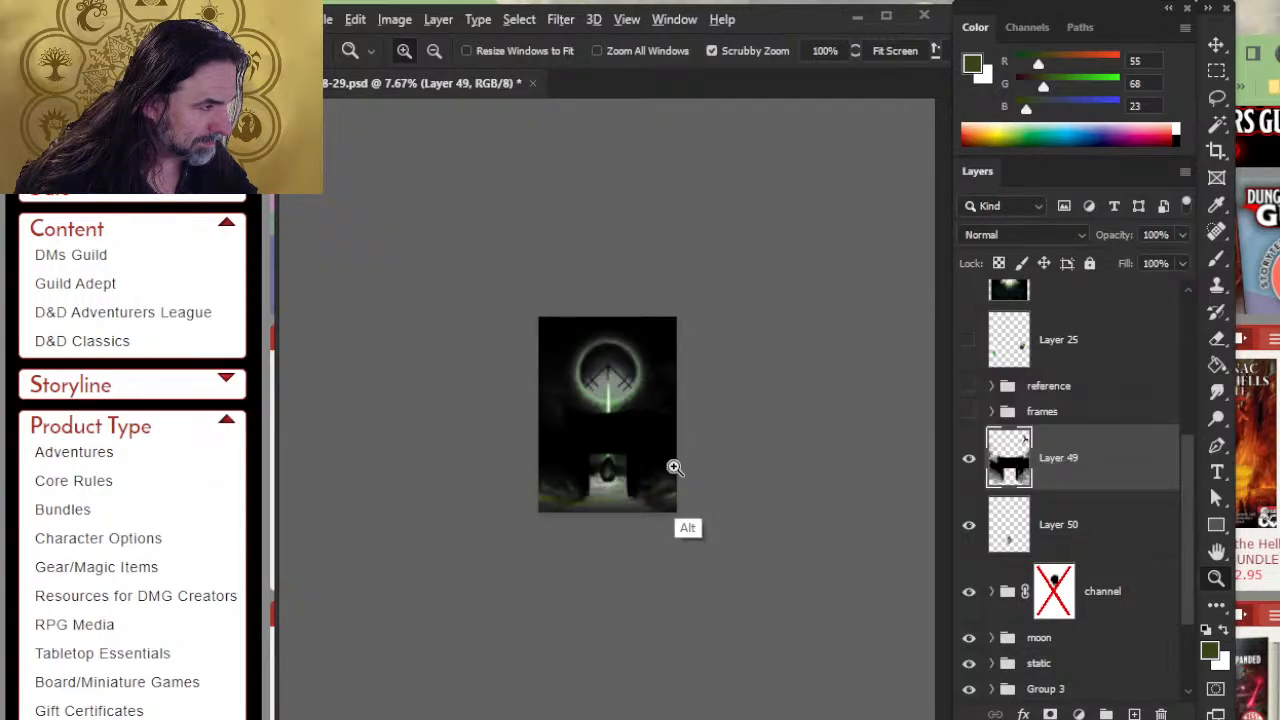
key(alt+Tab)
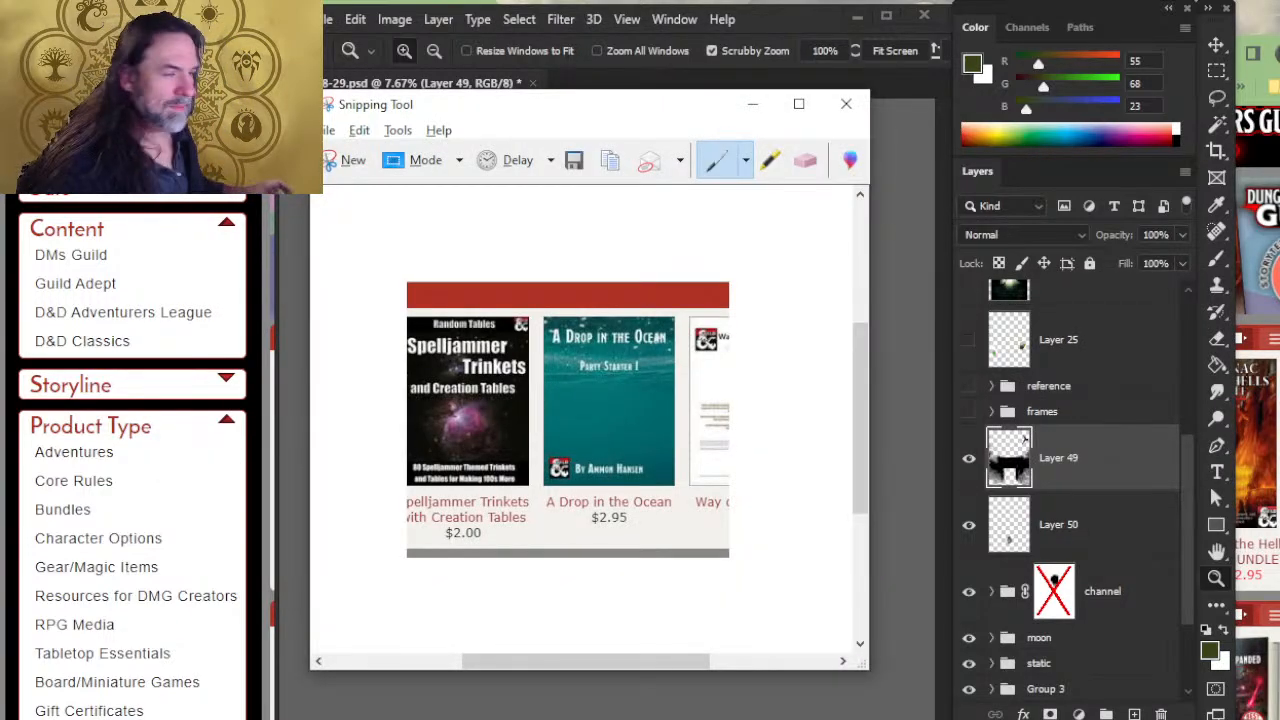
key(alt+Tab)
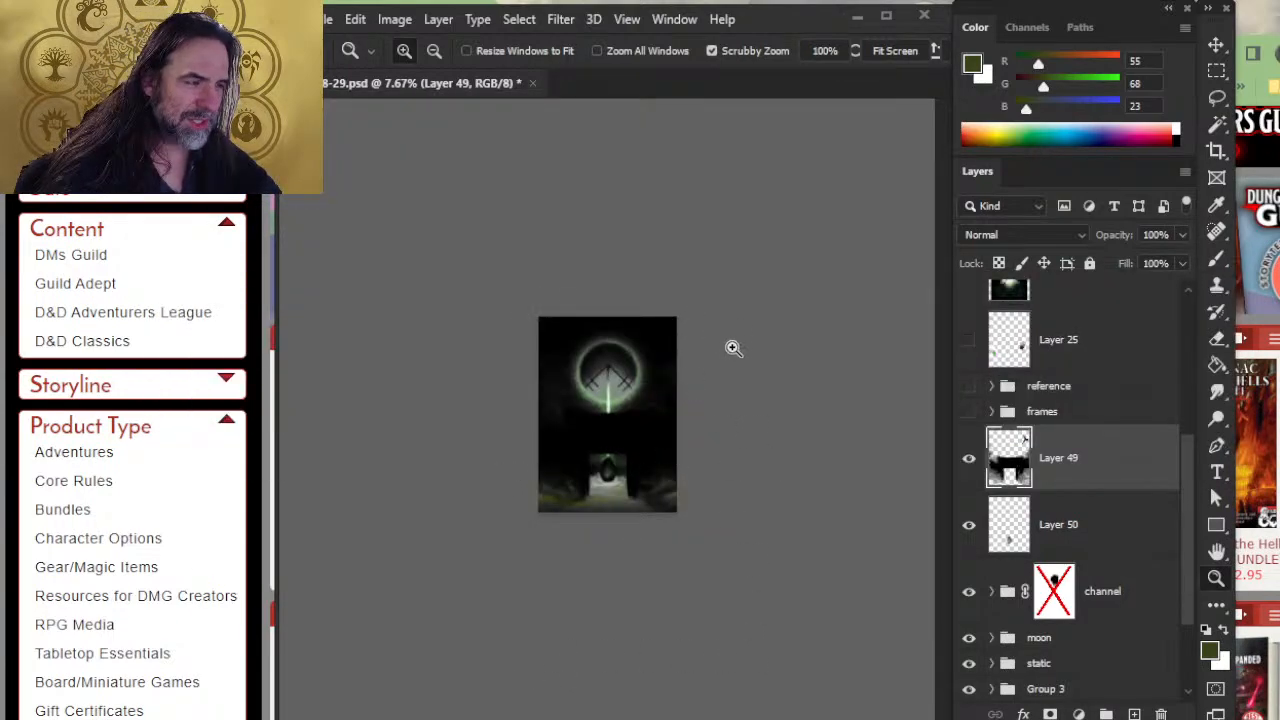
key(alt+Tab)
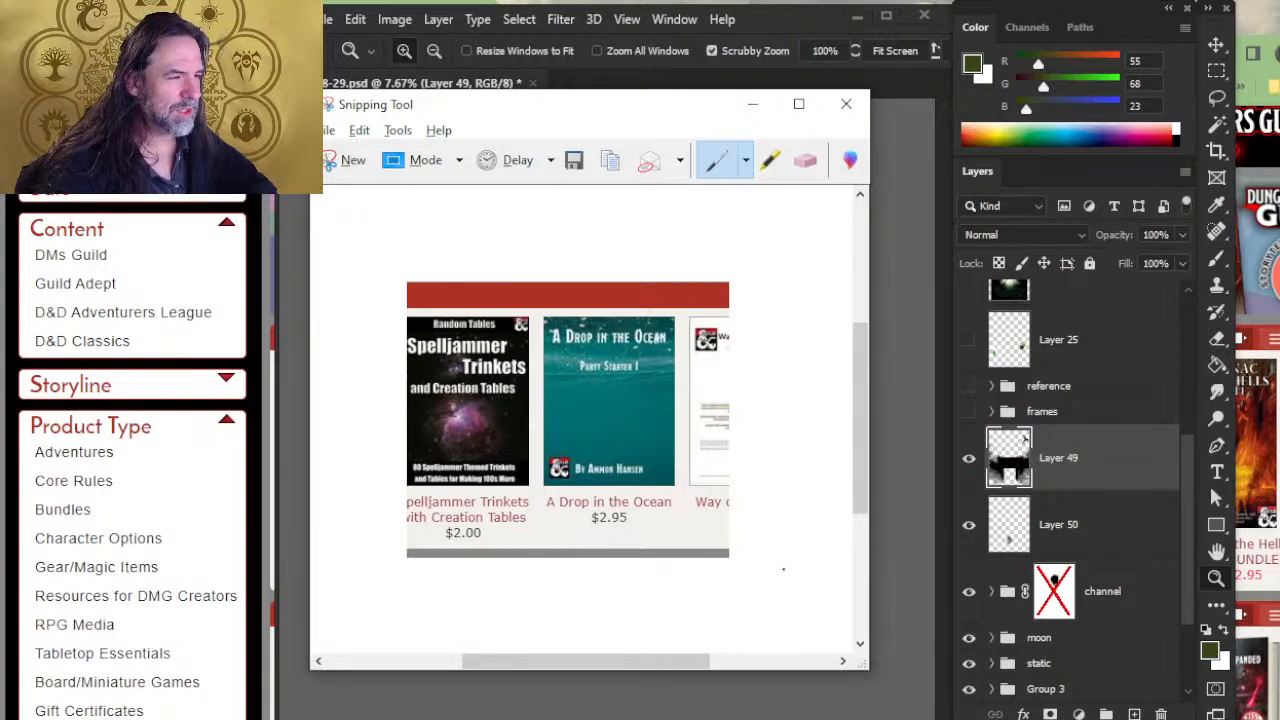
Step: Paste the storefront thumbnail snip onto a new layer above the dark gateway layer in Photoshop
key(alt+Tab)
key(ctrl+shift+alt+n)
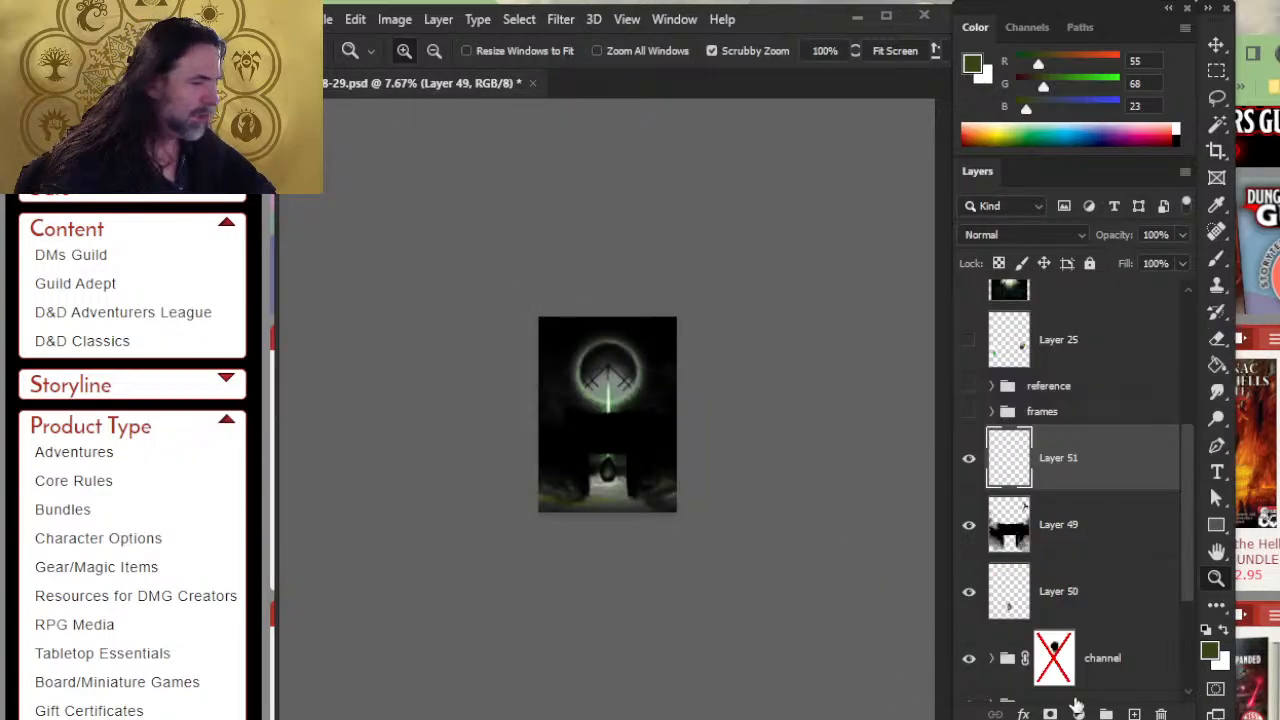
key(ctrl+v)
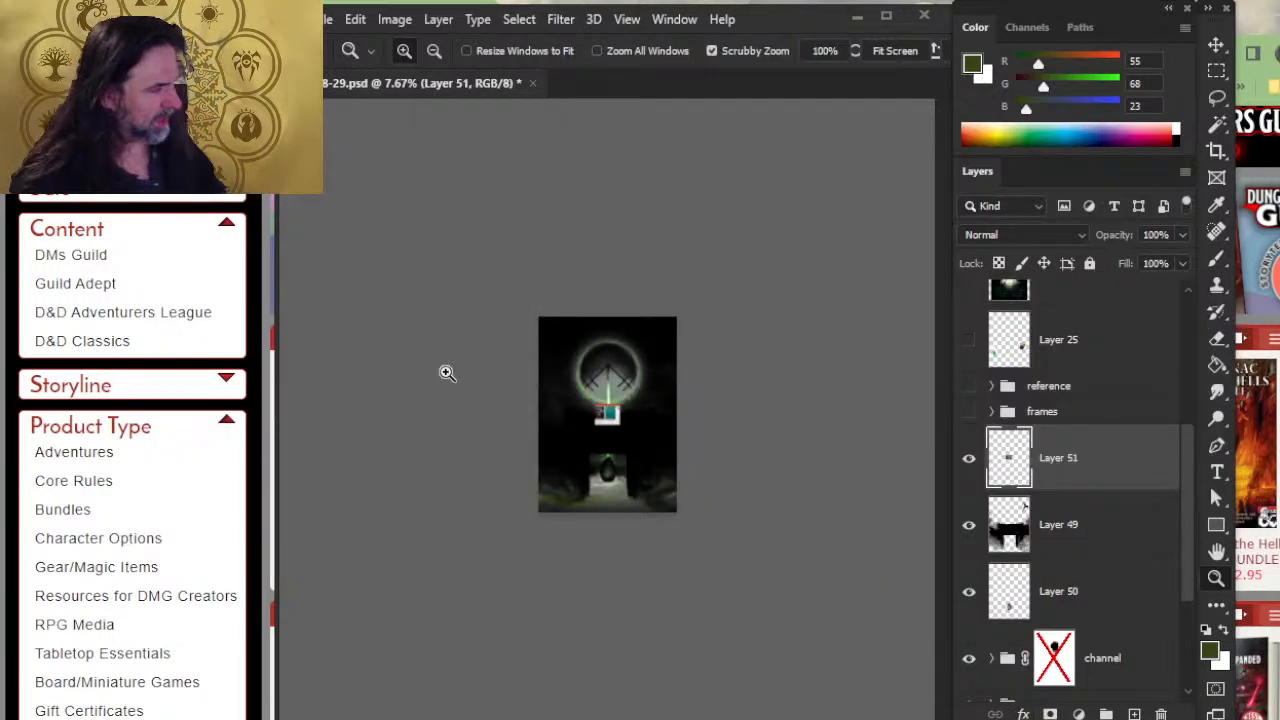
Step: Alternate between the snip, the Dungeon Masters Guild titles and Photoshop, and hide the pasted snip layer to compare the bare cover
key(alt+Tab)
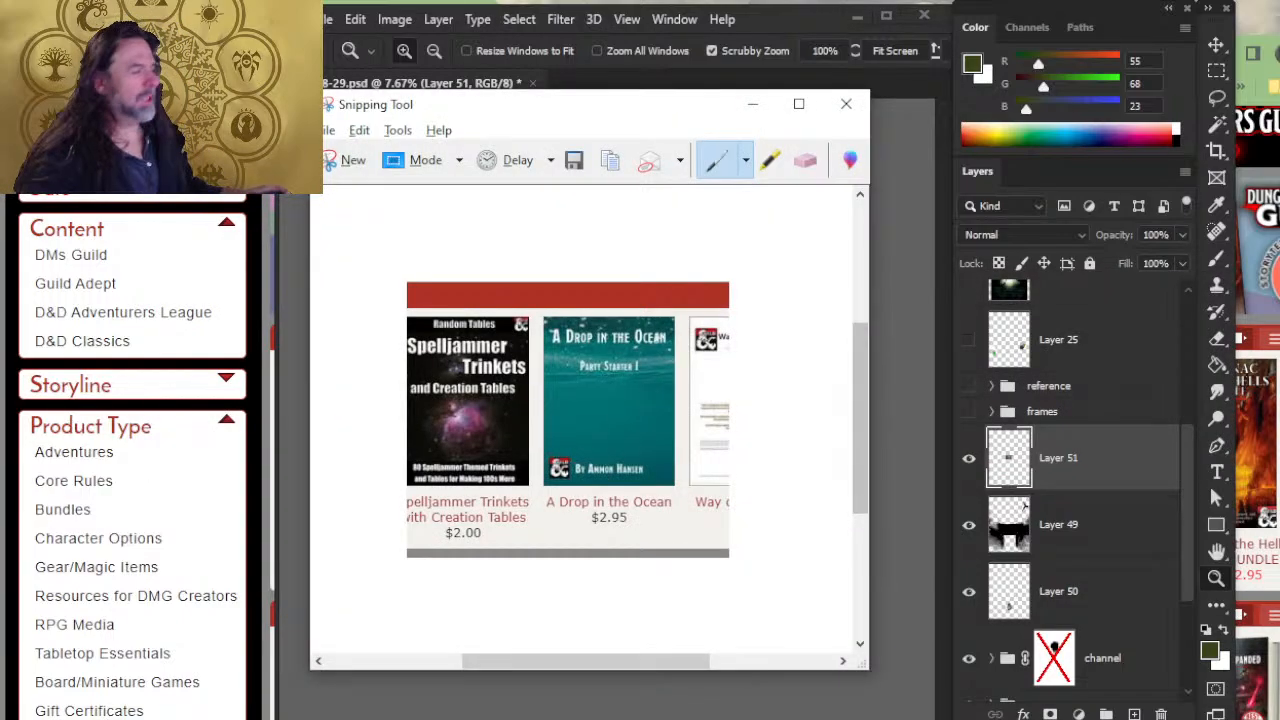
key(alt+Tab)
key(alt+Tab)
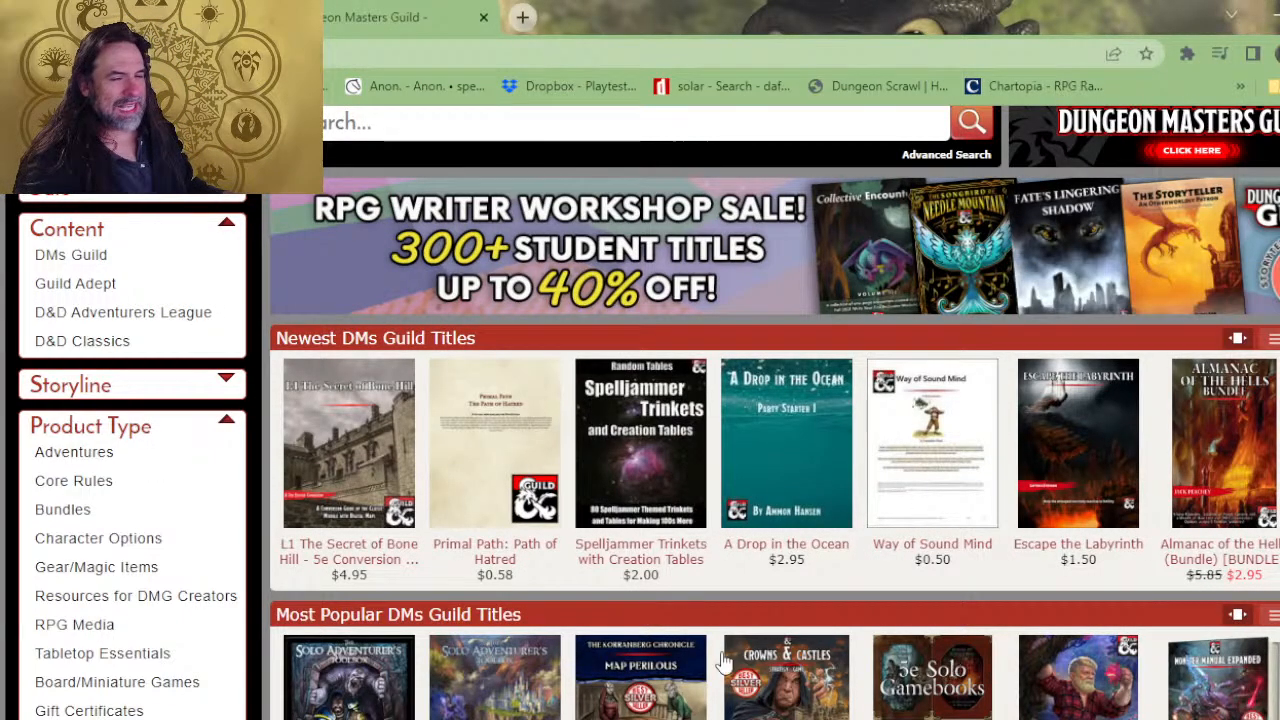
key(alt+Tab)
key(alt+Tab)
key(alt+Tab)
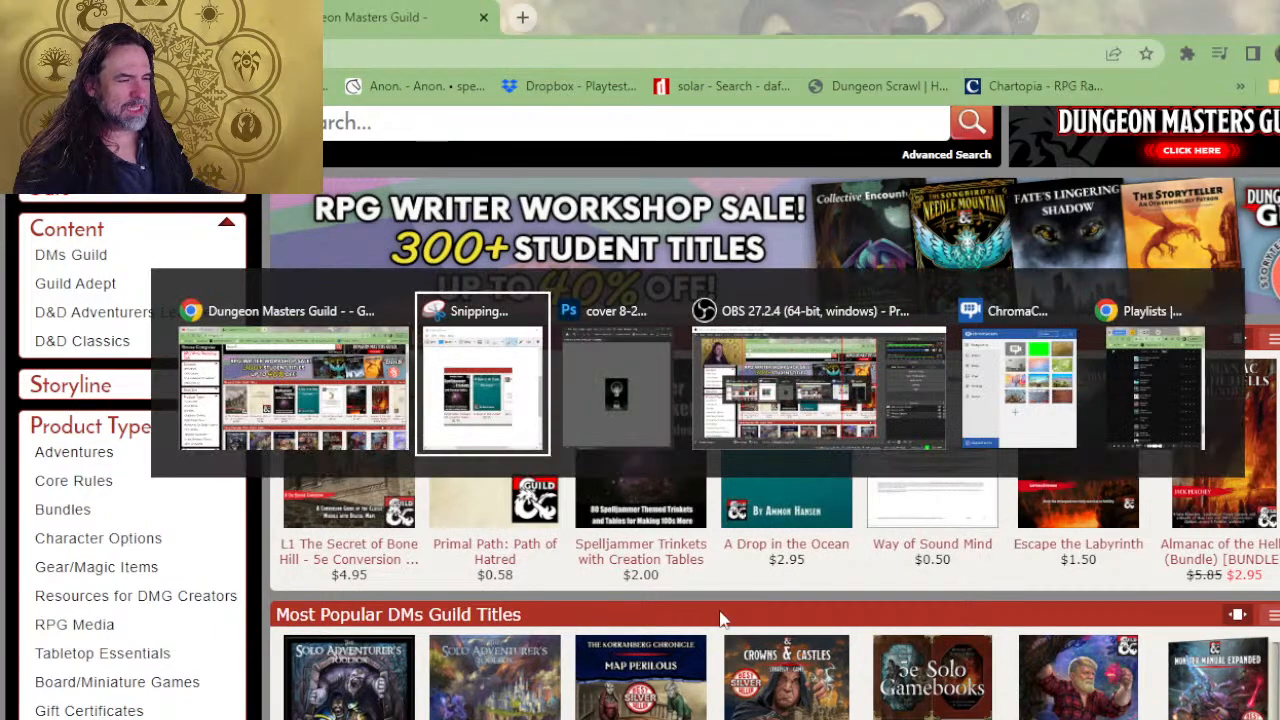
key(alt+Tab)
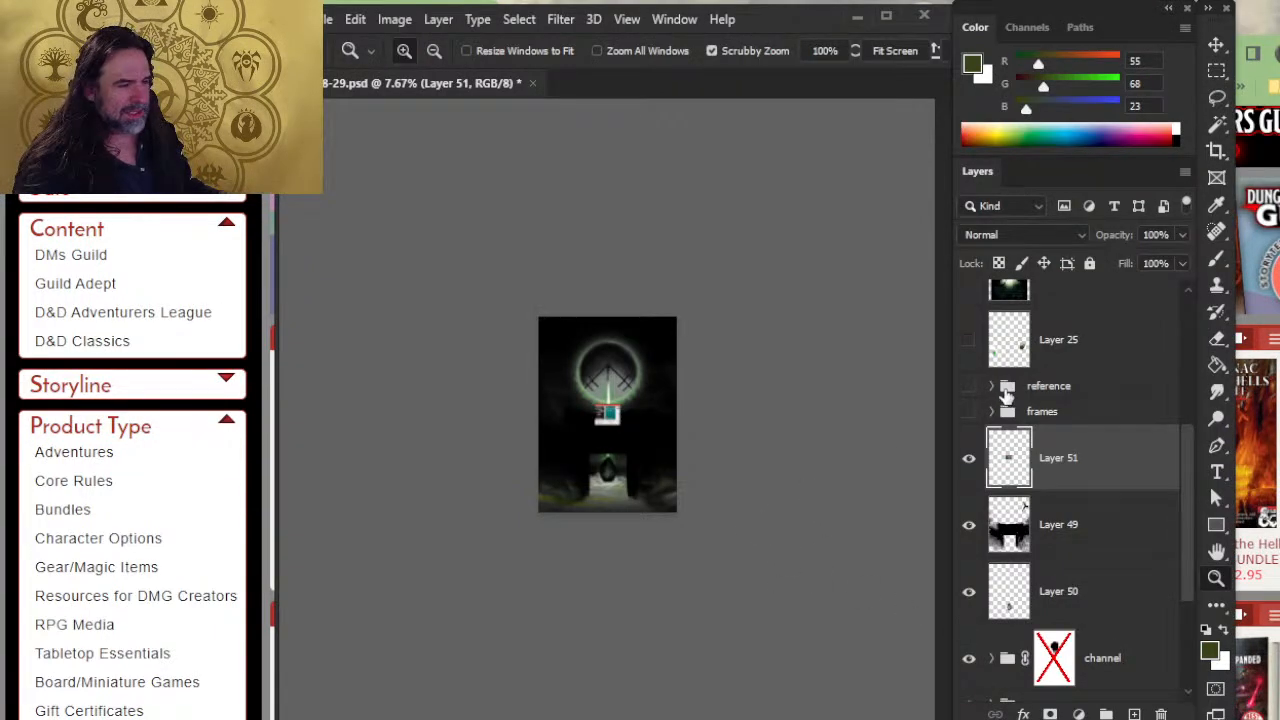
click(970, 469)
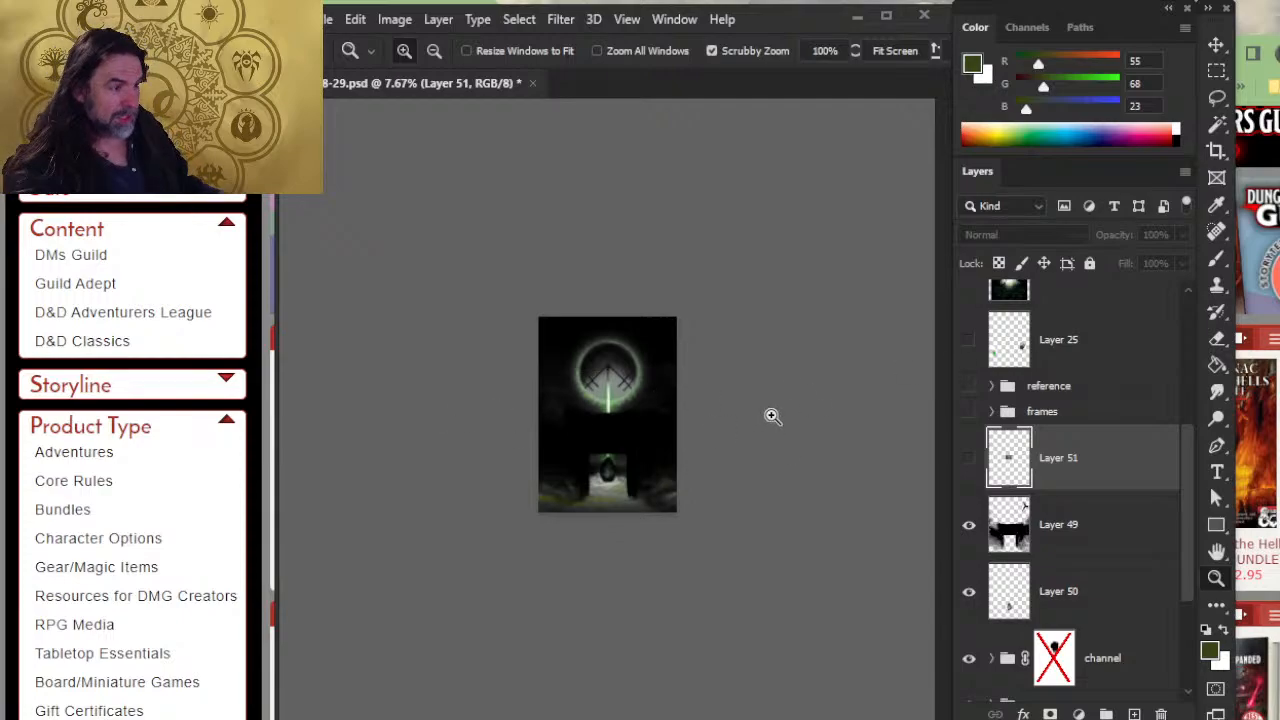
Step: Open the Spelljammer Trinkets with Creation Tables product page from the newest titles, examine its related covers, and close the page
key(alt+Tab)
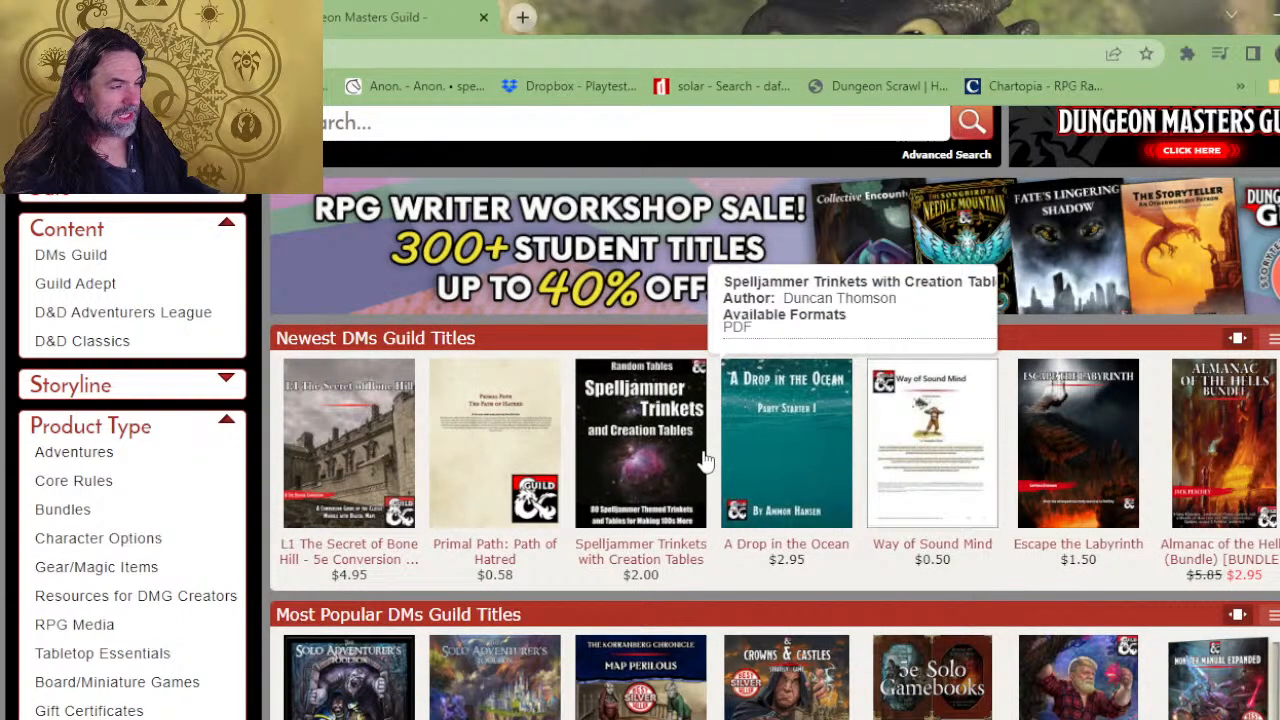
click(657, 450)
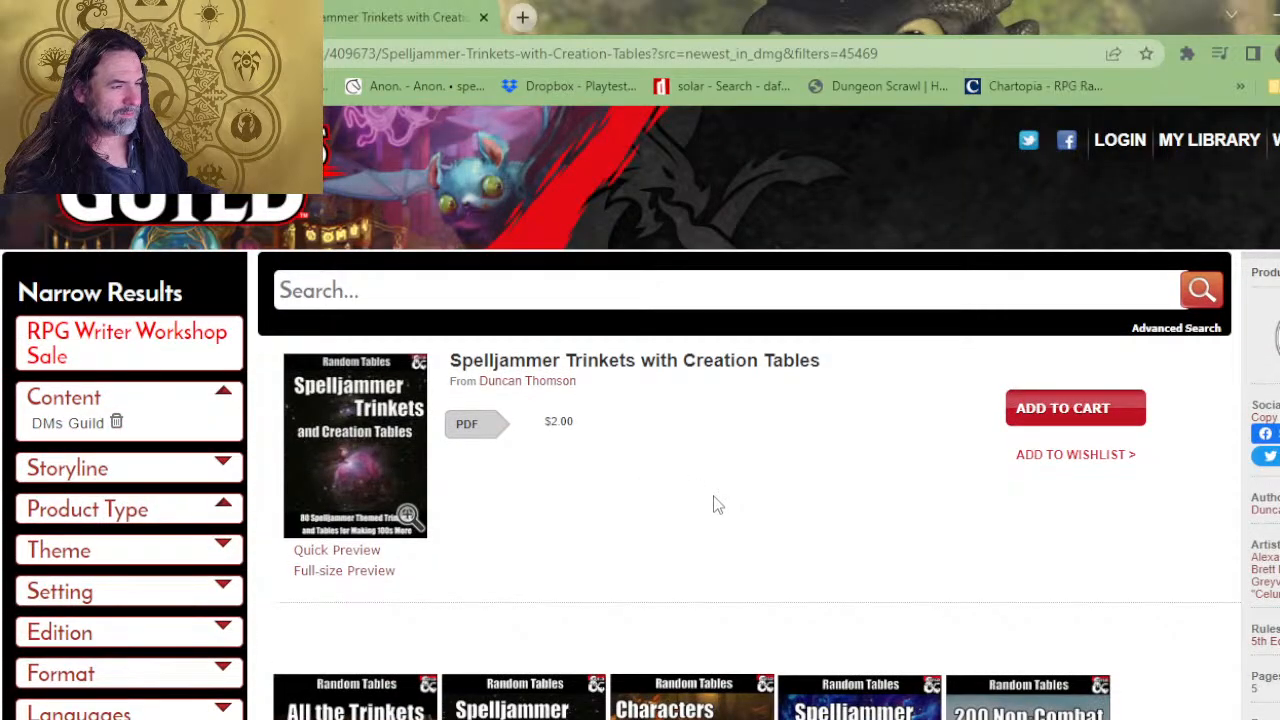
scroll(714, 505, down, 2)
scroll(757, 463, down, 4)
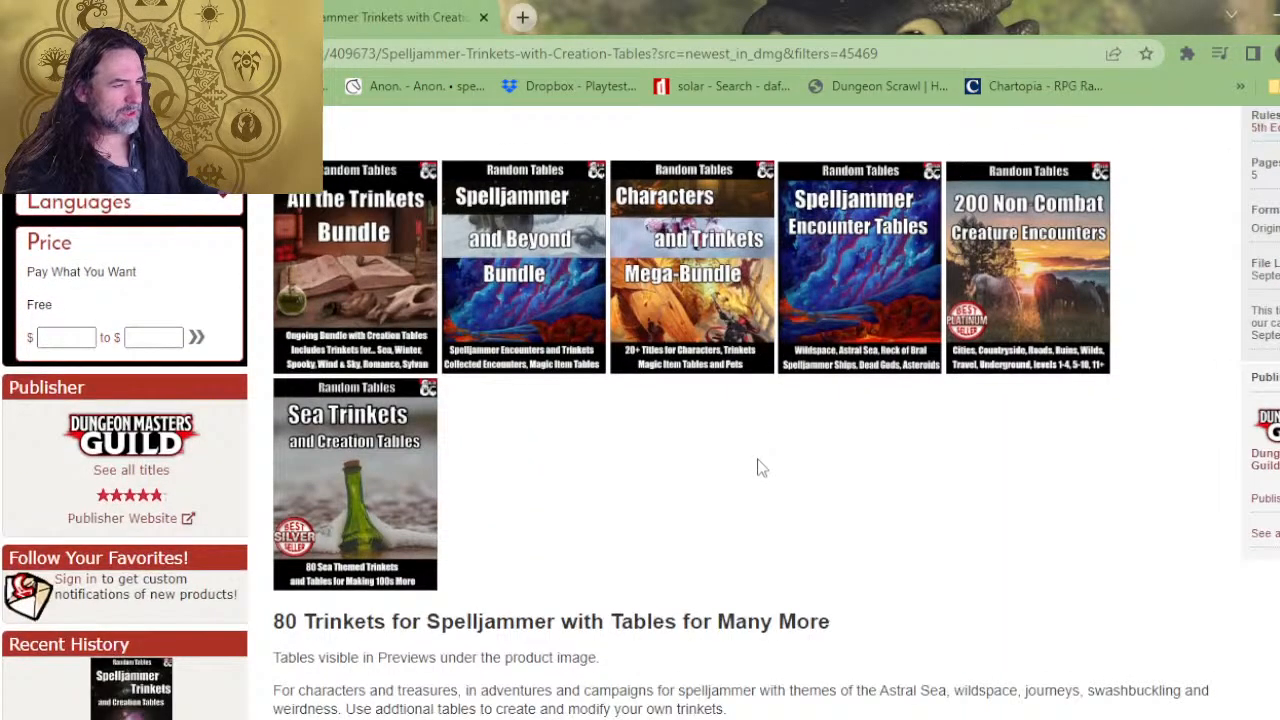
scroll(783, 509, up, 6)
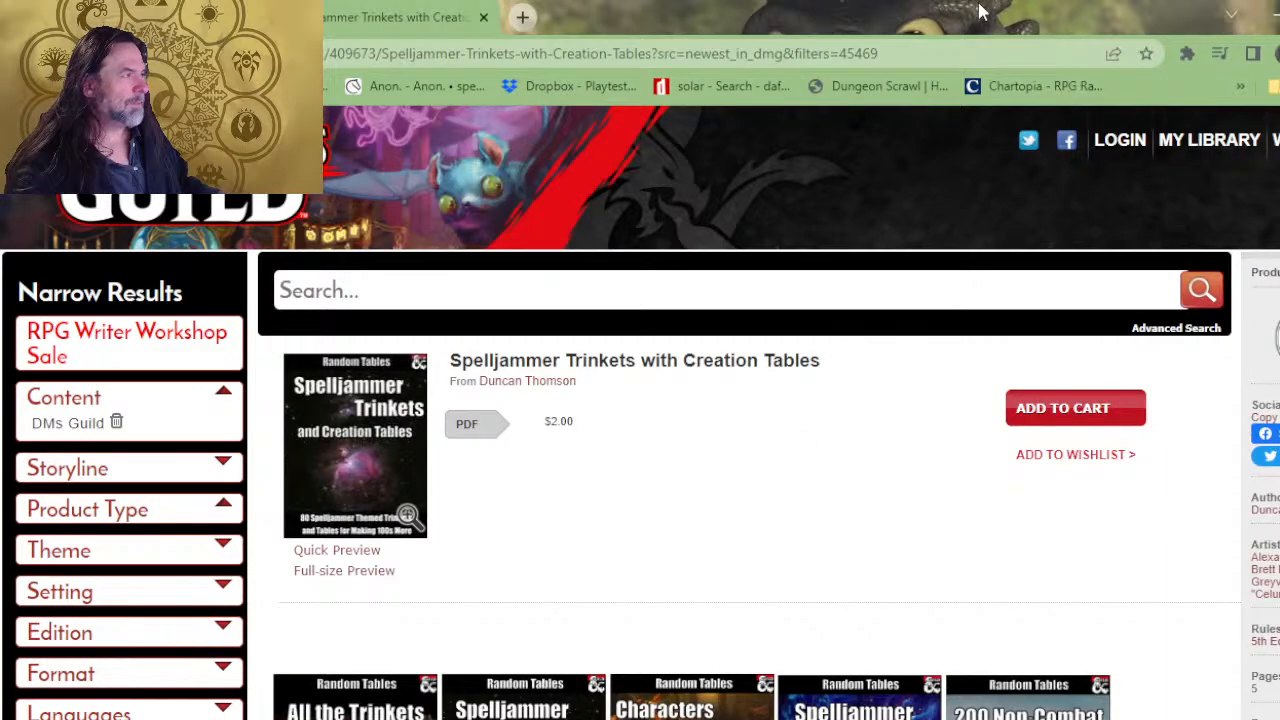
click(484, 20)
Step: Narrow the YouTube stream window to uncover the chat beside it, and select the Video Capture Device source in OBS
double_click(531, 7)
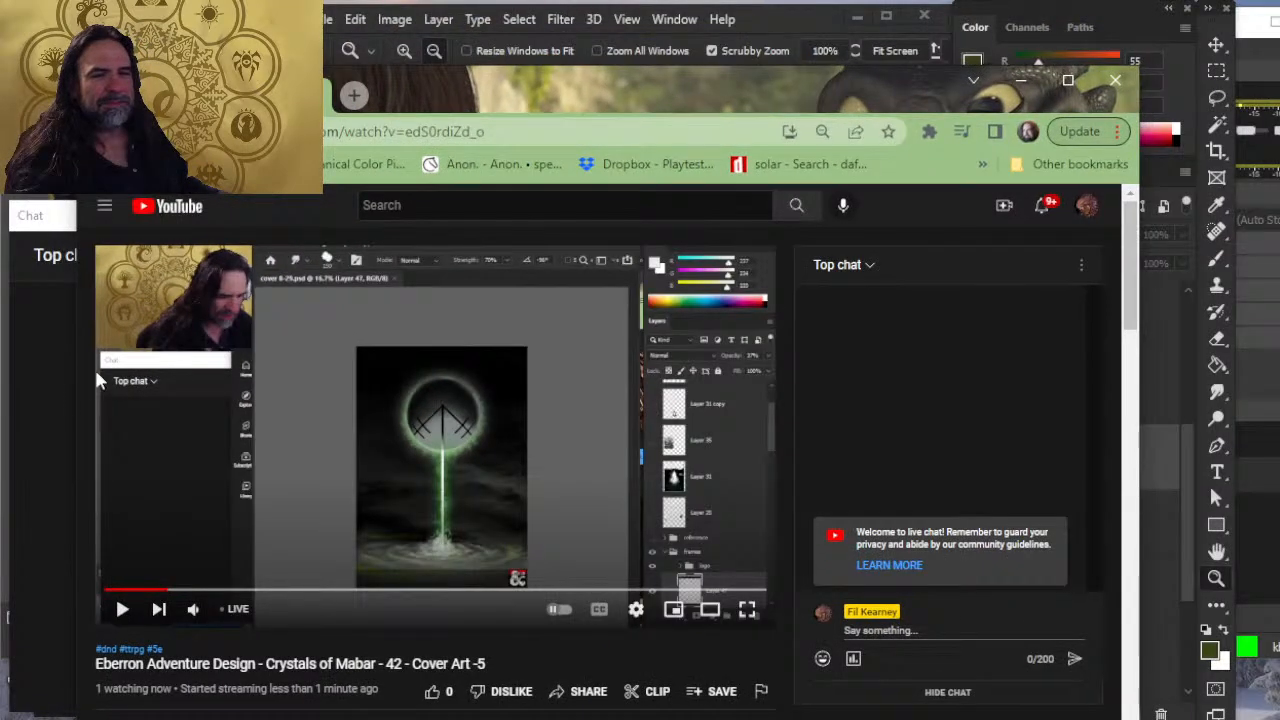
drag(66, 330, 269, 340)
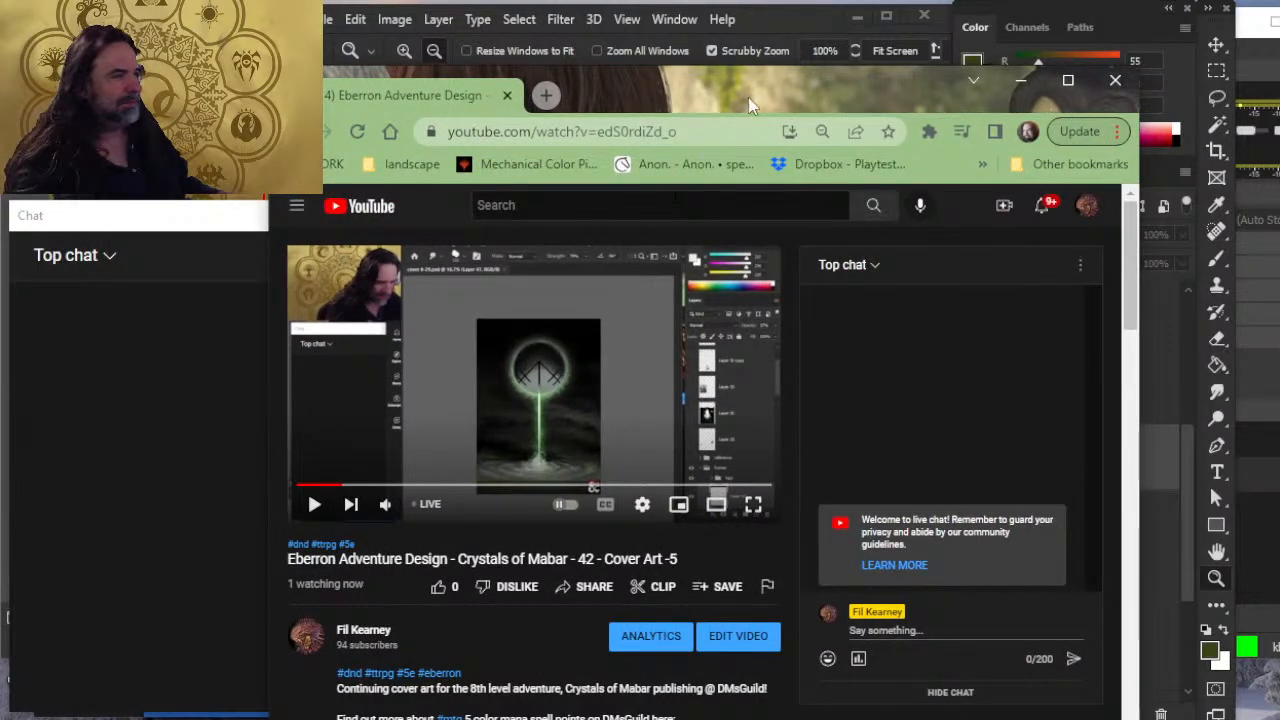
key(alt+Tab)
key(alt+Tab)
key(alt+Tab)
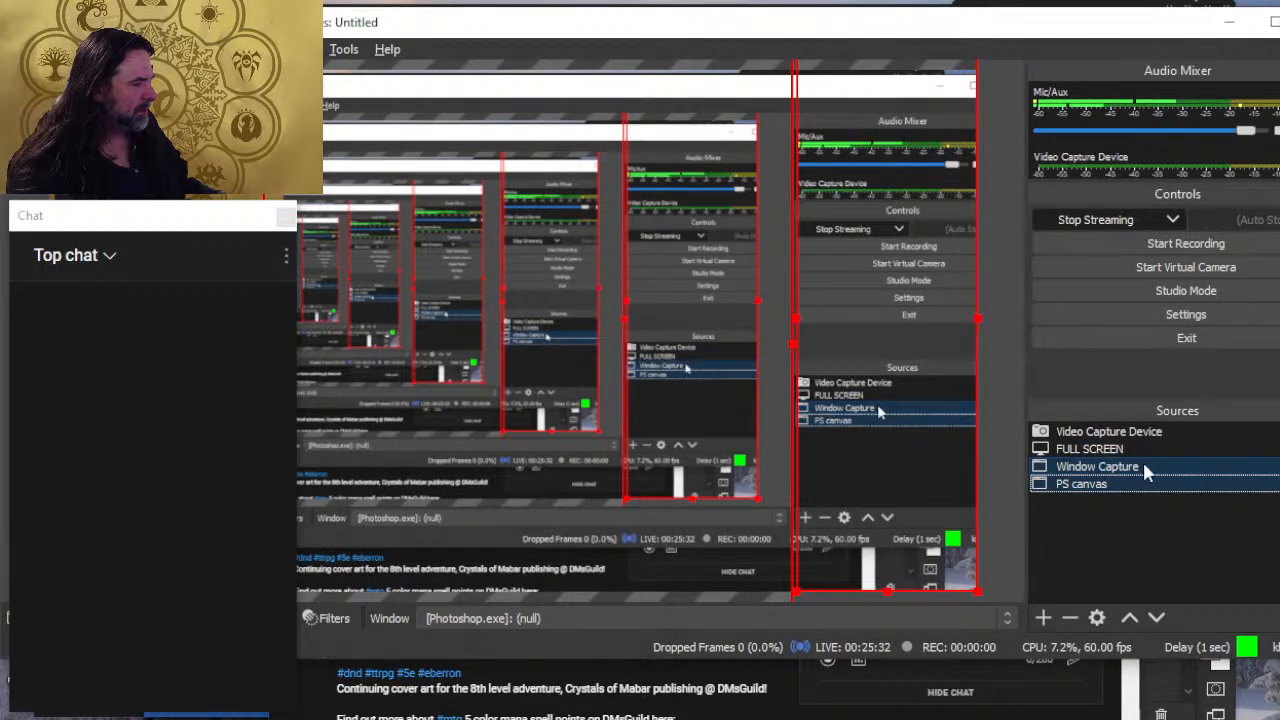
click(1108, 431)
Step: Return to Photoshop, show the pasted snip layer, and scale the snip up to 1071.66% over the cover artwork
key(alt+Tab)
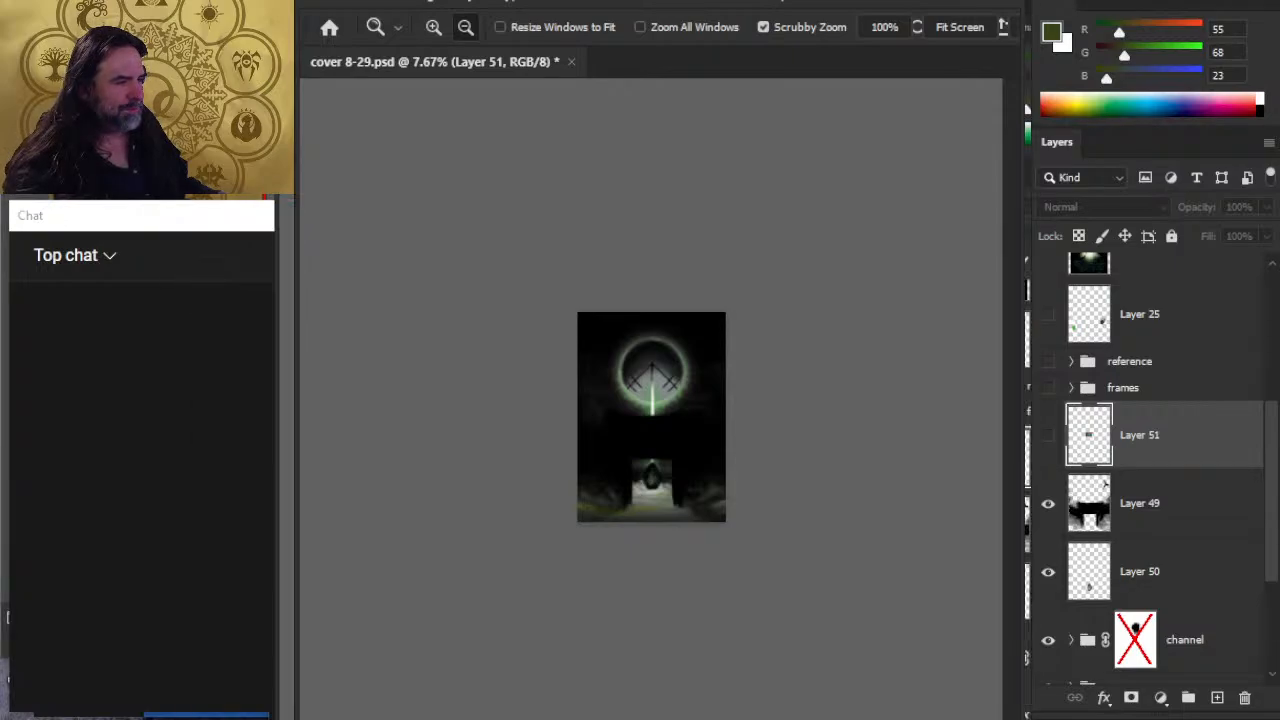
click(1050, 438)
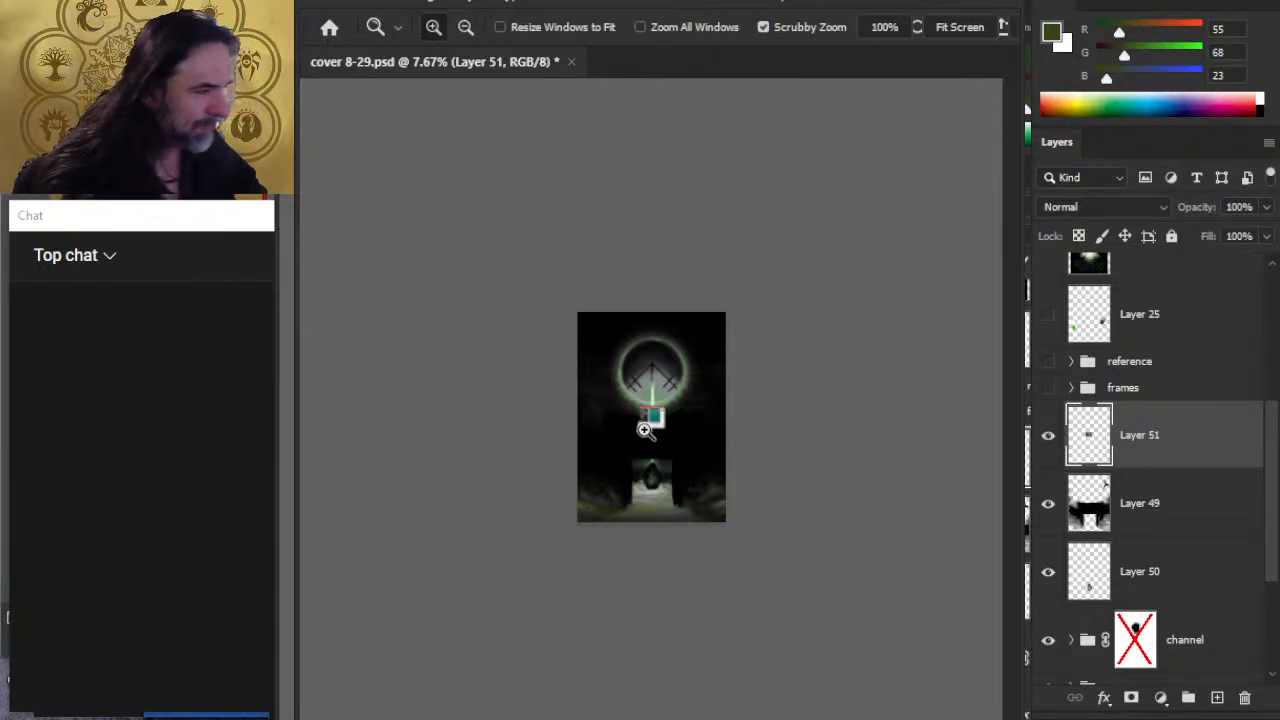
drag(647, 432, 757, 453)
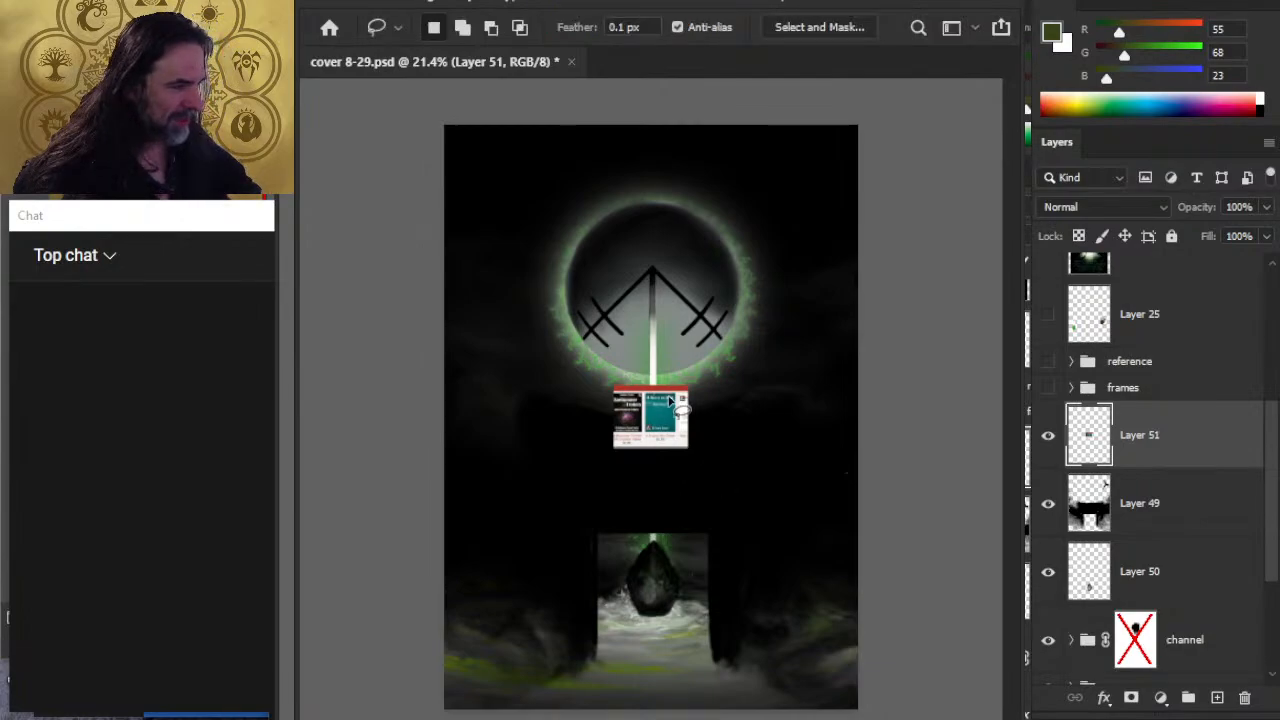
key(l)
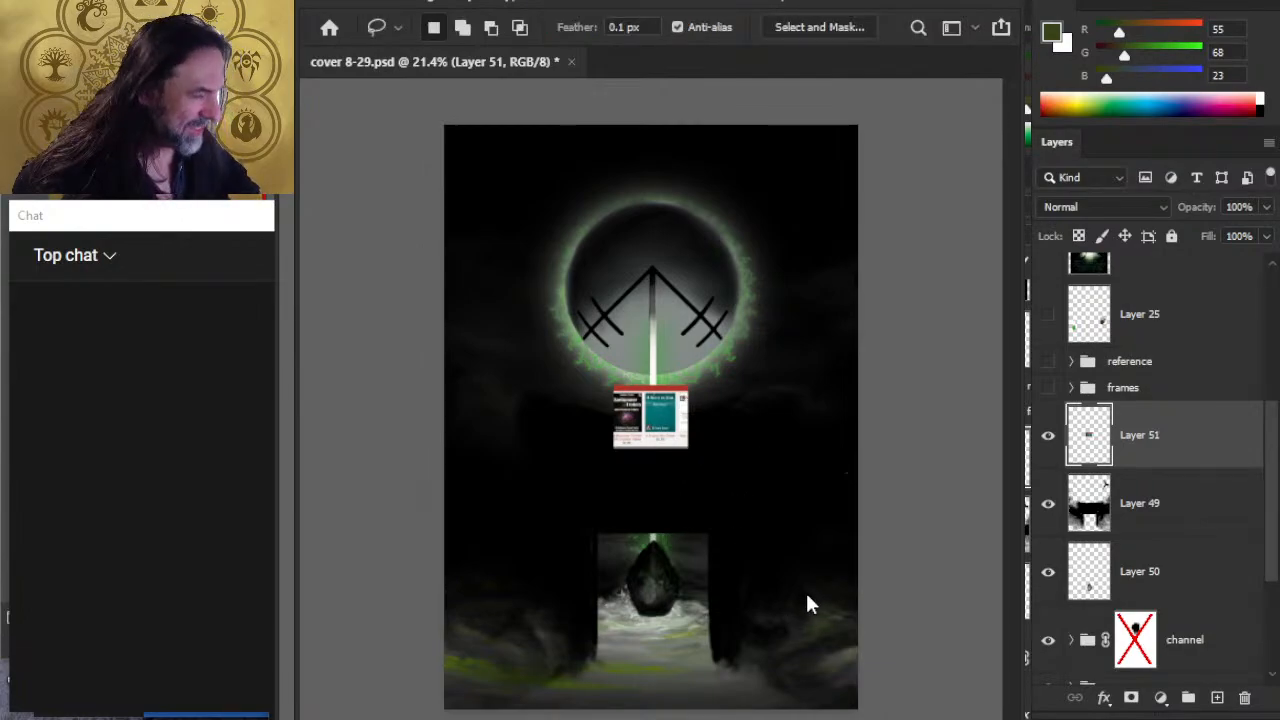
key(ctrl+t)
drag(650, 380, 650, 80)
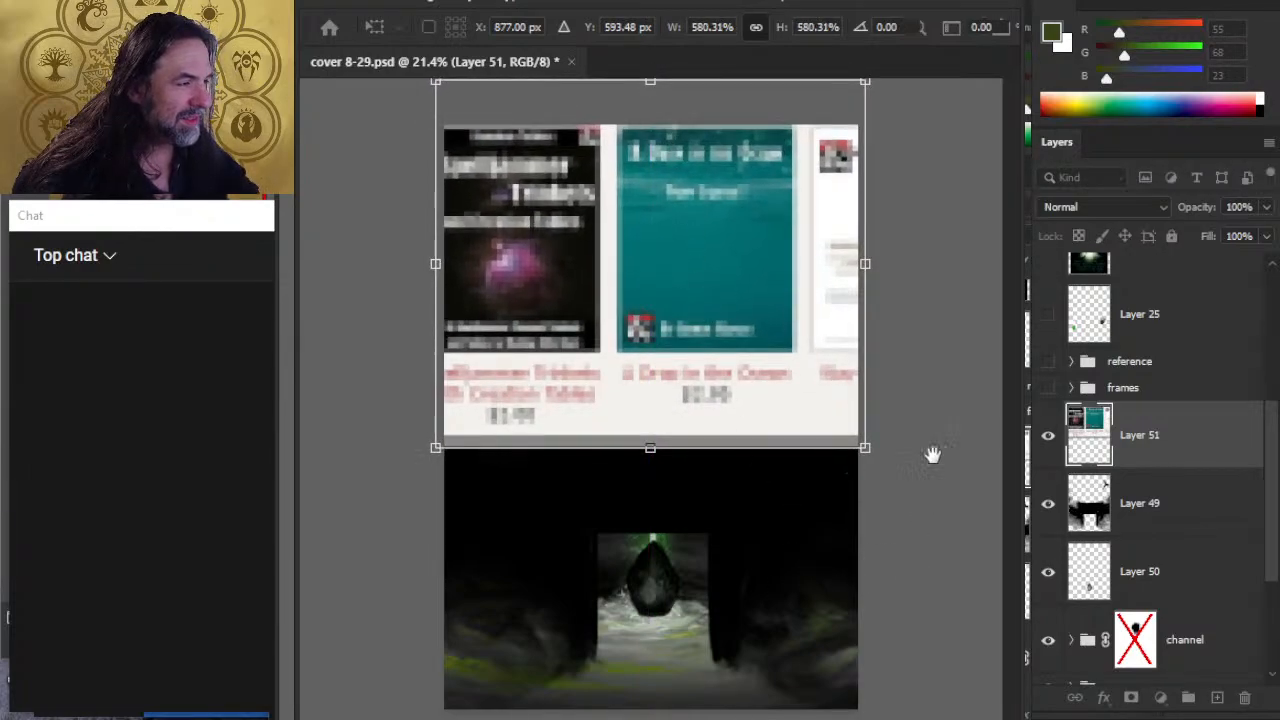
drag(650, 449, 652, 719)
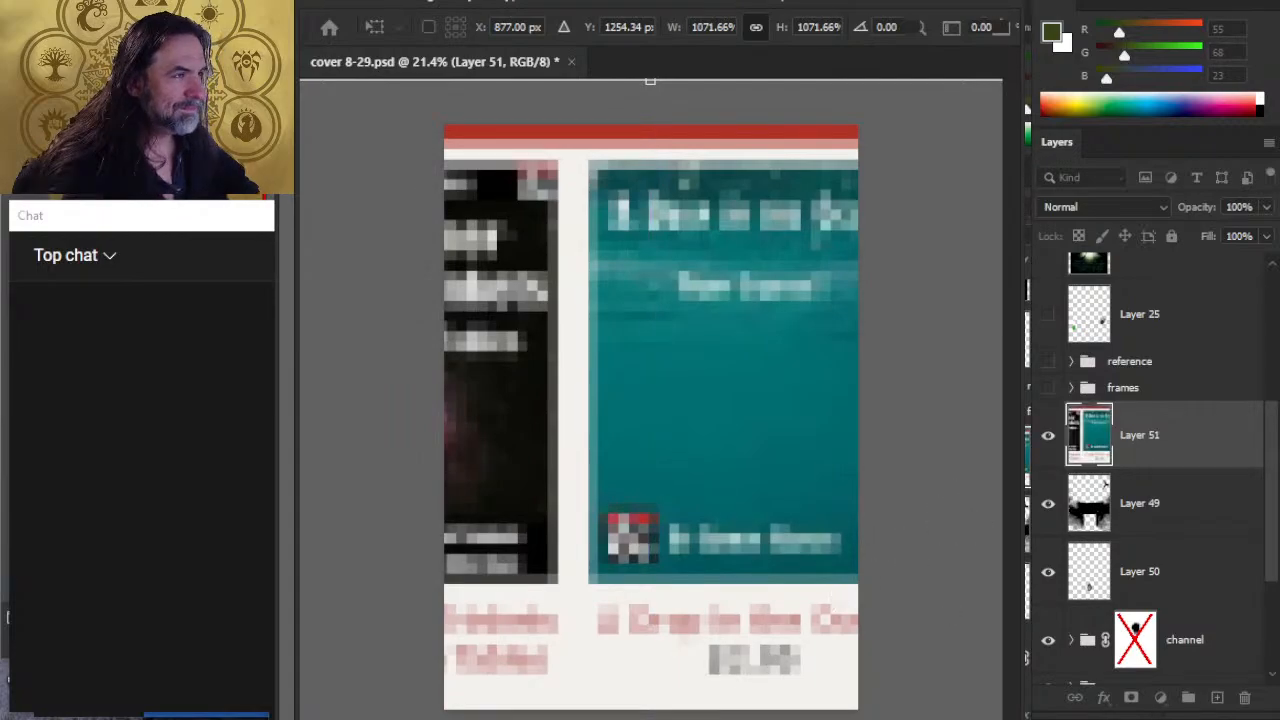
key(Return)
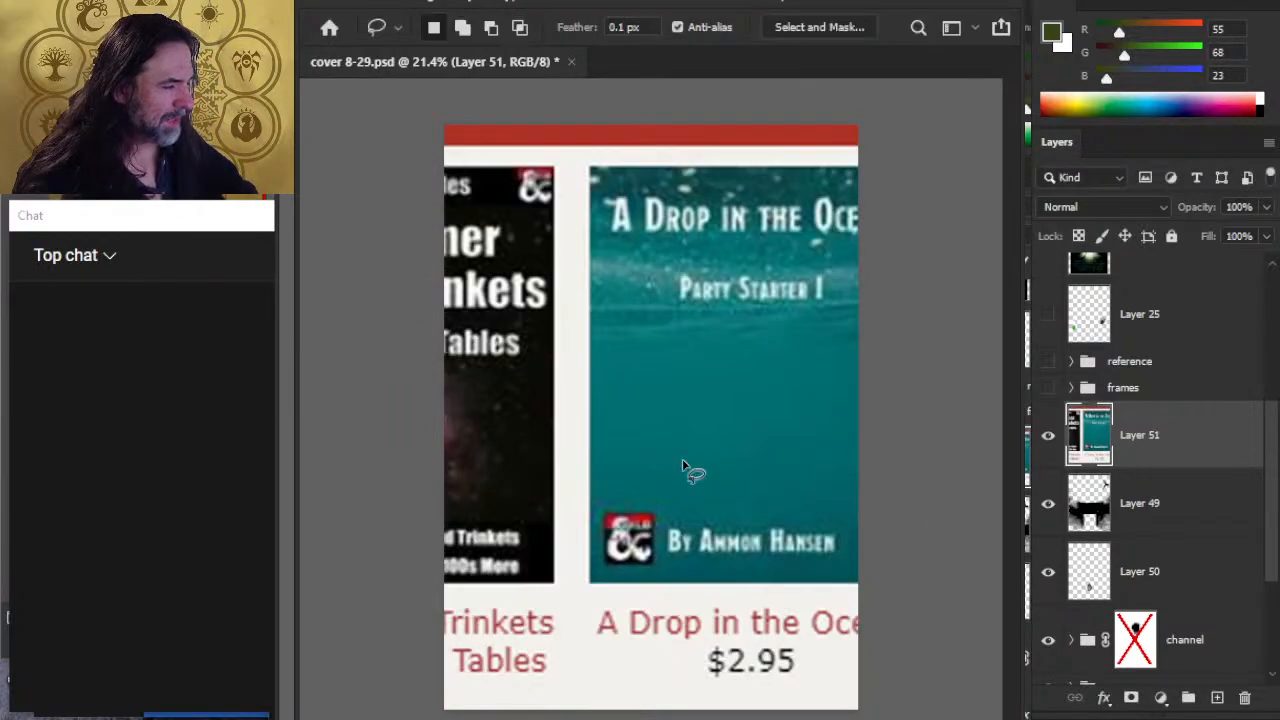
Step: Move the enlarged snip up and left so the A Drop in the Ocean thumbnail sits centred across the canvas
key(z)
drag(731, 451, 623, 457)
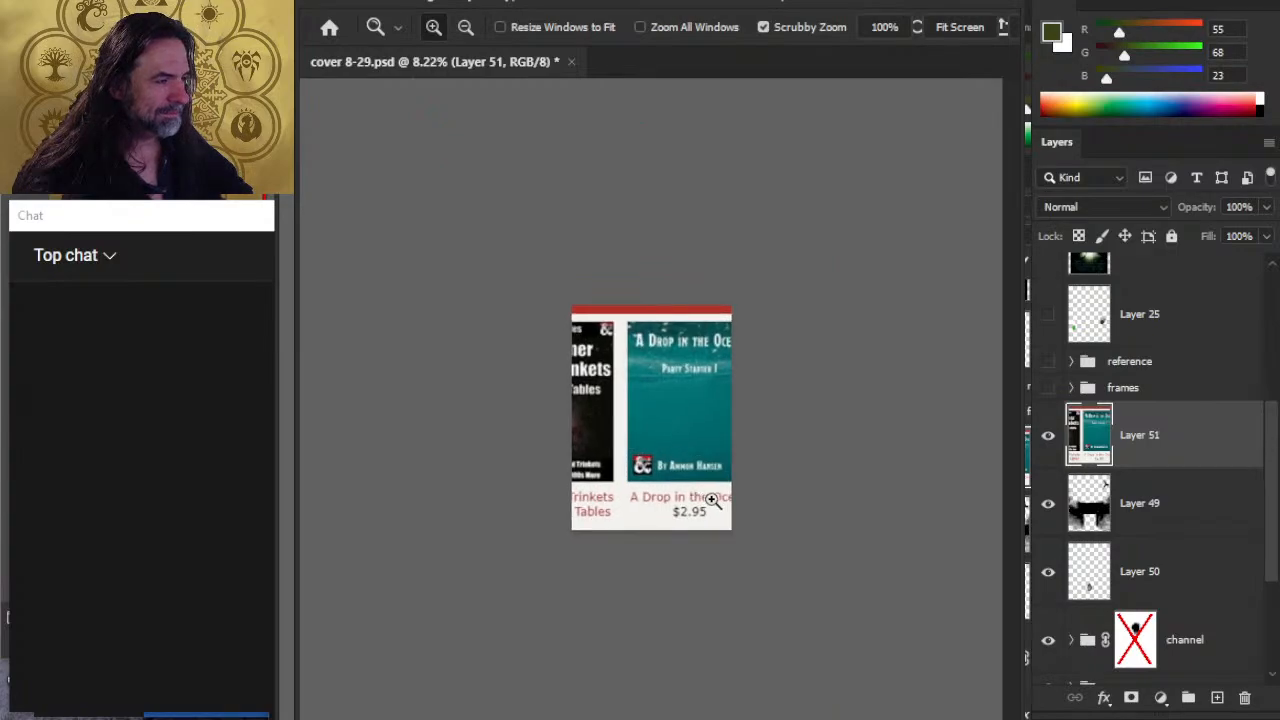
key(v)
drag(712, 487, 674, 467)
key(l)
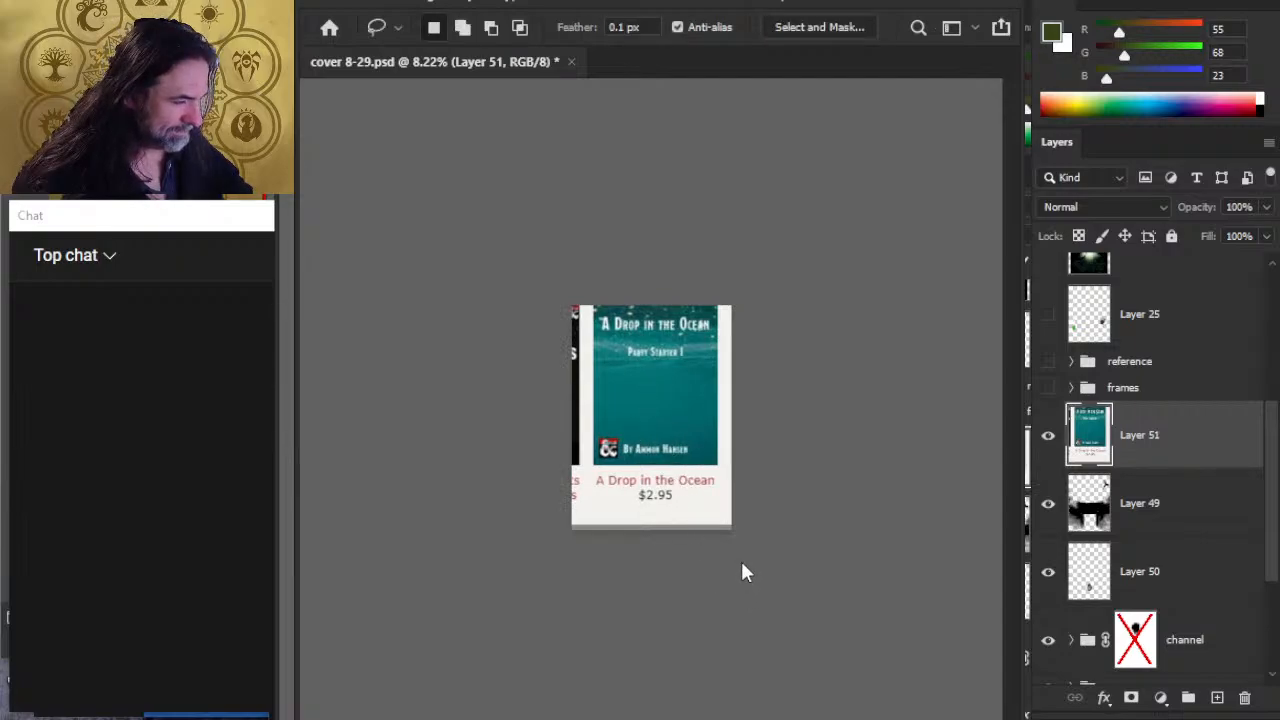
Step: Scale the snip layer to 141.12% so the A Drop in the Ocean thumbnail spans the full canvas height
key(ctrl+t)
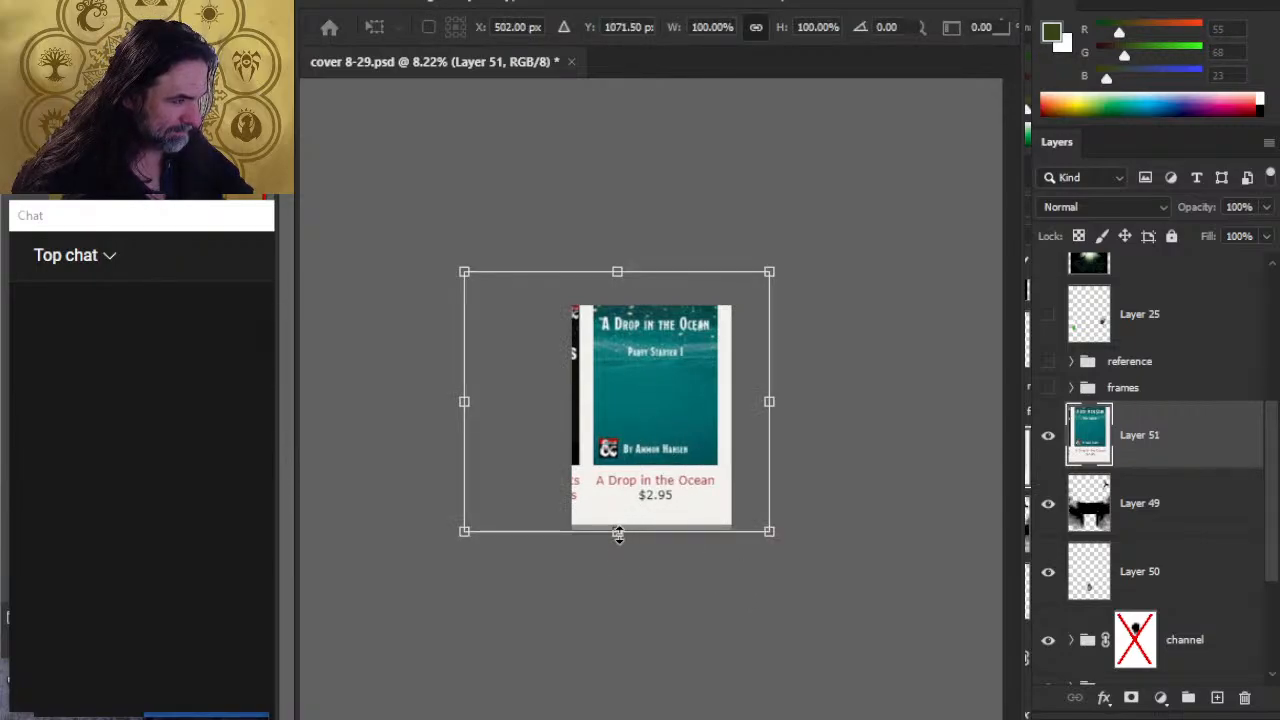
drag(618, 533, 618, 623)
mouse_move(619, 271)
mouse_down()
mouse_move(617, 253)
mouse_move(624, 264)
mouse_up()
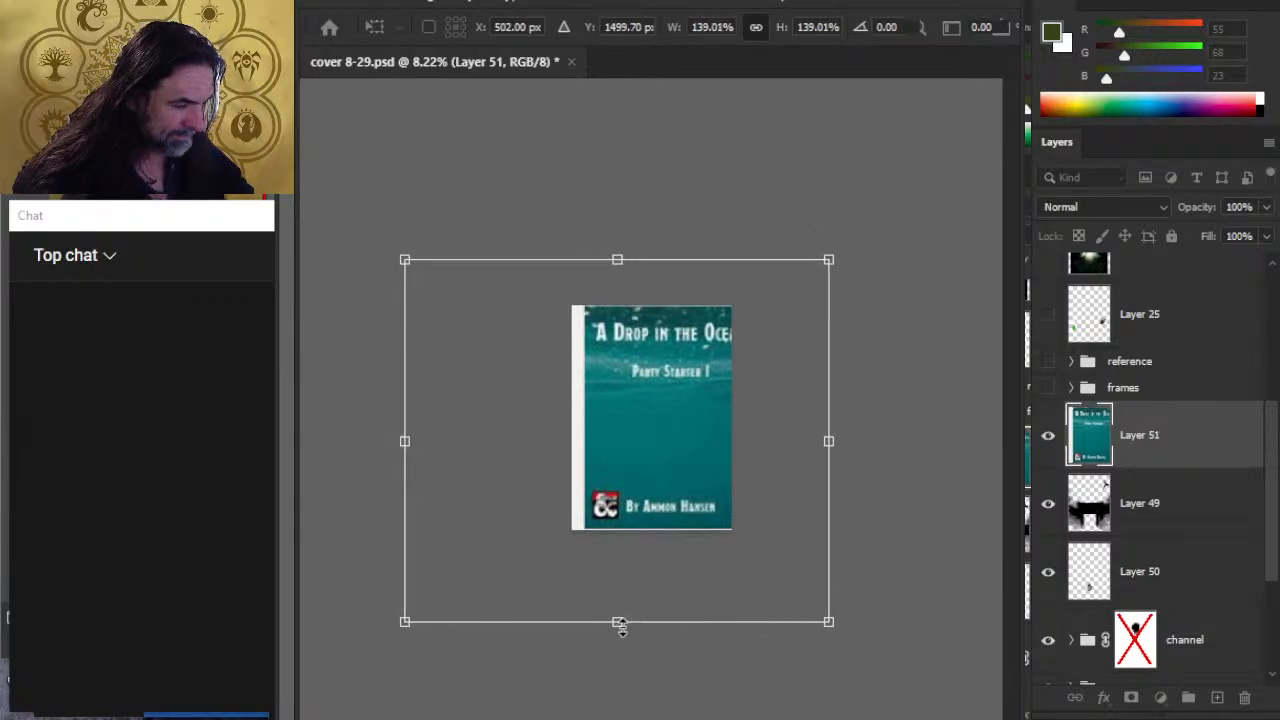
drag(621, 627, 618, 624)
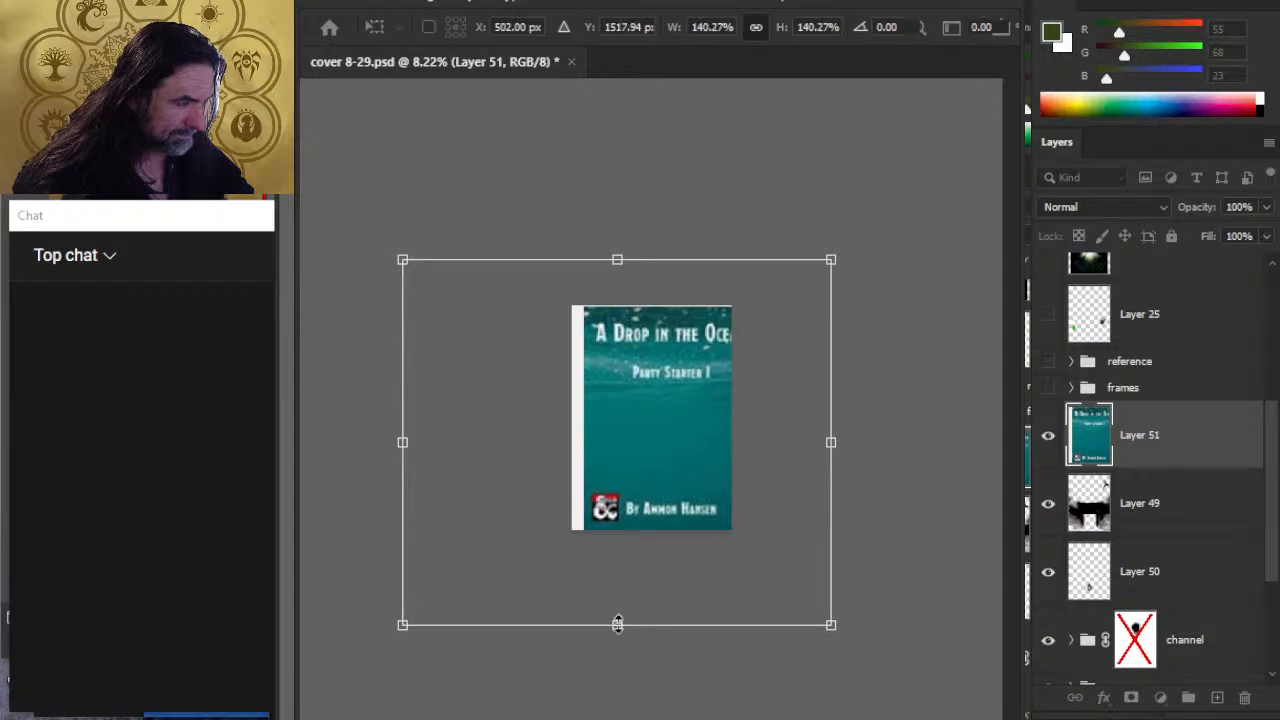
drag(617, 259, 617, 255)
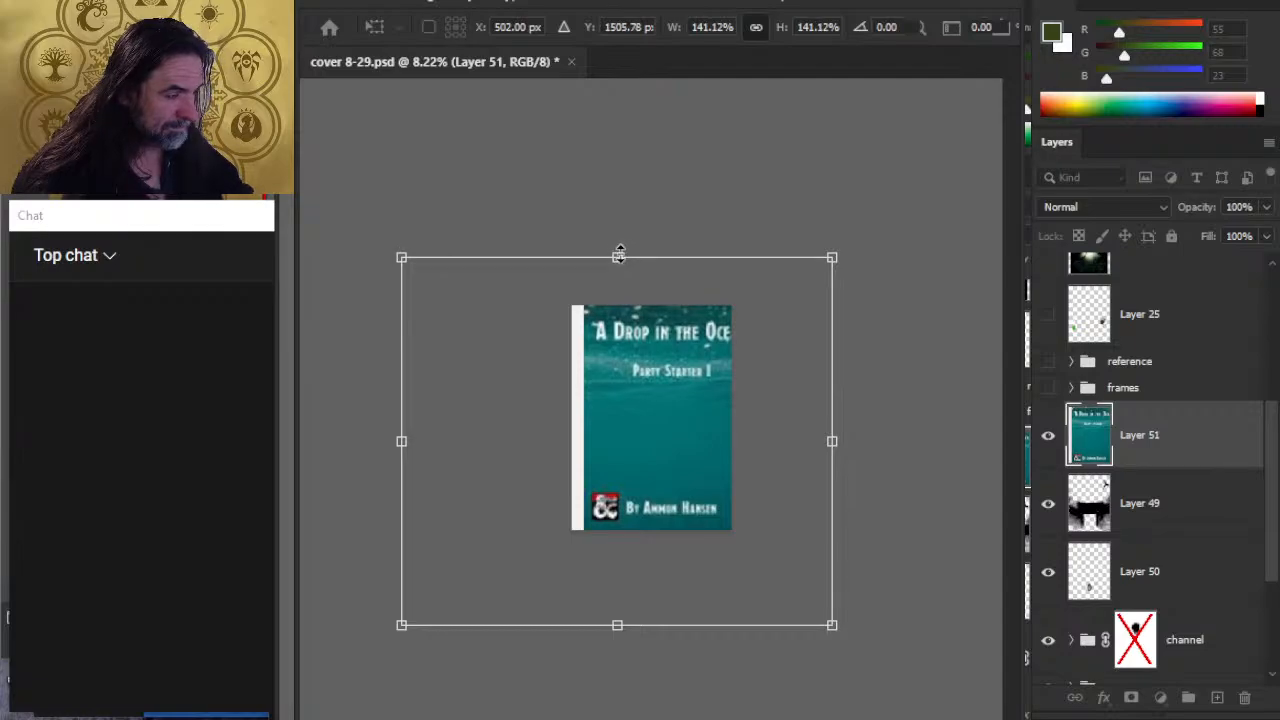
key(Return)
Step: Nudge the snip layer sideways until the A Drop in the Ocean cover's left edge aligns with the canvas edge
key(v)
key(shift+Left)
key(shift+Left)
key(shift+Left)
key(shift+Left)
key(shift+Left)
key(shift+Left)
key(shift+Left)
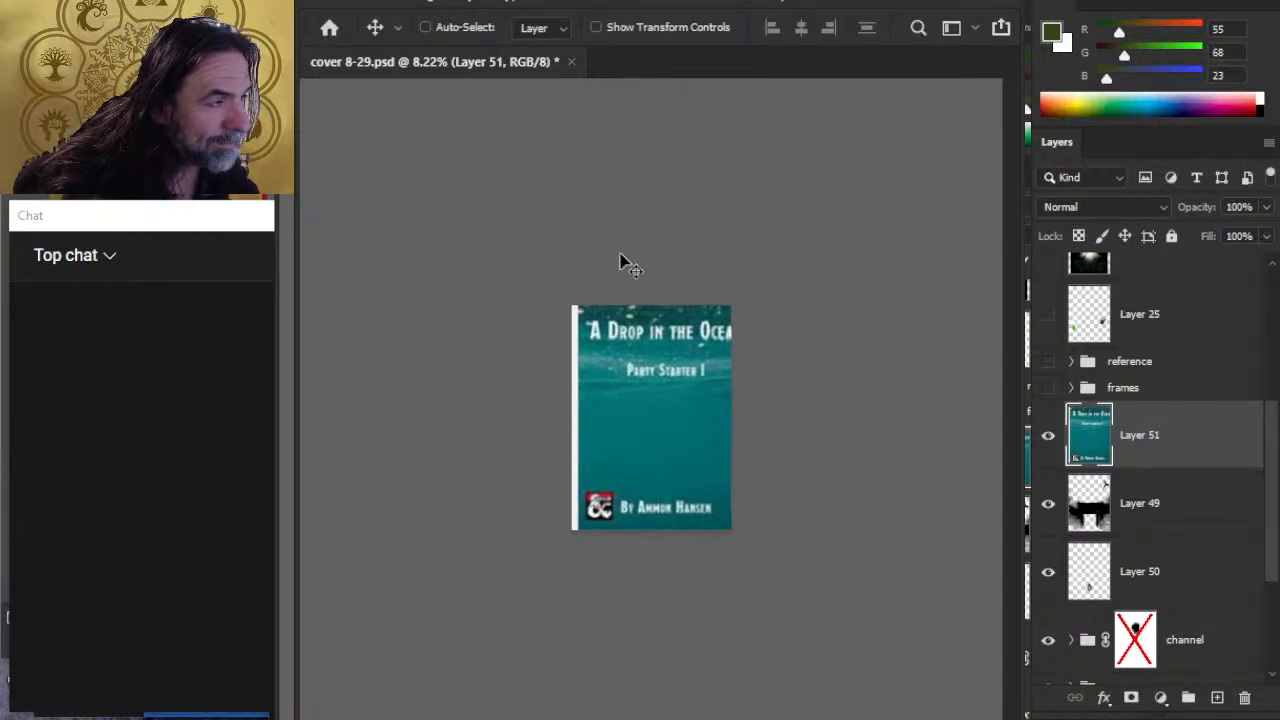
key(shift+Left)
key(shift+Left)
key(shift+Left)
key(shift+Left)
key(shift+Left)
key(shift+Left)
key(shift+Left)
key(shift+Left)
key(shift+Left)
key(shift+Left)
key(shift+Left)
key(shift+Left)
key(shift+Left)
key(shift+Left)
key(shift+Left)
key(shift+Left)
key(shift+Left)
key(shift+Left)
key(shift+Left)
key(shift+Left)
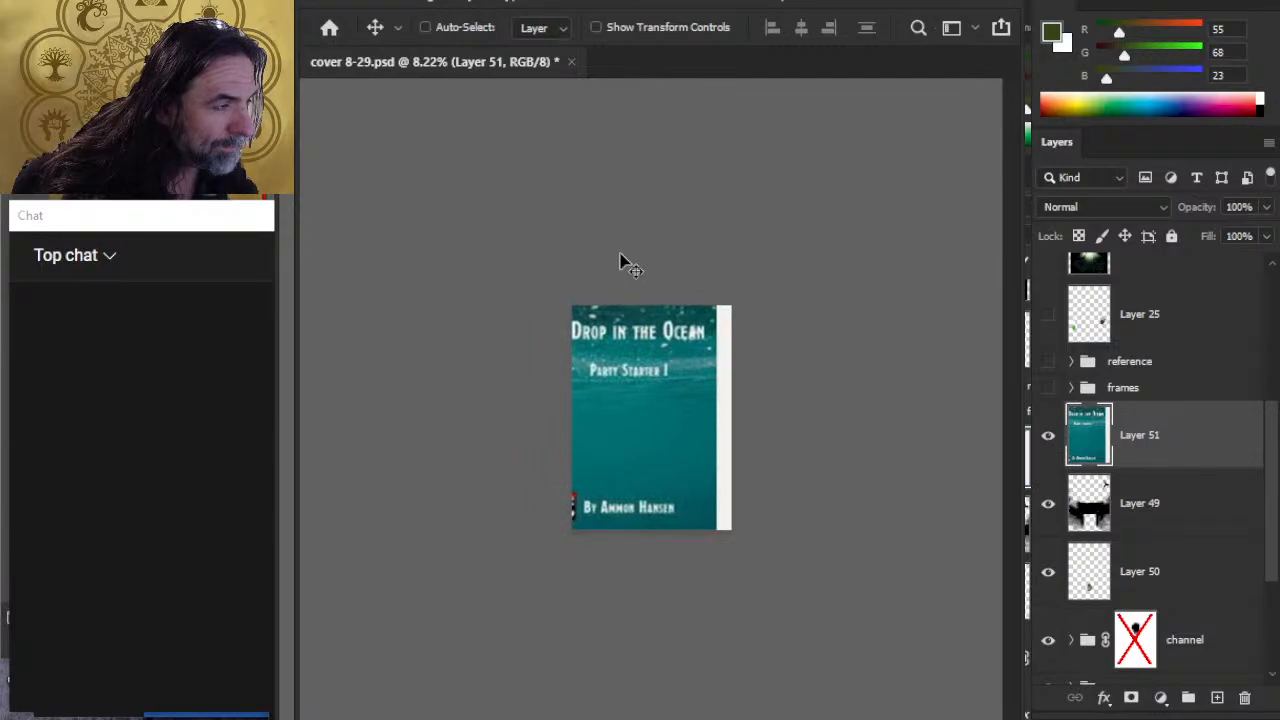
key(shift+Right)
key(shift+Right)
key(shift+Right)
key(shift+Right)
key(shift+Right)
key(shift+Right)
key(shift+Right)
key(shift+Right)
key(shift+Right)
key(shift+Right)
key(shift+Right)
key(shift+Right)
key(shift+Right)
key(shift+Right)
key(shift+Right)
key(shift+Right)
key(shift+Right)
key(shift+Right)
key(shift+Right)
key(shift+Right)
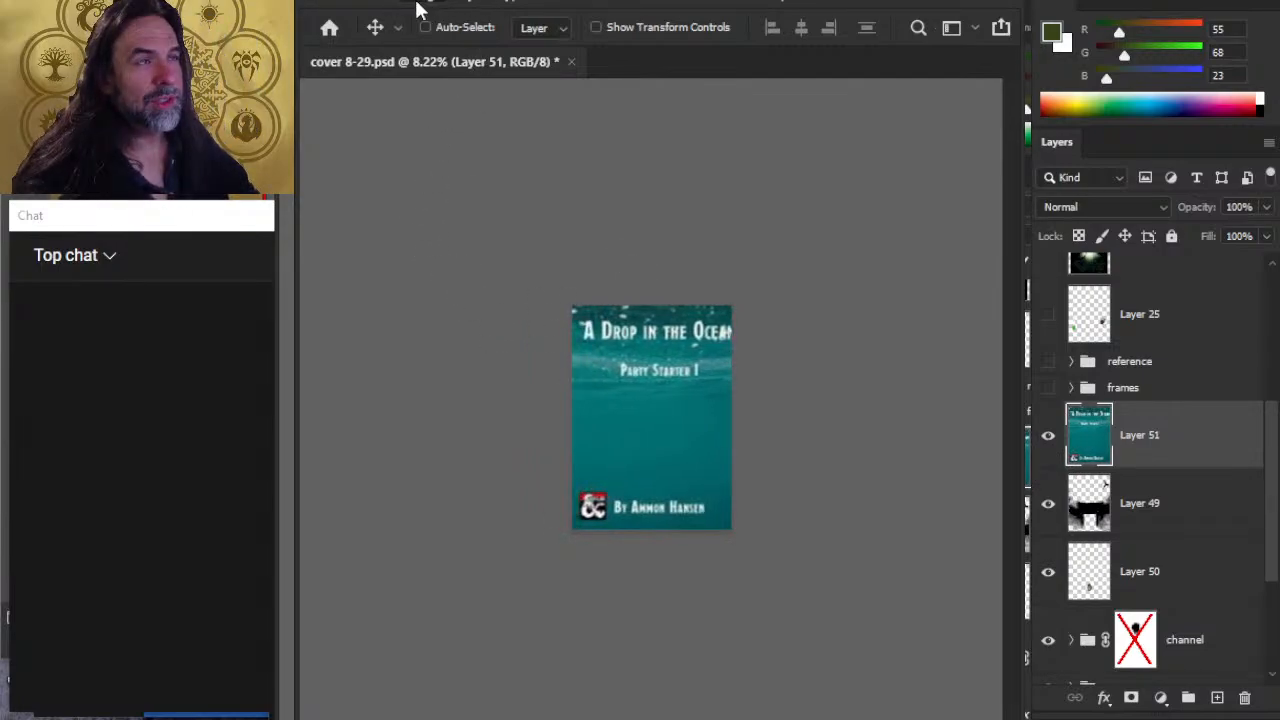
Step: Widen the canvas to fit the full A Drop in the Ocean cover, and nudge the snip left to centre it
click(490, 181)
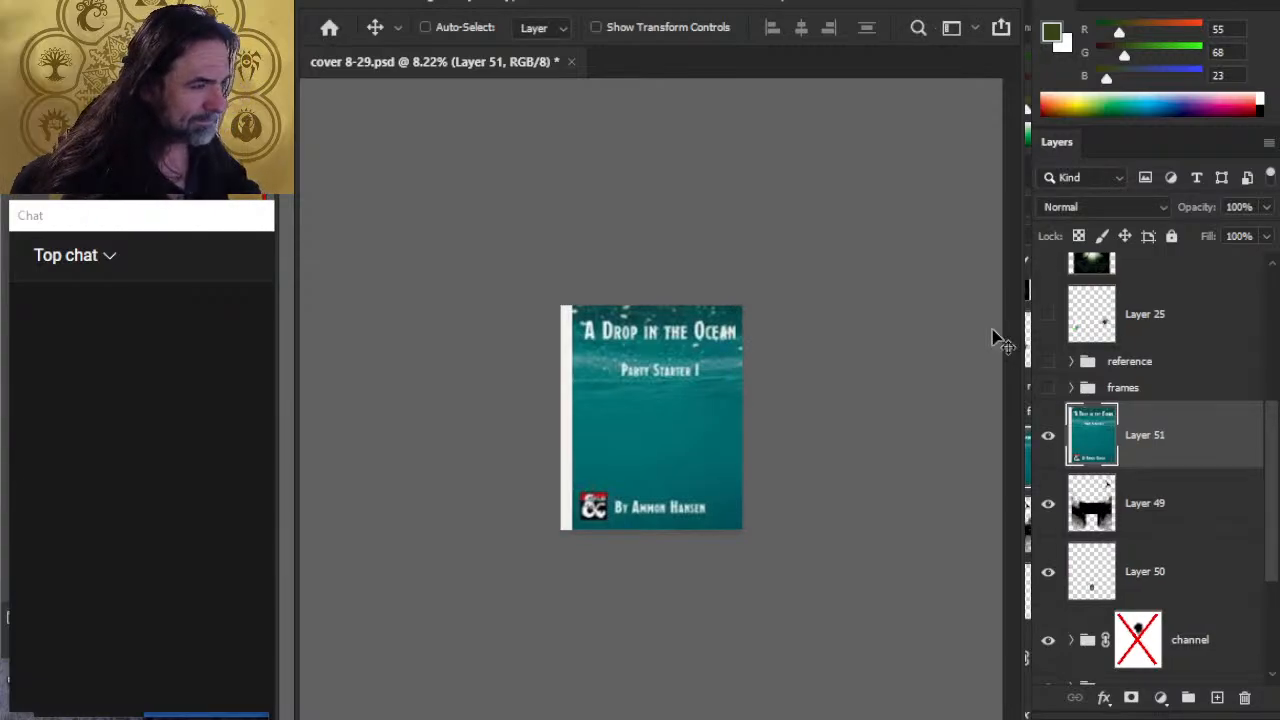
key(shift+Left)
key(shift+Left)
key(shift+Left)
key(shift+Left)
key(shift+Left)
key(shift+Left)
key(shift+Left)
key(shift+Left)
key(shift+Left)
key(shift+Left)
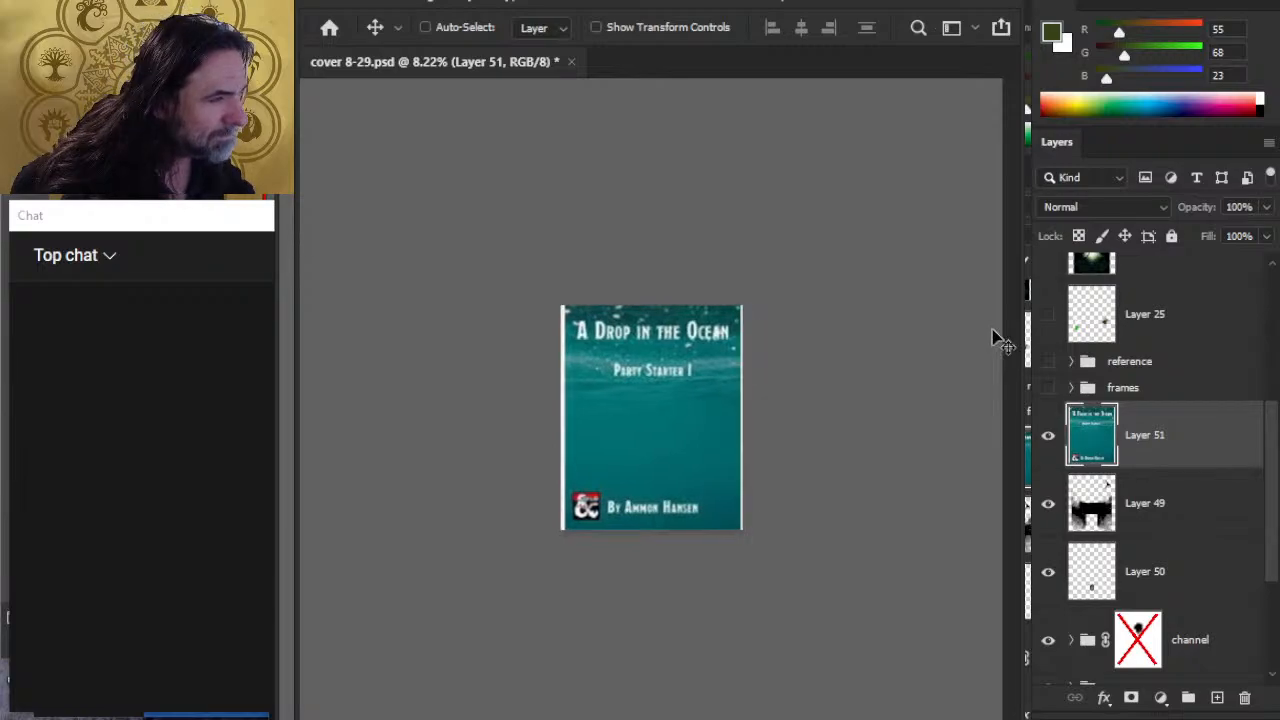
key(Left)
key(Left)
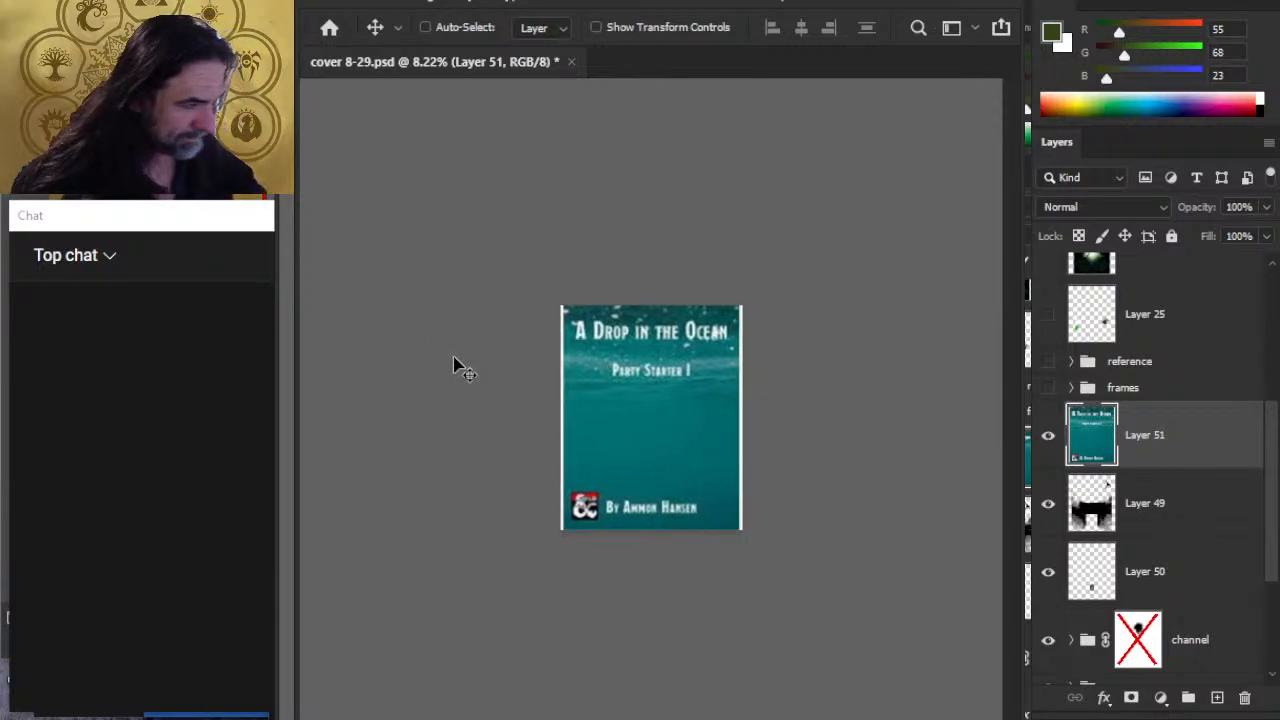
Step: Undo and redo the last change to compare the A Drop in the Ocean cover's placement on the widened canvas
key(z)
drag(614, 400, 661, 397)
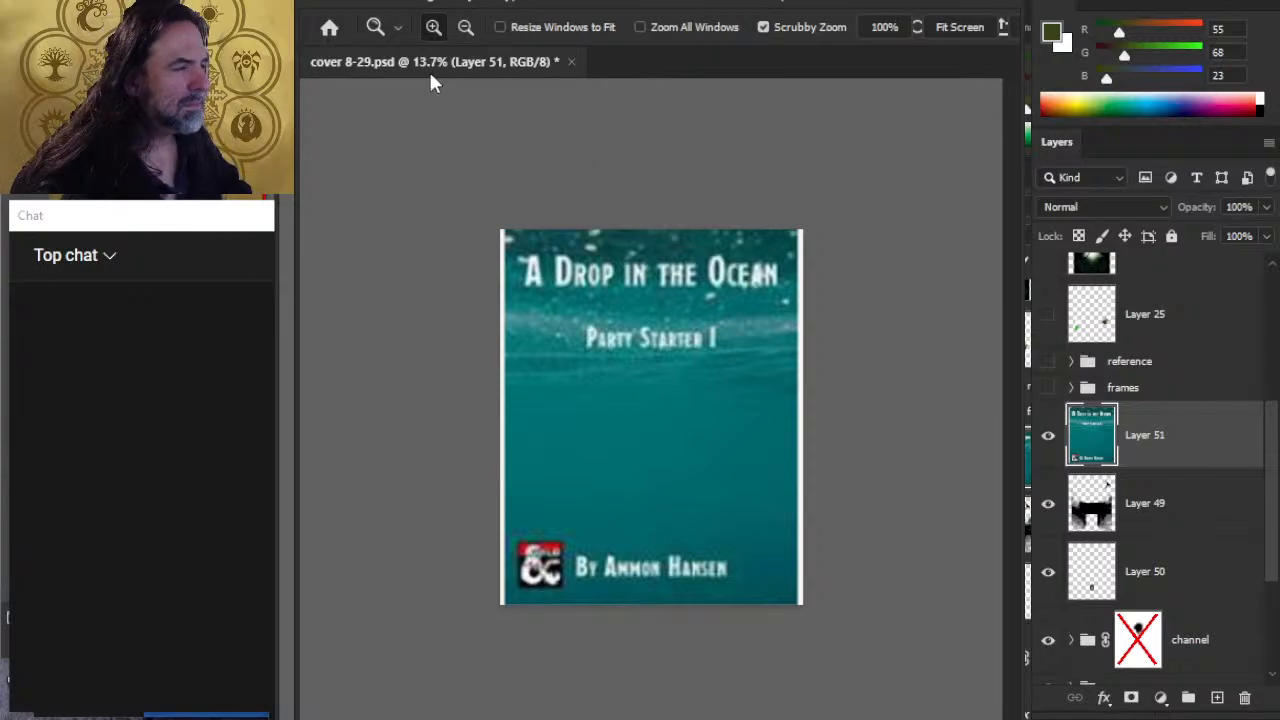
key(ctrl+z)
key(ctrl+shift+z)
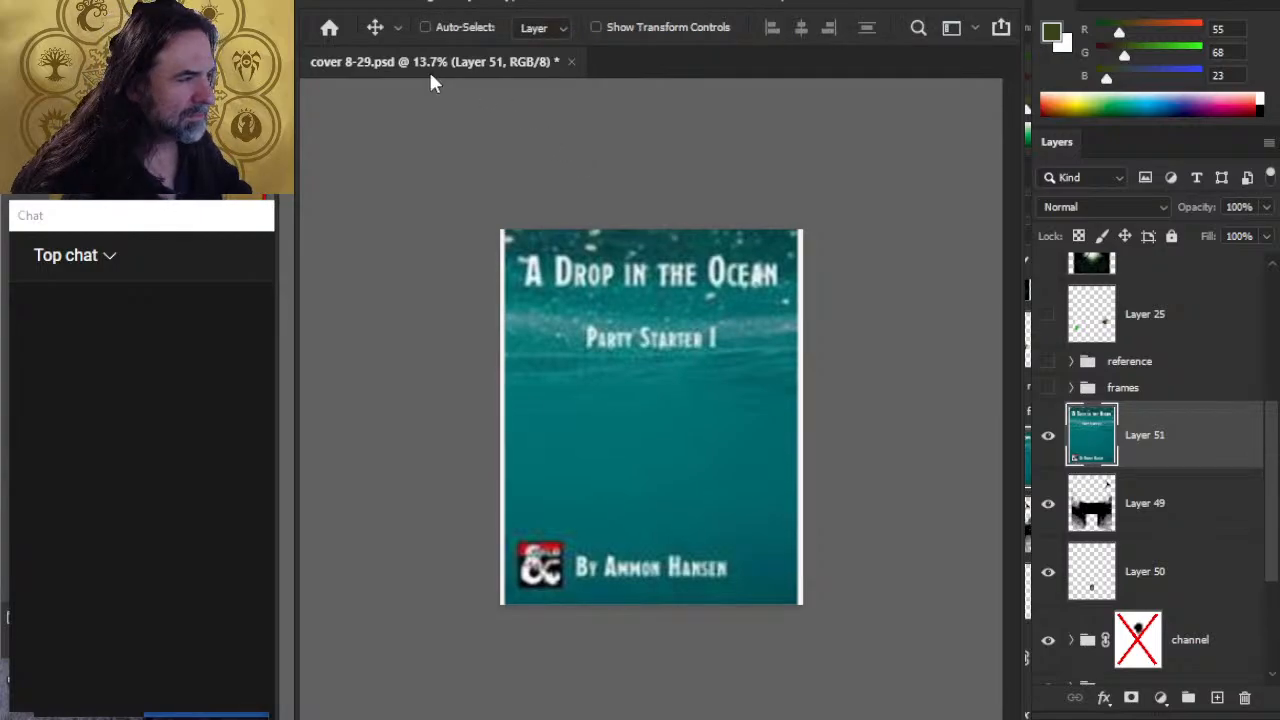
Step: Nudge the A Drop in the Ocean layer sideways in small increments to even out the white margins on both sides
drag(526, 367, 660, 294)
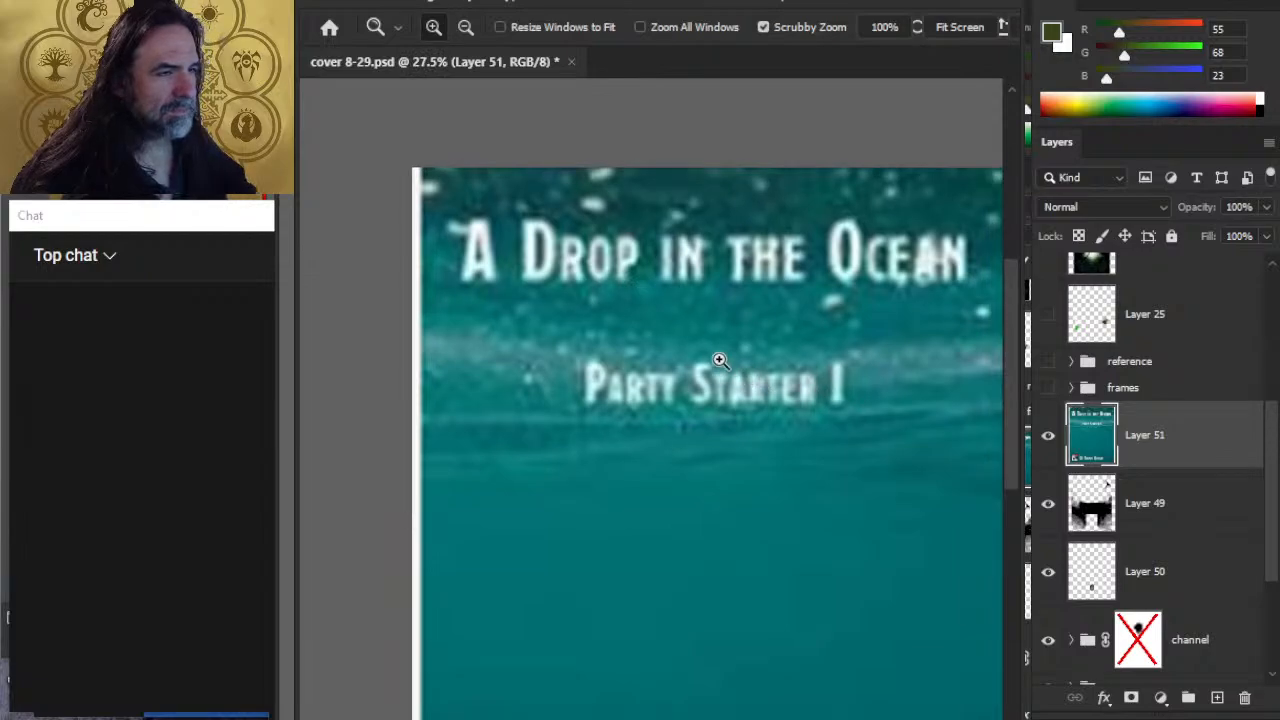
drag(720, 360, 694, 340)
key(v)
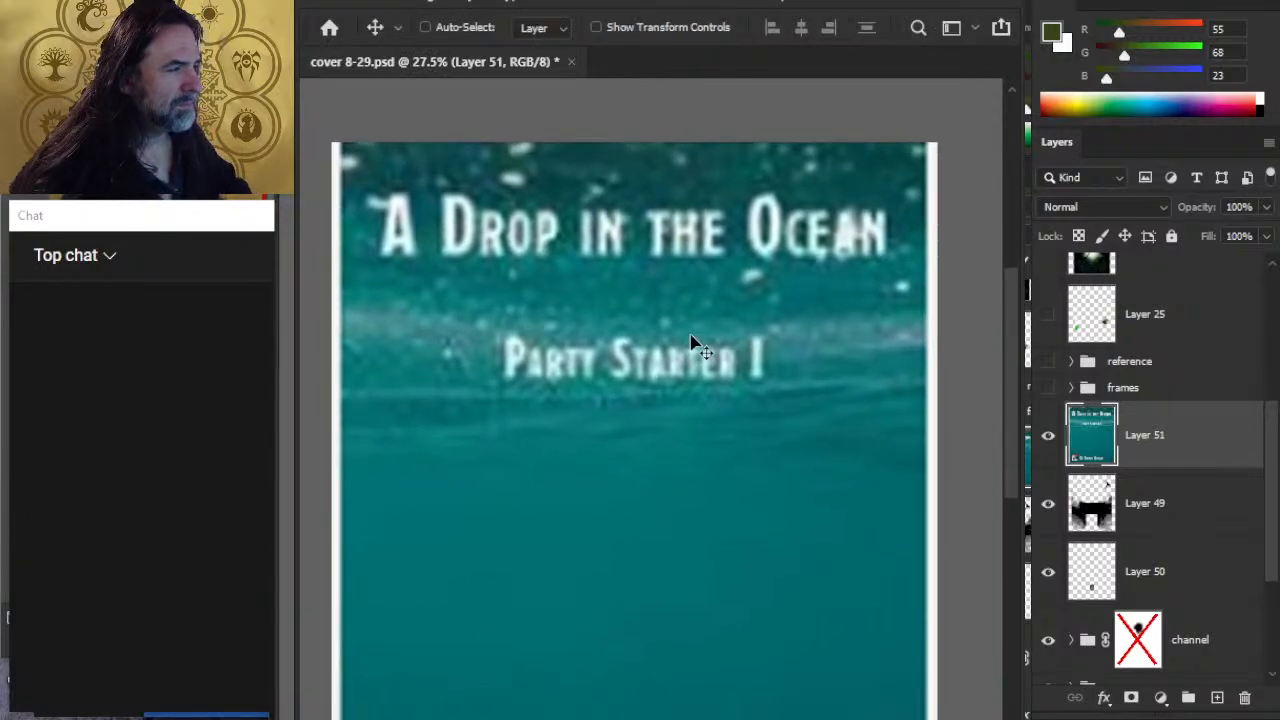
key(shift+Right)
key(shift+Right)
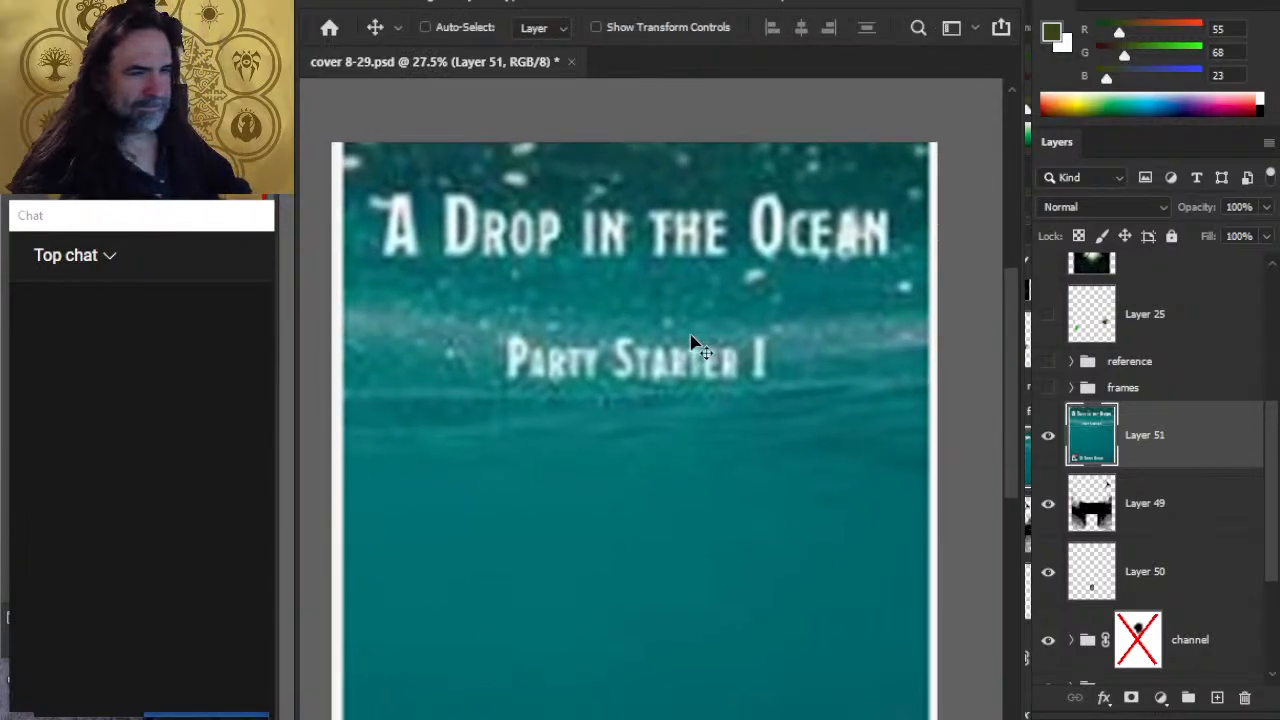
key(shift+Left)
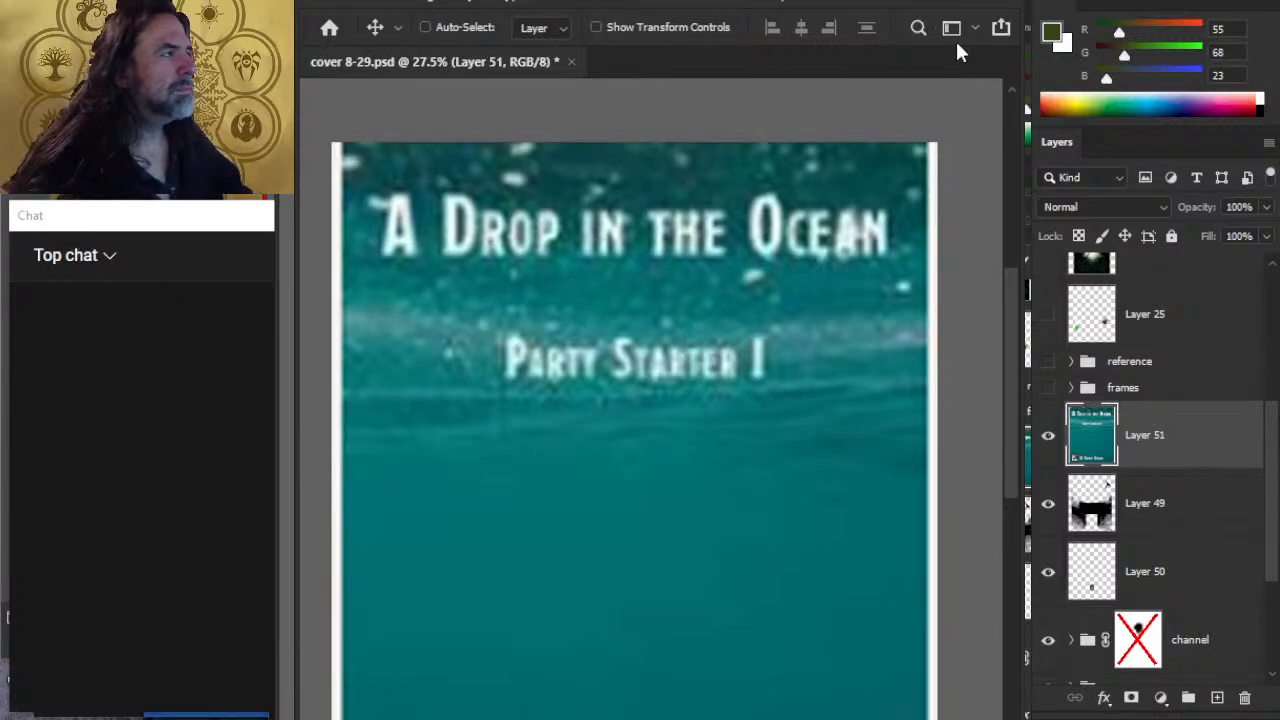
Step: Crop the canvas to a rectangular selection around the A Drop in the Ocean cover, trimming the white side margins, and clear the selection
key(m)
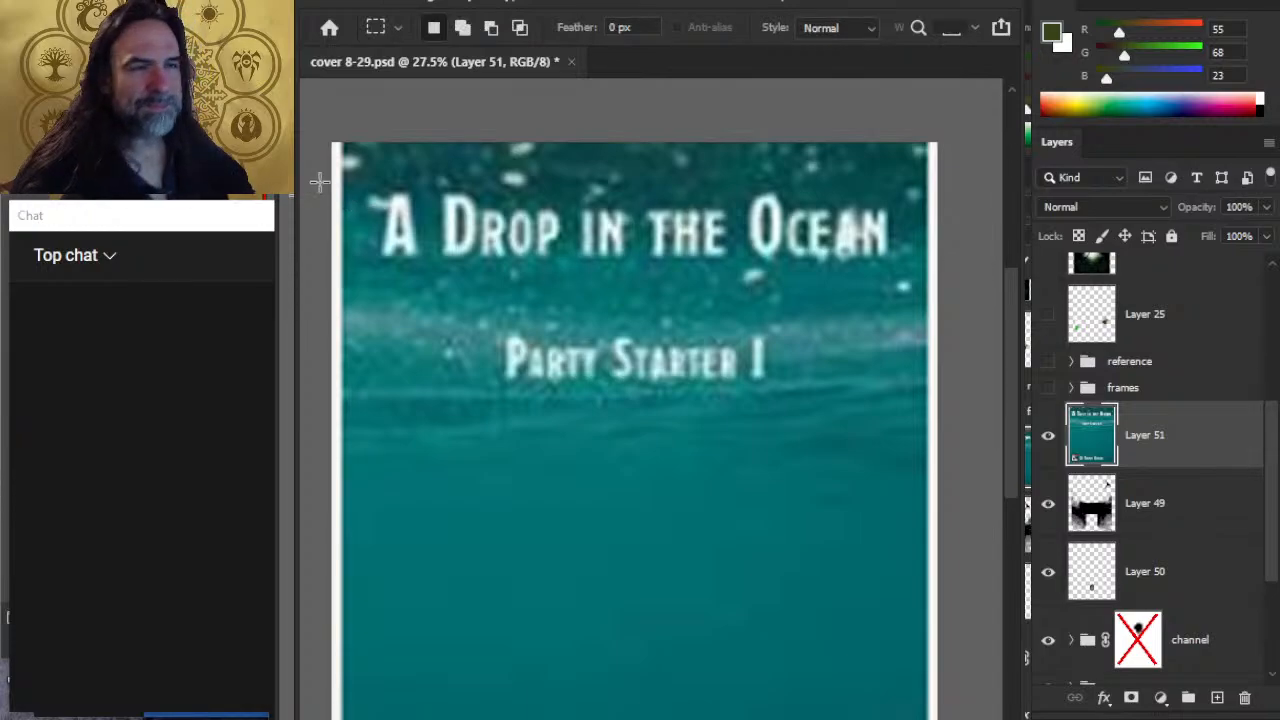
drag(341, 134, 923, 697)
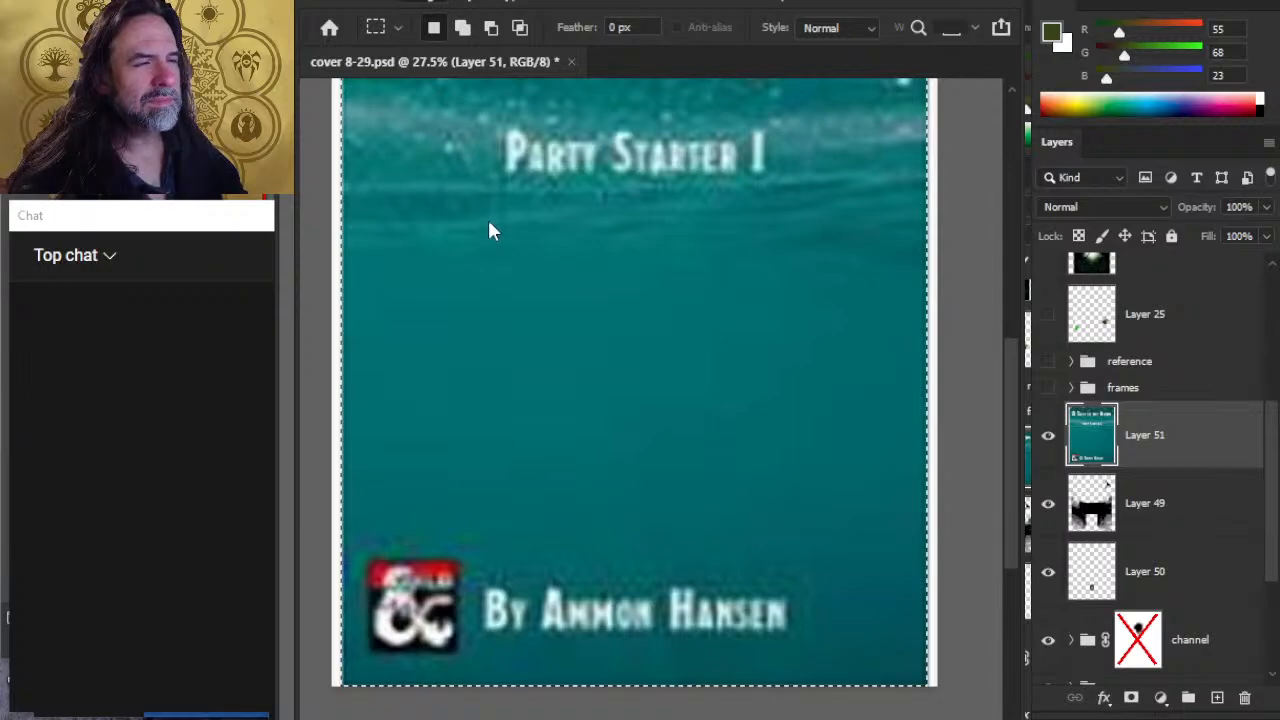
key(ctrl+shift+Left)
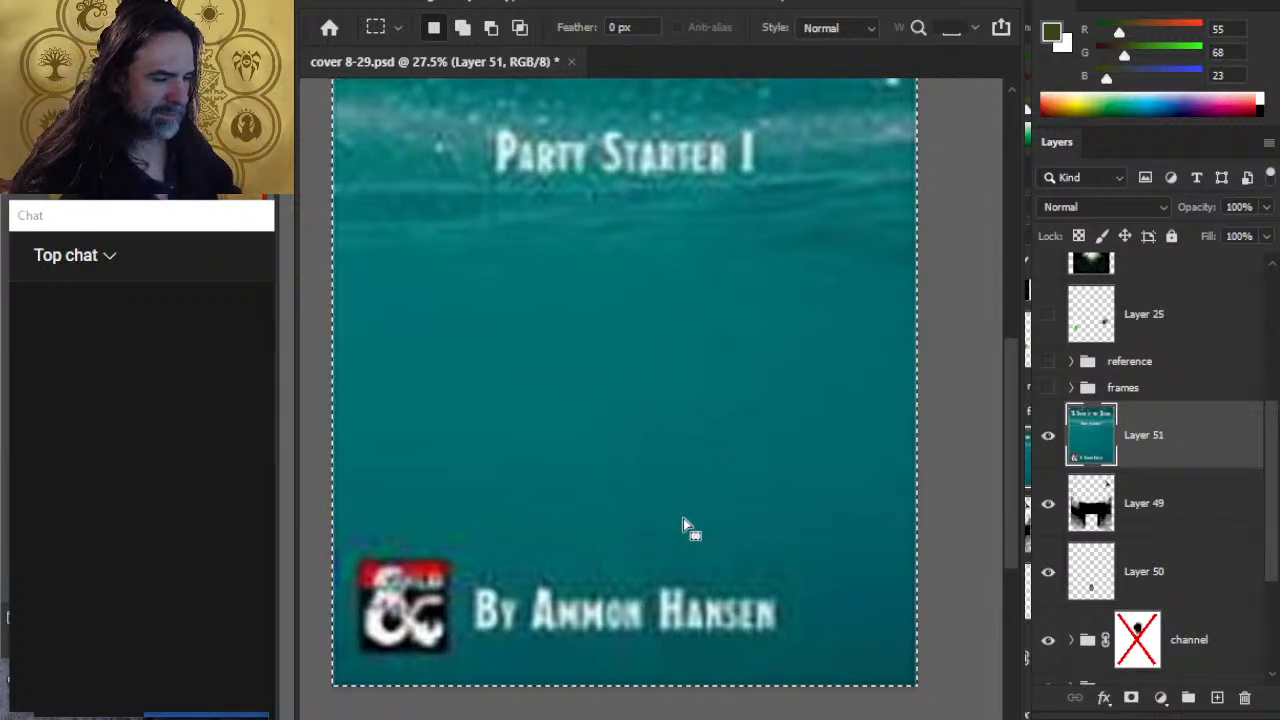
key(l)
key(ctrl+d)
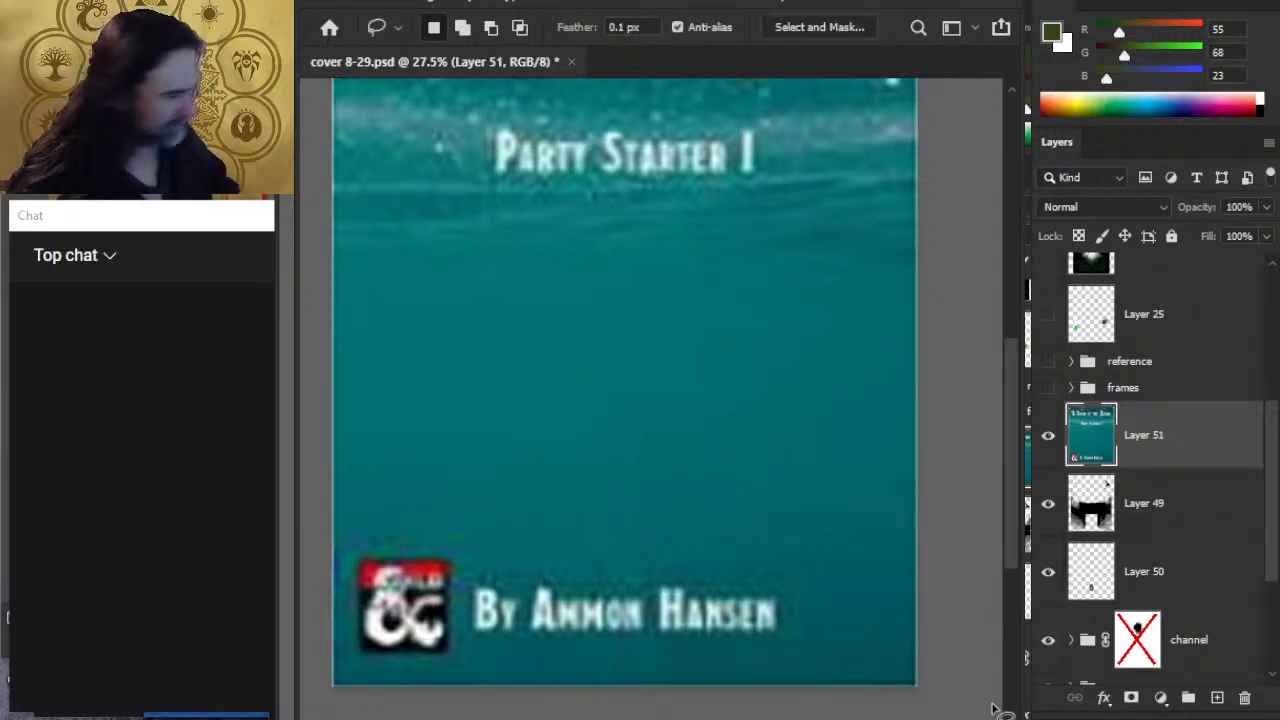
Step: Hide the A Drop in the Ocean layer so the gateway and rune moon artwork shows on the cropped canvas
click(1048, 435)
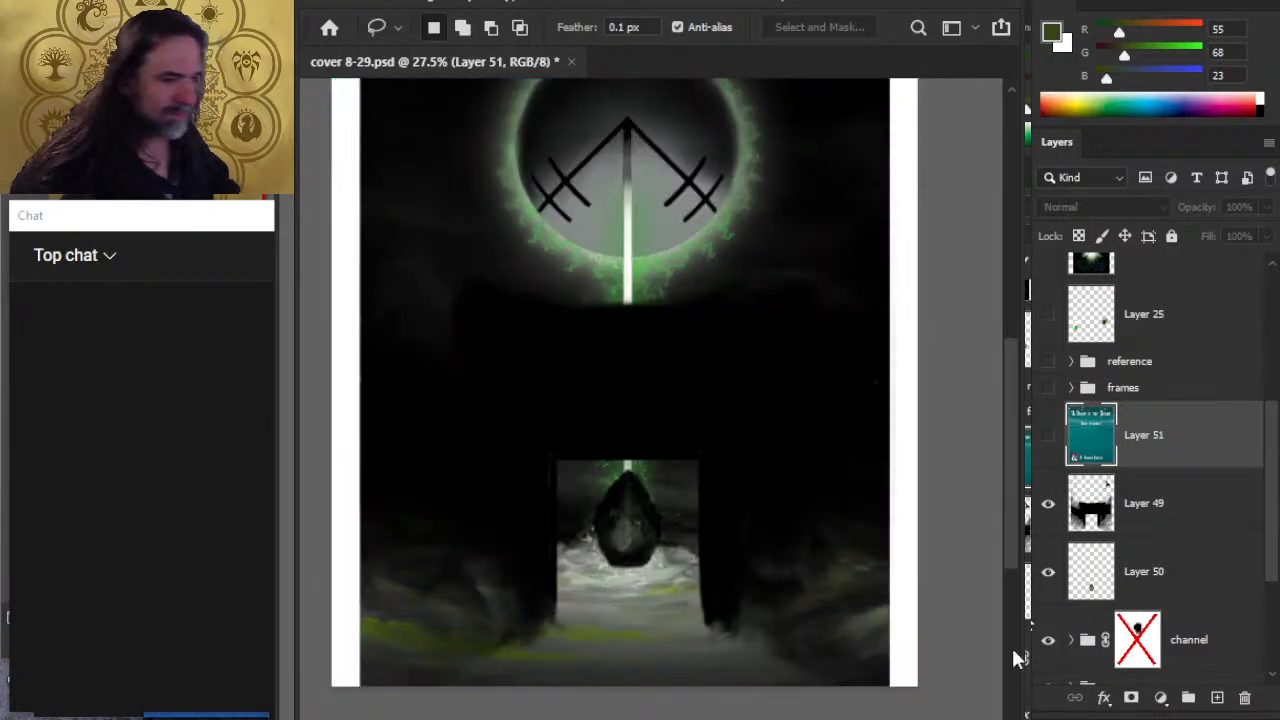
key(z)
drag(684, 507, 666, 477)
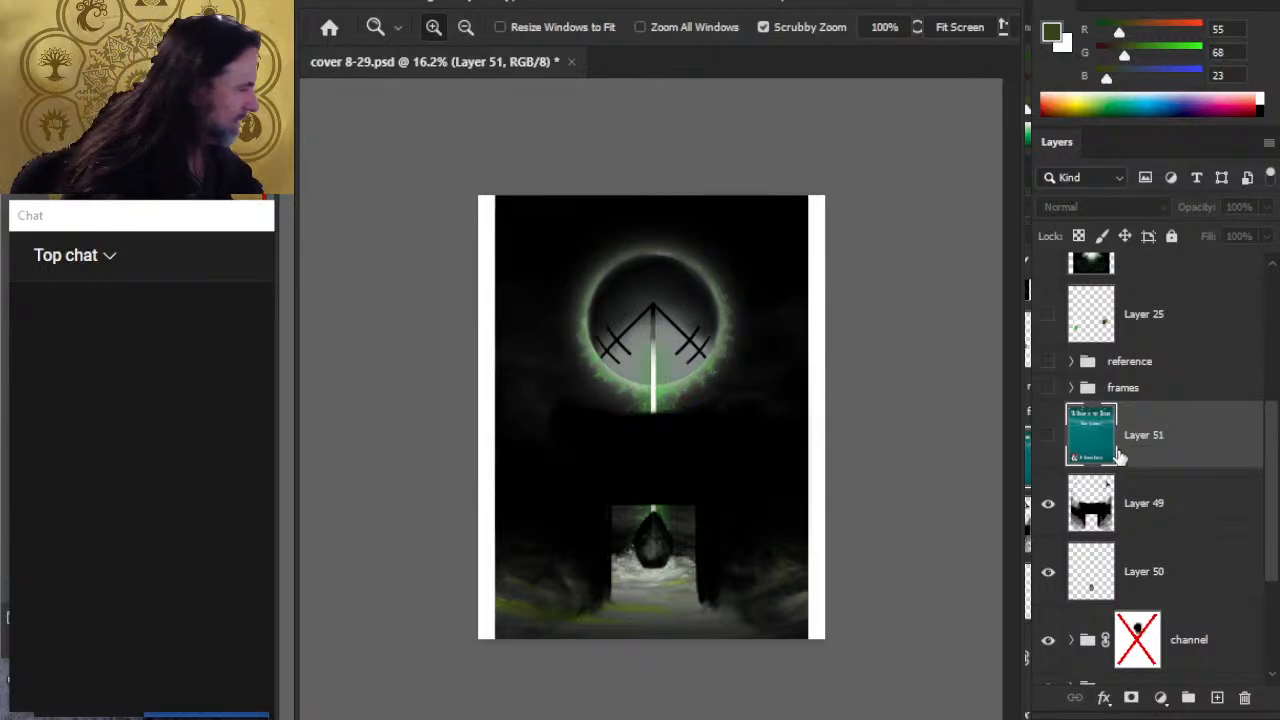
Step: On Layer 15, fill the white strips along both sides of the artwork with black
click(1190, 515)
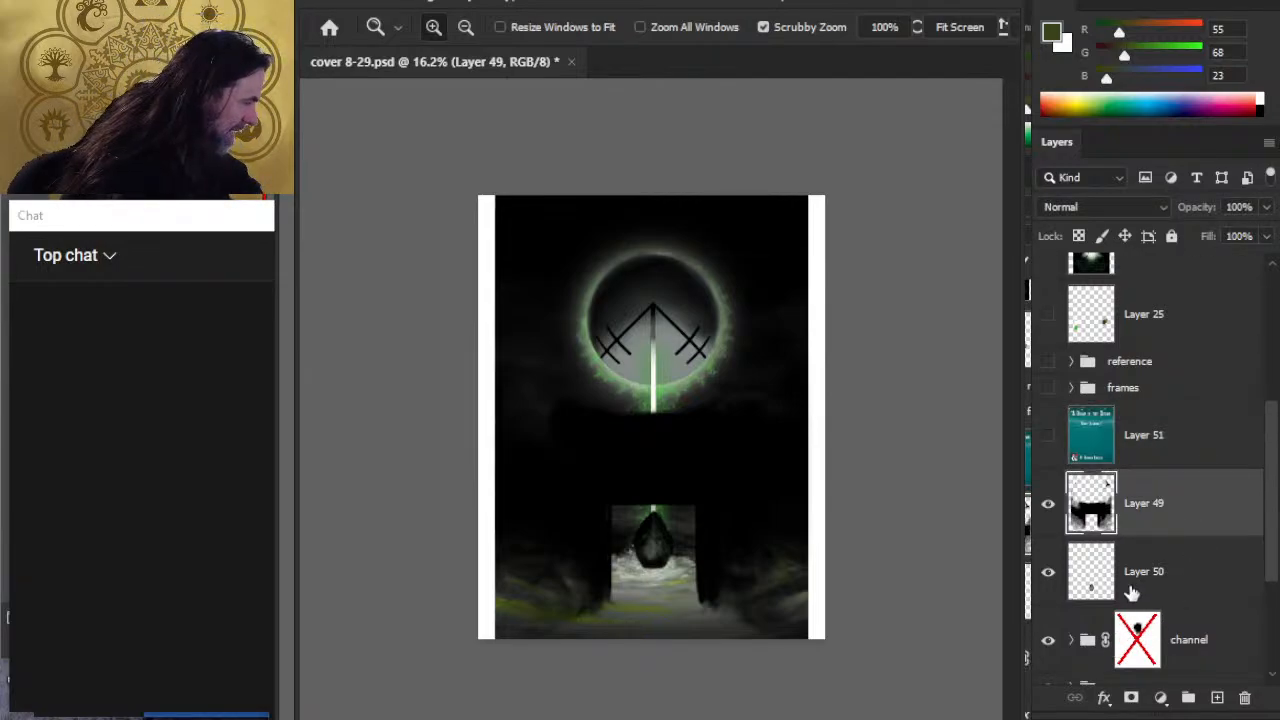
scroll(1272, 535, down, 3)
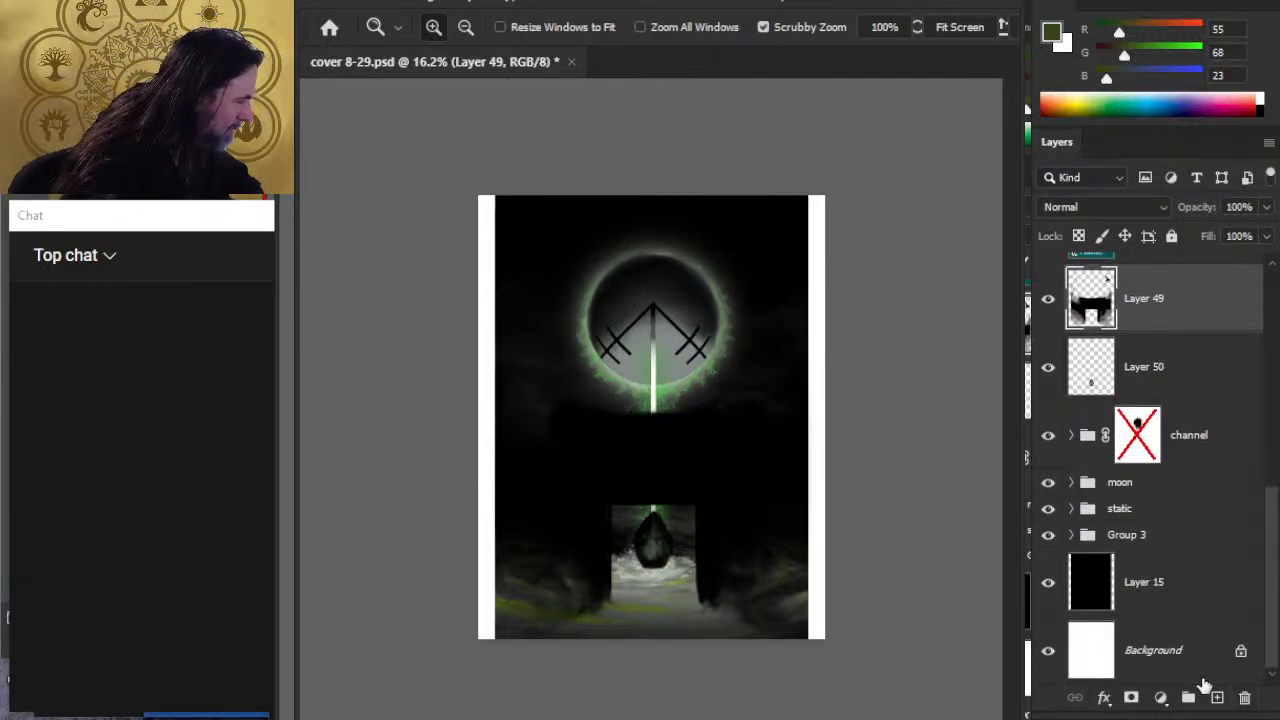
click(1200, 578)
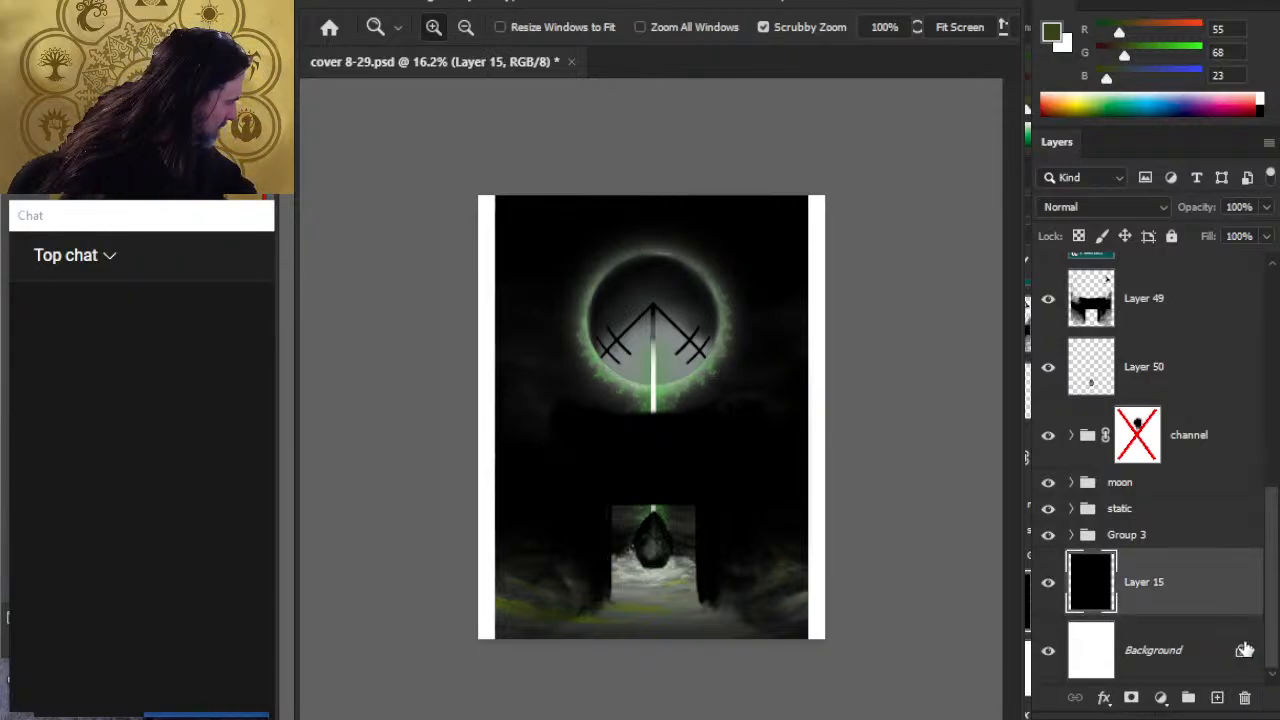
key(d)
key(g)
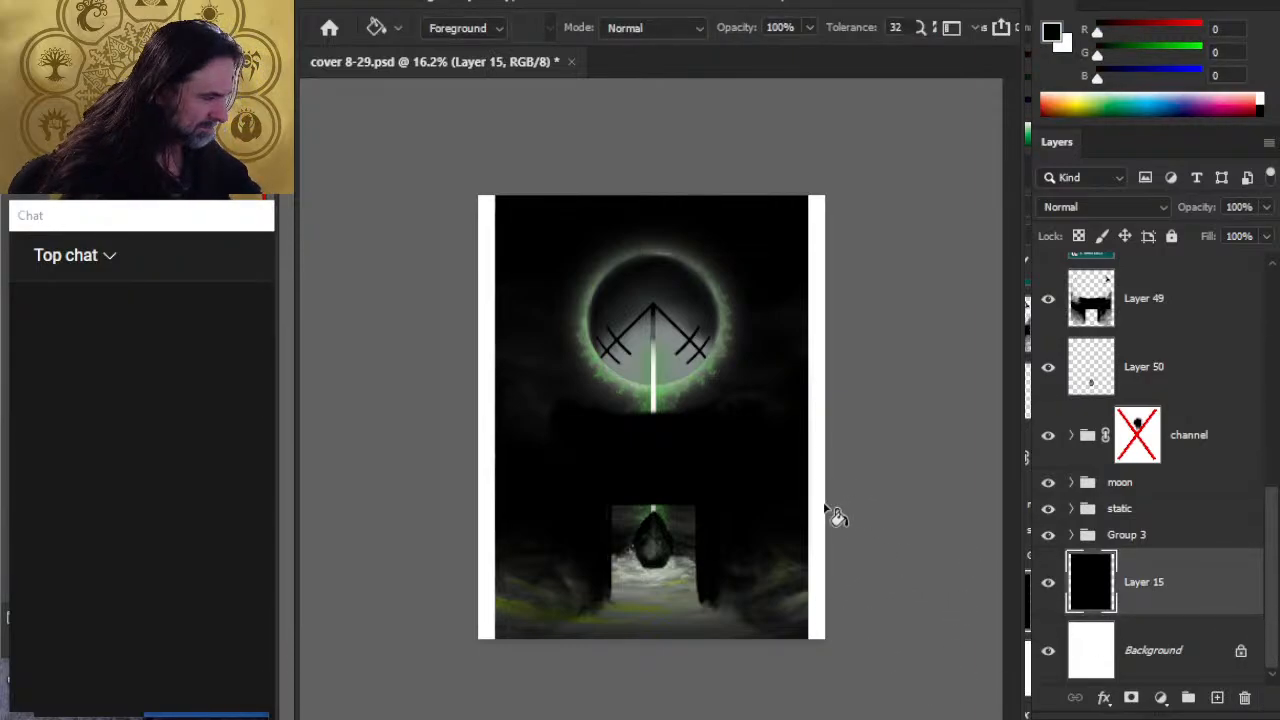
click(818, 512)
click(485, 550)
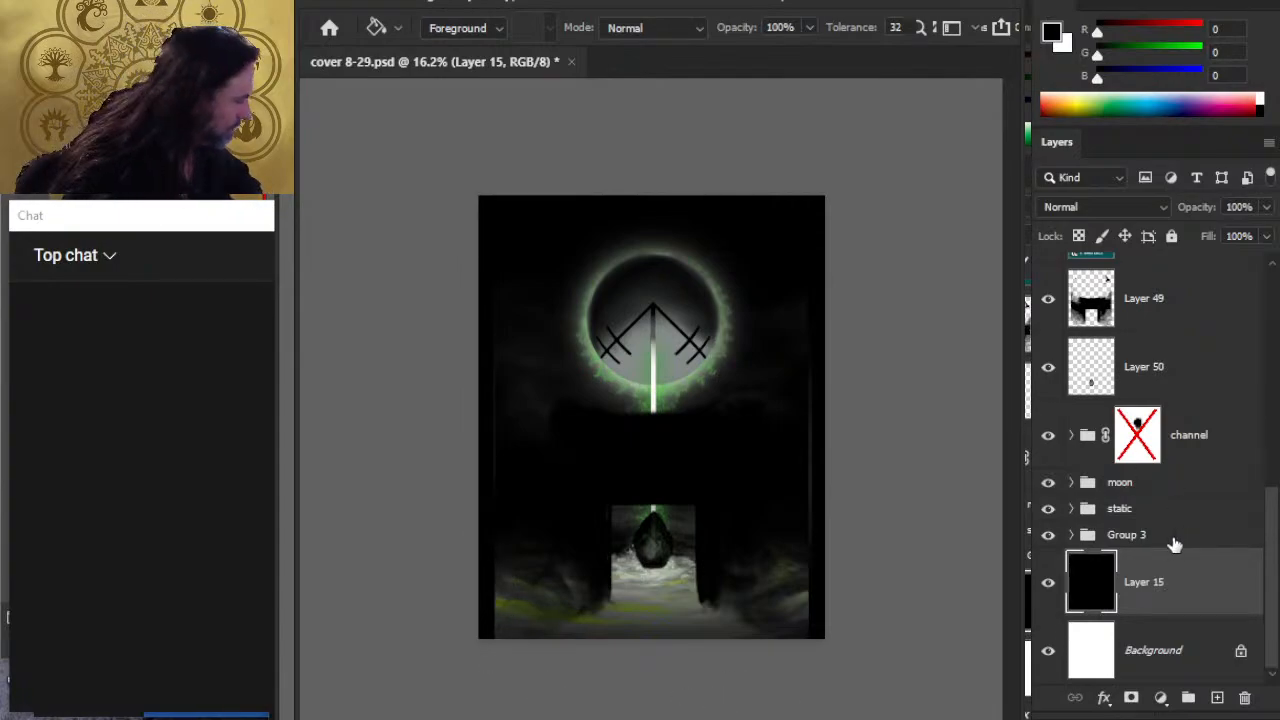
Step: Switch Group 3's visibility off and on to examine which clouds and ground it contributes near the canvas edges
click(1048, 535)
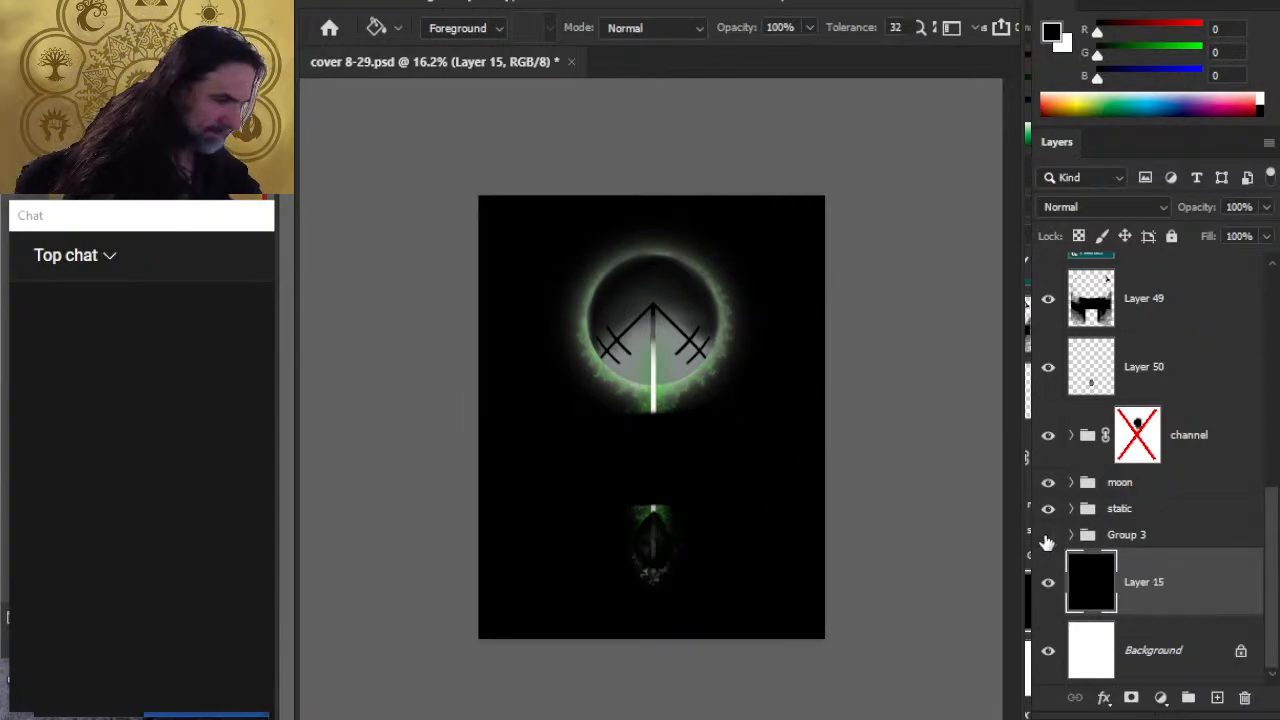
click(1048, 535)
click(1072, 546)
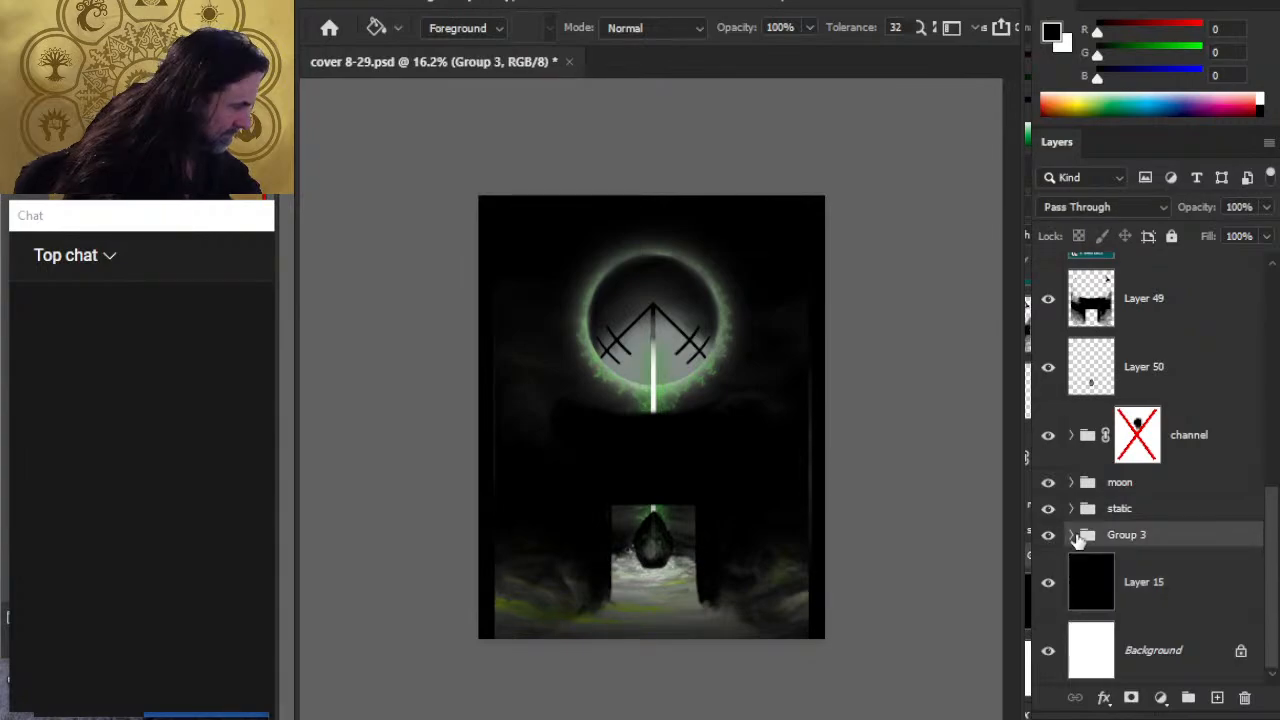
click(1071, 537)
click(1071, 537)
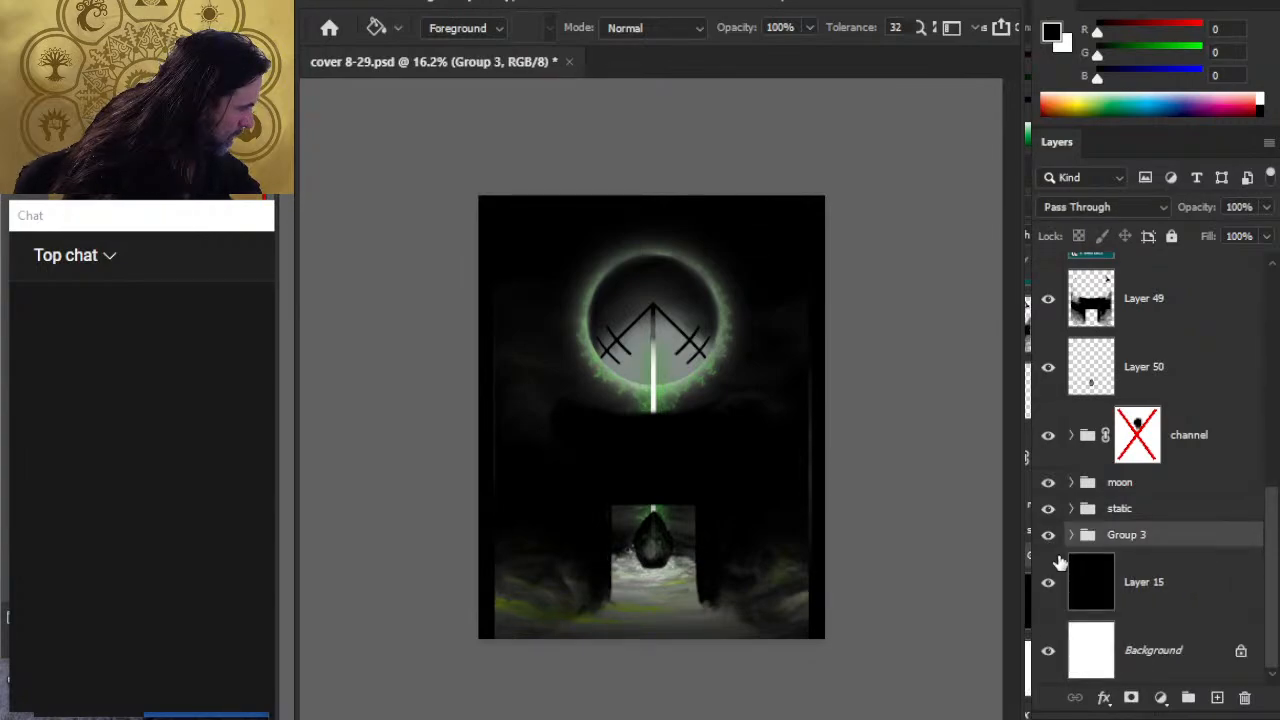
click(1048, 535)
click(1048, 535)
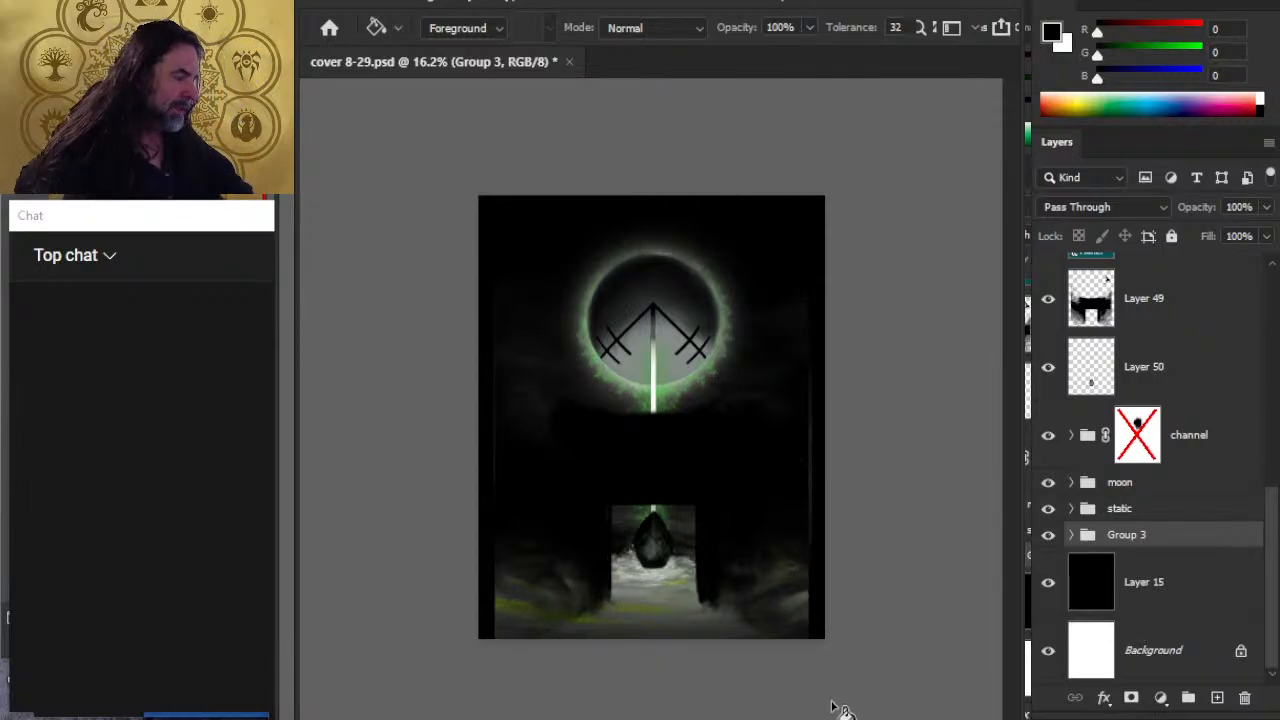
Step: On Layer 49, smudge the gateway's outer right side and upper edge at 70% strength to blend them into the background
click(1189, 302)
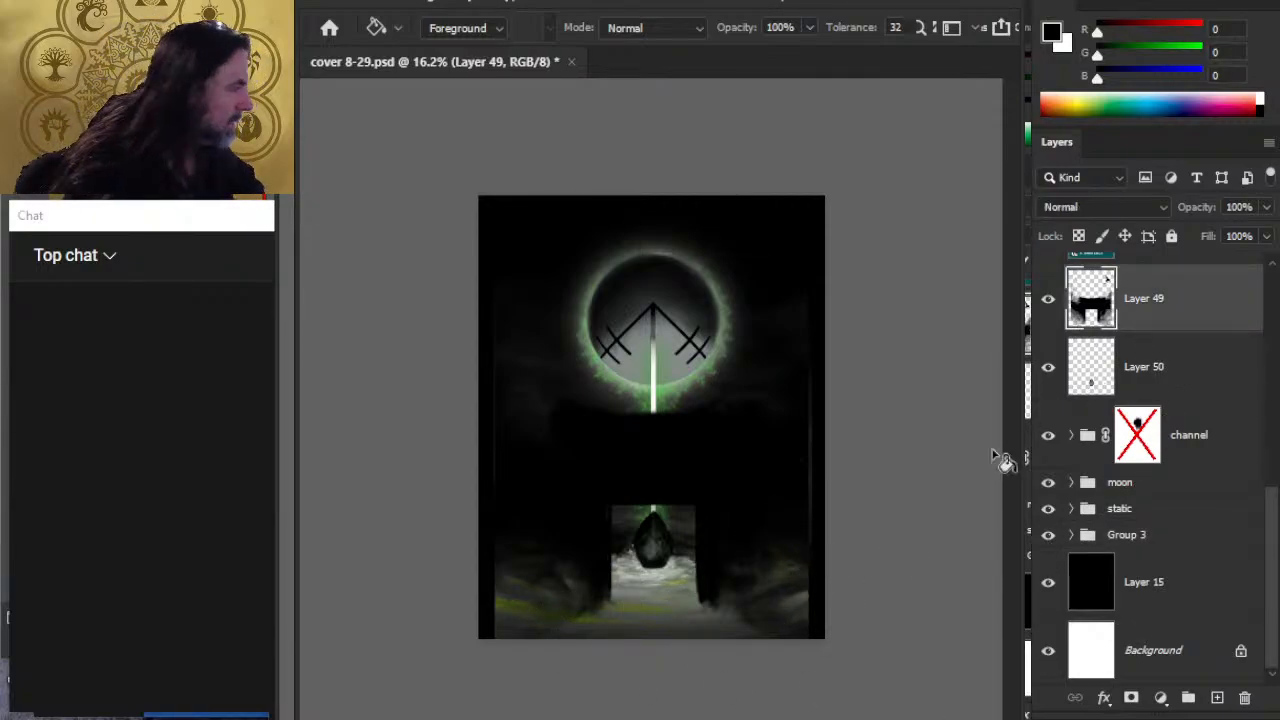
key(r)
key(b)
key(r)
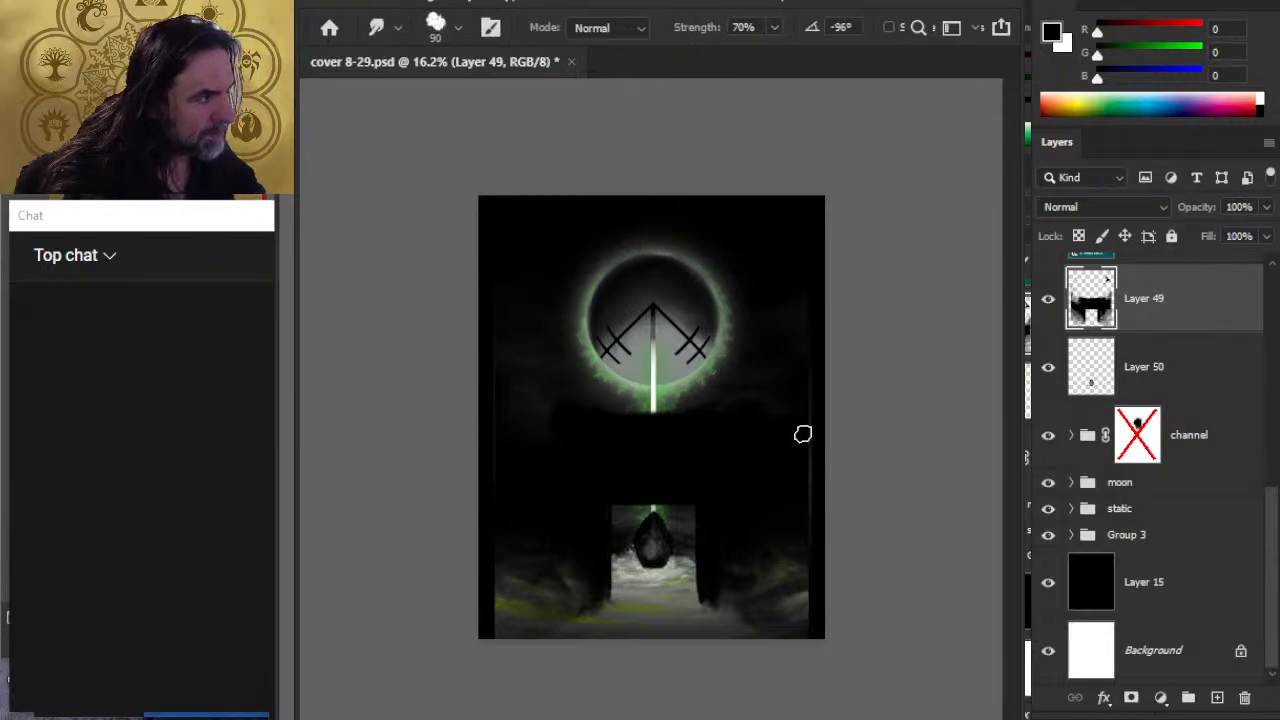
drag(798, 482, 806, 406)
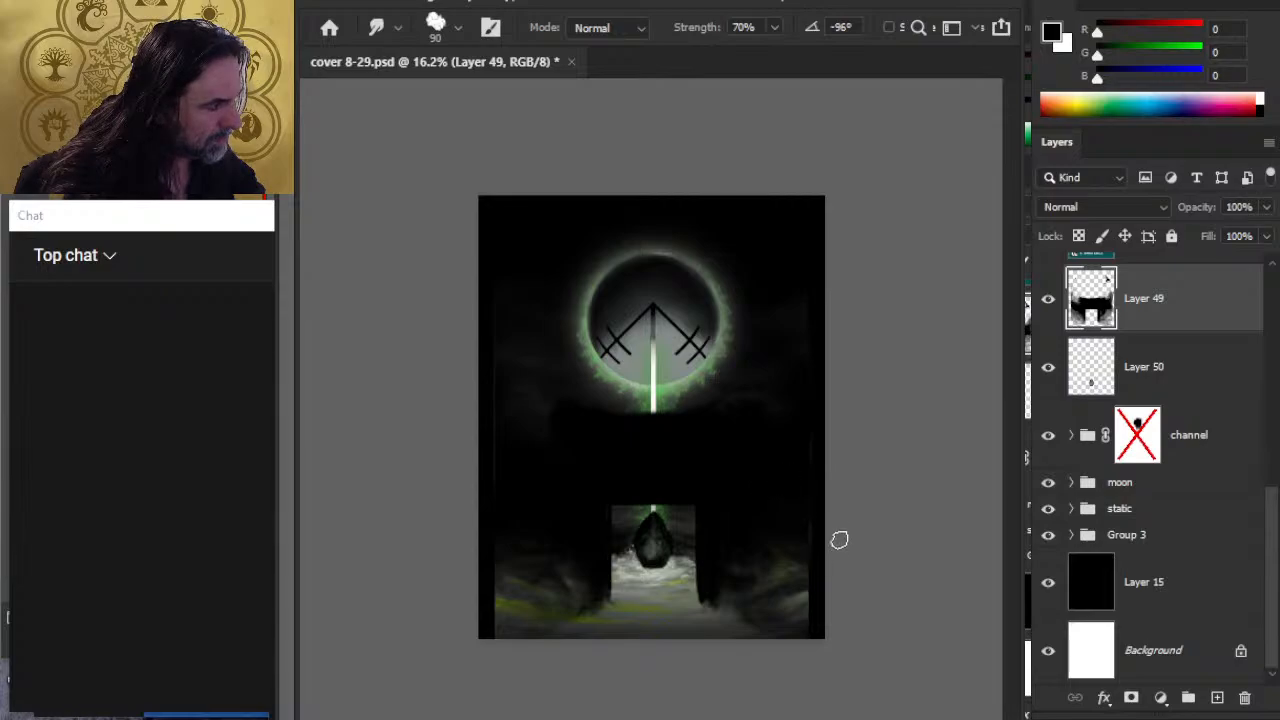
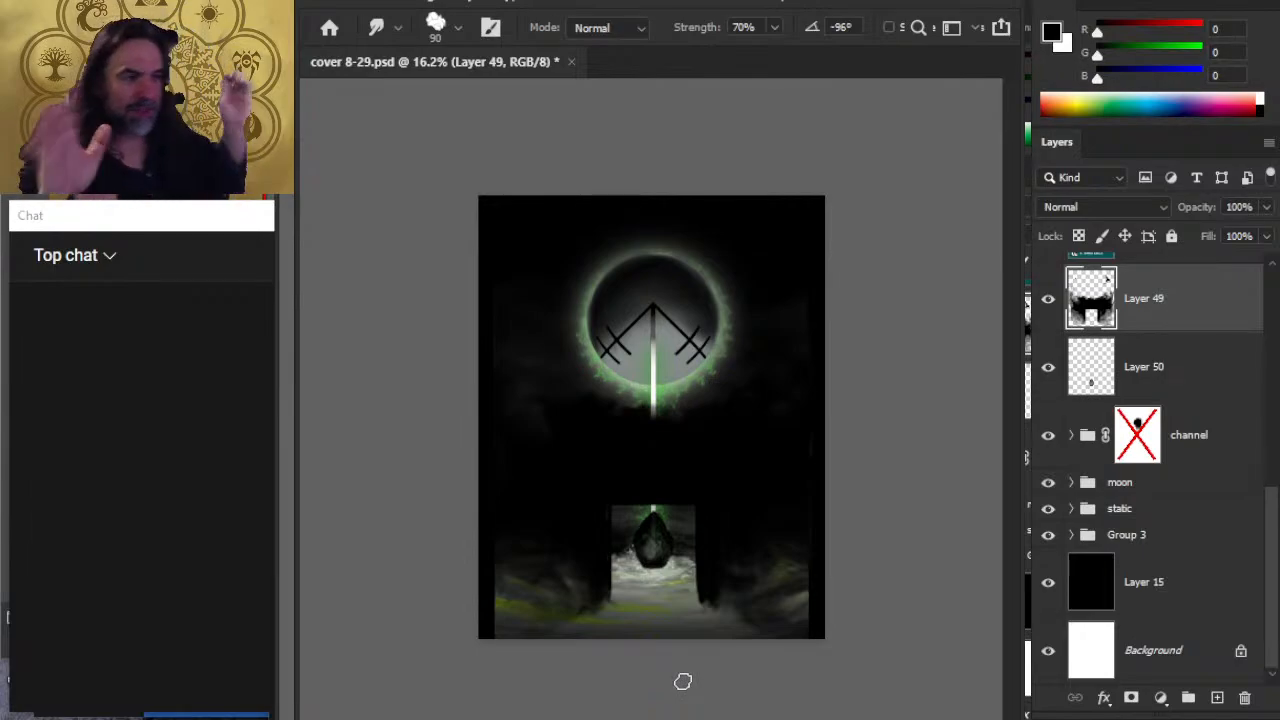
Step: On a new layer above Layer 49, paint dark green (0, 29, 0) branching shapes along both sides and a ragged band across the gateway's top
key(b)
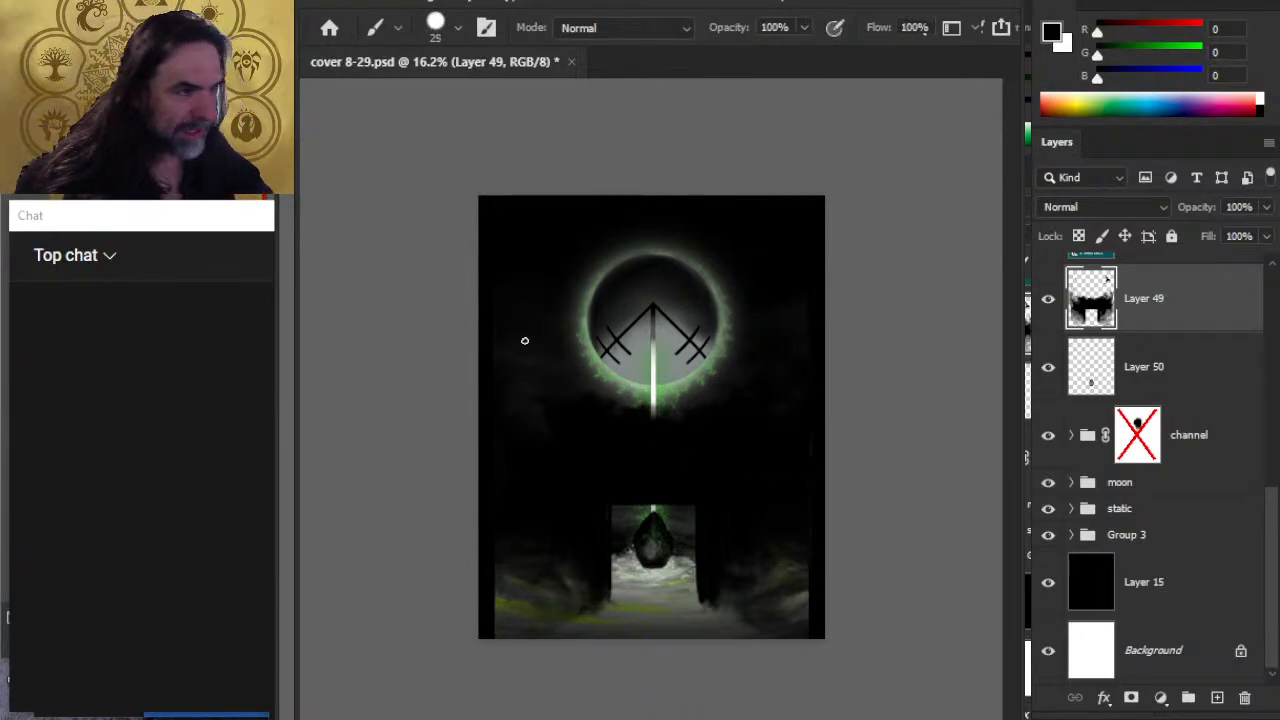
click(1218, 698)
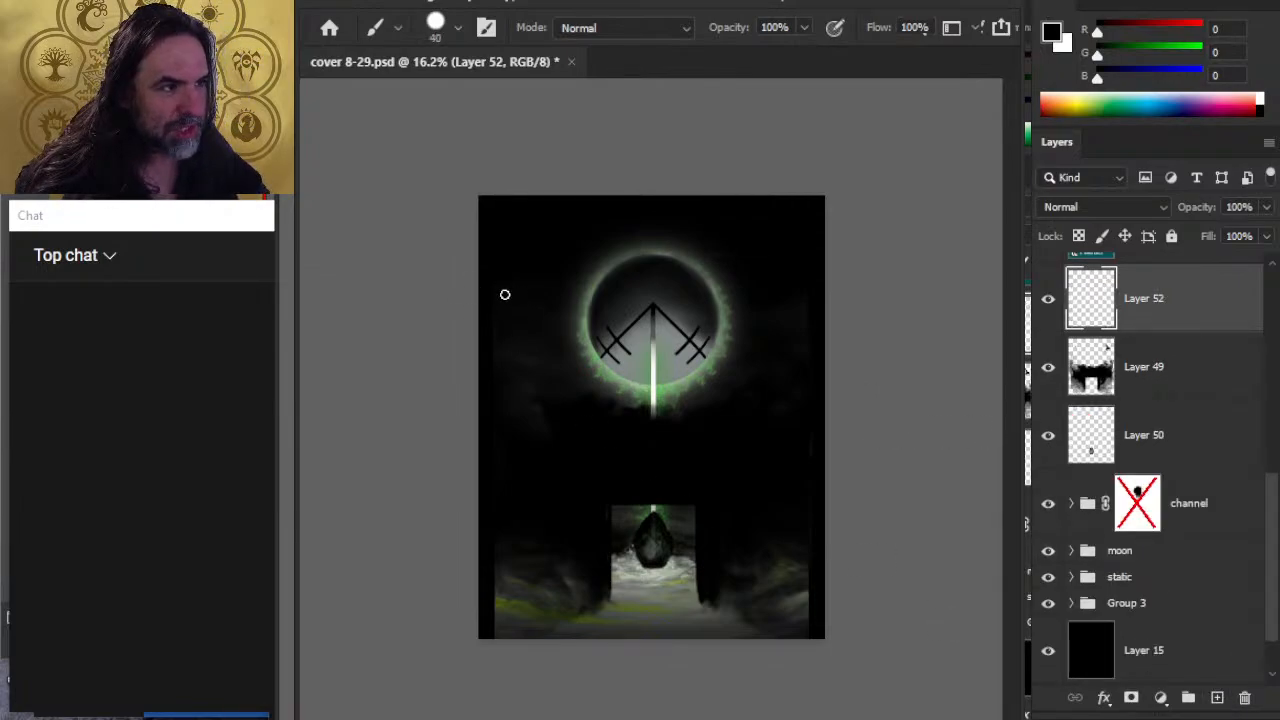
drag(1099, 58, 1108, 58)
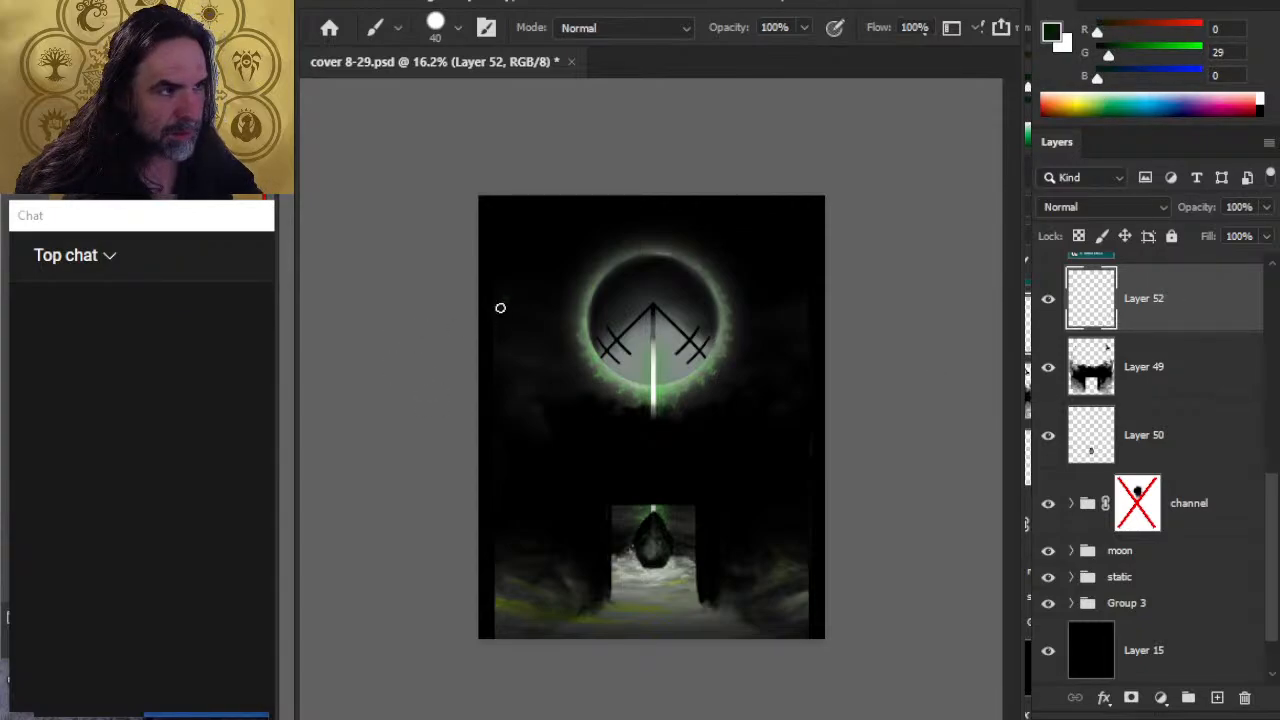
drag(500, 308, 500, 308)
drag(483, 408, 486, 502)
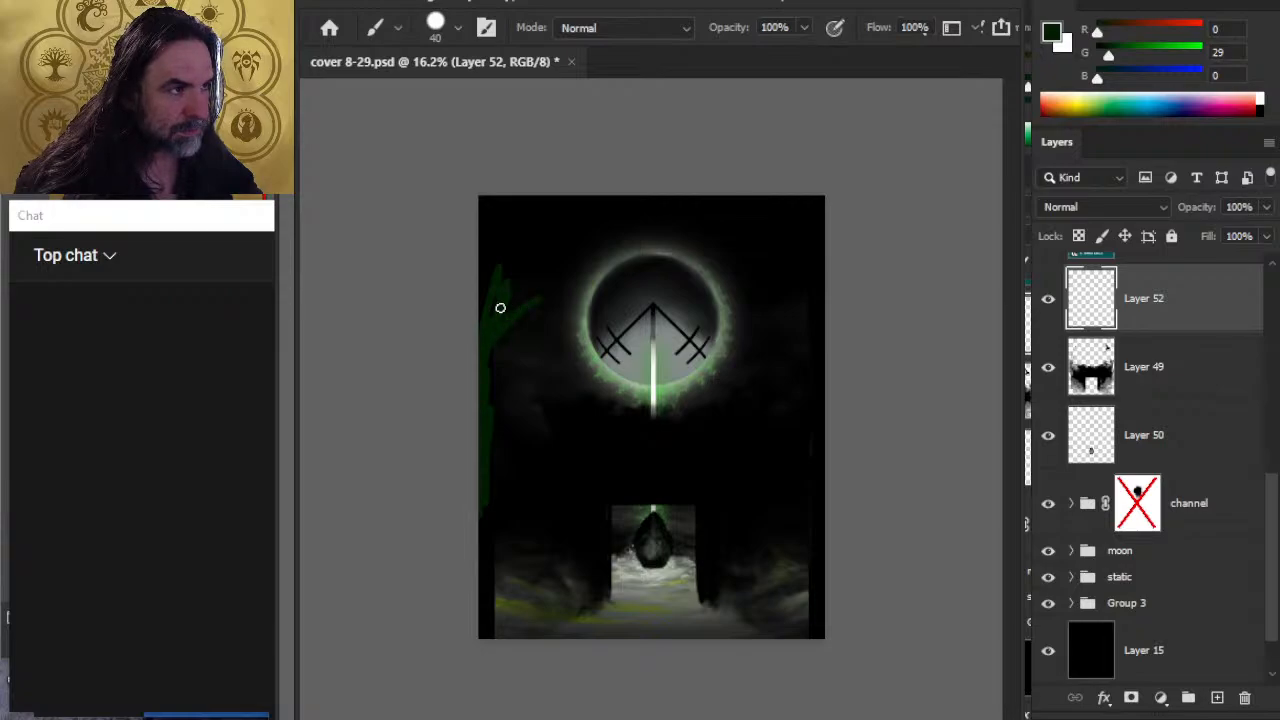
drag(500, 308, 518, 314)
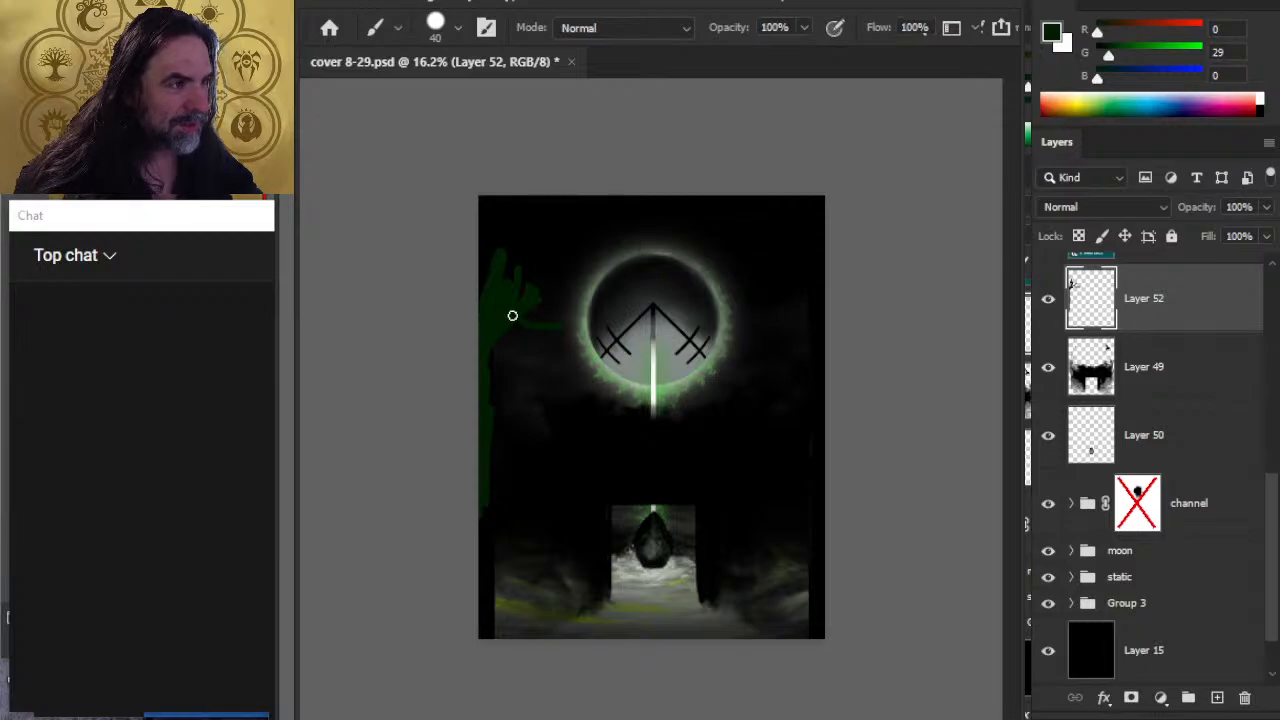
drag(493, 276, 494, 210)
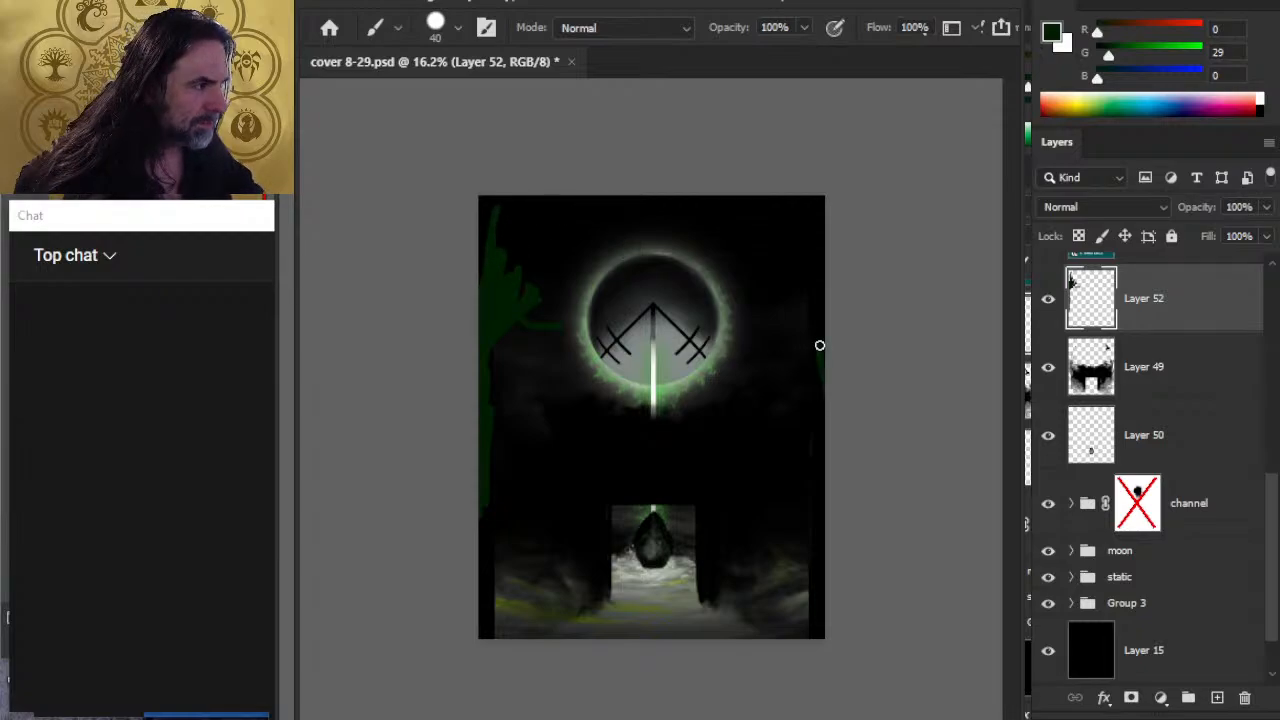
drag(815, 314, 819, 446)
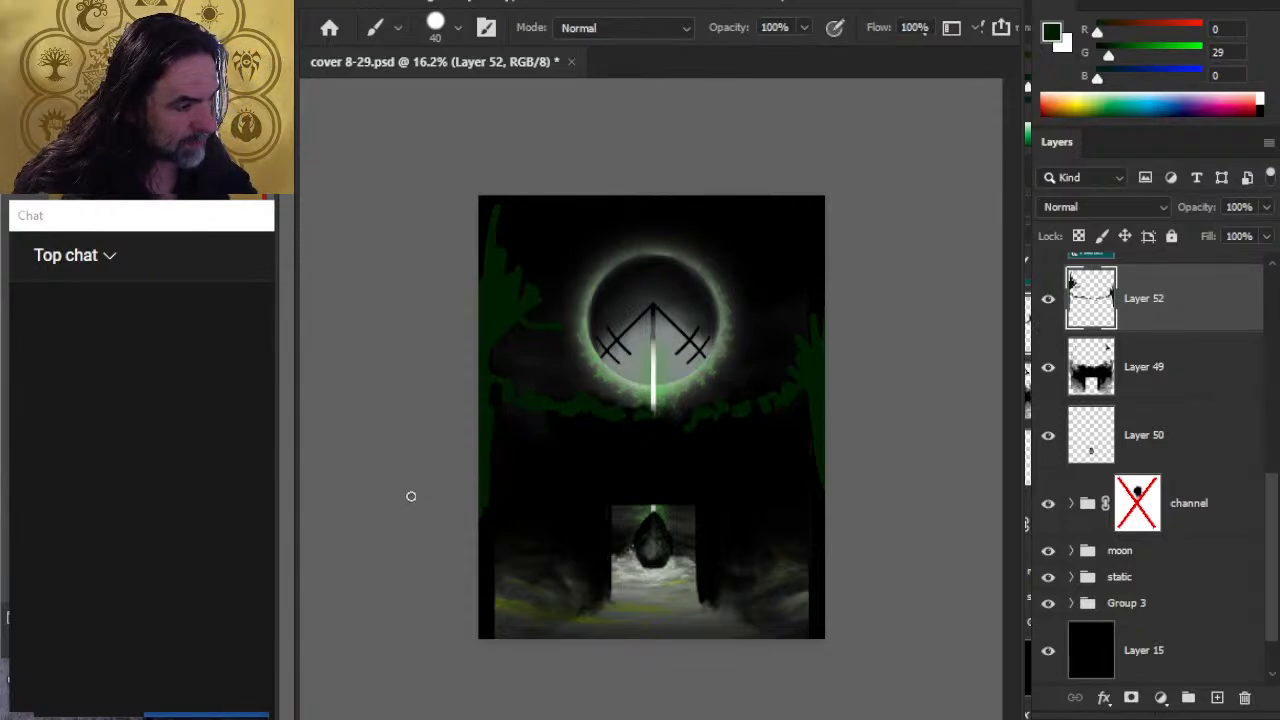
Step: Erase the tall green branches from the upper left of the foliage sketch, using a size 70 eraser
mouse_move(515, 292)
mouse_down()
mouse_move(485, 335)
mouse_move(516, 306)
mouse_up()
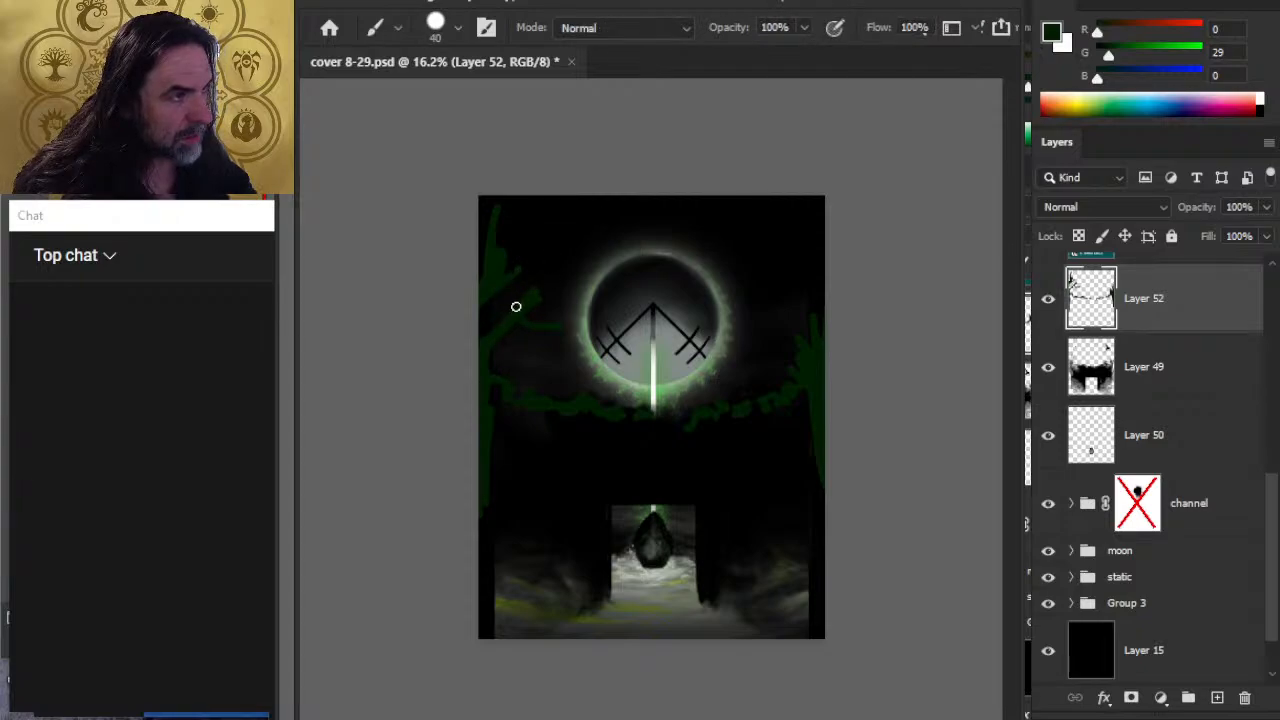
key(e)
drag(494, 210, 490, 302)
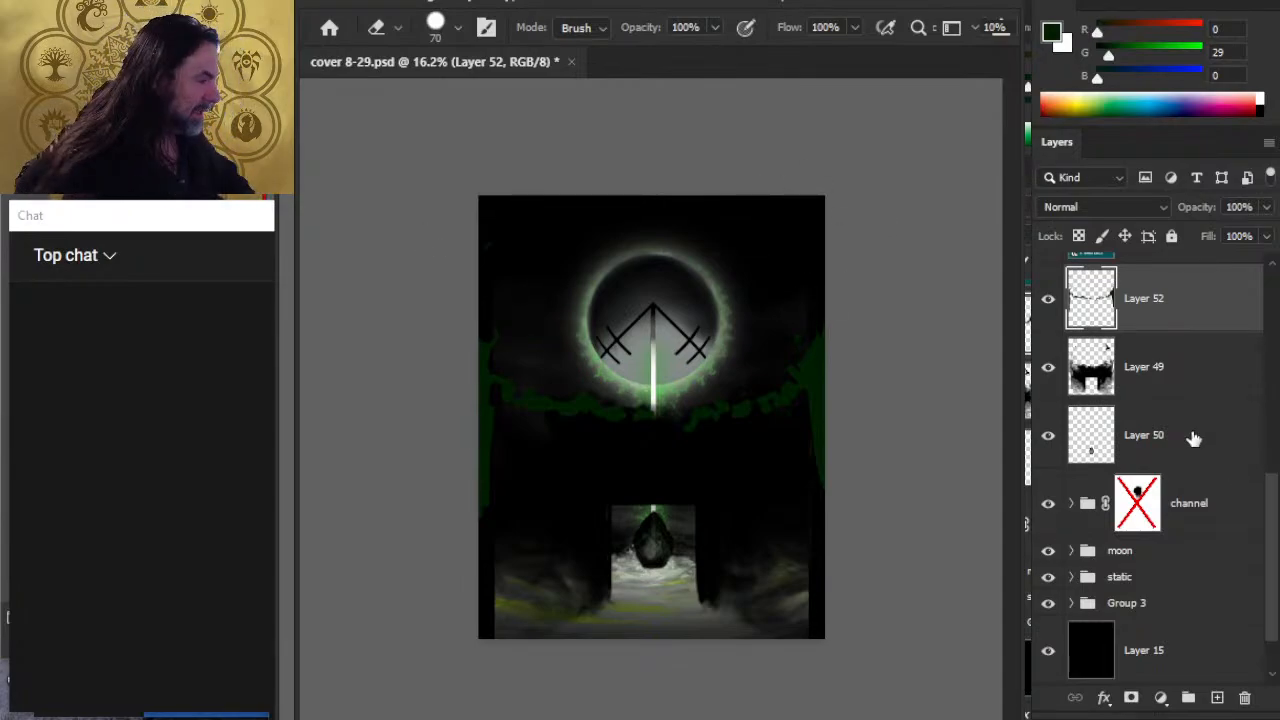
Step: Add a new layer above the reference group and reset the foreground and background colours to black and white
drag(1272, 510, 1266, 423)
click(1195, 367)
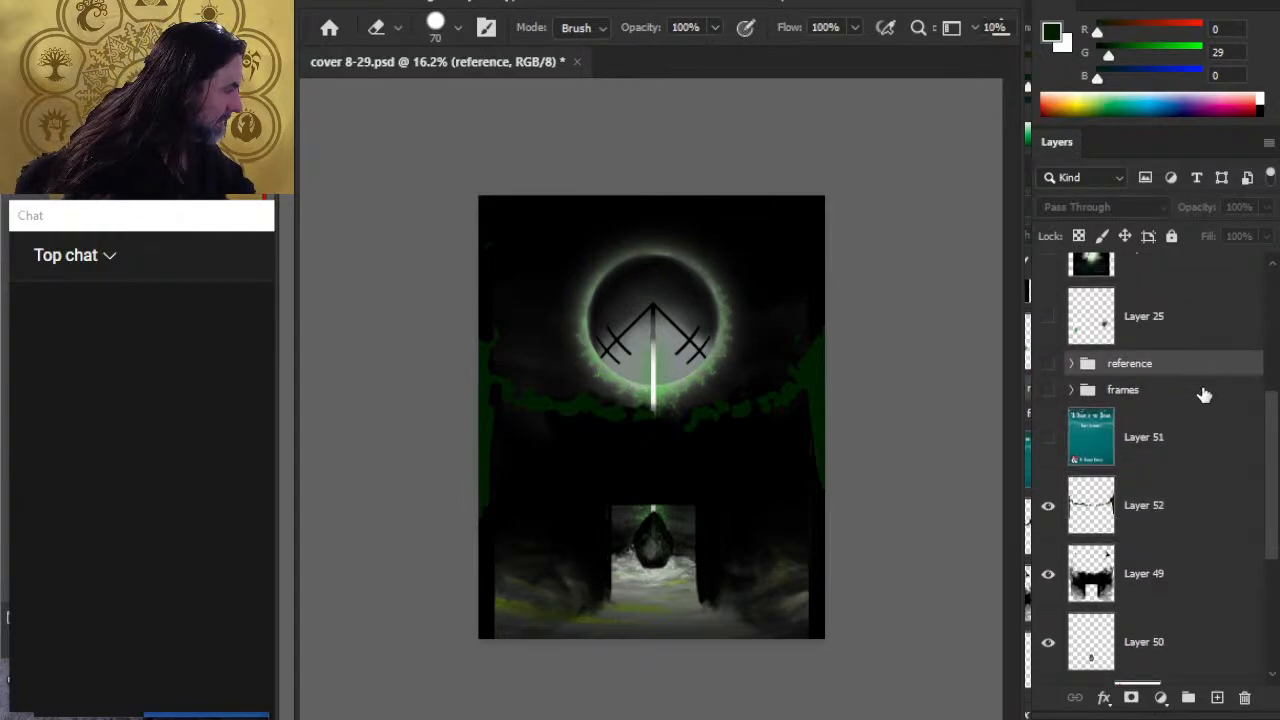
click(1217, 698)
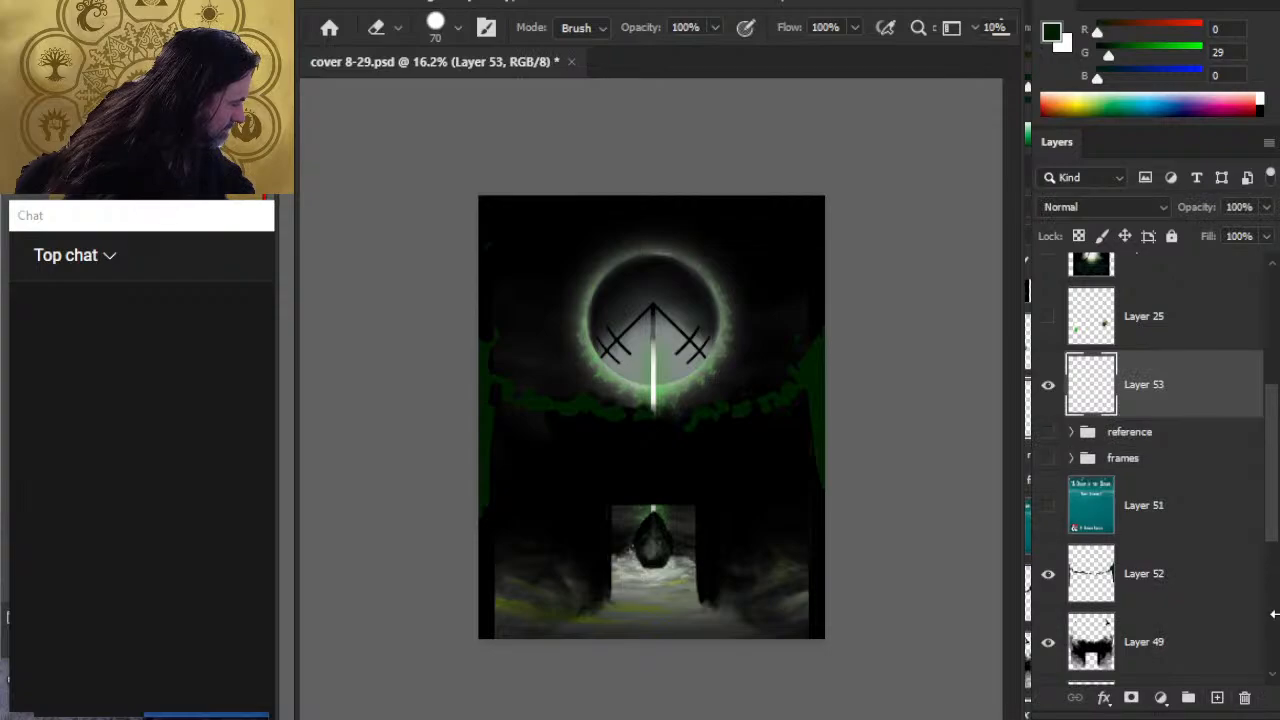
key(d)
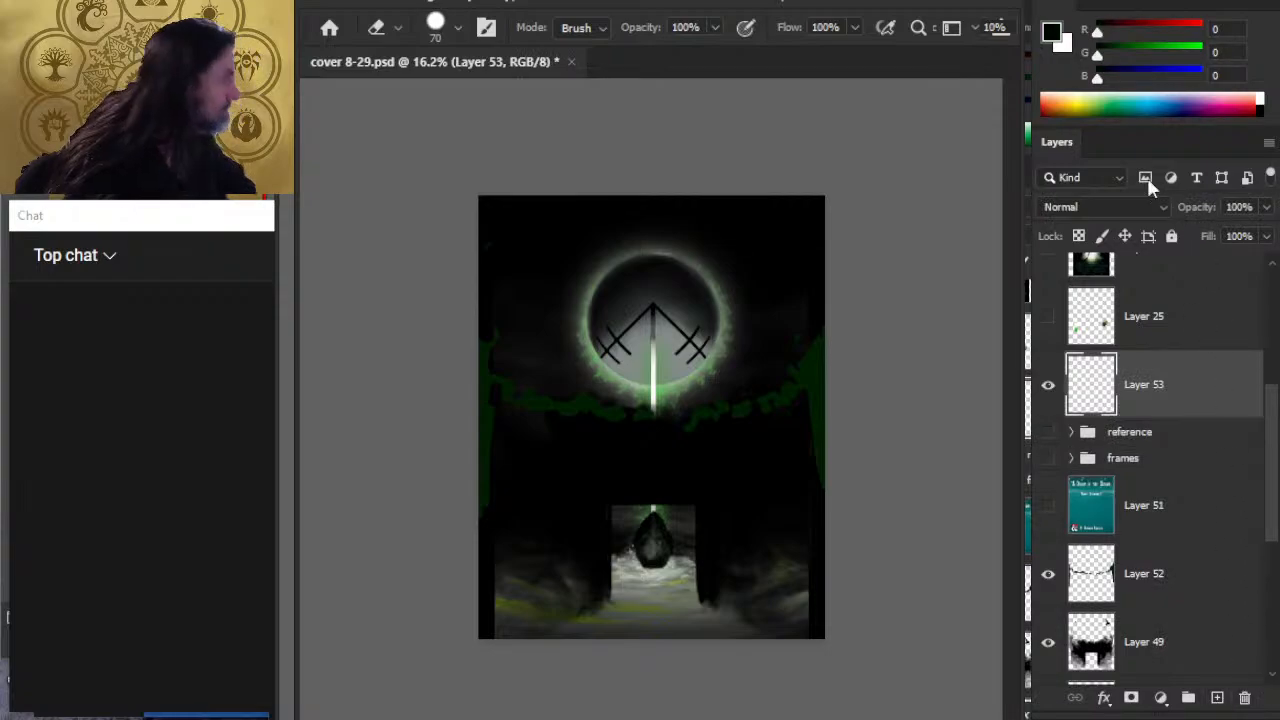
drag(1097, 31, 1139, 31)
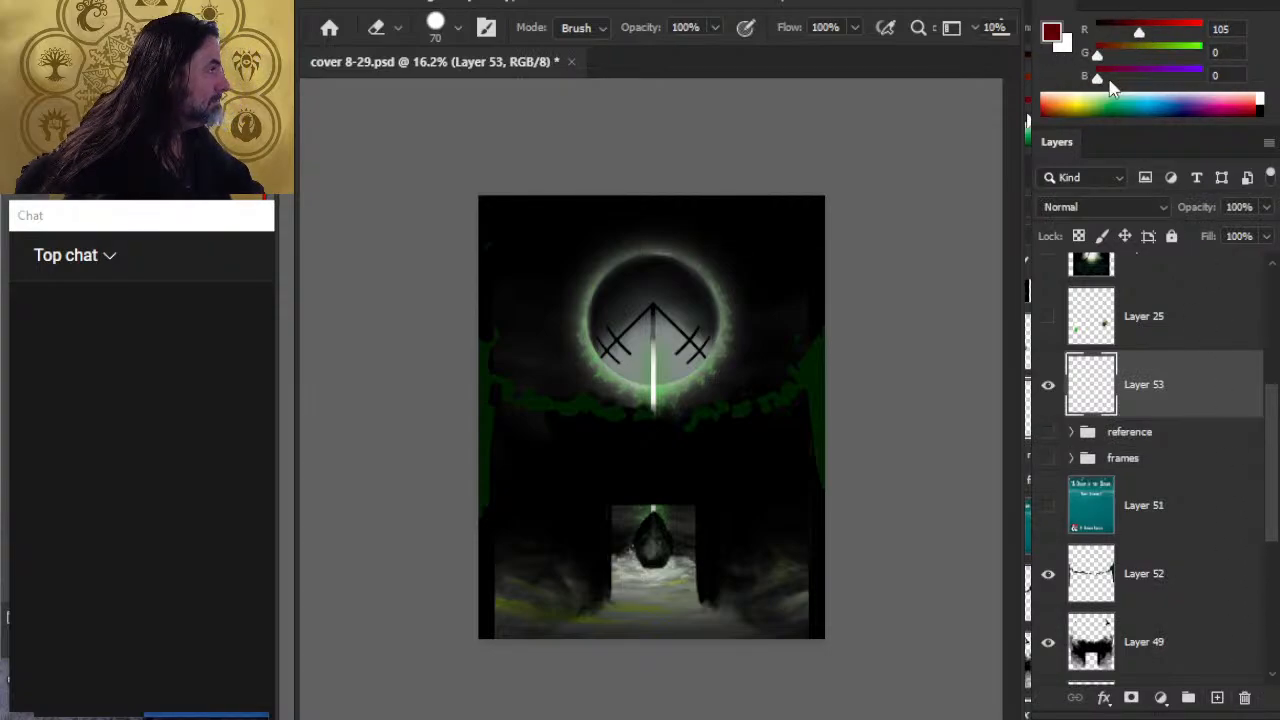
key(b)
drag(546, 213, 542, 262)
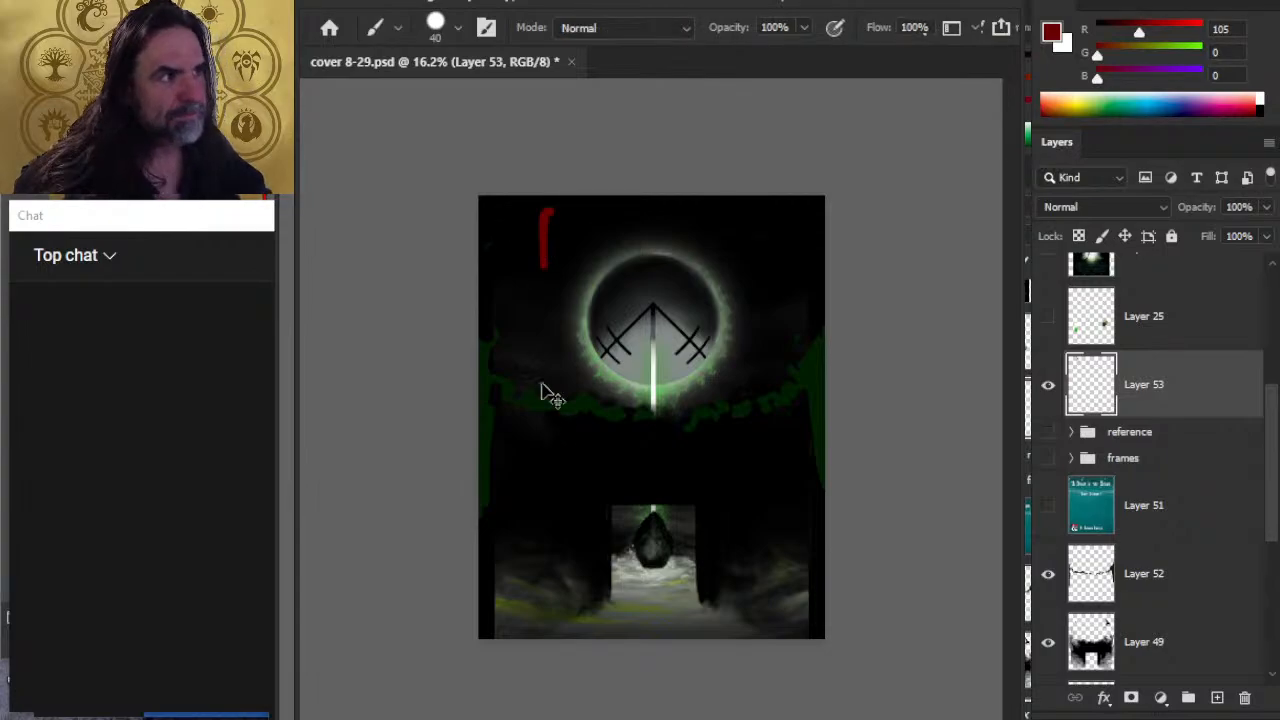
key(ctrl+z)
mouse_move(1139, 34)
mouse_down()
mouse_move(1155, 34)
mouse_move(1105, 56)
mouse_move(1121, 79)
mouse_move(1146, 34)
mouse_up()
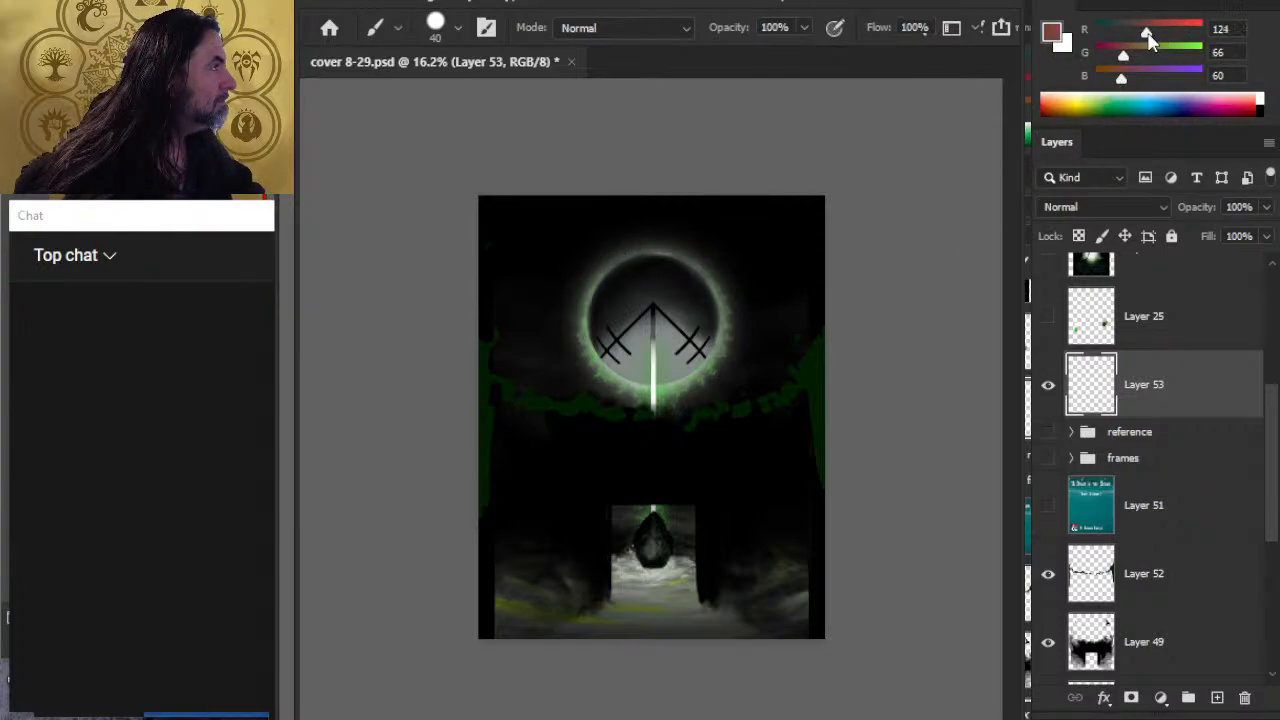
drag(522, 230, 520, 284)
key(ctrl+z)
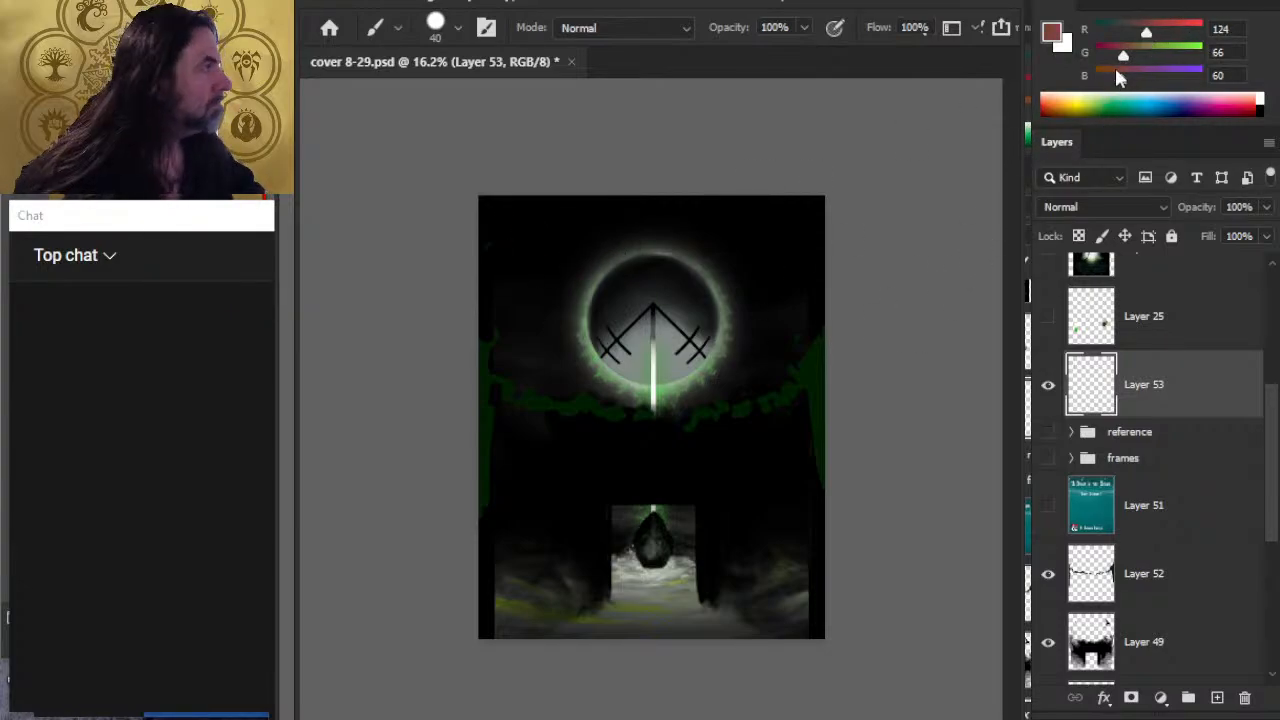
drag(1123, 57, 1134, 33)
mouse_move(536, 304)
mouse_down()
mouse_move(534, 217)
mouse_move(536, 305)
mouse_up()
key(ctrl+z)
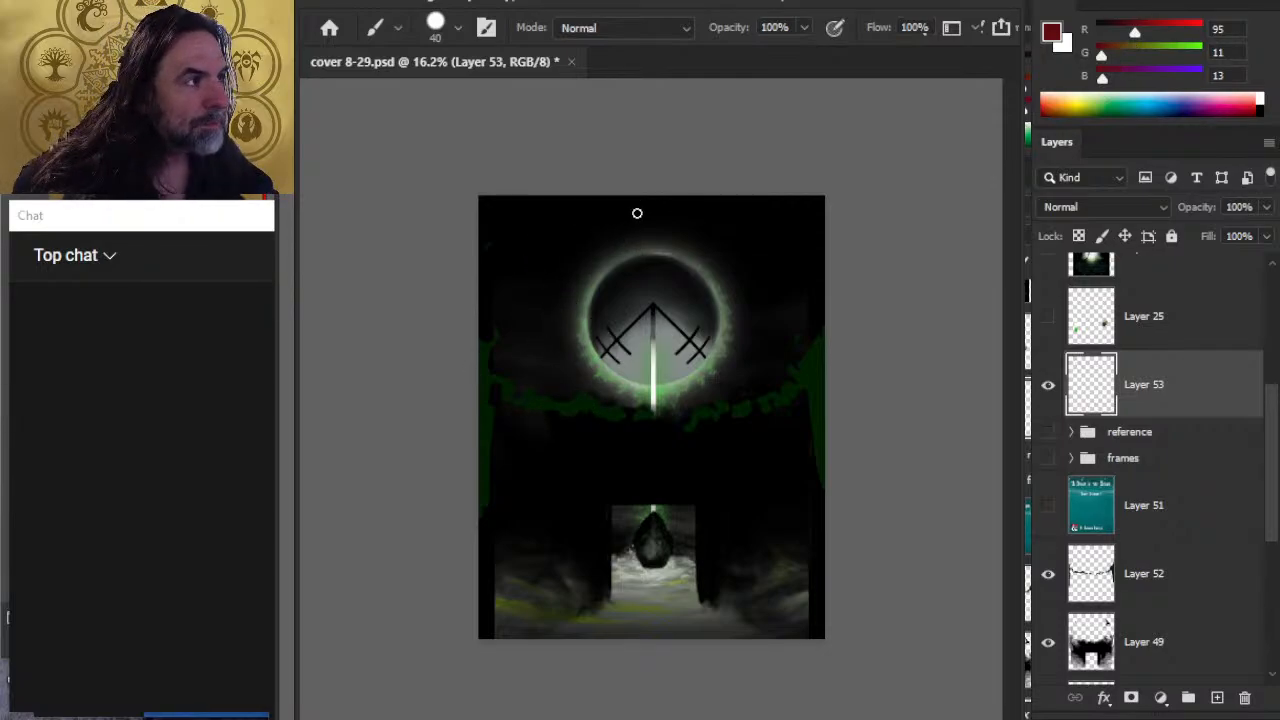
drag(637, 213, 637, 211)
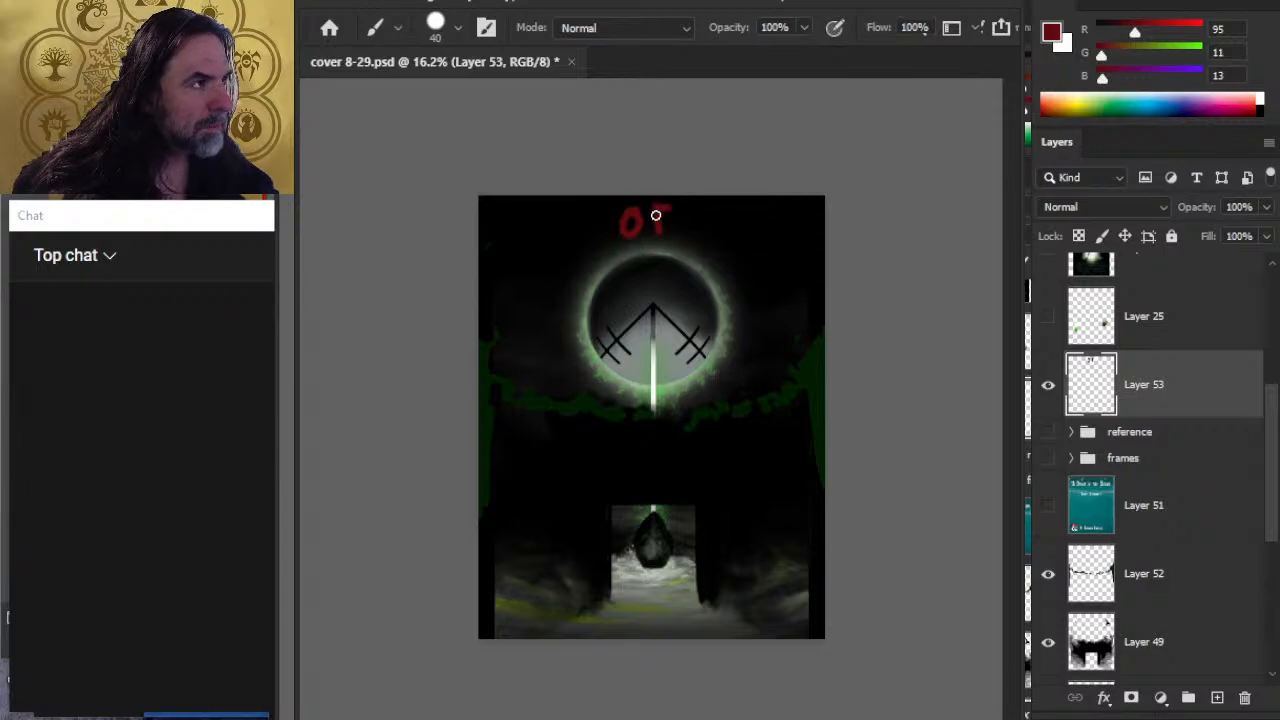
key(ctrl+z)
key(ctrl+z)
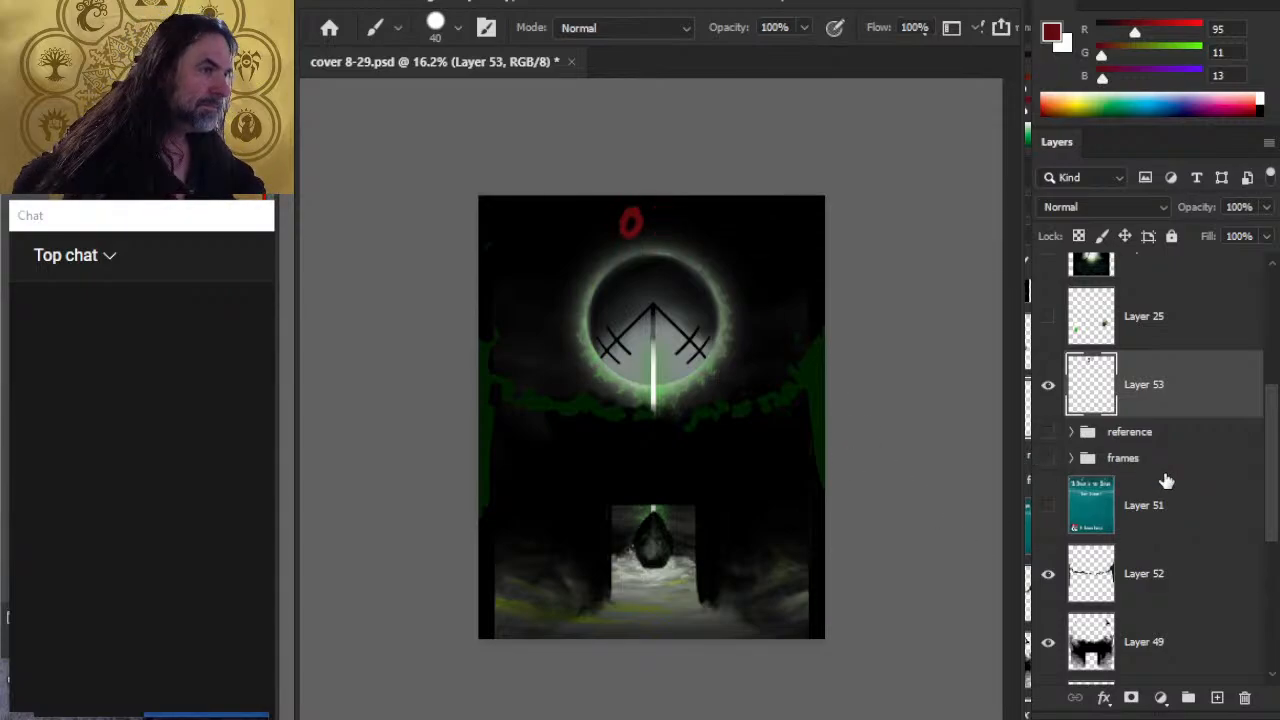
key(ctrl+z)
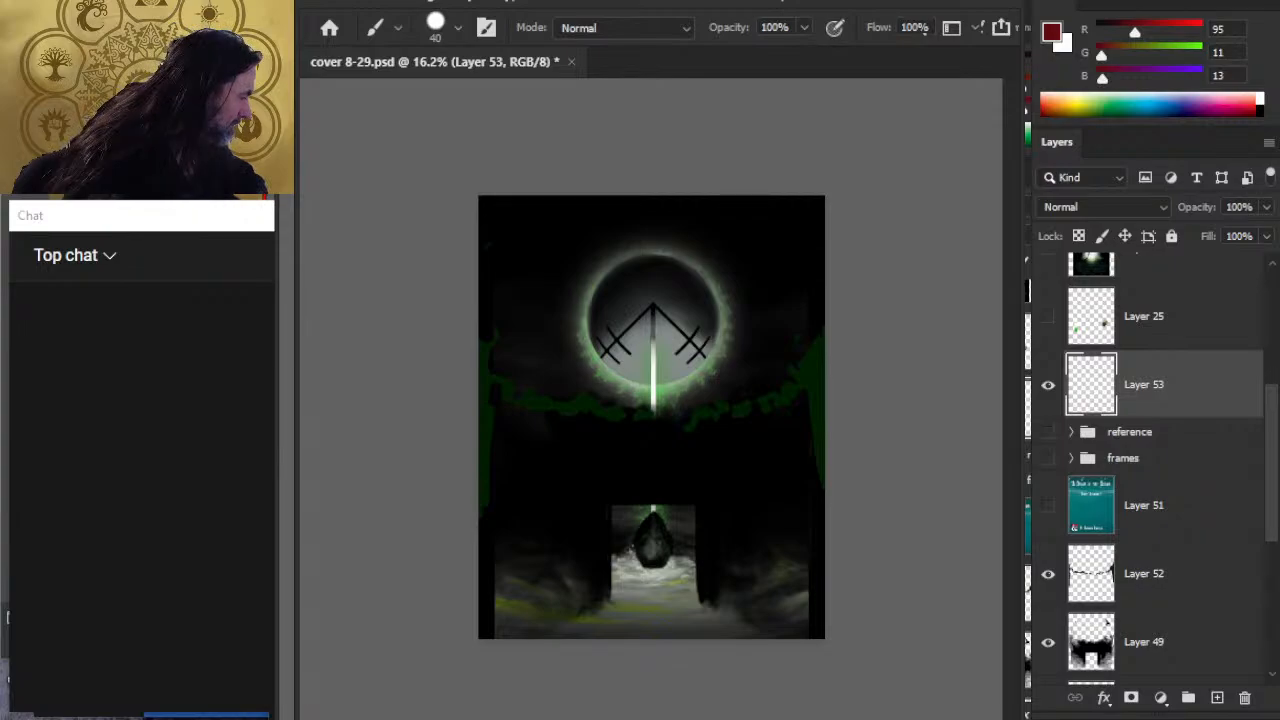
Step: Hand-letter "OF MABAR" in white above the moon on Layer 53, using a size 35 brush
key(x)
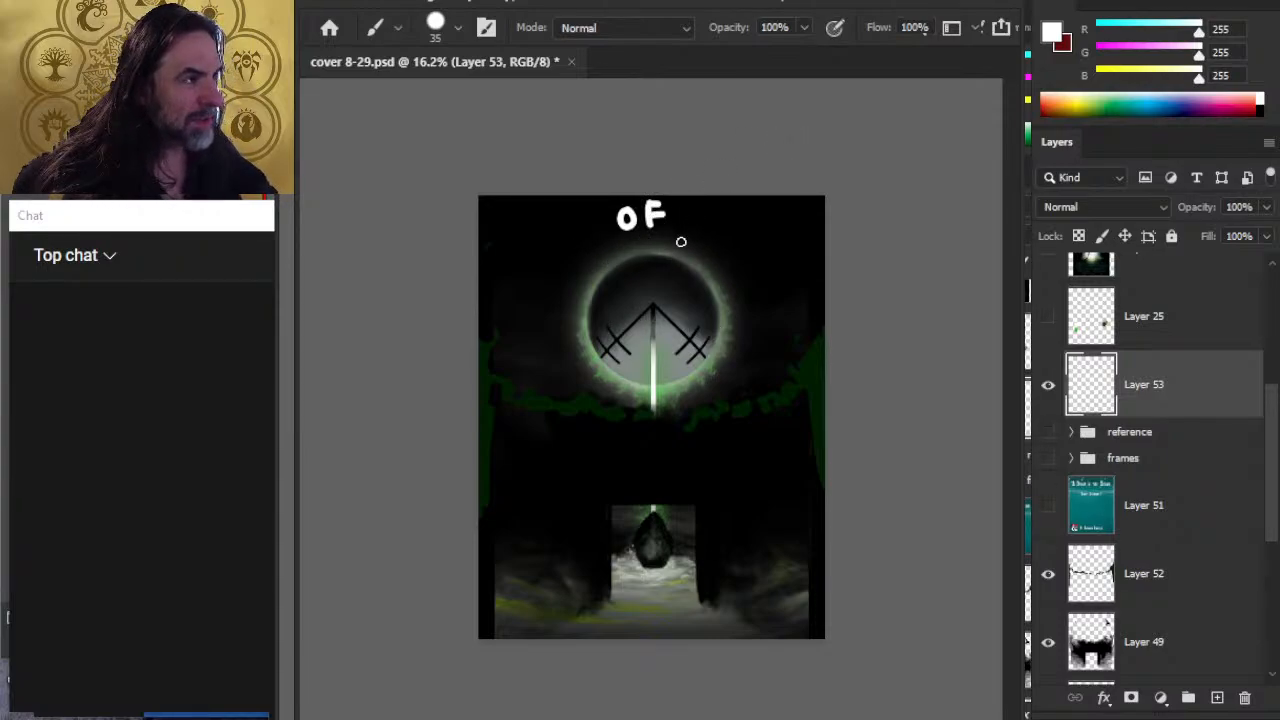
mouse_move(688, 205)
mouse_down()
mouse_move(681, 240)
mouse_move(696, 207)
mouse_move(684, 209)
mouse_move(712, 258)
mouse_move(690, 228)
mouse_move(712, 240)
mouse_move(697, 206)
mouse_move(712, 250)
mouse_move(725, 207)
mouse_move(727, 262)
mouse_move(741, 206)
mouse_move(751, 278)
mouse_up()
key(e)
key(b)
key(e)
key(b)
mouse_move(730, 252)
mouse_down()
mouse_move(762, 248)
mouse_move(720, 277)
mouse_up()
key(e)
key(b)
mouse_move(756, 216)
mouse_down()
mouse_move(758, 268)
mouse_move(785, 225)
mouse_up()
drag(764, 236, 760, 264)
mouse_move(792, 210)
mouse_down()
mouse_move(776, 274)
mouse_move(800, 268)
mouse_up()
drag(776, 246, 806, 272)
drag(806, 212, 822, 268)
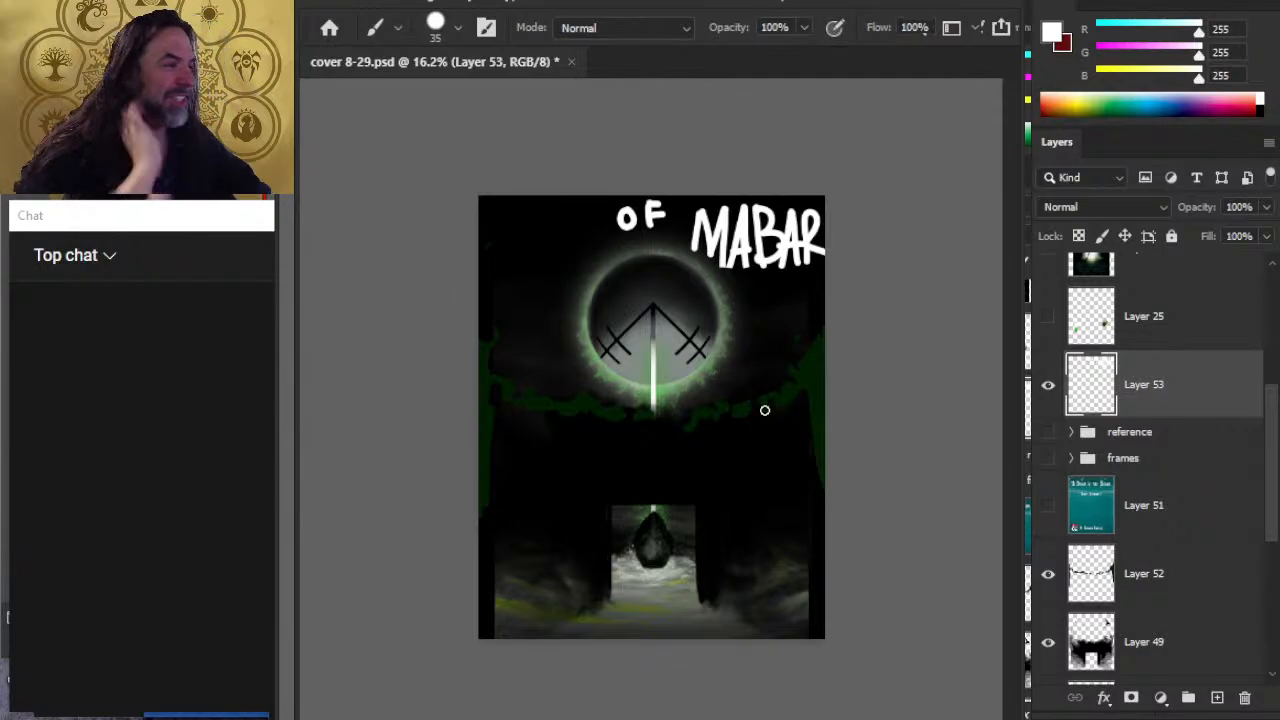
Step: Move the word "MABAR" closer to "OF" so its last letter clears the canvas edge, then deselect it
key(l)
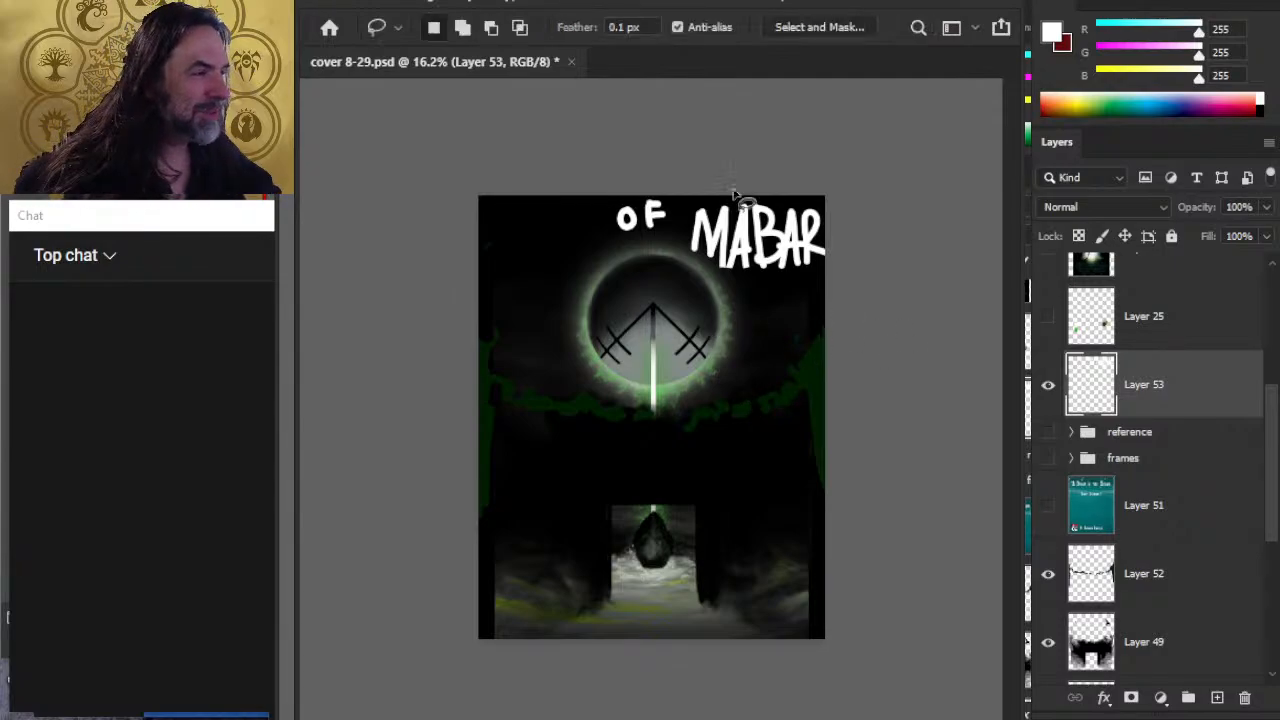
mouse_move(737, 194)
mouse_down()
mouse_move(673, 200)
mouse_move(693, 243)
mouse_move(786, 297)
mouse_move(822, 205)
mouse_up()
key(v)
drag(740, 270, 726, 265)
key(ctrl+d)
key(l)
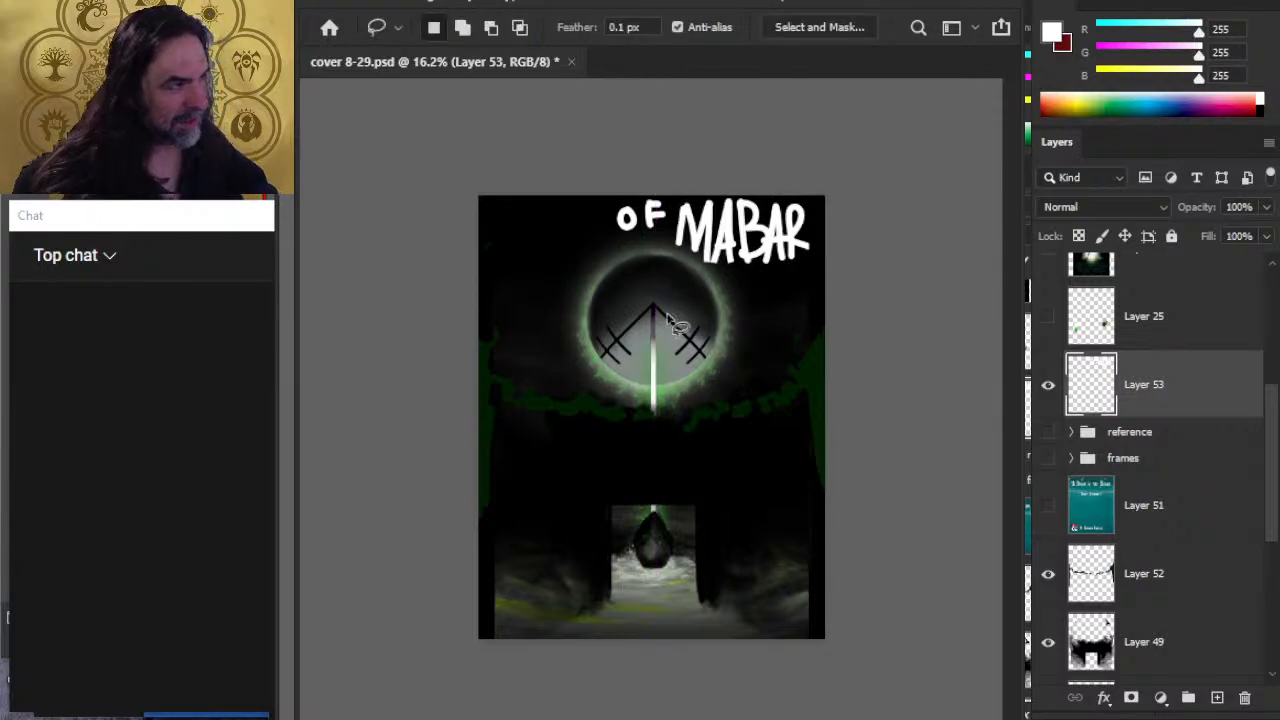
Step: Hand-letter "CRYS" in white at the upper left of the cover with the size 35 brush
key(b)
drag(508, 223, 515, 305)
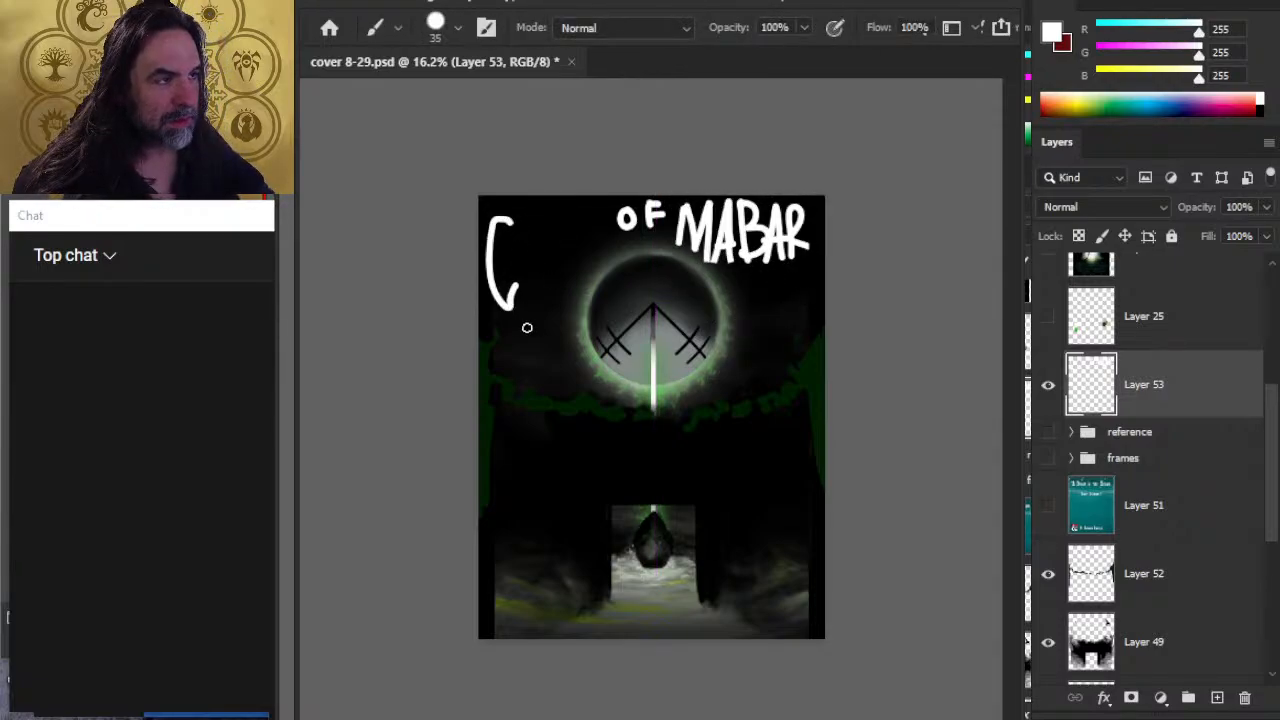
mouse_move(525, 222)
mouse_down()
mouse_move(526, 300)
mouse_move(560, 296)
mouse_up()
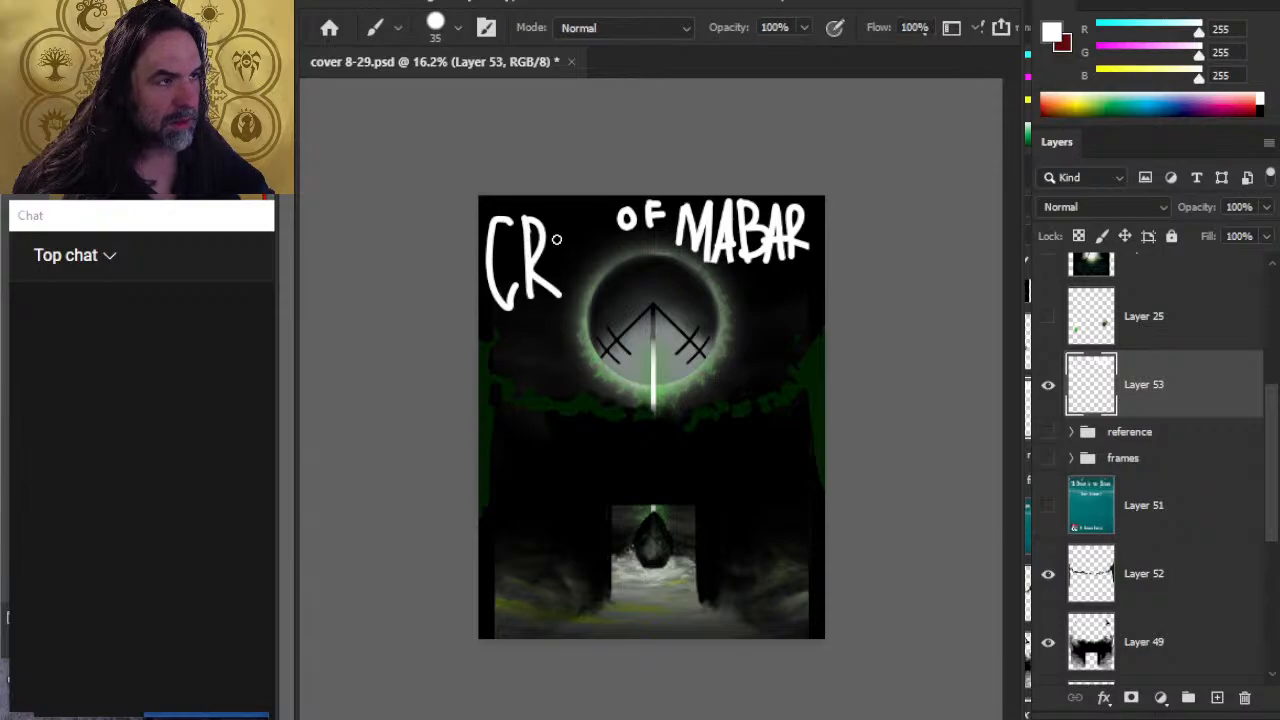
drag(547, 217, 569, 286)
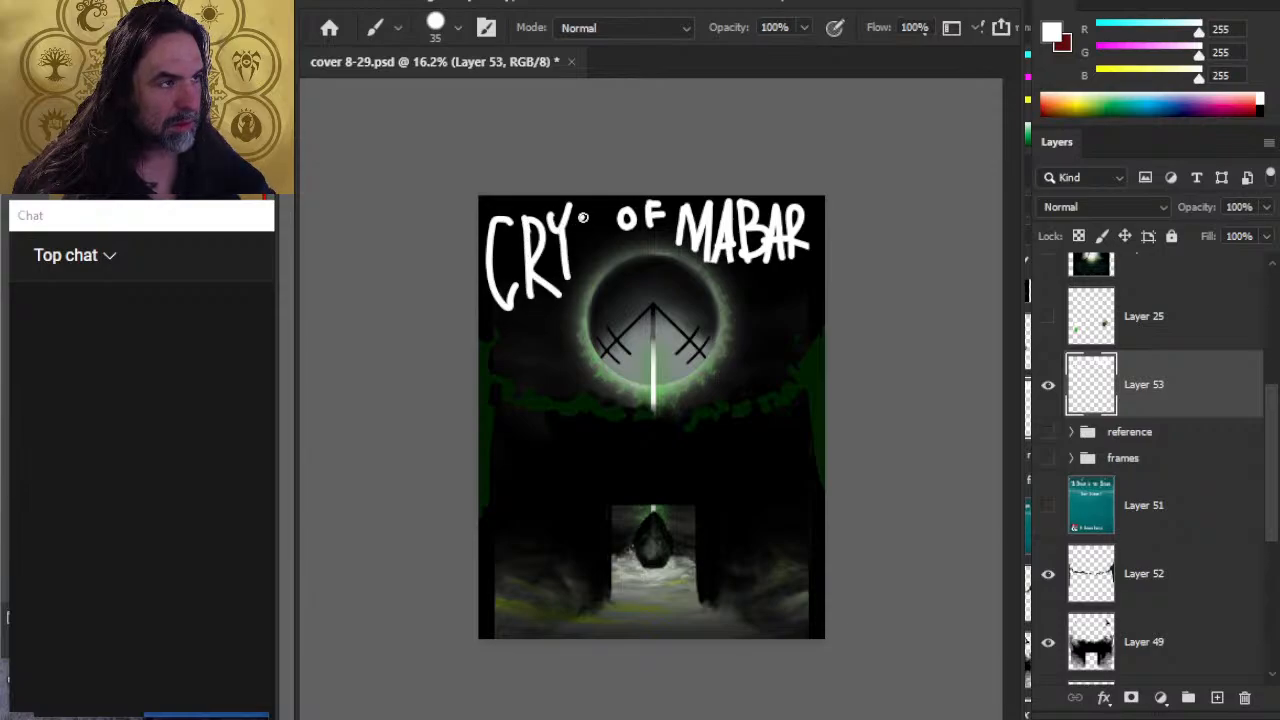
drag(582, 217, 596, 258)
Step: Cut the "CRYS" lettering onto its own layer, shrink it slightly and shift it down along the moon's left side
key(l)
mouse_move(565, 196)
mouse_down()
mouse_move(480, 232)
mouse_move(487, 328)
mouse_move(564, 300)
mouse_move(604, 267)
mouse_move(588, 198)
mouse_up()
key(ctrl+shift+j)
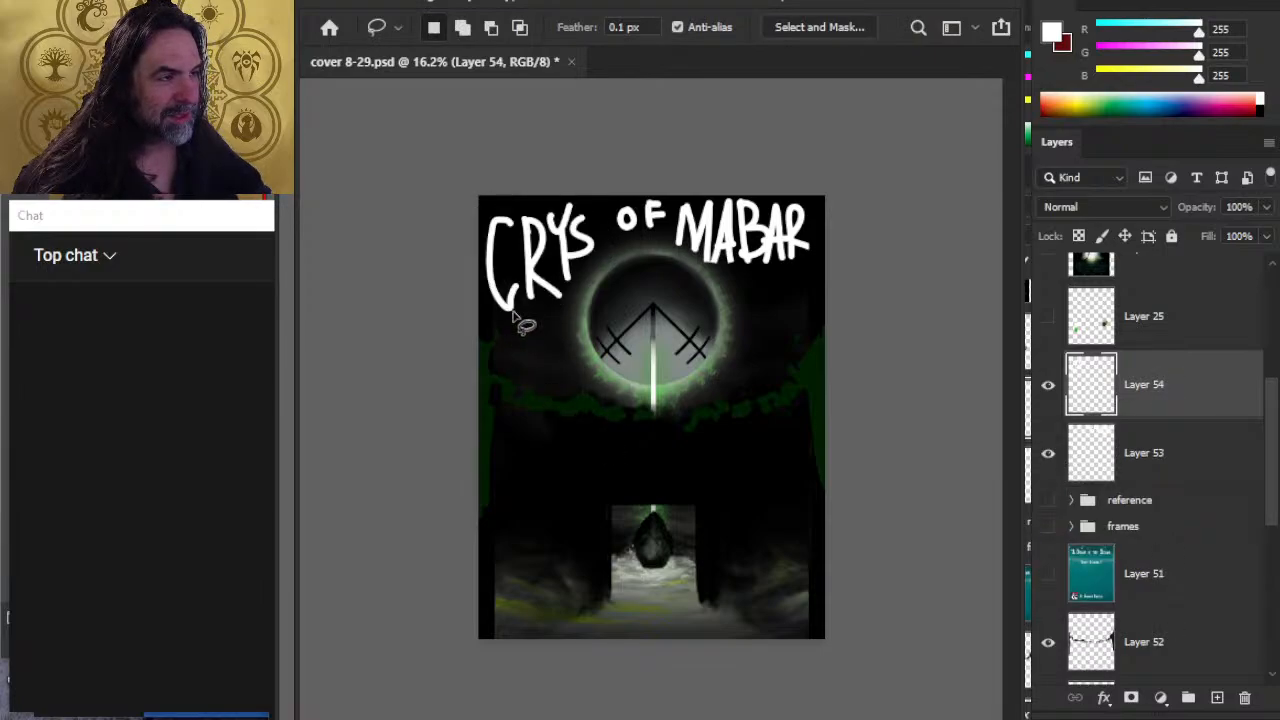
key(ctrl+t)
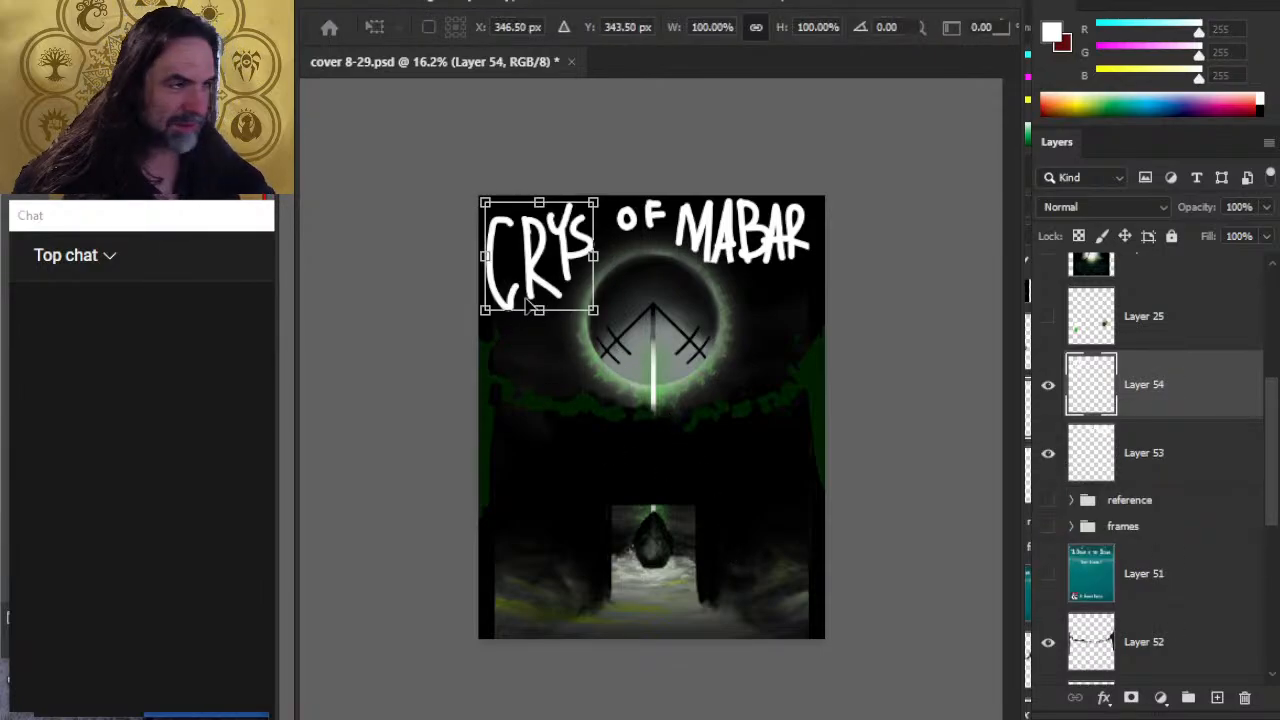
drag(535, 309, 537, 291)
key(Return)
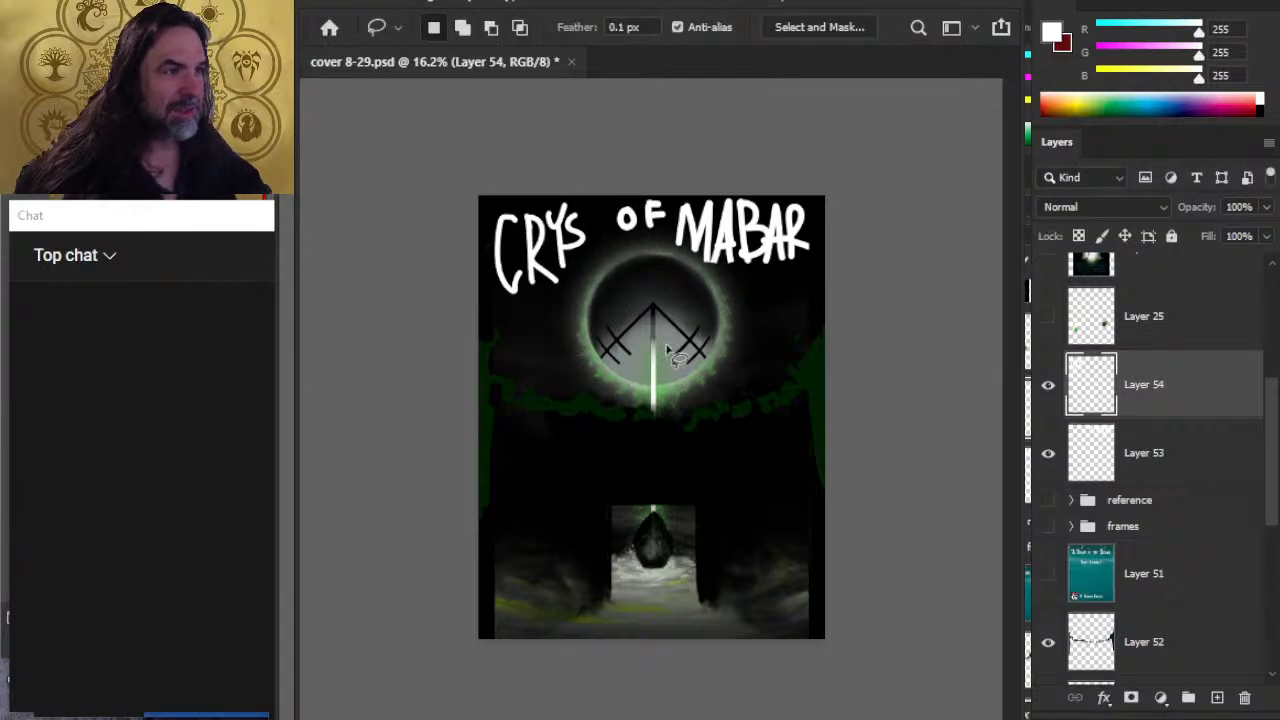
key(v)
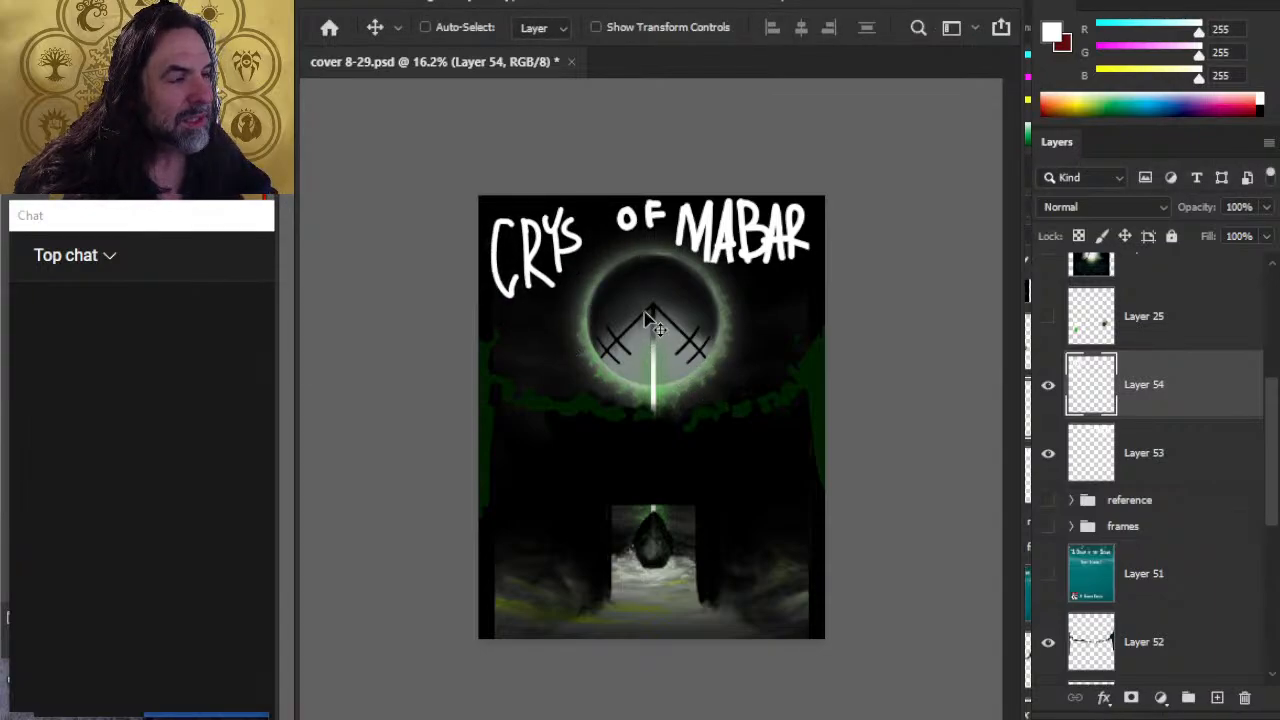
drag(646, 314, 647, 327)
Step: Paint the letters "TALS" after "CRYS" on Layer 54 to complete the word "CRYSTALS"
key(b)
mouse_move(589, 218)
mouse_down()
mouse_move(585, 254)
mouse_move(570, 218)
mouse_move(624, 250)
mouse_move(618, 238)
mouse_up()
mouse_move(628, 206)
mouse_down()
mouse_move(630, 232)
mouse_move(653, 253)
mouse_up()
drag(672, 206, 660, 237)
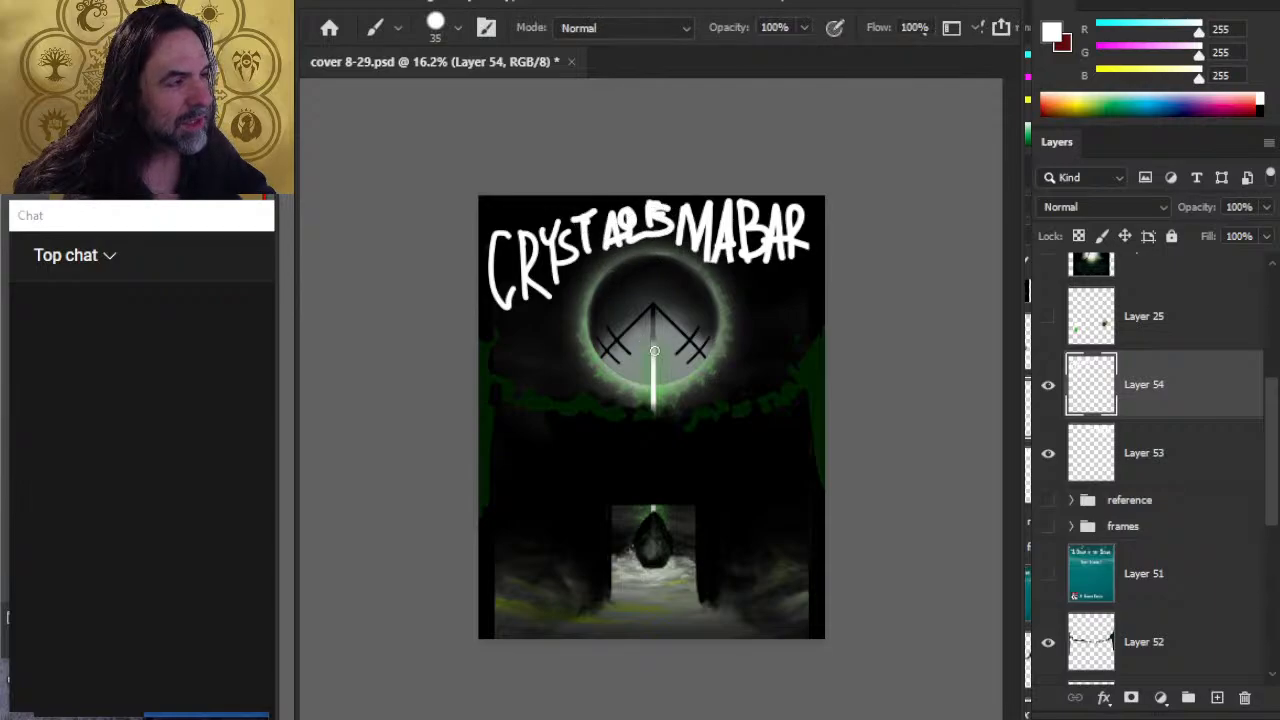
Step: Scale the word "CRYSTALS" to 74.26%, rotate it to -15.66° and place it along the moon's upper left curve
key(l)
key(ctrl+t)
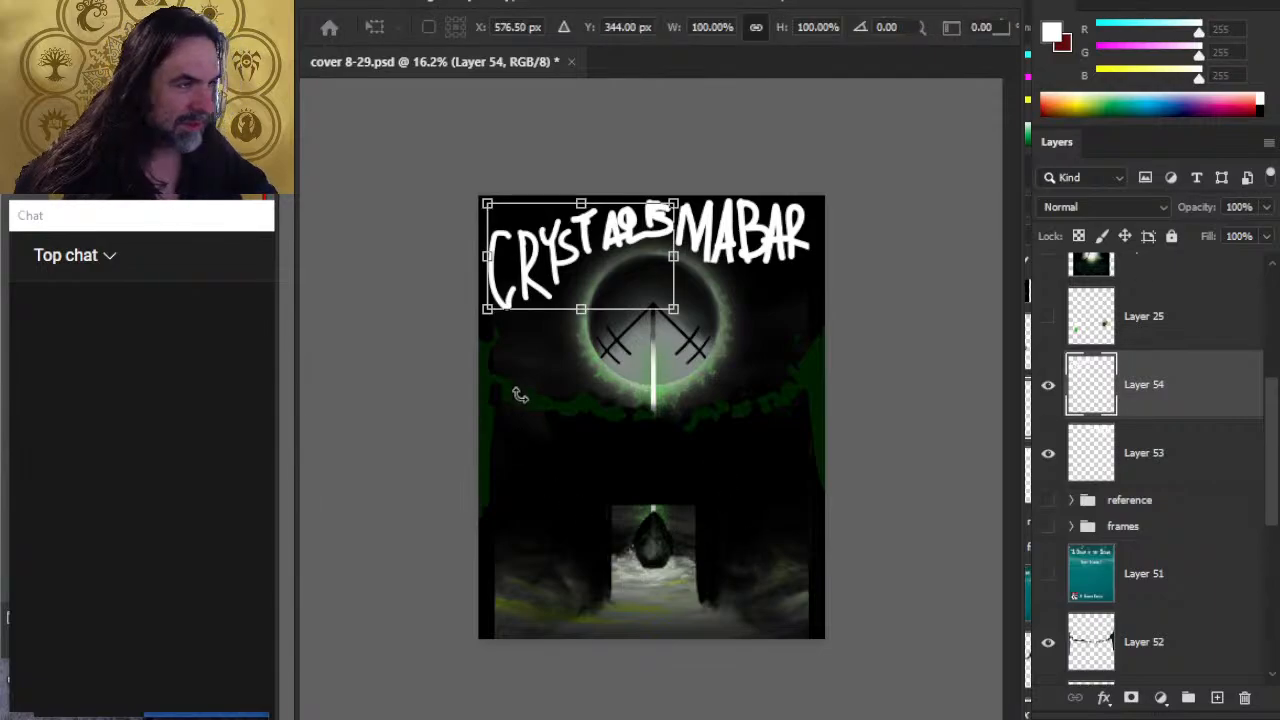
drag(586, 300, 584, 255)
drag(681, 300, 691, 274)
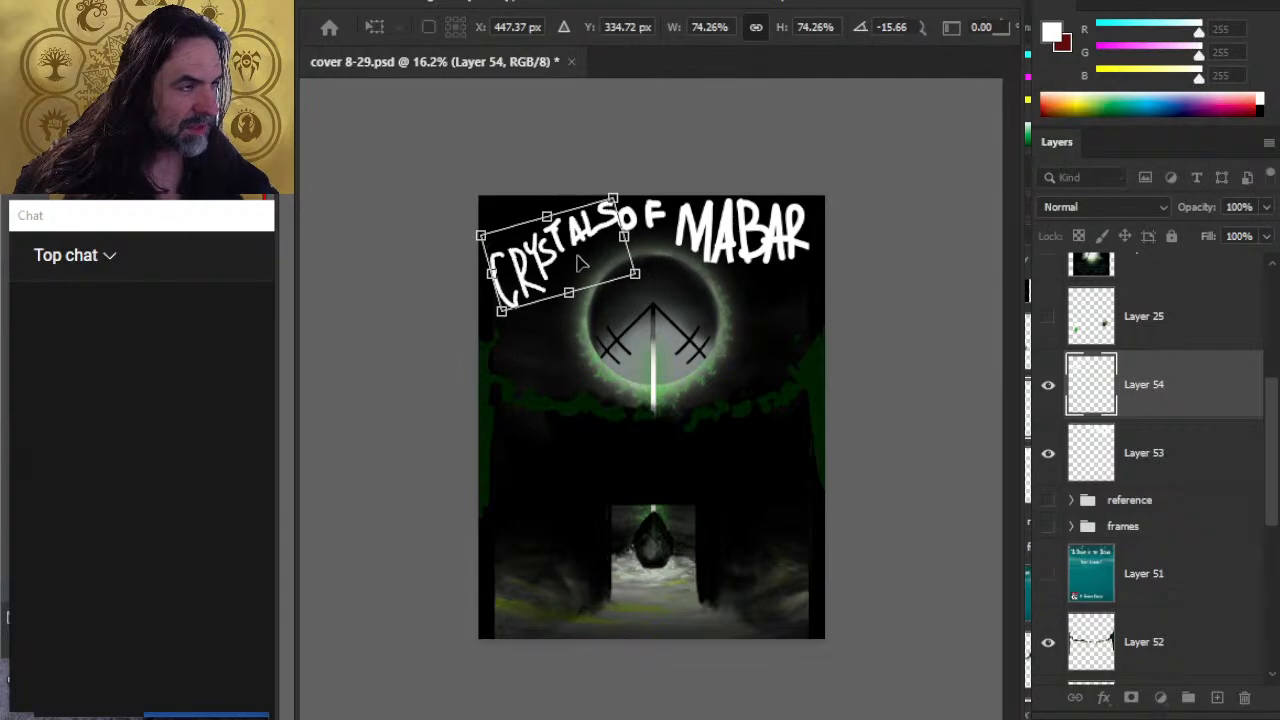
drag(586, 266, 593, 277)
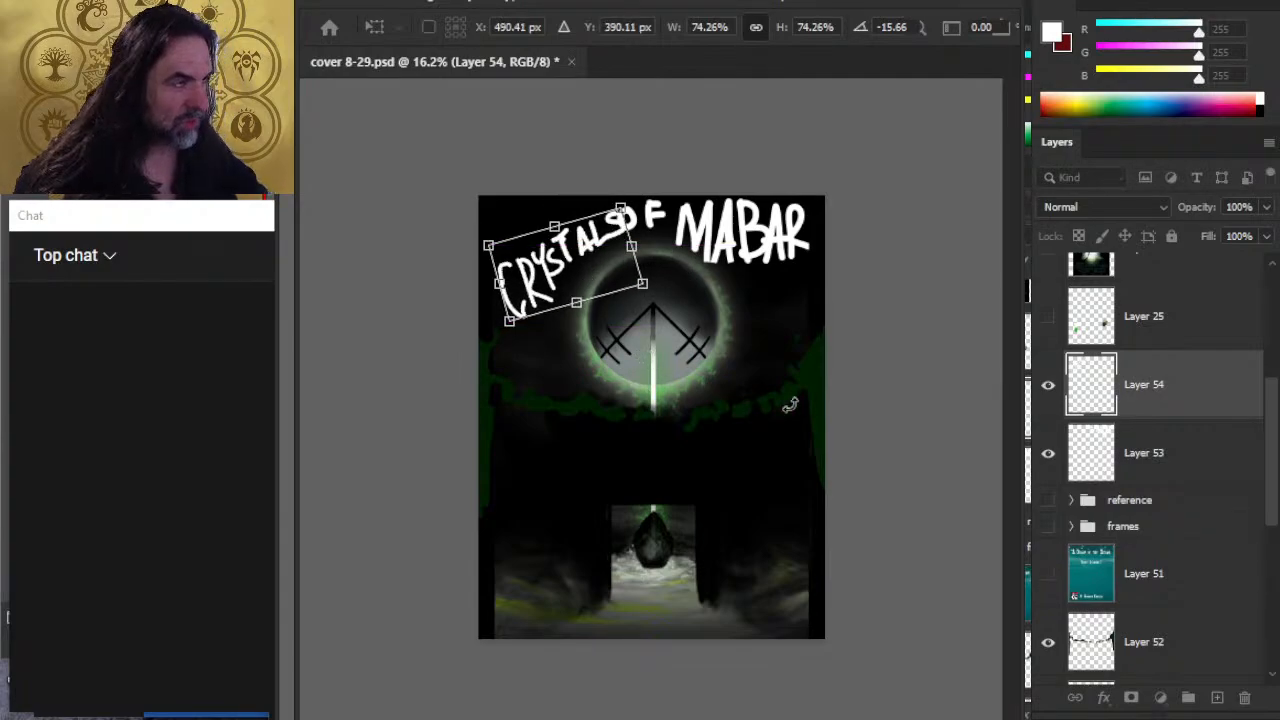
key(Return)
Step: Shrink and slightly tilt "OF MABAR" on Layer 53, positioning it clear of "CRYSTALS" along the moon's upper right curve
click(1172, 464)
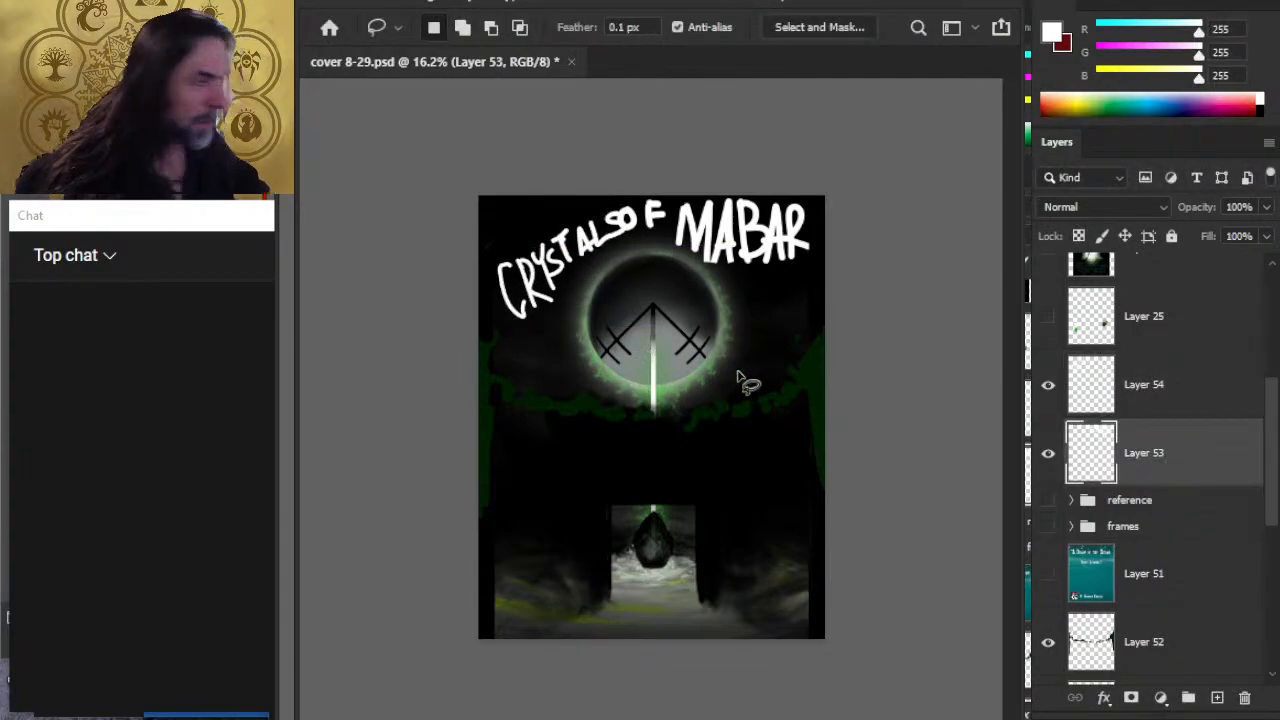
key(ctrl+t)
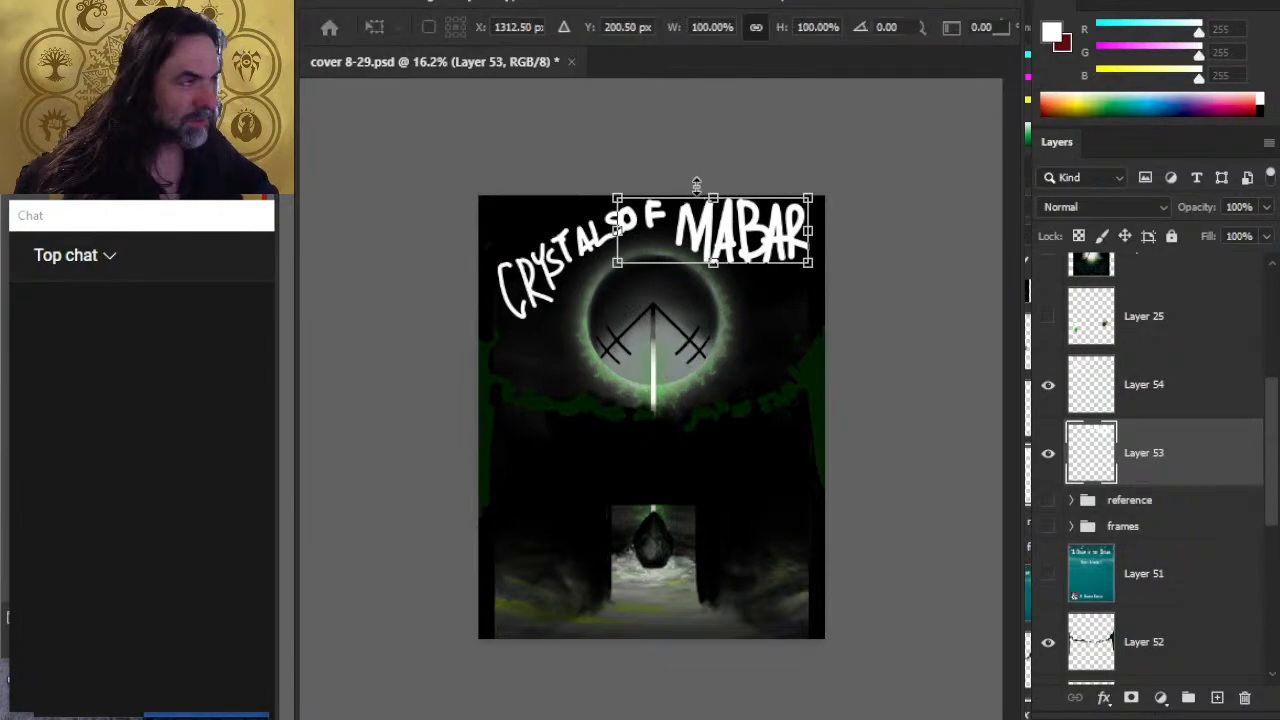
drag(814, 266, 809, 310)
key(Return)
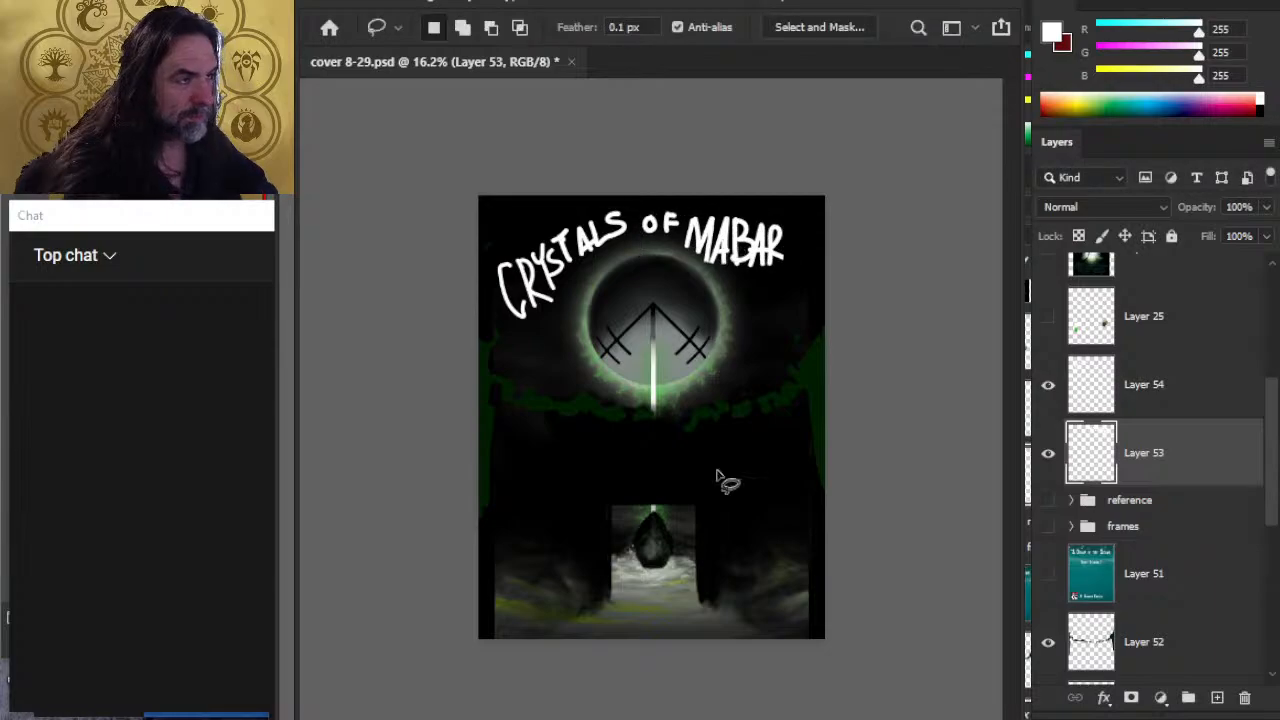
key(v)
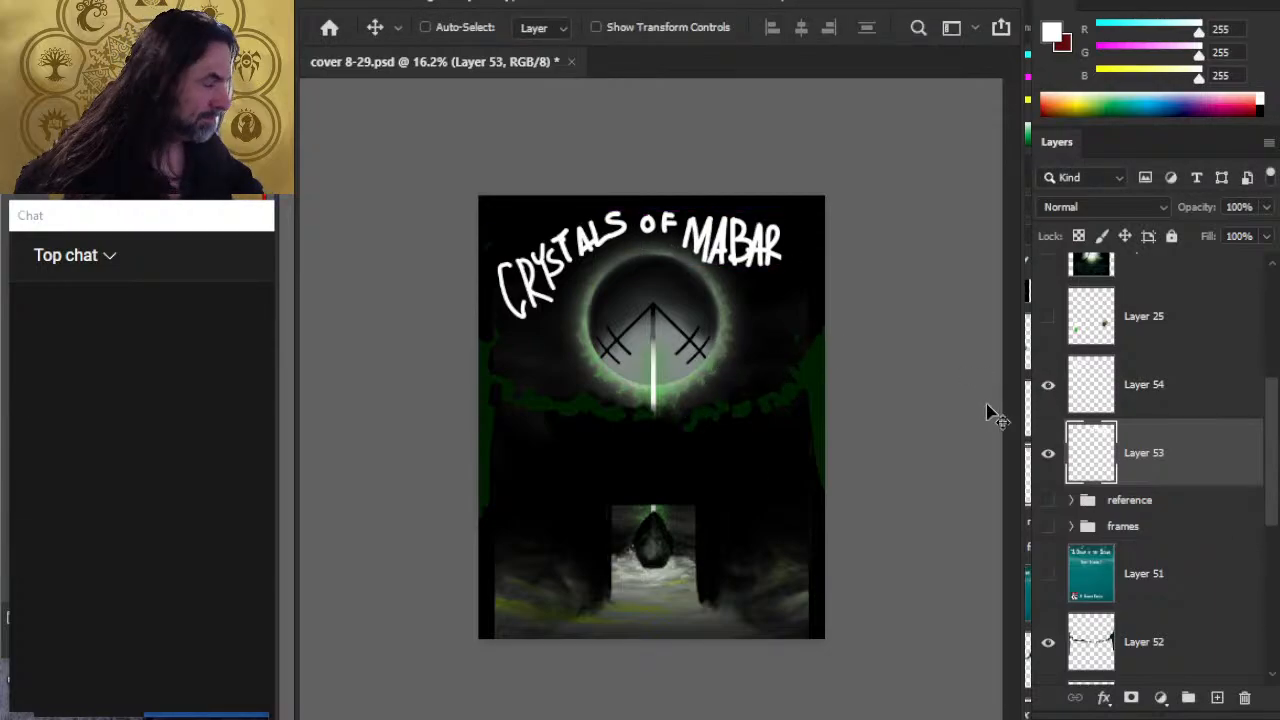
Step: Cut the word "MABAR" out of Layer 53 and paste it onto its own layer
key(l)
mouse_move(686, 210)
mouse_down()
mouse_move(738, 206)
mouse_move(800, 298)
mouse_up()
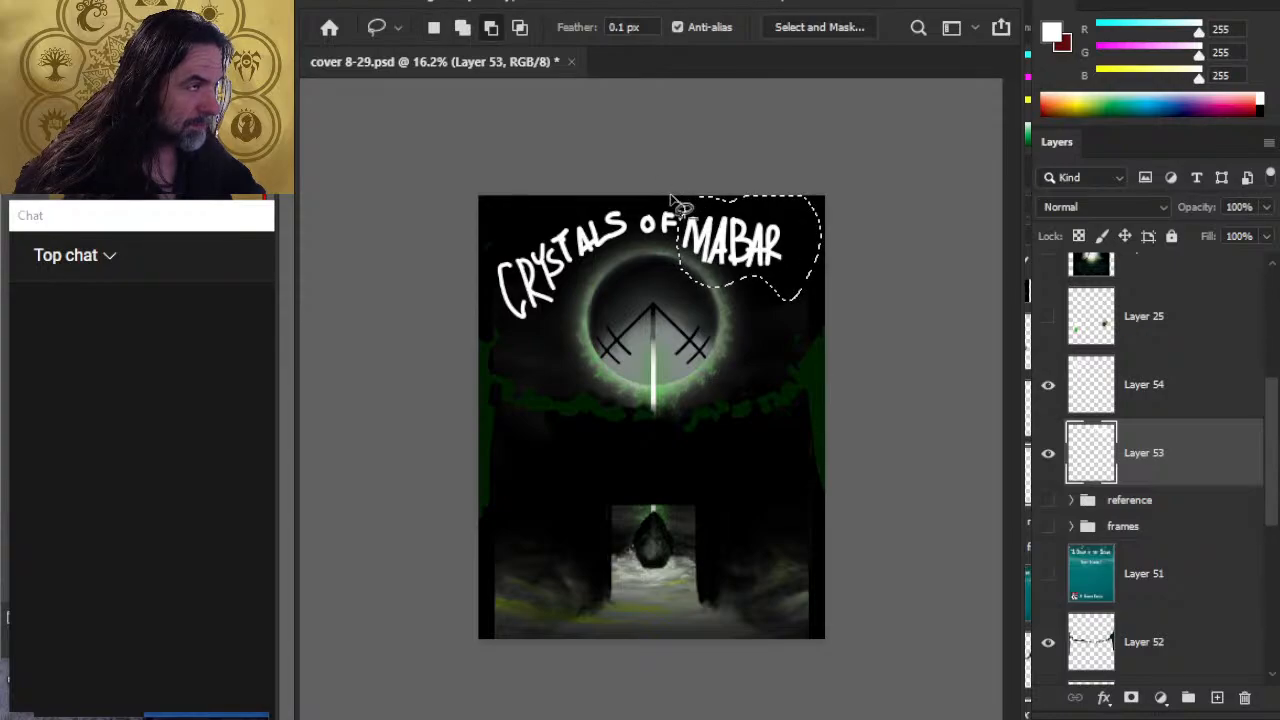
key(ctrl+x)
key(ctrl+v)
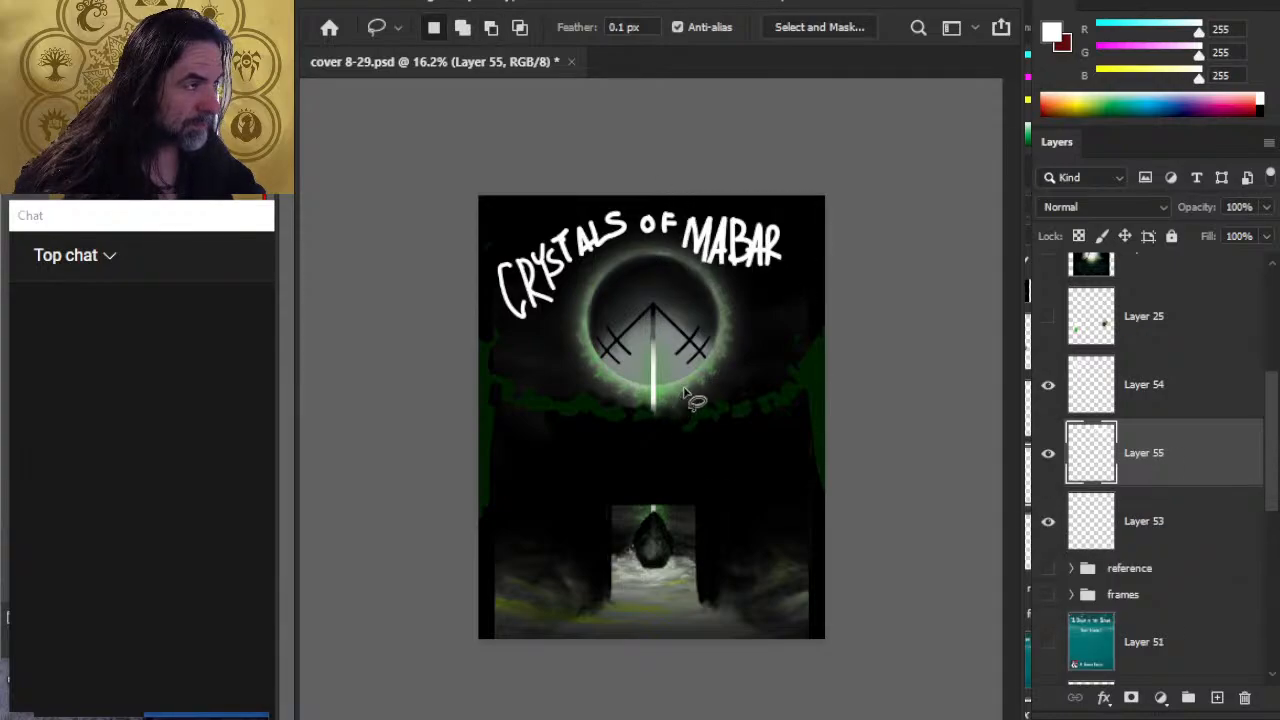
Step: Nudge the word "MABAR" right and slightly down to open a gap after "OF"
key(v)
key(shift+Right)
key(shift+Right)
key(shift+Right)
key(shift+Right)
key(shift+Right)
key(shift+Right)
key(shift+Right)
key(shift+Right)
key(shift+Right)
key(shift+Right)
key(shift+Right)
key(shift+Down)
key(shift+Down)
key(shift+Down)
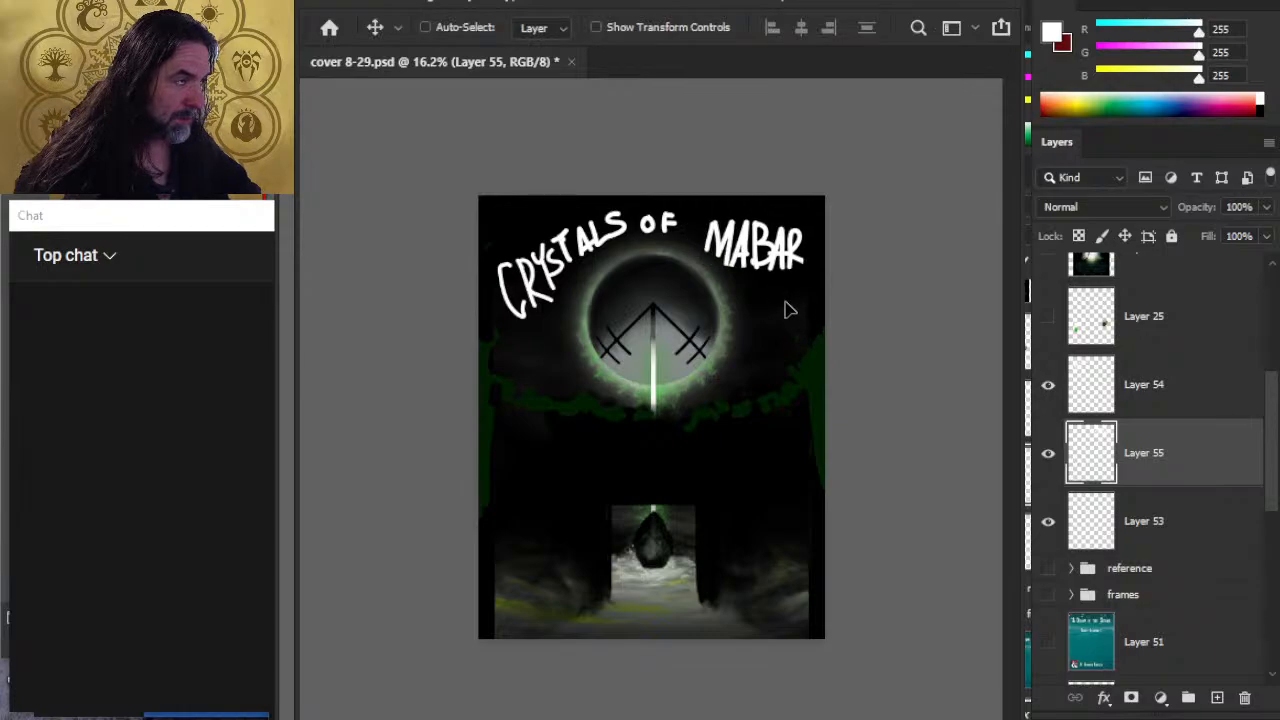
Step: Enlarge the word "MABAR" to about 134% and reposition it slightly higher beside "OF"
key(l)
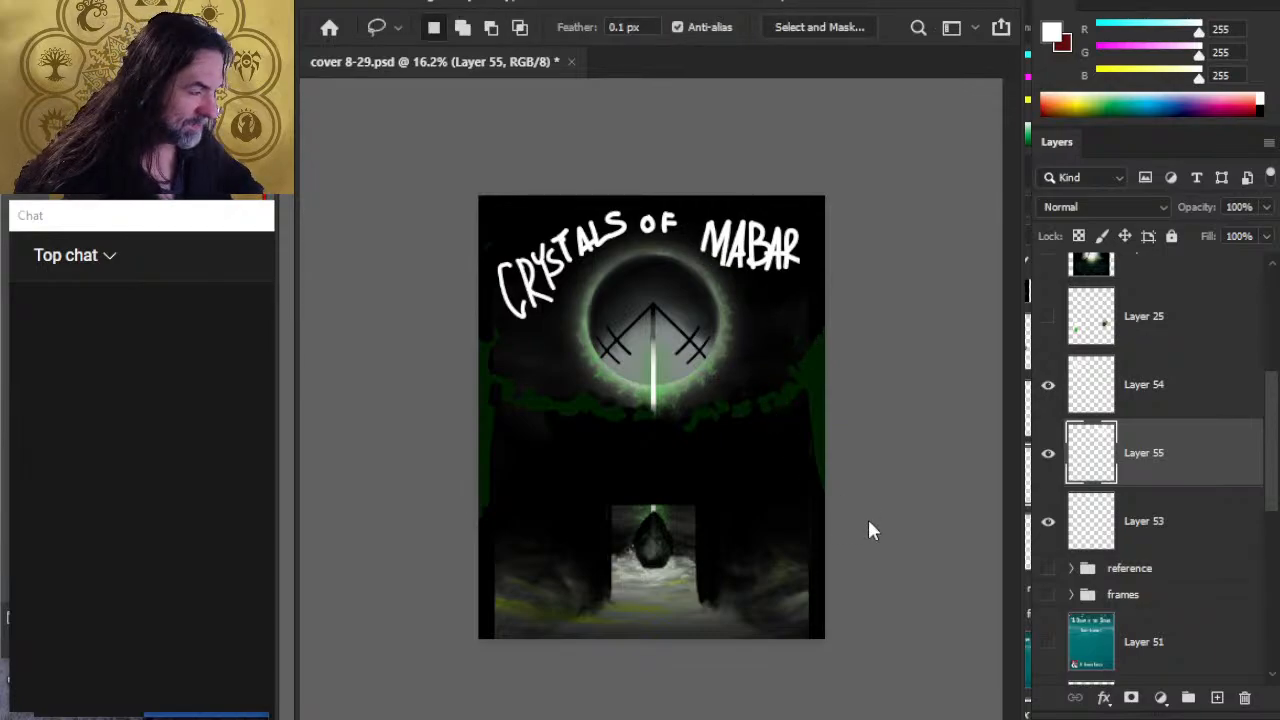
key(ctrl+t)
mouse_move(750, 272)
mouse_down()
mouse_move(752, 290)
mouse_move(745, 247)
mouse_up()
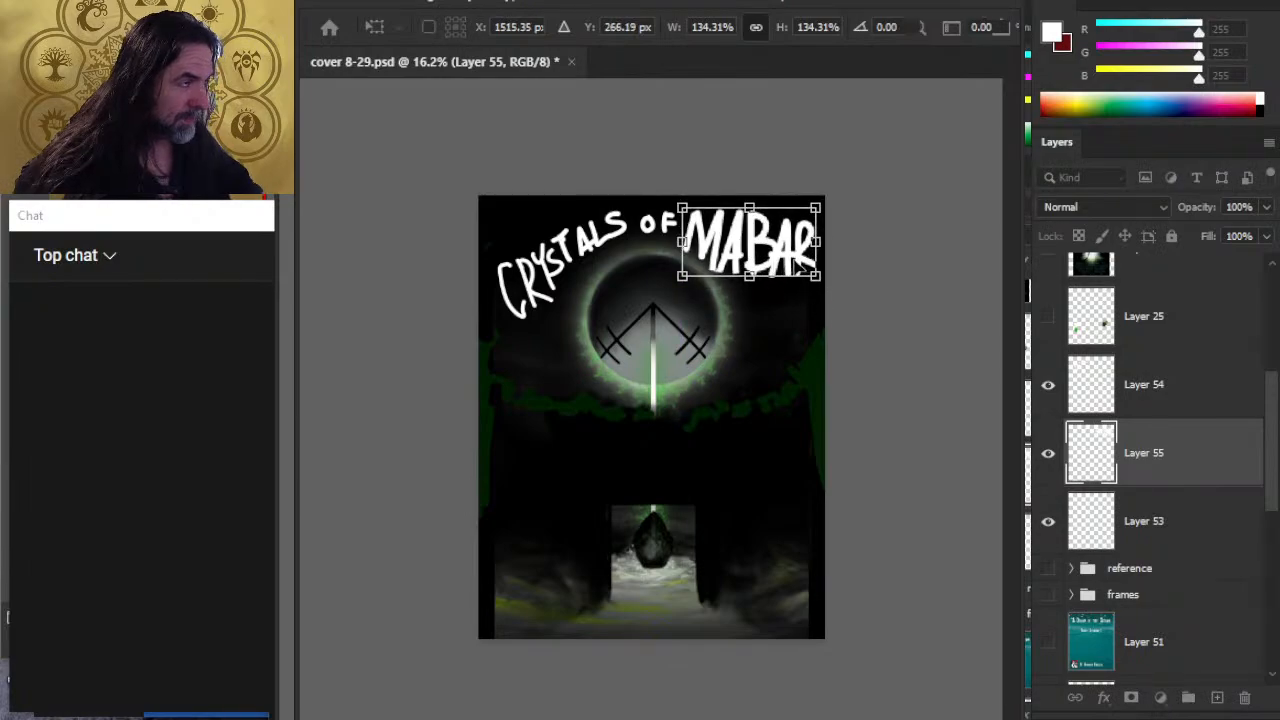
key(Return)
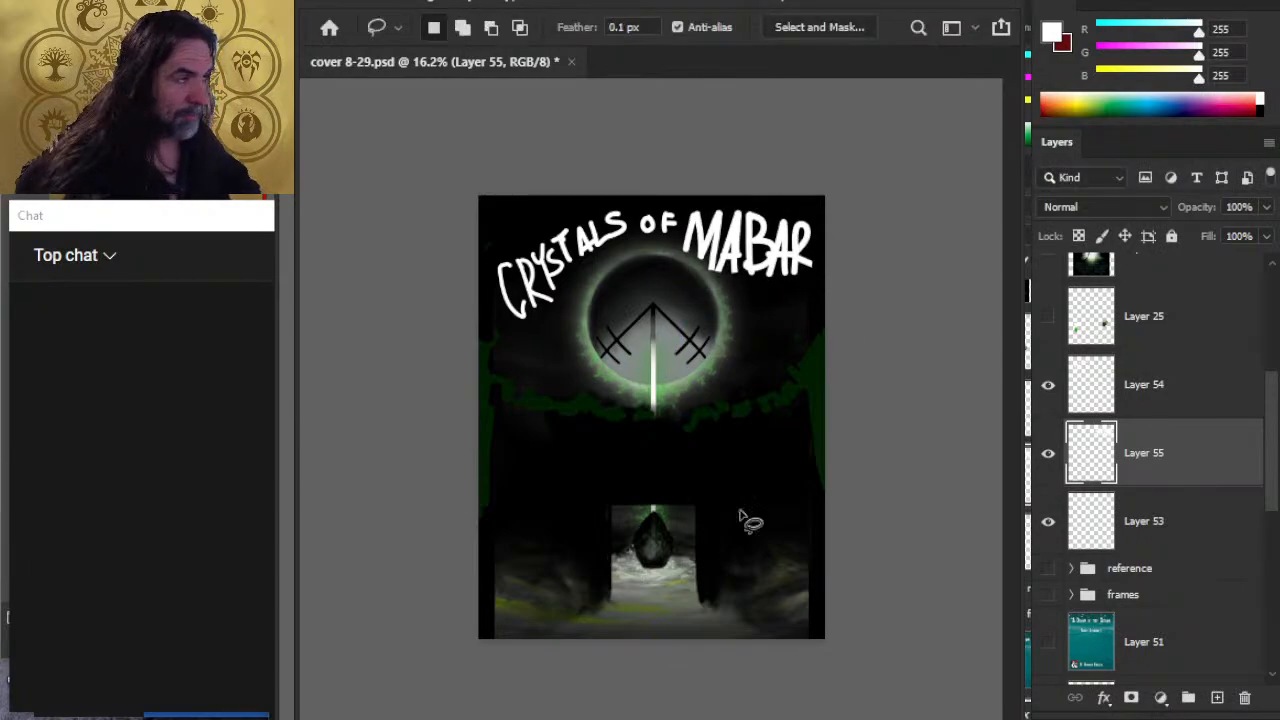
key(v)
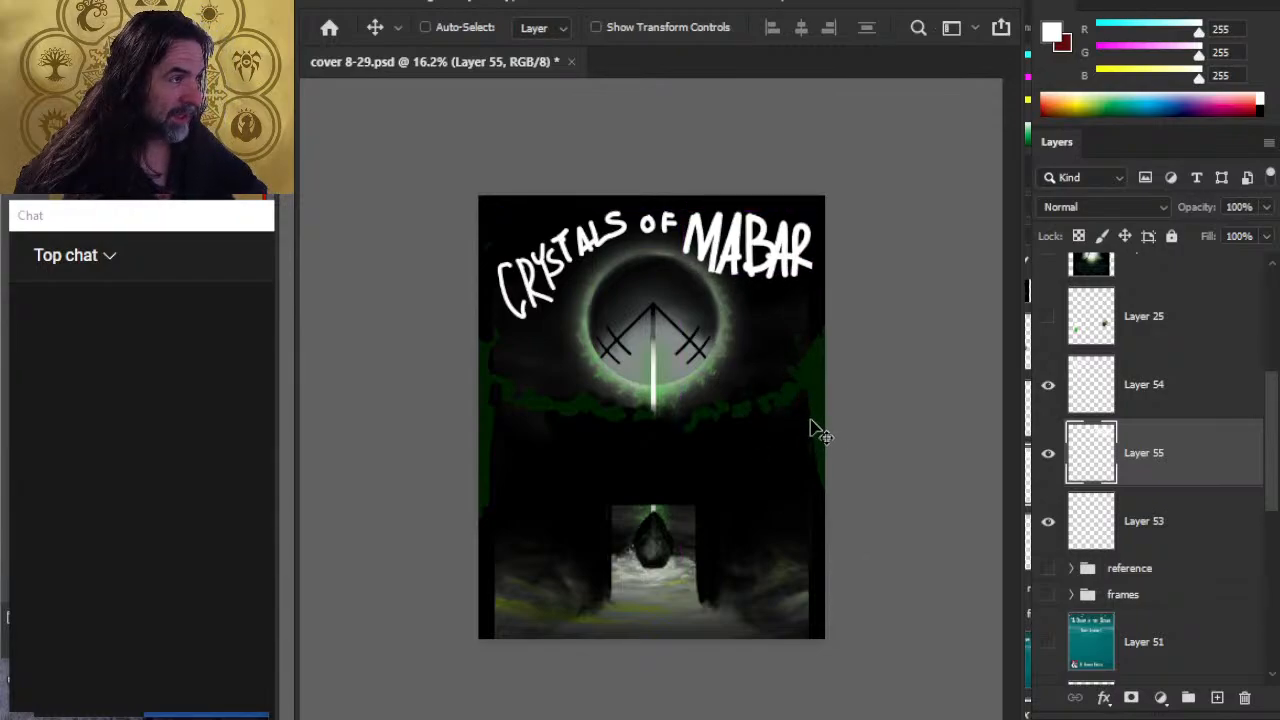
drag(811, 421, 801, 396)
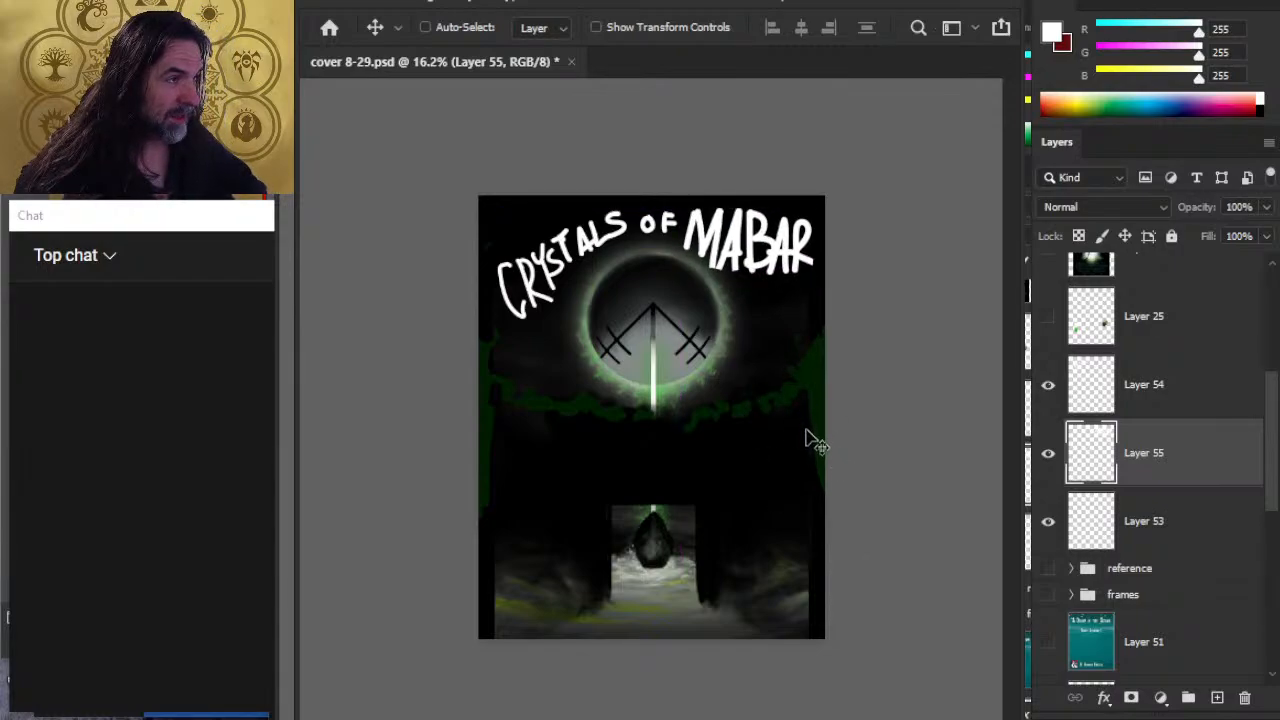
Step: Check what Layers 53, 55 and 54 each contain and combine the three title layers into one group
click(1048, 524)
click(1048, 522)
click(1048, 455)
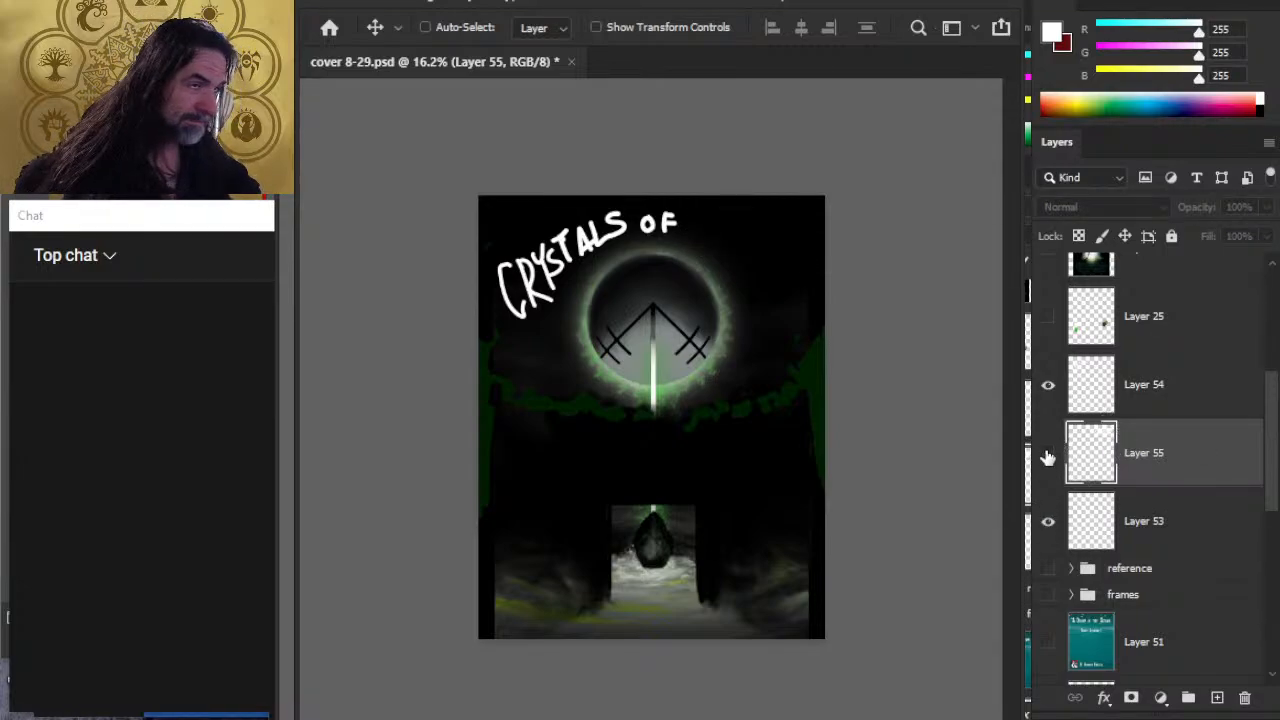
click(1048, 455)
click(1048, 385)
click(1048, 385)
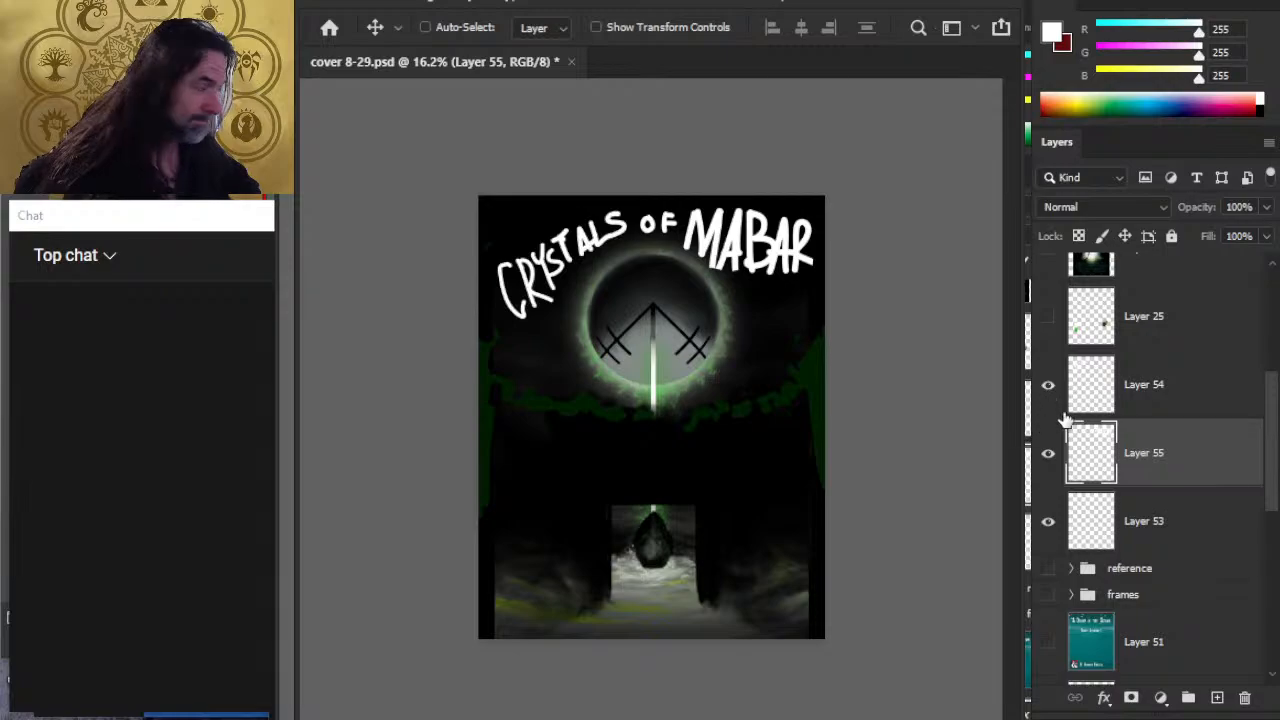
click(1172, 396)
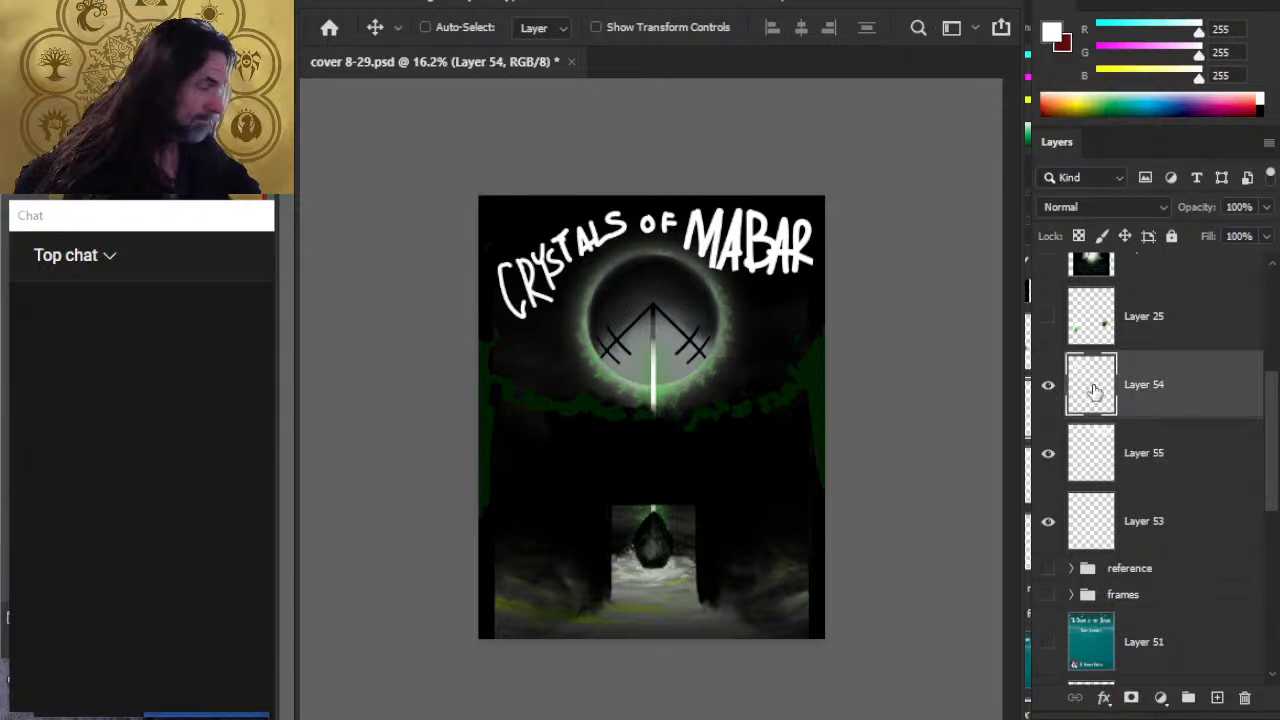
shift+click(1181, 510)
key(ctrl+g)
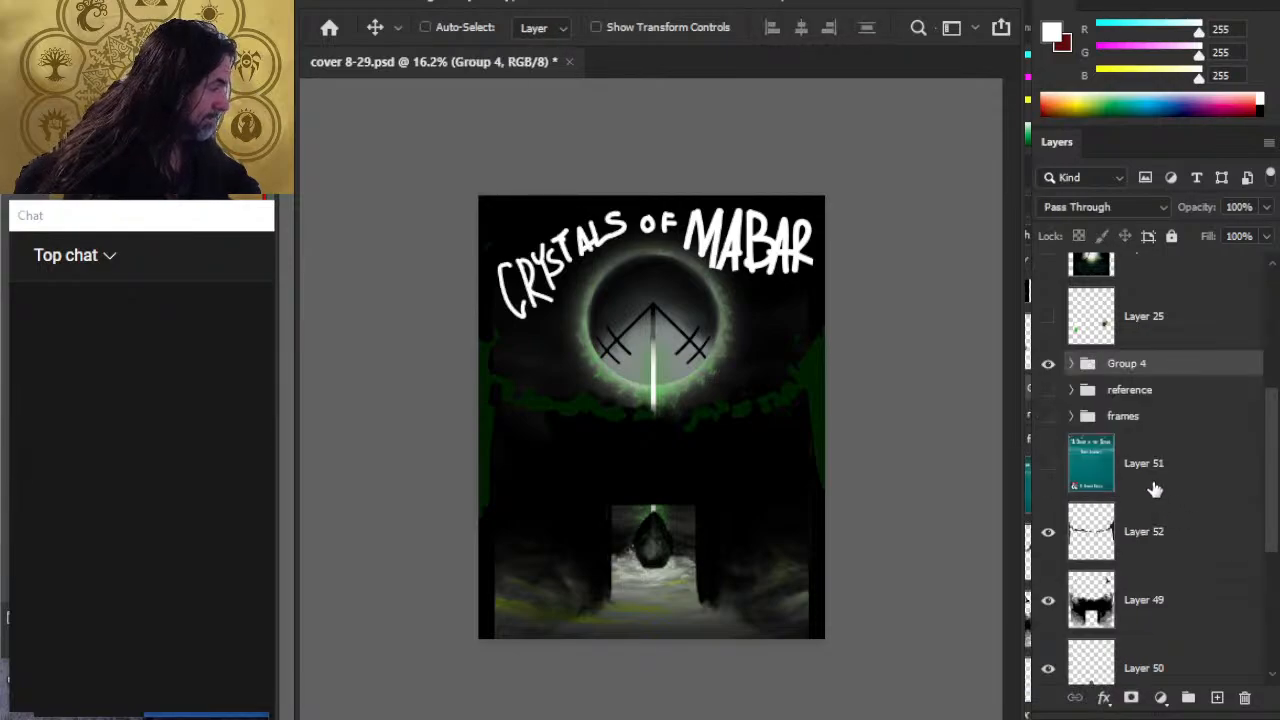
Step: Lower the title sketch group's opacity to 18% and add a new empty layer above it
click(1266, 206)
drag(1266, 236, 1183, 240)
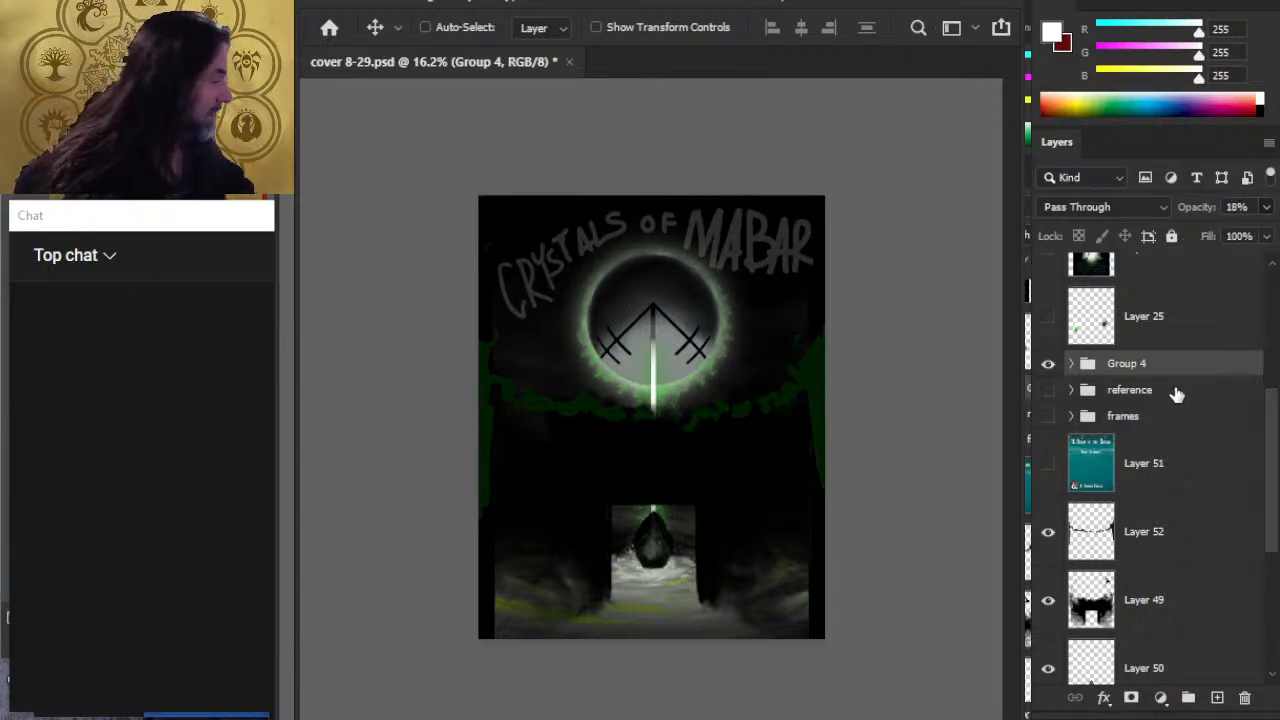
click(1216, 699)
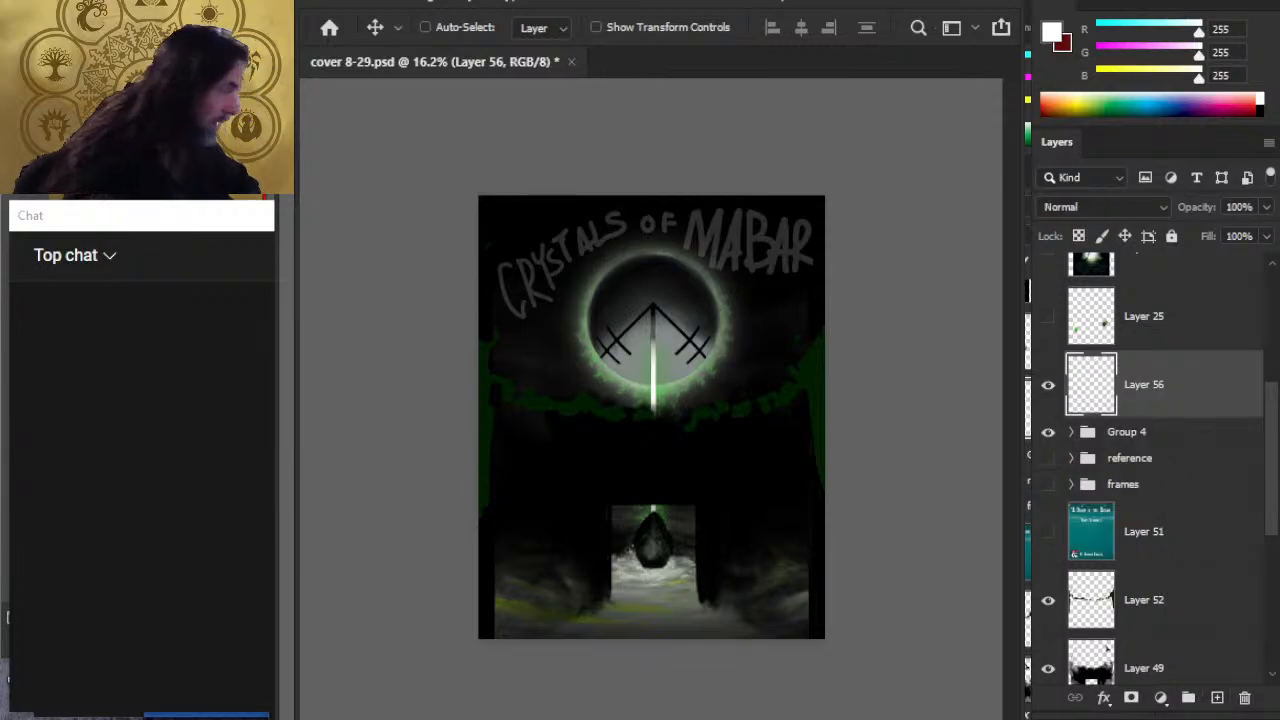
Step: Group Layer 56 with the dimmed title sketch group and name the new group "text"
ctrl+click(1186, 440)
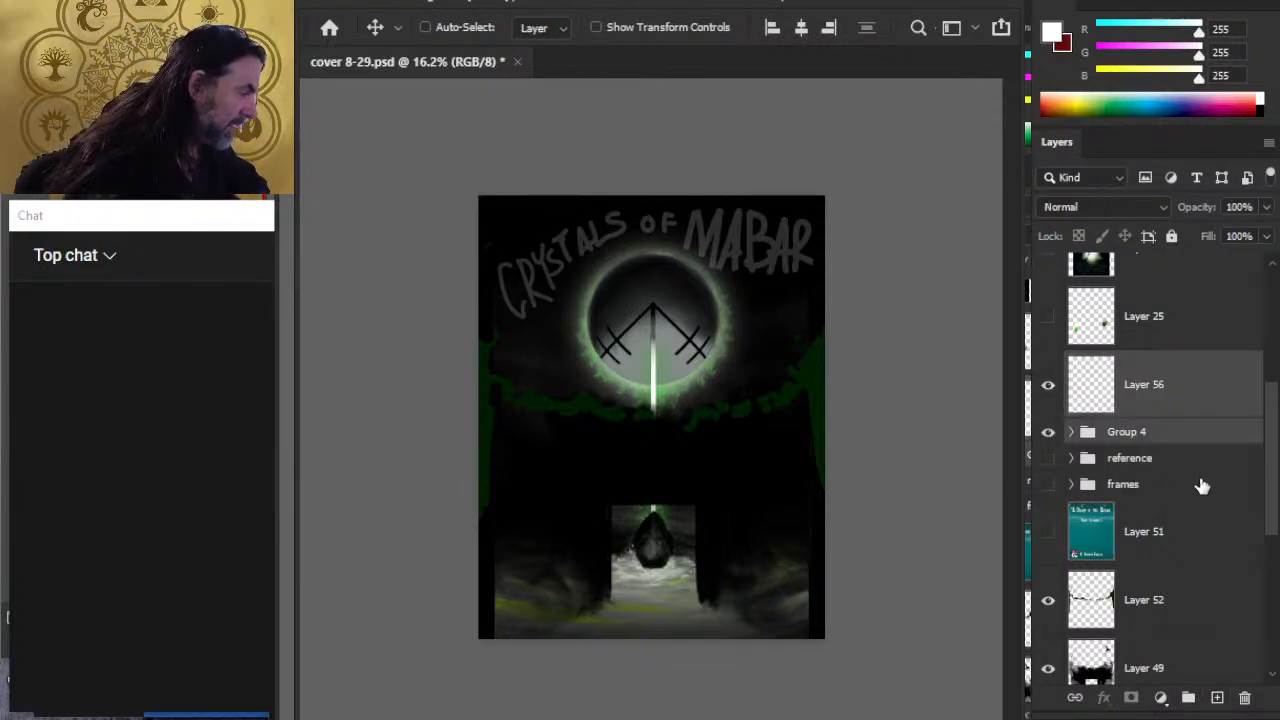
key(ctrl+g)
double_click(1128, 364)
text(tex)
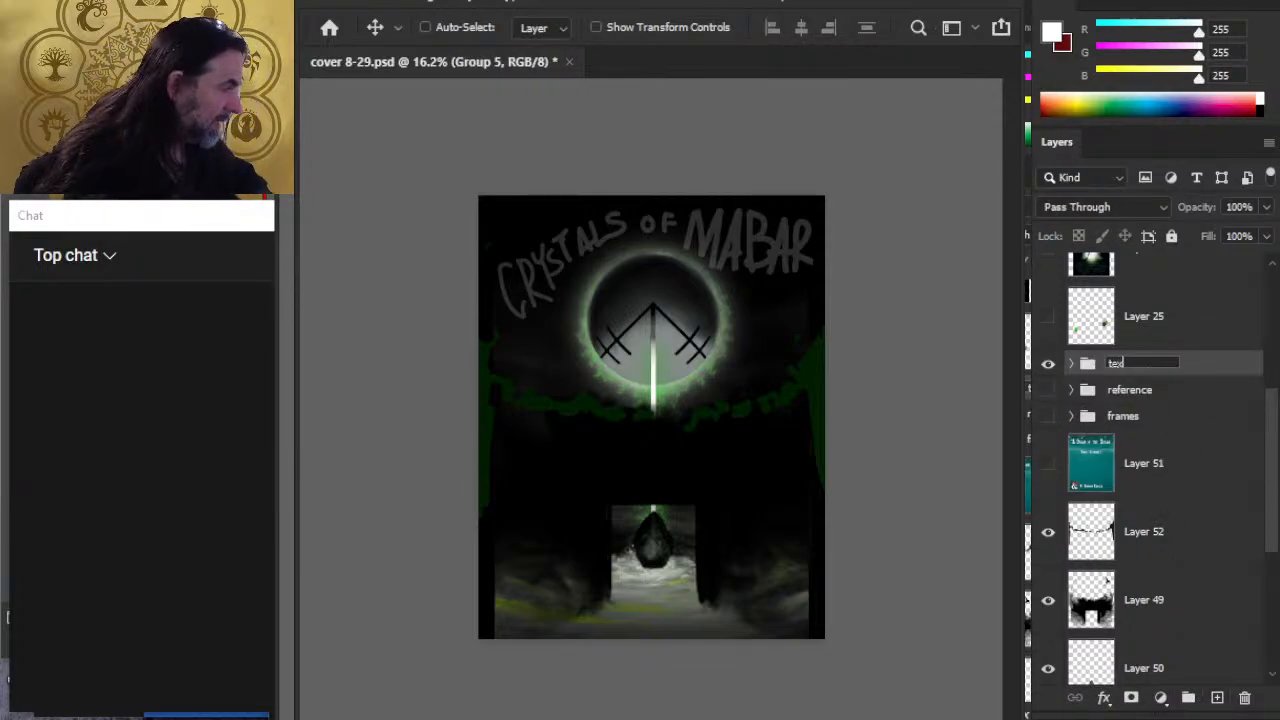
text(t)
key(Return)
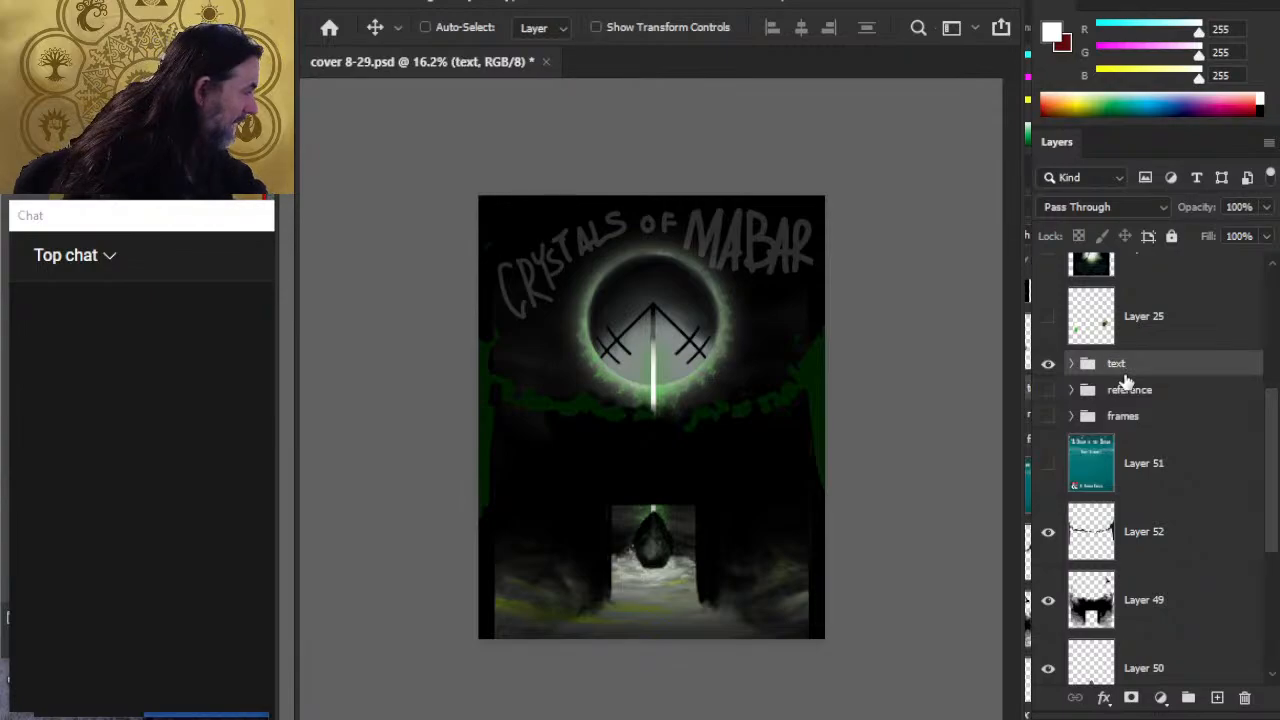
Step: Make Layer 56 inside the "text" group active and set up a white brush at size 15
click(1072, 364)
click(1090, 410)
key(b)
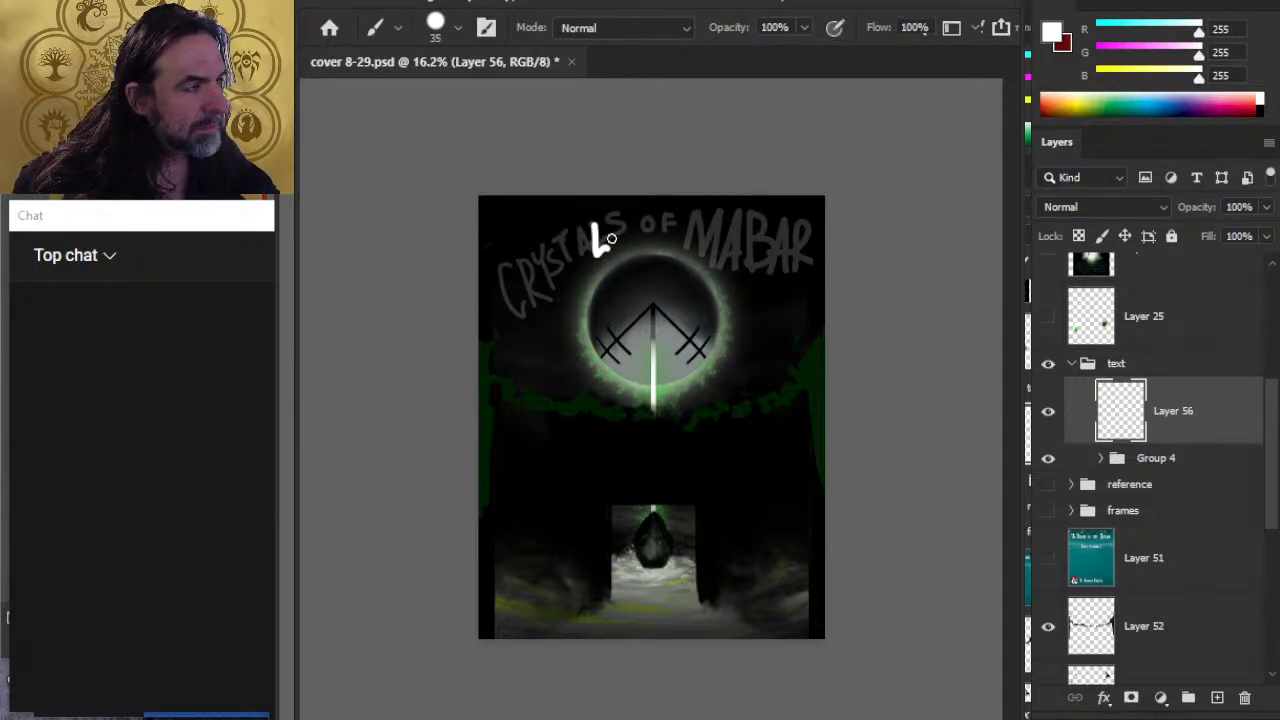
key(ctrl+z)
key(ctrl+shift+z)
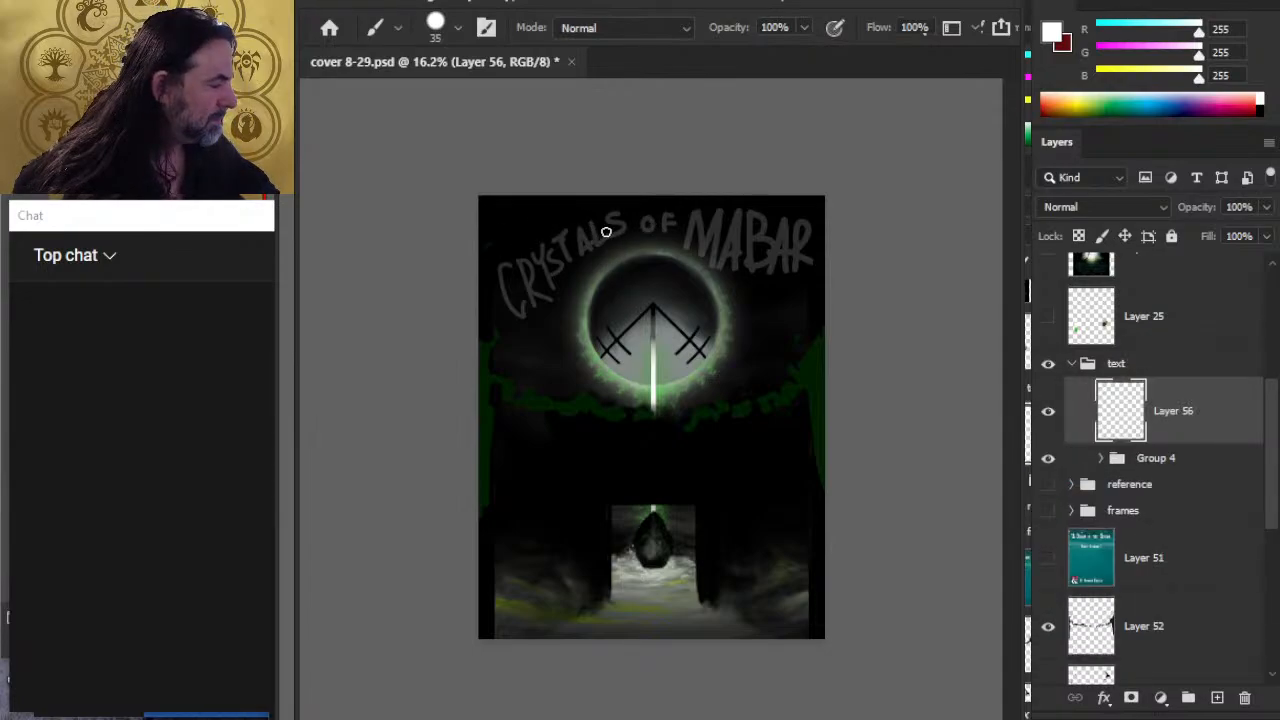
key(bracketleft)
key(bracketleft)
key(bracketleft)
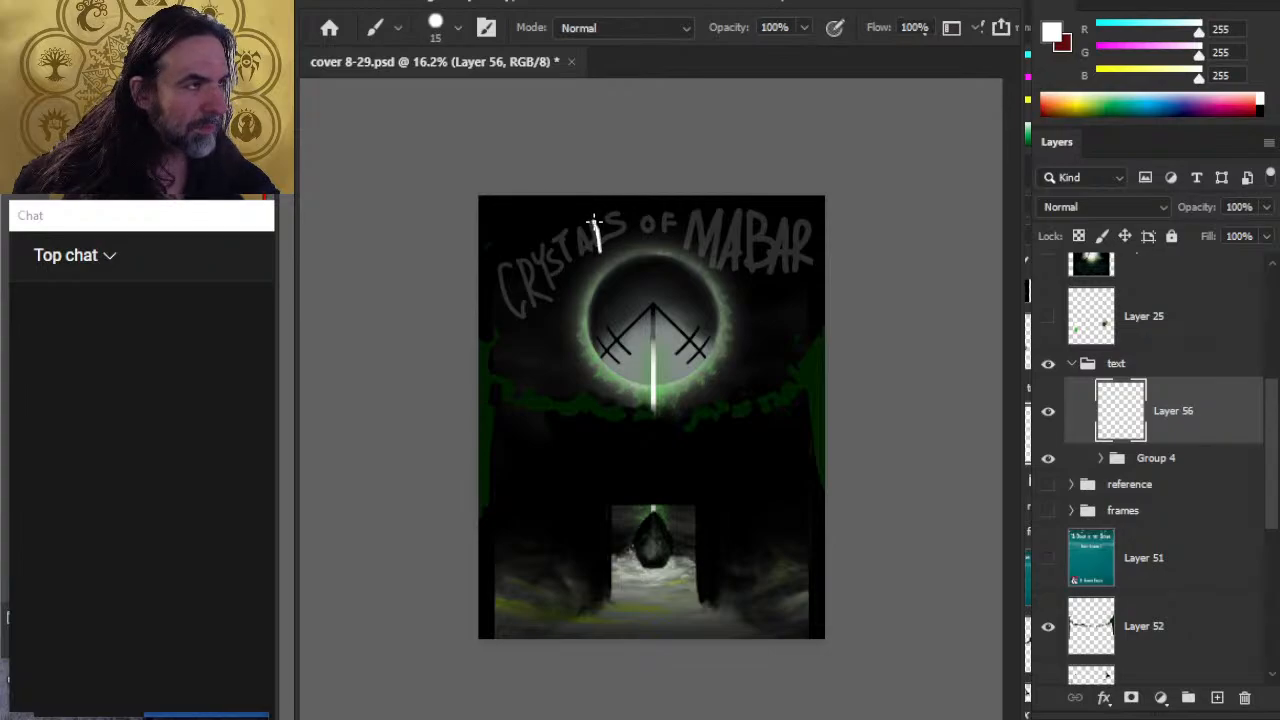
Step: Try lettering the end of "CRYSTALS" backwards from the S over the faded title sketch on Layer 56
drag(624, 218, 598, 250)
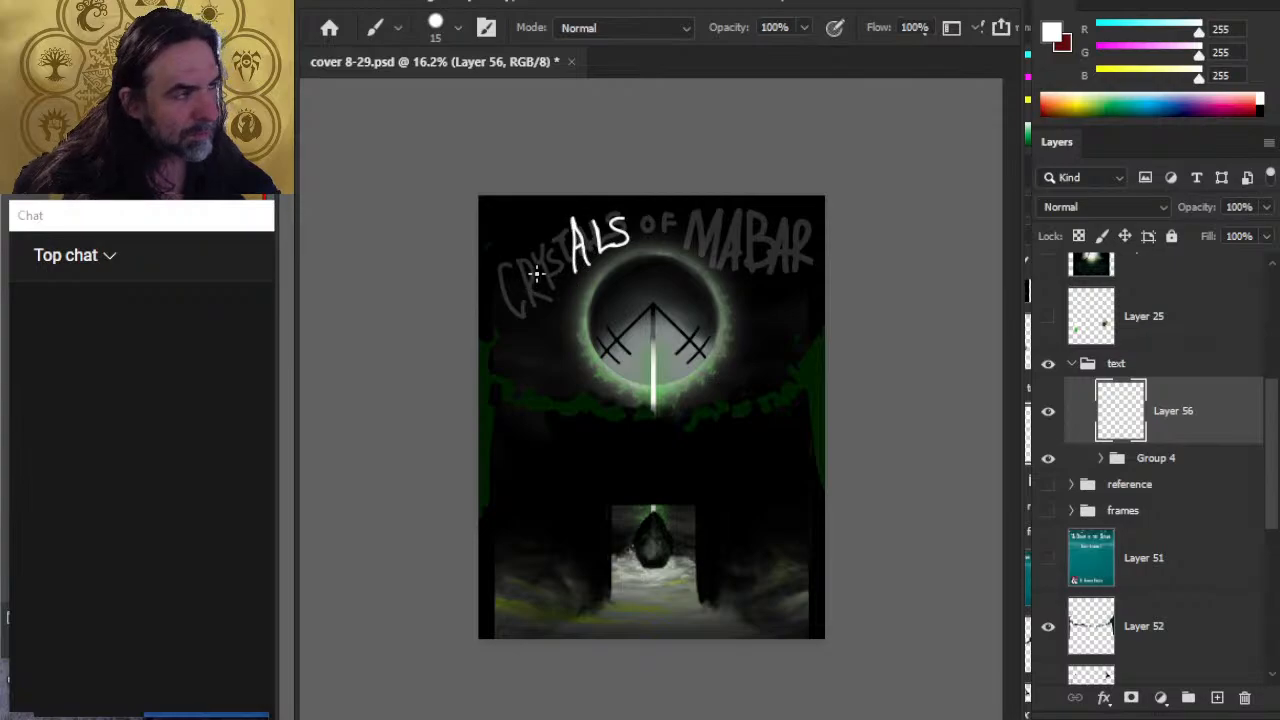
mouse_move(549, 233)
mouse_down()
mouse_move(551, 270)
mouse_move(560, 229)
mouse_move(520, 274)
mouse_move(592, 248)
mouse_up()
key(e)
key(b)
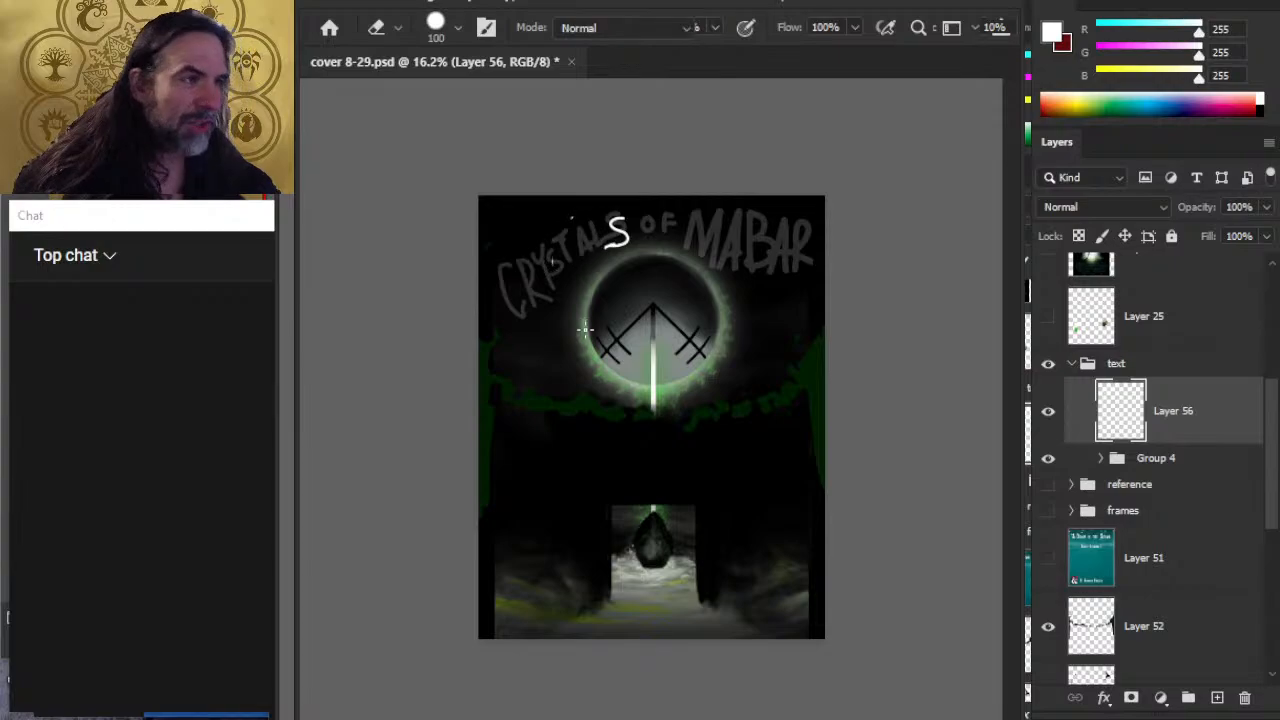
key(e)
key(b)
Step: Hand-letter "CRYSTALS" in thin white strokes across the cover's upper left, with tall first letters shrinking toward the S
drag(493, 275, 512, 214)
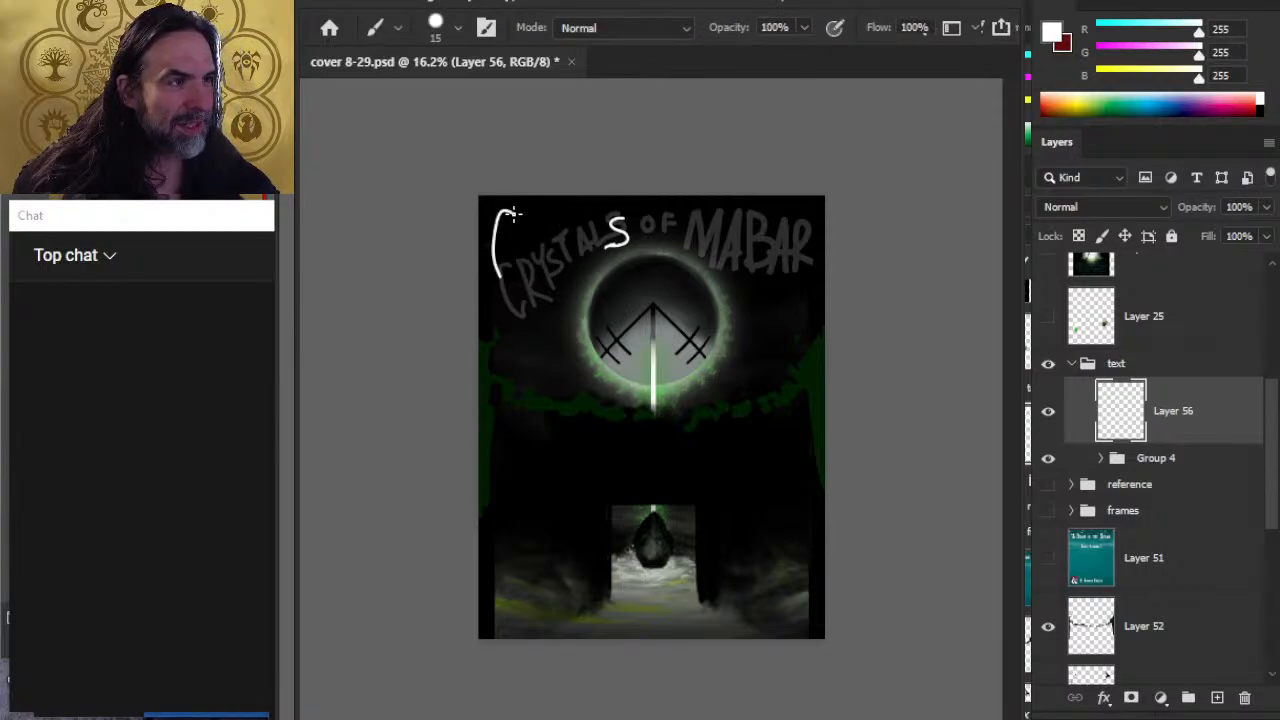
mouse_move(526, 294)
mouse_down()
mouse_move(523, 216)
mouse_move(562, 287)
mouse_up()
mouse_move(546, 210)
mouse_down()
mouse_move(554, 244)
mouse_move(570, 252)
mouse_move(584, 211)
mouse_move(583, 244)
mouse_move(623, 230)
mouse_move(563, 268)
mouse_up()
key(e)
key(b)
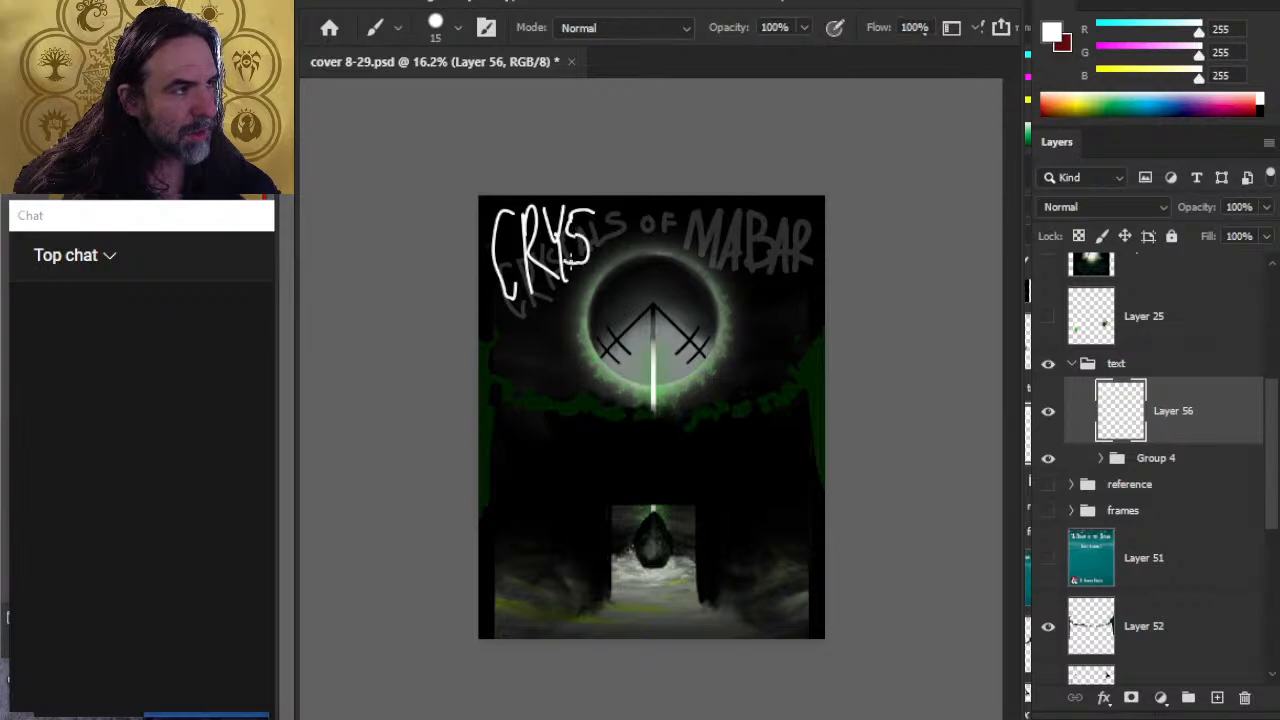
key(e)
key(b)
drag(590, 204, 590, 255)
drag(574, 210, 606, 207)
drag(606, 262, 630, 226)
mouse_move(630, 195)
mouse_down()
mouse_move(672, 206)
mouse_move(646, 240)
mouse_up()
Step: Scale the "CRYSTALS" lettering on Layer 56 down to about 81%, keeping its left edge in place
key(l)
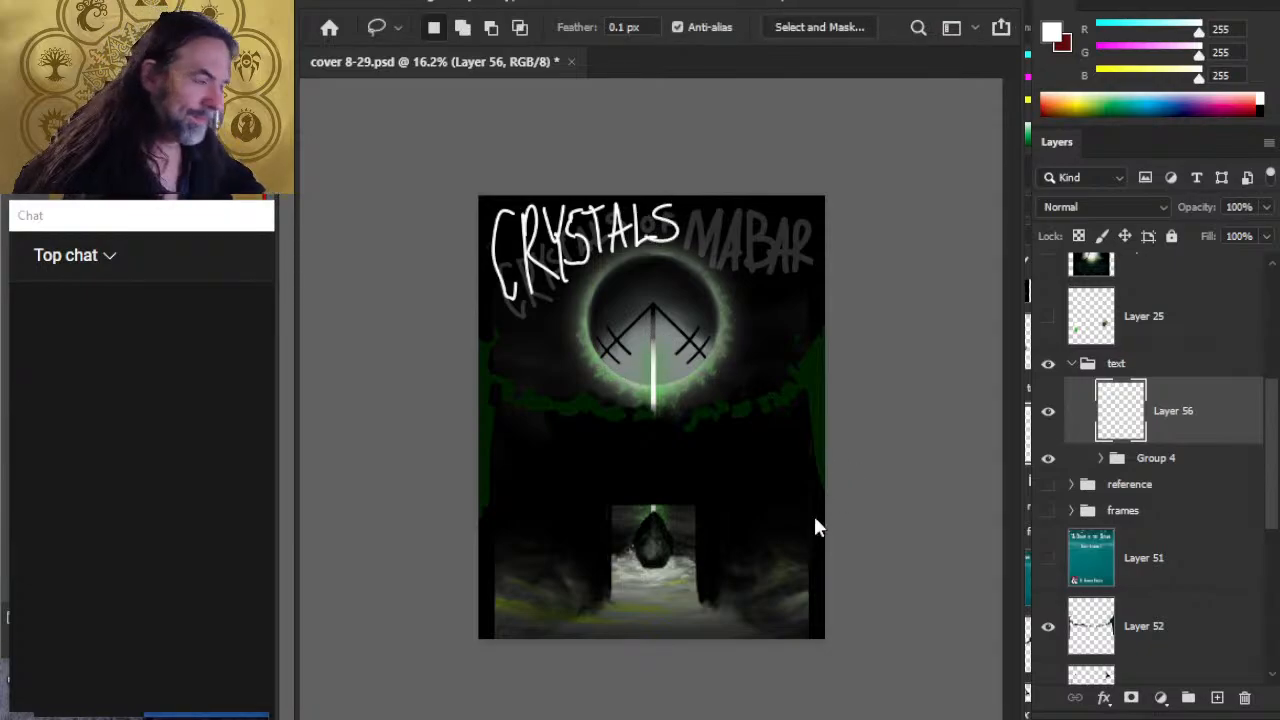
key(ctrl+t)
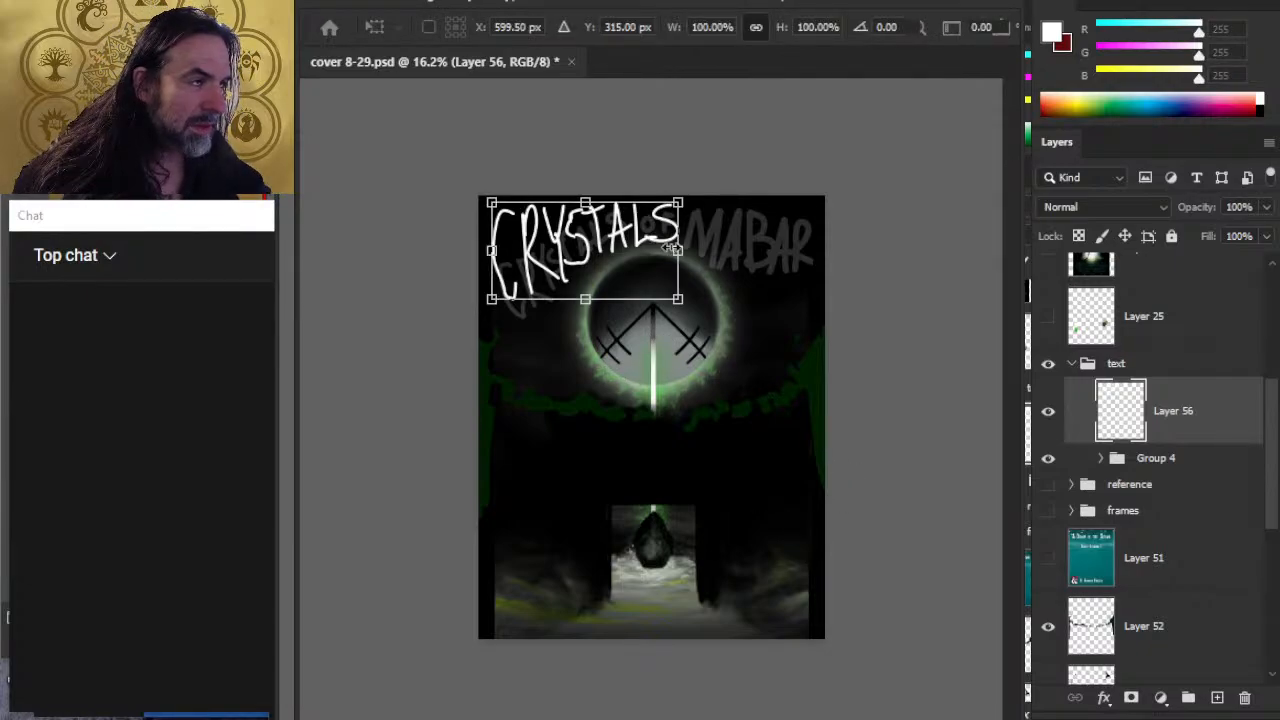
drag(676, 248, 642, 250)
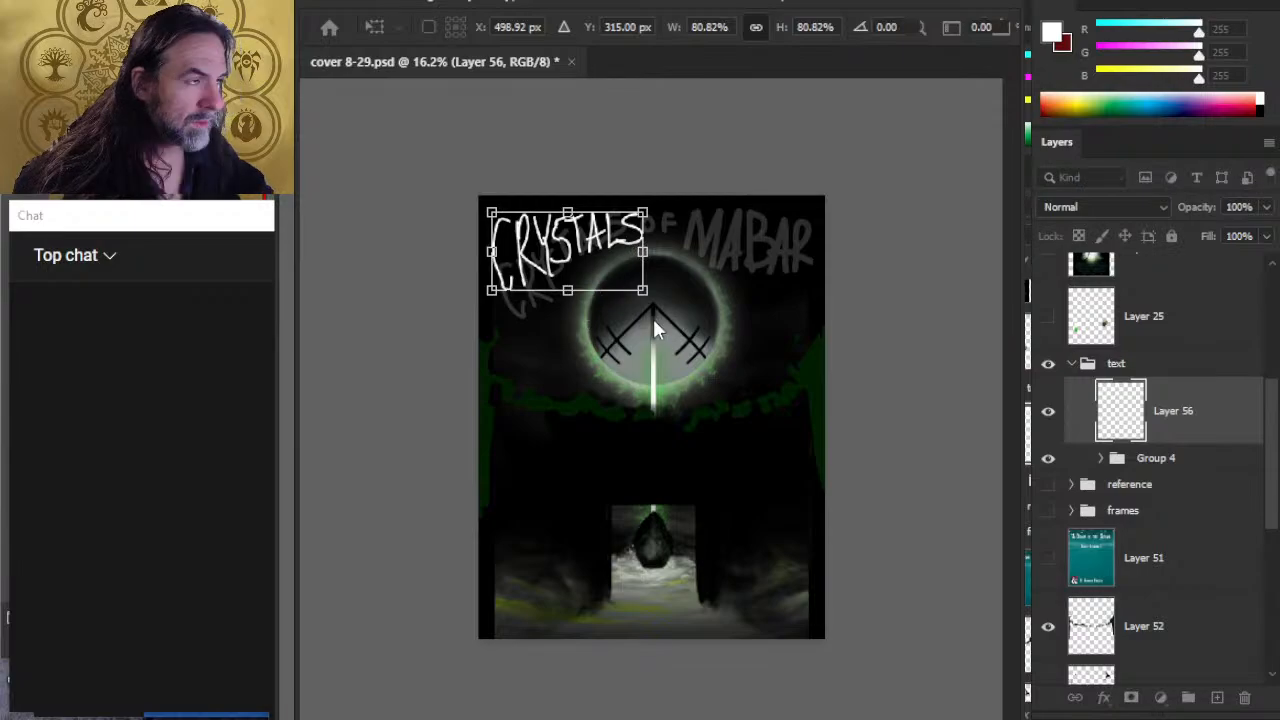
Step: Warp the "CRYSTALS" lettering, stretching its lower edge down and bowing its upper edge upward beside the moon
right_click(670, 453)
click(634, 414)
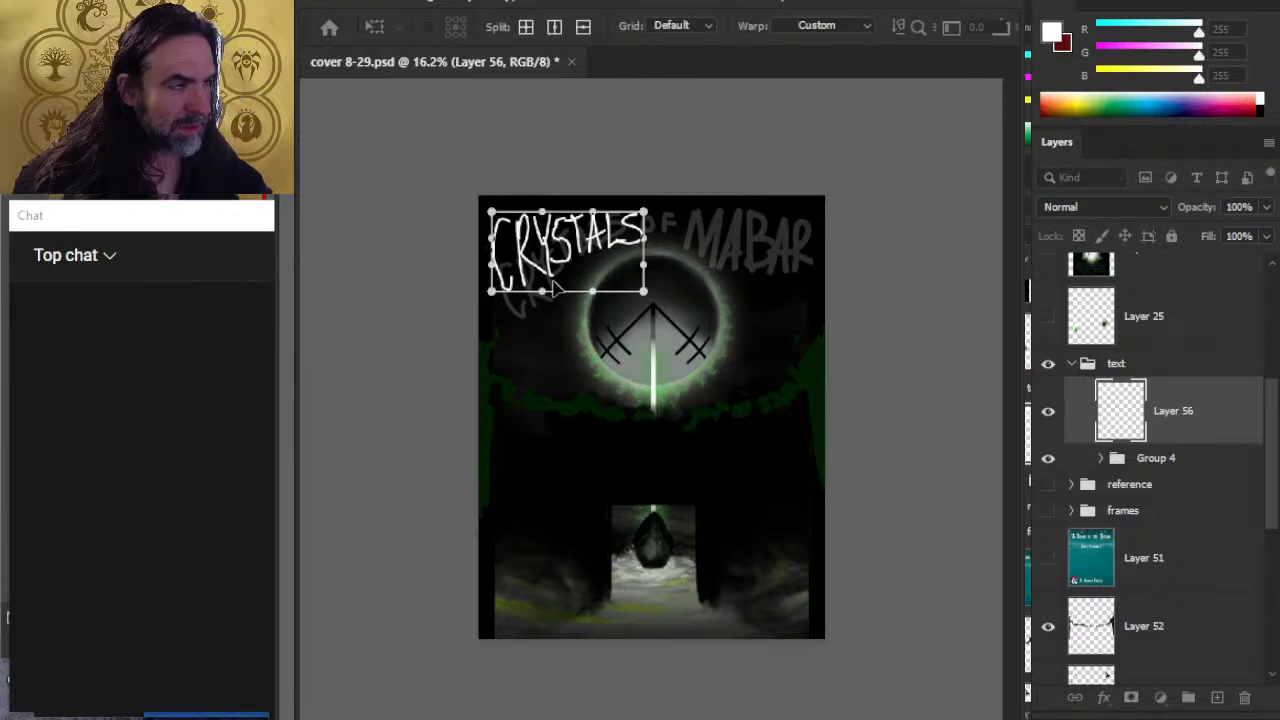
drag(552, 290, 568, 338)
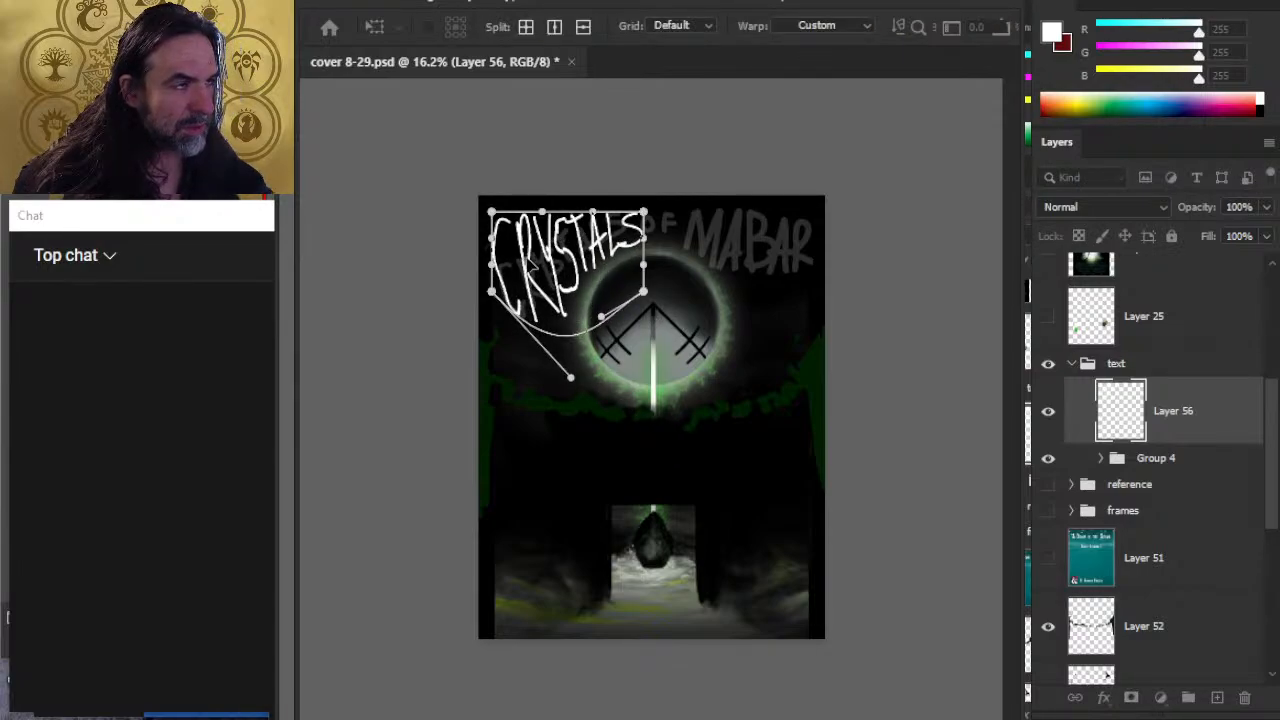
drag(518, 305, 562, 185)
drag(626, 292, 573, 288)
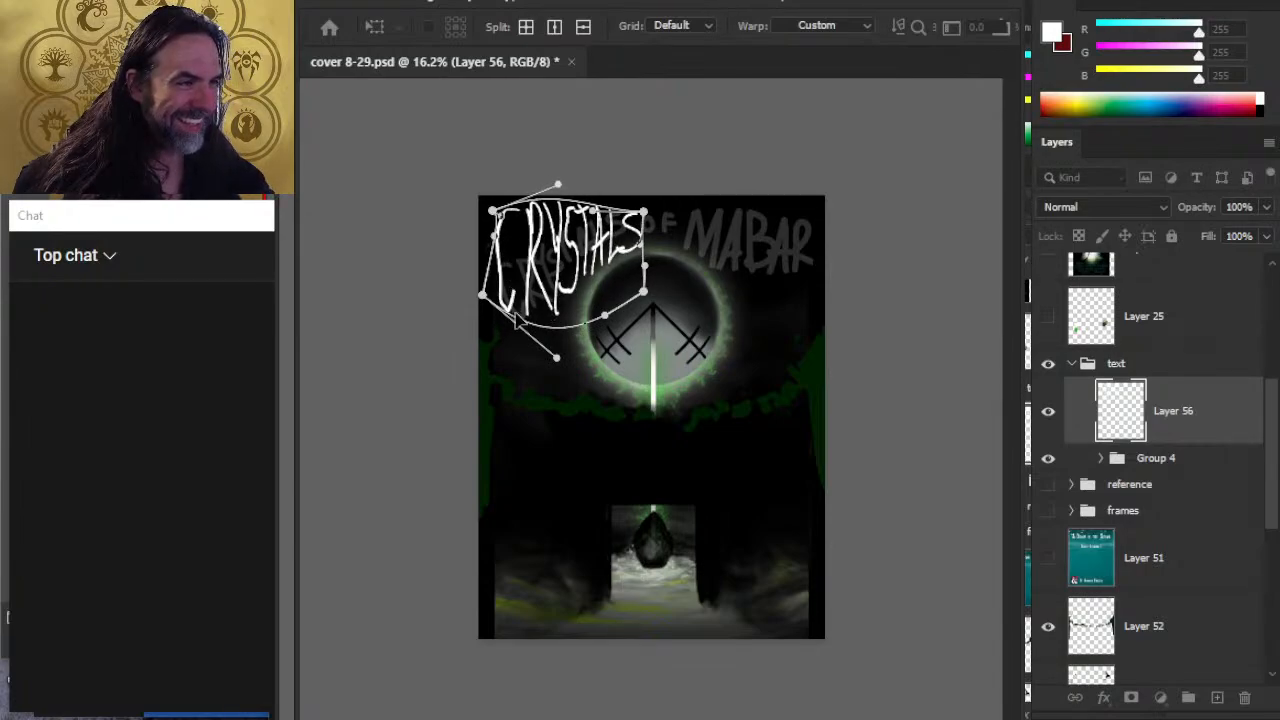
Step: Apply the warp to the white CRYSTALS lettering and squash it vertically by raising its lower edge
key(Return)
key(l)
key(v)
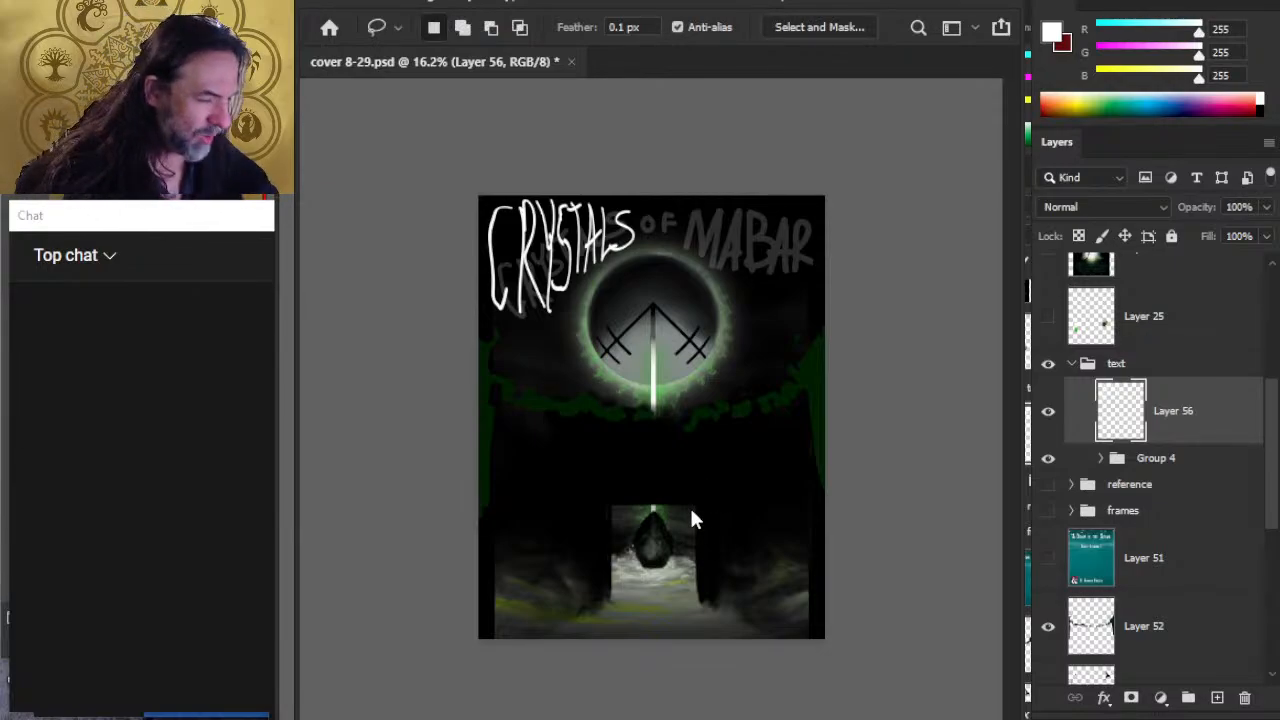
key(ctrl+t)
drag(561, 312, 561, 285)
key(Return)
key(l)
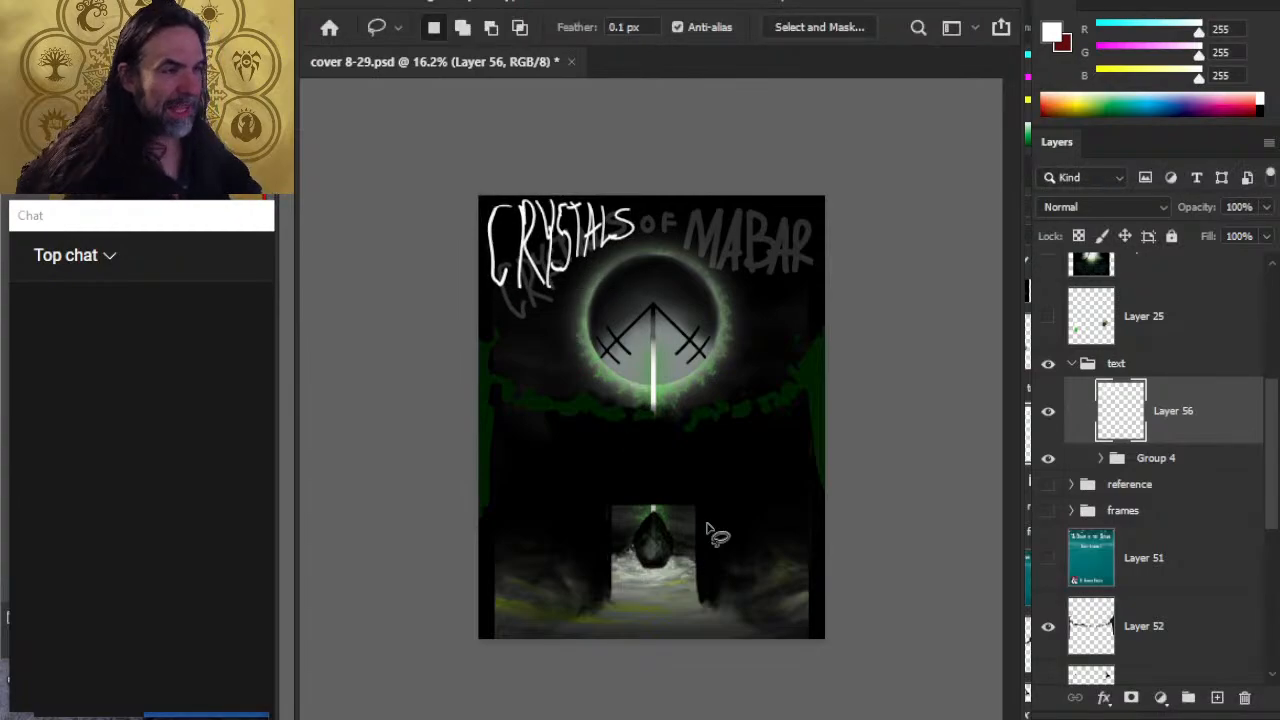
key(ctrl)
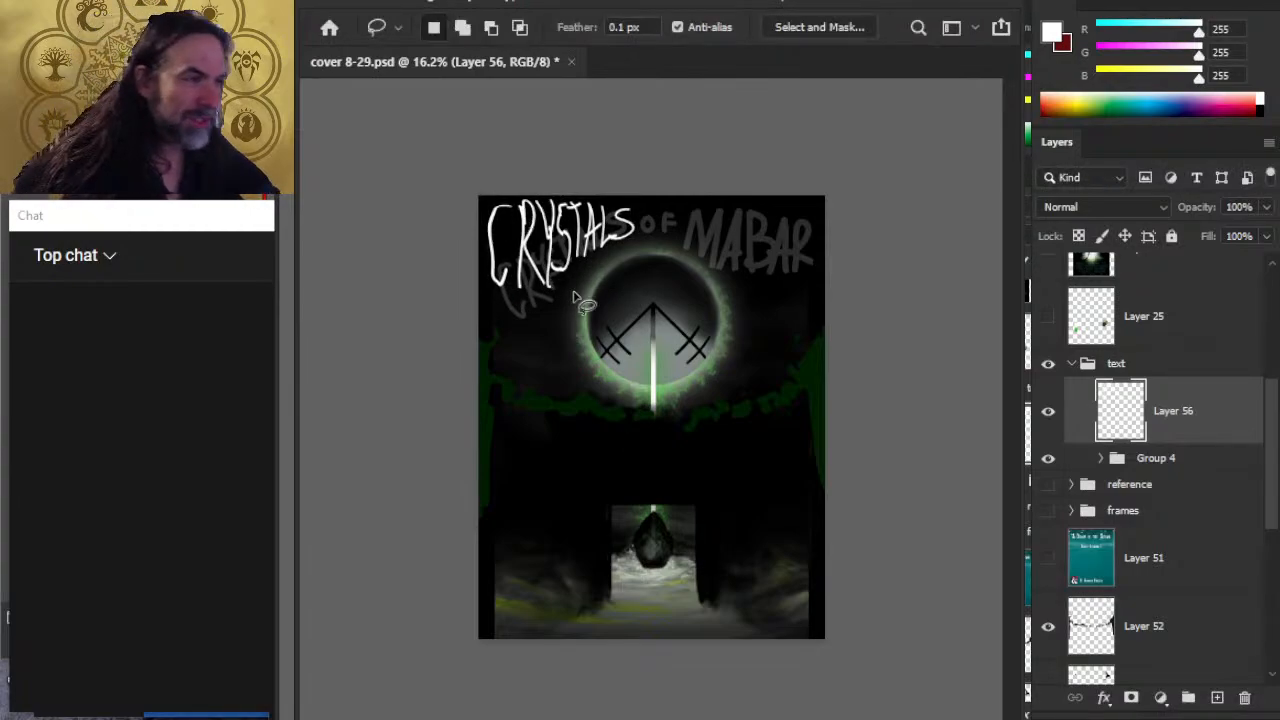
Step: Scale the CRYSTALS lettering to about 101% width and 95% height, and warp its upper-right corner upward and its interior slightly
key(ctrl+t)
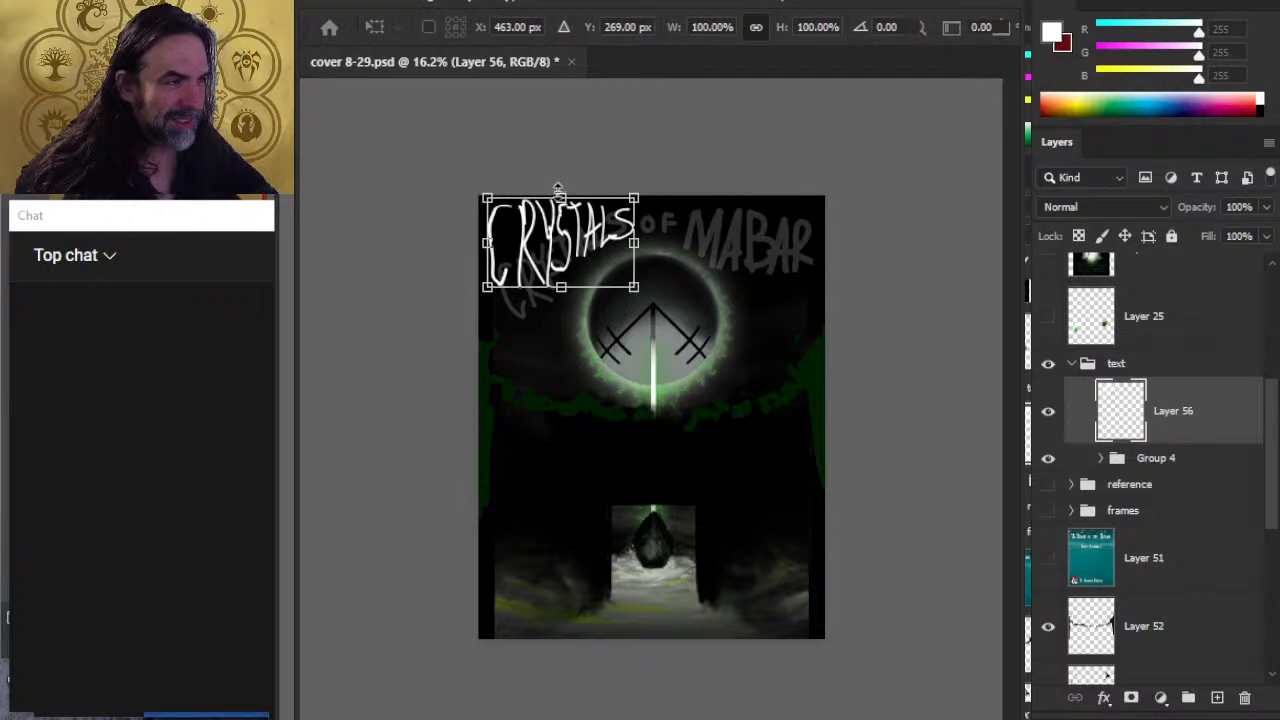
drag(561, 195, 635, 203)
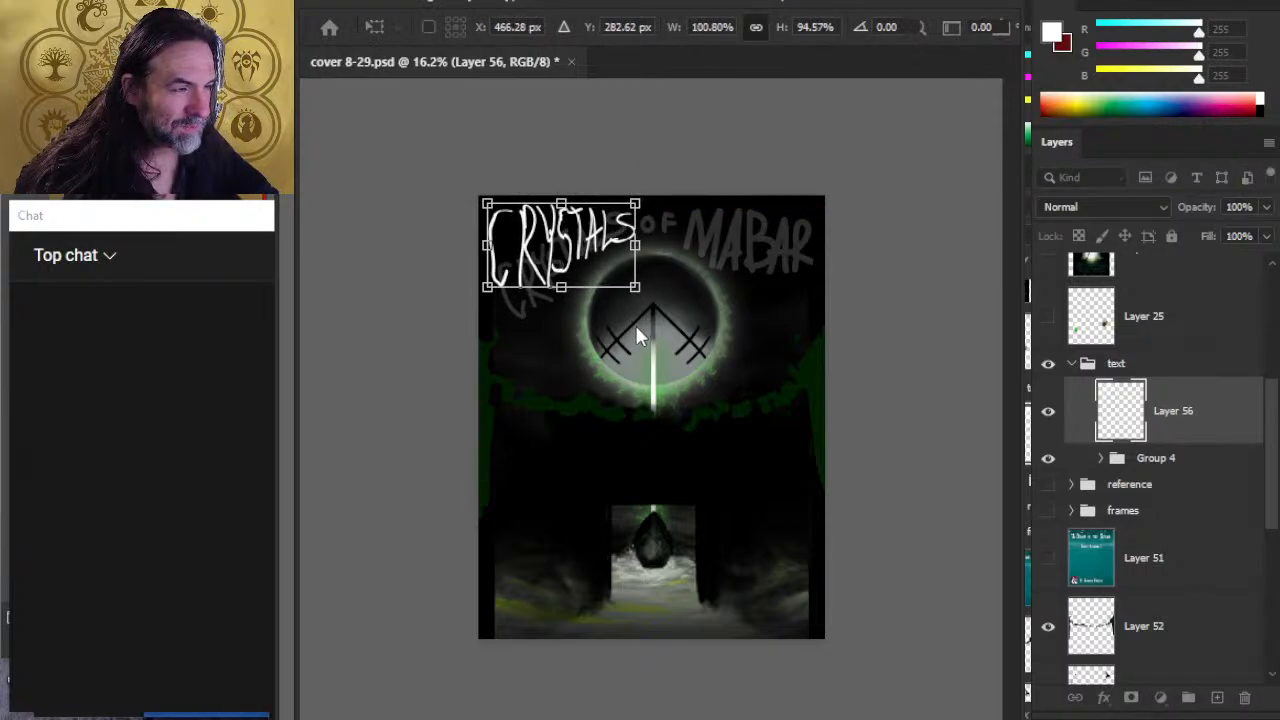
key(ctrl+alt+w)
drag(635, 205, 630, 187)
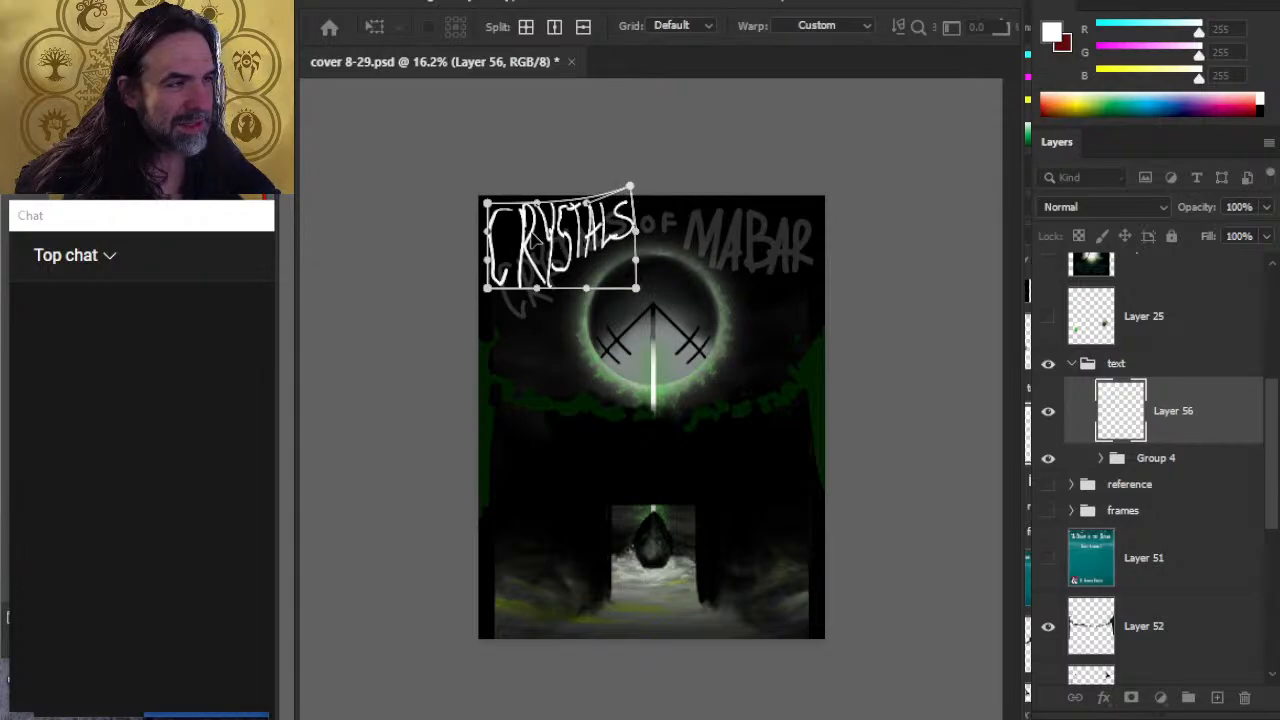
drag(522, 233, 605, 255)
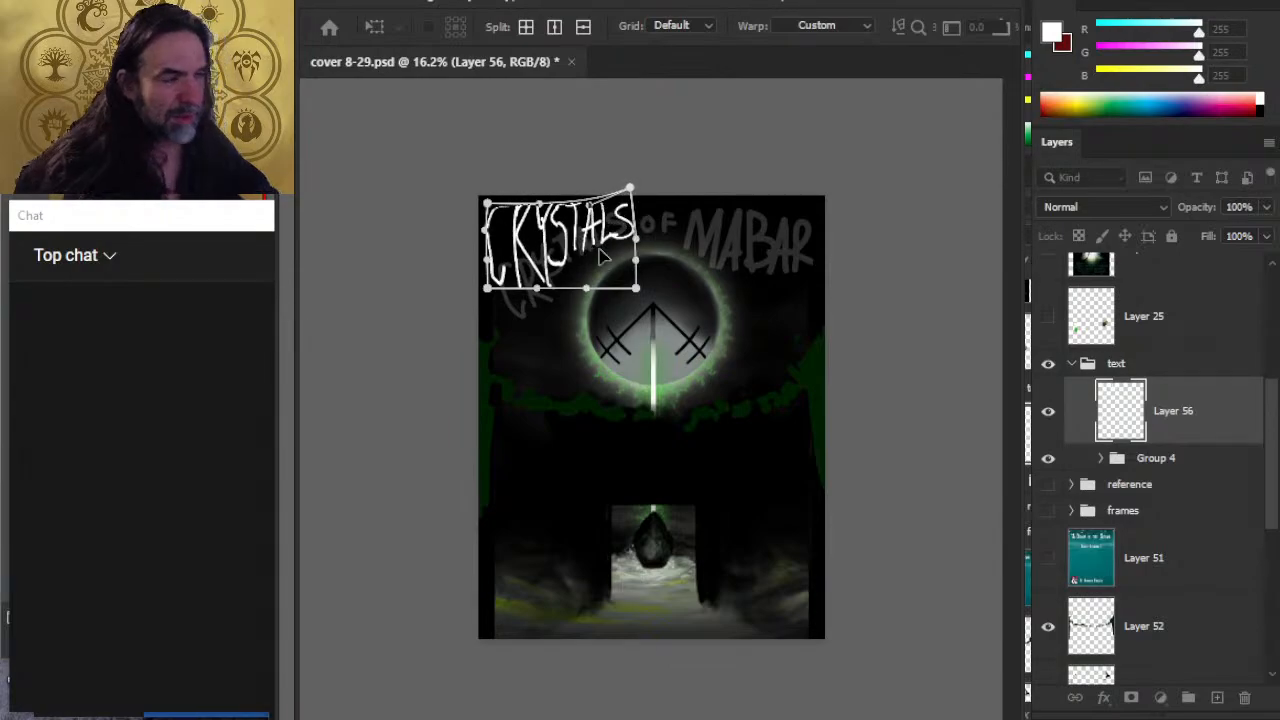
key(Return)
key(l)
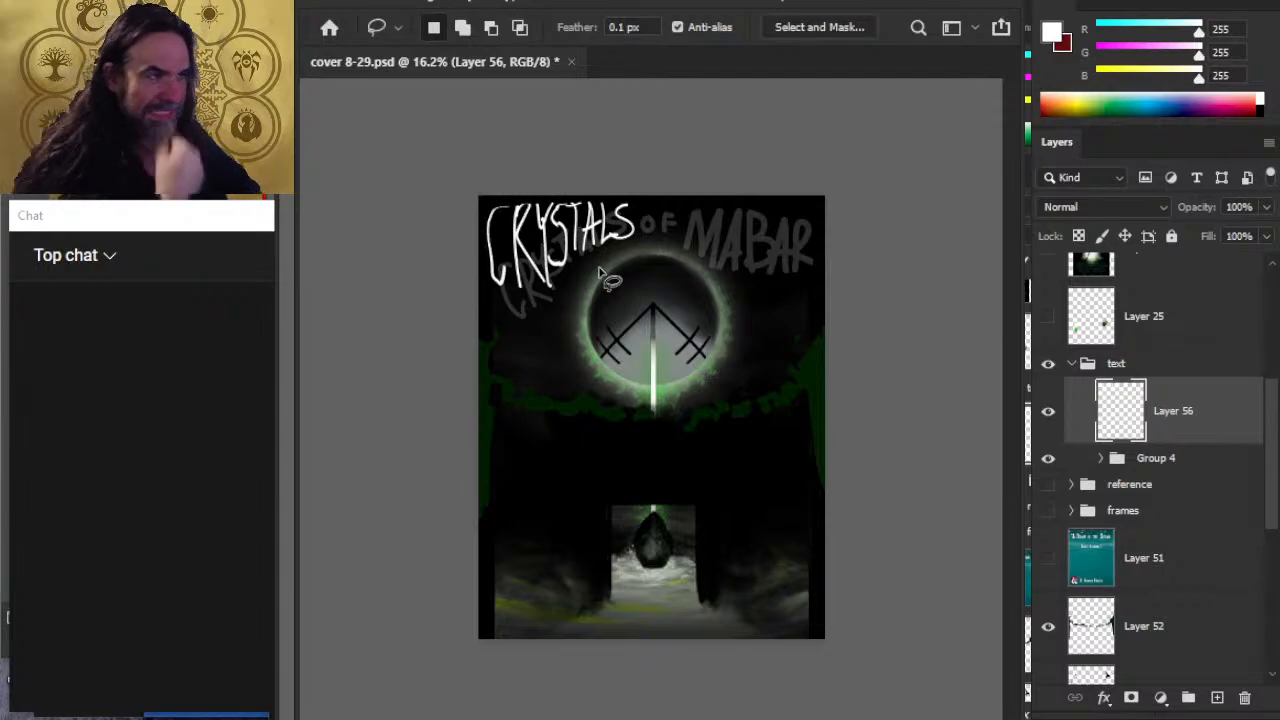
Step: Hand-letter MABAR in large white strokes on a new layer at the cover's upper right, and hide the CRYSTALS lettering on Layer 56
click(1217, 698)
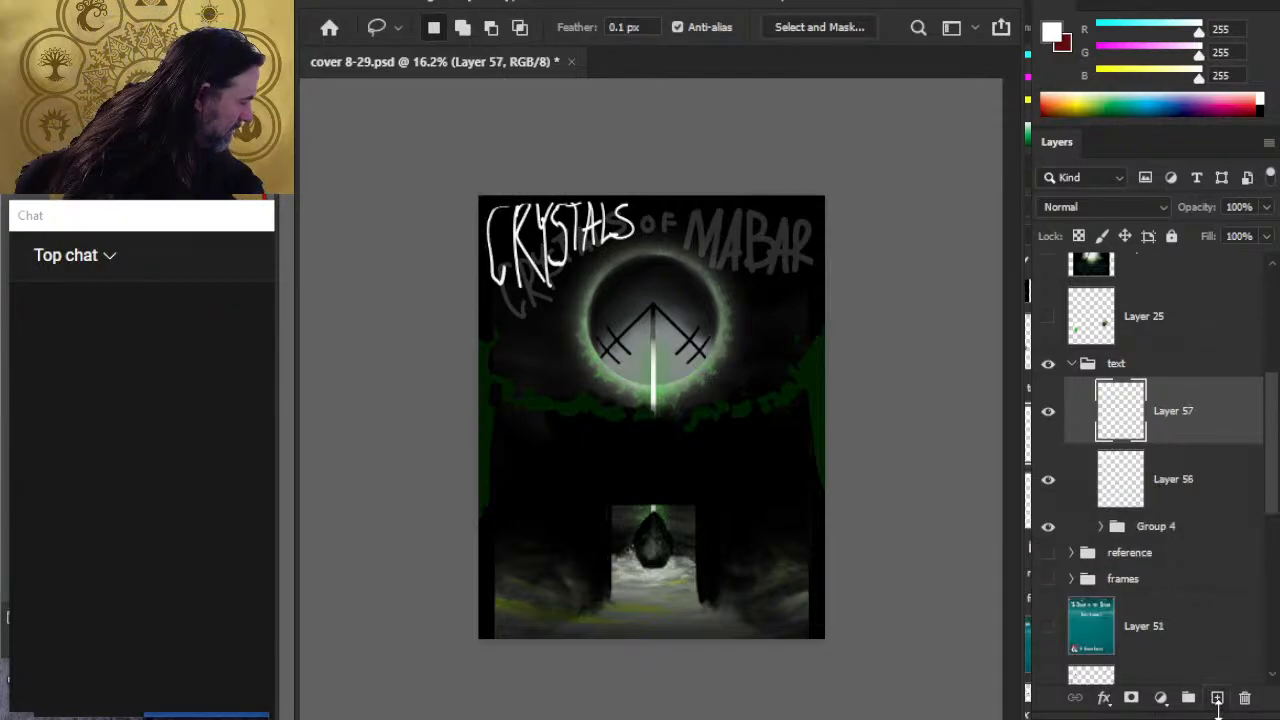
key(b)
mouse_move(677, 244)
mouse_down()
mouse_move(688, 211)
mouse_move(712, 260)
mouse_move(720, 212)
mouse_move(736, 240)
mouse_move(722, 266)
mouse_up()
mouse_move(723, 212)
mouse_down()
mouse_move(726, 262)
mouse_move(786, 271)
mouse_up()
key(e)
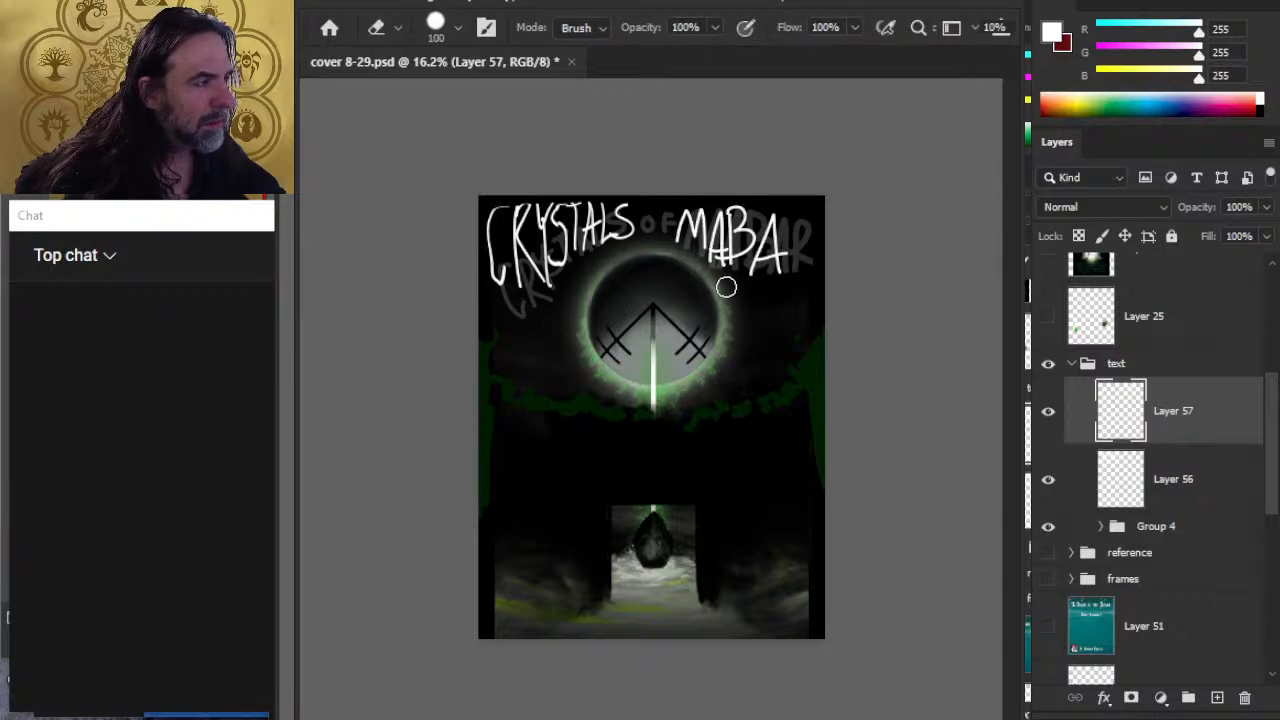
key(b)
mouse_move(786, 206)
mouse_down()
mouse_move(780, 262)
mouse_move(792, 212)
mouse_move(822, 278)
mouse_up()
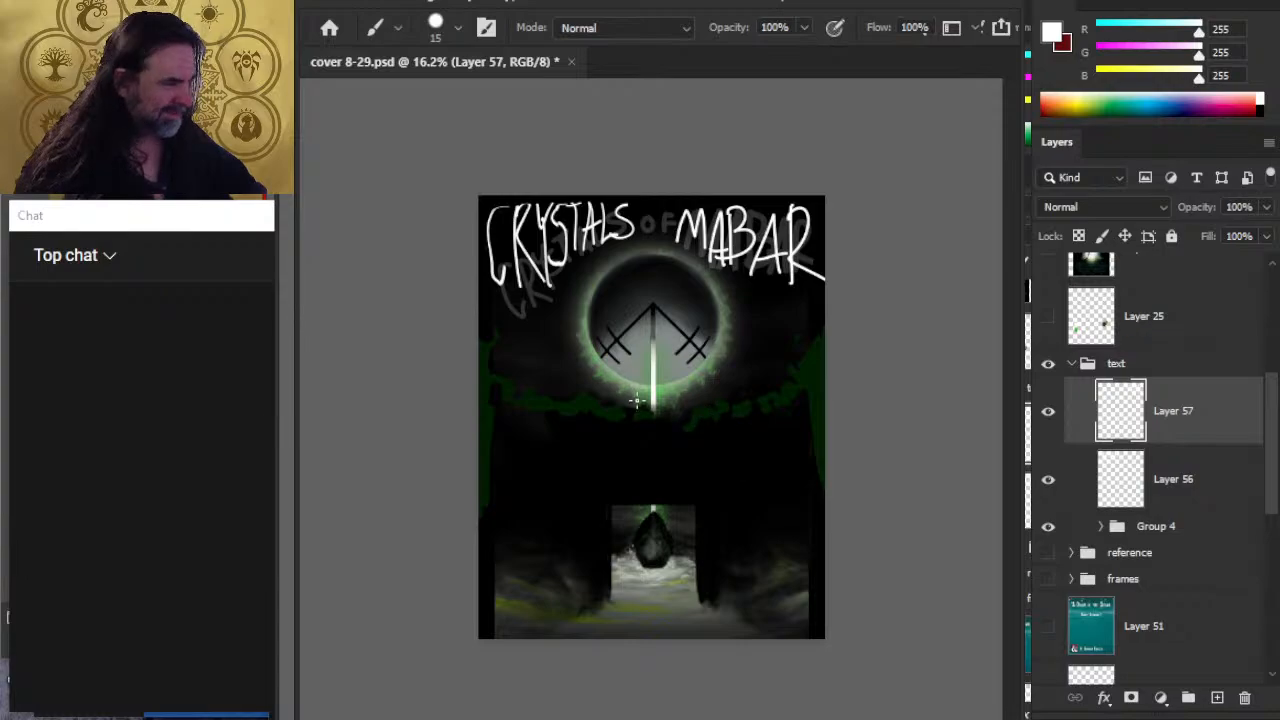
click(1048, 479)
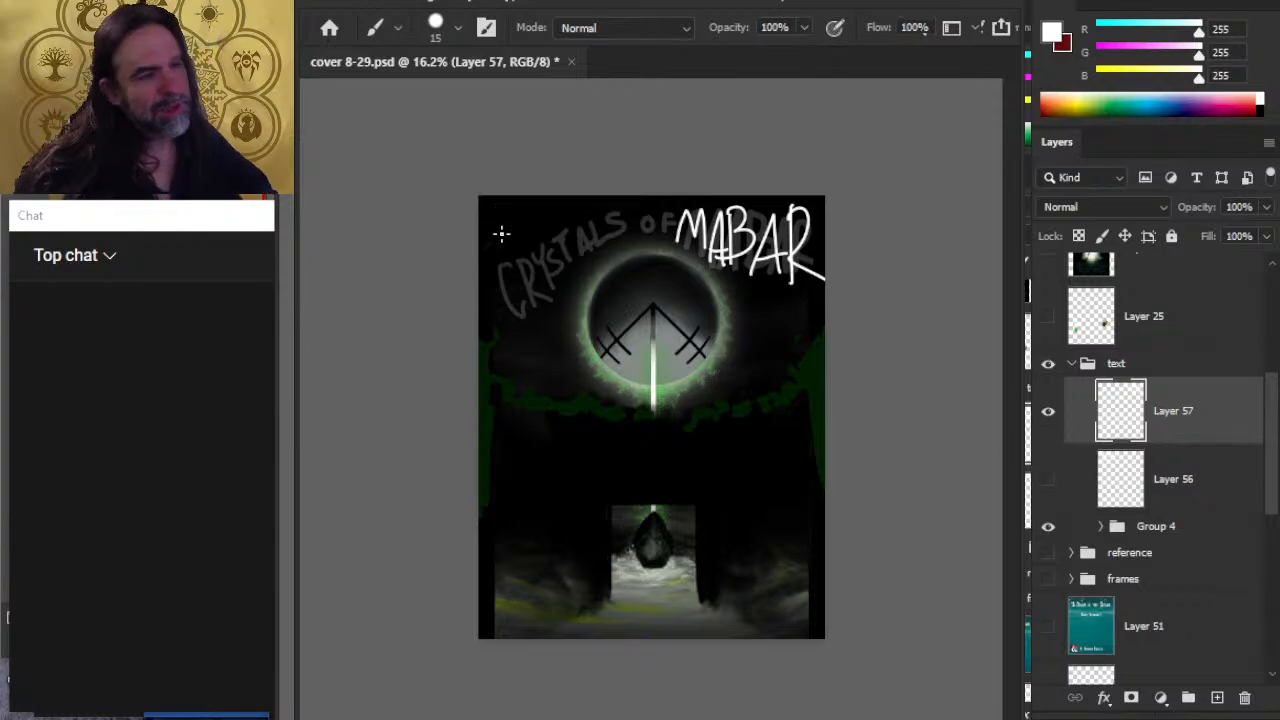
Step: Try hand-lettering EYE in white at the cover's upper left, opposite MABAR
drag(499, 224, 528, 284)
mouse_move(498, 262)
mouse_down()
mouse_move(520, 224)
mouse_move(550, 214)
mouse_move(540, 284)
mouse_up()
mouse_move(564, 209)
mouse_down()
mouse_move(586, 261)
mouse_move(582, 205)
mouse_up()
drag(558, 237, 580, 232)
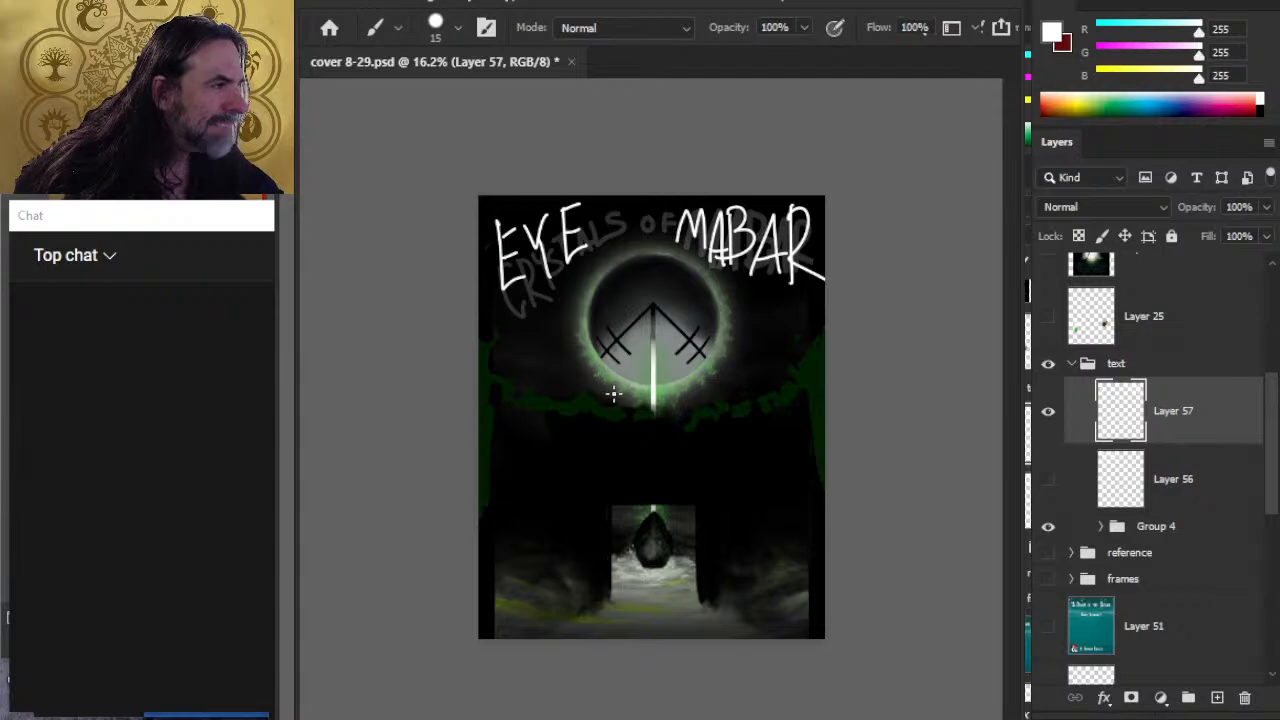
Step: Undo all the EYE lettering strokes
key(ctrl+z)
key(ctrl+z)
key(ctrl+z)
key(ctrl+z)
key(ctrl+z)
key(ctrl+z)
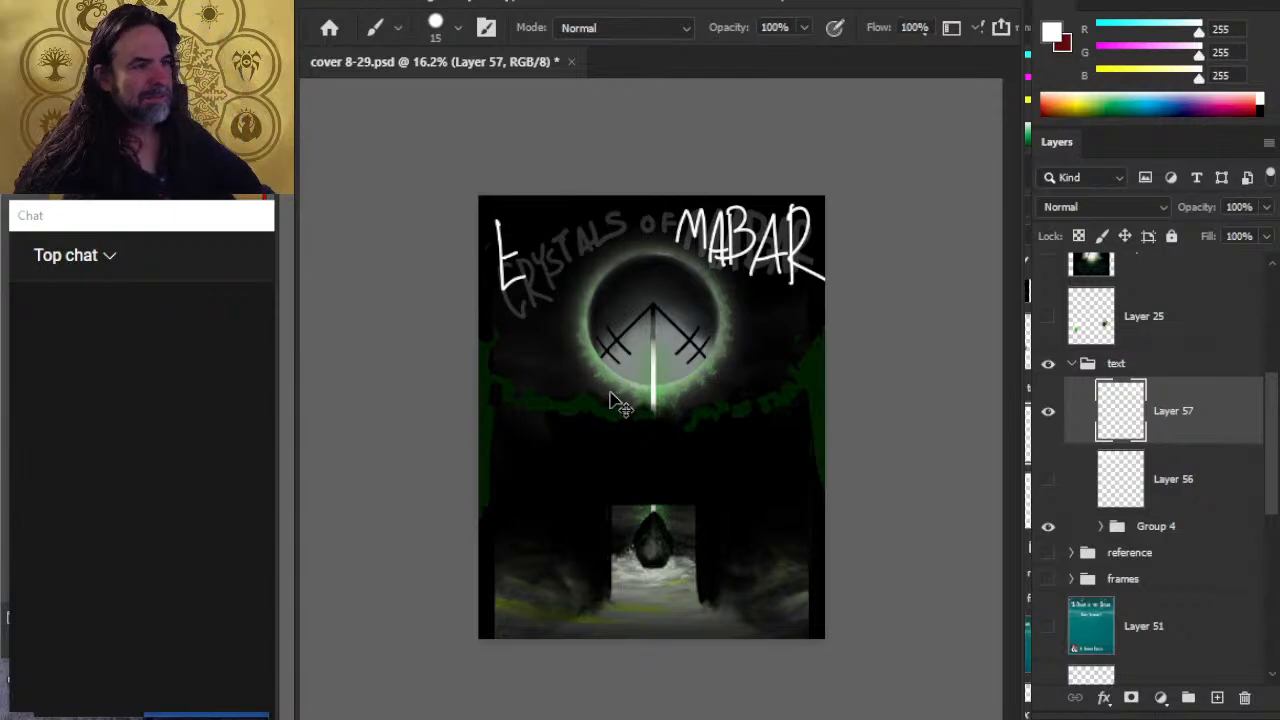
key(ctrl+z)
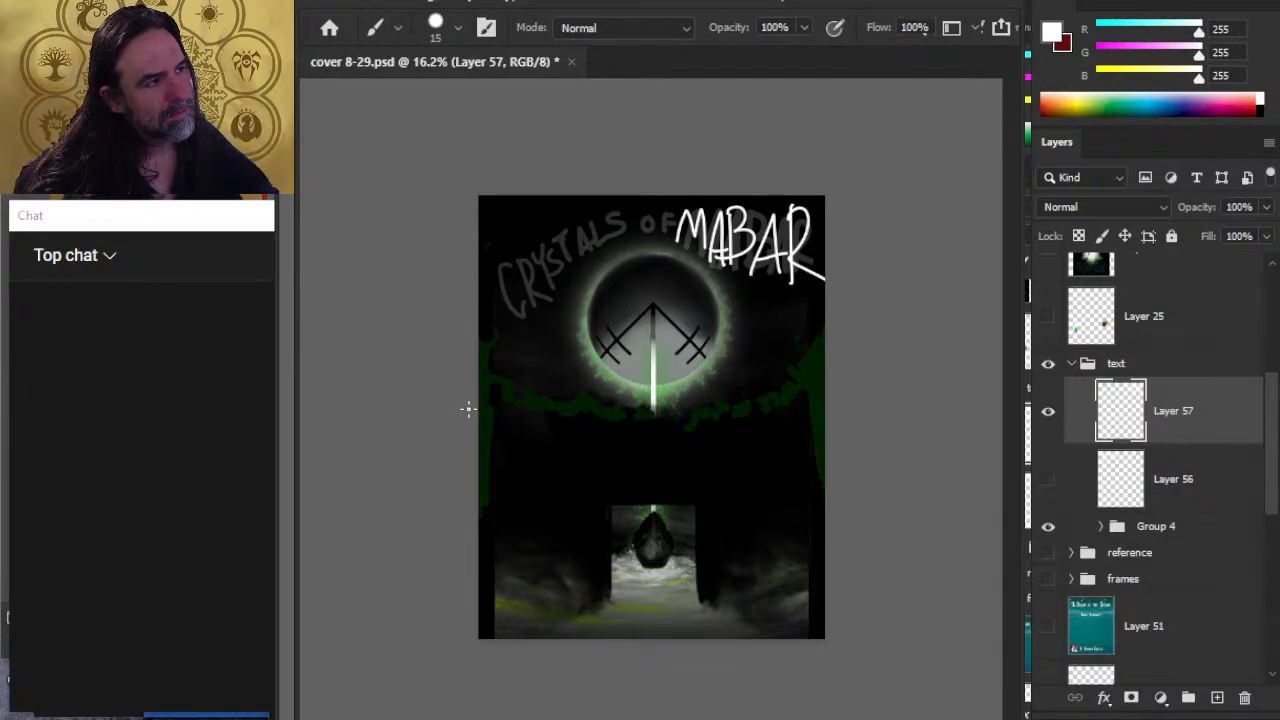
Step: Trace OF in white above the circle and separate it onto its own layer
mouse_move(645, 221)
mouse_down()
mouse_move(672, 229)
mouse_move(658, 200)
mouse_move(640, 252)
mouse_move(667, 293)
mouse_up()
key(l)
key(ctrl+j)
key(v)
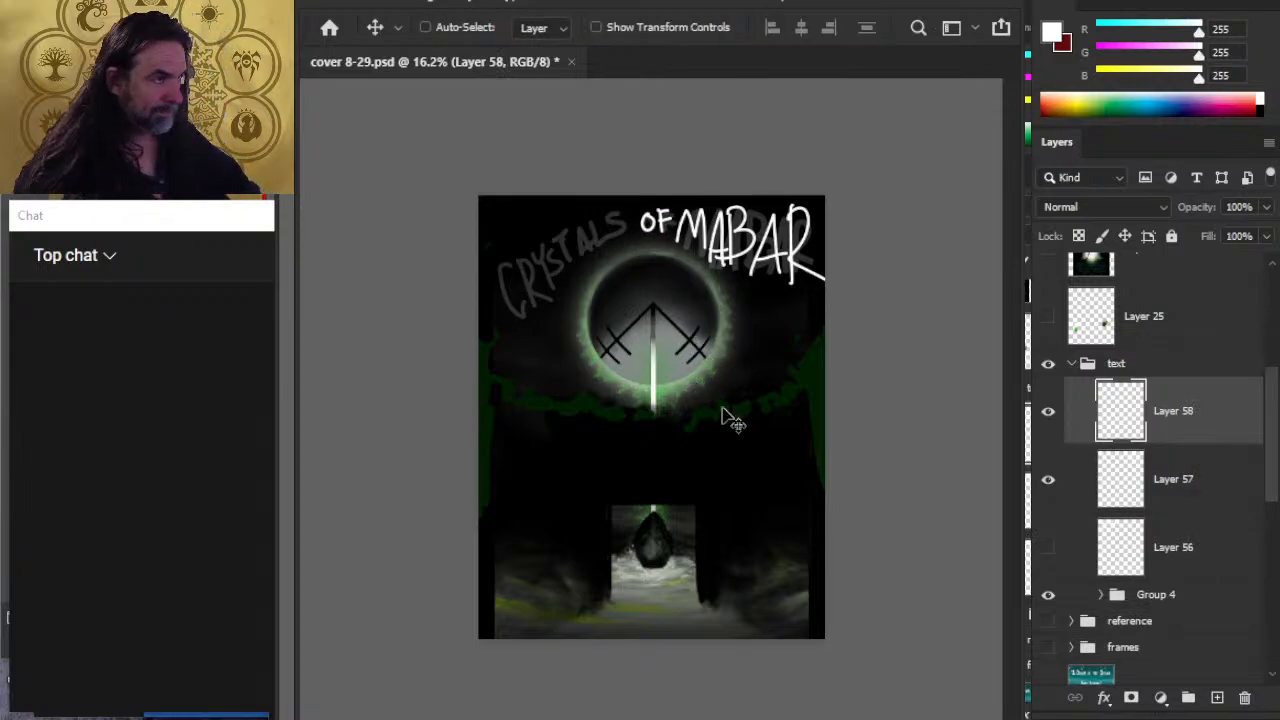
Step: Hide Layer 57 and Group 4 so only OF shows, and nudge OF slightly down
click(1048, 480)
click(1048, 594)
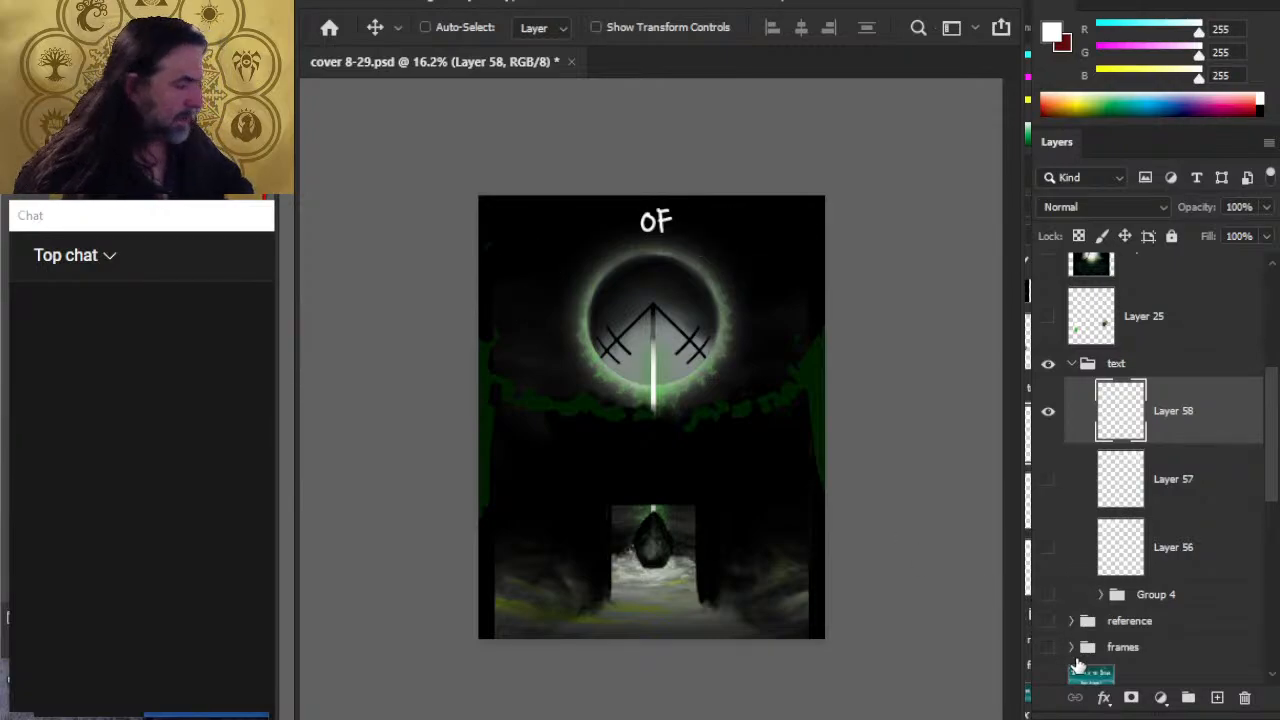
key(shift+Down)
key(shift+Down)
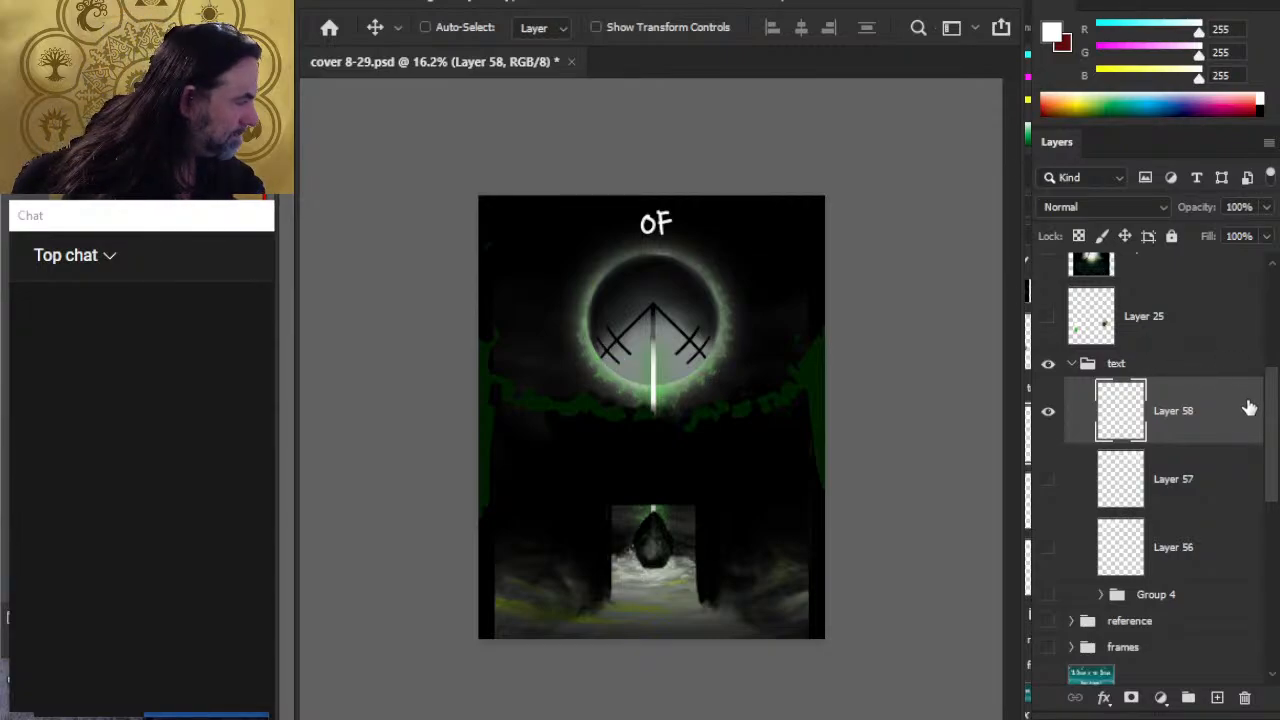
Step: Hand-letter a smaller white CRYSTALS before OF on a new layer beneath the OF layer, and adjust its position
click(1195, 490)
click(1214, 697)
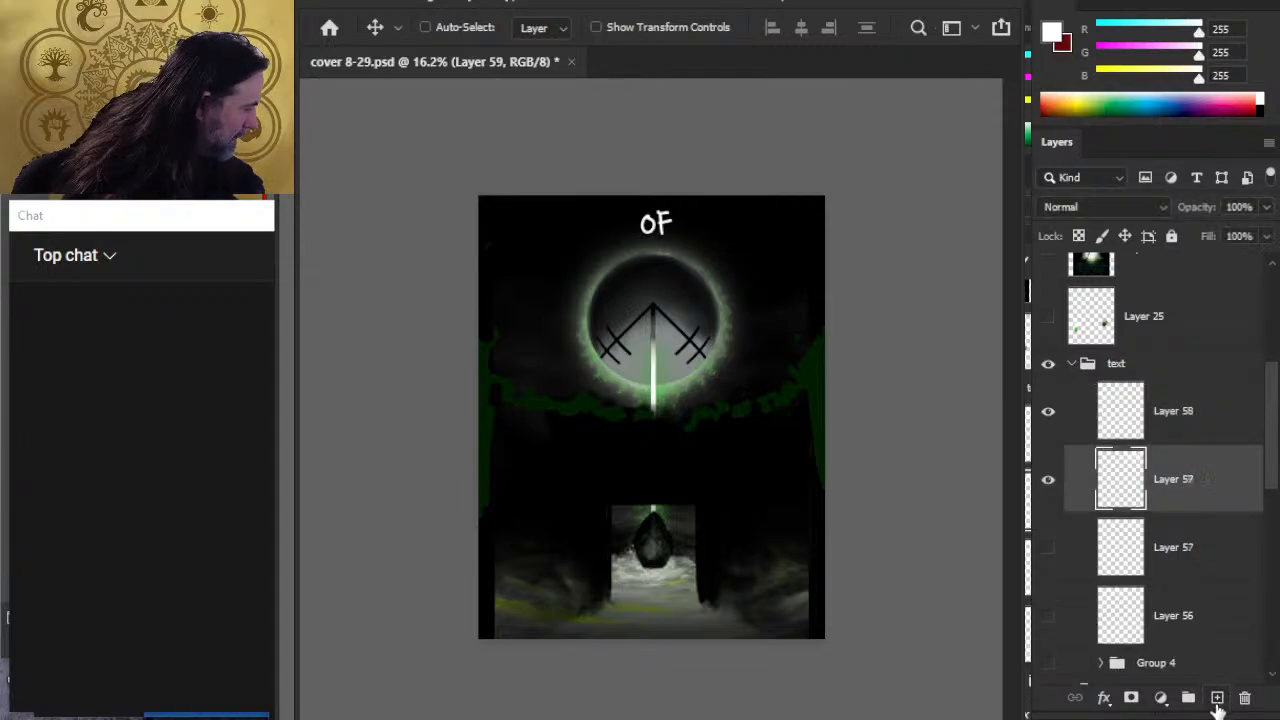
key(b)
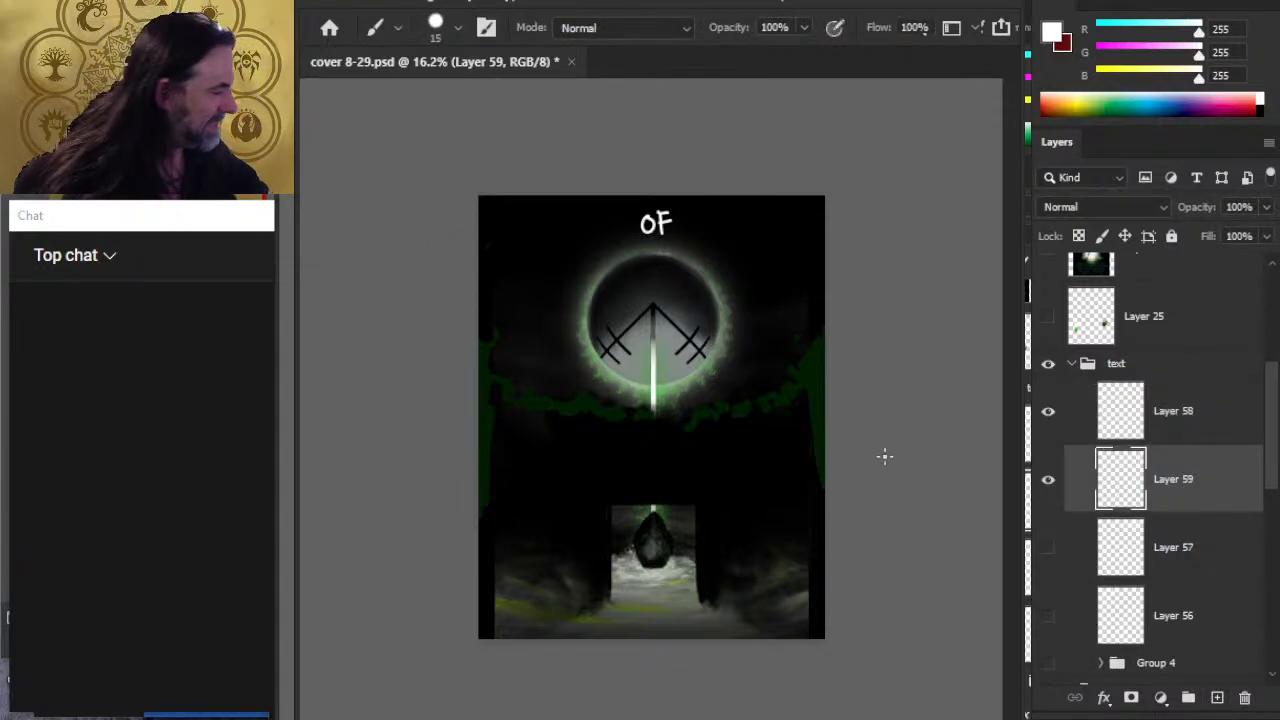
click(1048, 411)
click(1048, 411)
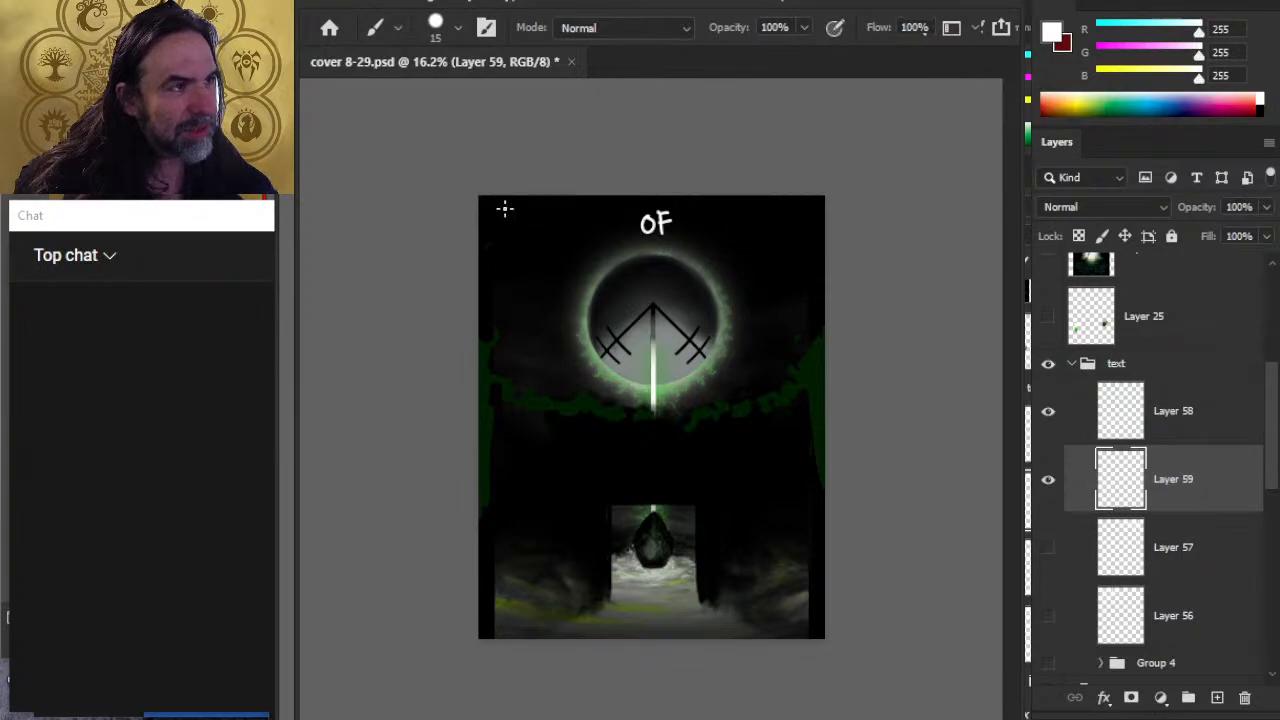
mouse_move(504, 210)
mouse_down()
mouse_move(492, 236)
mouse_move(537, 232)
mouse_move(569, 207)
mouse_up()
mouse_move(560, 207)
mouse_down()
mouse_move(560, 234)
mouse_move(580, 233)
mouse_move(578, 222)
mouse_up()
drag(588, 204, 590, 232)
key(v)
mouse_move(620, 312)
mouse_down()
mouse_move(628, 334)
mouse_move(628, 320)
mouse_up()
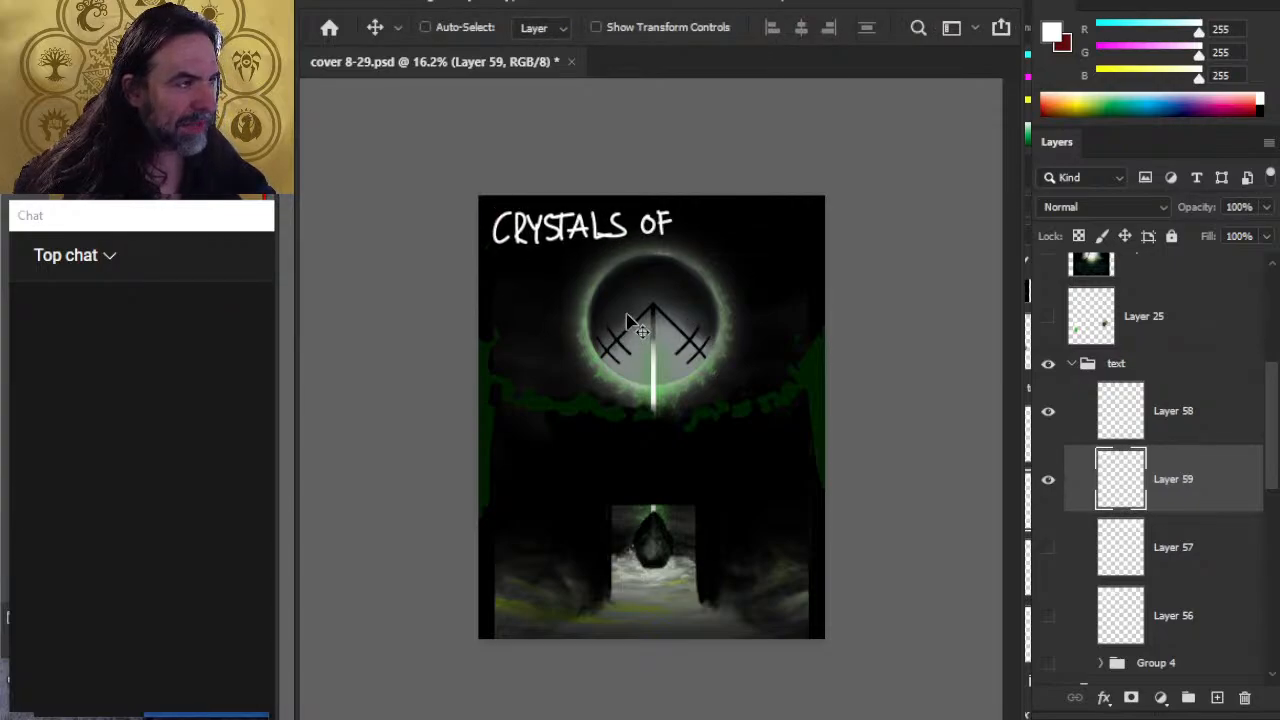
Step: Hand-letter a smaller white MABAR after OF on another new layer
click(1217, 697)
key(b)
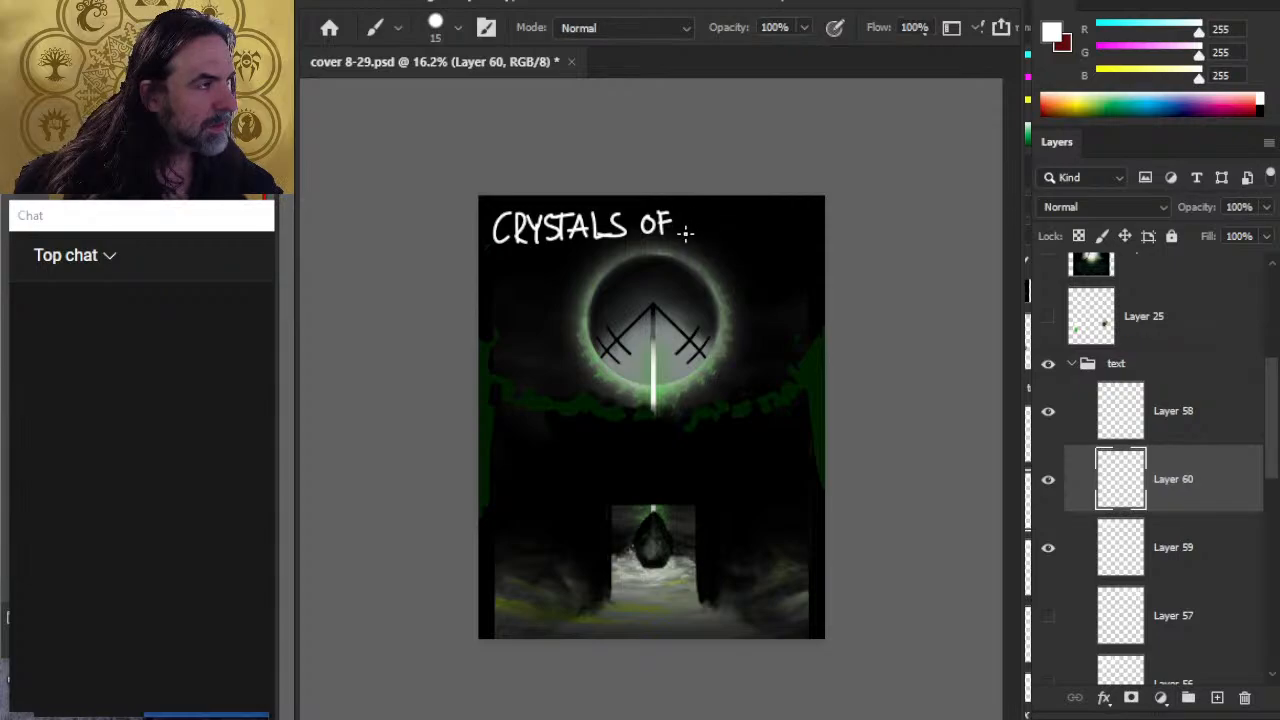
mouse_move(687, 236)
mouse_down()
mouse_move(708, 210)
mouse_move(712, 234)
mouse_up()
mouse_move(716, 236)
mouse_down()
mouse_move(726, 210)
mouse_move(738, 236)
mouse_up()
mouse_move(716, 226)
mouse_down()
mouse_move(742, 236)
mouse_move(770, 208)
mouse_up()
mouse_move(770, 208)
mouse_down()
mouse_move(780, 236)
mouse_move(782, 222)
mouse_up()
mouse_move(790, 236)
mouse_down()
mouse_move(790, 206)
mouse_move(796, 222)
mouse_up()
drag(796, 222, 815, 236)
key(e)
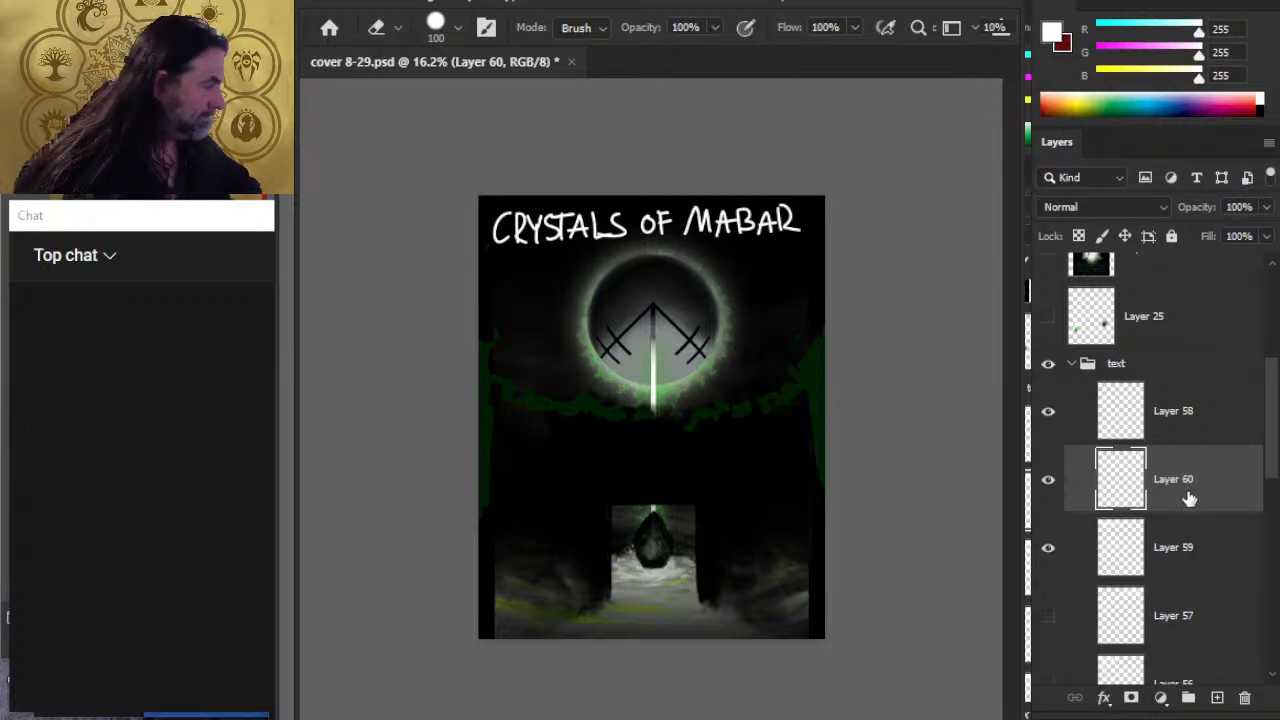
Step: Check the CRYSTALS layer's visibility, reorder the MABAR layer above the OF layer, and select the MABAR layer
click(1048, 549)
click(1048, 549)
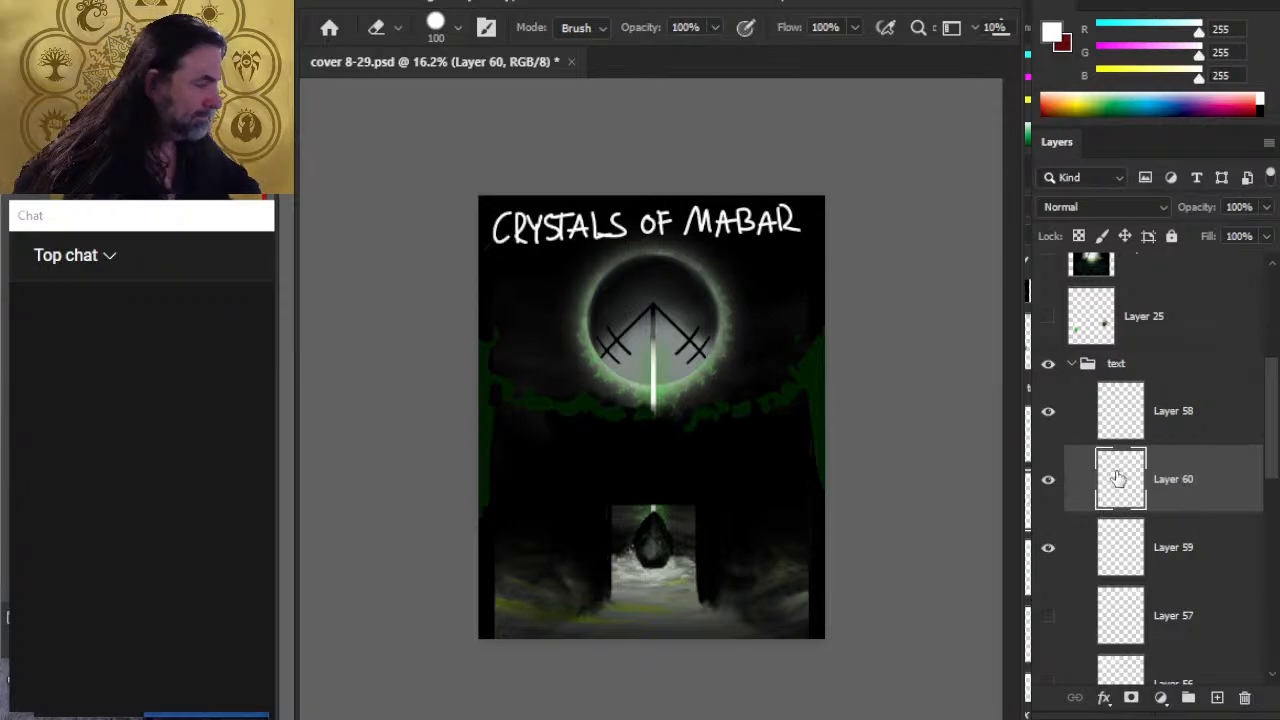
drag(1118, 478, 1163, 497)
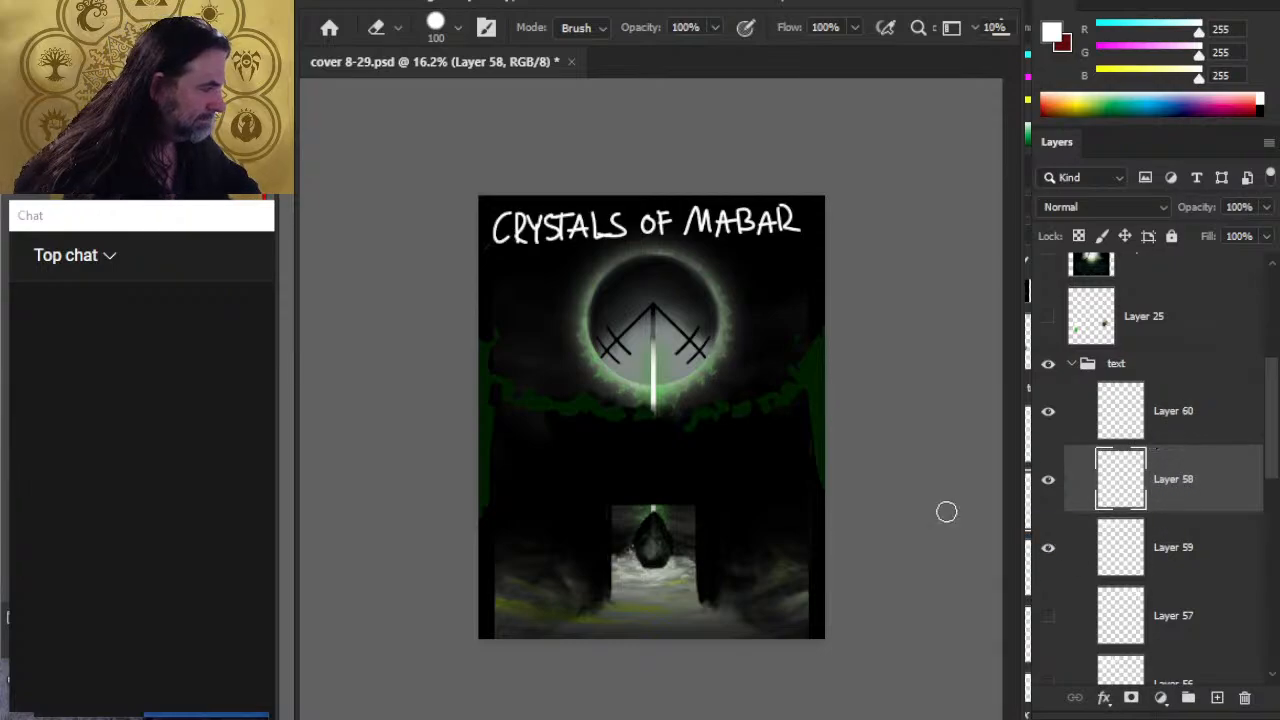
click(1188, 427)
Step: Transform the MABAR lettering to lower its right end slightly, and shift the word a little to the right
key(l)
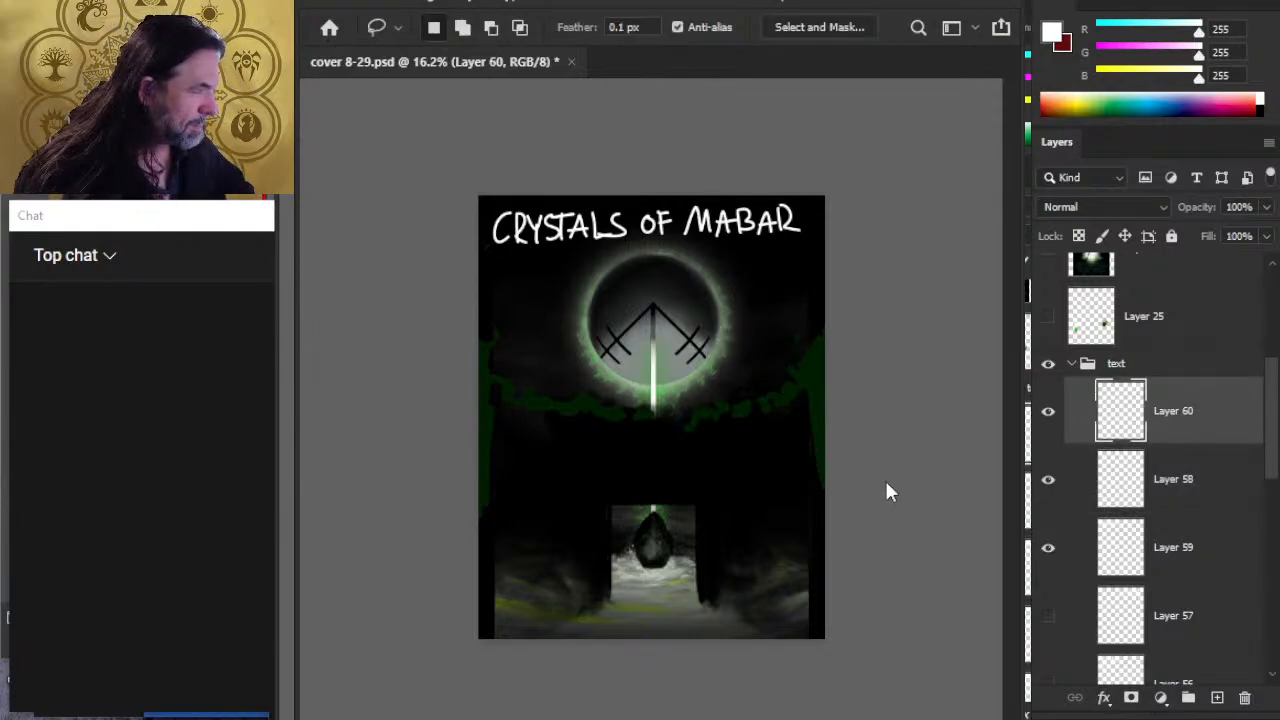
key(ctrl+t)
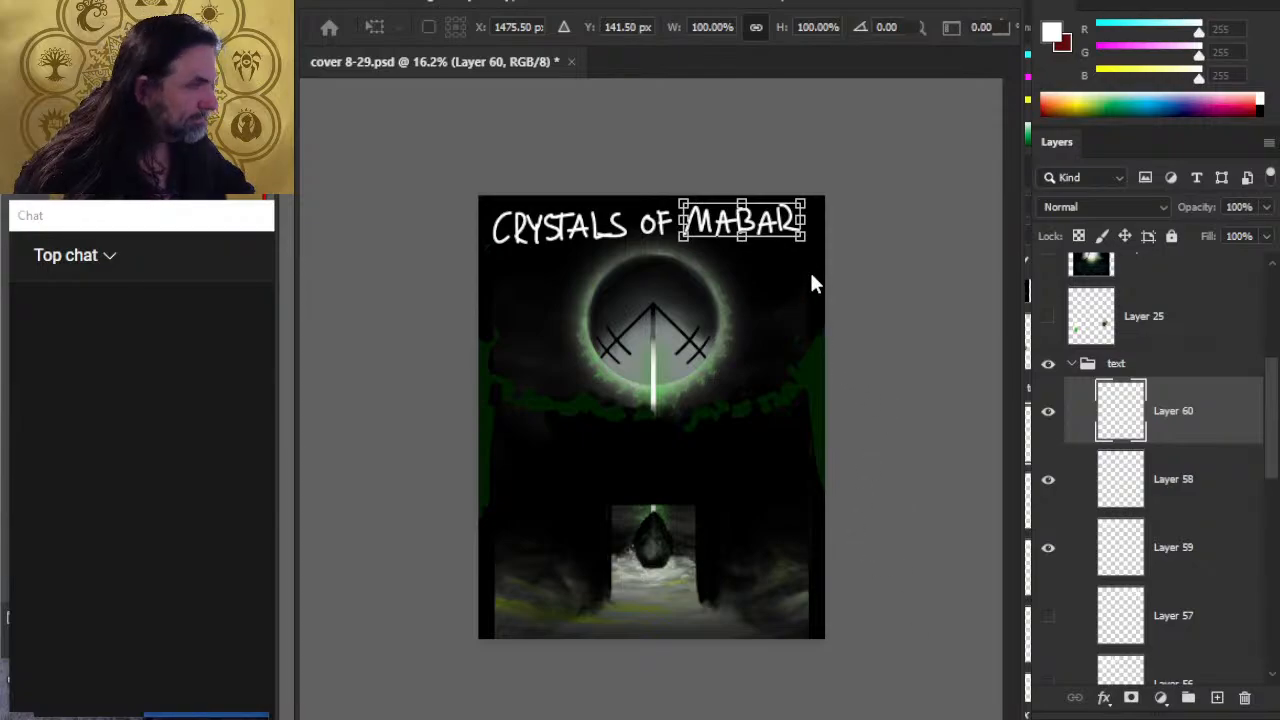
drag(806, 231, 814, 234)
key(Return)
key(l)
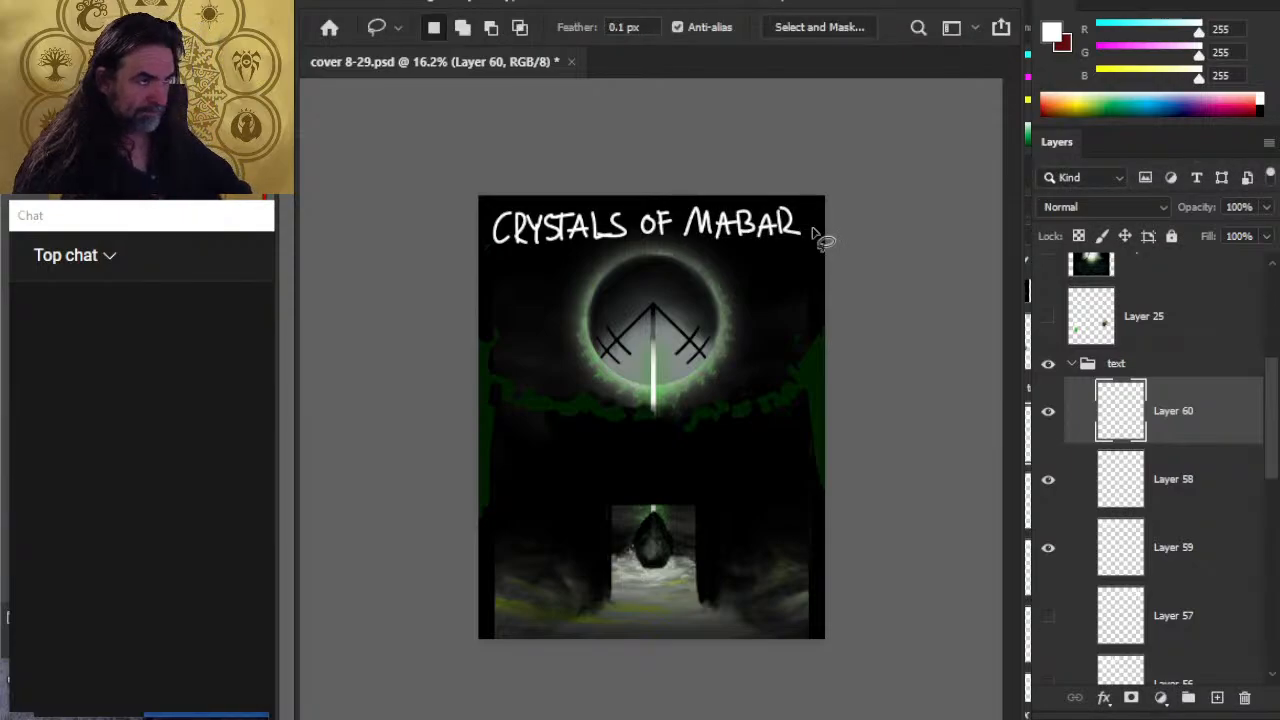
key(v)
drag(812, 230, 814, 231)
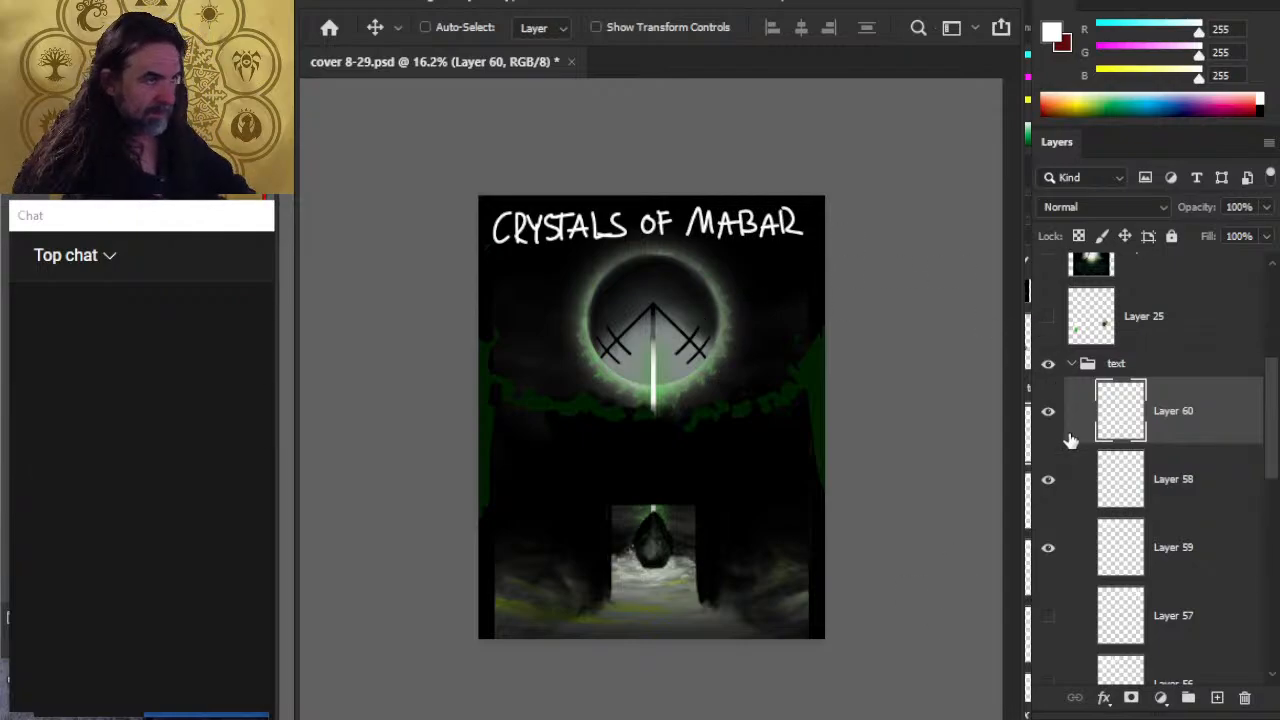
Step: Skew the left end of the CRYSTALS lettering on Layer 59 slightly upward, and nudge the word up
click(1197, 550)
key(l)
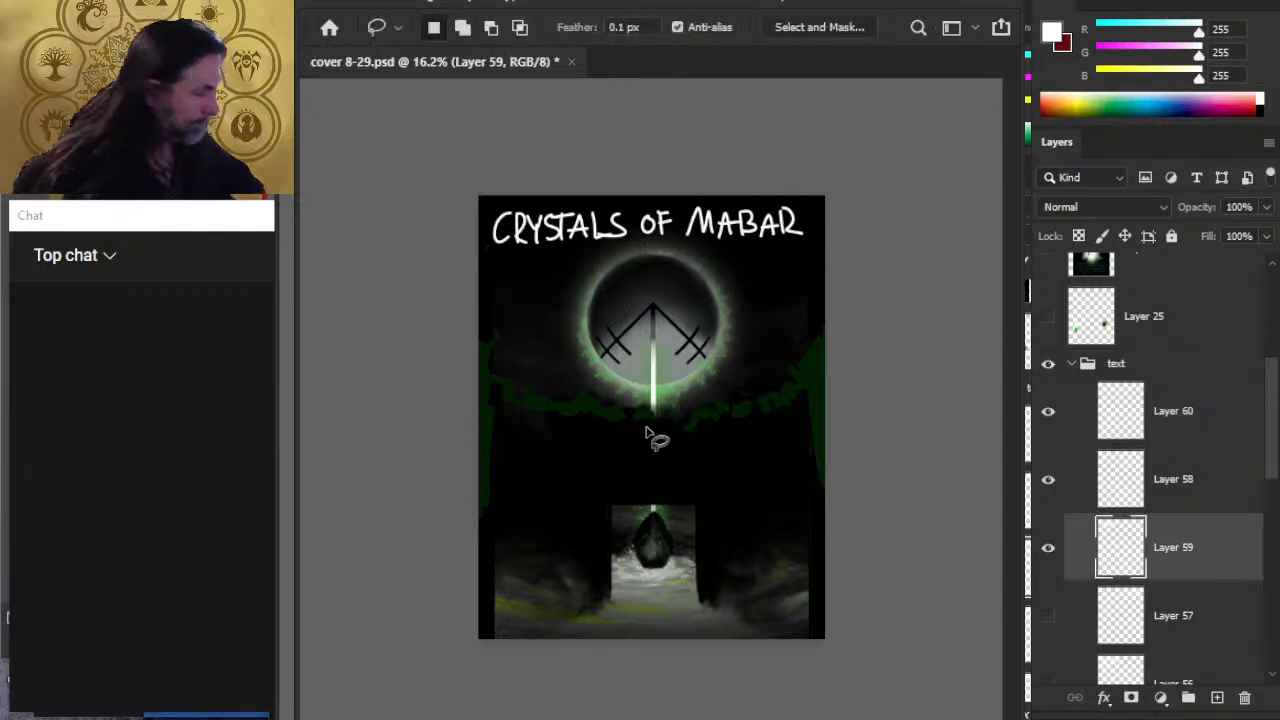
key(ctrl+t)
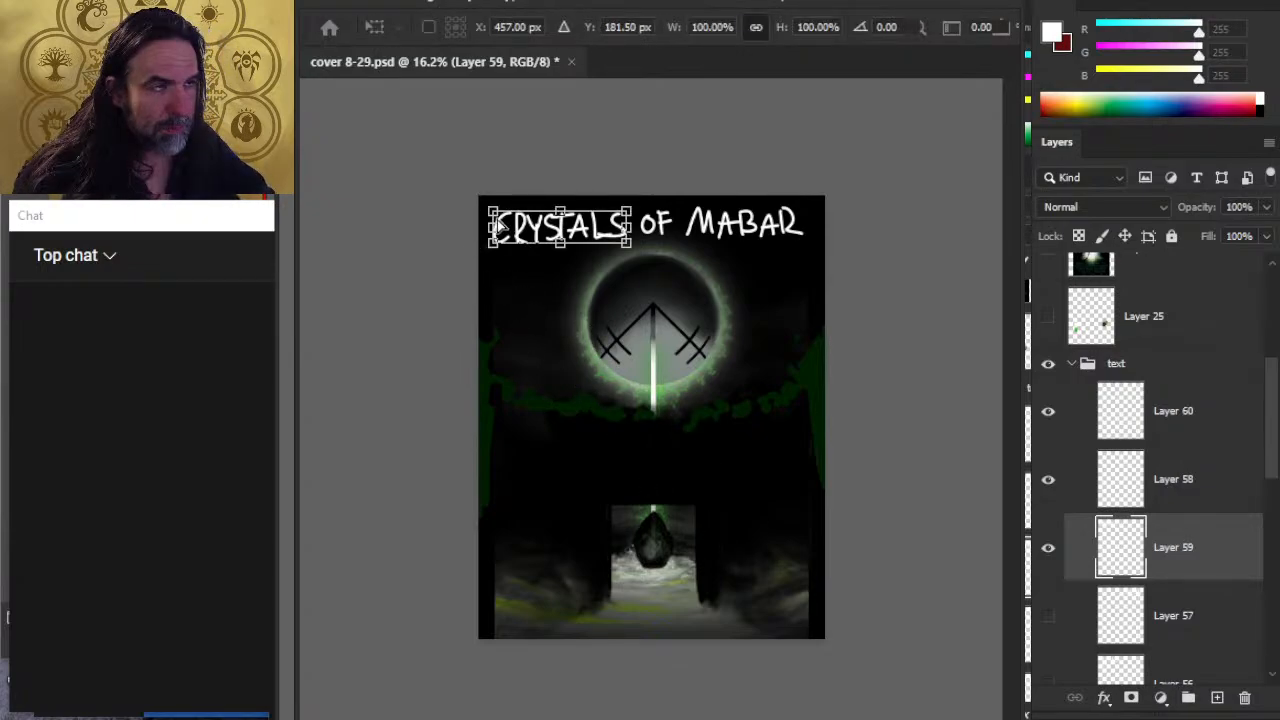
drag(498, 231, 496, 228)
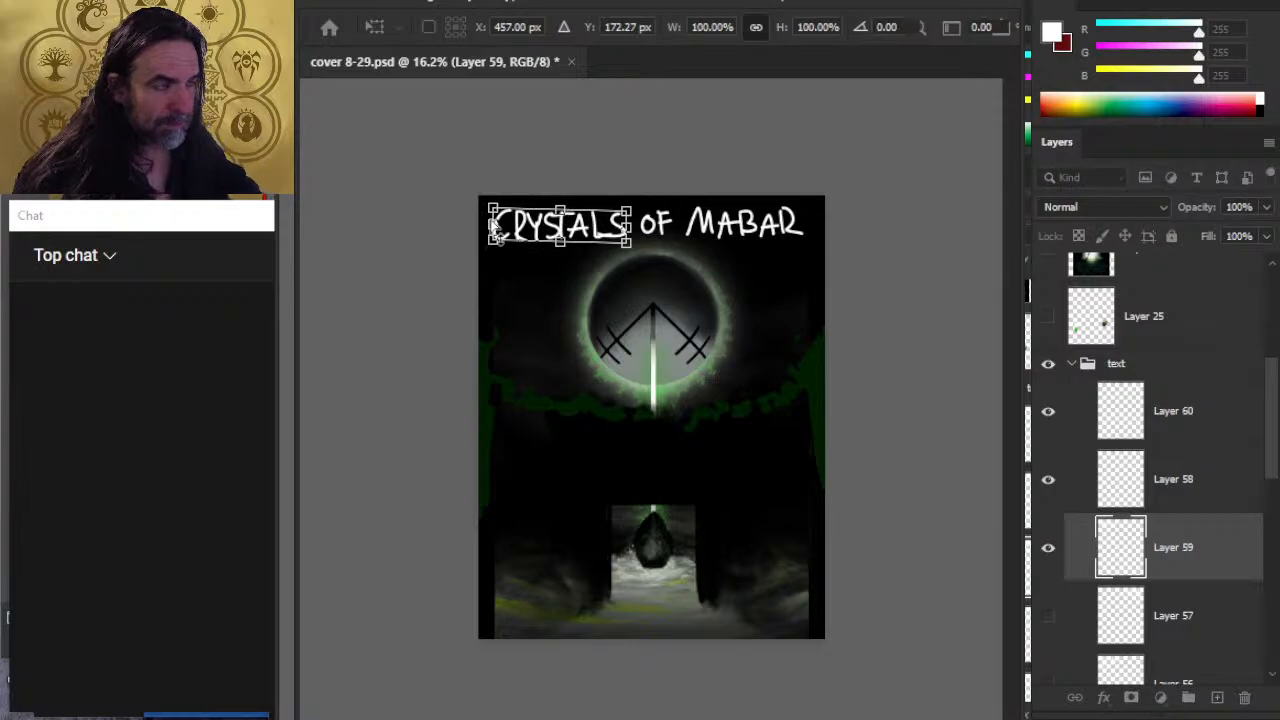
key(Return)
key(l)
key(v)
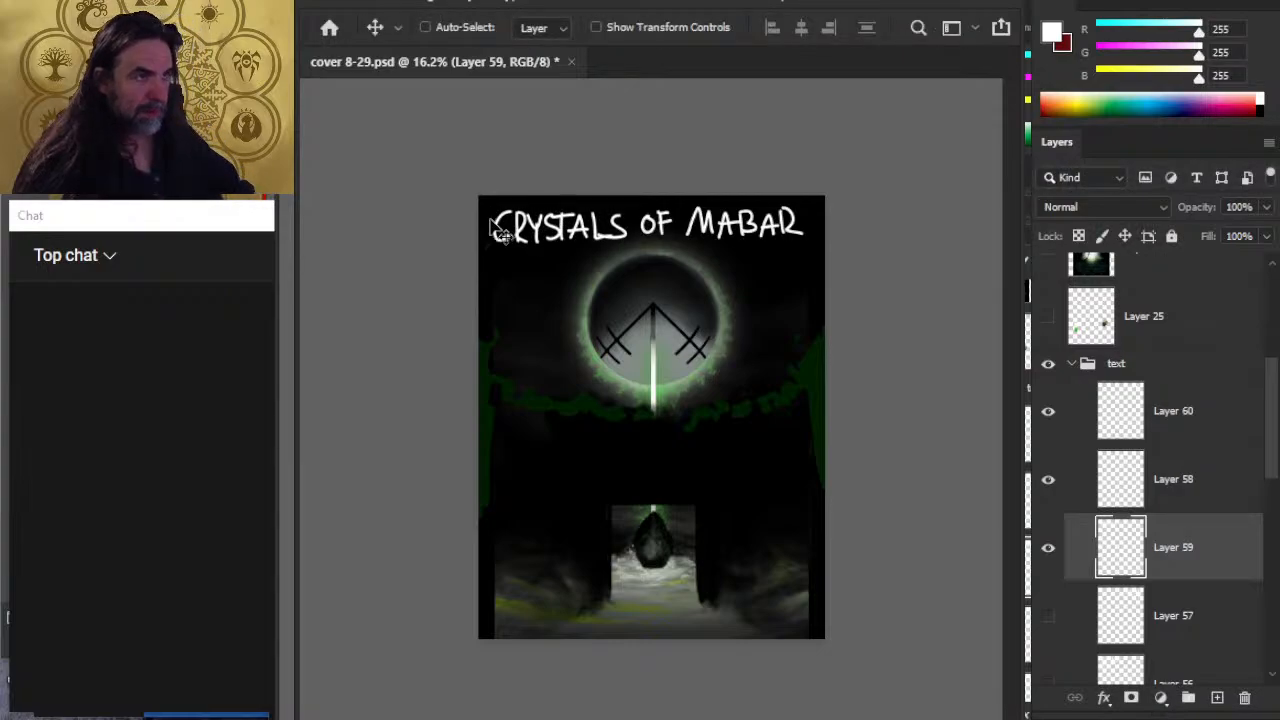
key(Up)
key(Up)
key(Up)
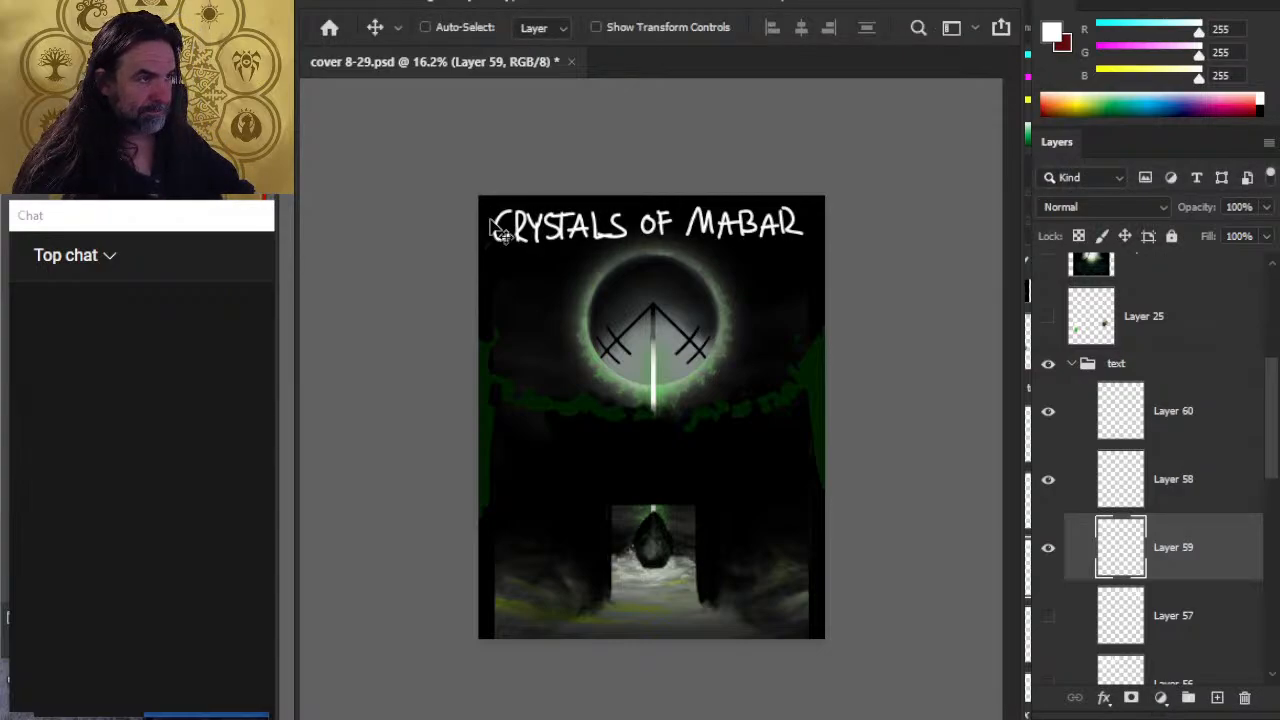
Step: Nudge the MABAR lettering on Layer 60 slightly to refine its alignment with the other title words
click(1170, 435)
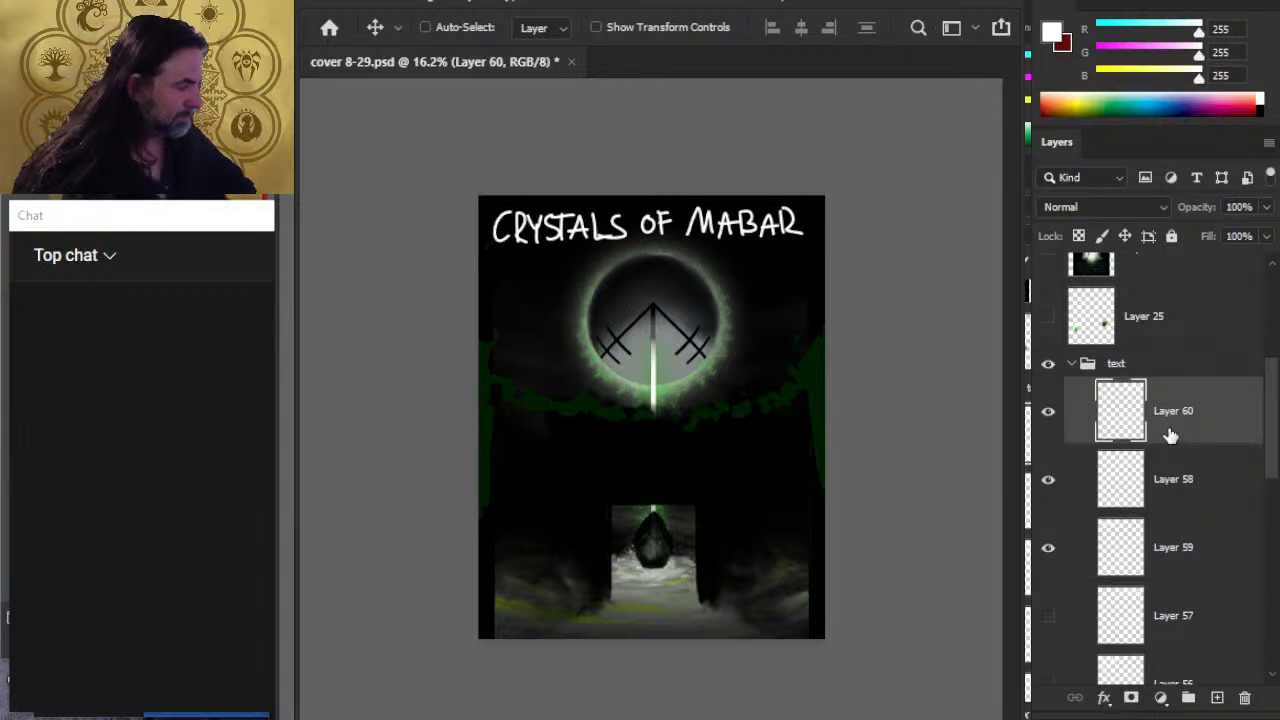
key(Up)
key(Up)
key(Up)
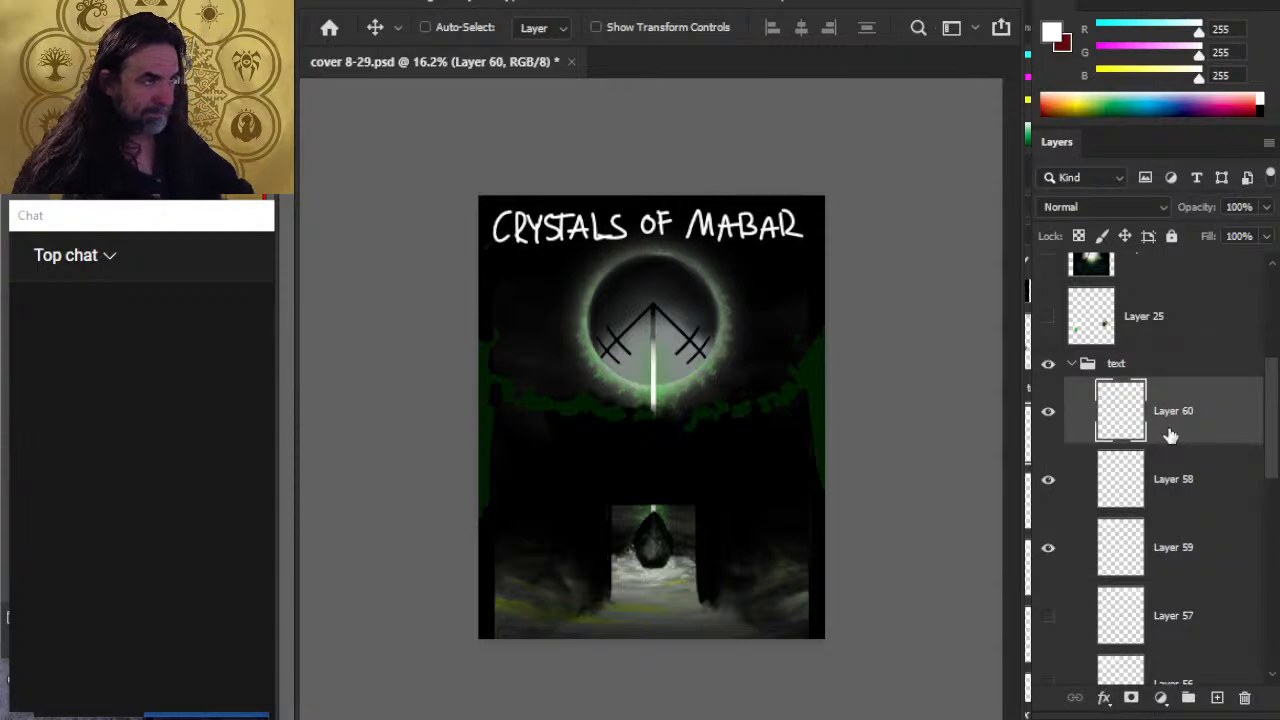
key(Up)
key(Up)
key(Up)
key(Up)
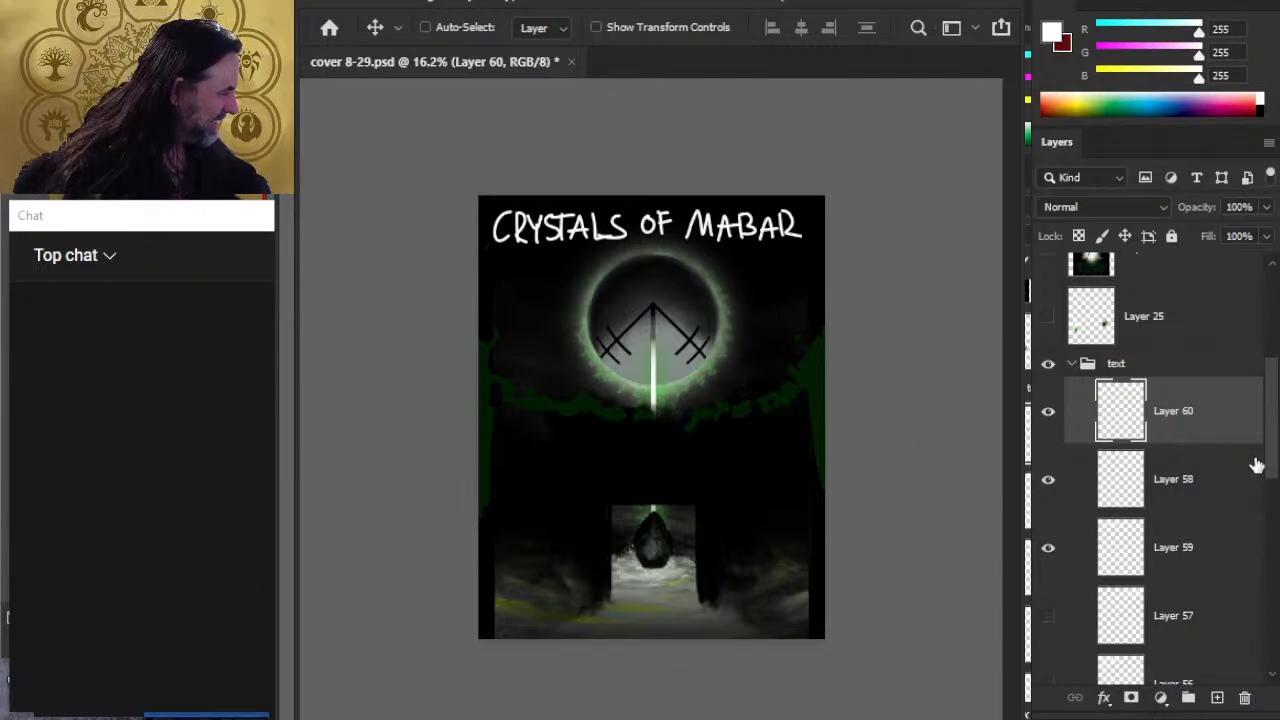
Step: Delete the hidden Layer 57 and Layer 56 from the text group
drag(1272, 460, 1272, 513)
click(1180, 414)
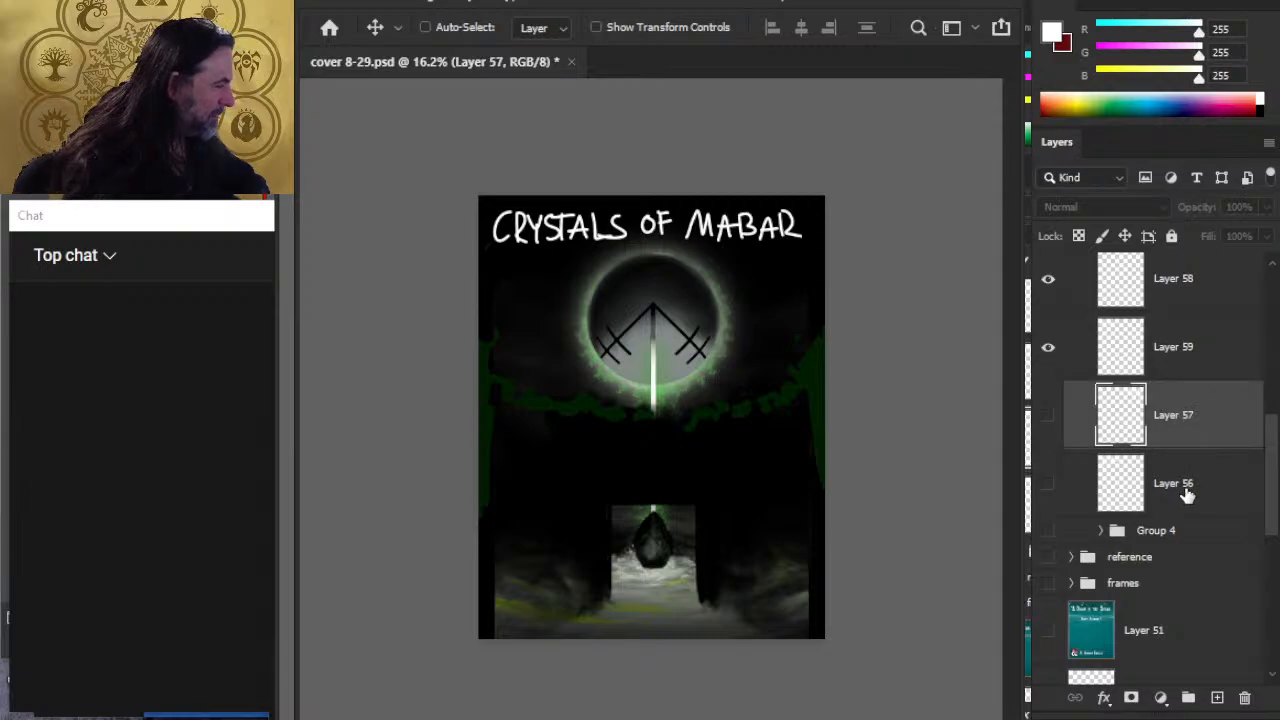
key(Delete)
key(Delete)
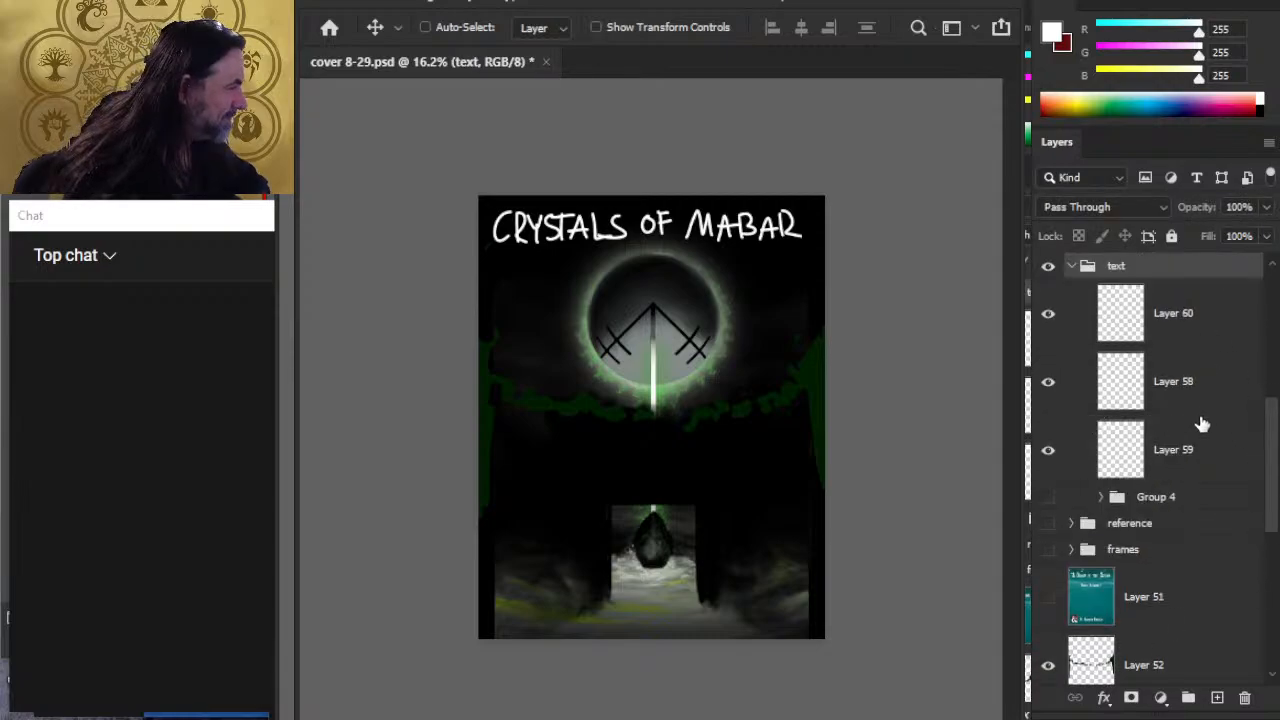
Step: Group the three title layers, Layer 60, Layer 58 and Layer 59, inside the text group
click(1209, 330)
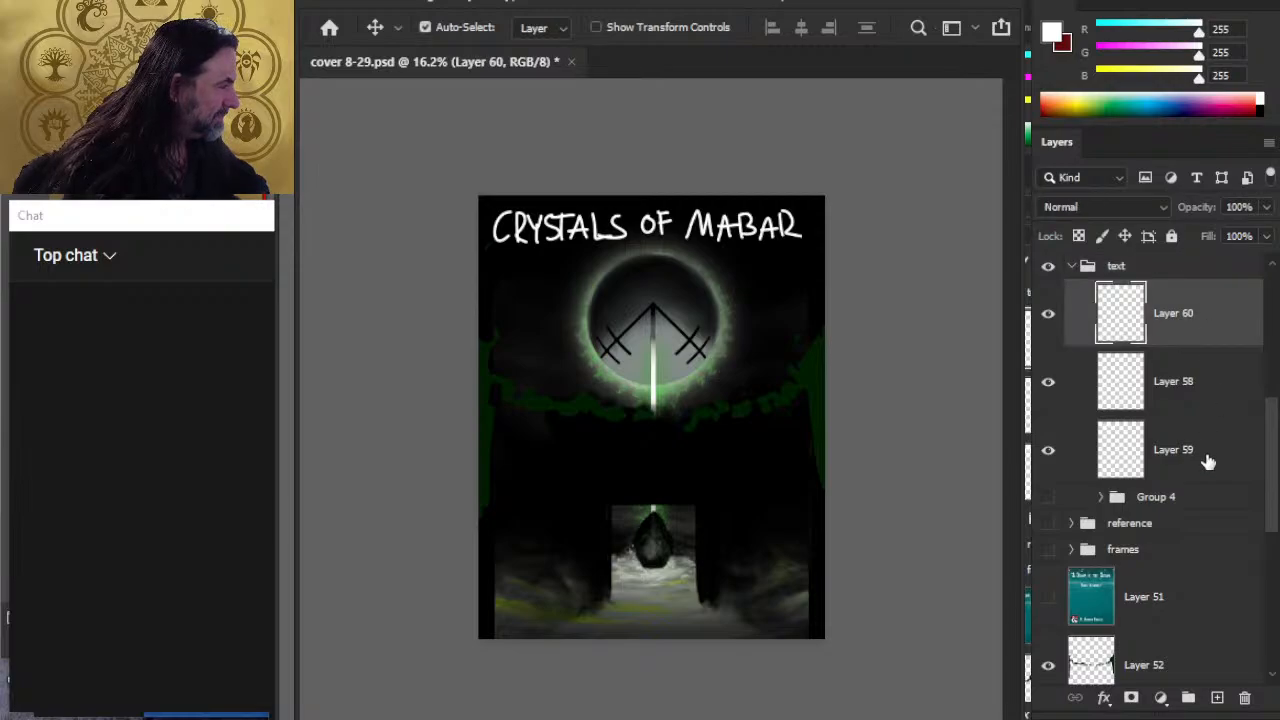
shift+click(1205, 468)
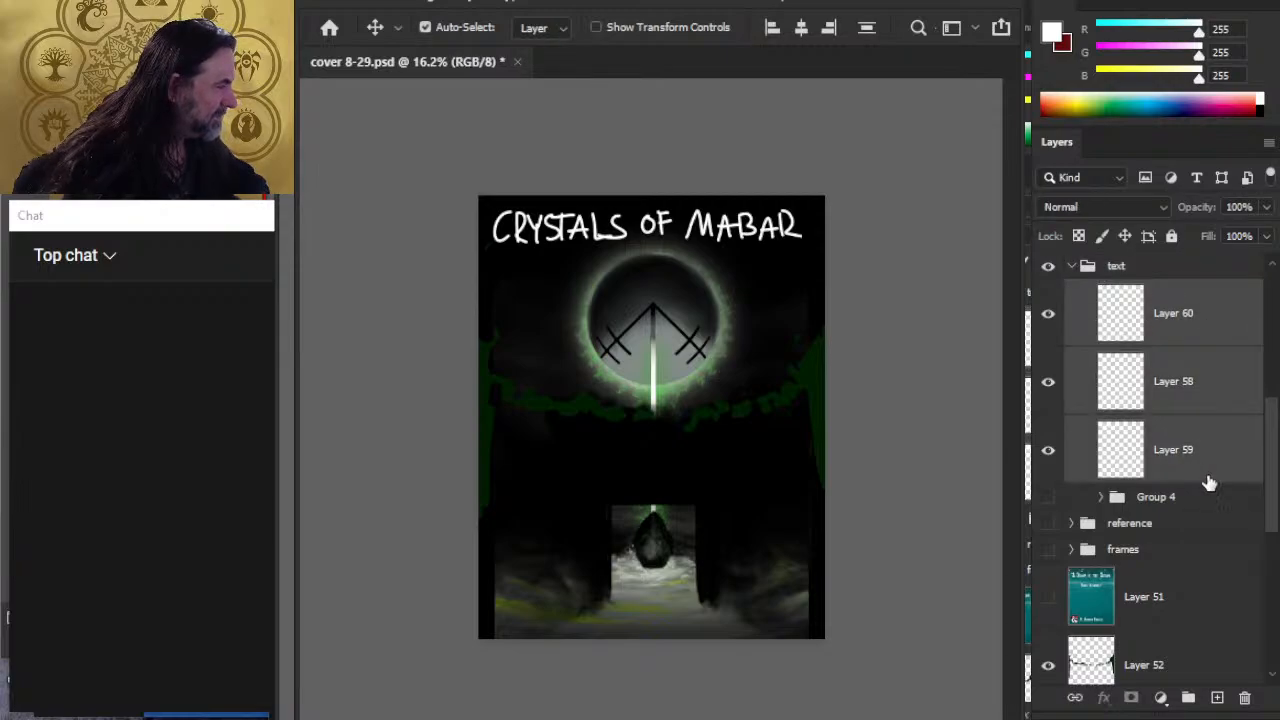
key(ctrl+g)
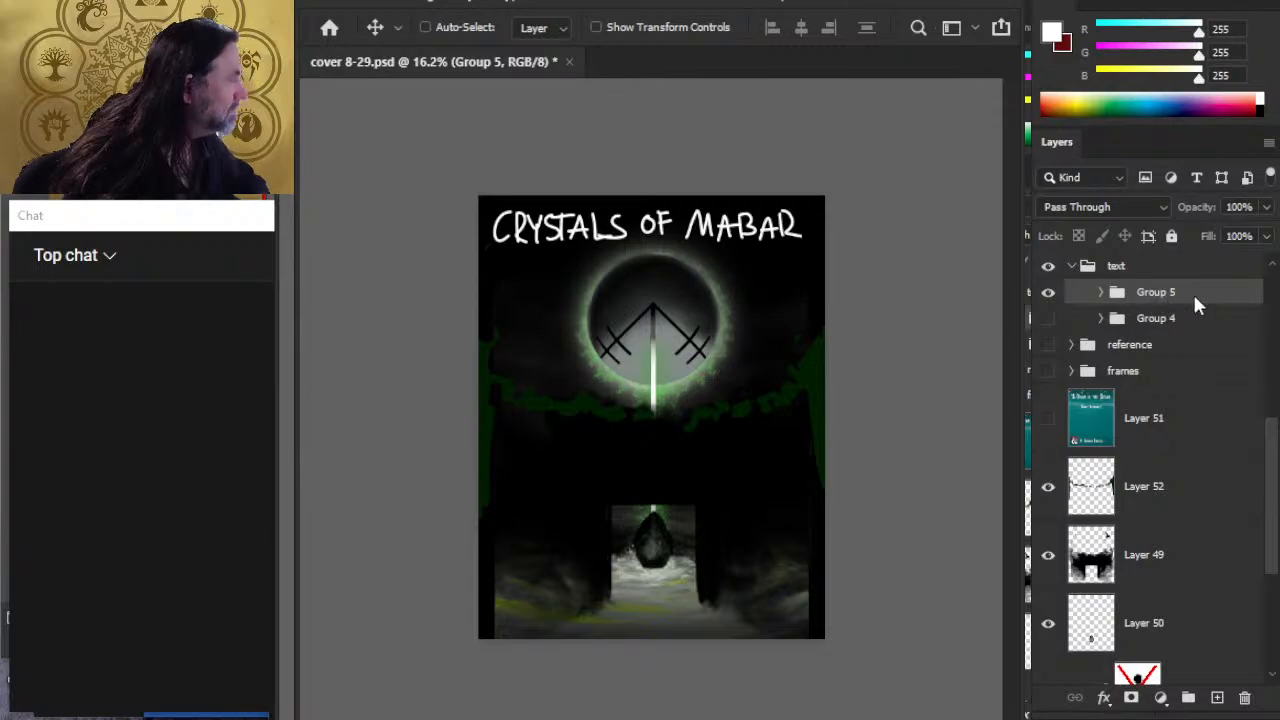
Step: Duplicate Group 5, merge the copy into a single layer, and hide the original group
key(ctrl+j)
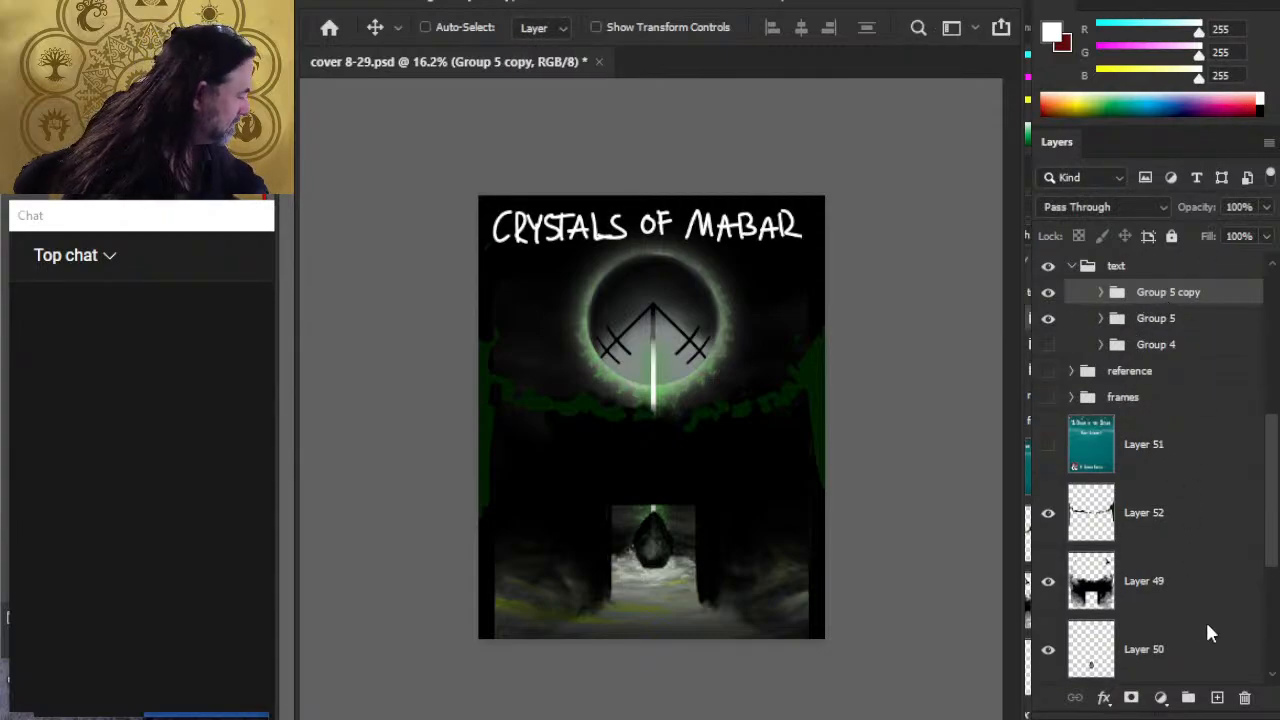
key(ctrl+e)
click(1048, 360)
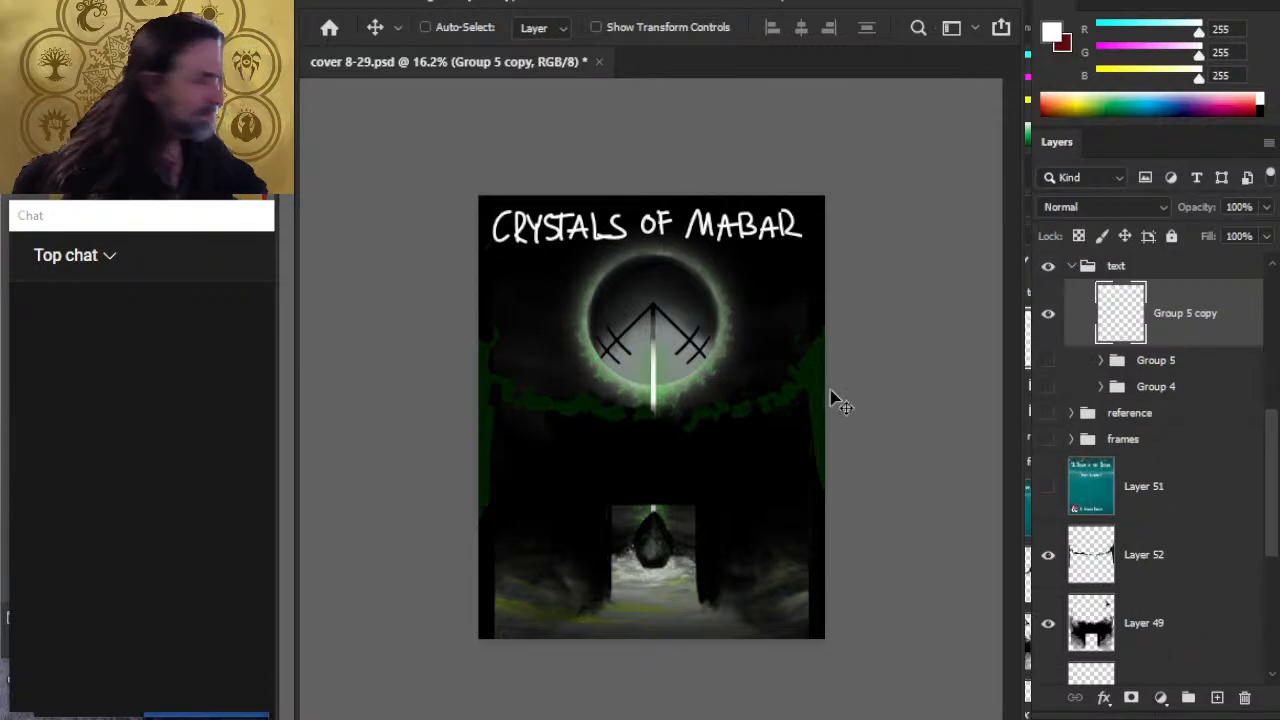
Step: Warp the merged title by pulling both lower corners down so the lettering's bottom edge arches over the ring
key(l)
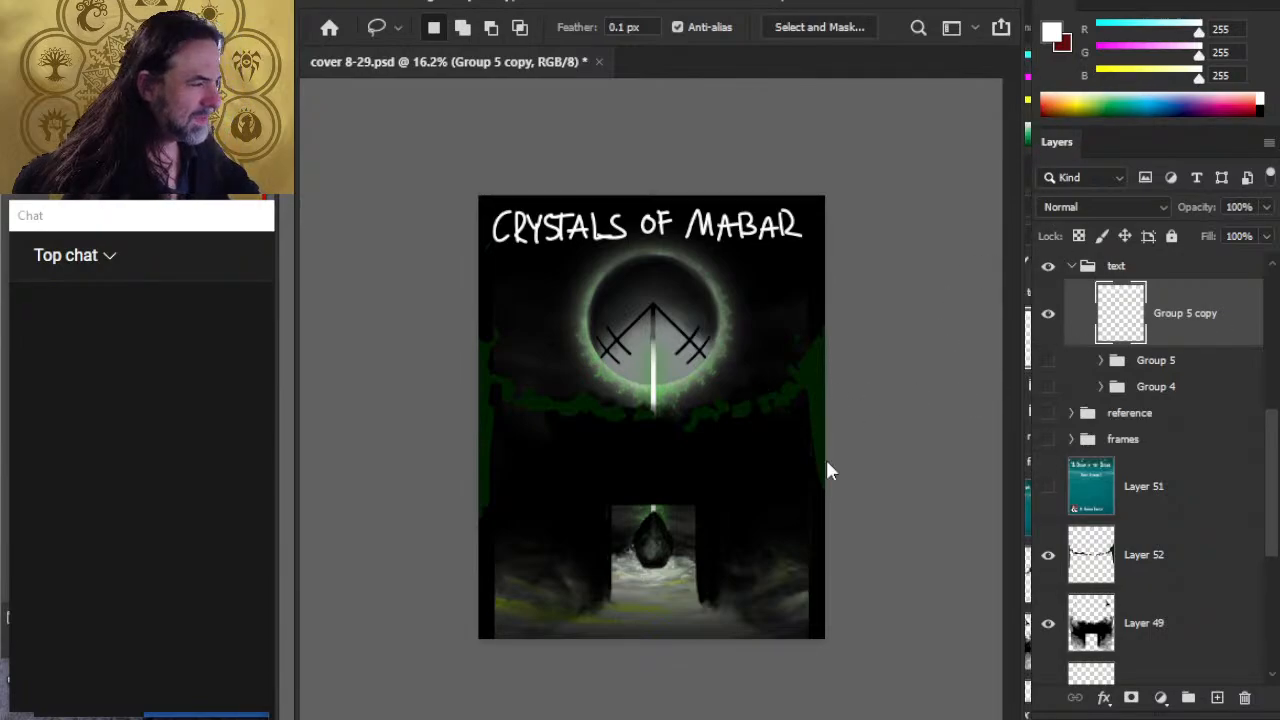
key(ctrl+t)
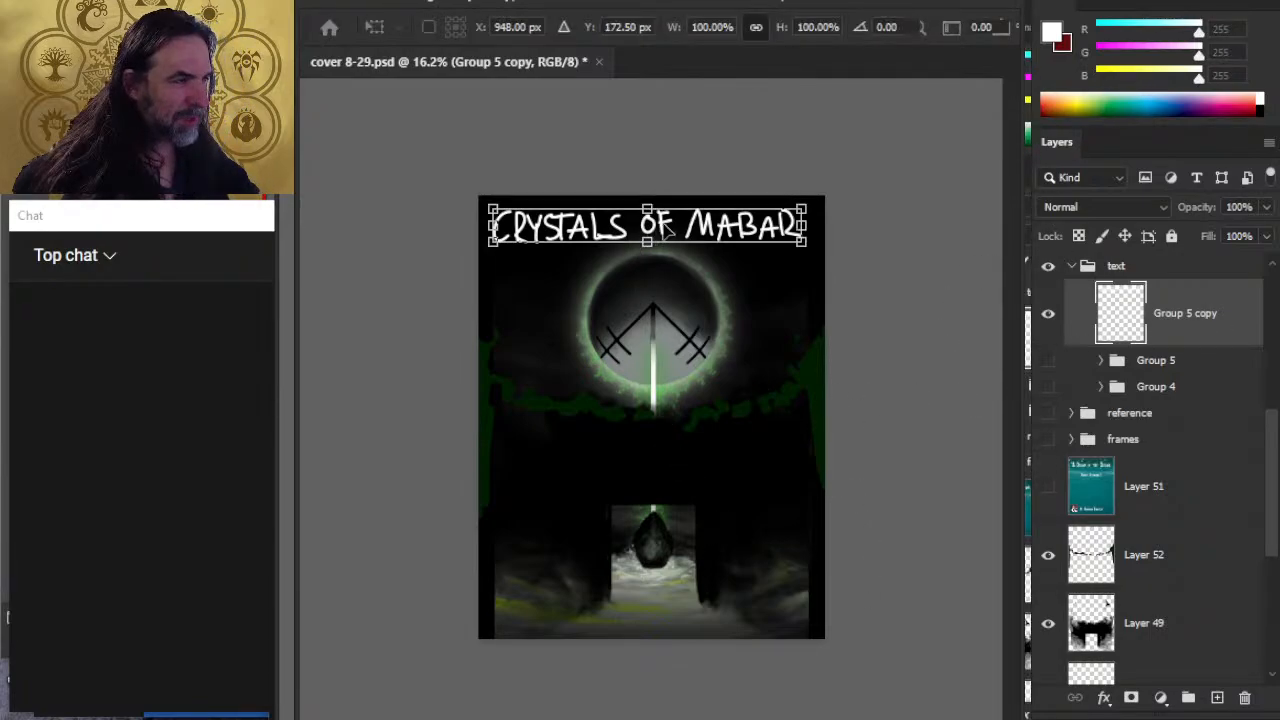
click(733, 371)
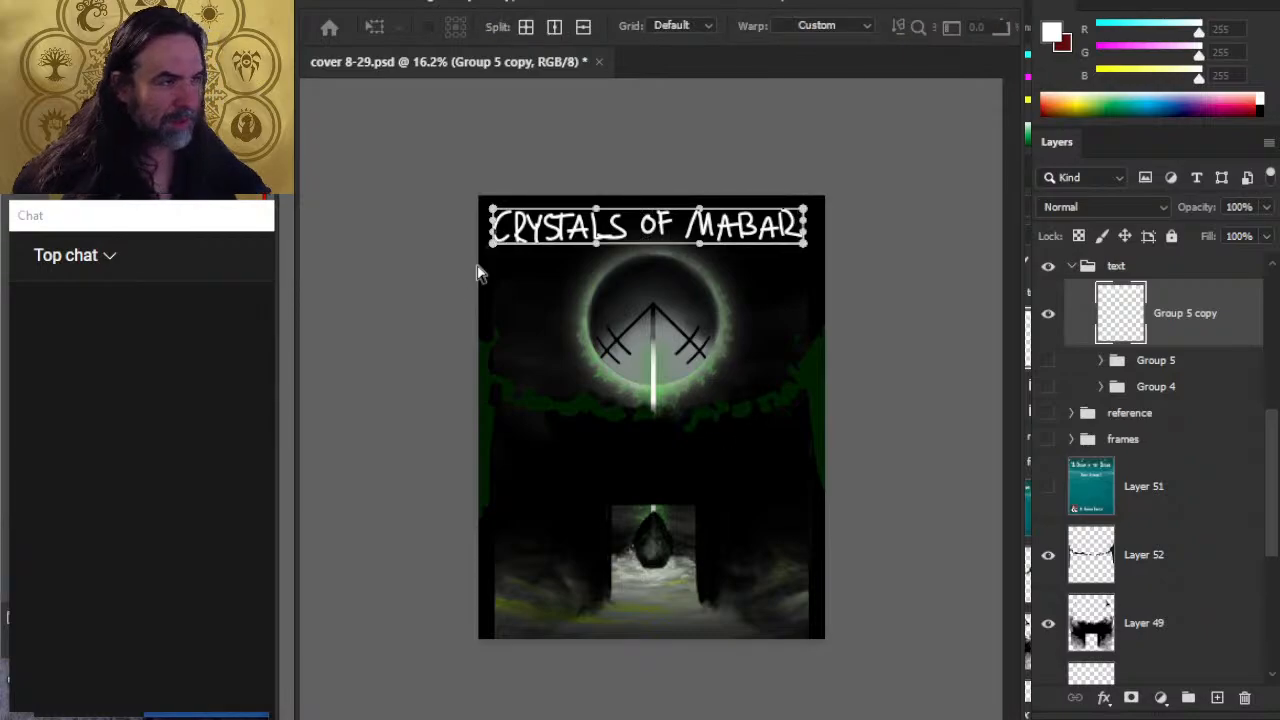
drag(502, 248, 497, 284)
drag(497, 287, 494, 273)
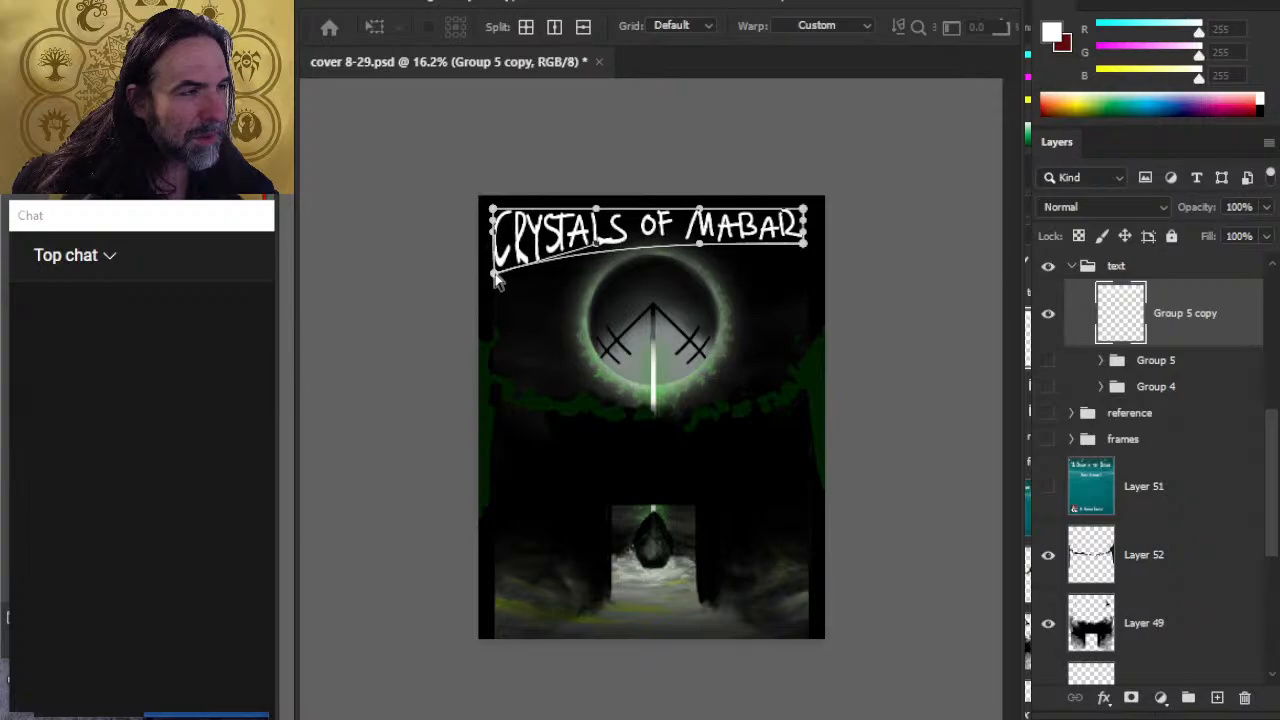
drag(808, 253, 804, 266)
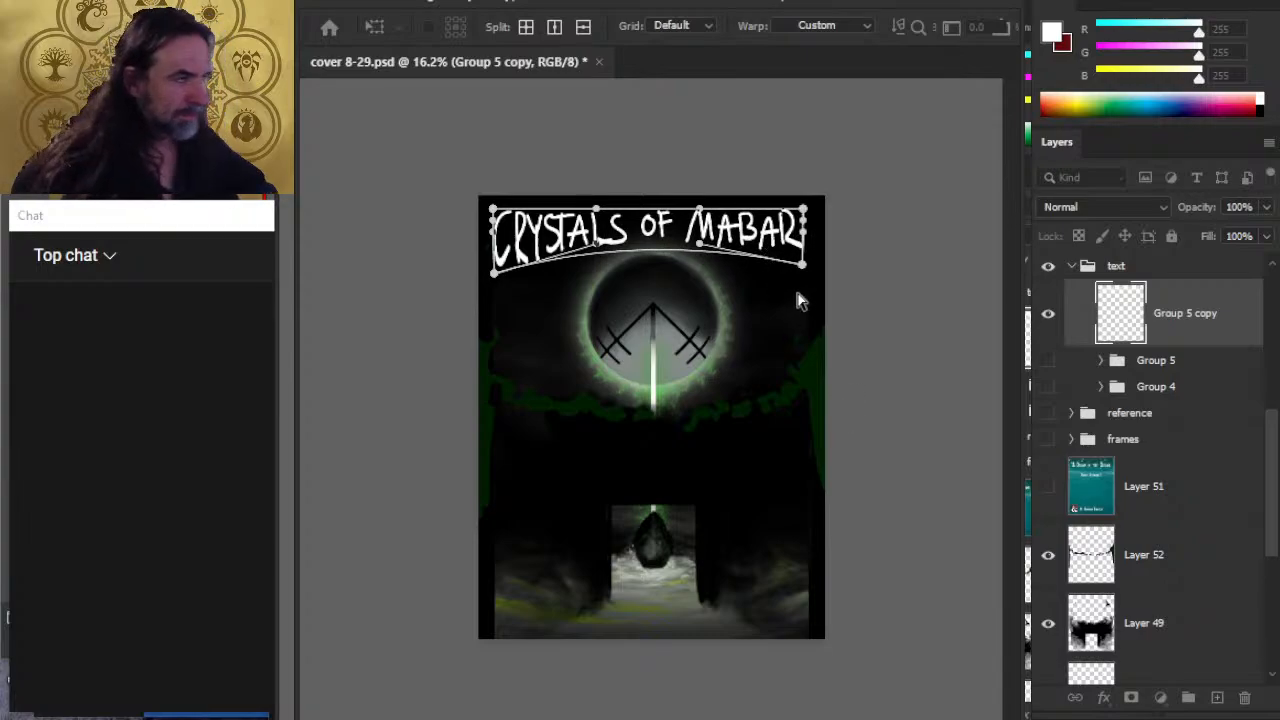
drag(804, 263, 804, 259)
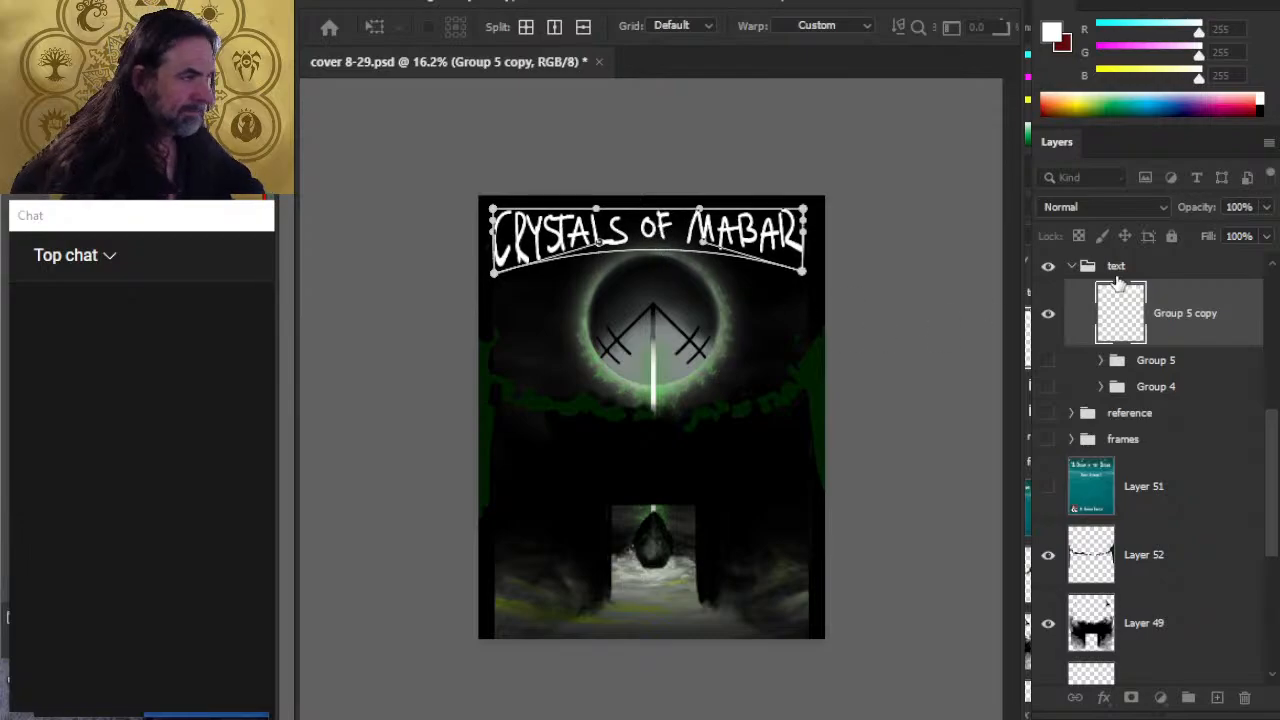
key(Return)
Step: Lasso the word MABAR, warp its lower right corner further down, and scale the word to about 105.8%
key(l)
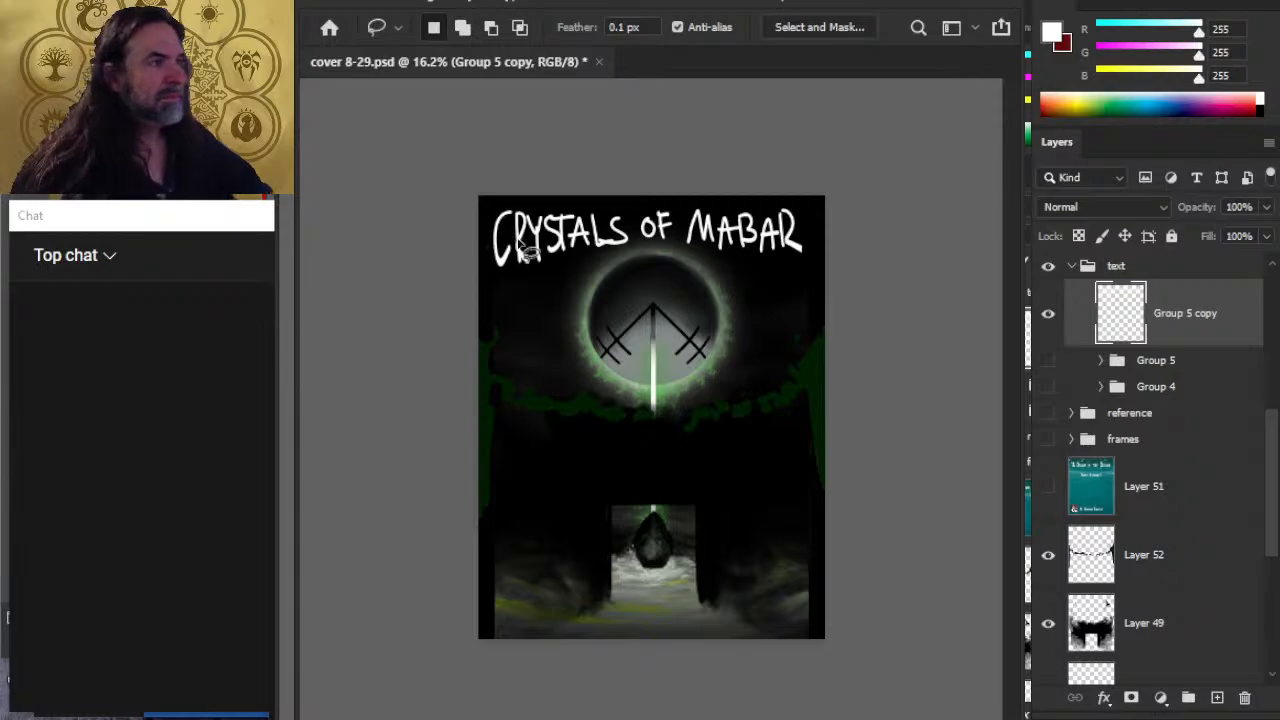
mouse_move(757, 200)
mouse_down()
mouse_move(697, 194)
mouse_move(681, 230)
mouse_move(690, 258)
mouse_move(768, 278)
mouse_move(822, 197)
mouse_up()
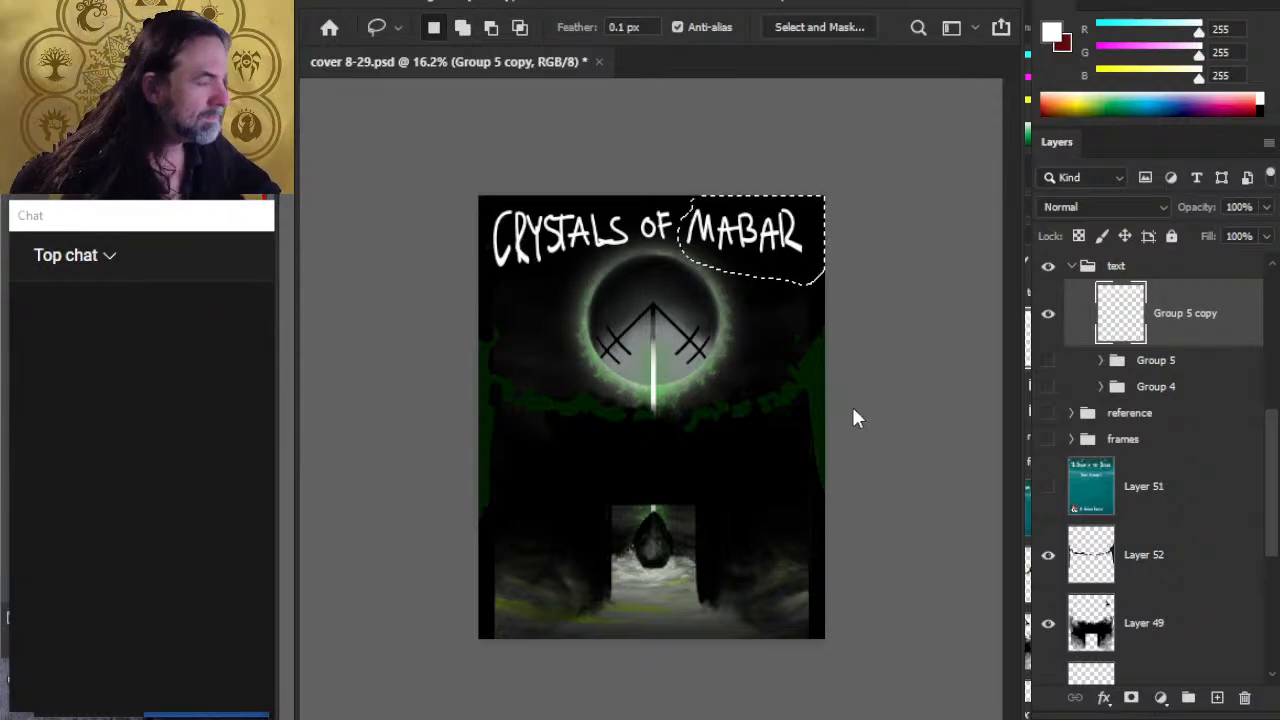
key(ctrl+t)
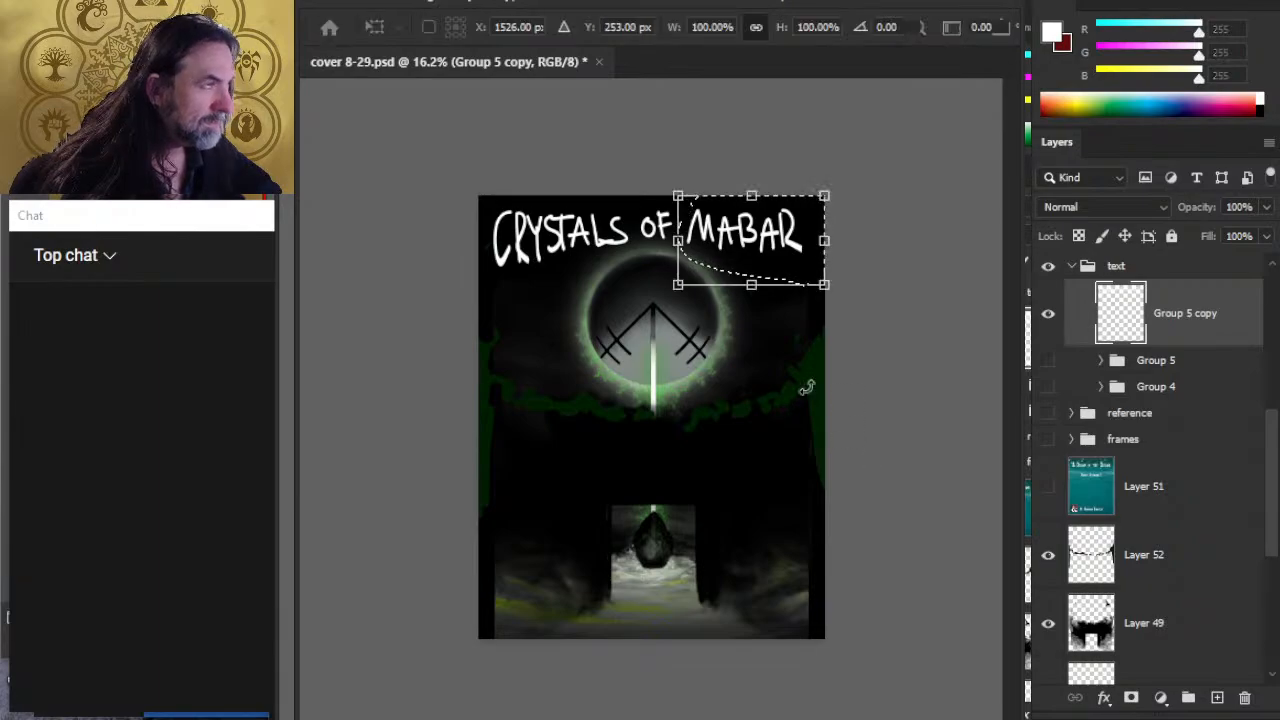
key(ctrl+alt+w)
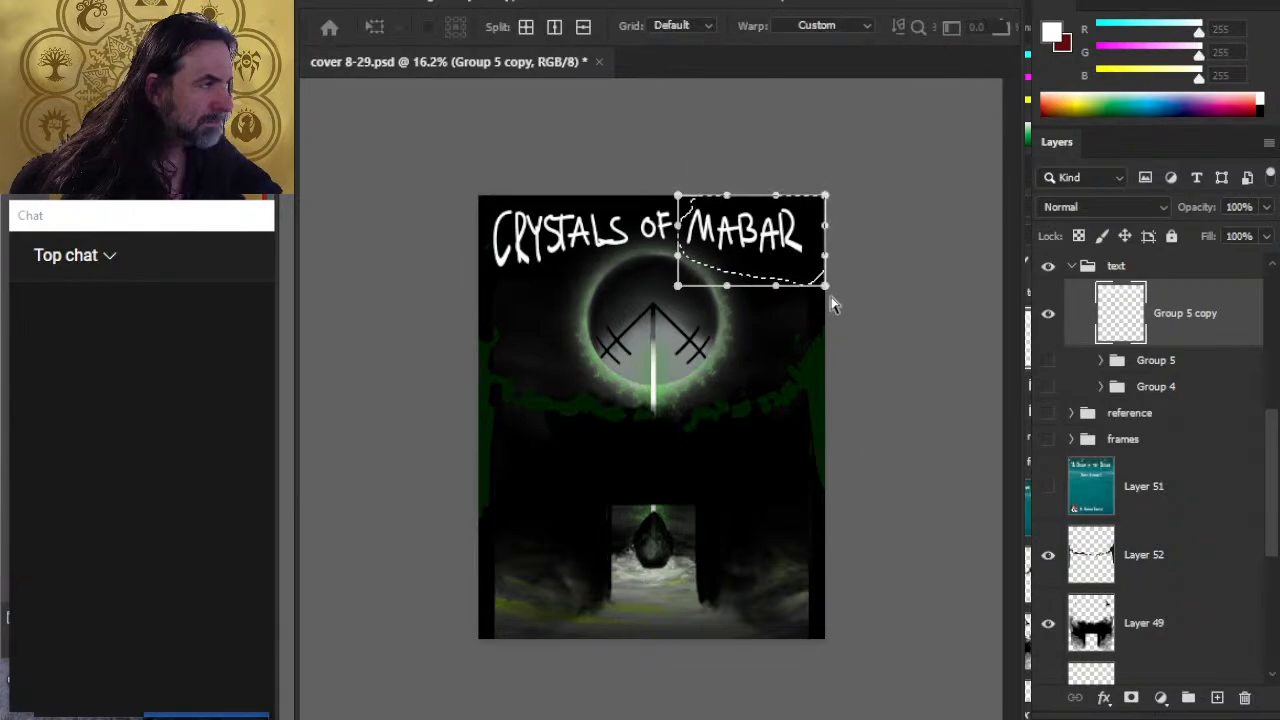
drag(826, 287, 824, 320)
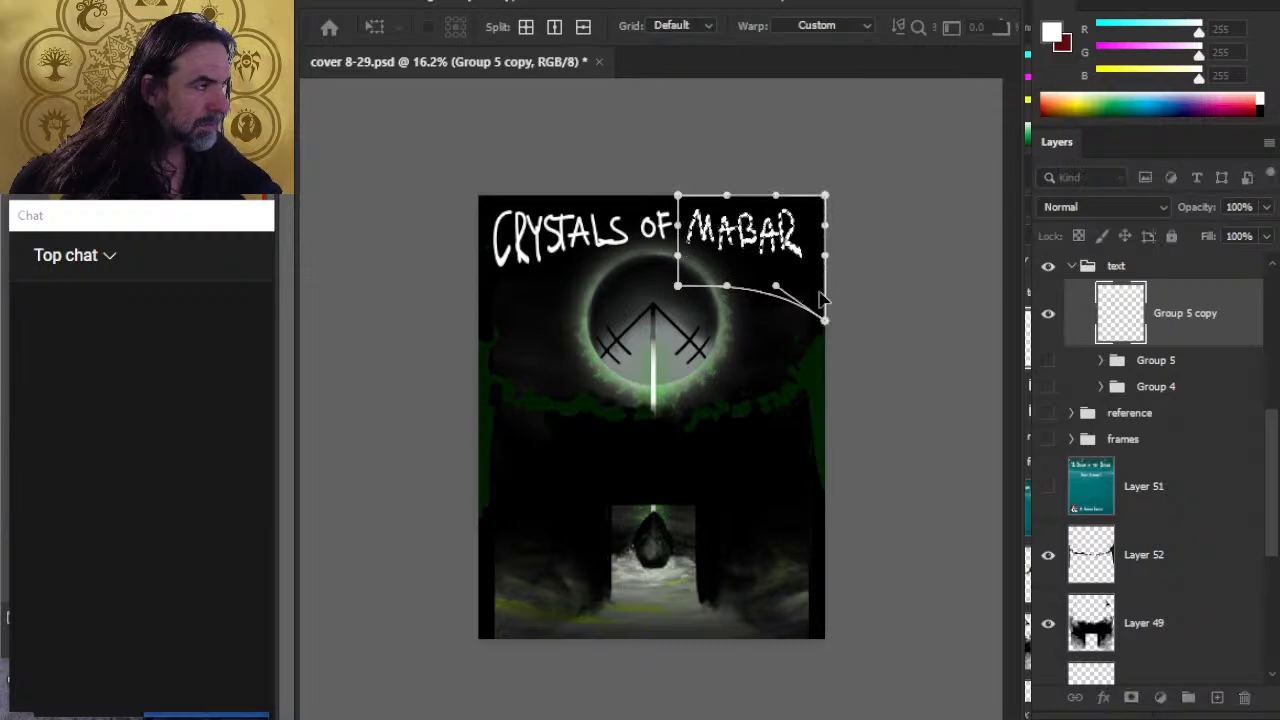
drag(815, 268, 836, 332)
key(Return)
key(ctrl+t)
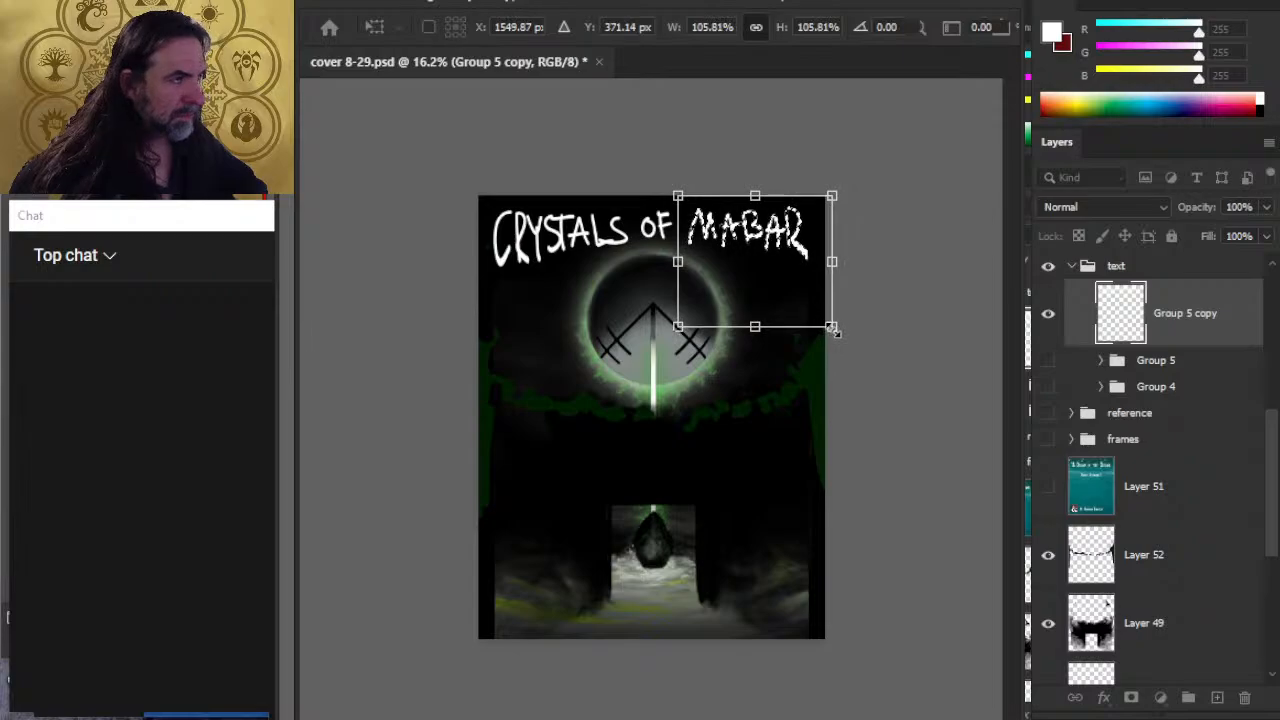
key(Return)
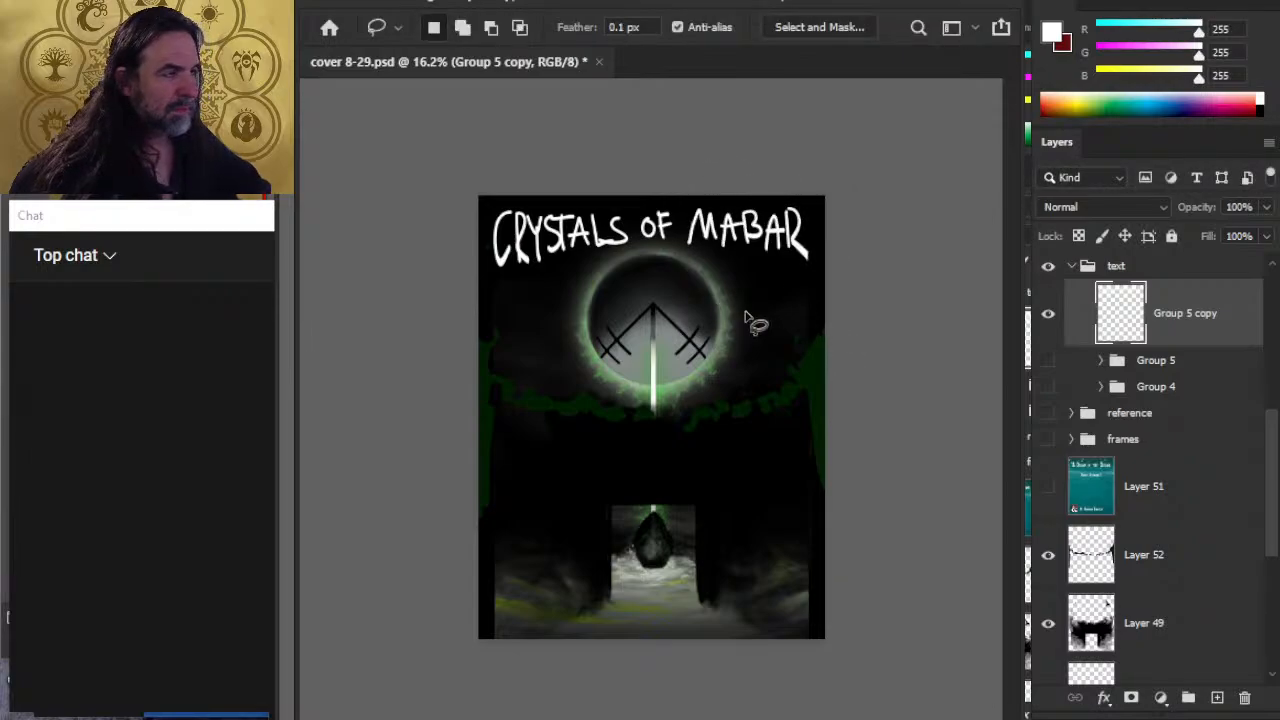
Step: Select MABAR again, shift it slightly left toward OF, and deselect it
key(v)
key(l)
mouse_move(697, 205)
mouse_down()
mouse_move(768, 196)
mouse_move(800, 255)
mouse_up()
key(v)
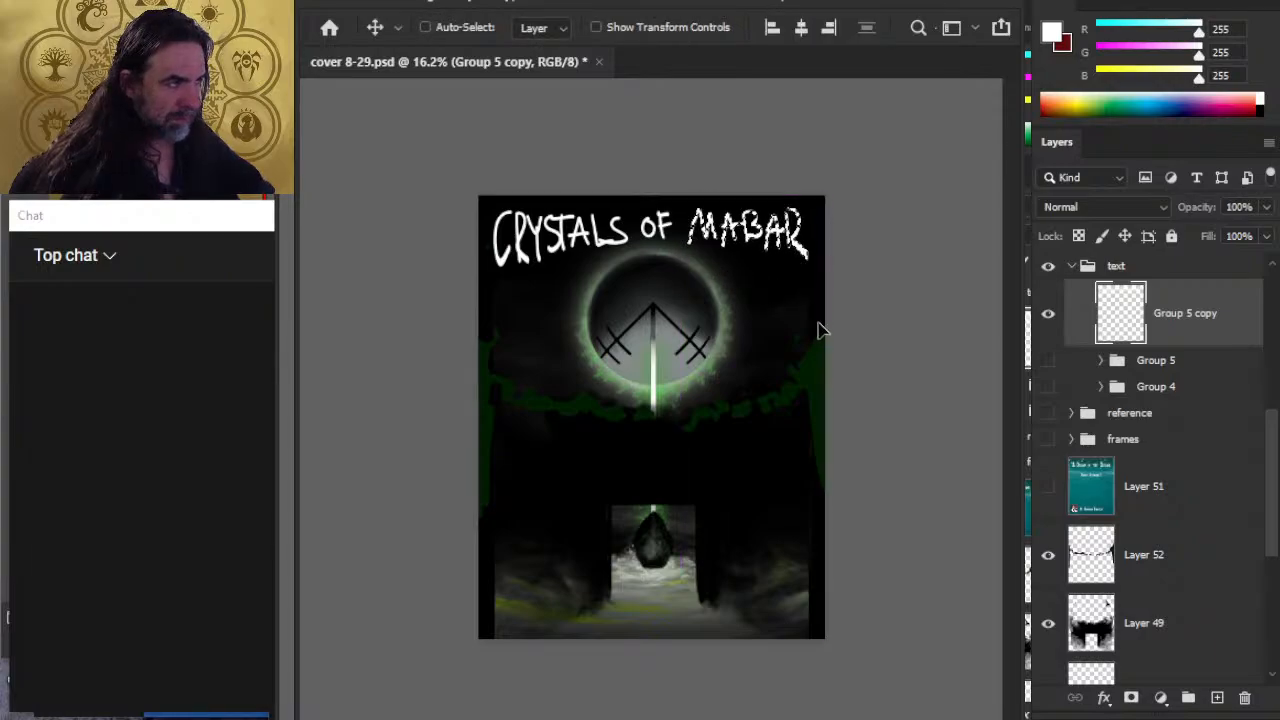
drag(817, 330, 811, 300)
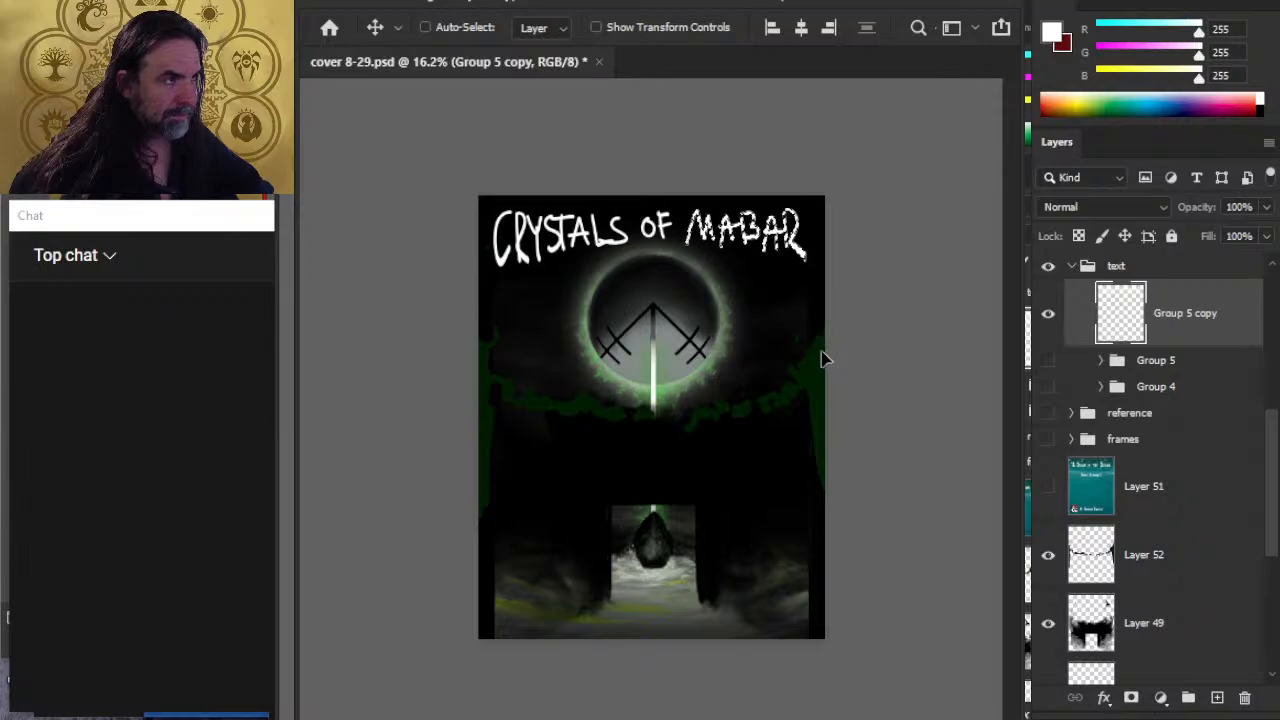
key(l)
key(ctrl+d)
key(e)
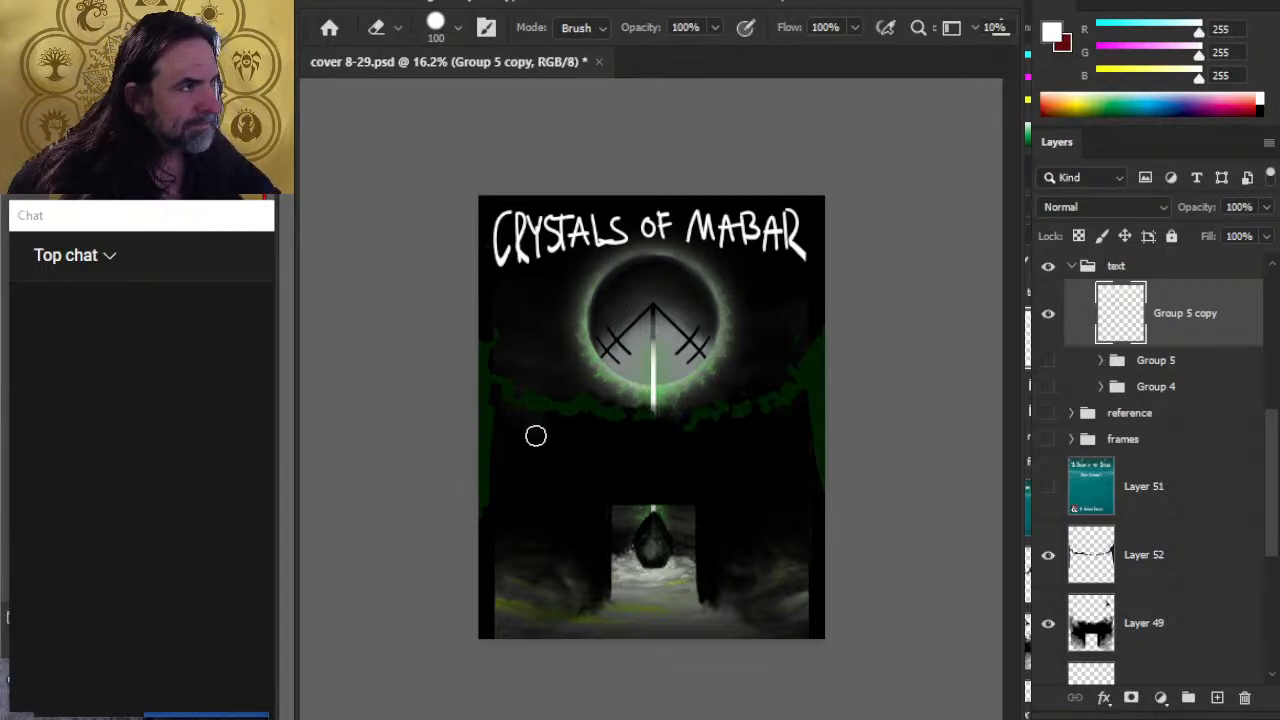
Step: Nudge the whole merged title slightly to the right across the top of the cover
key(v)
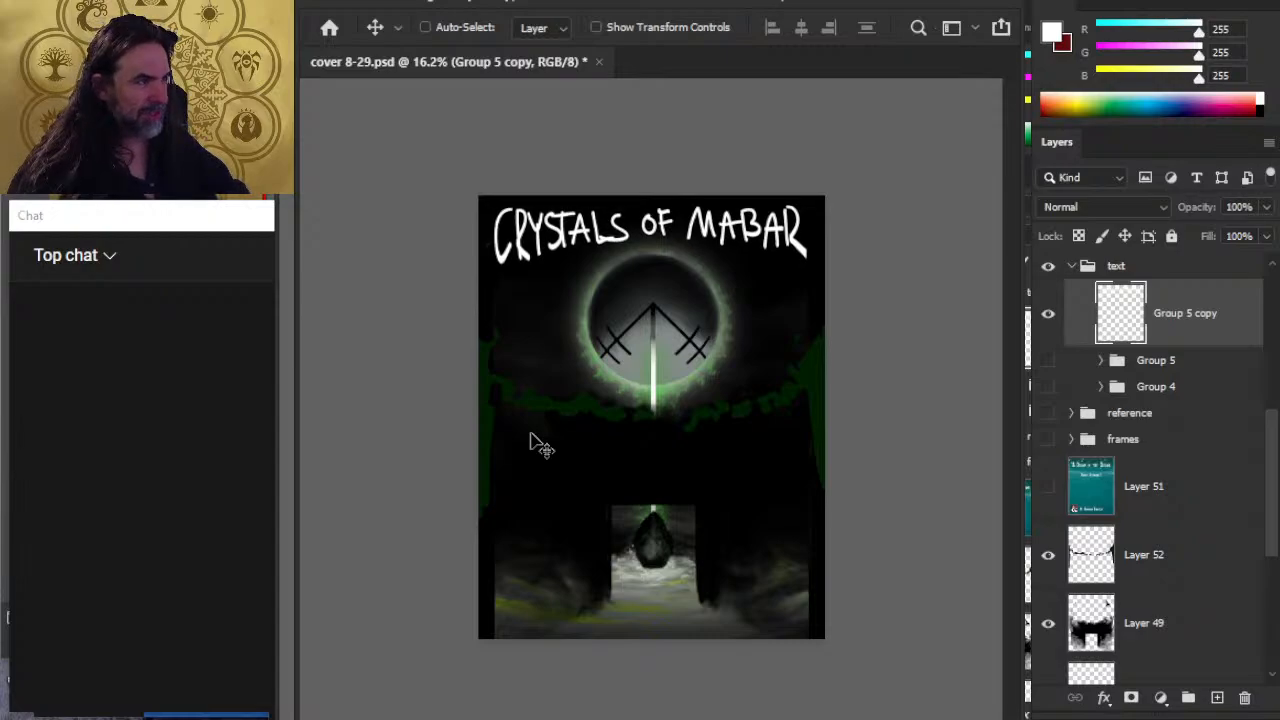
key(shift+Down)
key(shift+Right)
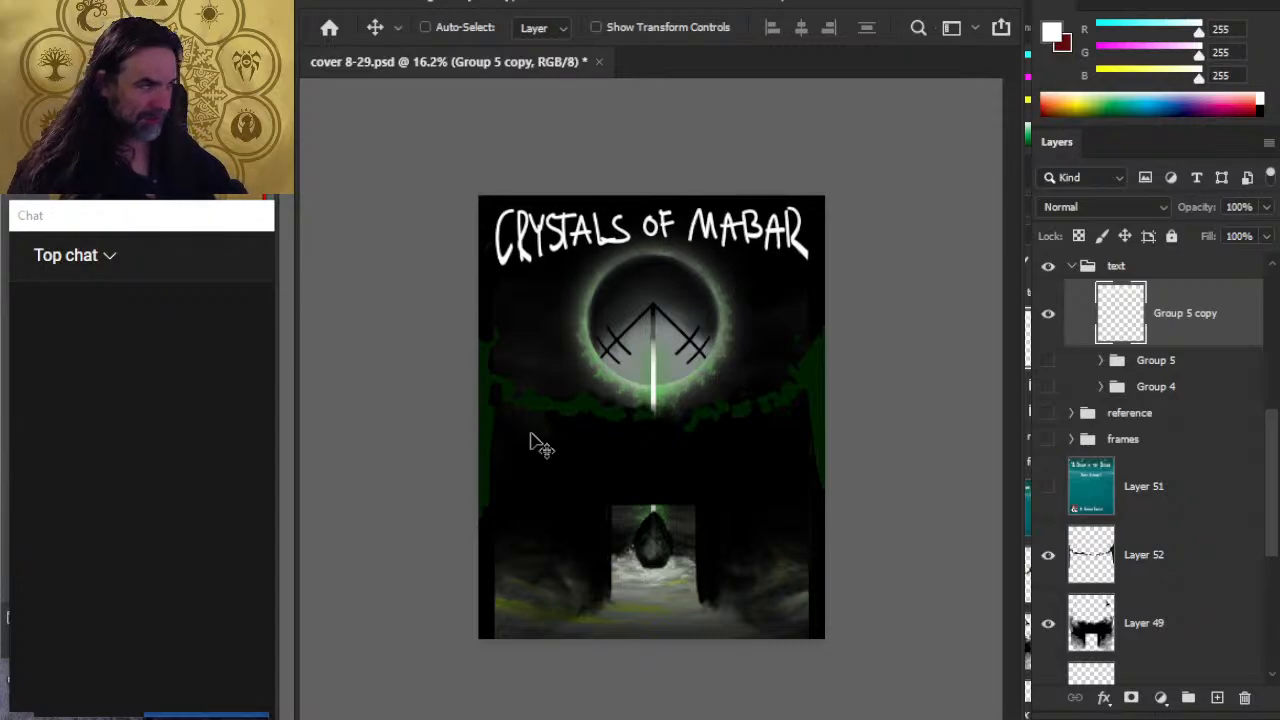
key(e)
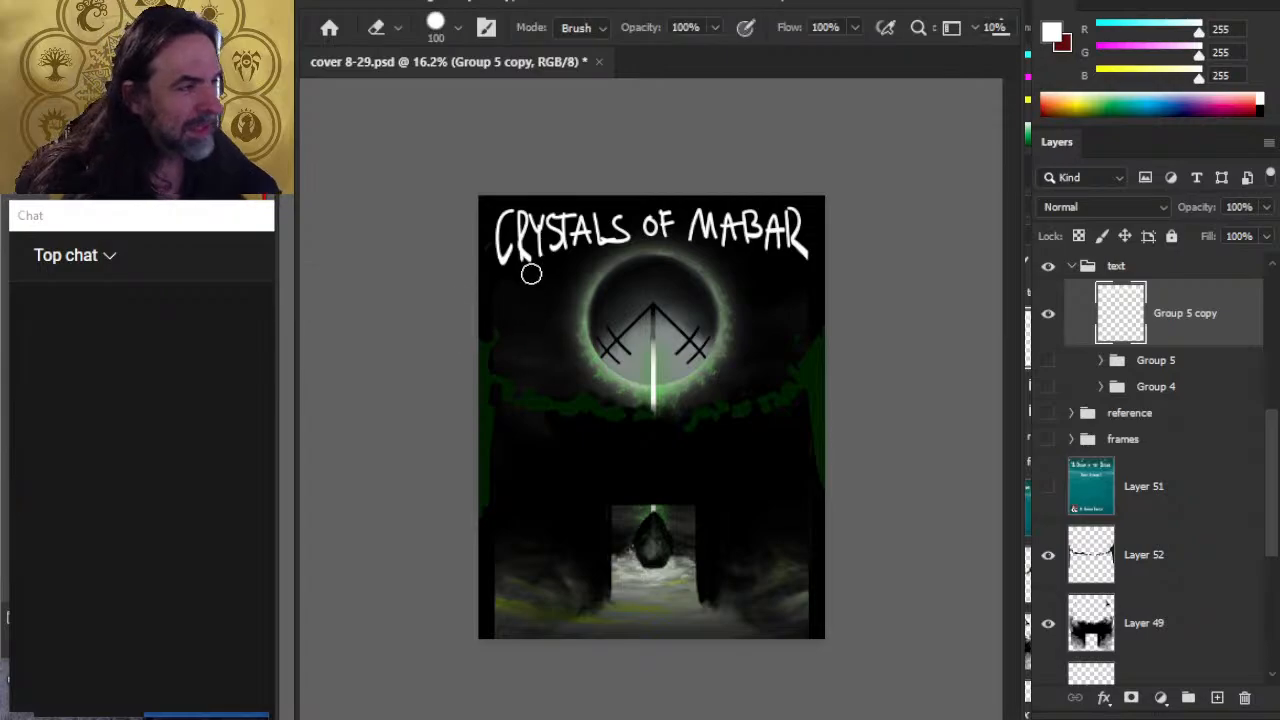
Step: Lasso the word CRYSTALS and warp it, pulling its lower right corner slightly inward and its lower left corner slightly down
key(l)
drag(480, 244, 550, 216)
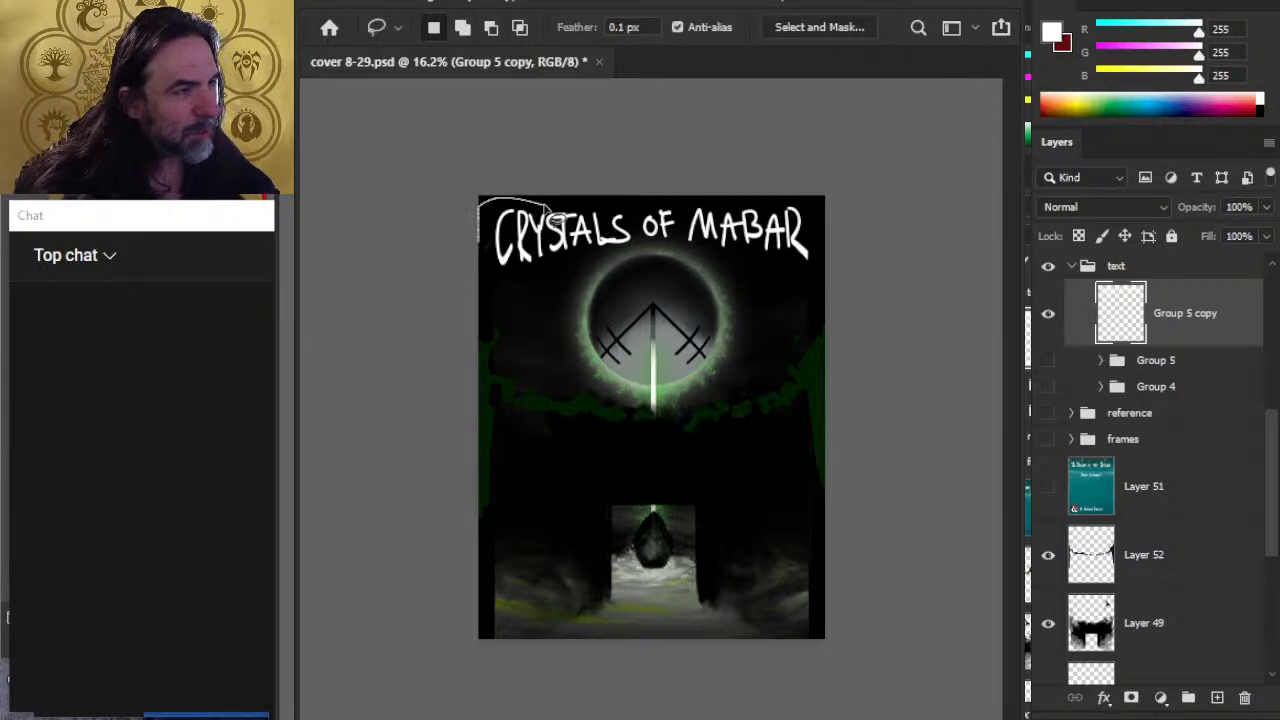
drag(480, 250, 479, 252)
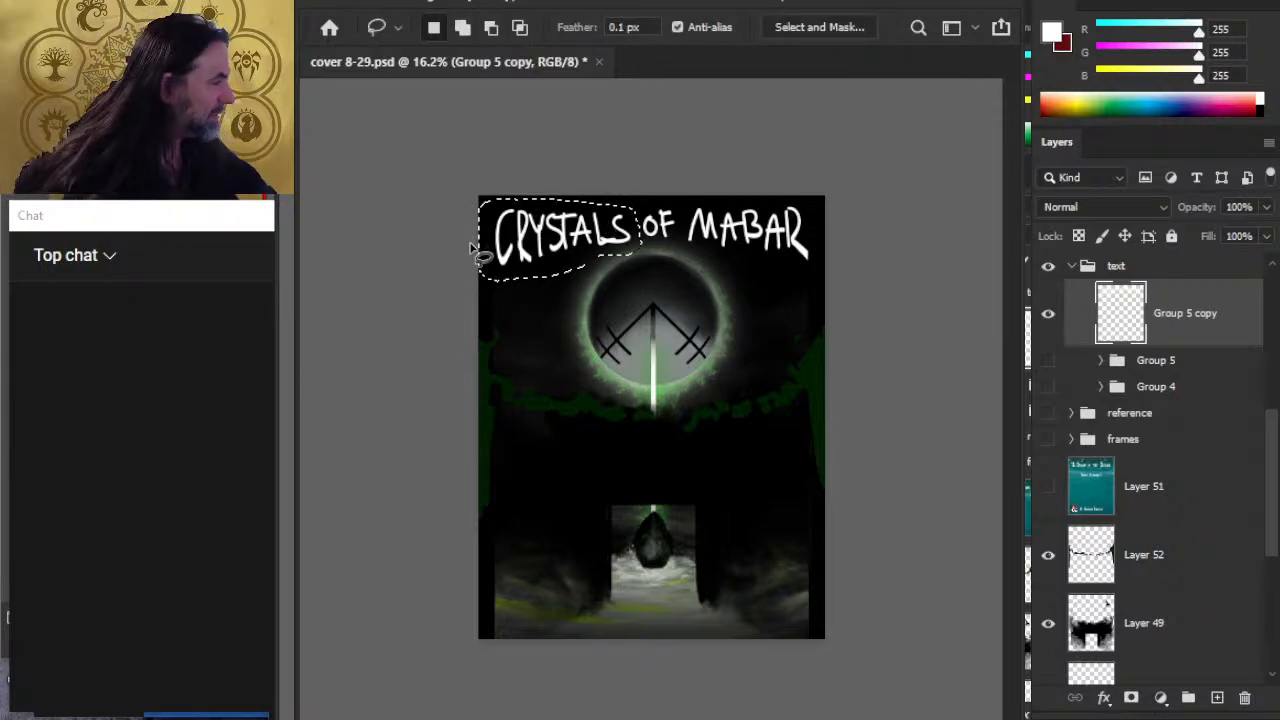
click(1049, 318)
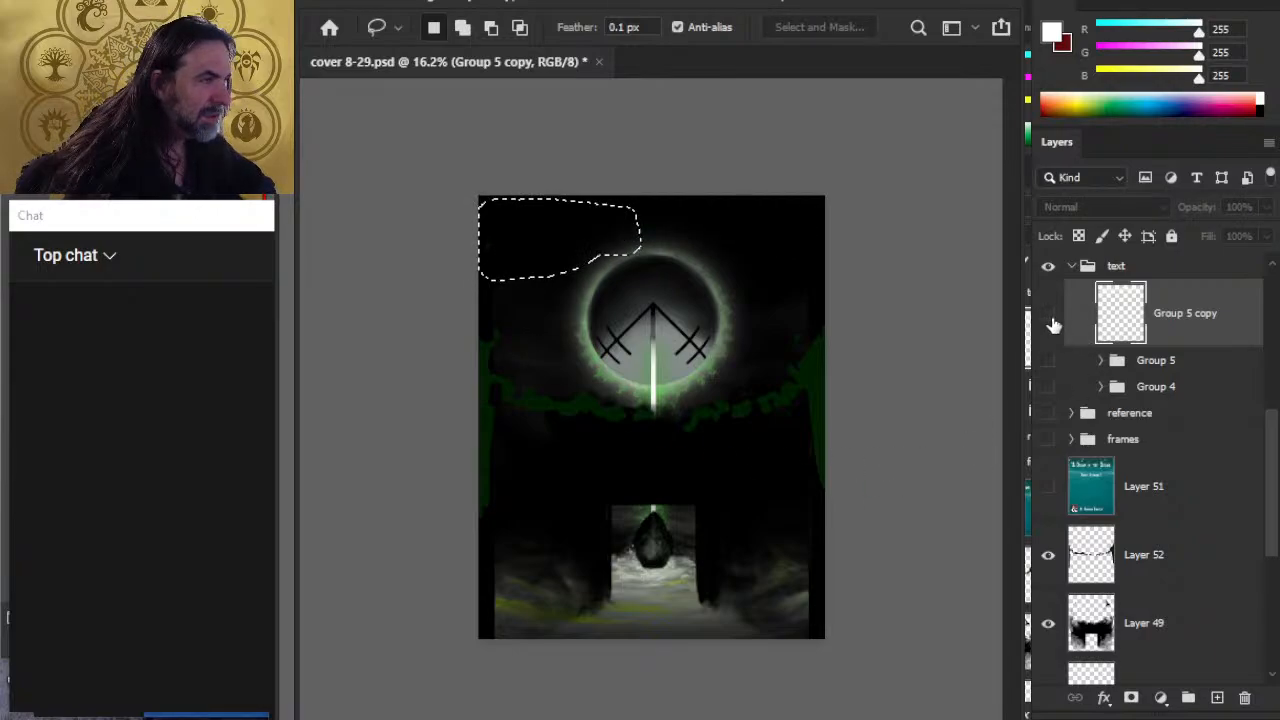
click(1049, 318)
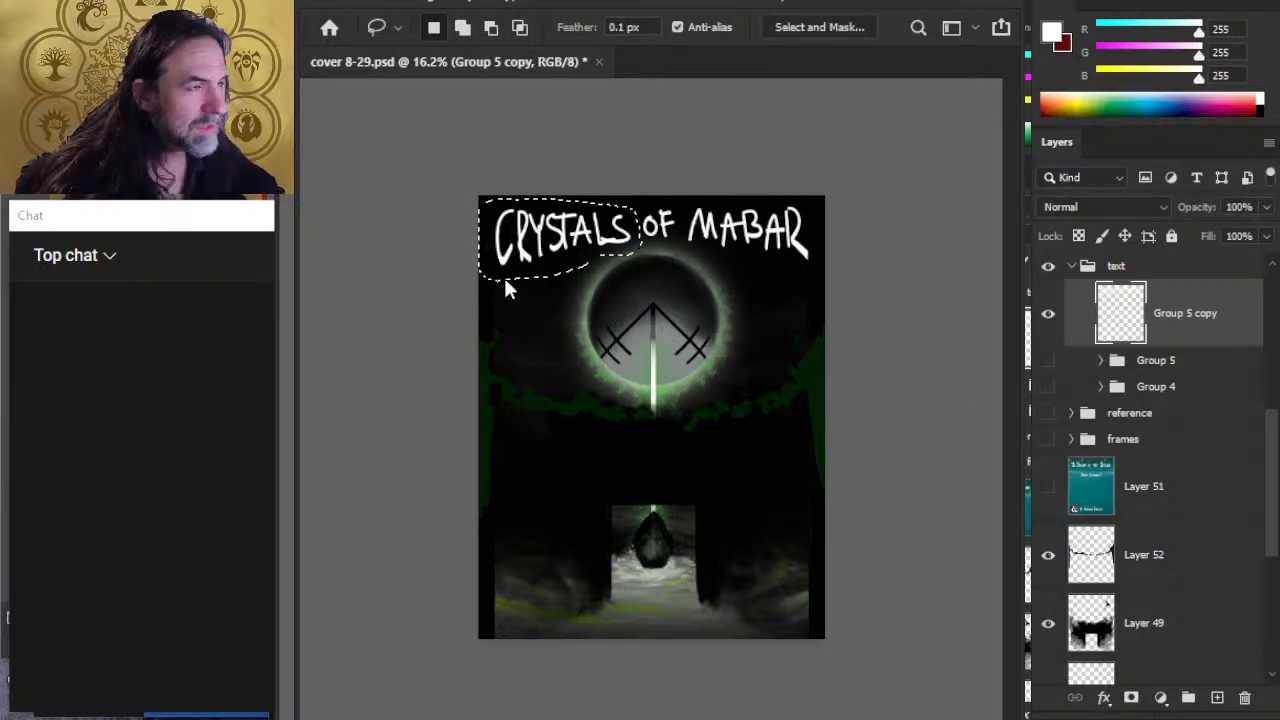
key(ctrl+t)
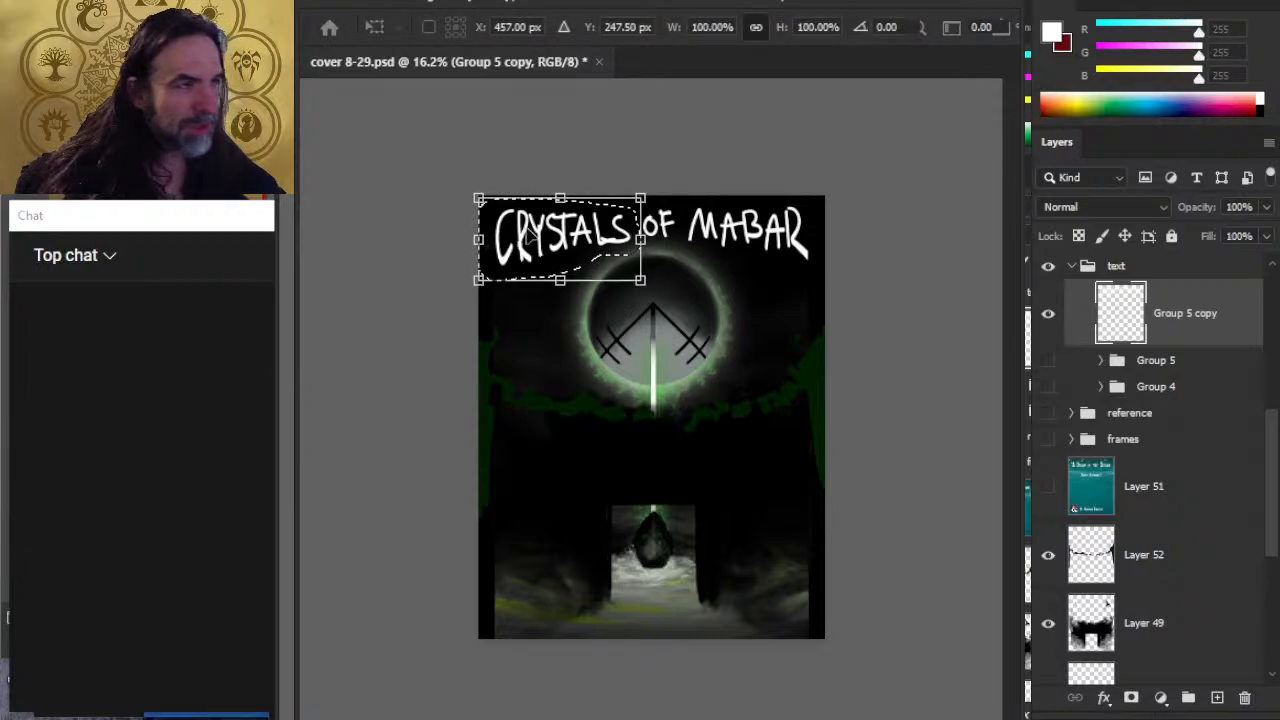
click(617, 373)
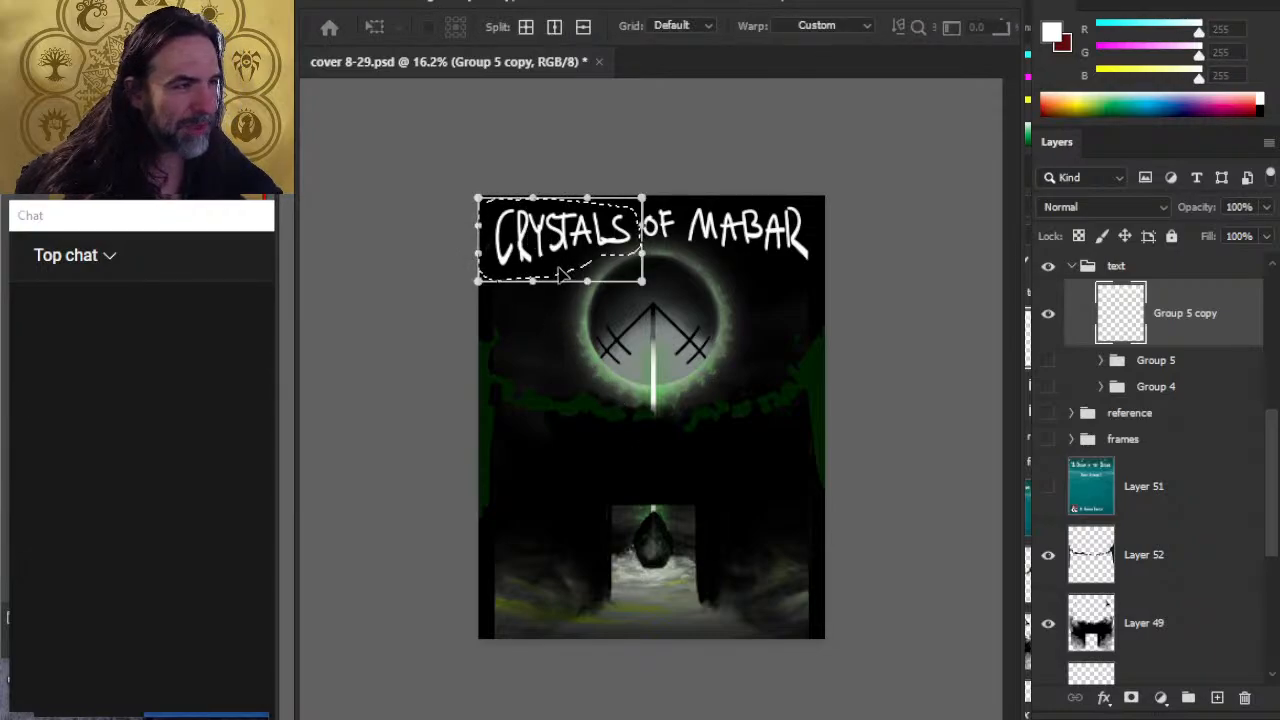
drag(562, 277, 620, 274)
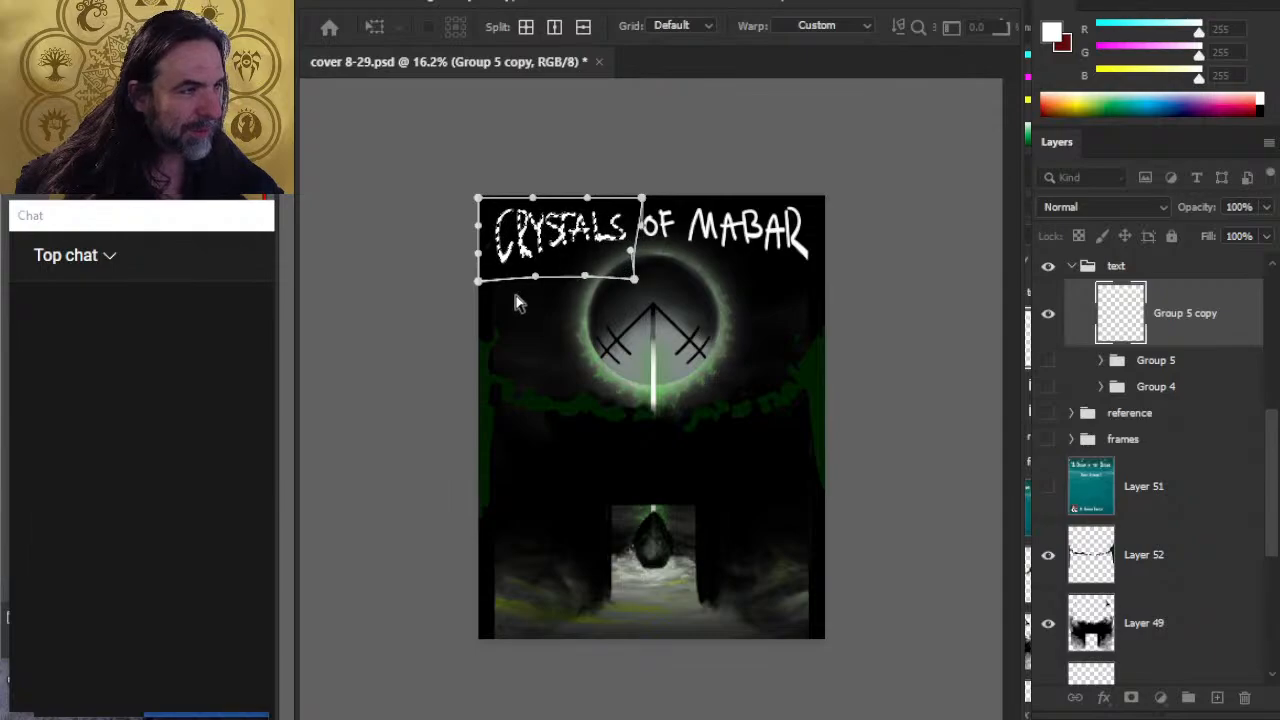
drag(495, 270, 500, 278)
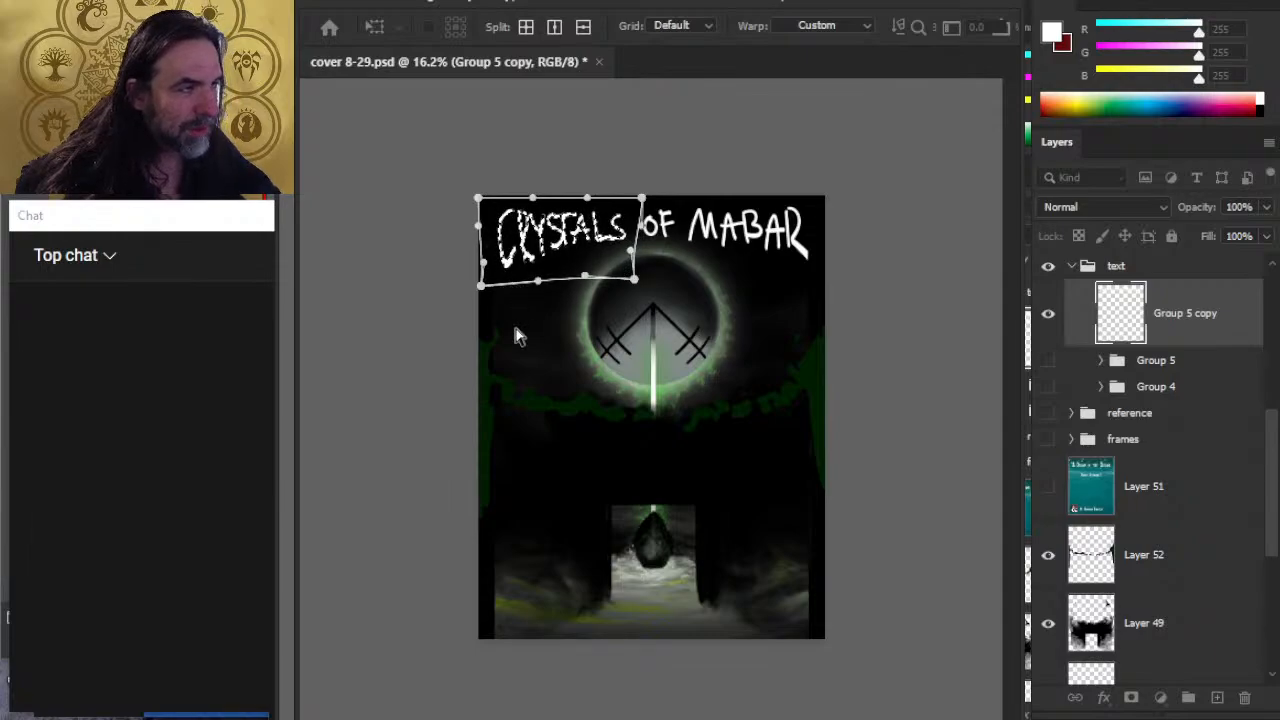
key(Return)
Step: Lasso CRYSTALS again and skew it about 2 degrees so its top edge shifts slightly right toward OF
key(l)
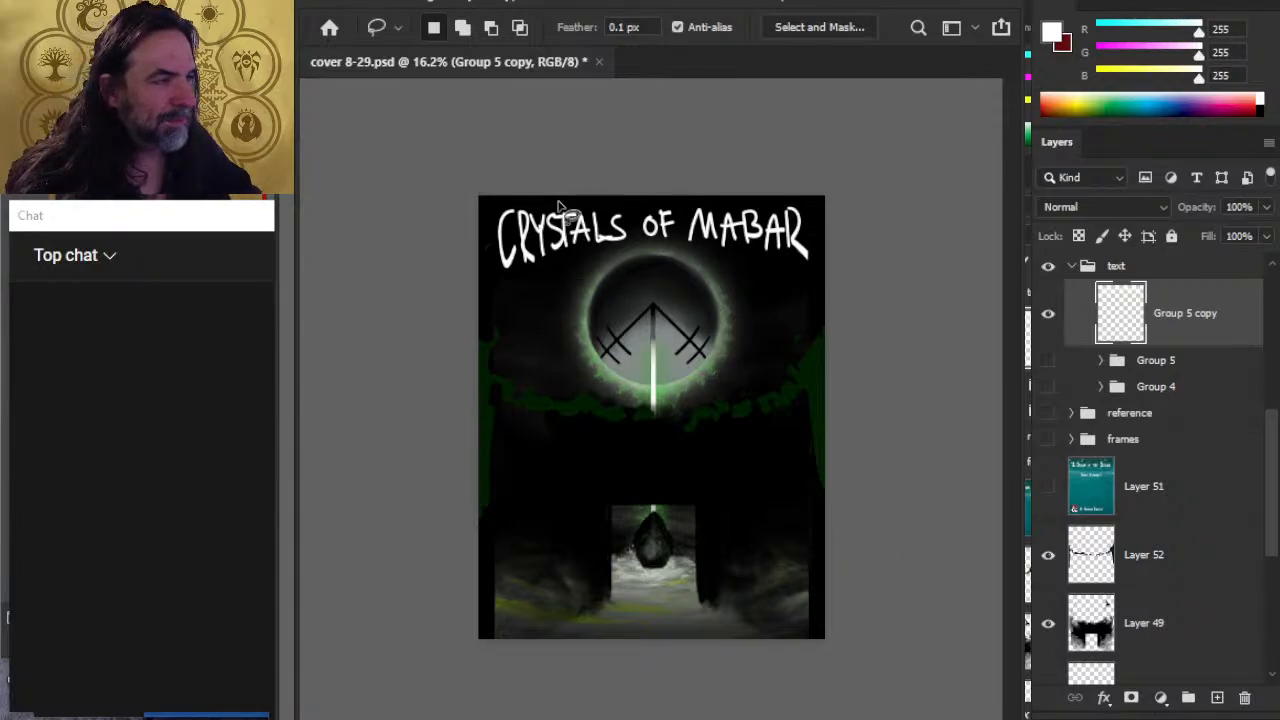
mouse_move(548, 195)
mouse_down()
mouse_move(495, 293)
mouse_move(627, 256)
mouse_up()
drag(552, 197, 549, 195)
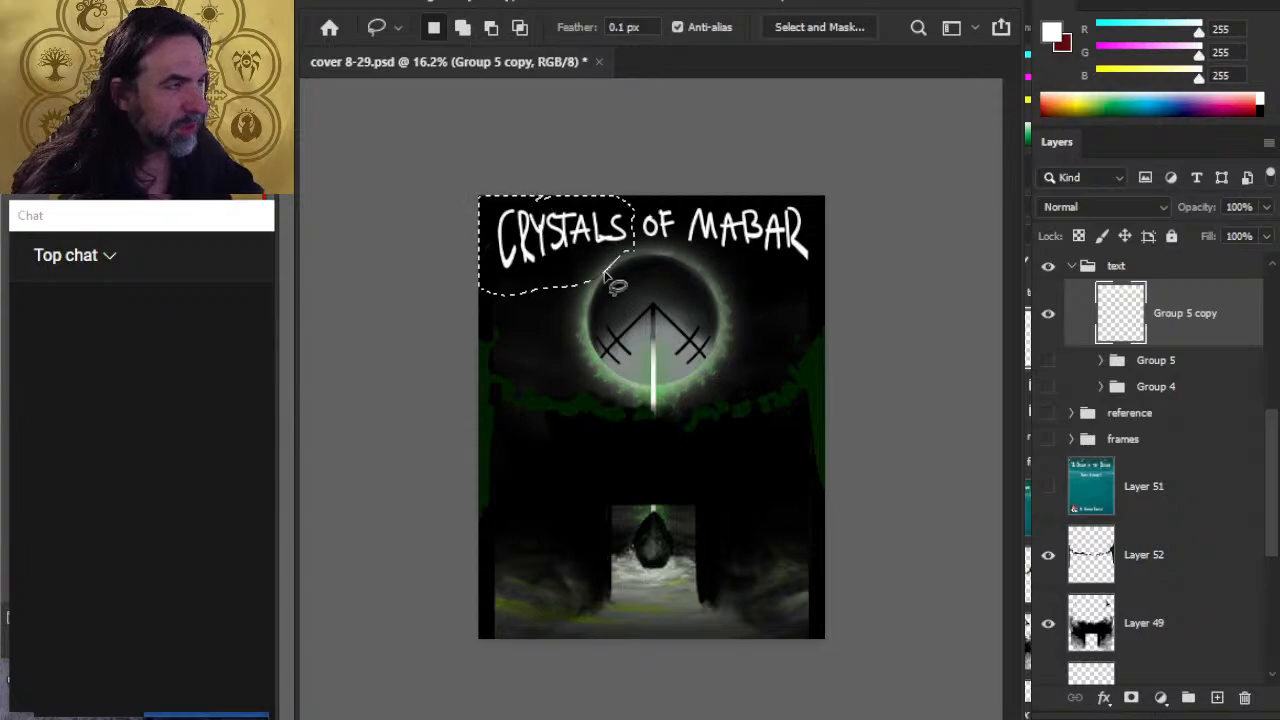
key(ctrl+t)
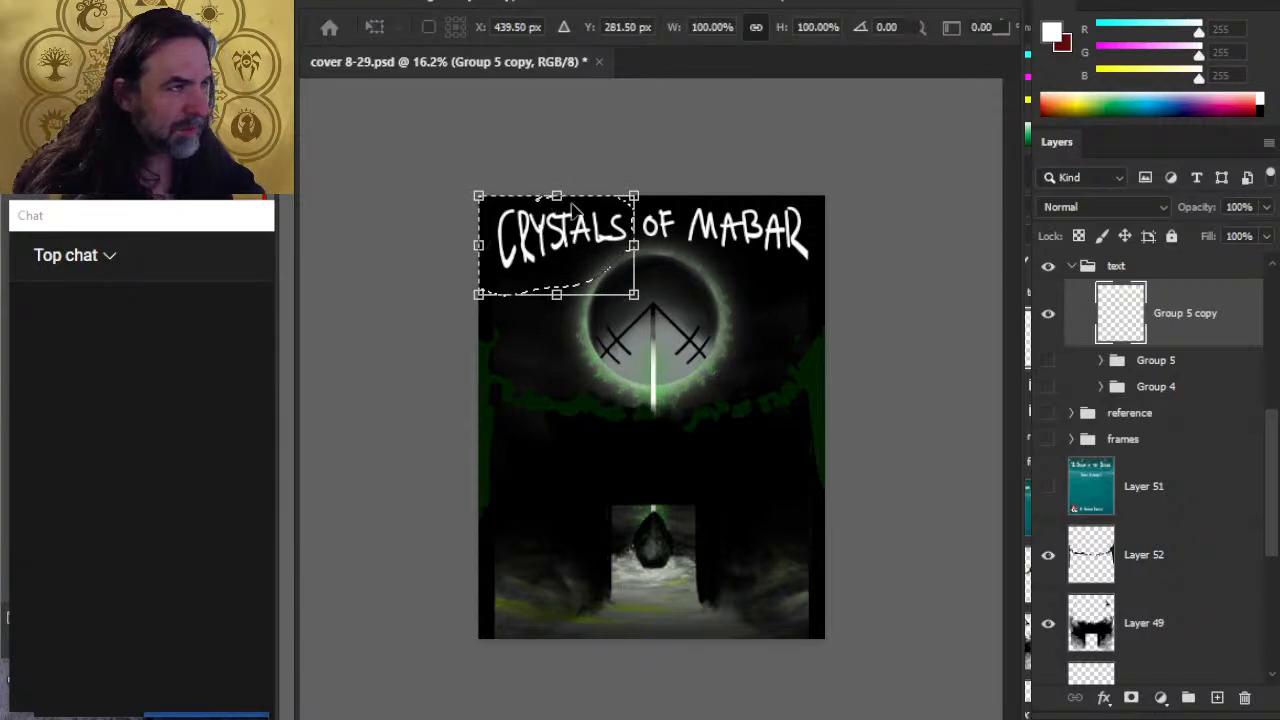
drag(557, 200, 567, 203)
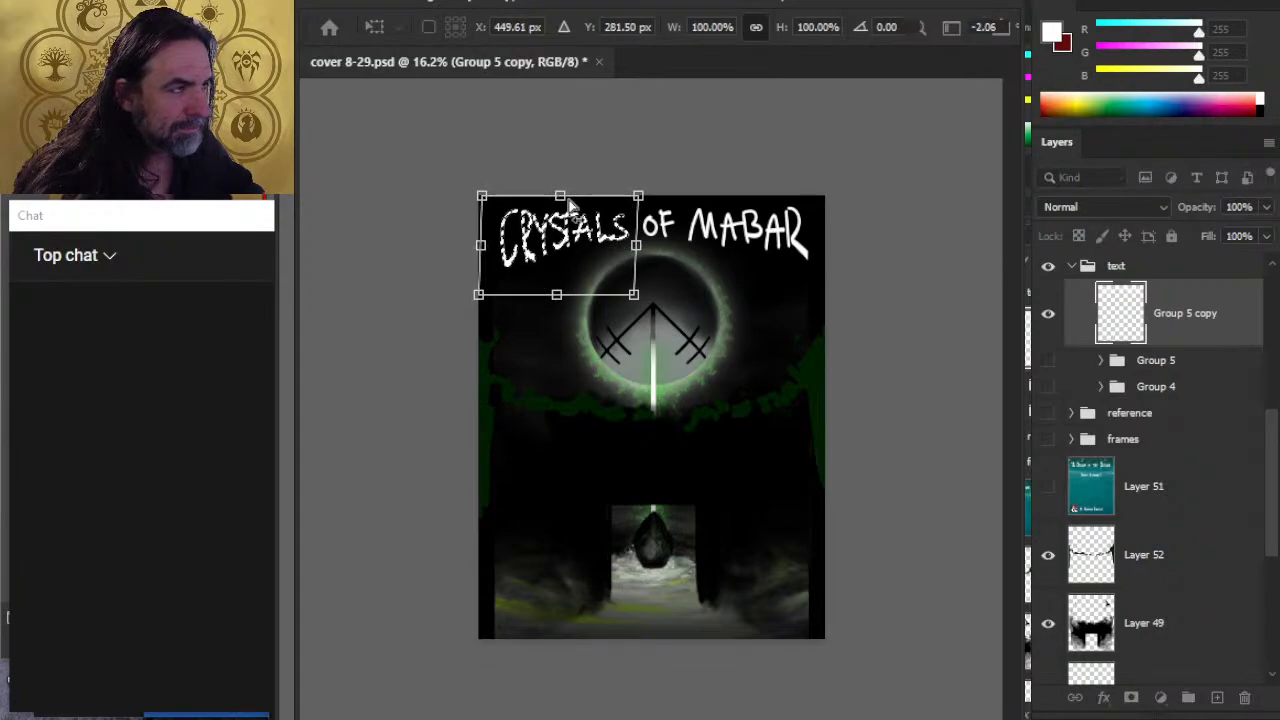
key(Return)
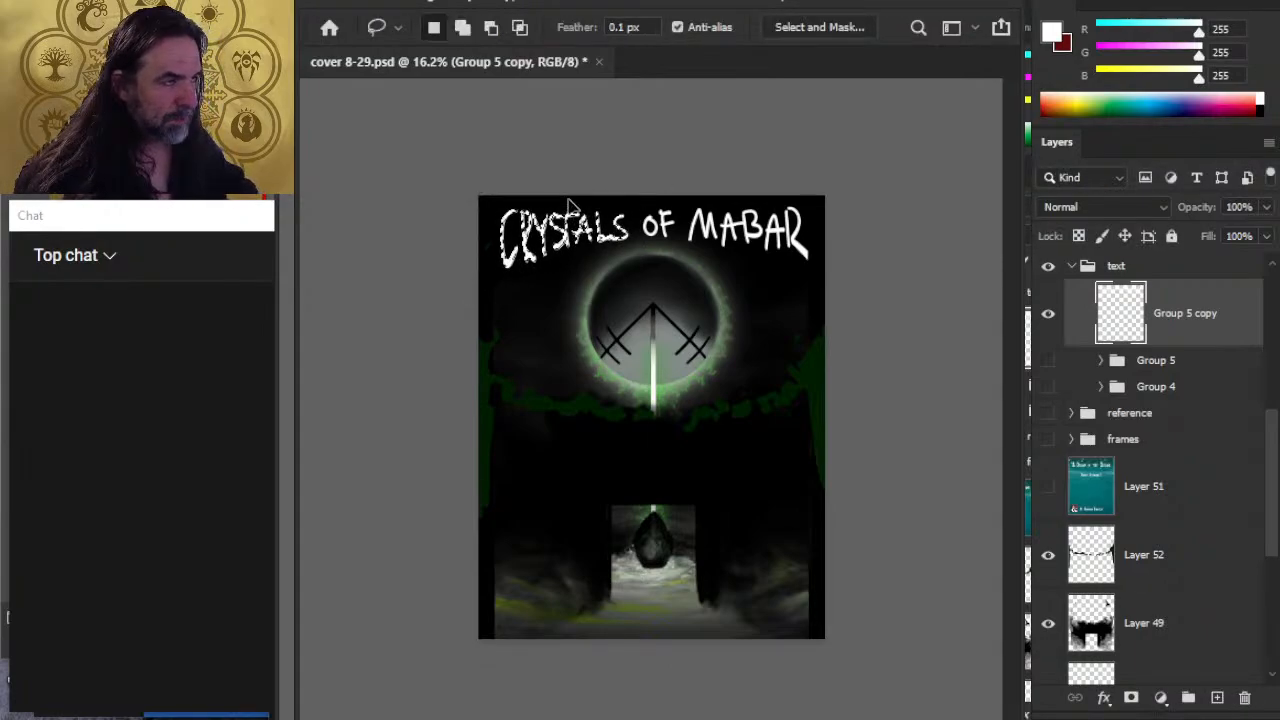
Step: Cut CRYSTALS onto its own layer, and move its first two letters, CR, onto another separate layer
key(ctrl+shift+j)
key(v)
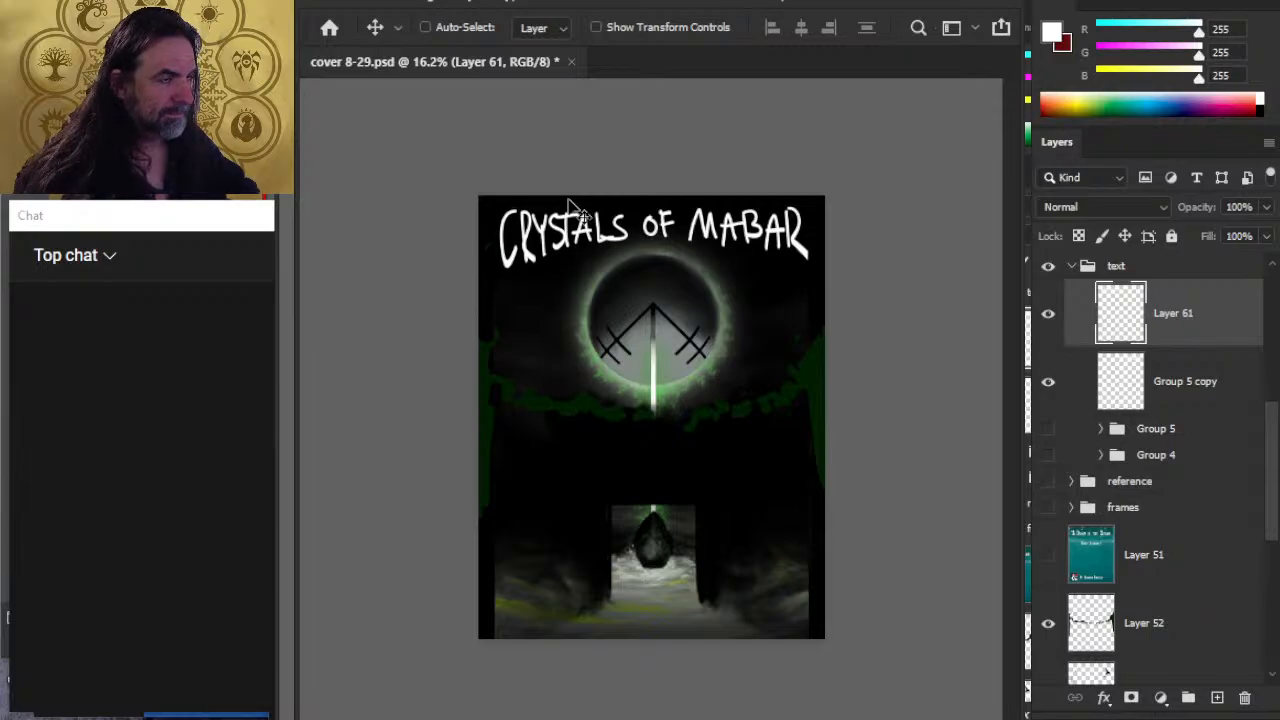
key(l)
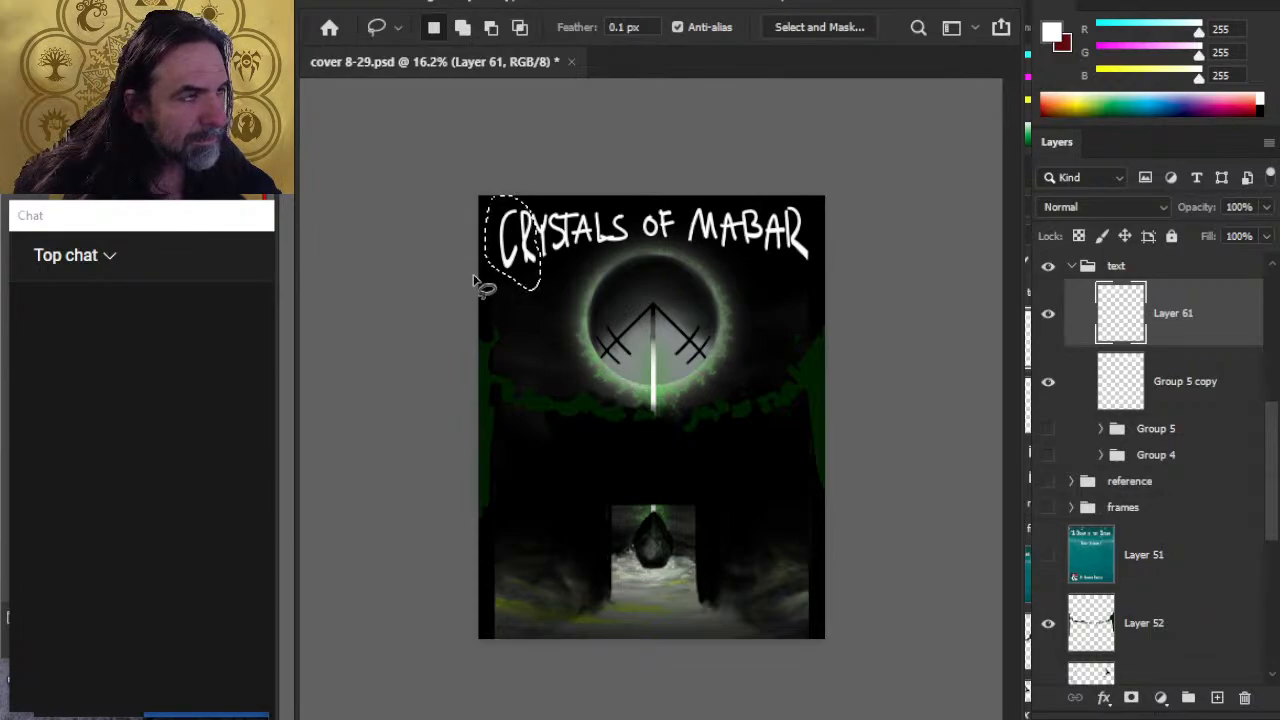
key(Delete)
key(ctrl+v)
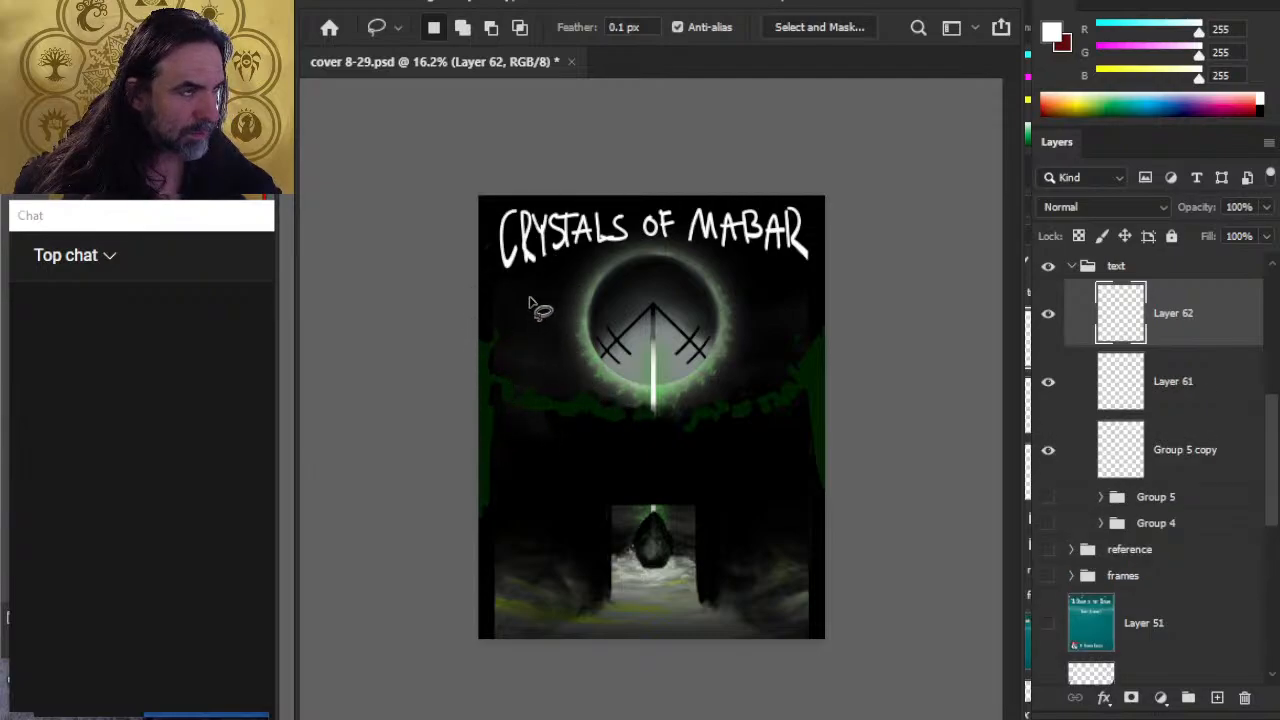
Step: Warp the letters CR by pulling their lower right corner slightly inward to the left
key(ctrl+t)
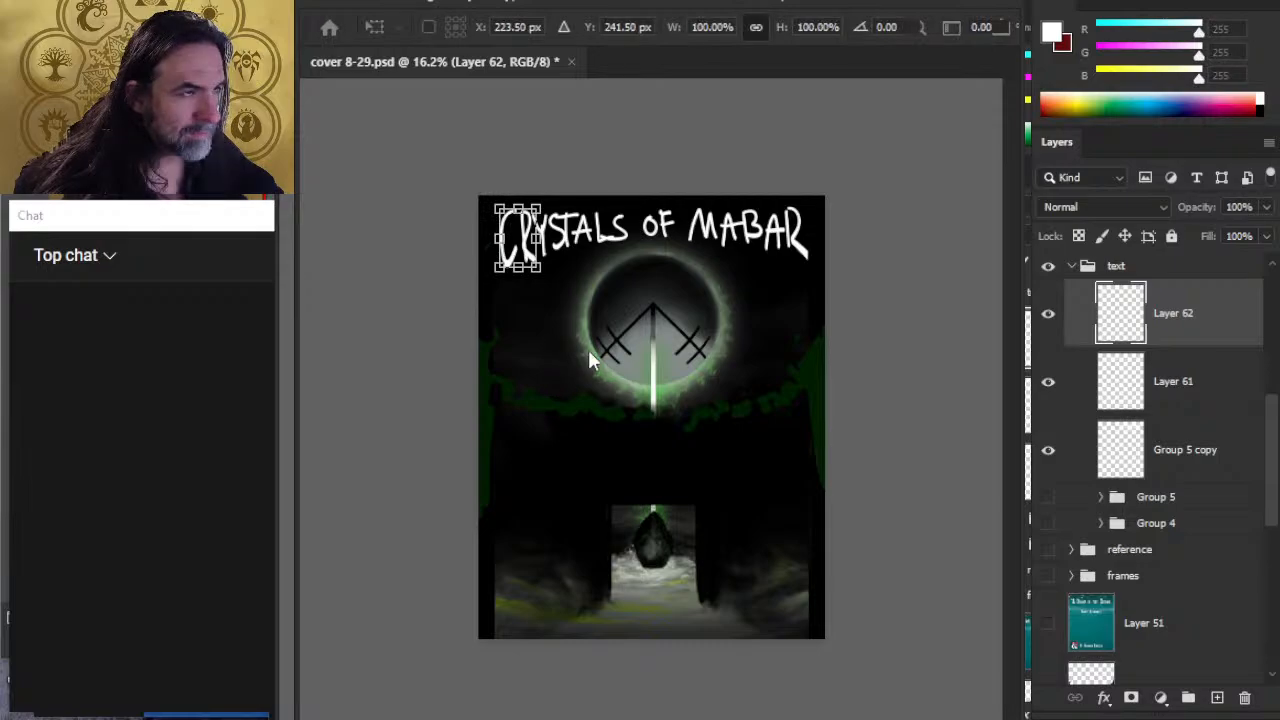
right_click(647, 485)
click(557, 400)
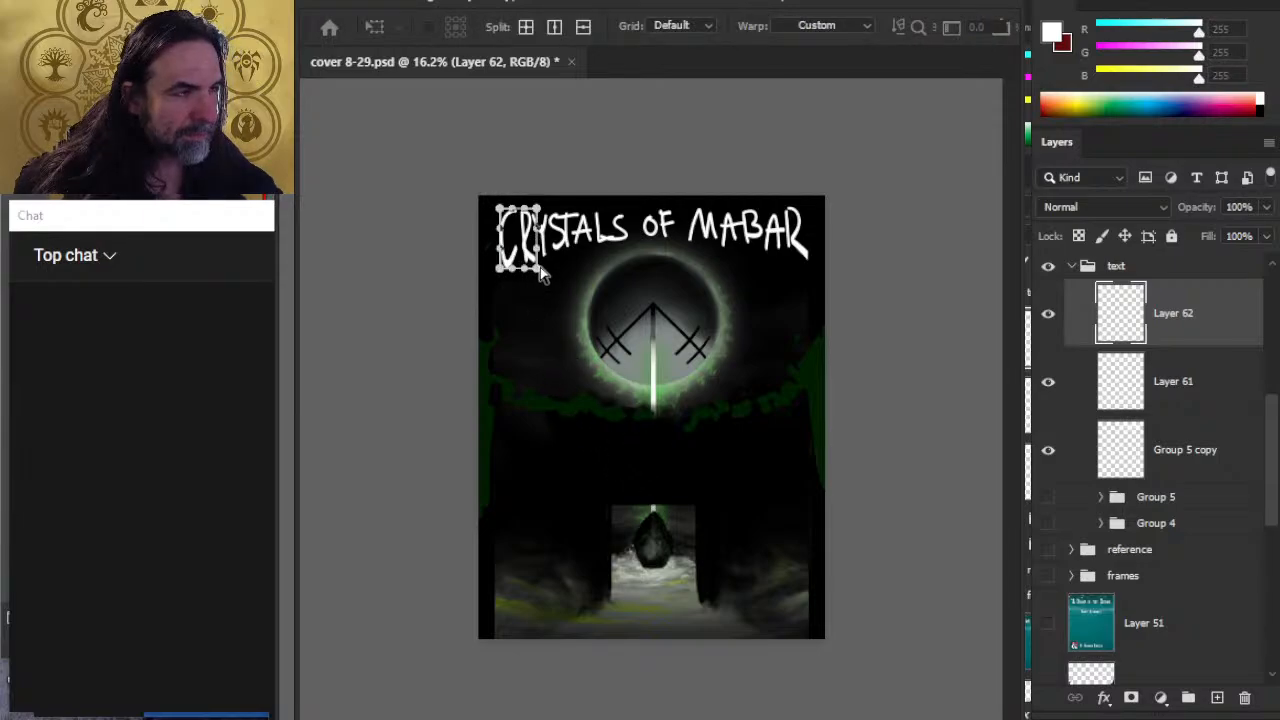
mouse_move(537, 268)
mouse_down()
mouse_move(516, 246)
mouse_move(527, 278)
mouse_up()
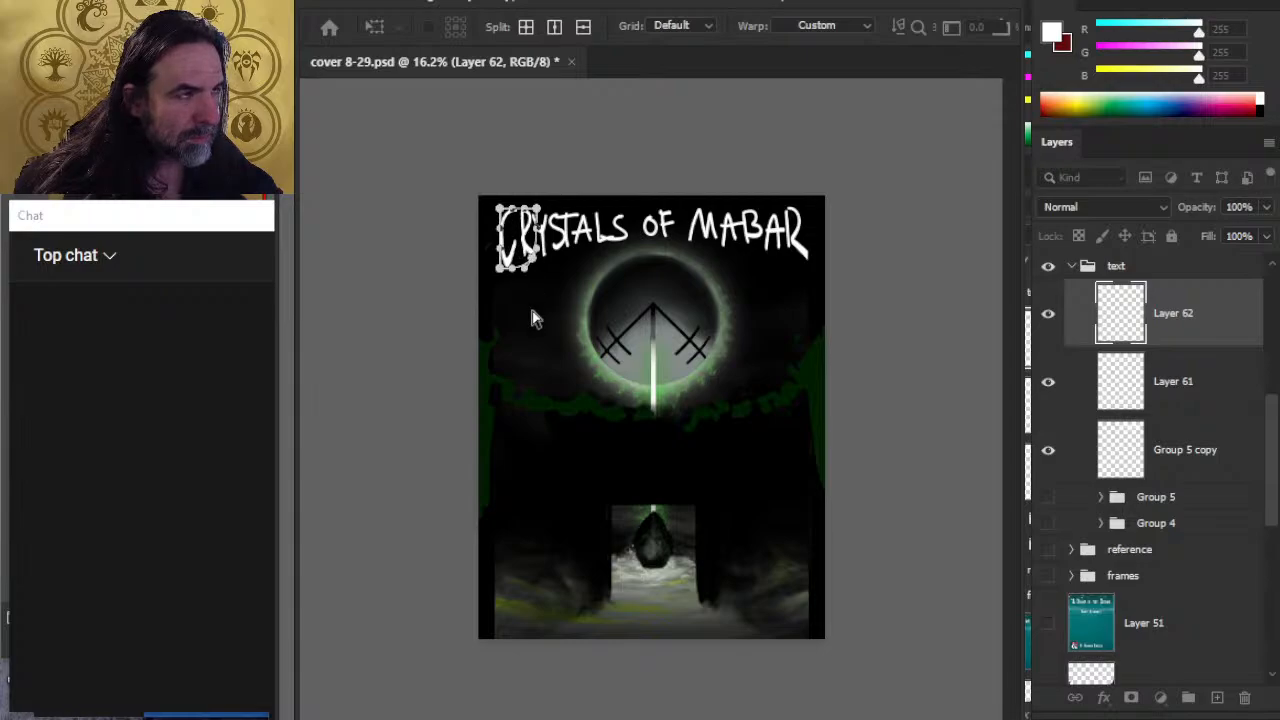
key(Return)
Step: Erase the leg of the R in CRYSTALS and repaint it in white with a 10 px brush
key(z)
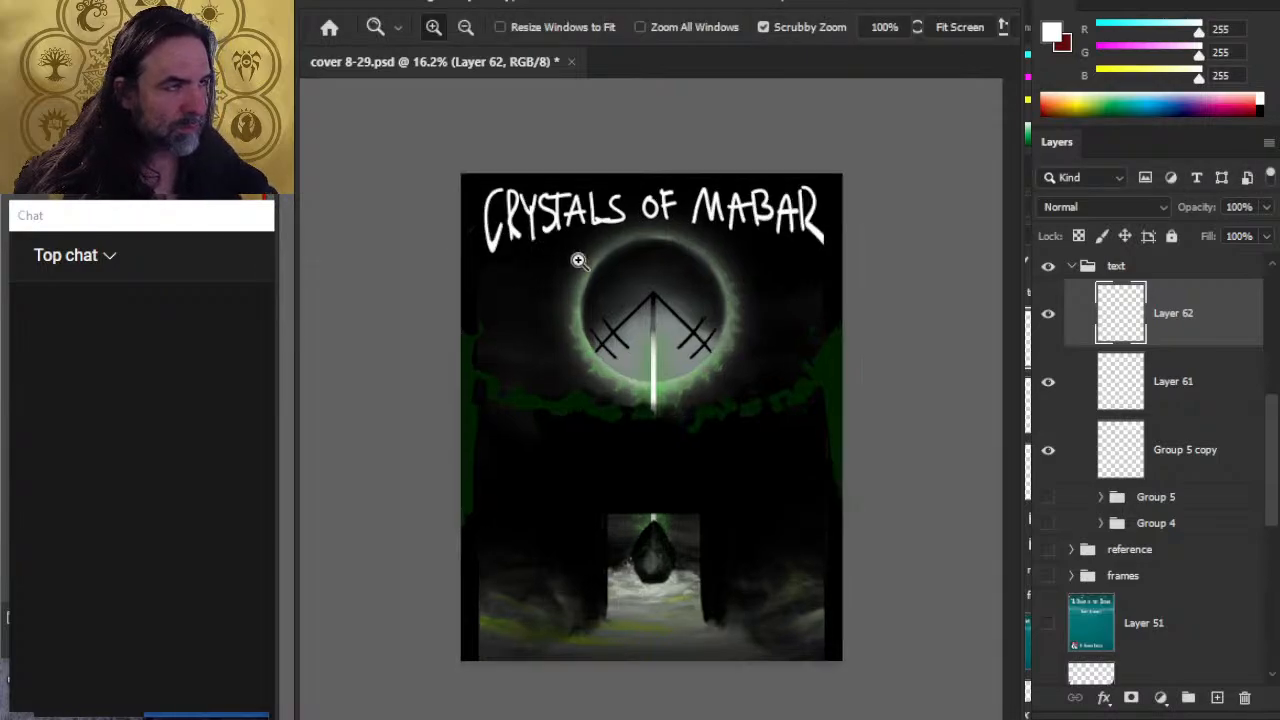
key(ctrl+0)
key(e)
key(bracketleft)
key(bracketleft)
key(bracketleft)
key(bracketleft)
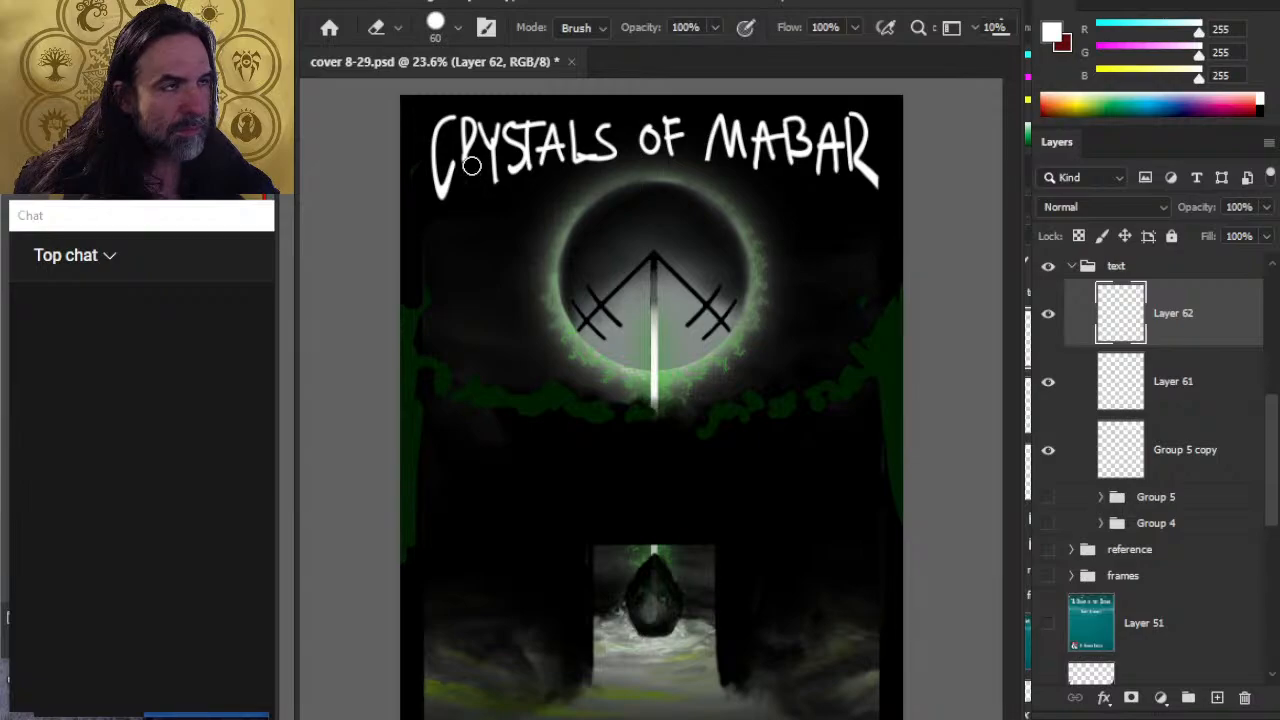
key(b)
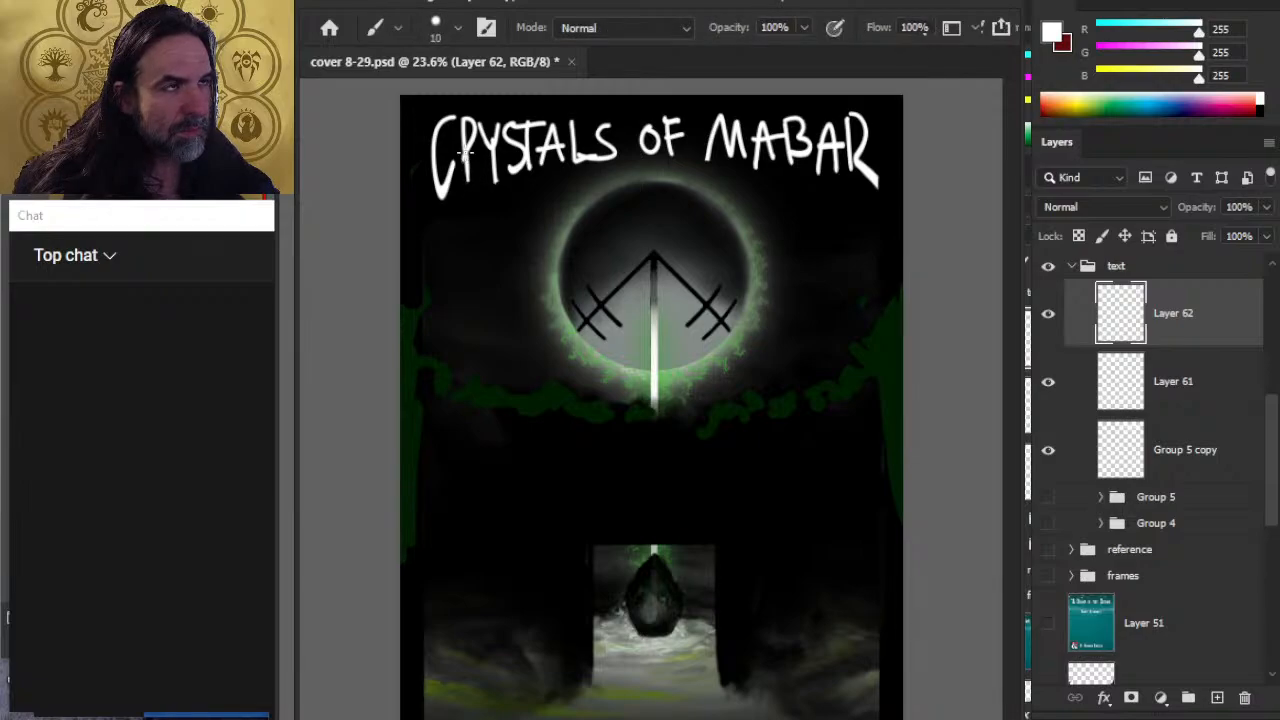
key(e)
key(bracketleft)
key(bracketleft)
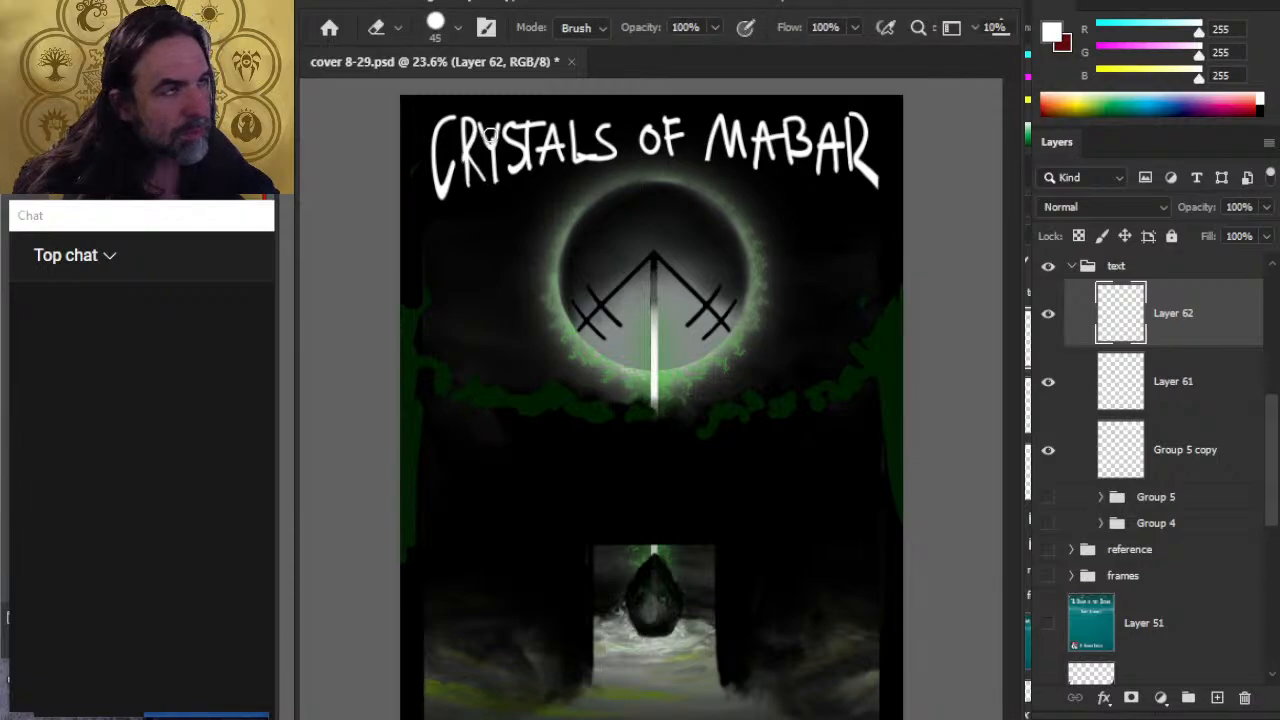
Step: Reshape the C of CRYSTALS, erasing its lower hook with a 30 px eraser and repainting its curve in white with a 10 px brush
key(z)
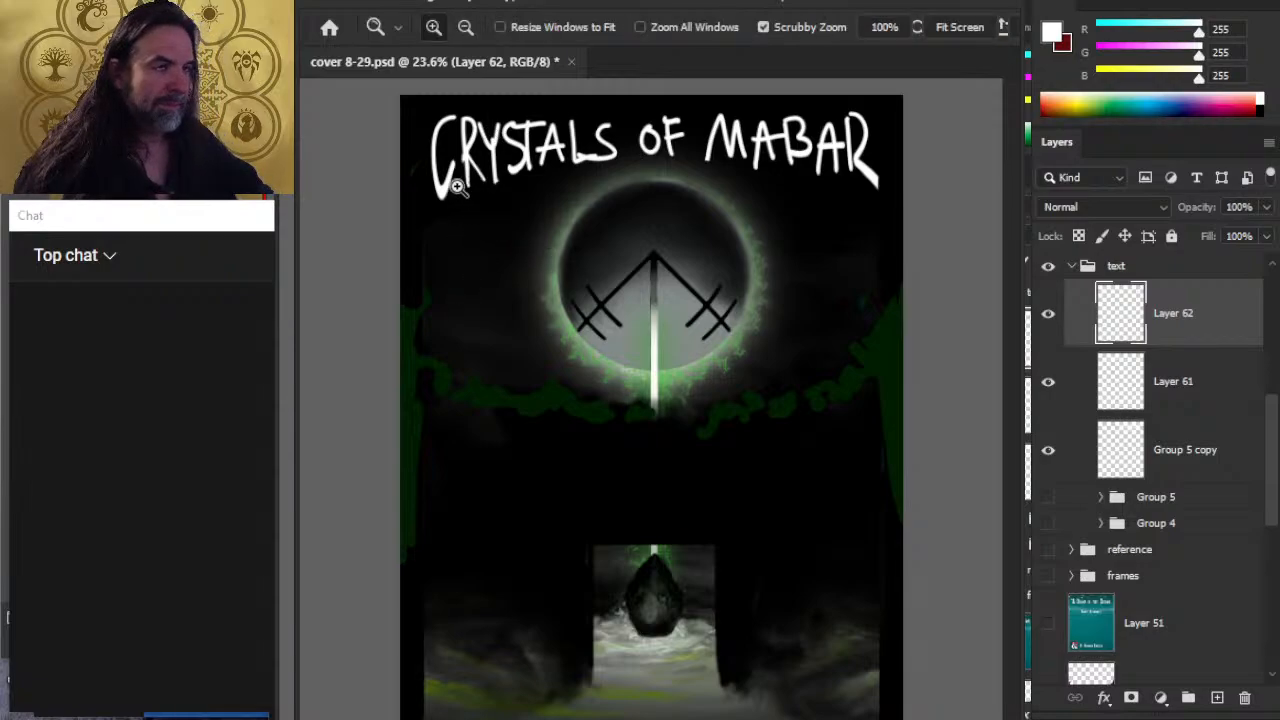
drag(451, 162, 452, 159)
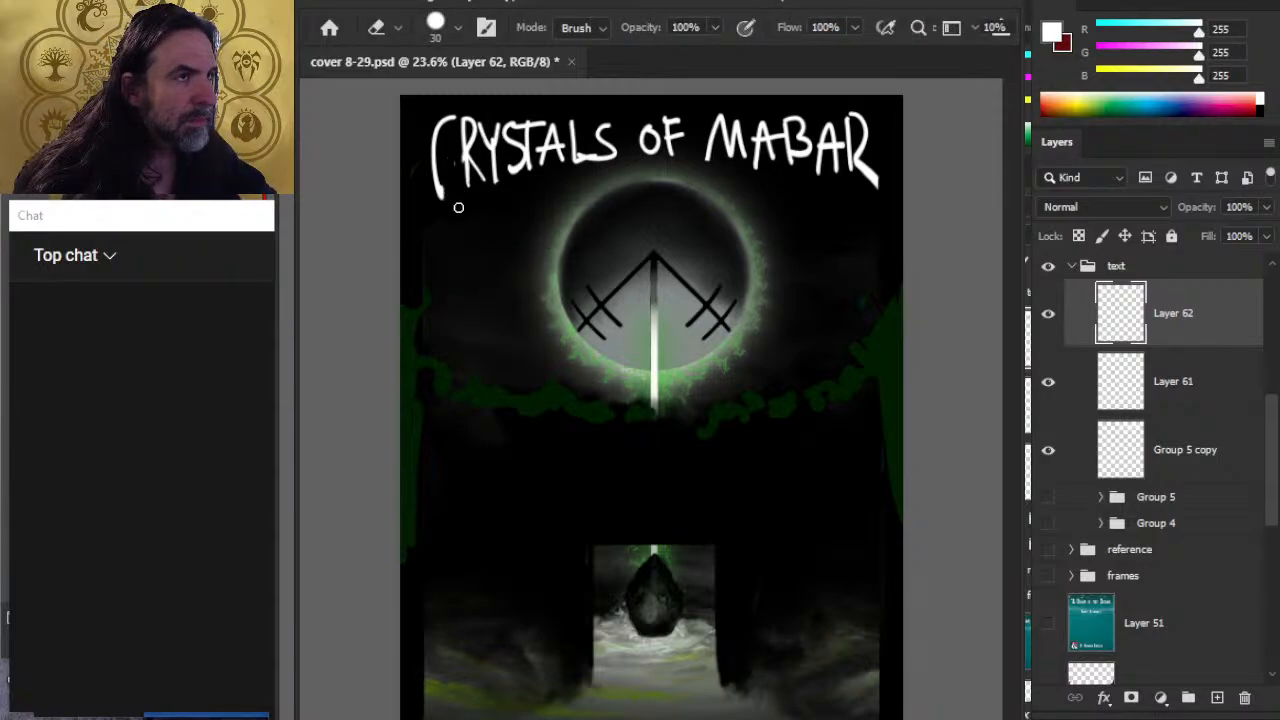
key(b)
key(e)
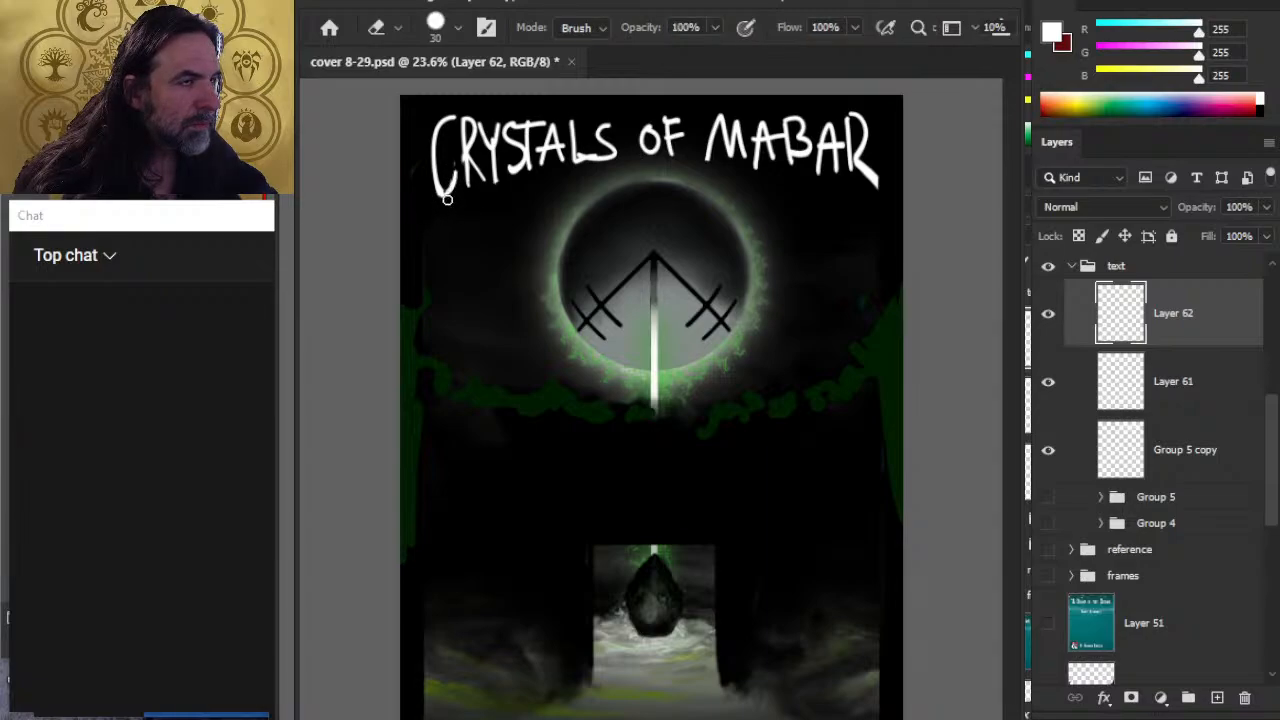
key(b)
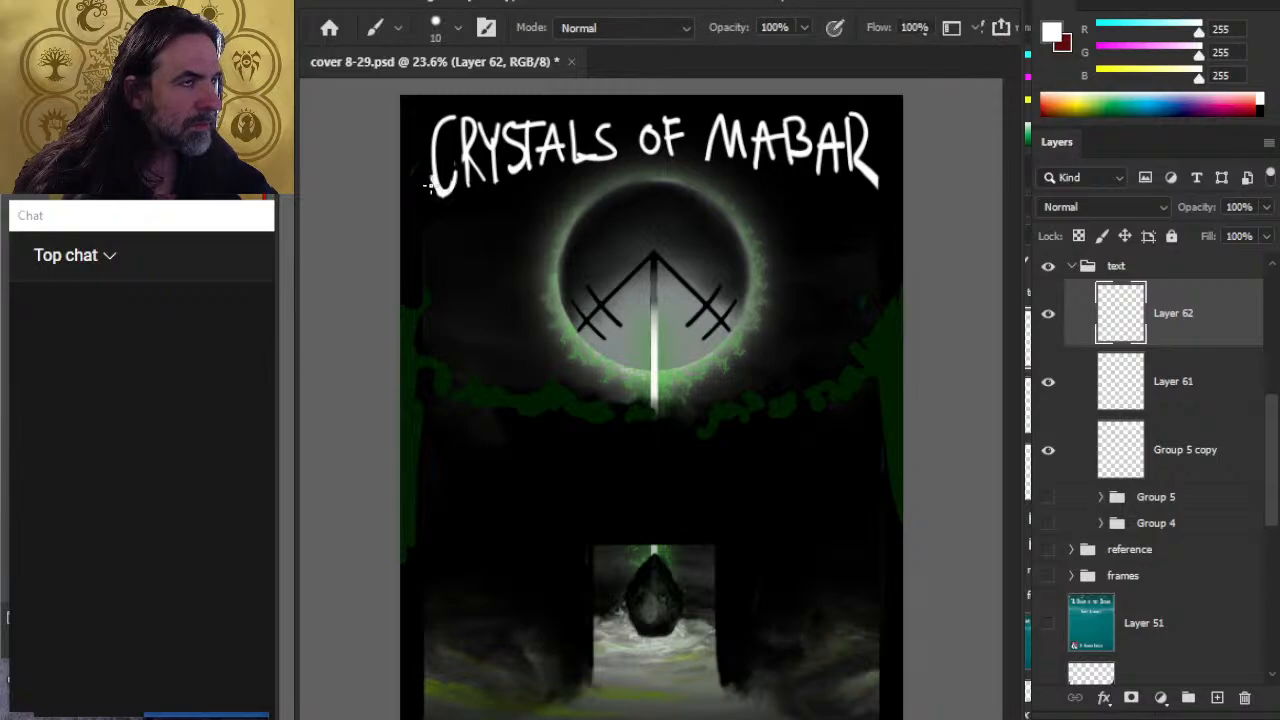
key(e)
key(b)
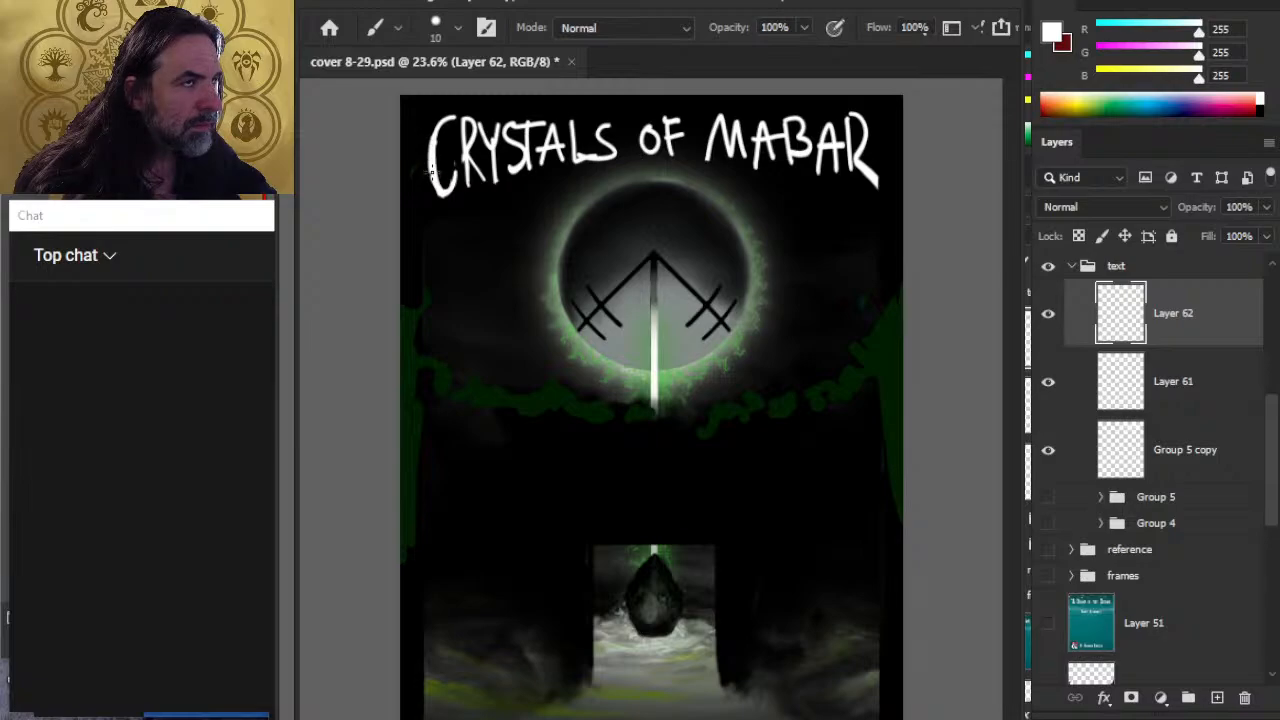
key(e)
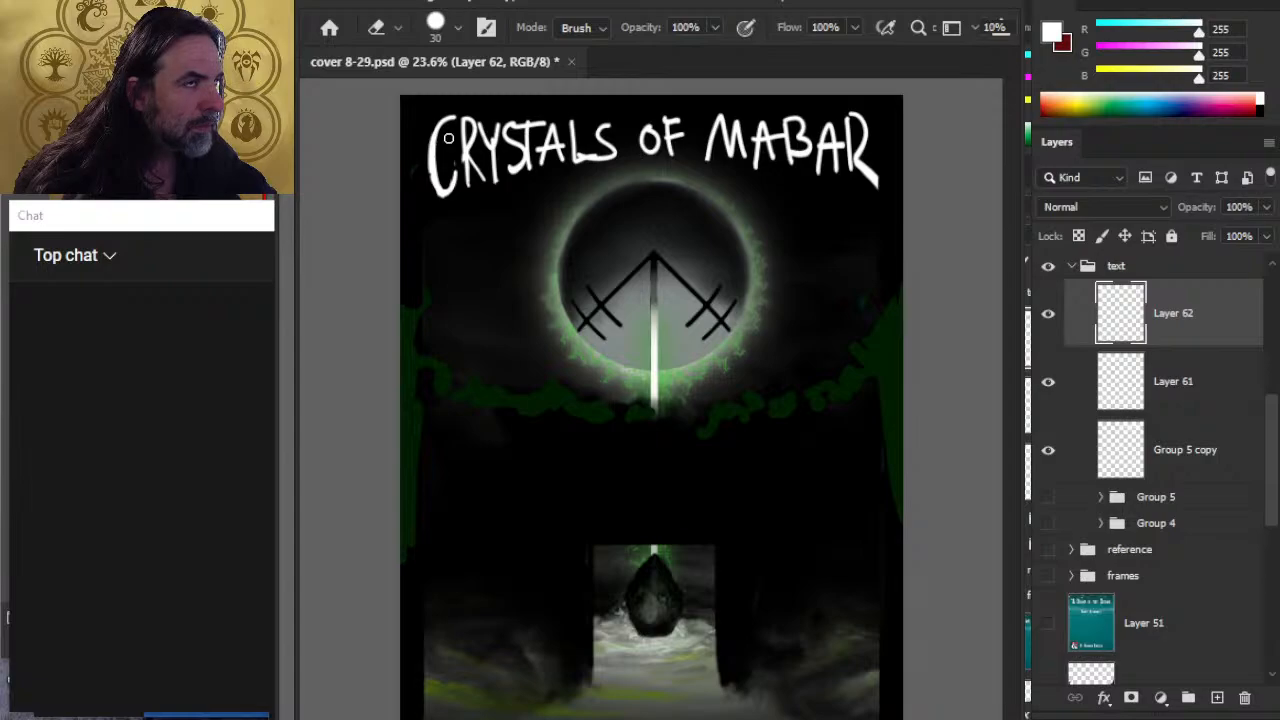
key(b)
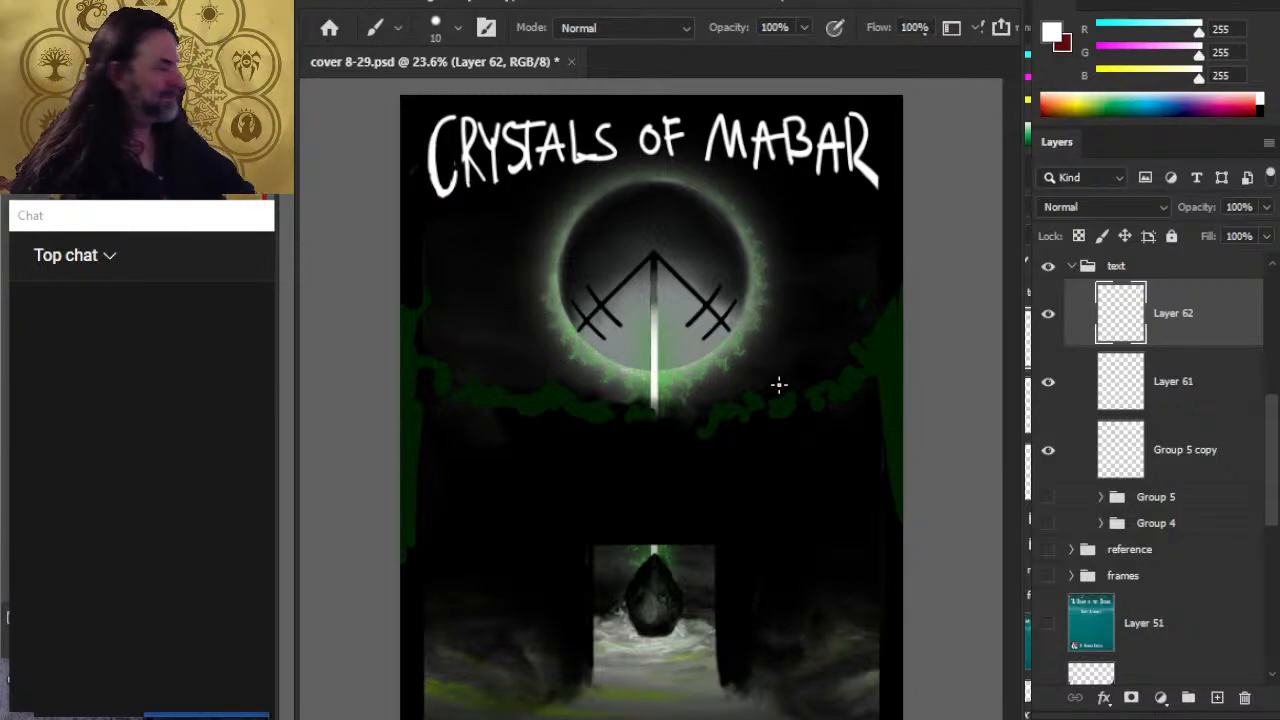
key(l)
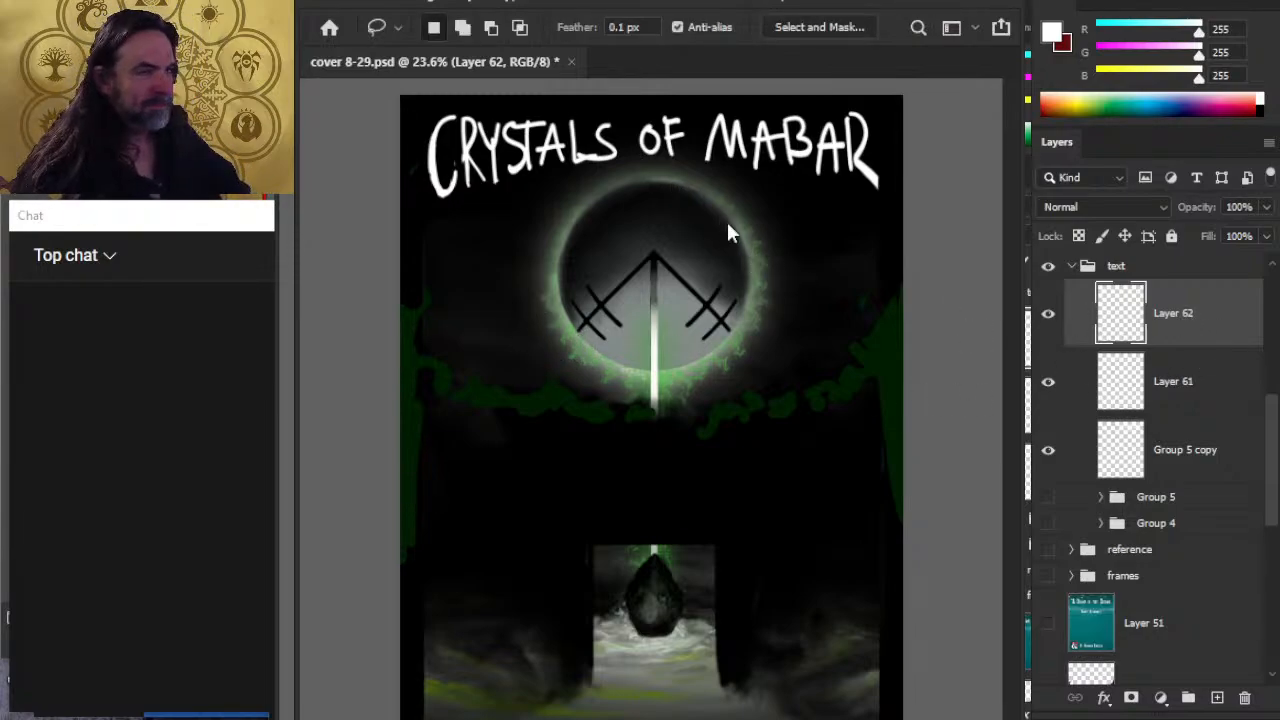
key(ctrl+t)
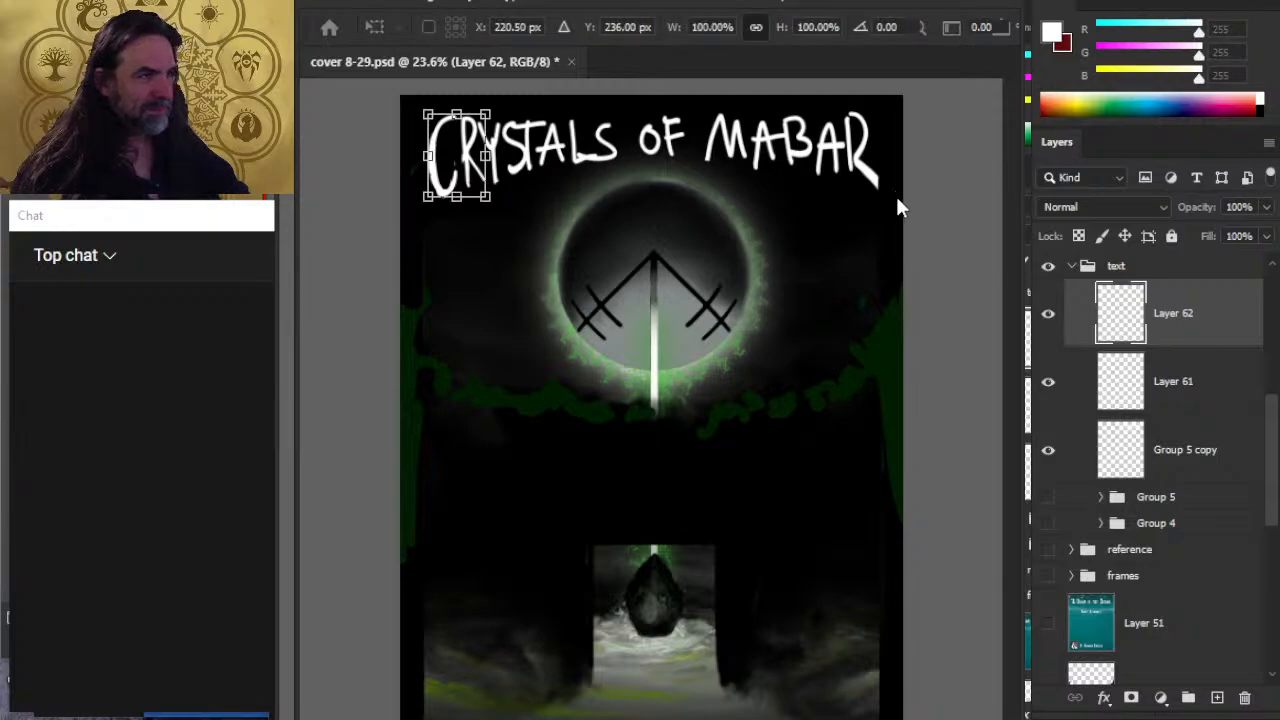
key(Return)
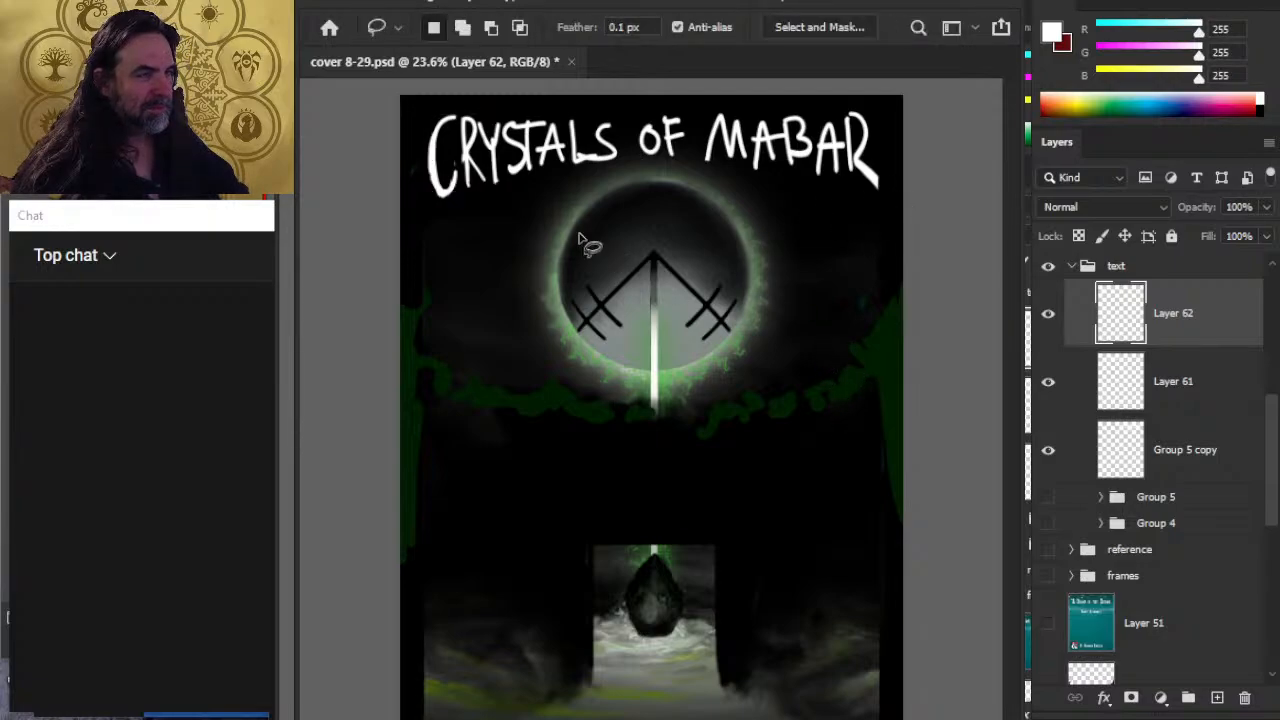
key(ctrl+t)
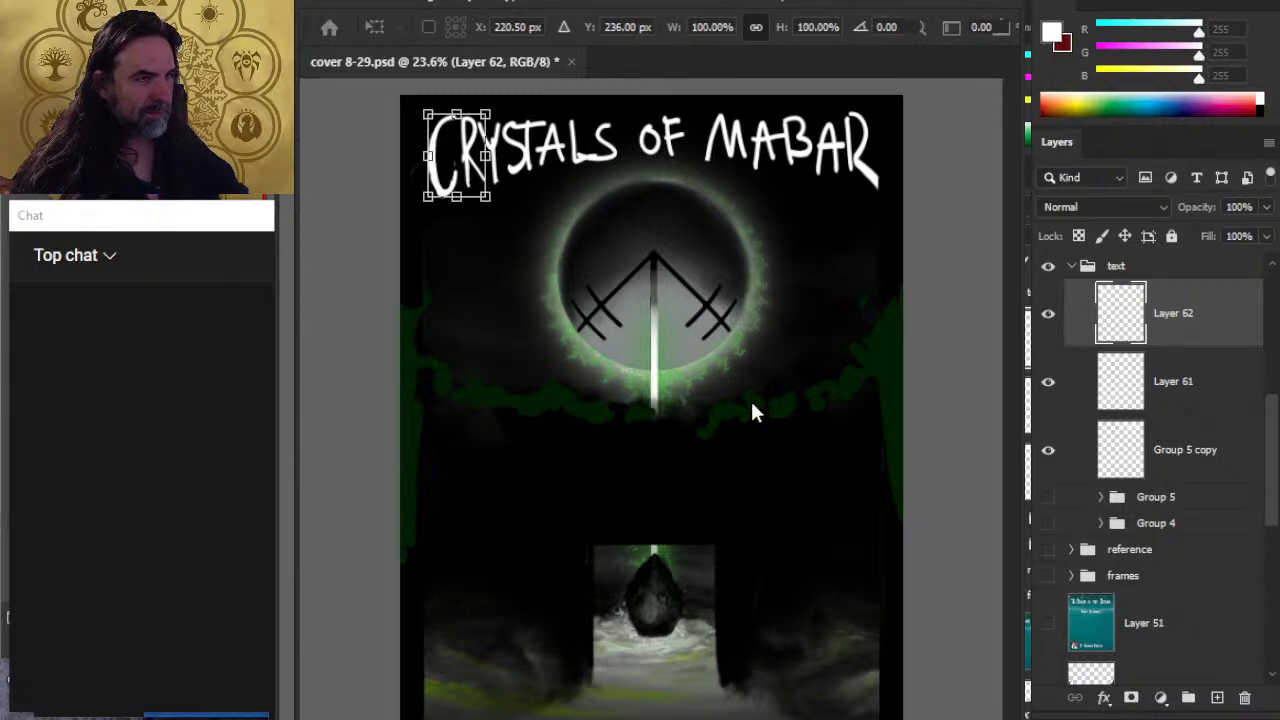
key(Return)
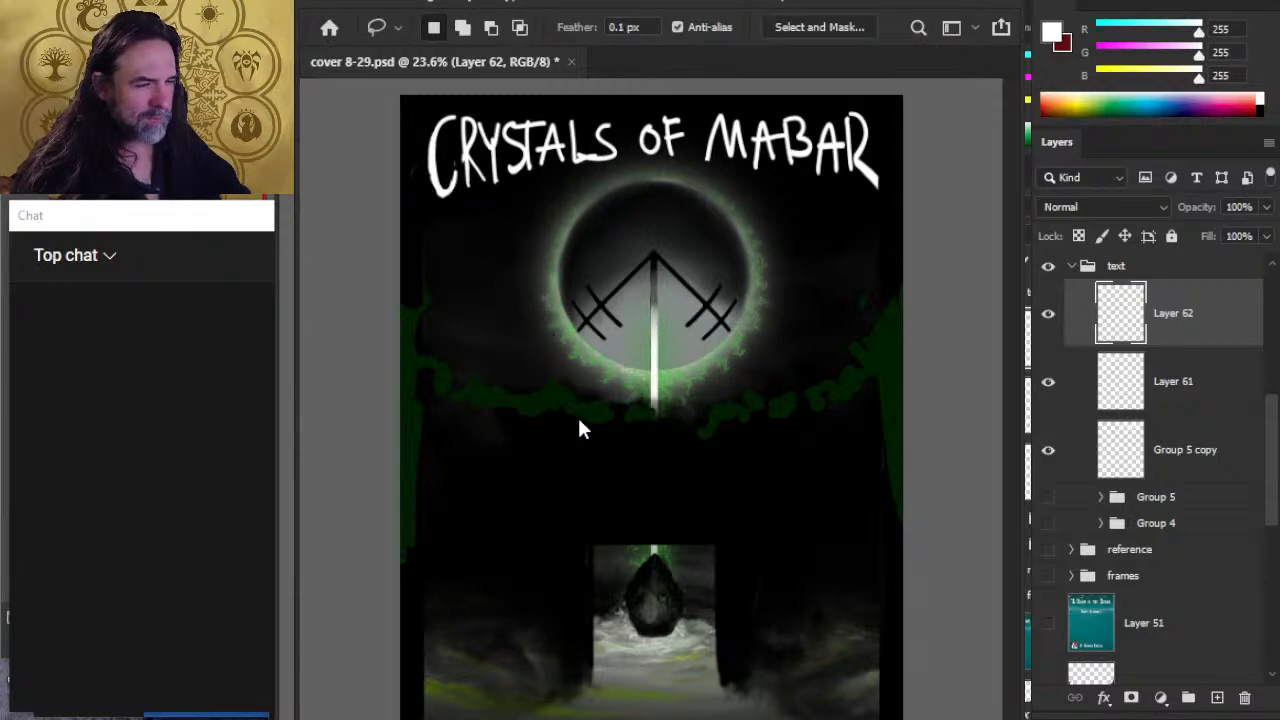
Step: Rotate the letters CR of CRYSTALS by -3.72 degrees and nudge them slightly down and to the left
key(ctrl+t)
drag(545, 260, 551, 261)
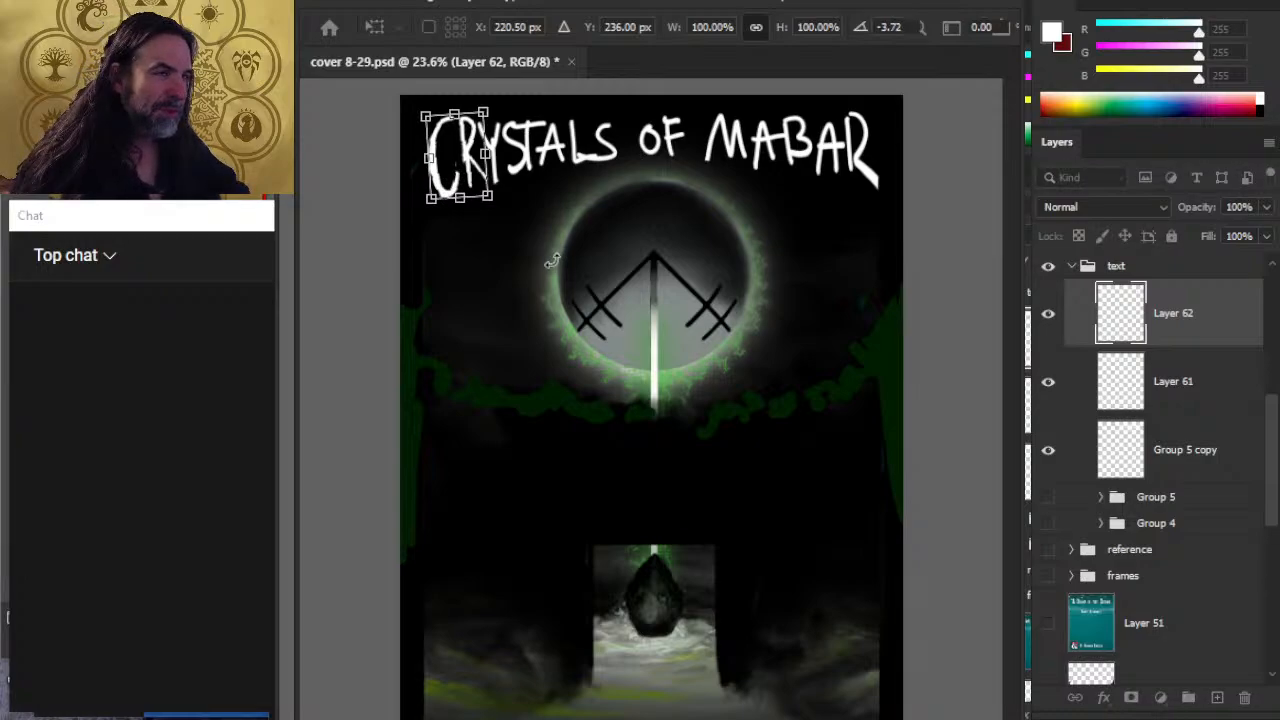
key(Down)
key(Down)
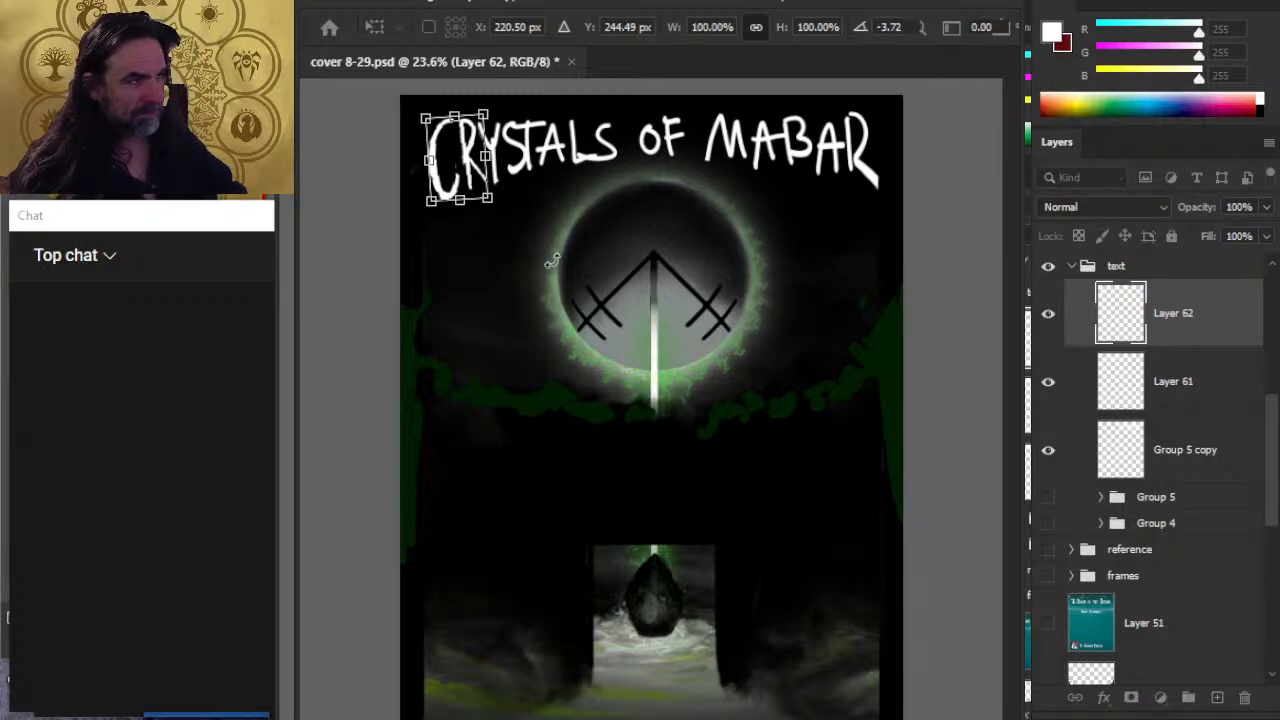
key(Left)
key(Left)
key(Return)
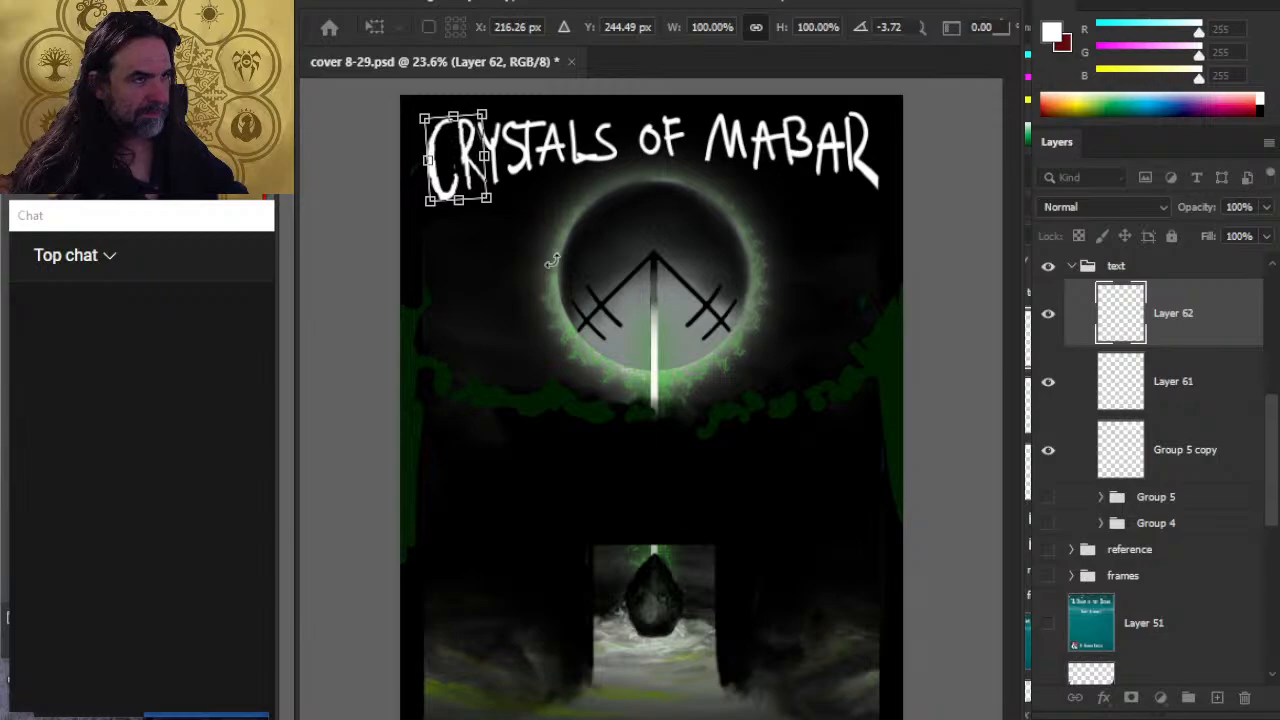
Step: Lasso the letters AR at the end of MABAR and cut them from the Group 5 copy layer onto their own layer
key(l)
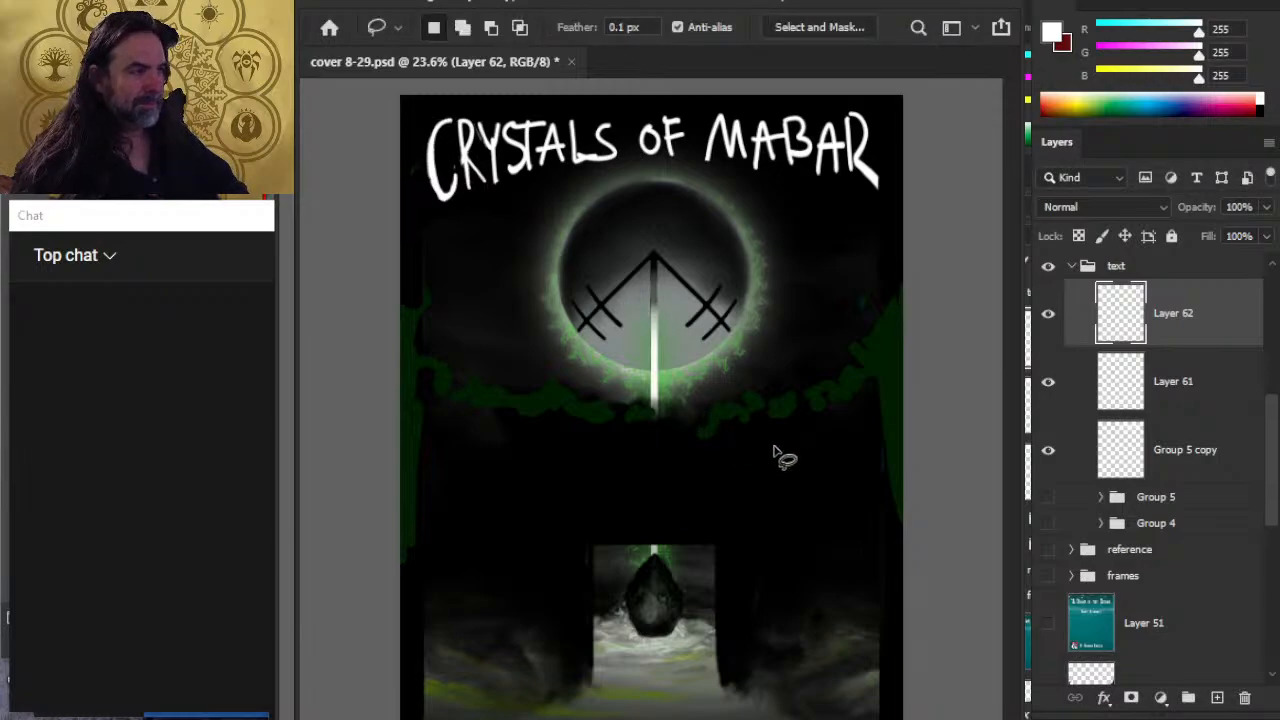
drag(887, 124, 830, 97)
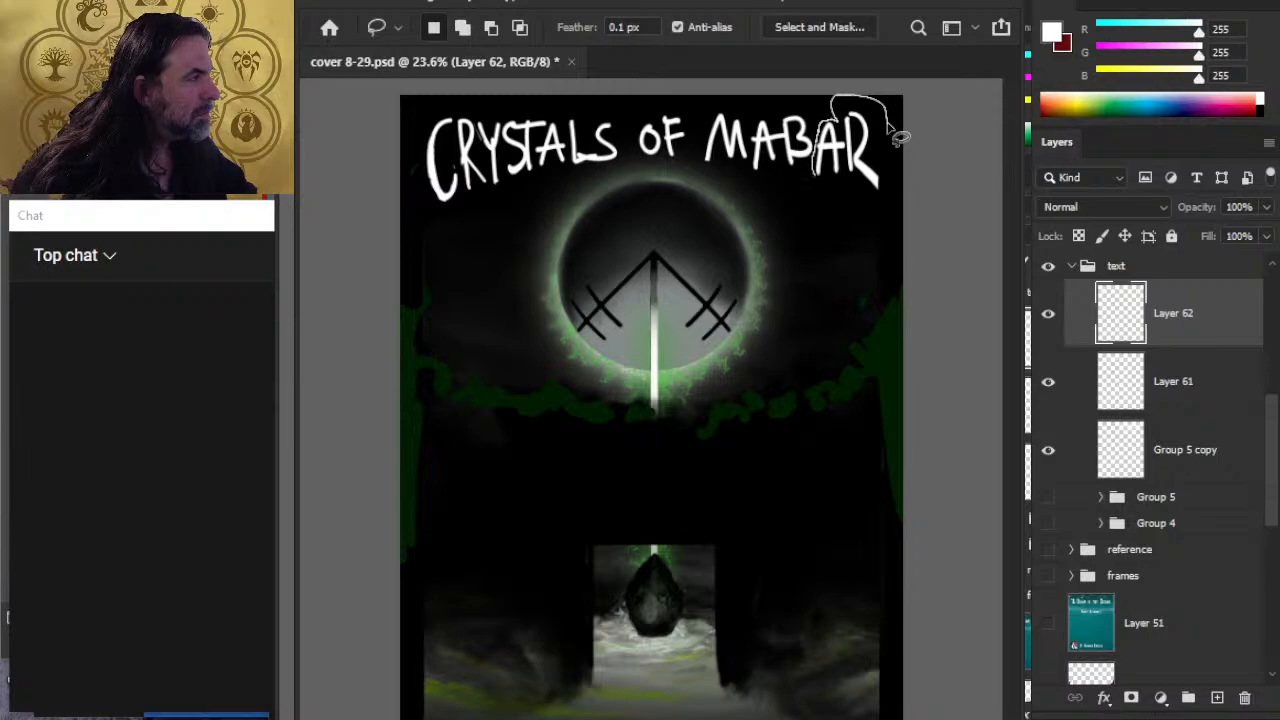
drag(900, 138, 898, 132)
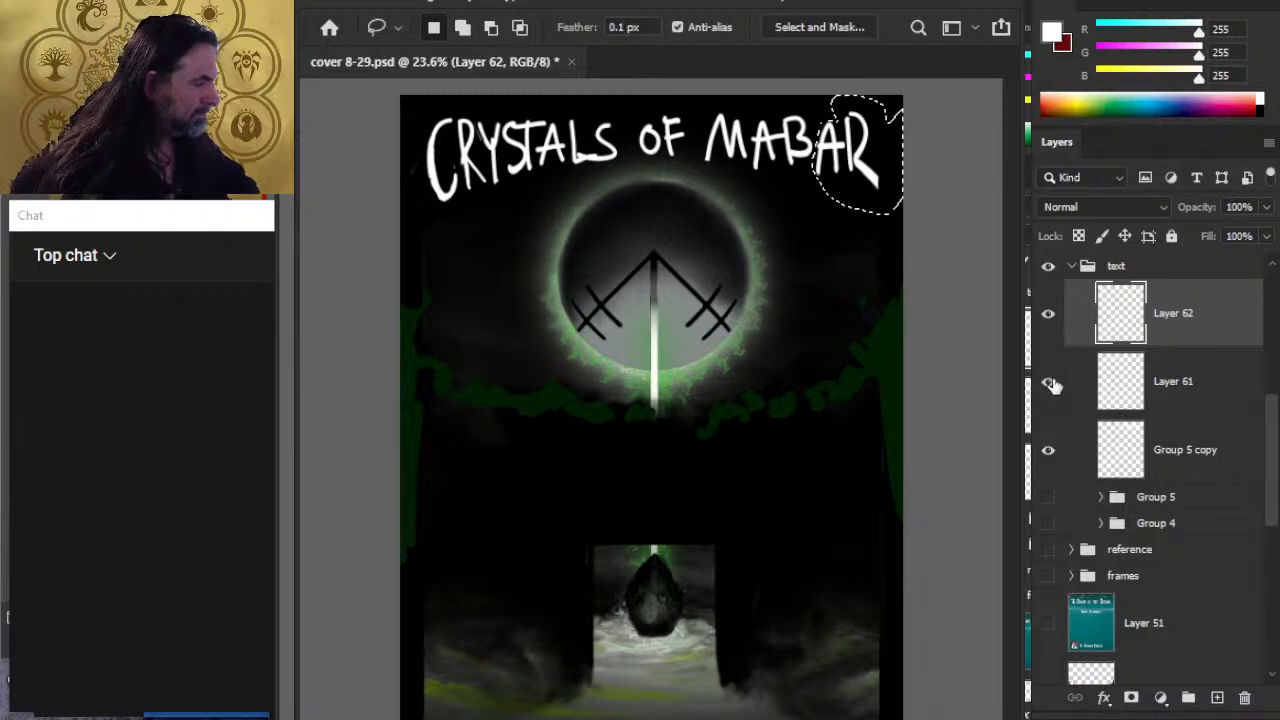
click(1205, 450)
key(ctrl+x)
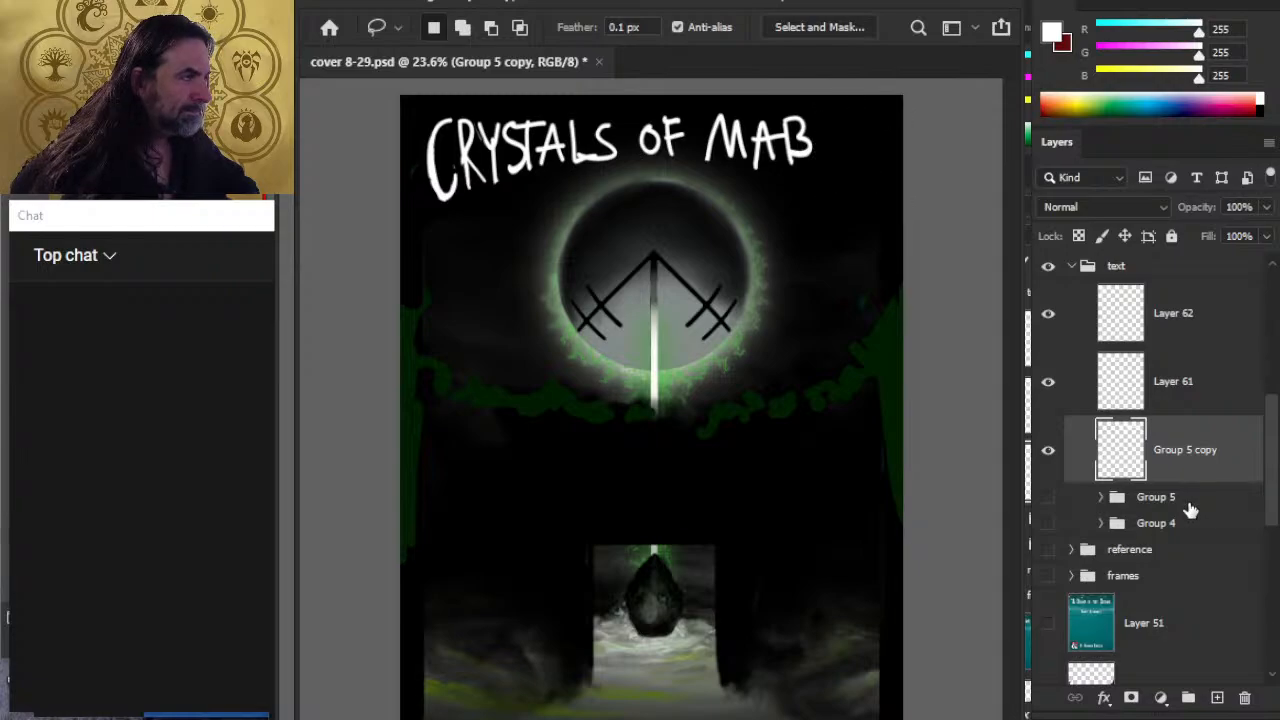
key(ctrl+v)
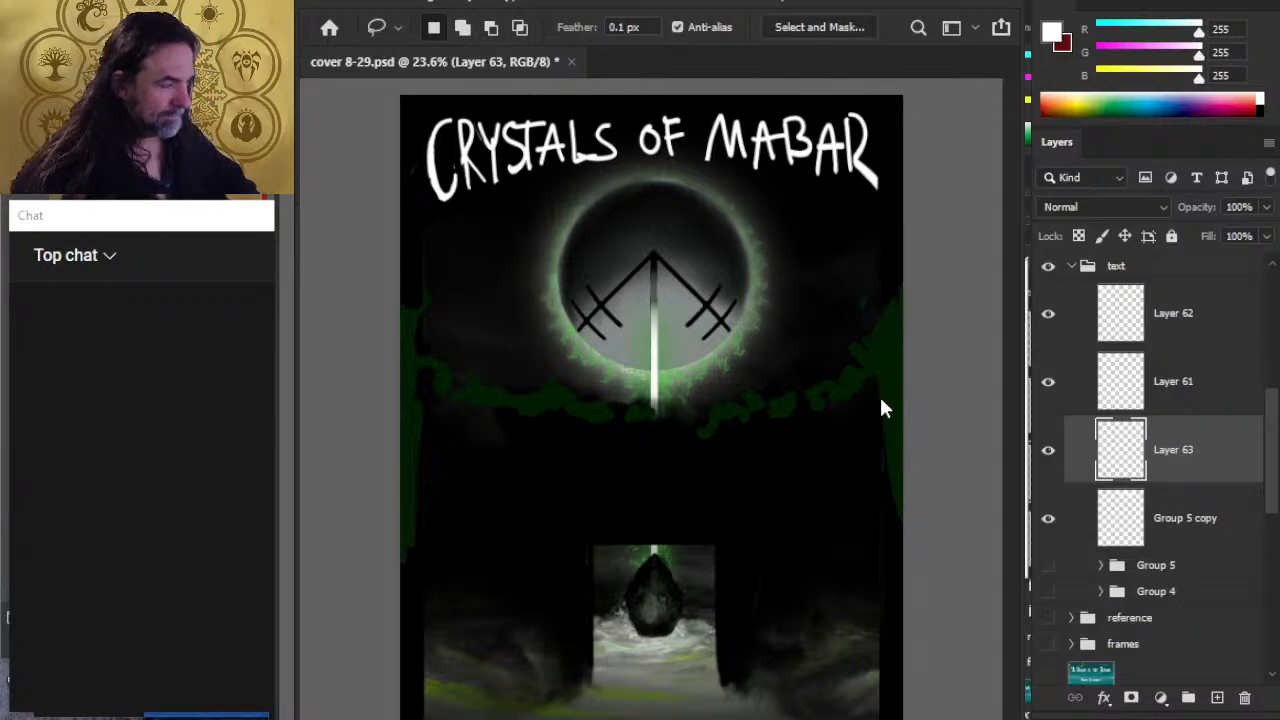
Step: Warp the letters AR of MABAR by pulling the right part of their lower edge slightly downward
key(ctrl+t)
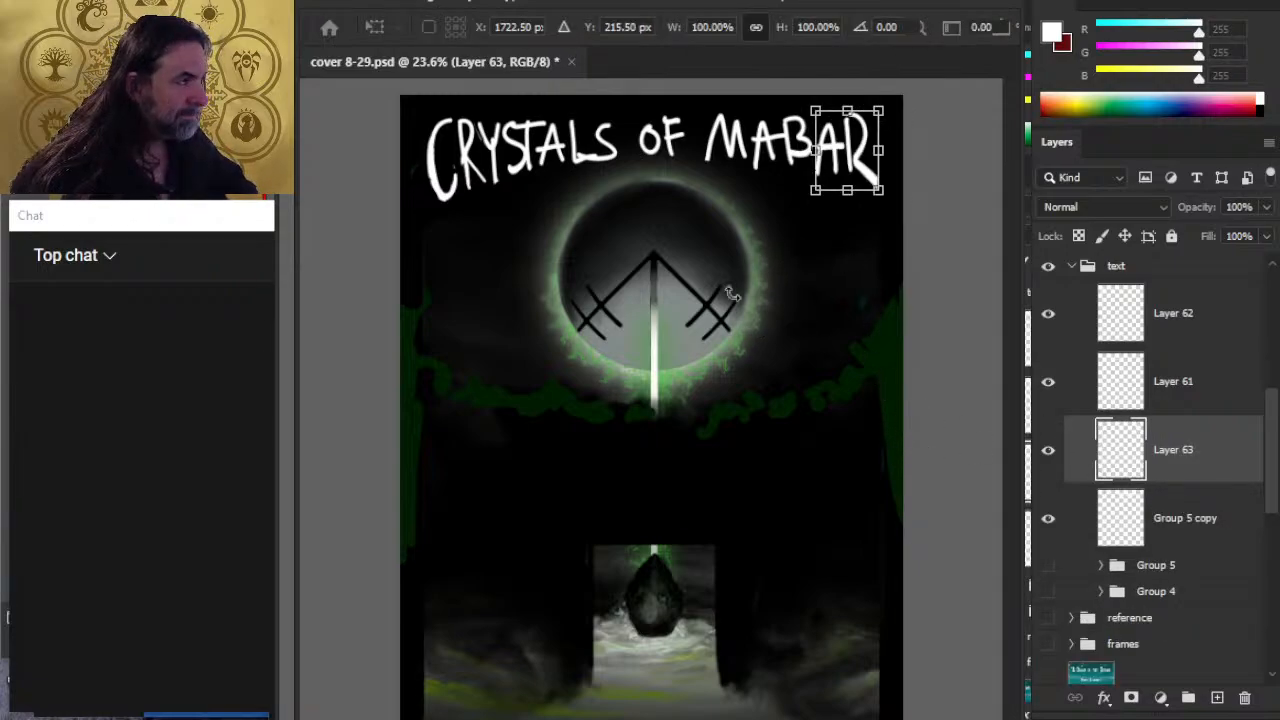
right_click(858, 430)
click(860, 258)
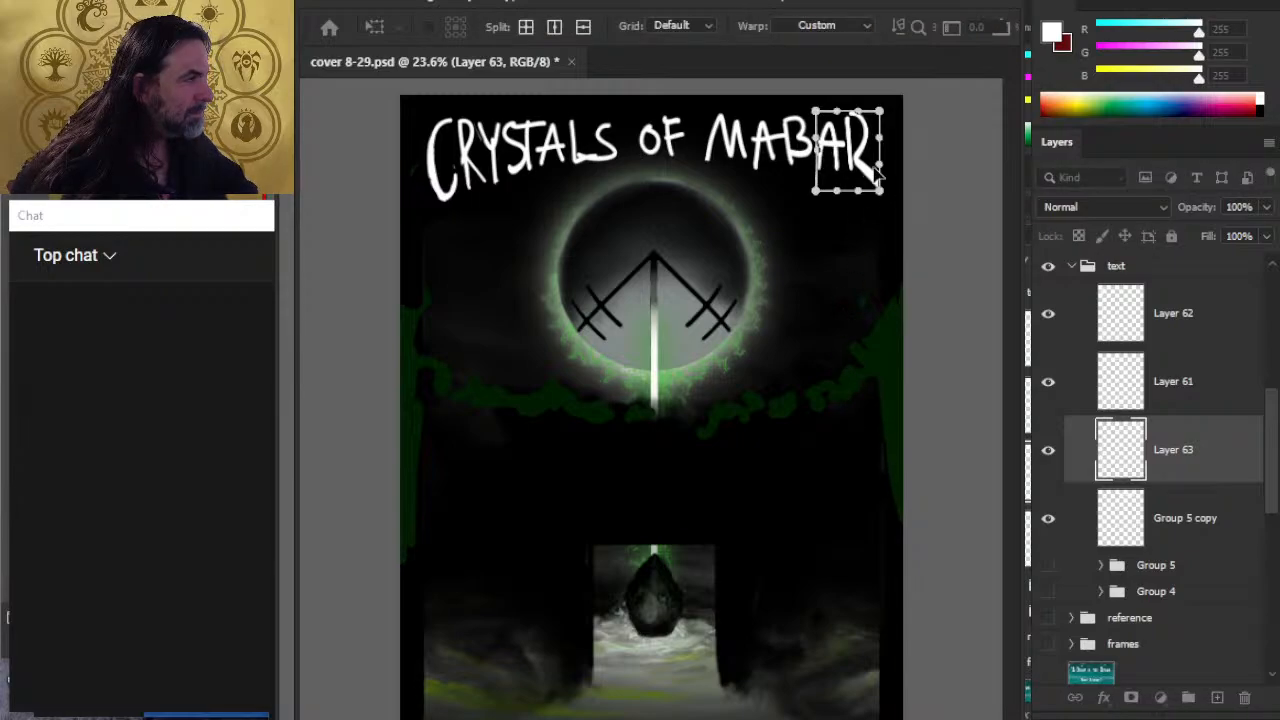
mouse_move(881, 200)
mouse_down()
mouse_move(868, 190)
mouse_move(858, 203)
mouse_move(884, 193)
mouse_move(843, 212)
mouse_move(846, 142)
mouse_move(862, 175)
mouse_move(877, 176)
mouse_up()
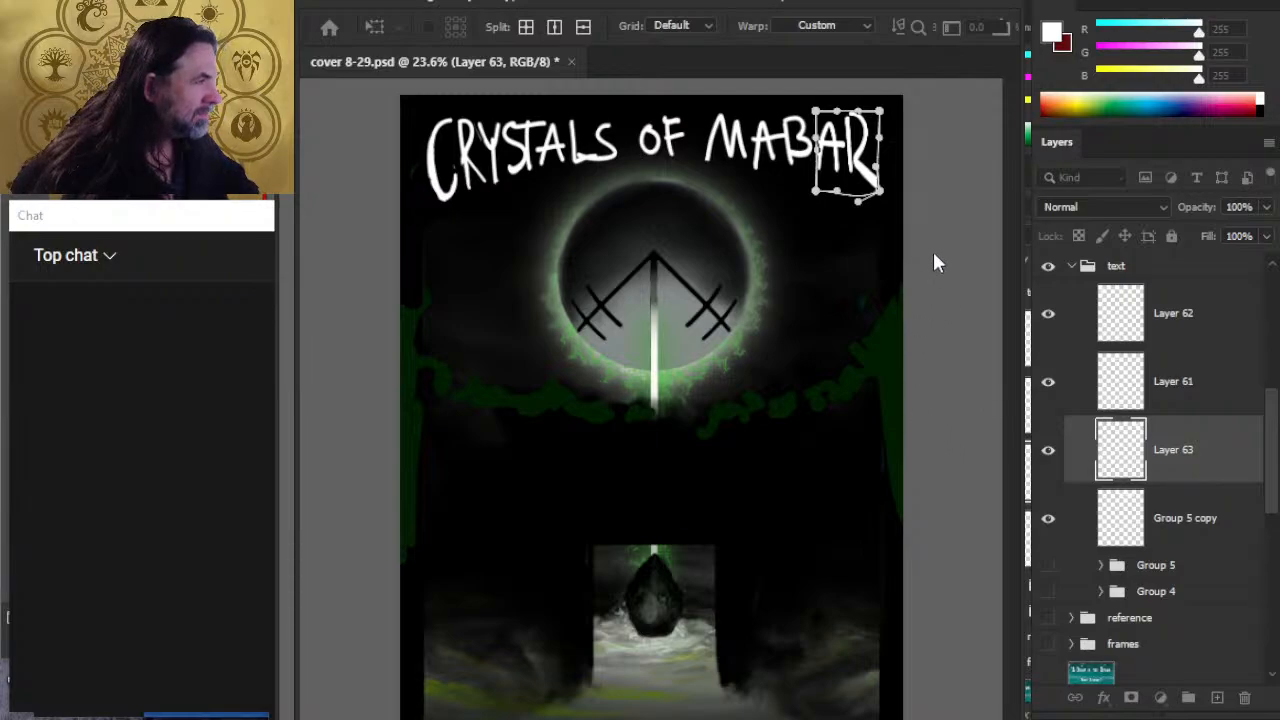
key(Return)
Step: Skew the letters AR so their right side slopes down, and trim the tip of the R's leg with a 30 px eraser
key(ctrl+t)
drag(866, 170, 880, 211)
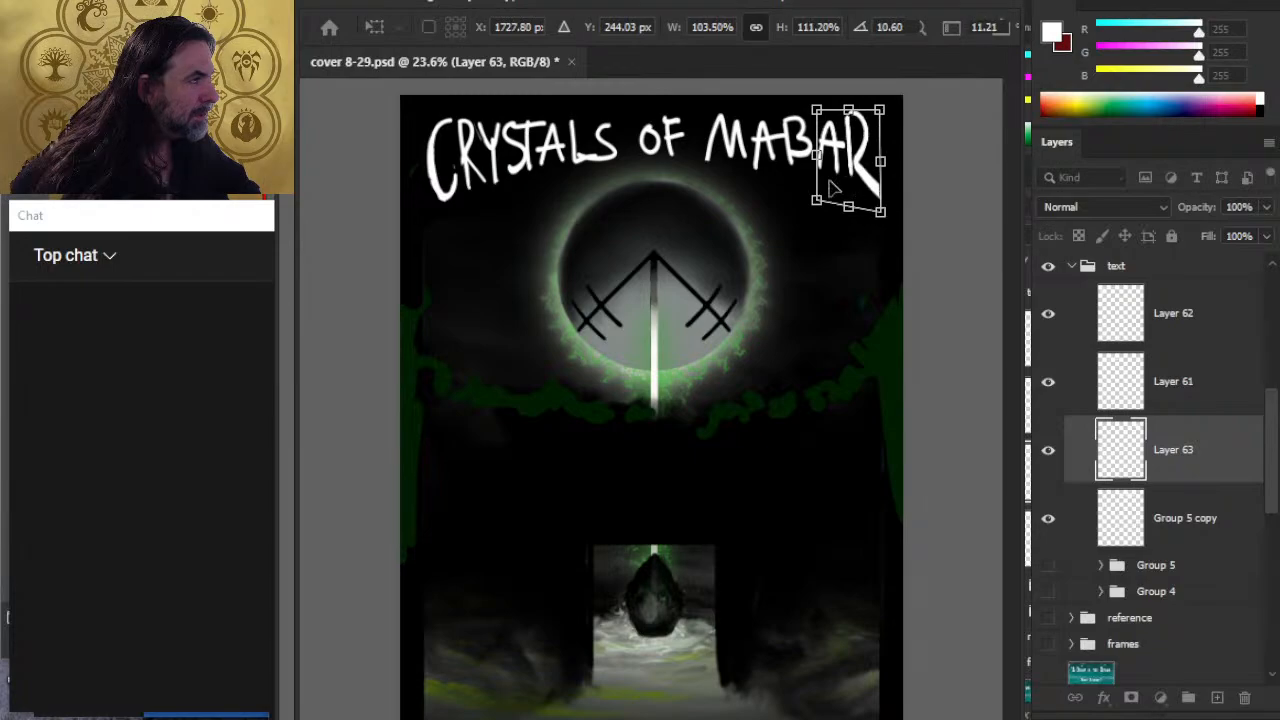
drag(824, 172, 886, 174)
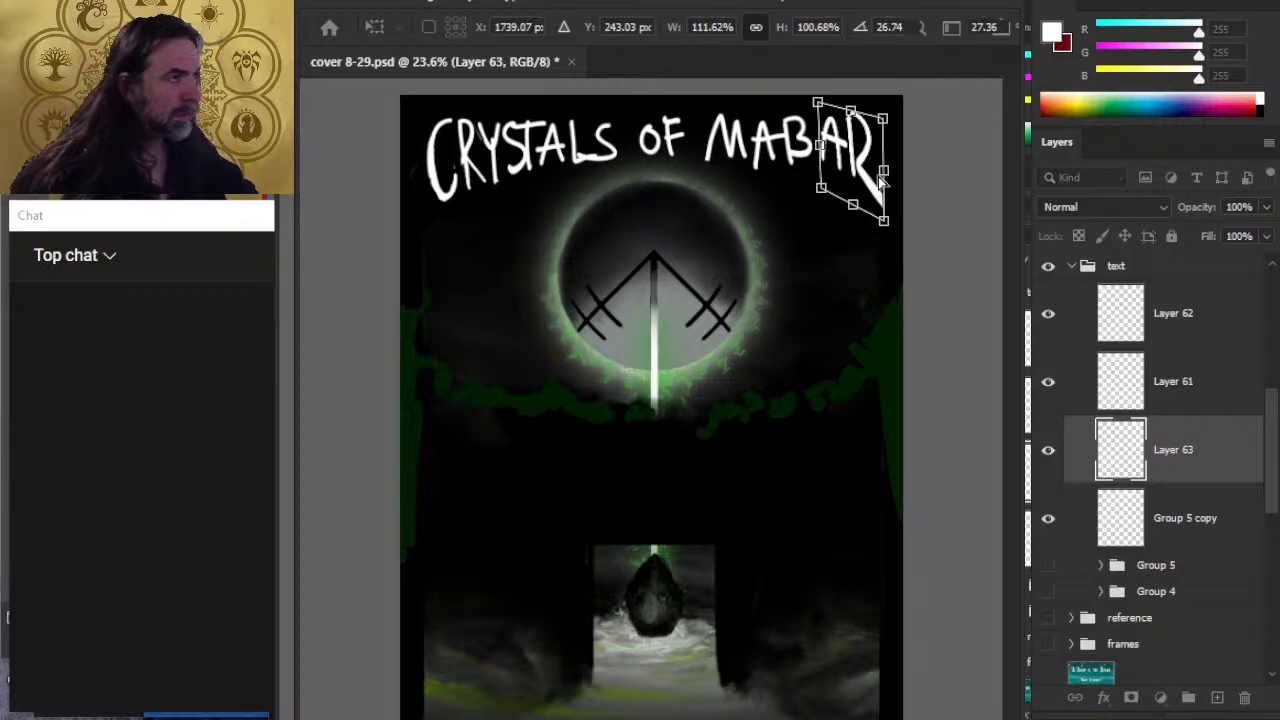
key(l)
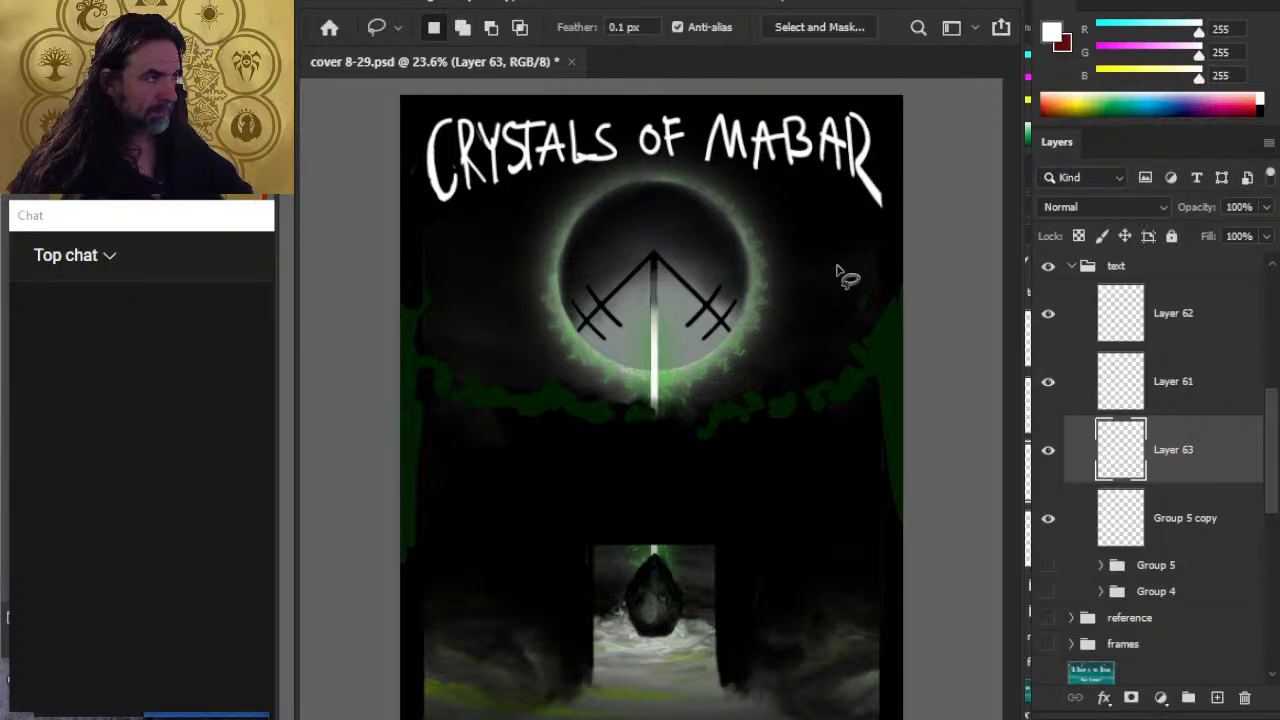
key(e)
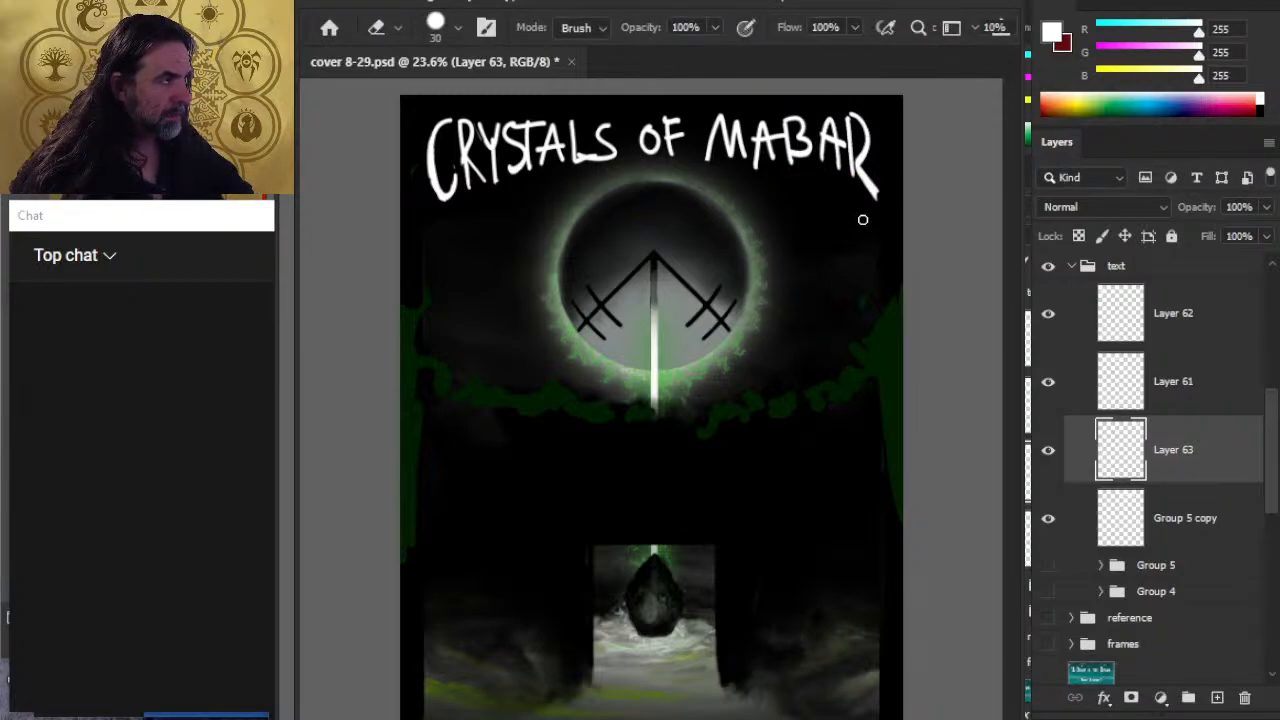
key(ctrl+z)
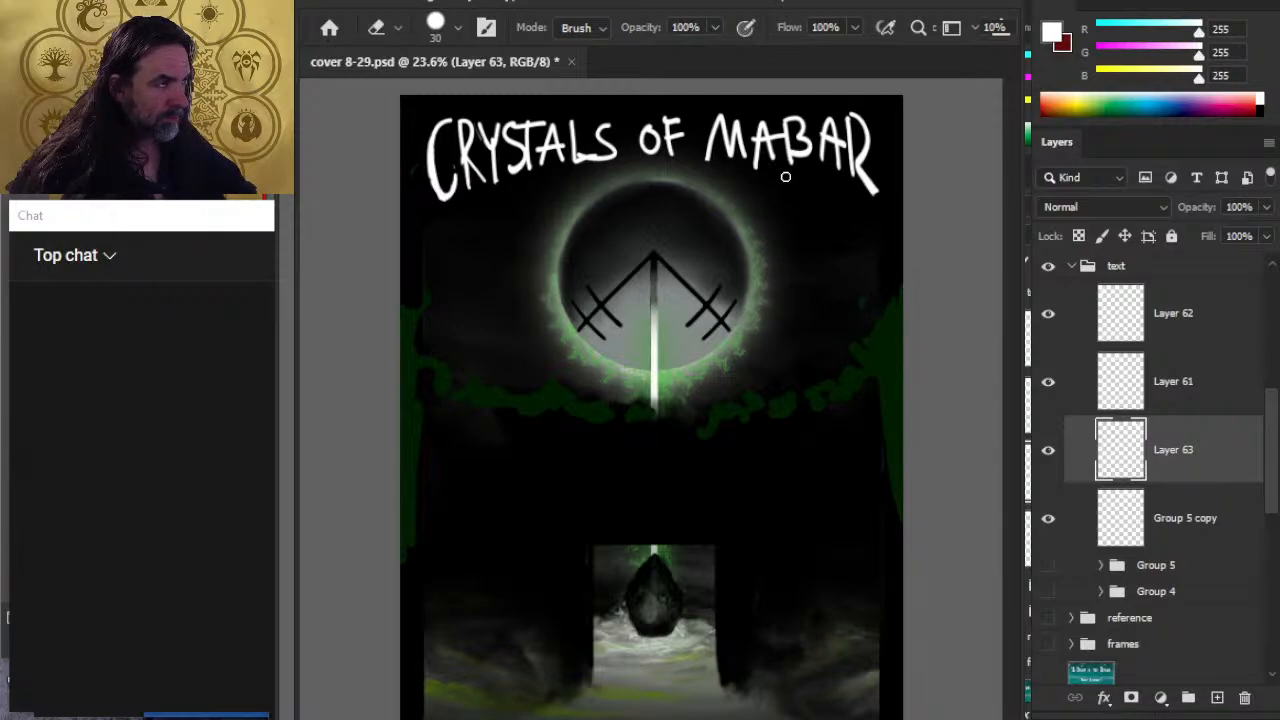
Step: Merge the Group 5 copy layer and the separate lettering layers above it into one layer
click(1216, 507)
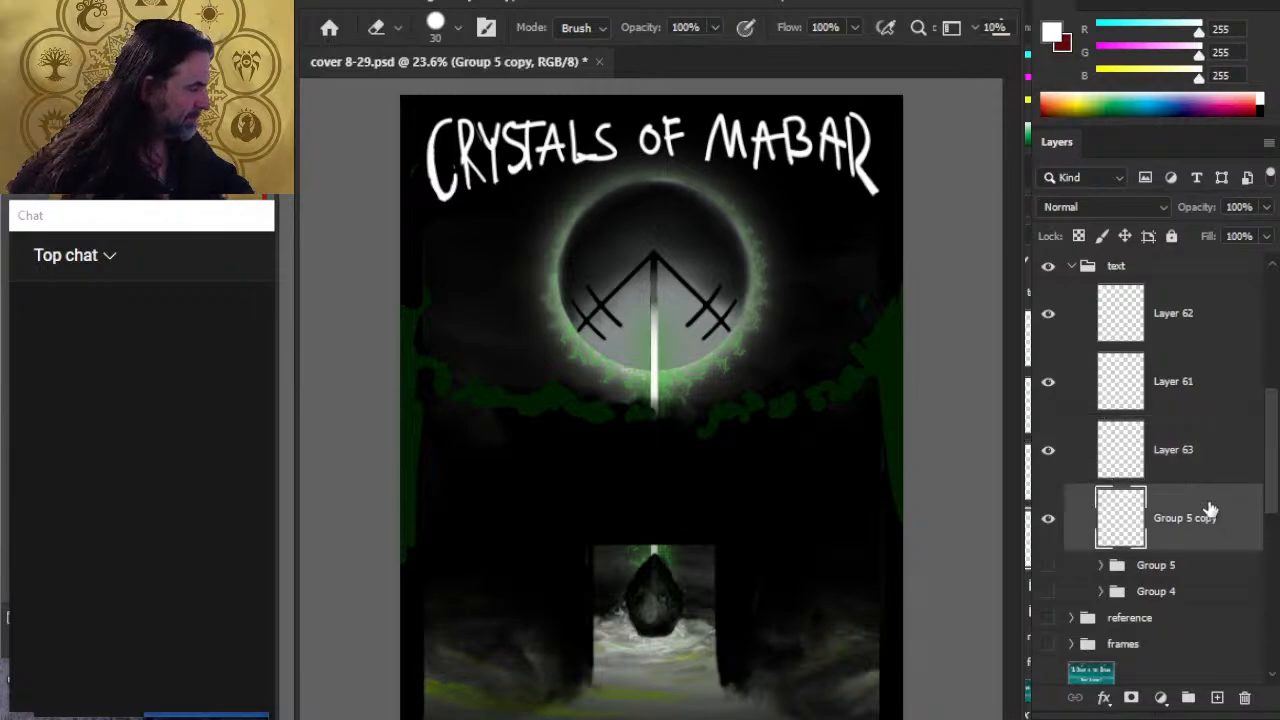
shift+click(1229, 321)
key(ctrl+e)
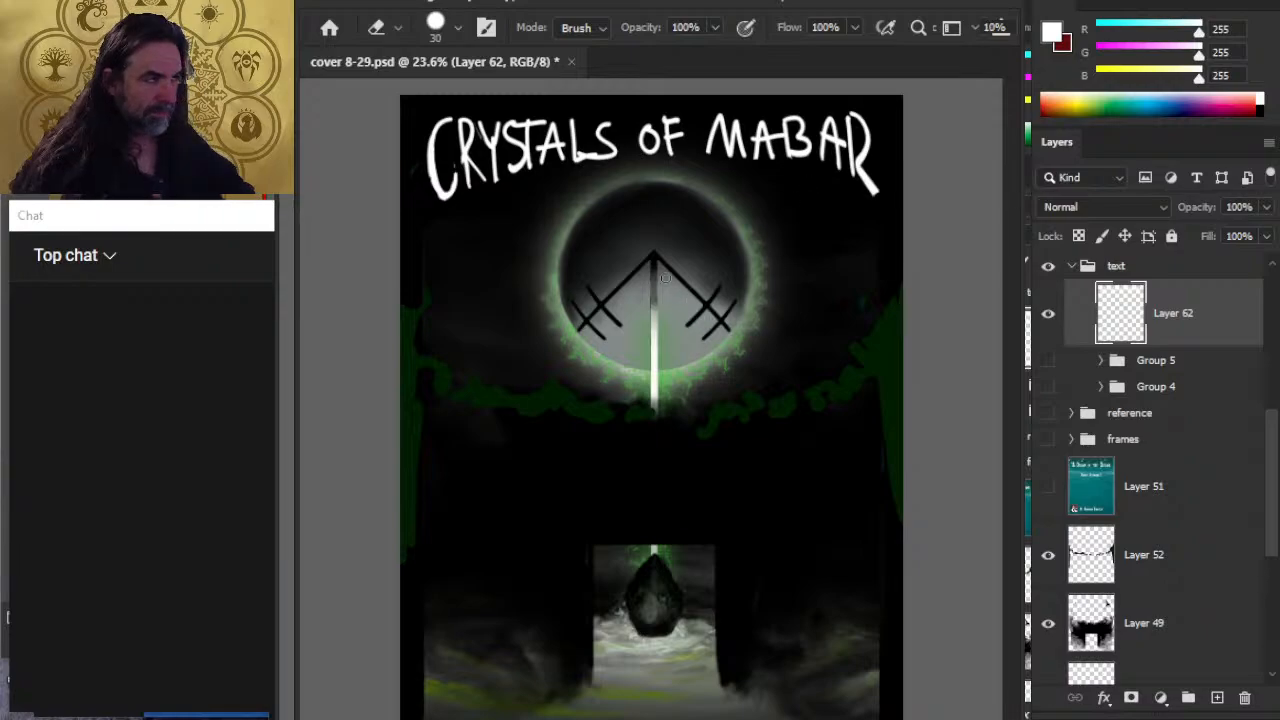
Step: Reduce the eraser size to 7 px for fine work on the merged title layer
key(l)
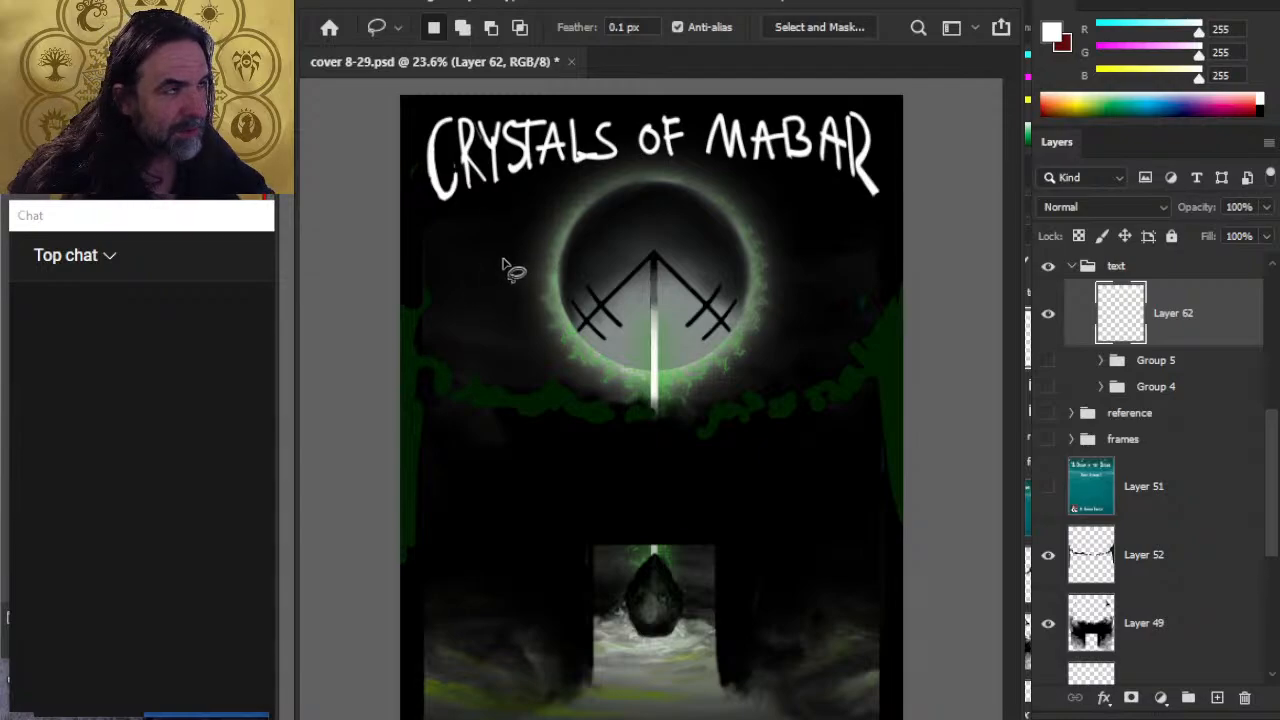
key(e)
key(bracketleft)
key(bracketleft)
key(bracketleft)
key(bracketleft)
key(bracketleft)
key(bracketleft)
key(bracketleft)
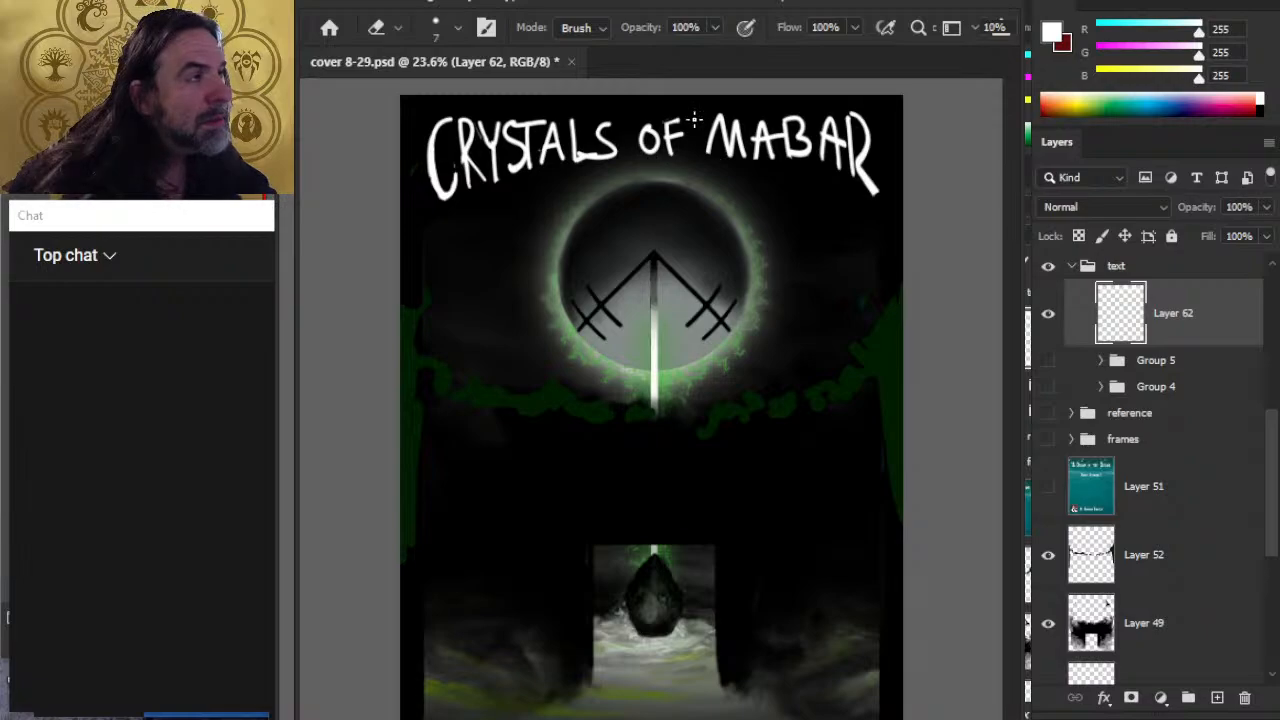
Step: Lasso the word OF in the title and rotate it slightly
key(l)
mouse_move(650, 162)
mouse_down()
mouse_move(631, 118)
mouse_move(700, 122)
mouse_up()
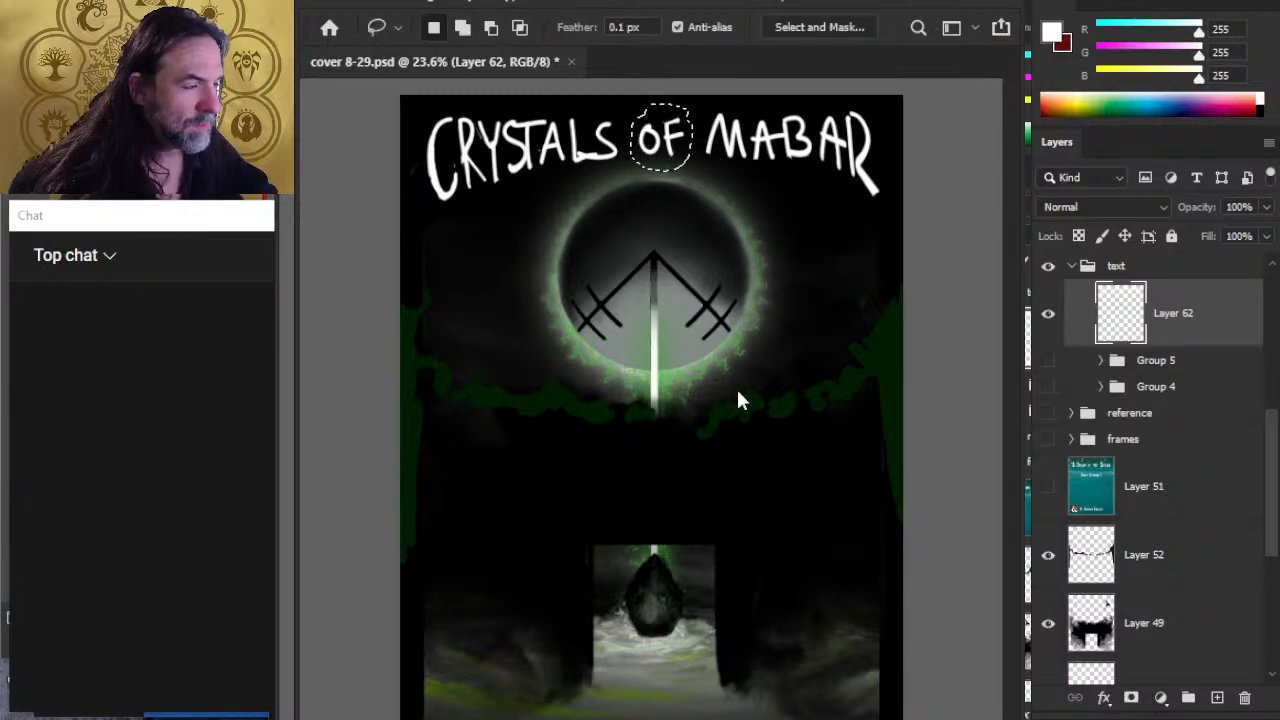
key(ctrl+t)
drag(800, 226, 771, 152)
key(Return)
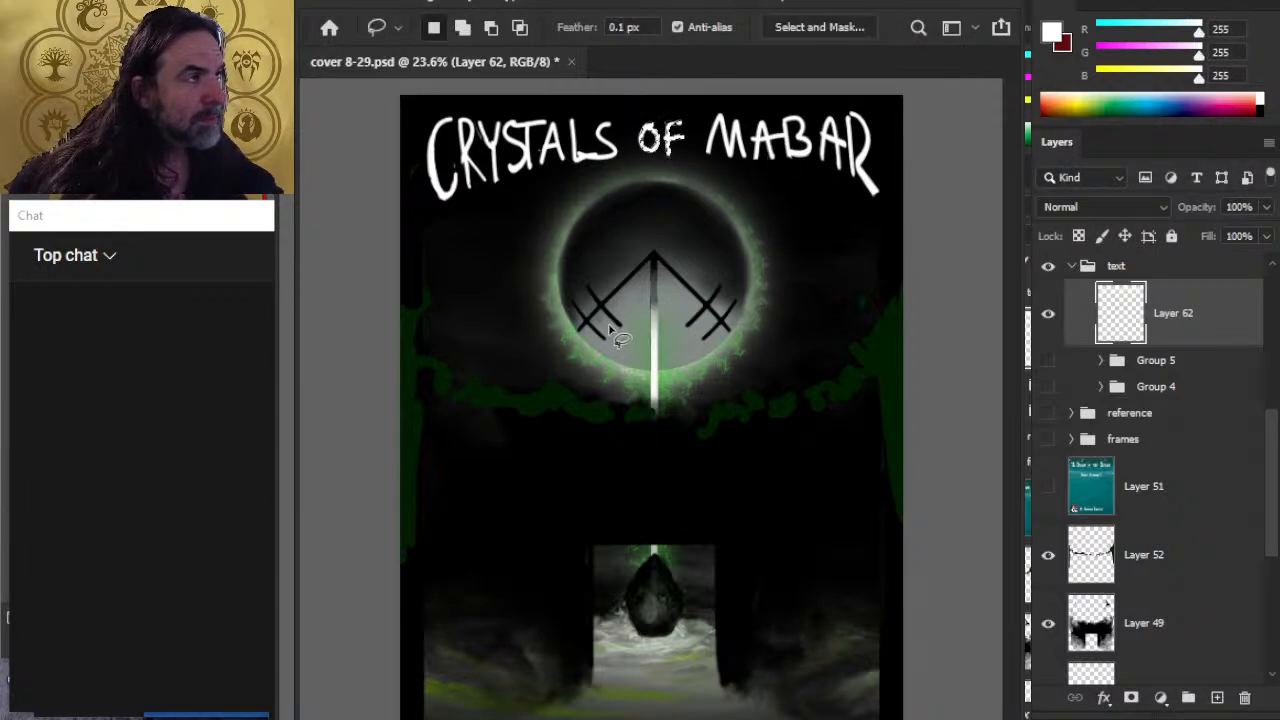
key(e)
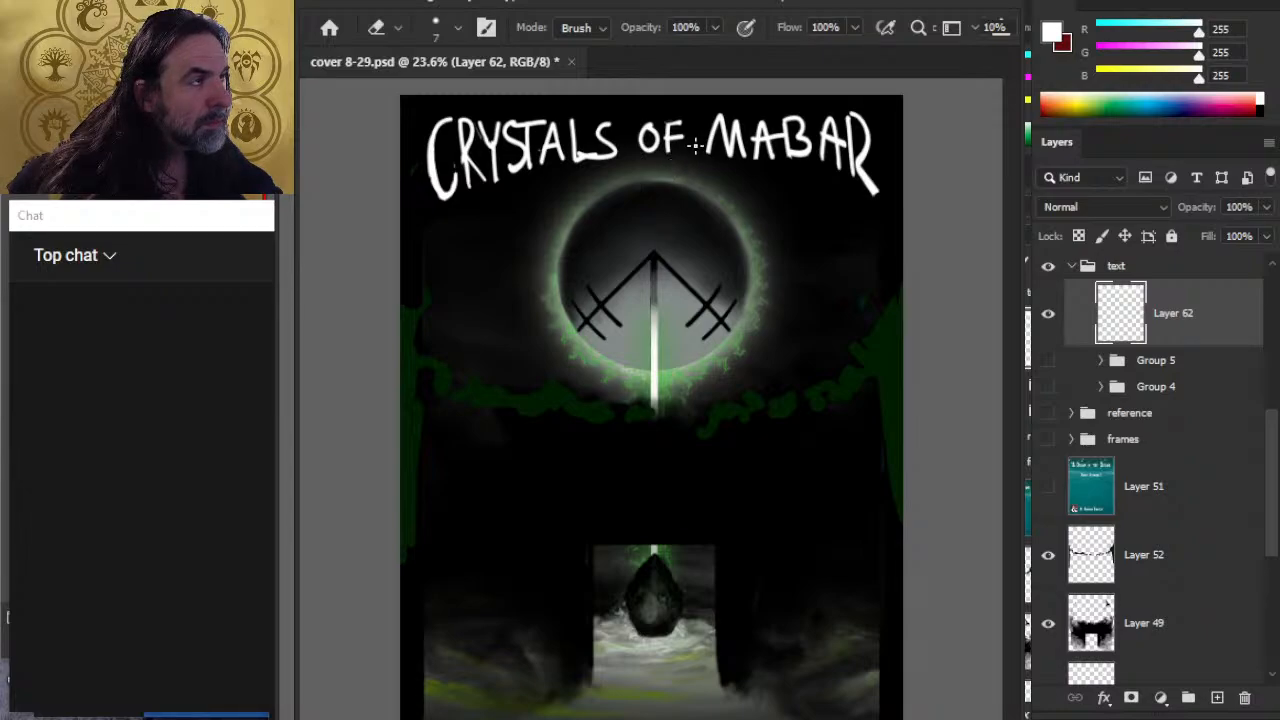
Step: Reselect the word OF, scale it down slightly, and nudge it up between CRYSTALS and MABAR
key(l)
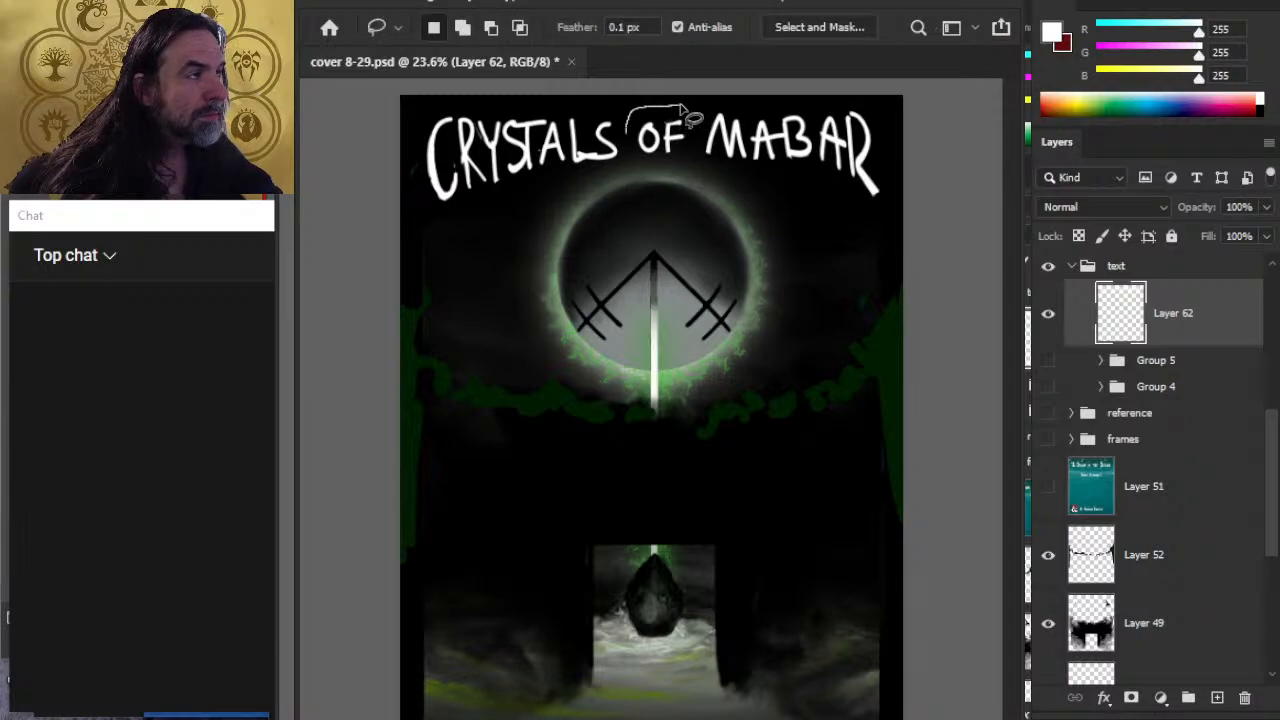
drag(690, 118, 686, 108)
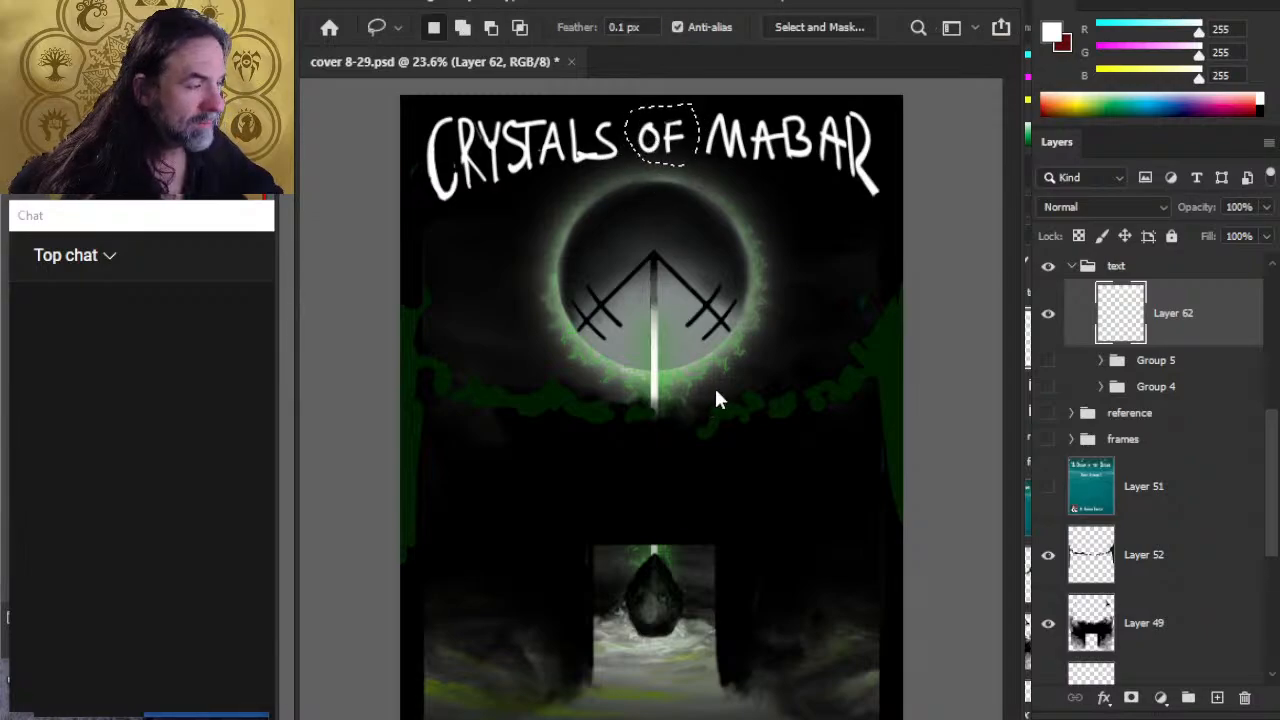
key(ctrl+t)
drag(662, 103, 662, 112)
key(Return)
key(ctrl+d)
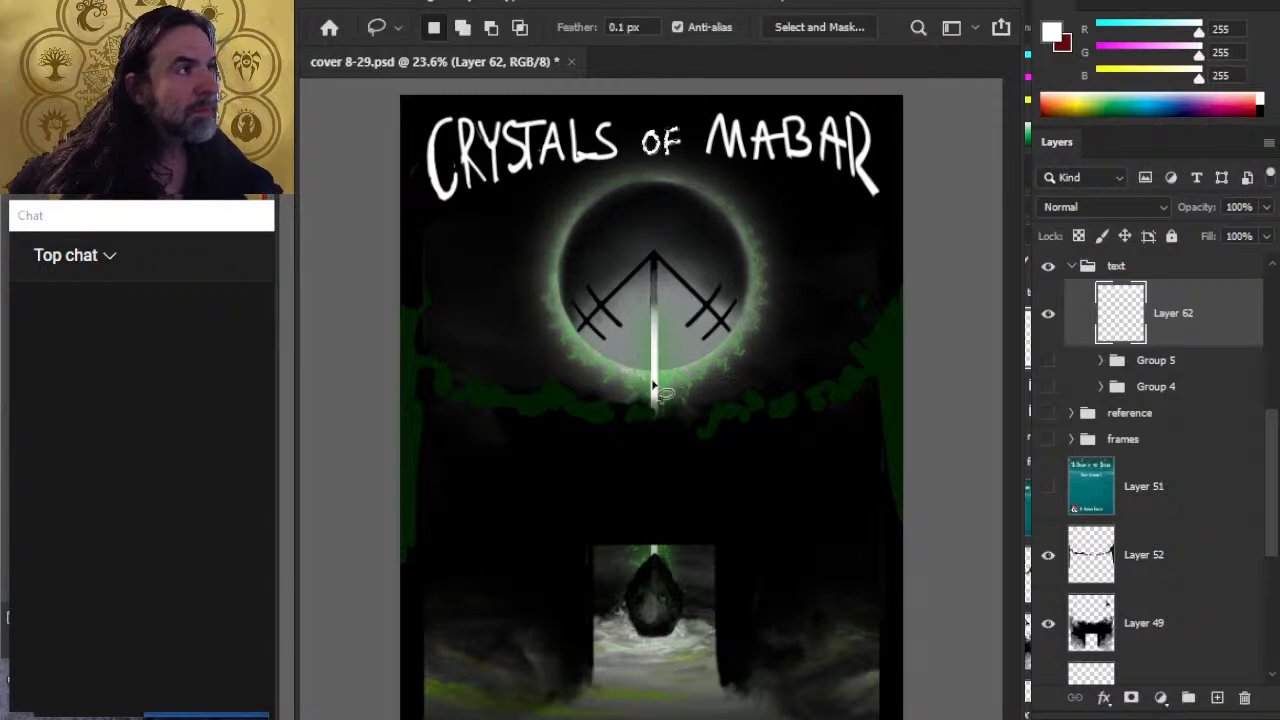
key(v)
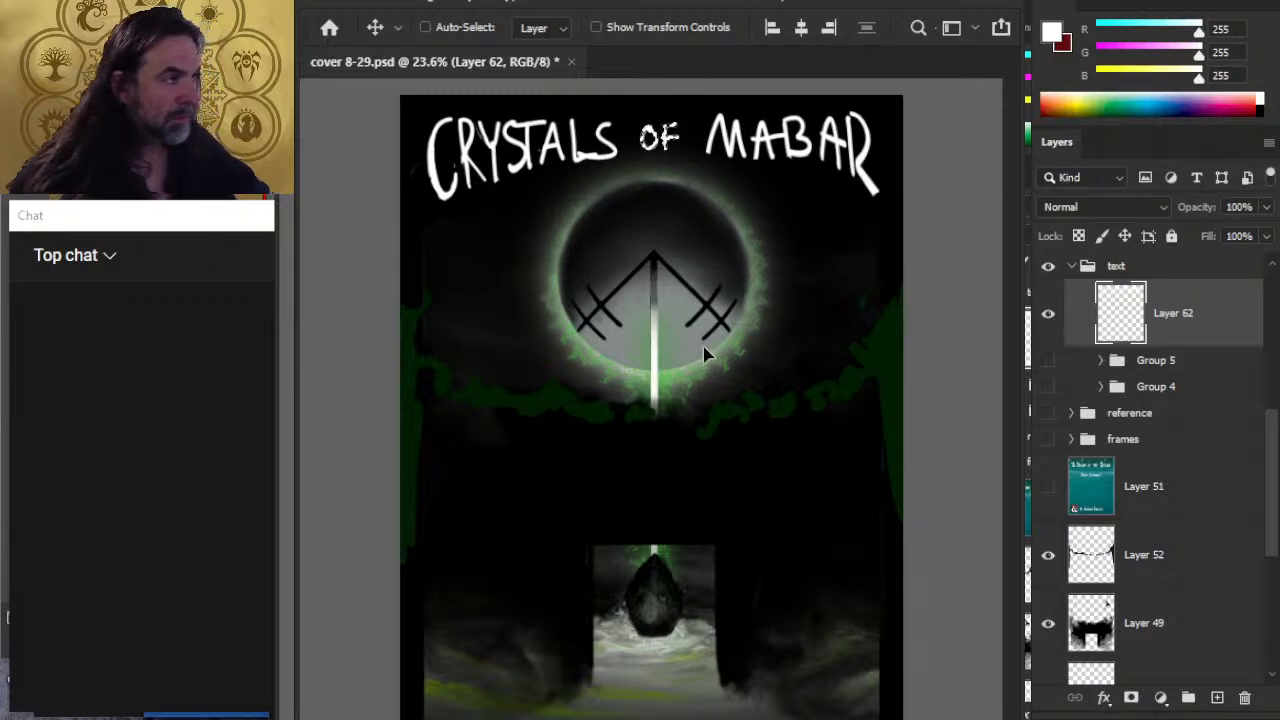
Step: Lasso the word MABAR and move it slightly left, closer to OF
key(l)
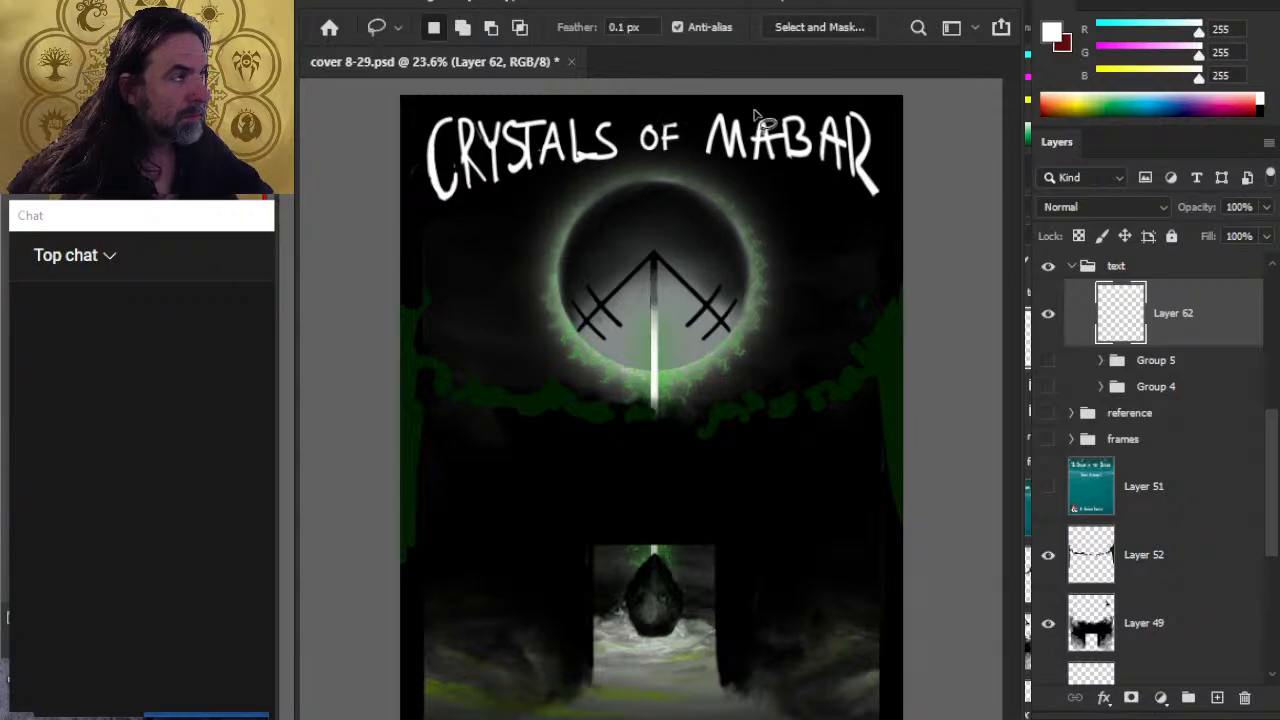
mouse_move(698, 103)
mouse_down()
mouse_move(706, 170)
mouse_move(860, 221)
mouse_move(902, 158)
mouse_move(800, 100)
mouse_up()
key(v)
drag(829, 176, 822, 175)
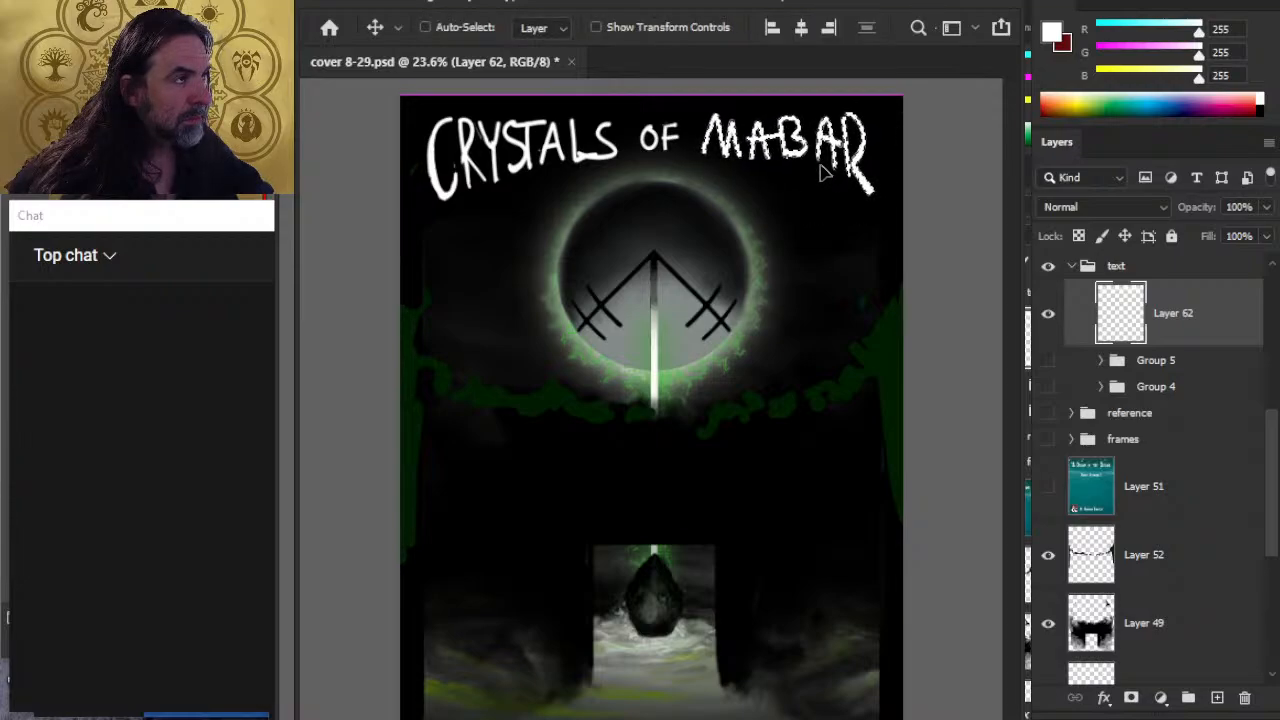
mouse_move(826, 283)
mouse_down()
mouse_move(823, 247)
mouse_move(818, 275)
mouse_up()
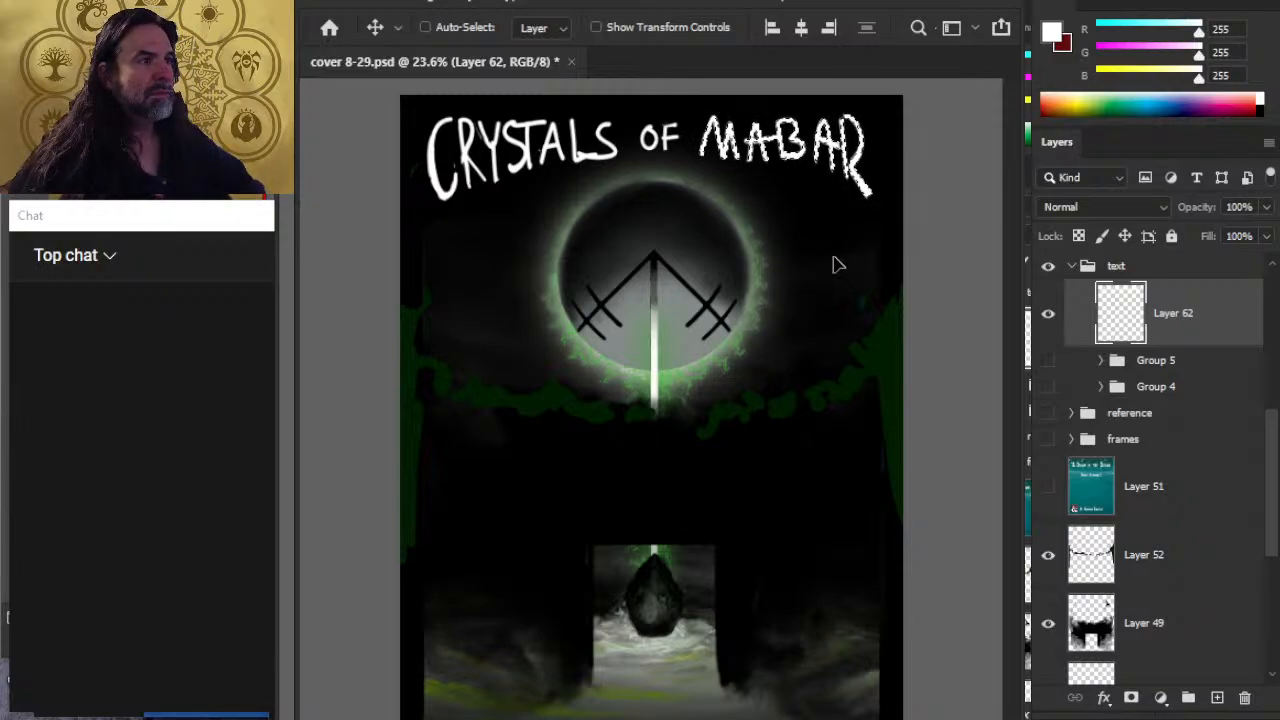
Step: Apply a custom warp to the selected word MABAR, pulling its lower edge and bottom corners upward so it arches over the ring
key(l)
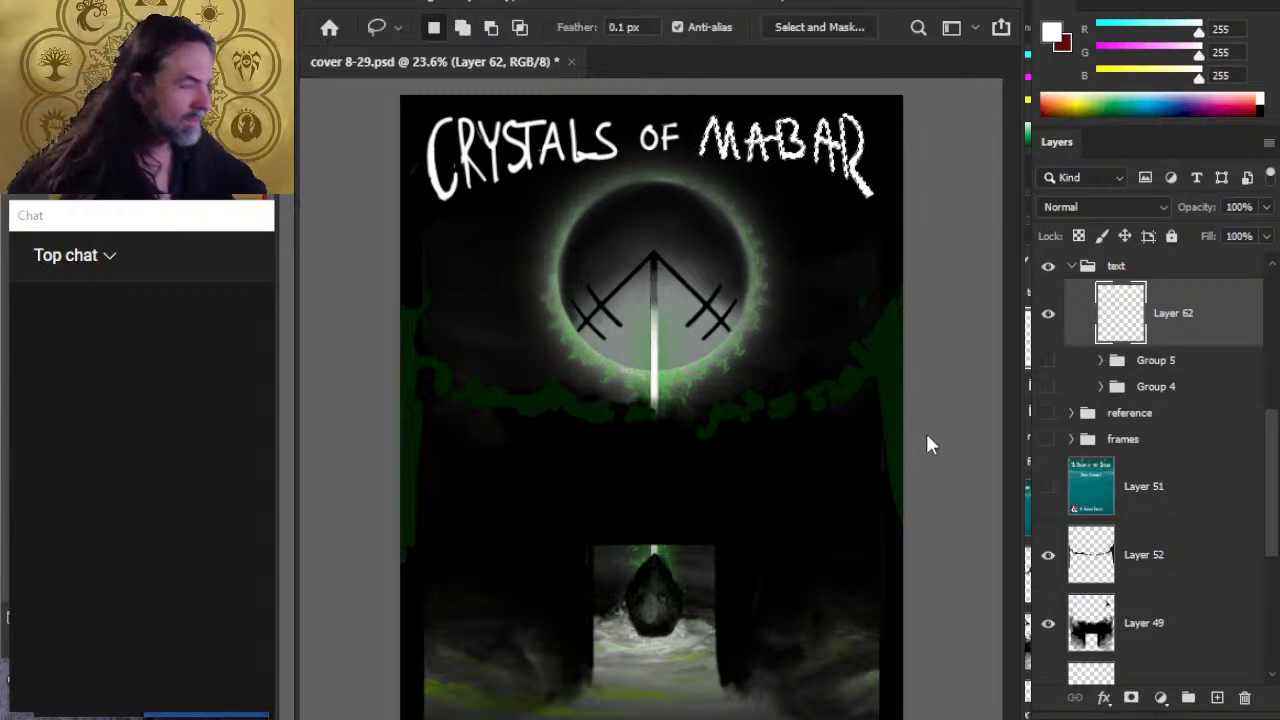
key(ctrl+t)
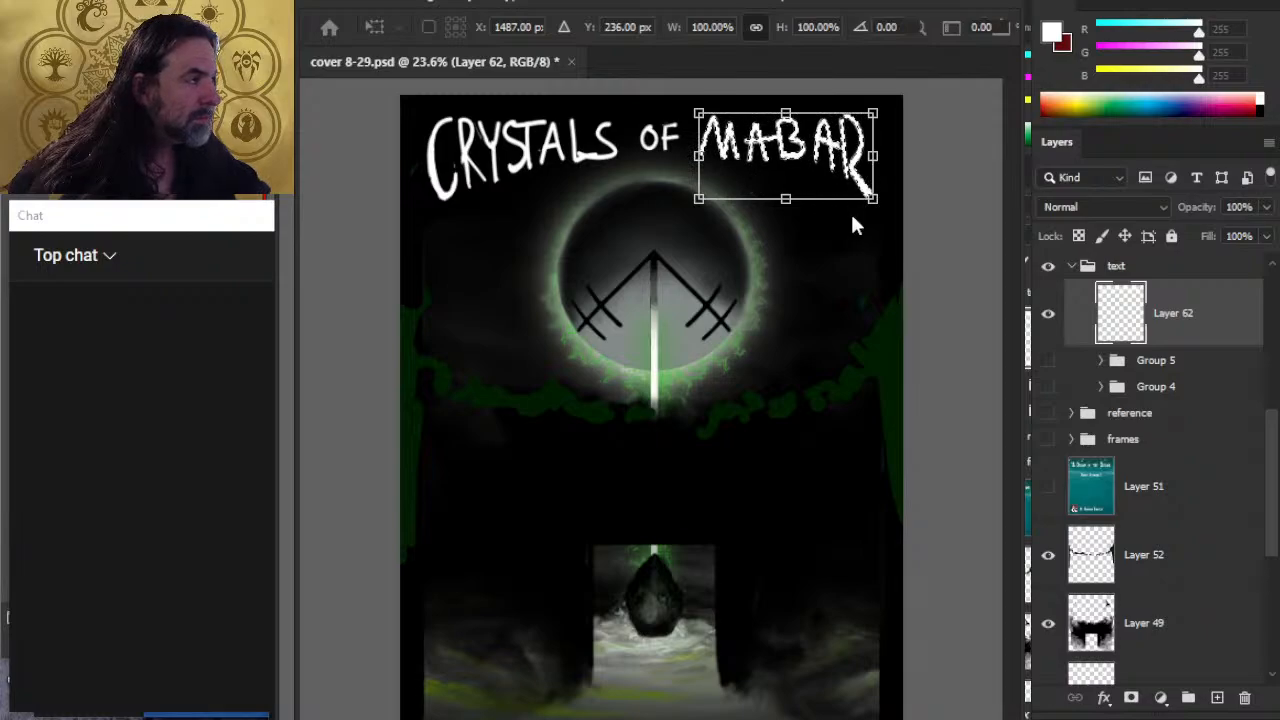
drag(872, 198, 776, 182)
click(824, 297)
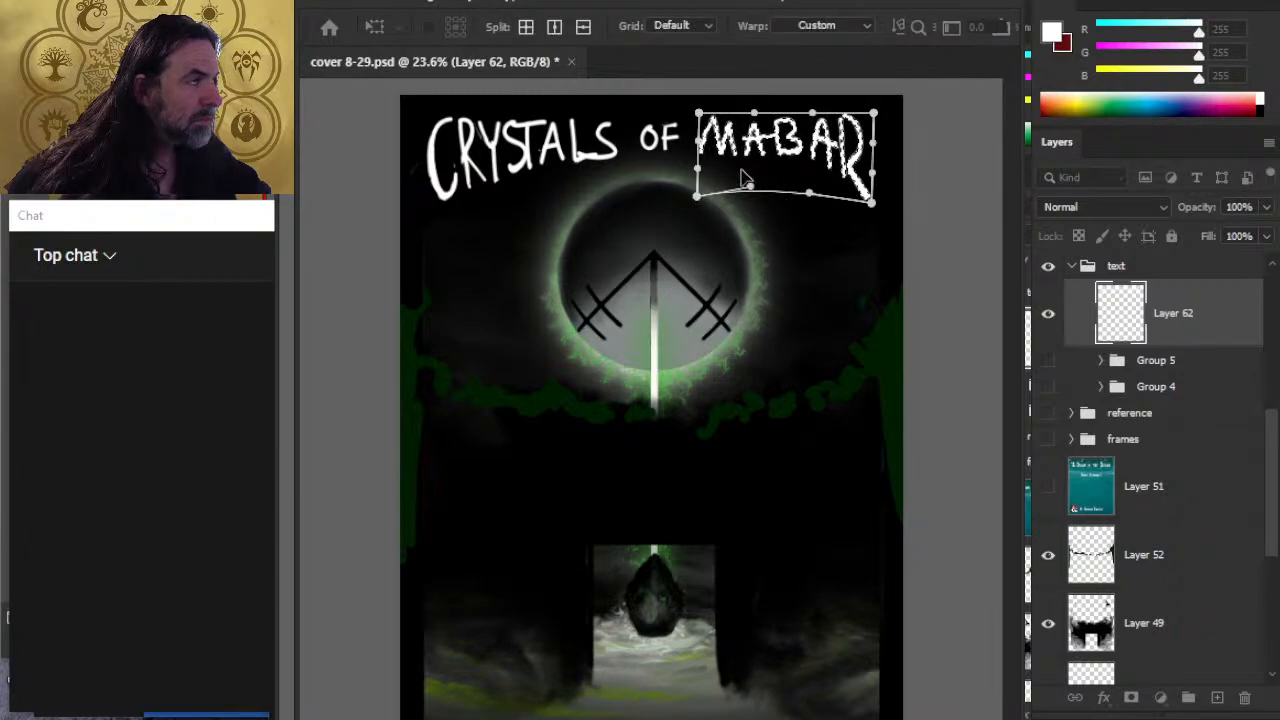
drag(700, 202, 725, 180)
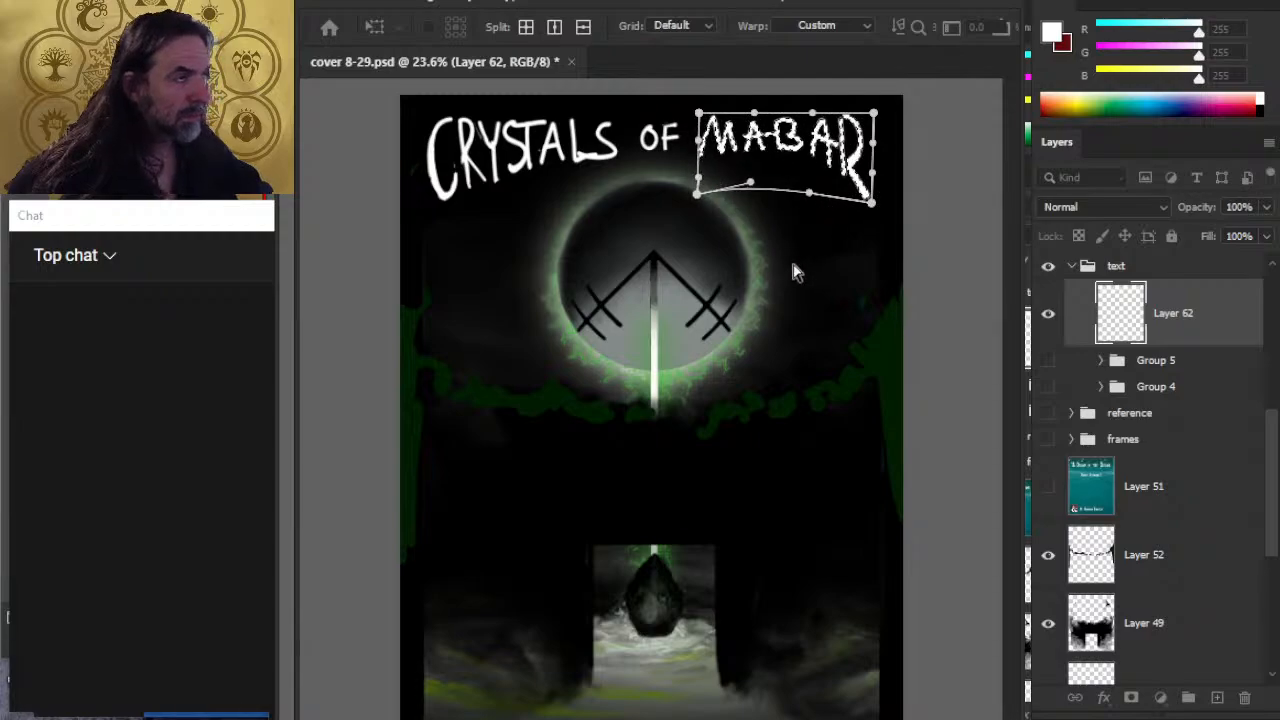
drag(873, 205, 862, 198)
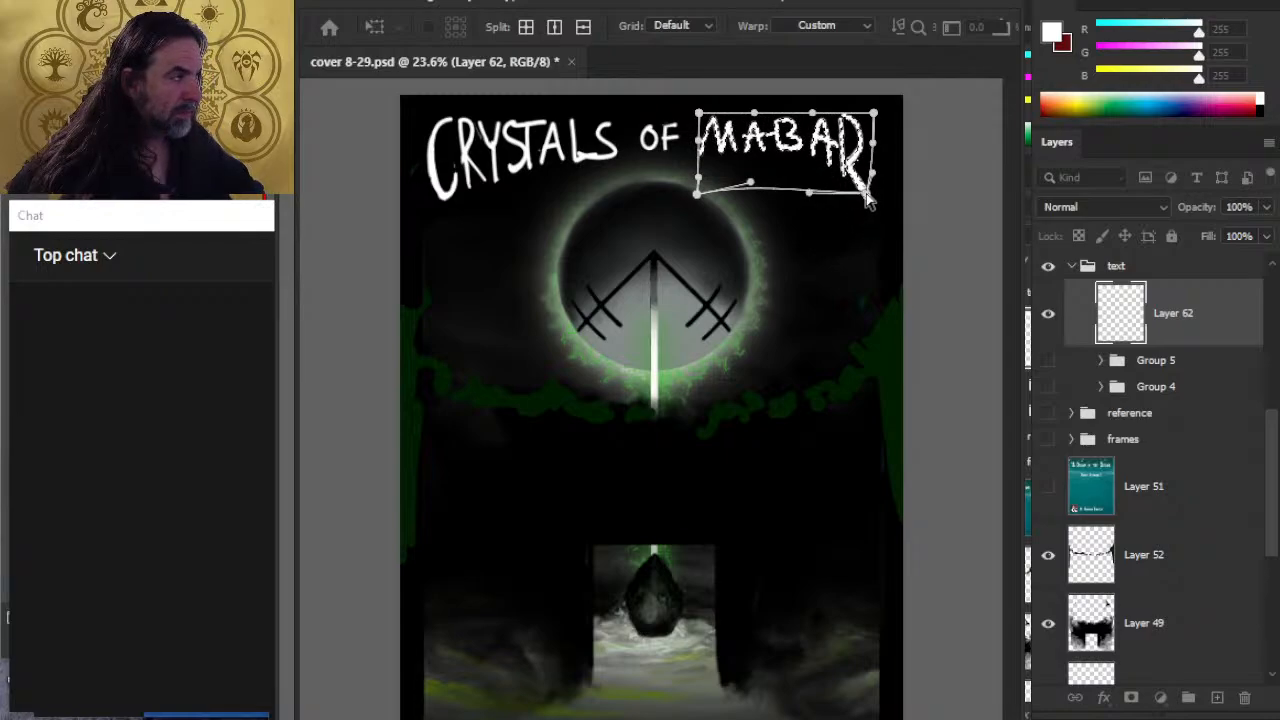
key(Return)
Step: Rotate the warped word MABAR slightly clockwise and deselect it
key(l)
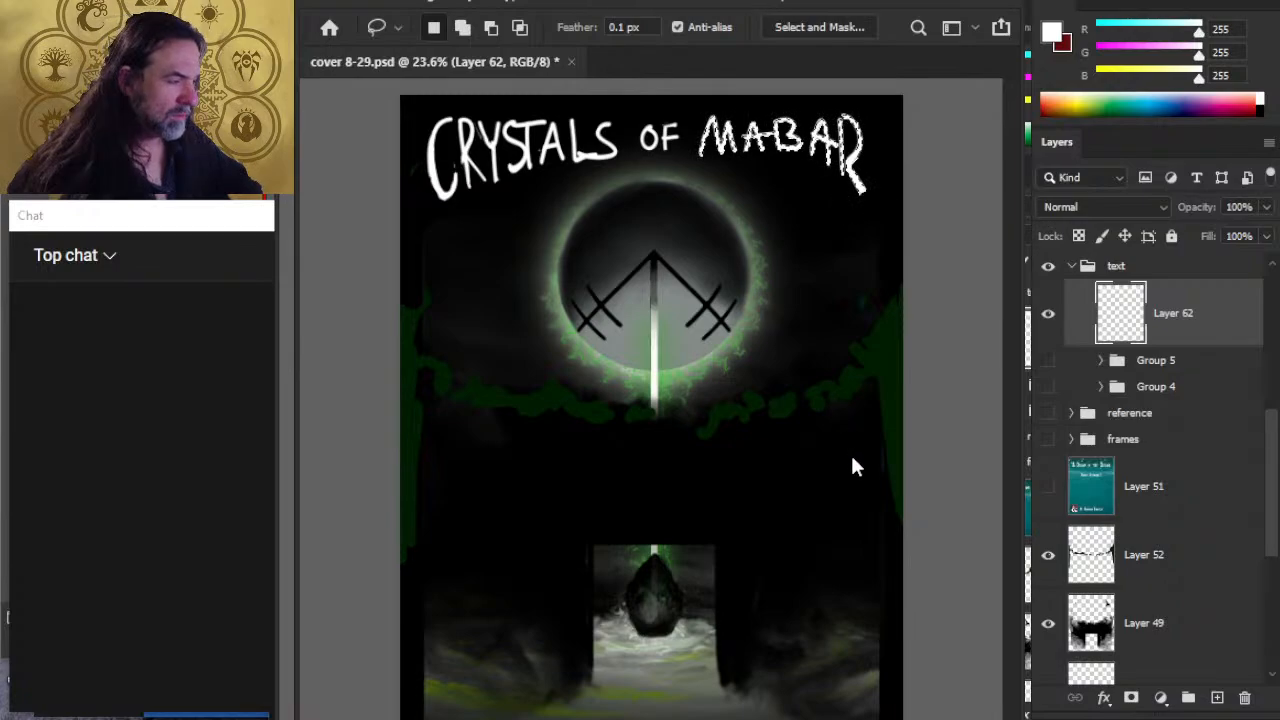
key(ctrl+t)
drag(922, 264, 908, 289)
key(Return)
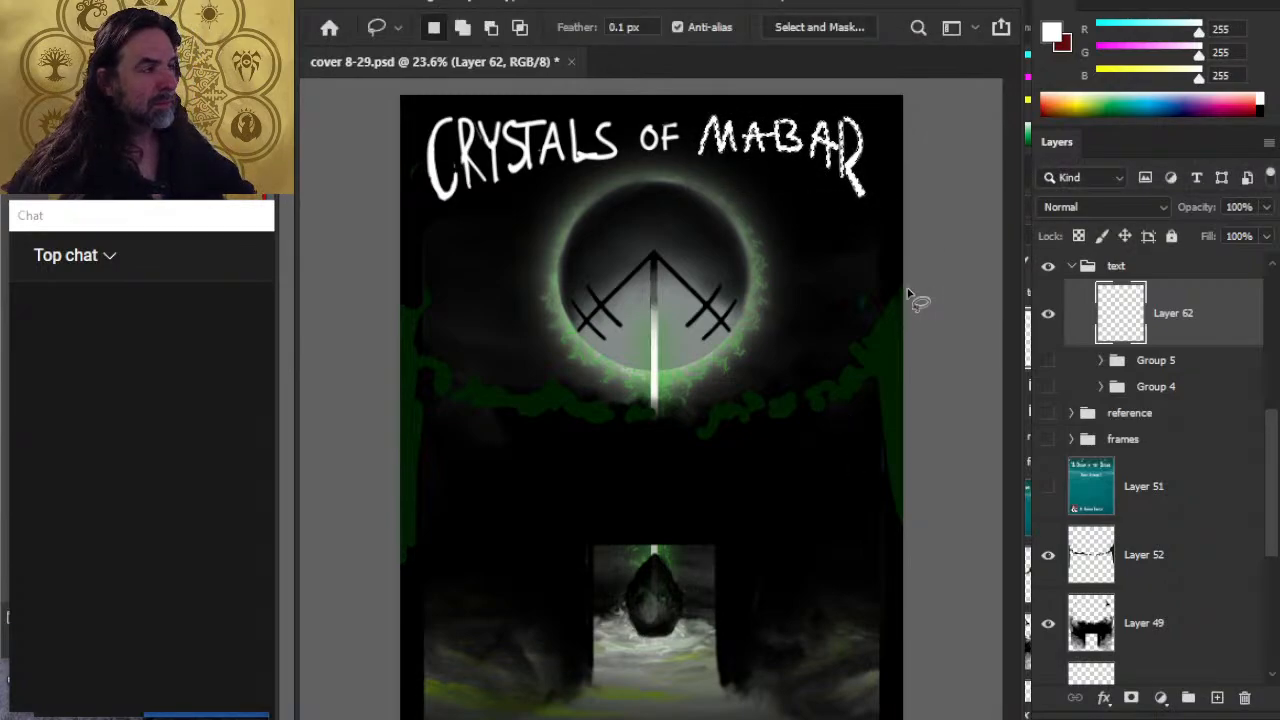
key(z)
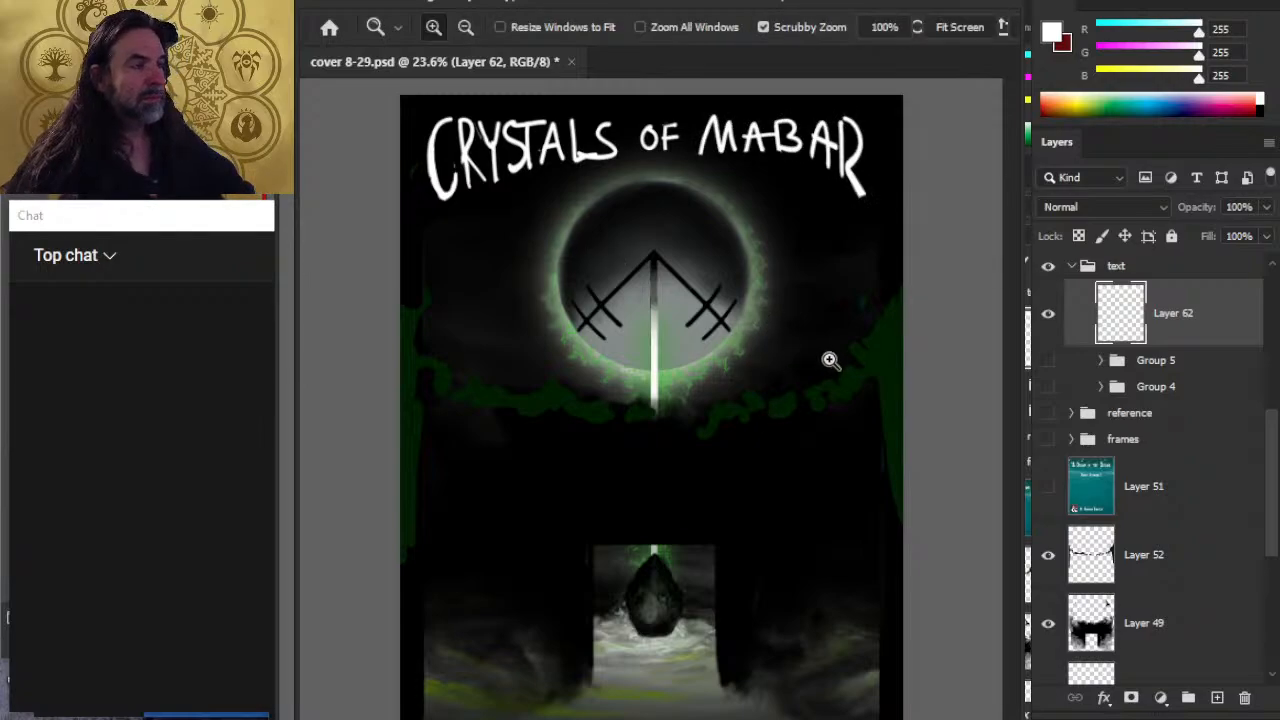
scroll(829, 360, down, 3)
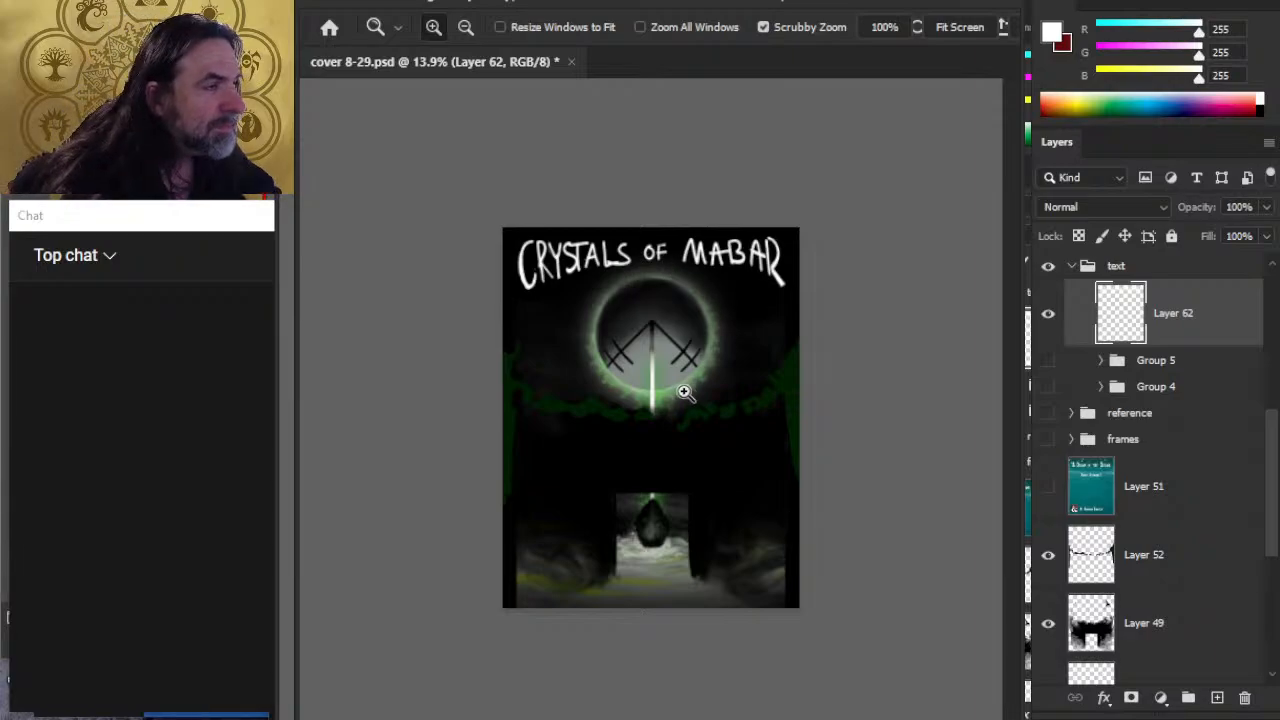
Step: Set the eraser to 20 px, duplicate title layer Layer 62, and hide the original
drag(770, 293, 732, 289)
key(e)
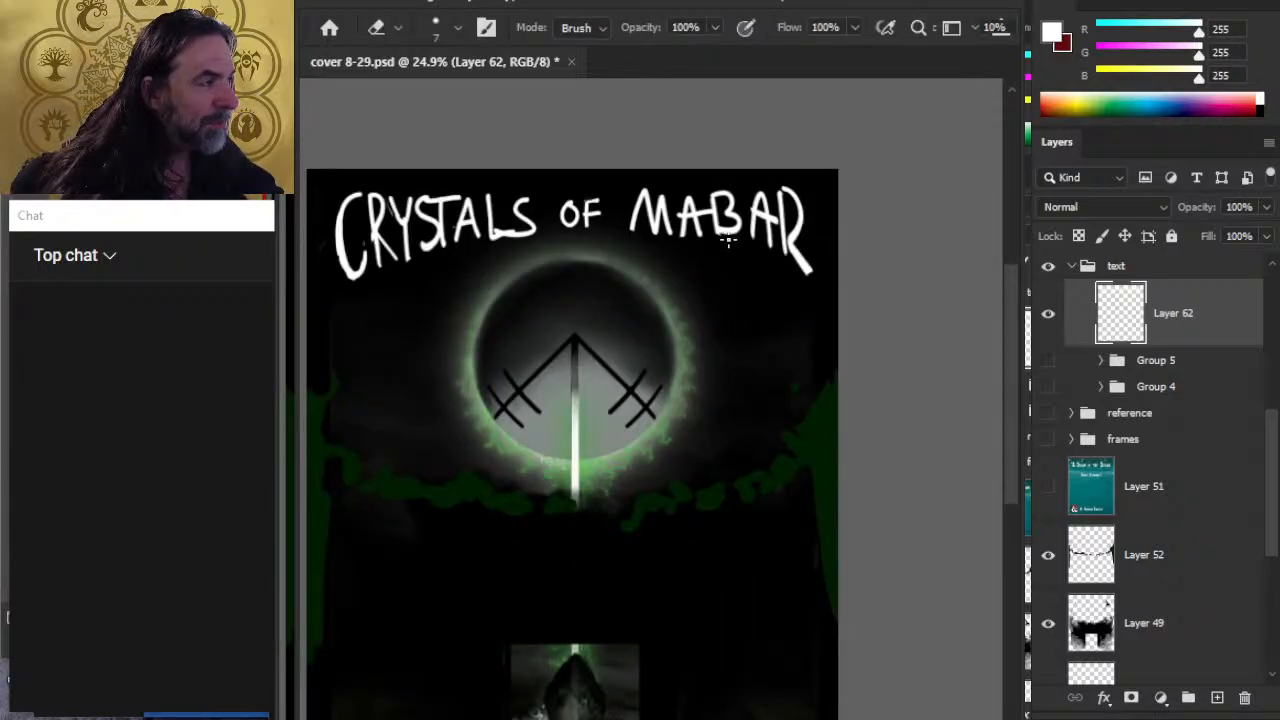
key(bracketright)
key(bracketright)
key(bracketright)
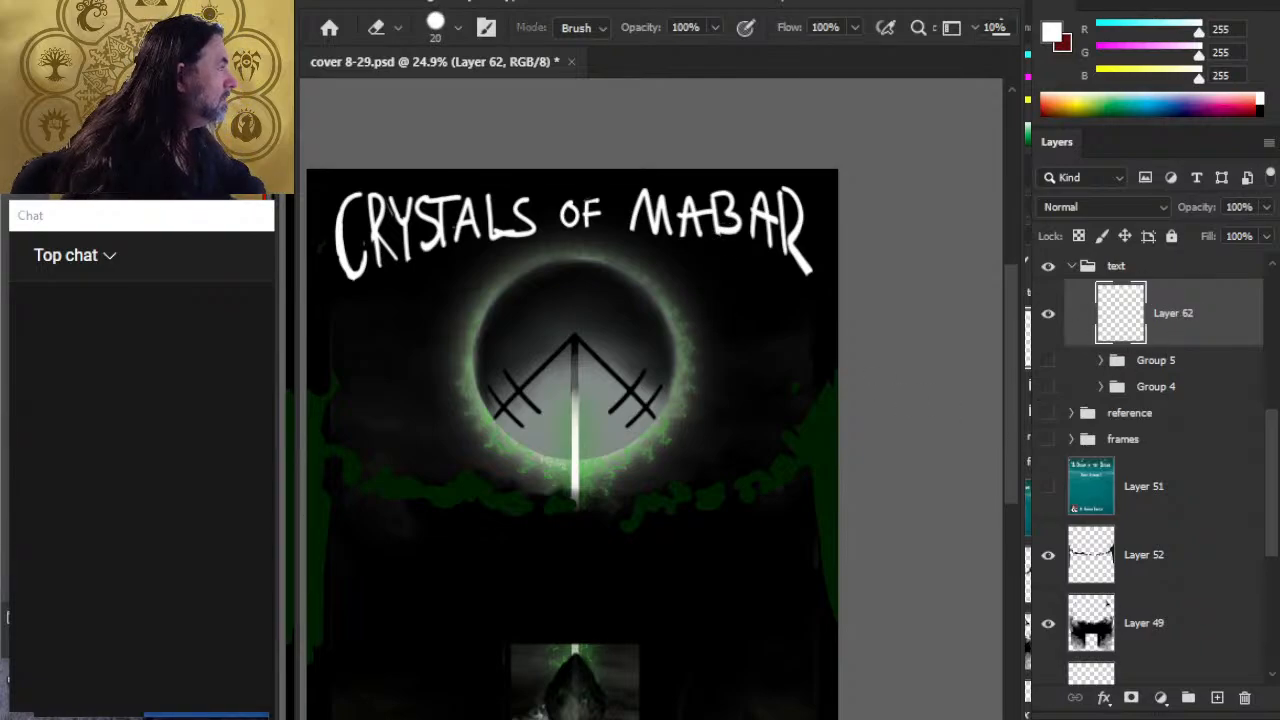
key(ctrl+j)
click(1048, 381)
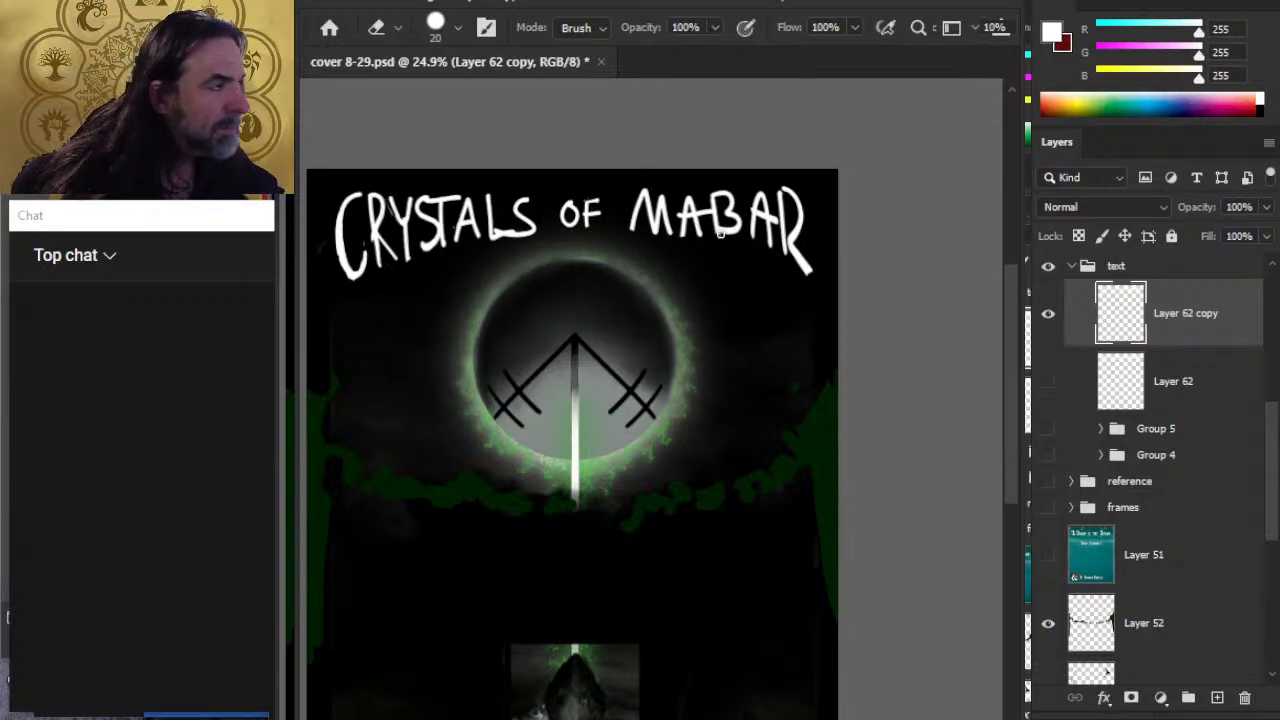
Step: Redraw the B in MABAR with a 10 px white brush and 25 px eraser, separating it from the neighbouring A
key(bracketright)
key(b)
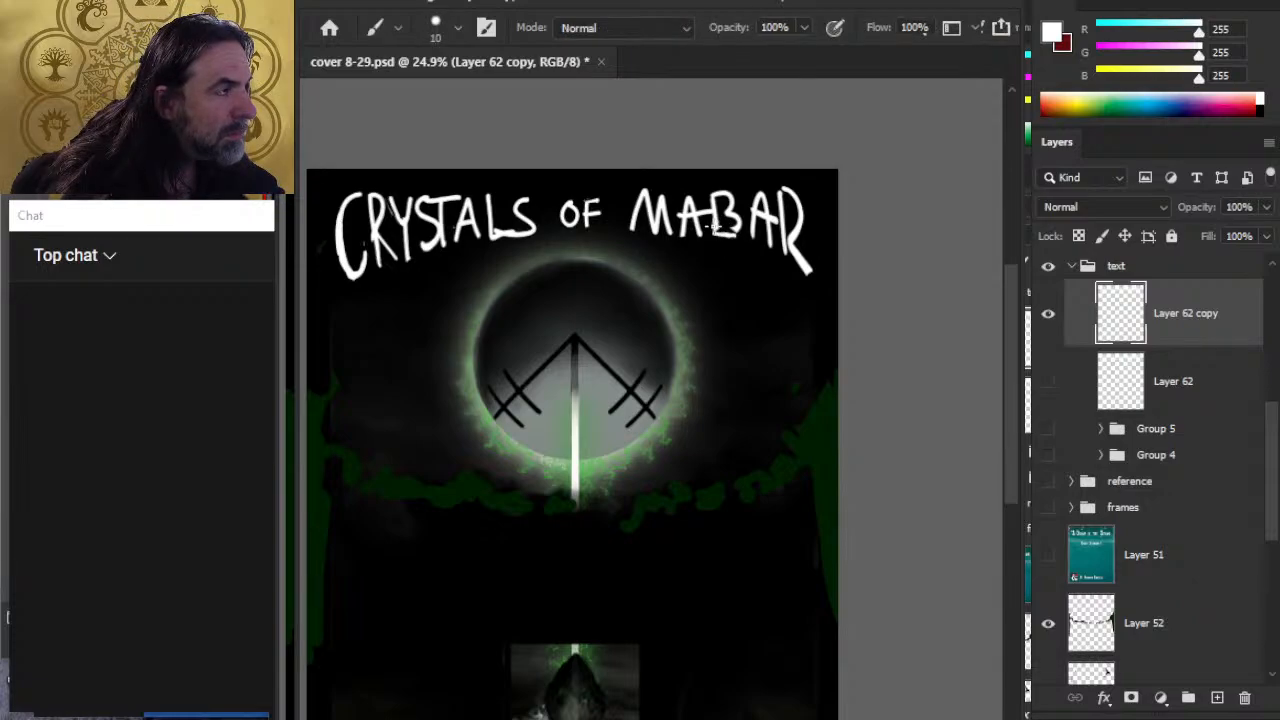
key(e)
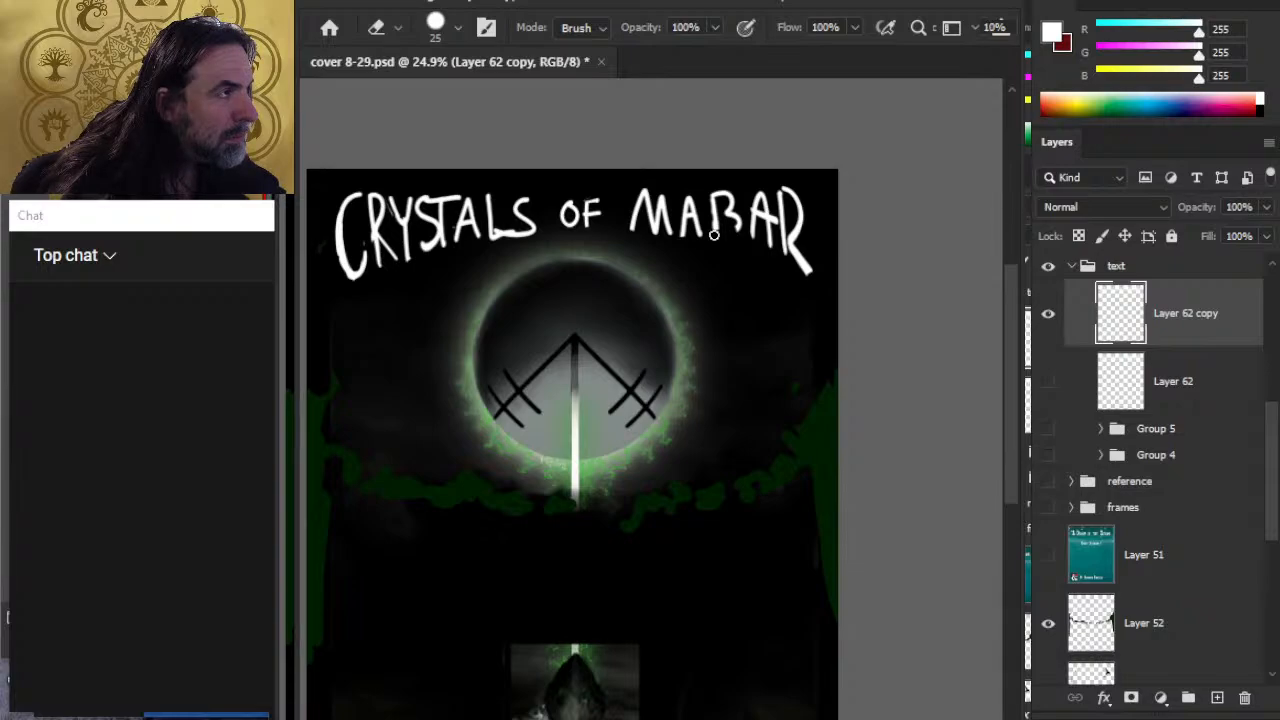
key(b)
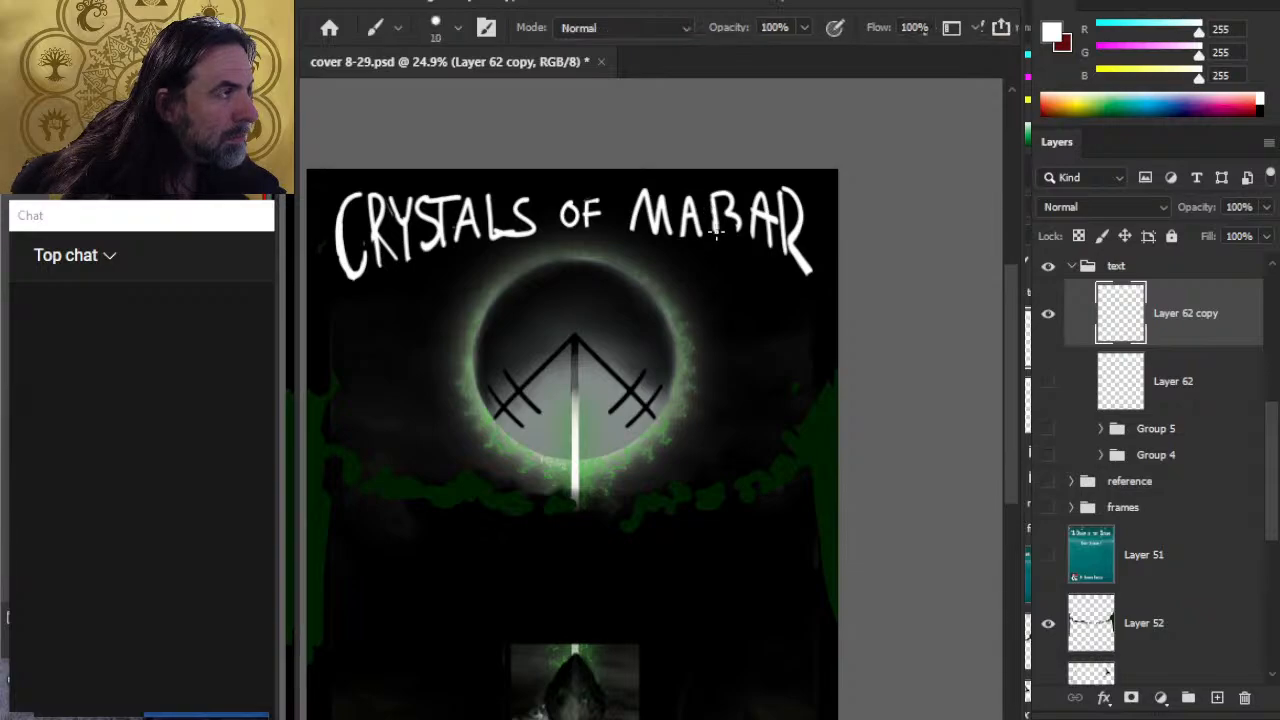
key(e)
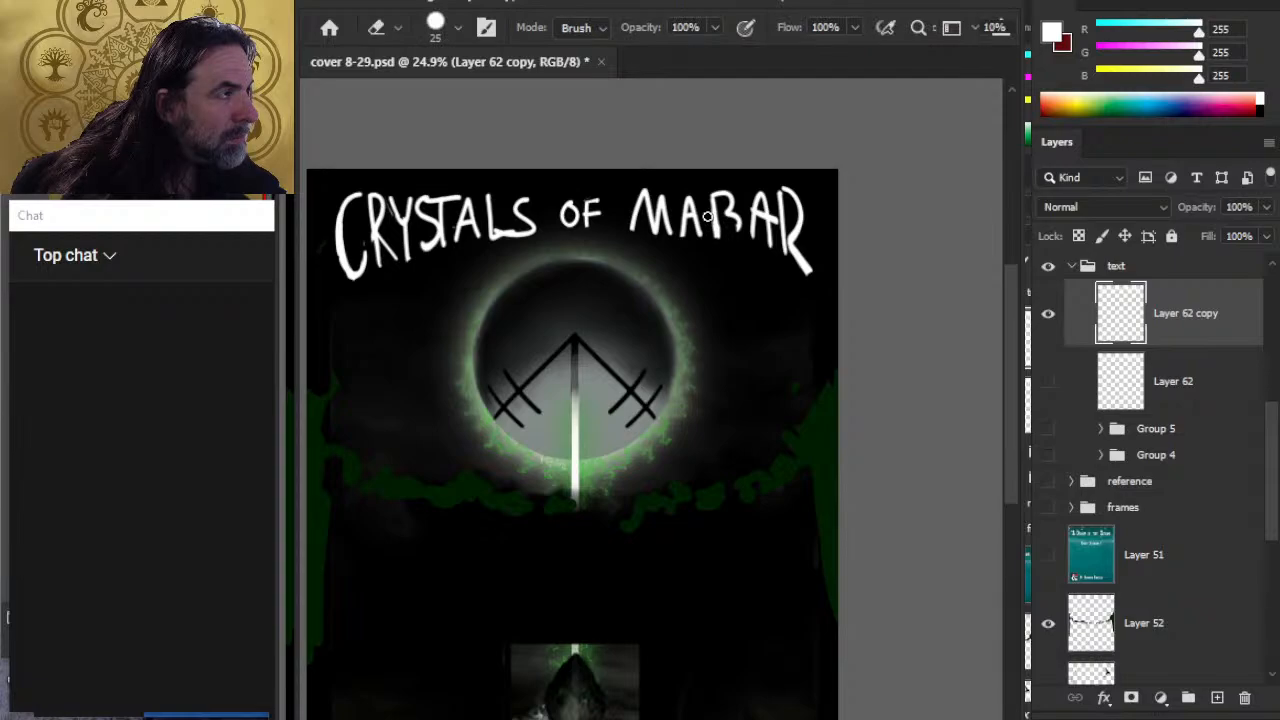
key(b)
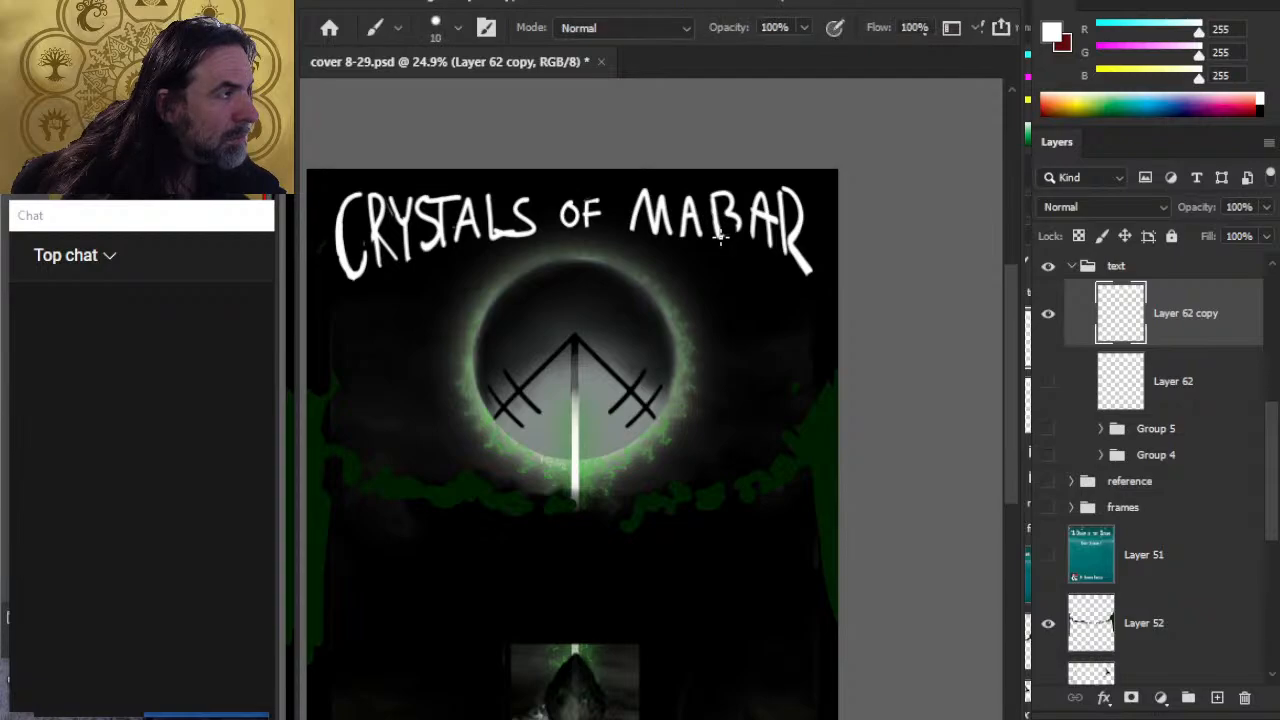
key(e)
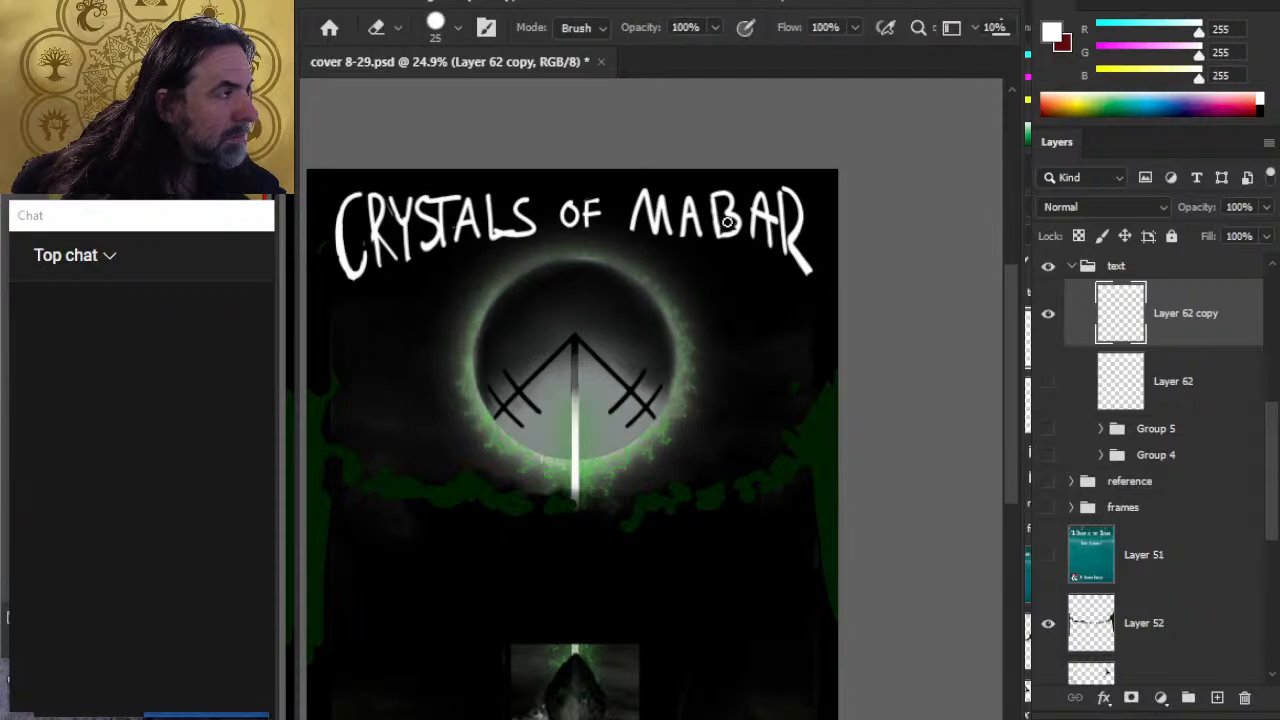
Step: Reshape the second A in MABAR with a 10 px white brush, cleaning its edges with the eraser at up to 25 px
key(b)
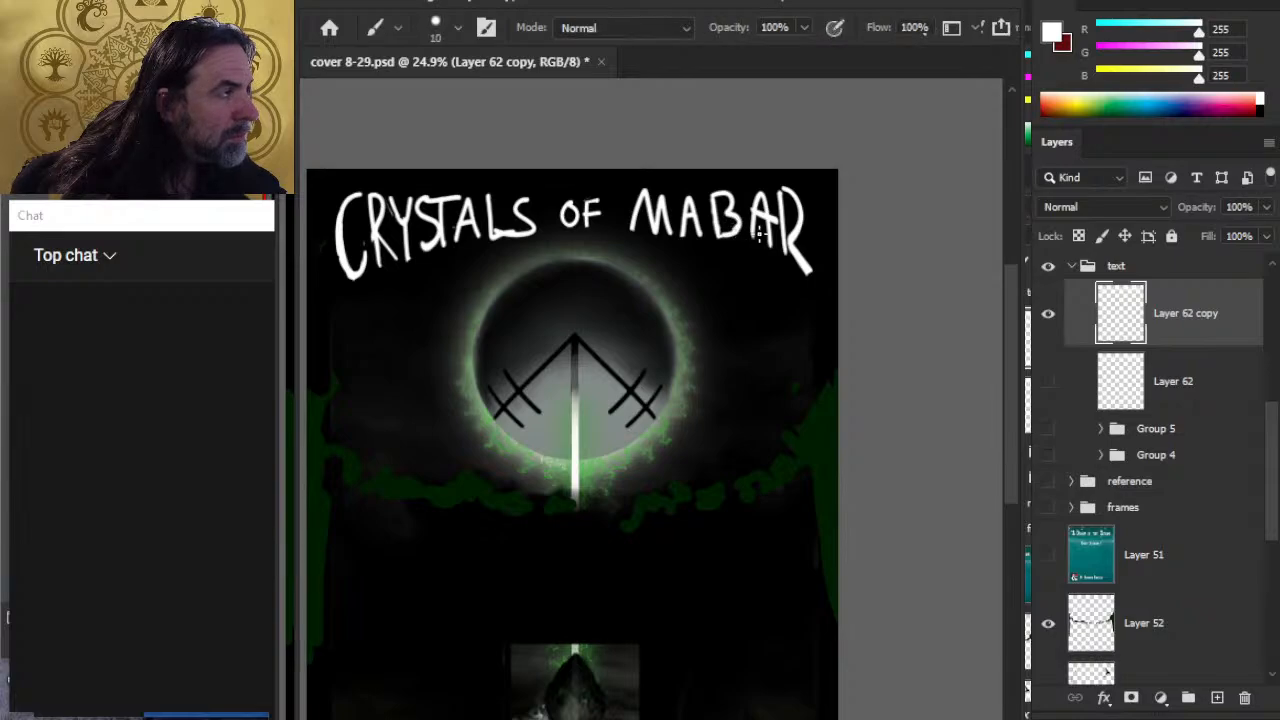
key(e)
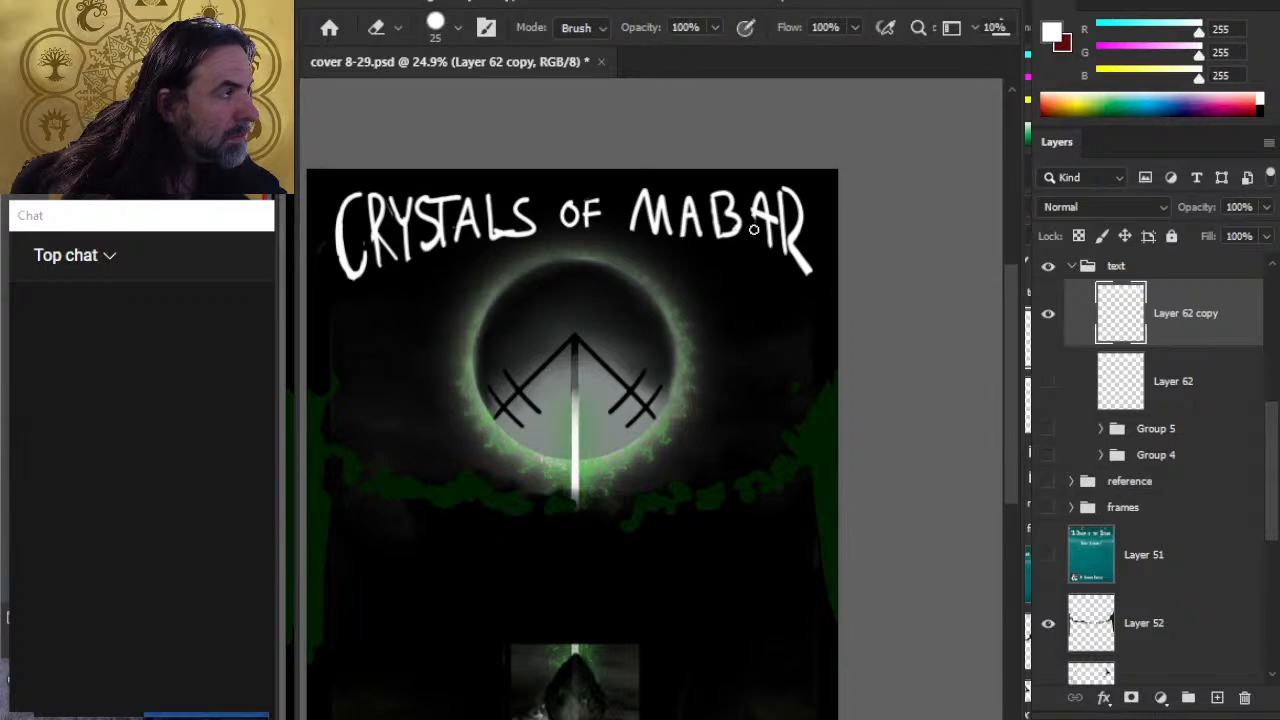
key(b)
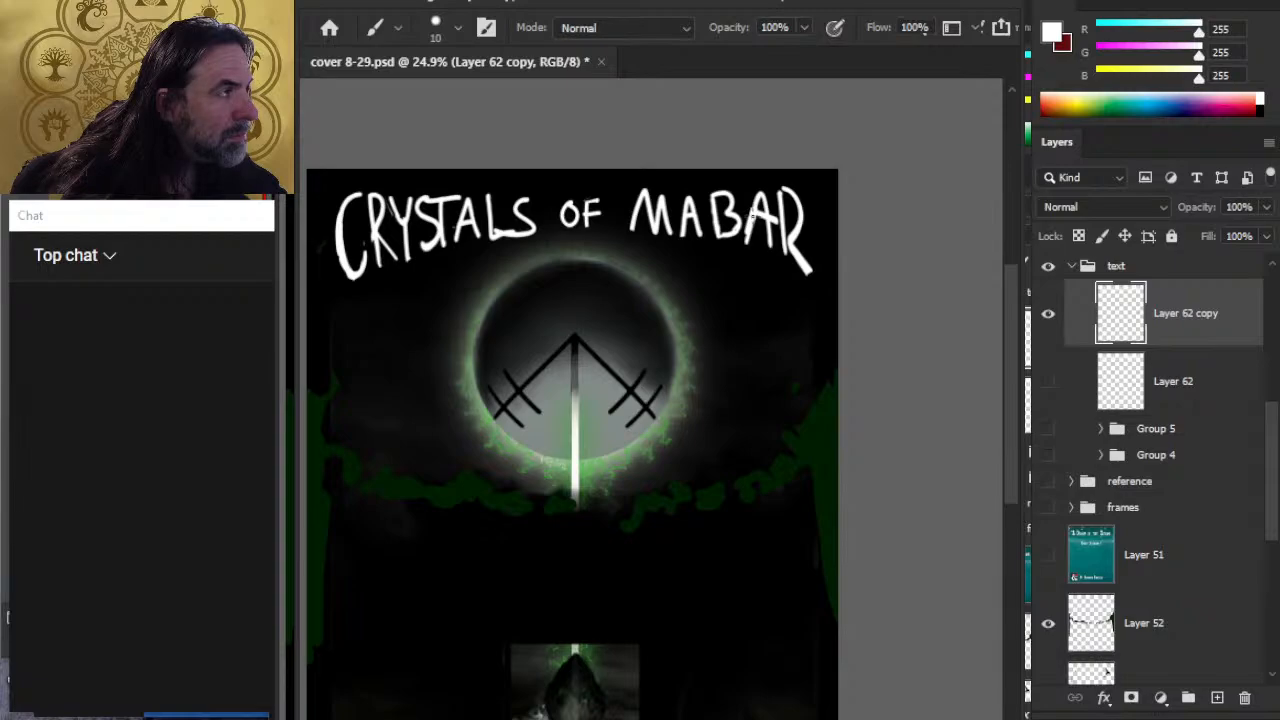
key(e)
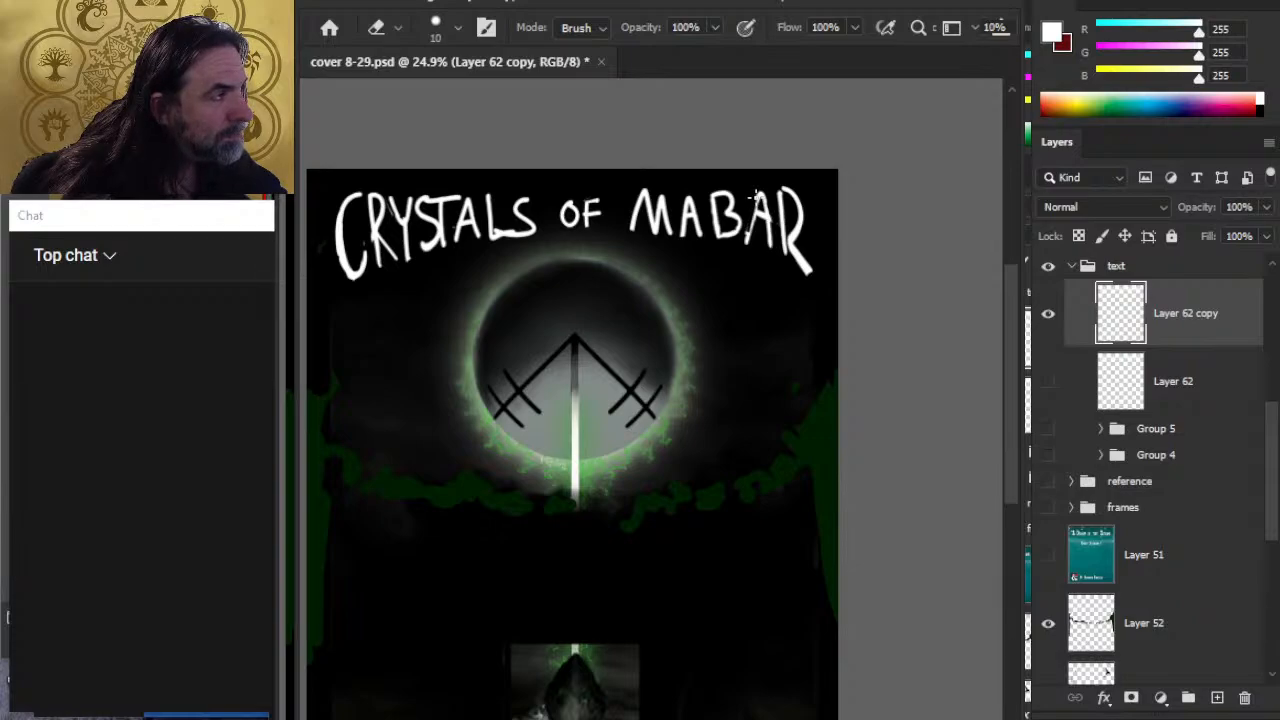
key(b)
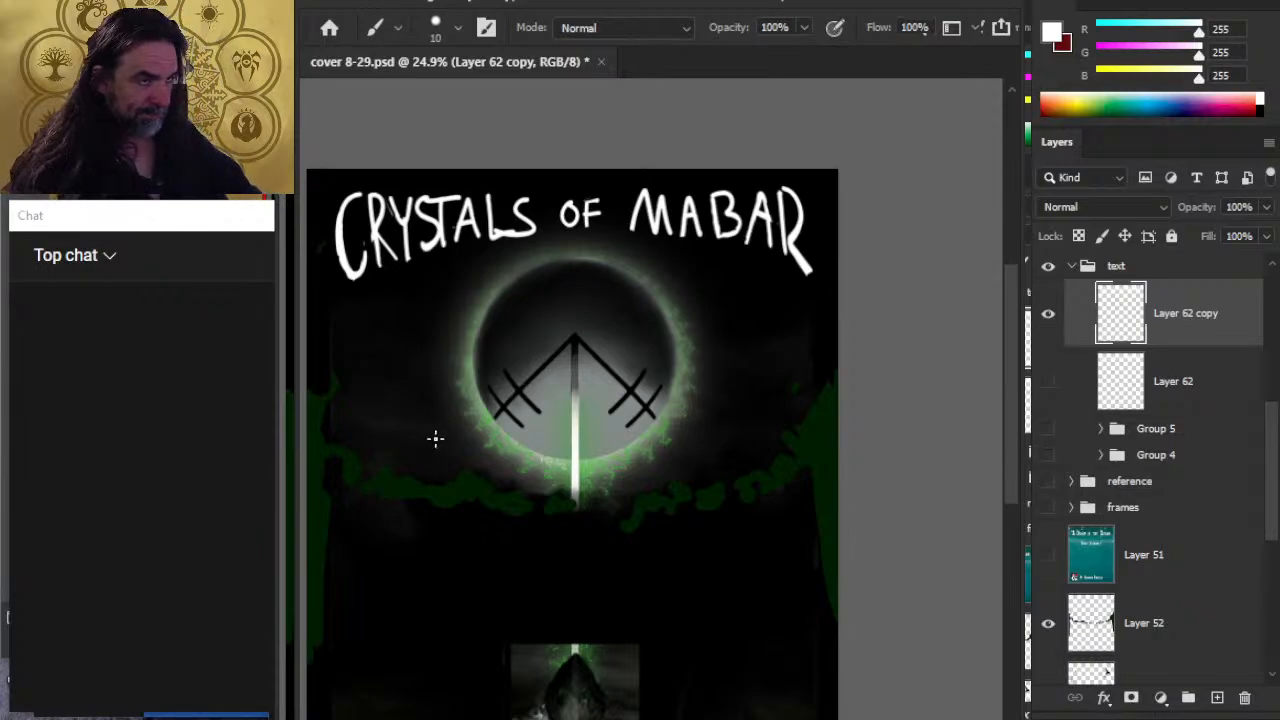
Step: Lasso the B in MABAR, rotate it 8.80 degrees, and scale it to 105.84%
key(l)
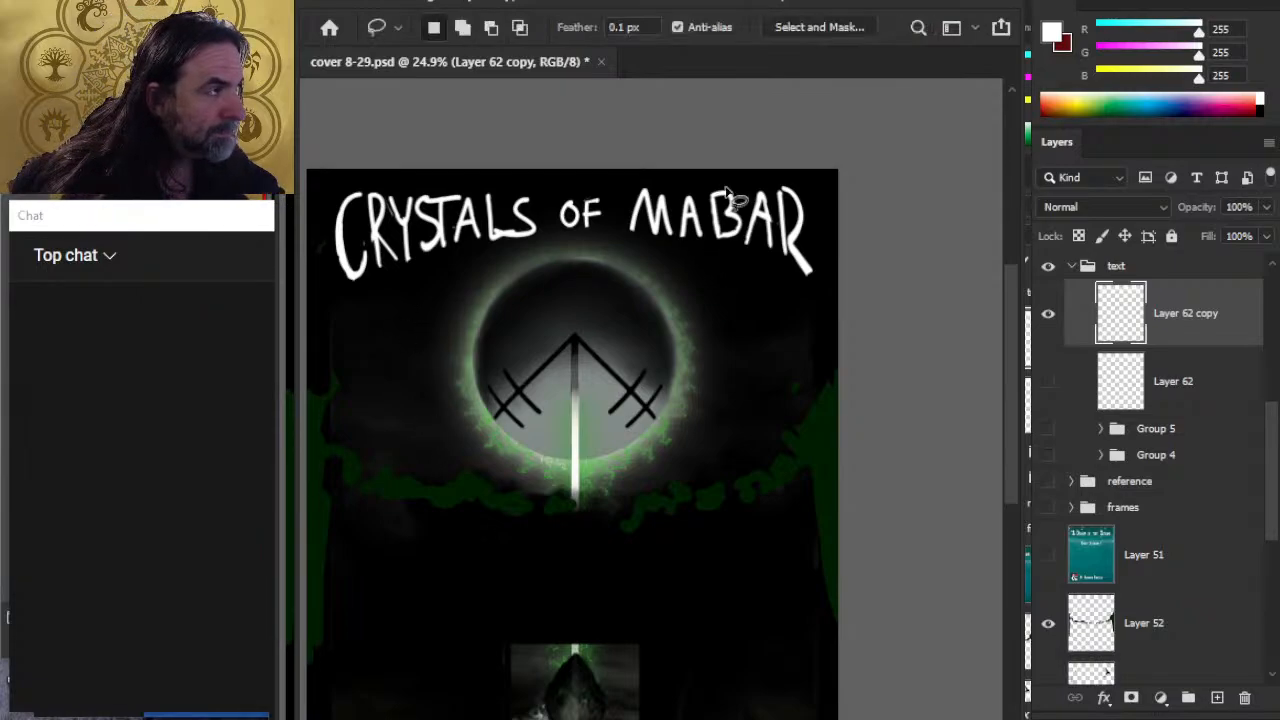
mouse_move(737, 200)
mouse_down()
mouse_move(740, 186)
mouse_move(779, 196)
mouse_up()
key(ctrl+t)
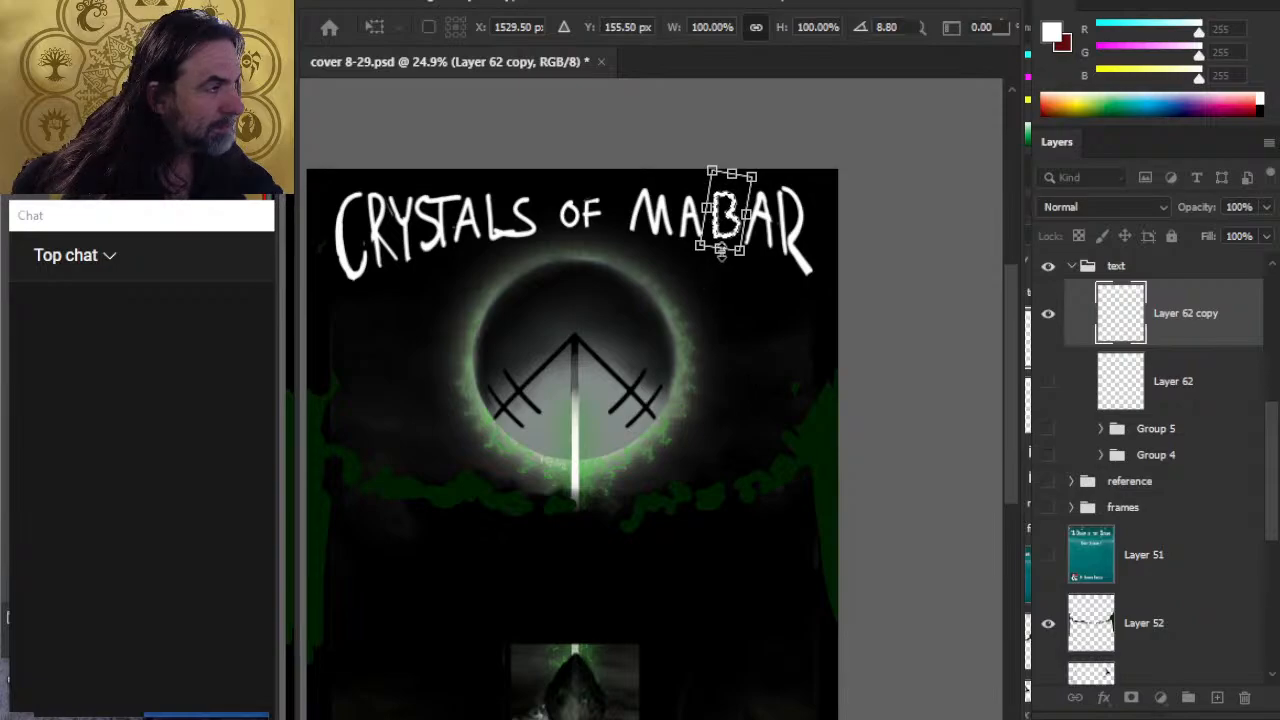
drag(720, 256, 721, 259)
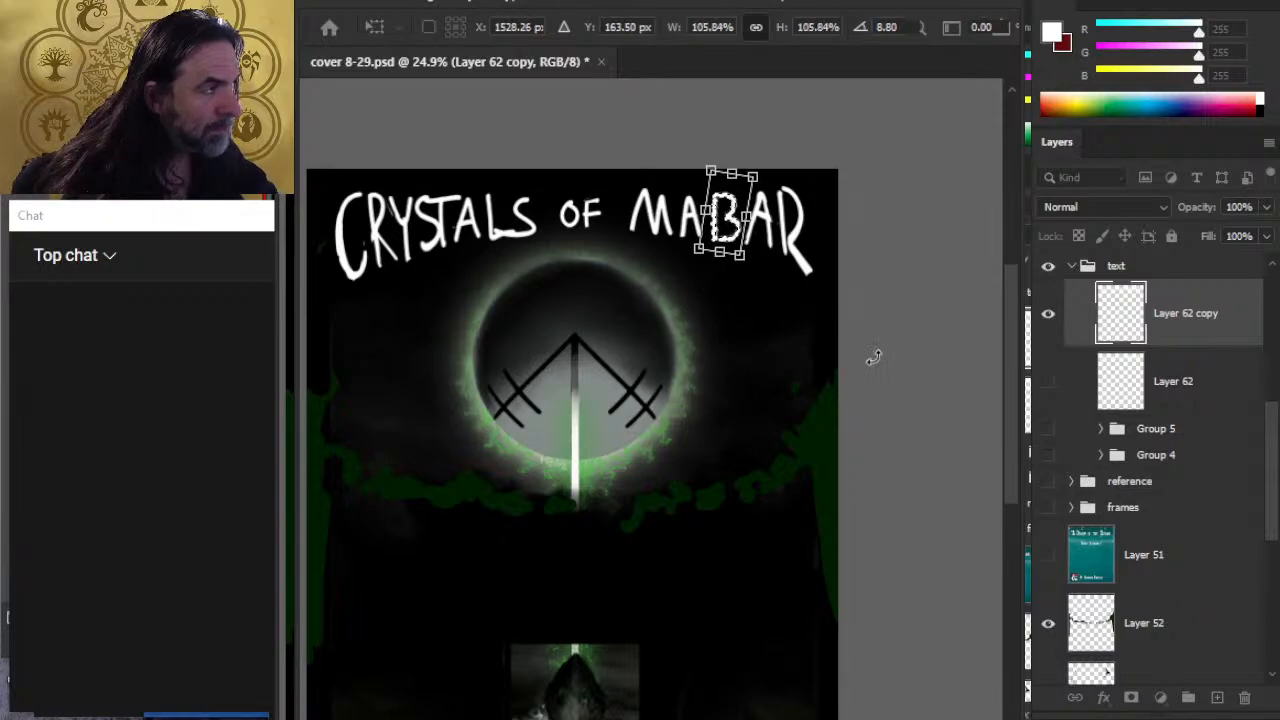
key(Return)
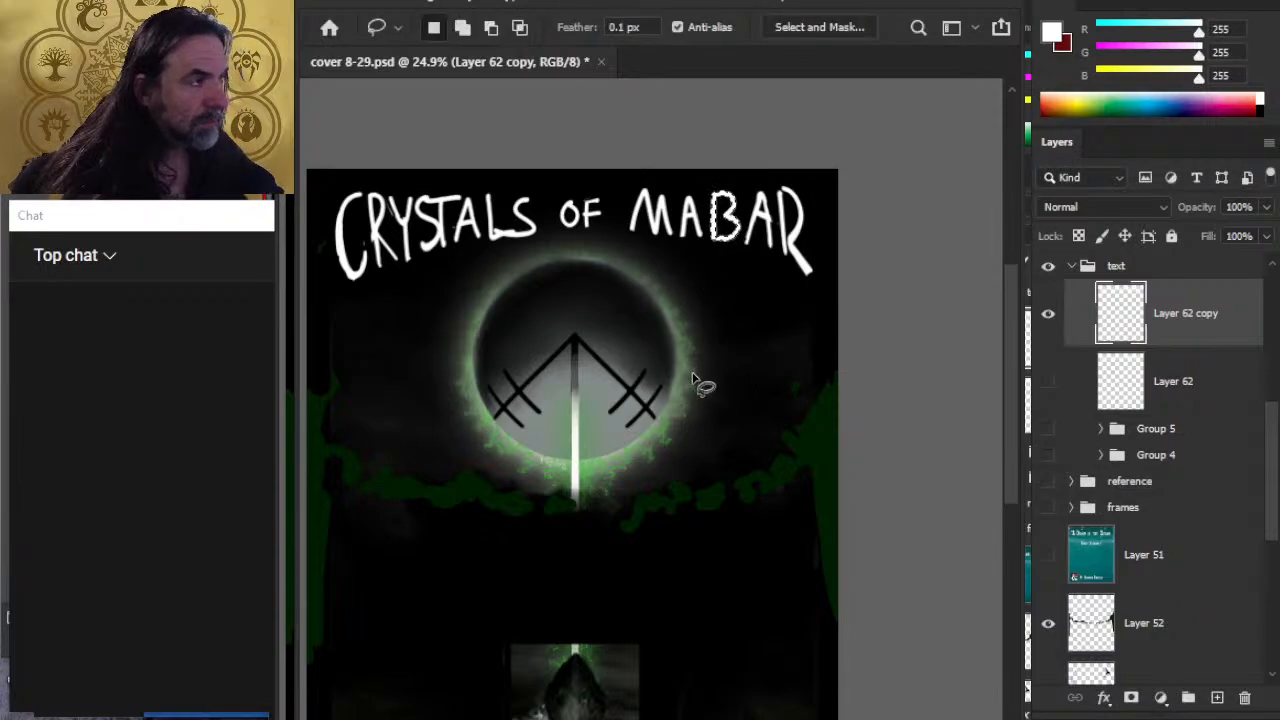
key(v)
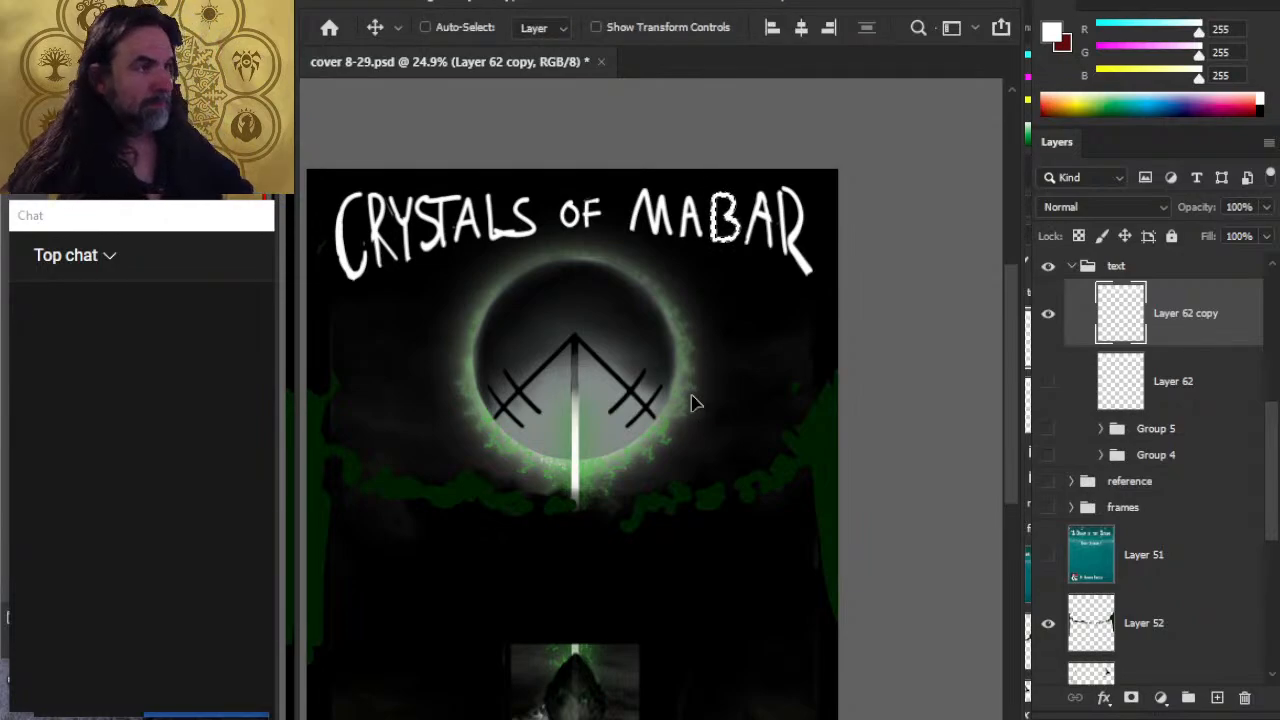
Step: Lasso the final letters AR of MABAR and stretch them downward to 106.94% height, keeping their width
key(l)
mouse_move(756, 182)
mouse_down()
mouse_move(739, 252)
mouse_move(775, 285)
mouse_move(831, 270)
mouse_move(805, 180)
mouse_up()
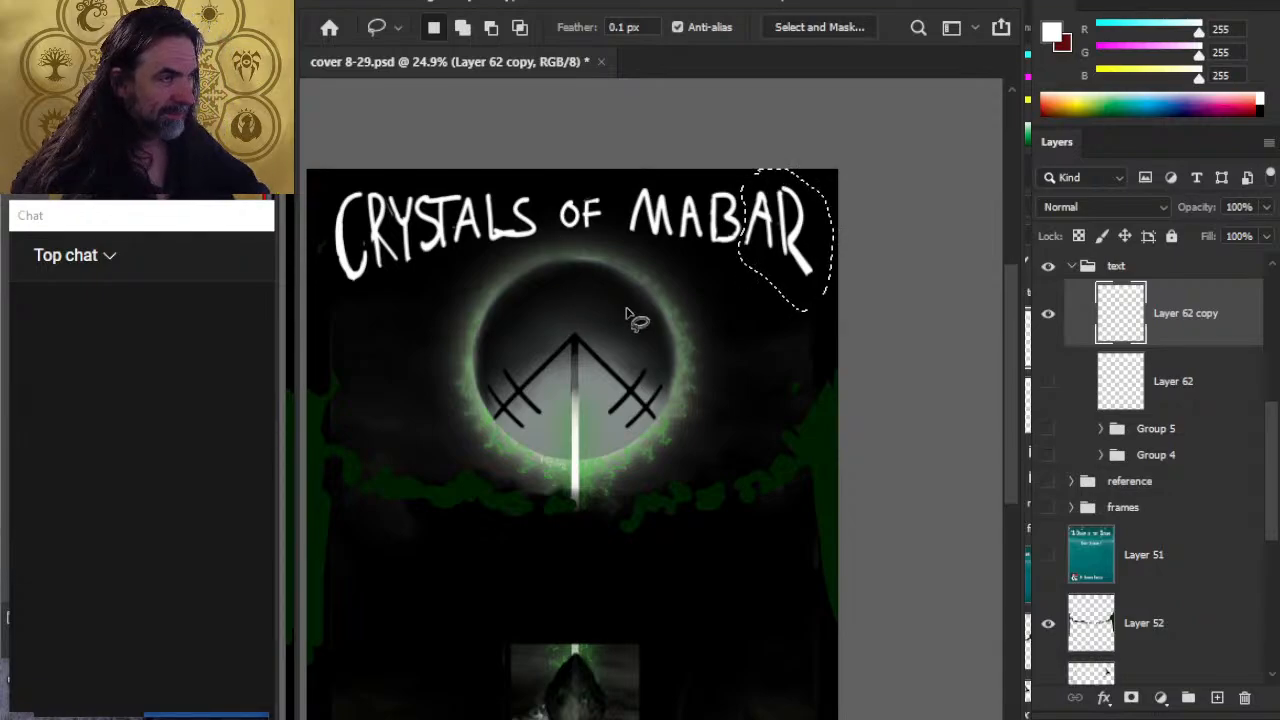
key(ctrl+t)
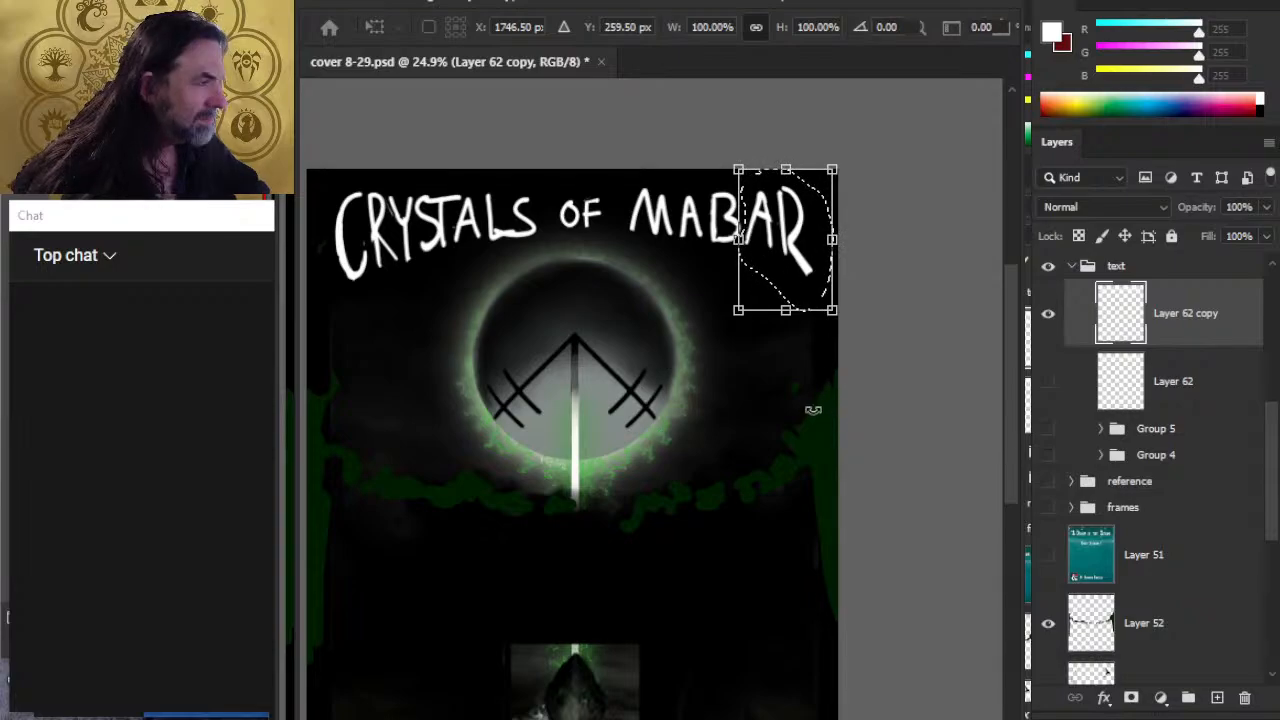
key(Escape)
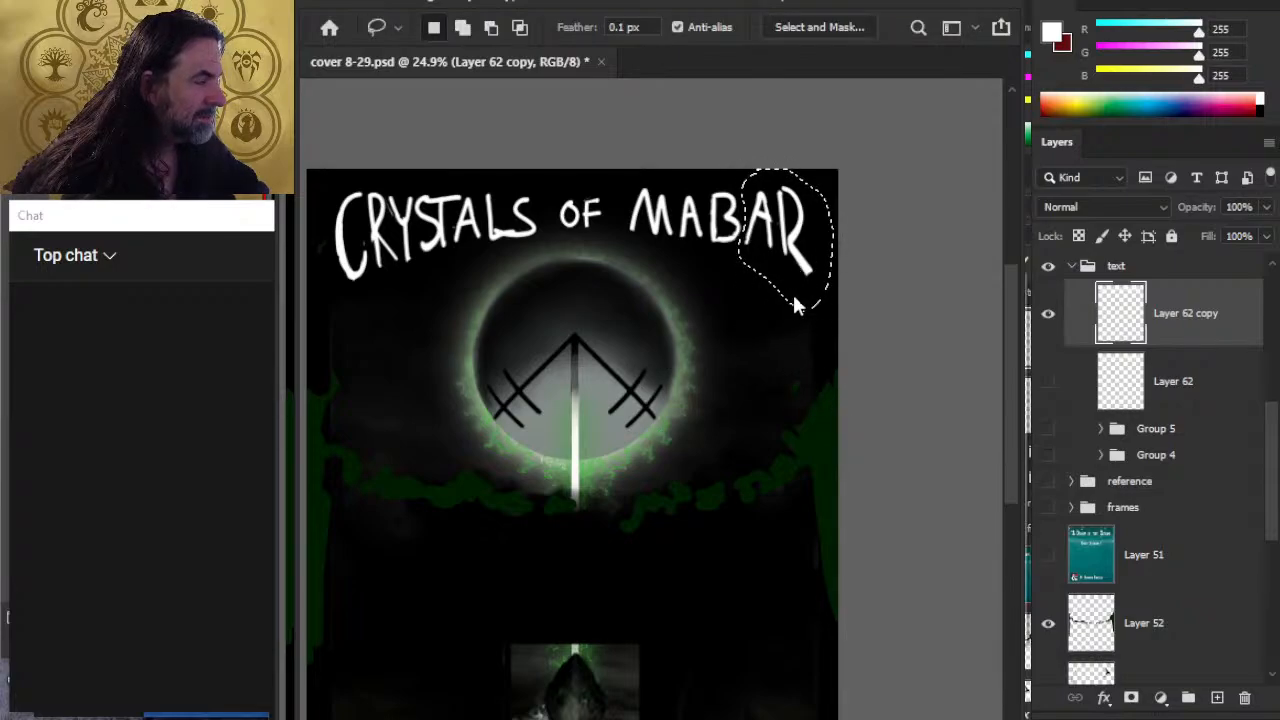
key(ctrl+t)
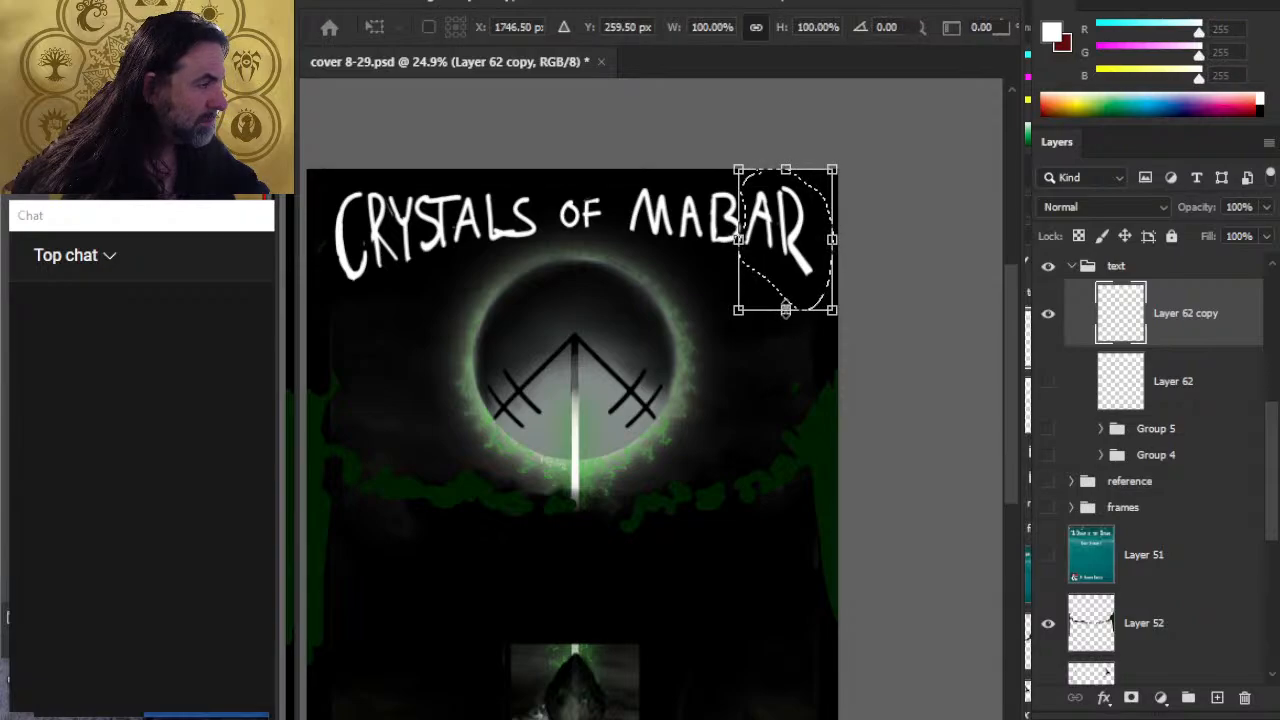
drag(786, 310, 786, 320)
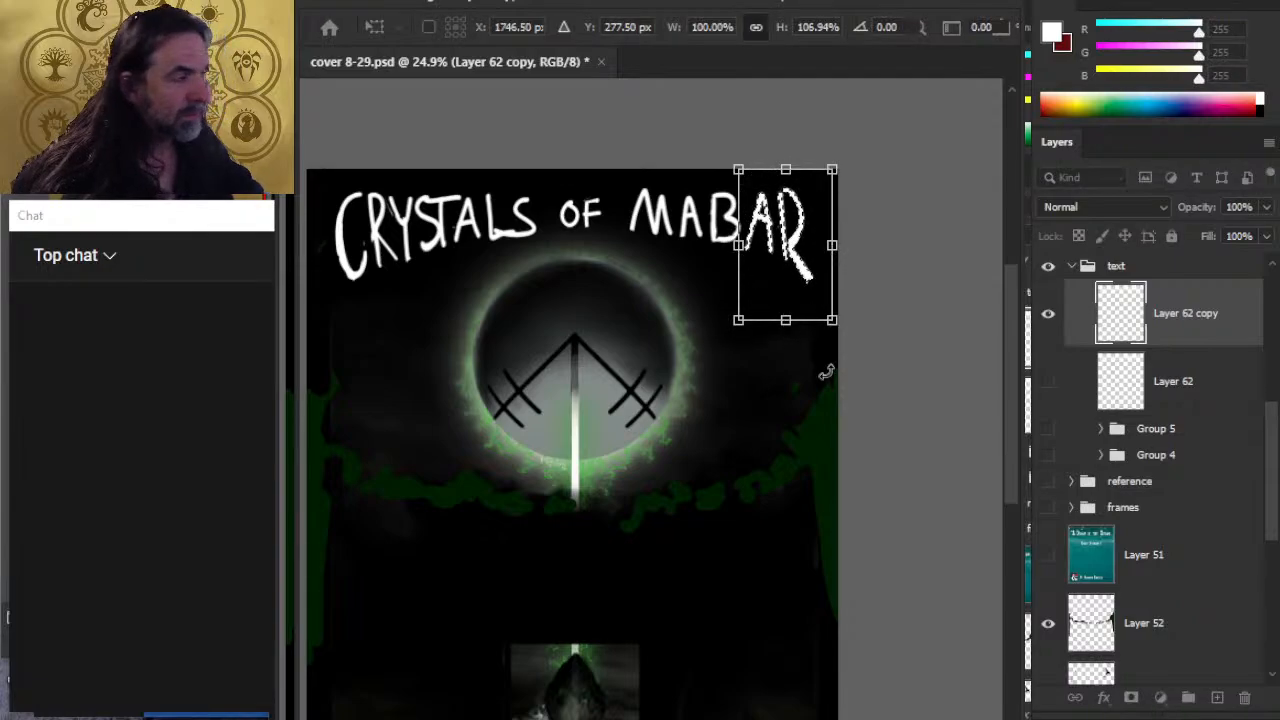
key(Return)
Step: Trim the tip of the final R's leg with the eraser enlarged to 20 px
key(e)
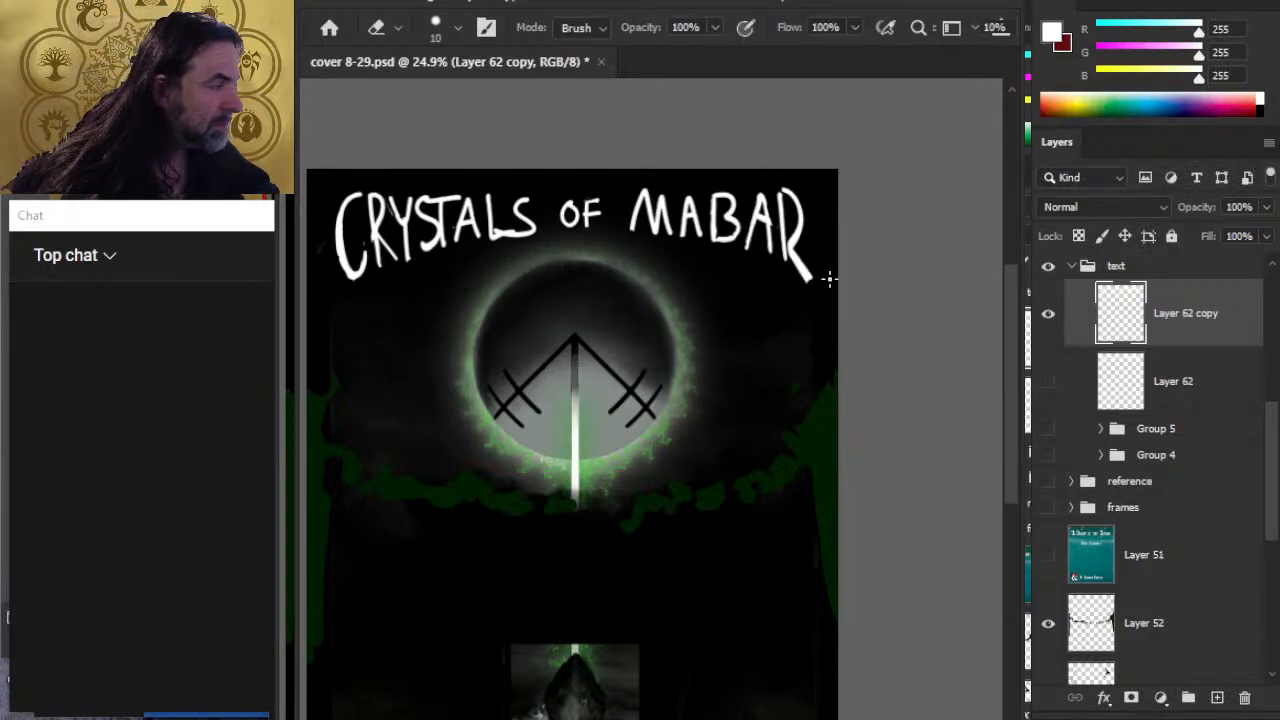
key(bracketright)
key(bracketright)
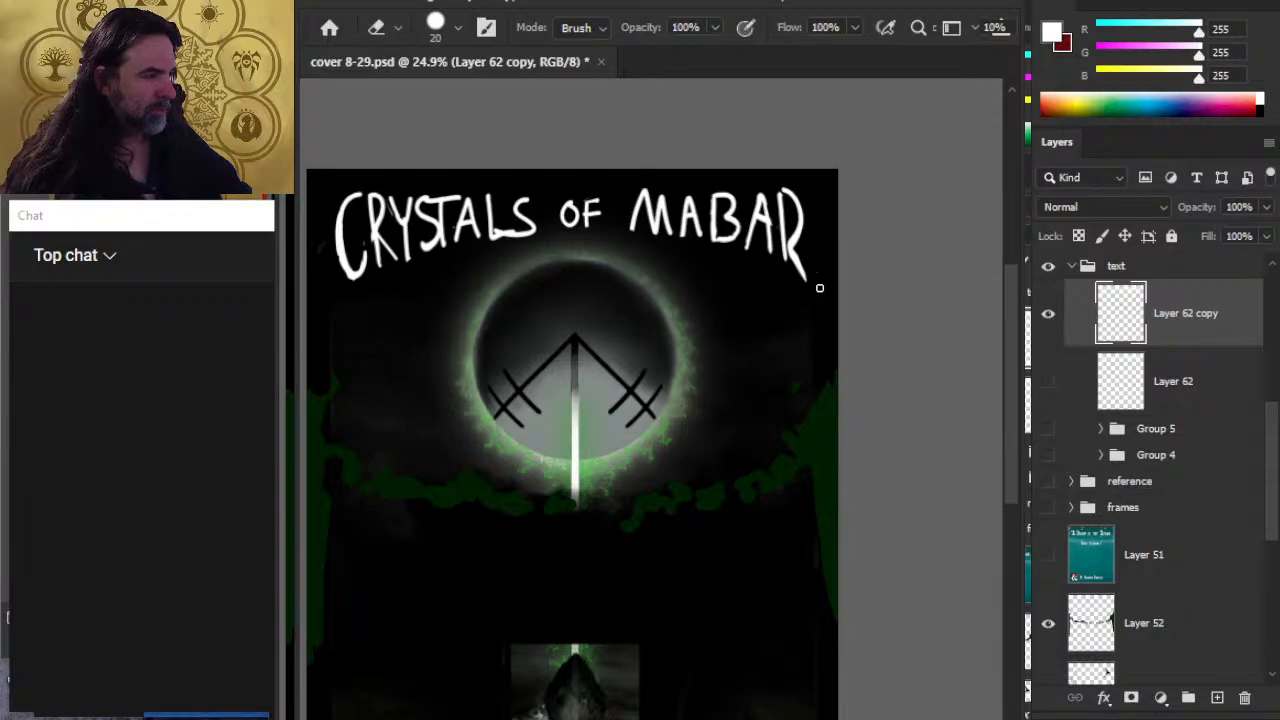
Step: Examine the whole cover at a small thumbnail size to judge how legible the title remains
key(z)
drag(819, 366, 708, 370)
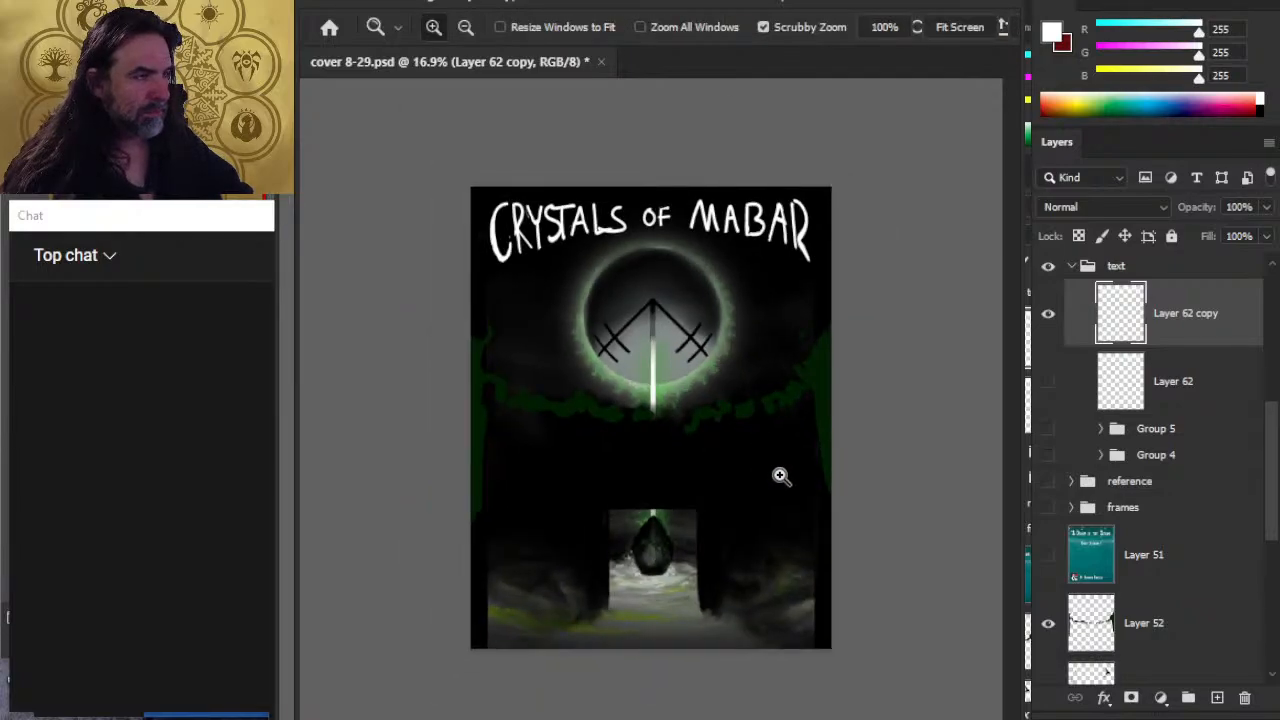
drag(785, 369, 717, 386)
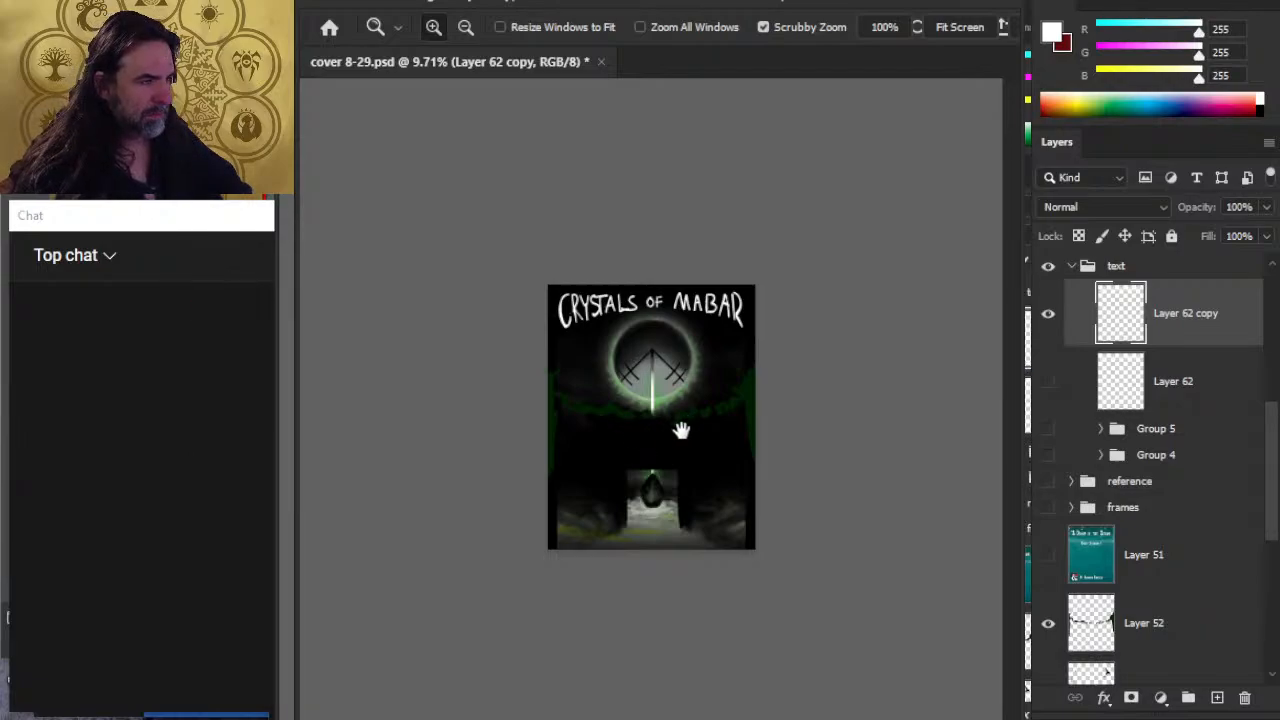
drag(740, 420, 739, 496)
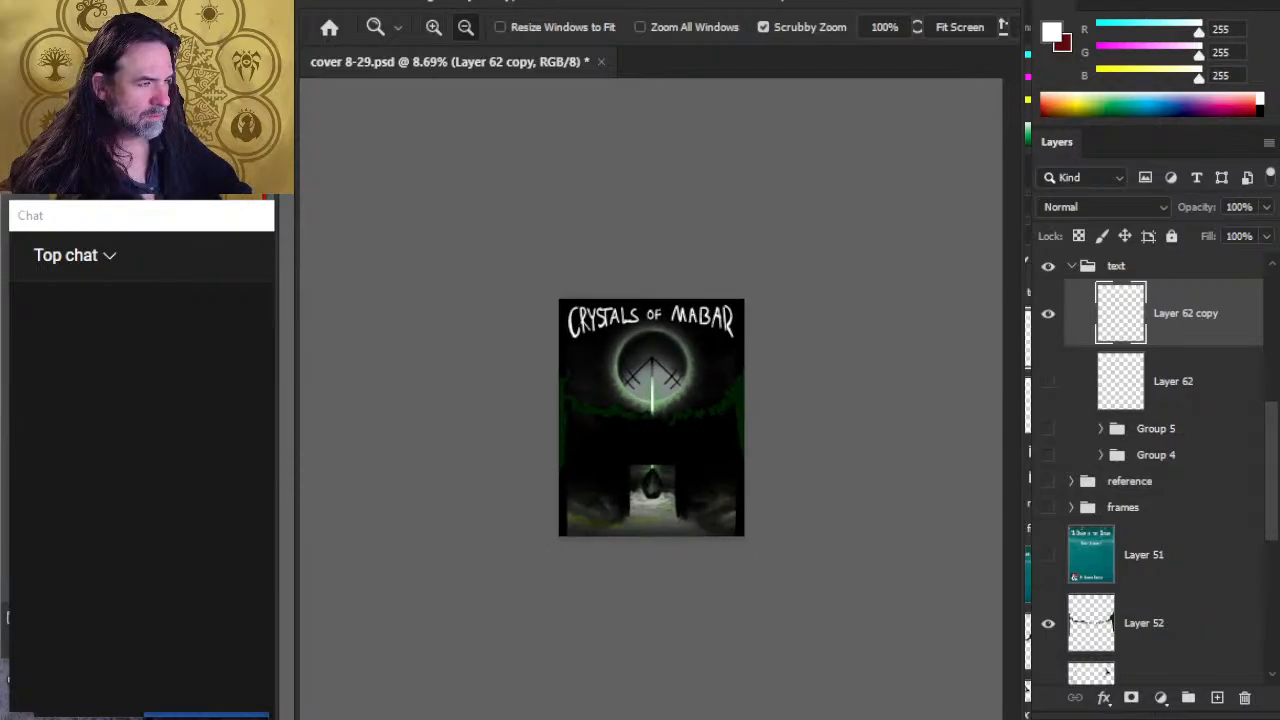
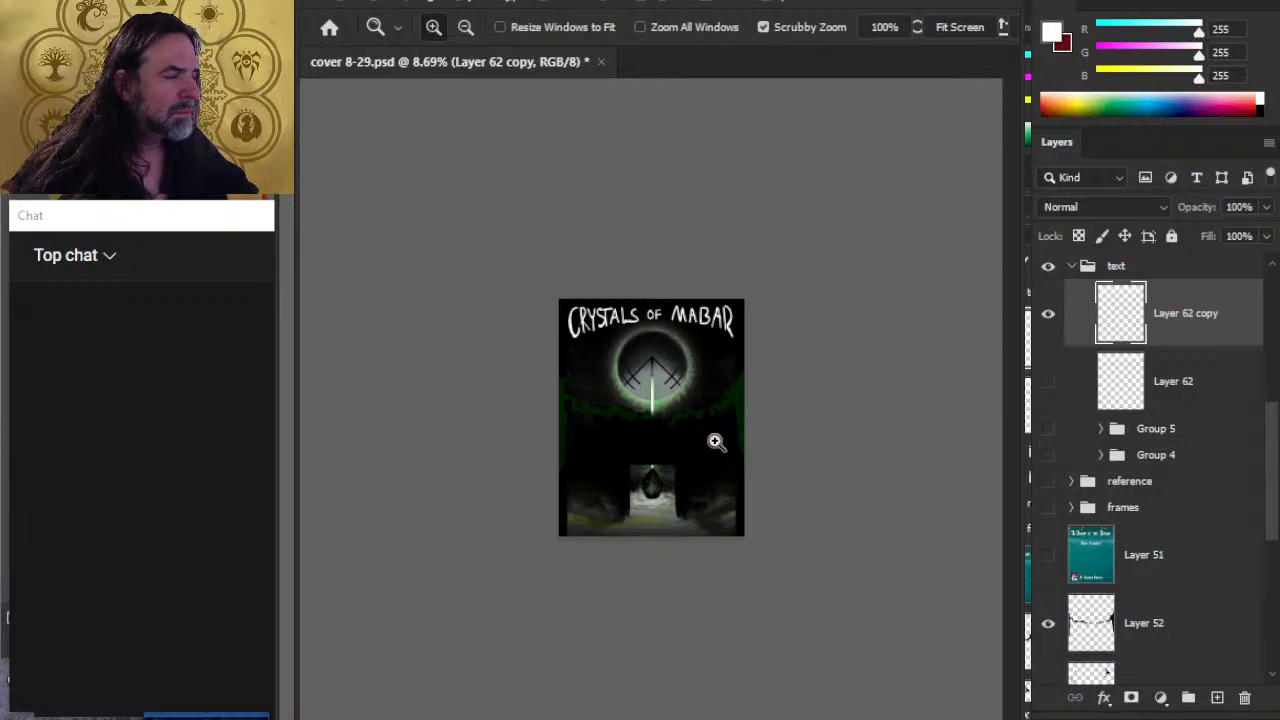
drag(709, 434, 740, 437)
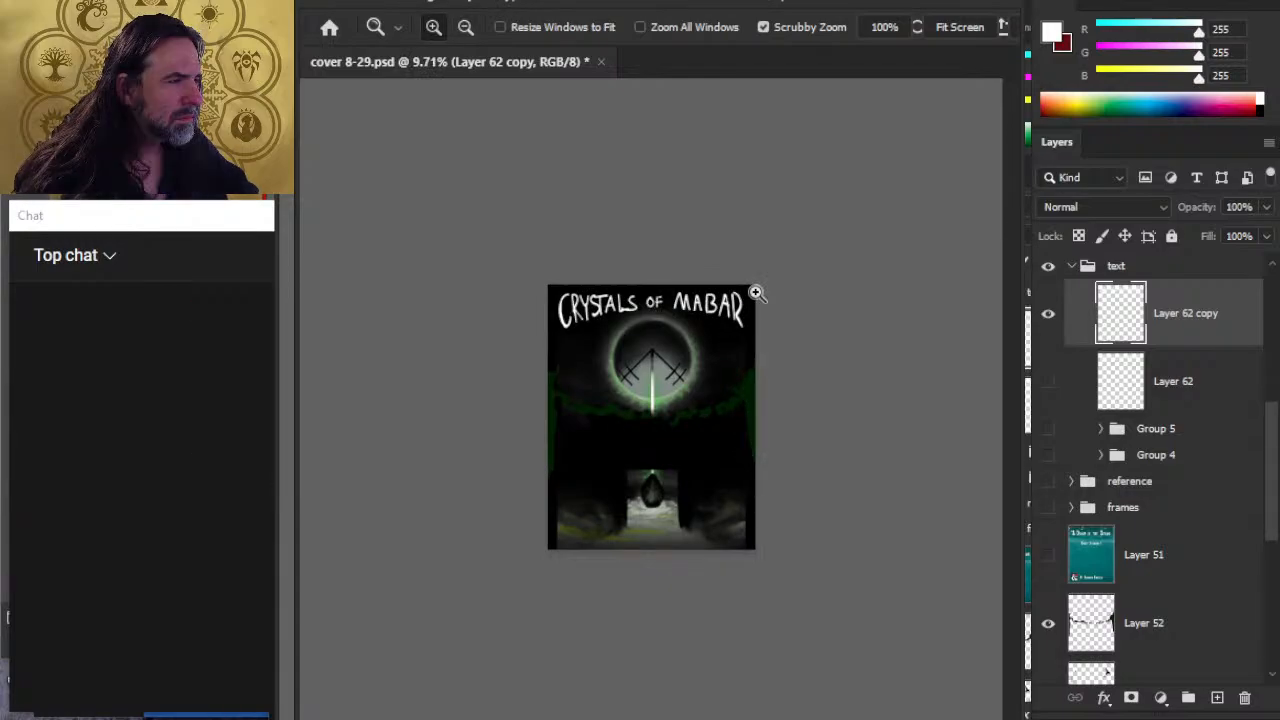
drag(720, 360, 706, 360)
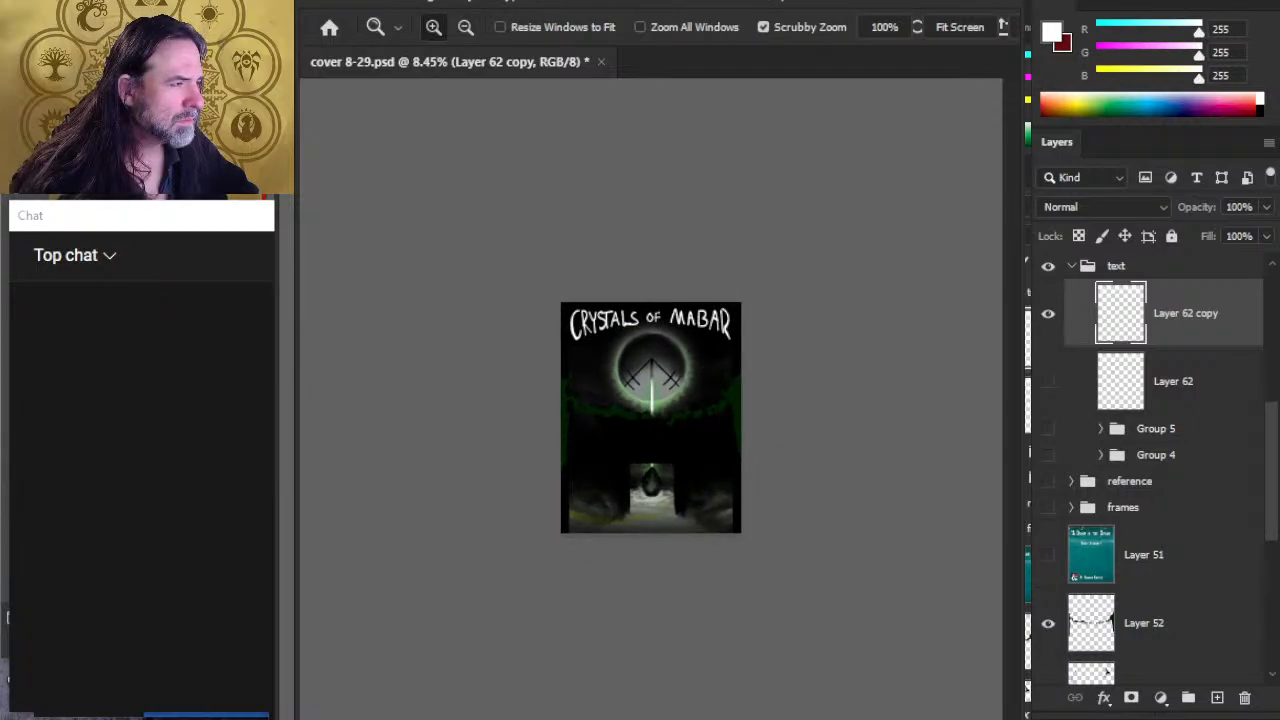
key(alt+Tab)
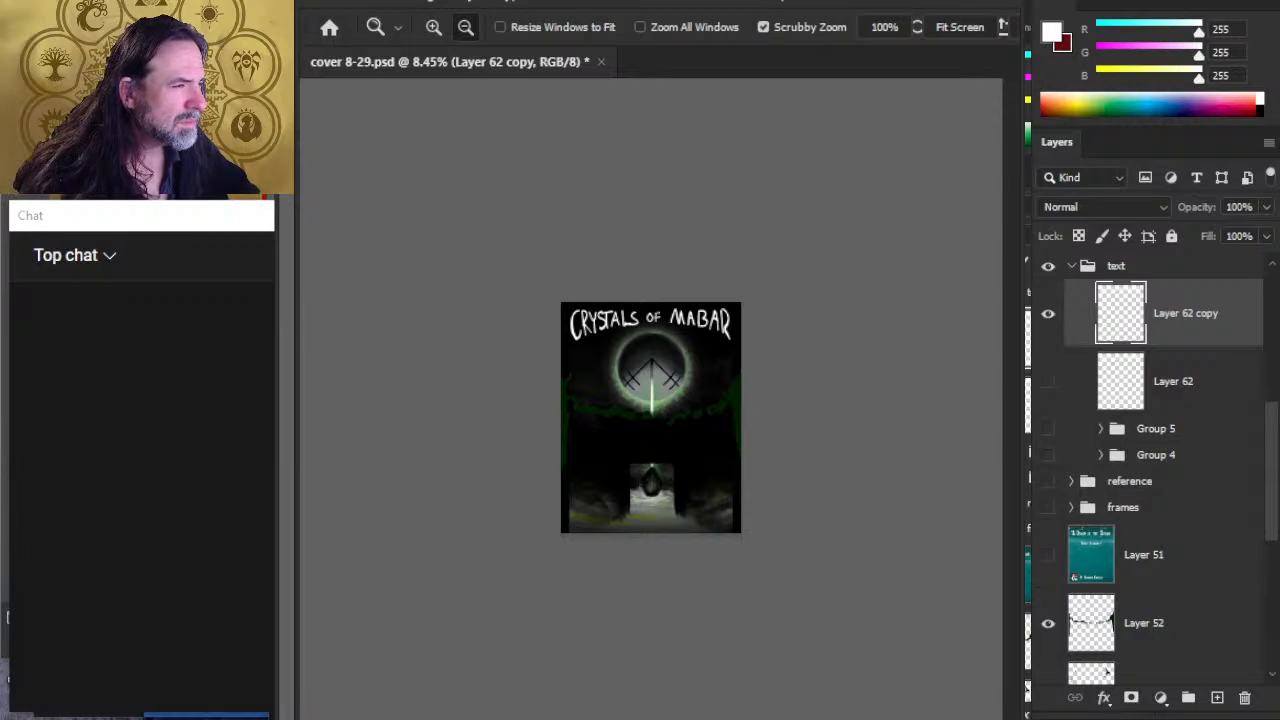
key(alt)
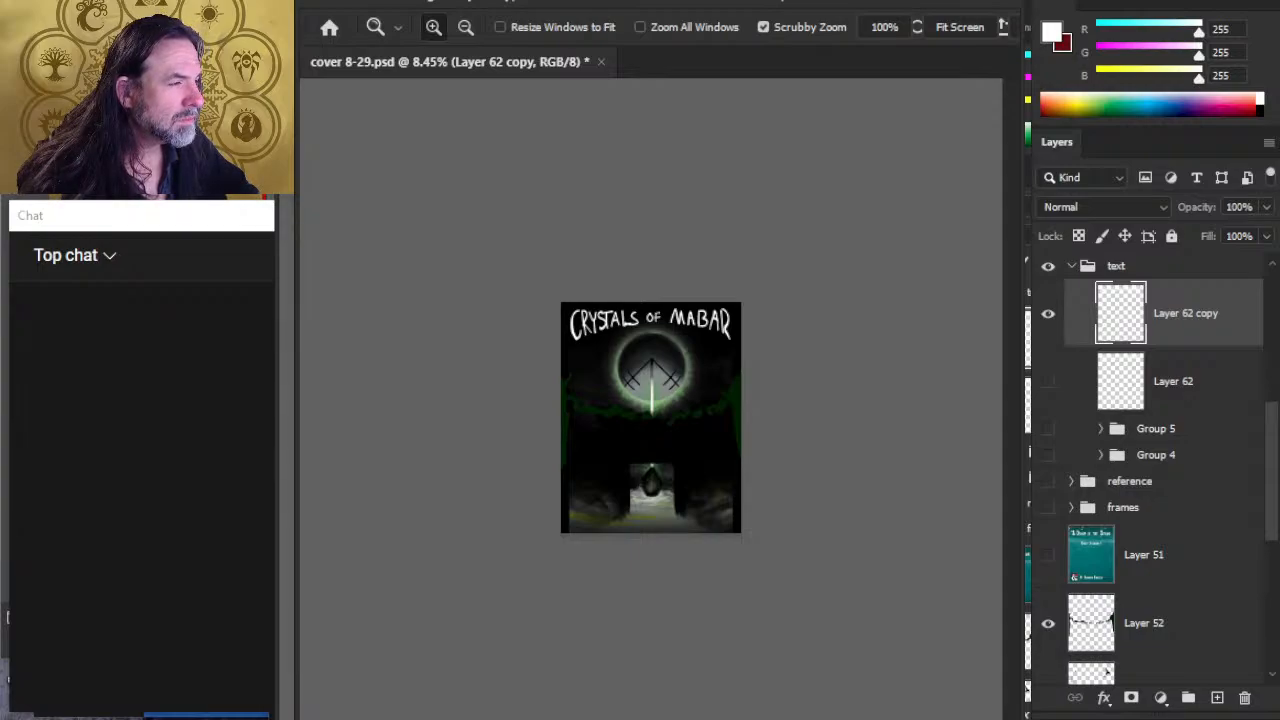
key(alt+Tab)
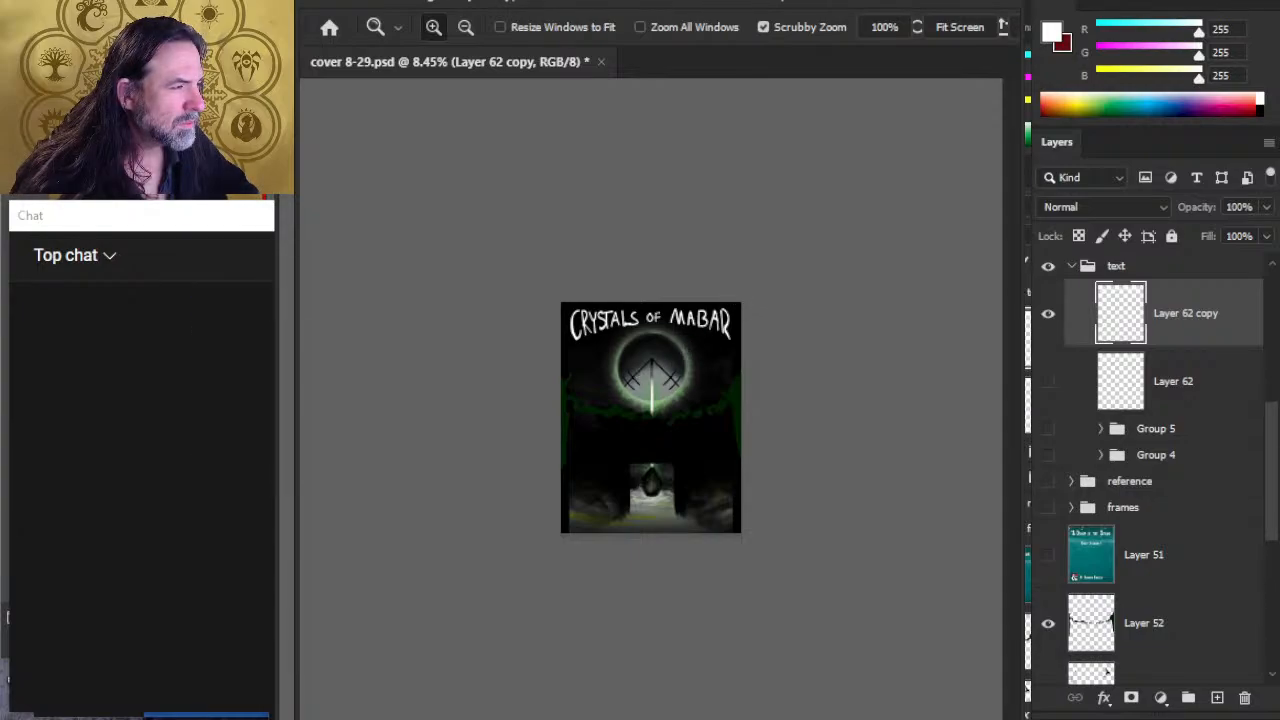
key(alt+Tab)
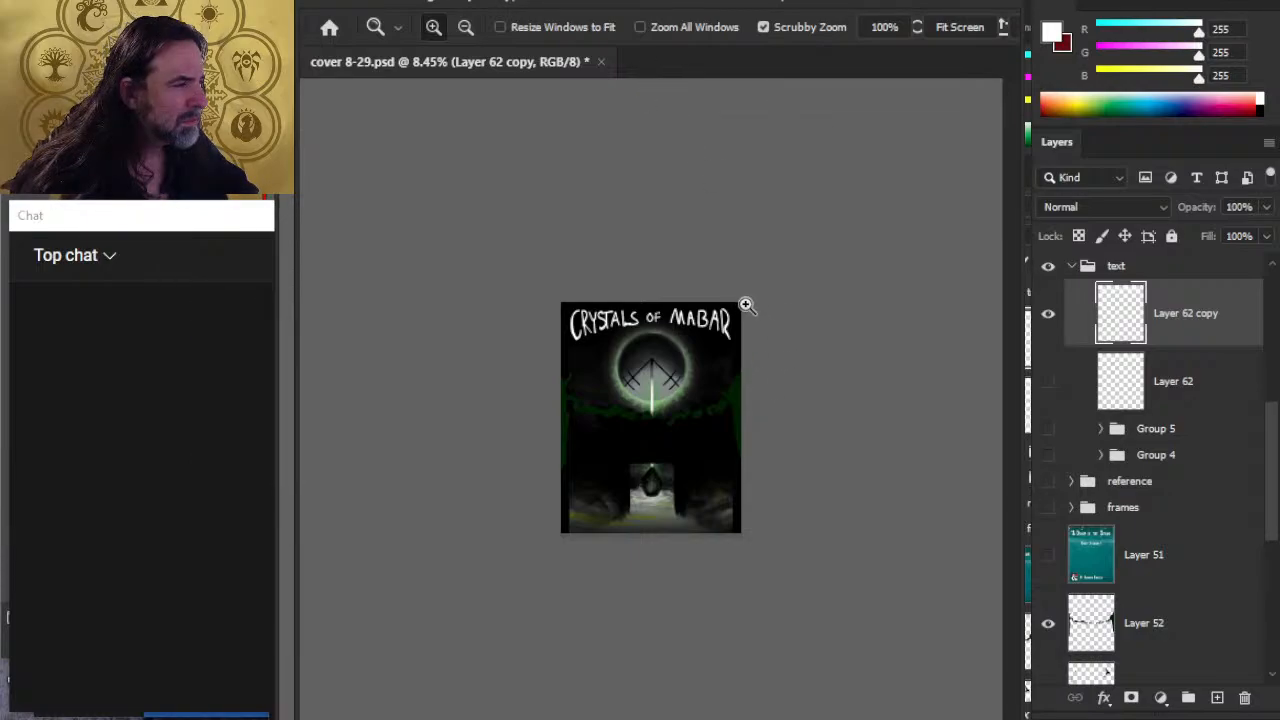
key(alt+Tab)
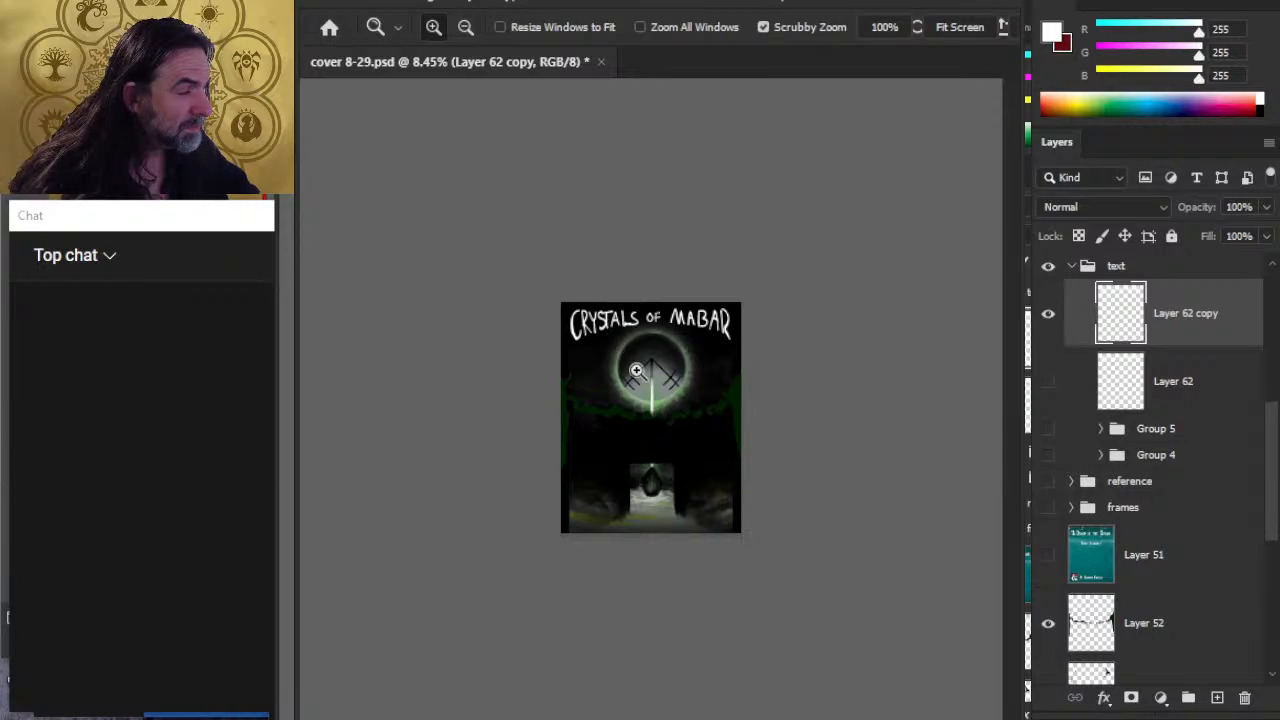
Step: Reduce the cover view to 6.69% and compare it with the cover thumbnails in the Snipping Tool capture
drag(640, 375, 604, 366)
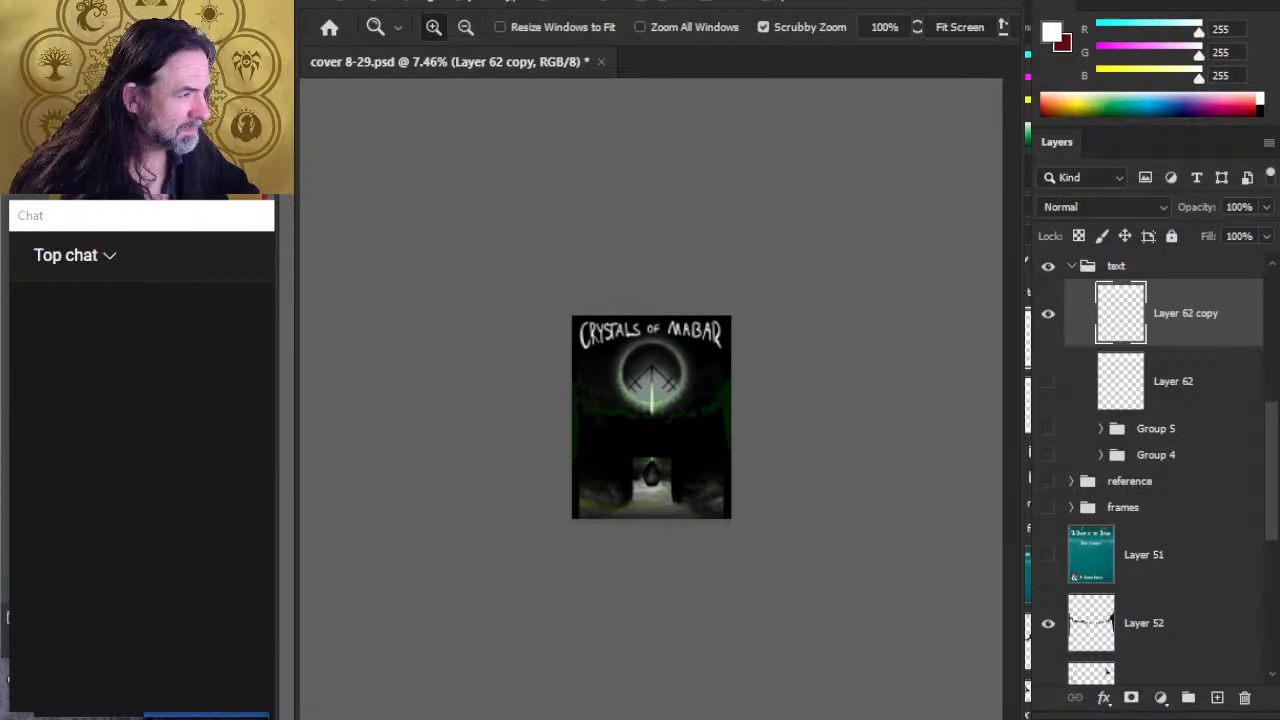
mouse_move(150, 380)
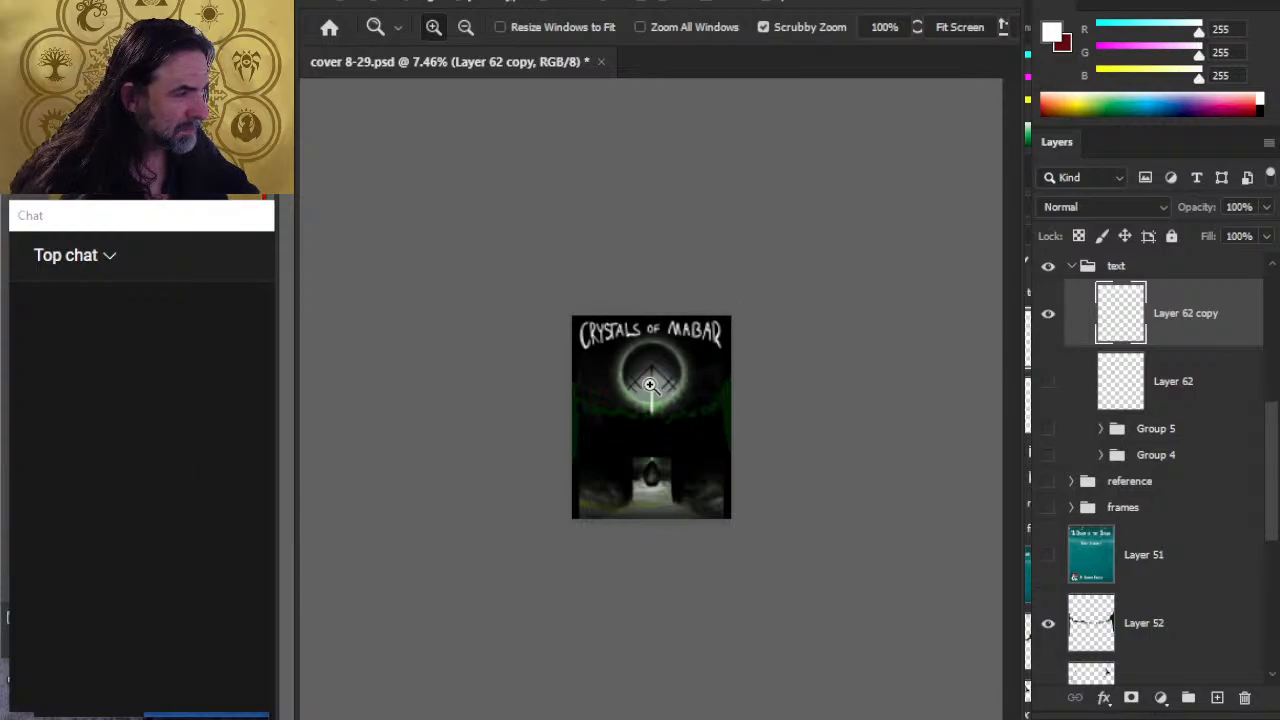
scroll(698, 348, down, 2)
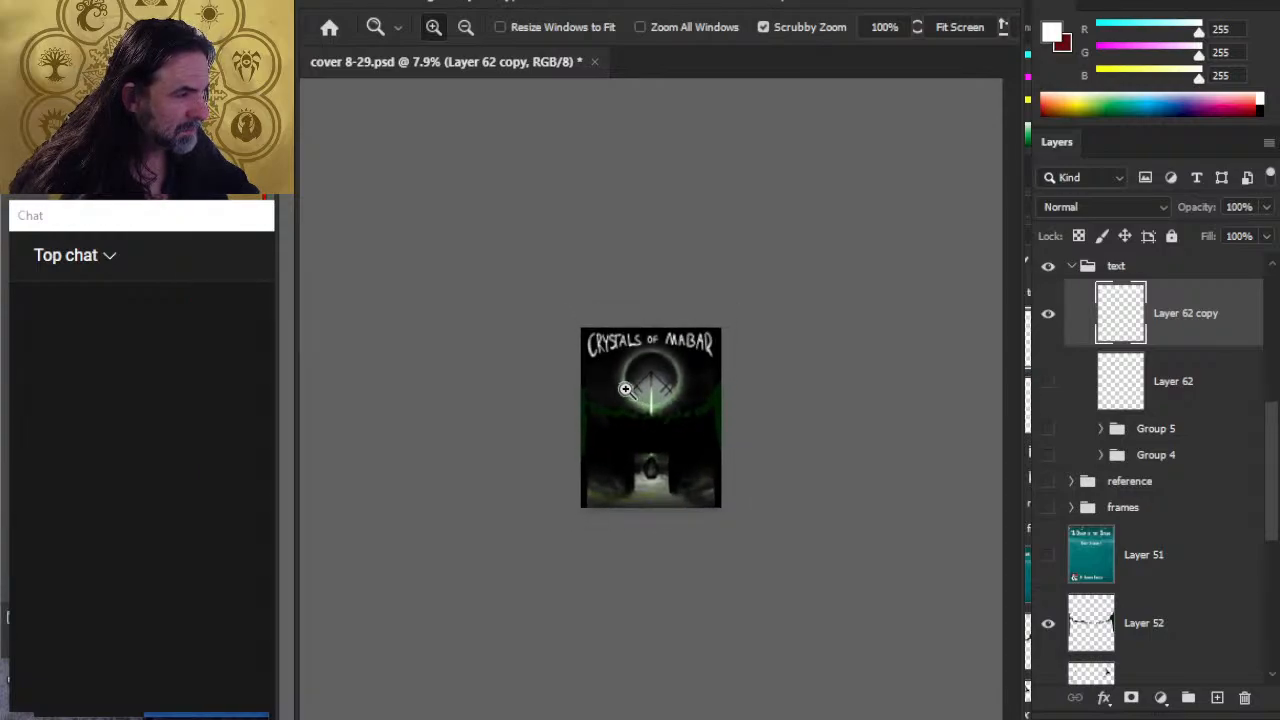
key(alt)
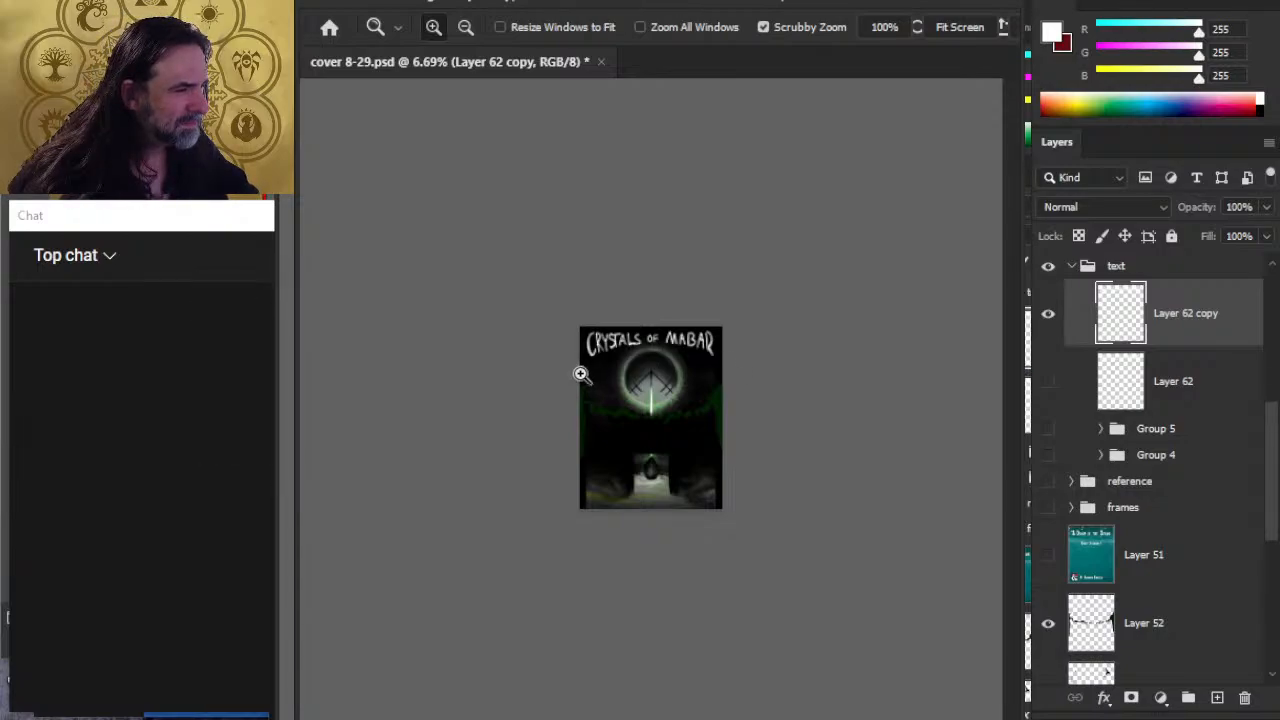
key(alt+Tab)
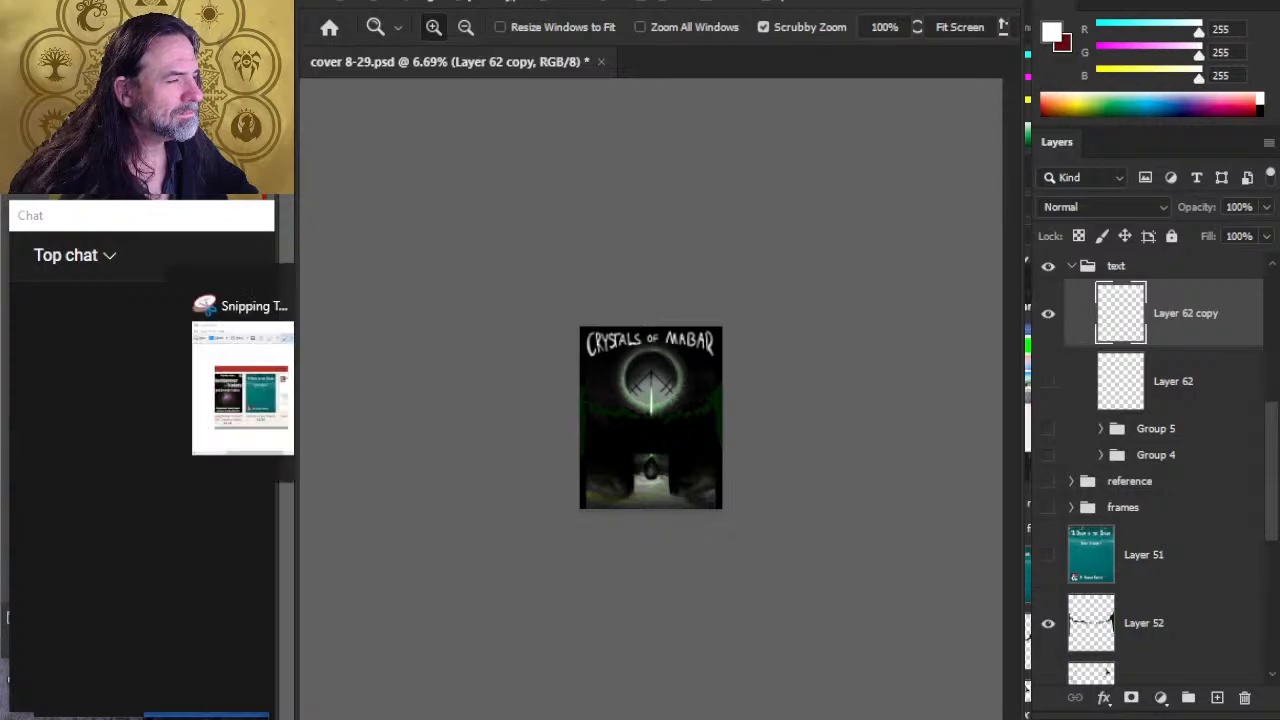
key(alt)
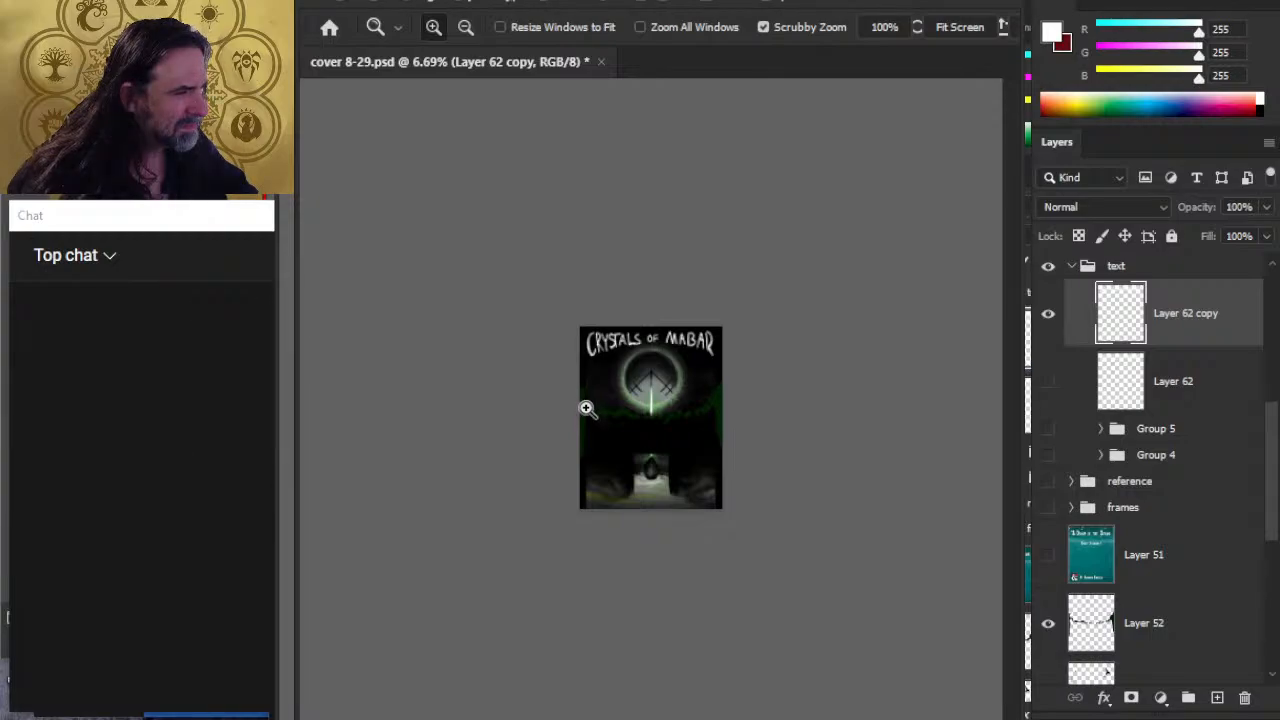
key(alt)
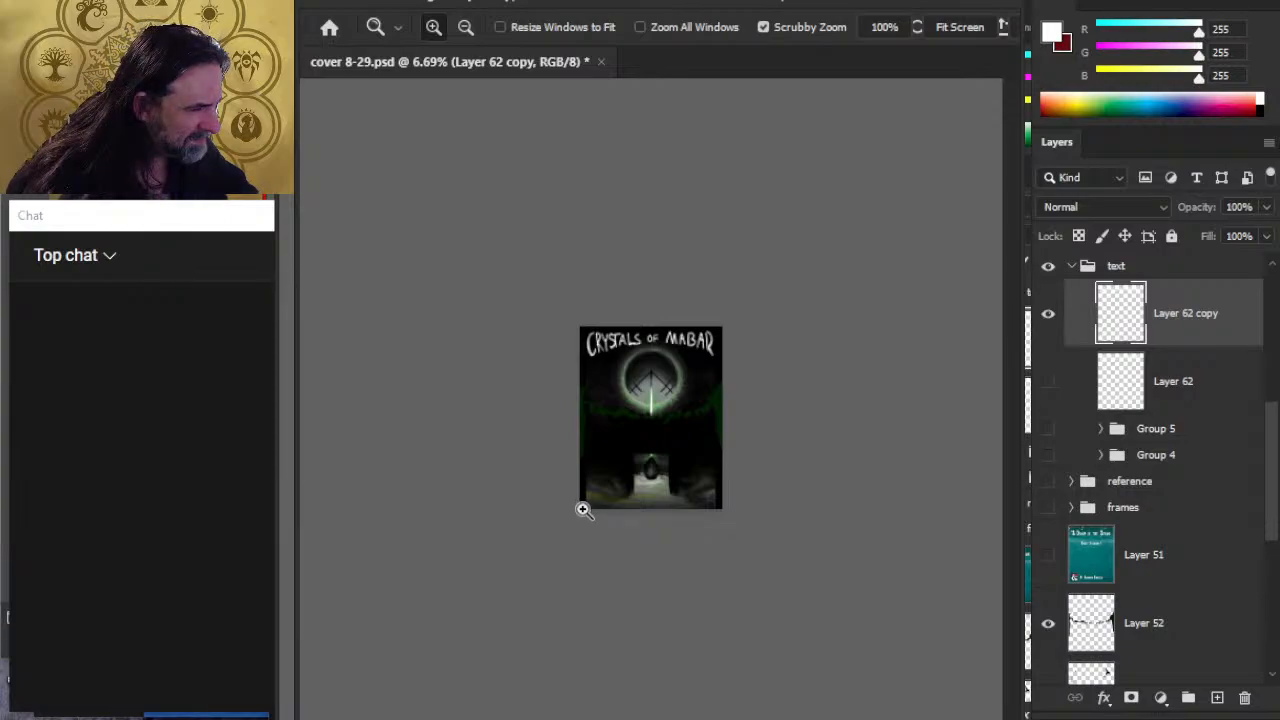
key(alt)
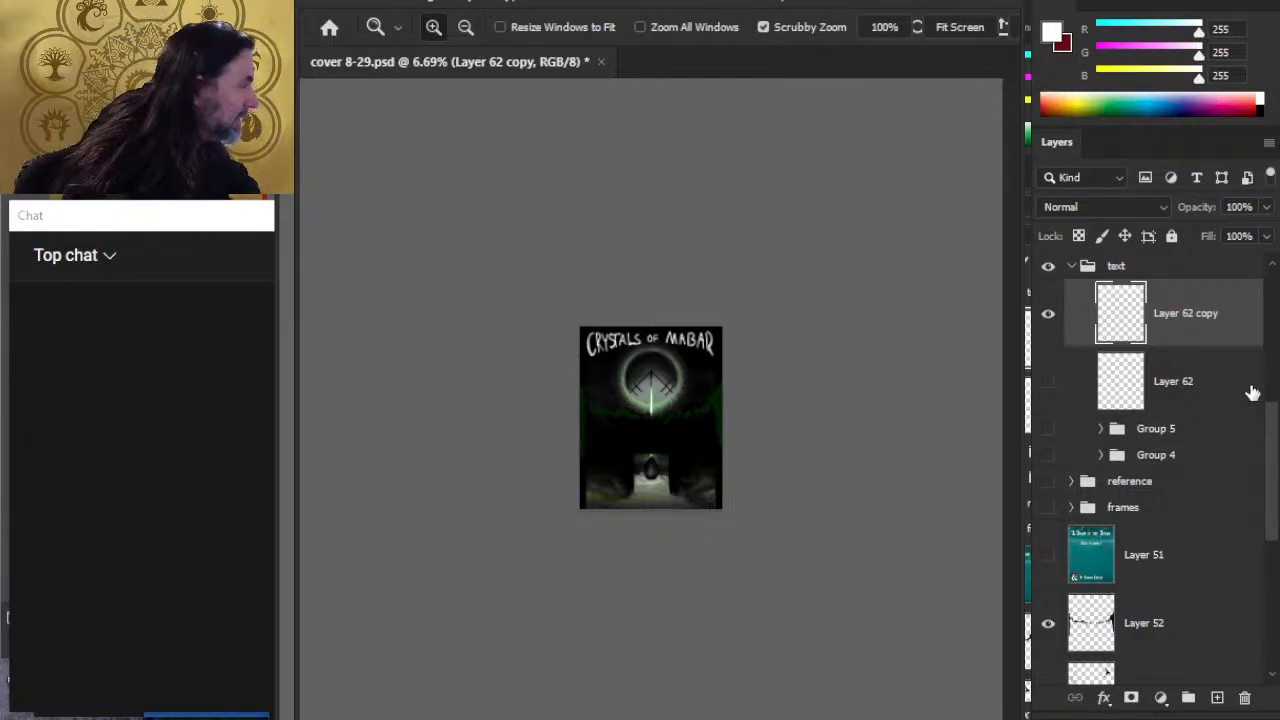
Step: Make the frames layer group visible on the cover
click(1048, 507)
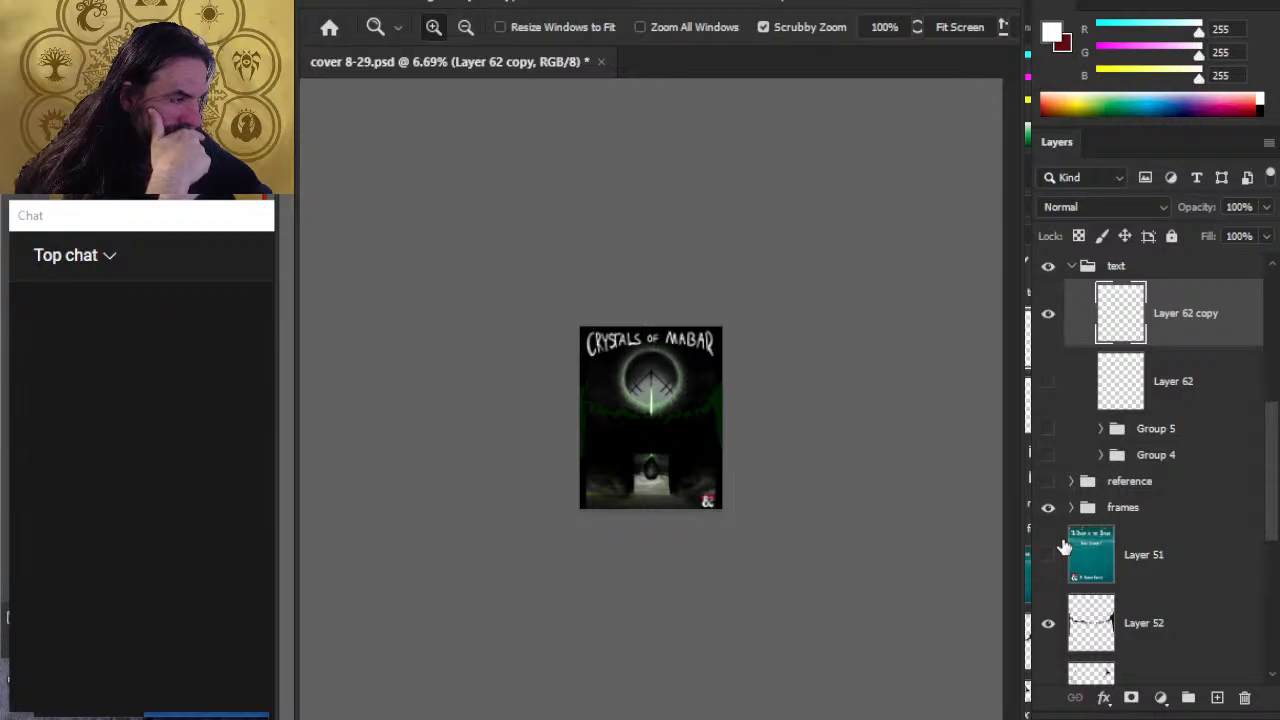
click(1116, 274)
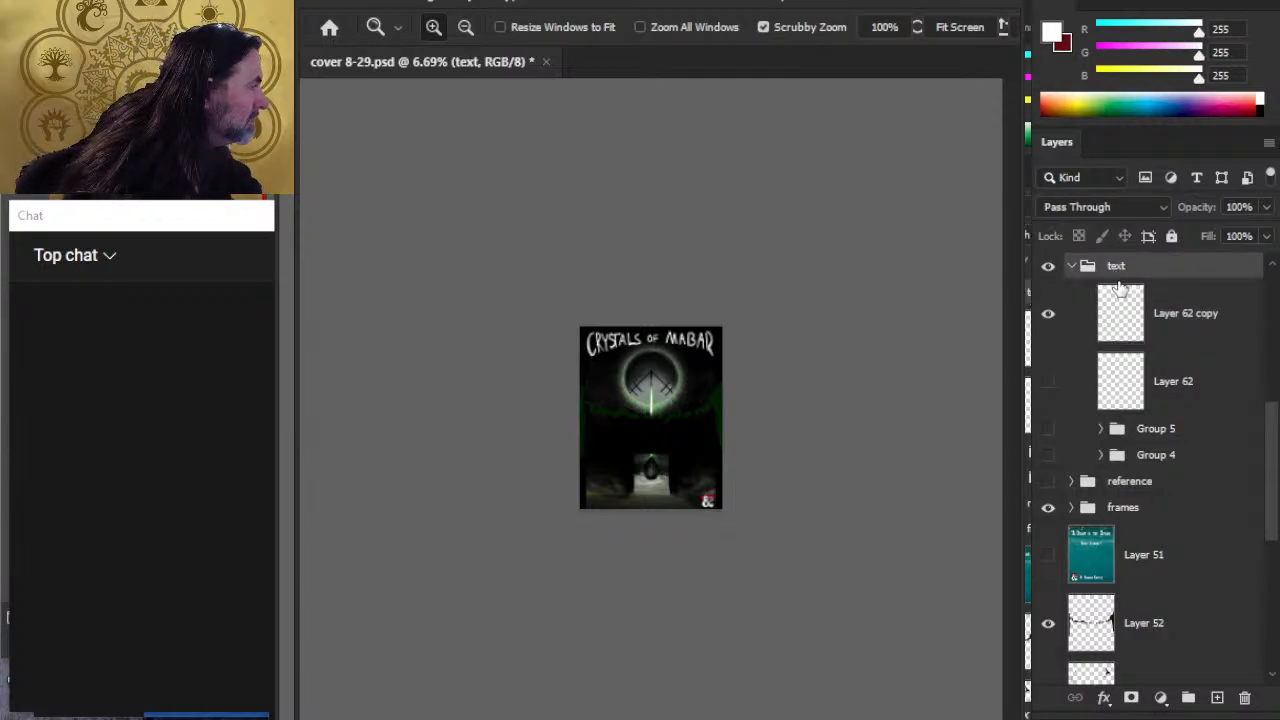
drag(1276, 451, 1276, 500)
scroll(1277, 400, up, 5)
scroll(1270, 390, down, 1)
scroll(1200, 495, down, 1)
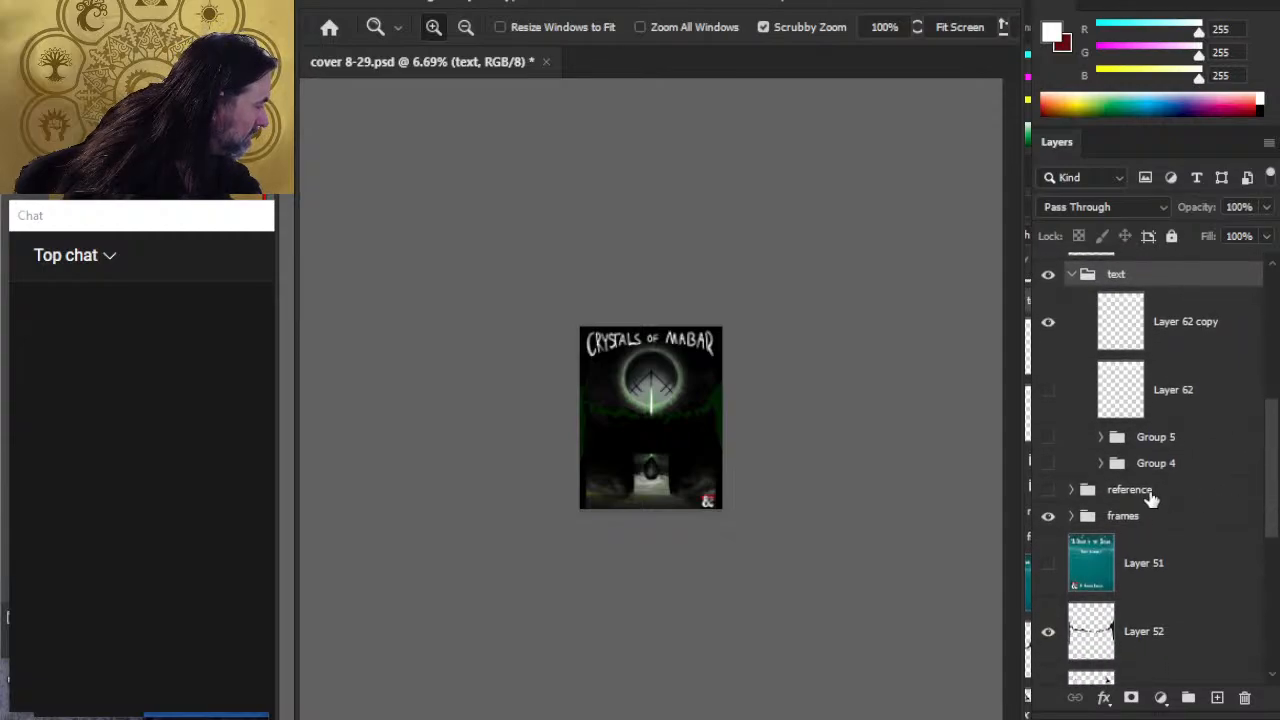
Step: Rename the reference layer group as "6.69 -- reference"
double_click(1133, 495)
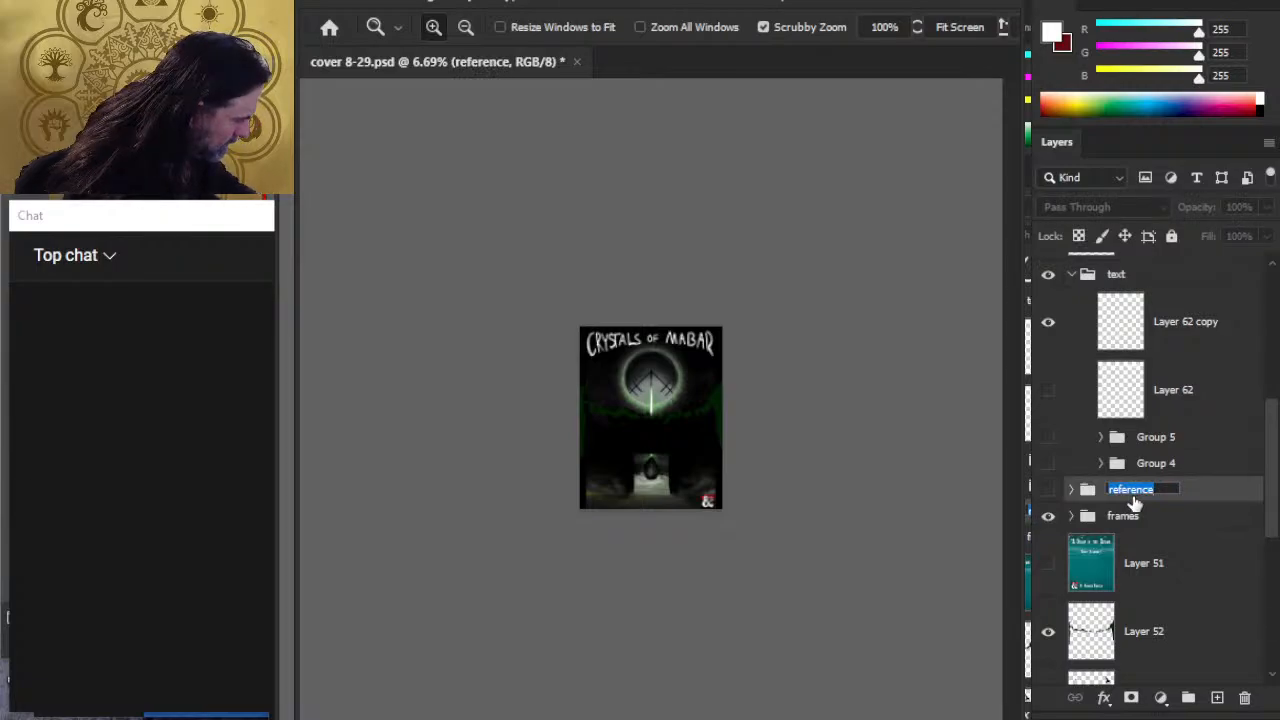
text(6.69)
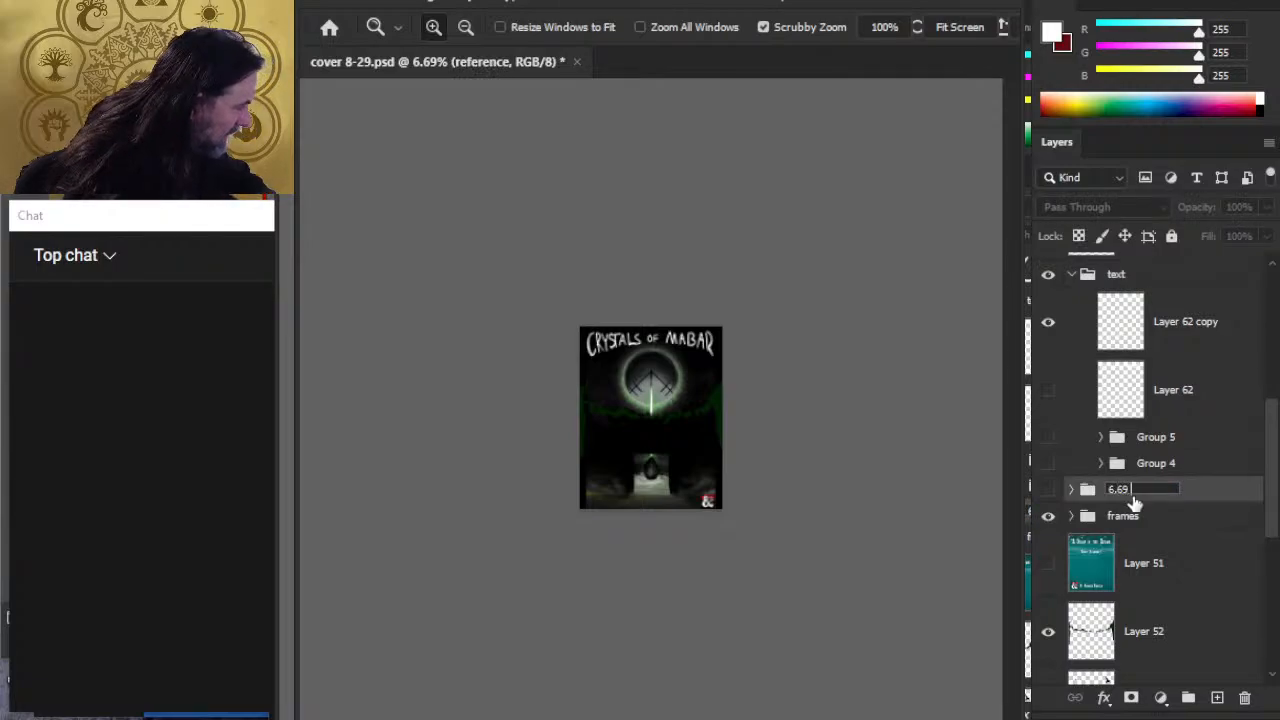
text( -- referenc)
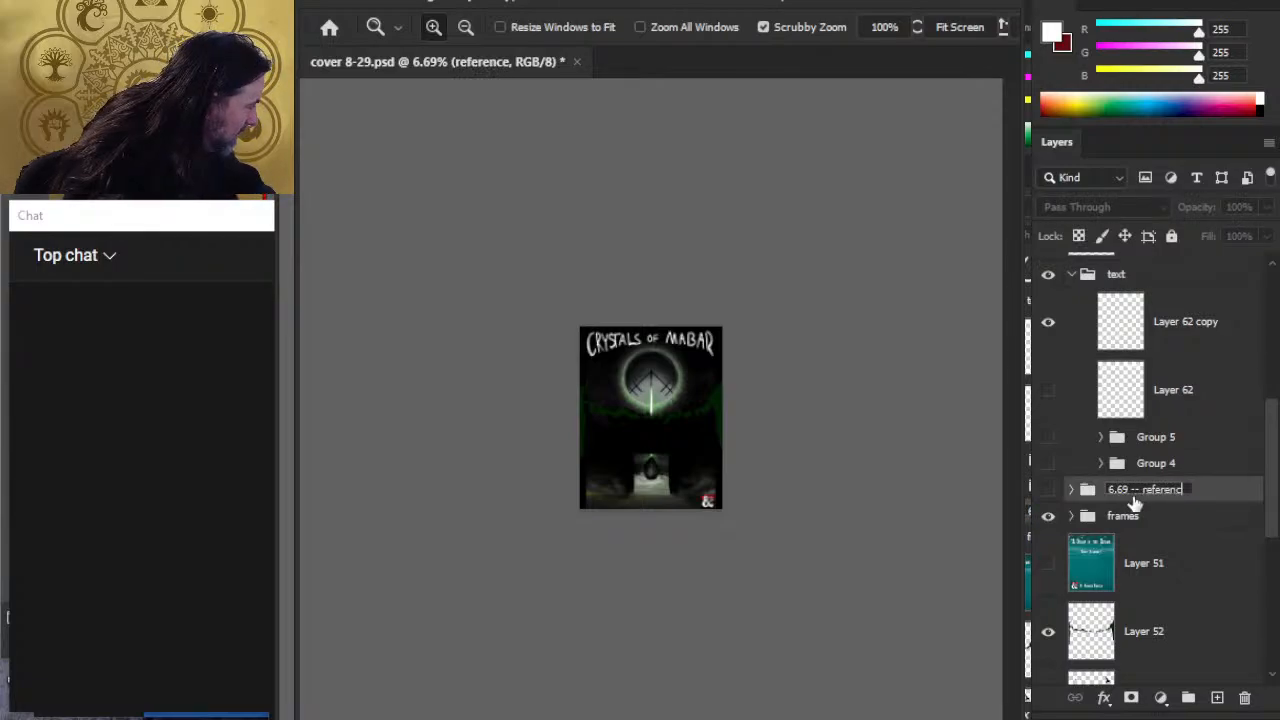
text(e)
key(Return)
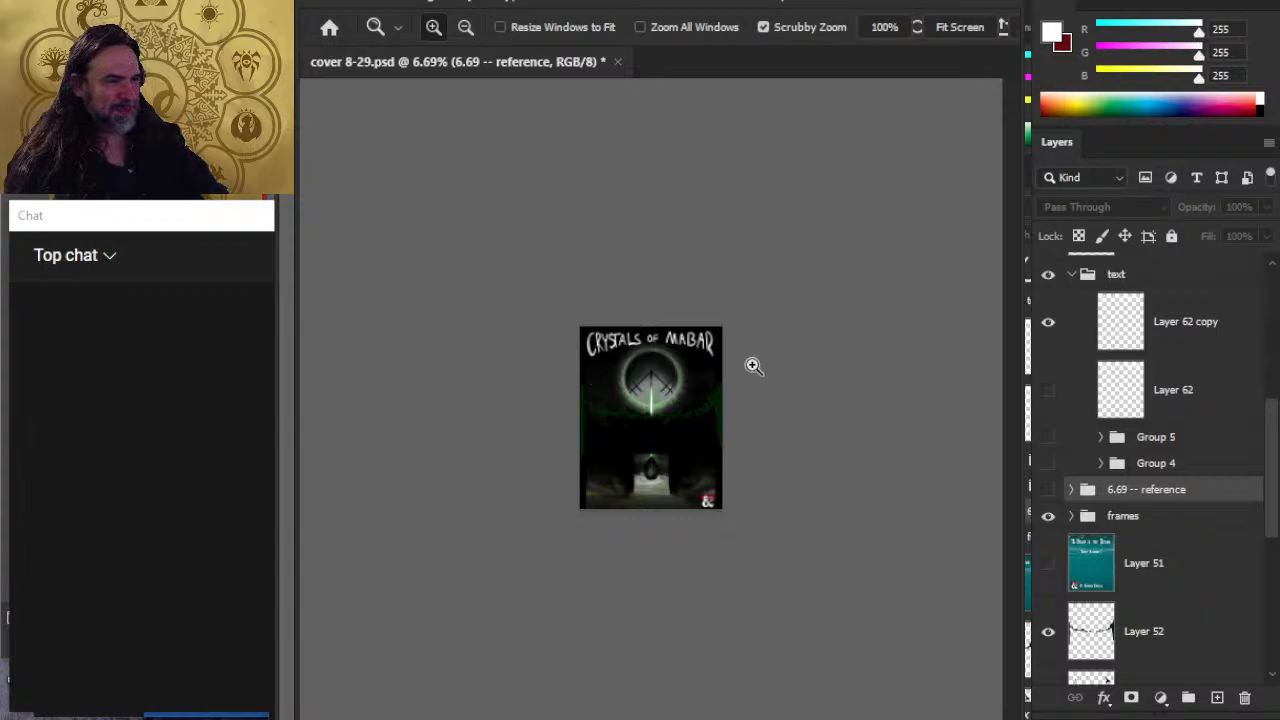
Step: Duplicate the title layer Layer 62 copy and hide the original, leaving only the duplicate showing
click(621, 394)
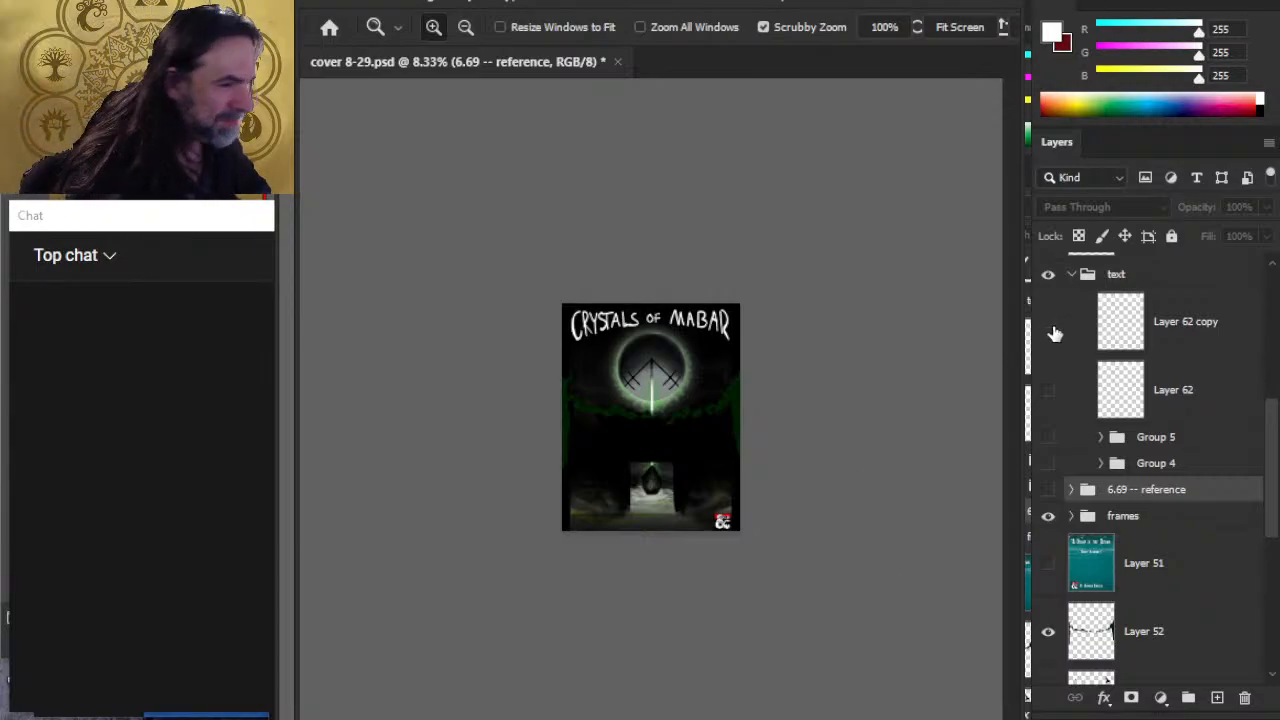
click(1190, 330)
key(l)
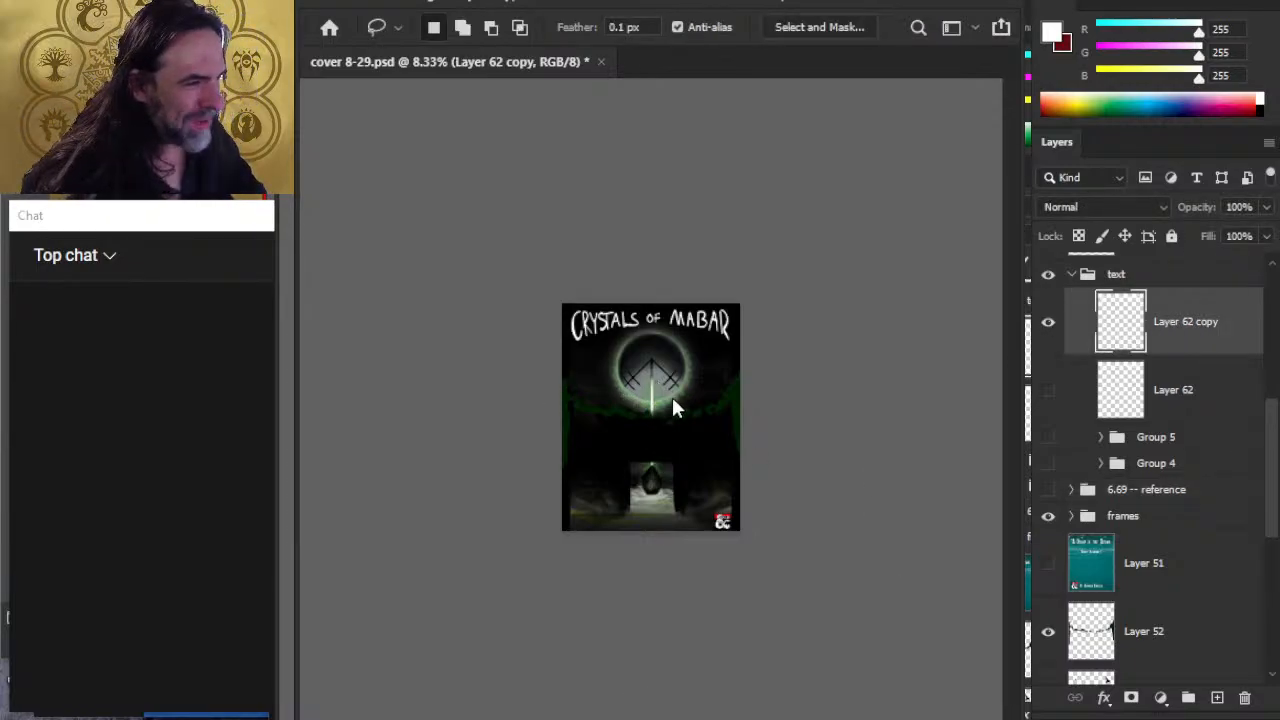
key(ctrl+t)
key(Escape)
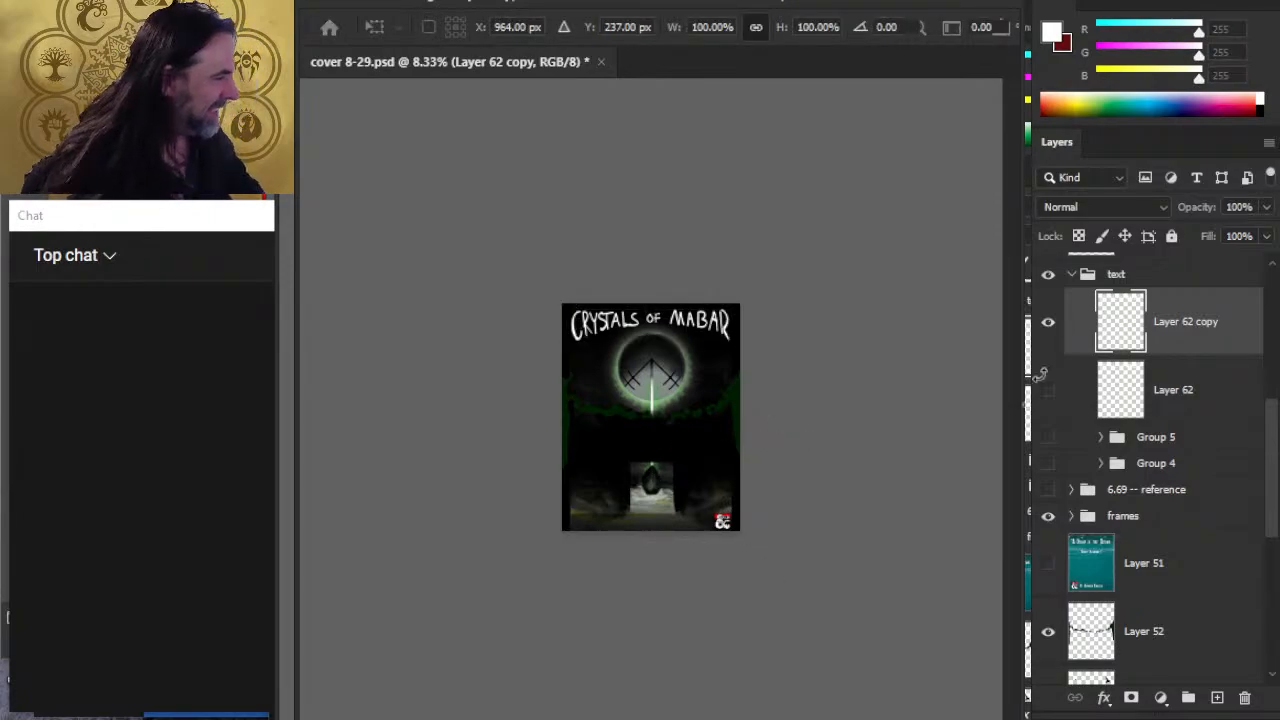
click(1110, 83)
key(Return)
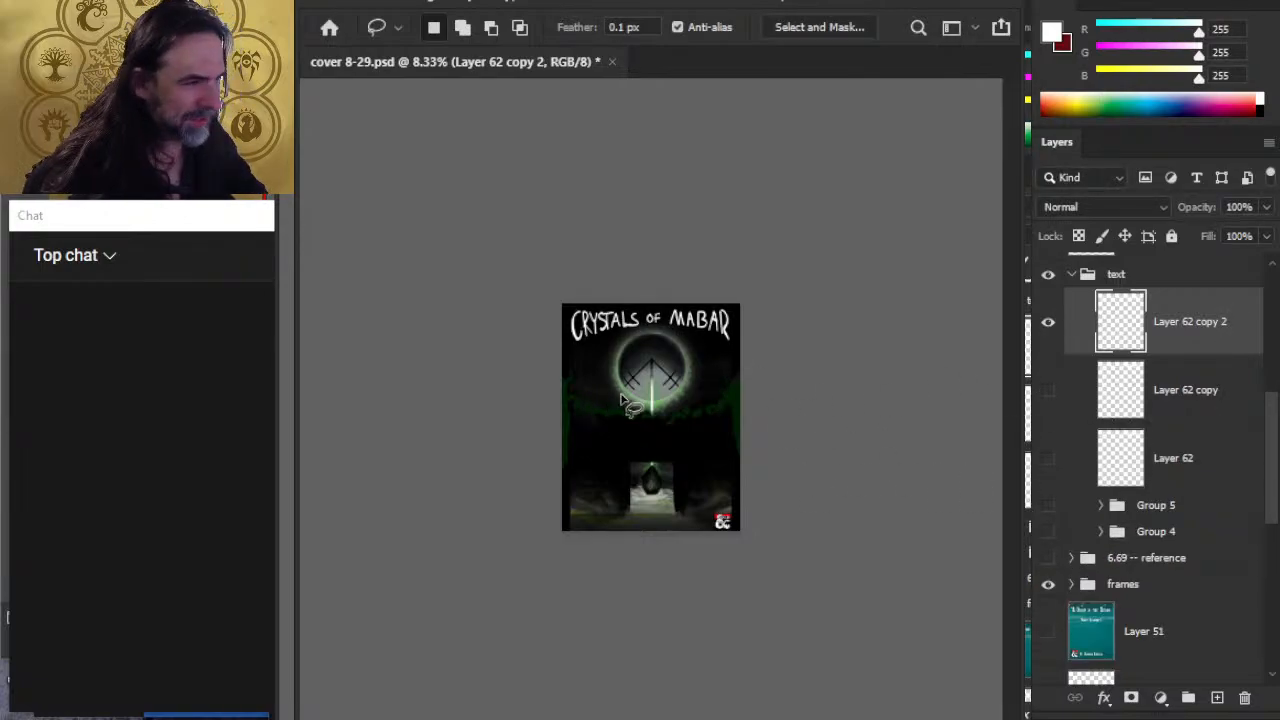
Step: Warp the duplicated title by pulling both lower corners down, lengthening the outer letters around the glowing ring
key(ctrl+t)
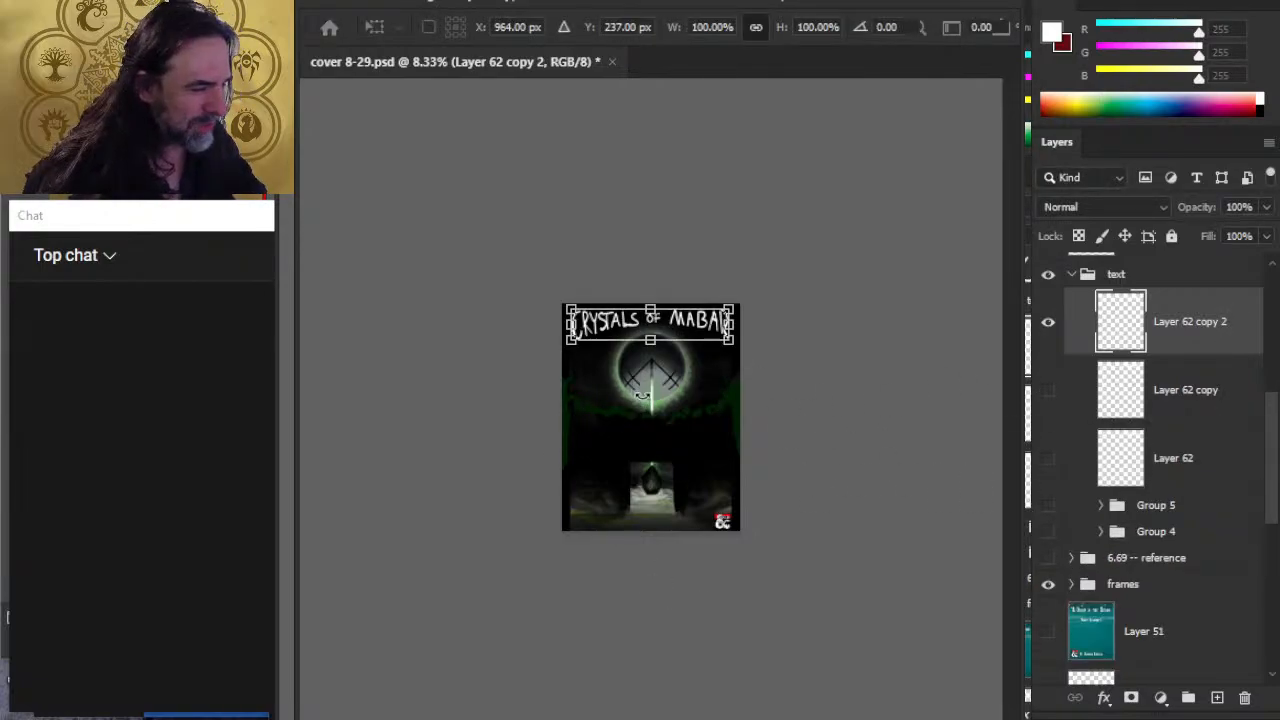
click(720, 148)
drag(571, 341, 574, 363)
drag(575, 368, 572, 358)
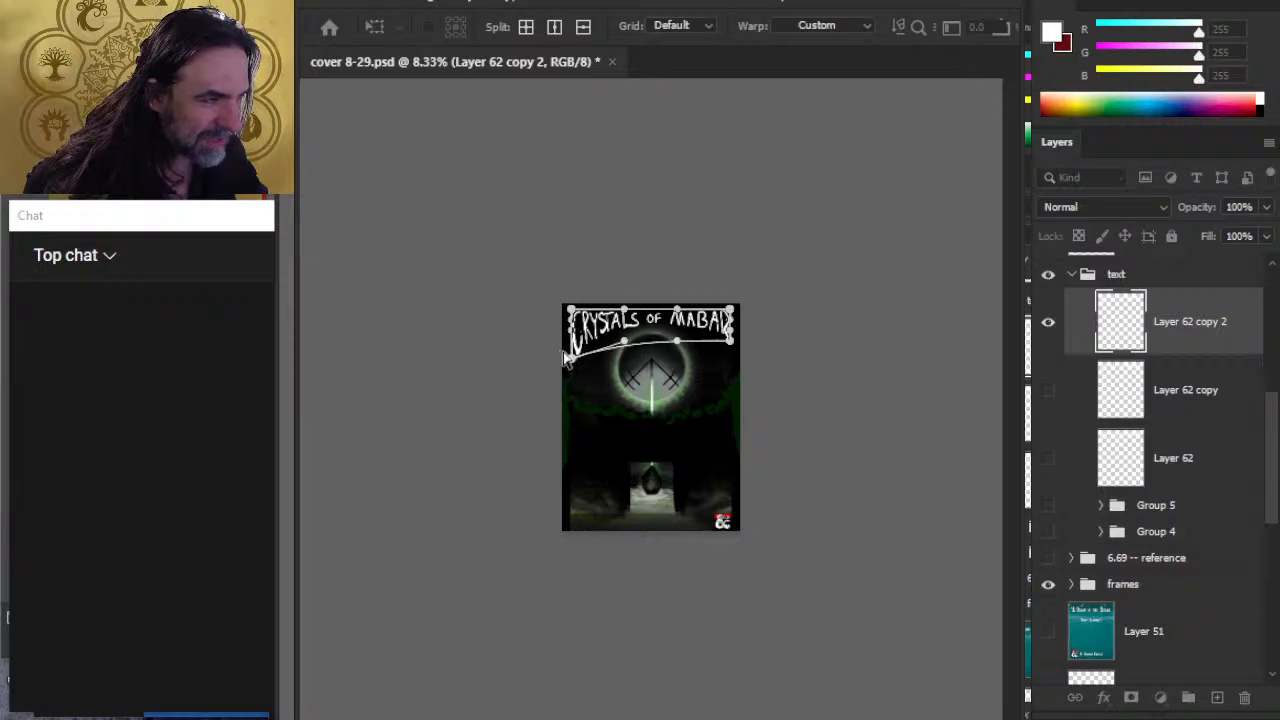
drag(731, 346, 730, 362)
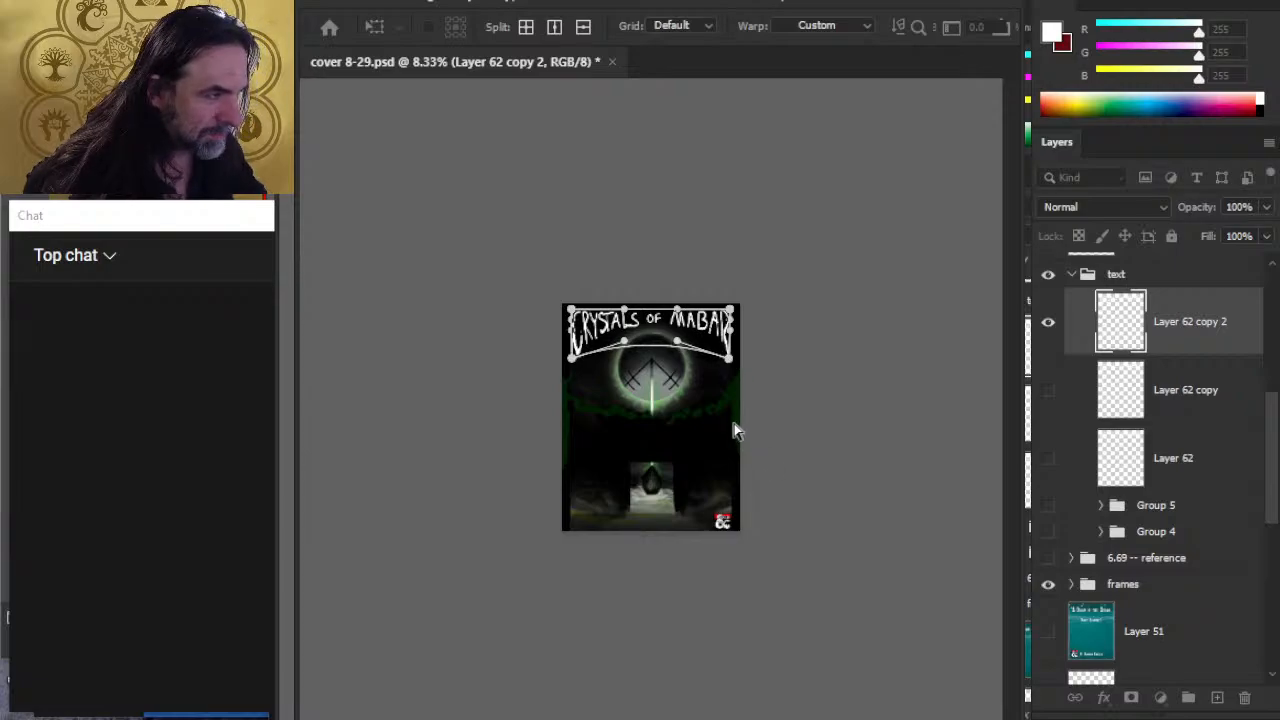
key(Return)
Step: Apply the title's corner warp, and try a slight further warp on the middle of its lower edge
key(l)
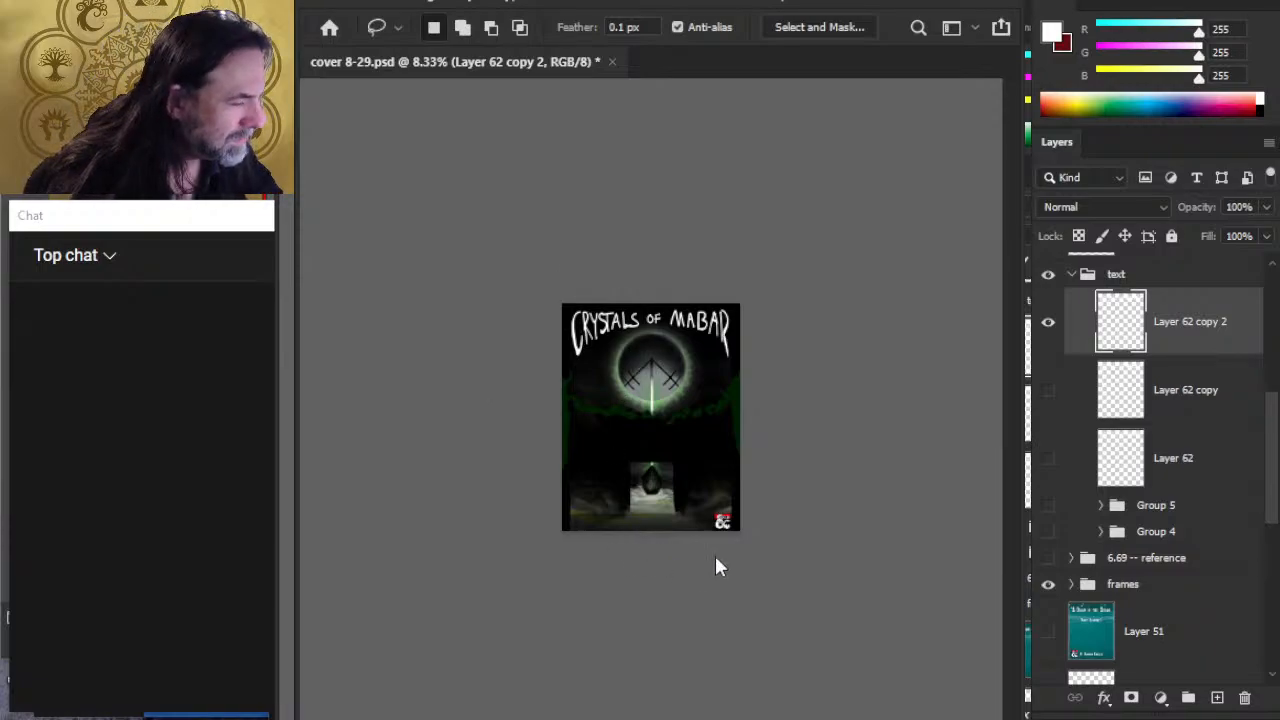
key(ctrl+t)
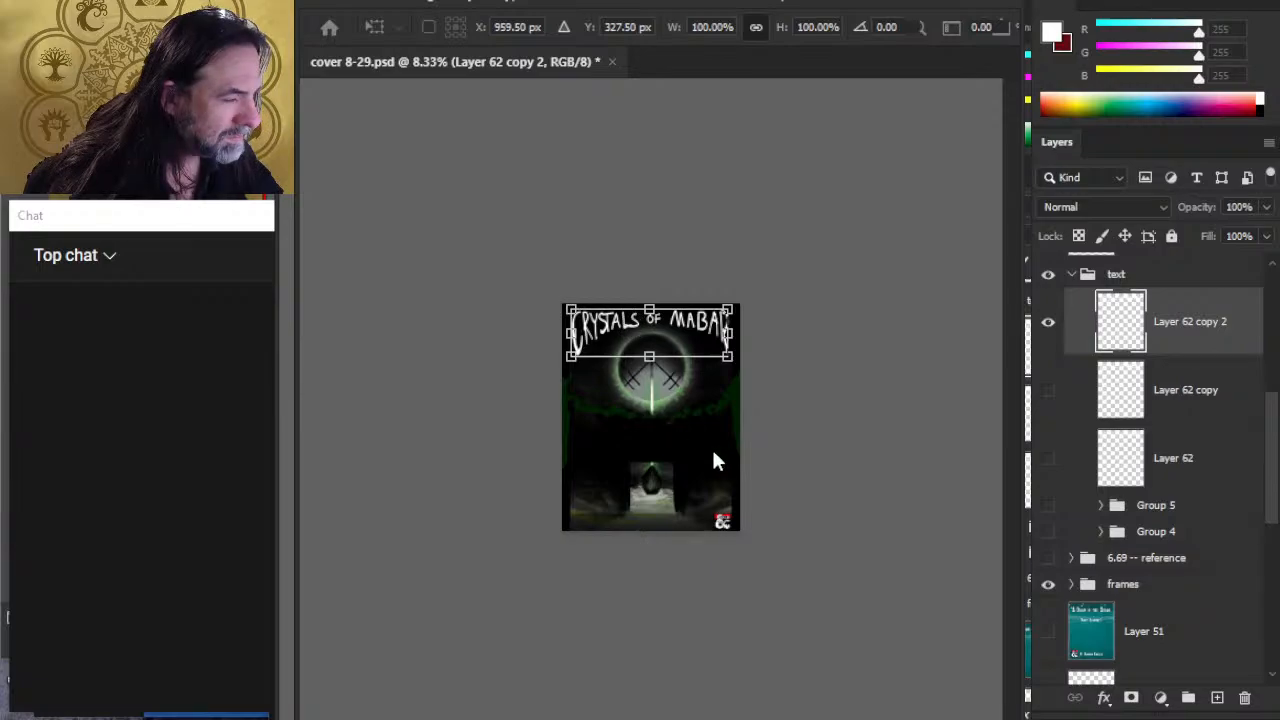
key(ctrl+alt+w)
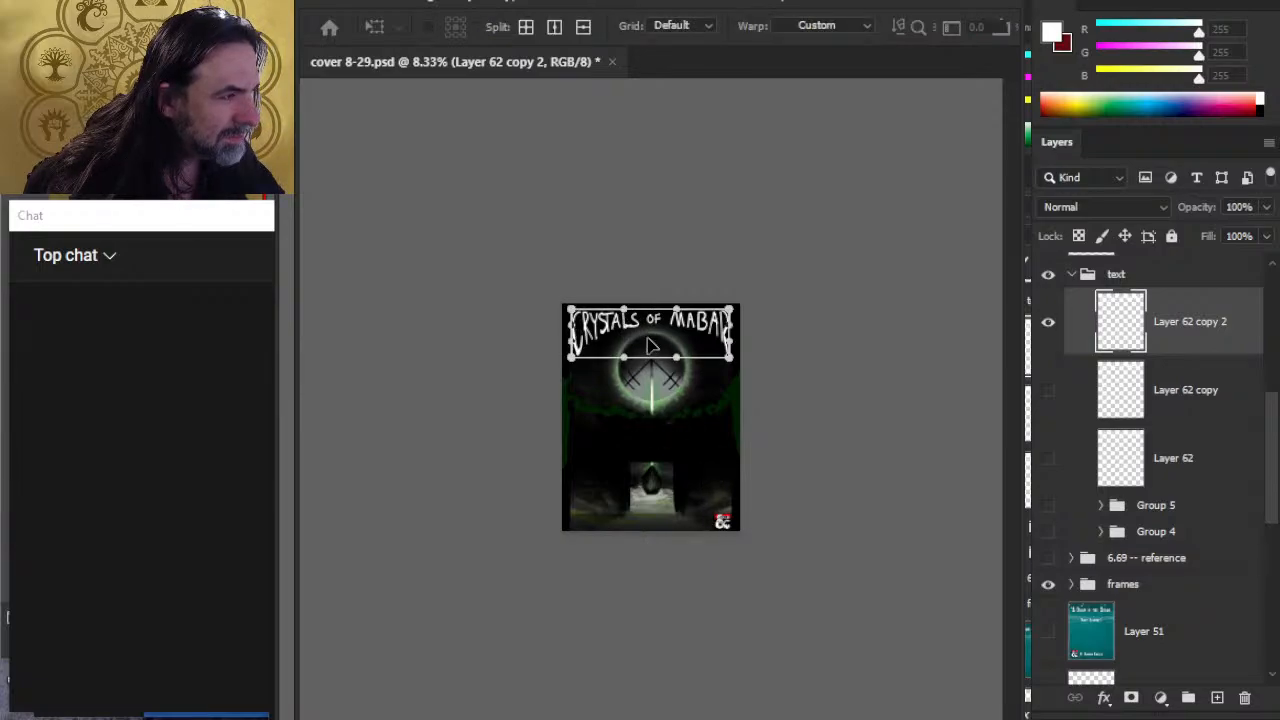
drag(648, 347, 652, 356)
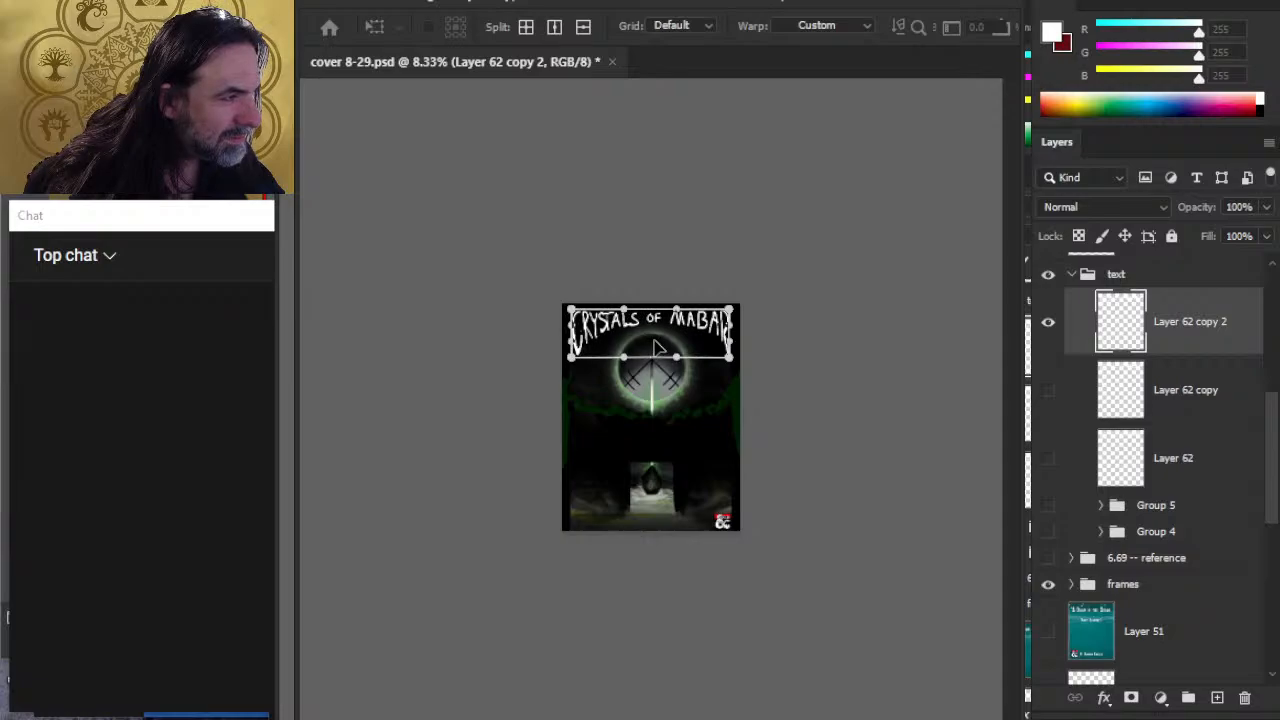
key(Return)
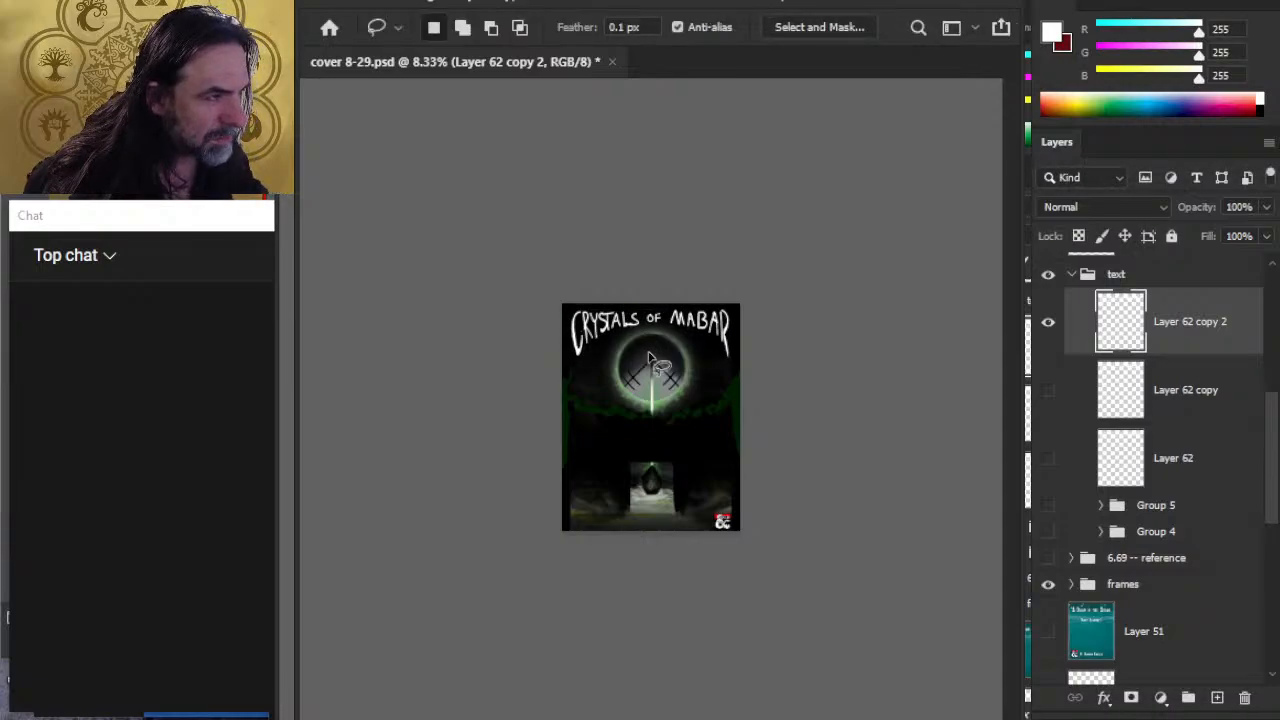
Step: Undo the last position changes to the title lettering above the ring
key(v)
key(ctrl+z)
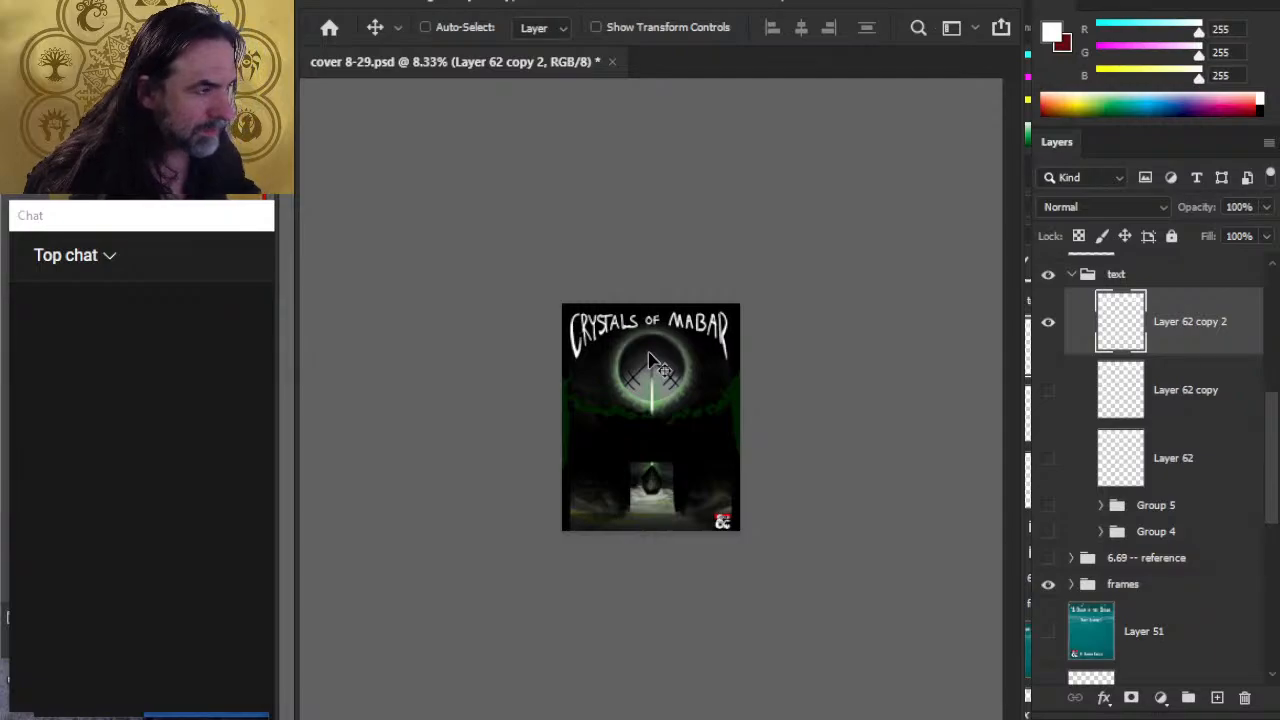
key(ctrl+z)
key(ctrl+z)
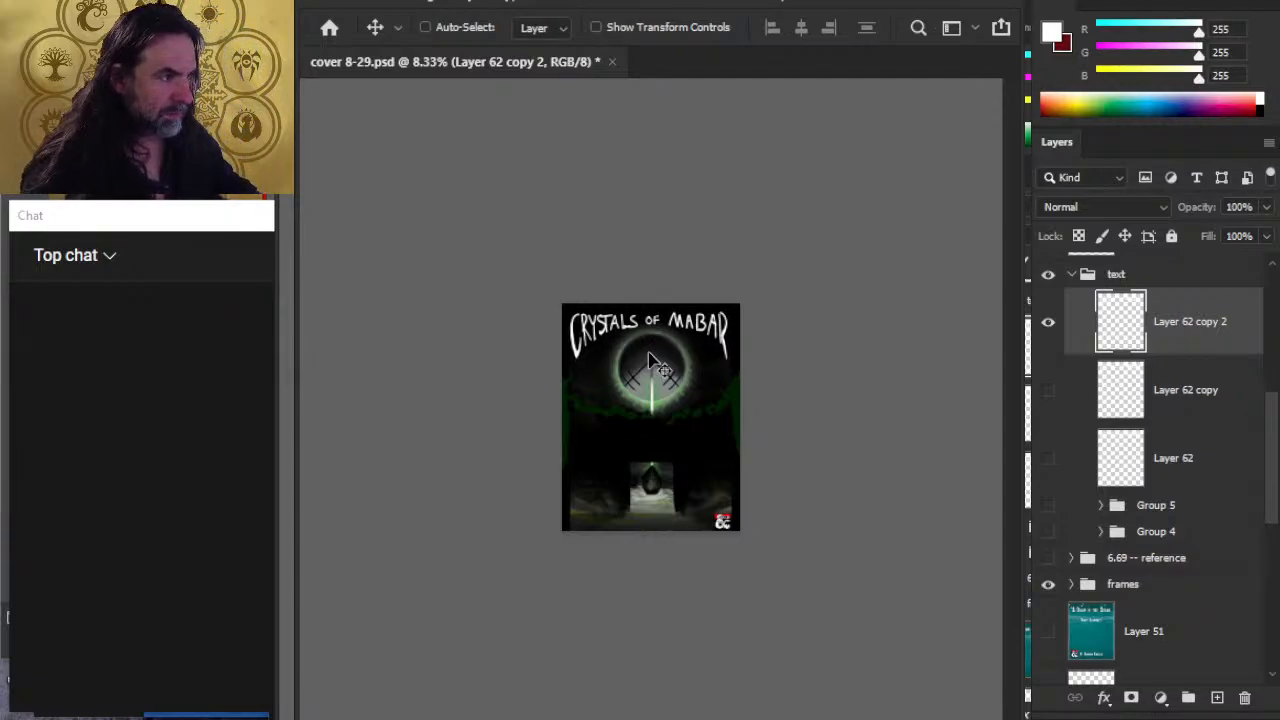
key(ctrl+z)
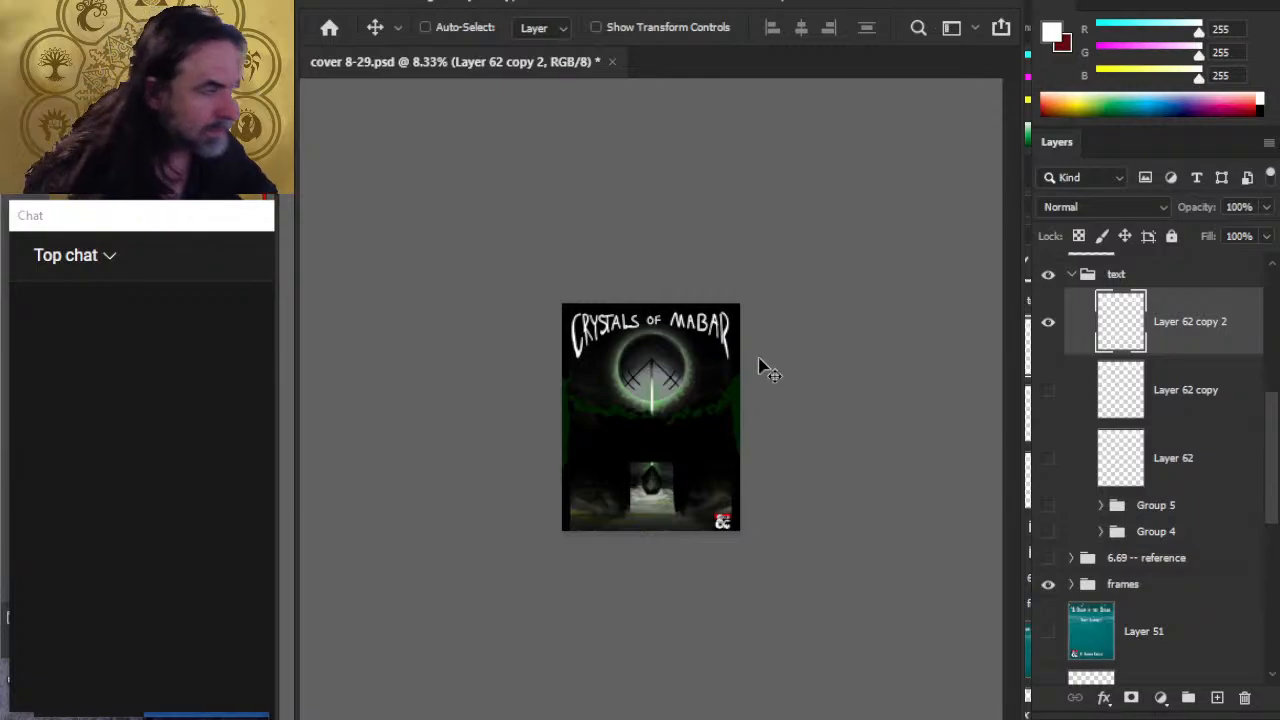
Step: Lasso the word CRYSTALS in the title on Layer 62 copy 2
key(e)
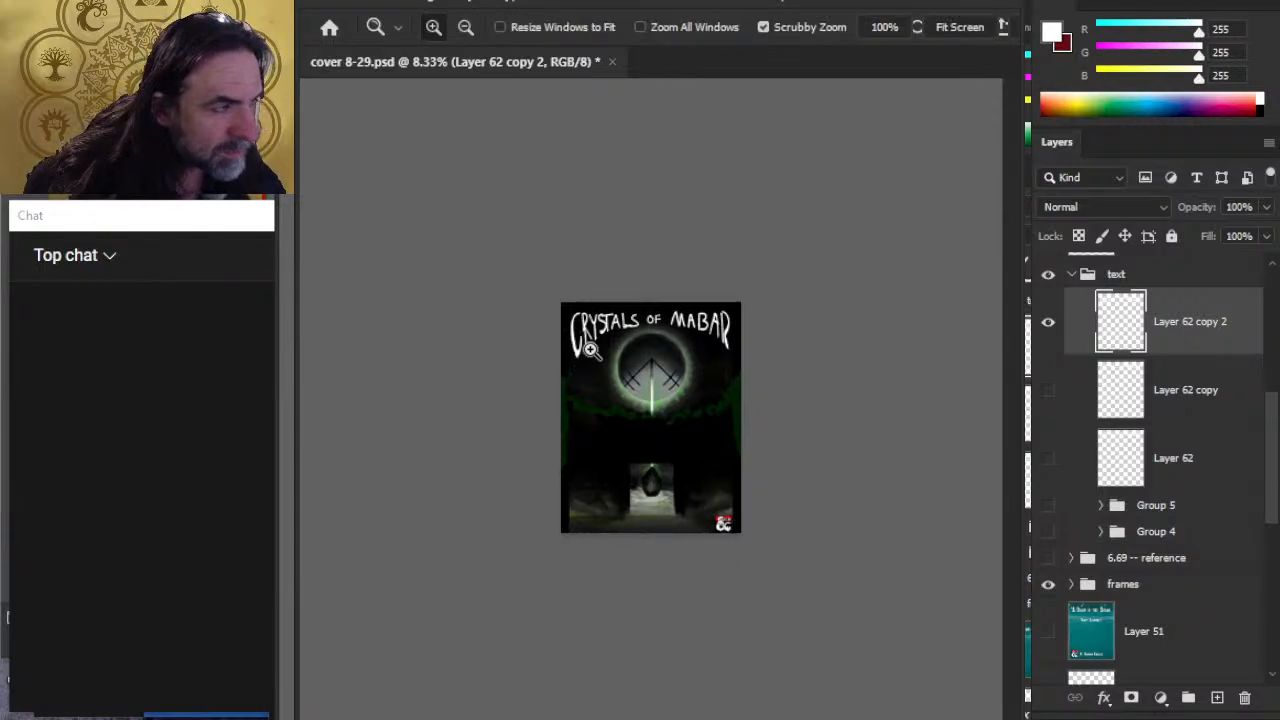
ctrl+click(566, 368)
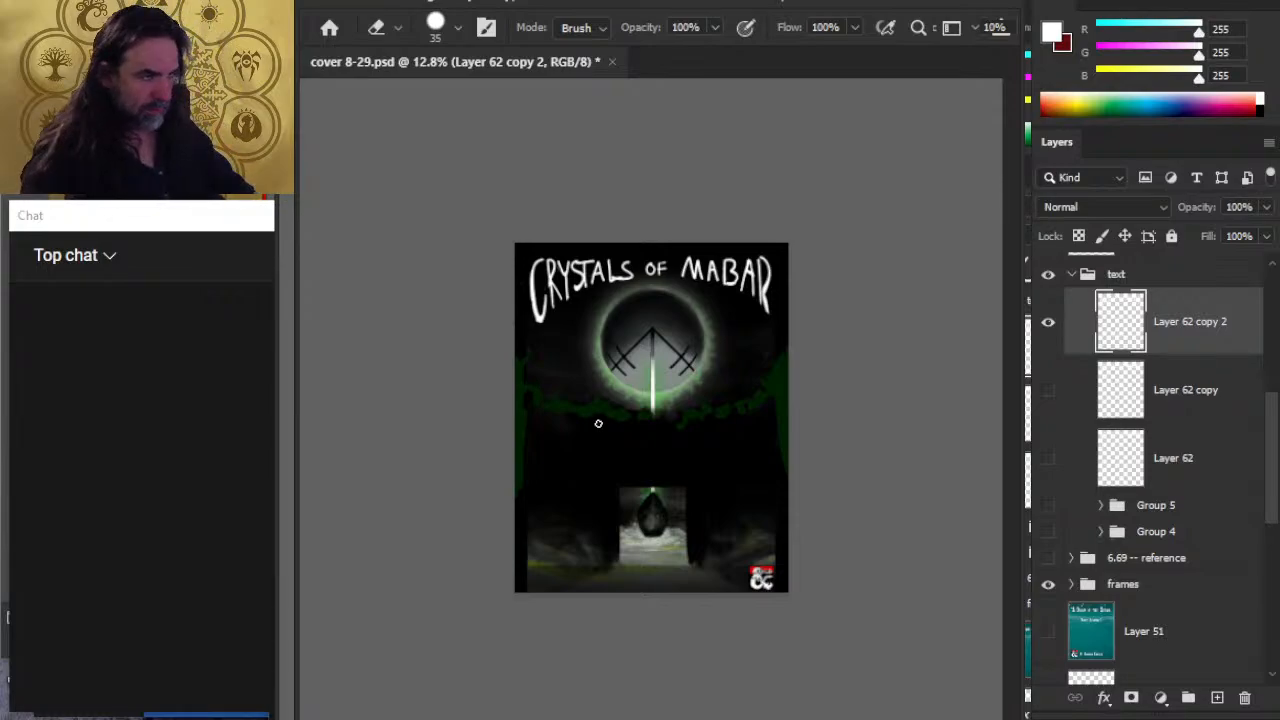
key(l)
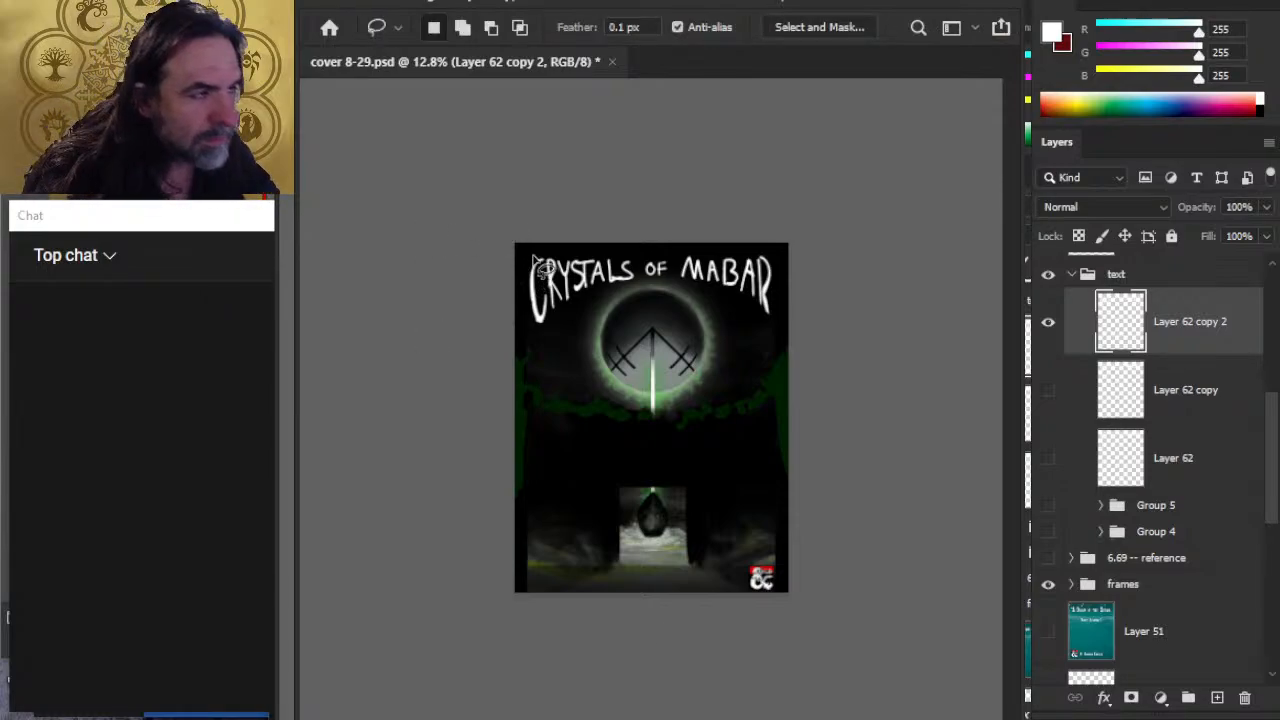
drag(515, 285, 538, 250)
mouse_move(548, 342)
mouse_down()
mouse_move(599, 320)
mouse_move(625, 290)
mouse_up()
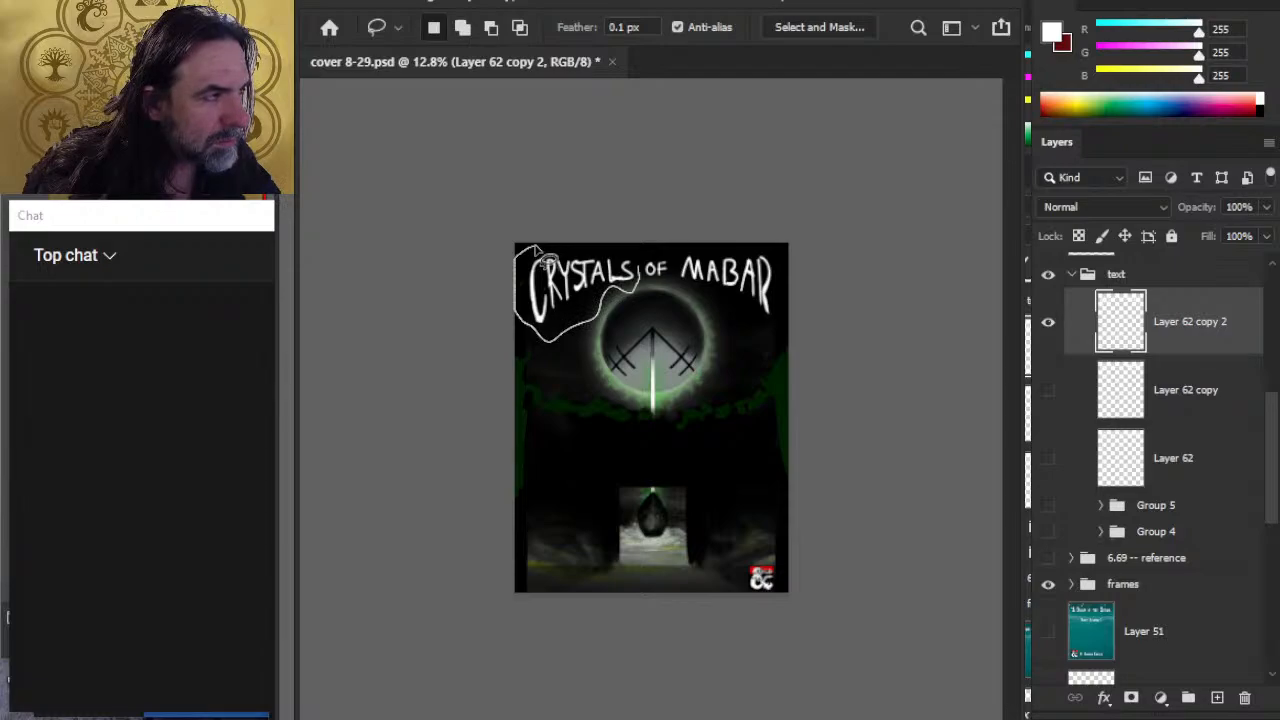
drag(548, 261, 545, 258)
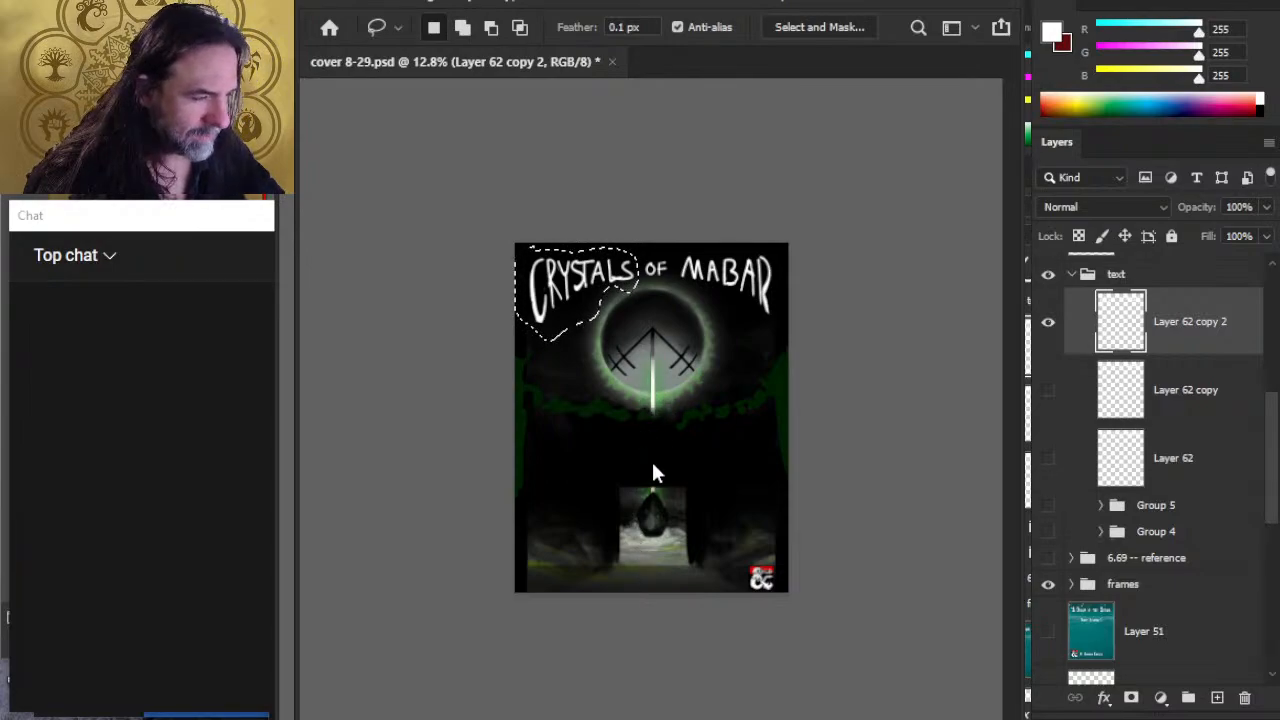
Step: Warp the selected CRYSTALS by raising its lower outer corner and curving its bottom edge, shortening the tall C
key(ctrl+t)
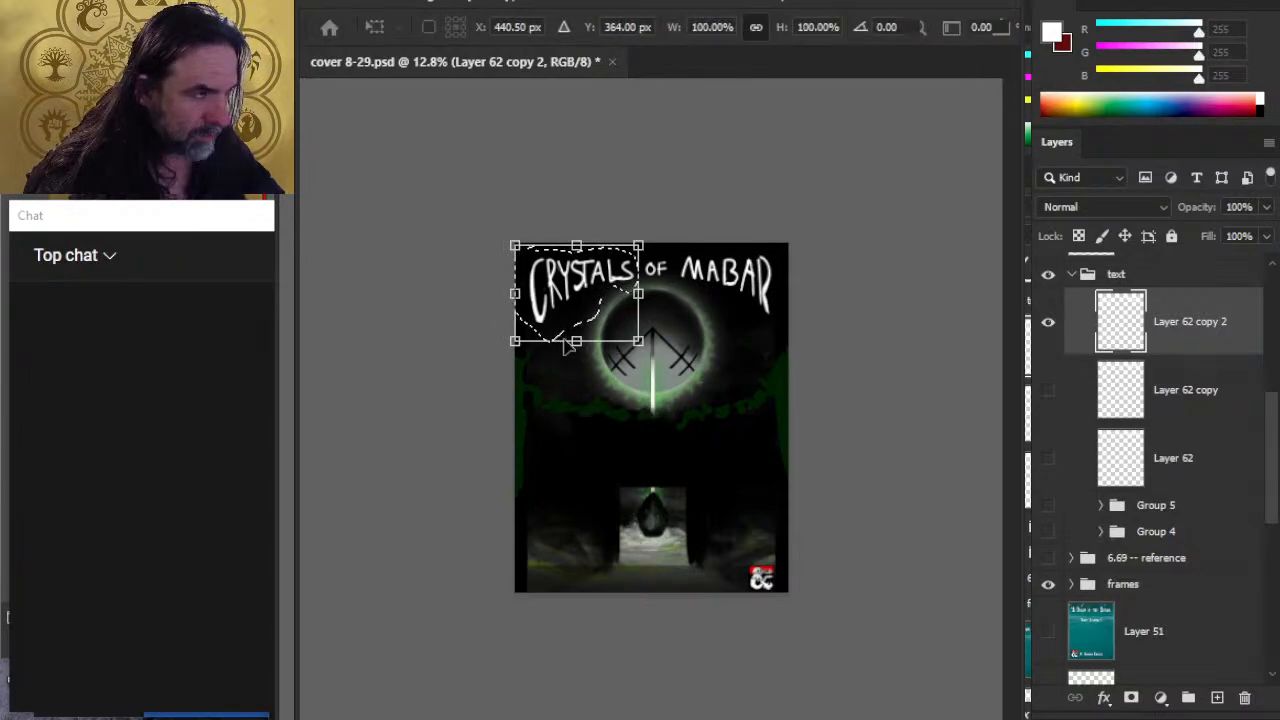
click(652, 510)
drag(541, 337, 604, 305)
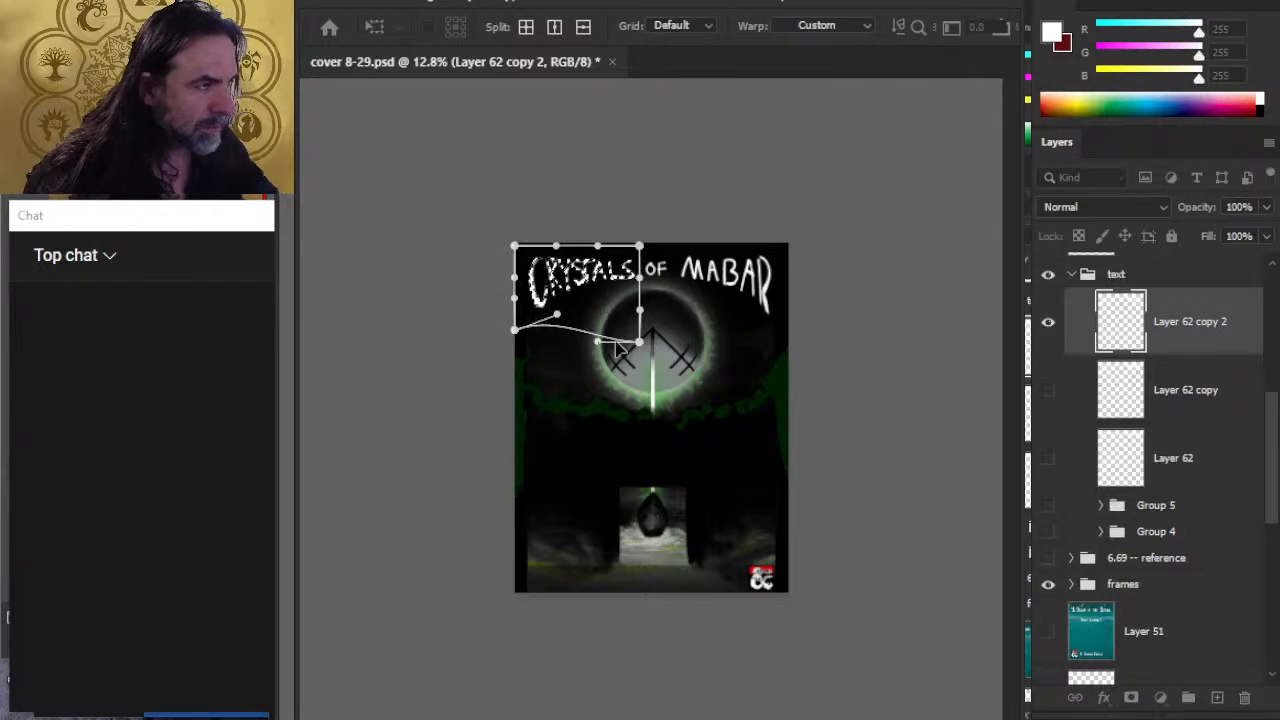
key(Return)
Step: Move the selected CRYSTALS onto its own new layer and slightly adjust its size with a free transform
key(l)
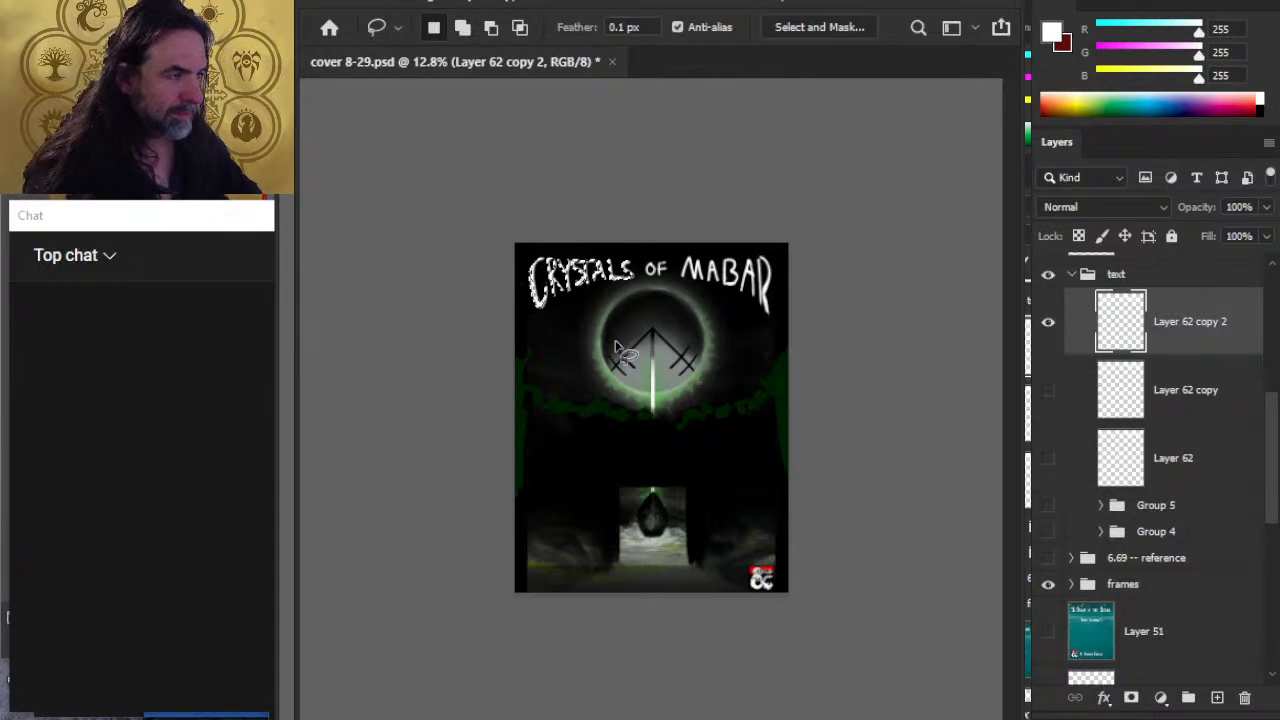
key(ctrl+shift+alt+n)
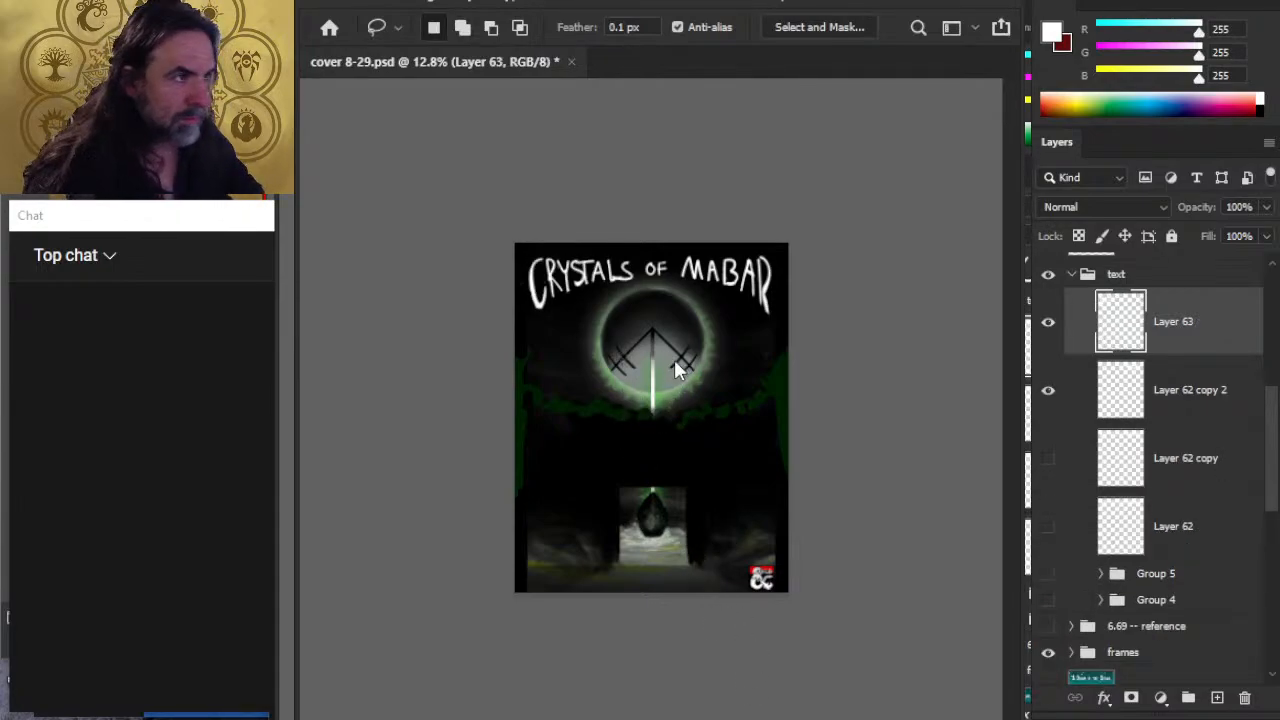
key(ctrl+t)
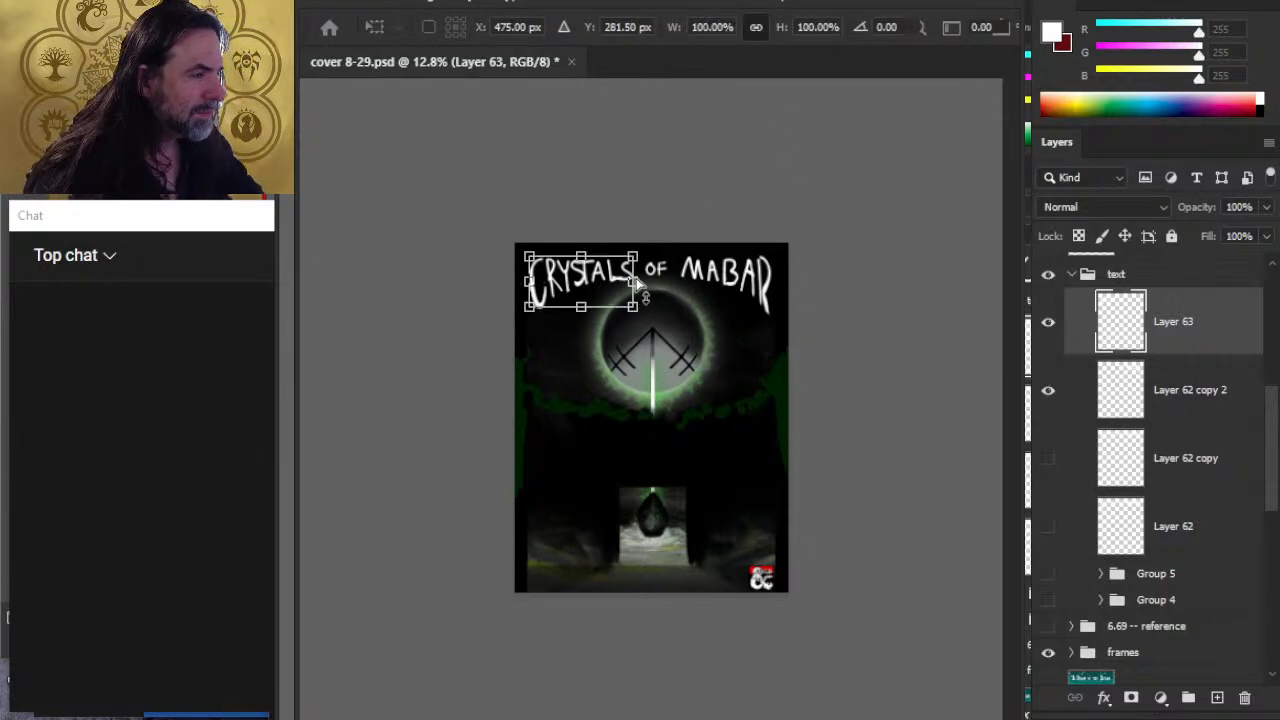
drag(636, 282, 637, 279)
key(Return)
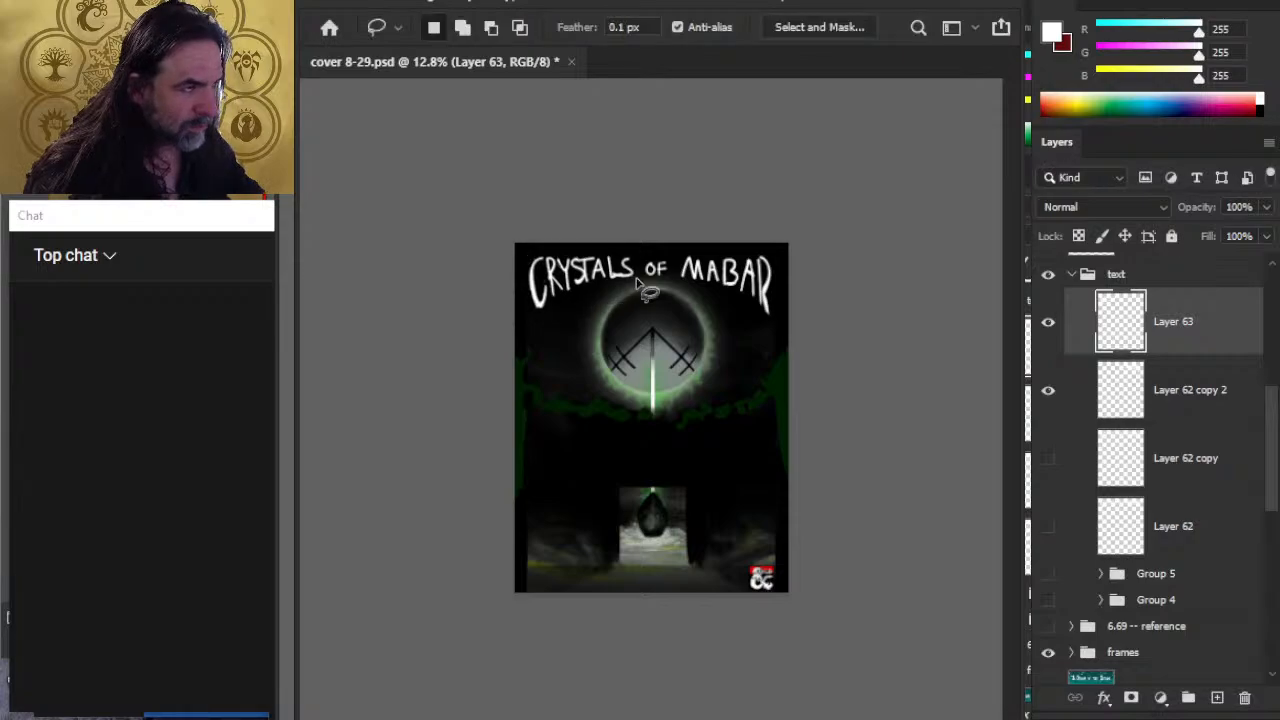
key(v)
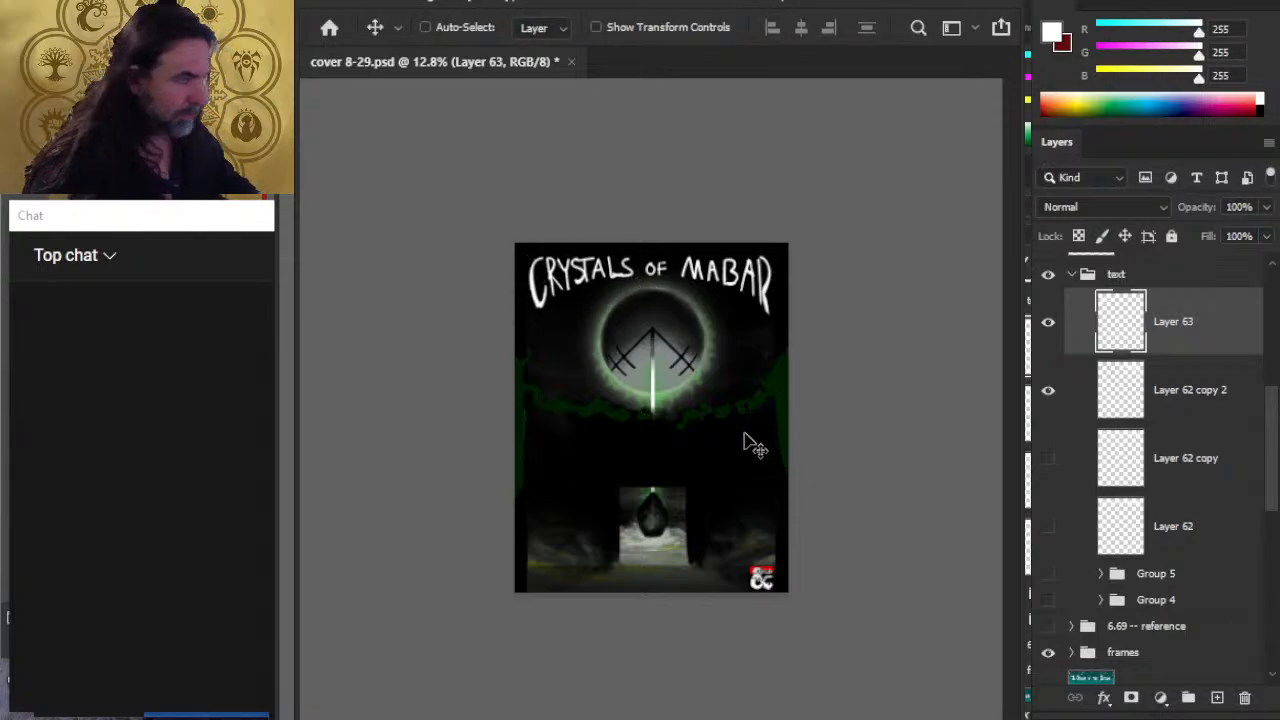
Step: Cut the word MABAR from Layer 62 copy 2 and paste it onto its own layer
click(1186, 403)
key(l)
mouse_move(697, 250)
mouse_down()
mouse_move(672, 262)
mouse_move(745, 335)
mouse_move(785, 272)
mouse_move(695, 245)
mouse_up()
key(ctrl+x)
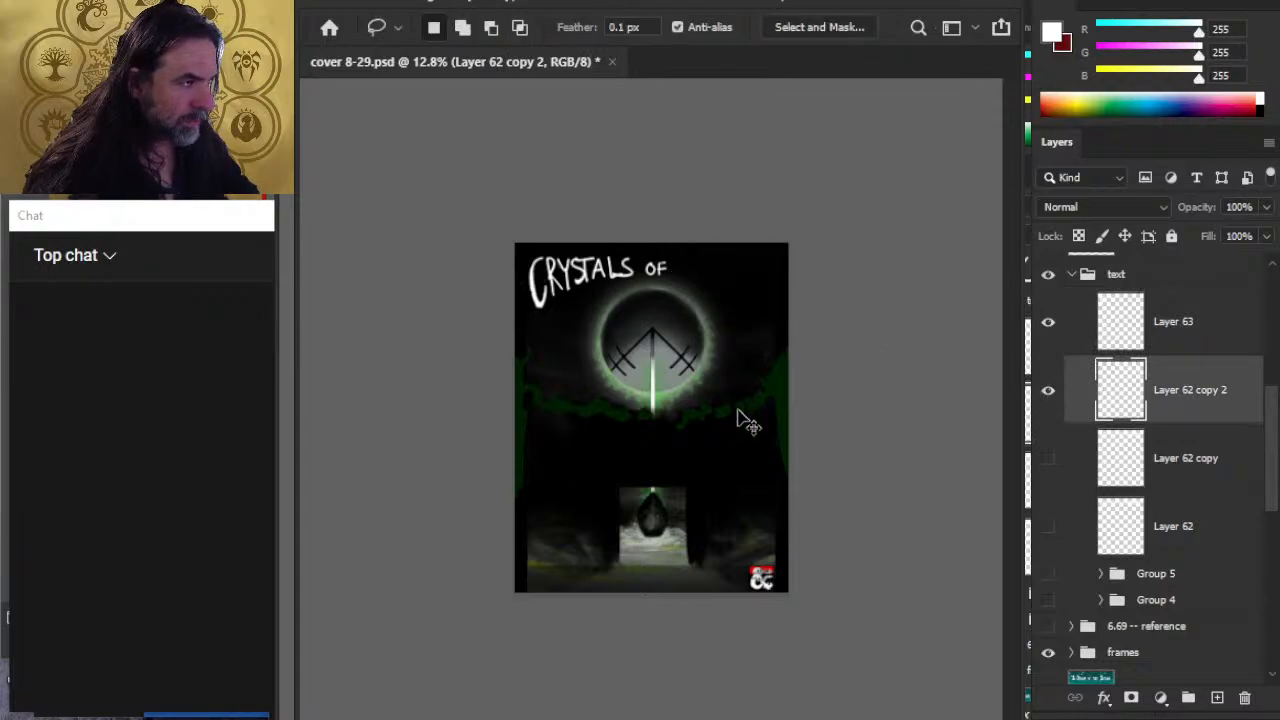
key(ctrl+v)
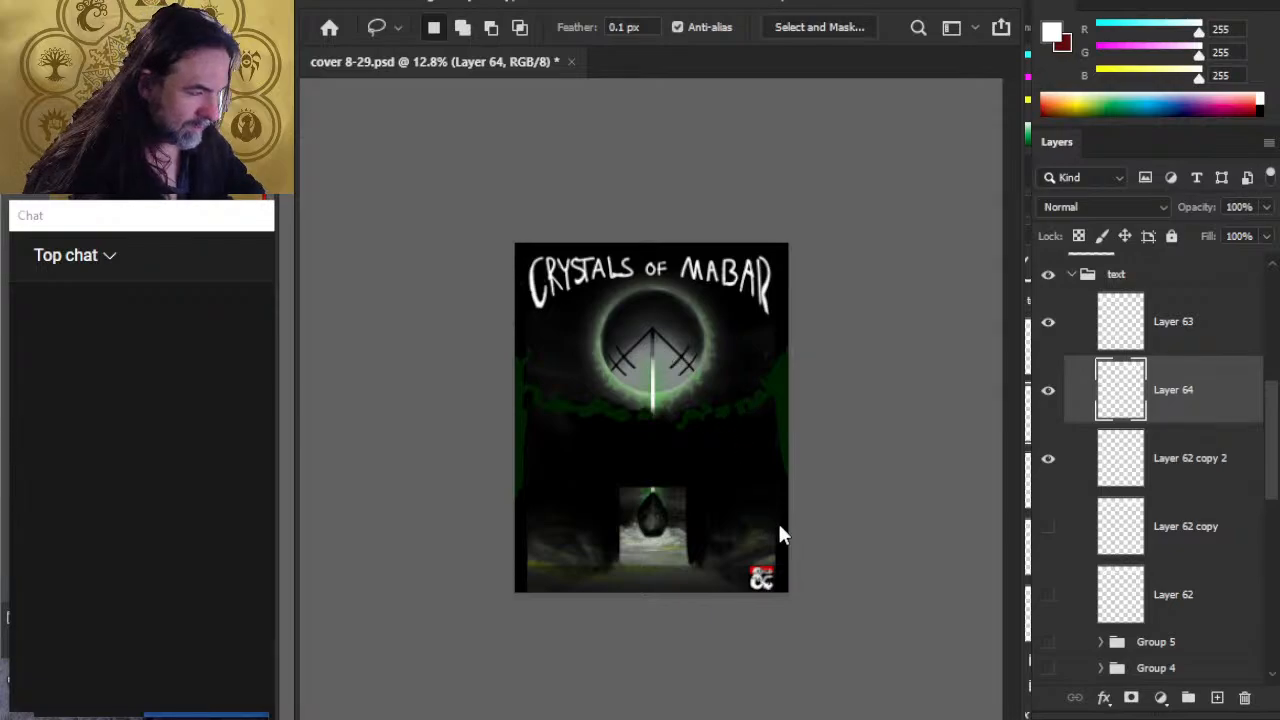
Step: Widen the word MABAR to about 103% of its width, keeping its height at 100%
key(ctrl+t)
drag(769, 285, 774, 285)
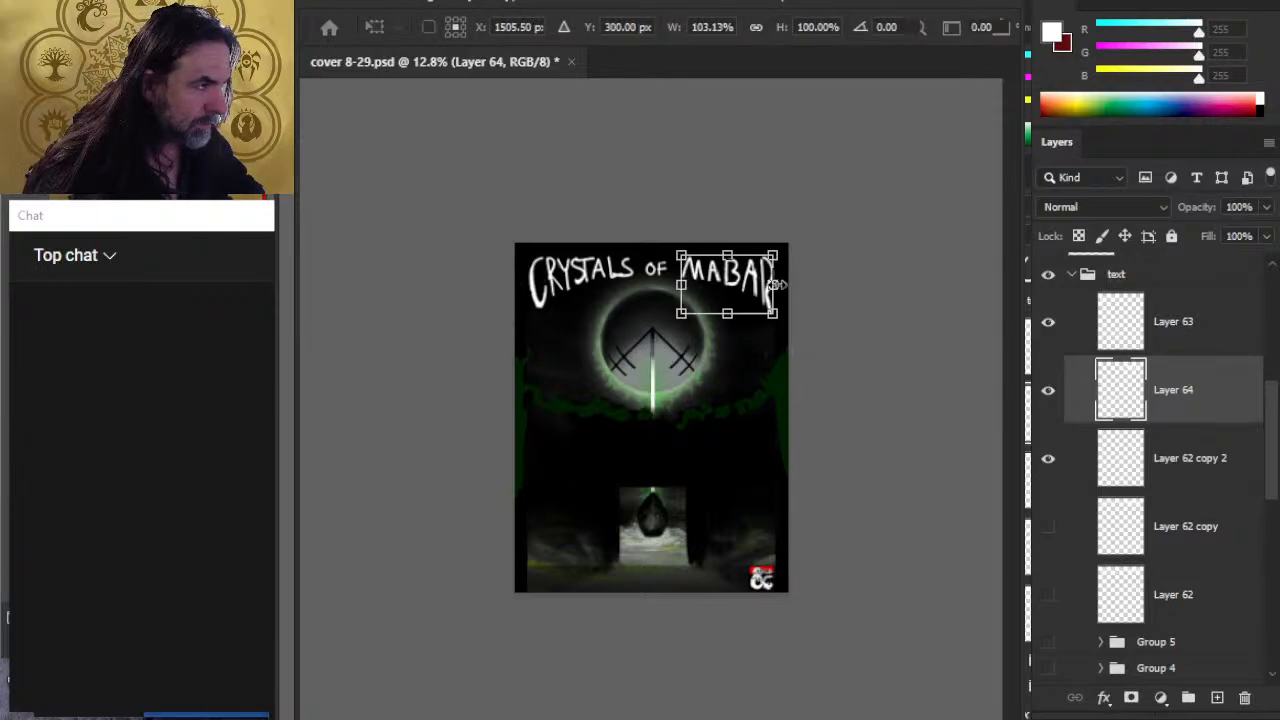
key(Return)
key(v)
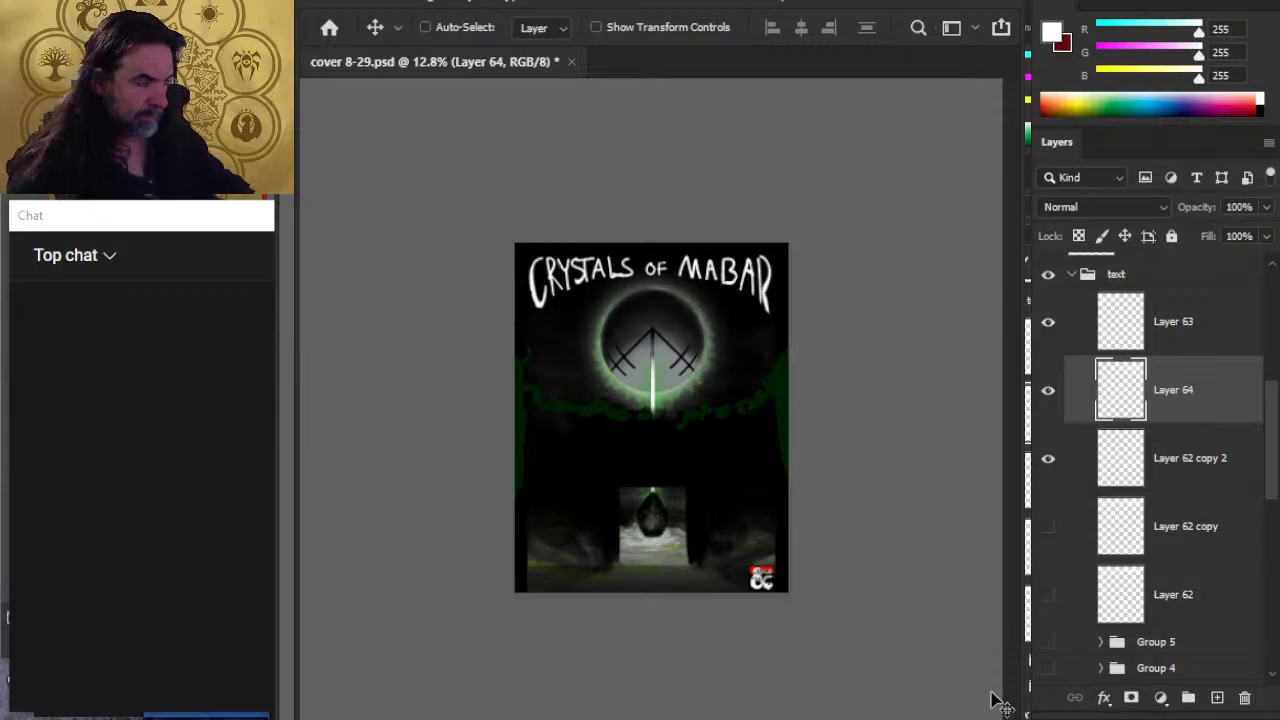
Step: Lasso the lower parts of the second S and the T in CRYSTALS, and make Layer 63 active
key(z)
drag(618, 328, 640, 294)
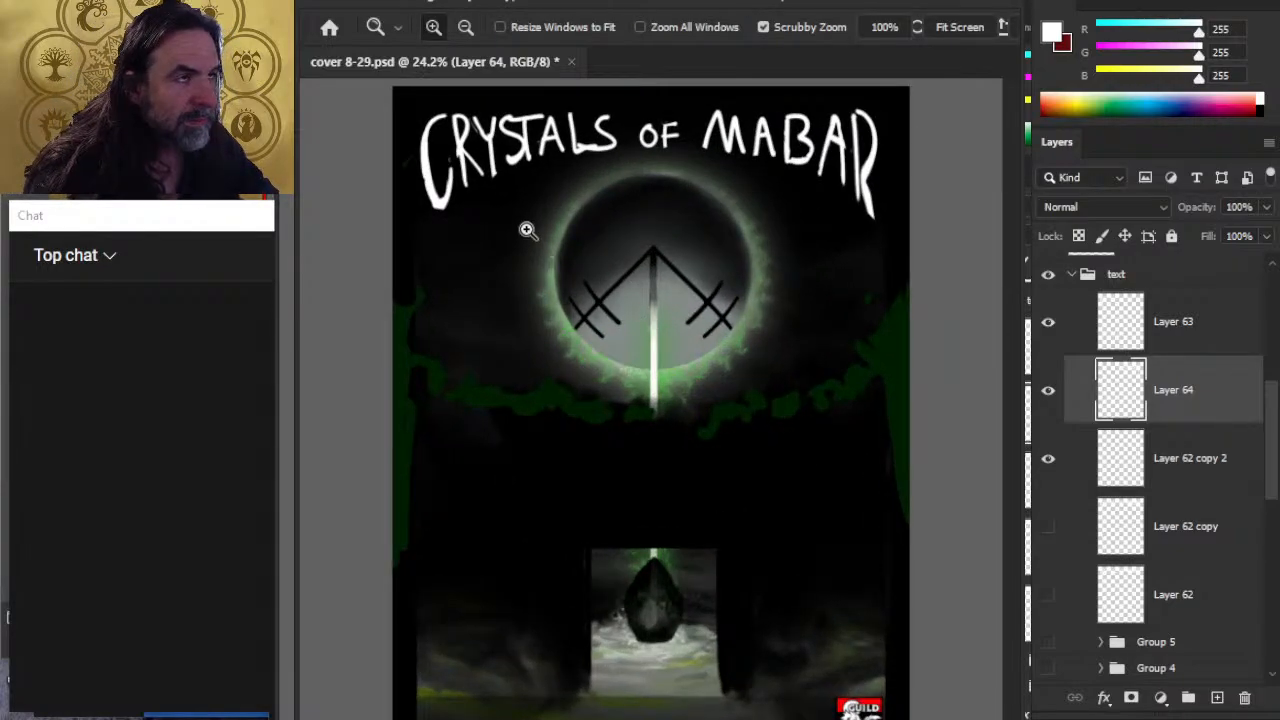
key(l)
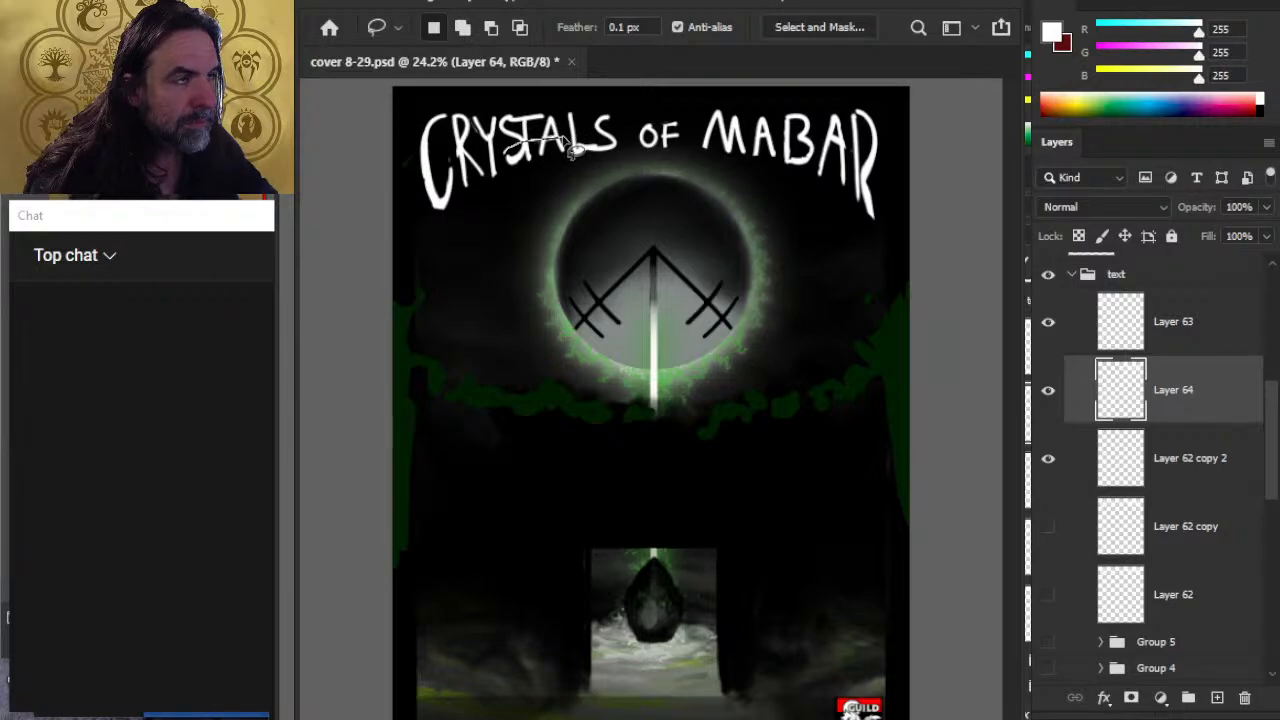
drag(576, 150, 570, 150)
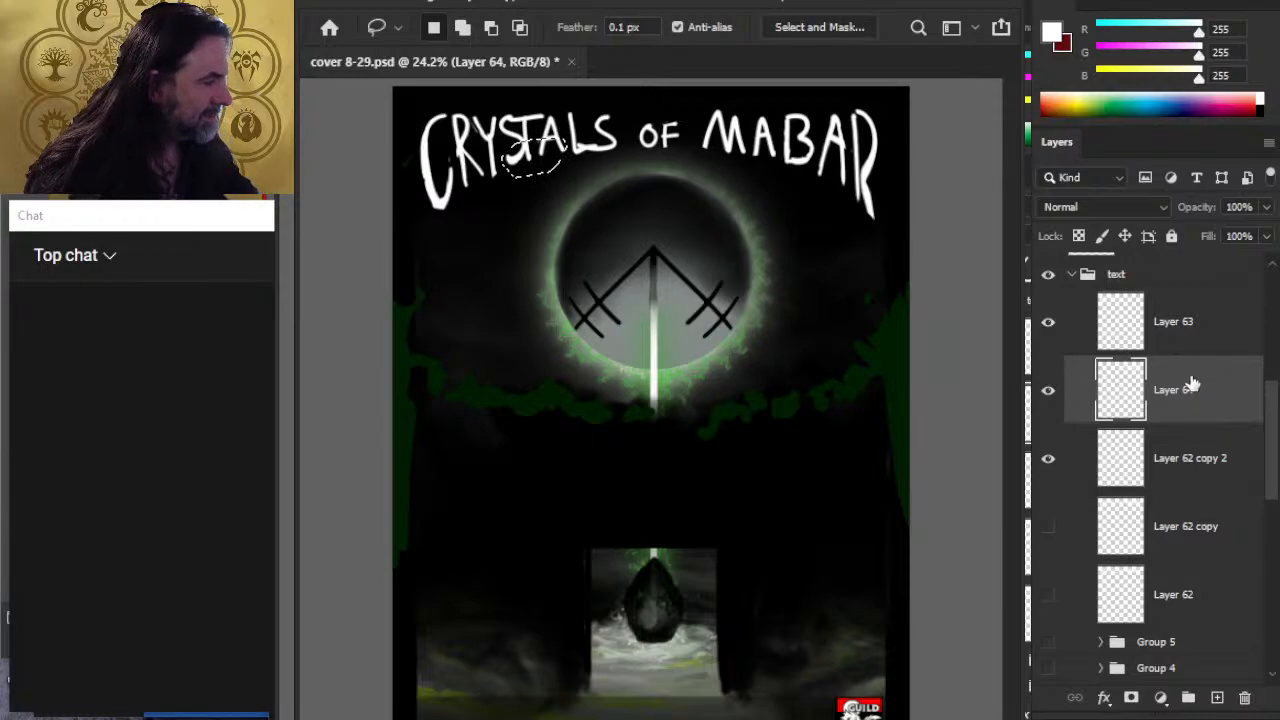
click(1200, 341)
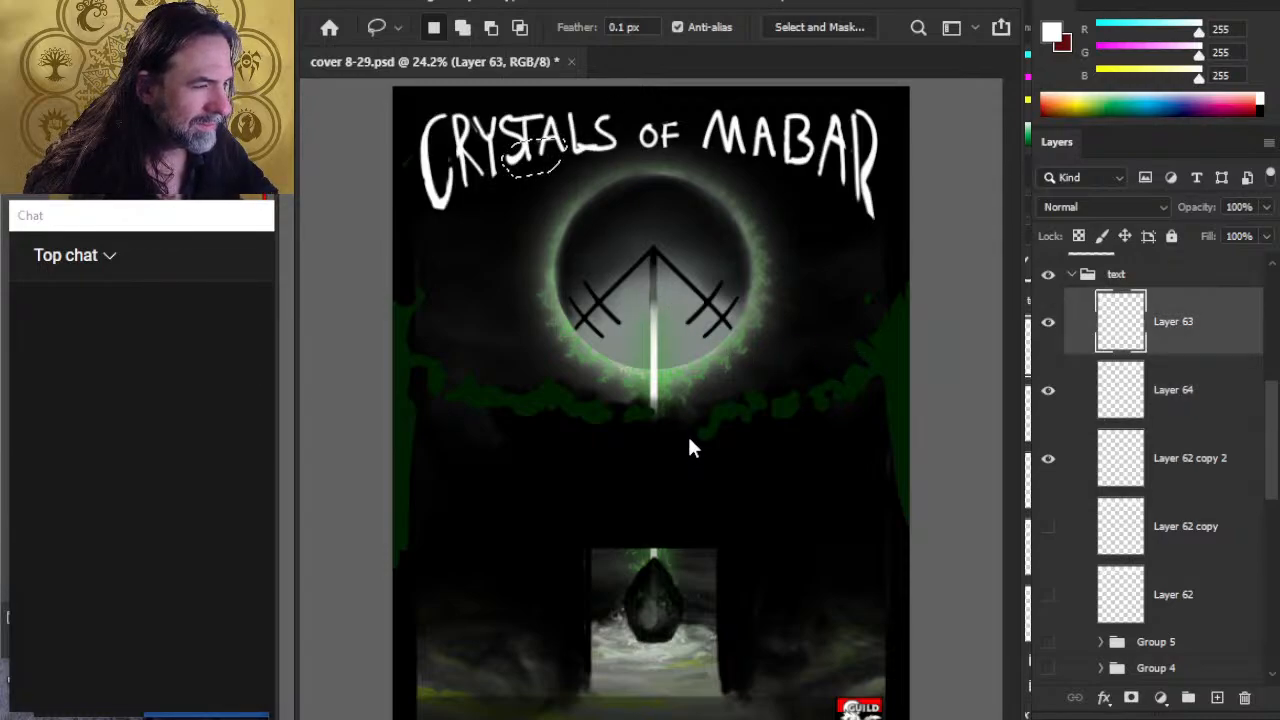
Step: Stretch the selected lower parts of the S and T downward, keeping their width at 100%
key(ctrl+t)
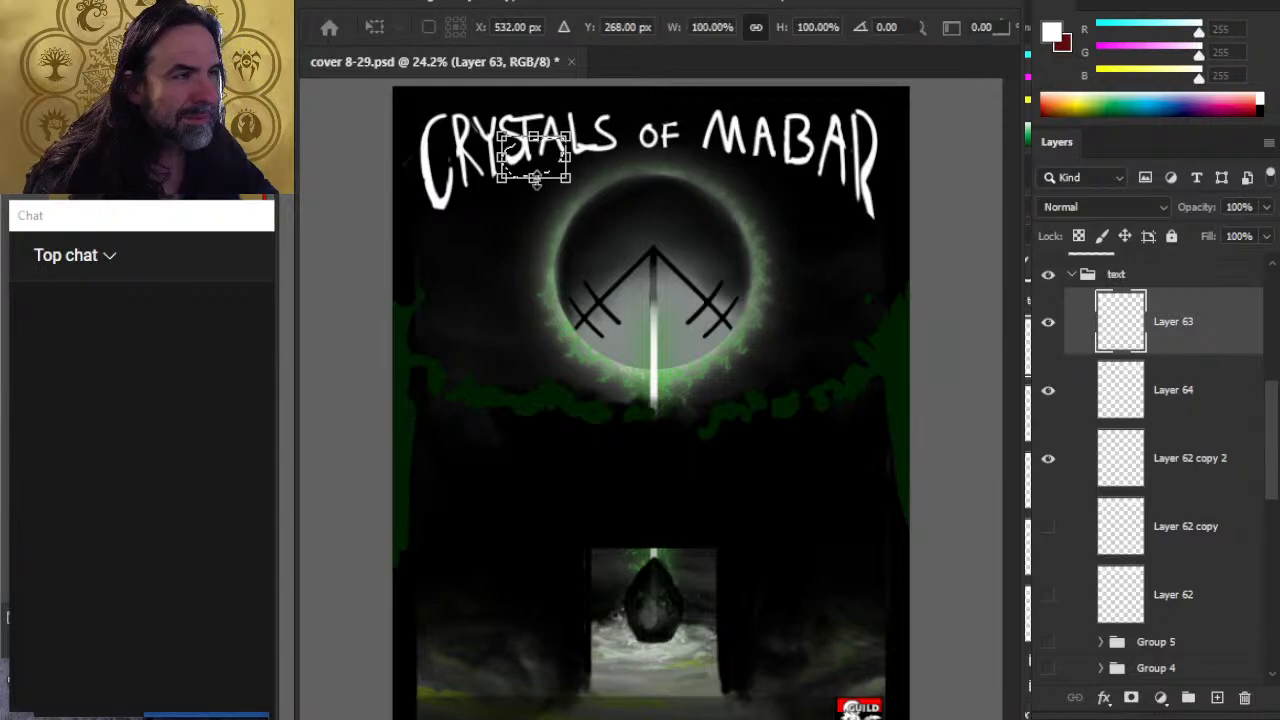
drag(532, 177, 533, 181)
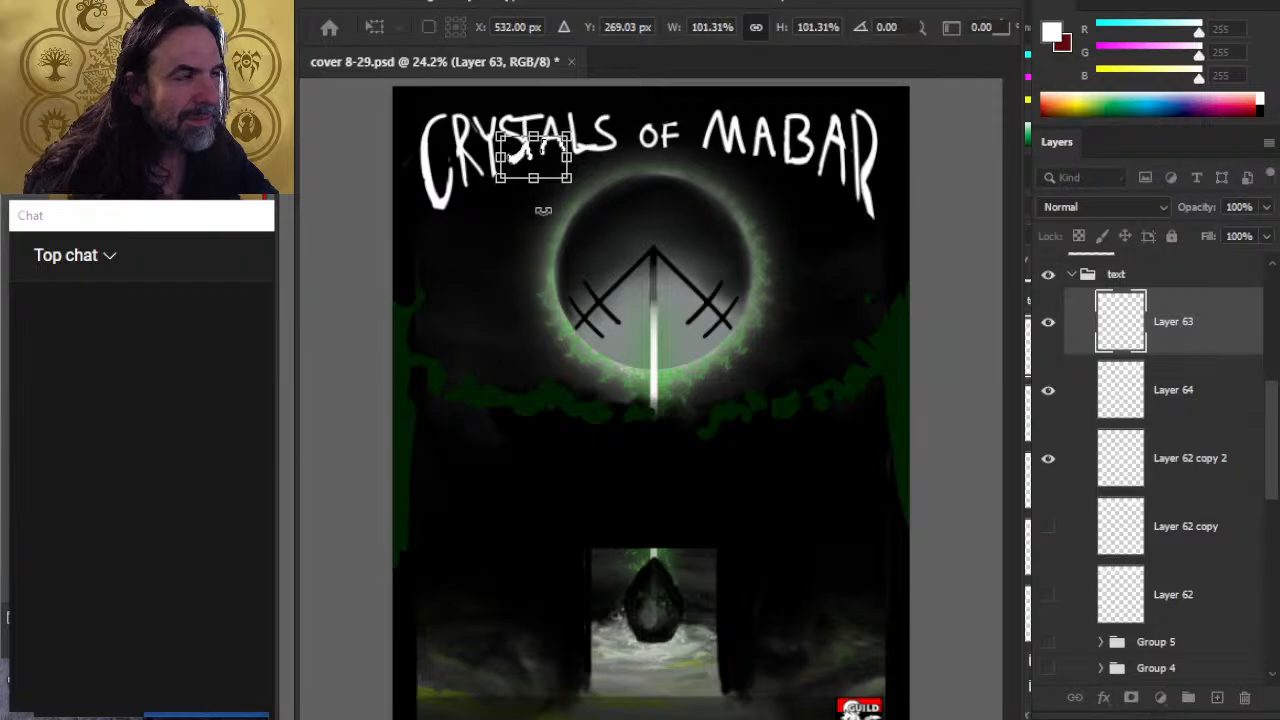
key(Return)
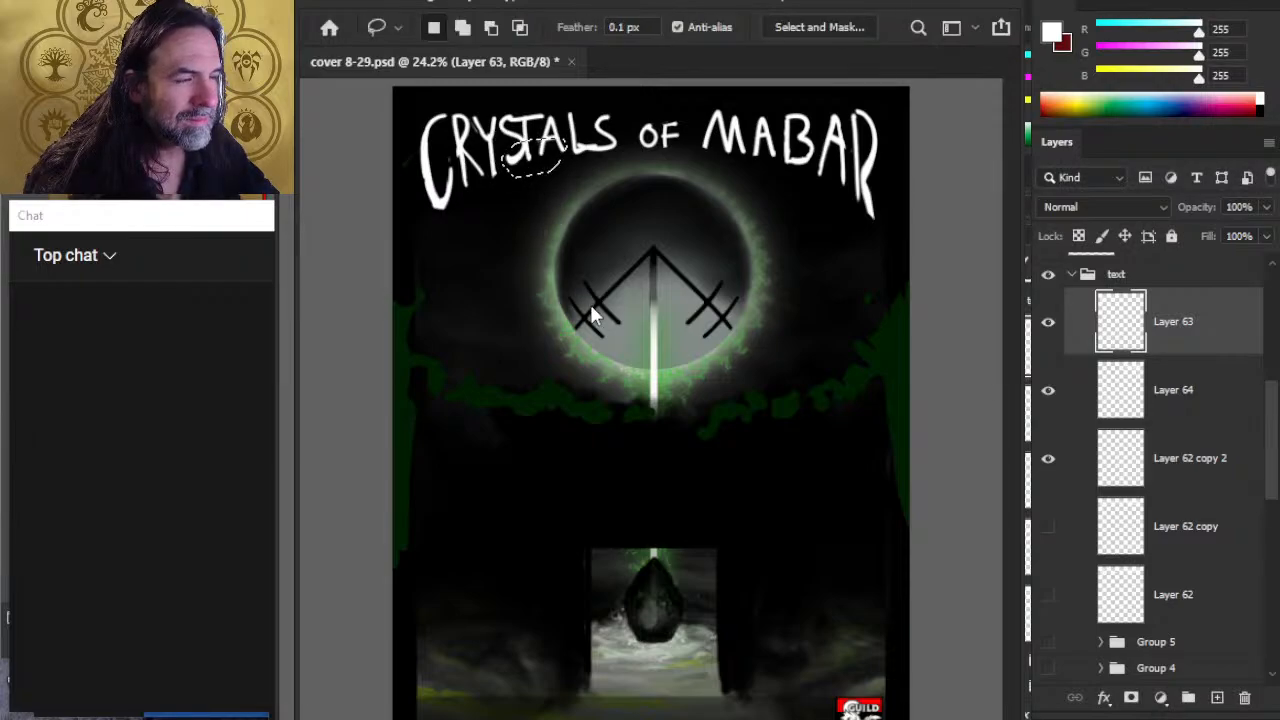
key(ctrl+t)
drag(531, 189, 532, 195)
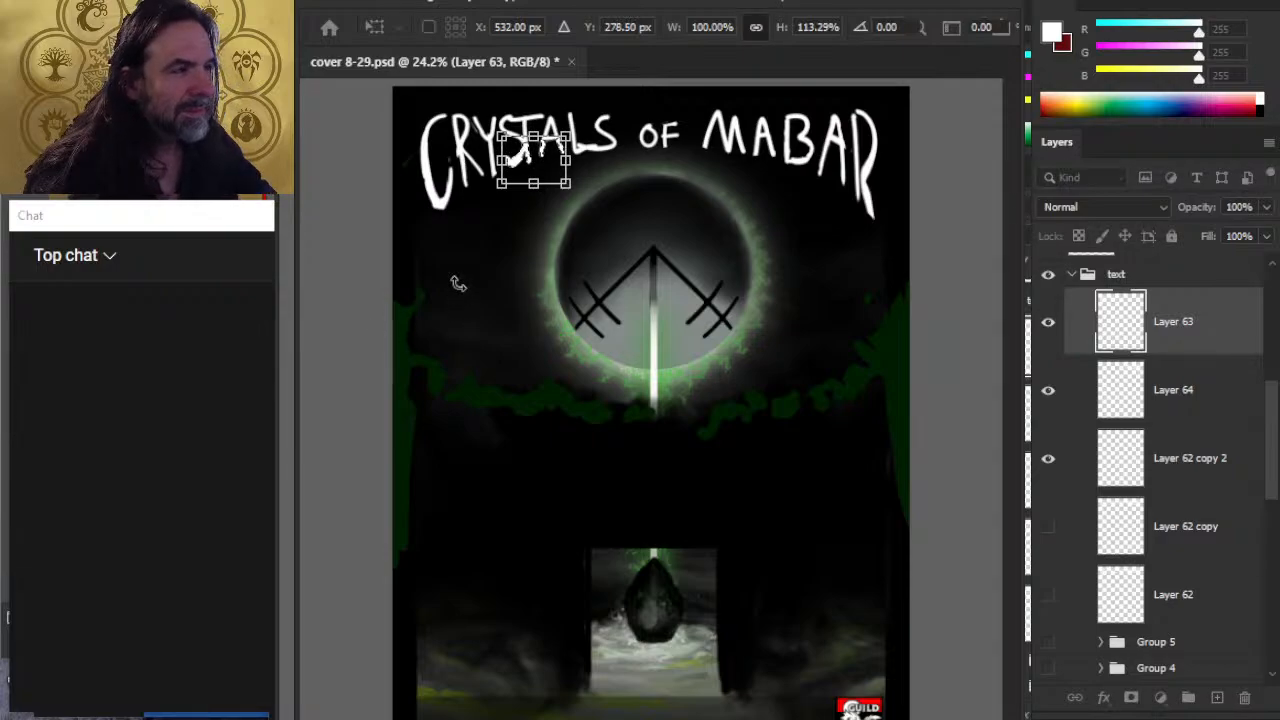
drag(534, 185, 533, 192)
key(Return)
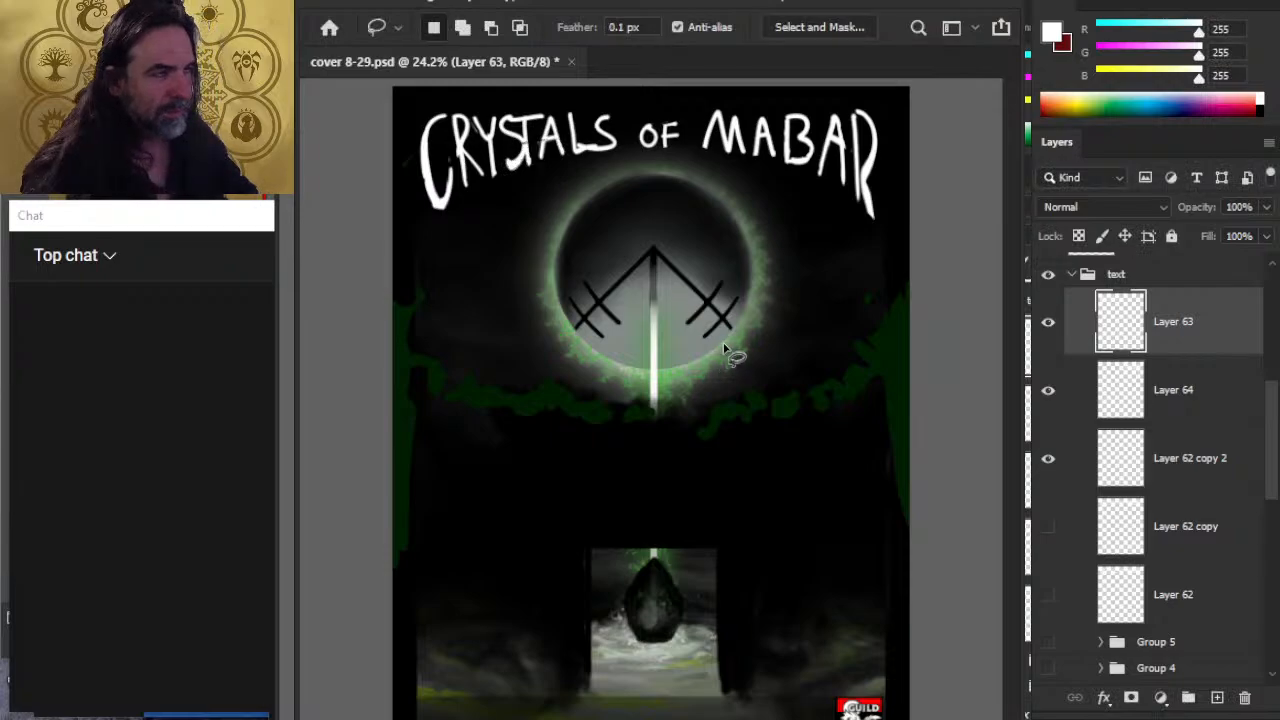
Step: Fill the gaps in the S, T and A of CRYSTALS with a small white brush and erase stray marks around the joins
key(z)
click(541, 189)
key(e)
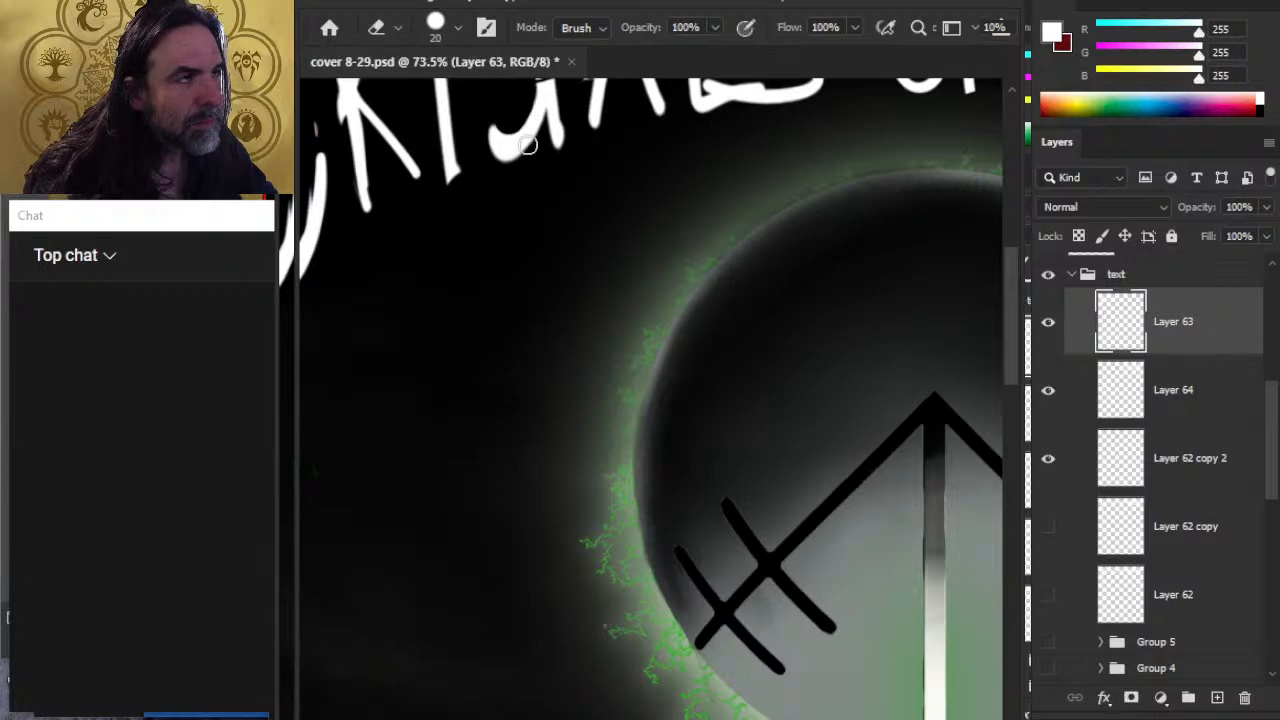
drag(556, 196, 550, 387)
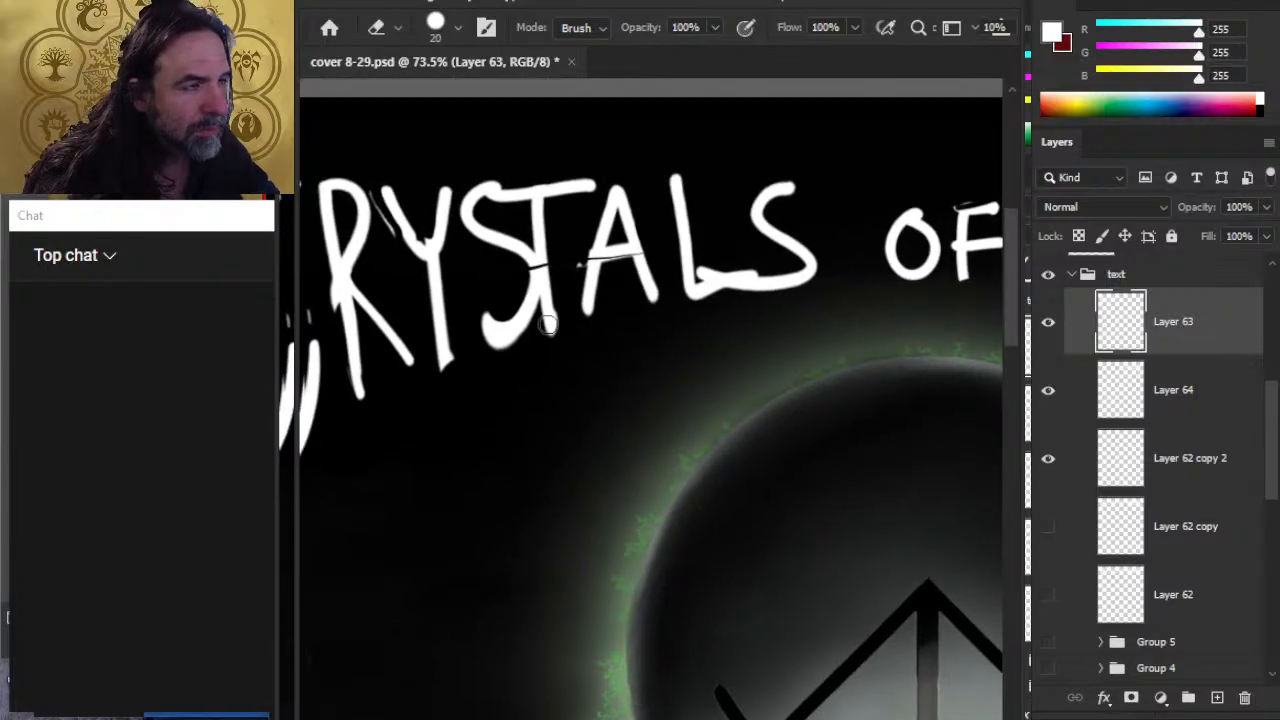
key(bracketleft)
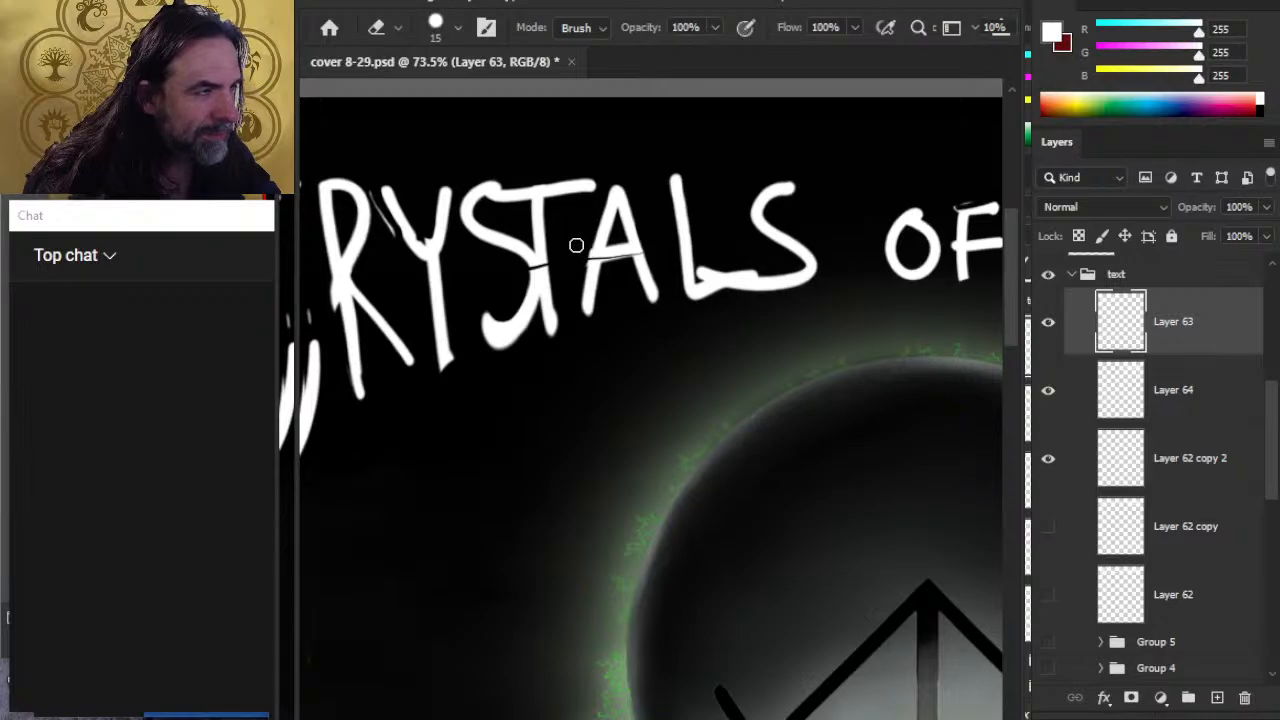
key(b)
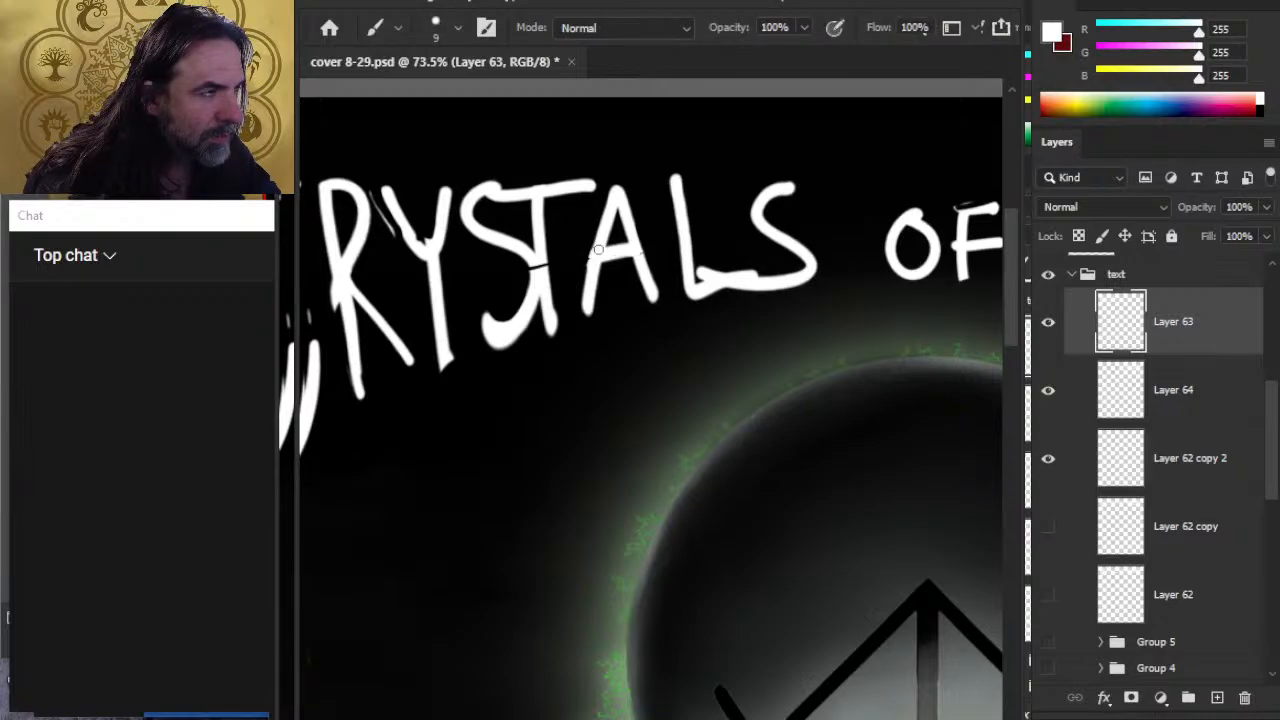
key(e)
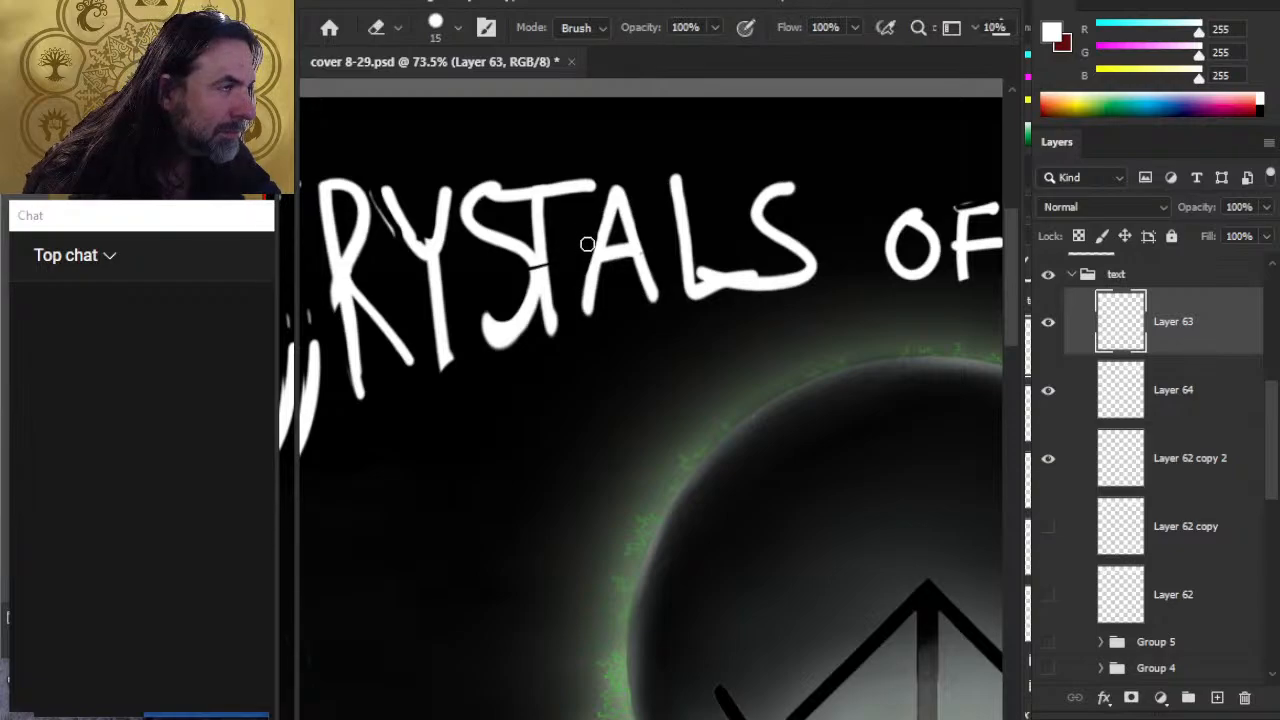
key(b)
drag(595, 238, 592, 297)
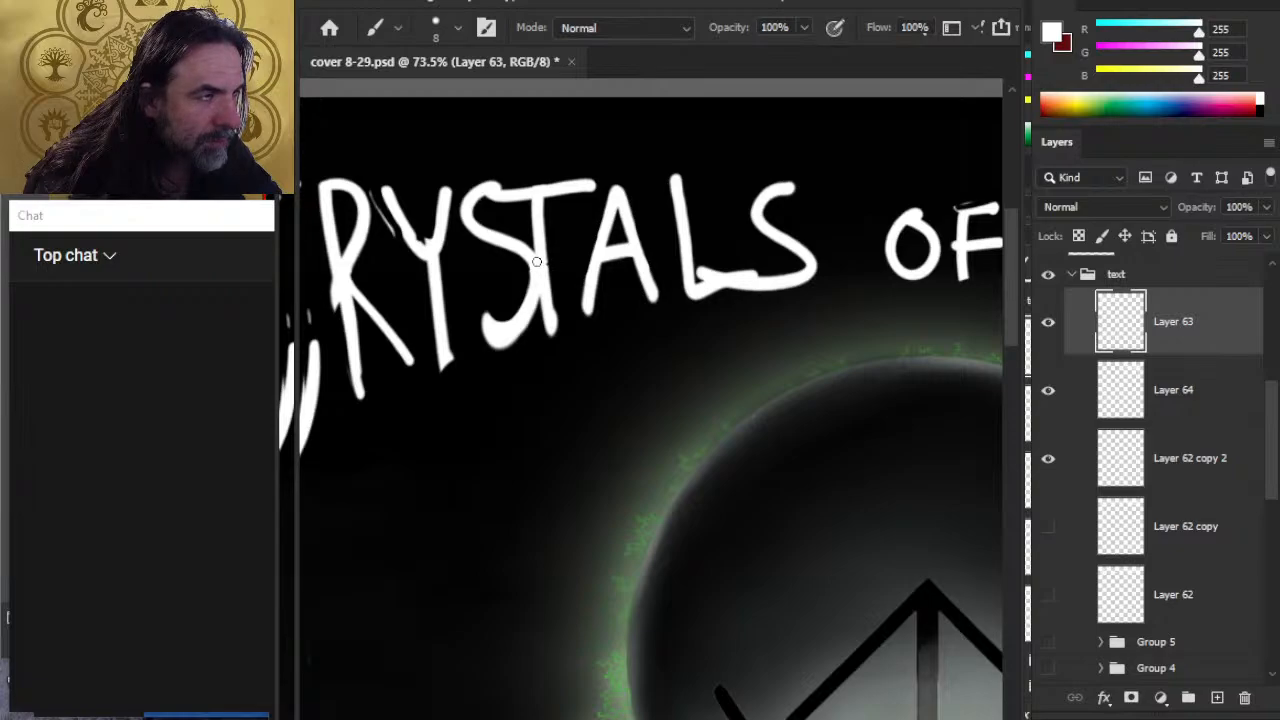
key(e)
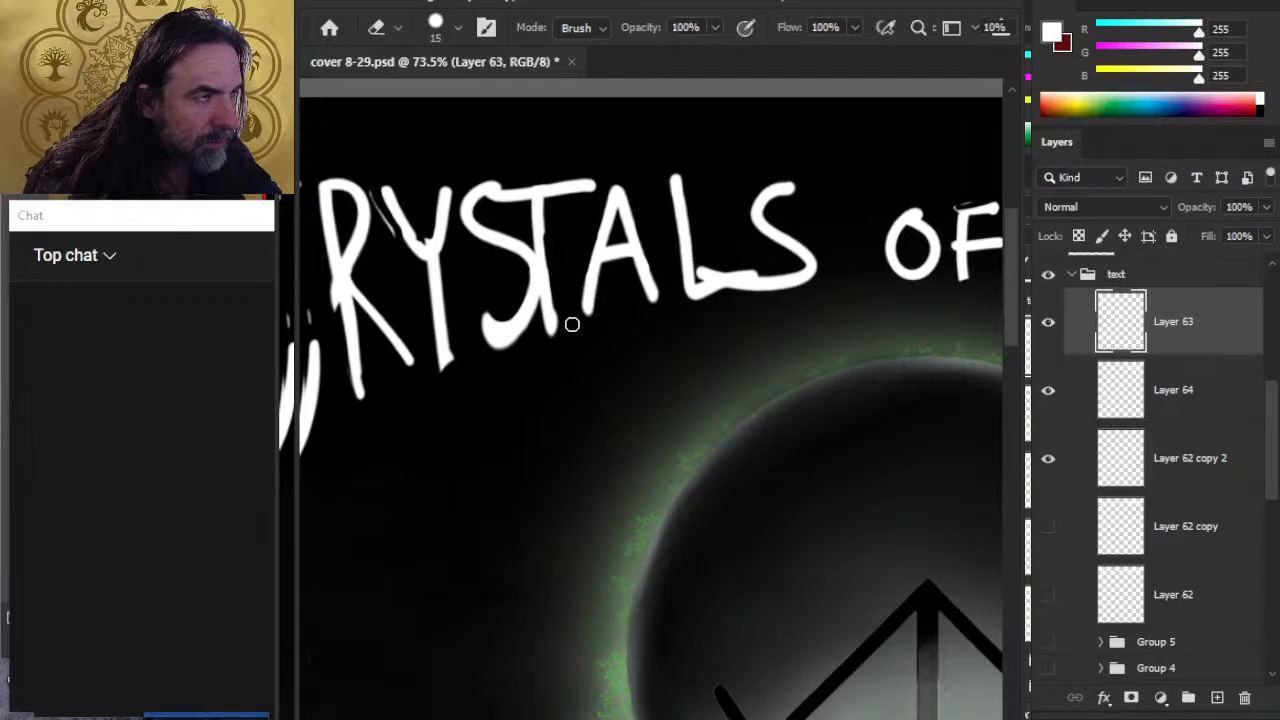
key(b)
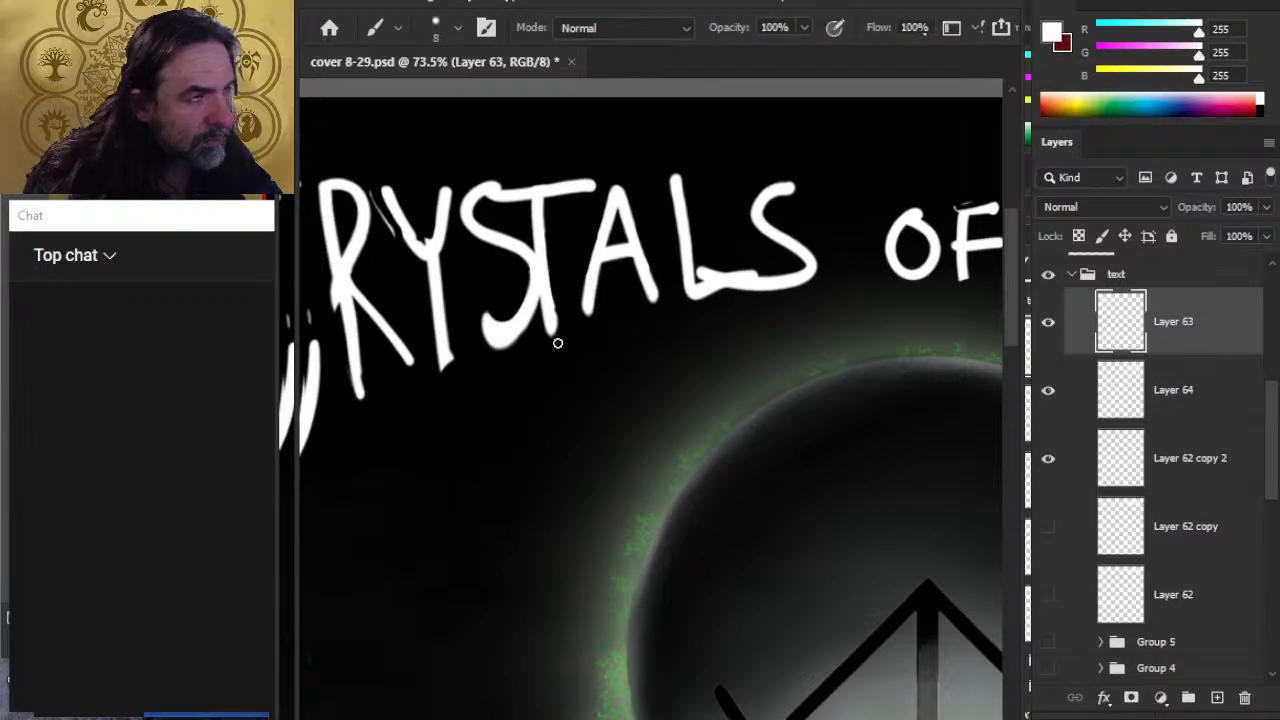
Step: Erase the stray marks beside the Y of CRYSTALS and refine its fork with small white brush strokes
key(e)
drag(380, 212, 393, 240)
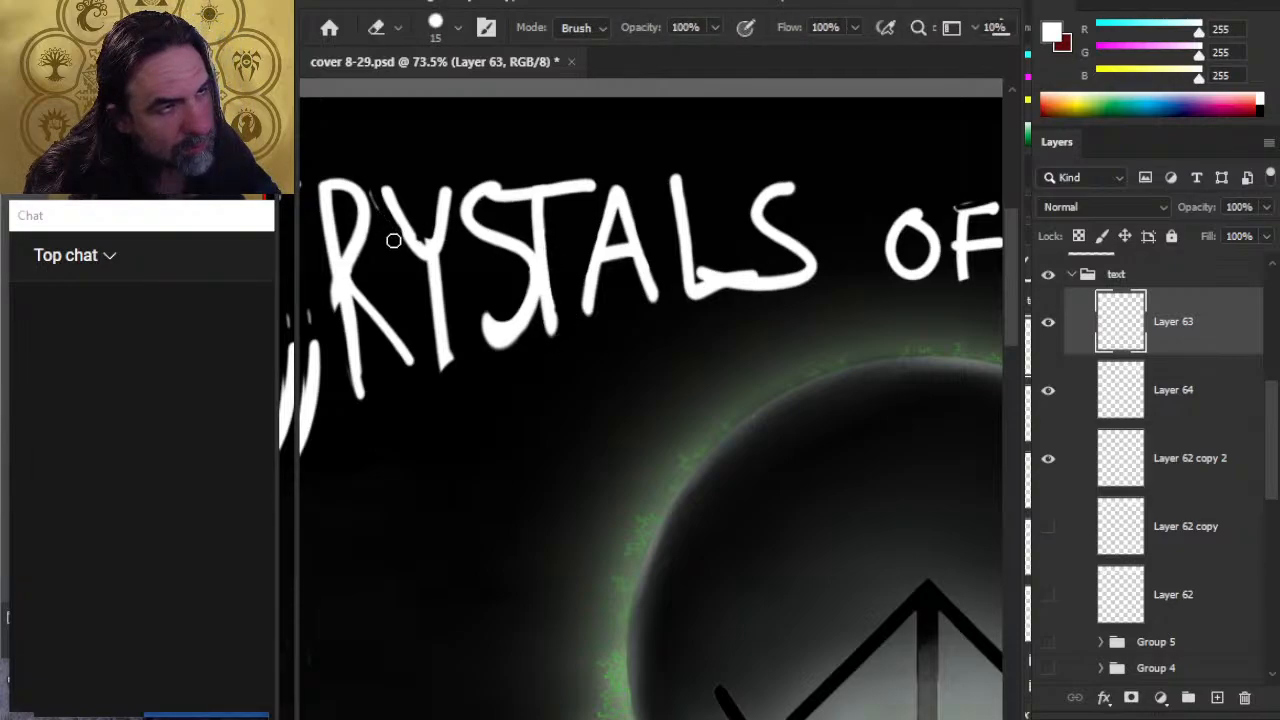
key(b)
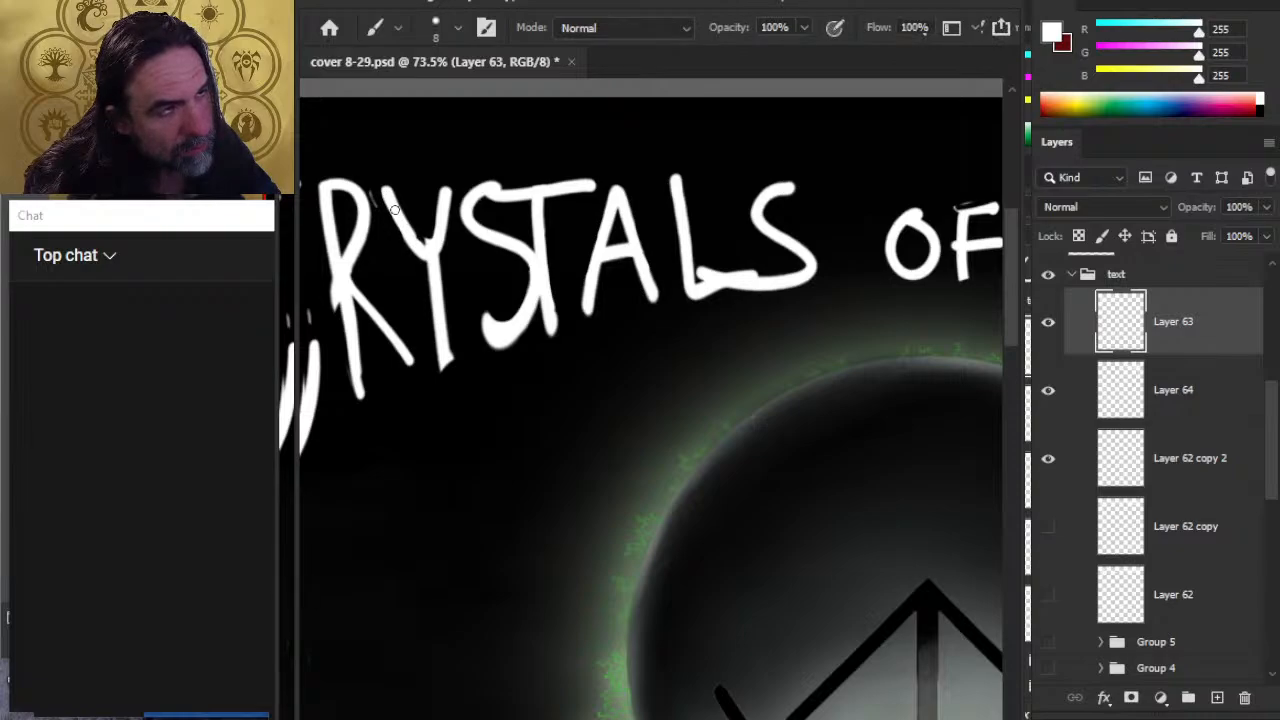
key(e)
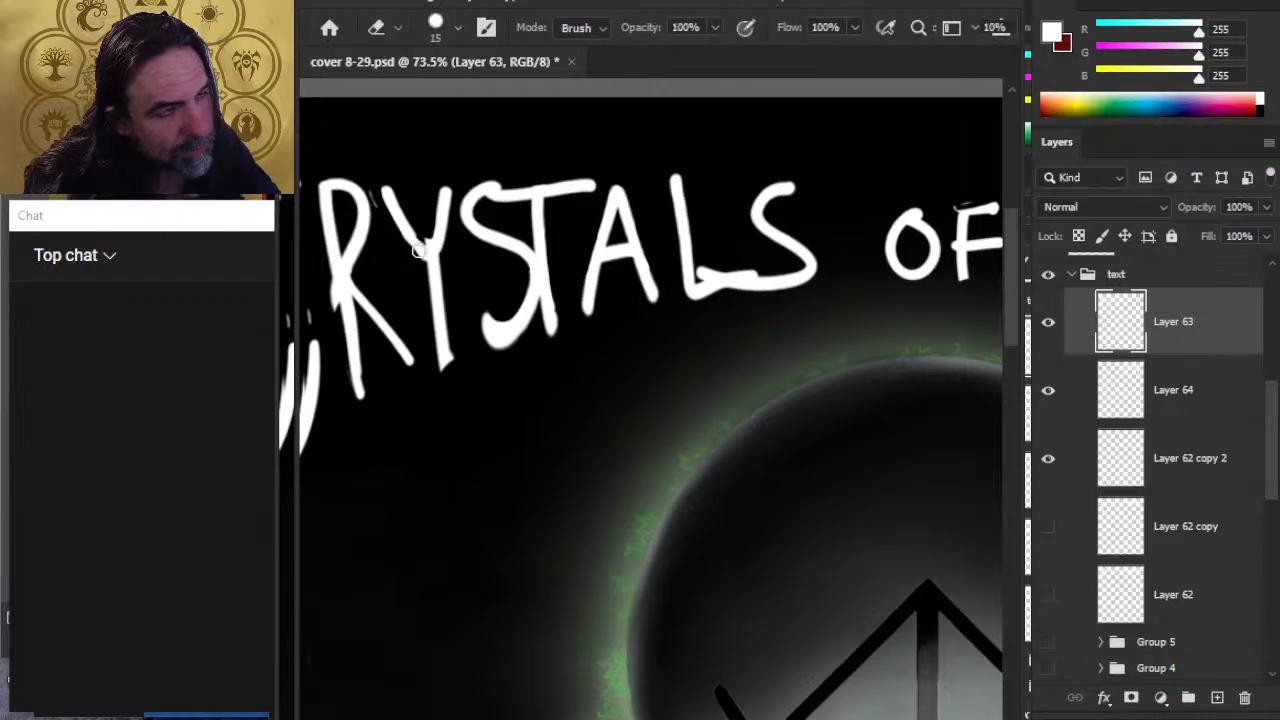
key(b)
key(e)
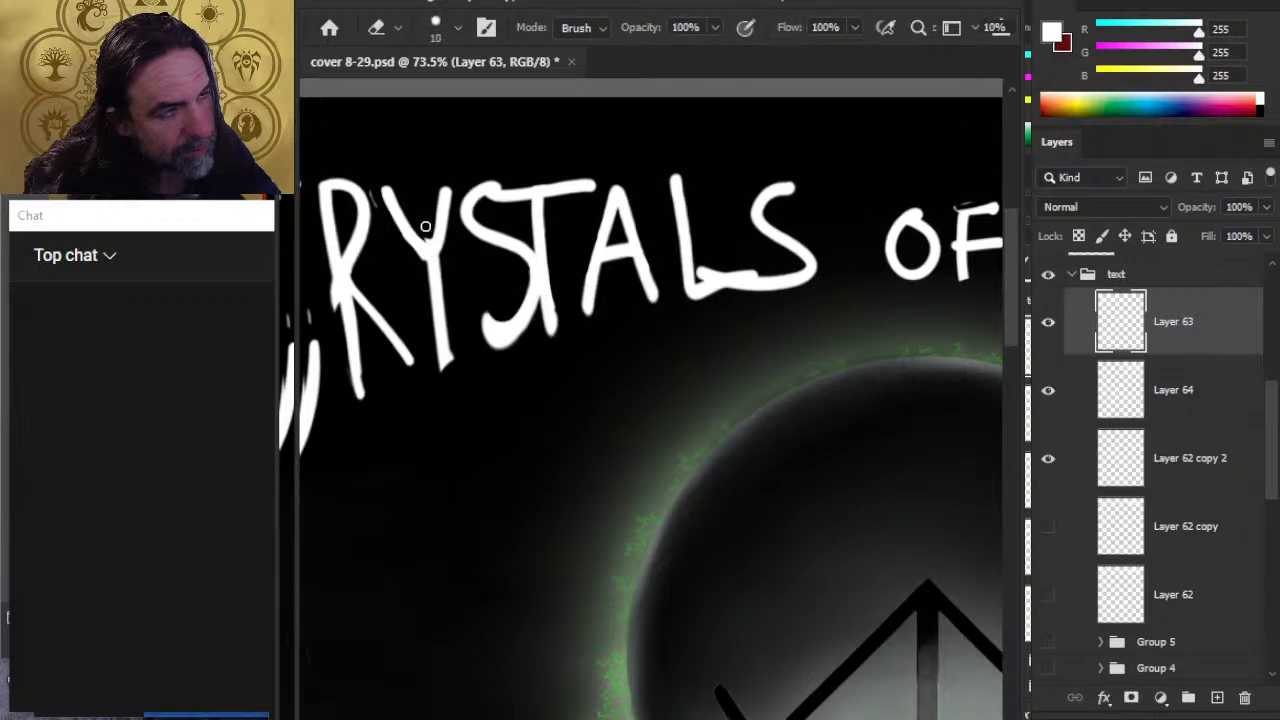
key(b)
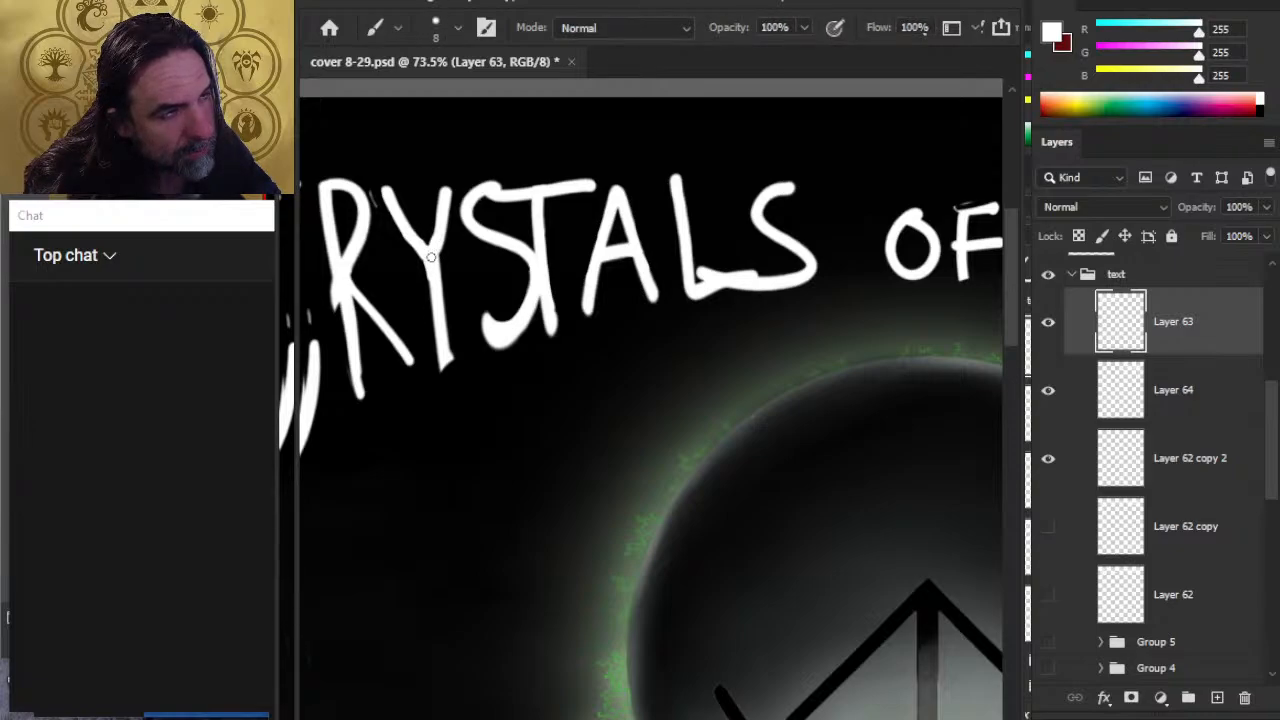
Step: Clean up the lower hook of the C and smooth the stem of the R using the eraser and a white brush
key(e)
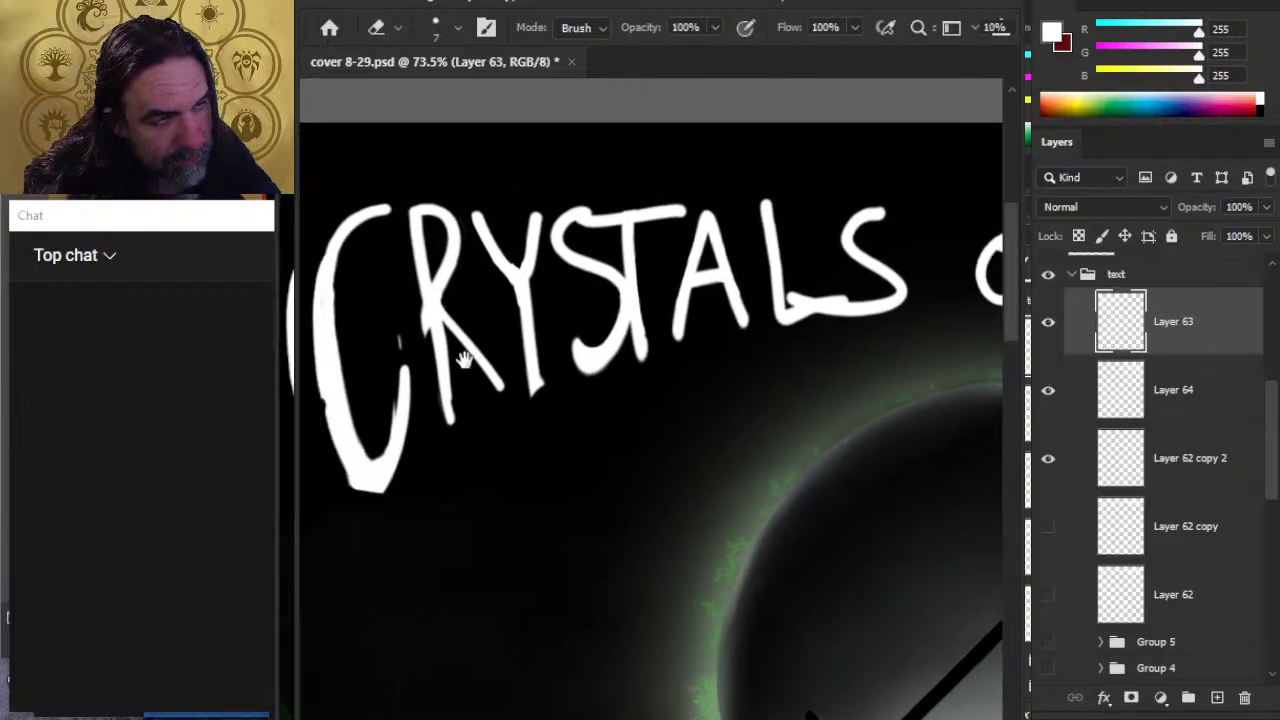
drag(362, 333, 457, 361)
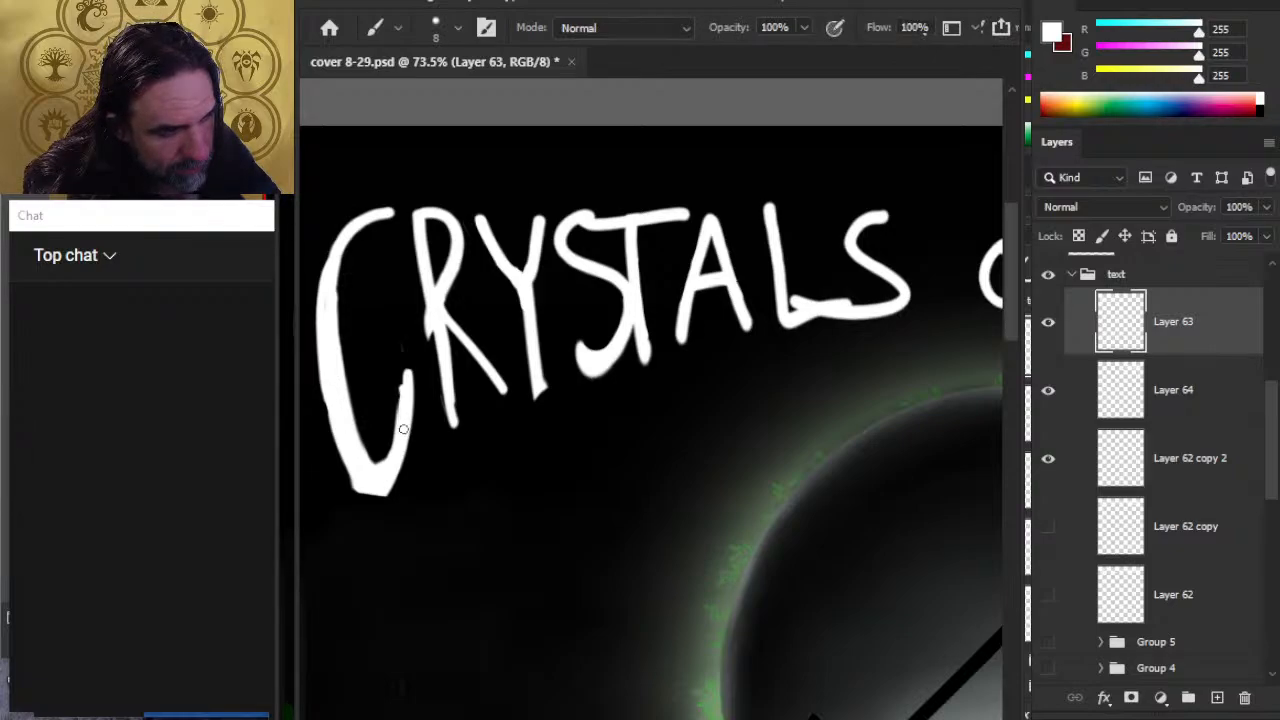
key(e)
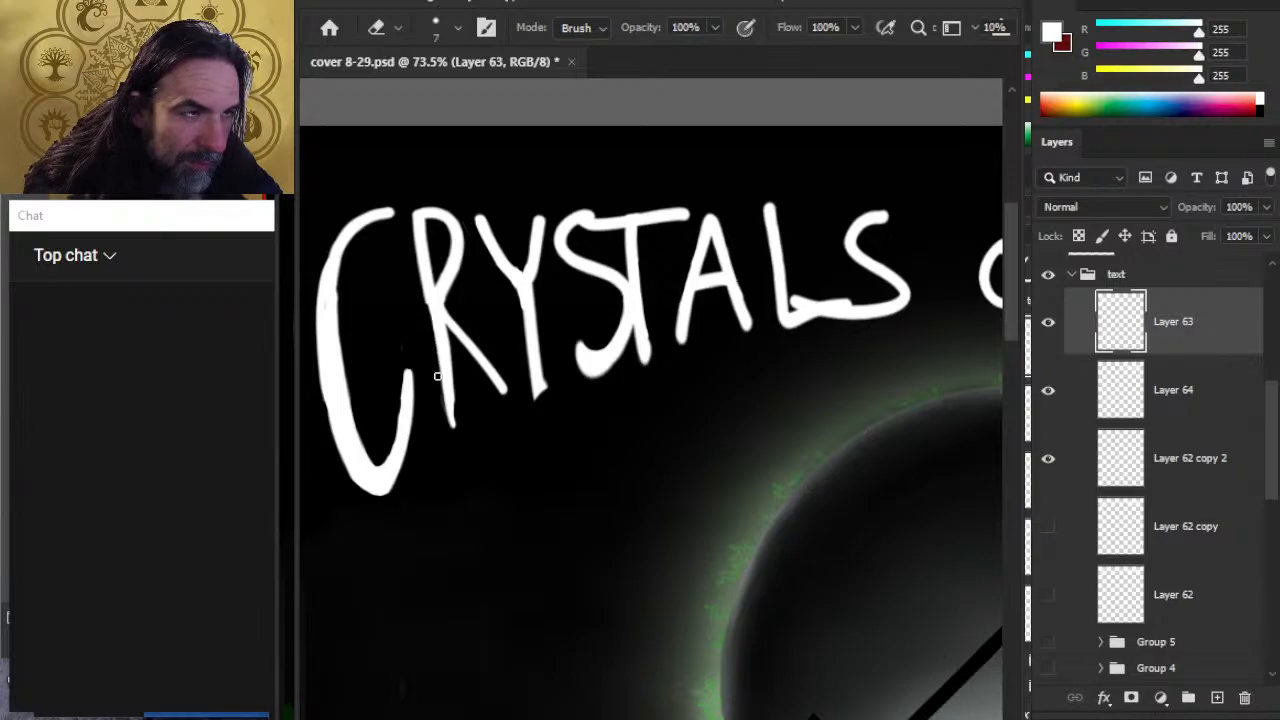
key(b)
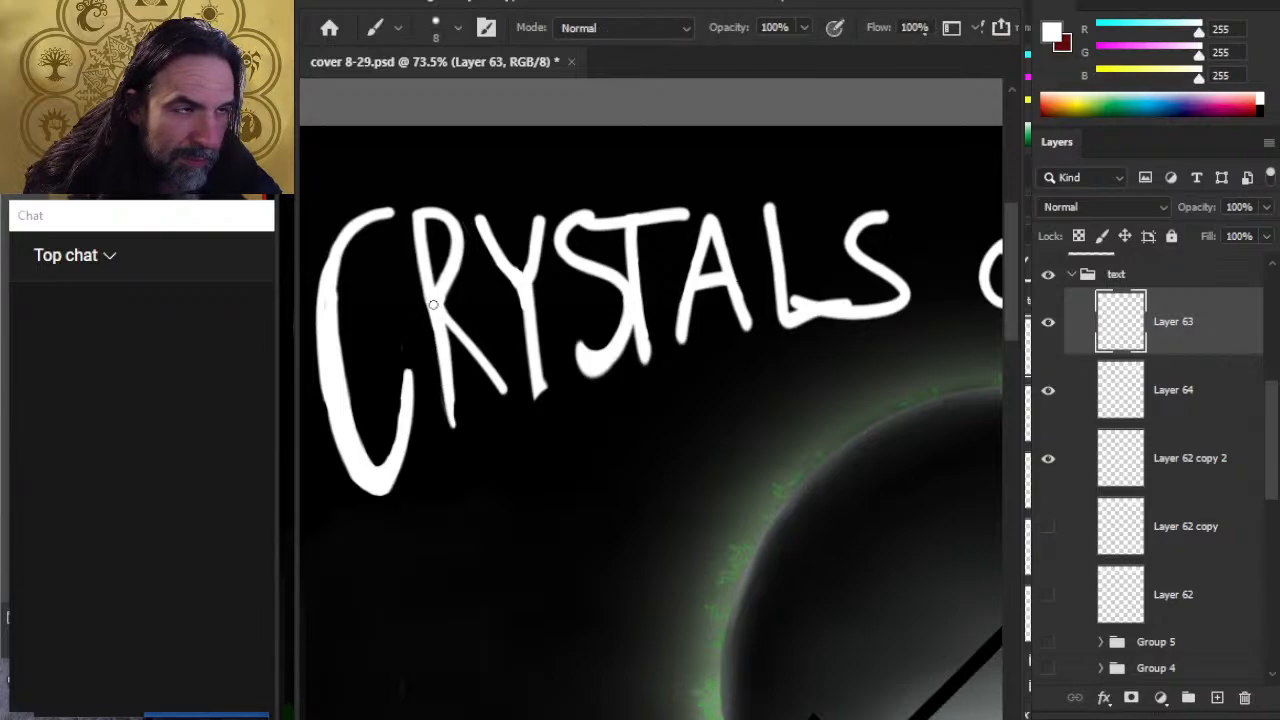
mouse_move(433, 305)
mouse_down()
mouse_move(443, 389)
mouse_move(443, 354)
mouse_up()
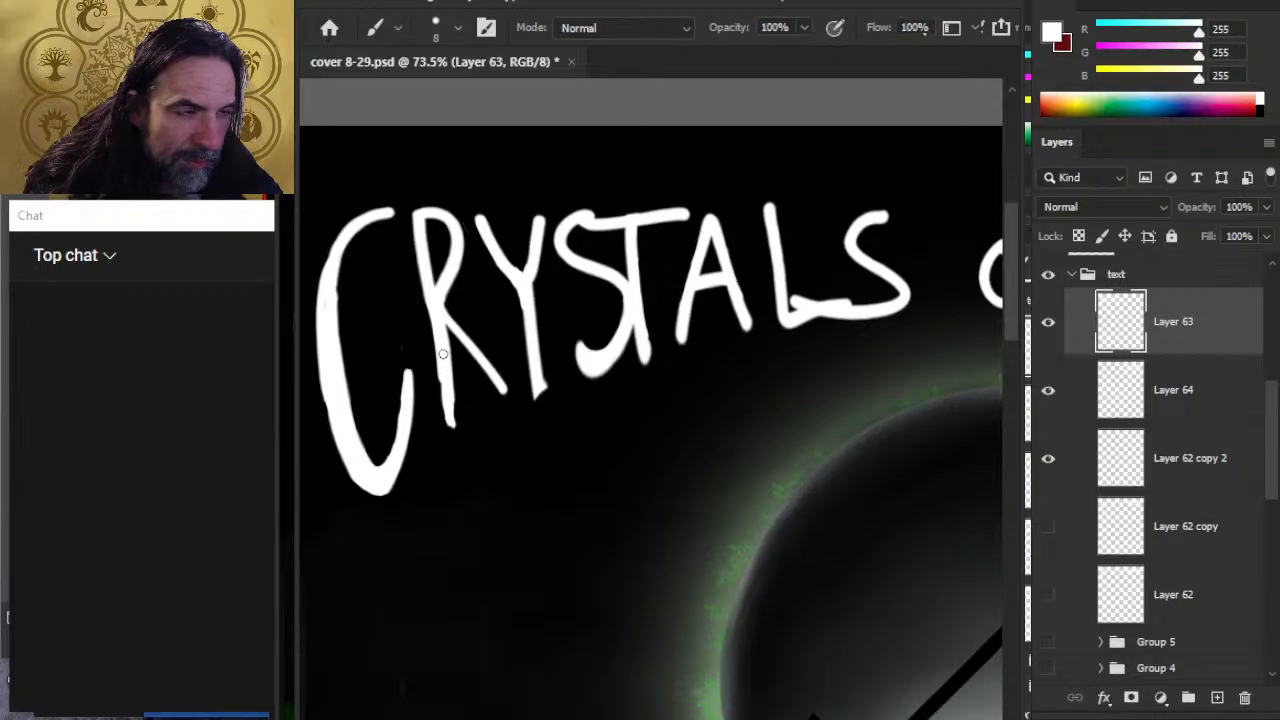
Step: Thin the lower hook of the first S, touch up the T's stem in white, and trim the neighbouring letter edges
key(e)
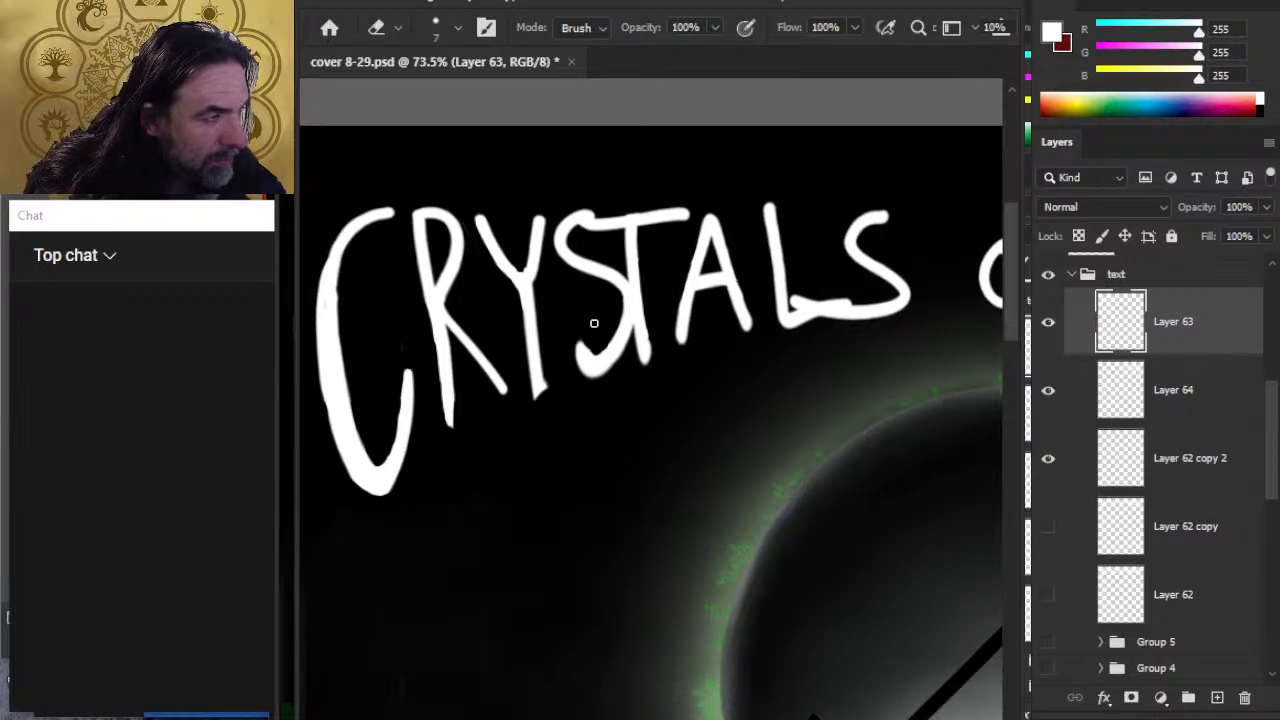
drag(586, 346, 603, 357)
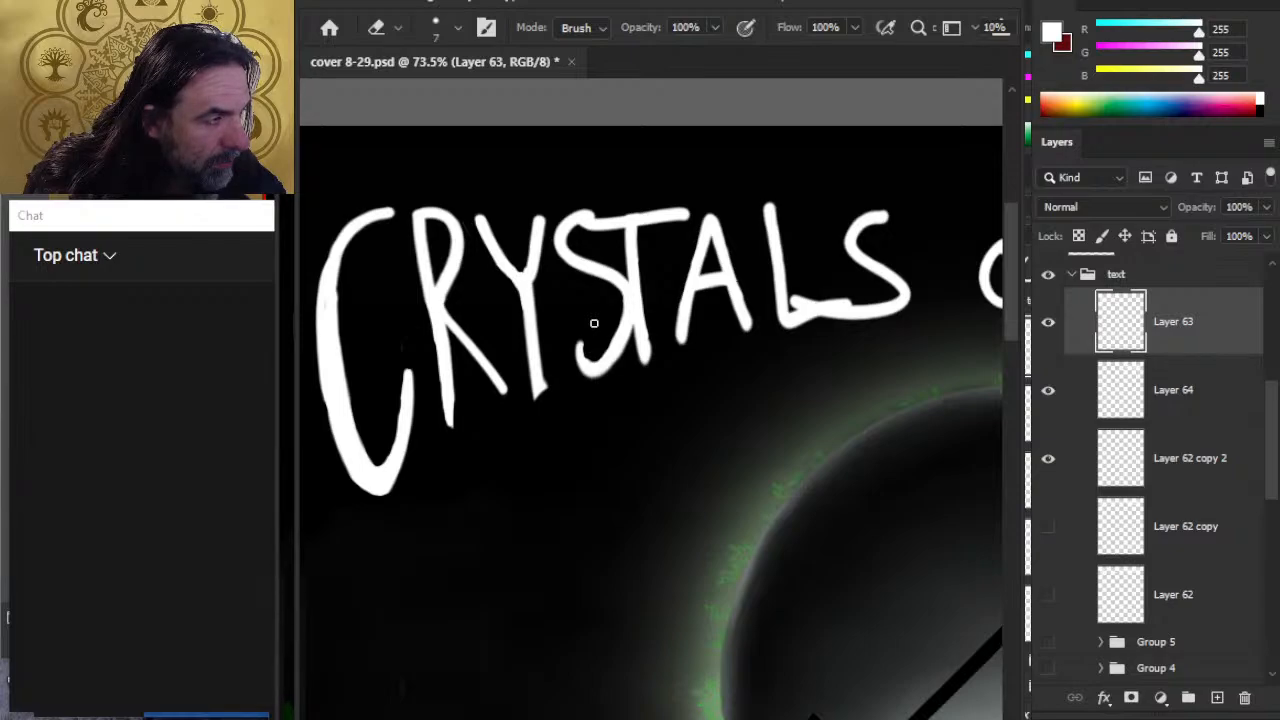
key(b)
drag(646, 330, 651, 366)
key(e)
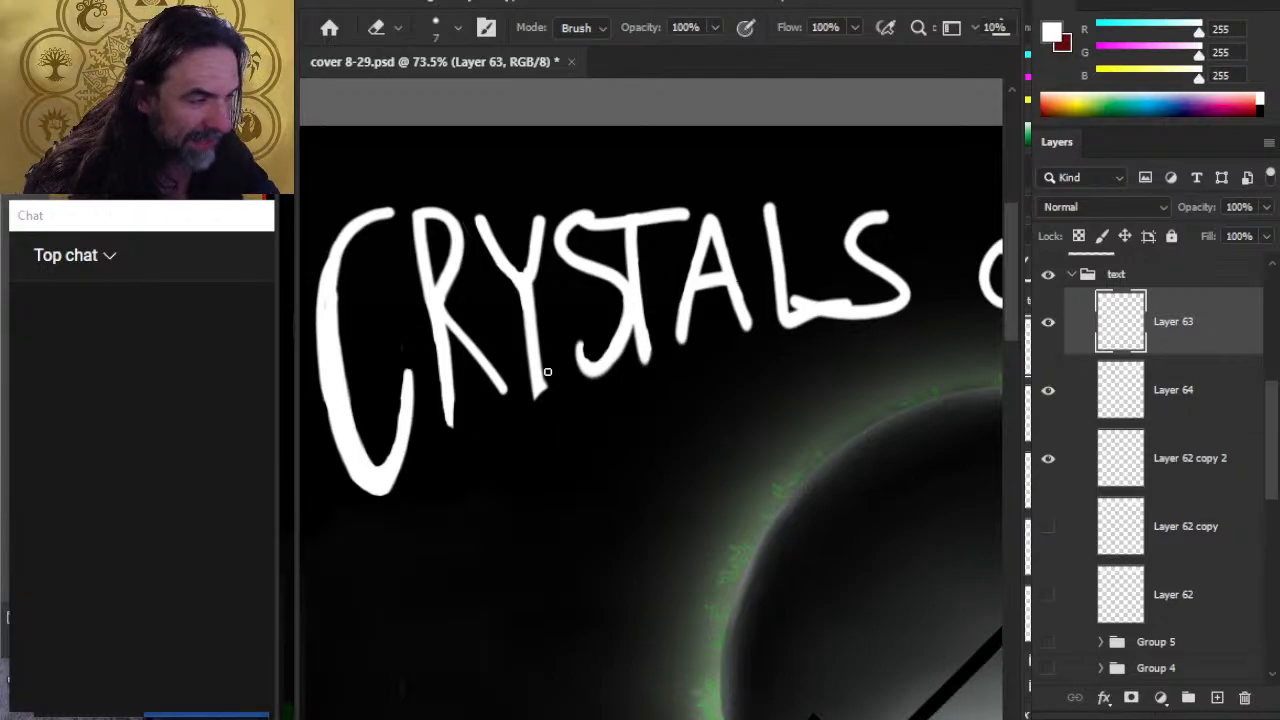
Step: Collapse the text group and nudge the whole title slightly to the right over the ring
key(z)
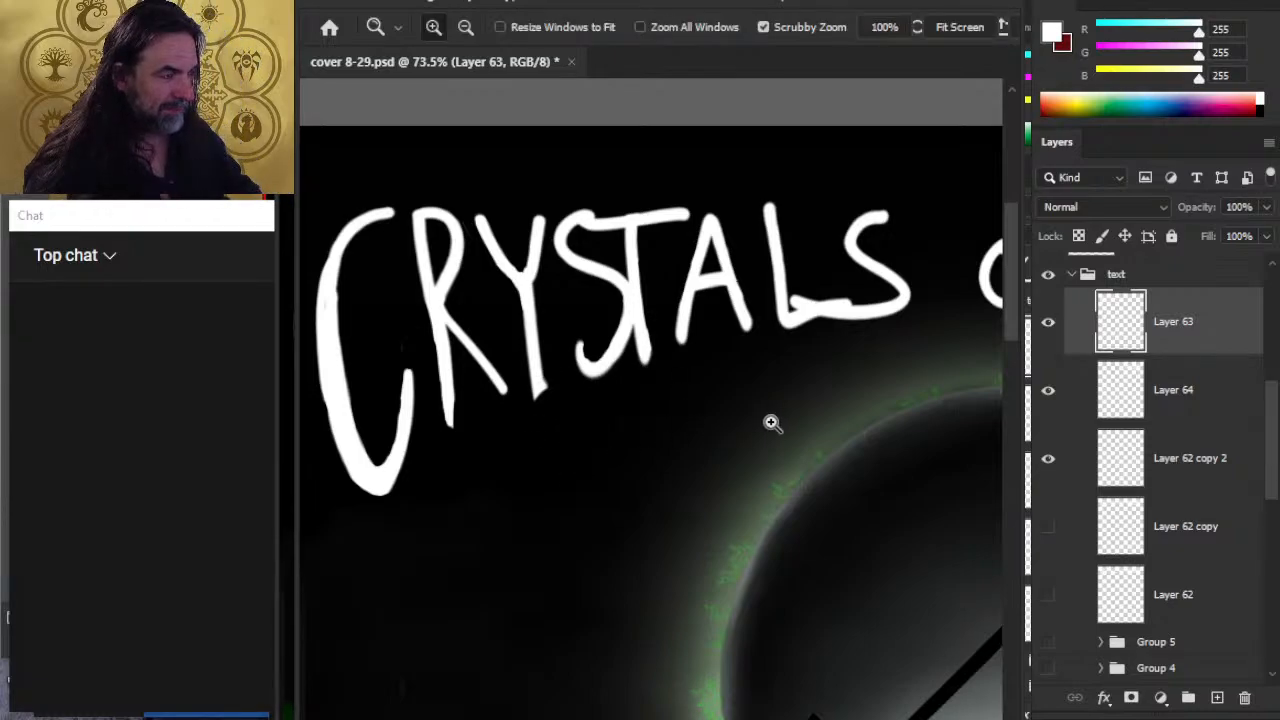
key(ctrl+0)
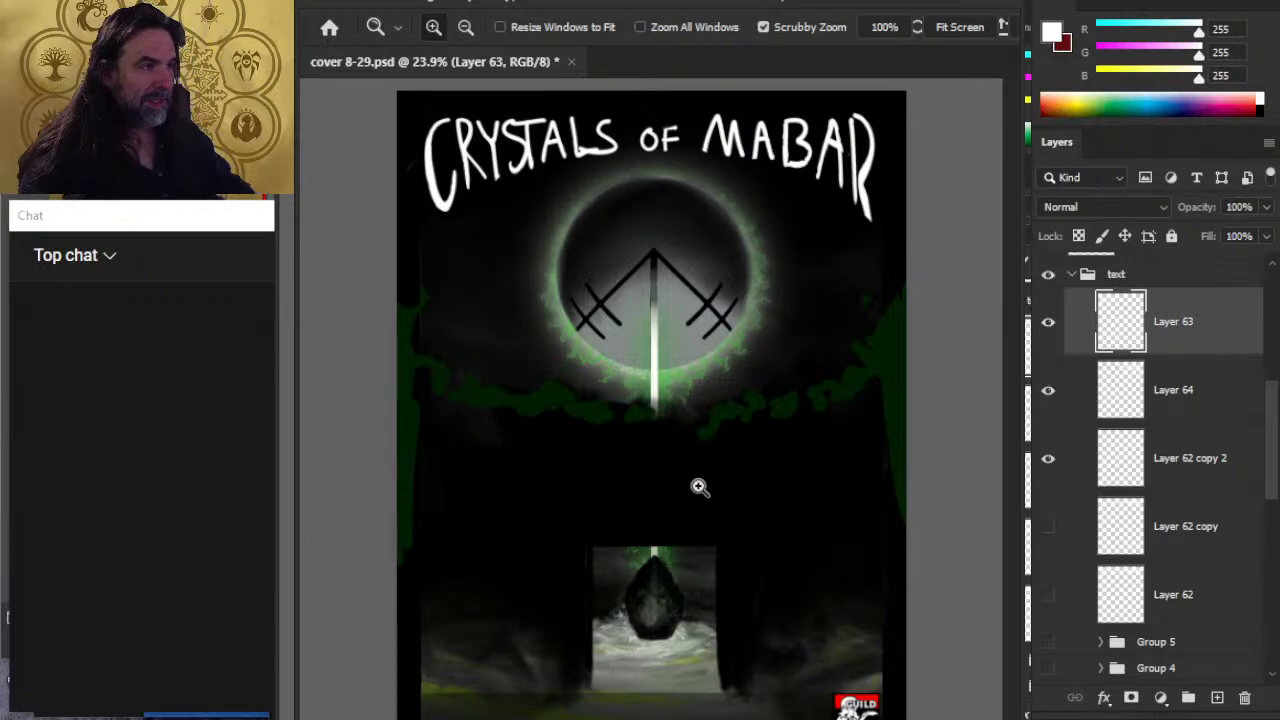
click(1071, 274)
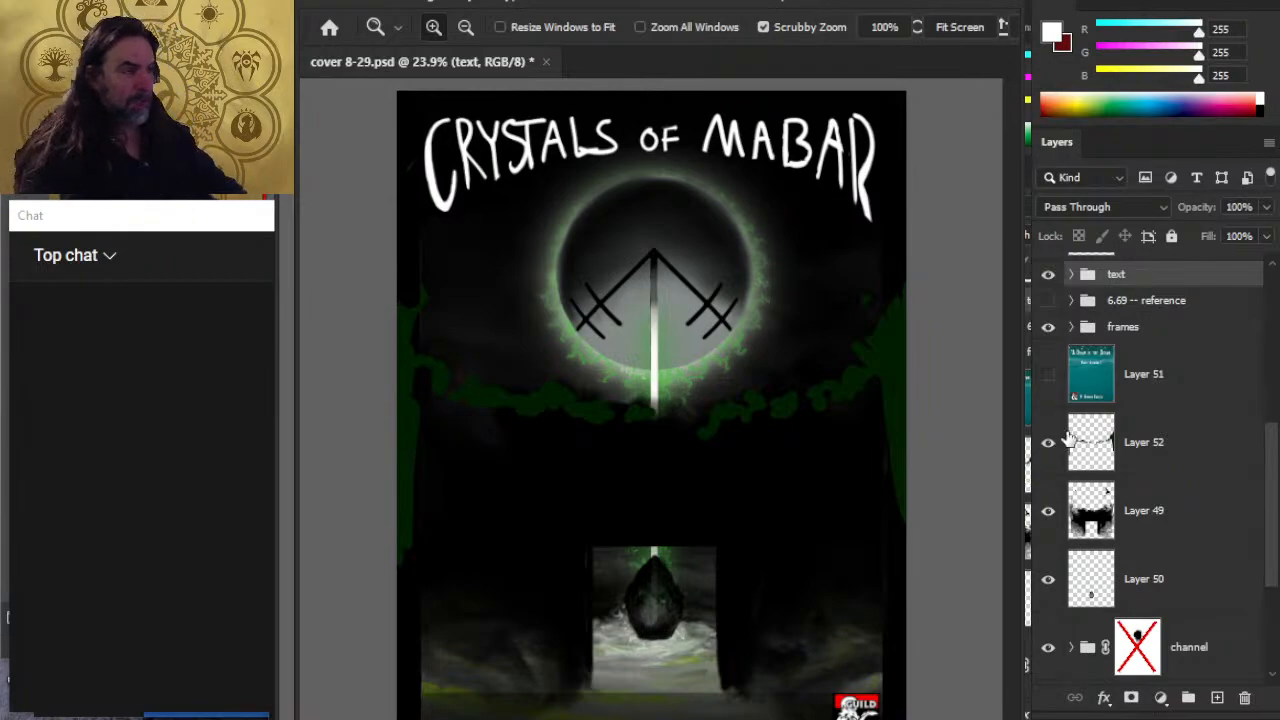
key(v)
key(Right)
key(Right)
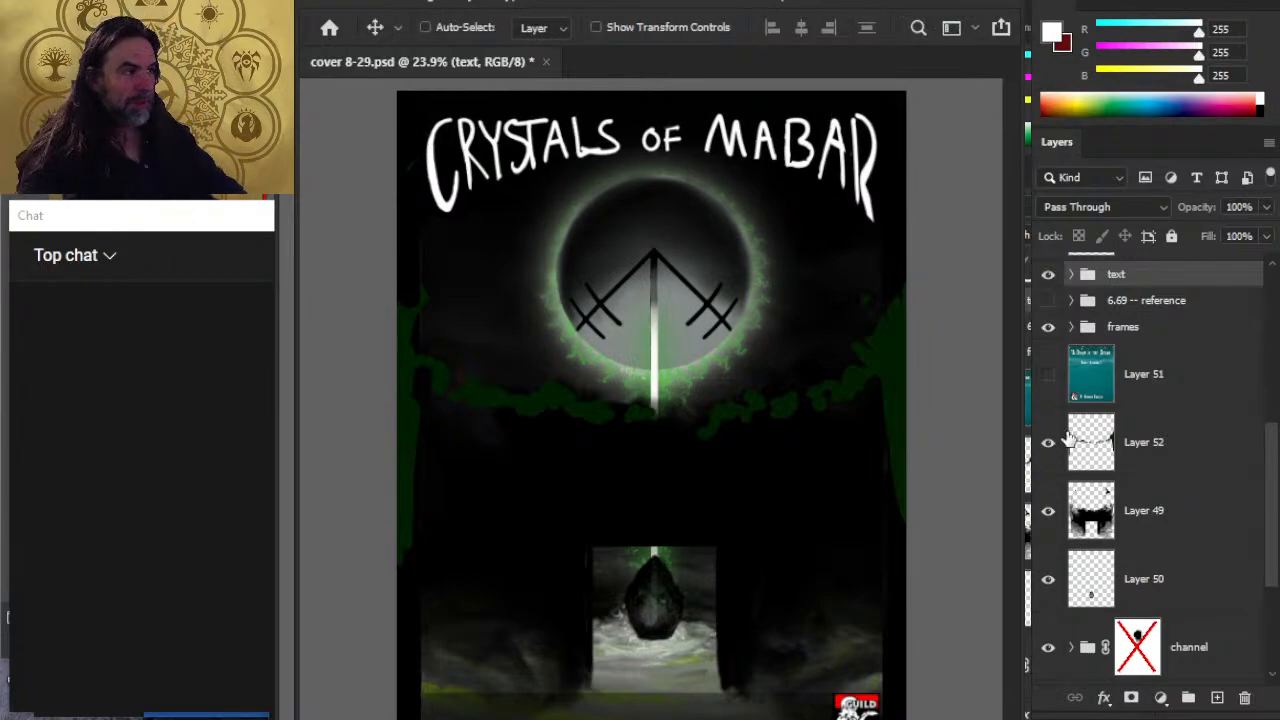
key(Right)
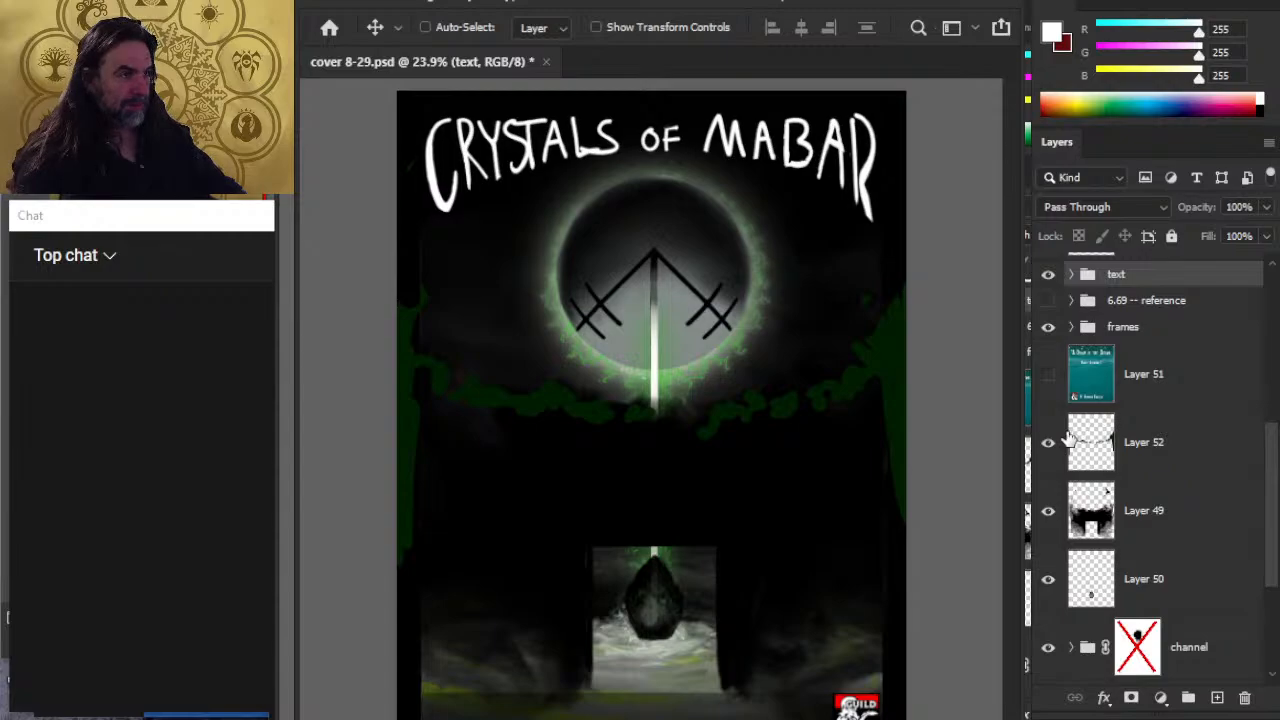
key(Right)
key(Right)
key(Right)
key(Right)
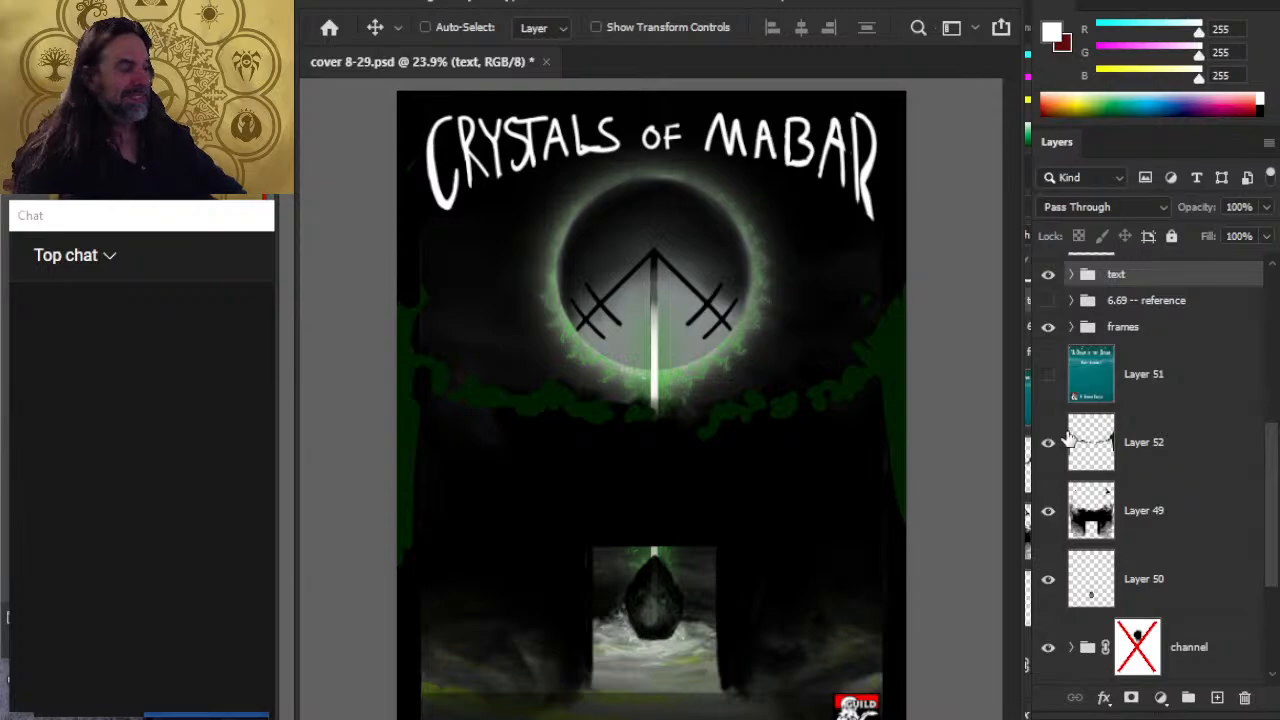
Step: Paste the photo of a moonlit island tree as a new reference layer directly above Layer 52
click(1090, 446)
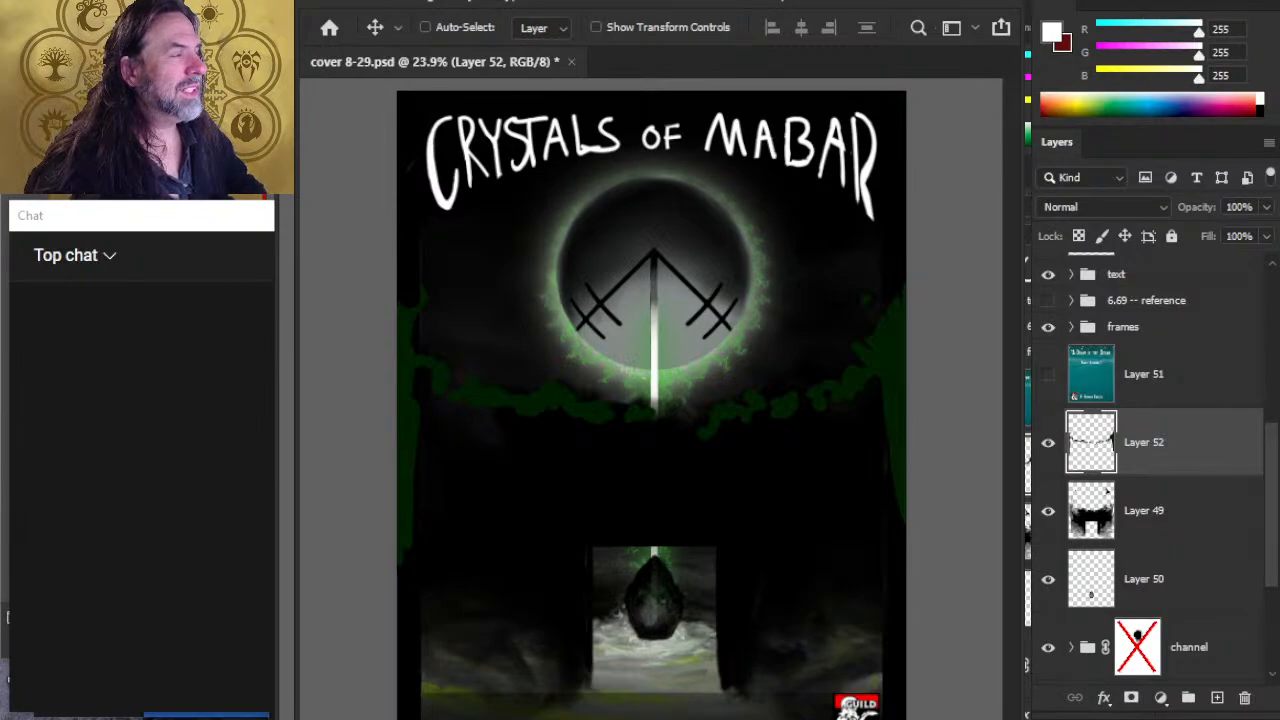
key(alt+Tab)
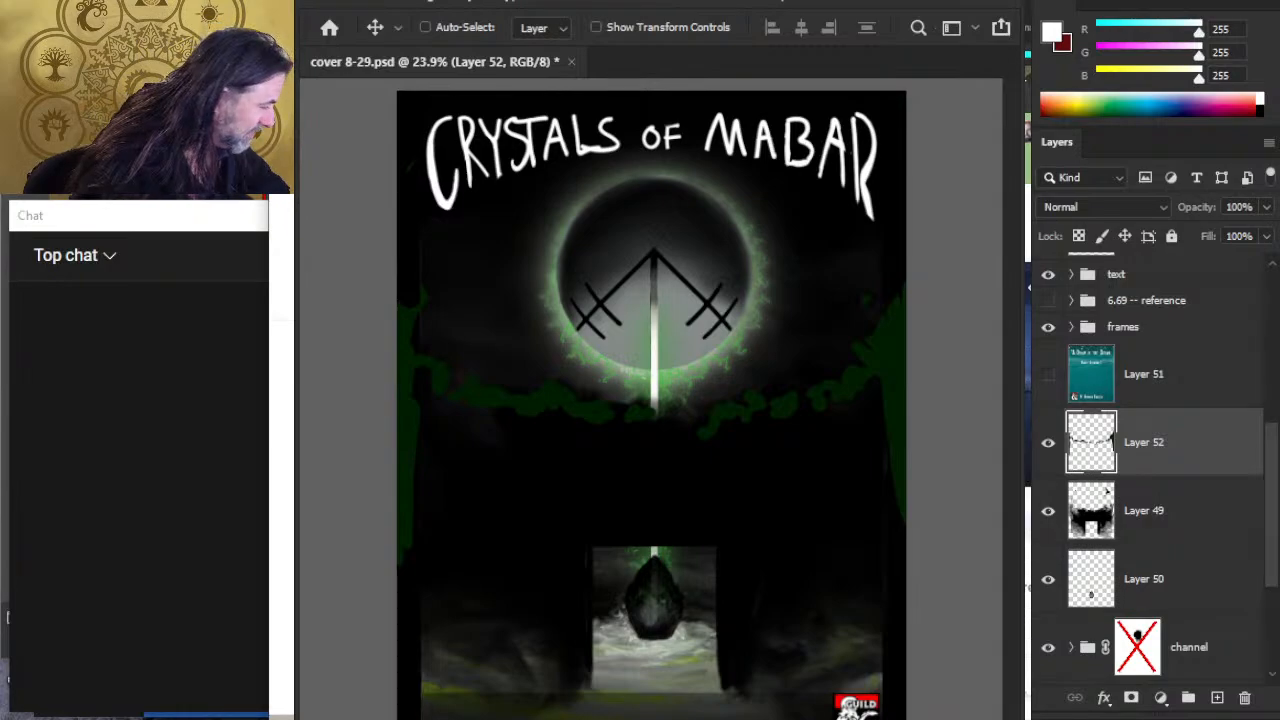
key(alt+Tab)
key(ctrl+v)
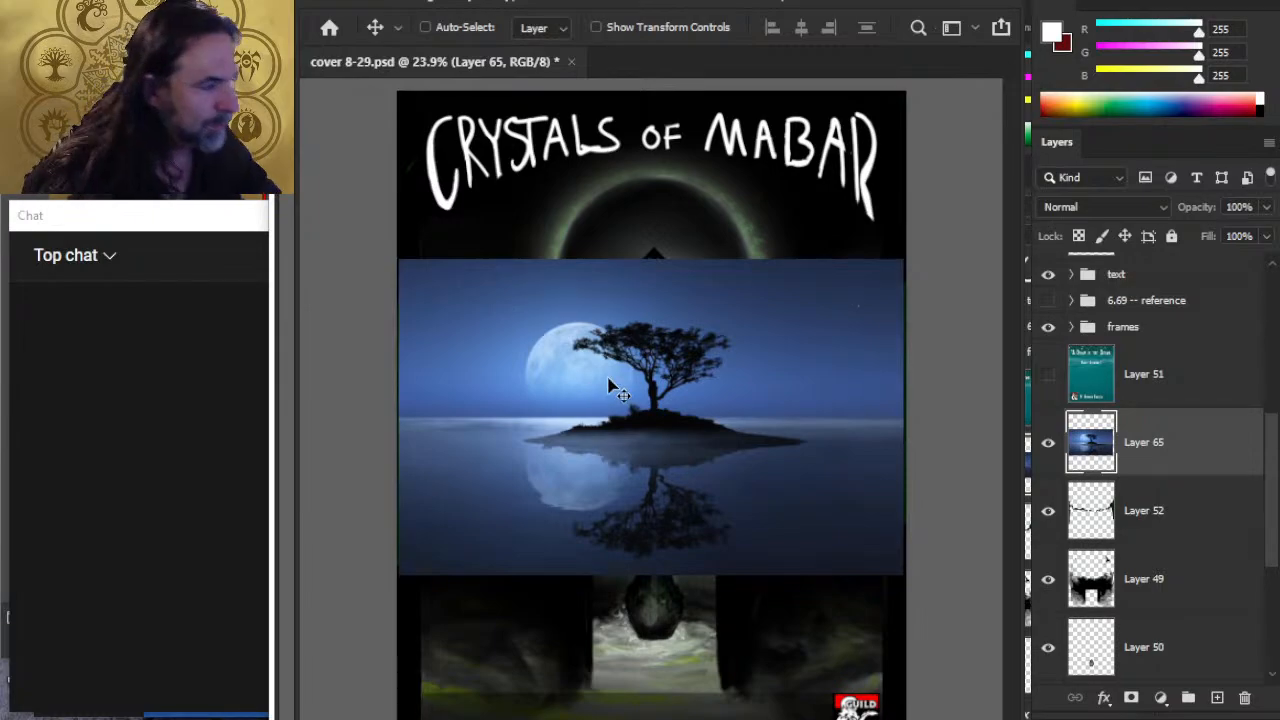
Step: Sample the dark tones across the tree's foliage, trunk and branches in the moonlit photo to examine the silhouette's colors
key(z)
drag(686, 363, 737, 371)
key(b)
alt+click(706, 292)
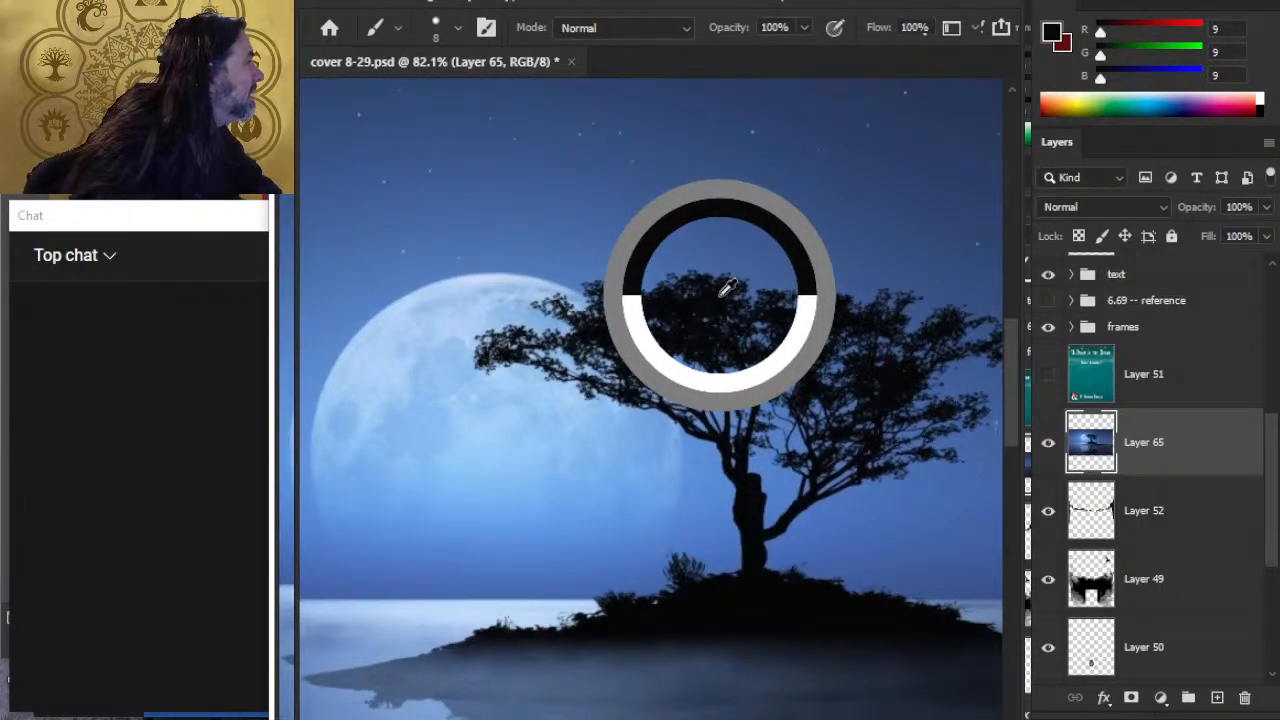
mouse_move(727, 287)
mouse_down()
mouse_move(680, 290)
mouse_move(614, 432)
mouse_move(662, 406)
mouse_move(716, 284)
mouse_move(726, 289)
mouse_up()
mouse_move(885, 453)
mouse_down()
mouse_move(803, 471)
mouse_move(798, 447)
mouse_move(787, 457)
mouse_move(812, 450)
mouse_move(851, 506)
mouse_up()
key(z)
click(835, 432)
key(b)
mouse_move(830, 457)
mouse_down()
mouse_move(838, 398)
mouse_move(943, 286)
mouse_move(960, 285)
mouse_move(903, 237)
mouse_move(694, 131)
mouse_move(797, 163)
mouse_move(786, 177)
mouse_move(817, 183)
mouse_move(765, 172)
mouse_move(663, 220)
mouse_move(651, 331)
mouse_up()
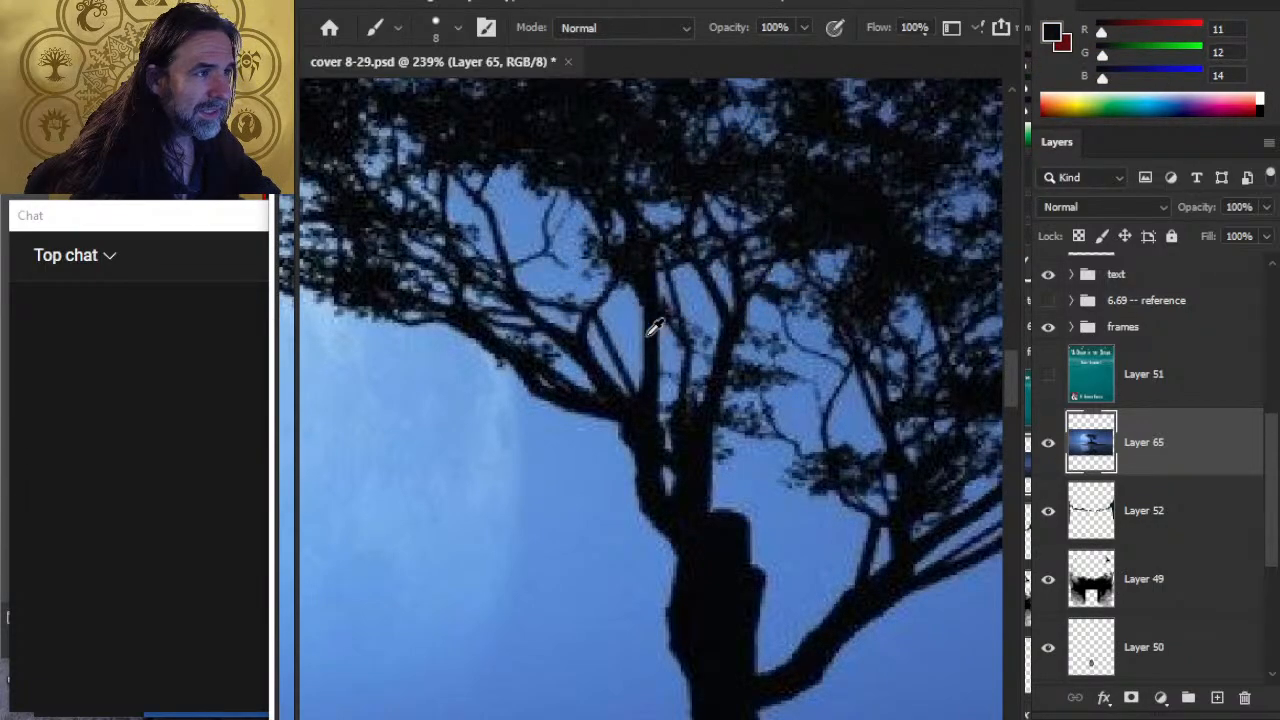
drag(436, 282, 591, 355)
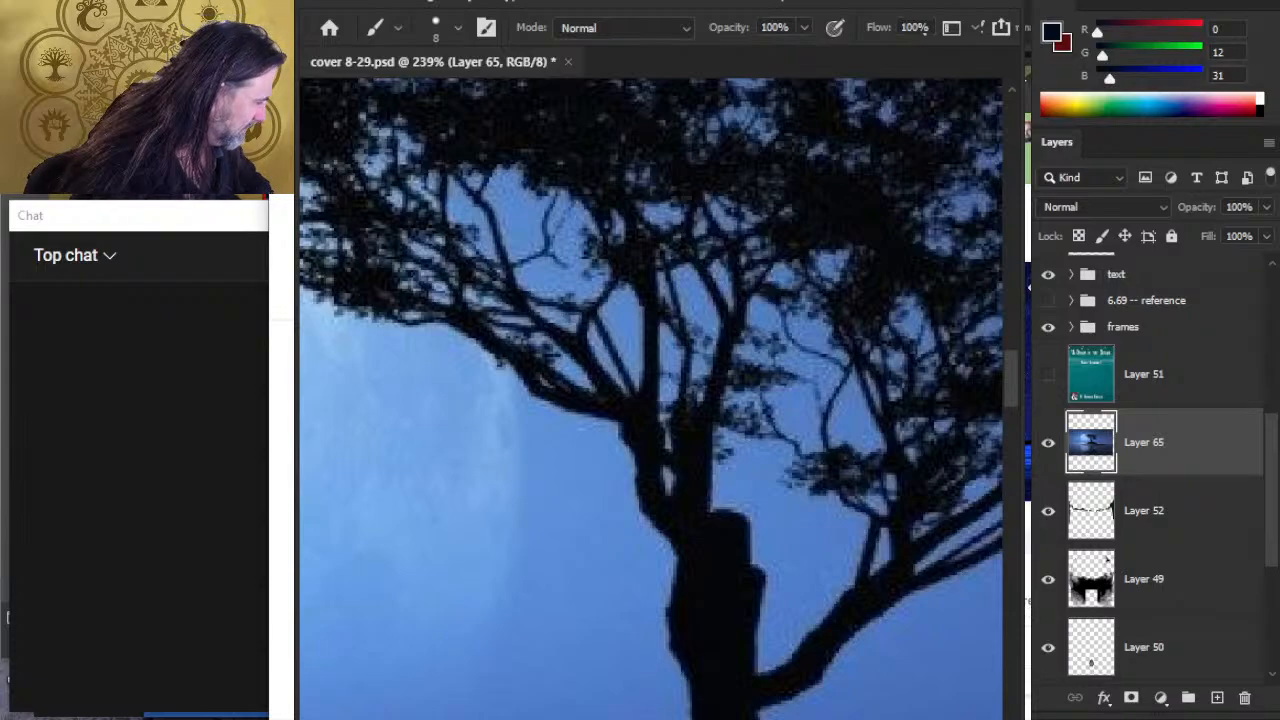
Step: Paste the starry-night tree and moon image above Layer 65 and sample dark blues from its foliage
key(ctrl+v)
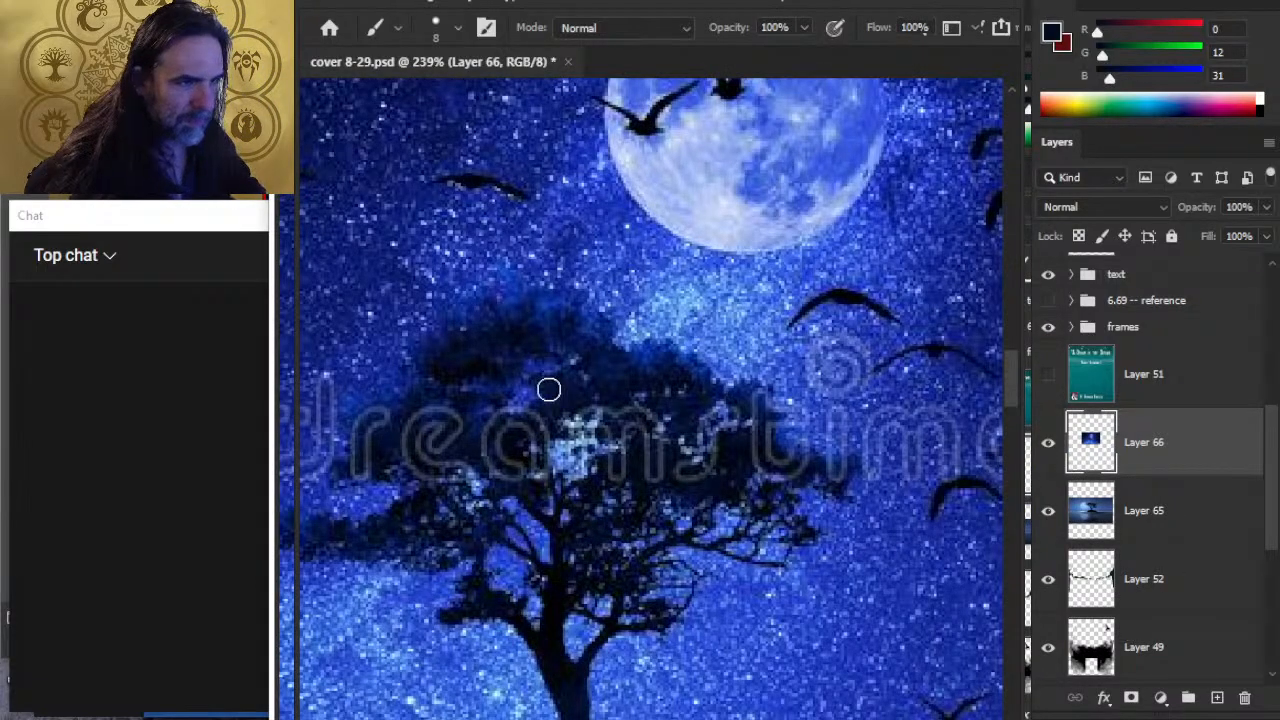
drag(590, 323, 470, 339)
drag(390, 521, 349, 523)
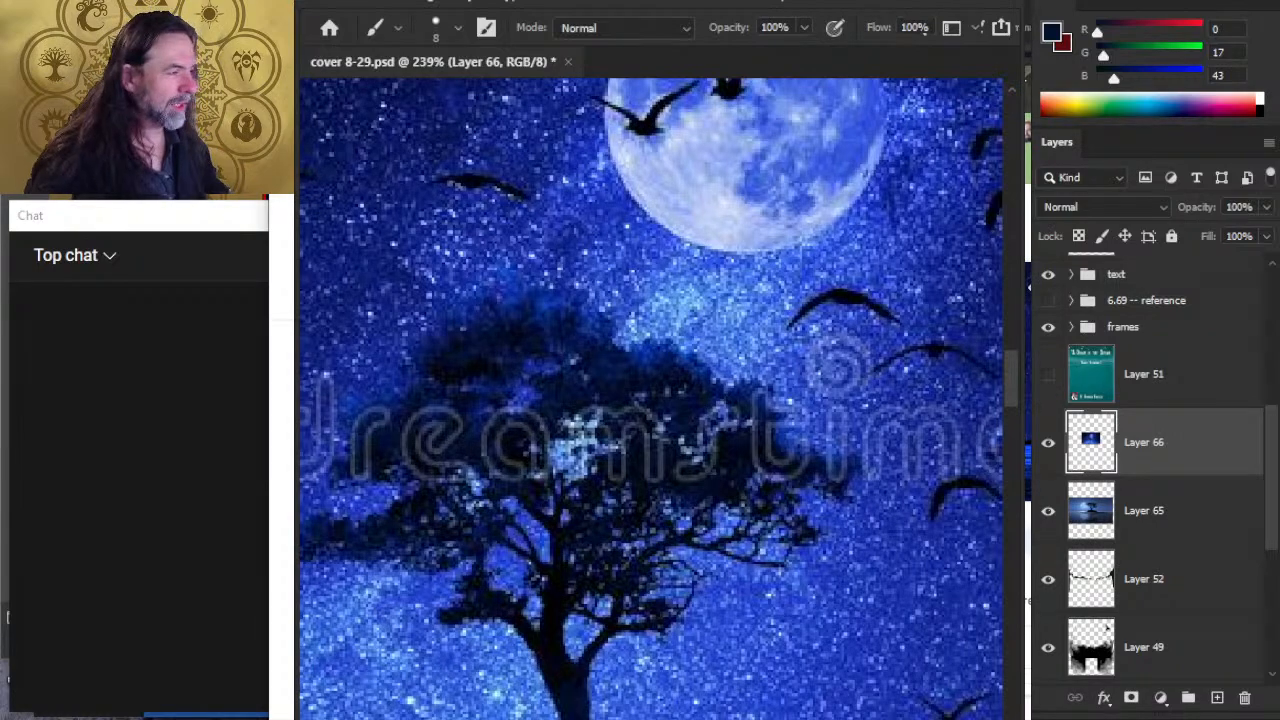
Step: Hide Layer 66 and Layer 65 and move them together with Layer 51 into the "6.69 -- reference" group
mouse_move(170, 375)
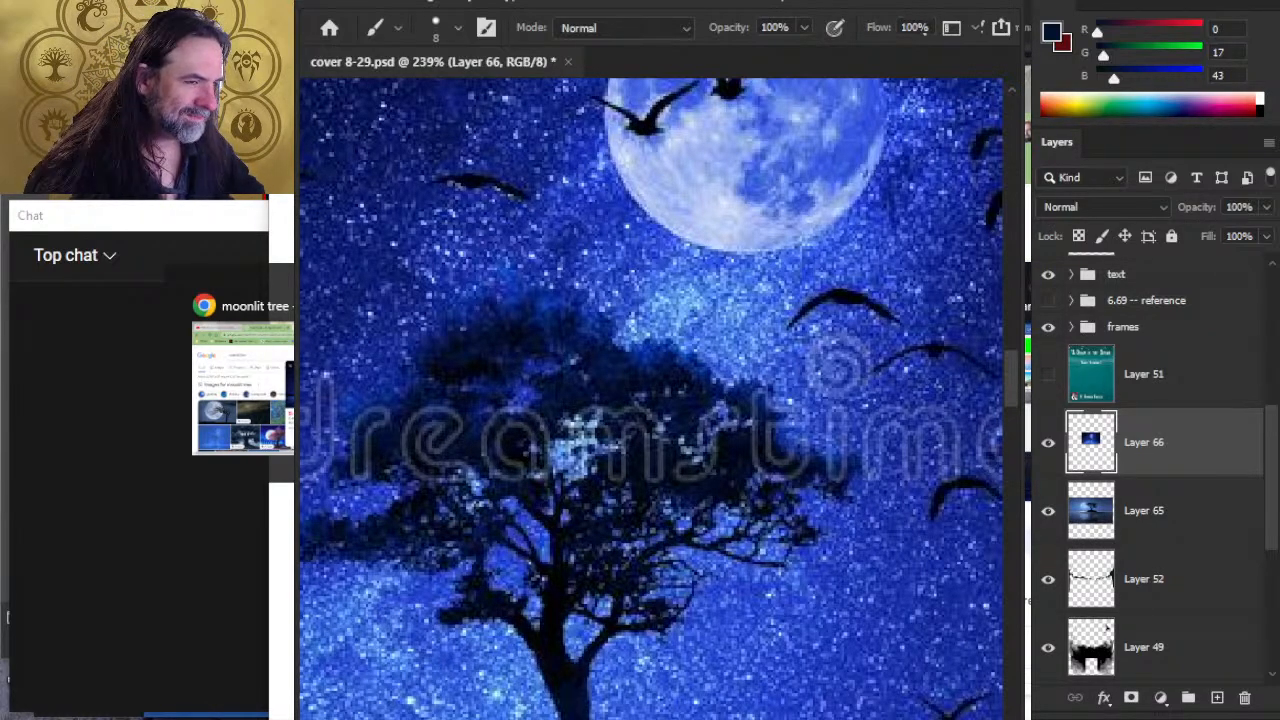
click(1048, 442)
click(1048, 510)
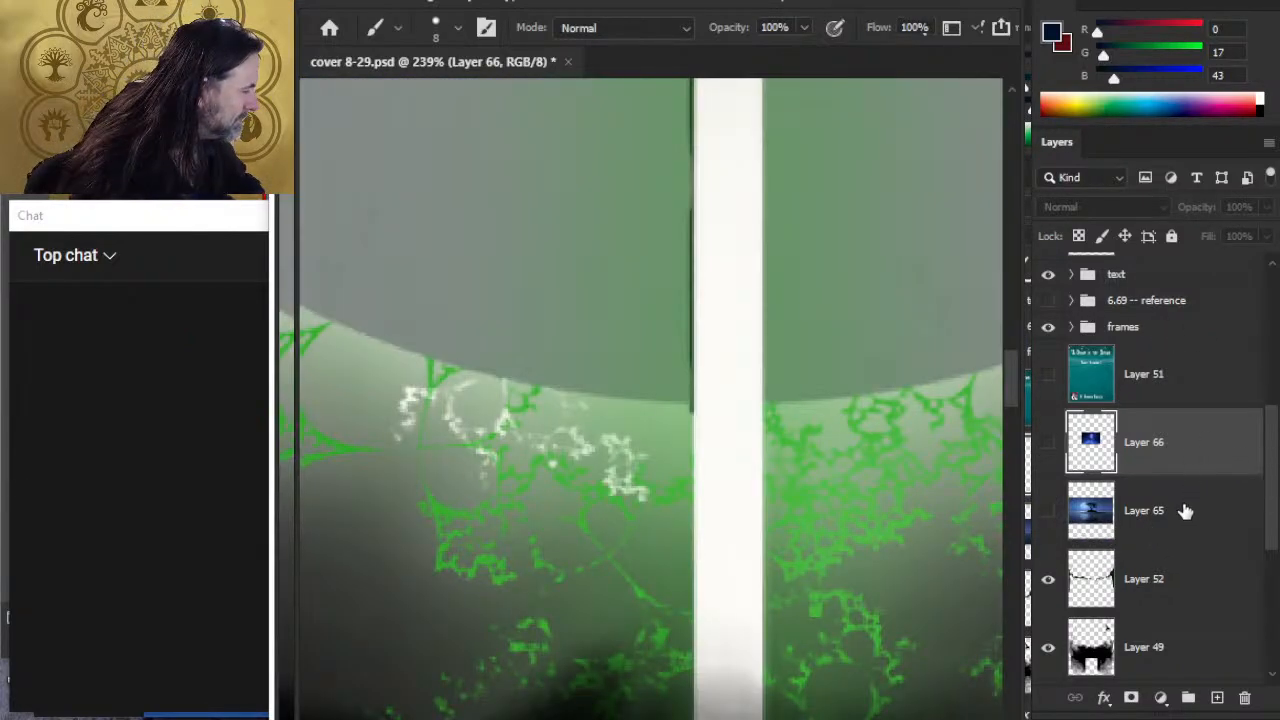
shift+click(1184, 511)
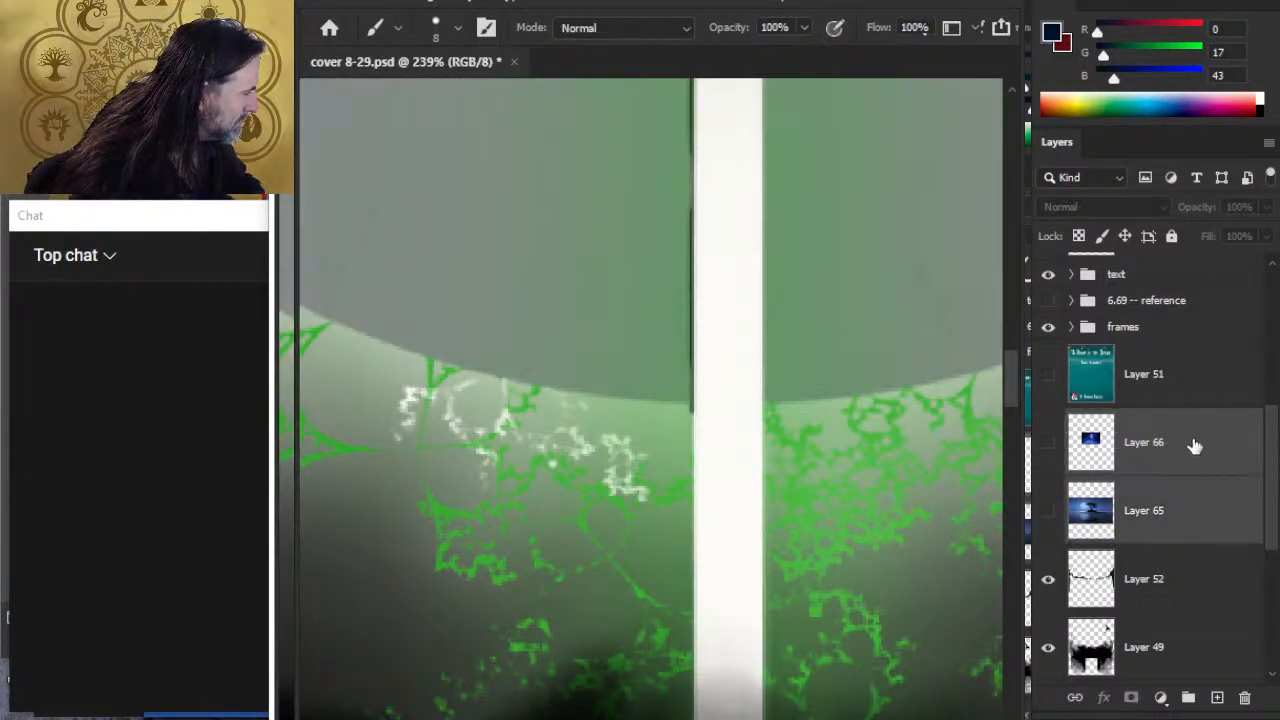
shift+click(1176, 392)
drag(1176, 392, 1162, 300)
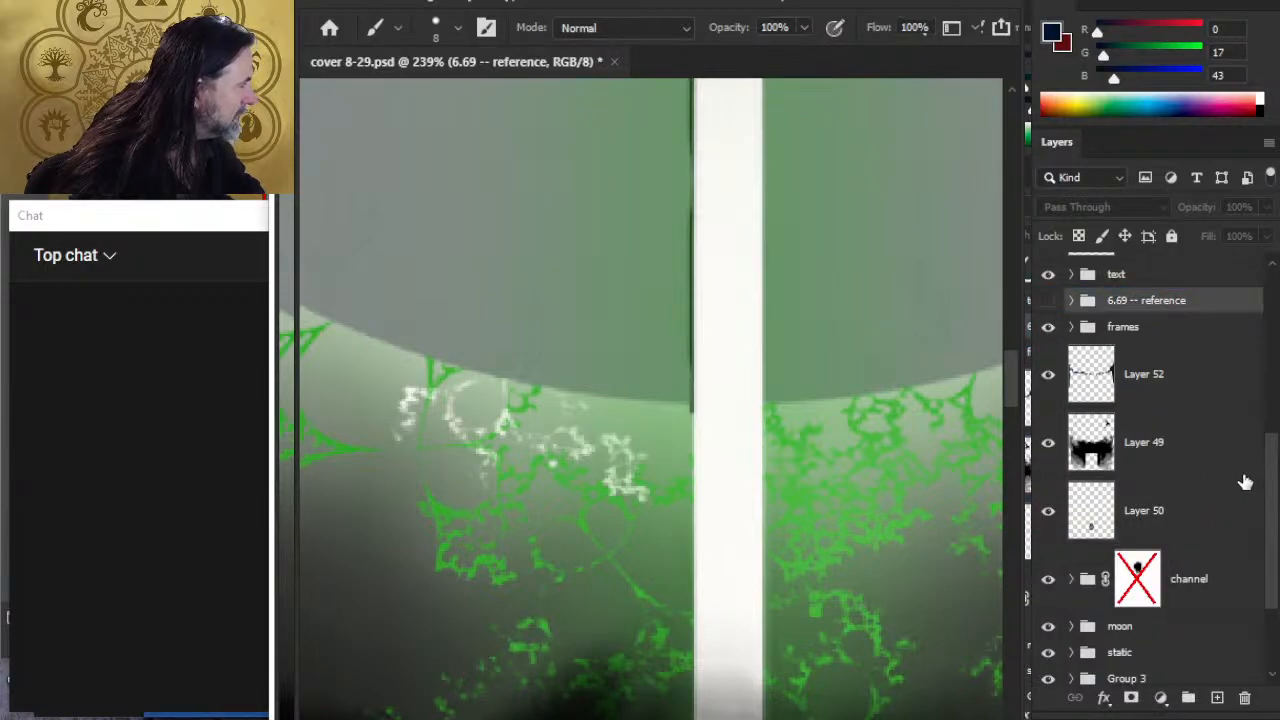
Step: Nudge the moon and static groups together slightly to the right to line up with the white beam, and check the whole cover
scroll(1273, 512, down, 1)
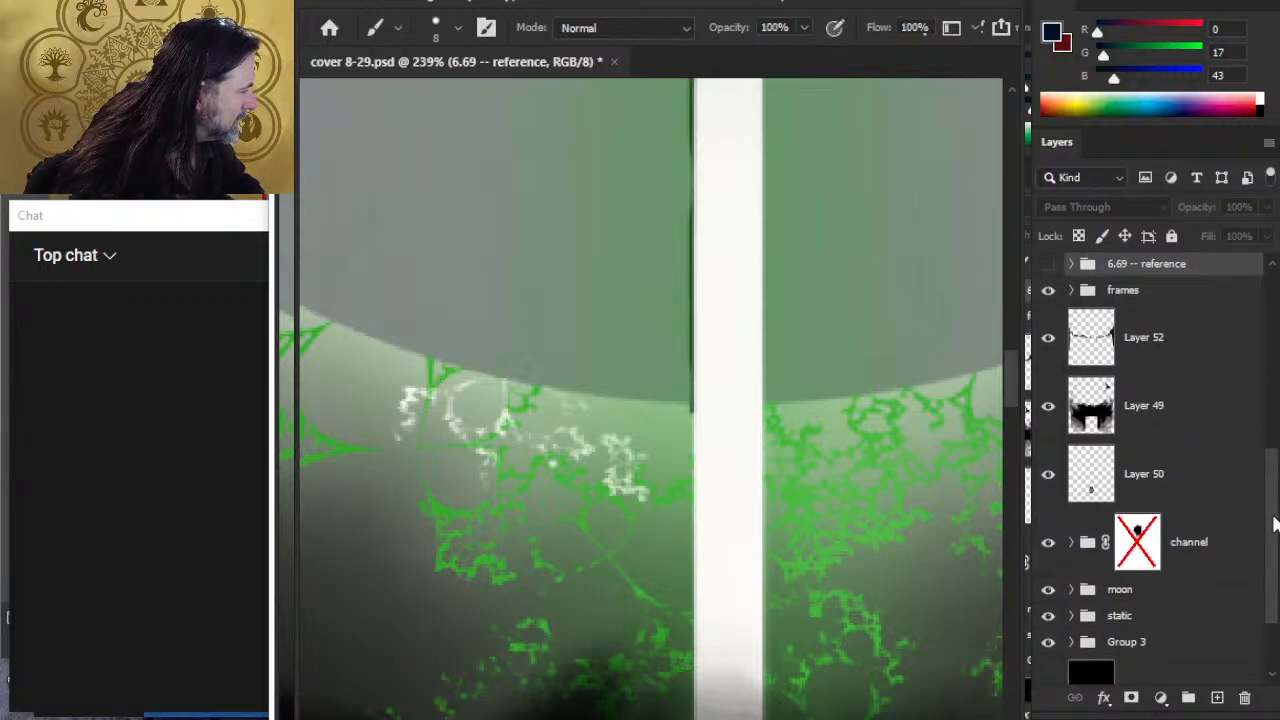
scroll(1250, 500, up, 1)
key(z)
drag(863, 497, 820, 491)
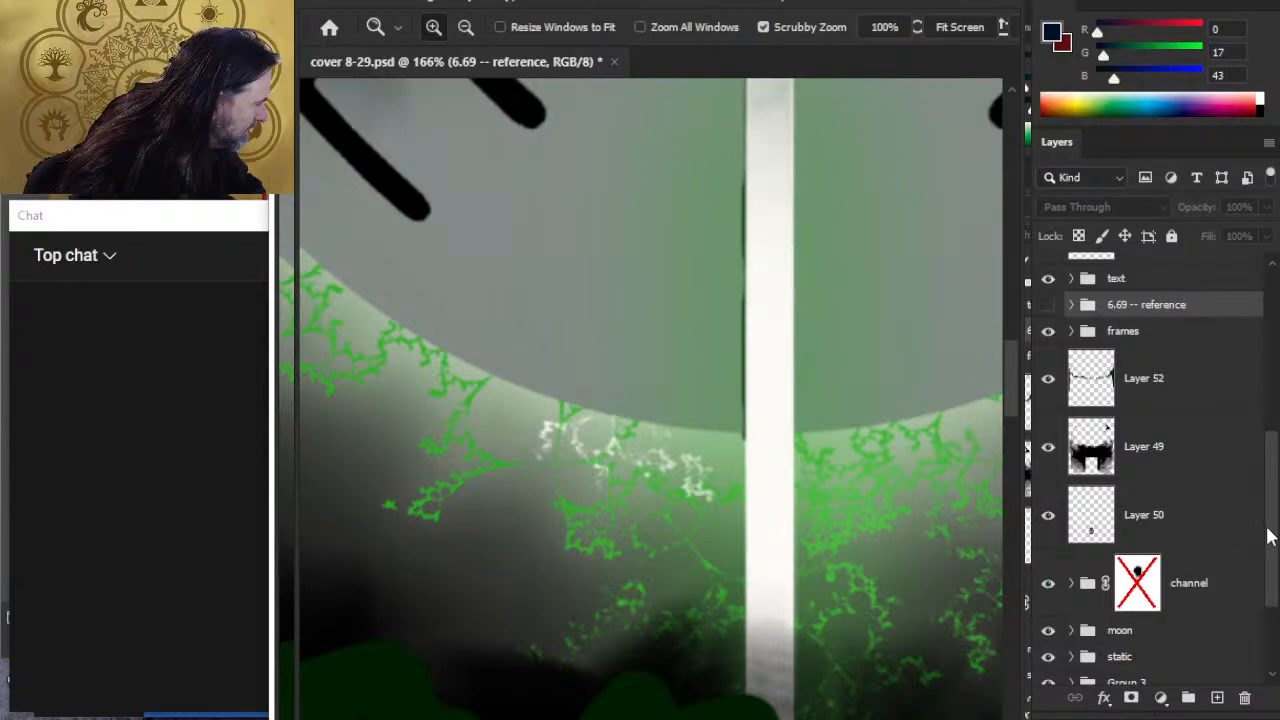
drag(1270, 532, 1277, 595)
click(1165, 500)
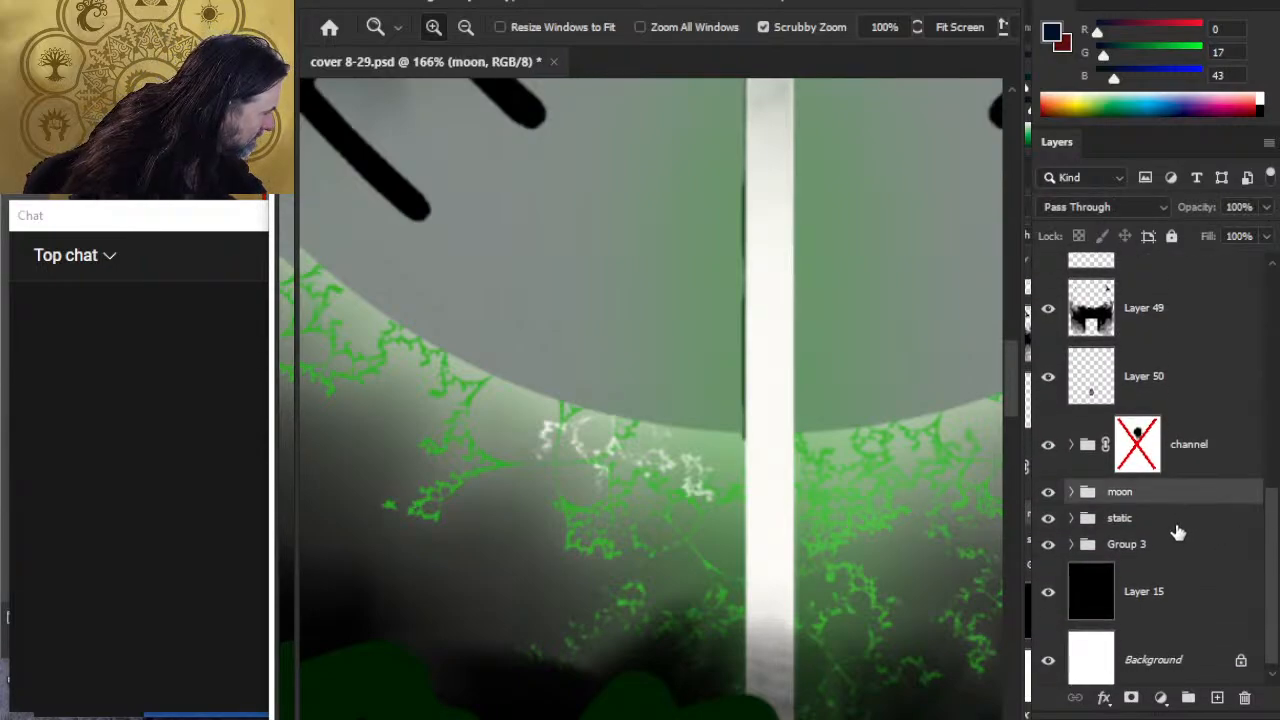
shift+click(1174, 522)
key(v)
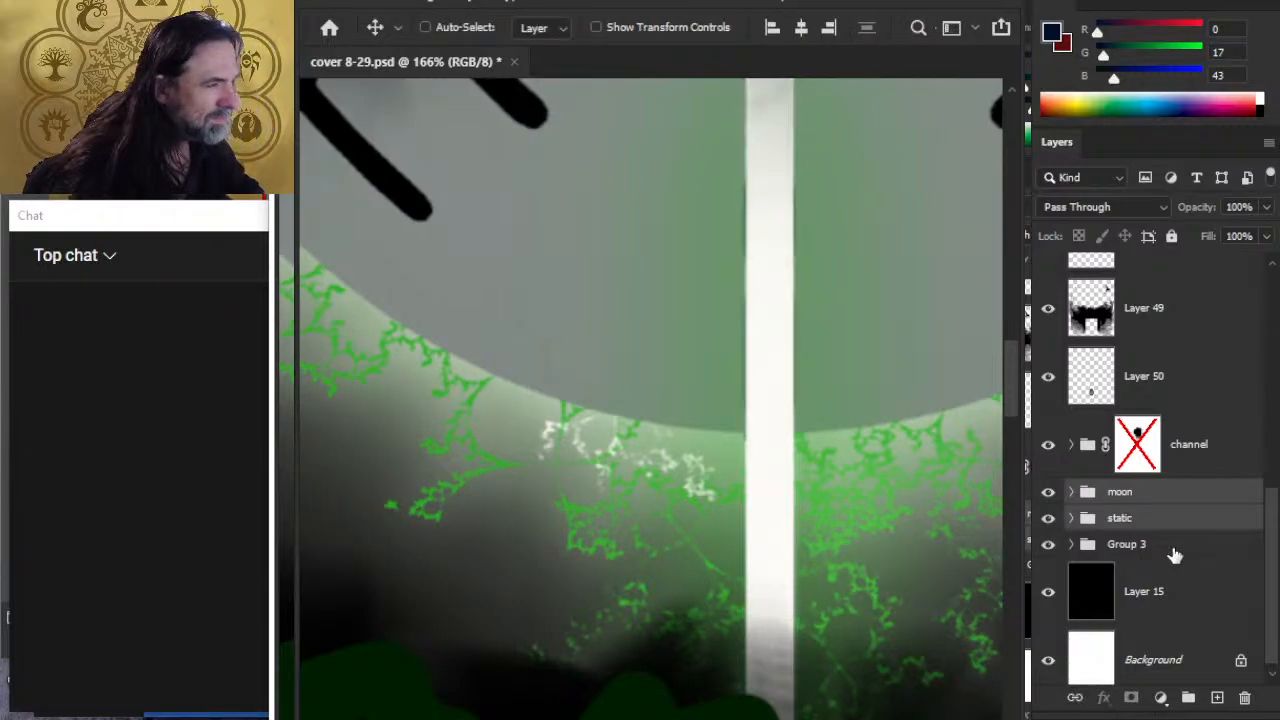
scroll(845, 480, up, 5)
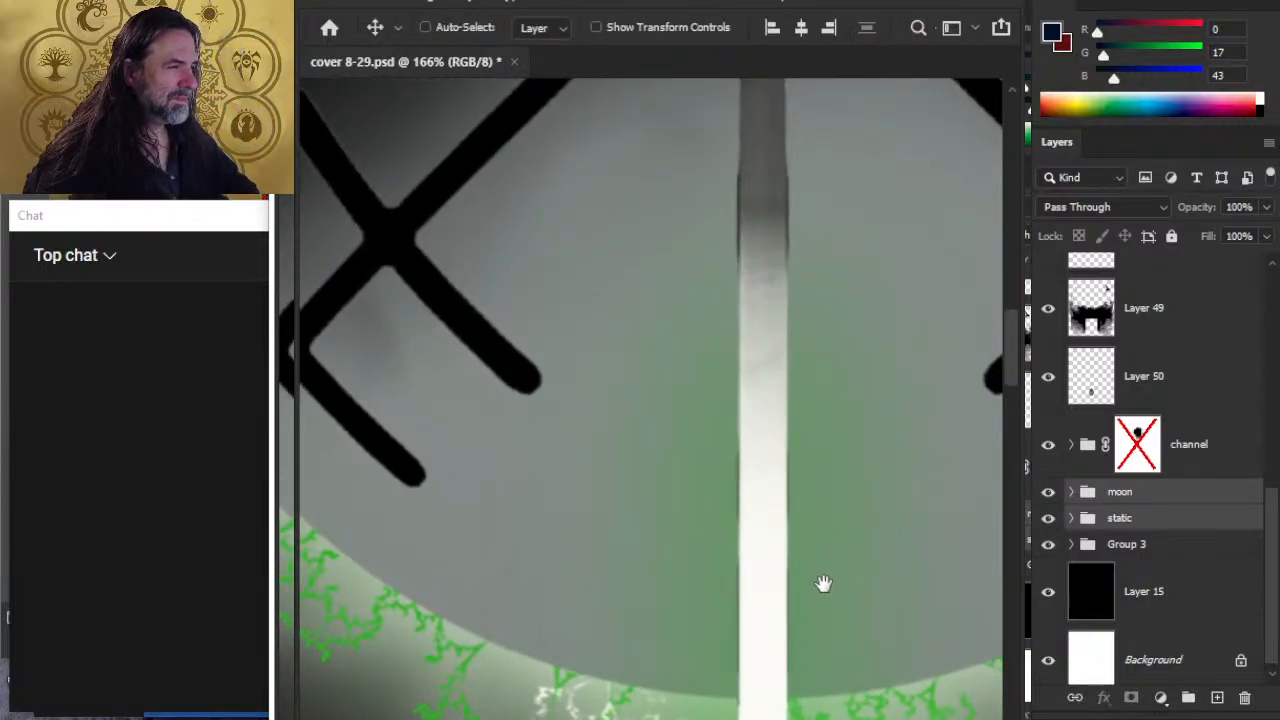
key(z)
drag(875, 525, 790, 512)
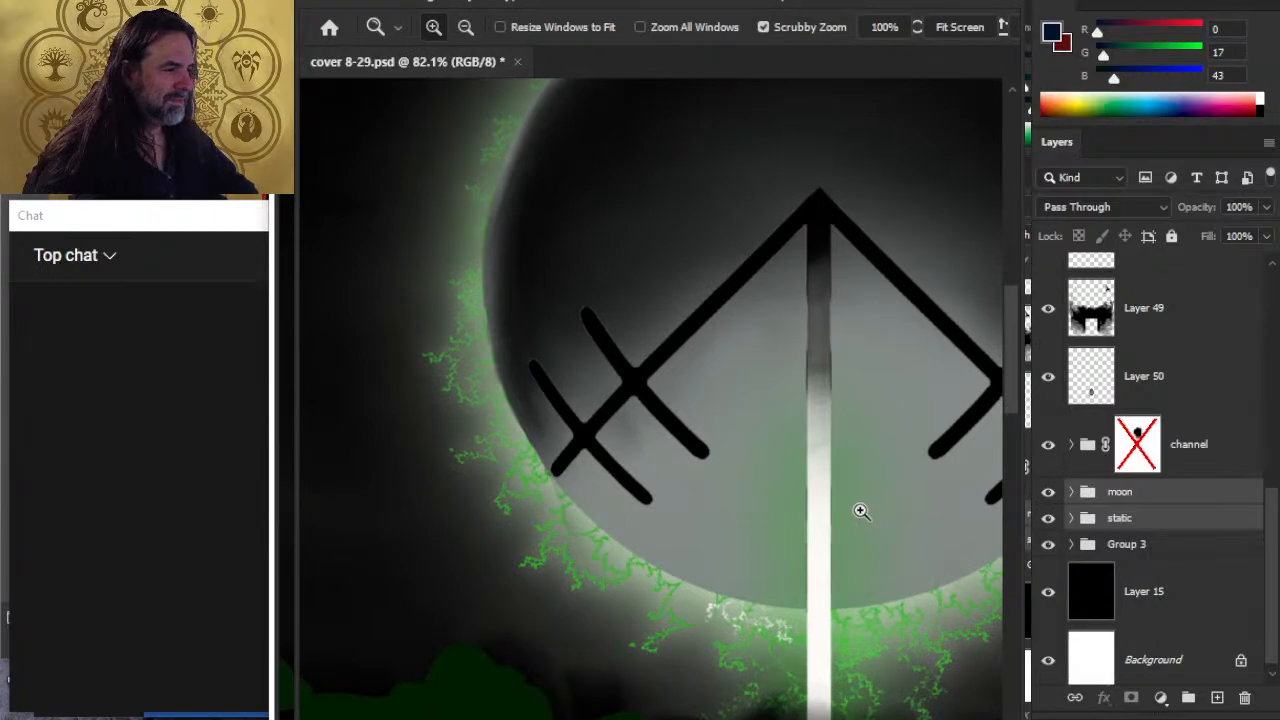
drag(898, 528, 706, 449)
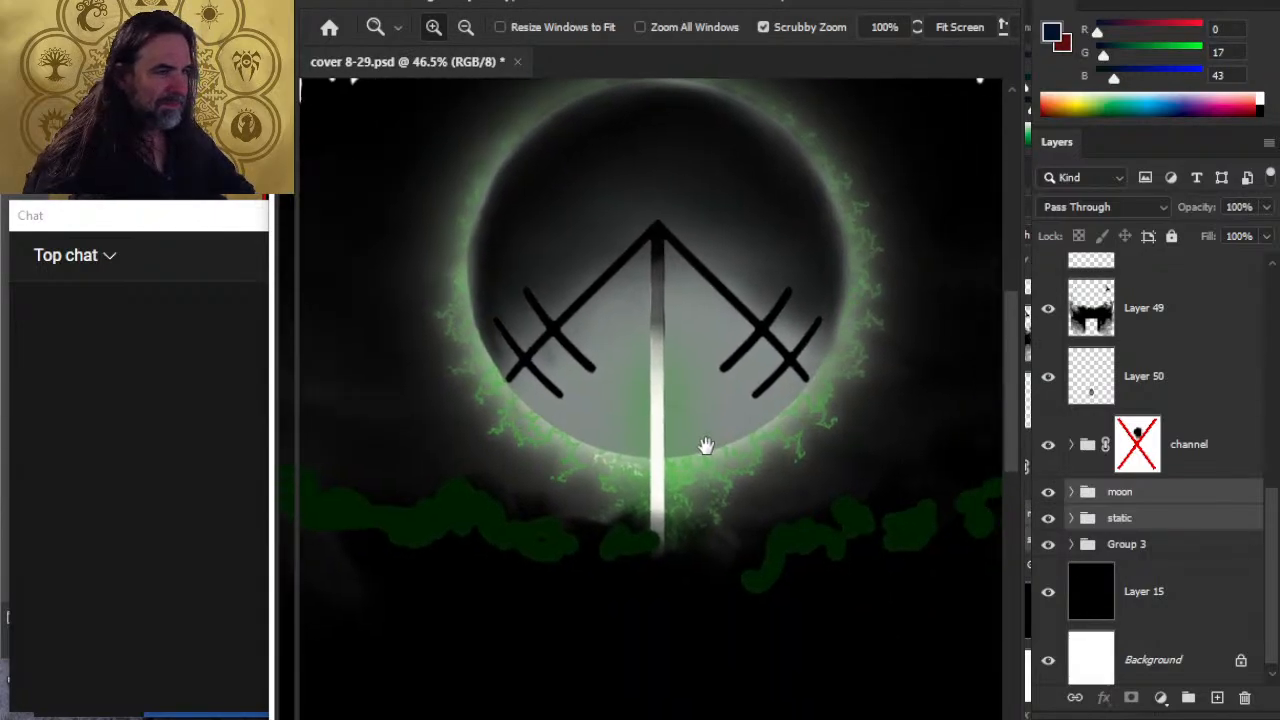
drag(776, 504, 638, 506)
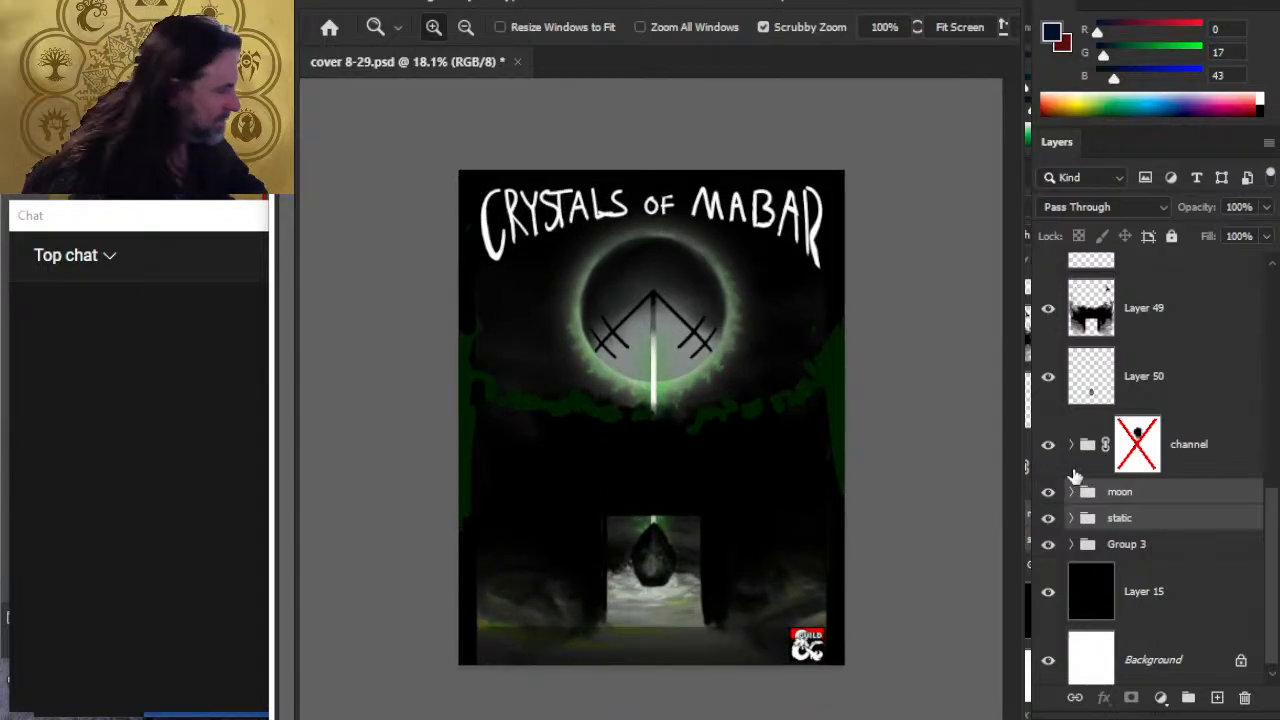
Step: On Layer 52, sample the foliage's dark green (8, 29, 0) as foreground and the moon's grey (129, 140, 134) as background
key(ctrl+v)
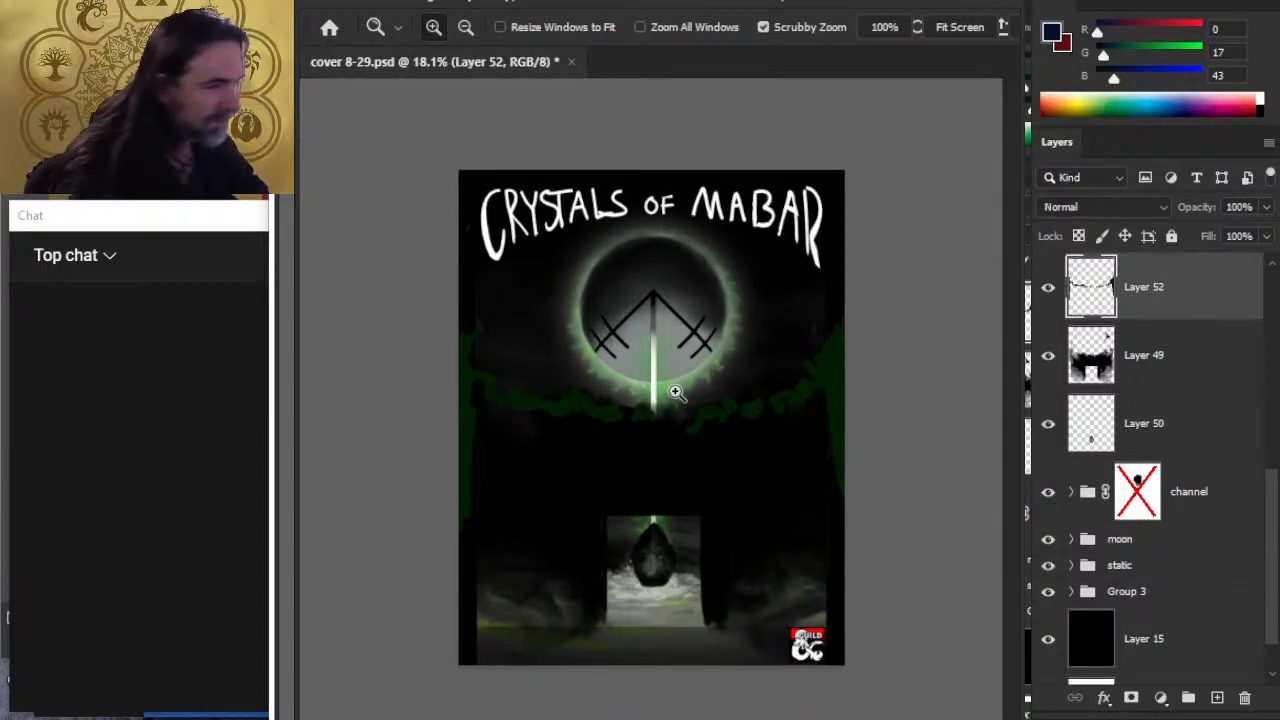
key(b)
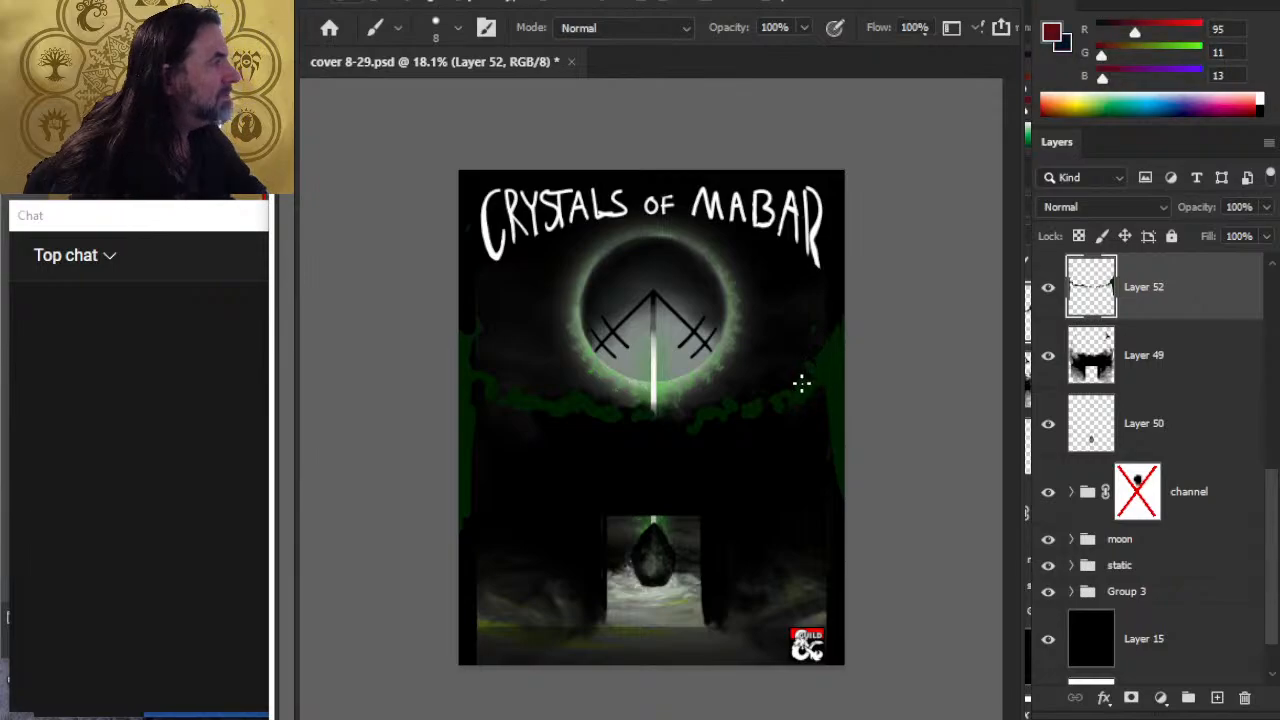
alt+drag(803, 380, 835, 372)
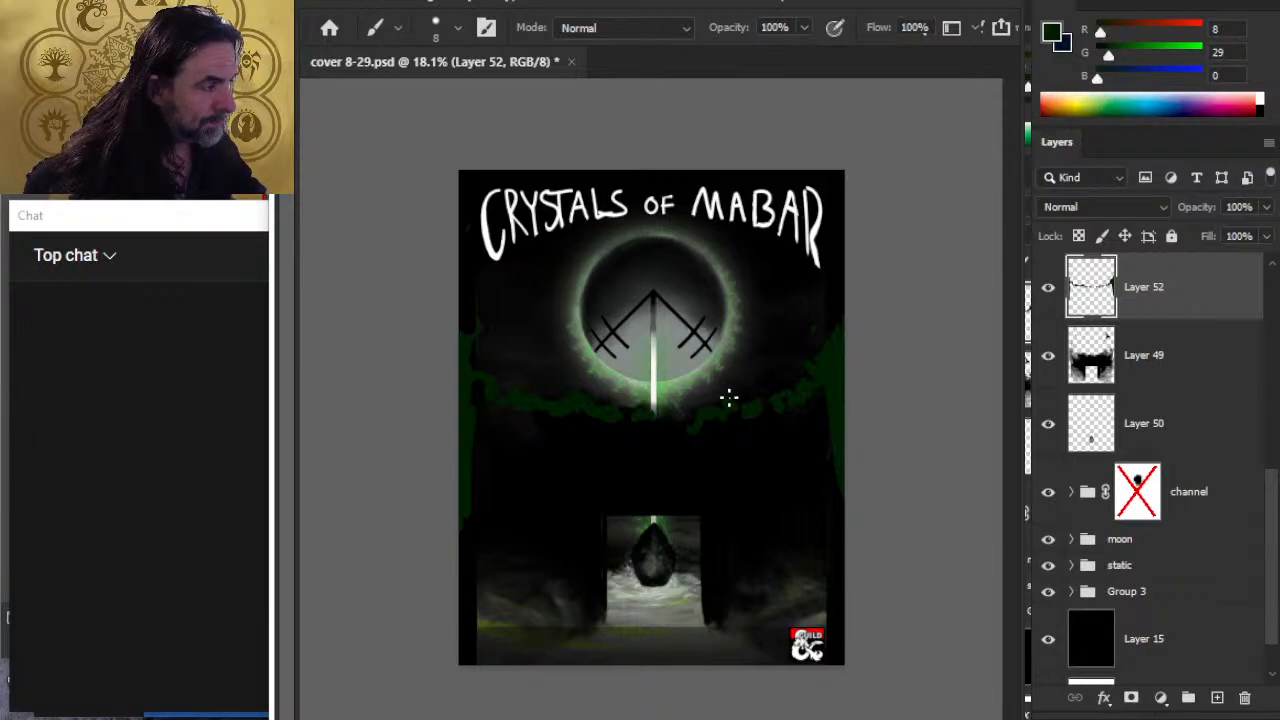
alt+drag(662, 331, 665, 333)
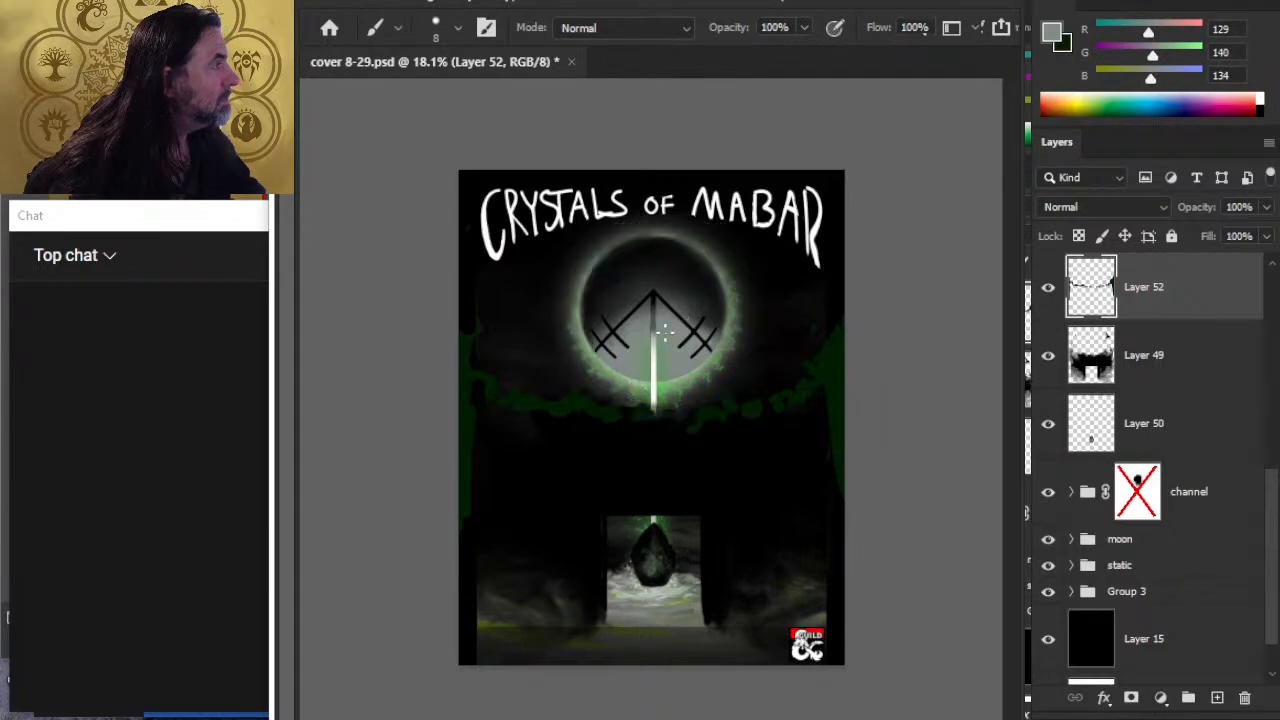
key(x)
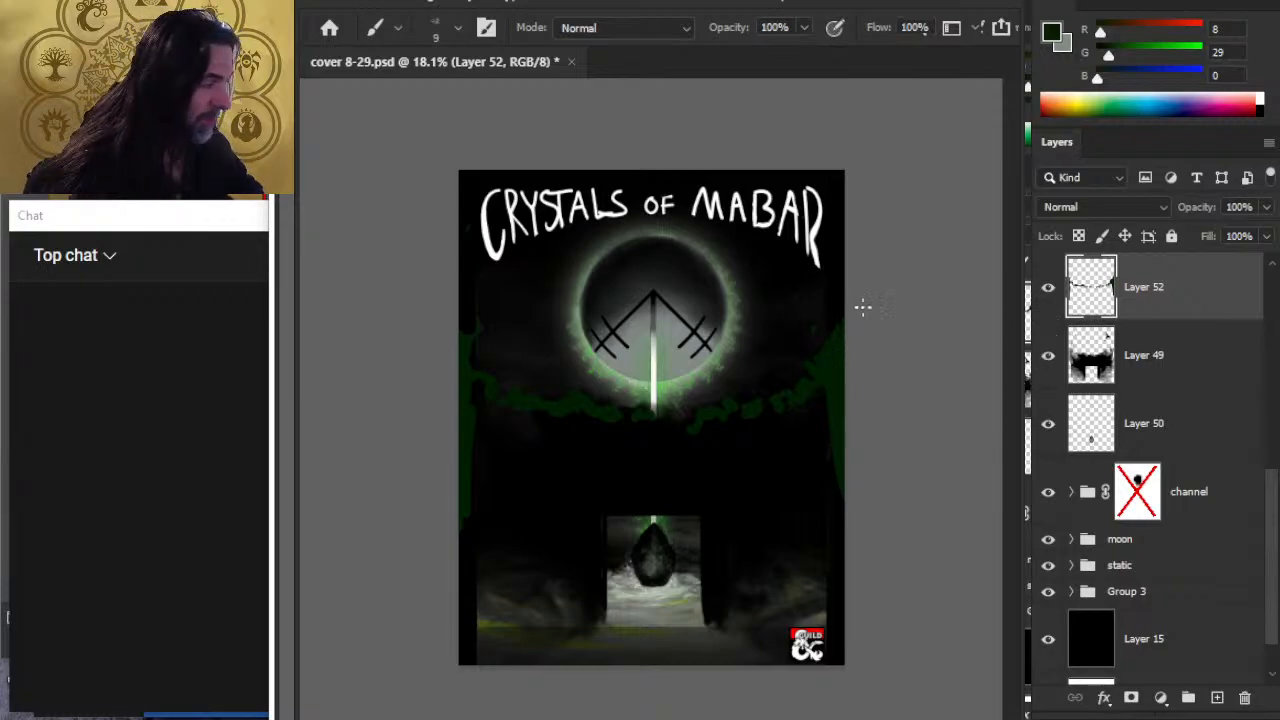
Step: Erase the lower end of the left-edge foliage strip at size 60 and paint textured dark green foliage on the right side
key(e)
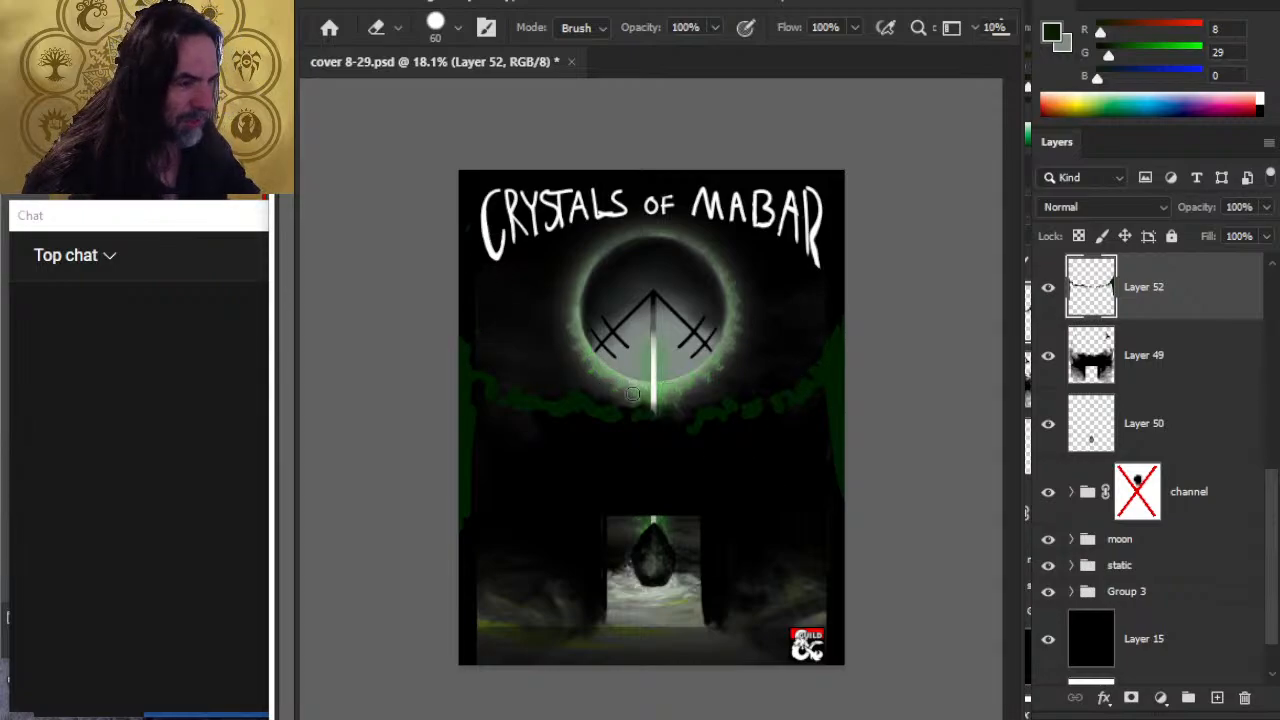
shift+click(473, 415)
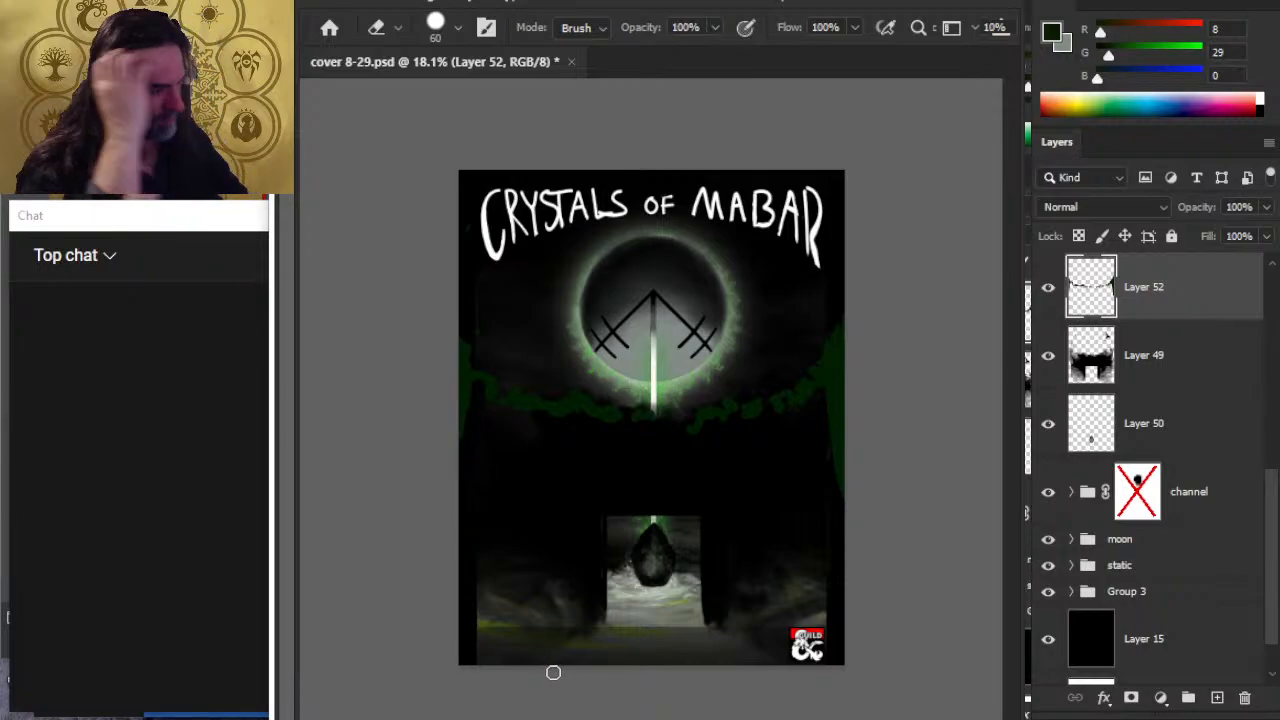
key(b)
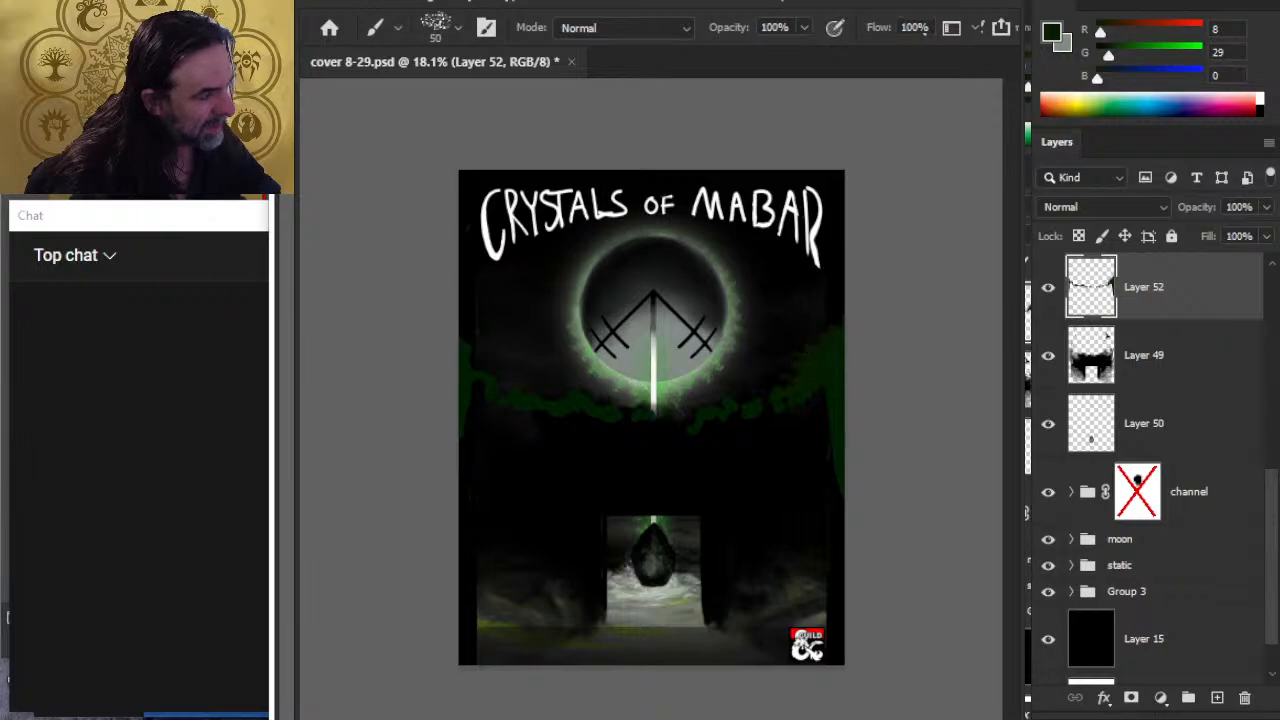
mouse_move(795, 381)
mouse_down()
mouse_move(874, 337)
mouse_move(817, 449)
mouse_move(760, 460)
mouse_up()
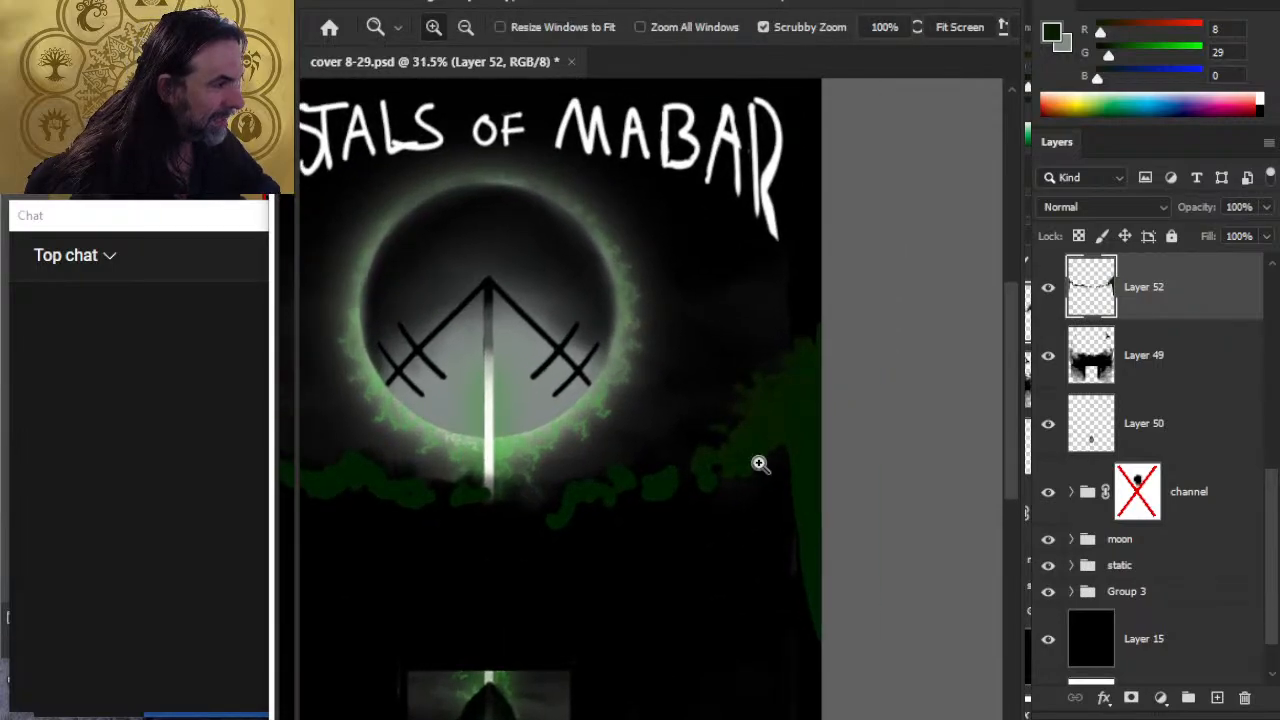
key(b)
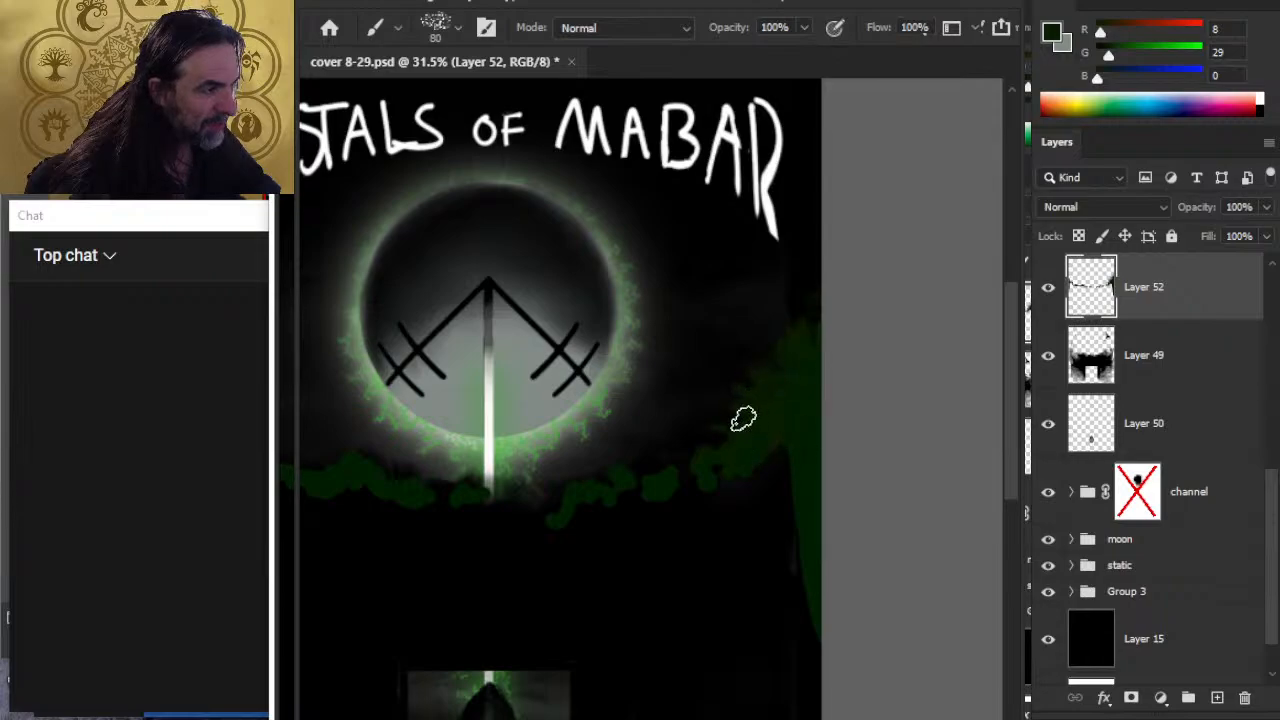
Step: Use the eraser with the textured leaf tip at size 80, alternating with the brush, to break the solid right-edge green into leafy clumps
key(e)
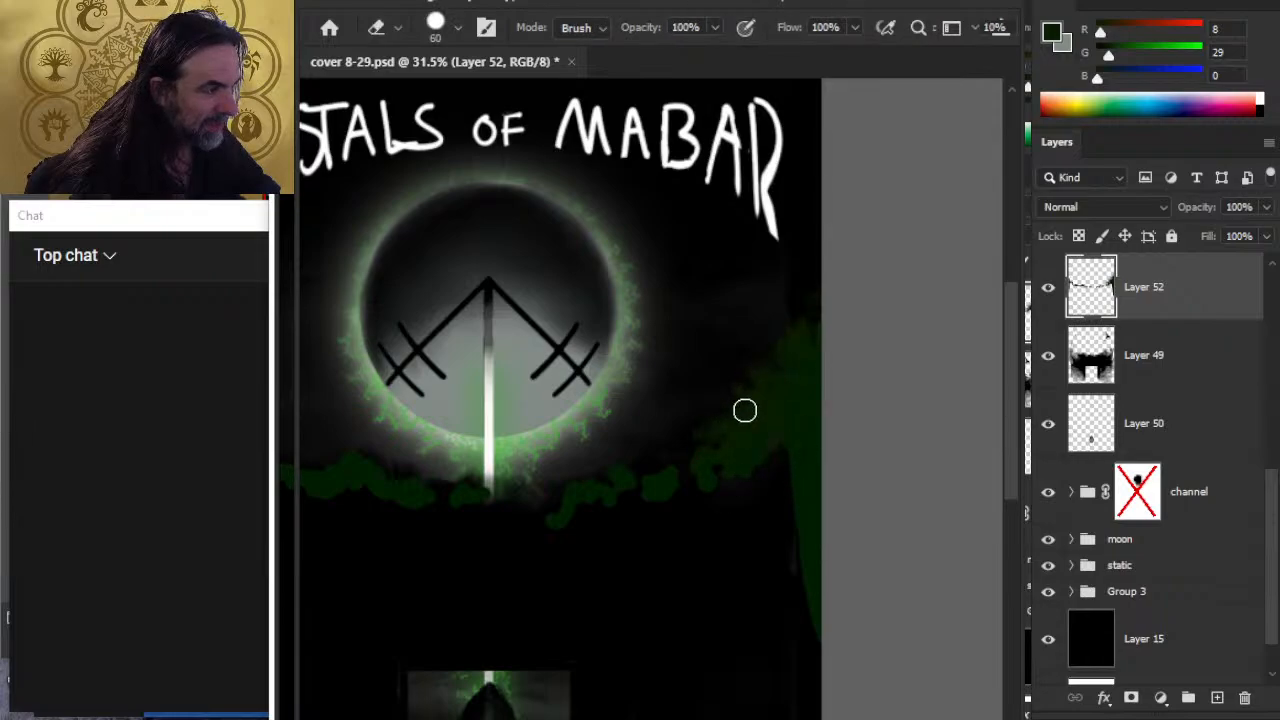
click(778, 566)
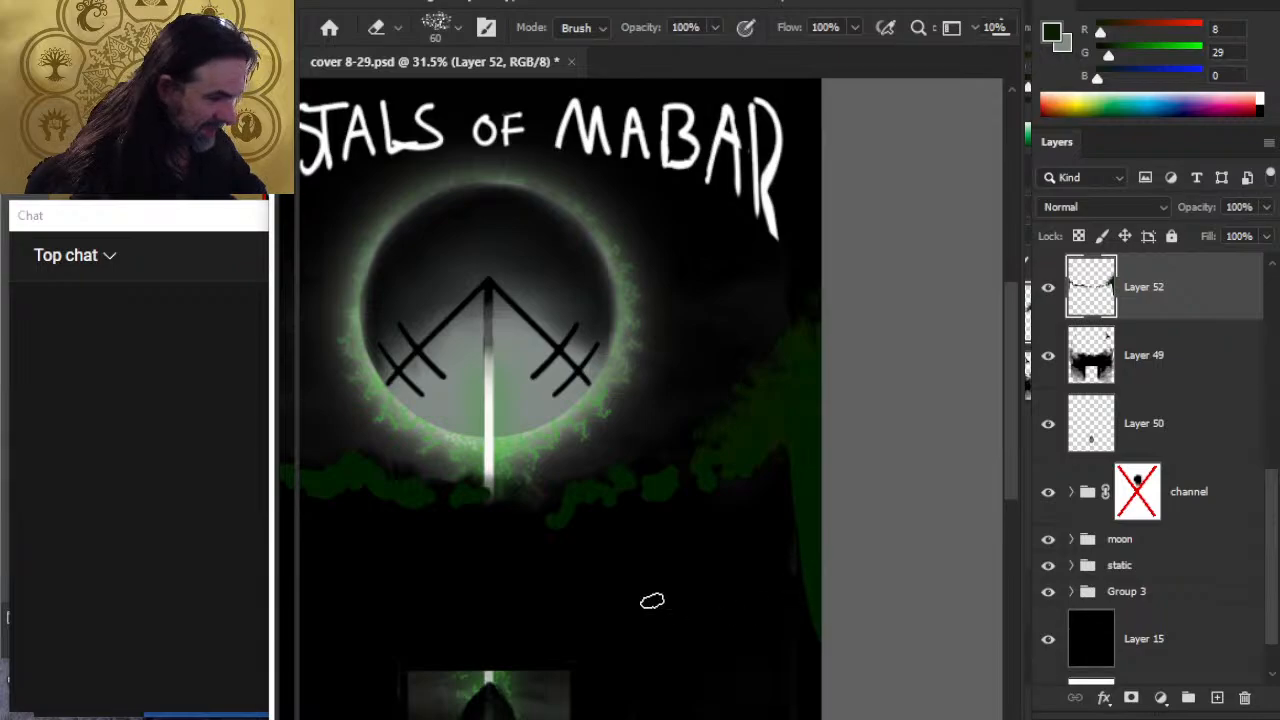
key(bracketright)
key(bracketright)
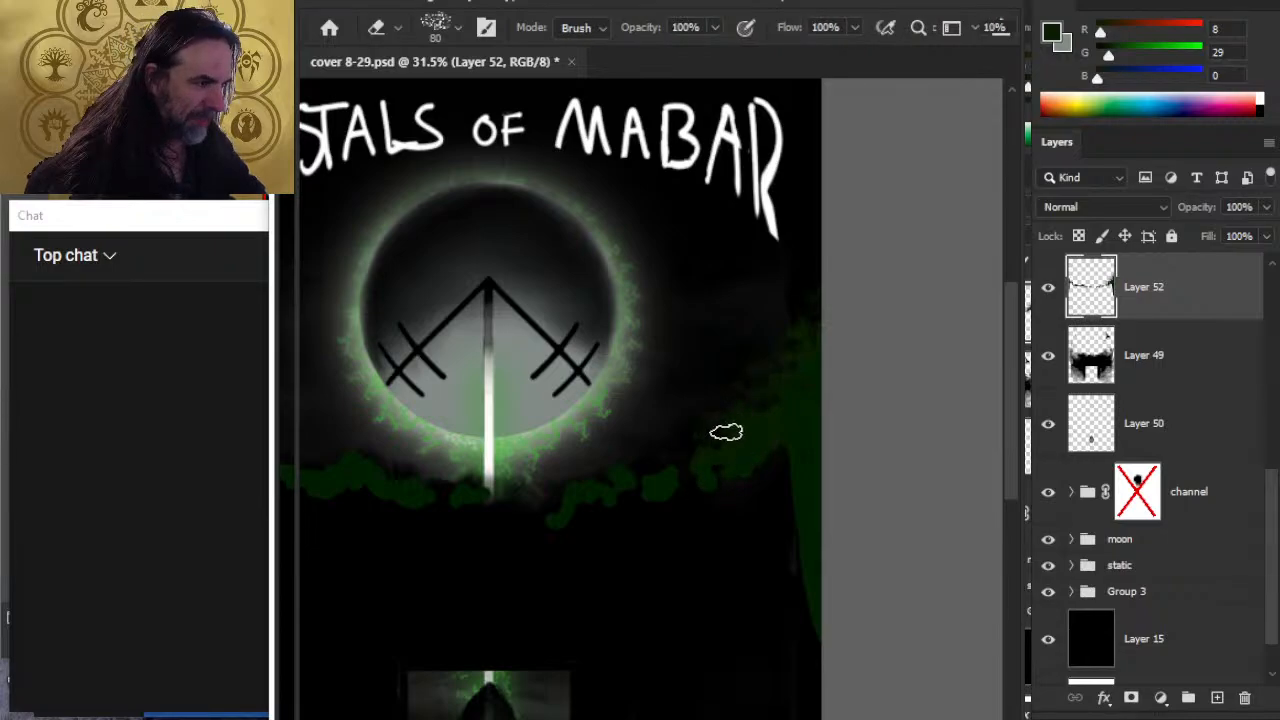
key(b)
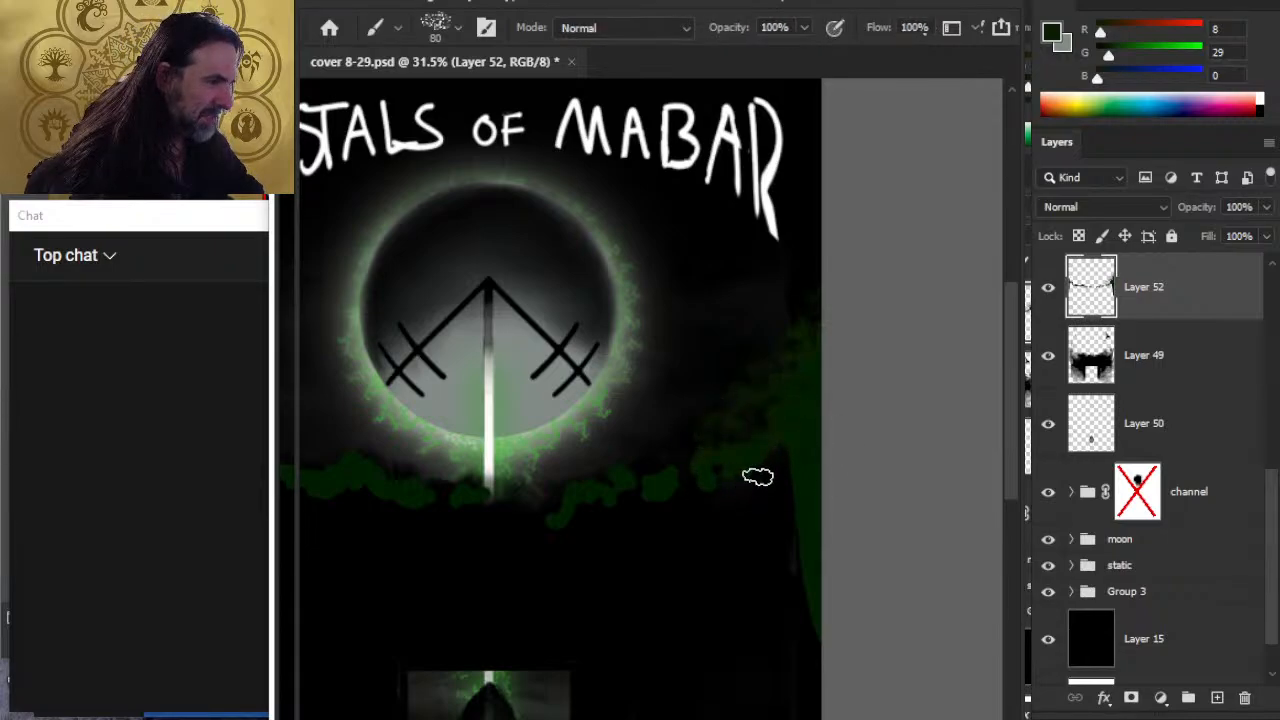
key(e)
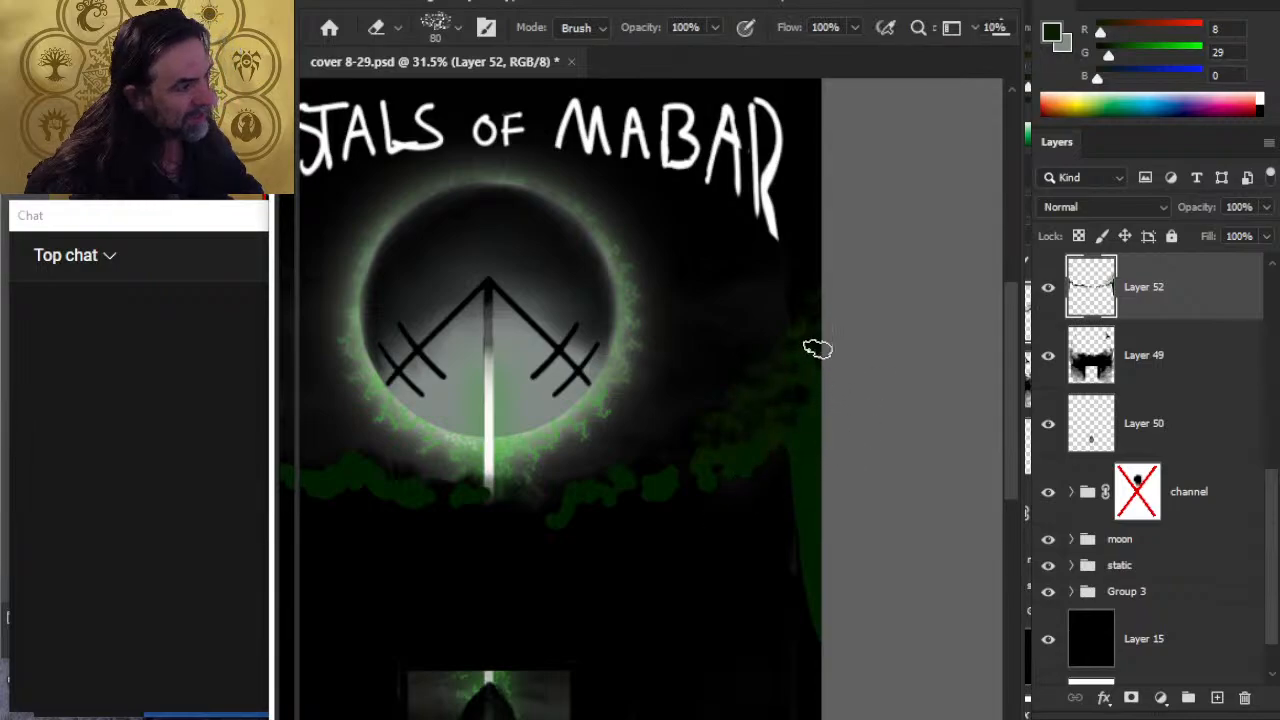
key(b)
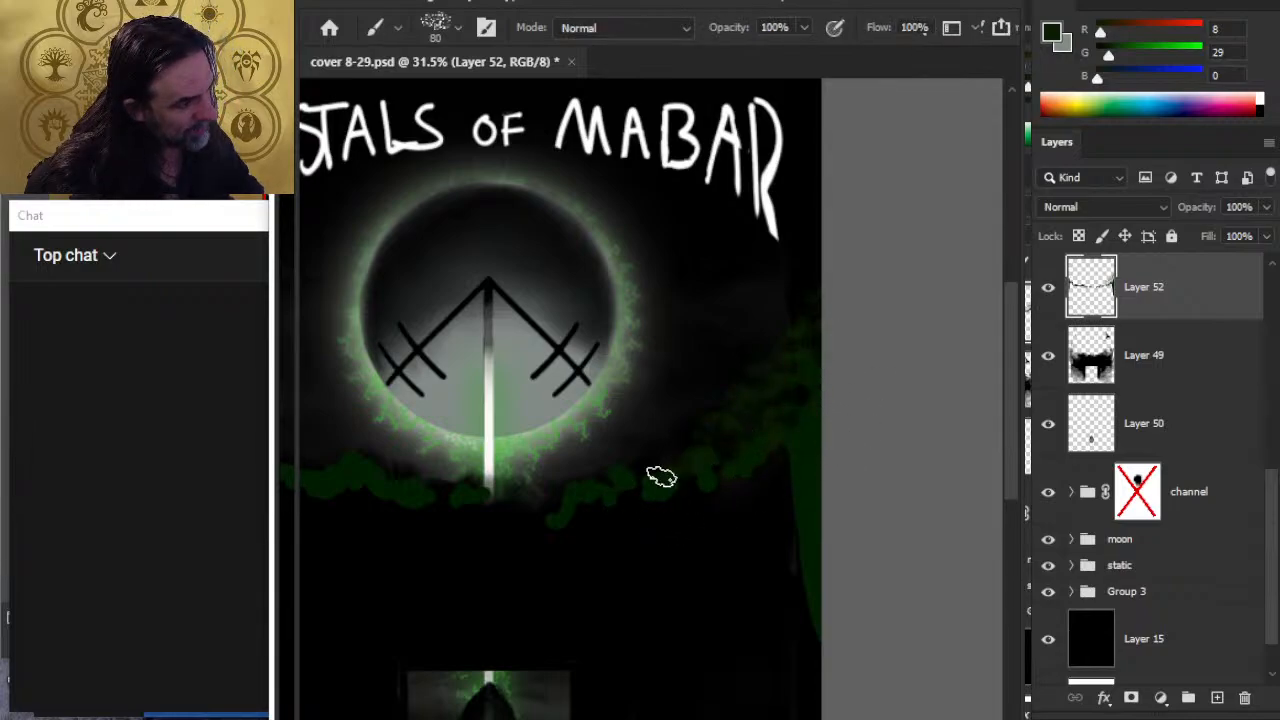
key(e)
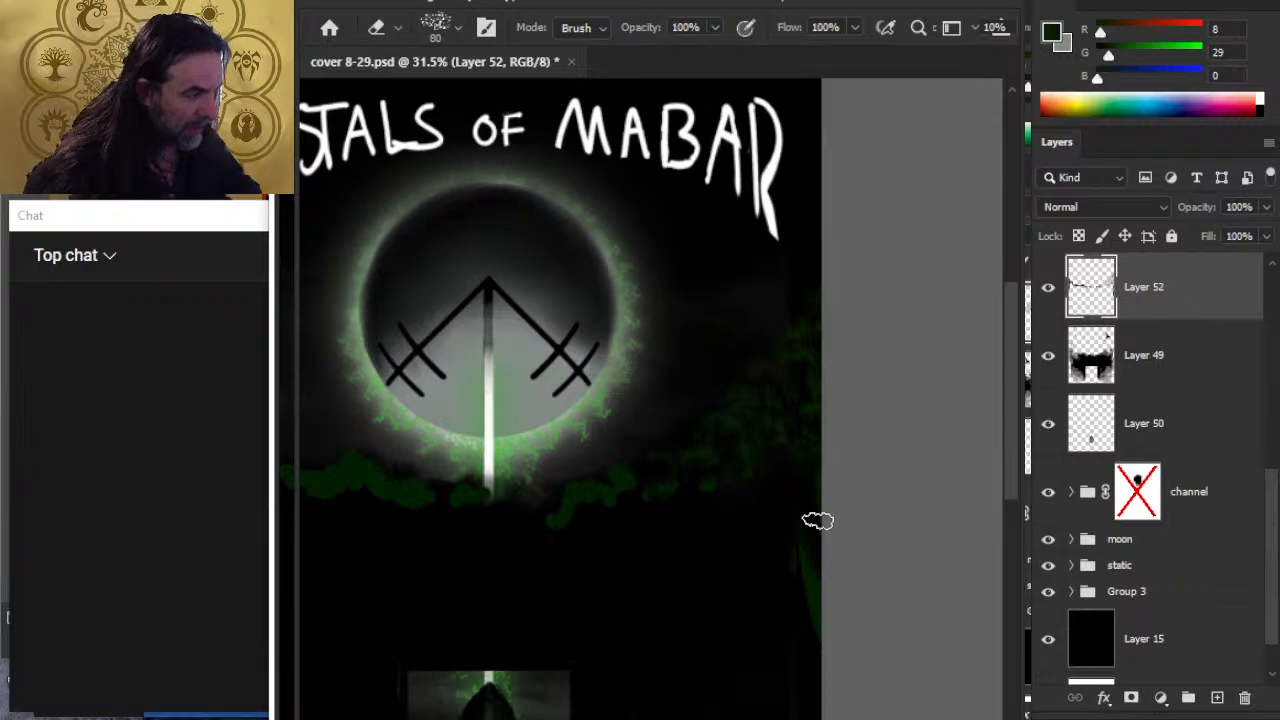
drag(817, 521, 817, 571)
Step: Extend textured dark green foliage down the right edge and inward toward the beam, alternating the leaf brush and eraser at size 80
key(b)
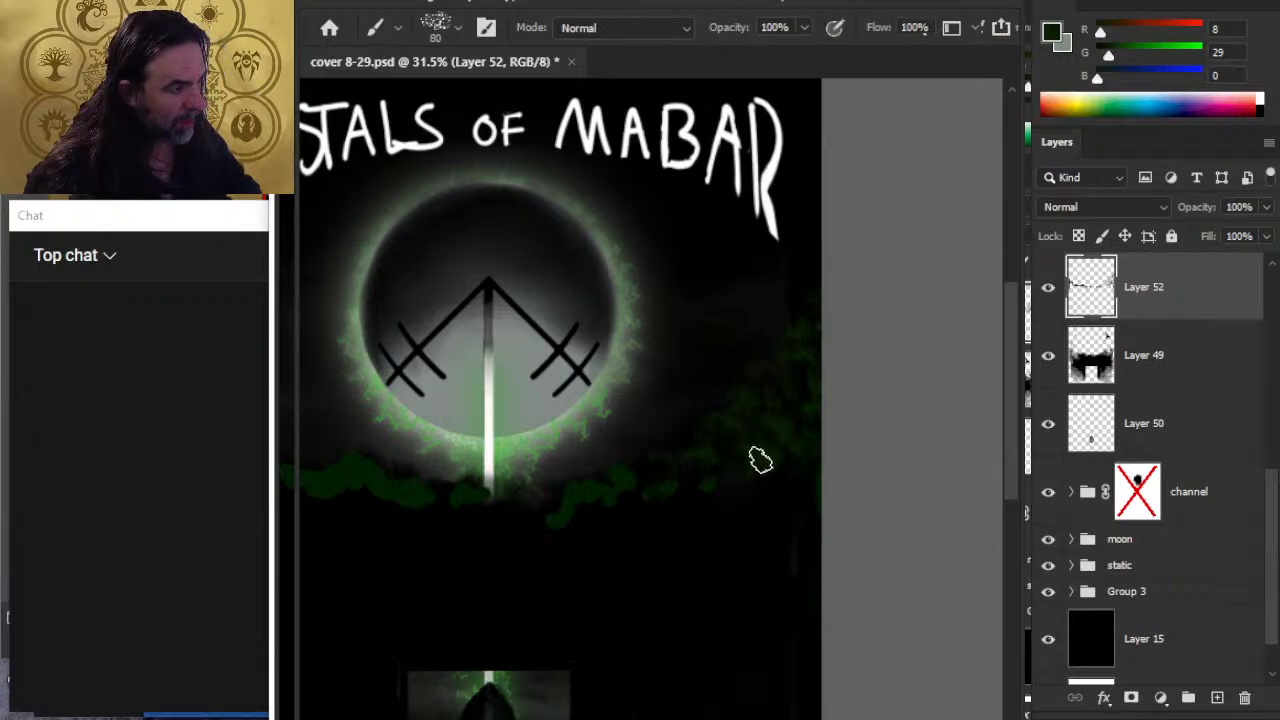
mouse_move(760, 460)
mouse_down()
mouse_move(789, 466)
mouse_move(737, 479)
mouse_move(752, 483)
mouse_up()
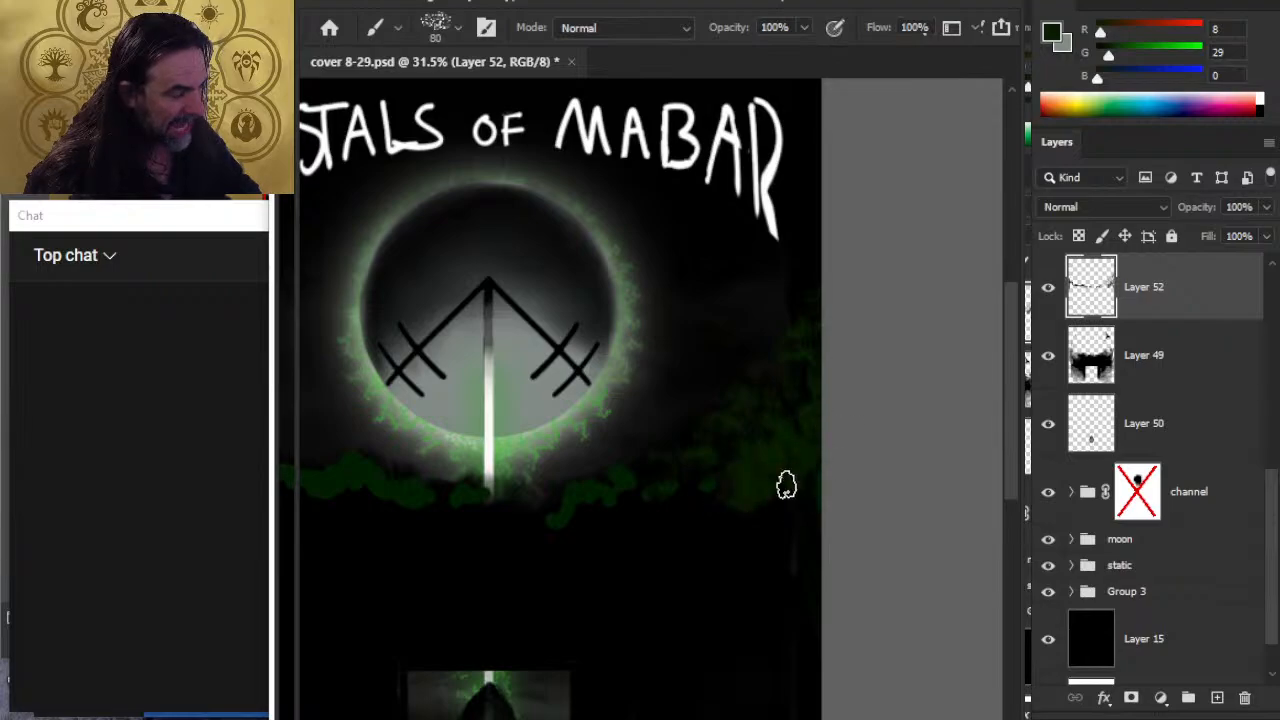
key(e)
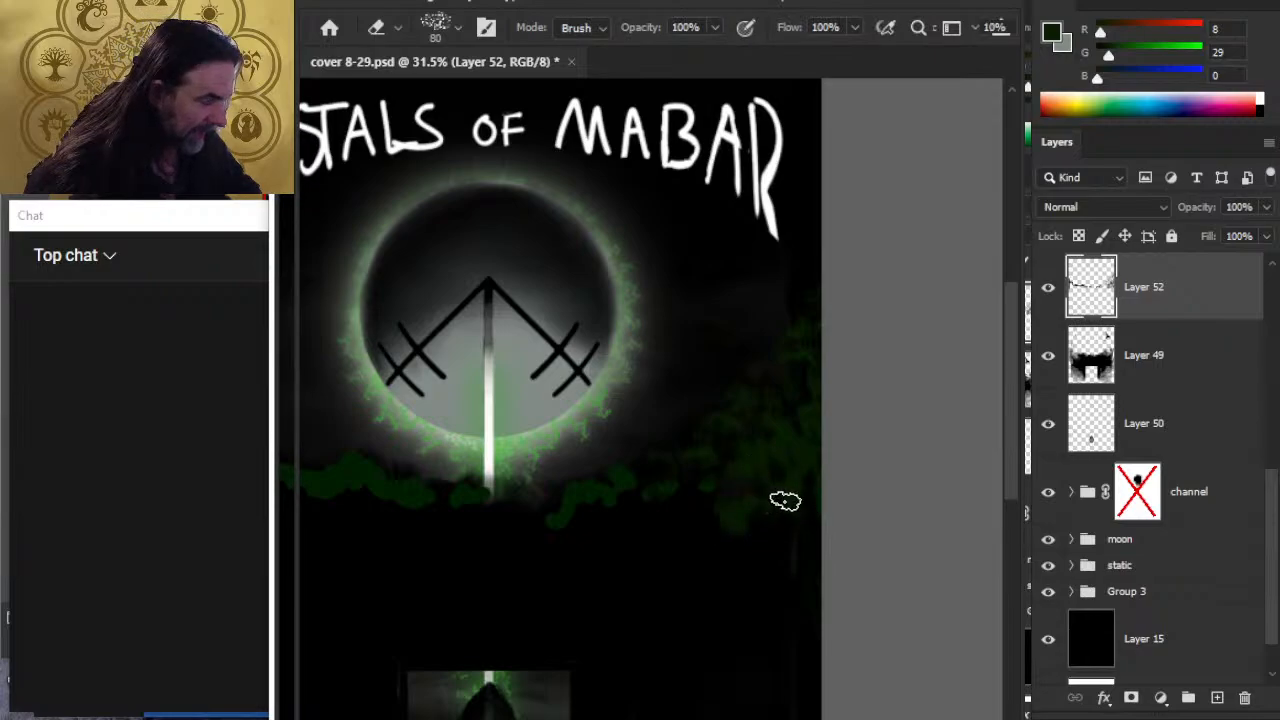
key(b)
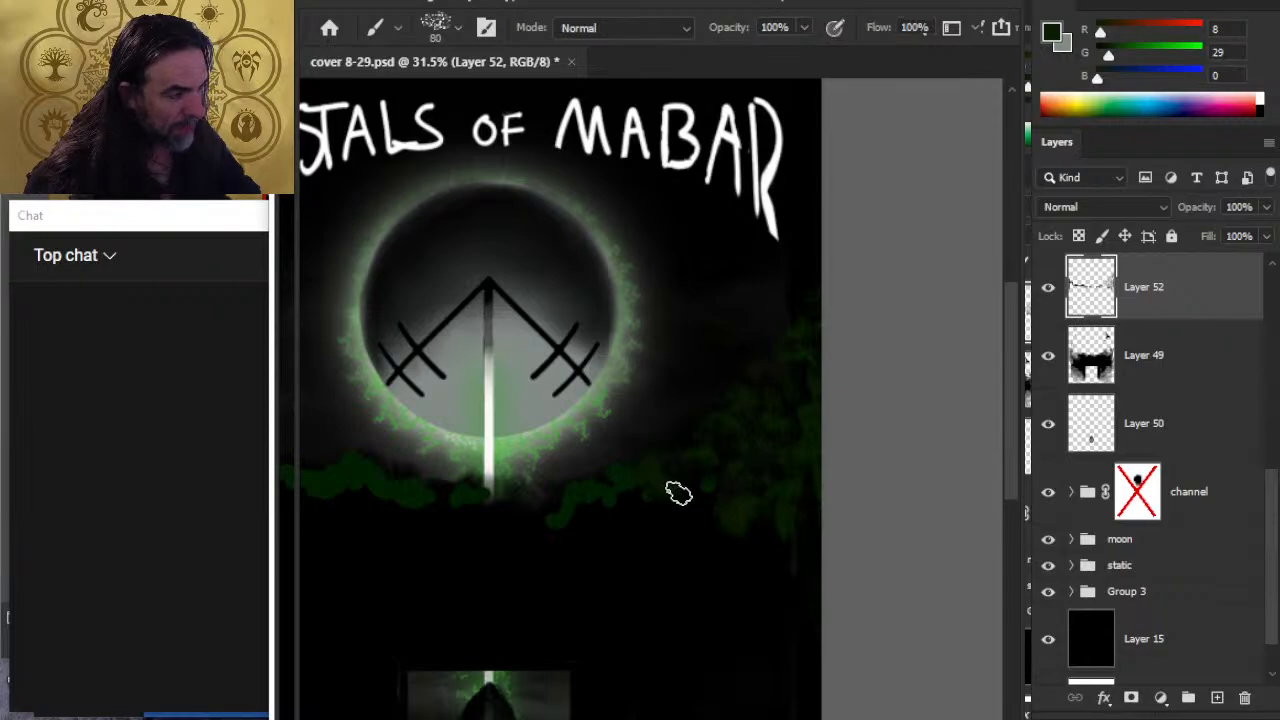
key(e)
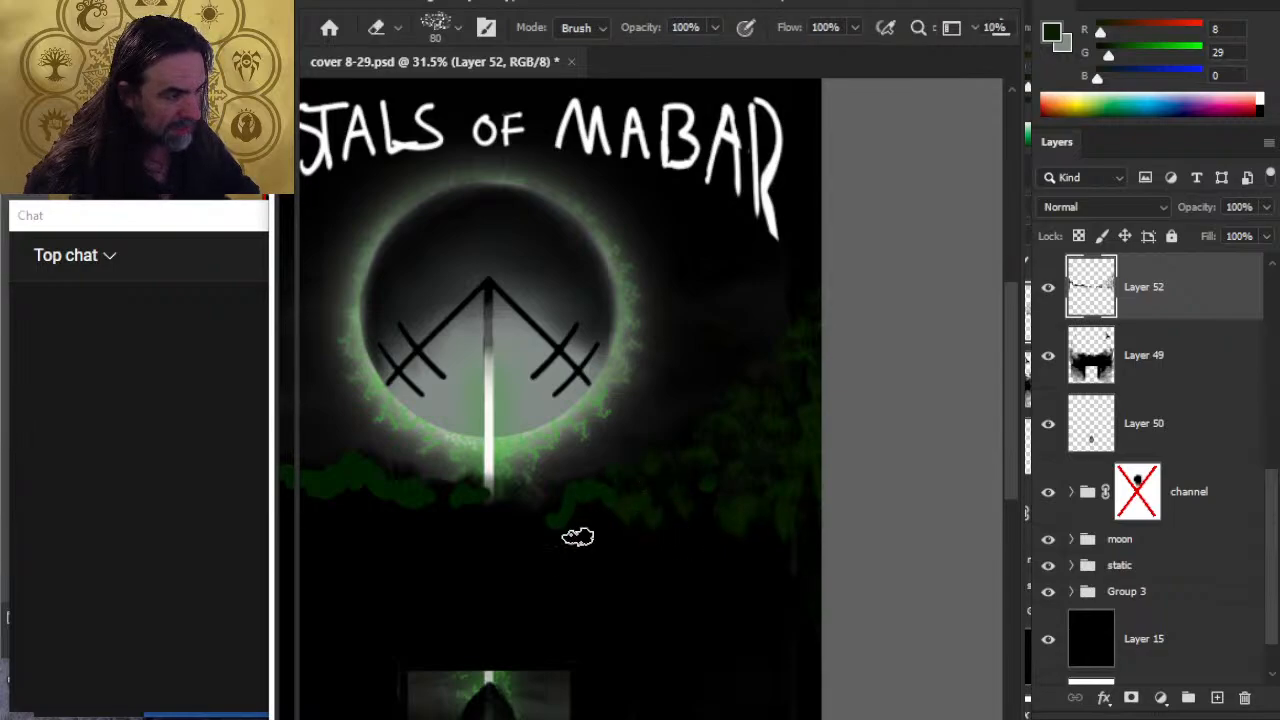
key(b)
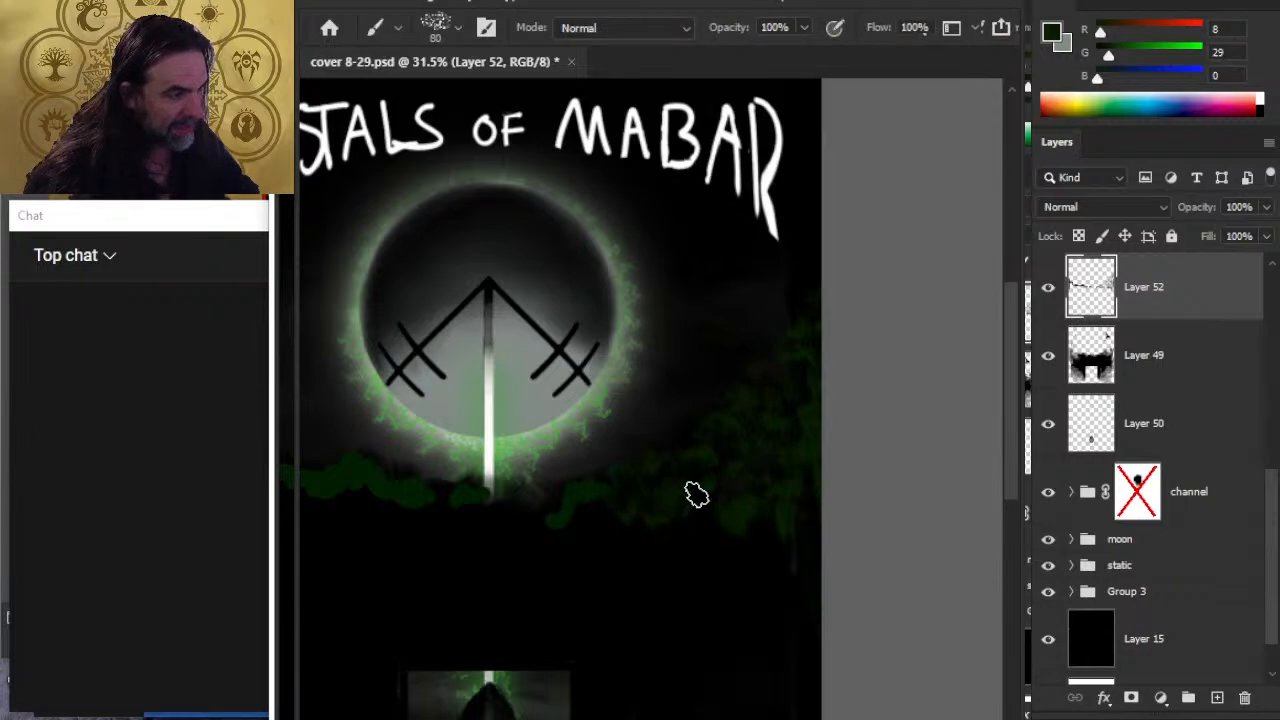
key(e)
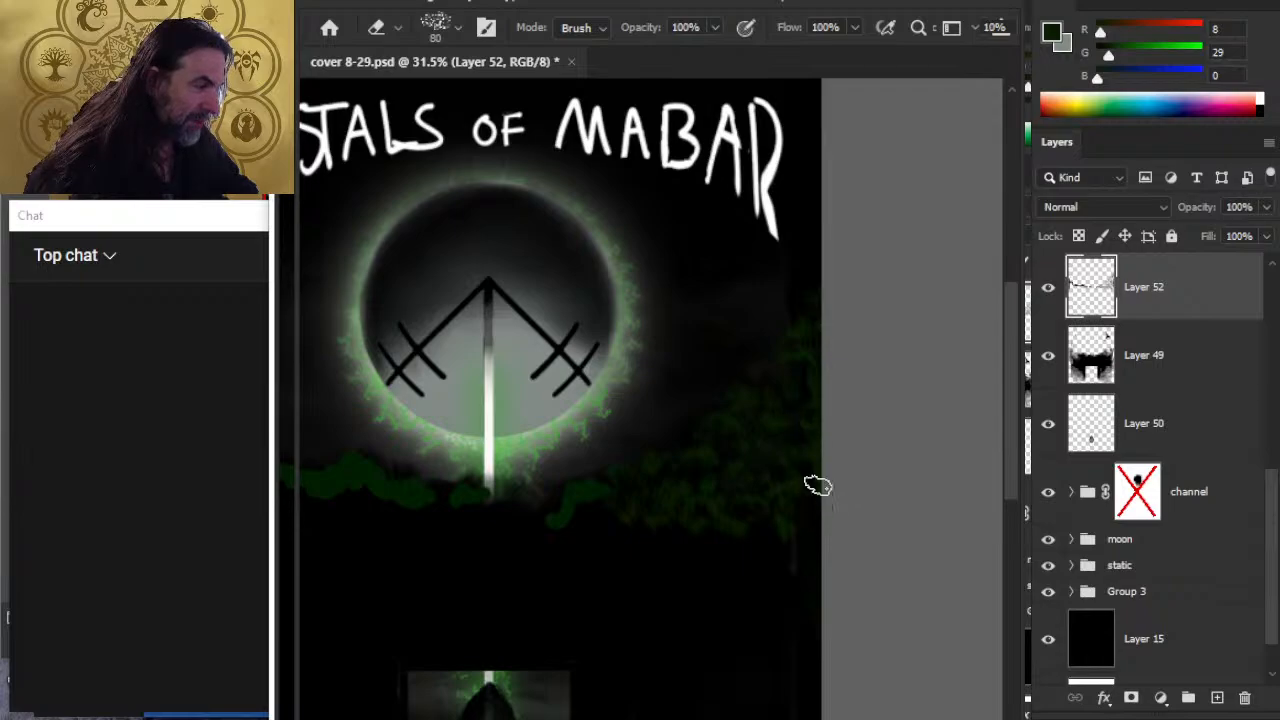
key(b)
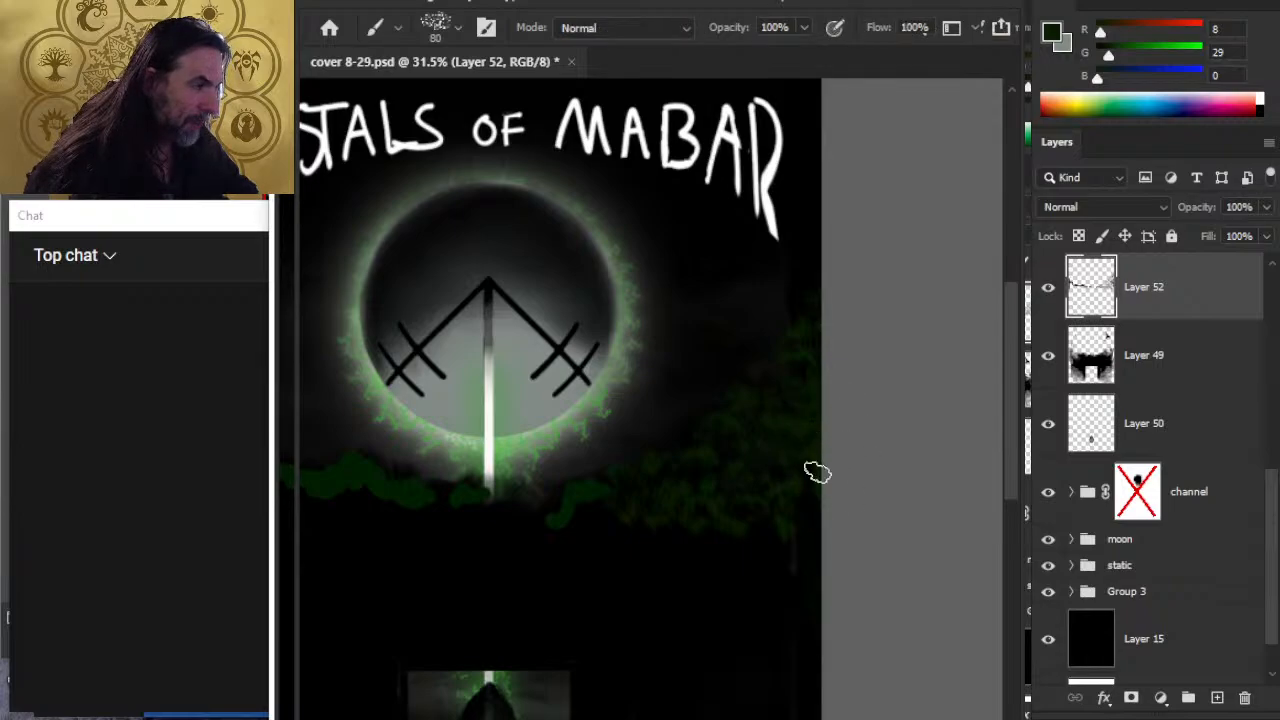
Step: Break the solid green strip just right of the white beam into textured leaf clumps with the size 80 brush and eraser
drag(691, 590, 777, 486)
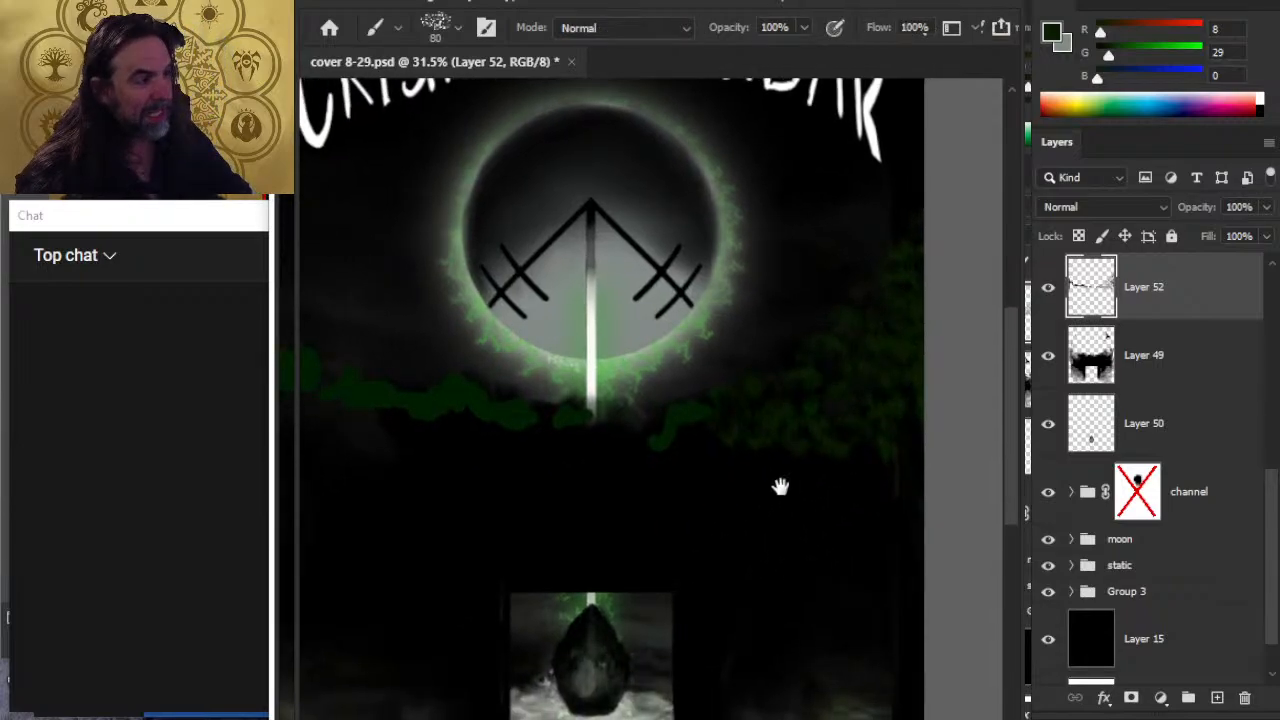
key(e)
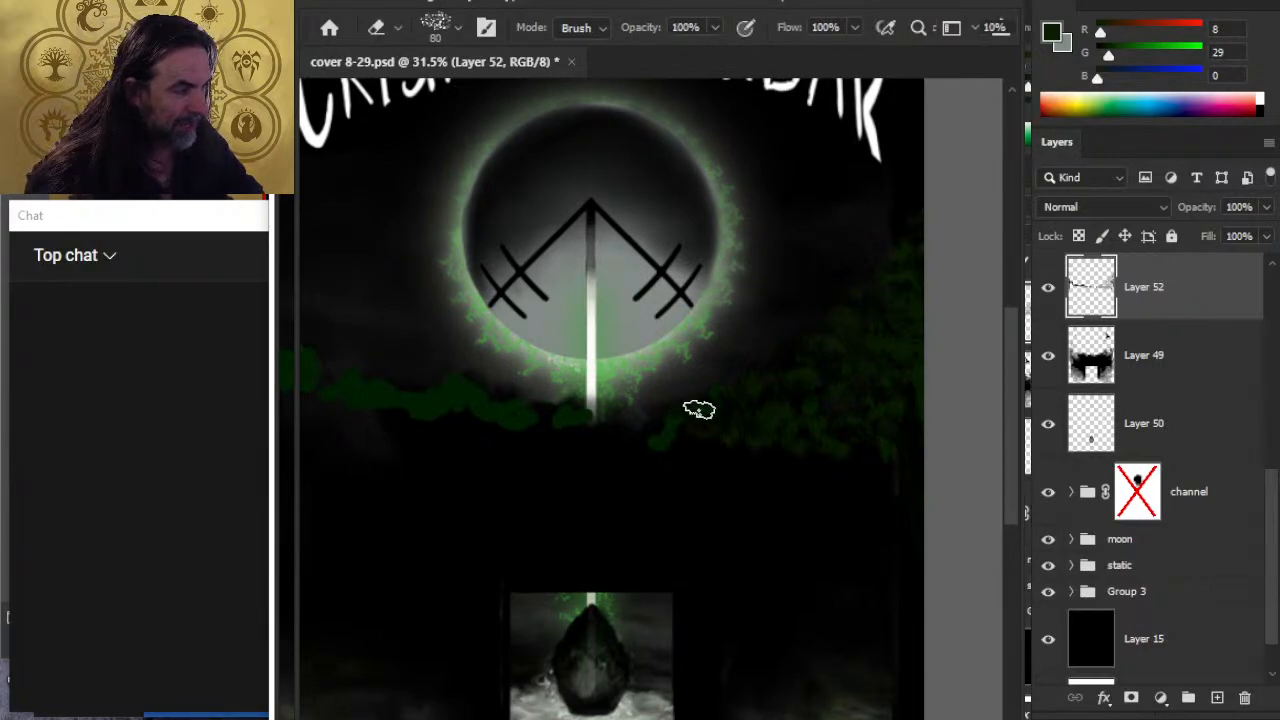
key(b)
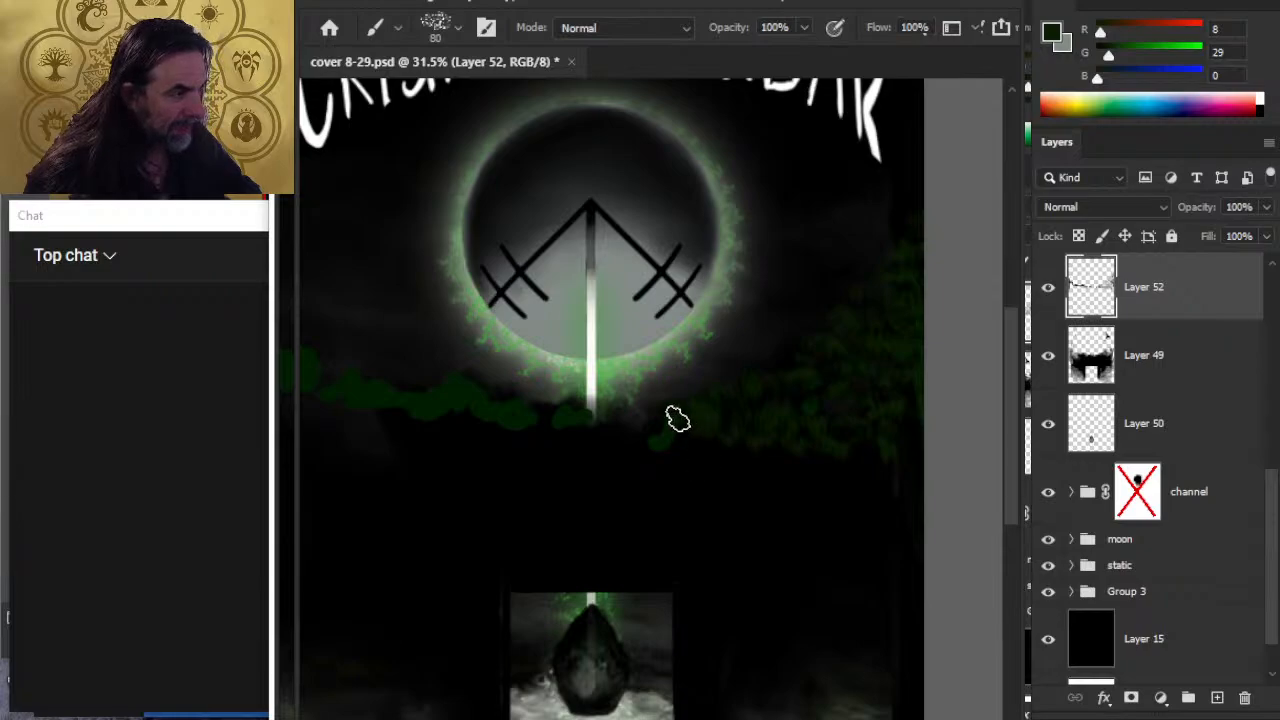
key(e)
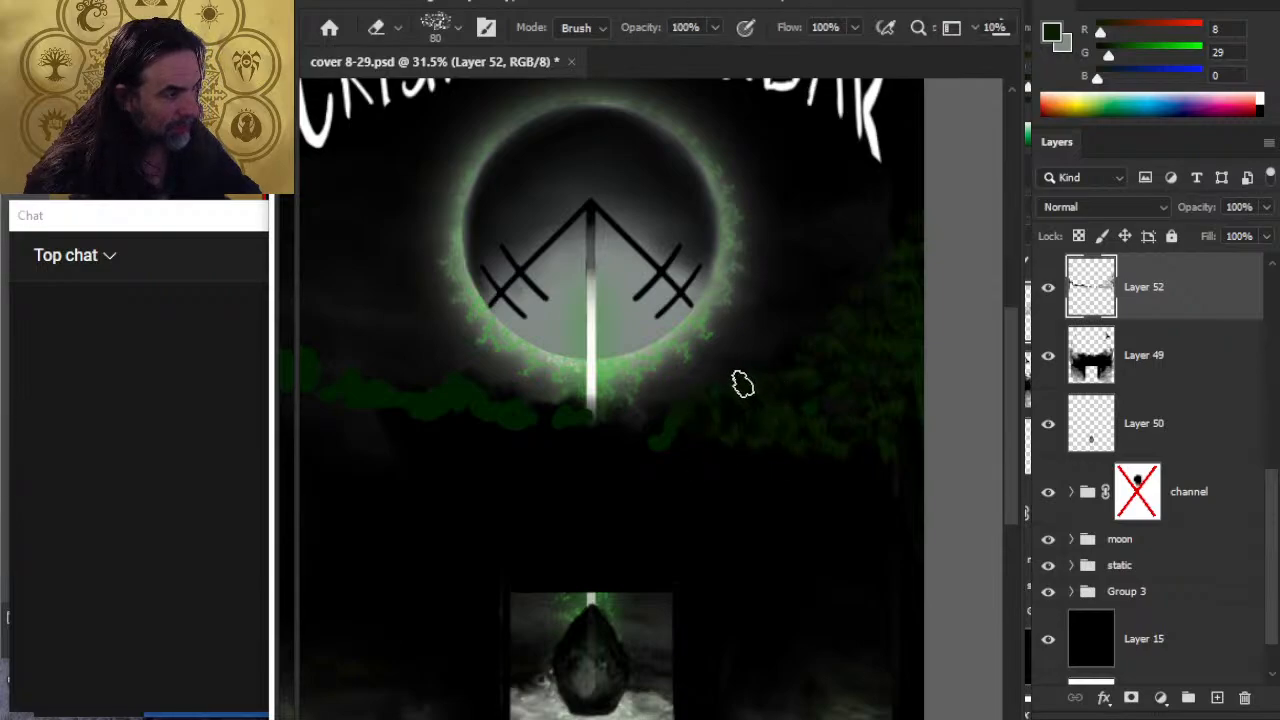
key(b)
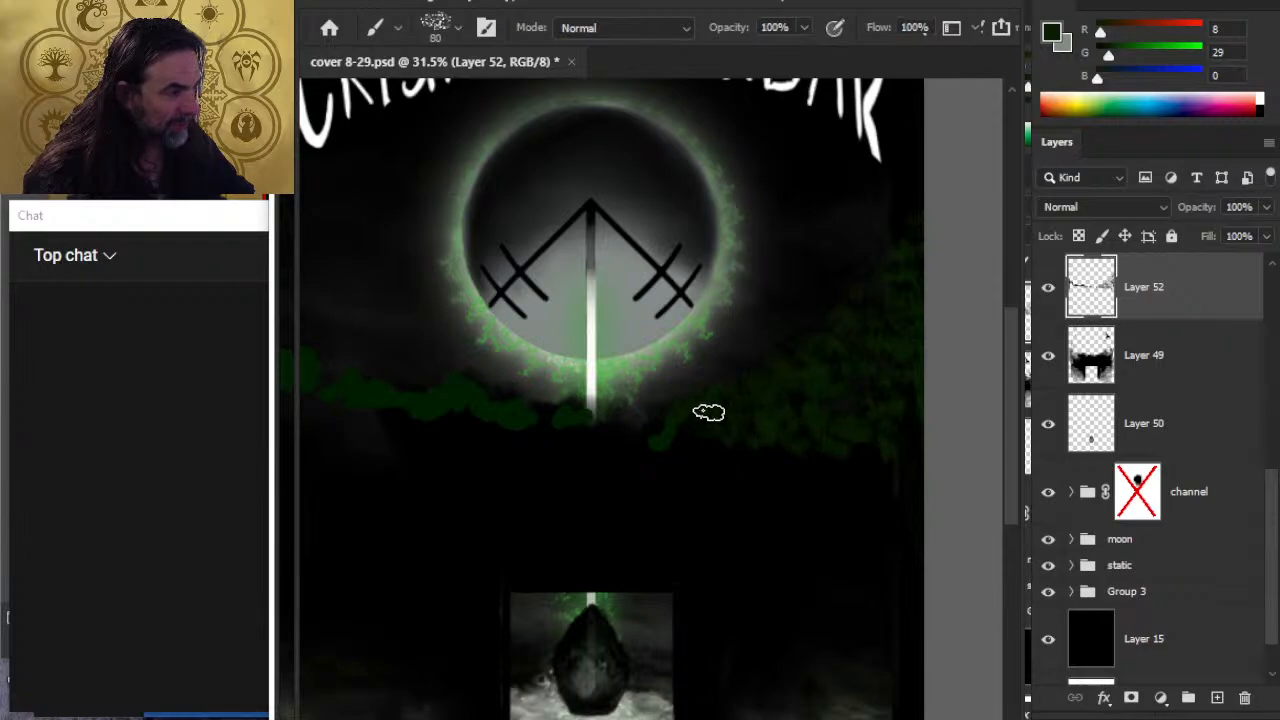
key(e)
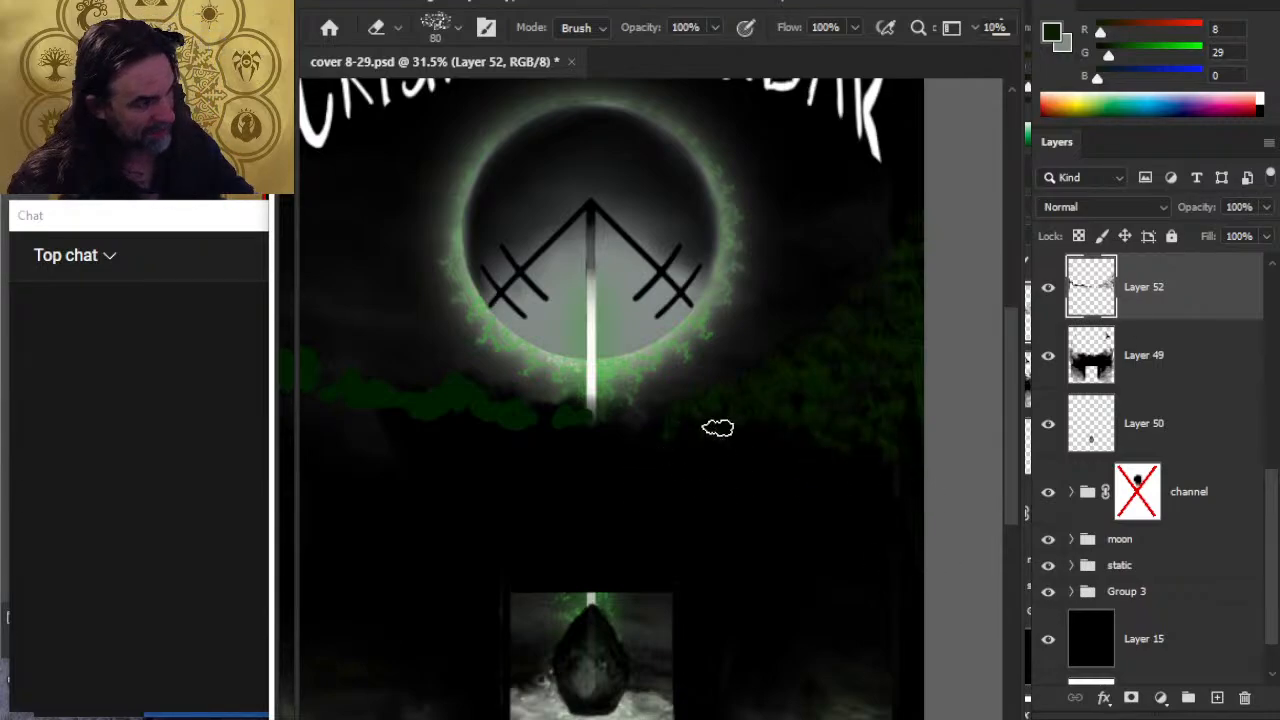
Step: Rework the flat green shapes along the left edge and up to the beam into textured foliage, alternating brush and eraser at size 80
drag(666, 494, 803, 517)
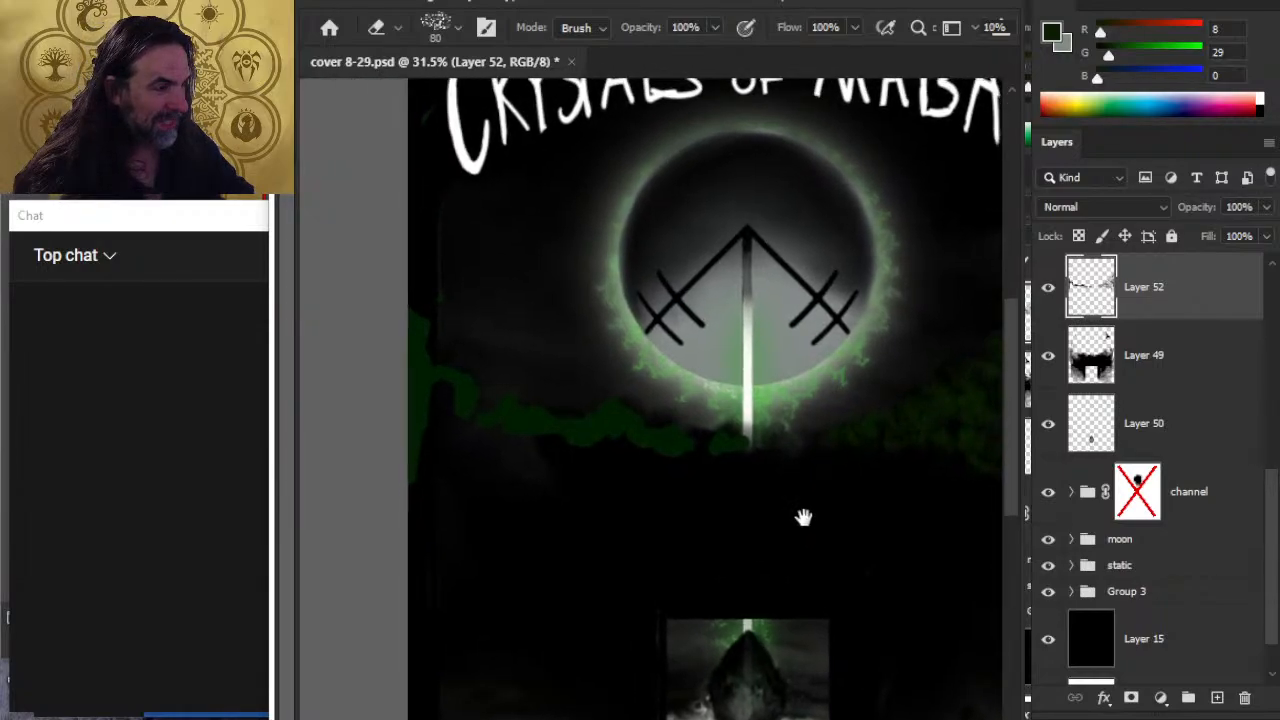
key(b)
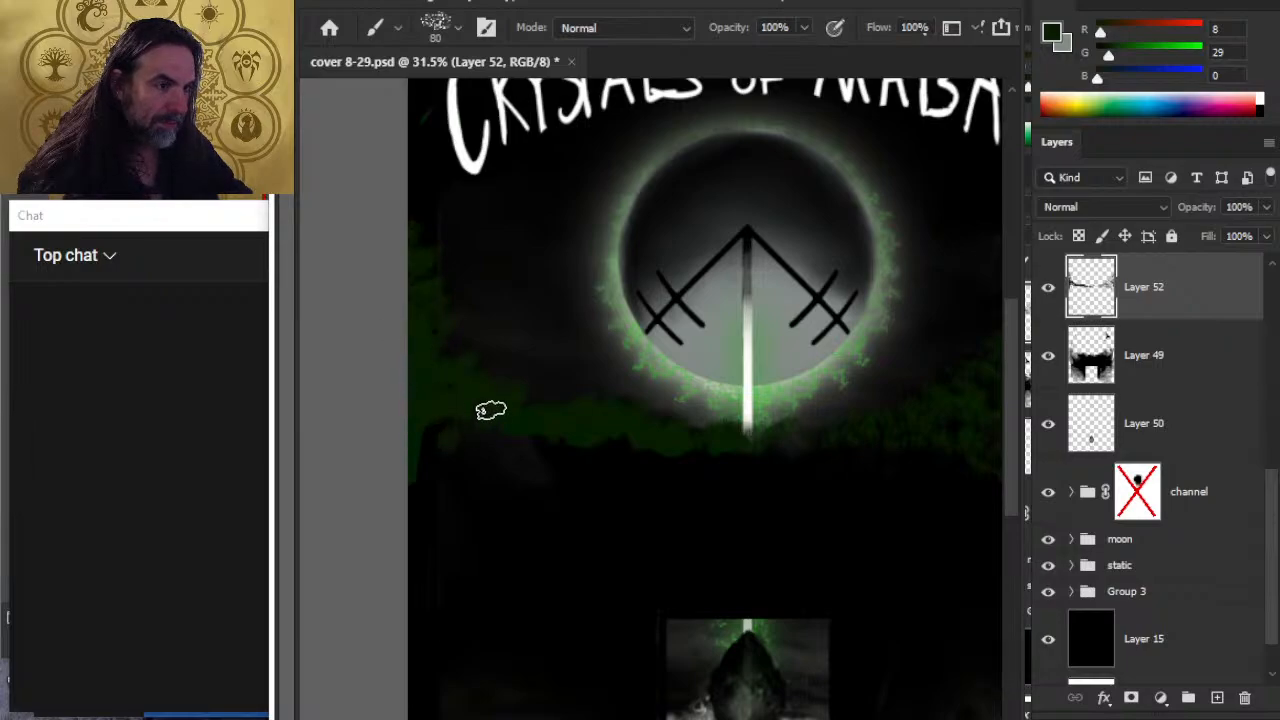
key(e)
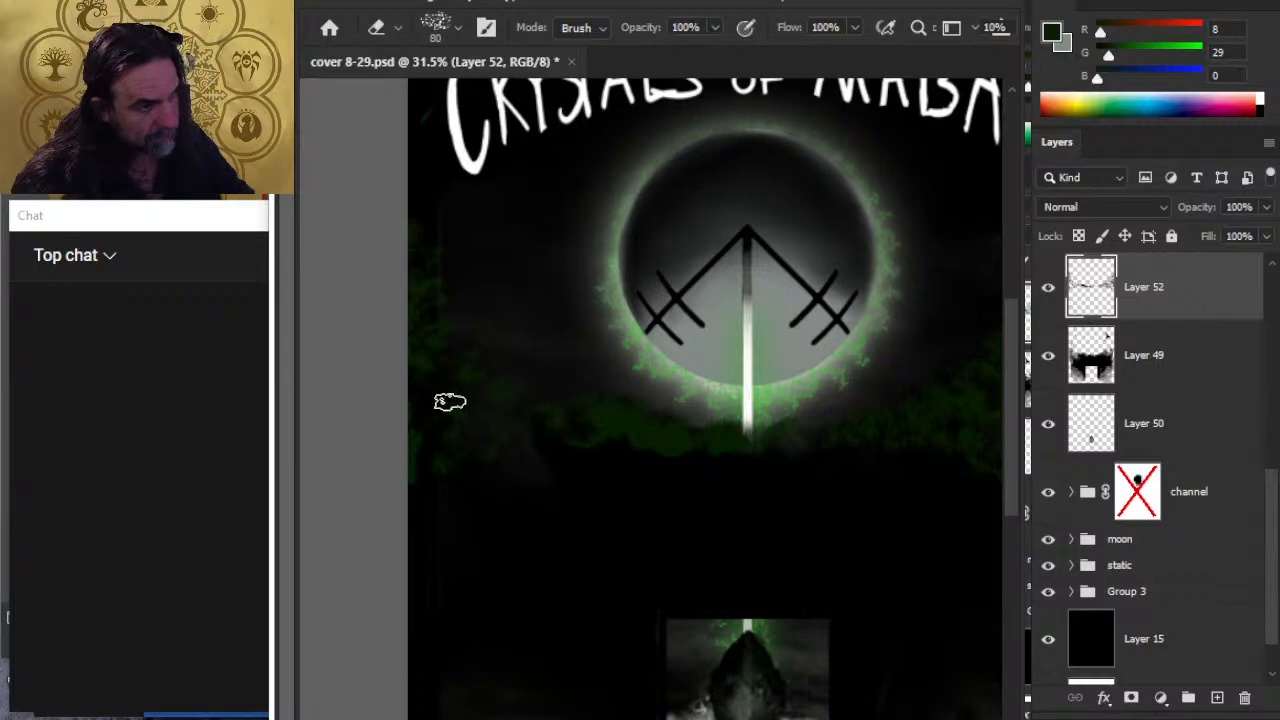
key(b)
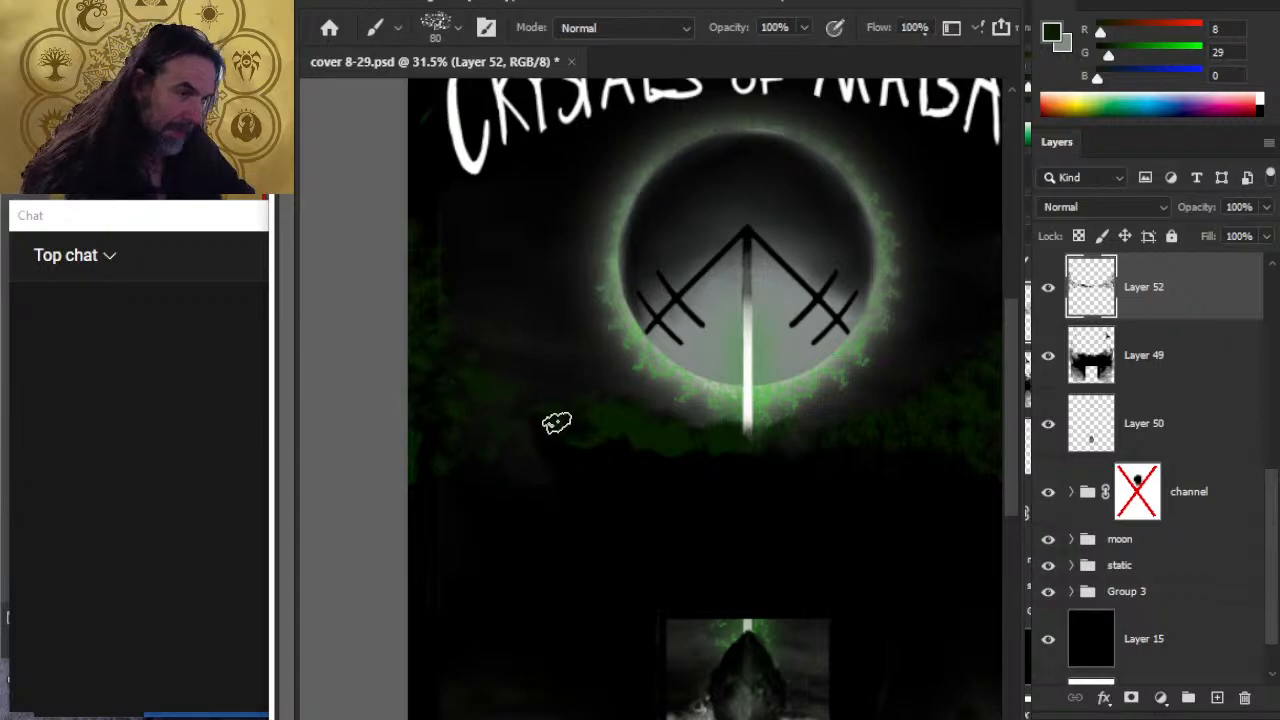
key(e)
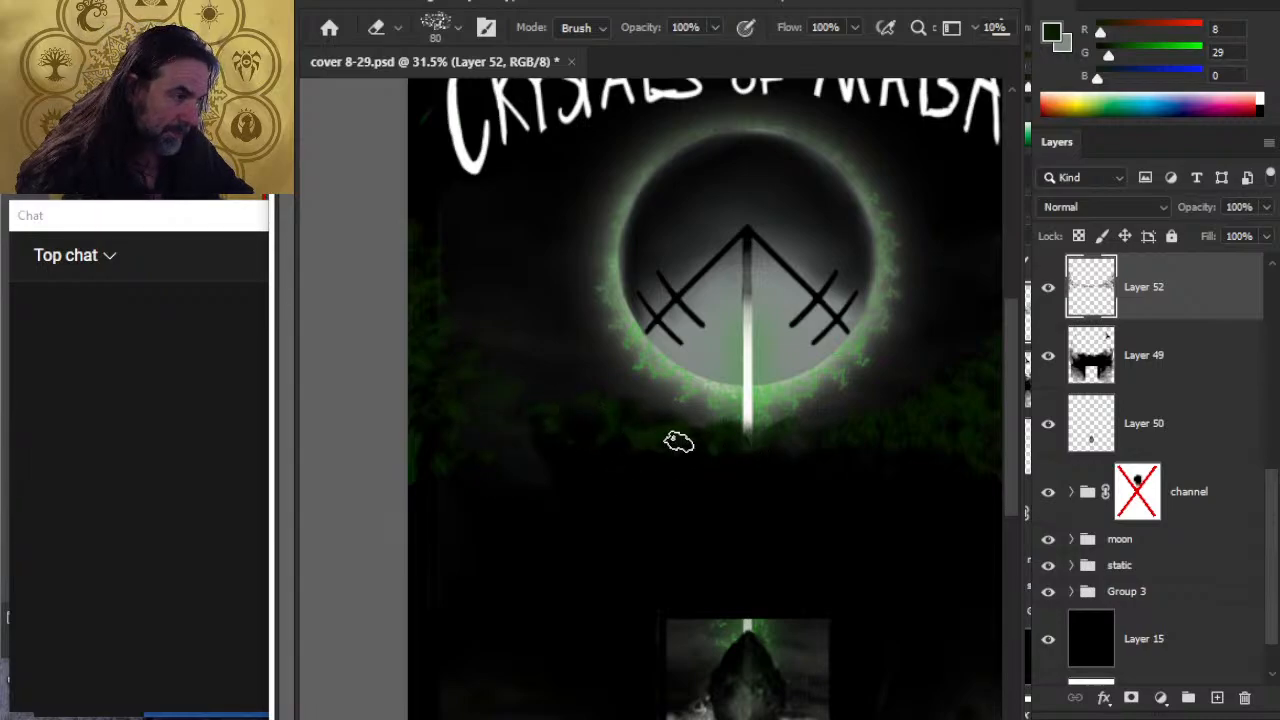
key(b)
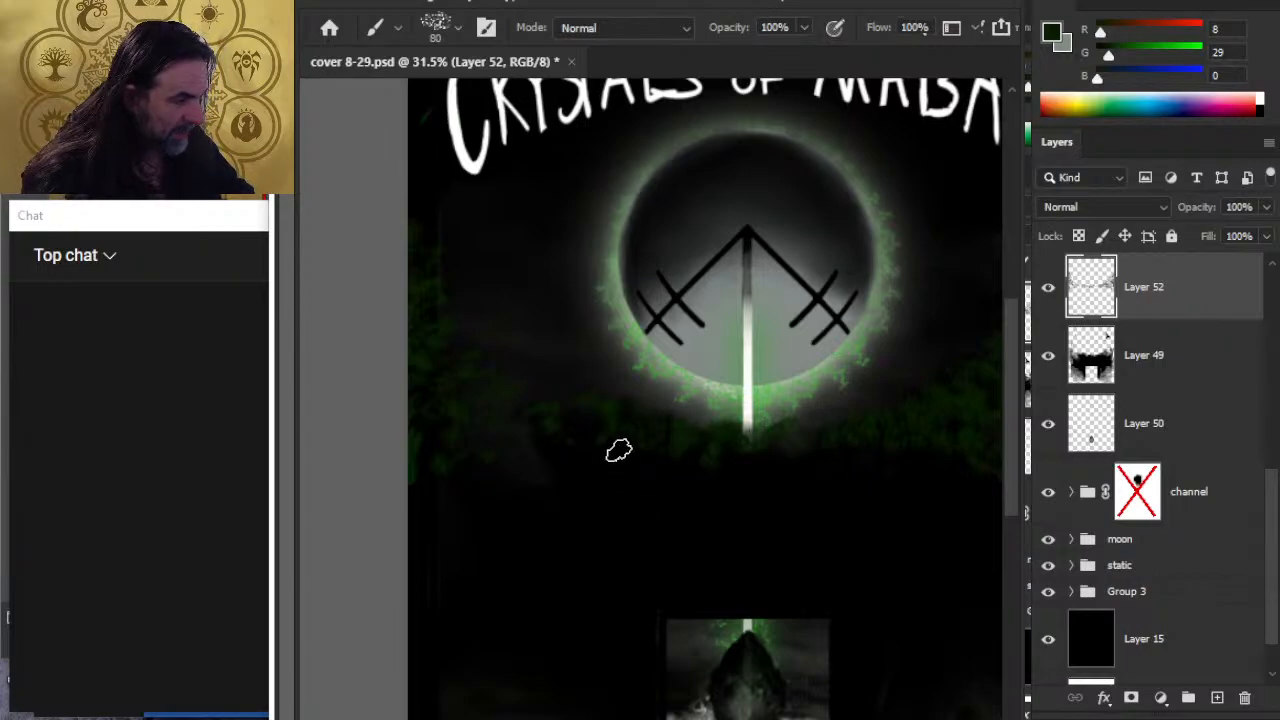
Step: Enlarge the leaf brush to size 1200 and stamp a broad scatter of green leaves below and left of the moon
key(bracketright)
key(bracketright)
key(bracketright)
key(bracketright)
key(bracketright)
key(bracketright)
key(bracketright)
key(bracketright)
key(bracketright)
key(bracketright)
key(bracketright)
key(bracketright)
key(bracketright)
key(bracketright)
key(bracketright)
key(bracketright)
key(bracketright)
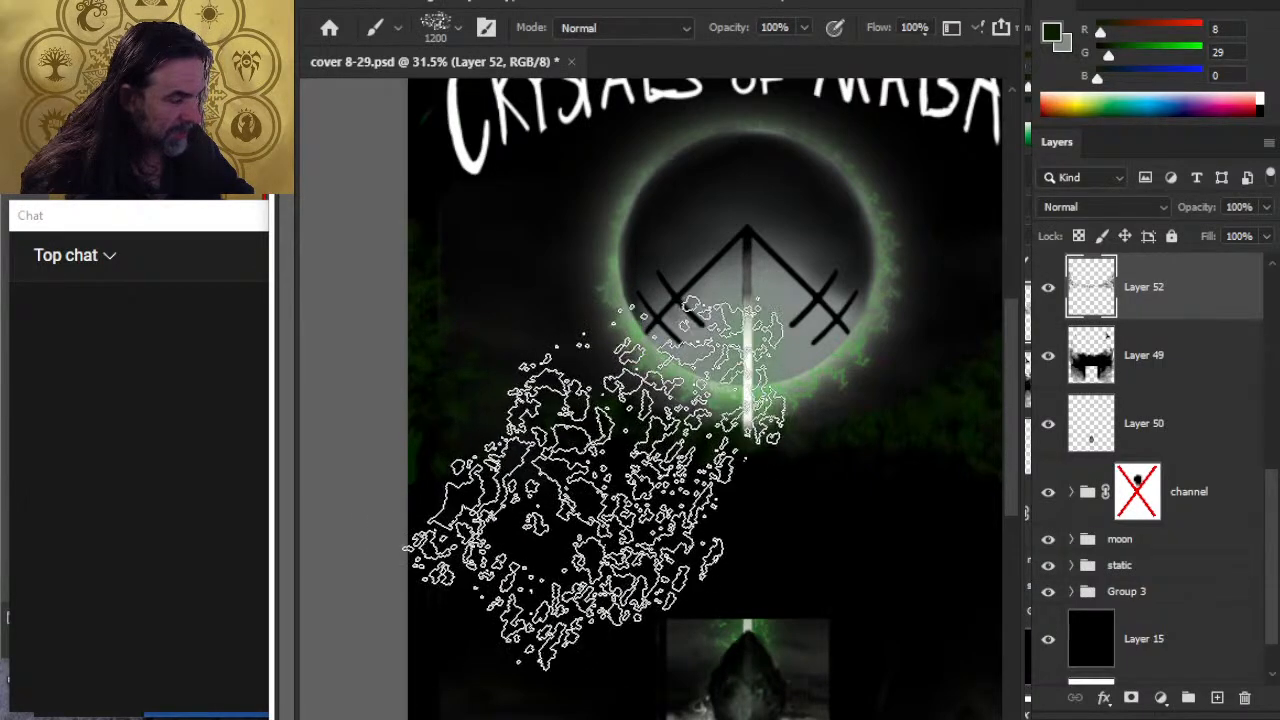
click(600, 485)
key(ctrl+z)
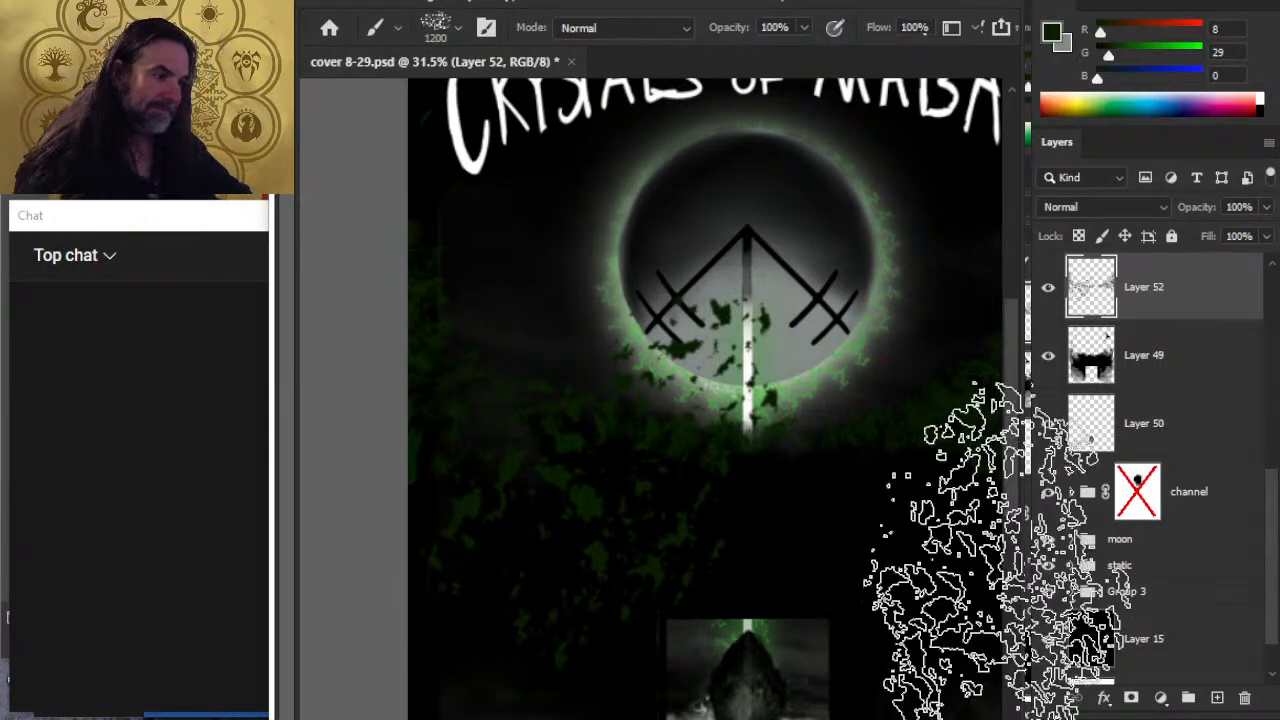
Step: Erase stray leaves over the moon with the eraser enlarged to 125, and reduce the leaf brush to size 60
key(e)
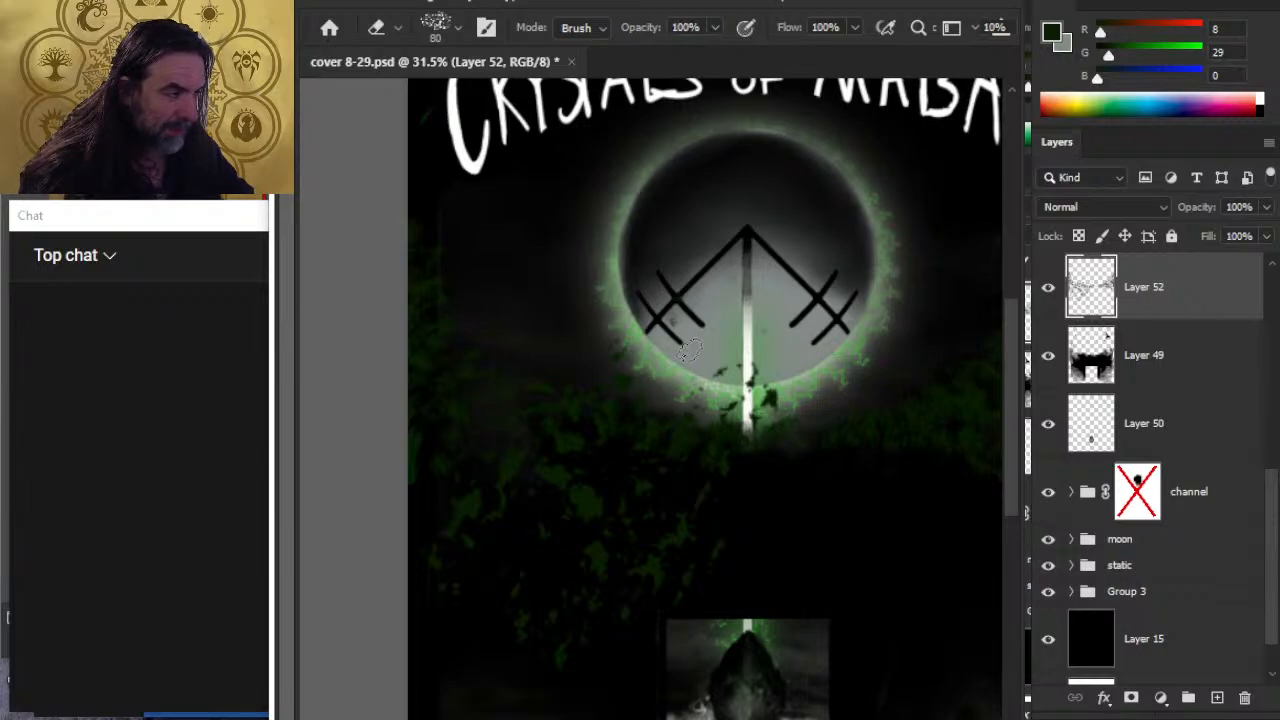
key(bracketright)
key(bracketright)
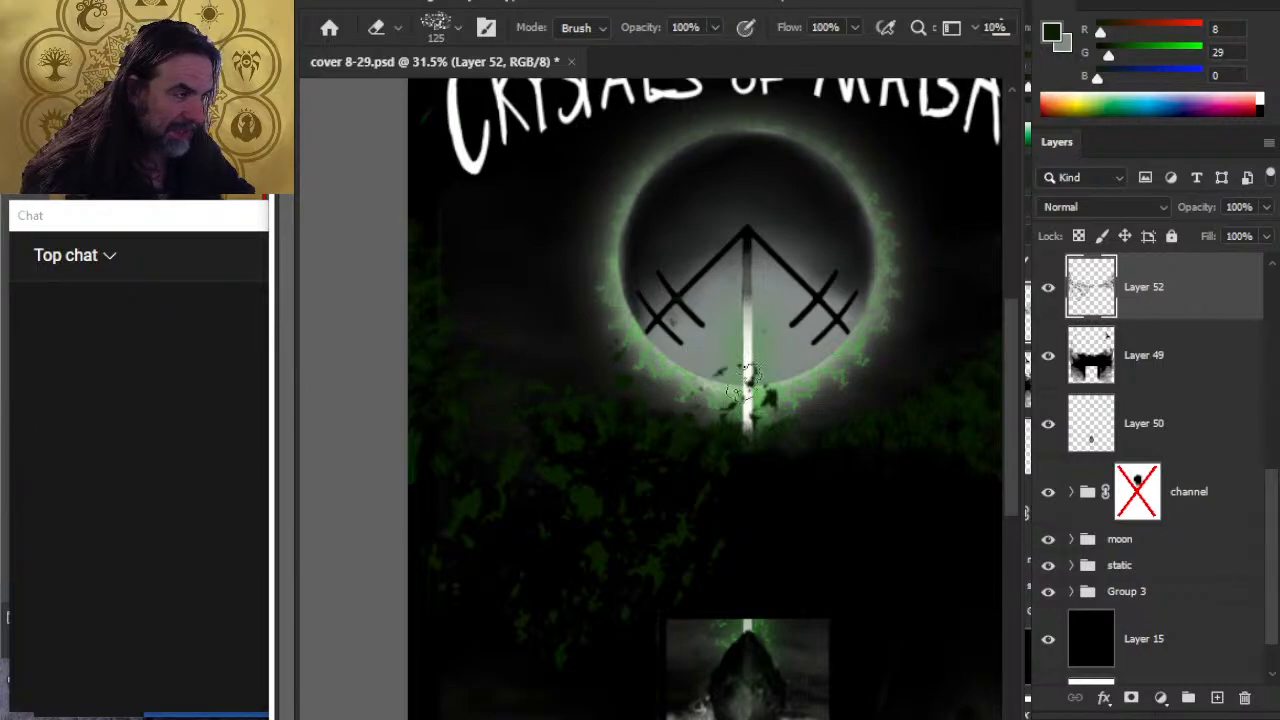
key(b)
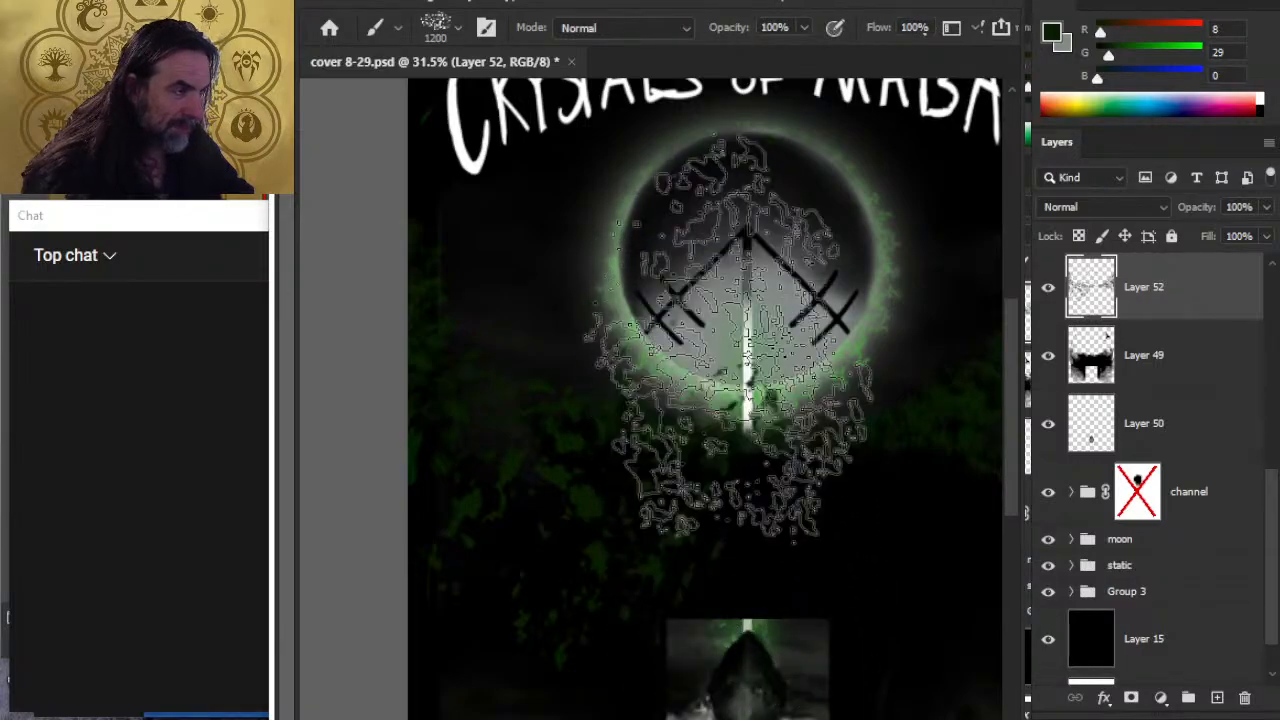
key(bracketleft)
key(bracketleft)
key(bracketleft)
key(bracketleft)
key(bracketleft)
key(bracketleft)
key(bracketleft)
key(bracketleft)
key(bracketleft)
key(bracketleft)
key(bracketleft)
key(bracketleft)
key(bracketleft)
key(bracketleft)
key(bracketleft)
key(bracketleft)
key(bracketleft)
key(bracketleft)
key(bracketleft)
key(bracketleft)
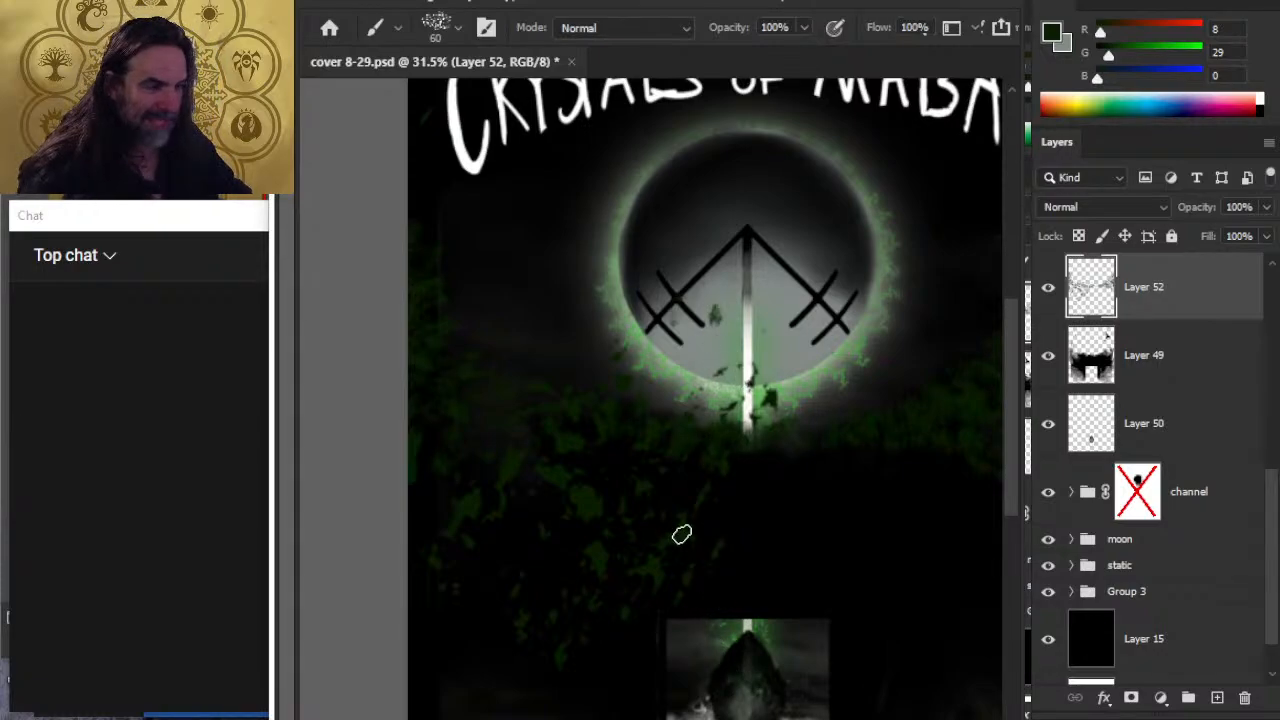
Step: Lasso the foliage band from the left edge to the beam, keep its stamped leaves on a new layer and remove the rest
key(l)
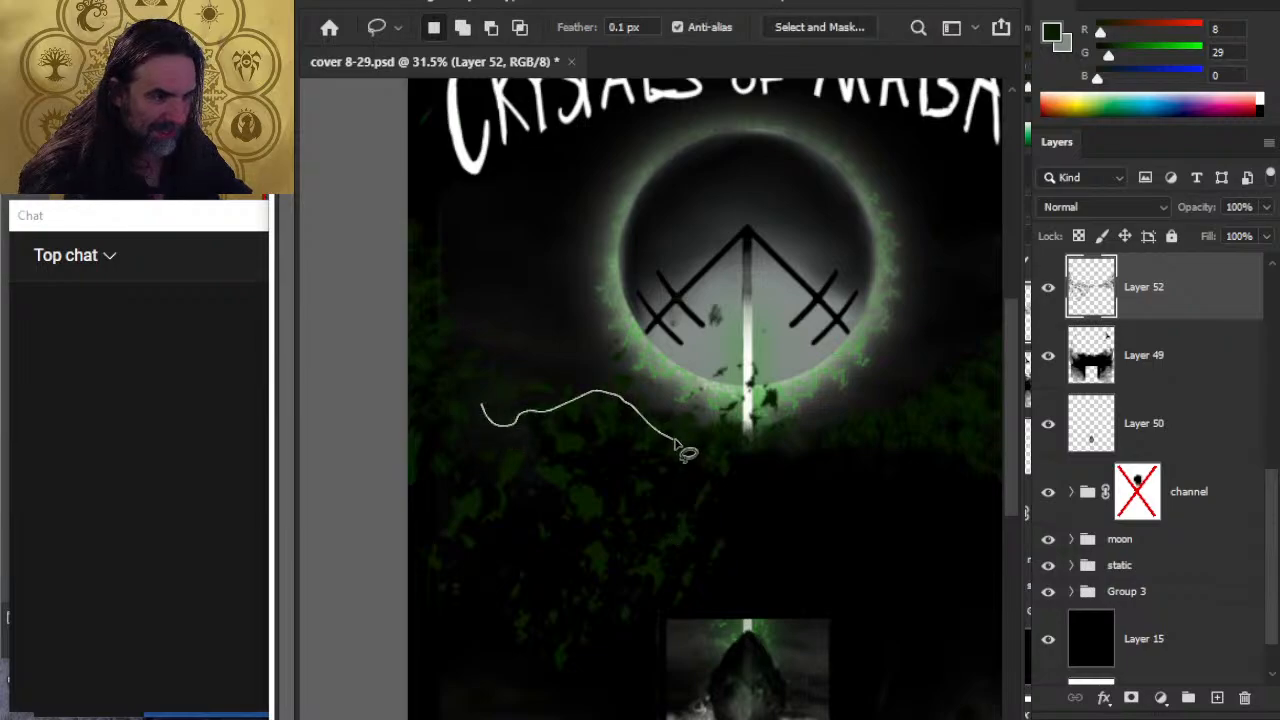
drag(448, 348, 404, 466)
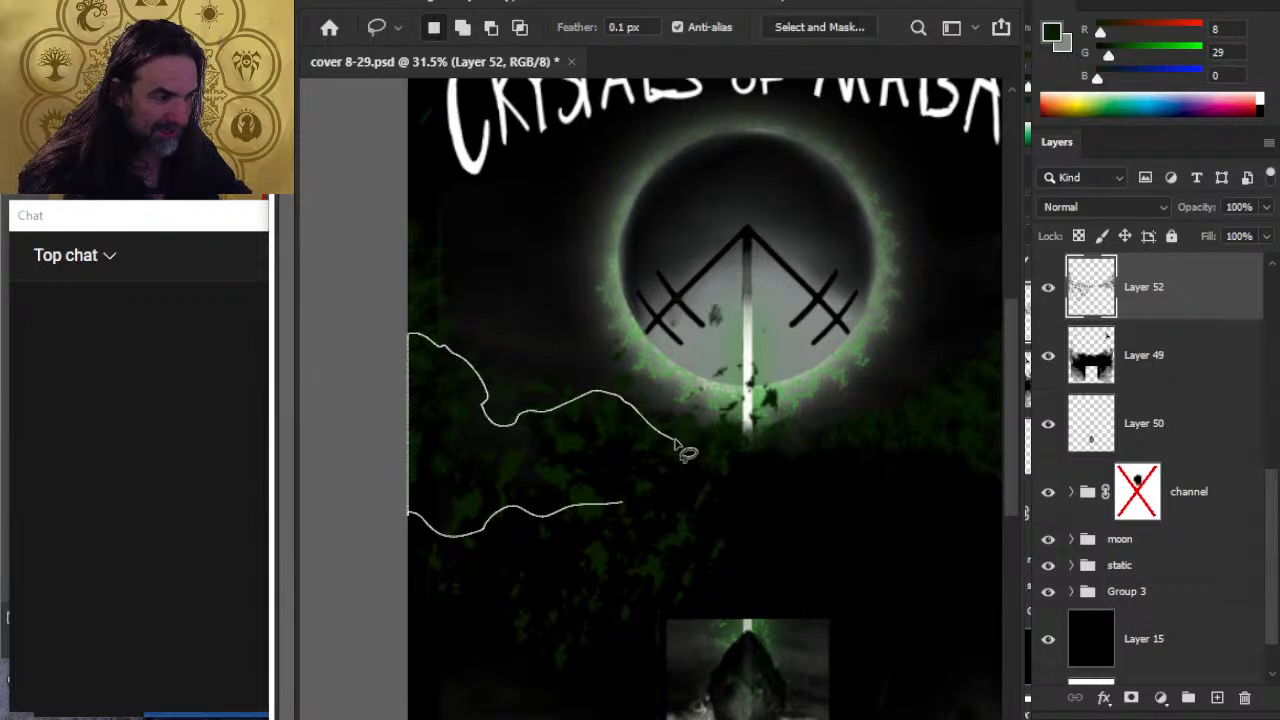
drag(679, 447, 660, 412)
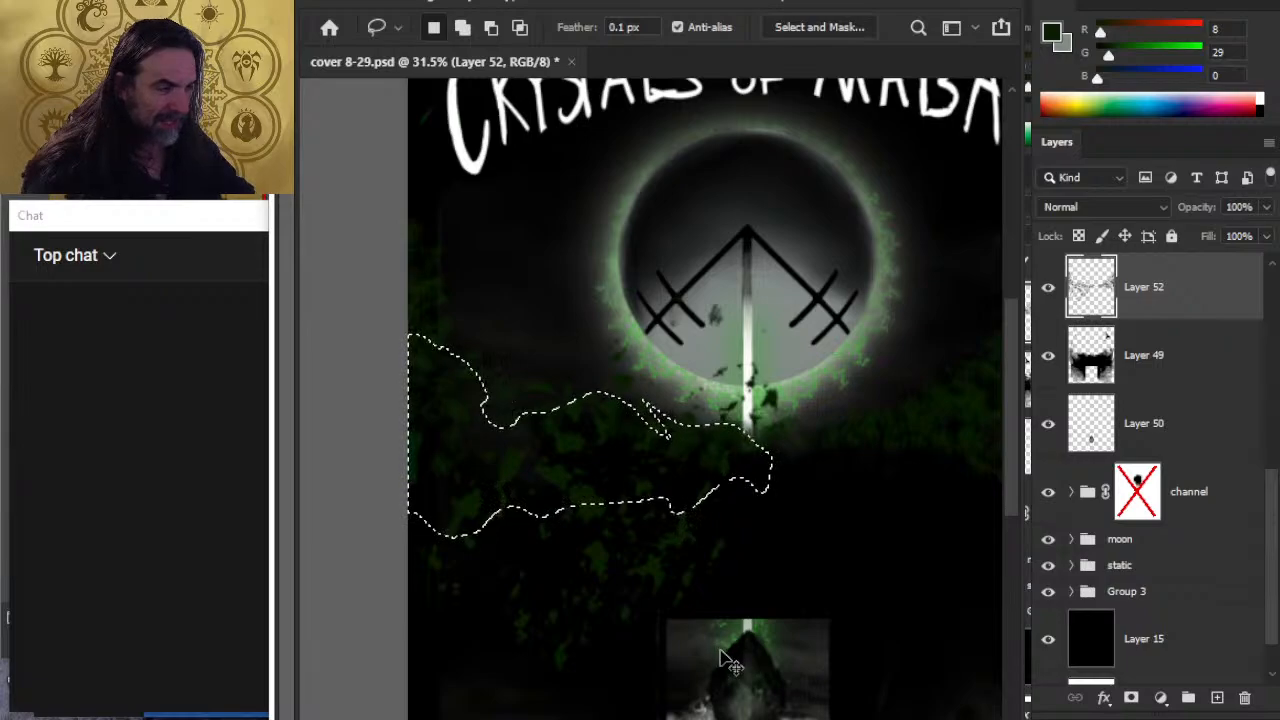
key(Delete)
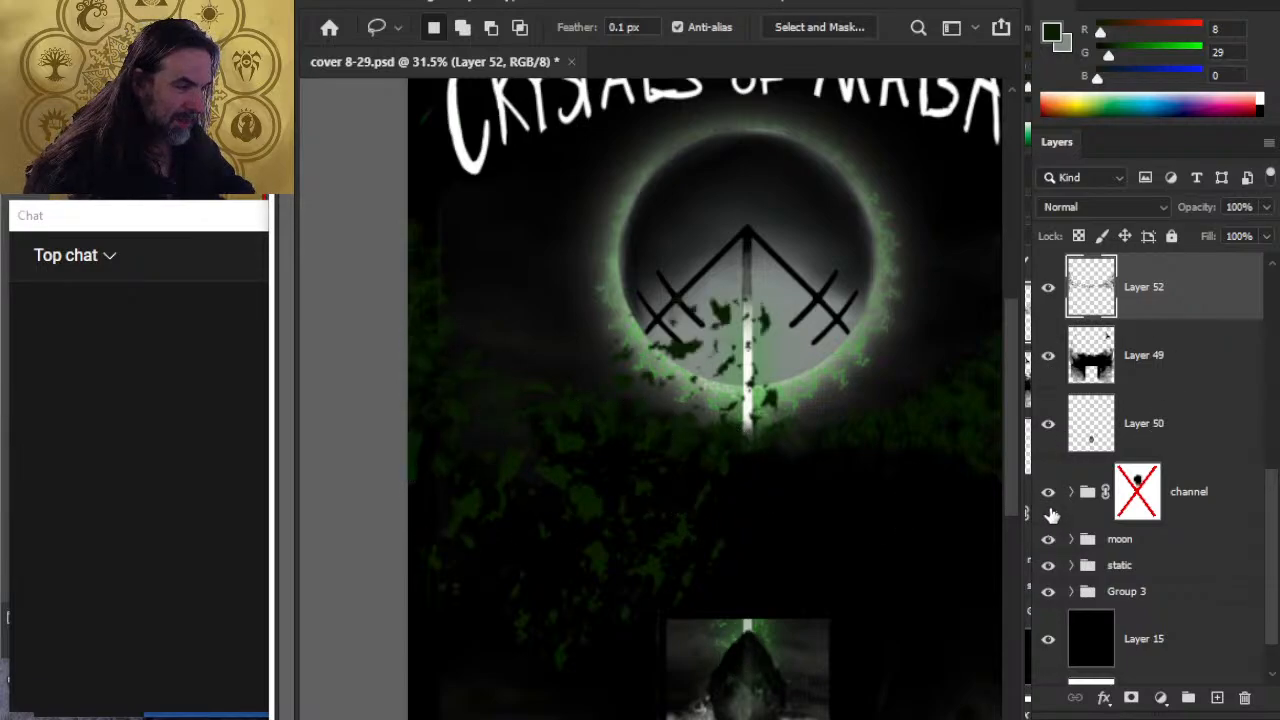
key(ctrl+d)
key(ctrl+shift+alt+n)
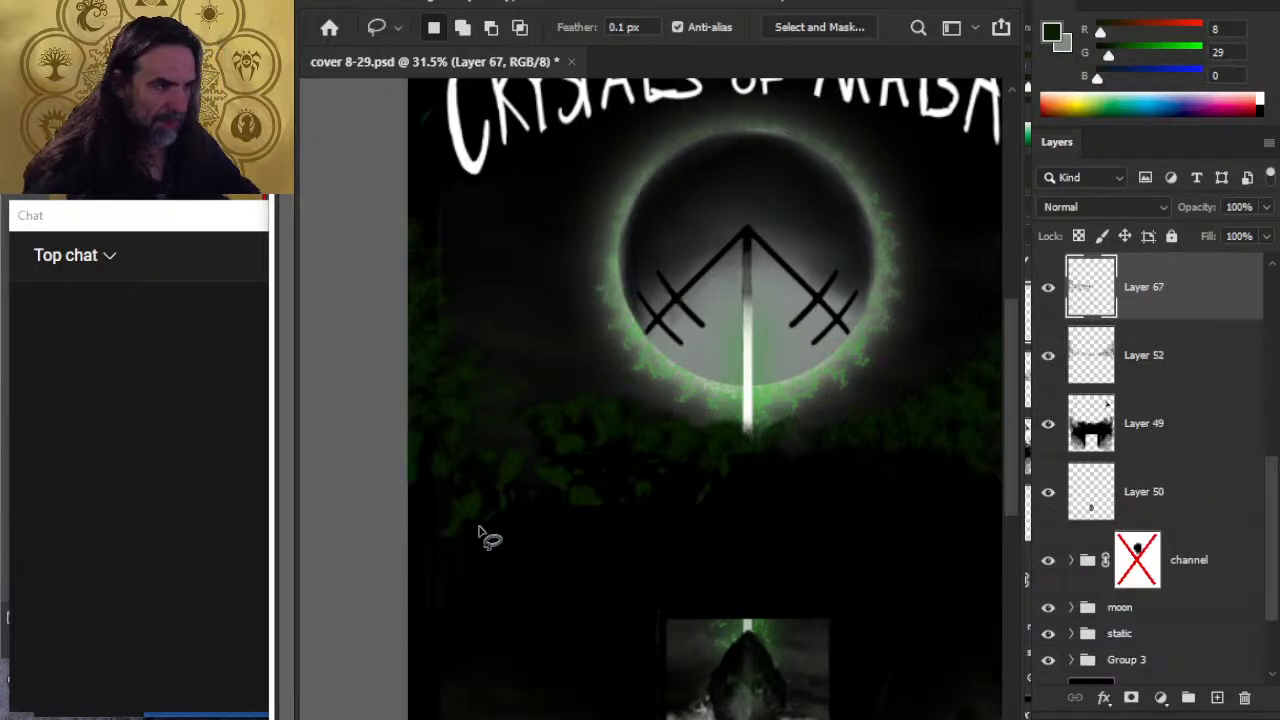
Step: Blend the stamped leaves on Layer 67 into the left foliage by painting alternately in black and dark green at brush size 60
key(e)
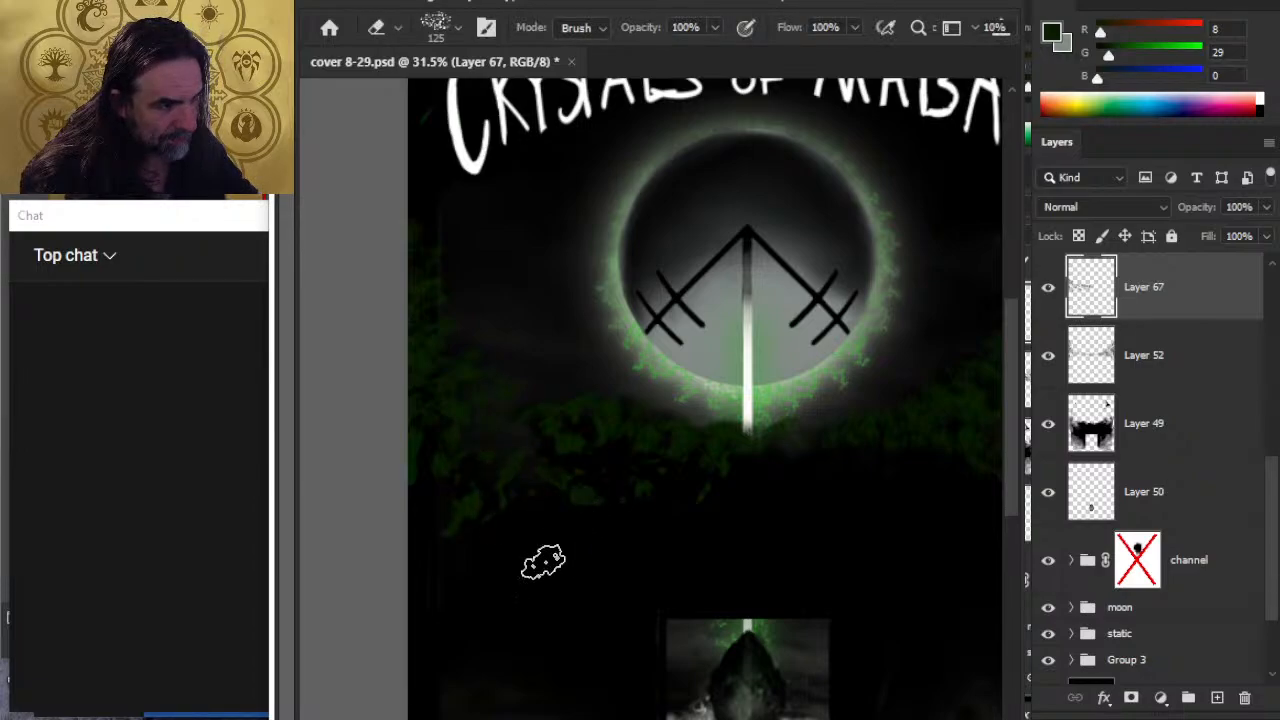
key(b)
key(d)
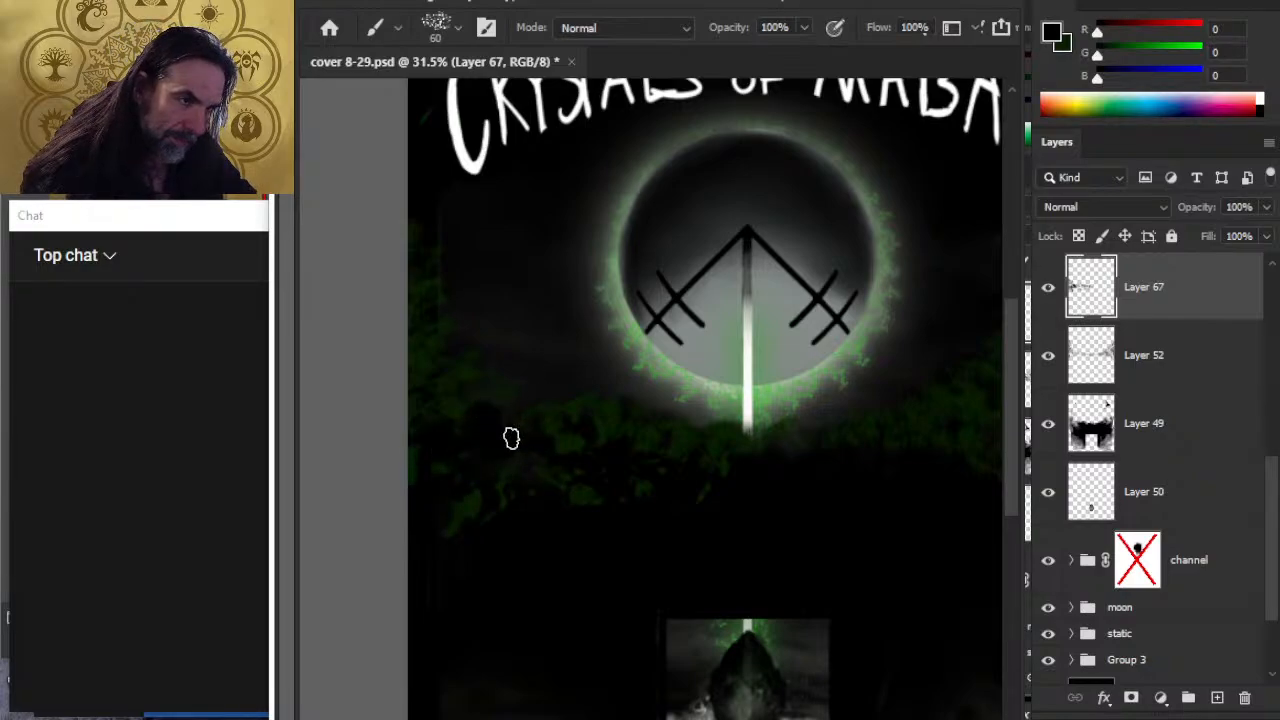
key(x)
key(x)
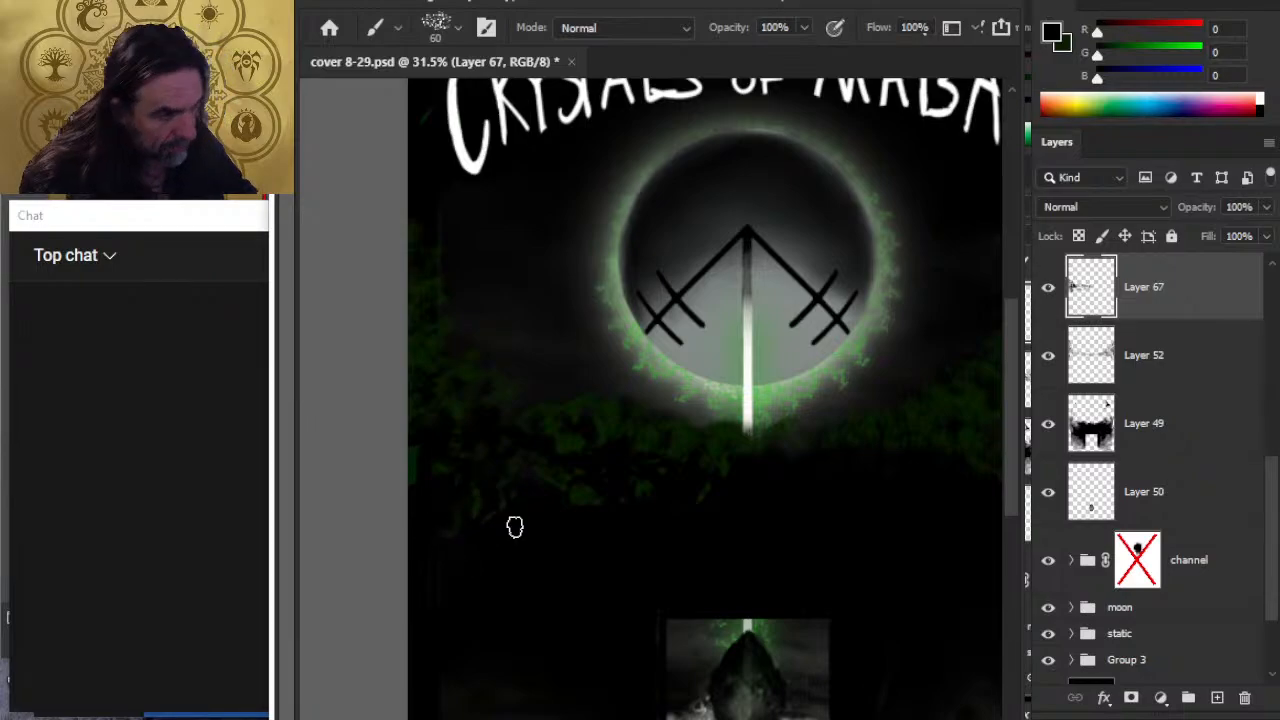
key(x)
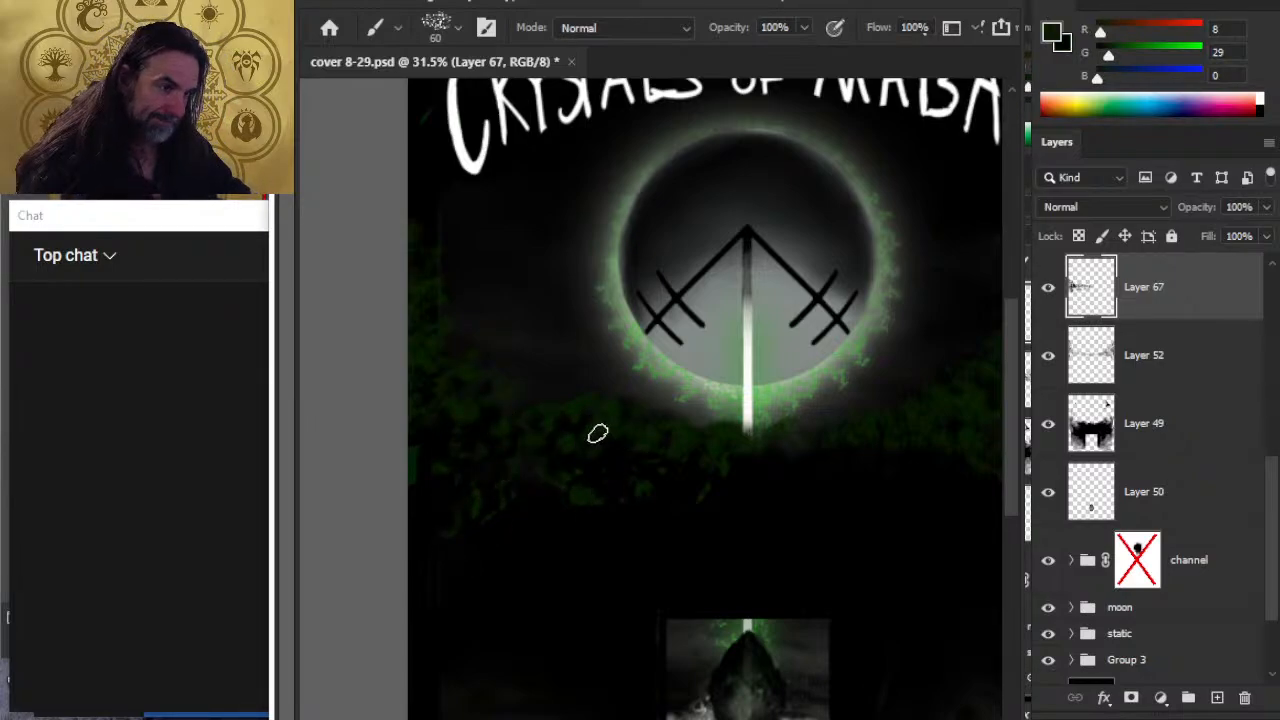
key(x)
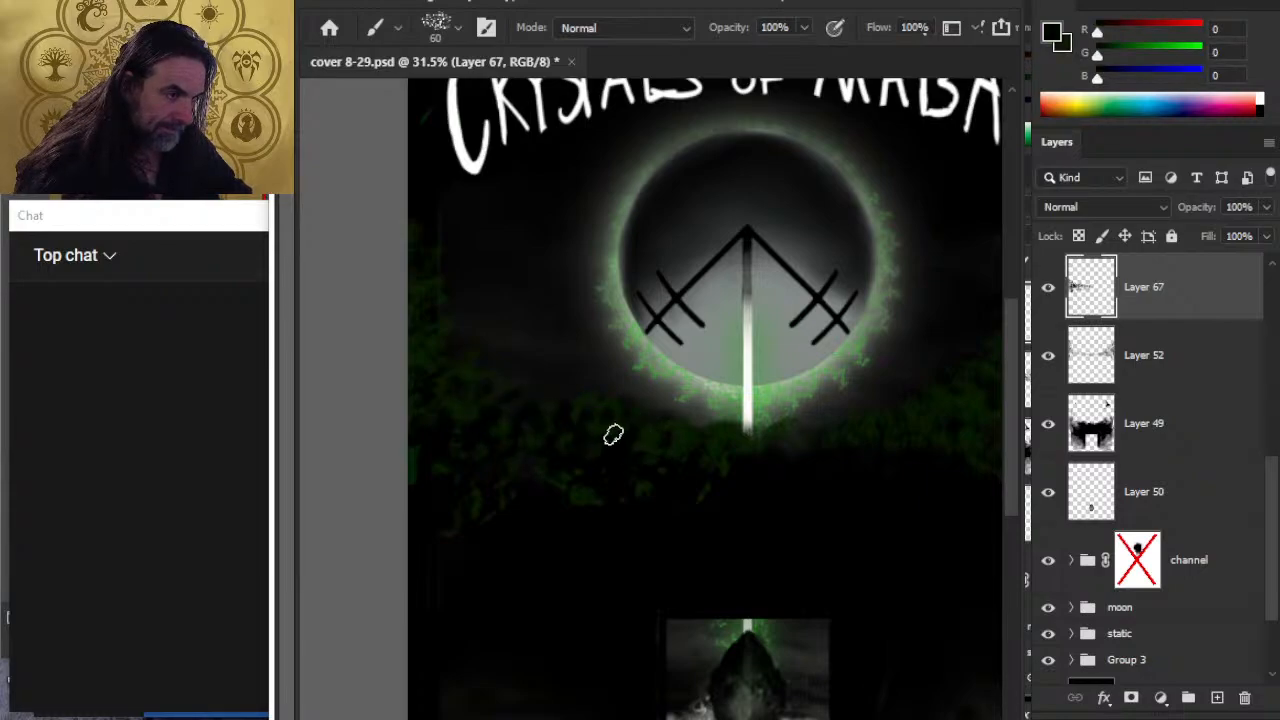
Step: Fade the lower edge of the left foliage using the size 125 textured eraser, with its opacity reduced to 30%
key(e)
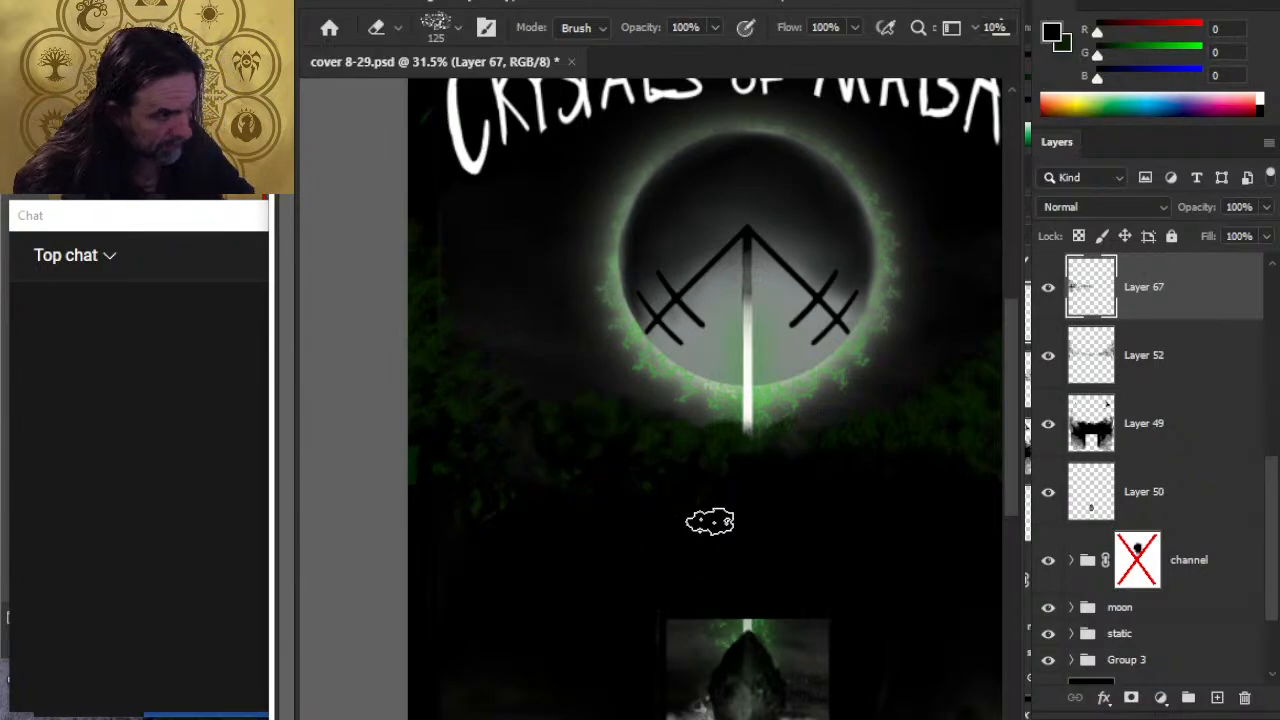
key(3)
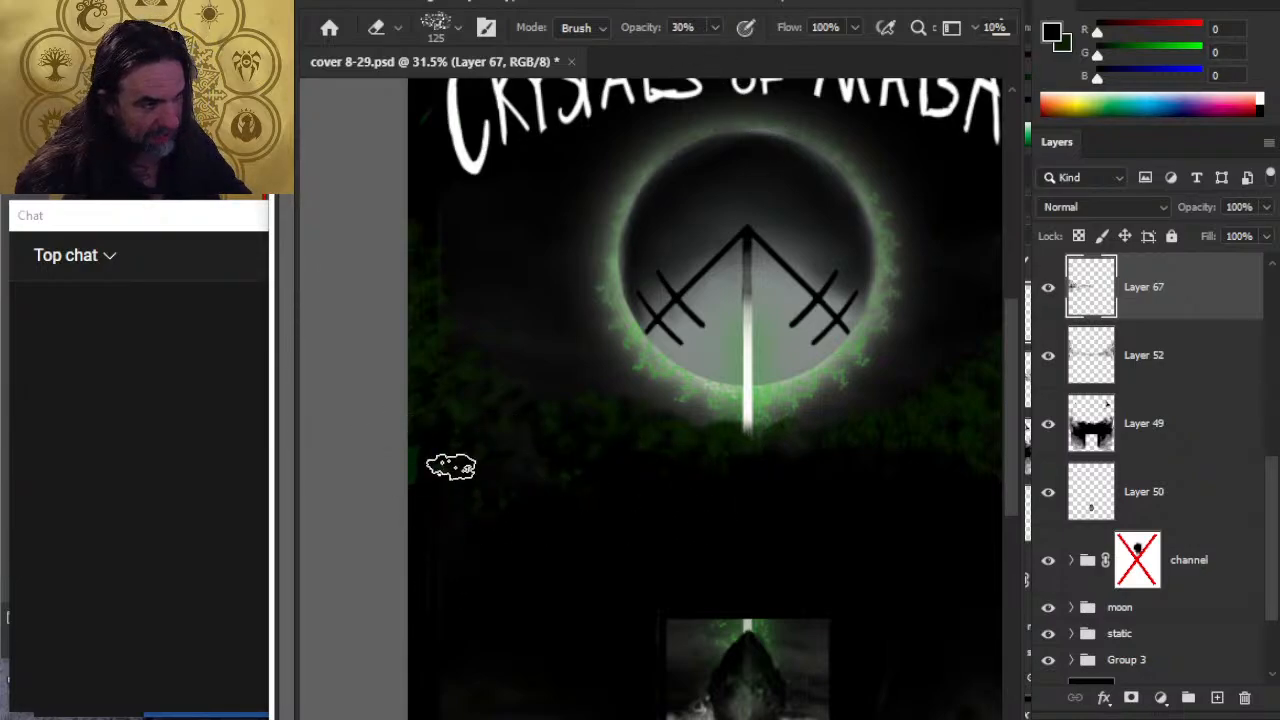
key(b)
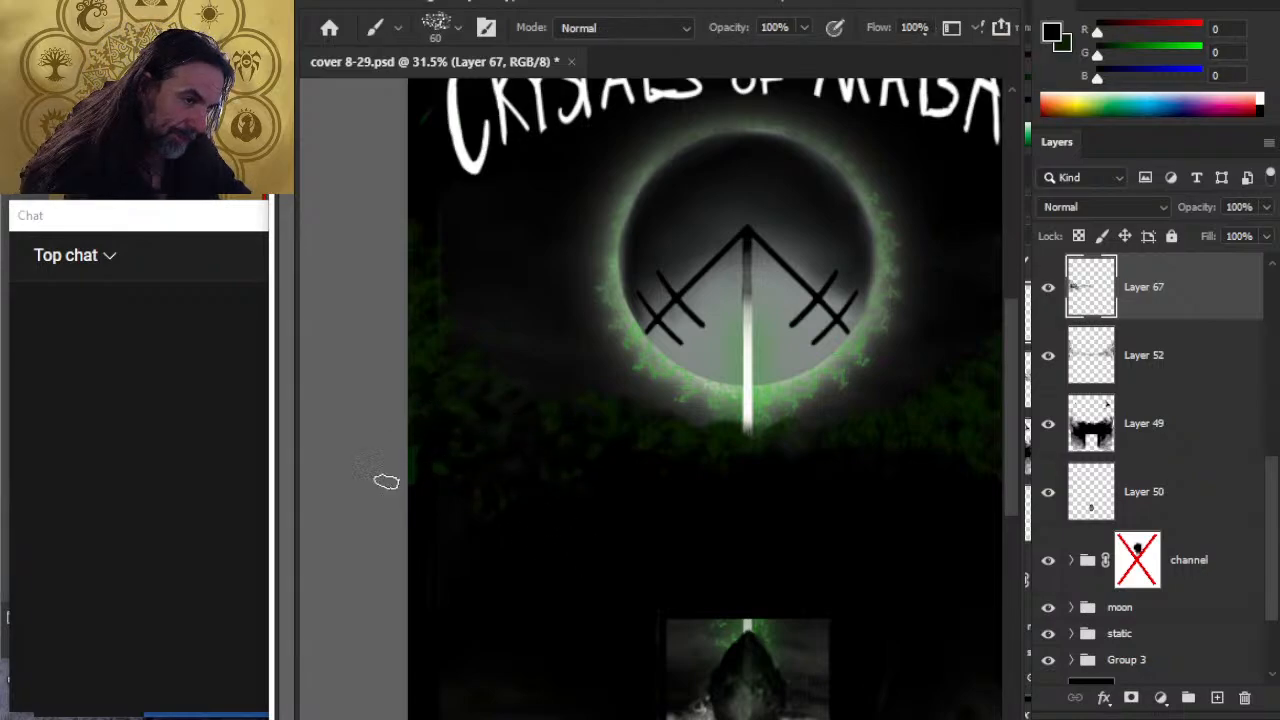
Step: Delete Layer 67 from the cover artwork
key(e)
key(b)
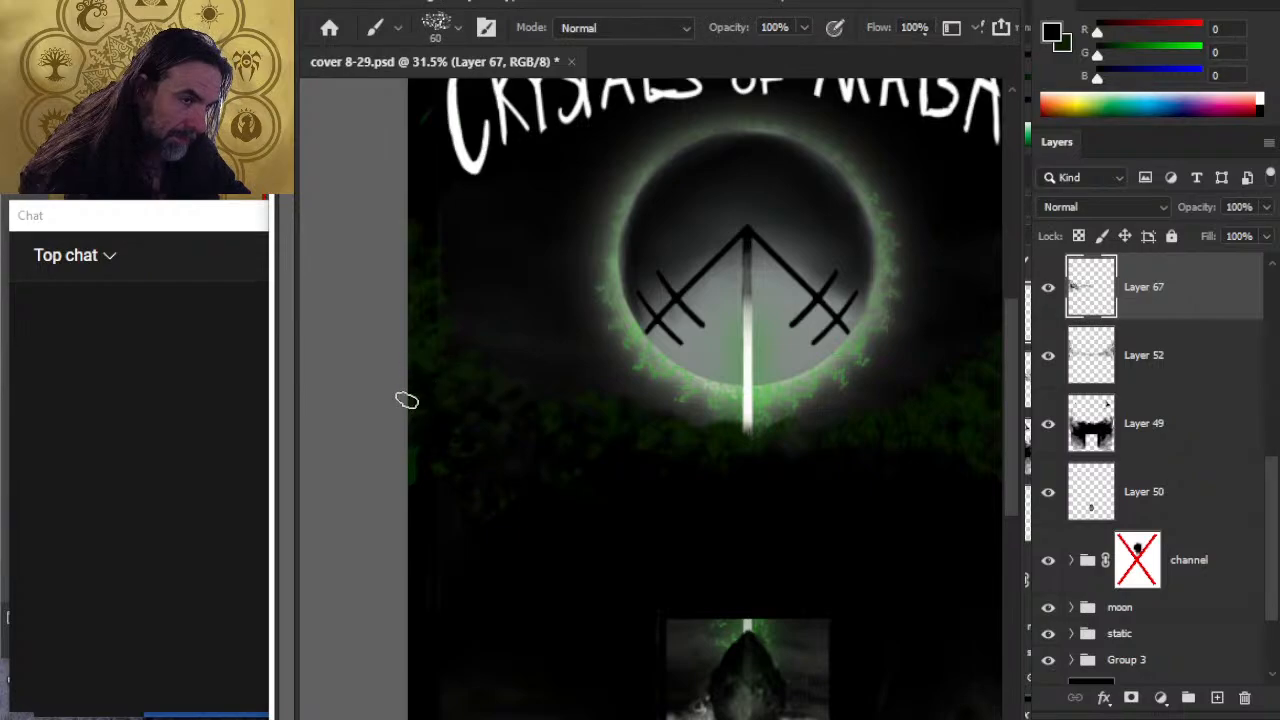
key(e)
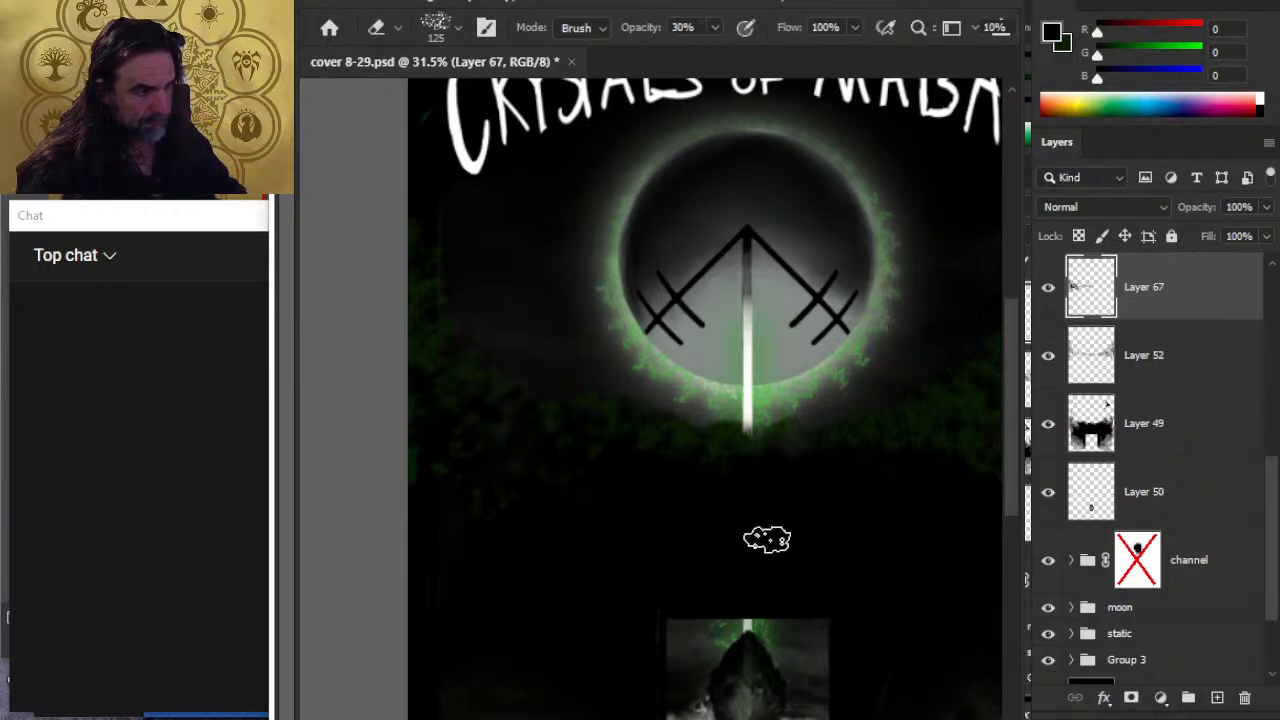
key(z)
mouse_move(767, 540)
mouse_down()
mouse_move(757, 491)
mouse_move(660, 471)
mouse_up()
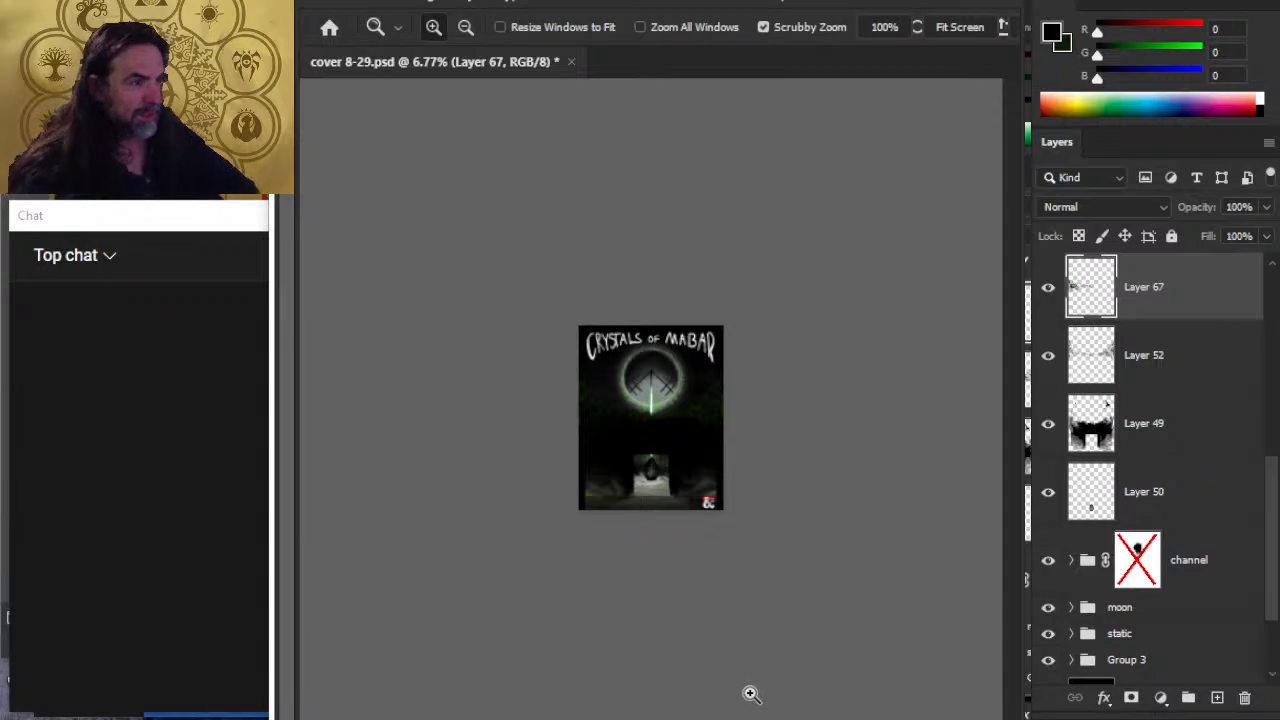
key(ctrl+0)
key(e)
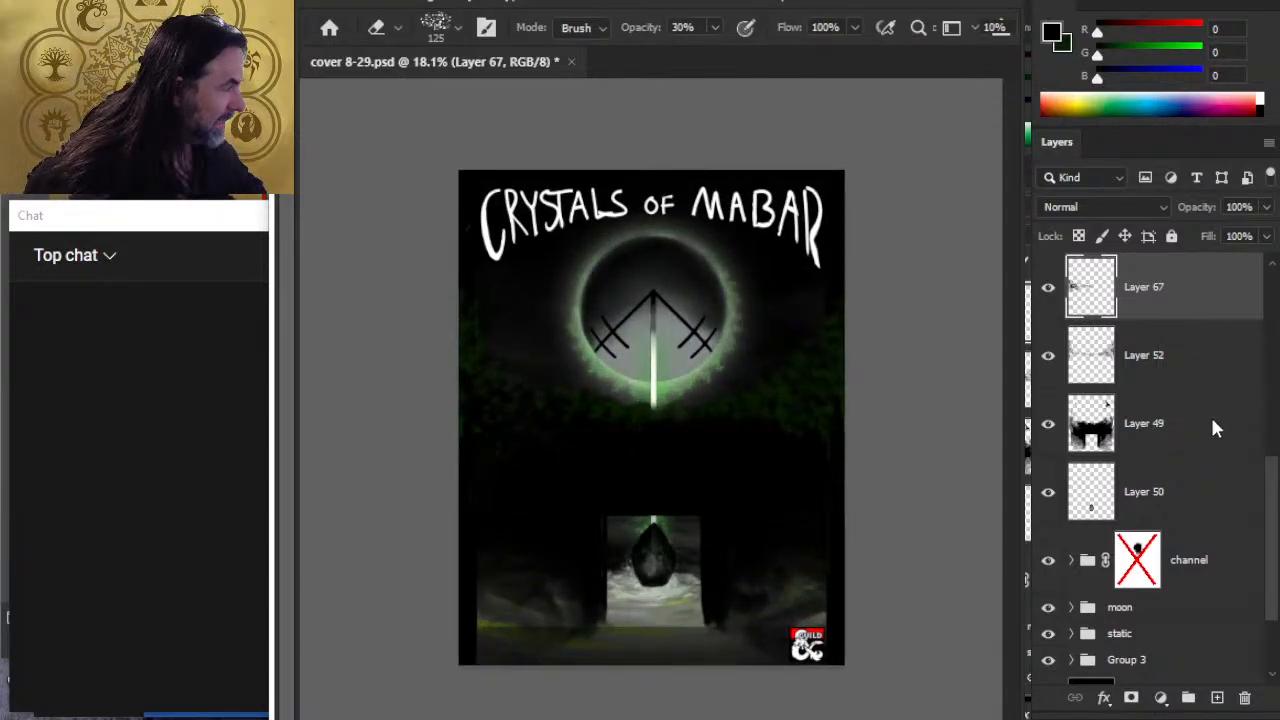
key(Delete)
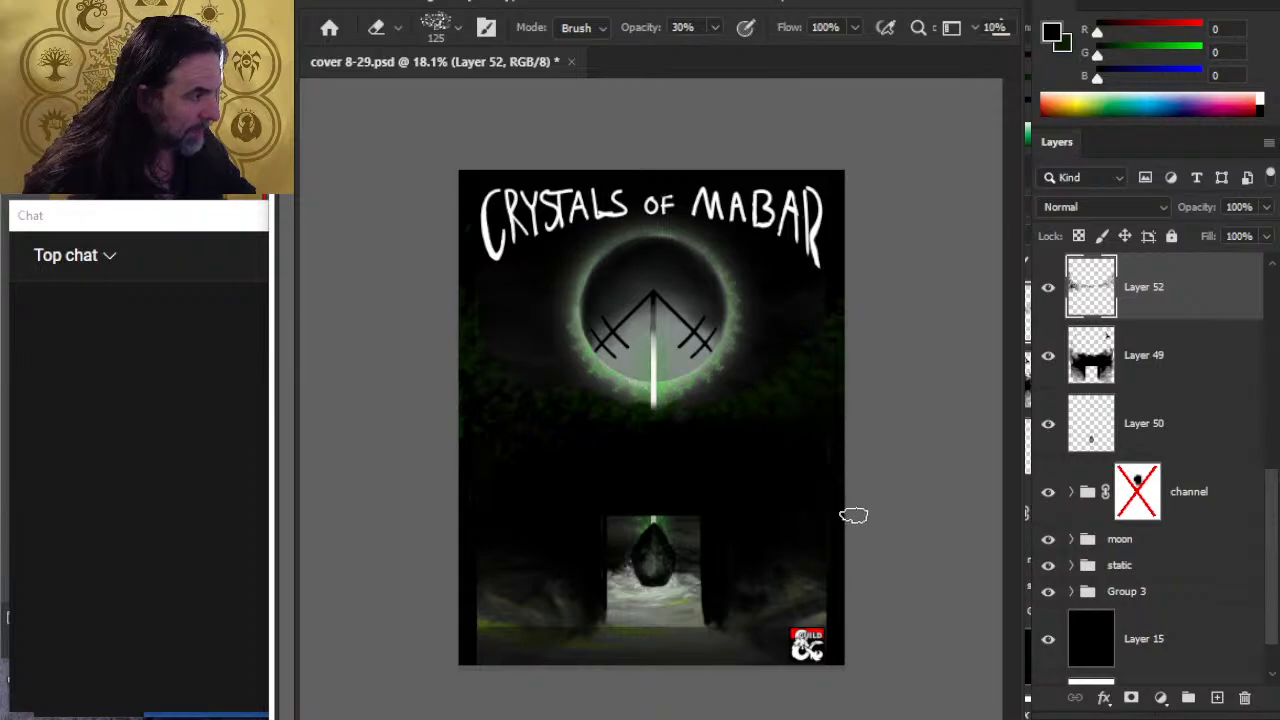
Step: Examine the whole cover at thumbnail size to judge how the composition reads
key(b)
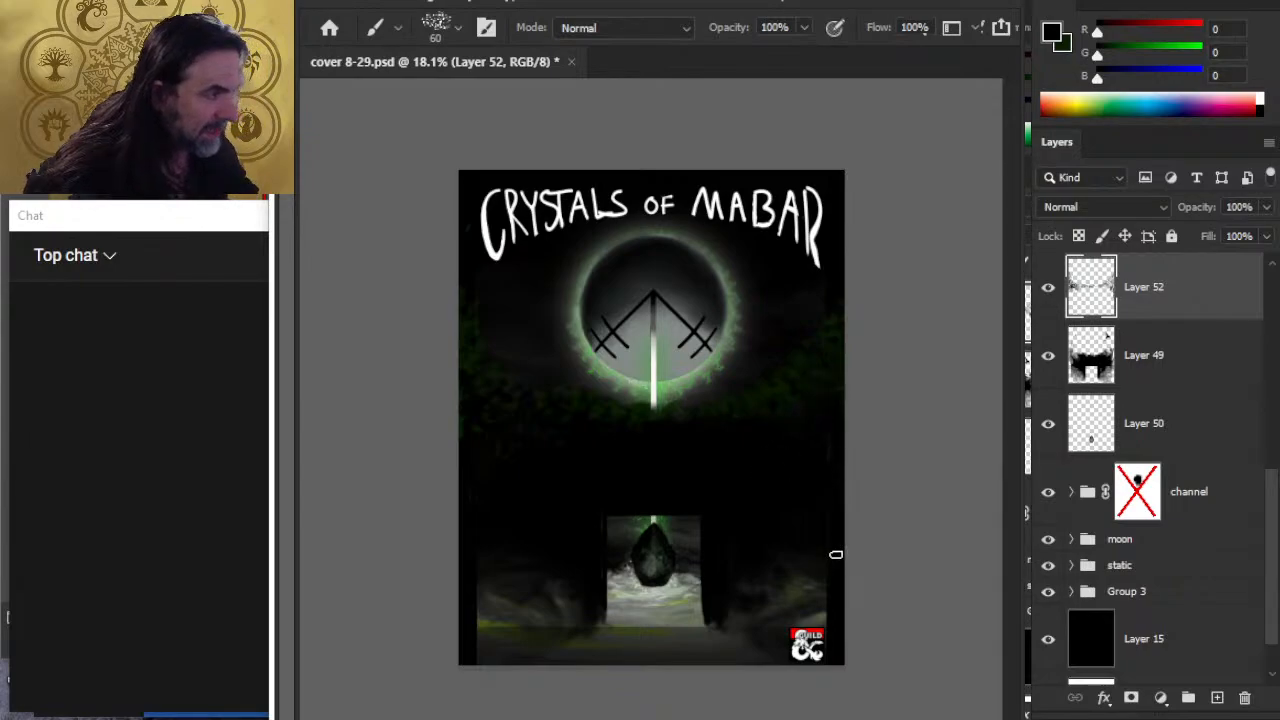
key(z)
drag(836, 554, 760, 554)
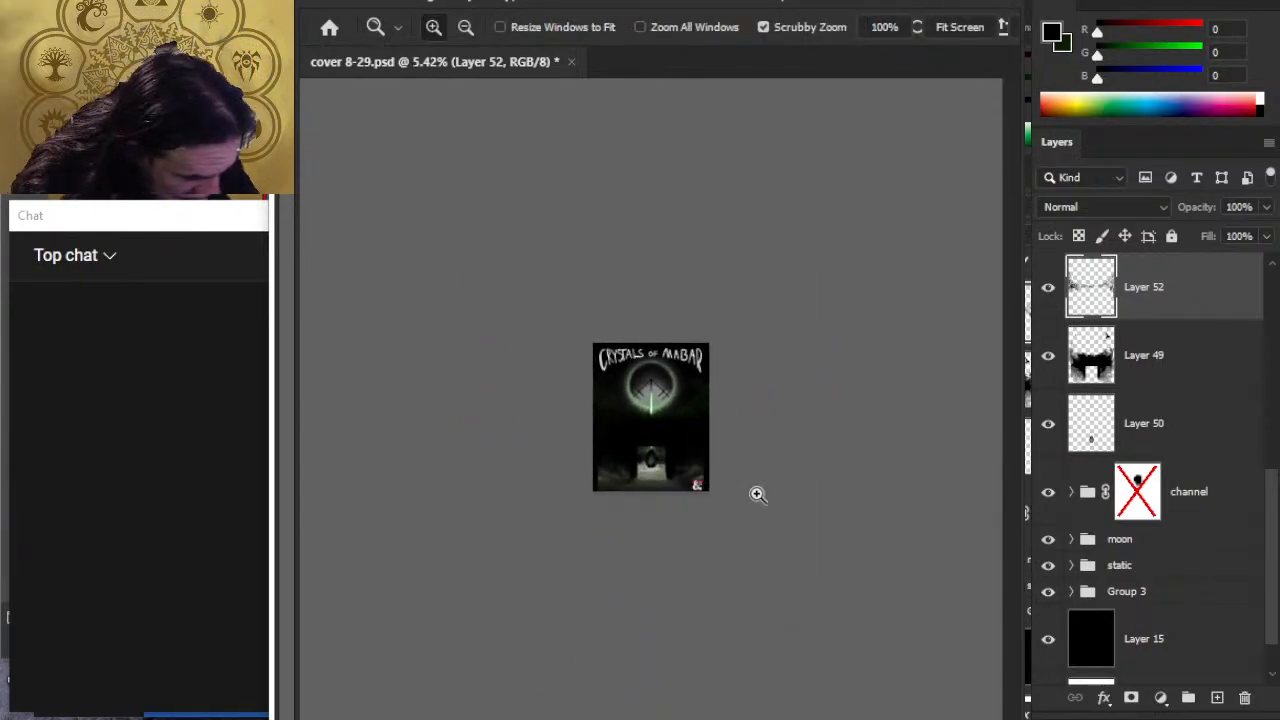
drag(734, 481, 764, 501)
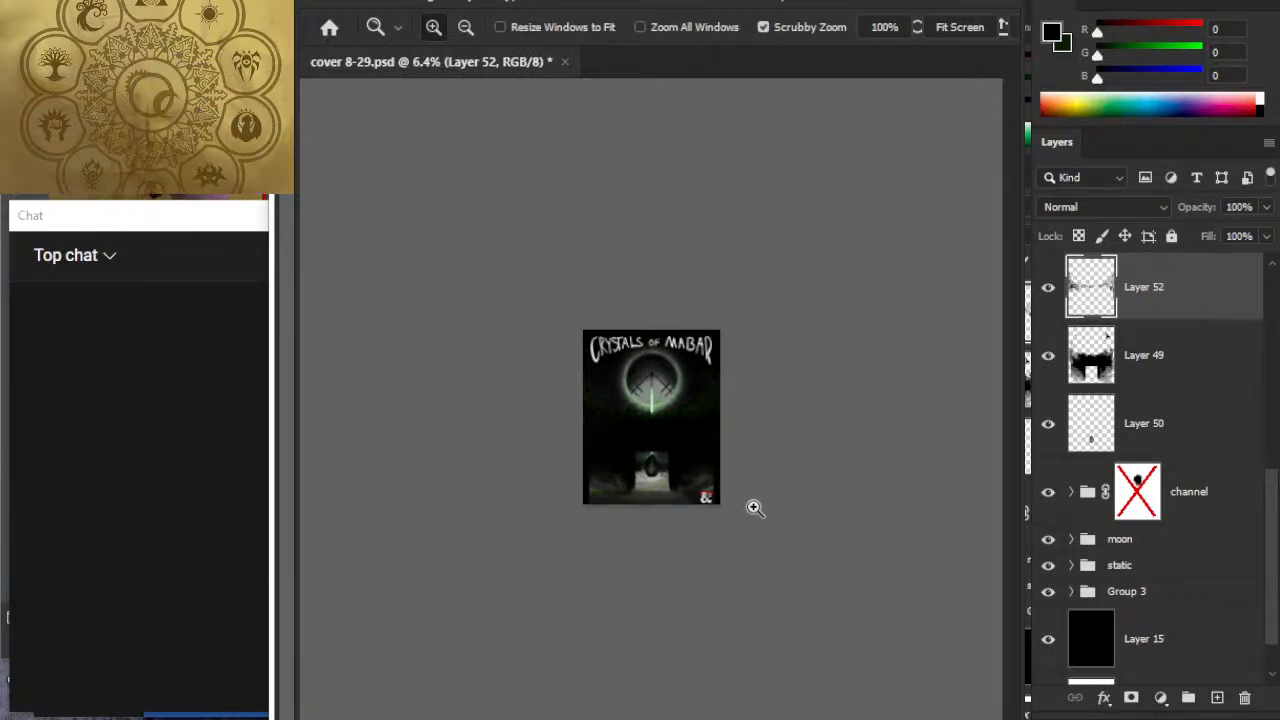
click(760, 506)
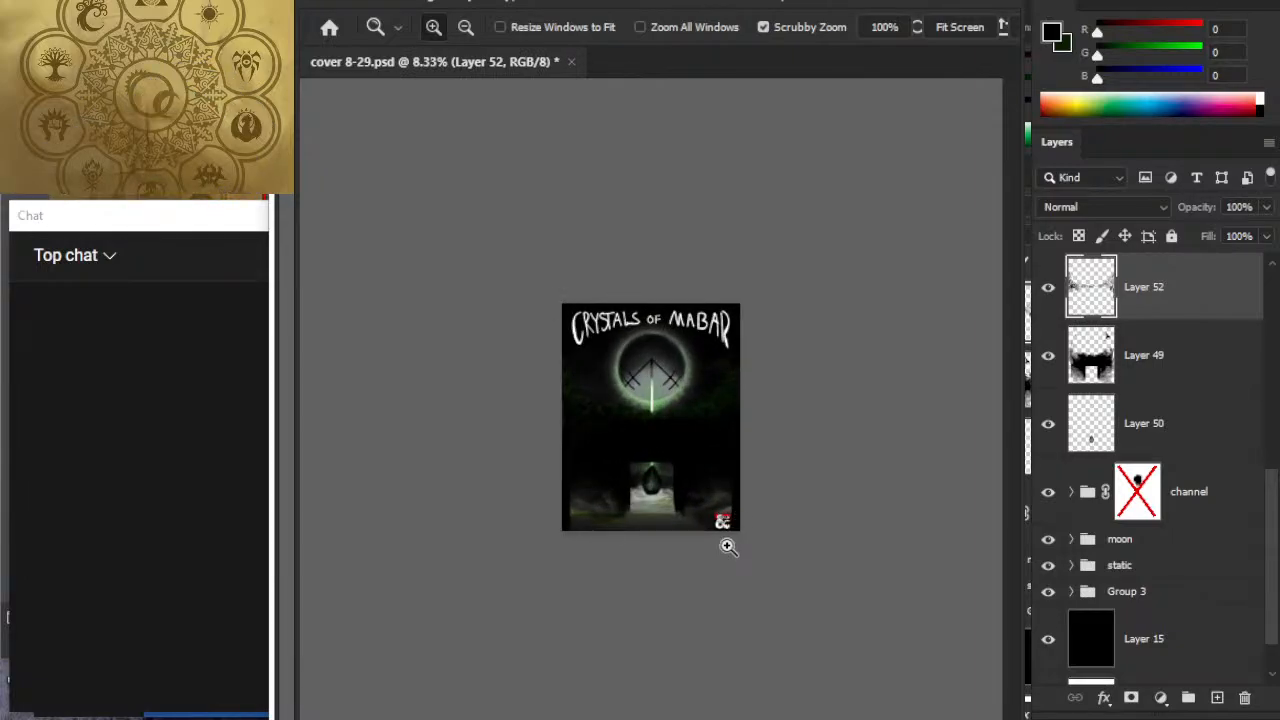
click(722, 543)
drag(720, 545, 666, 537)
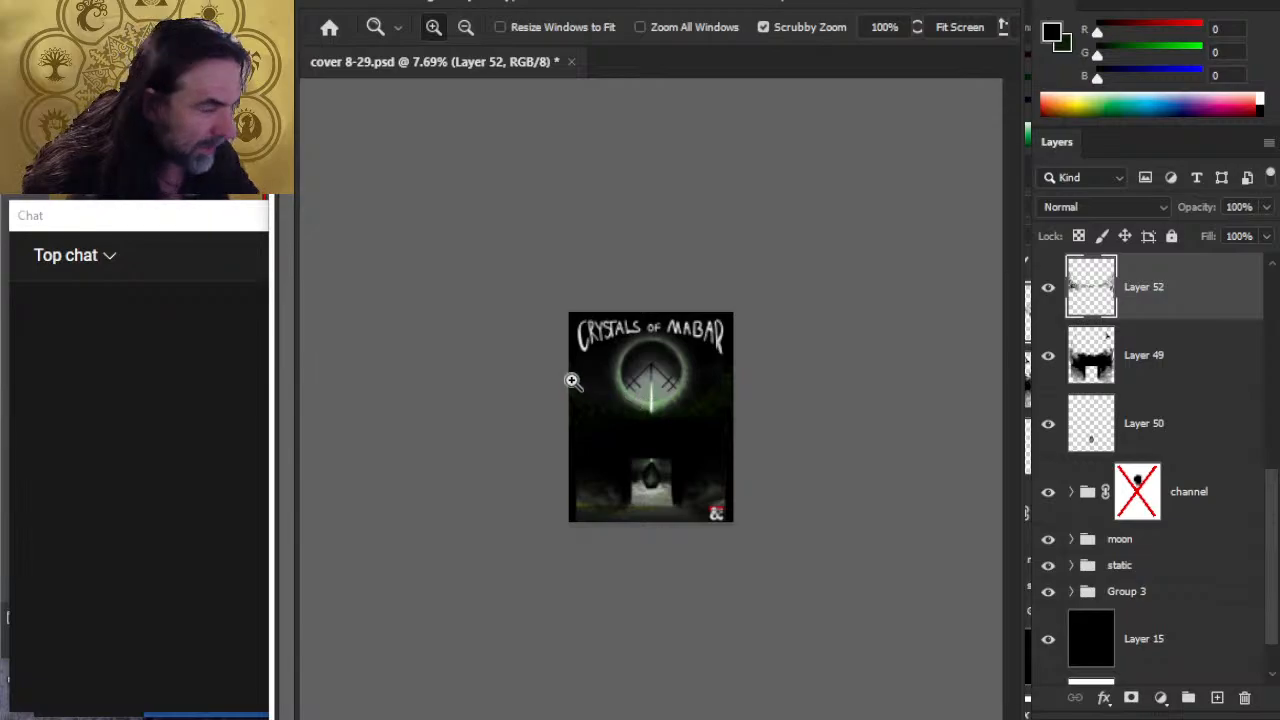
key(e)
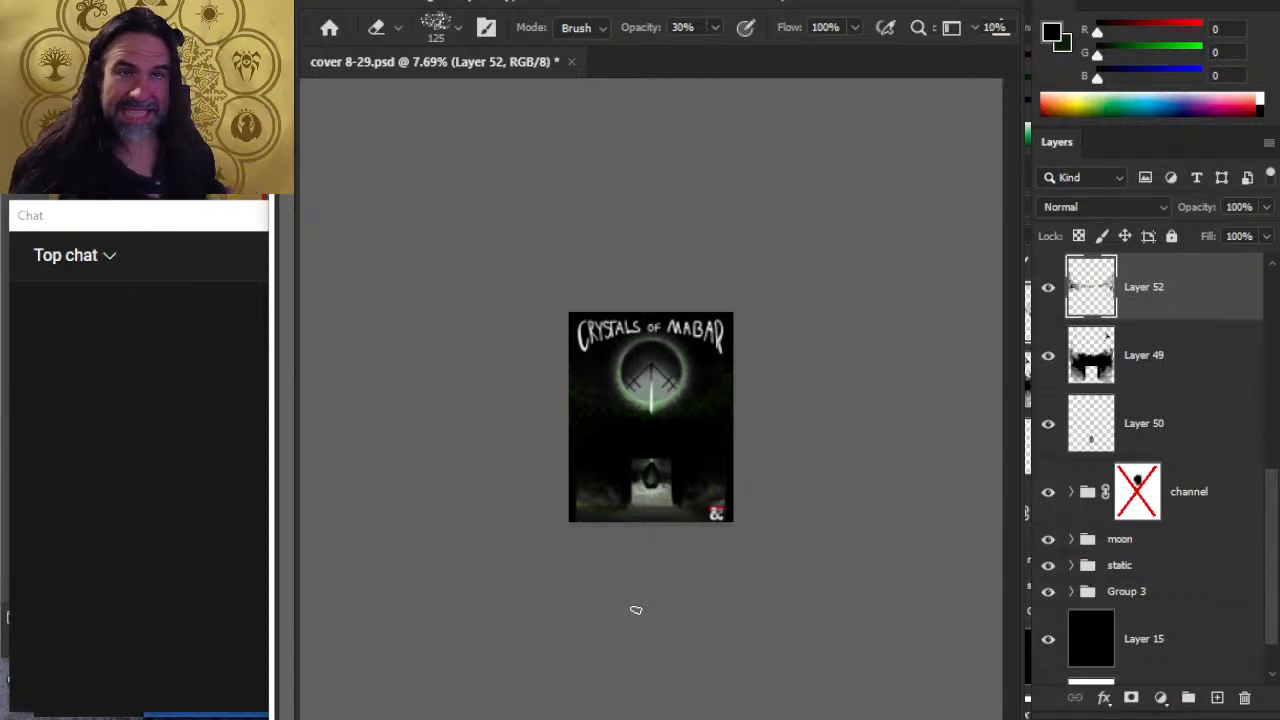
key(z)
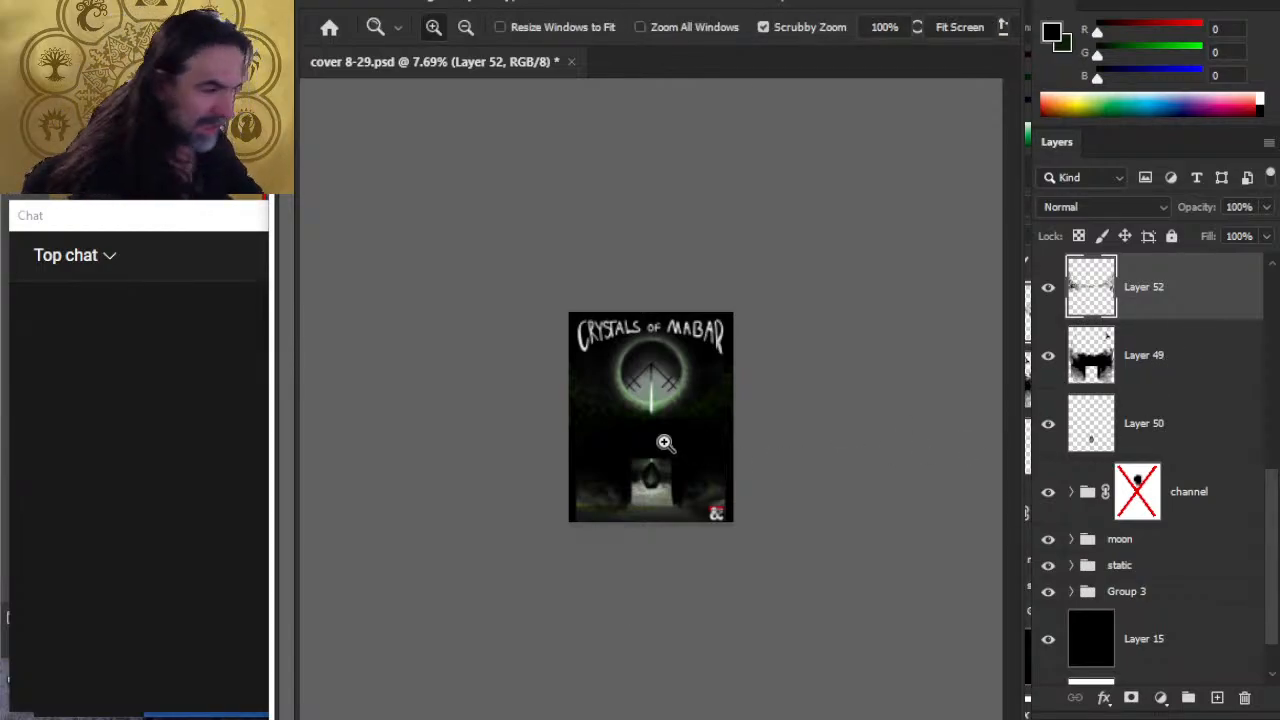
Step: Sample a light green (116, 169, 109) from the glow beneath the ring as the painting color
drag(621, 413, 729, 423)
key(b)
alt+click(660, 400)
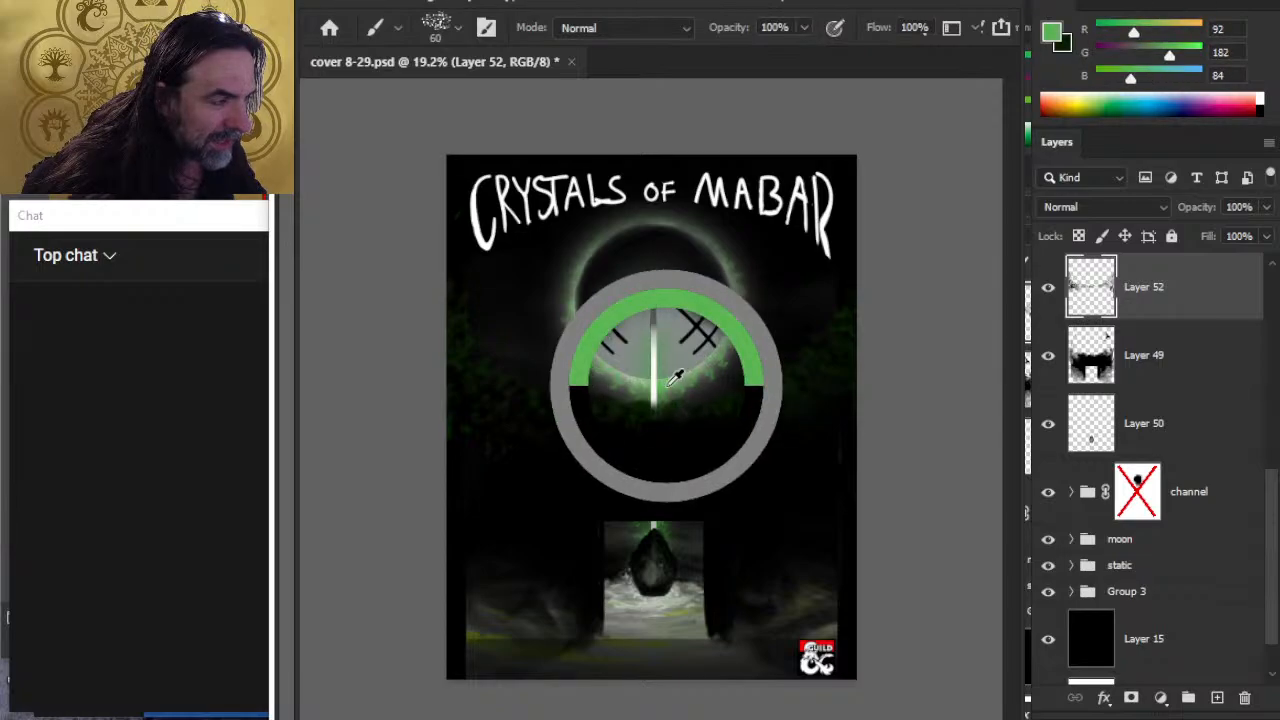
key(z)
drag(600, 452, 629, 443)
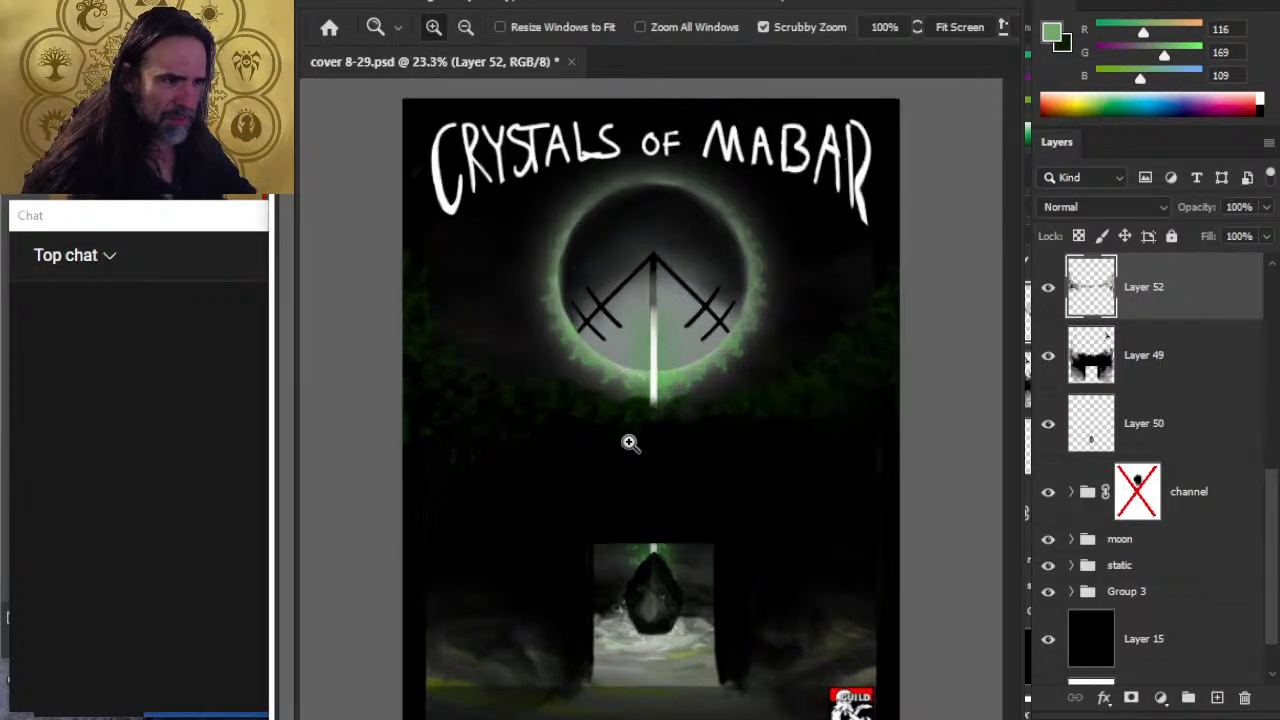
key(b)
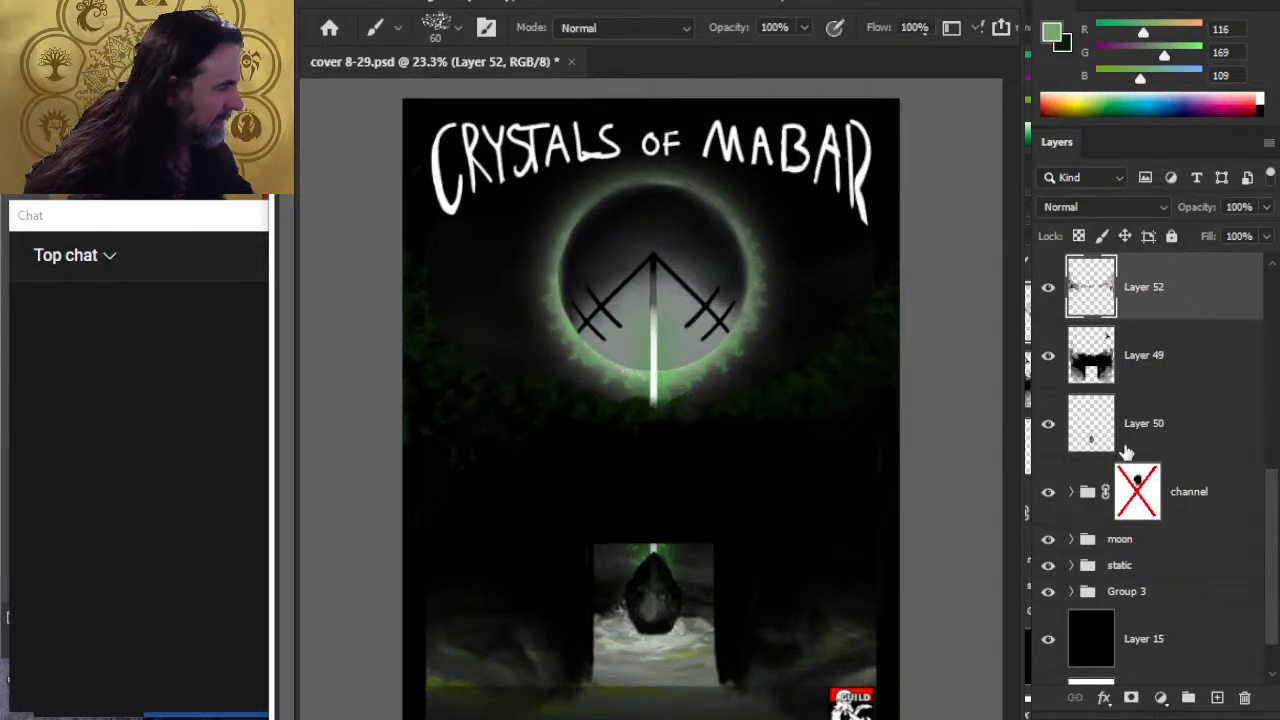
Step: Add a layer above Layer 52 and paint large, jagged light-green strokes from the cover's left edge to below the ring
click(1216, 698)
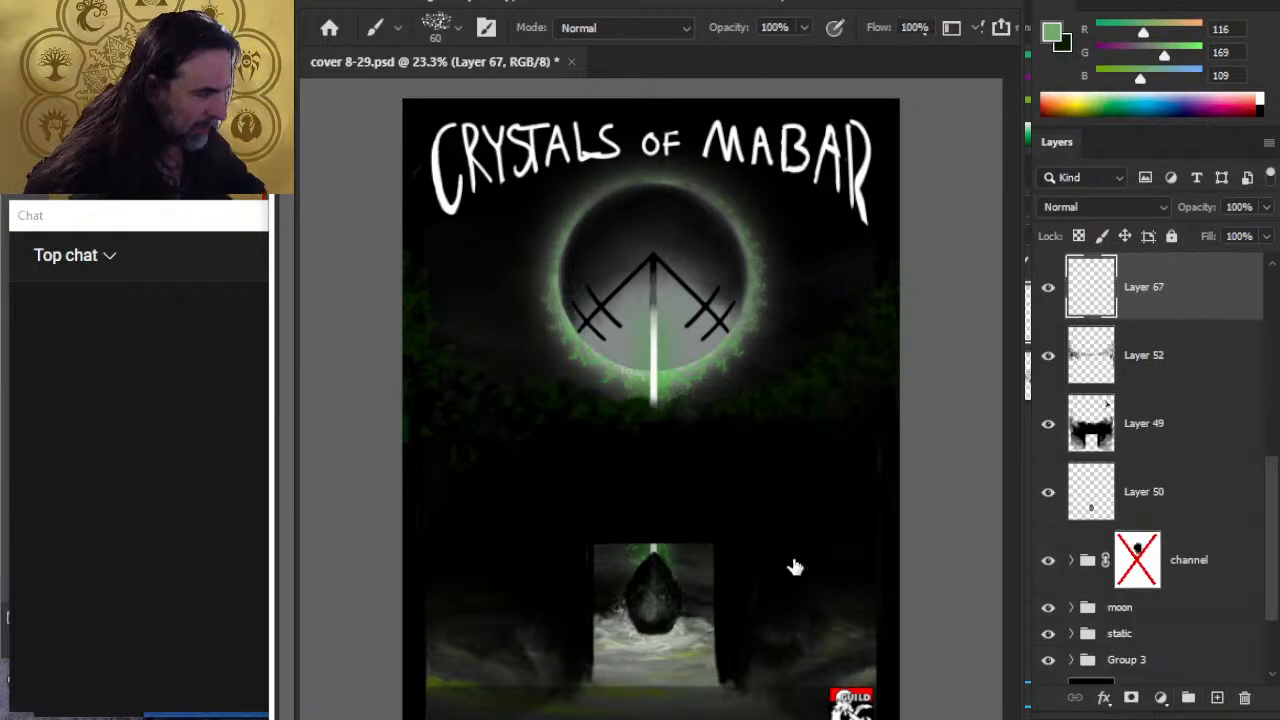
key(period)
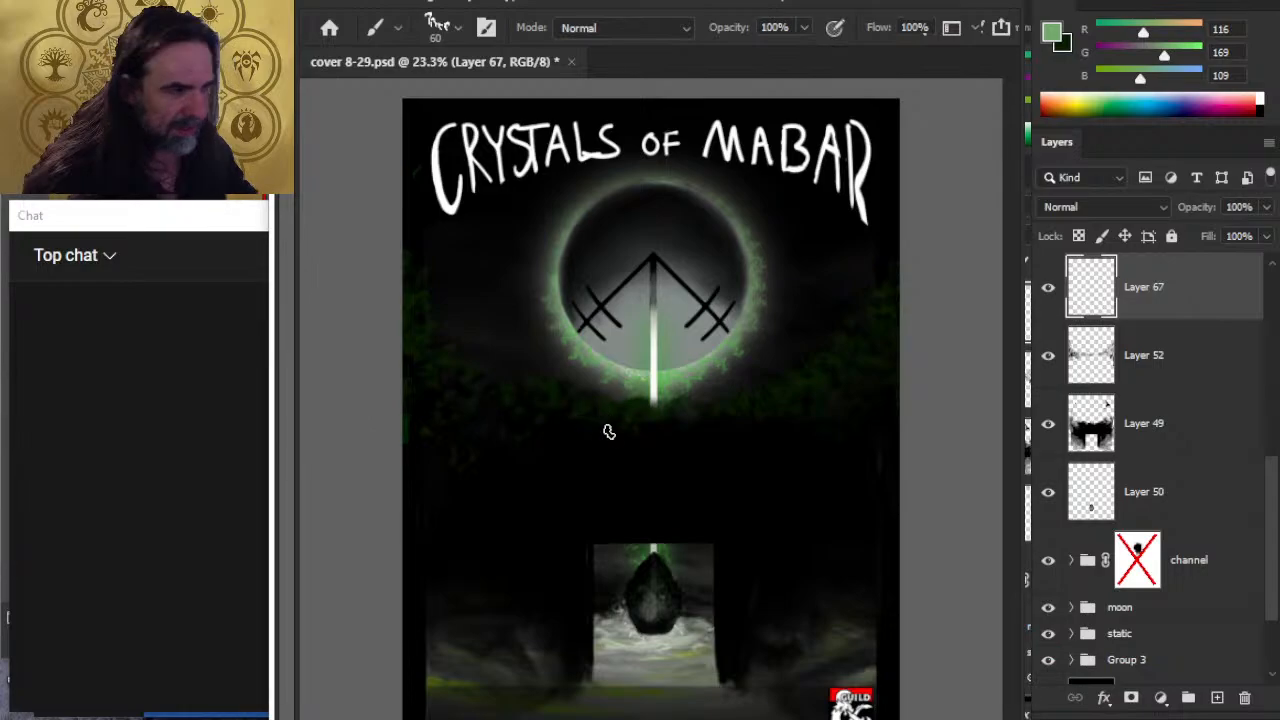
key(bracketright)
key(bracketright)
key(bracketright)
key(bracketright)
key(bracketright)
key(bracketright)
key(bracketright)
key(bracketright)
key(bracketright)
key(bracketright)
key(bracketright)
key(bracketright)
key(bracketright)
key(bracketright)
key(bracketright)
key(bracketright)
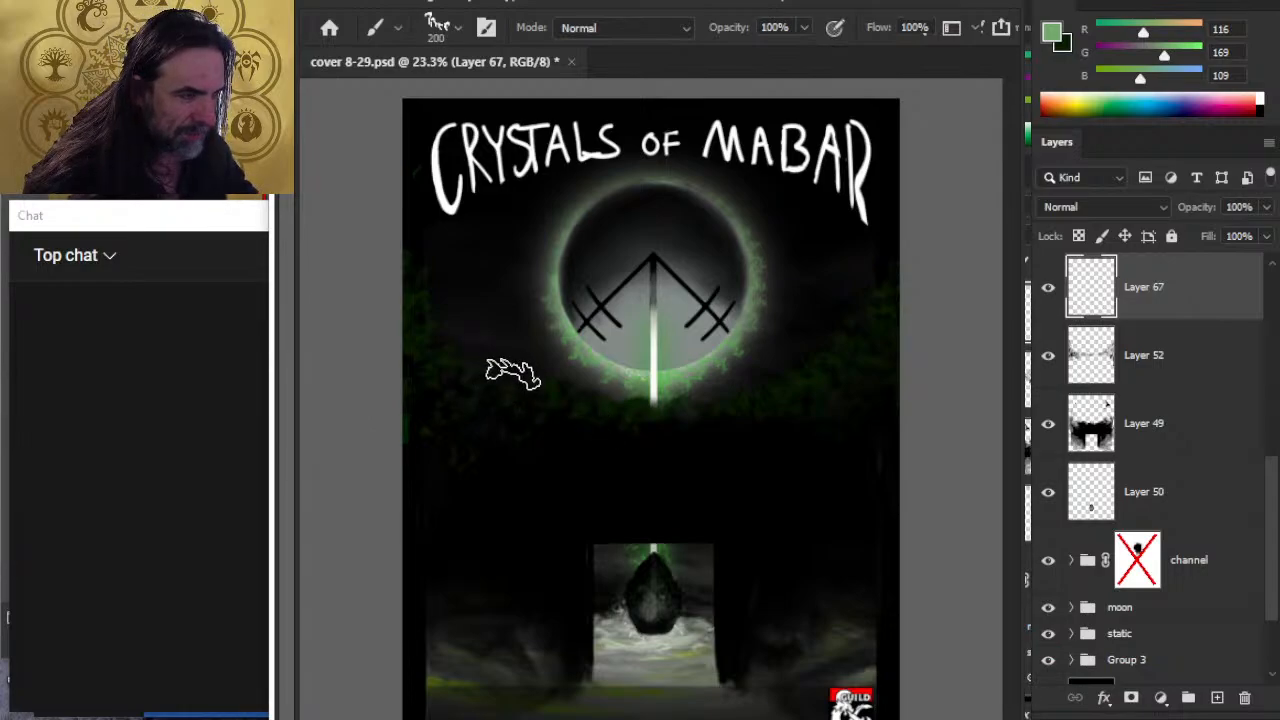
mouse_move(487, 381)
mouse_down()
mouse_move(507, 407)
mouse_move(600, 430)
mouse_move(510, 374)
mouse_move(620, 410)
mouse_move(640, 450)
mouse_up()
Step: Partially erase the large green strokes using the matching jagged tip at 1100 px and 30% opacity
key(e)
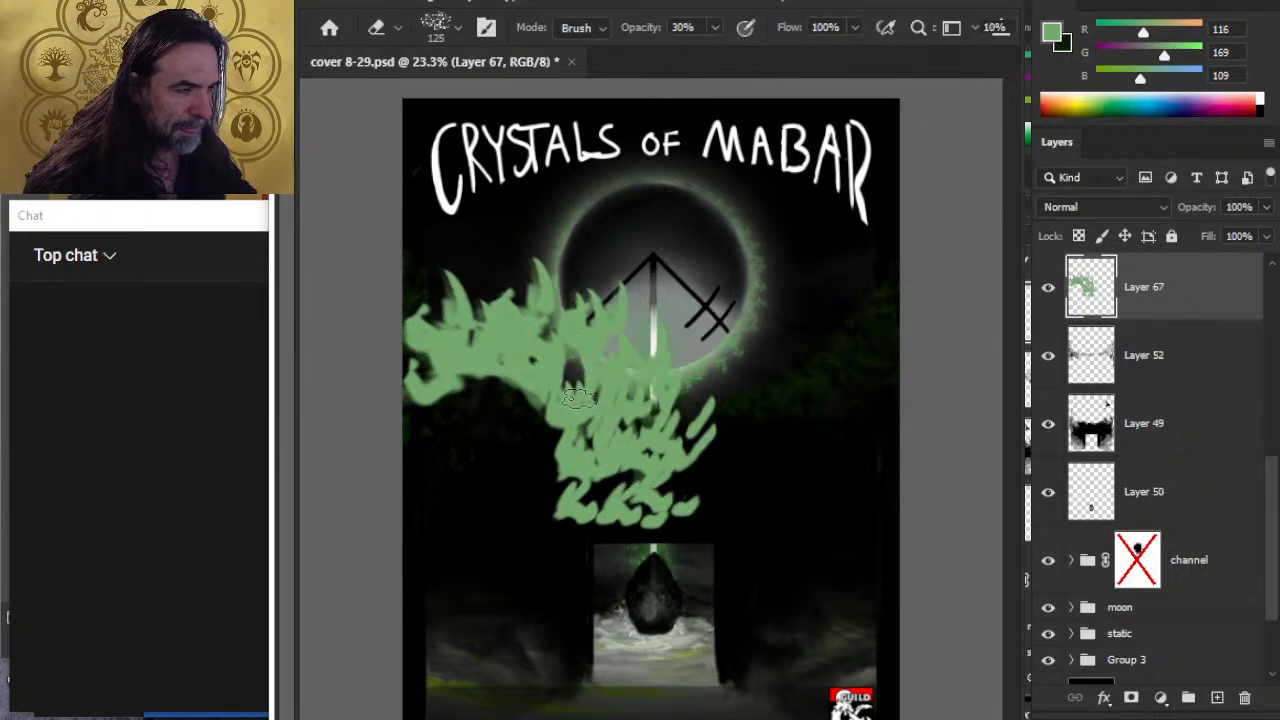
key(bracketright)
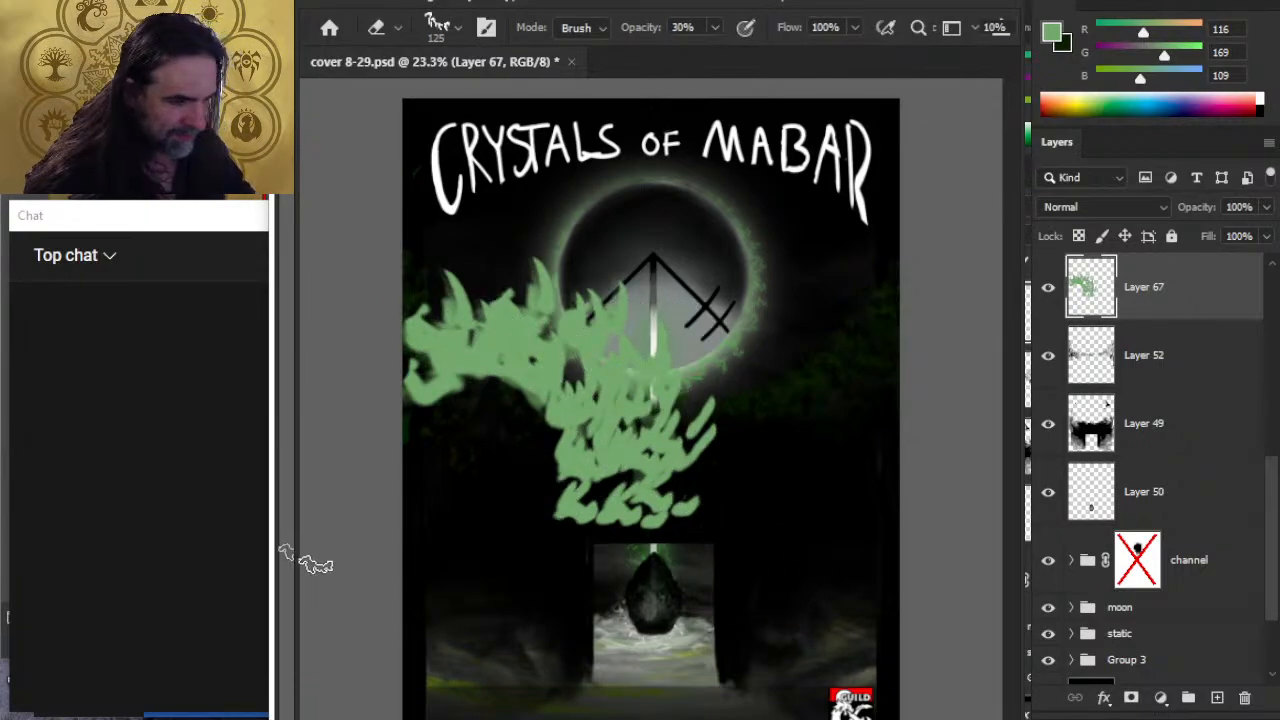
key(bracketright)
key(bracketright)
key(bracketright)
key(bracketright)
key(bracketright)
key(bracketright)
key(bracketright)
key(bracketright)
key(bracketright)
key(bracketright)
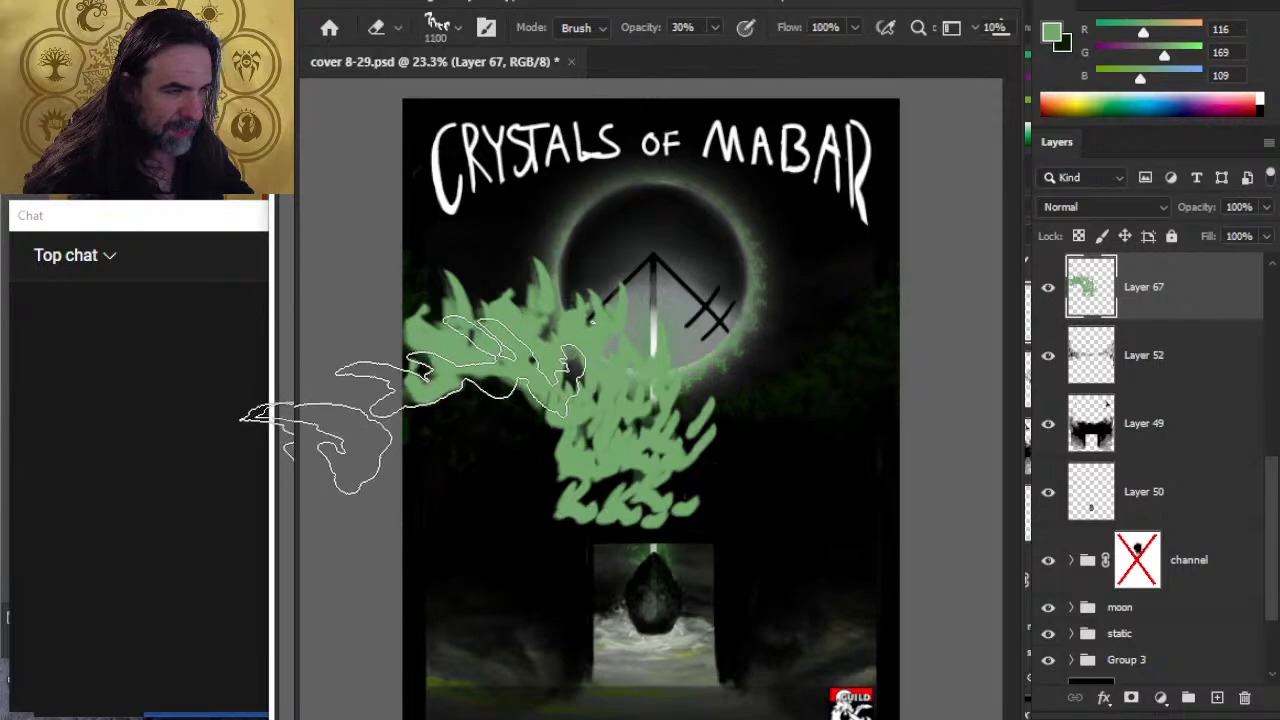
mouse_move(476, 392)
mouse_down()
mouse_move(500, 357)
mouse_move(491, 429)
mouse_move(528, 391)
mouse_move(495, 415)
mouse_move(543, 480)
mouse_move(586, 443)
mouse_move(557, 386)
mouse_move(554, 487)
mouse_move(528, 464)
mouse_move(664, 471)
mouse_move(664, 550)
mouse_move(518, 550)
mouse_move(651, 557)
mouse_move(600, 546)
mouse_move(591, 600)
mouse_move(614, 606)
mouse_up()
Step: Try moving the green strokes down over the gateway, undo the move and delete their layer
key(v)
drag(650, 556, 633, 618)
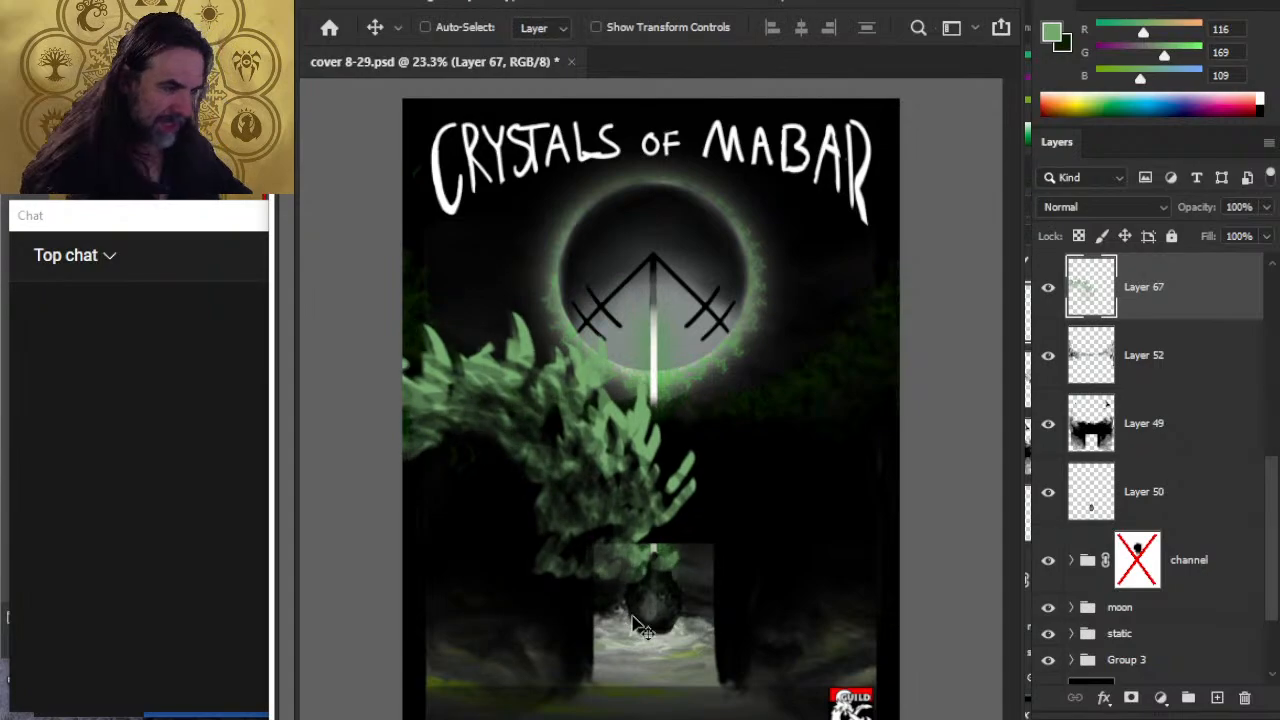
key(z)
drag(705, 490, 637, 485)
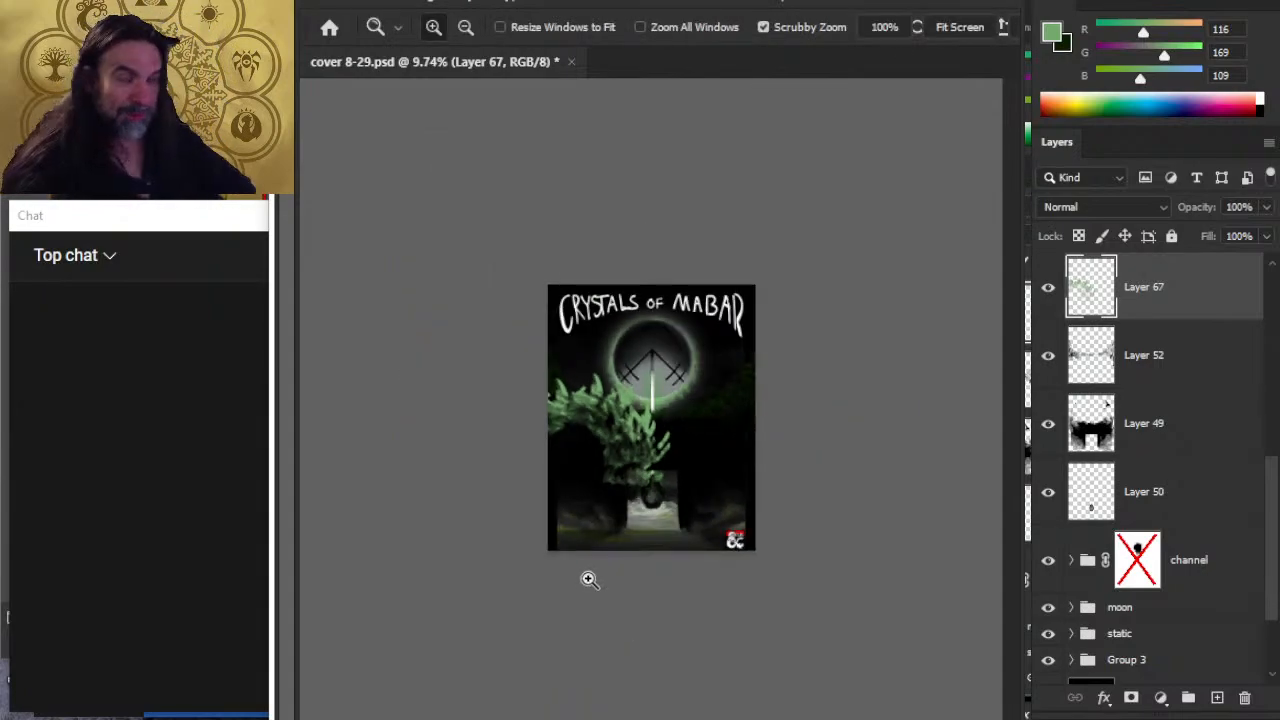
key(ctrl+z)
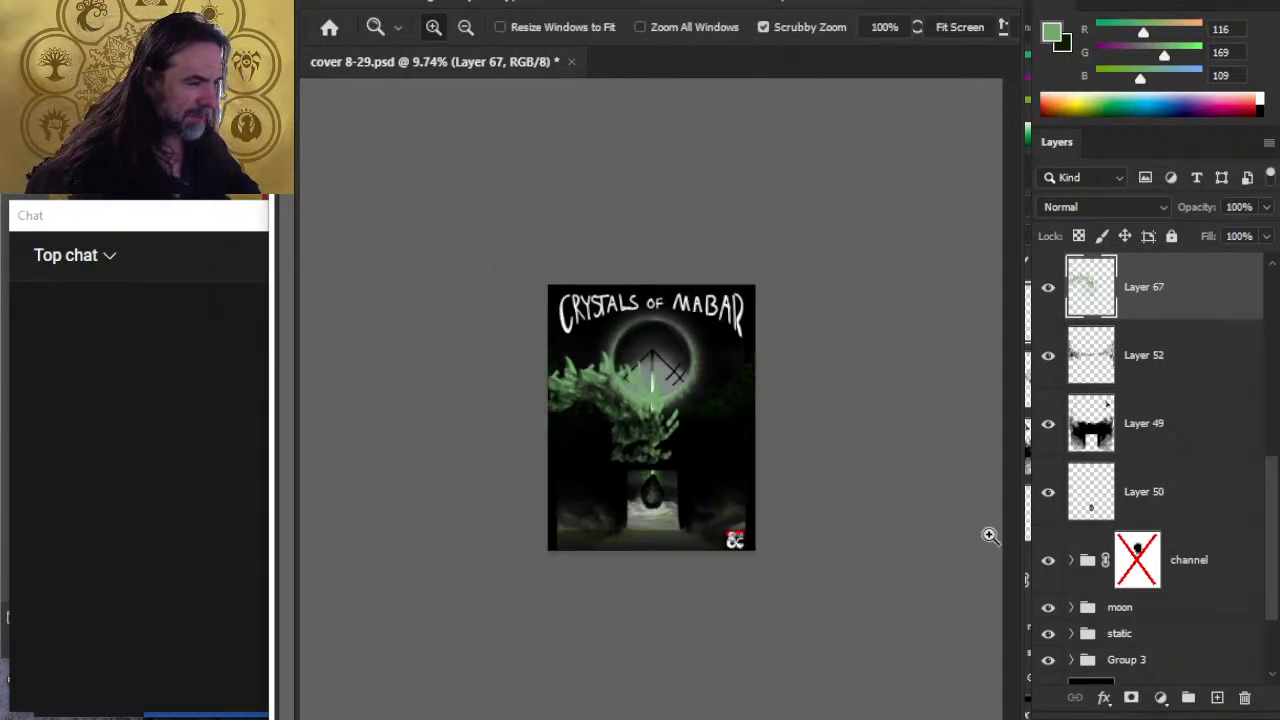
key(Delete)
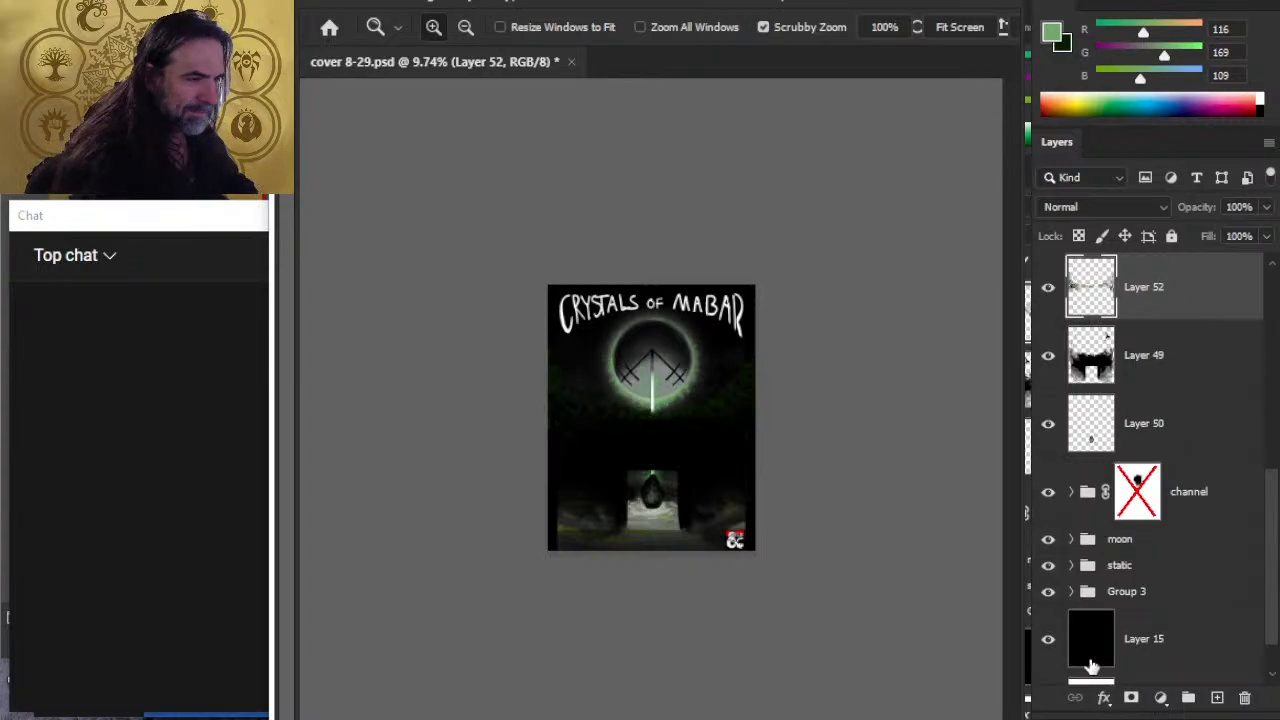
Step: On a new layer above Layer 52, paint small light-green leaf highlights left of the beam with an 80 px brush at 30% opacity
click(1217, 698)
drag(610, 402, 635, 460)
key(b)
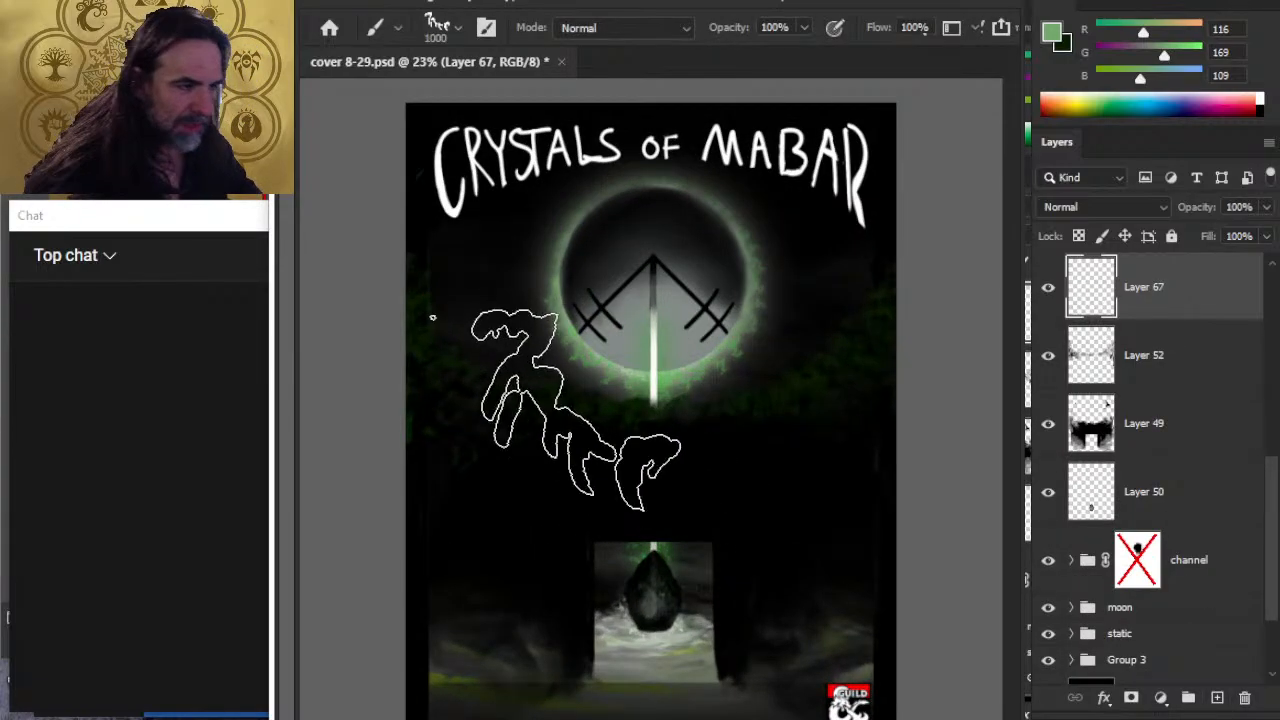
key(bracketleft)
key(bracketleft)
key(bracketleft)
key(bracketleft)
key(bracketleft)
key(bracketleft)
key(bracketleft)
key(bracketleft)
key(bracketleft)
key(bracketleft)
key(bracketleft)
key(bracketleft)
key(bracketleft)
key(bracketleft)
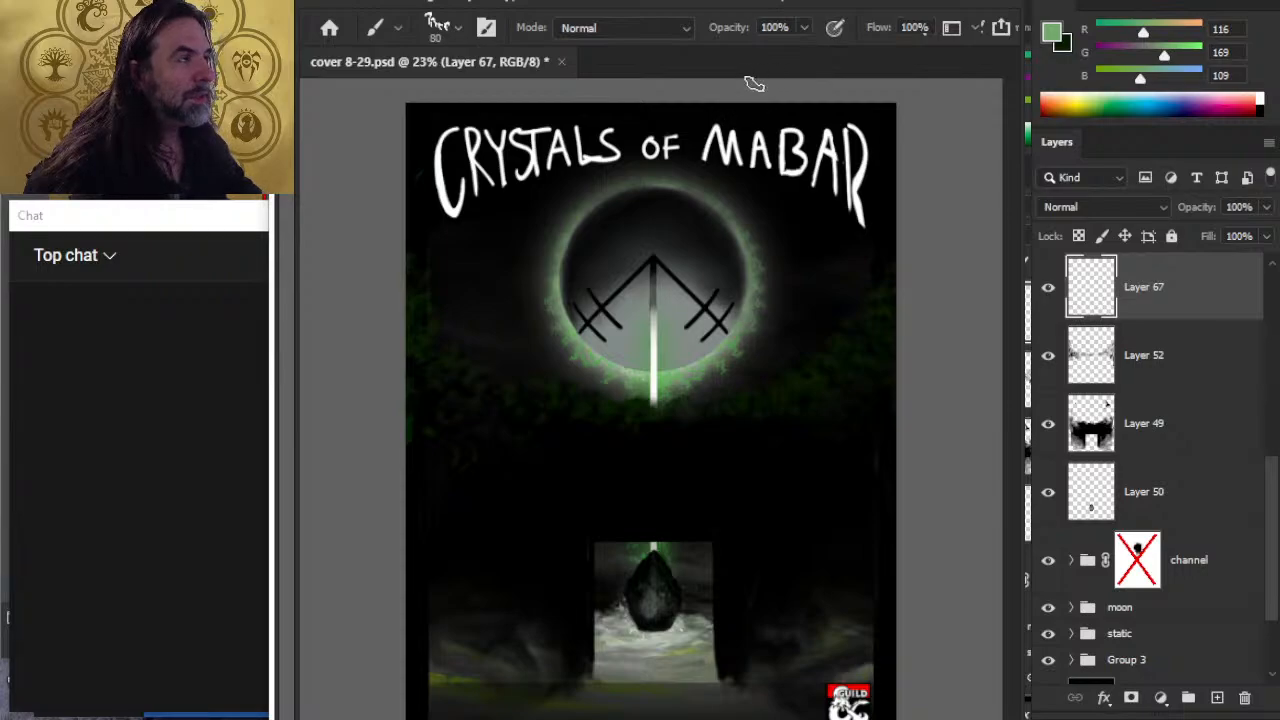
key(3)
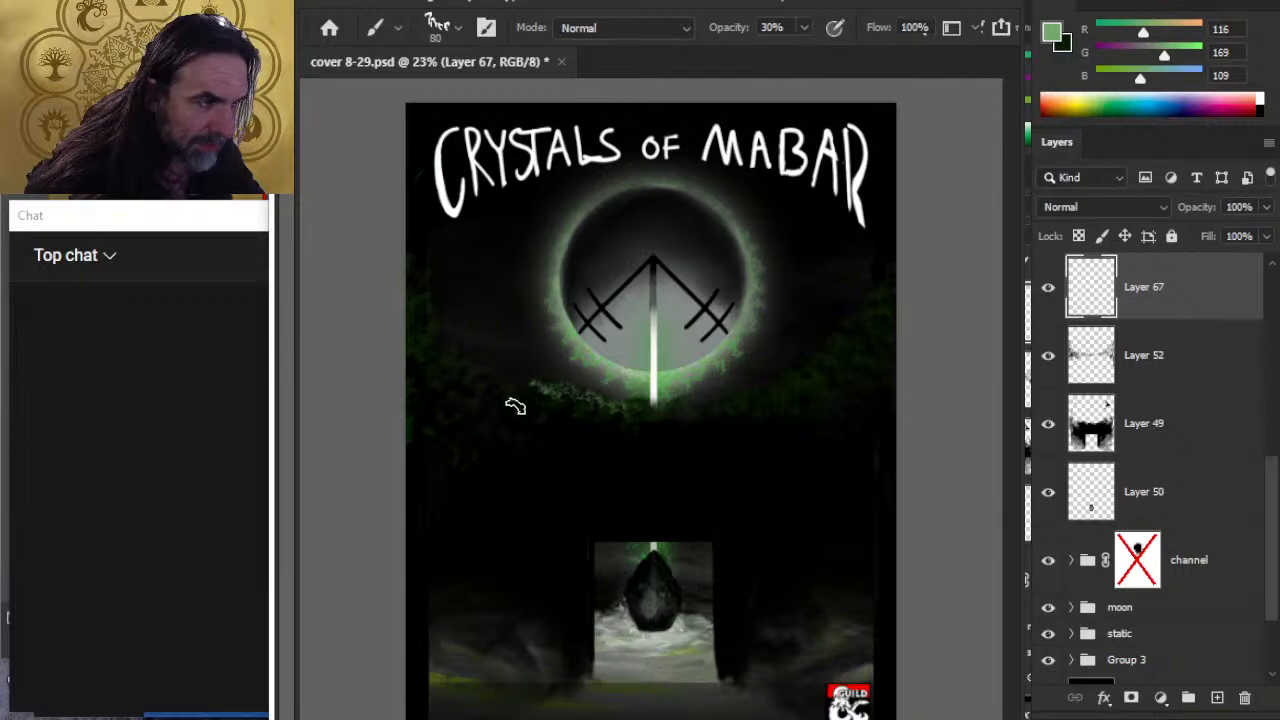
Step: Trim the leaf highlights left of the beam with a 100 px eraser, raising its opacity to 70%
key(e)
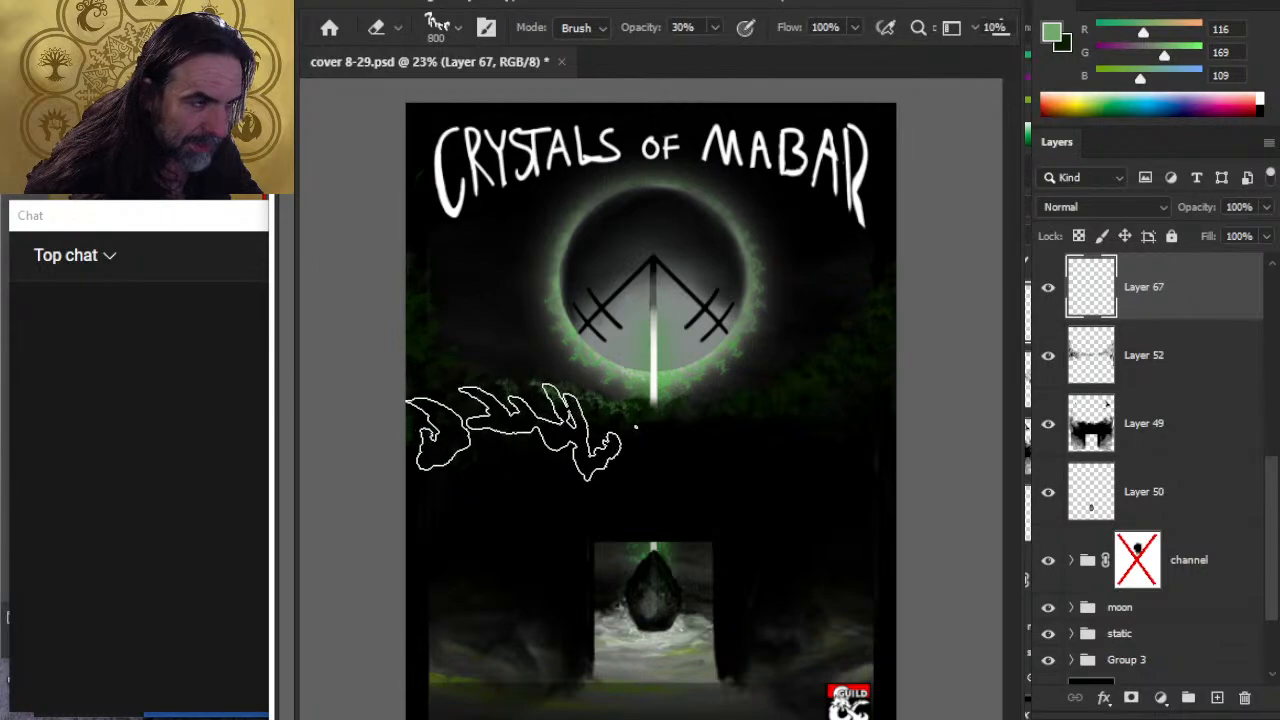
key(bracketleft)
key(bracketleft)
key(bracketleft)
key(bracketleft)
key(bracketleft)
key(bracketleft)
key(bracketleft)
key(bracketleft)
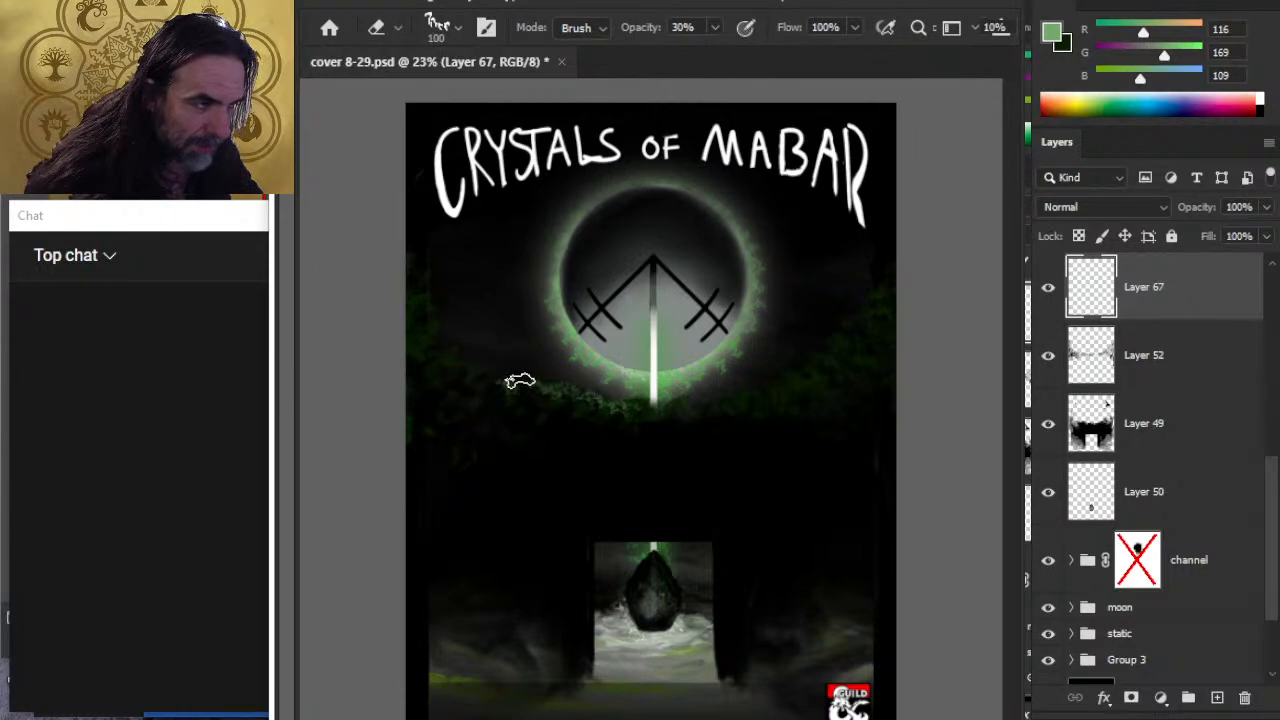
key(7)
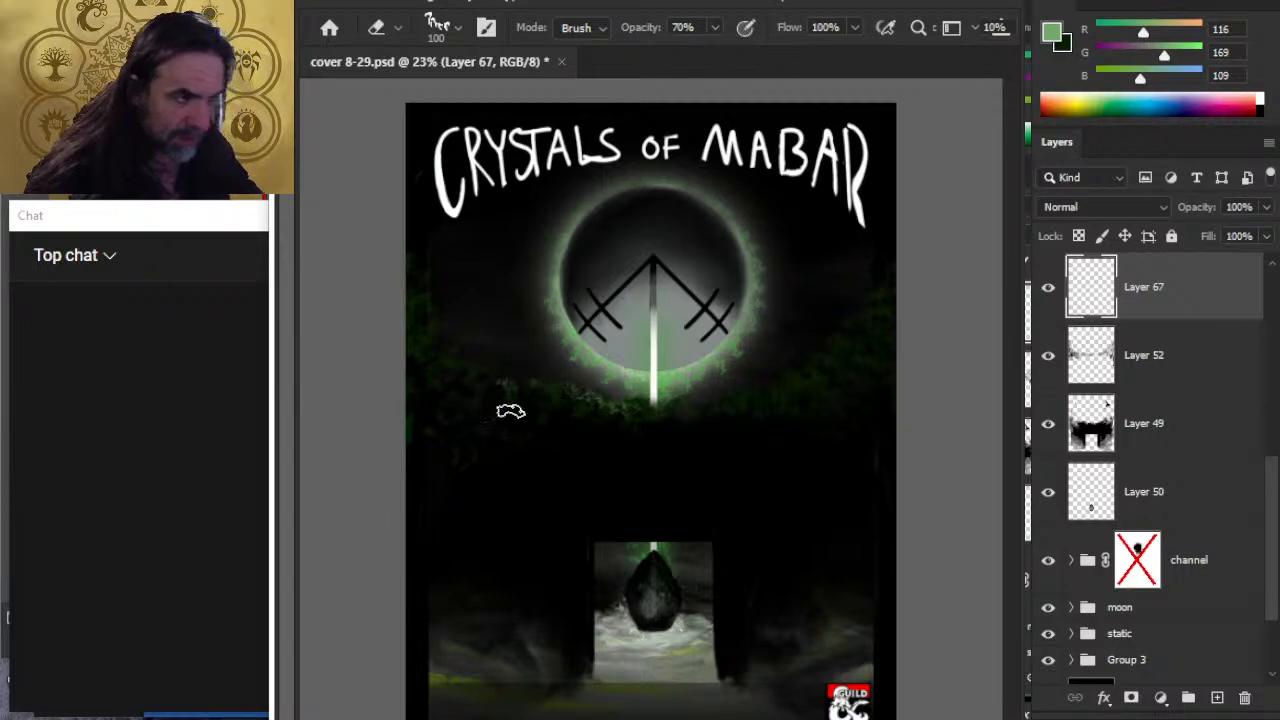
Step: Extend the light-green leaf highlights to the cover's left edge with the 80 px brush at 30% opacity, trimming with the 100 px eraser at 70%
key(b)
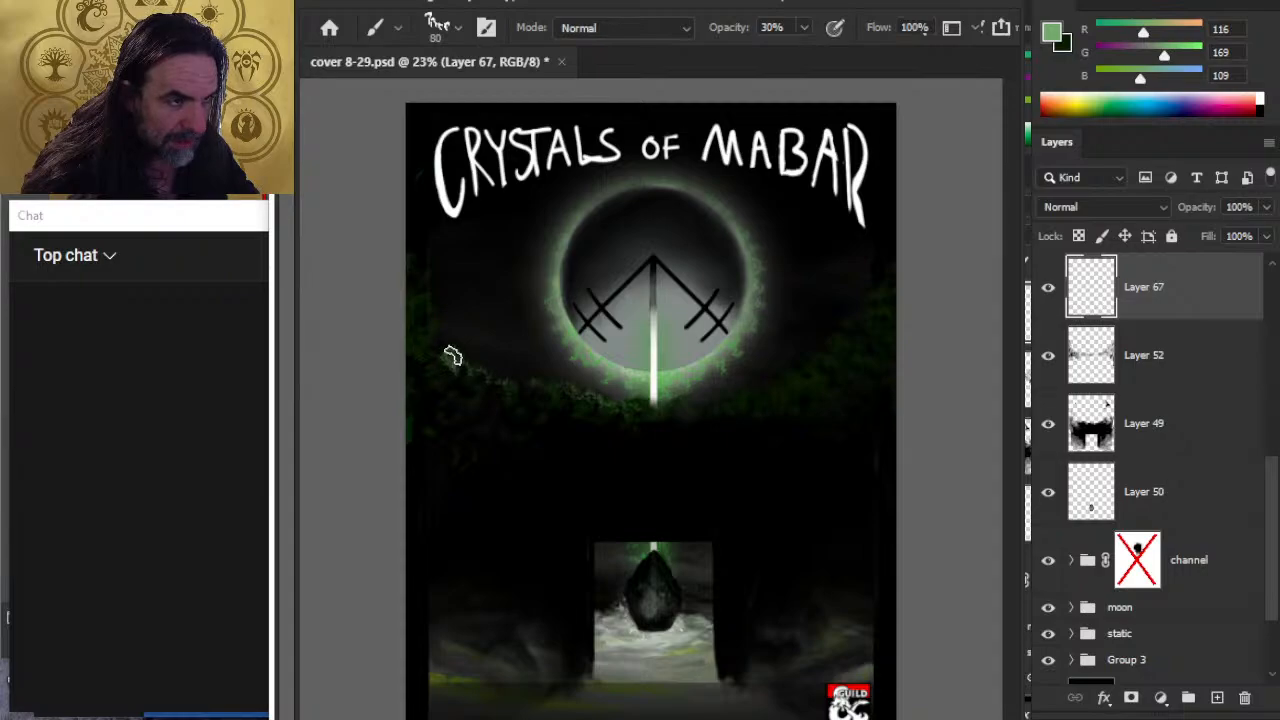
drag(453, 357, 436, 366)
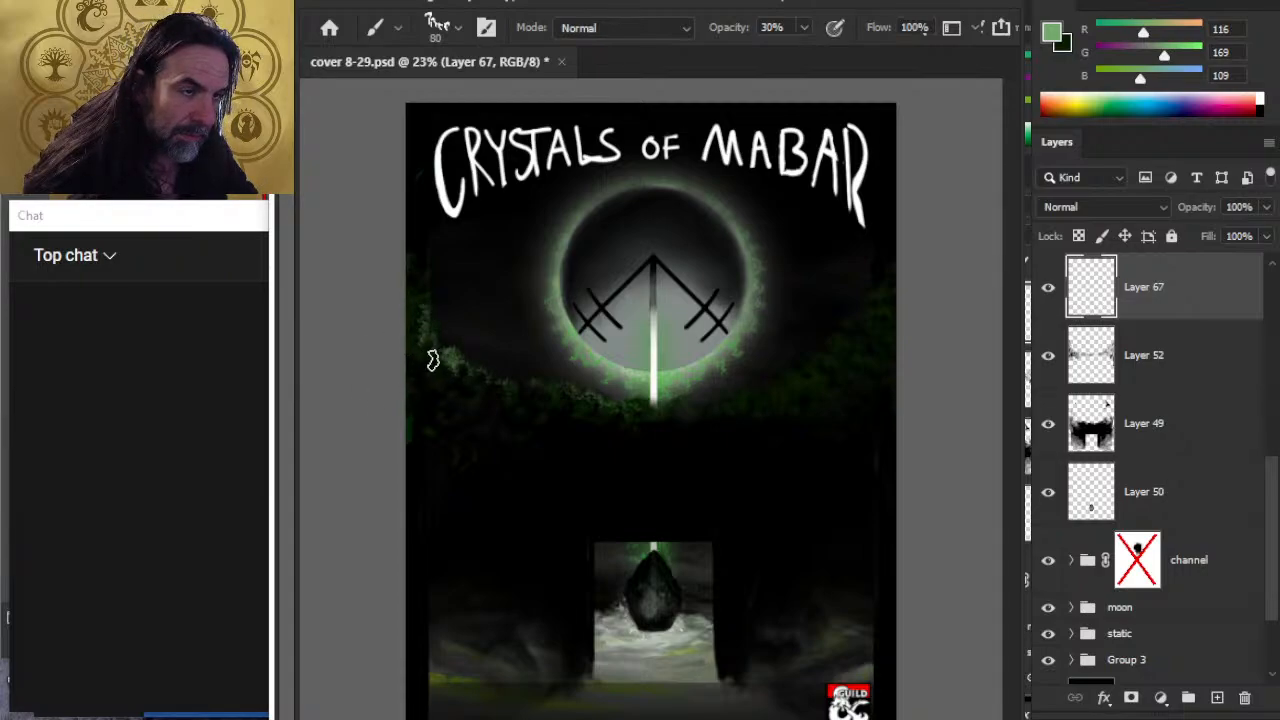
key(e)
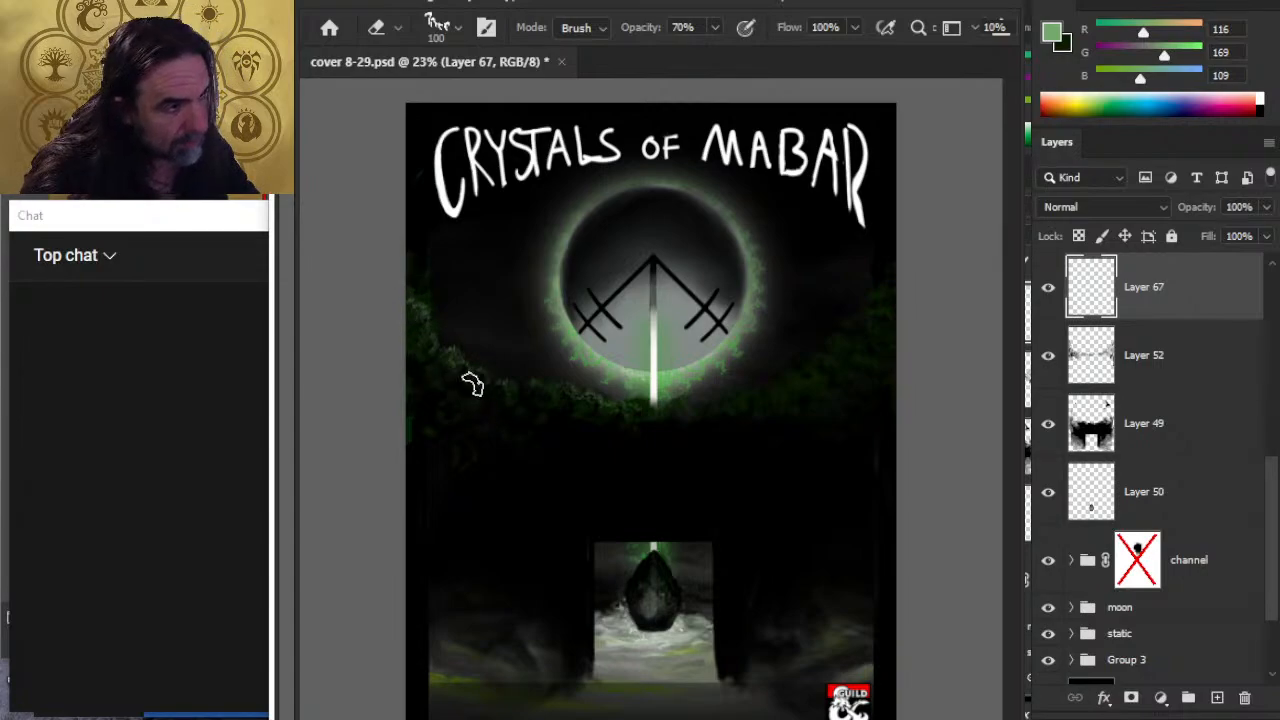
key(b)
key(e)
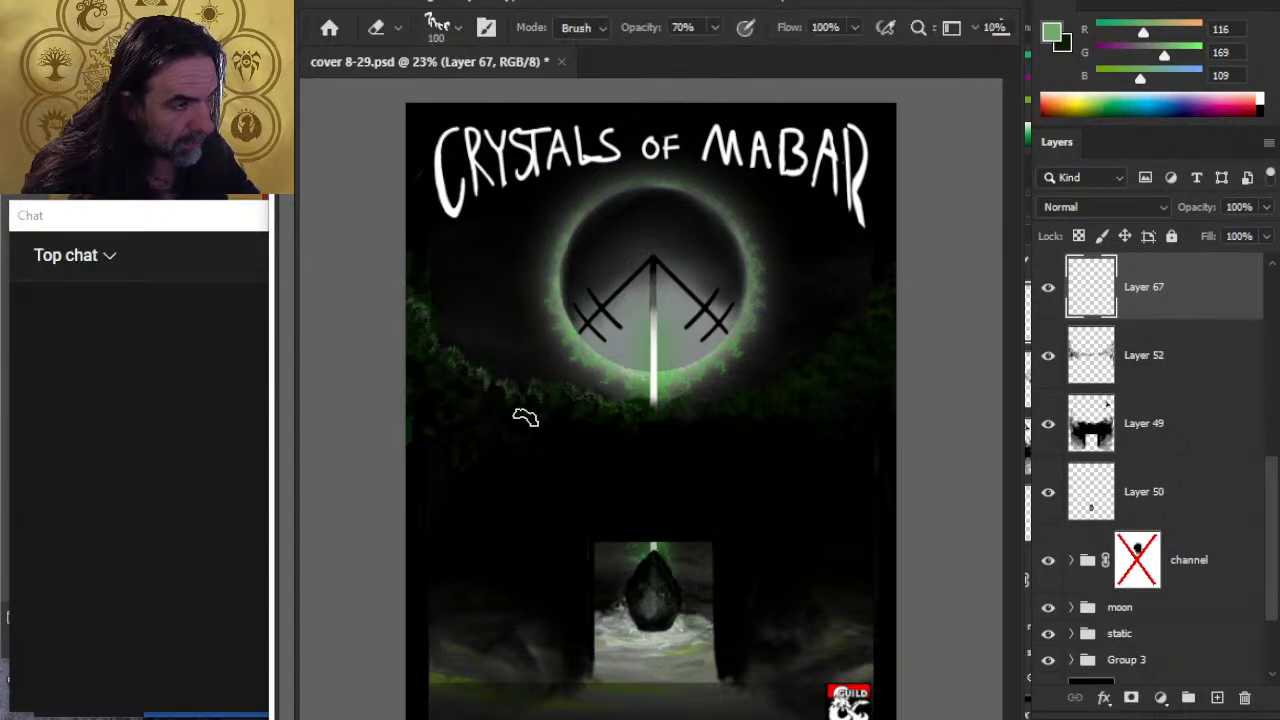
Step: Paint leaf highlights from the beam up the right foliage slope, enlarging the brush to 90 px, and trim them with the 100 px eraser
key(b)
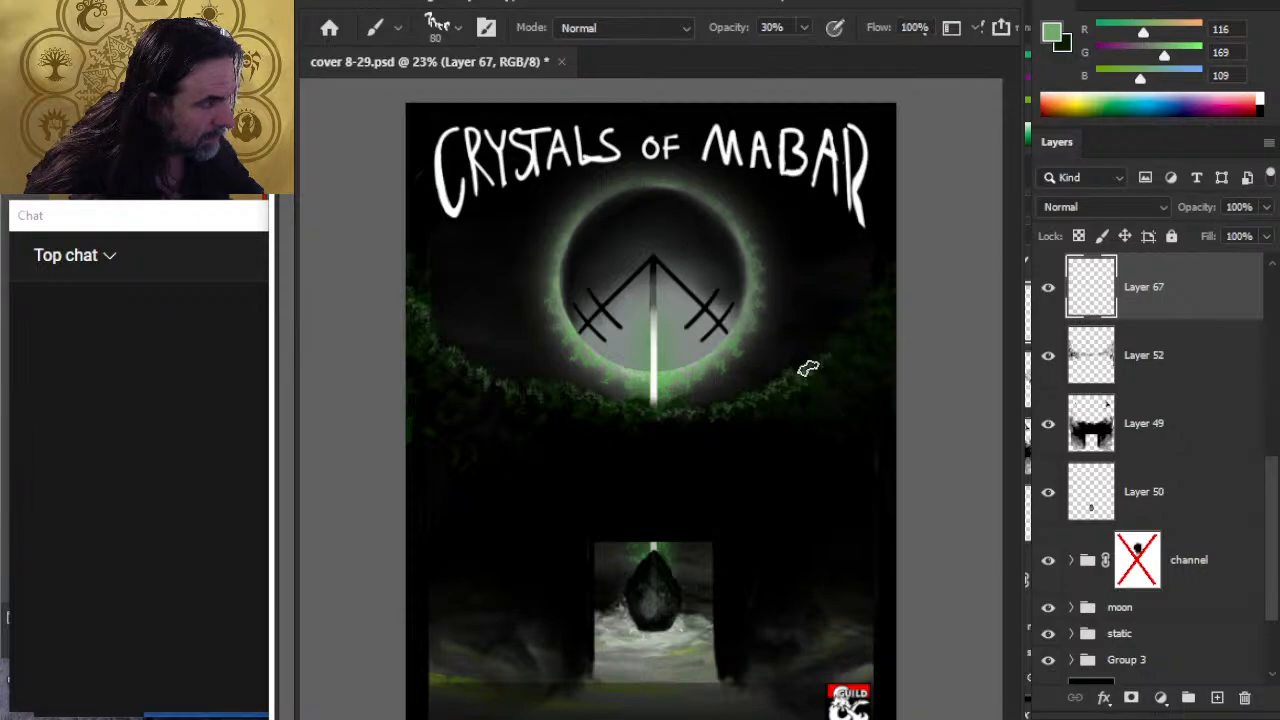
key(e)
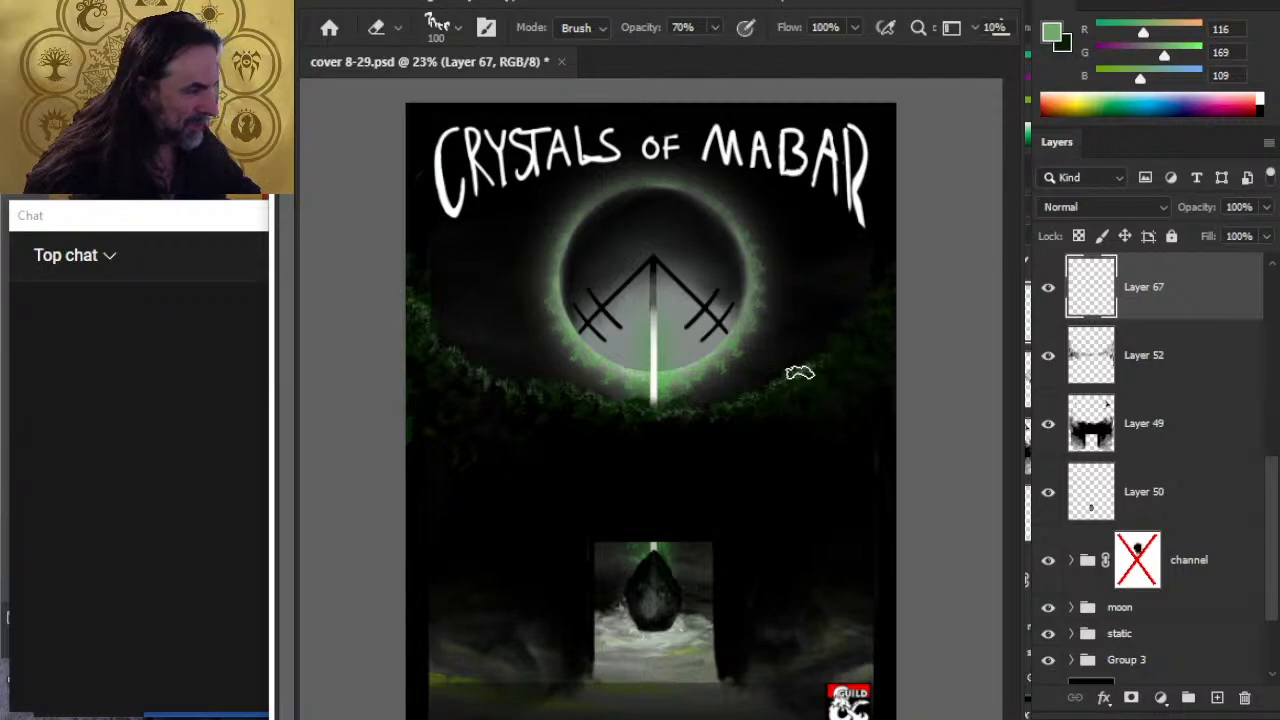
key(b)
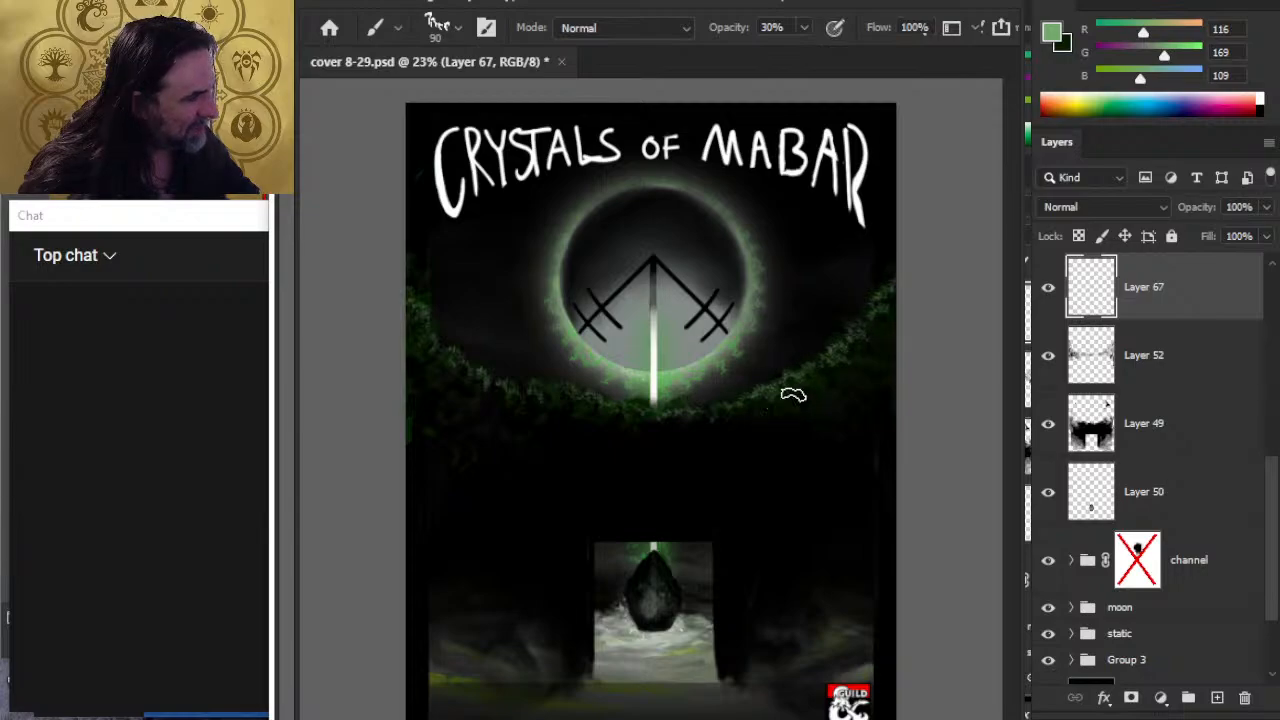
key(e)
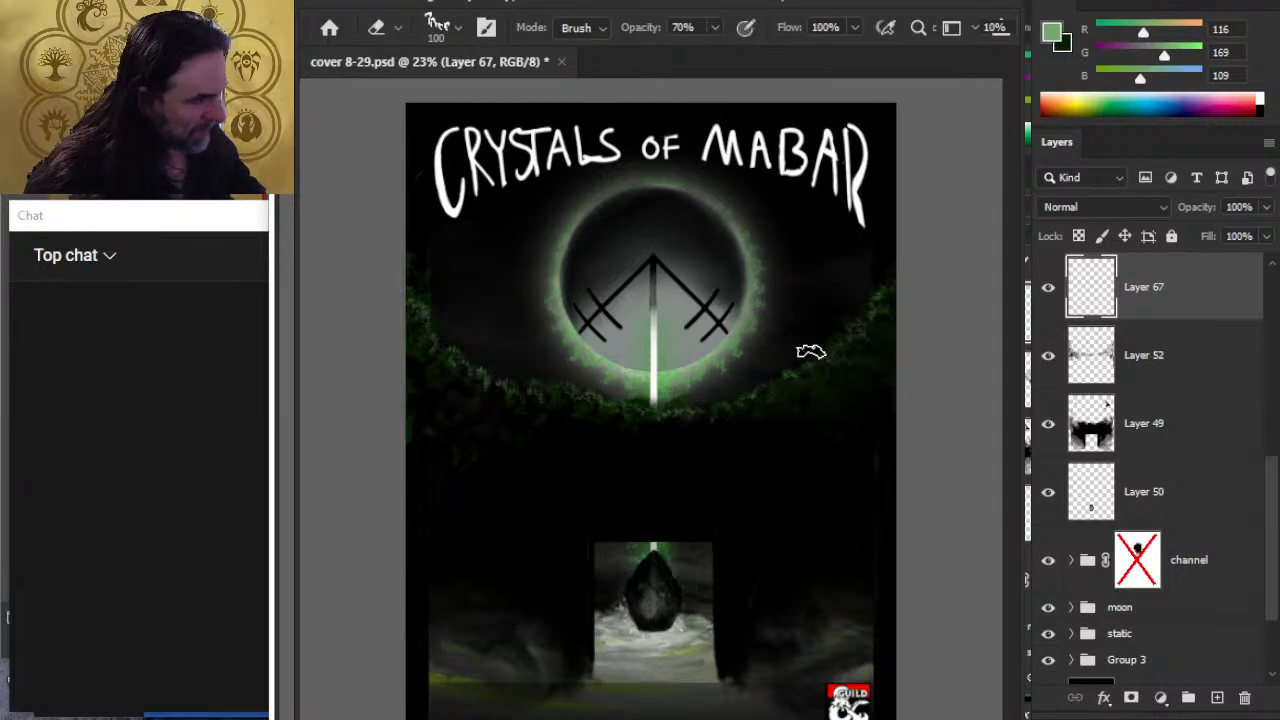
key(b)
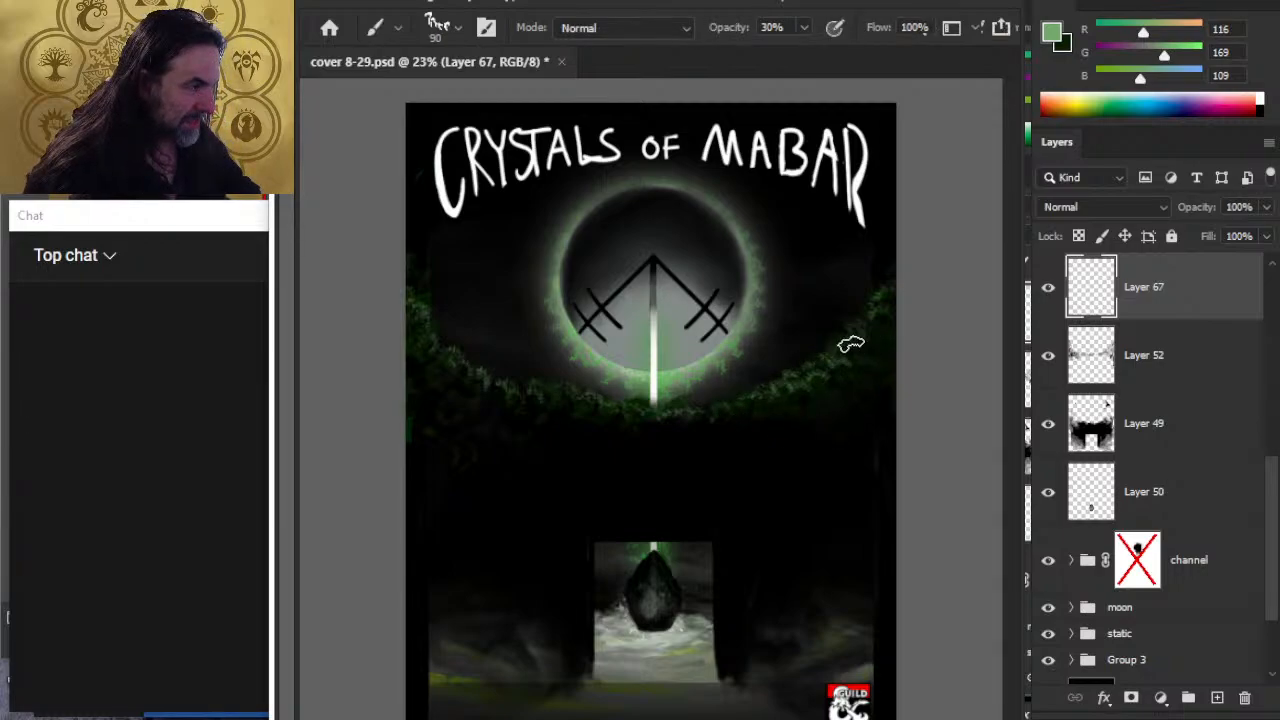
key(e)
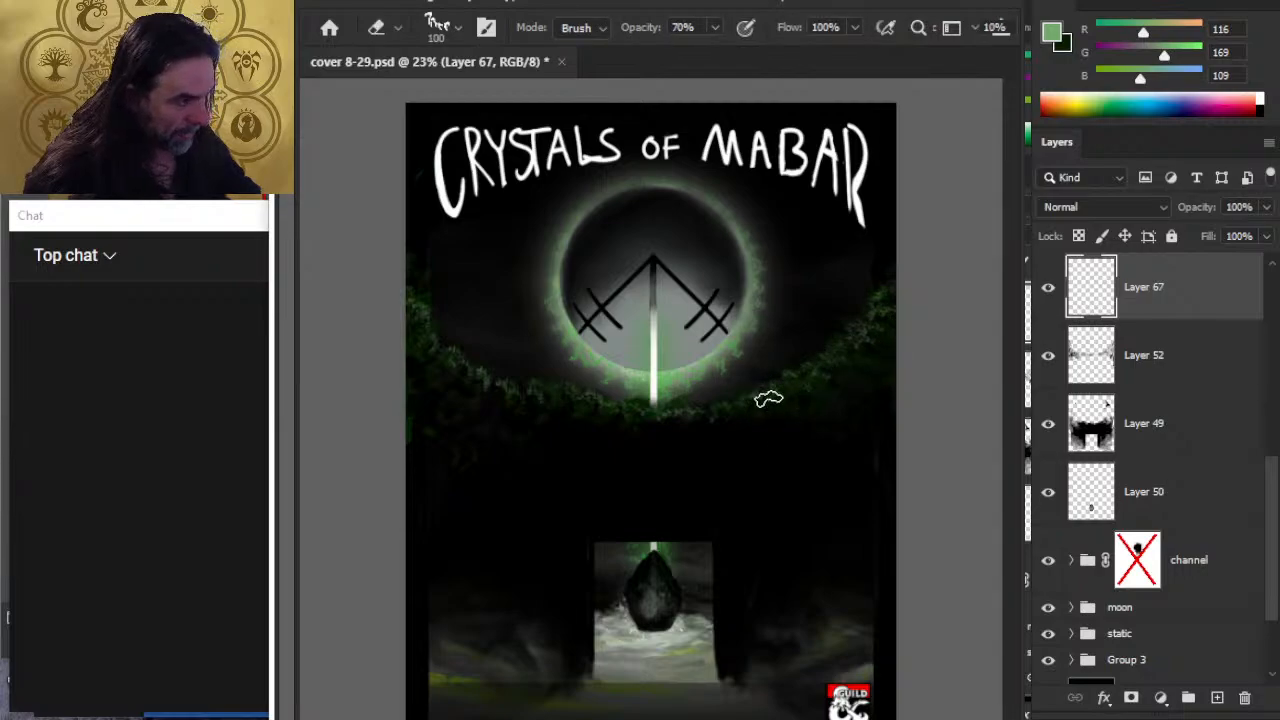
Step: Add denser leaf highlights along the left foliage bank with the 90 px brush and thin them with the eraser
key(b)
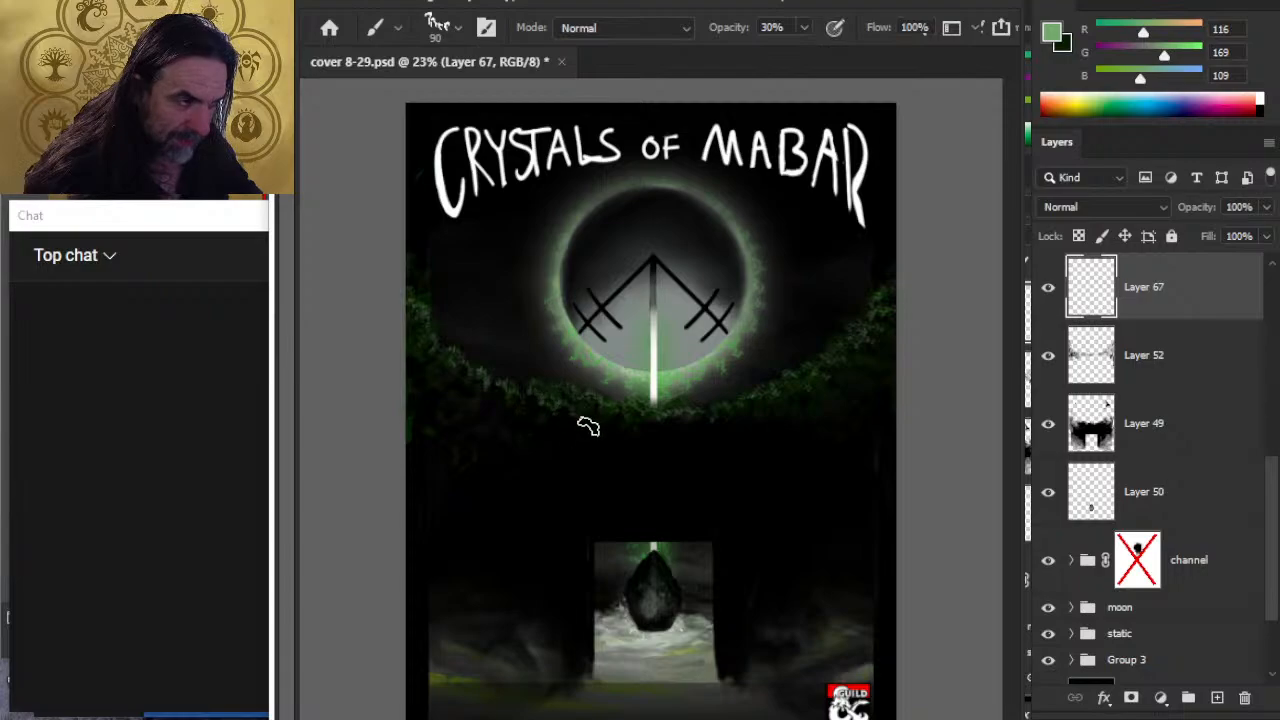
key(e)
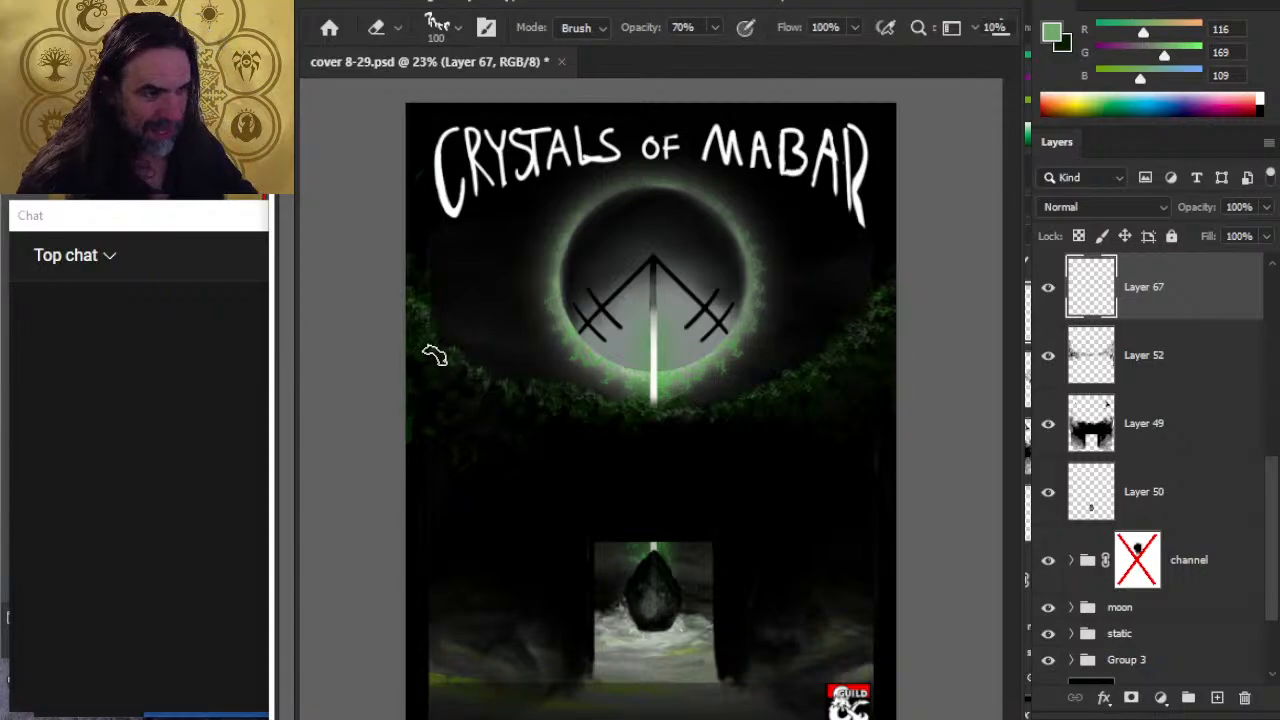
key(b)
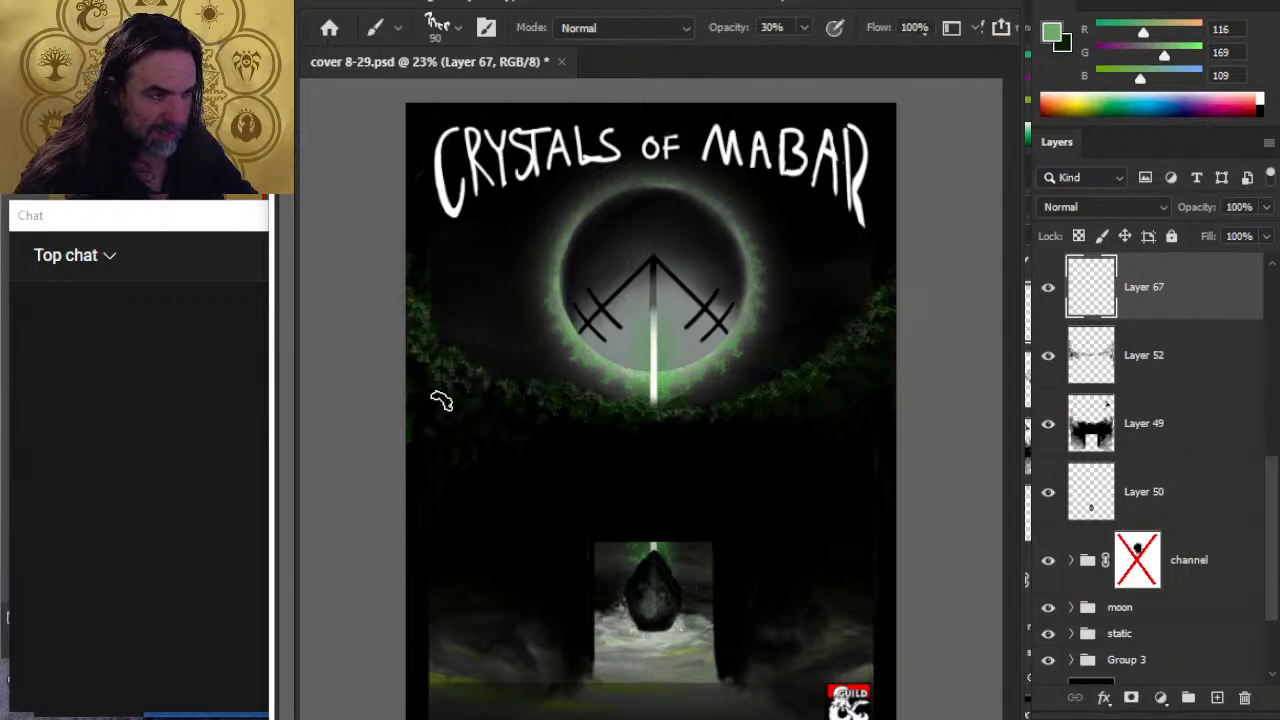
key(e)
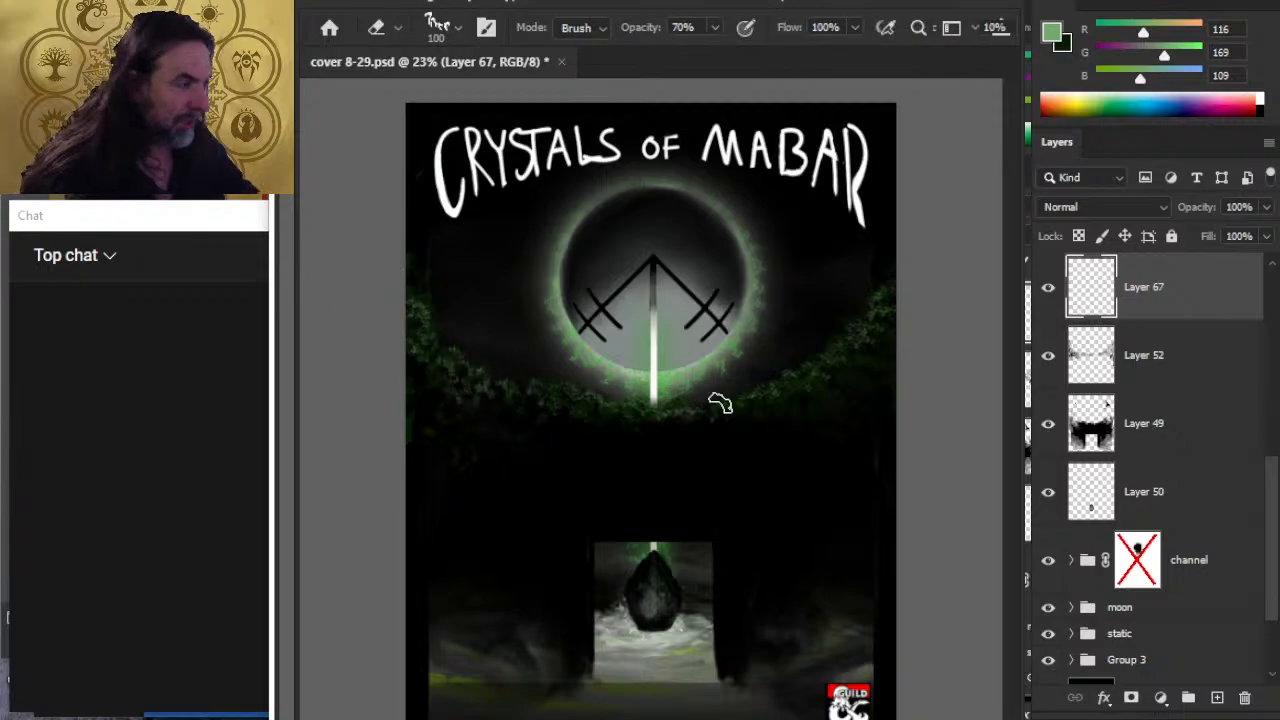
Step: Thicken the highlights on the right foliage slope, try a patch of leaves below it and erase the excess
key(b)
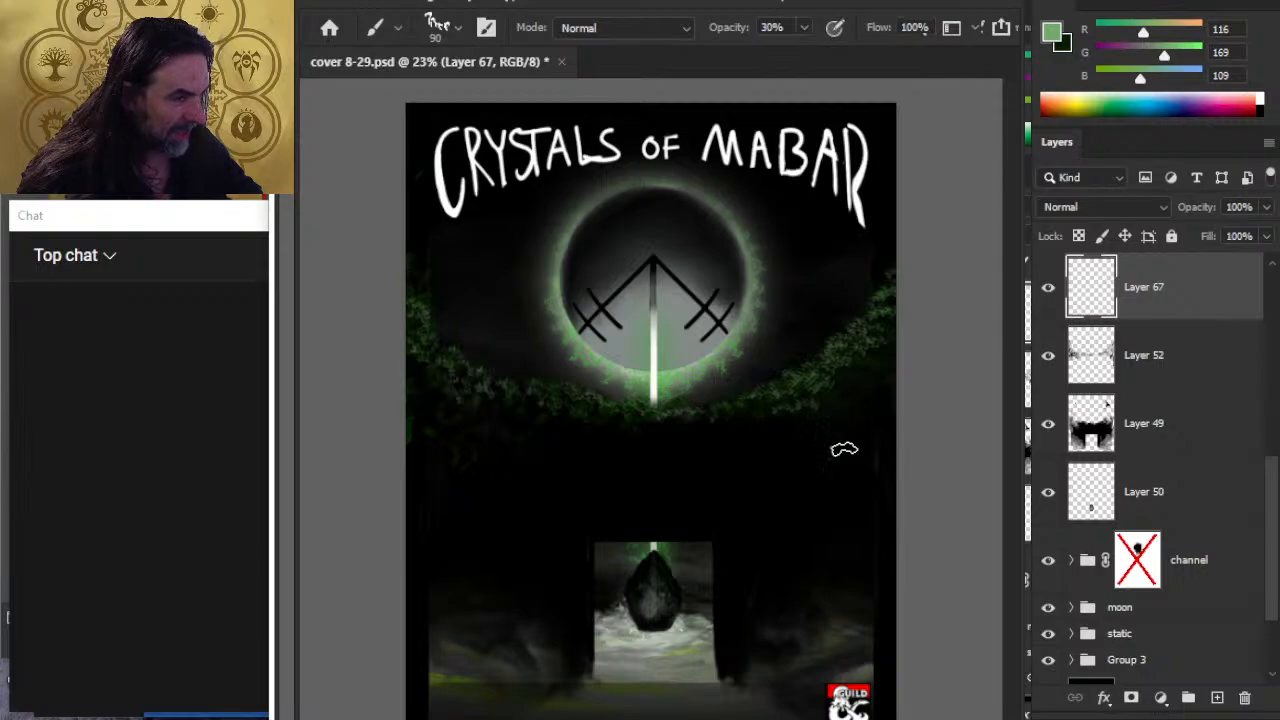
key(e)
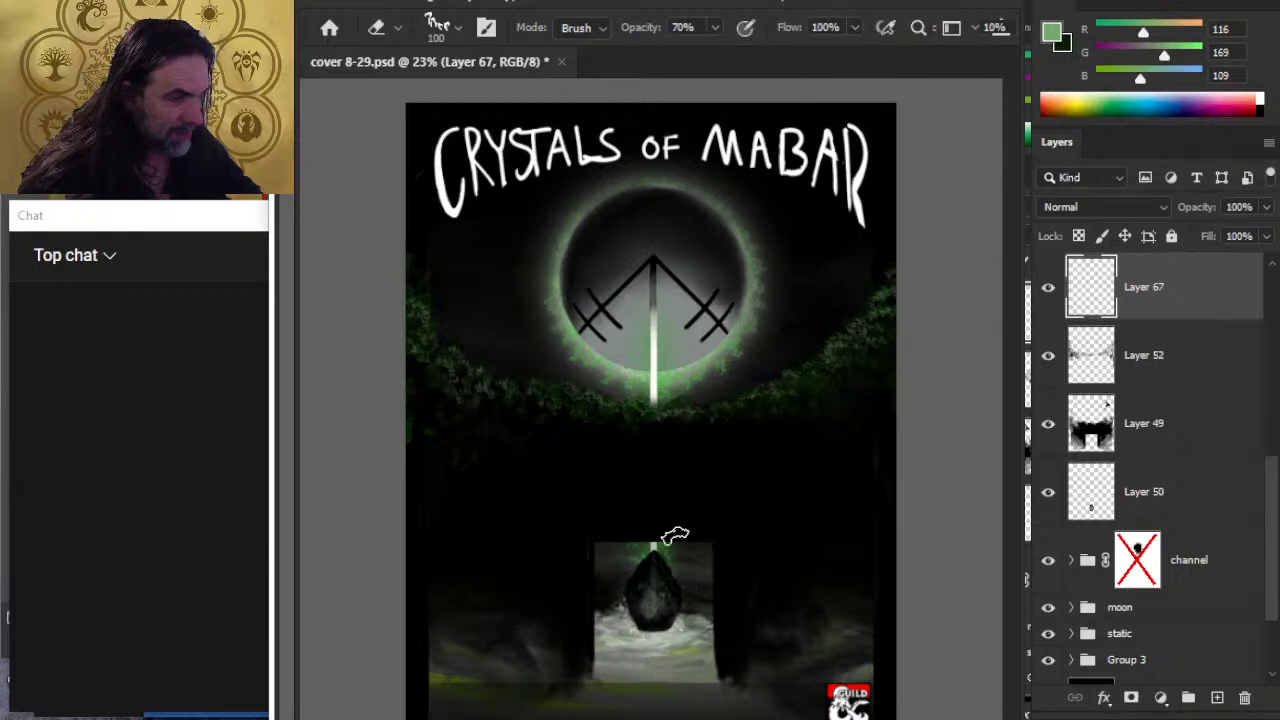
key(b)
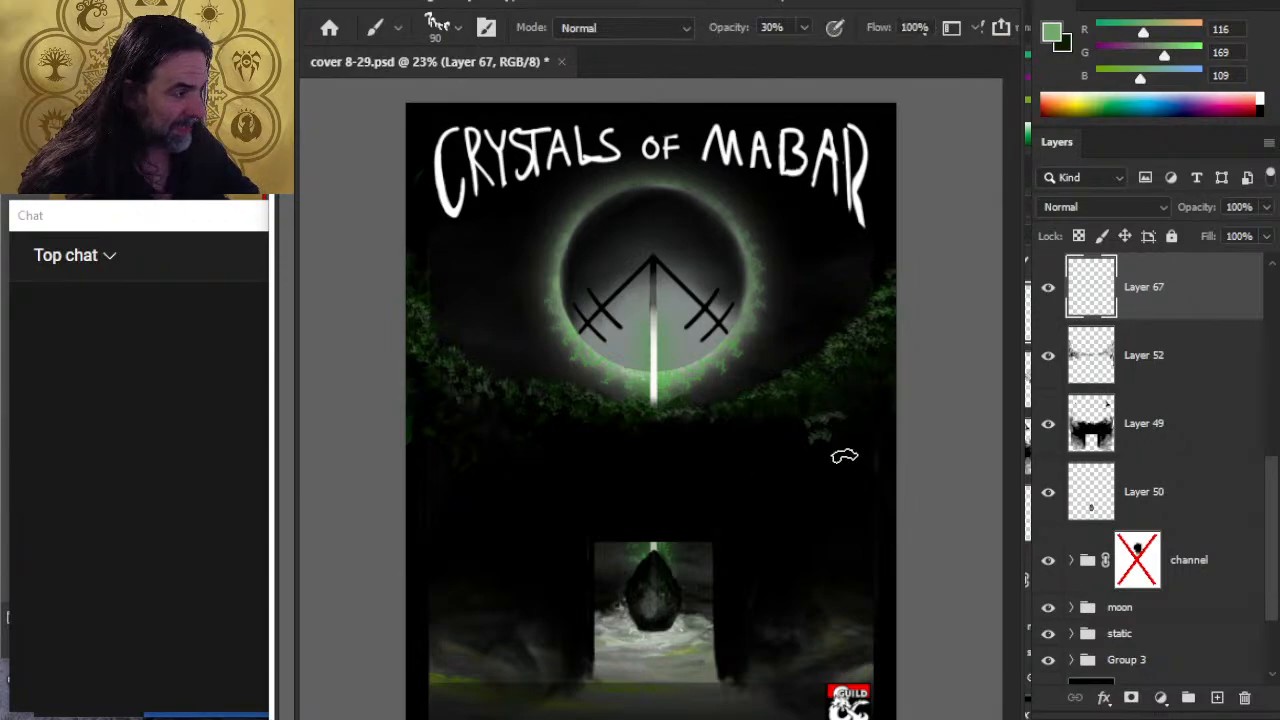
key(e)
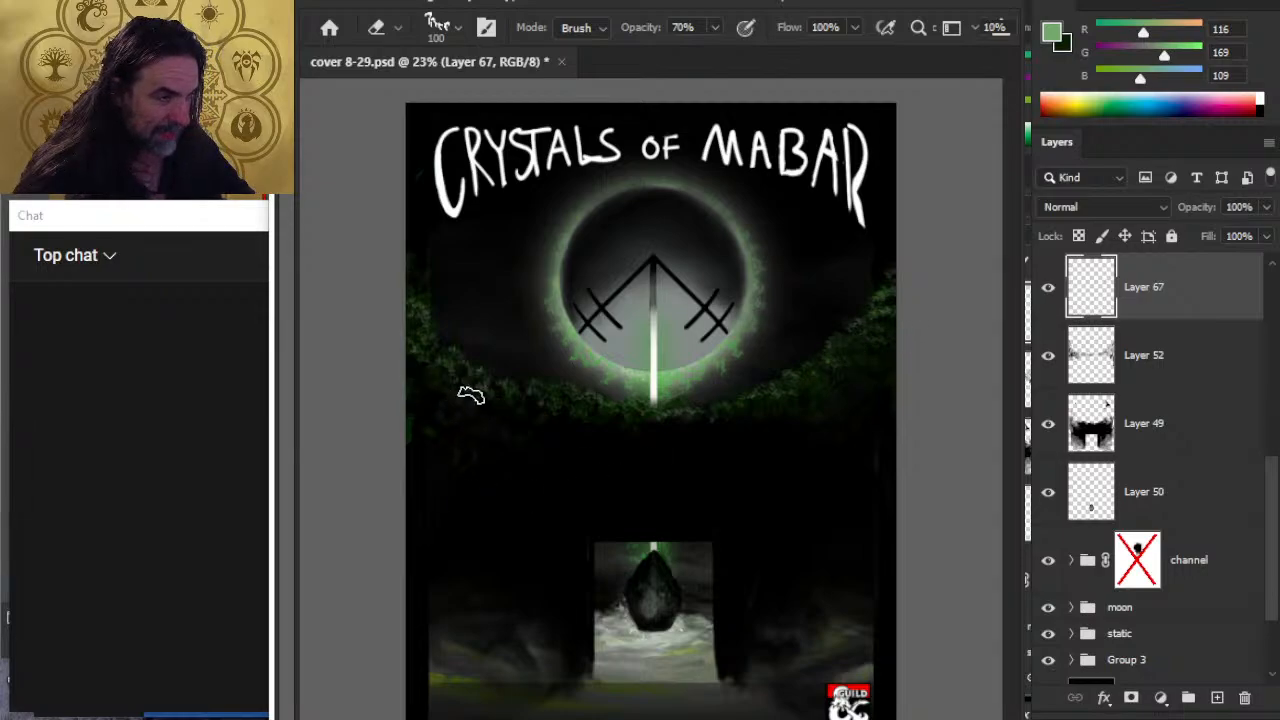
Step: Refine the leaf highlights on both foliage slopes by alternating 90 px brush touches at 30% opacity with 100 px erasing at 70%
key(b)
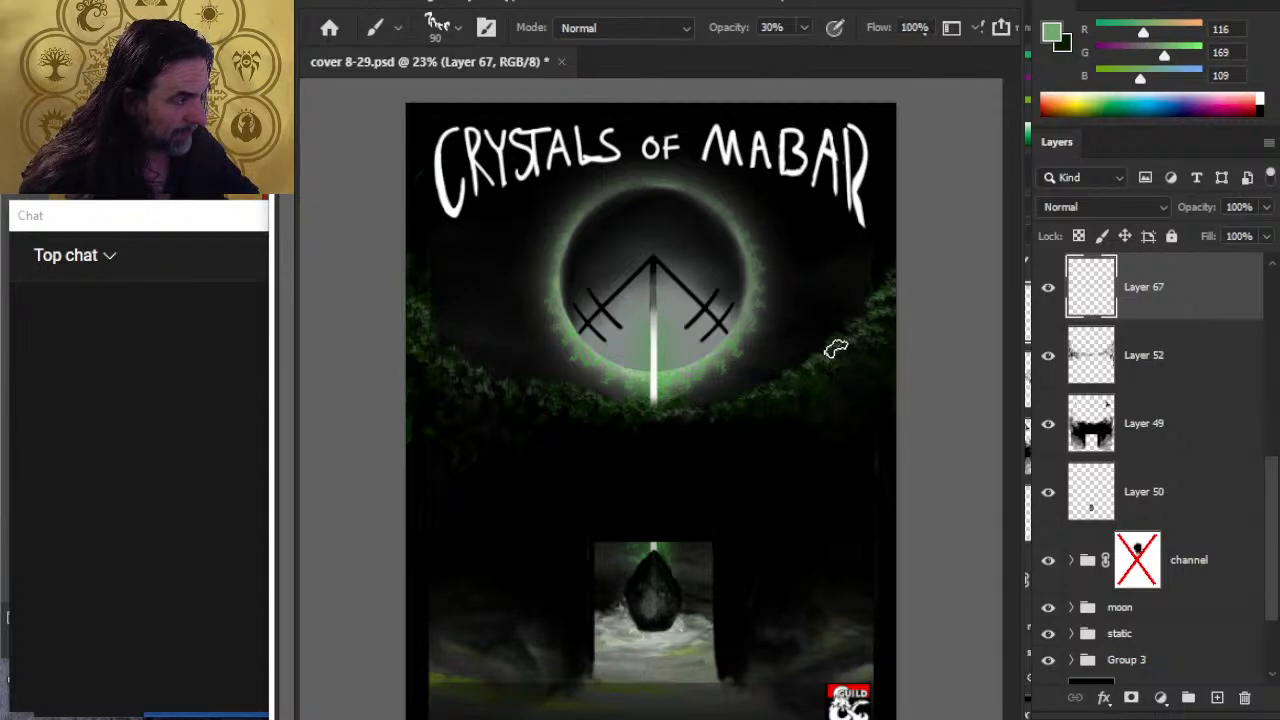
key(e)
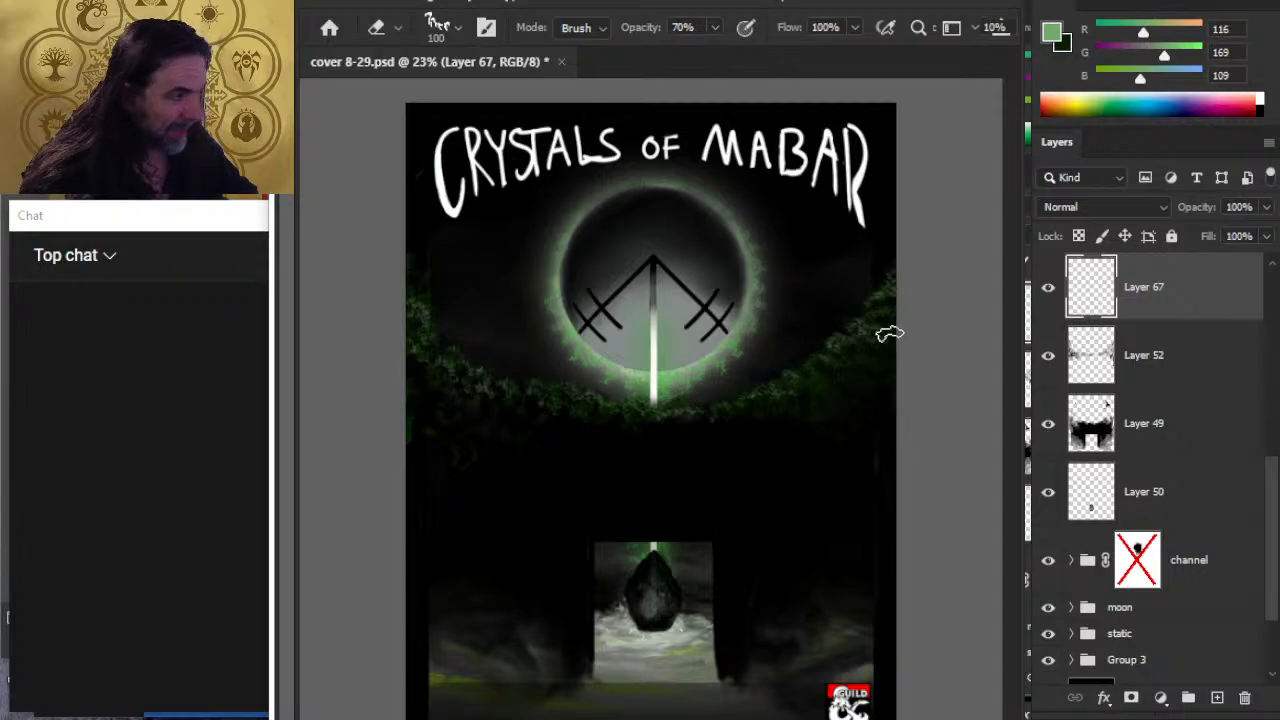
key(b)
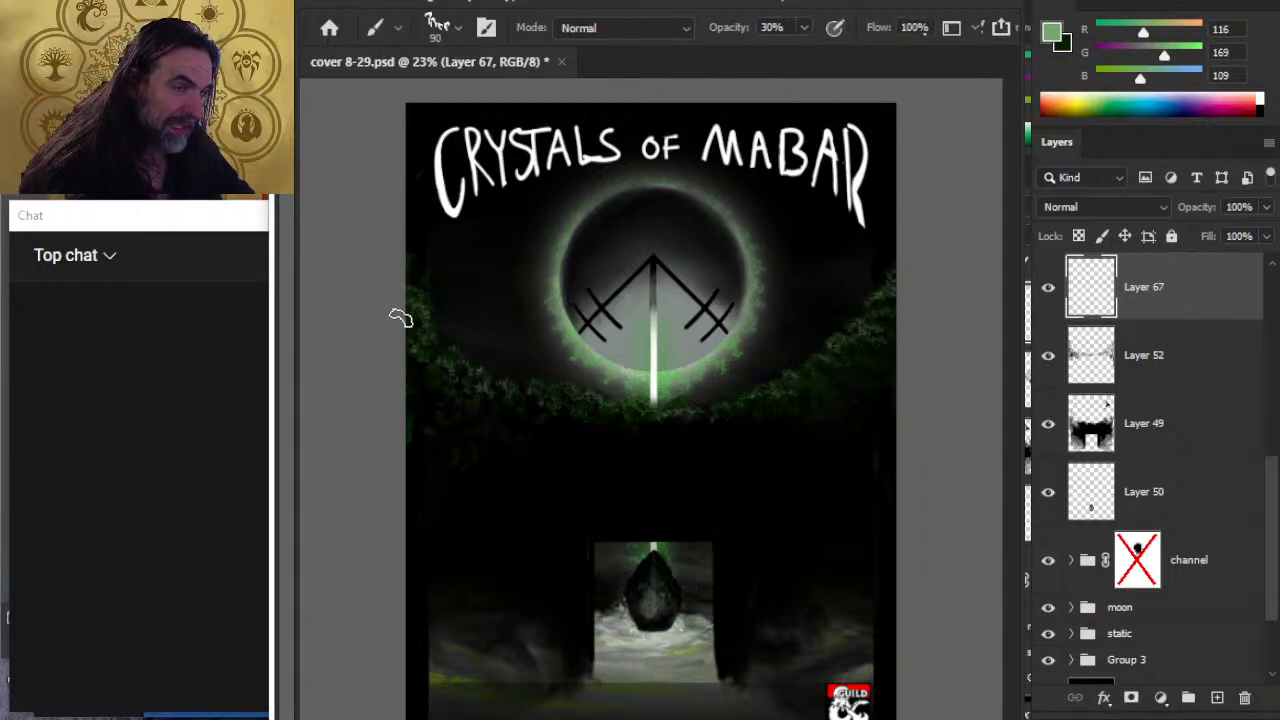
key(e)
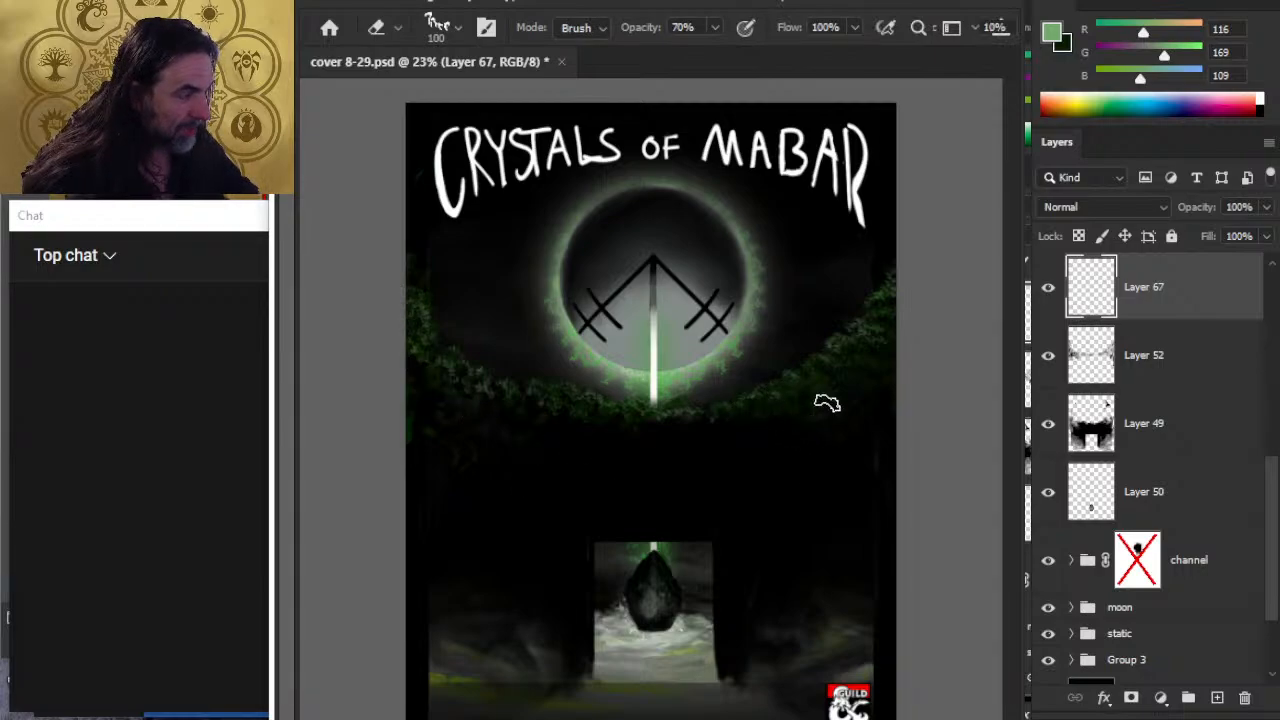
key(b)
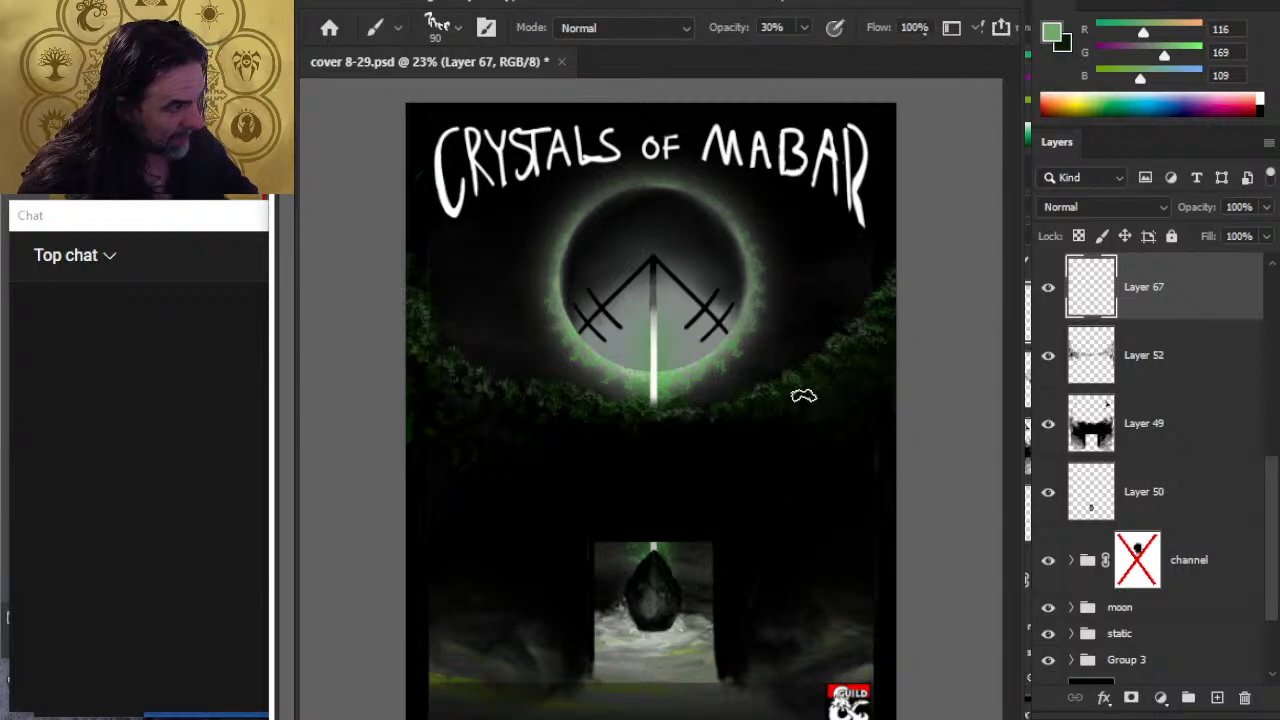
key(e)
key(b)
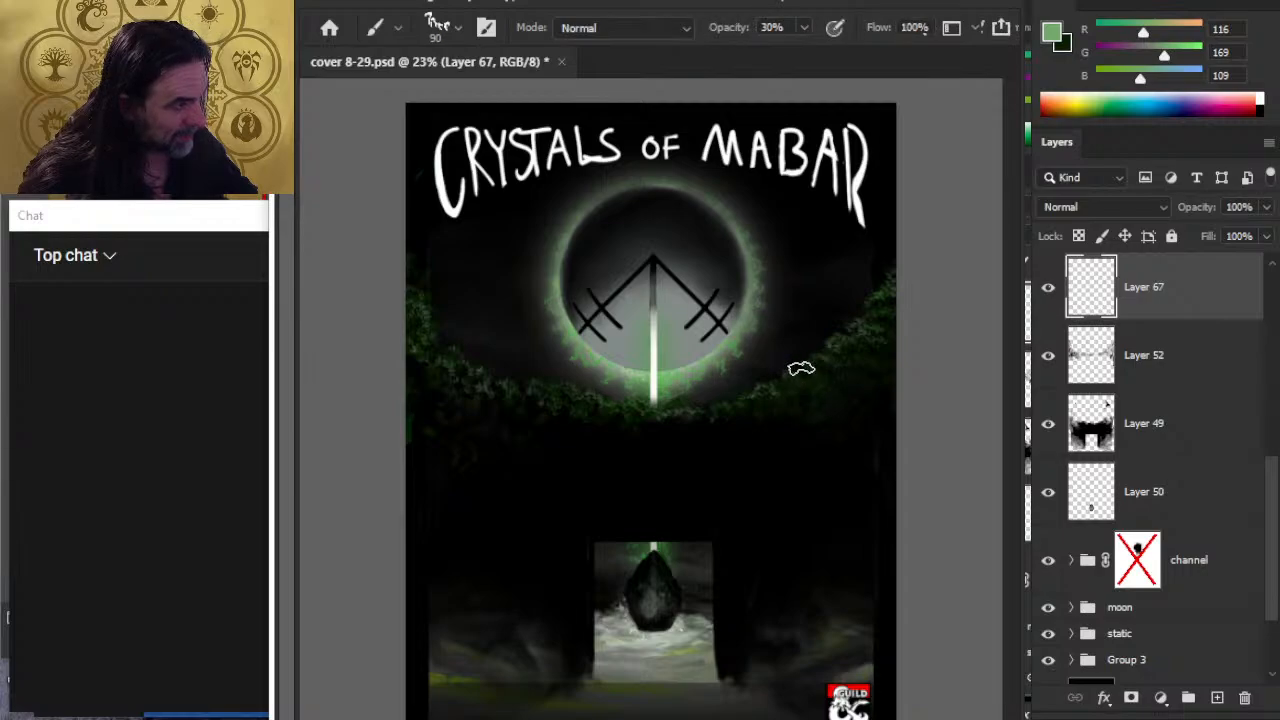
key(e)
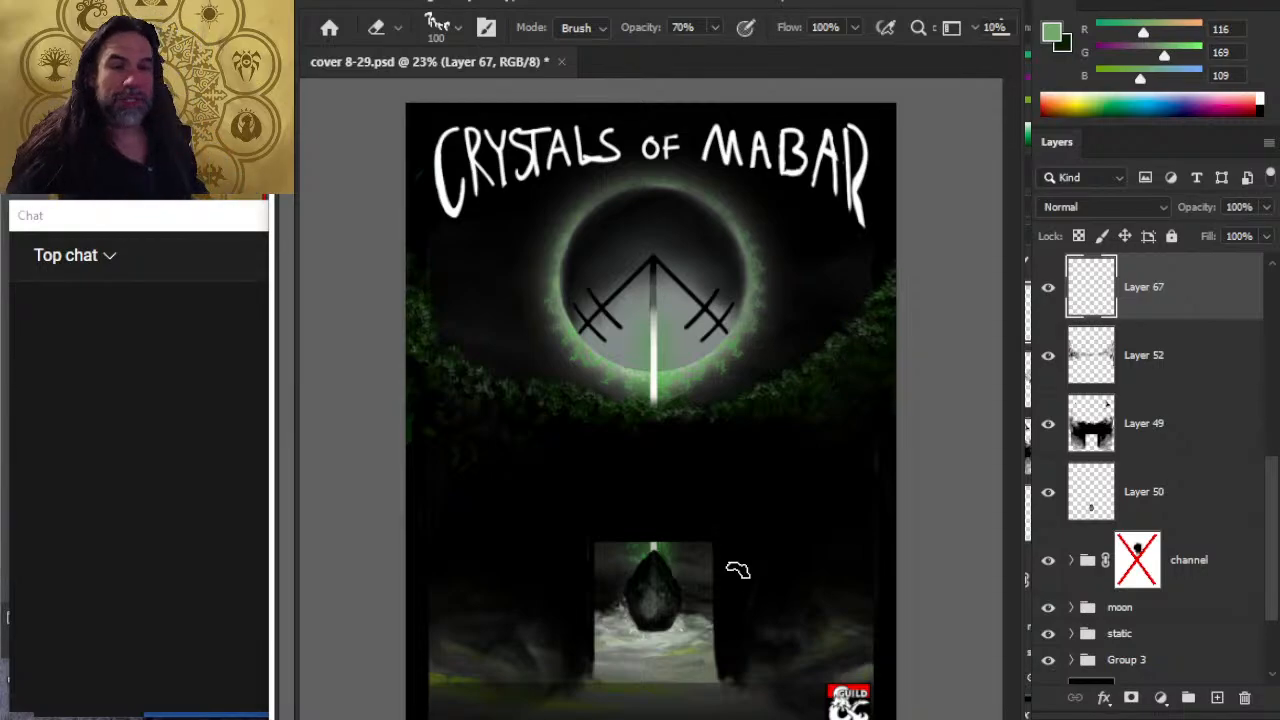
Step: Paint faint leaf clusters in the dark area below the right foliage slope and trim them with the eraser
key(b)
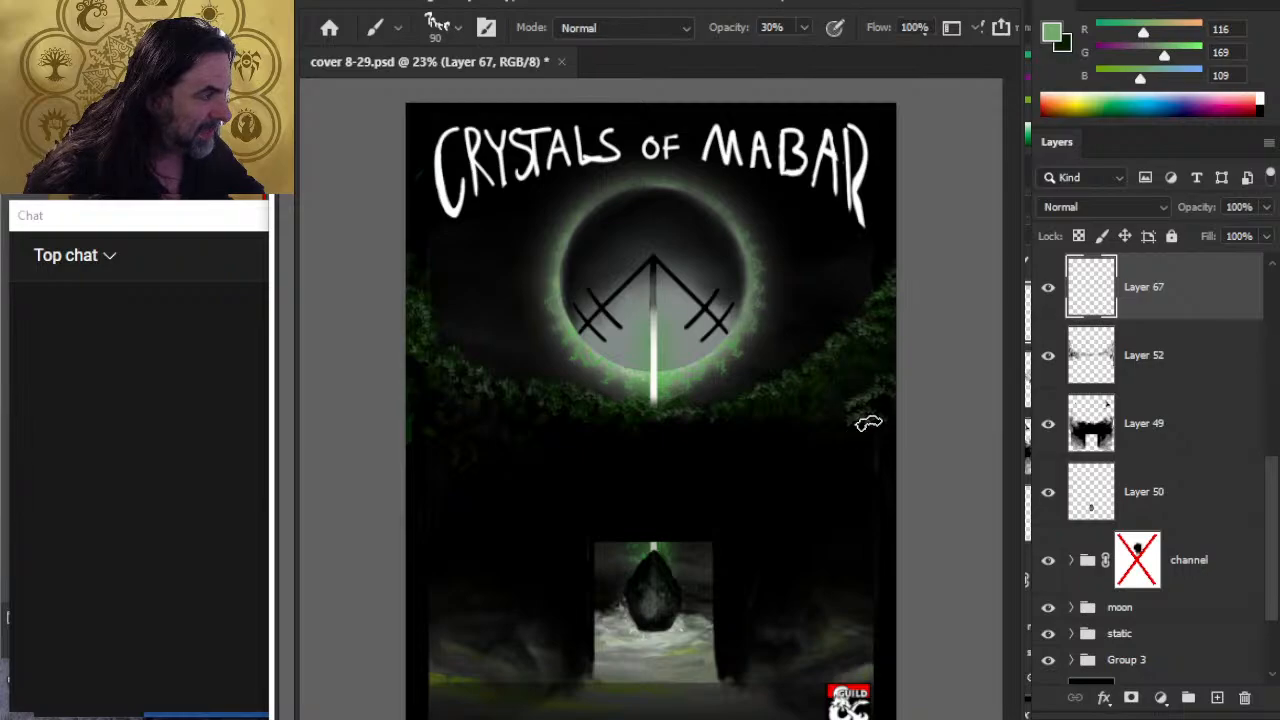
key(e)
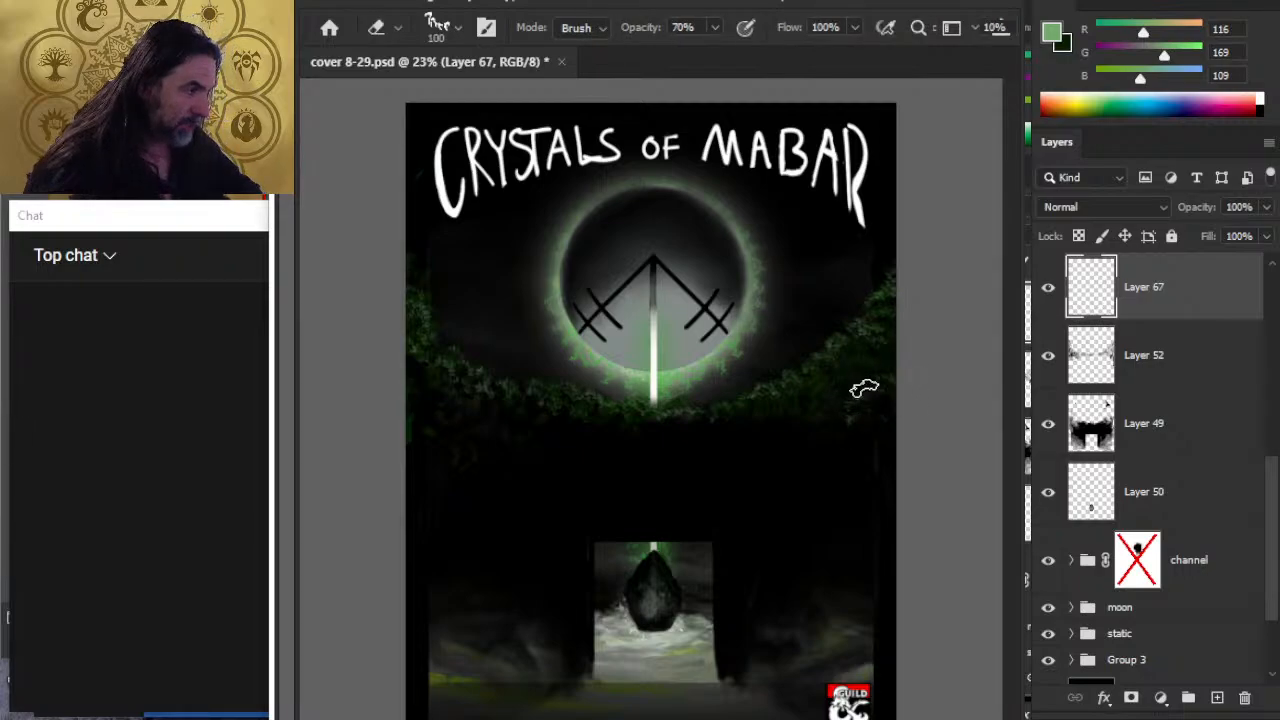
key(b)
key(e)
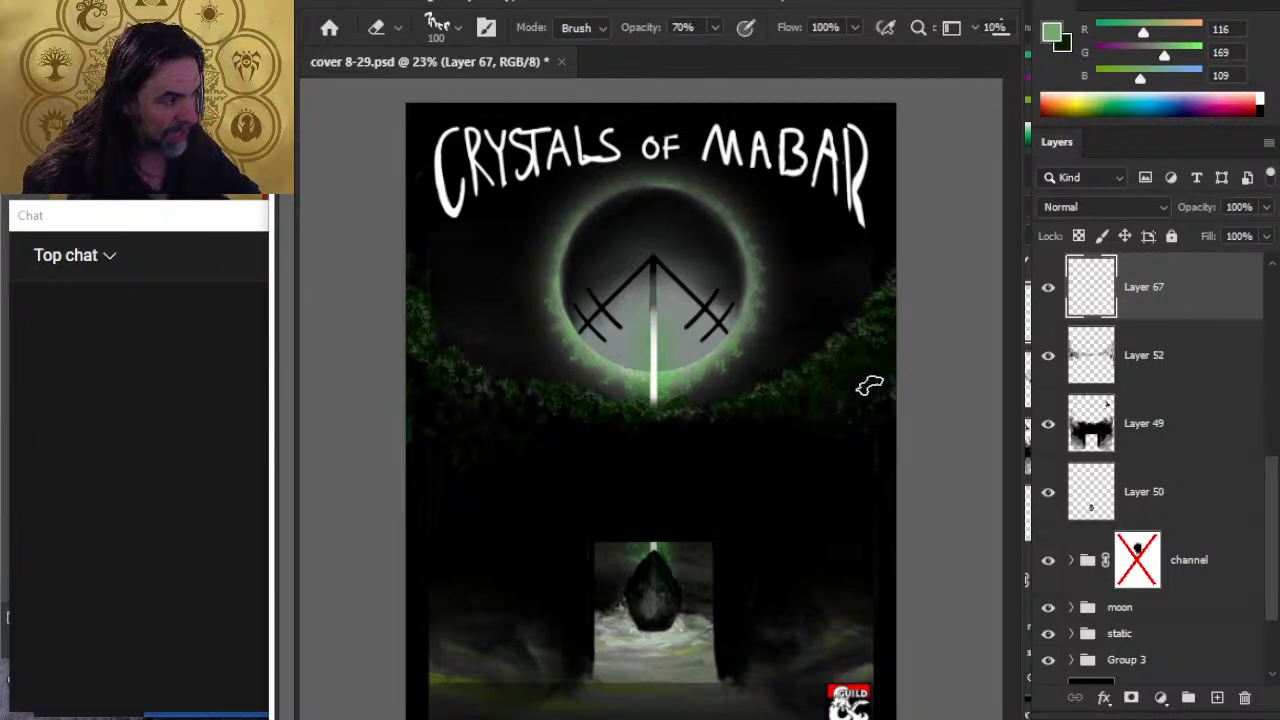
key(b)
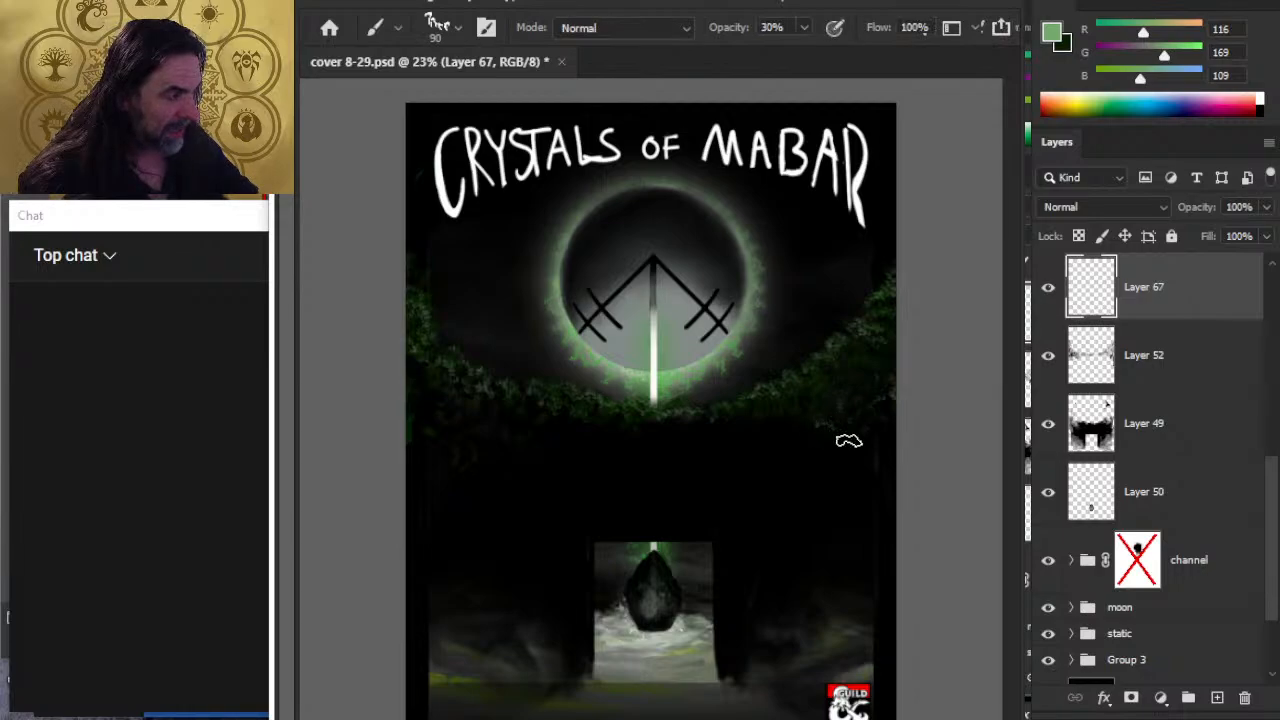
key(e)
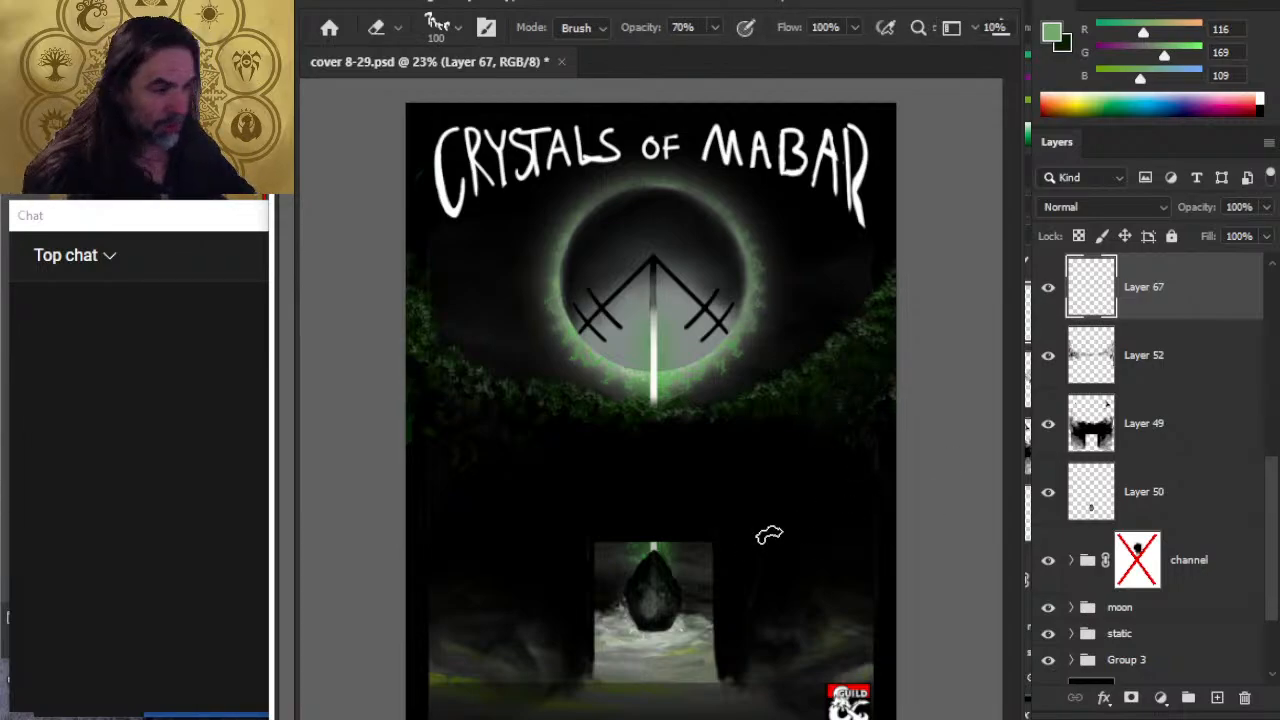
Step: Paint faint leaf clusters along the lower edge of the left foliage bank and trim them with the eraser
key(b)
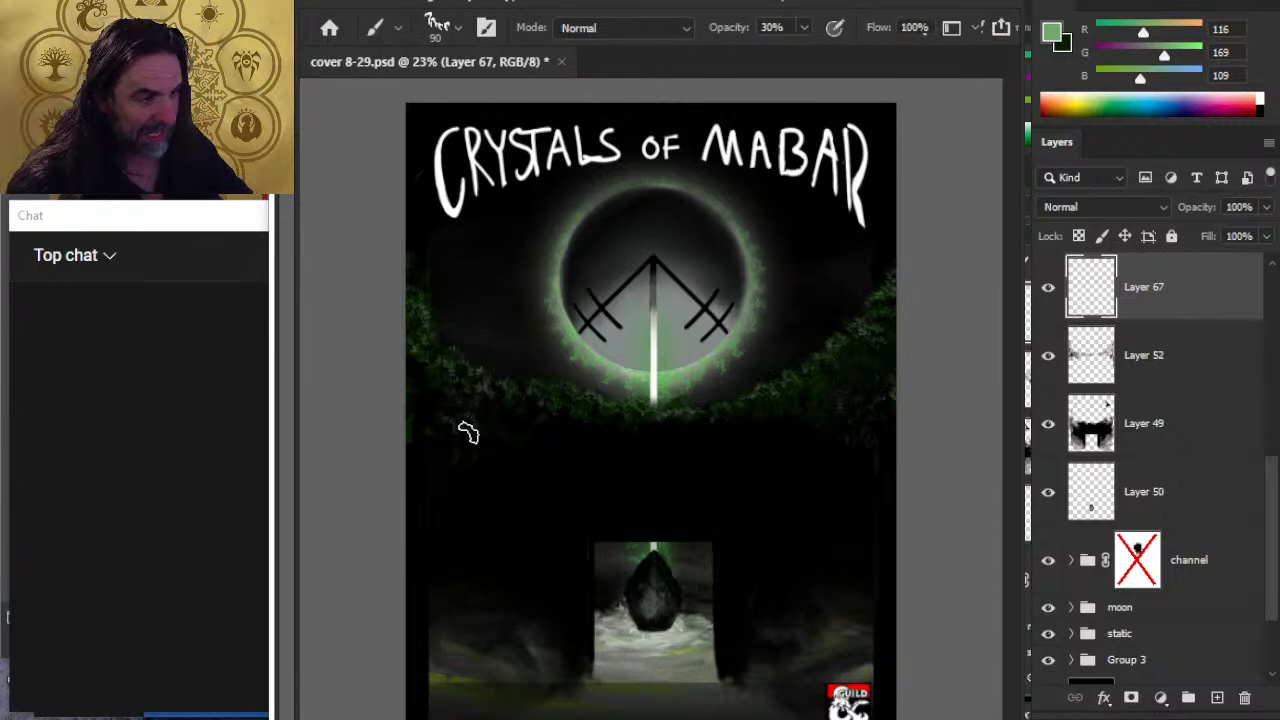
key(e)
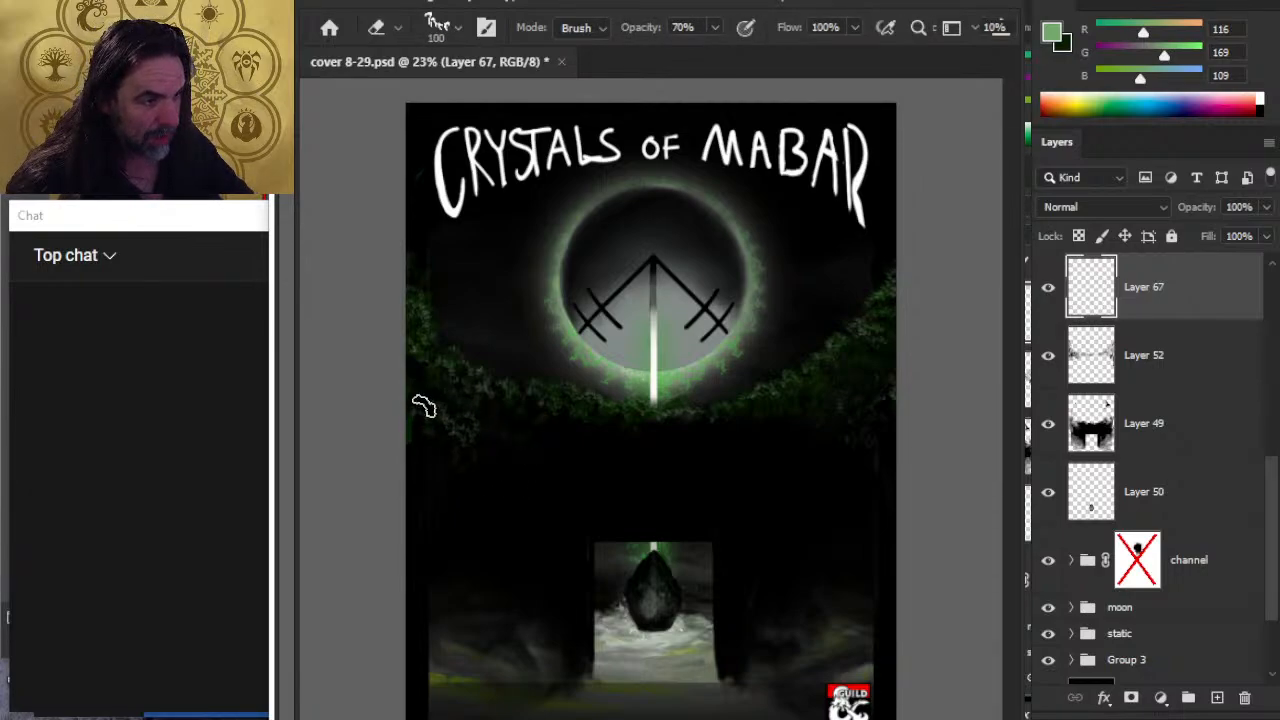
key(b)
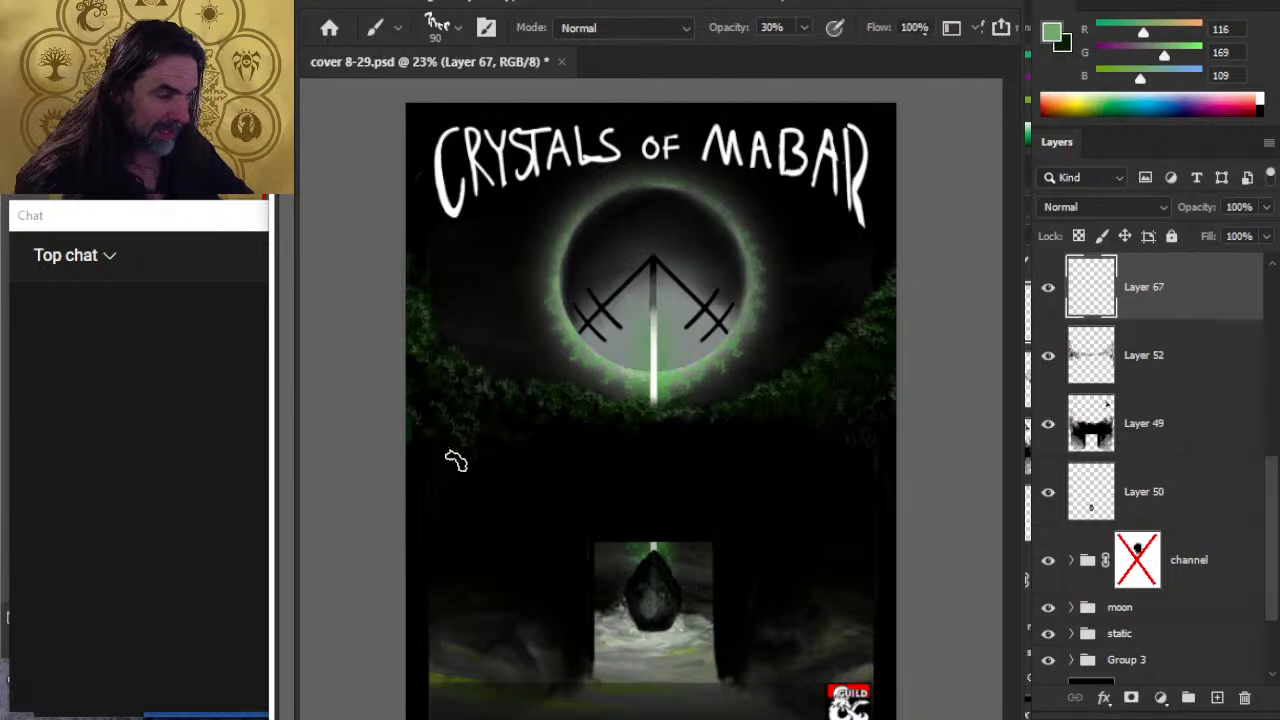
key(e)
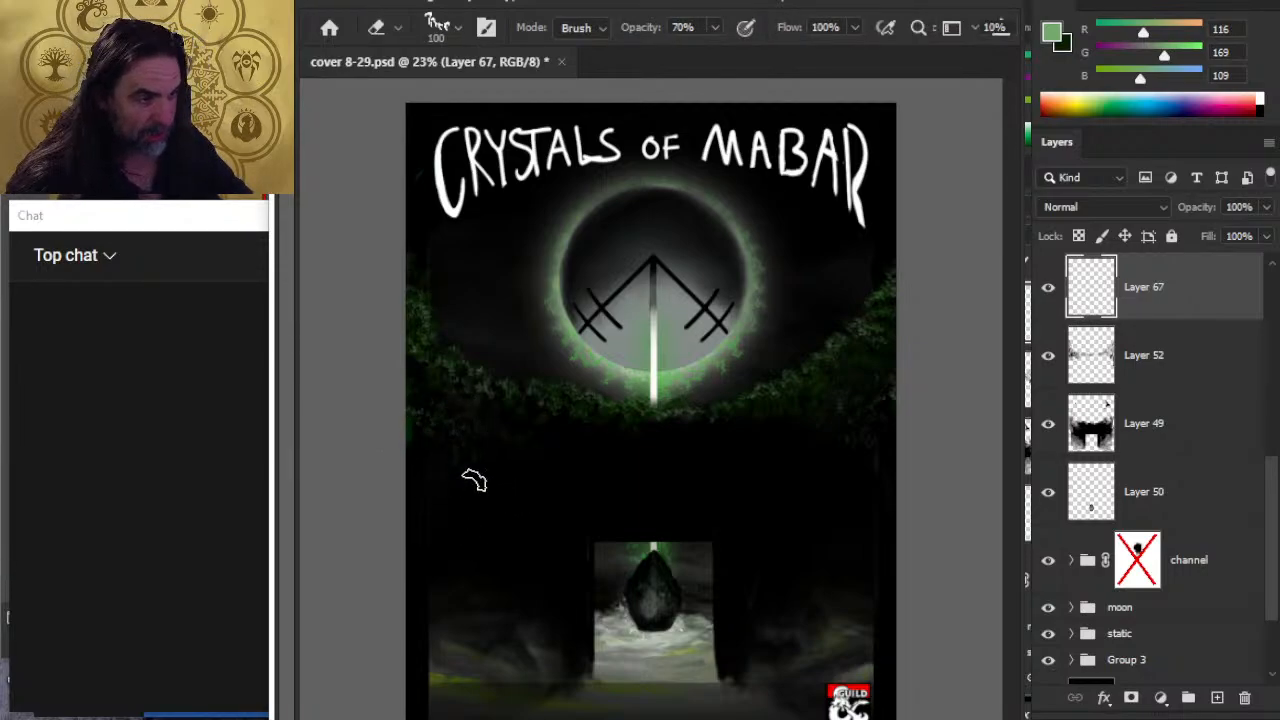
key(b)
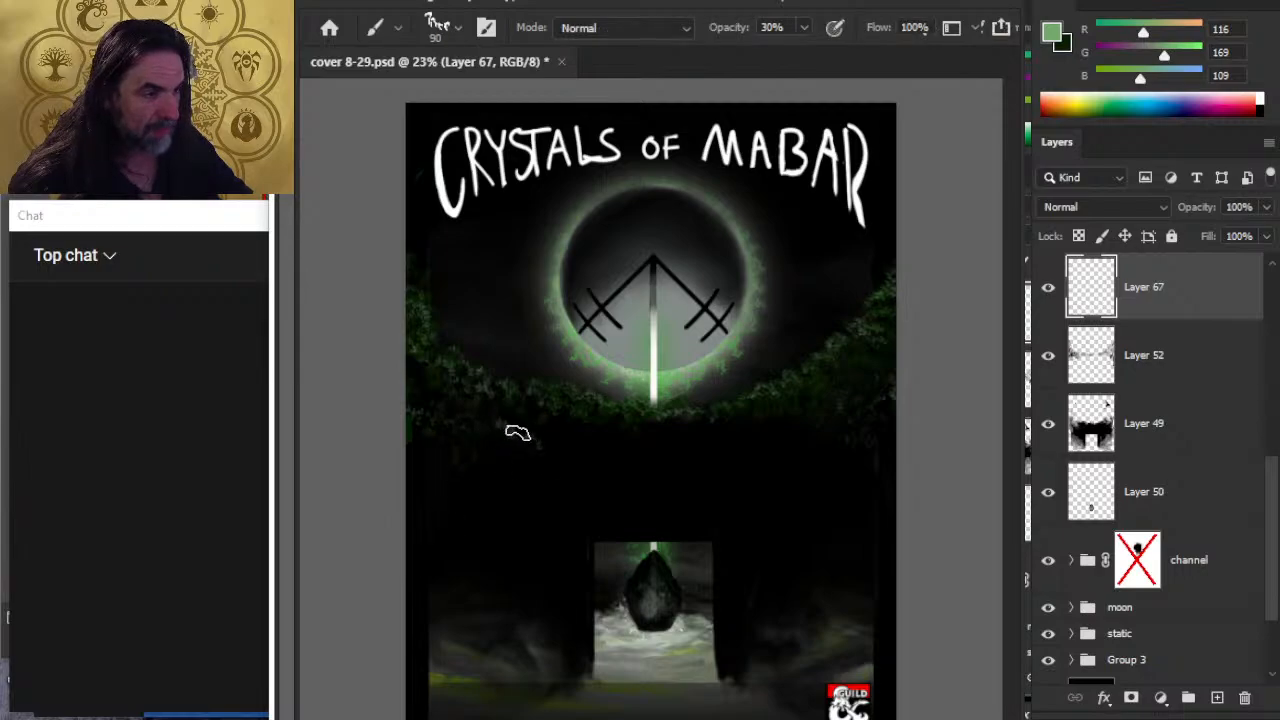
key(e)
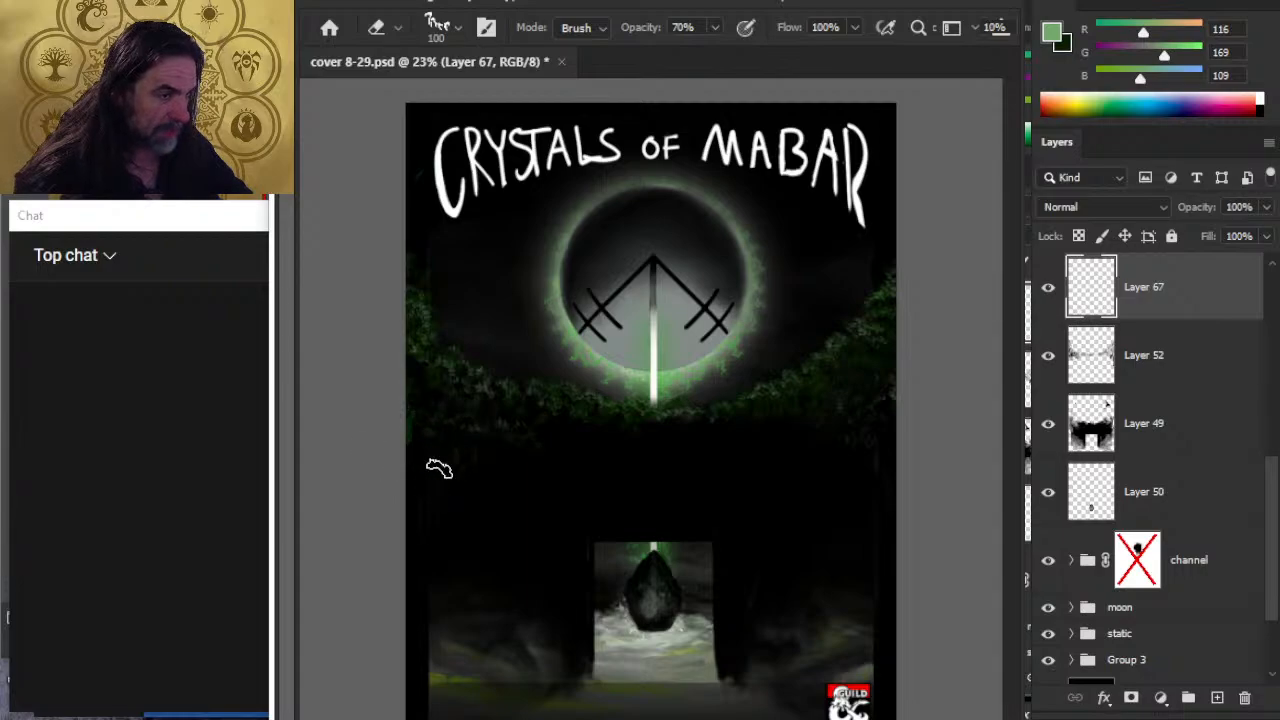
Step: Add a small patch of leaves beneath the middle of the right foliage slope and thin it with the eraser
key(b)
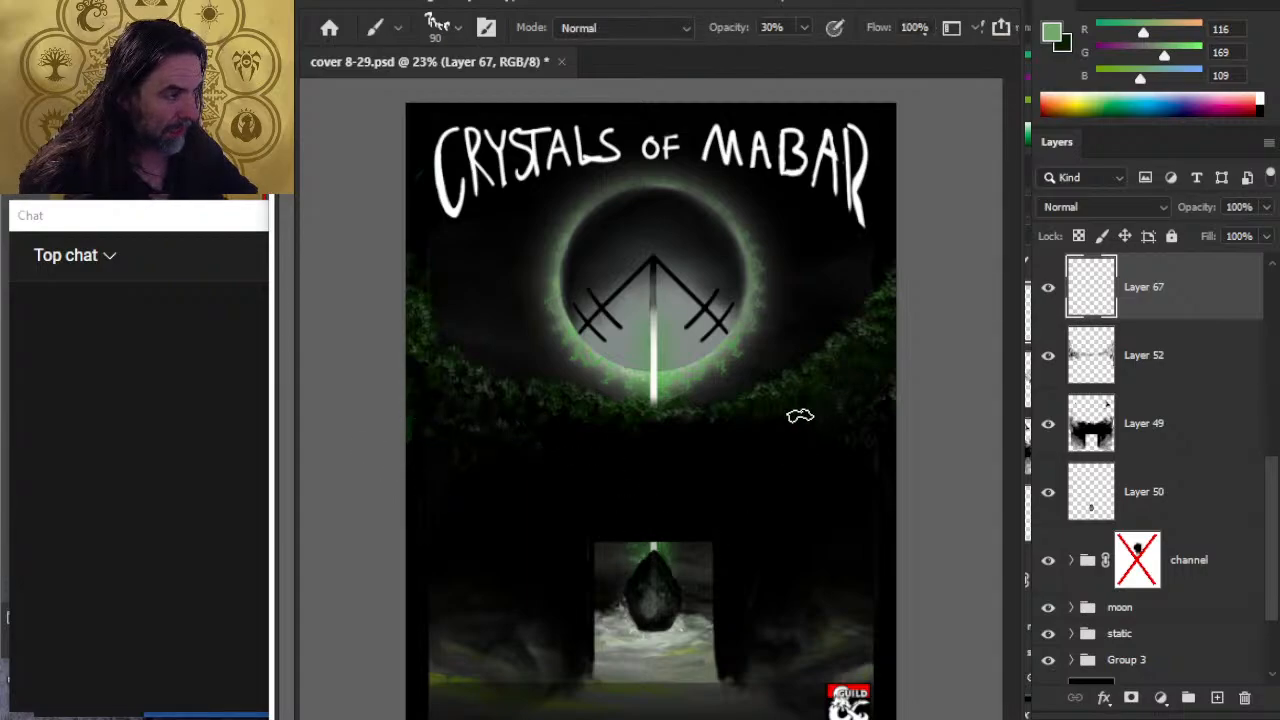
key(e)
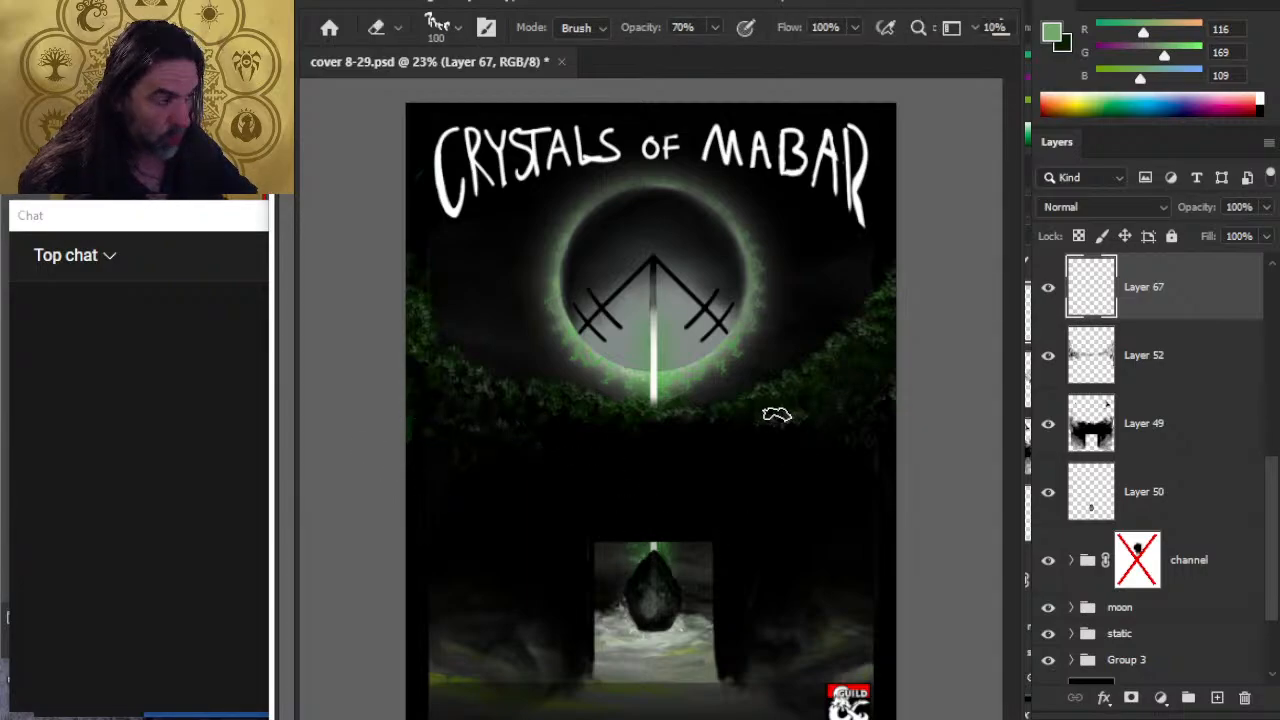
key(b)
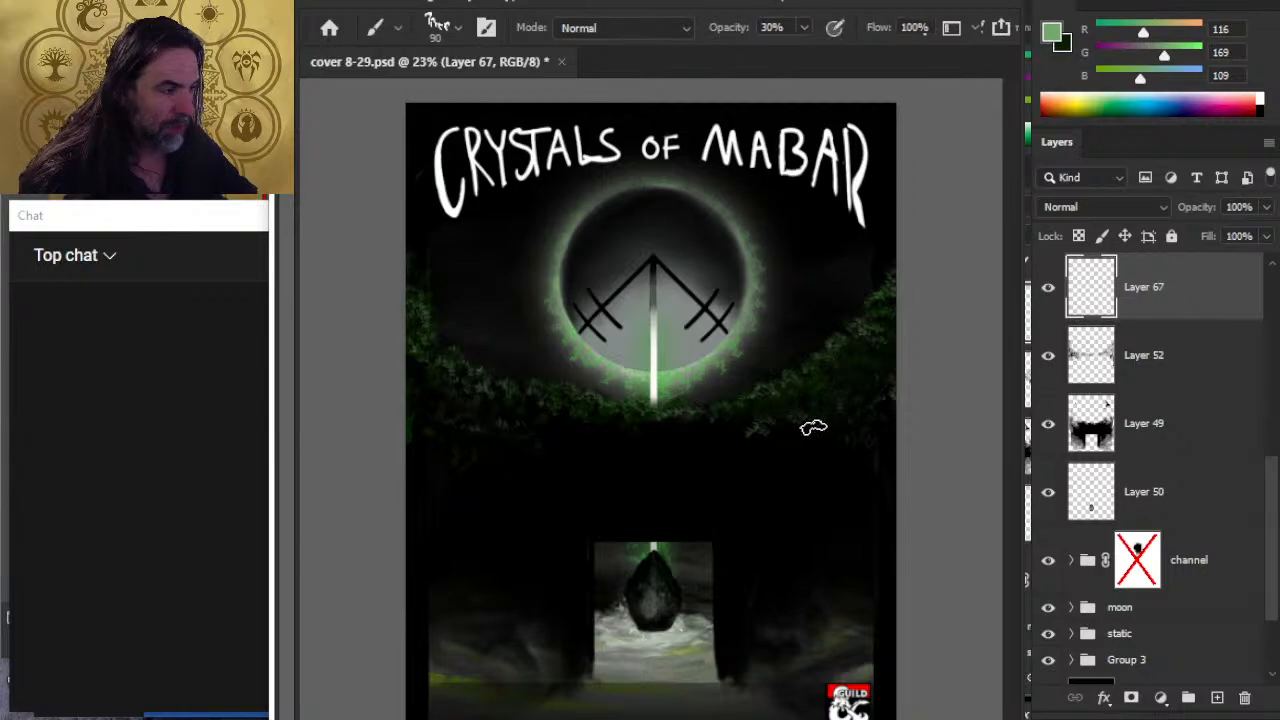
key(e)
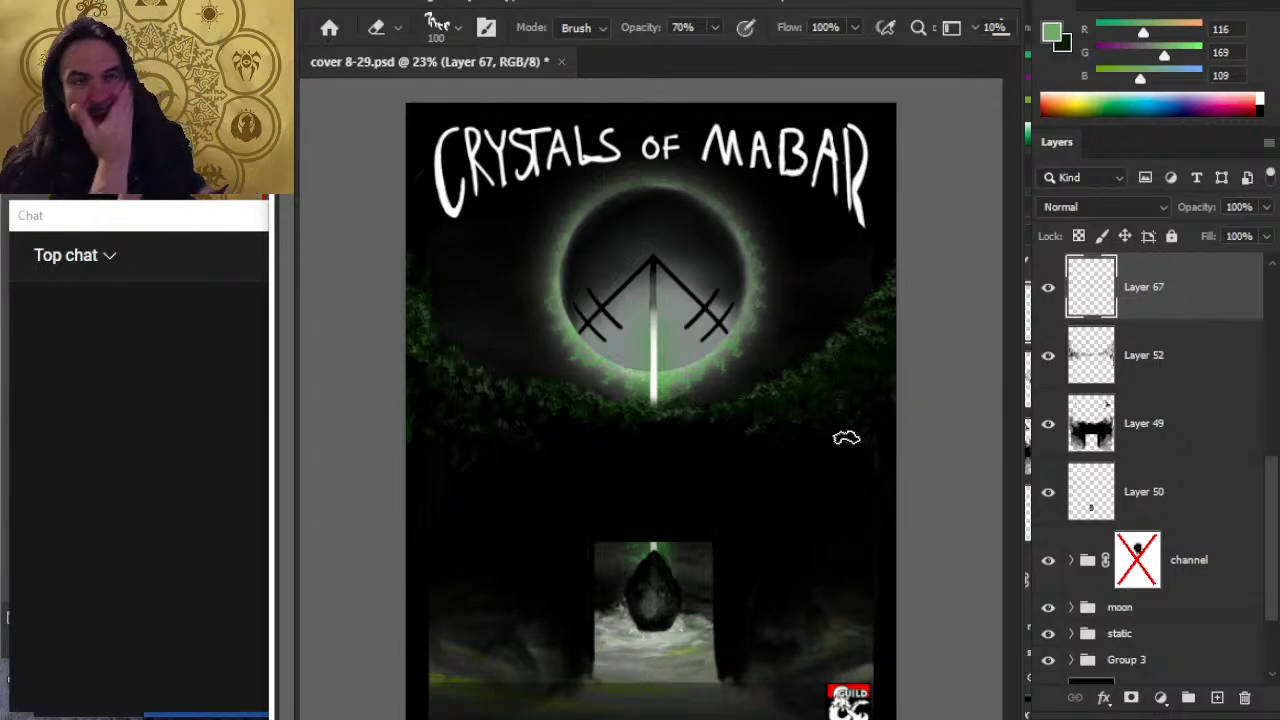
Step: Extend the leaf highlights to the outer right end of the foliage, alternating the 90 px brush with the 100 px eraser
key(b)
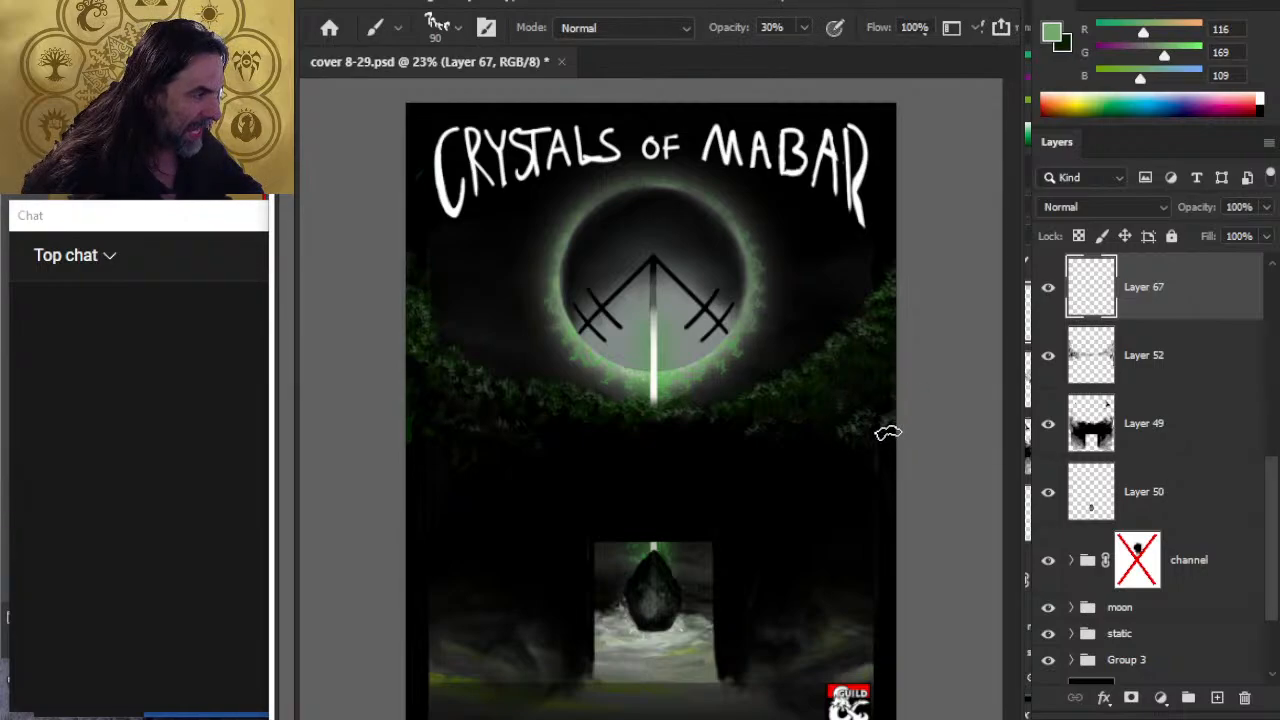
key(e)
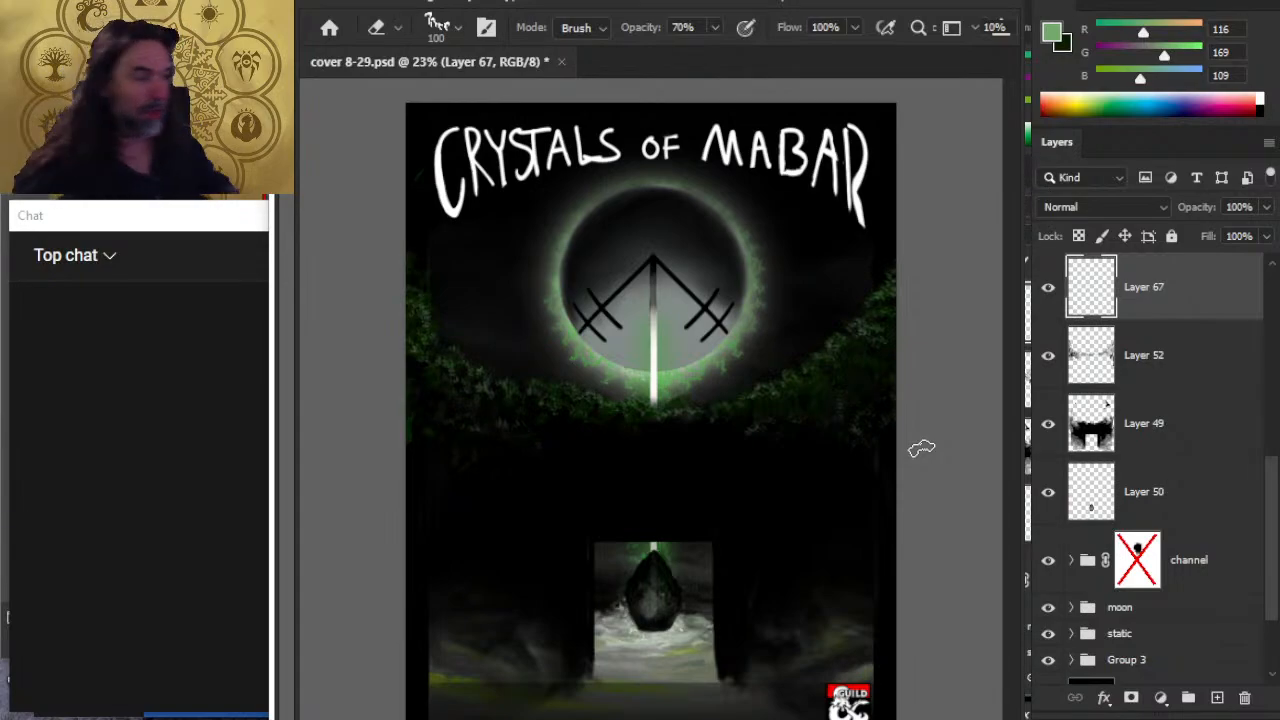
key(b)
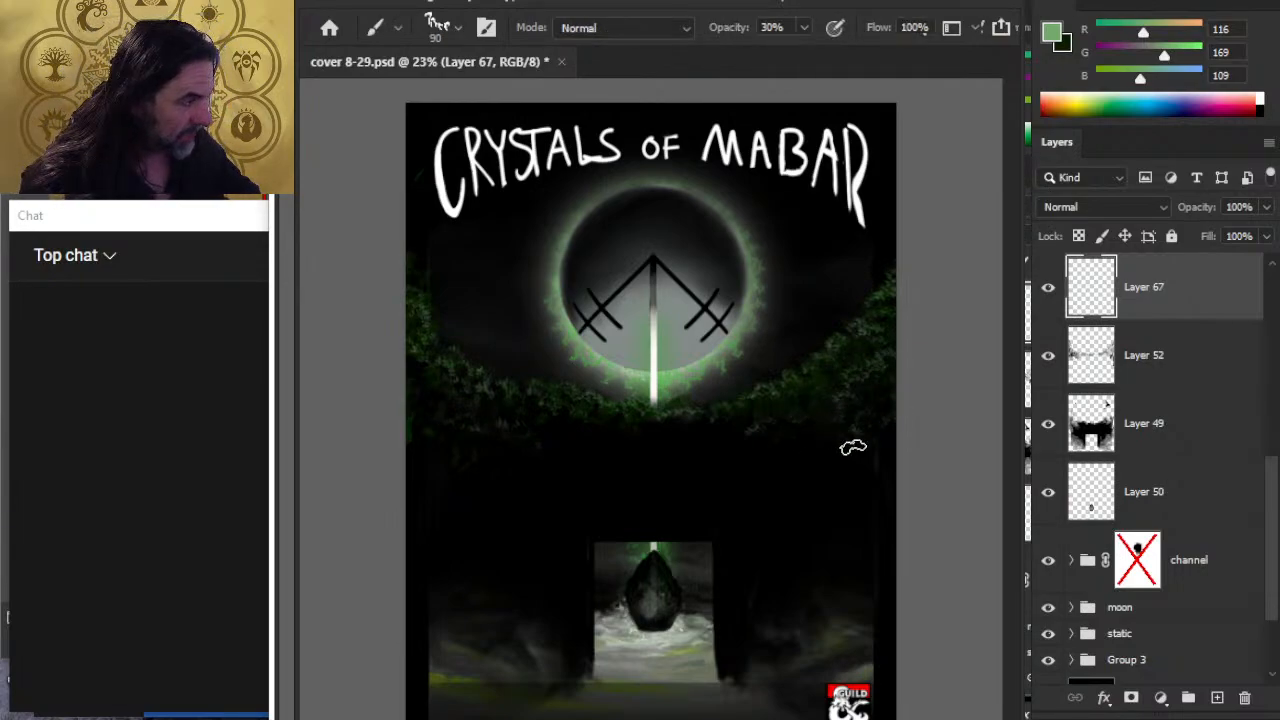
key(e)
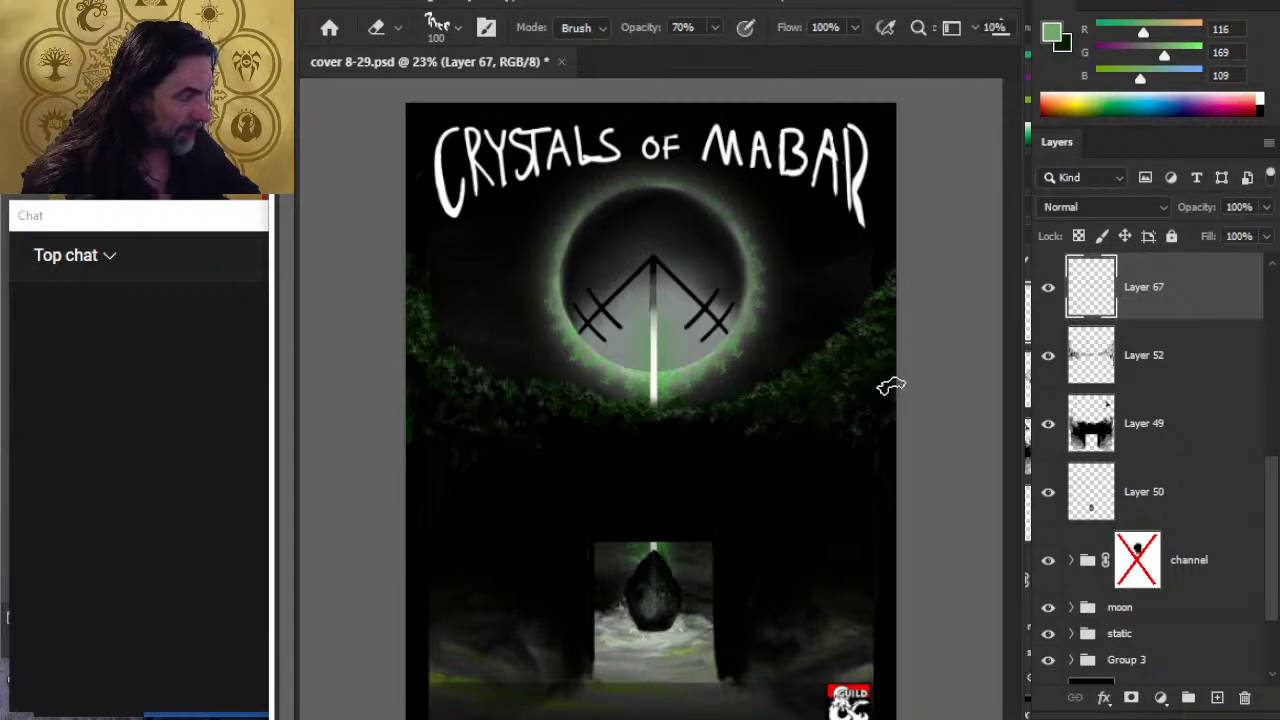
key(b)
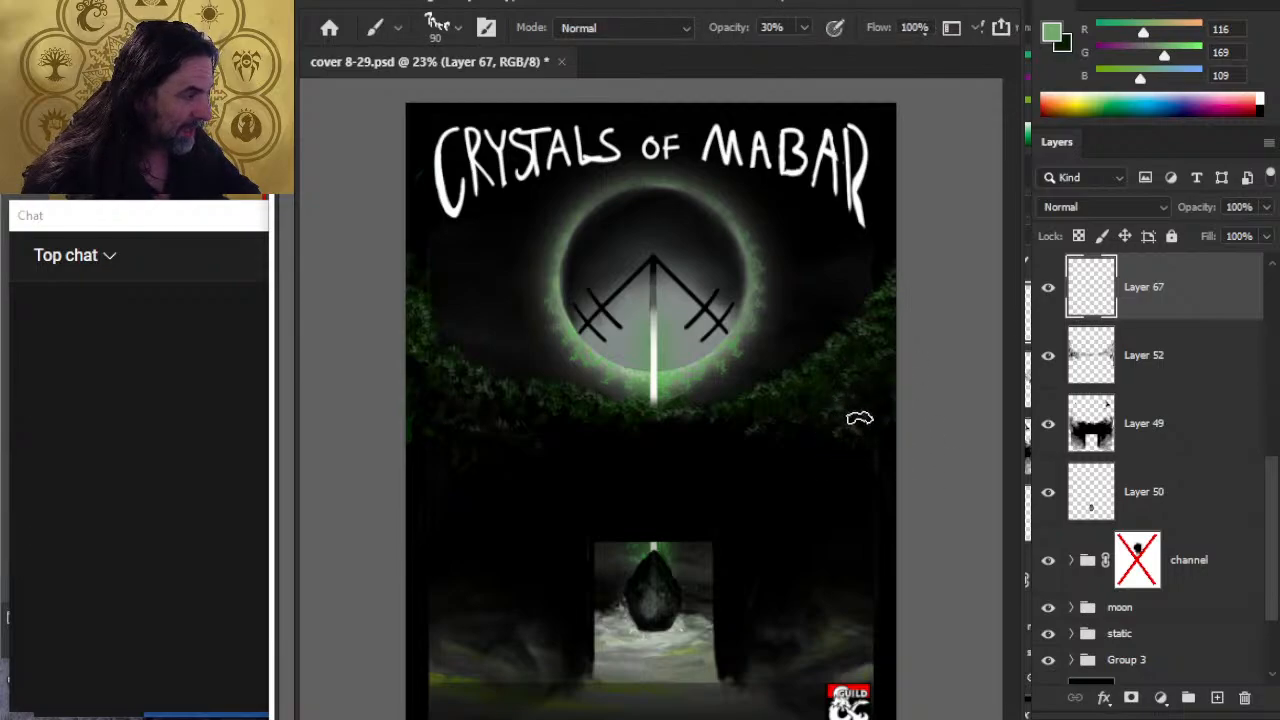
key(e)
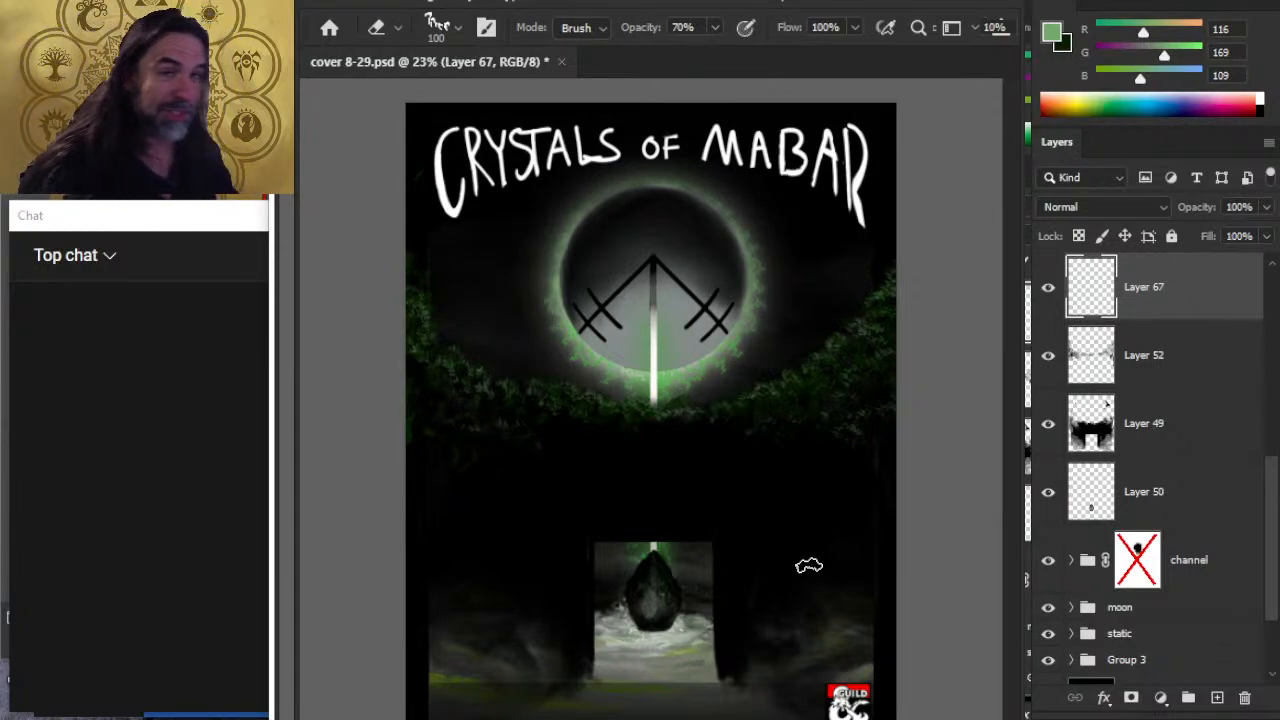
Step: Tone down the right foliage slope with dark green (8, 29, 0) and sampled black, enlarging the brush to 100 px at 30% opacity
alt+click(800, 440)
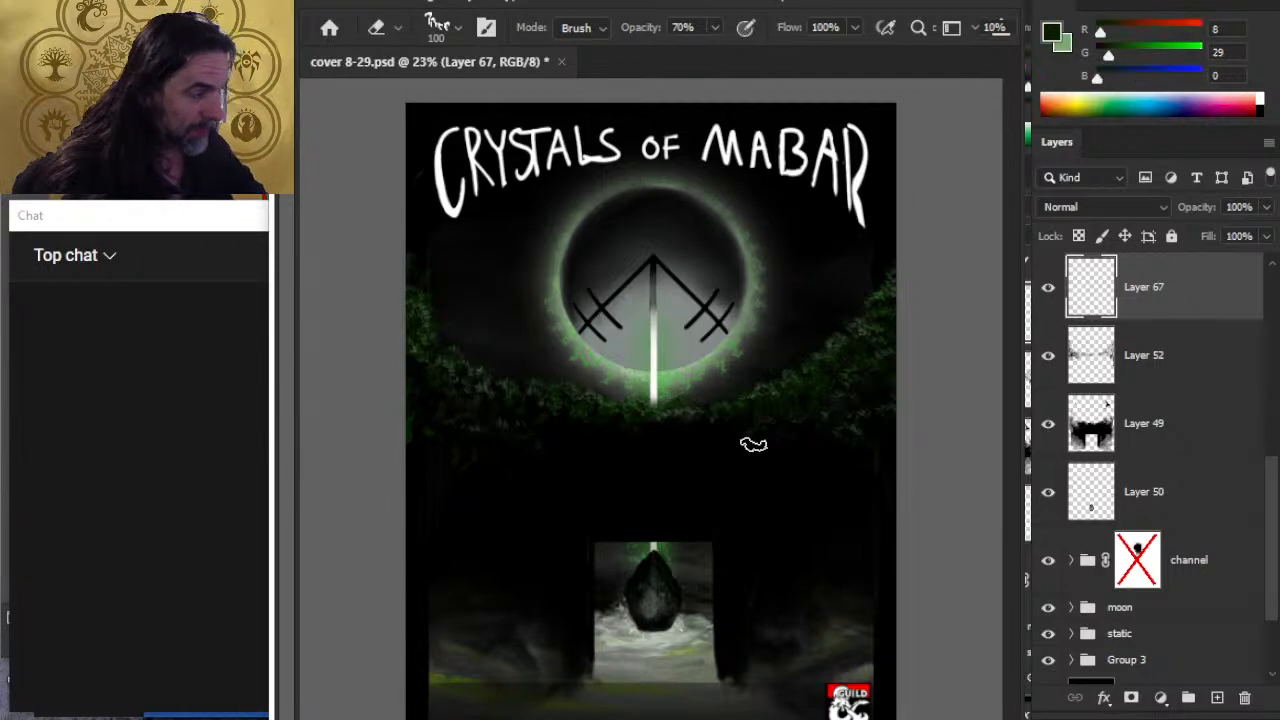
key(b)
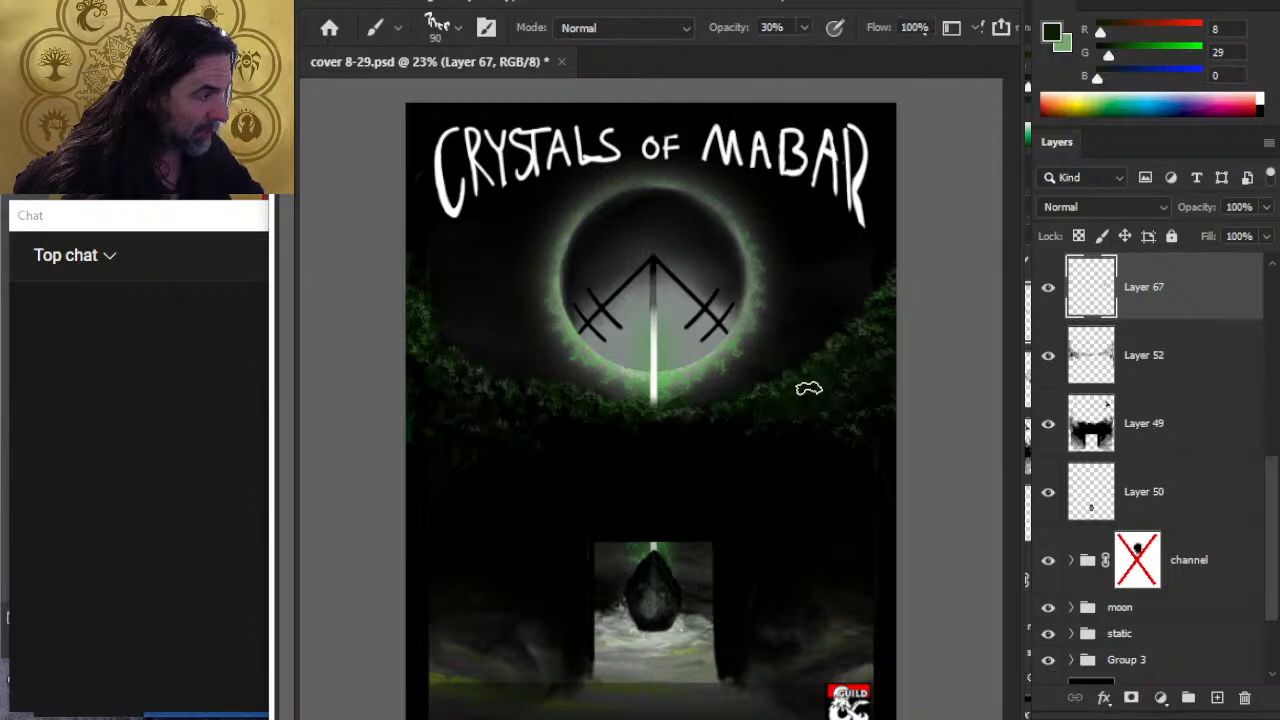
key(bracketright)
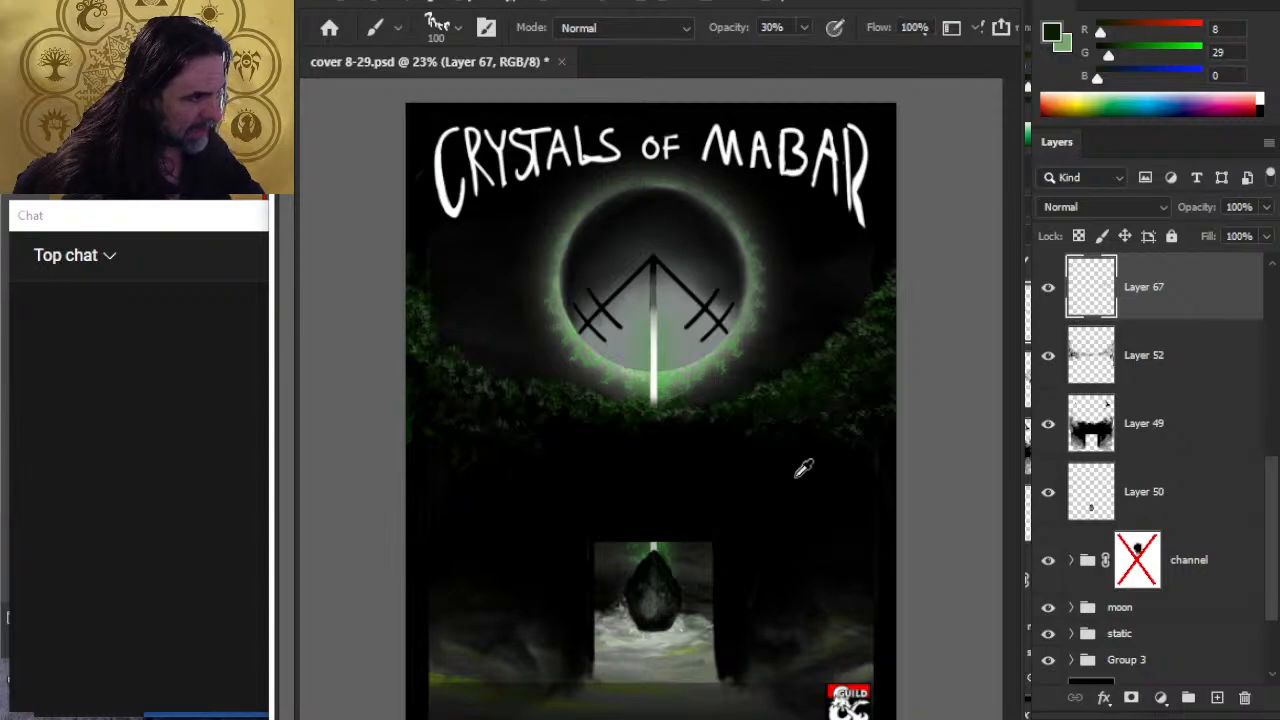
alt+click(803, 466)
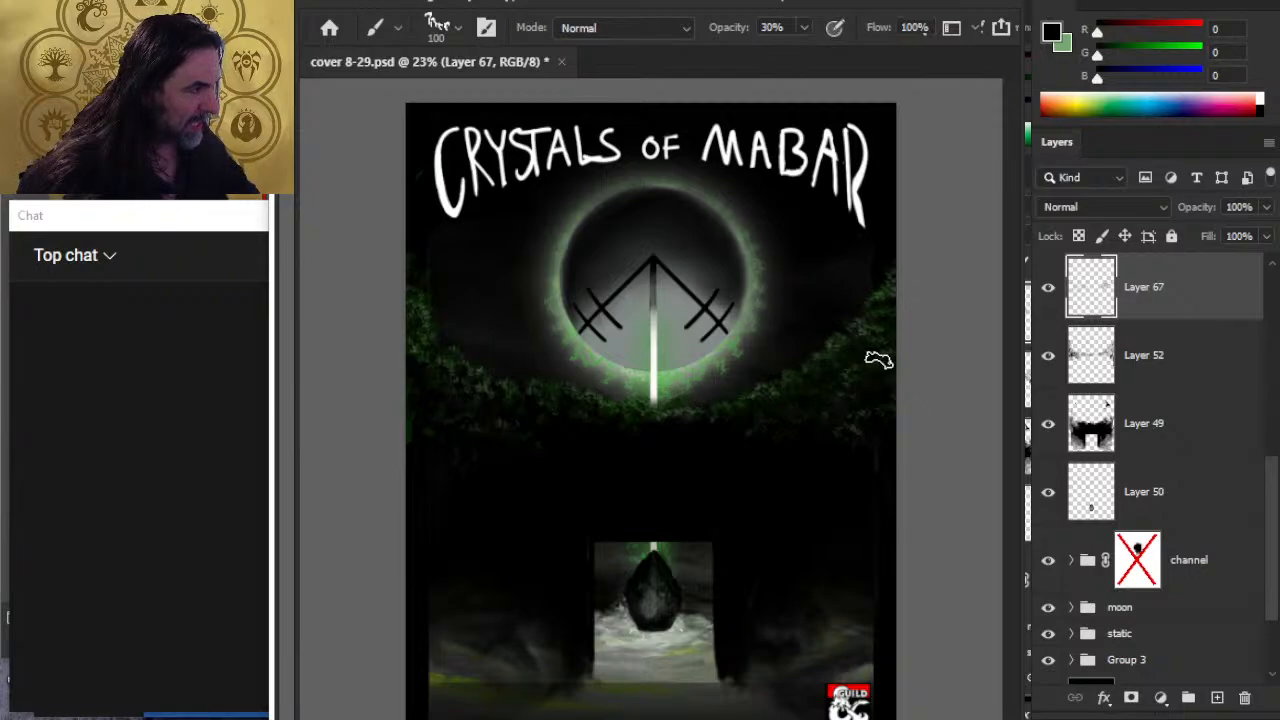
Step: Create a layer above Layer 67 and dab light-green (116, 169, 109) leaves on the right foliage slope with a 90 px brush
key(x)
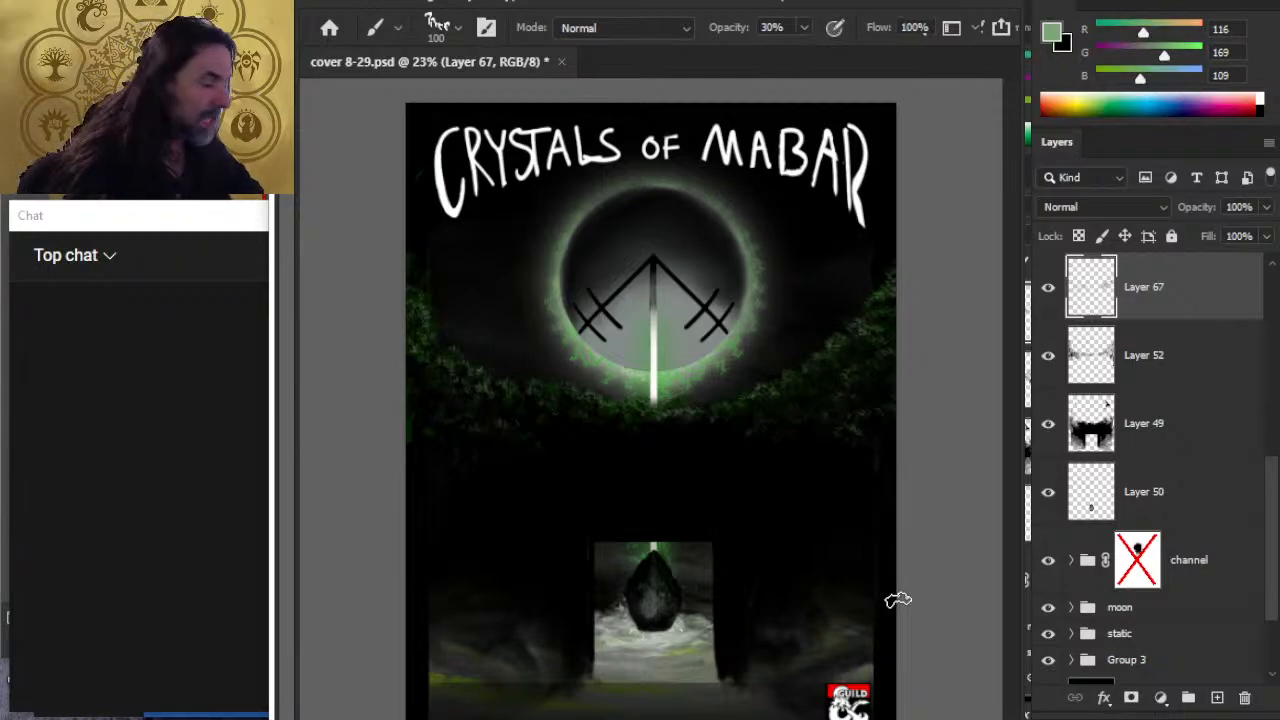
click(1217, 697)
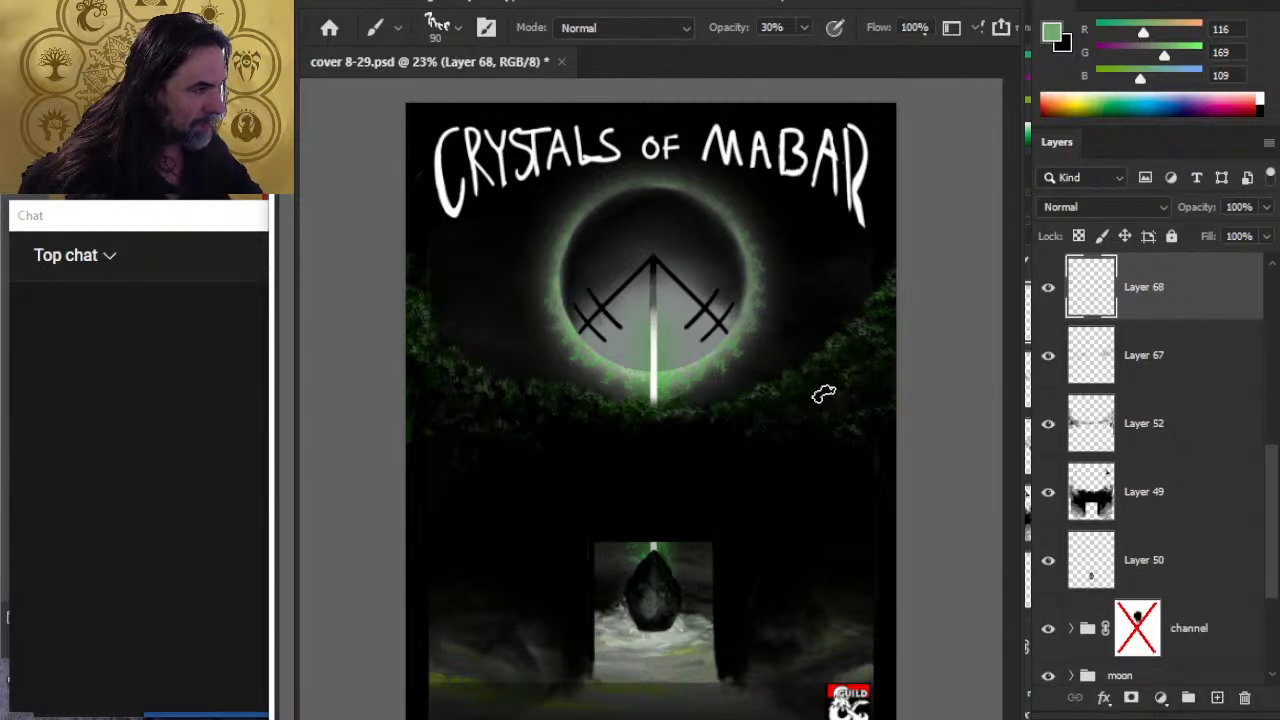
key(bracketleft)
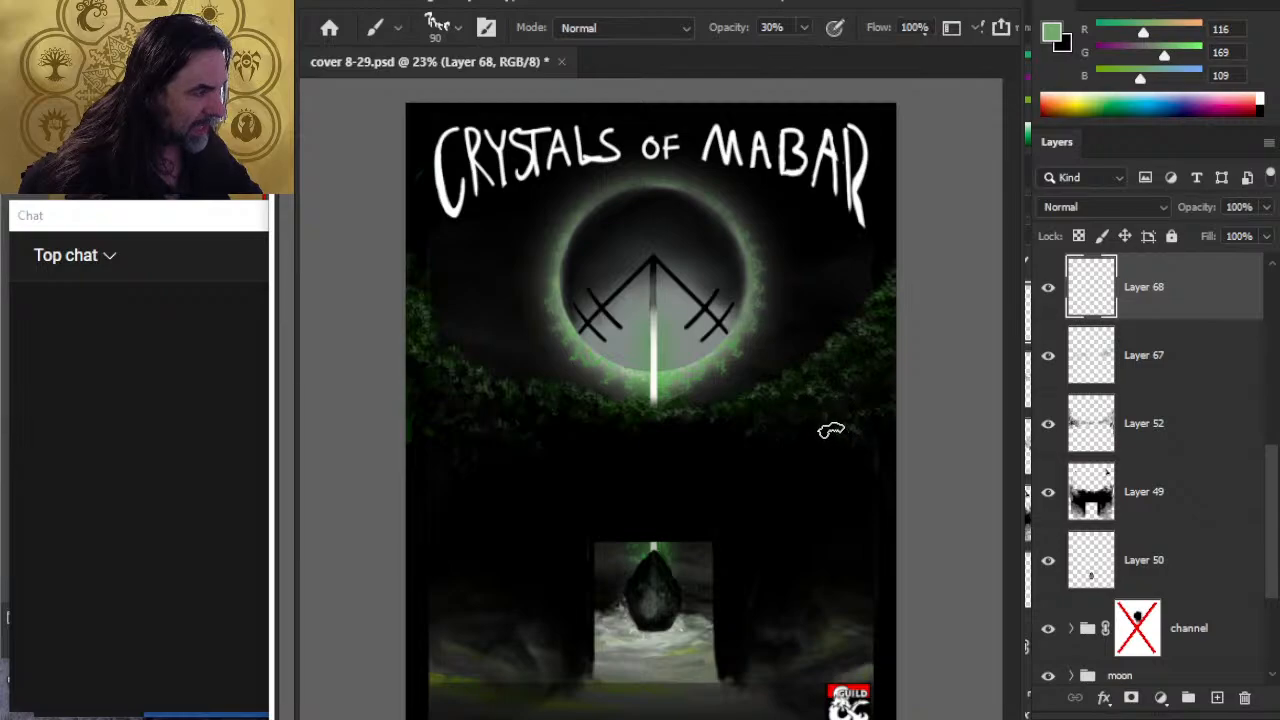
key(e)
key(b)
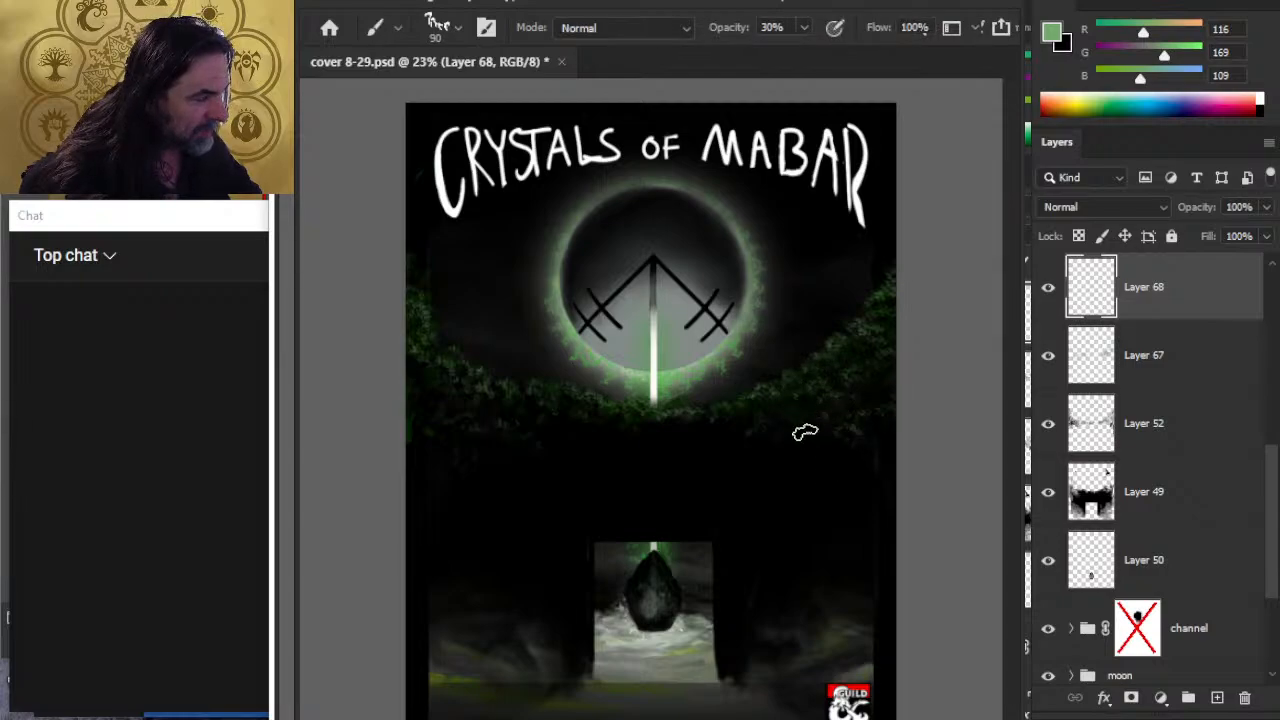
key(e)
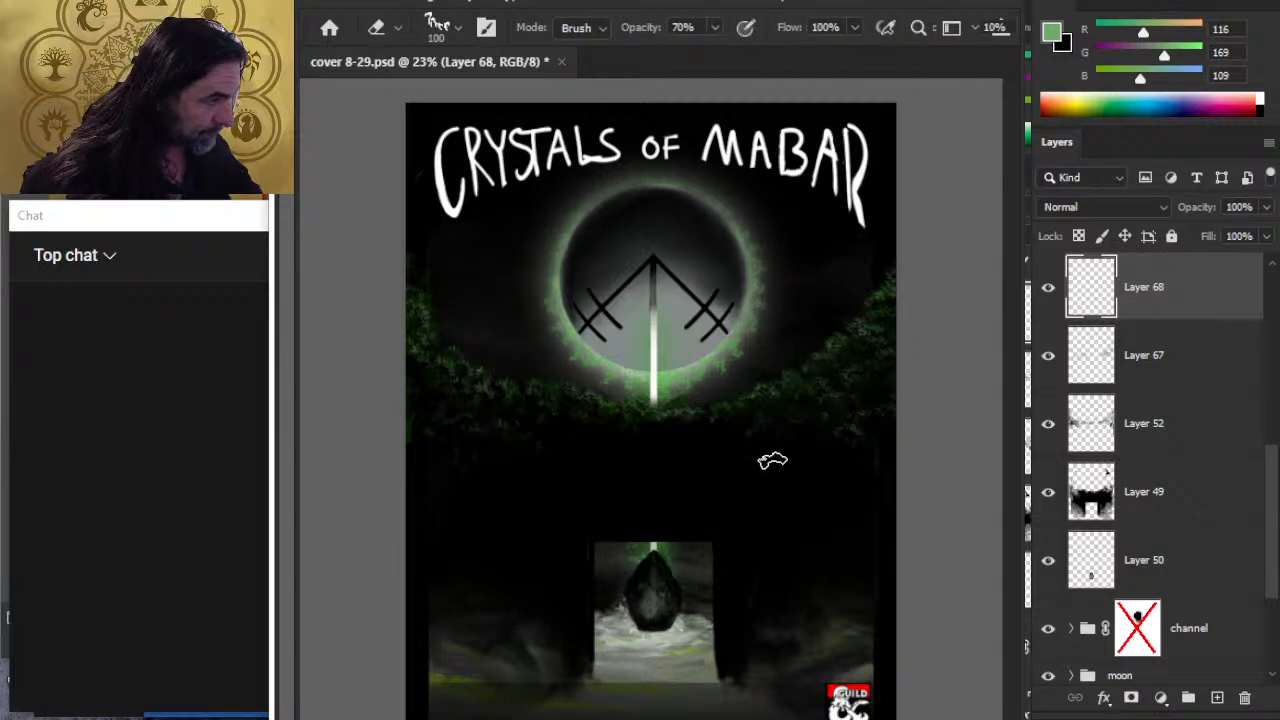
Step: Build up the right slope's leaf highlights on the new layer with 30% brush touches, softening them with the 70% eraser
key(b)
key(e)
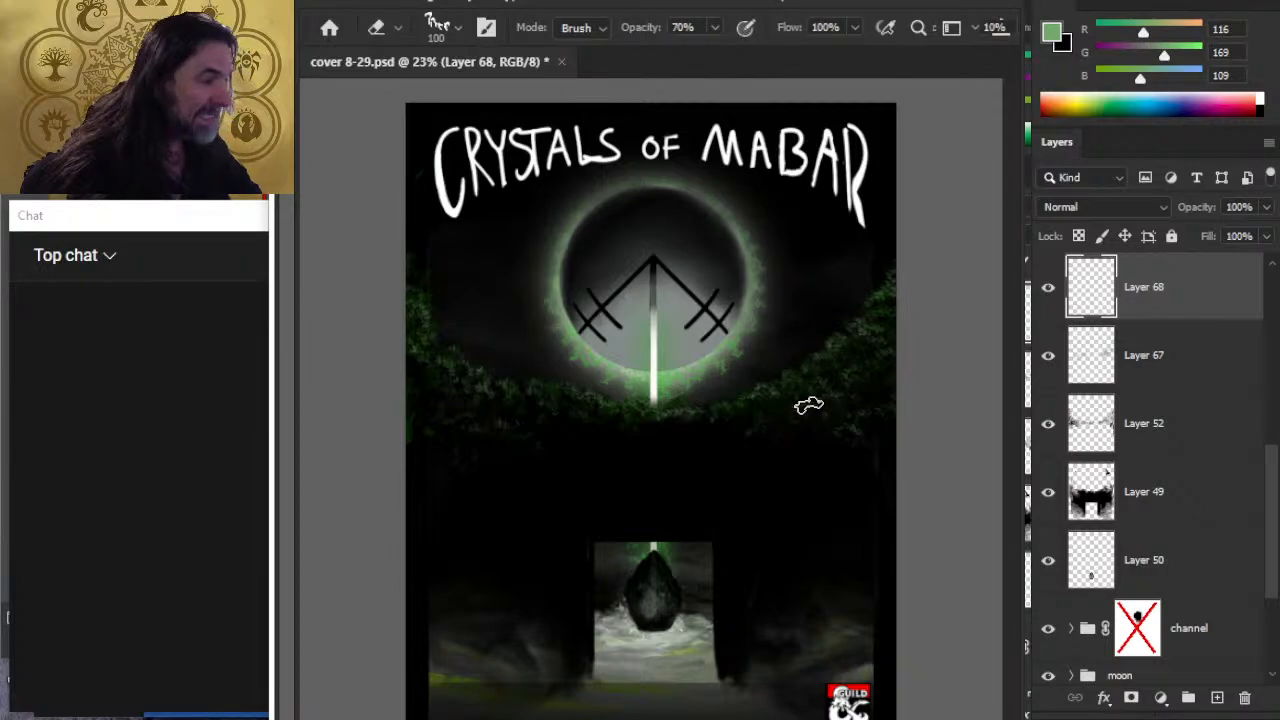
key(b)
key(e)
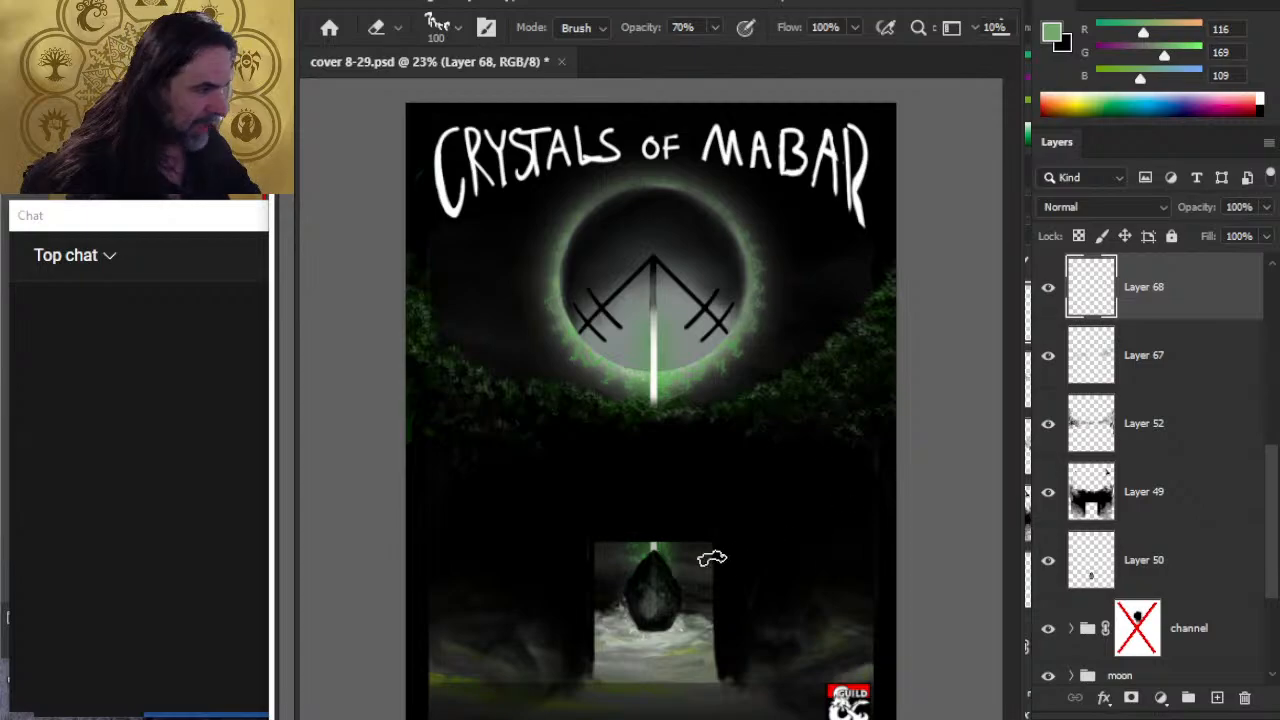
key(b)
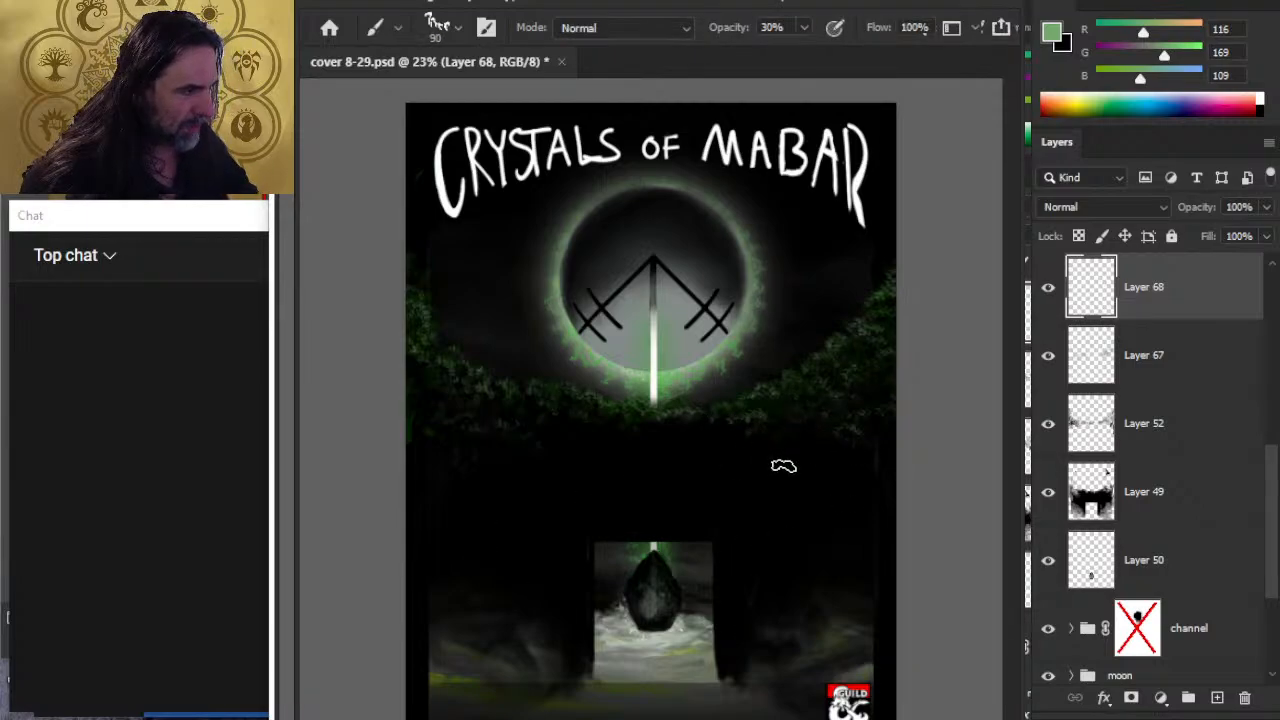
key(e)
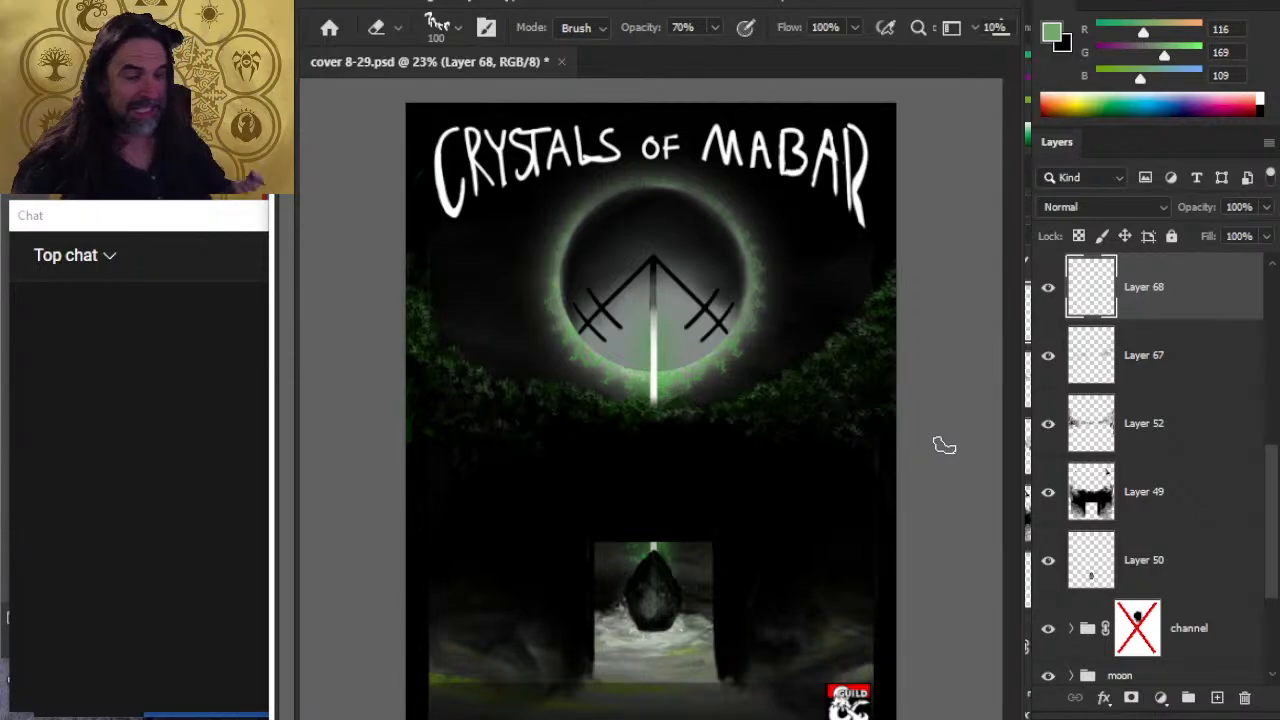
Step: Paint light-green leaf highlights across the left foliage bank towards the centre on the new layer and thin them with the eraser
key(b)
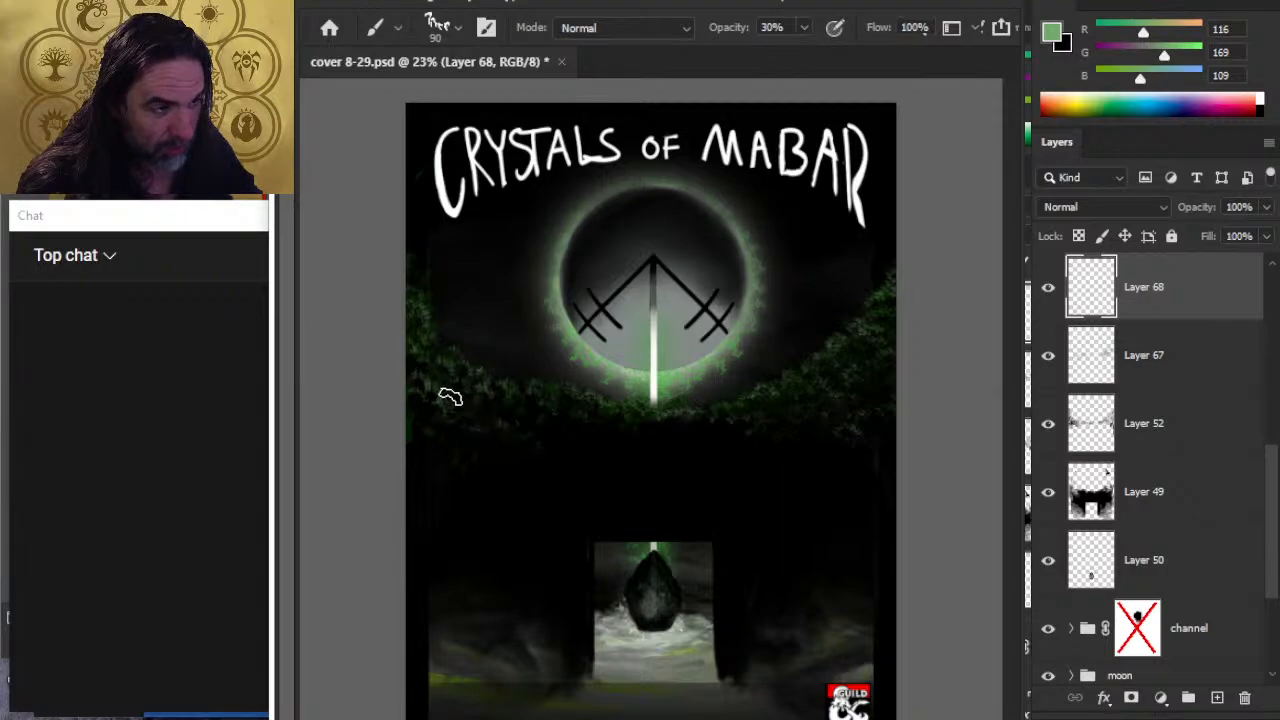
key(e)
key(b)
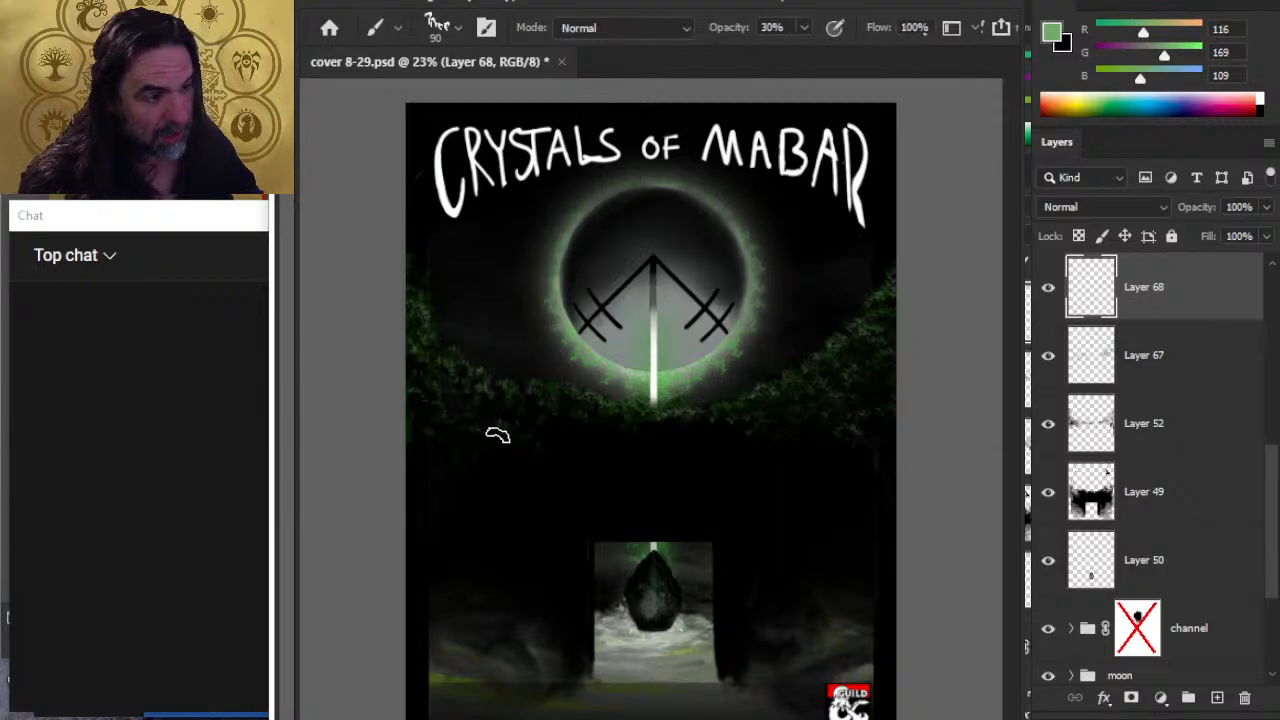
key(e)
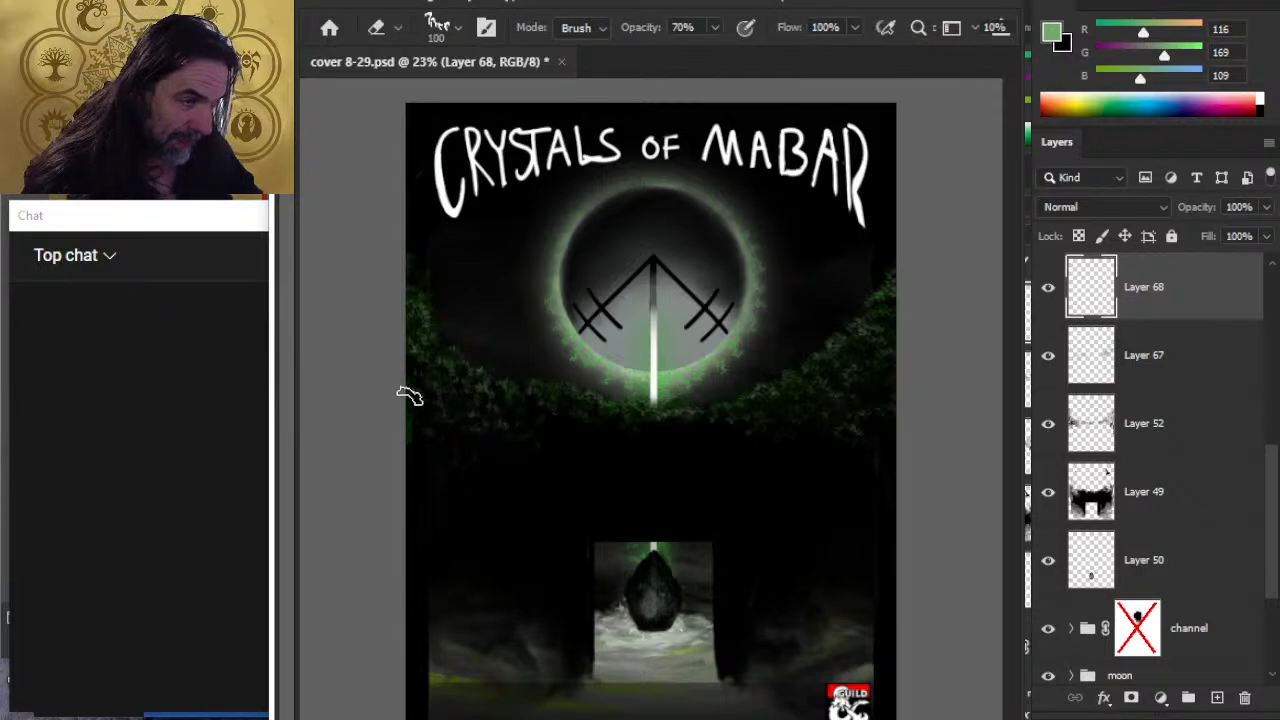
key(b)
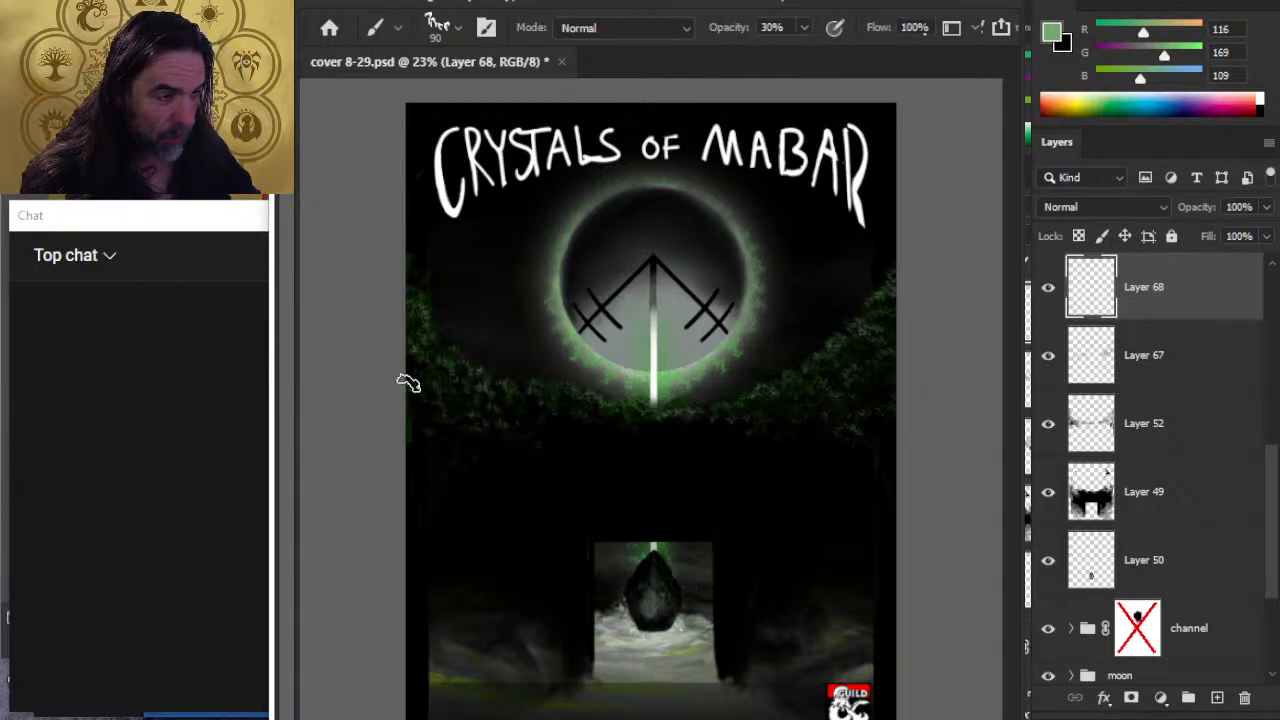
key(e)
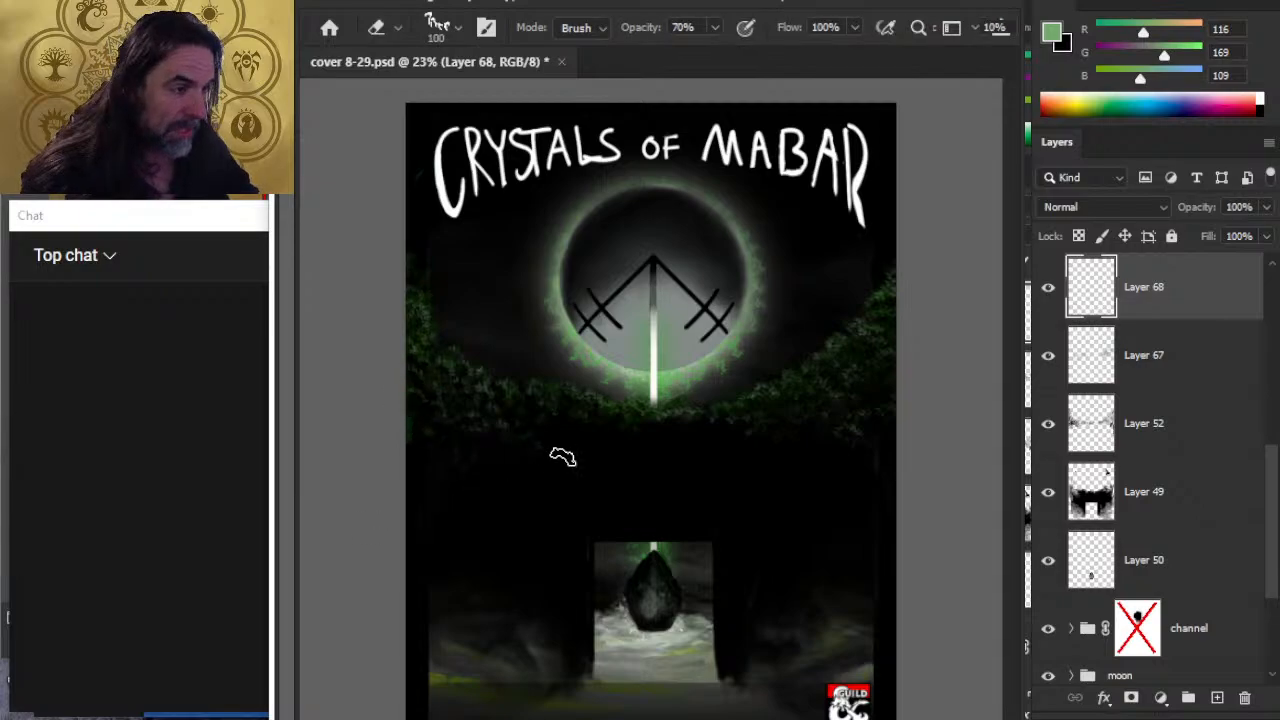
key(b)
key(e)
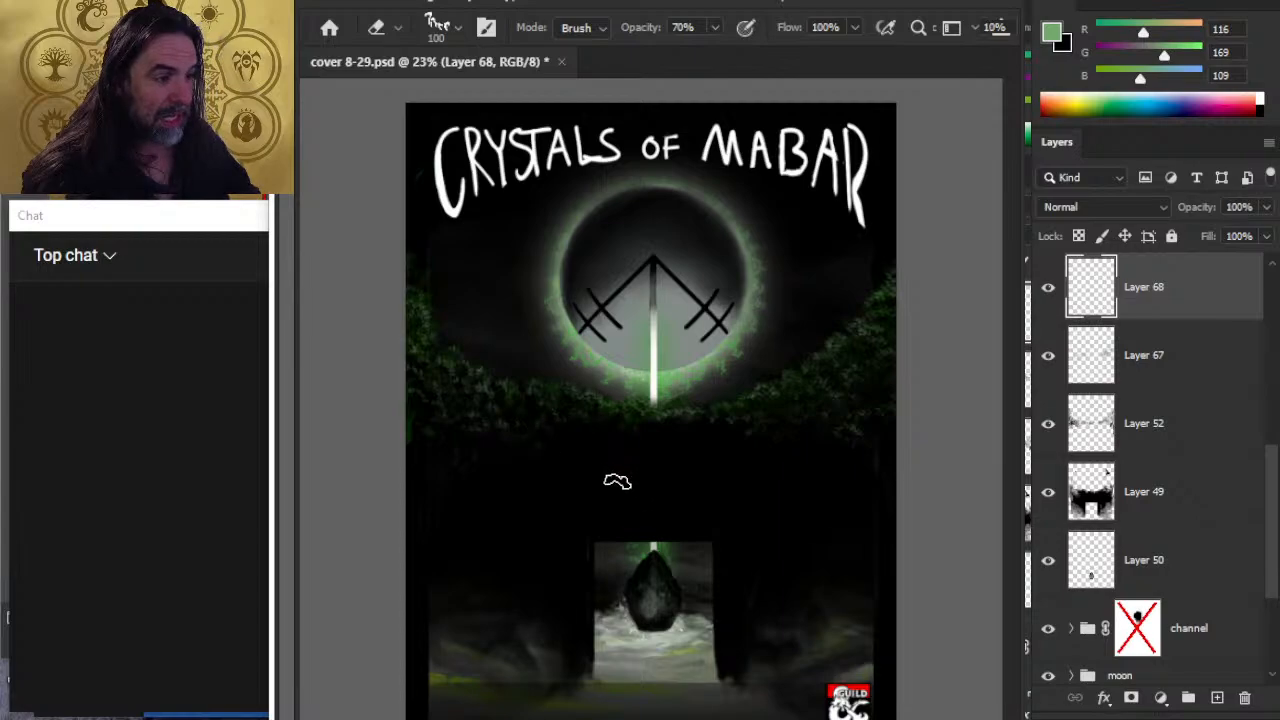
Step: Refine the light-green leaf highlights on Layer 68, alternating the 30% brush with the 70% eraser across the foliage banks
key(b)
key(e)
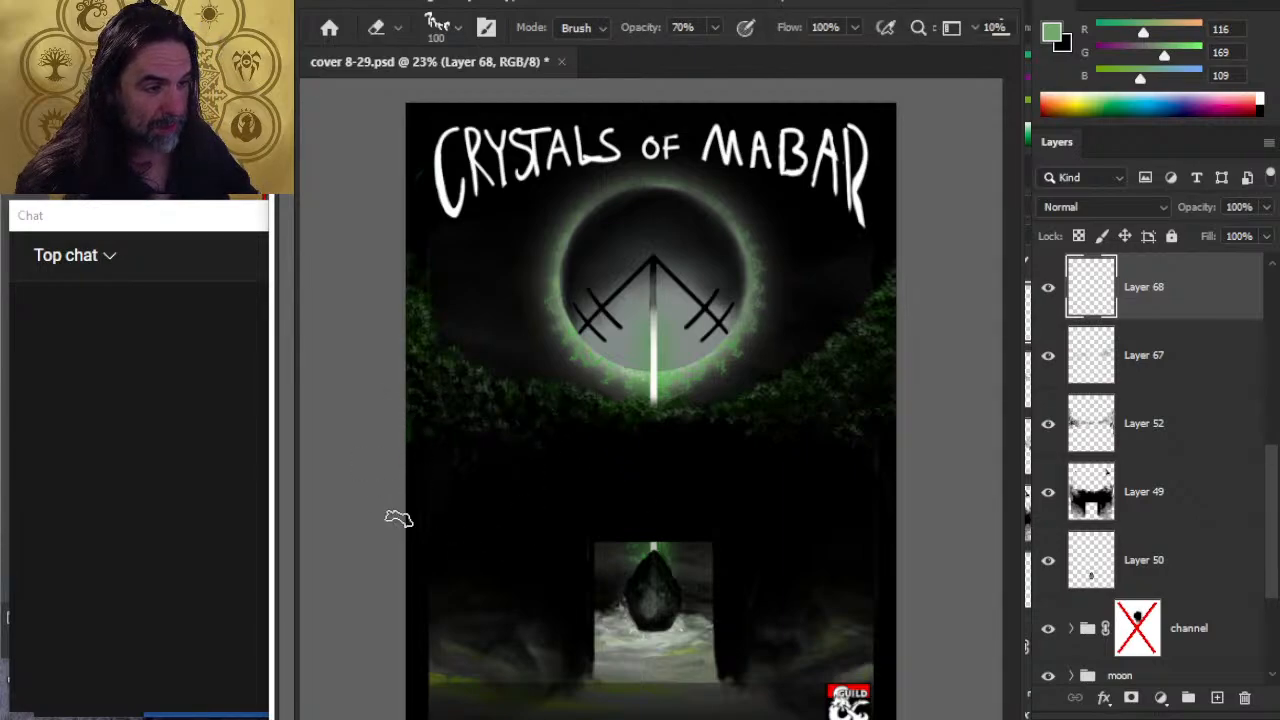
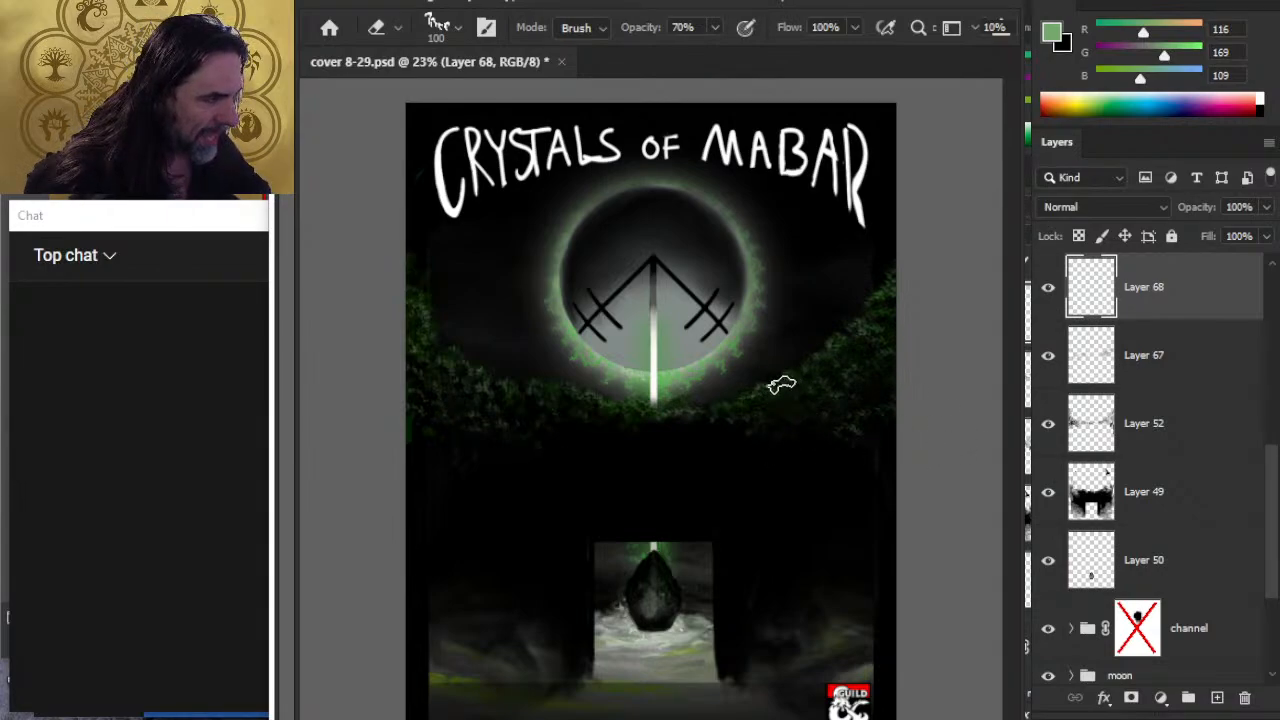
key(b)
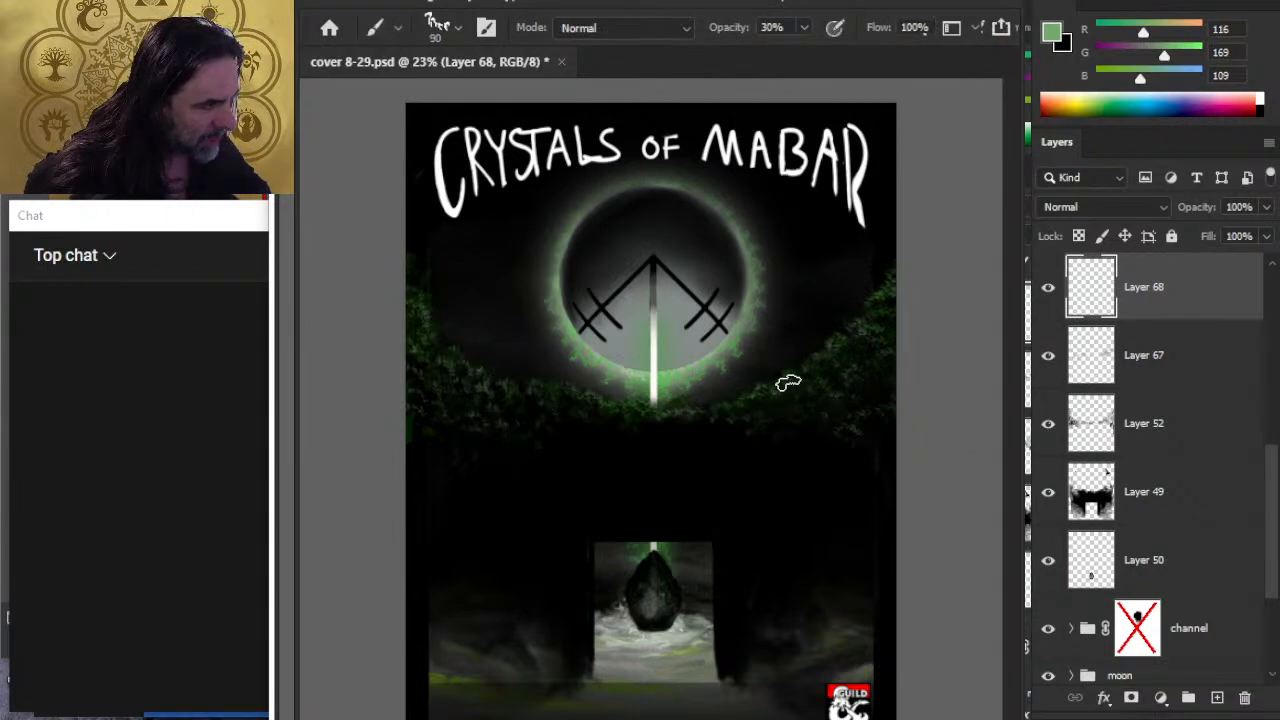
key(e)
key(b)
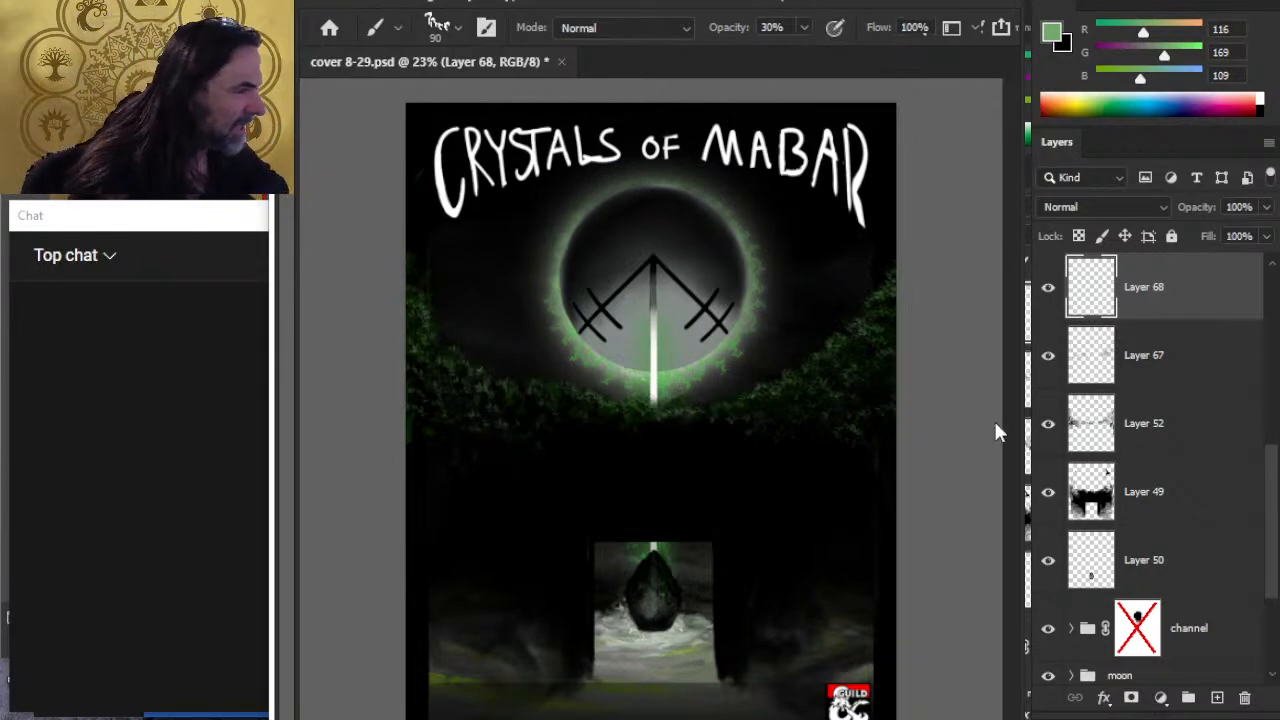
key(e)
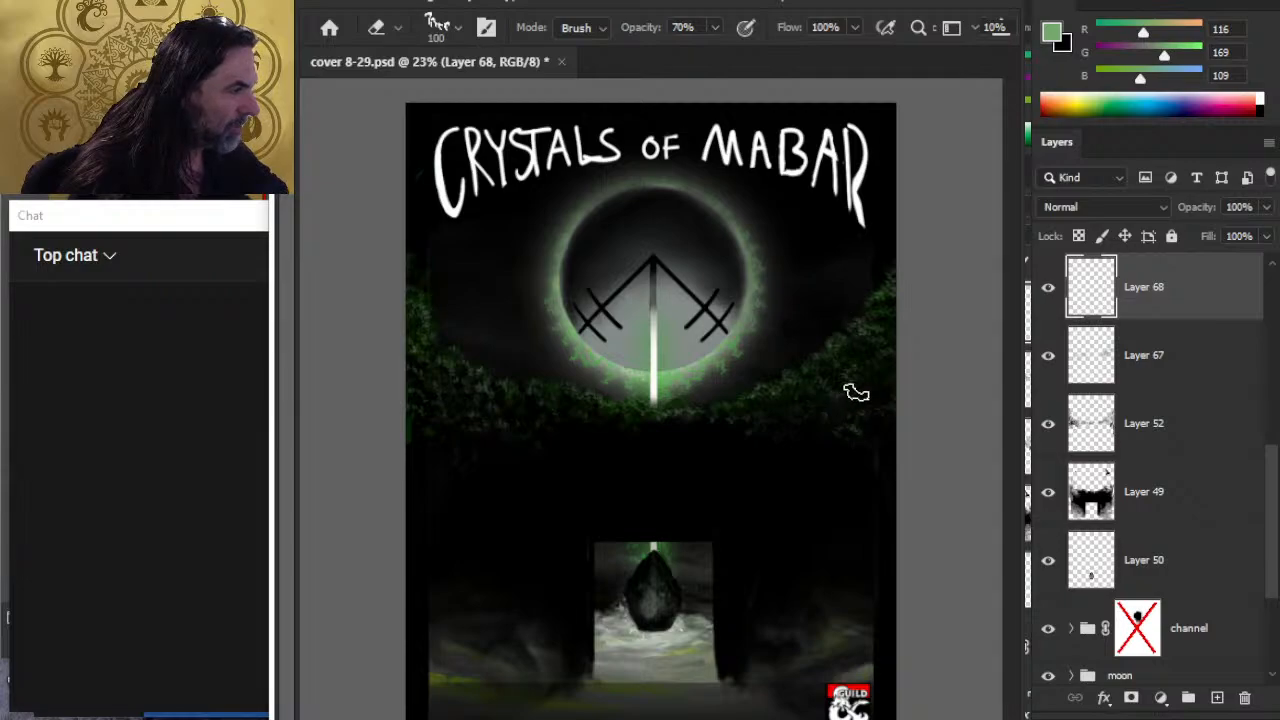
Step: Lasso the upper part of Layer 49 down to just below the foliage and cut it onto its own layer
shift+click(1168, 449)
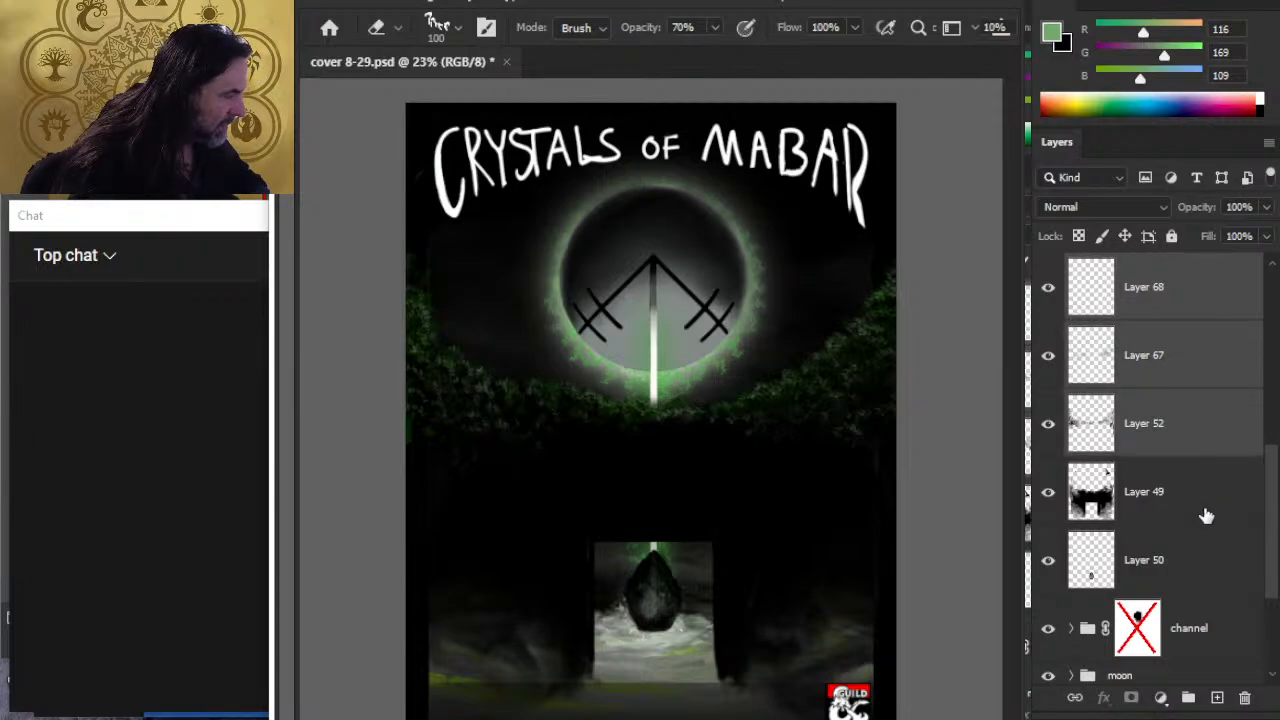
click(1198, 521)
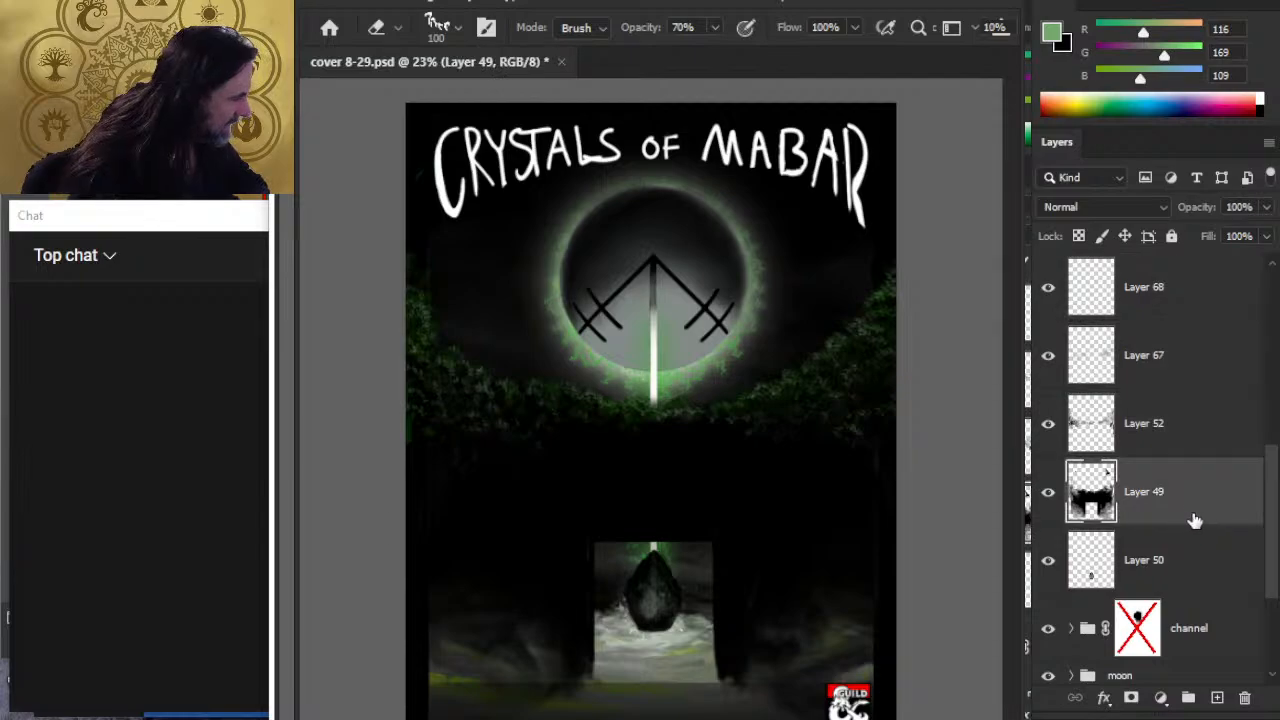
key(l)
drag(912, 126, 918, 134)
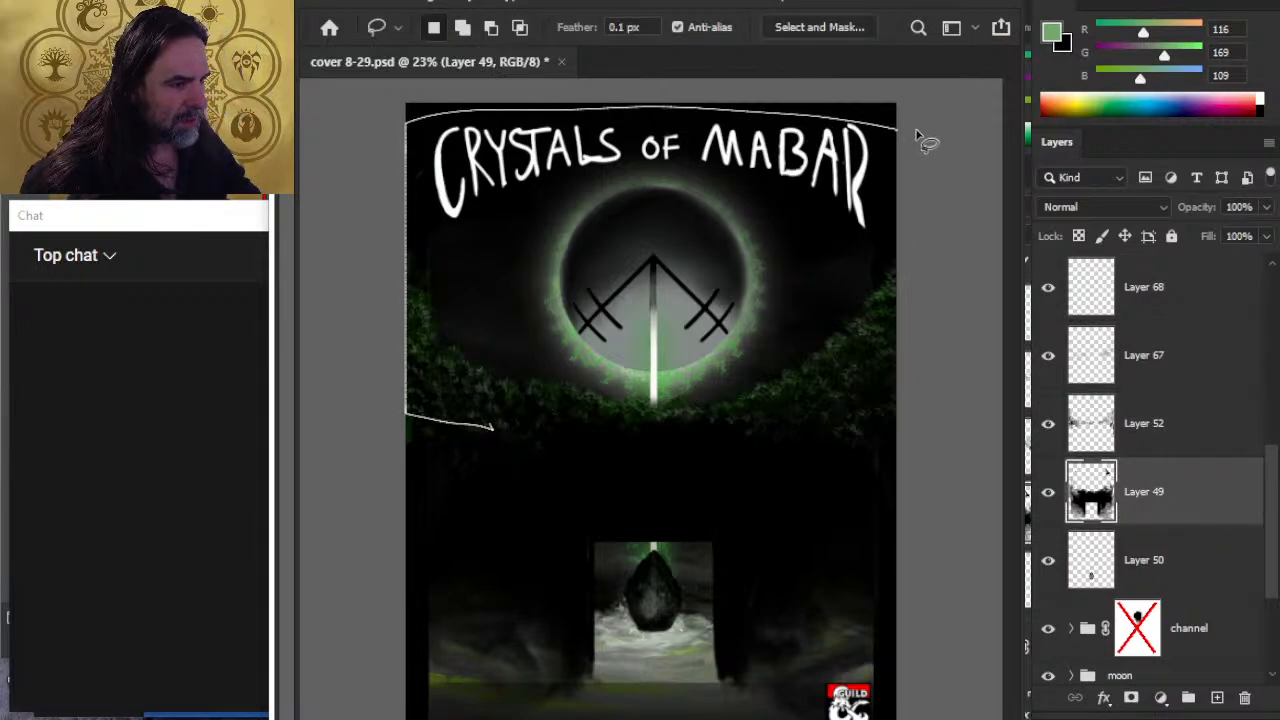
mouse_move(492, 428)
mouse_down()
mouse_move(424, 449)
mouse_move(575, 455)
mouse_up()
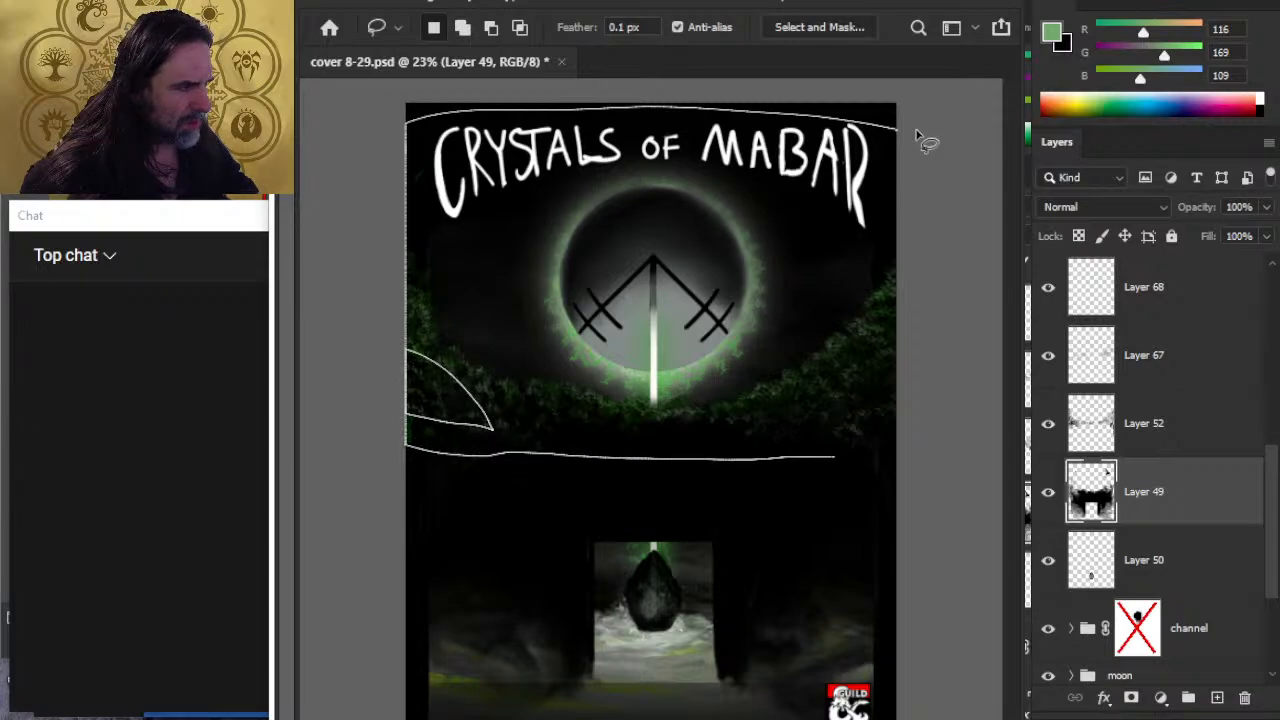
mouse_move(835, 455)
mouse_down()
mouse_move(896, 282)
mouse_move(626, 102)
mouse_move(394, 129)
mouse_up()
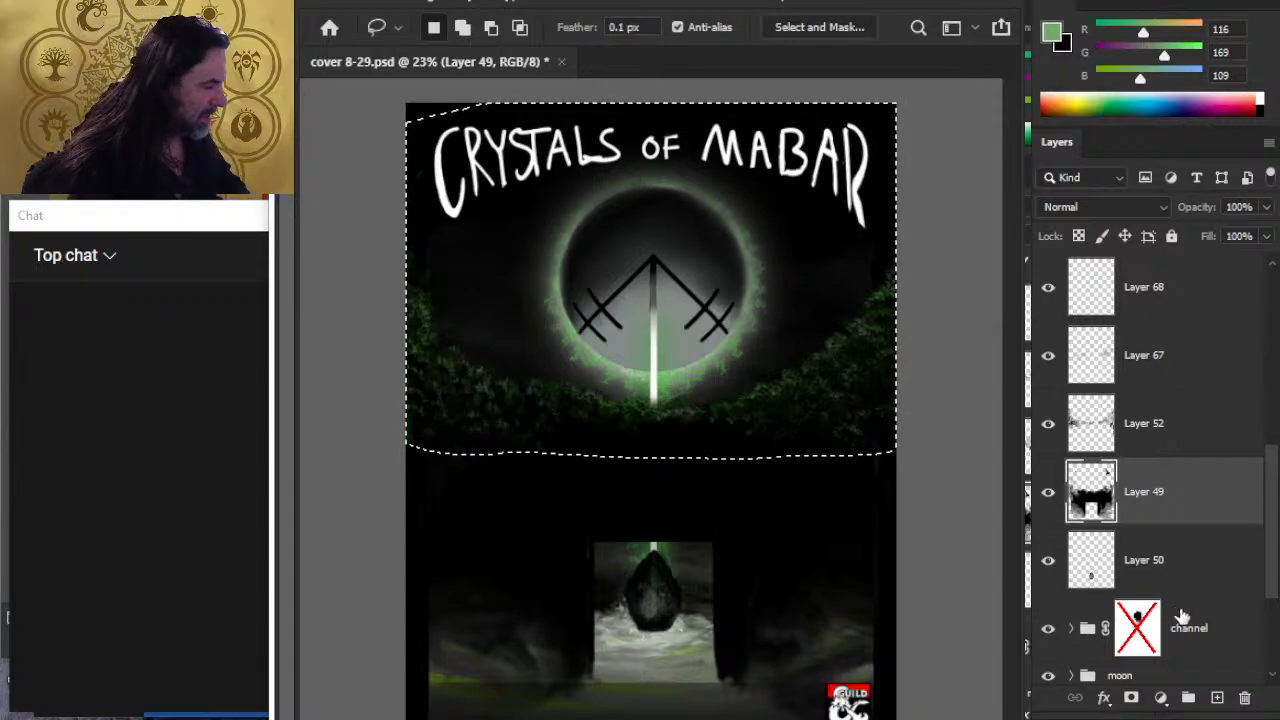
key(ctrl+j)
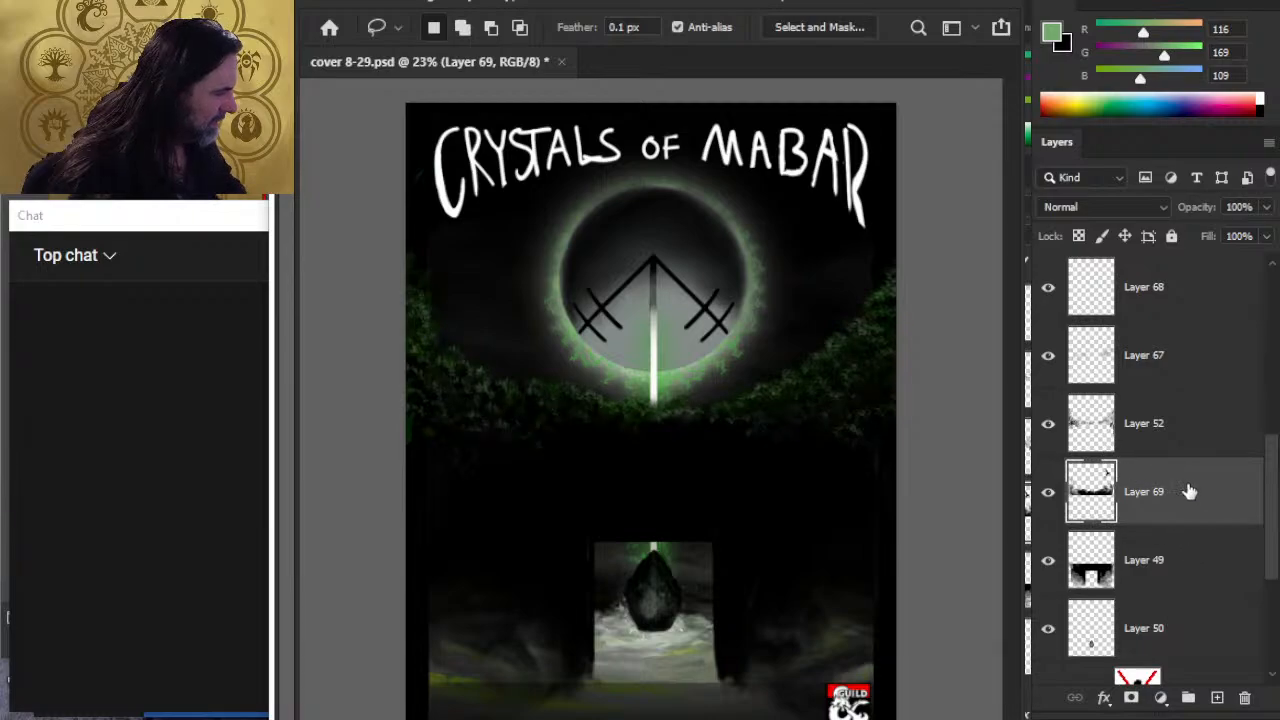
Step: Erase the stray marks above the foliage on Layer 69 at 100% opacity, enlarging the eraser to 400 px
key(e)
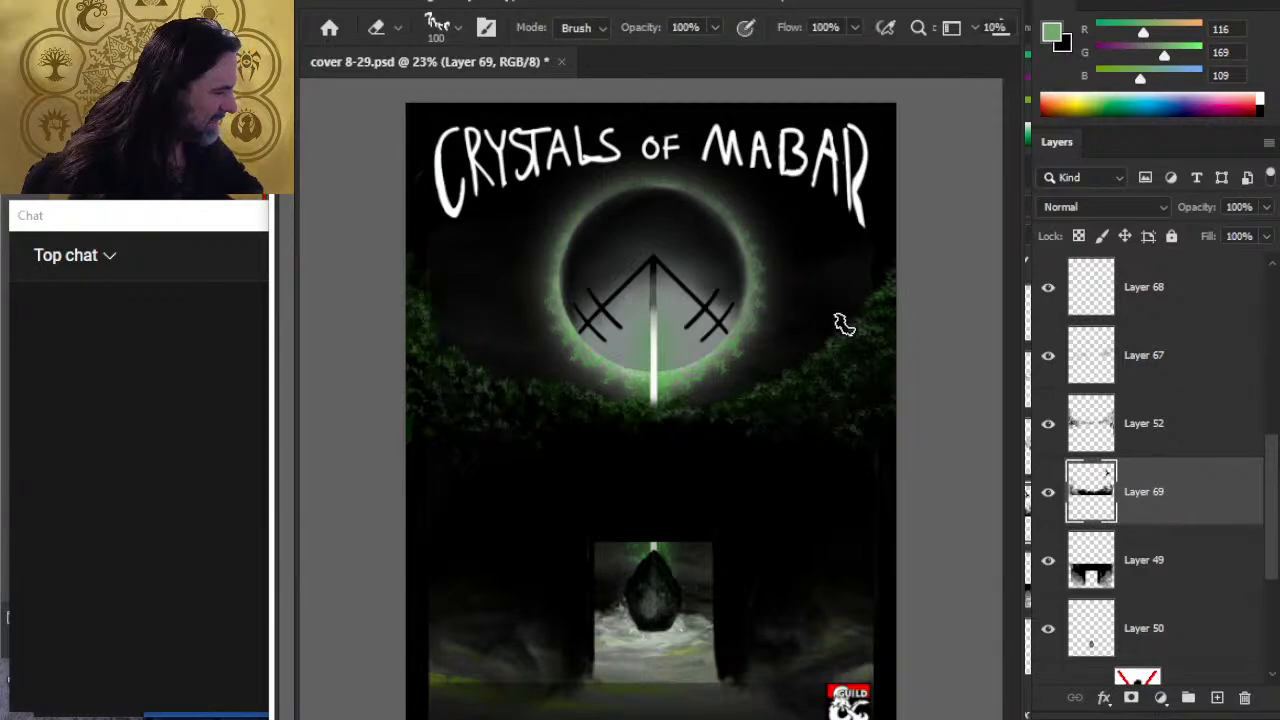
key(bracketright)
key(bracketright)
key(bracketright)
key(bracketright)
key(bracketright)
key(bracketright)
key(bracketright)
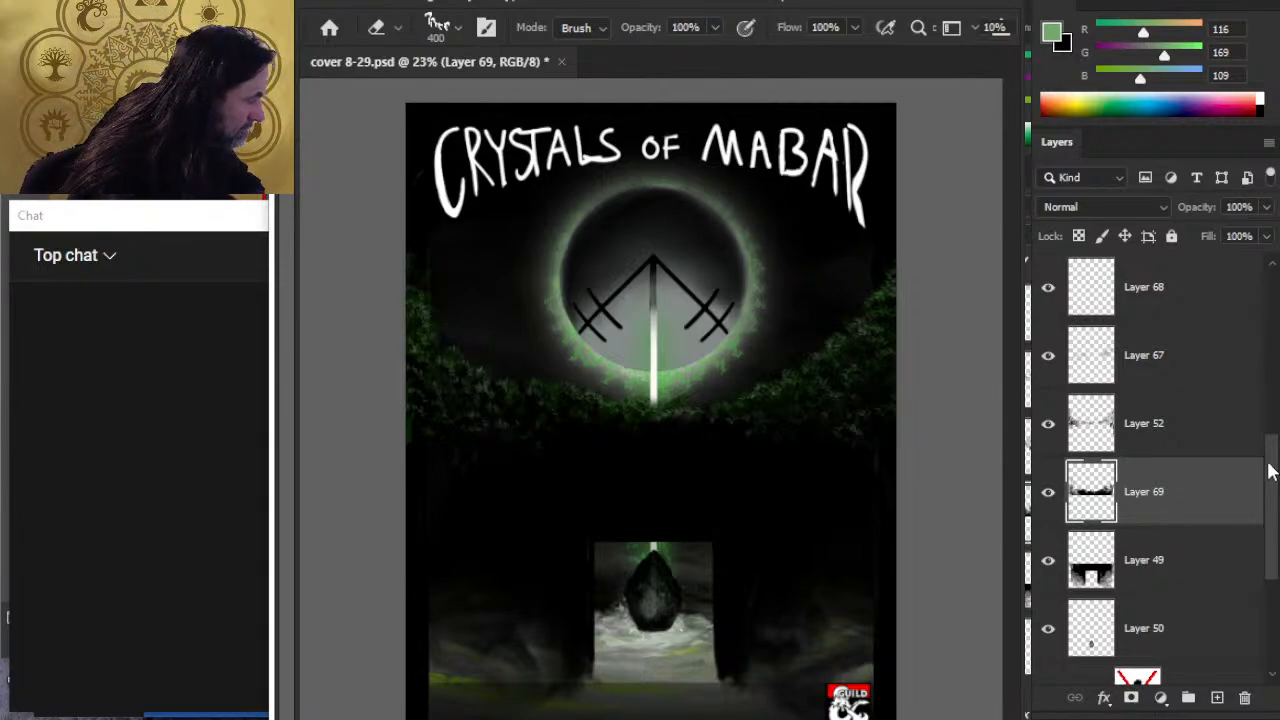
Step: Group Layer 69 through Layer 68, duplicate the group and hide the original
scroll(1223, 420, up, 3)
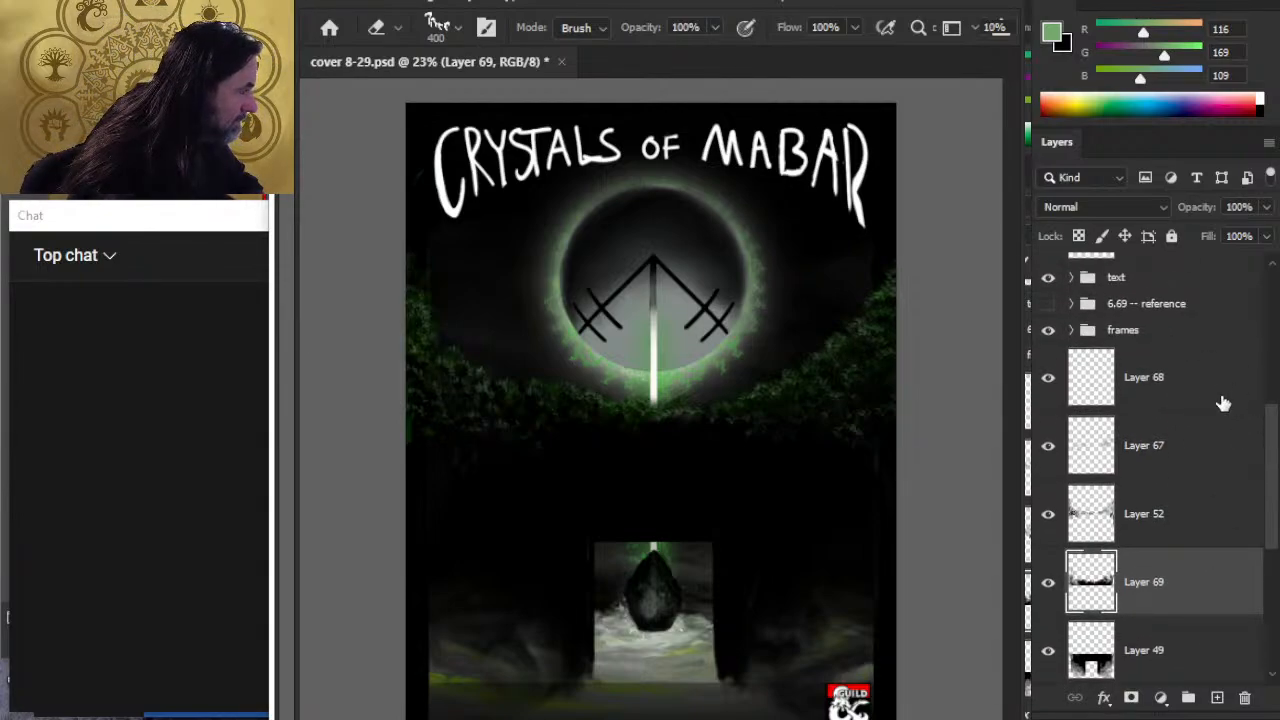
shift+click(1223, 400)
key(ctrl+g)
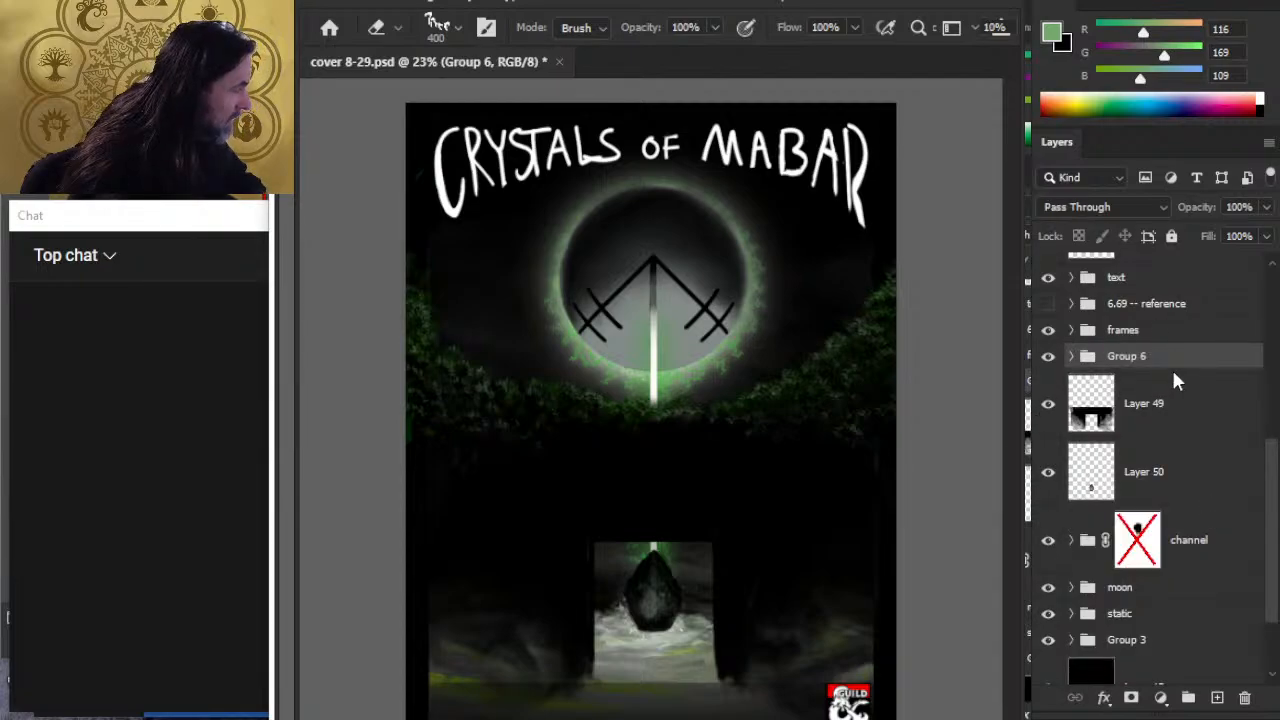
key(ctrl+j)
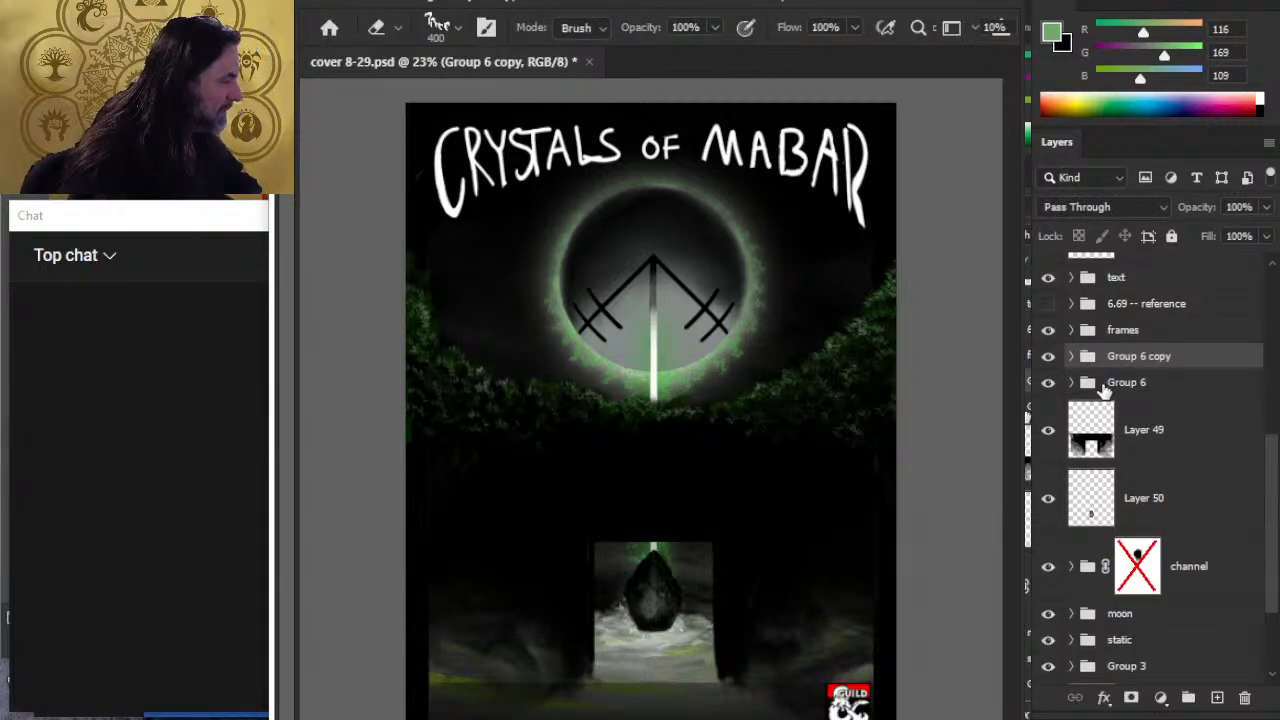
click(1049, 384)
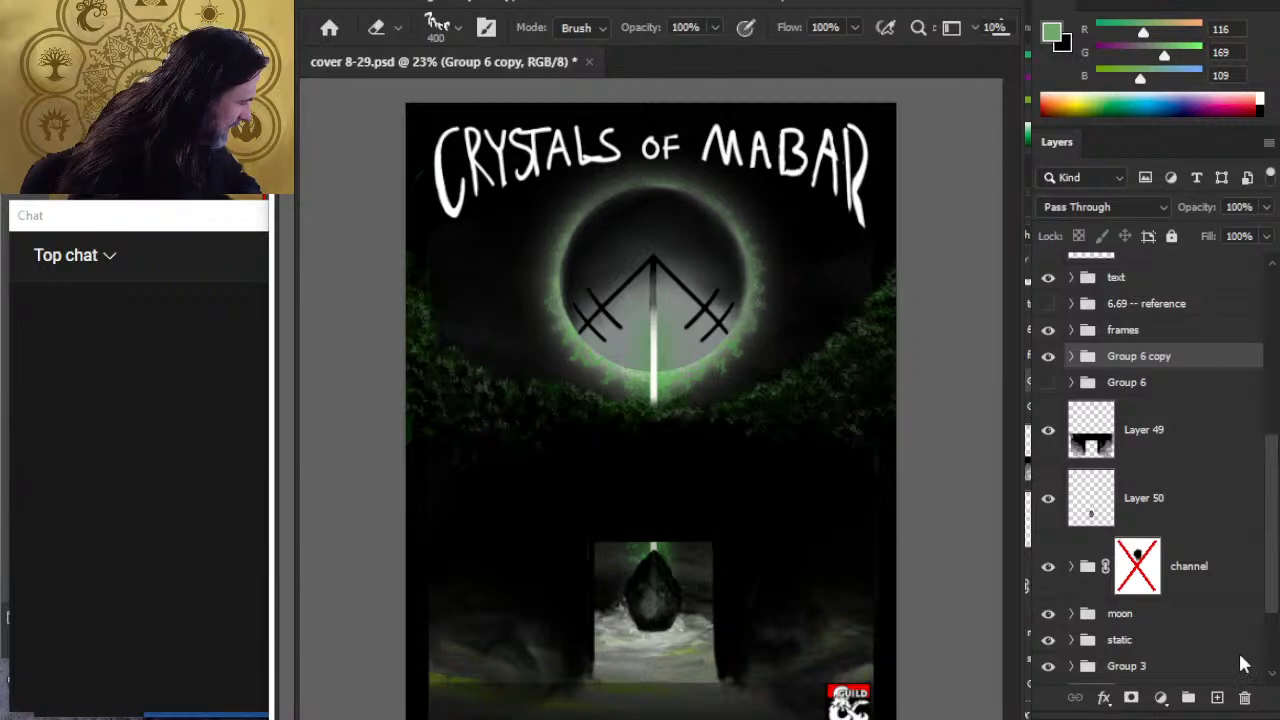
Step: Merge the duplicated group into one layer, compare the artwork with and without it, and duplicate the merged layer
key(ctrl+e)
click(1046, 380)
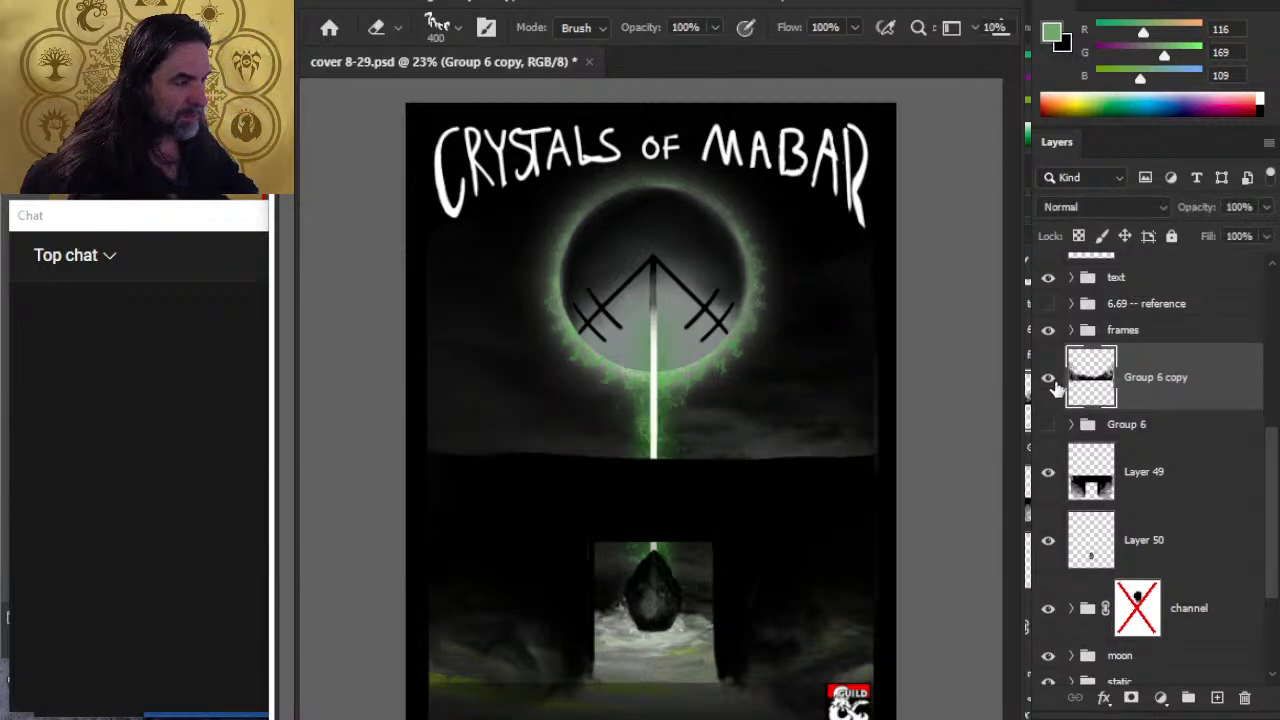
click(1046, 380)
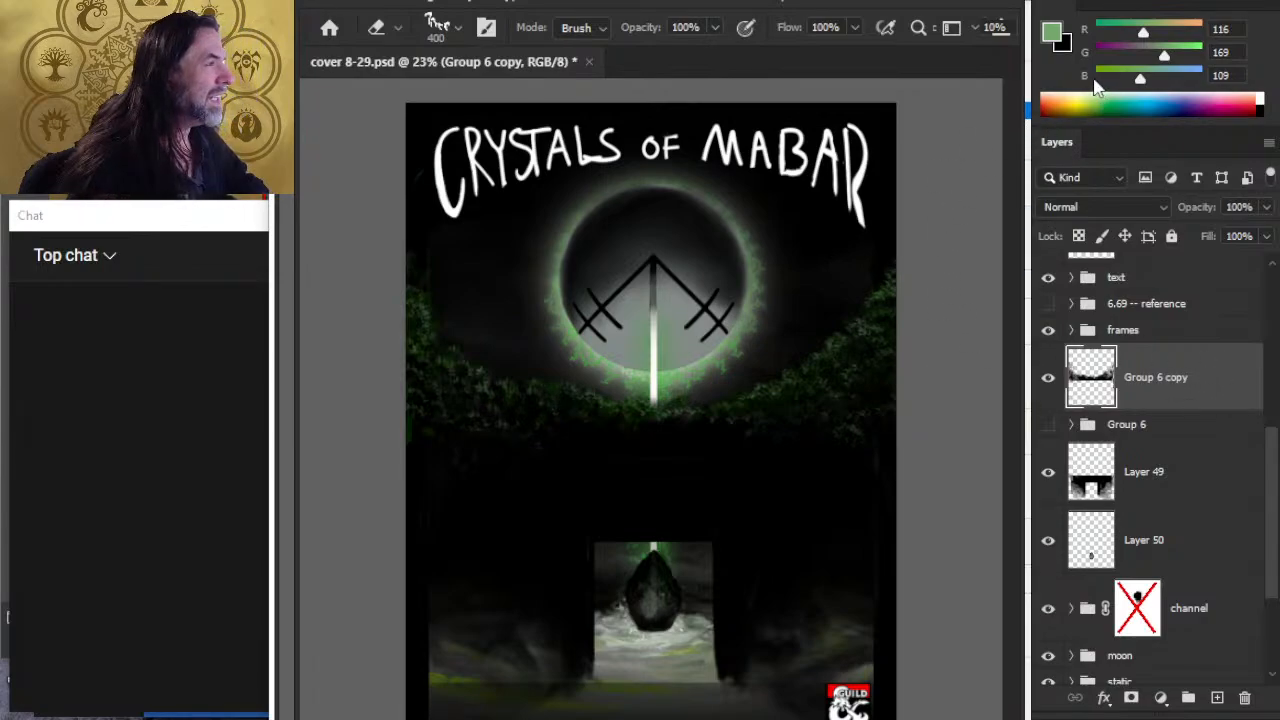
key(ctrl+j)
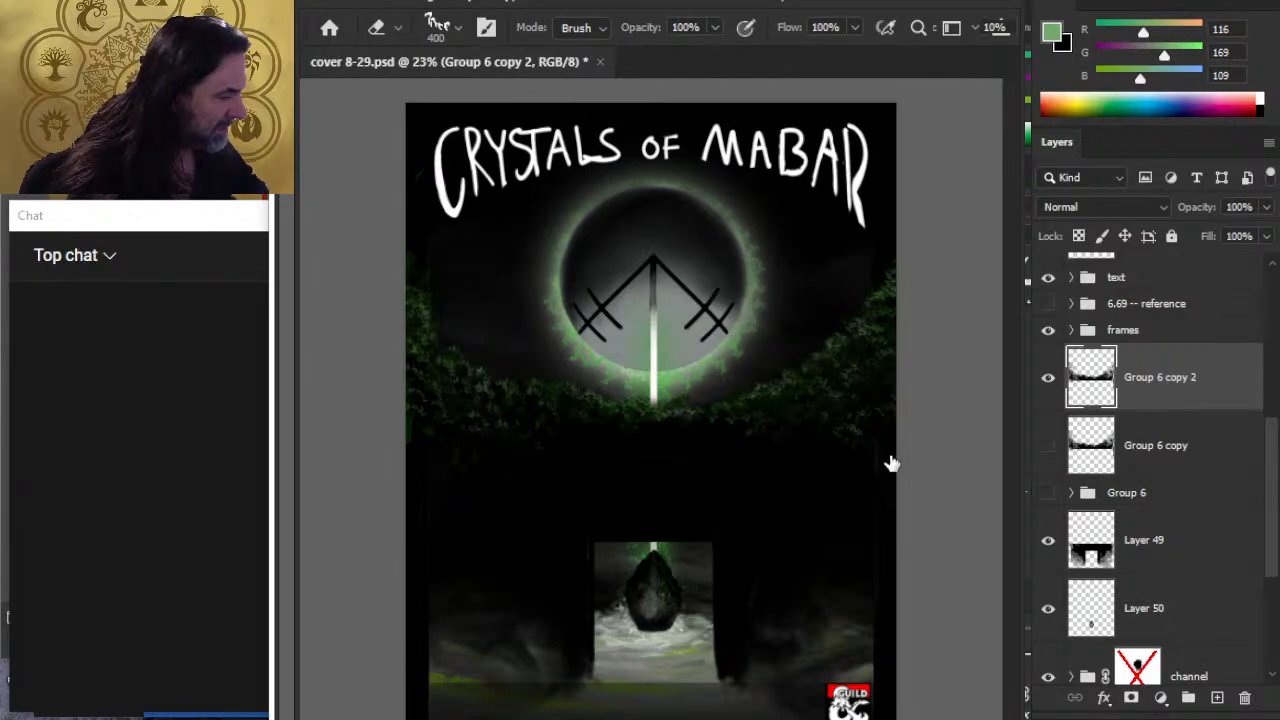
Step: Thin the foliage on Group 6 copy 2 using a 400 px leaf-cluster eraser at 80% opacity
key(period)
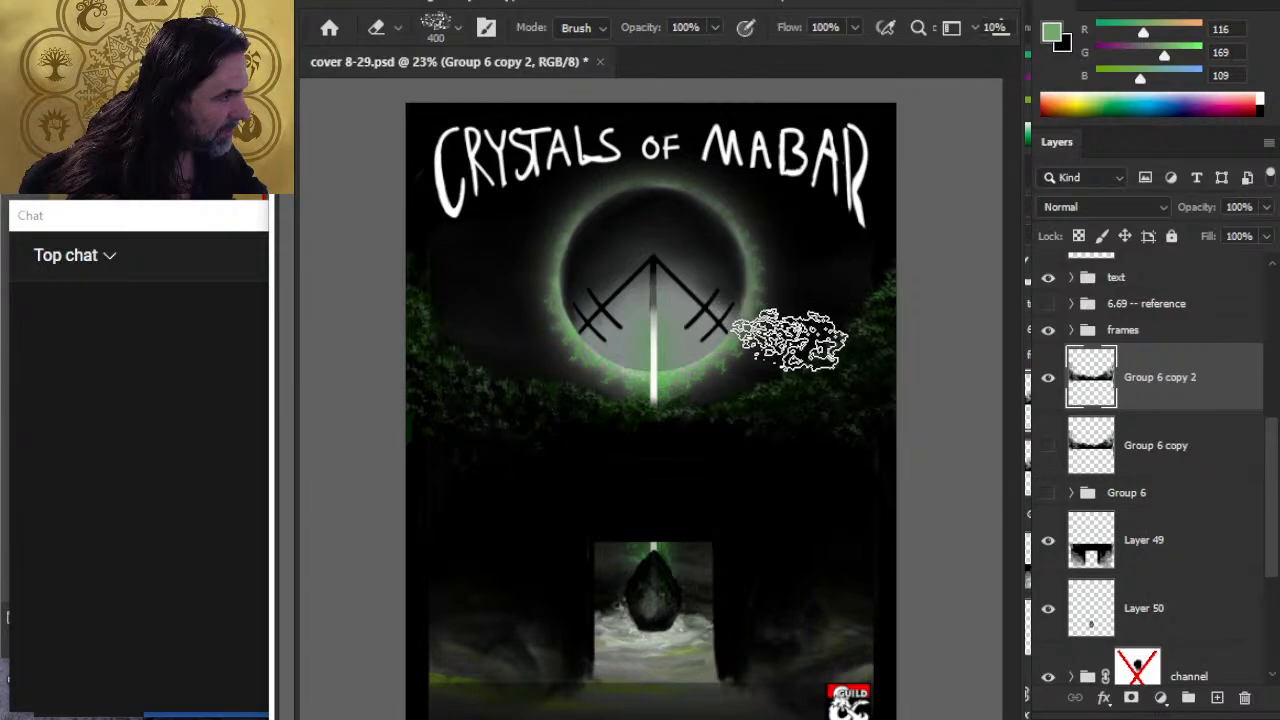
key(8)
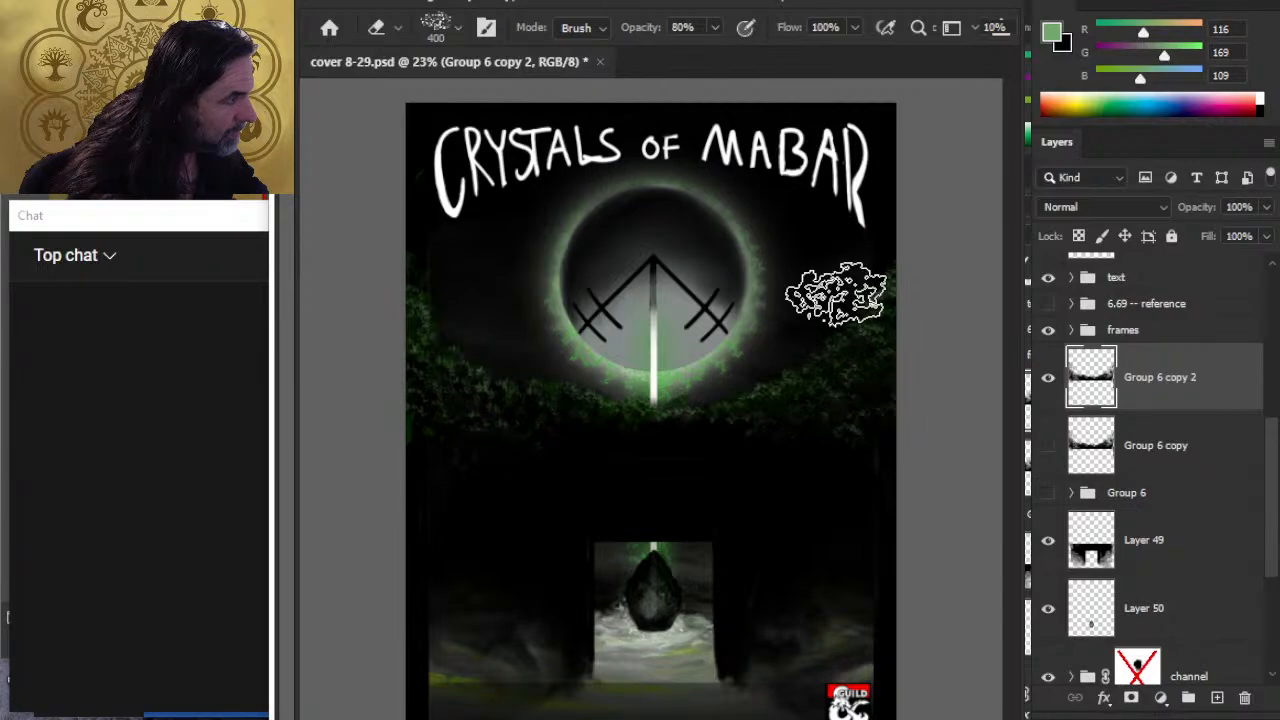
click(875, 297)
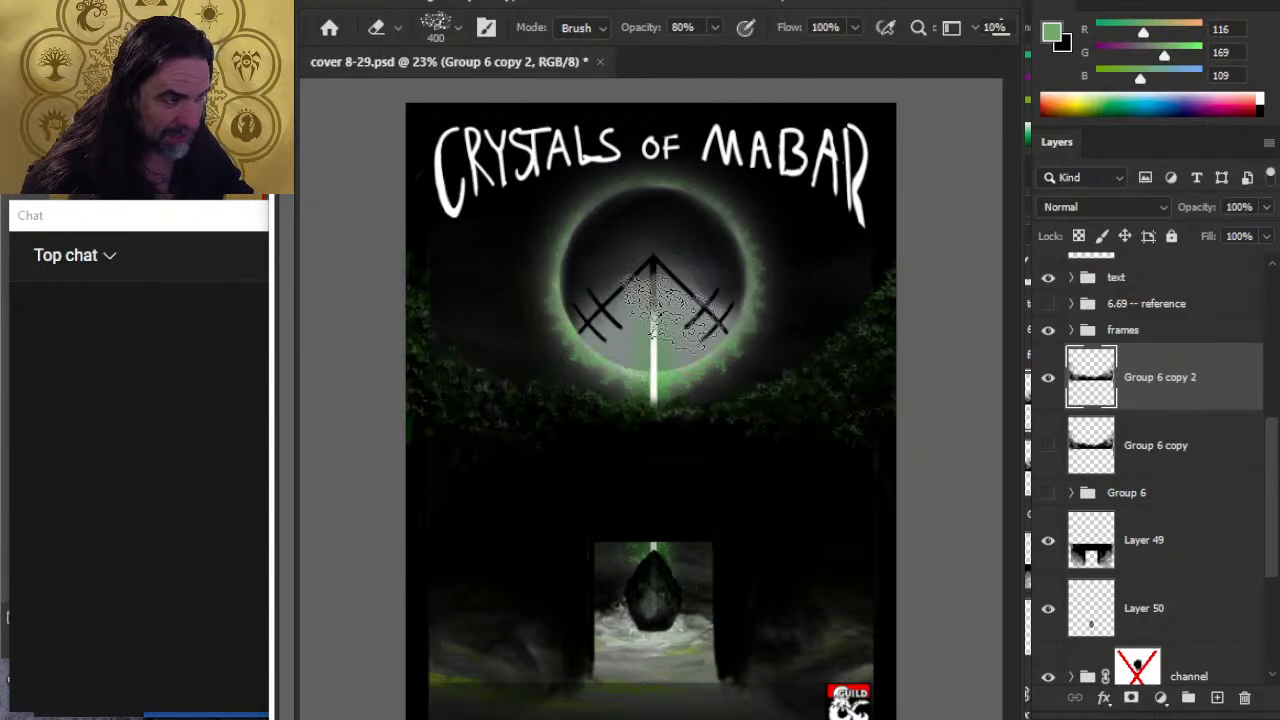
key(r)
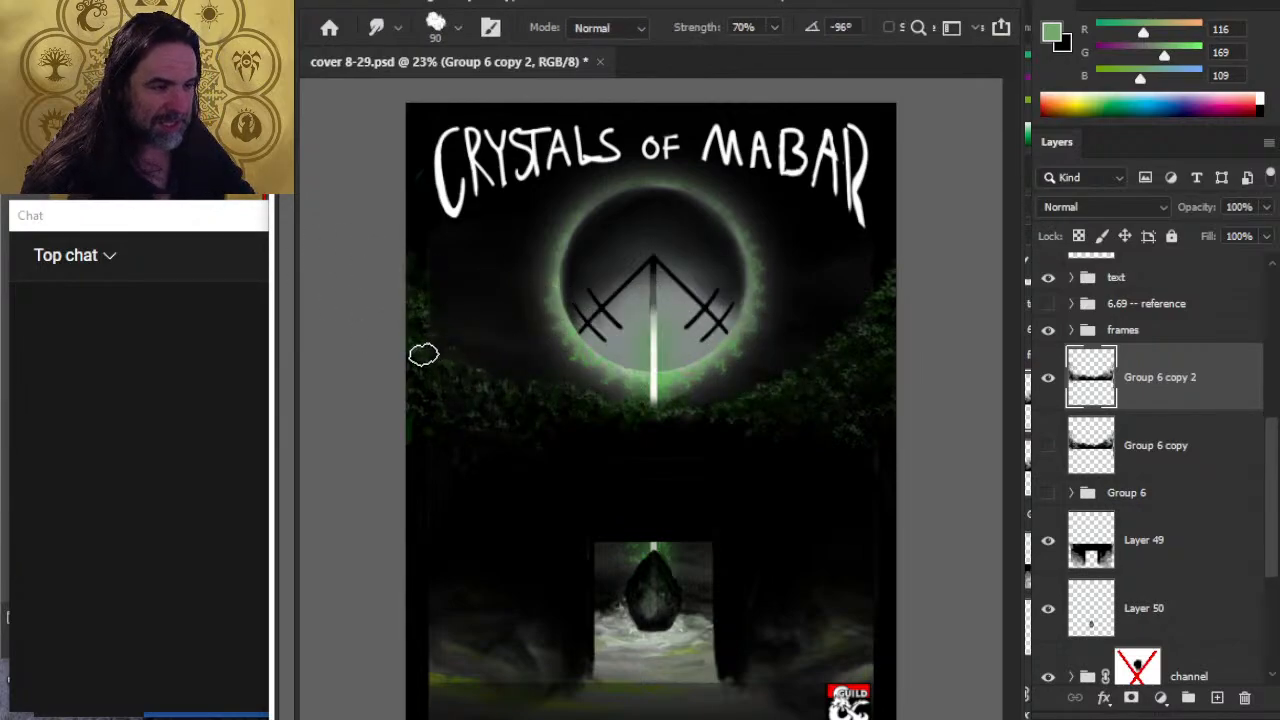
key(e)
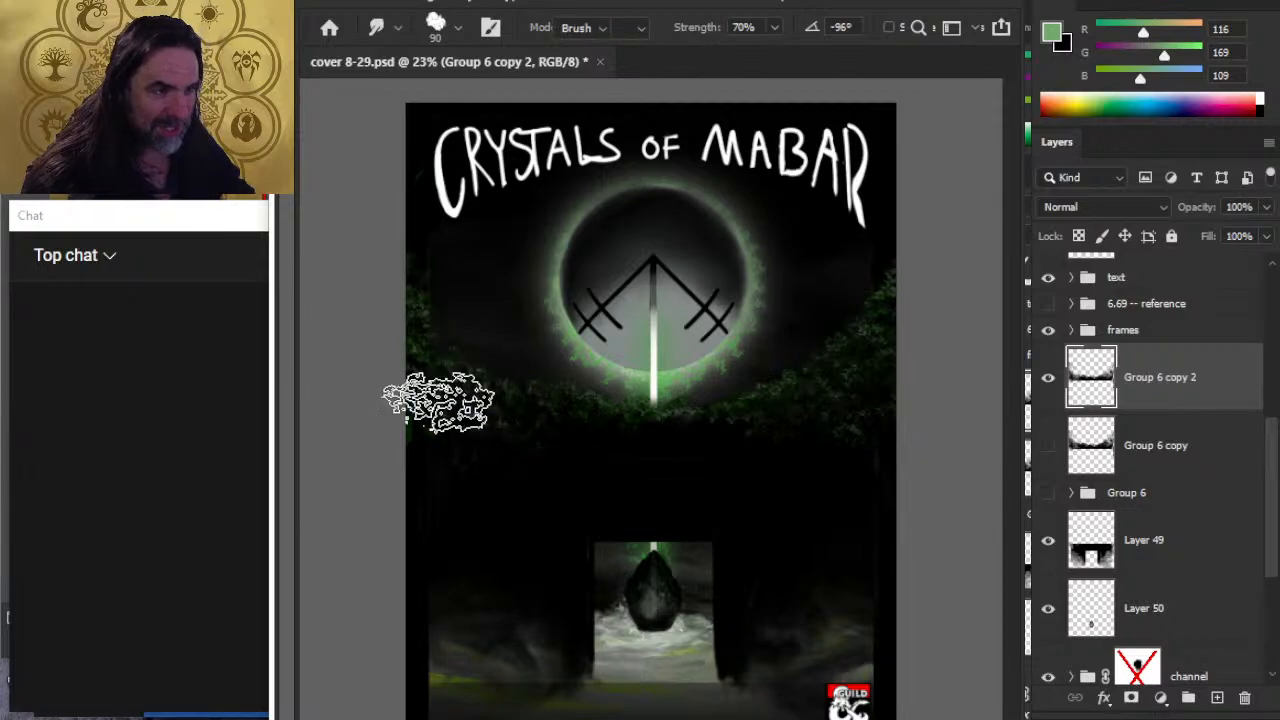
key(b)
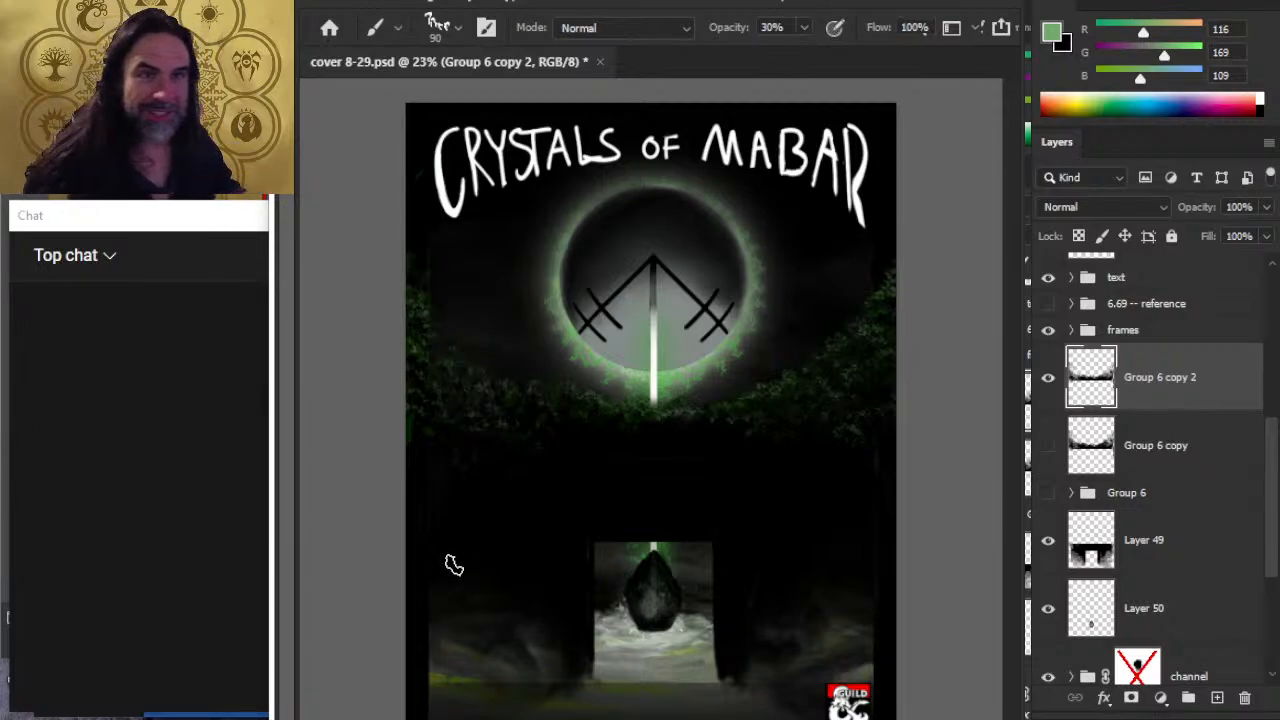
key(e)
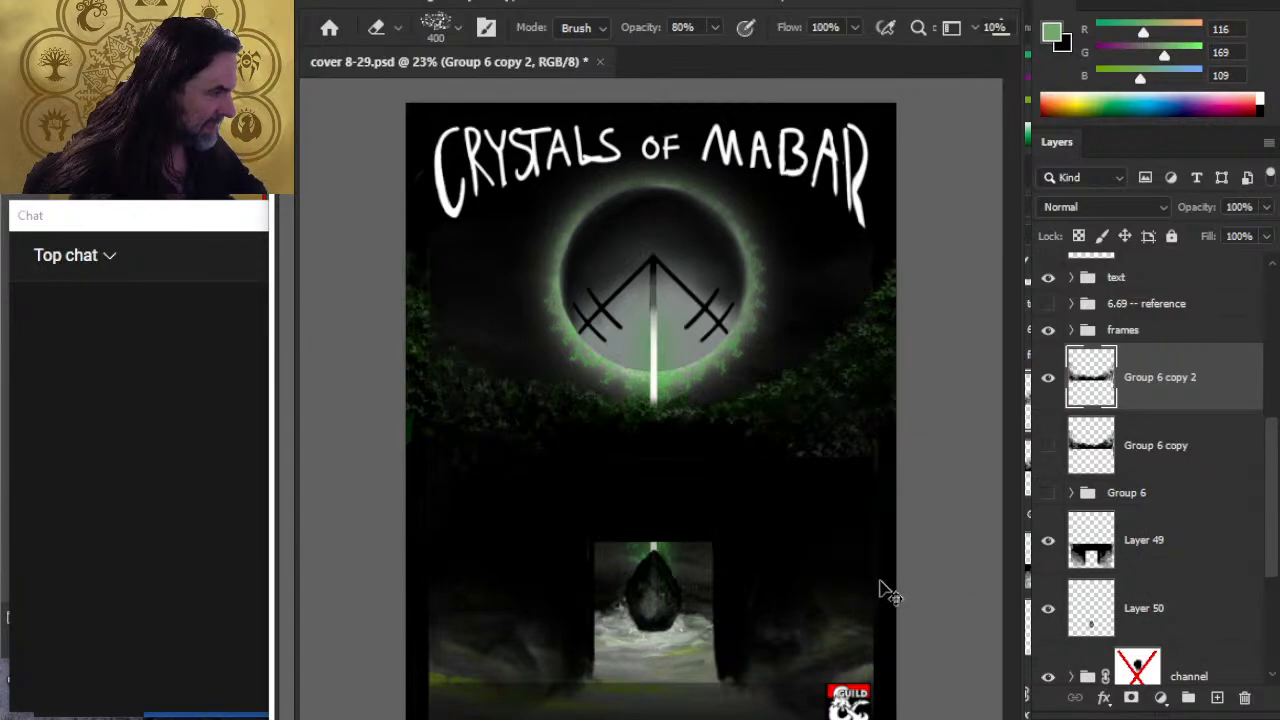
Step: Darken the lower foliage on Group 6 copy 2 with black at 30% opacity, enlarging the brush to 500 px
key(b)
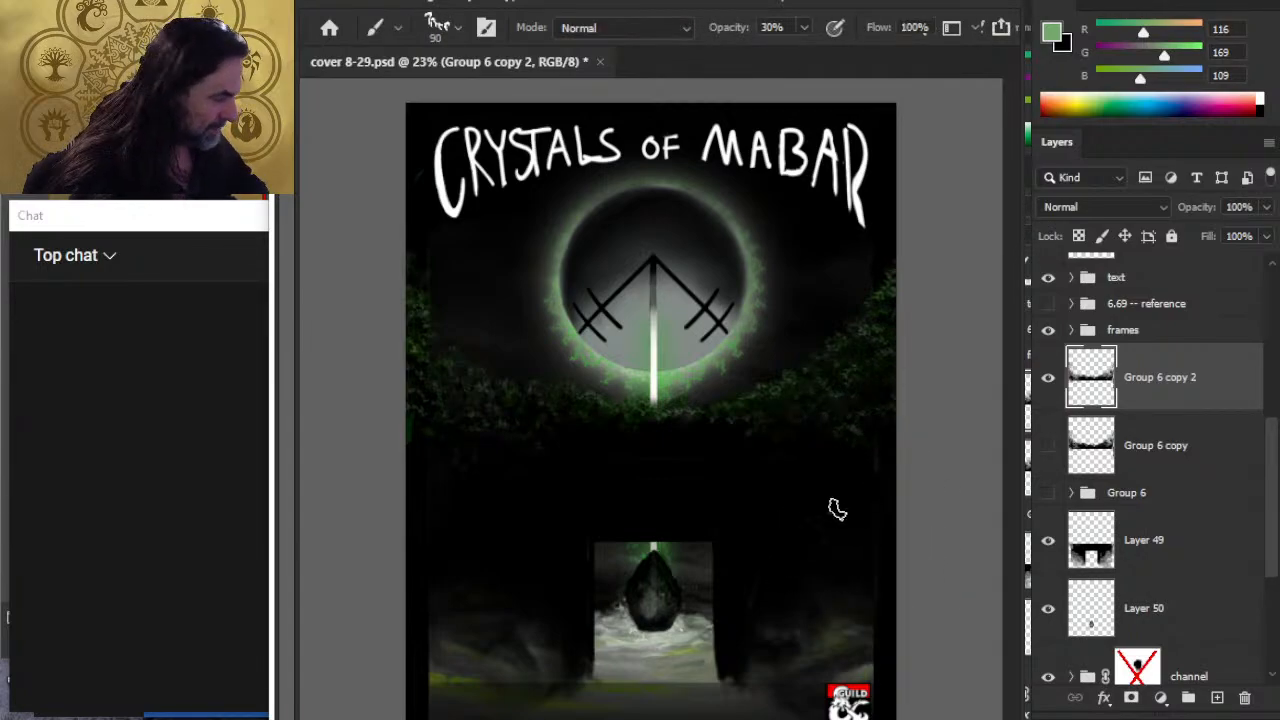
key(bracketright)
key(bracketright)
key(x)
key(bracketright)
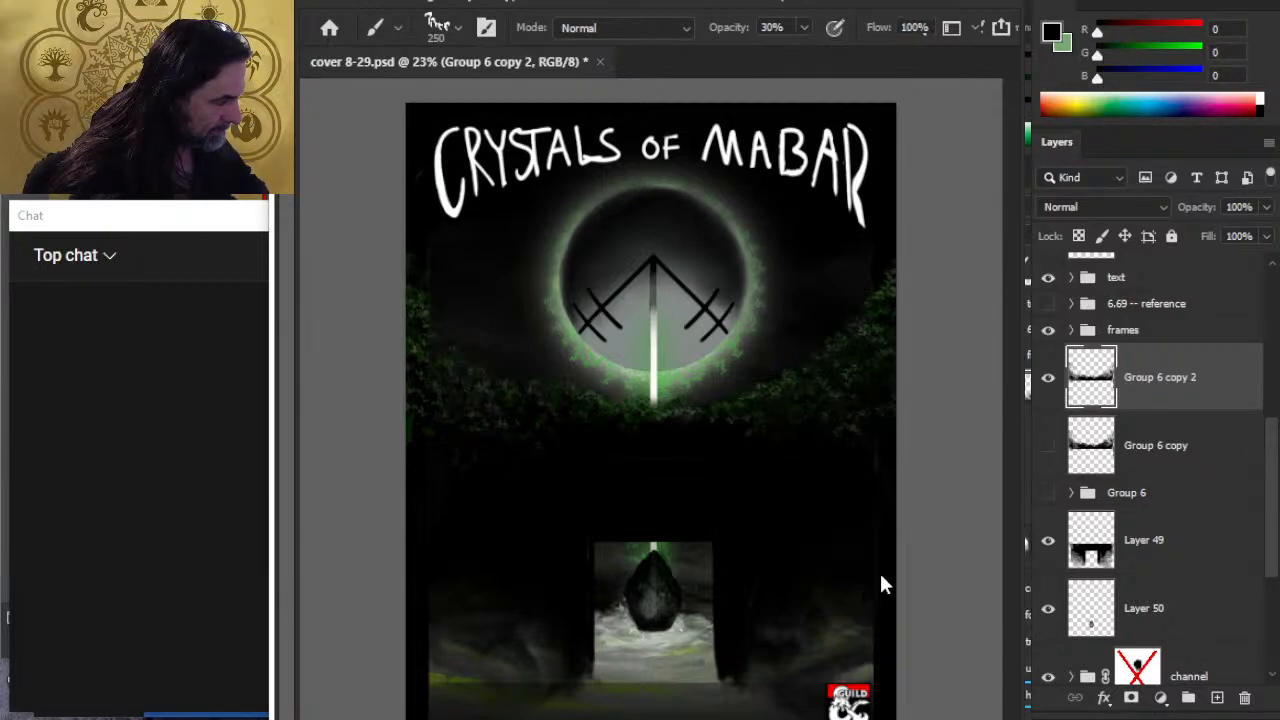
key(bracketright)
key(bracketright)
key(bracketright)
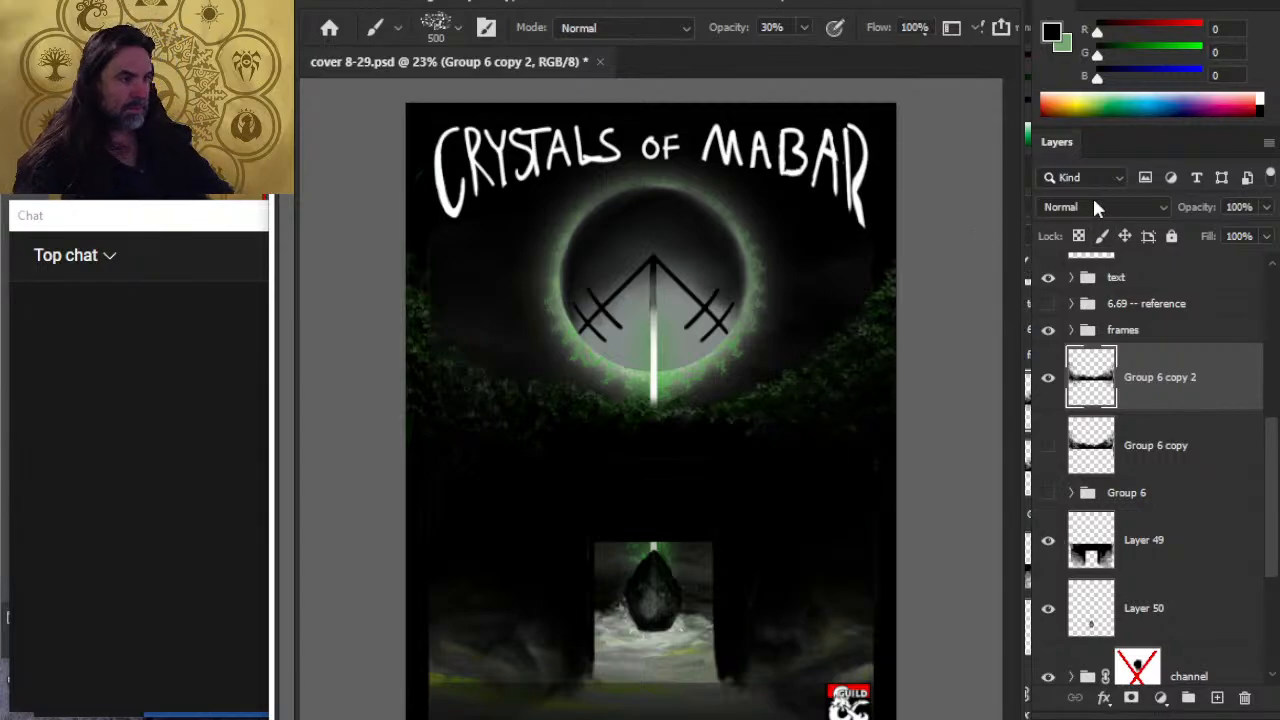
Step: Check the whole cover at reduced size, then group Group 6 copy 2 through Group 6 and name the group "treetops"
key(z)
scroll(731, 409, down, 5)
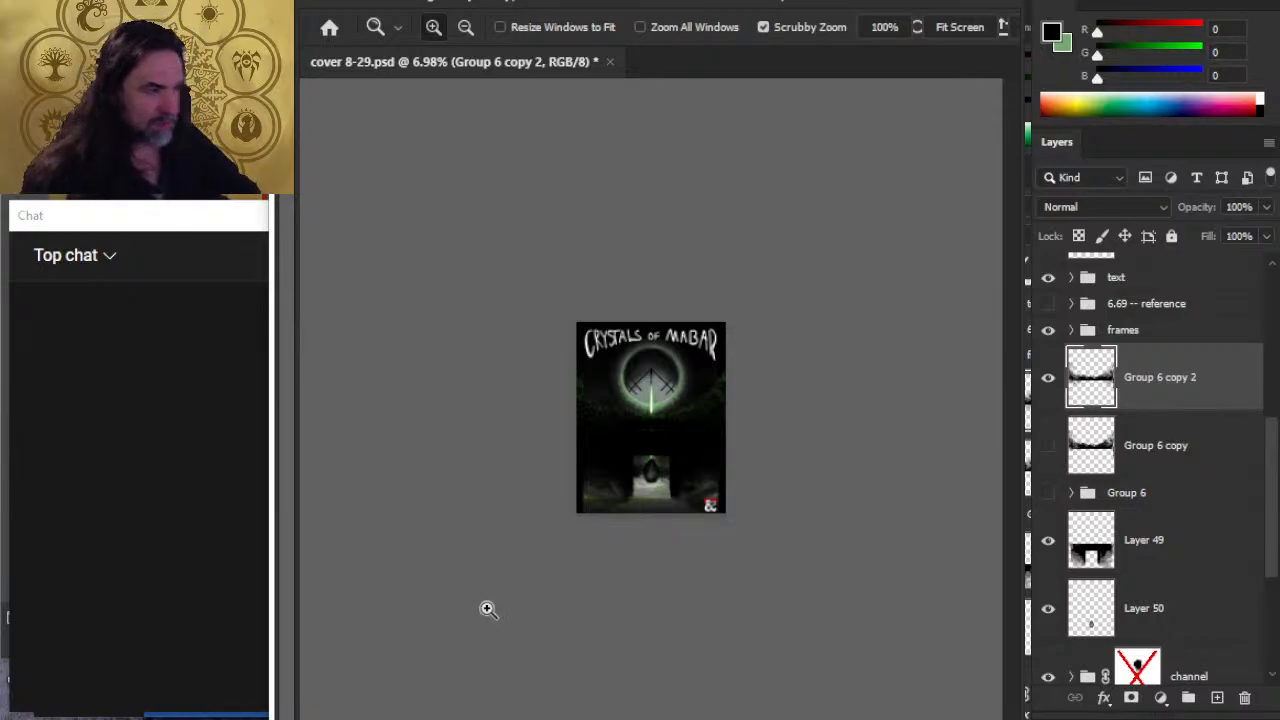
scroll(666, 453, up, 4)
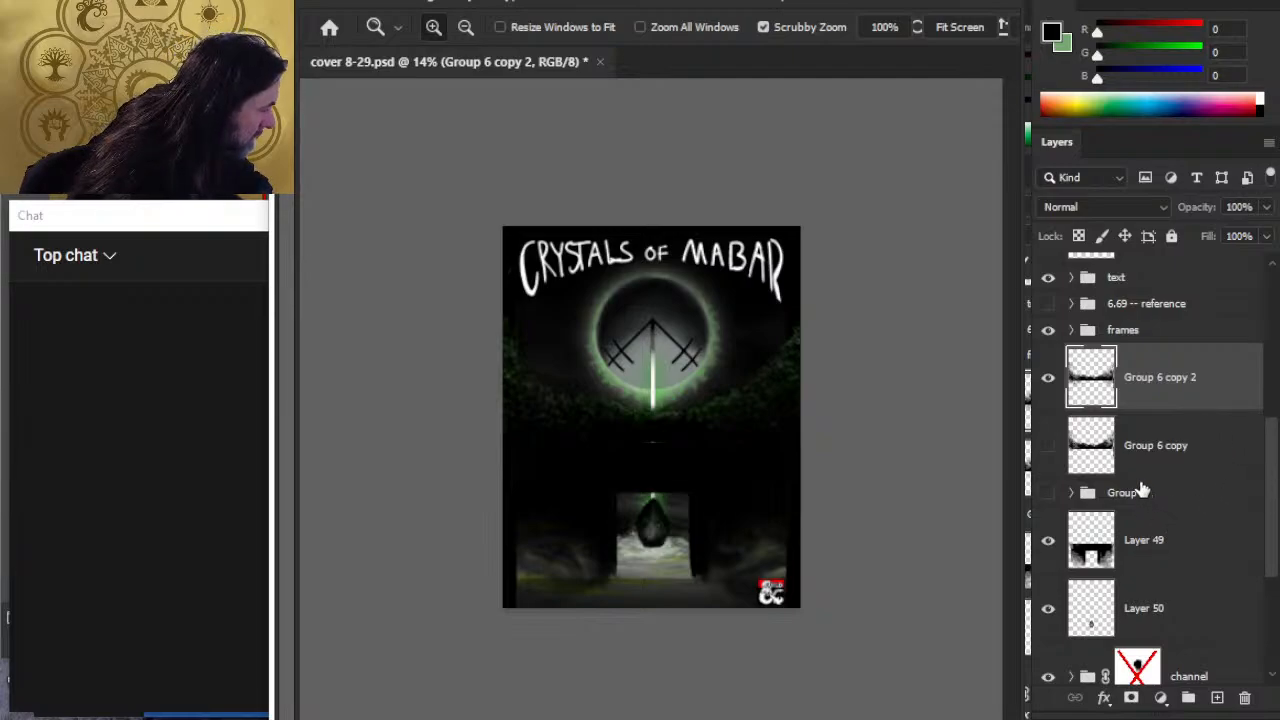
shift+click(1177, 505)
key(ctrl+g)
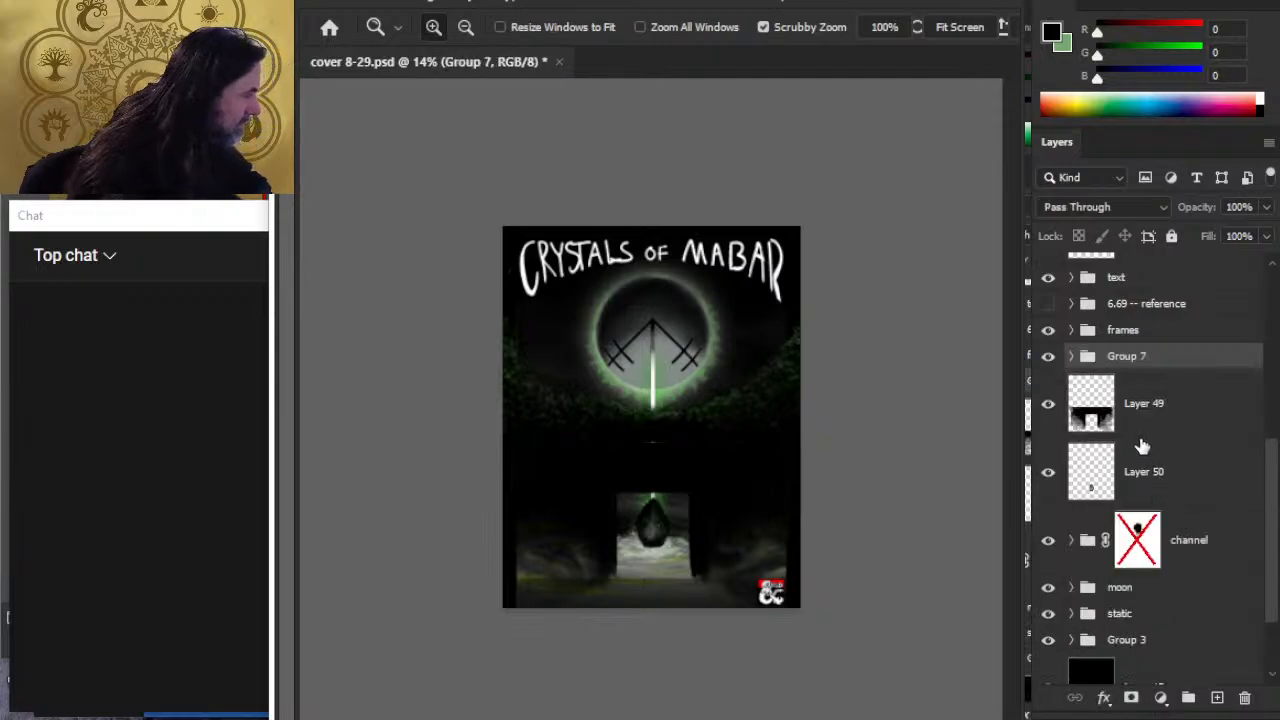
double_click(1128, 357)
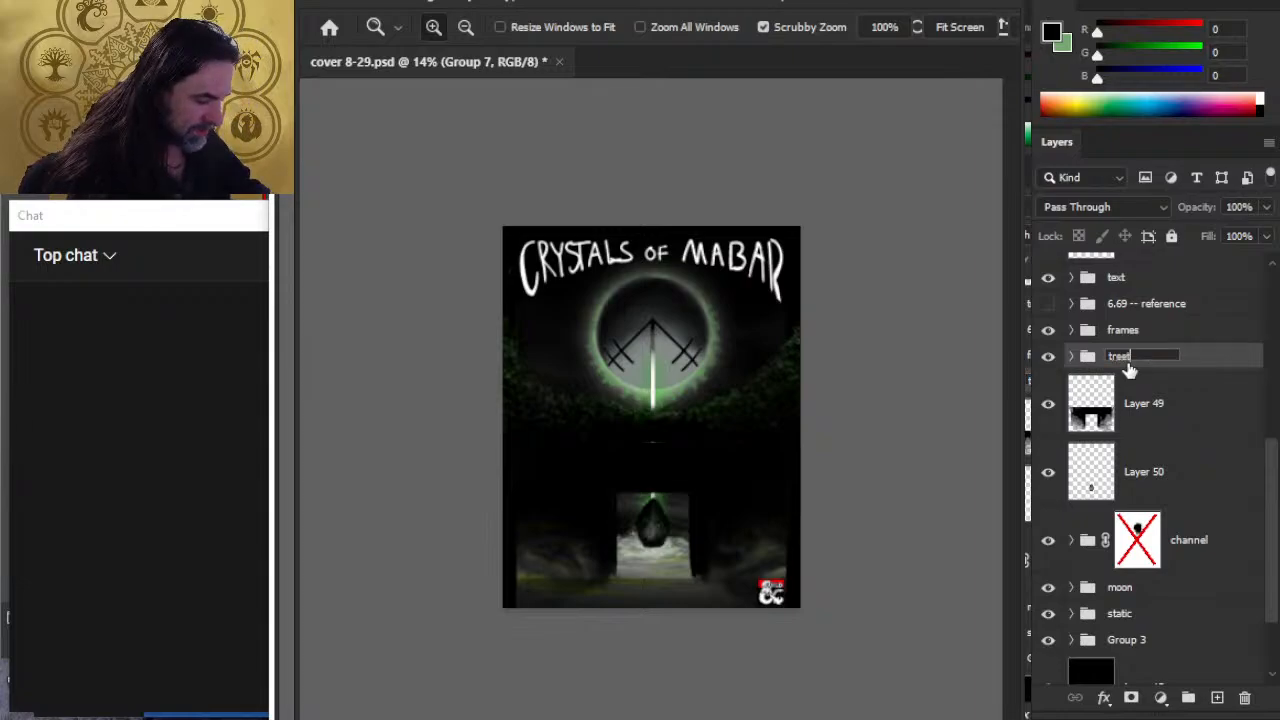
text(treetops)
key(Return)
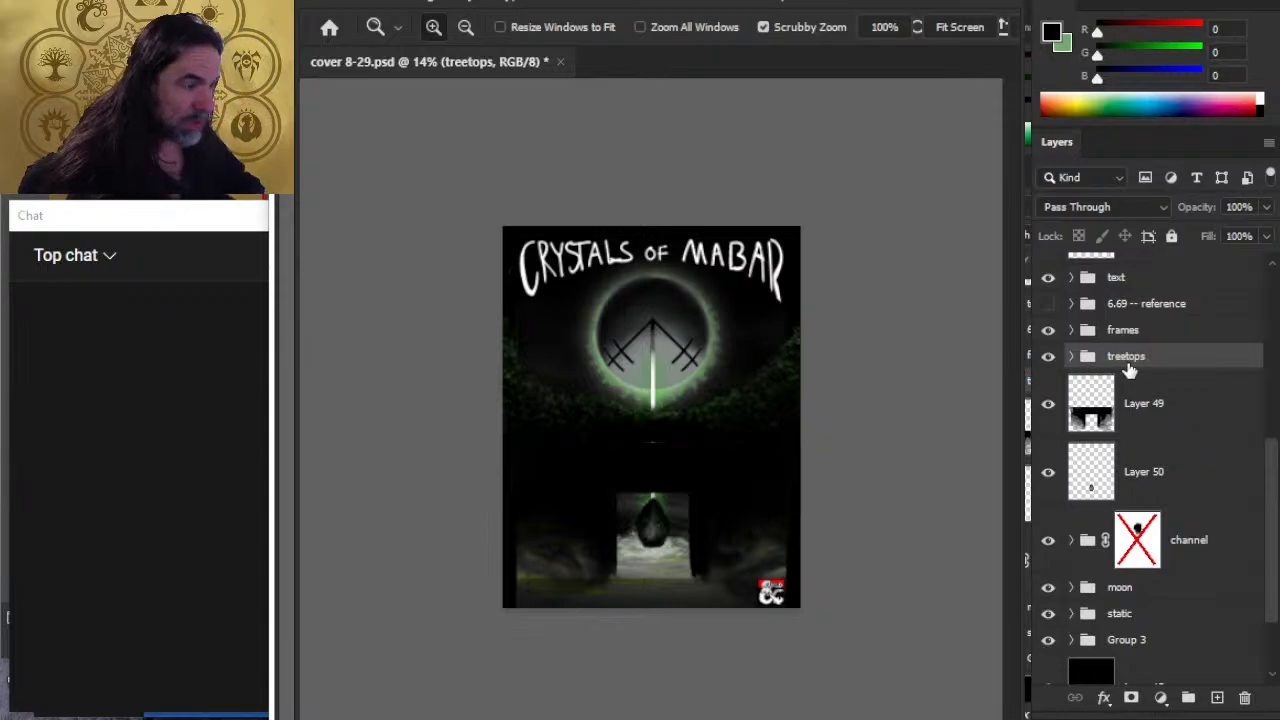
Step: Add a new layer above the treetops group and mix a muted green foreground colour of RGB 65, 84, 71
click(1217, 697)
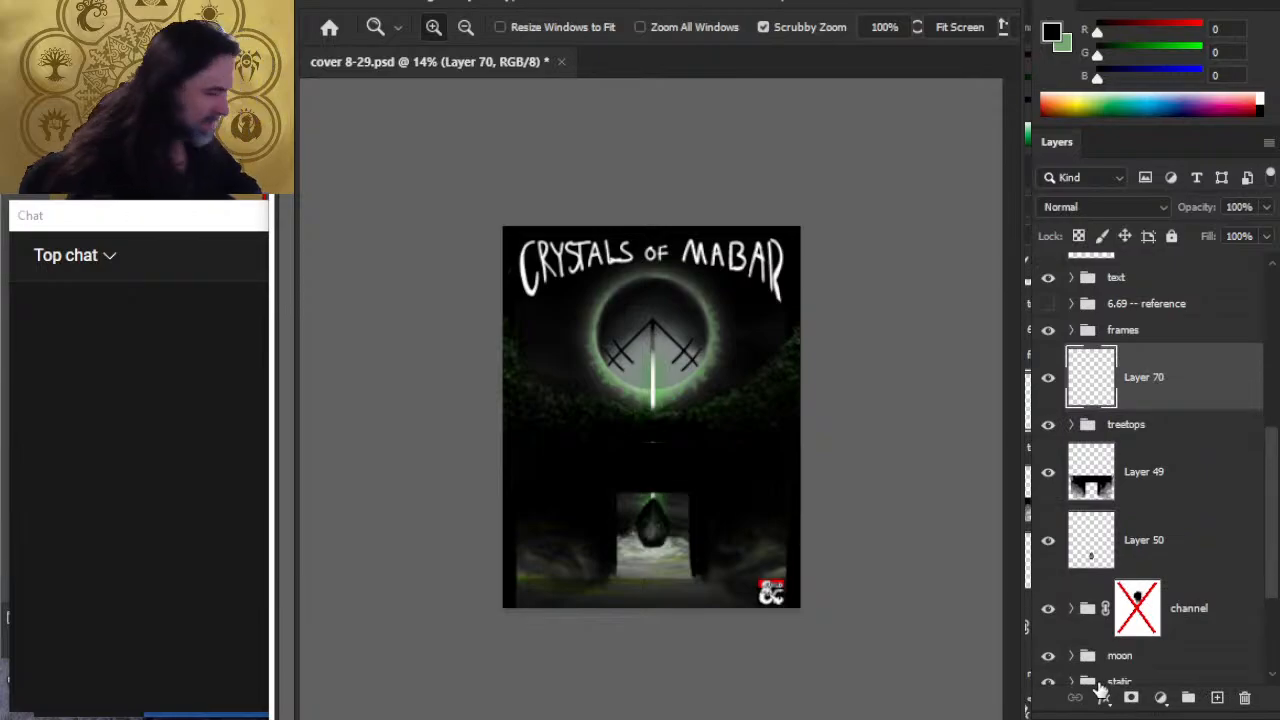
key(b)
alt+click(529, 546)
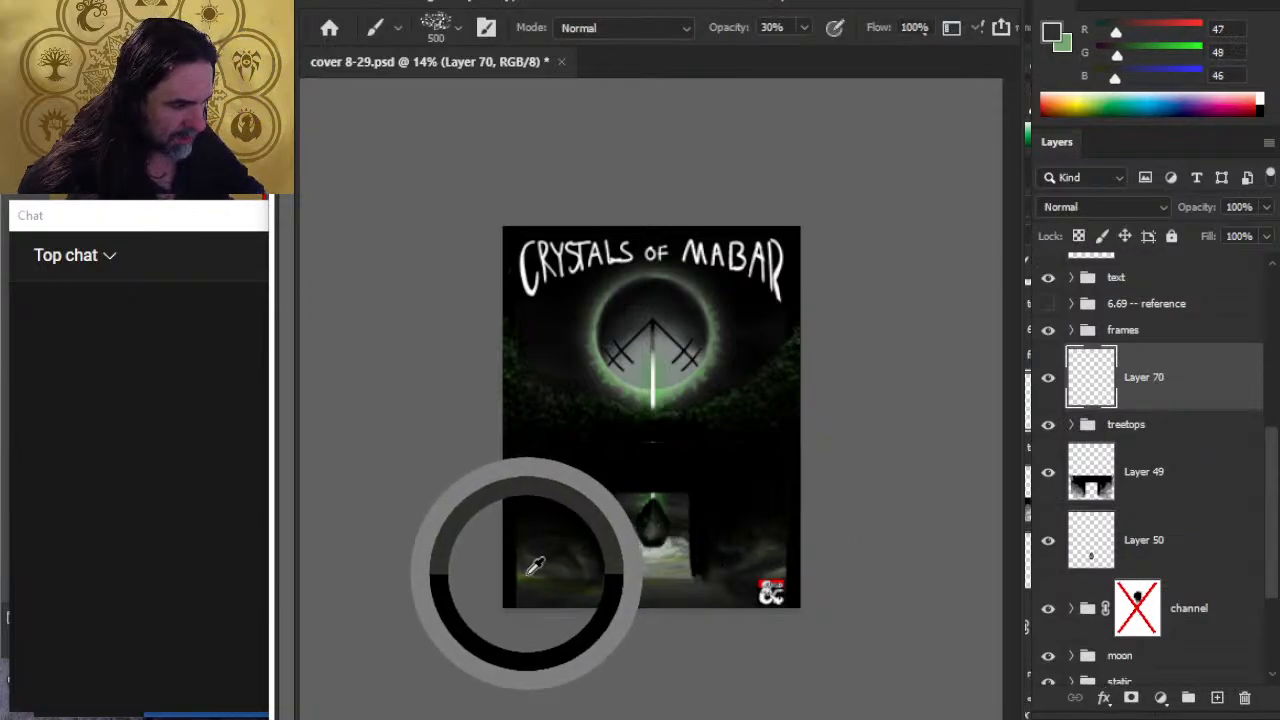
click(1120, 54)
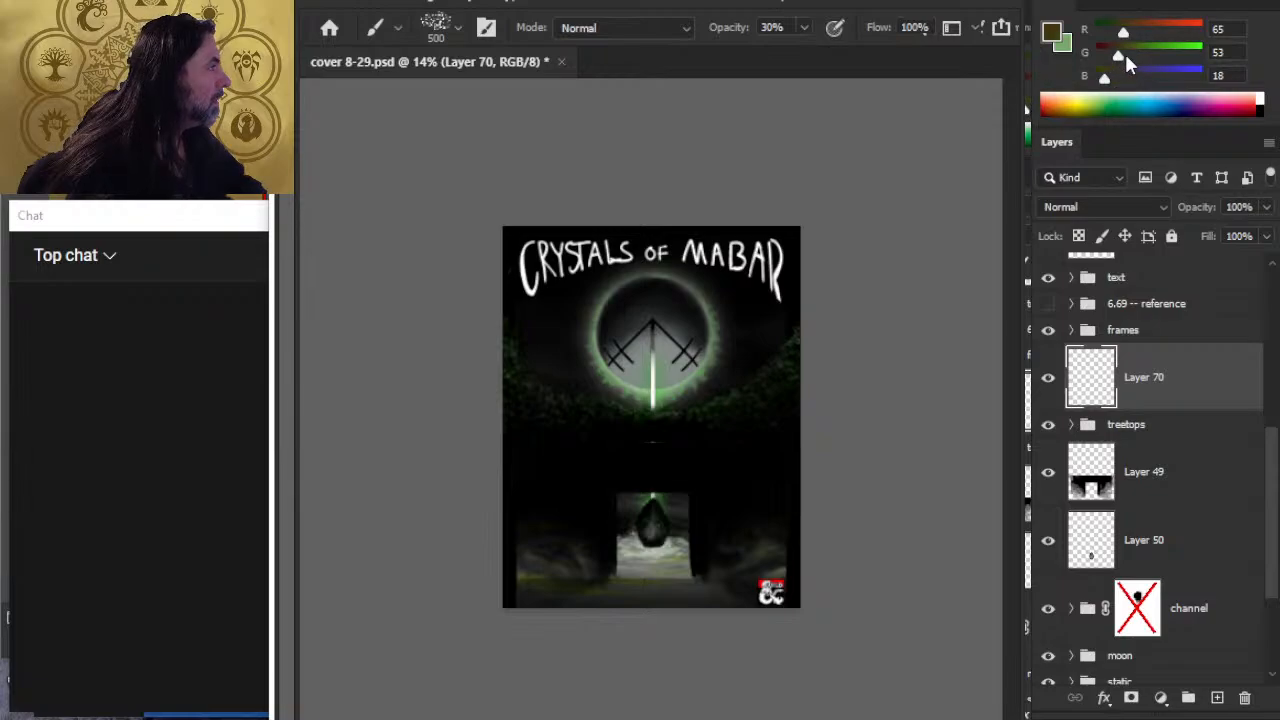
click(1125, 55)
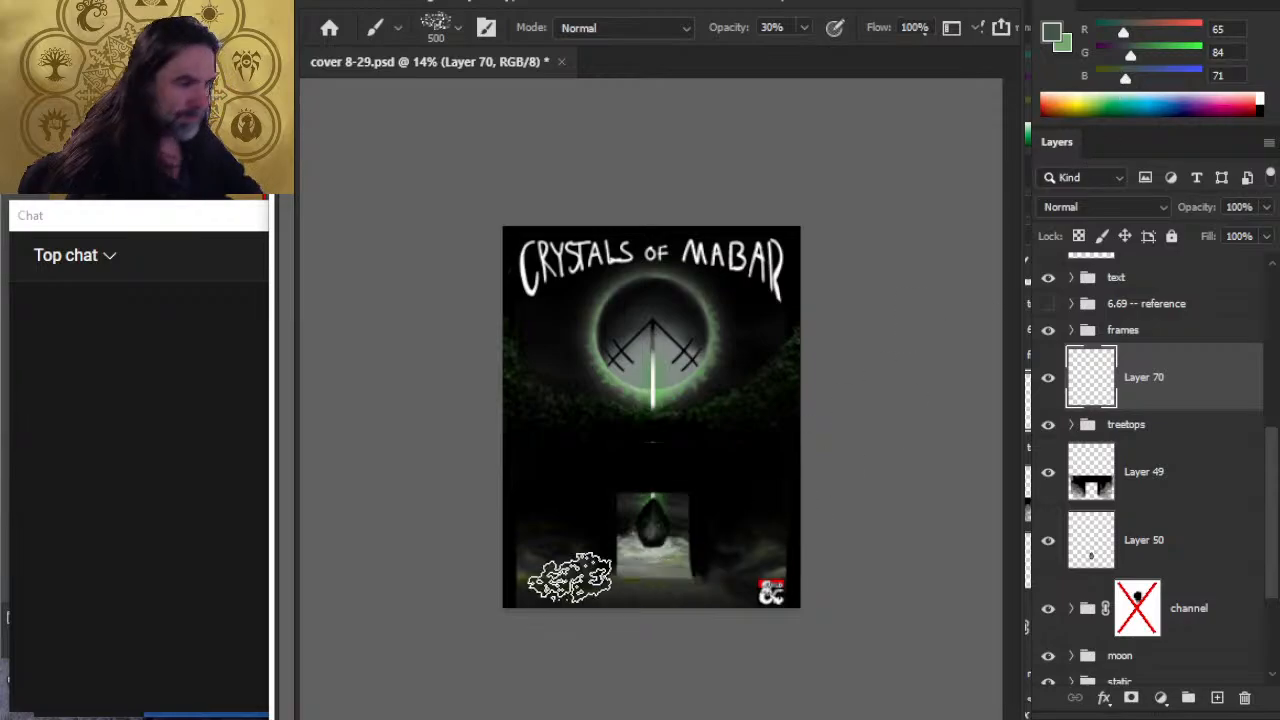
Step: Paint a mist band across the cover below the foliage with a cloud-shaped brush at 30% opacity, finishing with a 200 px tip
key(period)
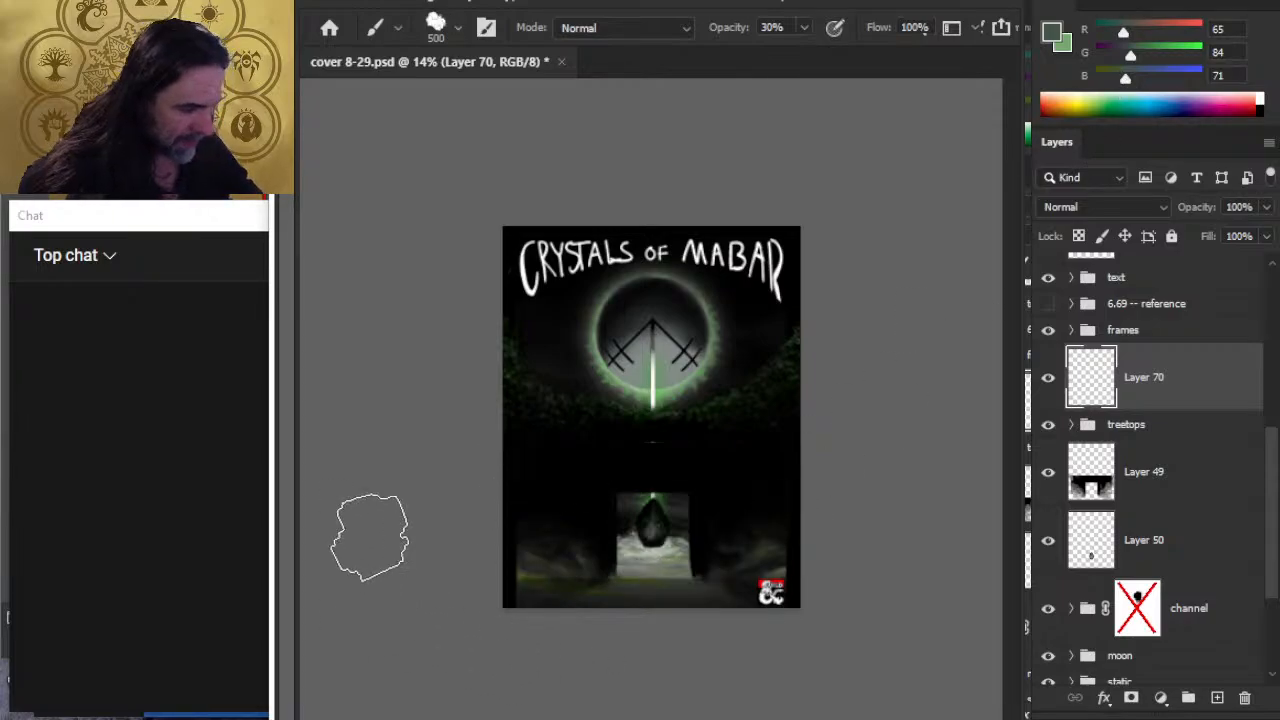
mouse_move(542, 432)
mouse_down()
mouse_move(581, 443)
mouse_move(596, 508)
mouse_move(614, 465)
mouse_move(578, 490)
mouse_move(540, 442)
mouse_move(567, 449)
mouse_move(534, 436)
mouse_move(637, 456)
mouse_move(585, 463)
mouse_move(654, 443)
mouse_move(592, 447)
mouse_move(703, 441)
mouse_move(656, 441)
mouse_move(697, 478)
mouse_move(723, 468)
mouse_move(721, 455)
mouse_move(751, 463)
mouse_move(742, 428)
mouse_move(761, 447)
mouse_move(763, 421)
mouse_move(801, 408)
mouse_up()
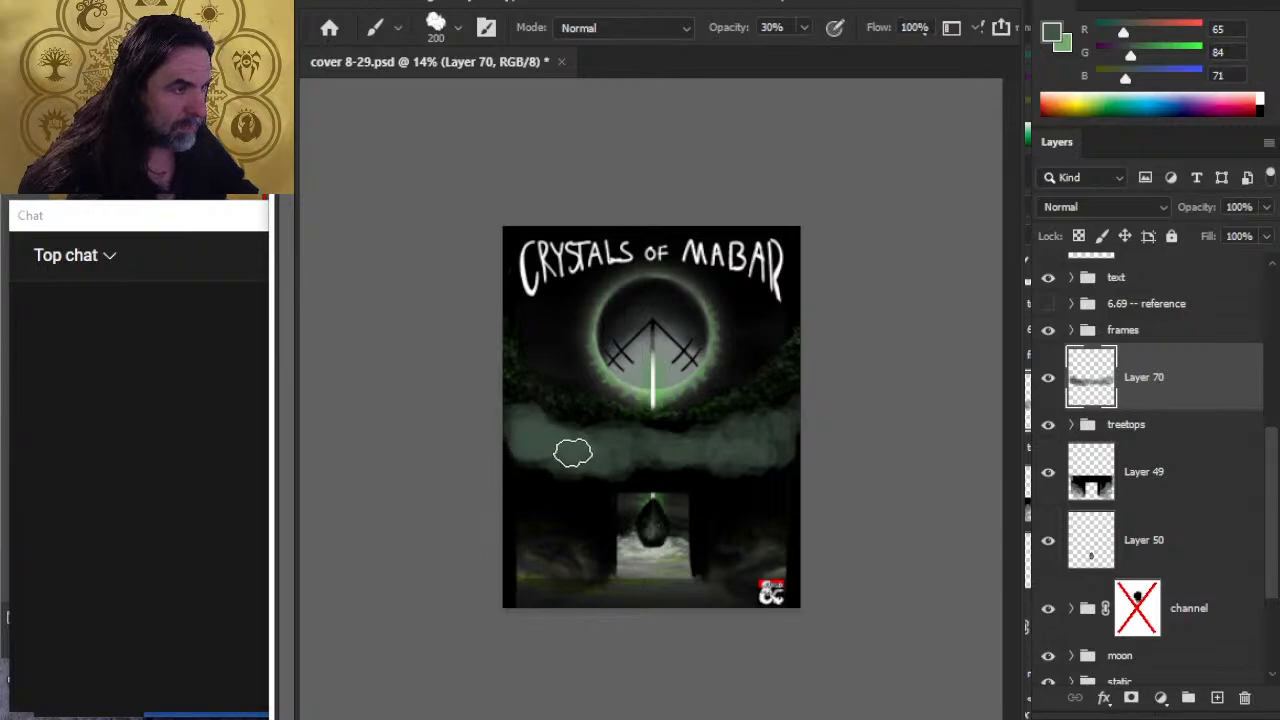
drag(506, 458, 767, 453)
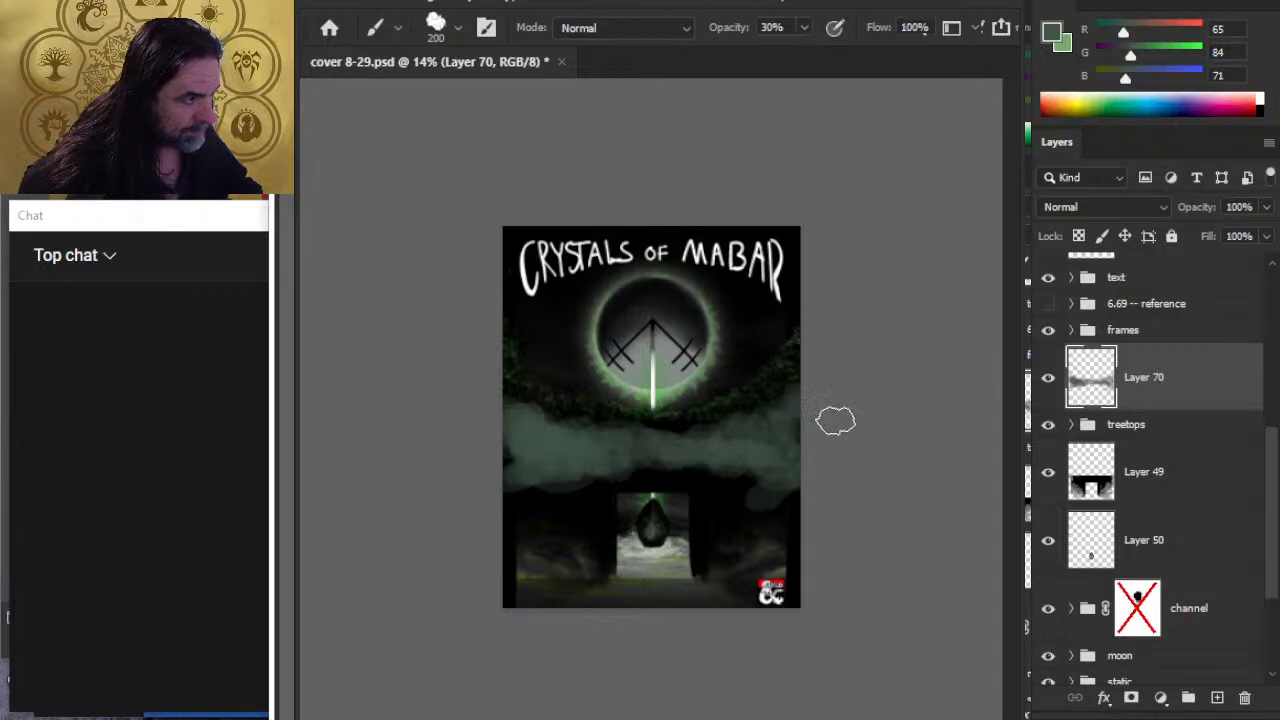
Step: Soften the mist band on Layer 70 by smudging it at 40% strength, trying tip sizes from 175 to 1300 px
key(r)
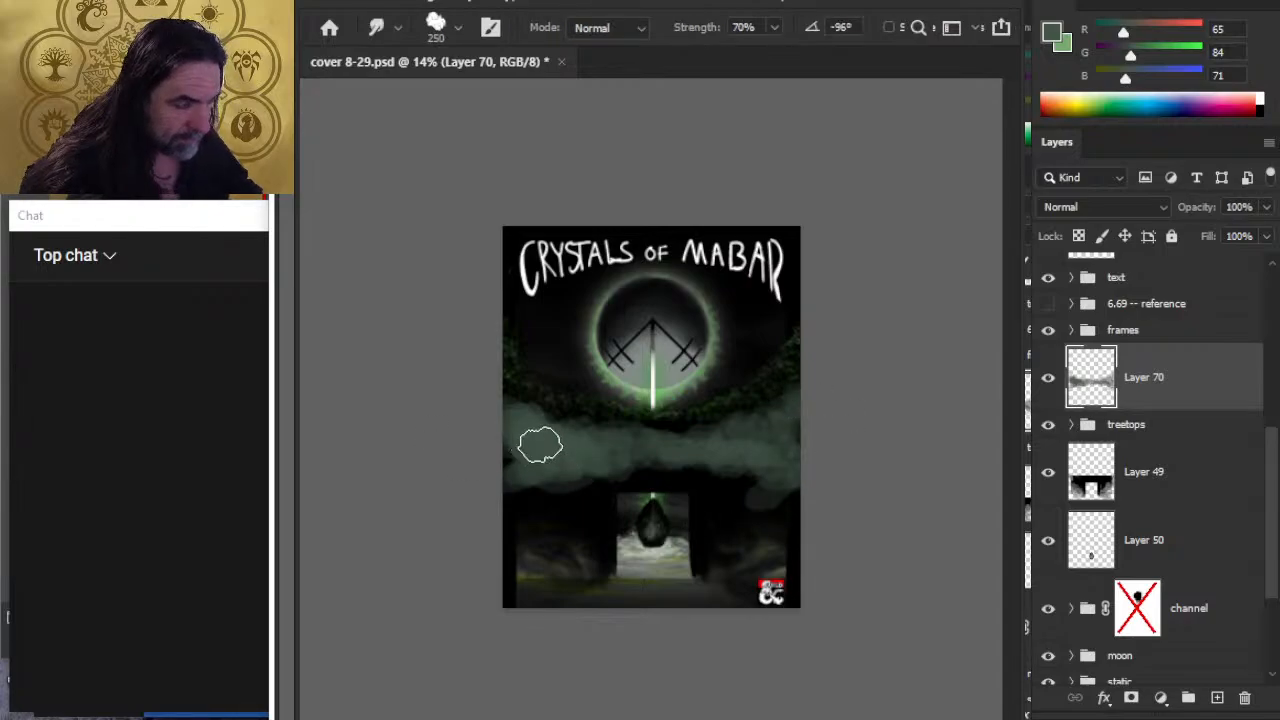
key(4)
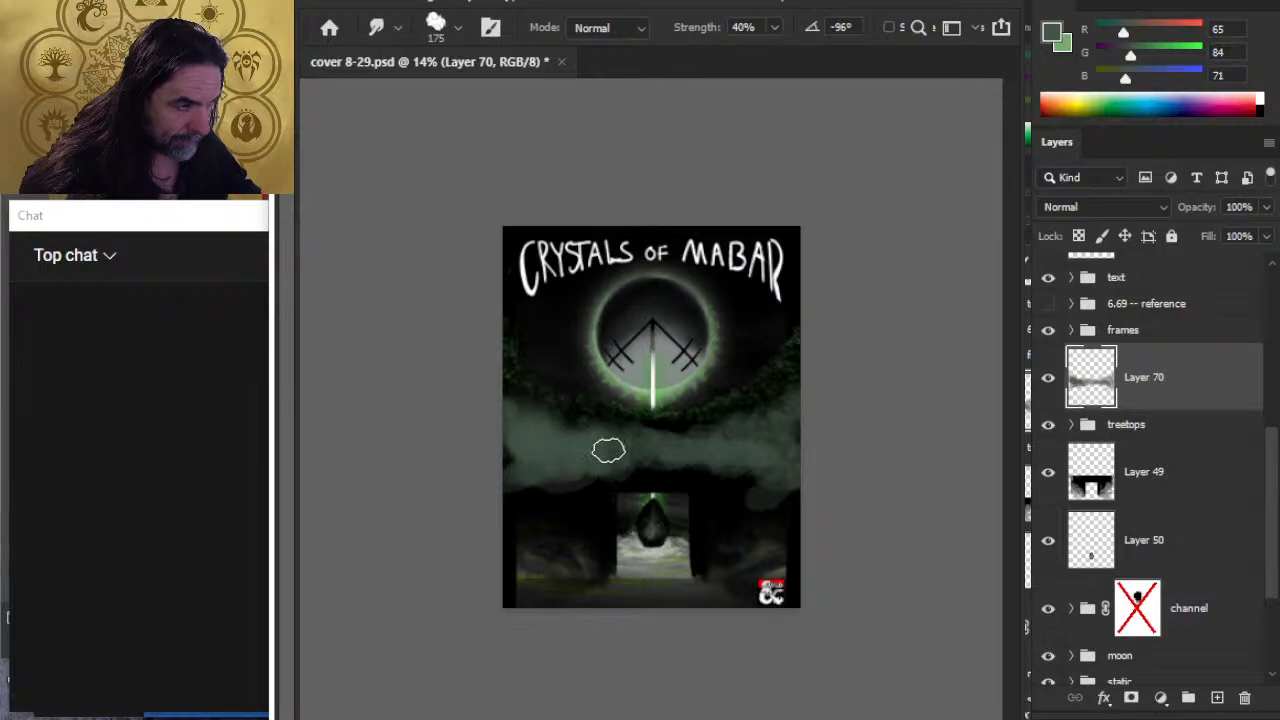
key(bracketright)
key(bracketright)
key(bracketright)
key(bracketright)
key(bracketright)
key(bracketright)
key(bracketright)
key(bracketright)
key(bracketright)
key(bracketright)
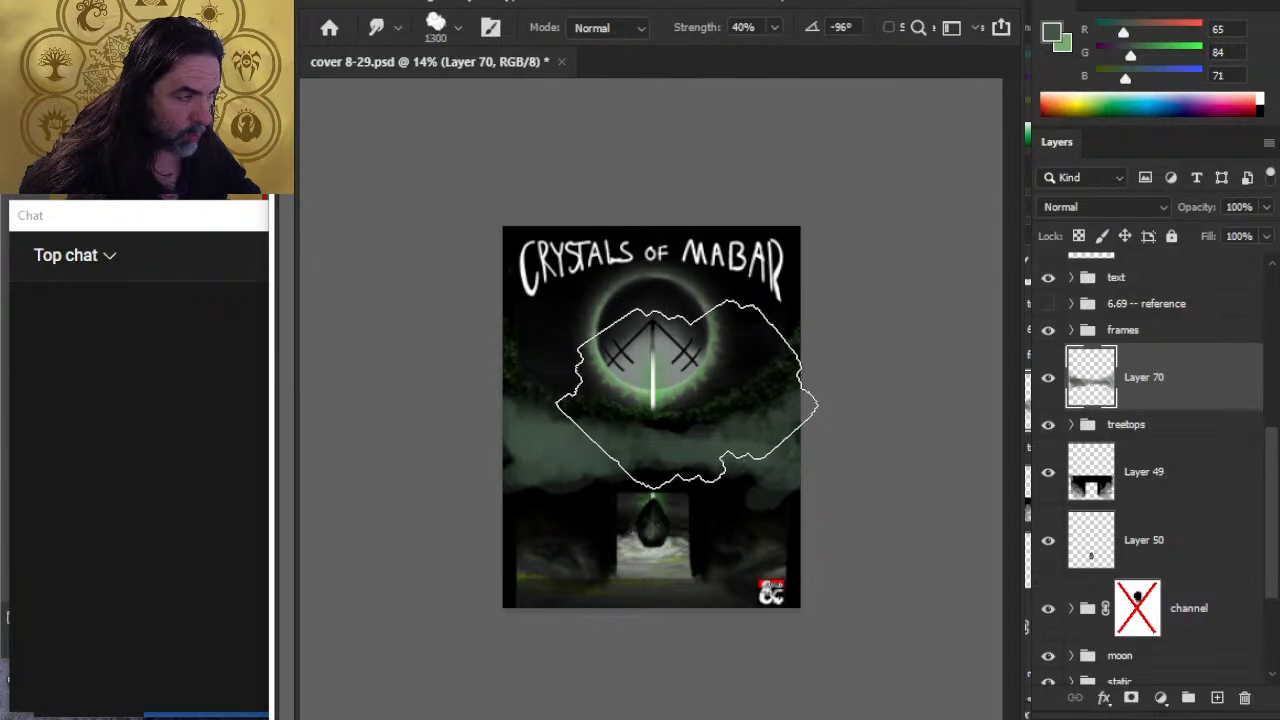
key(bracketleft)
key(bracketleft)
key(bracketleft)
key(bracketleft)
key(bracketleft)
key(bracketleft)
key(bracketleft)
key(bracketleft)
Step: Try a 500 px cloud dab at 100% opacity beside the ring, inspect its edges up close, and undo it
key(b)
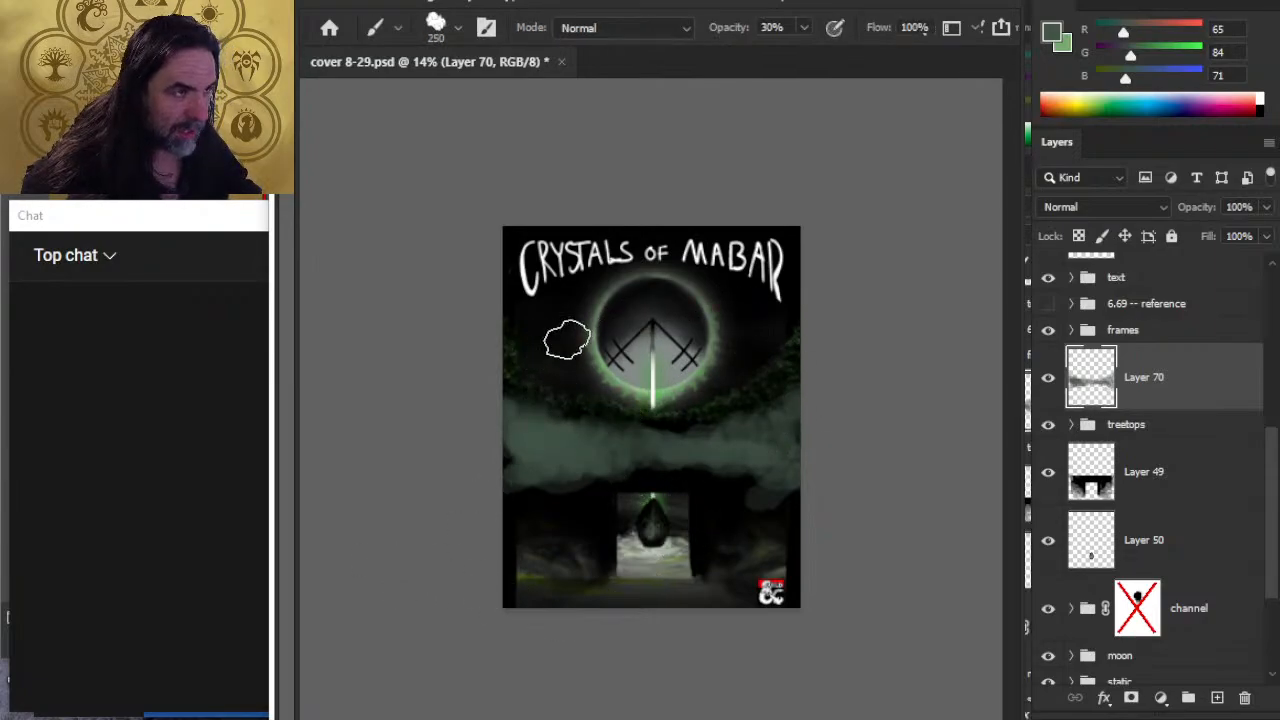
key(bracketright)
key(bracketright)
key(bracketright)
key(bracketright)
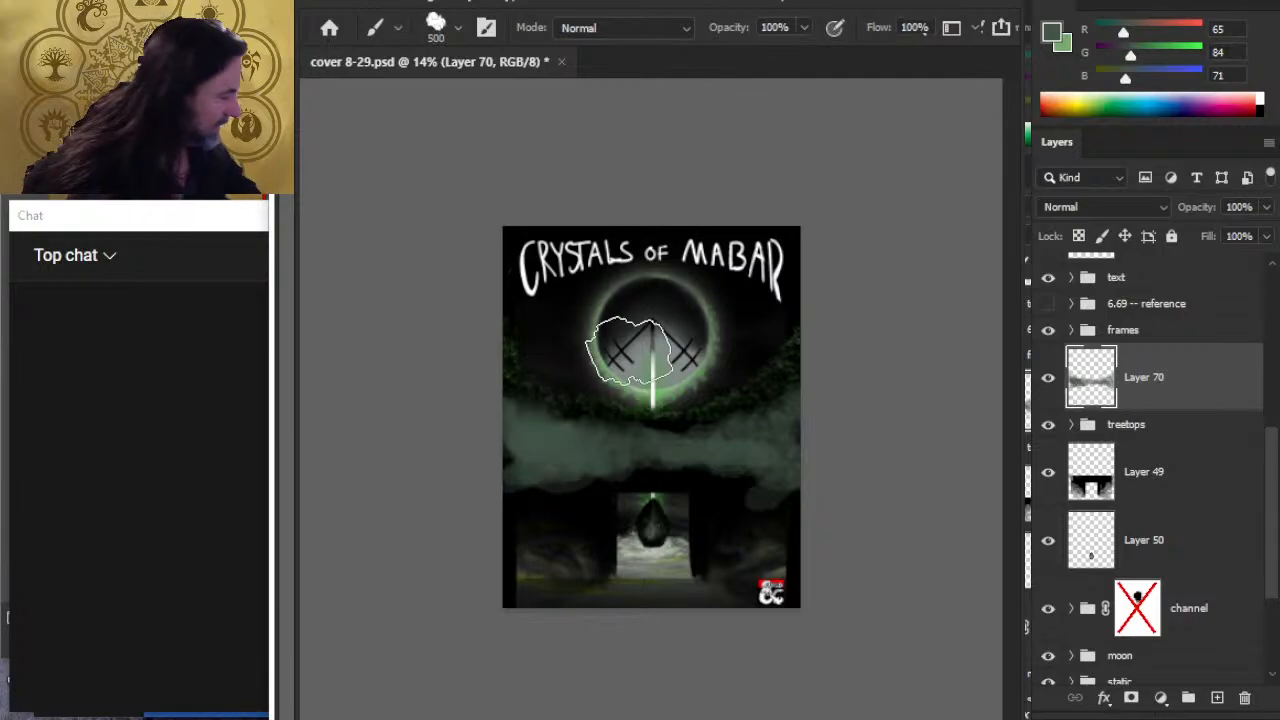
click(575, 335)
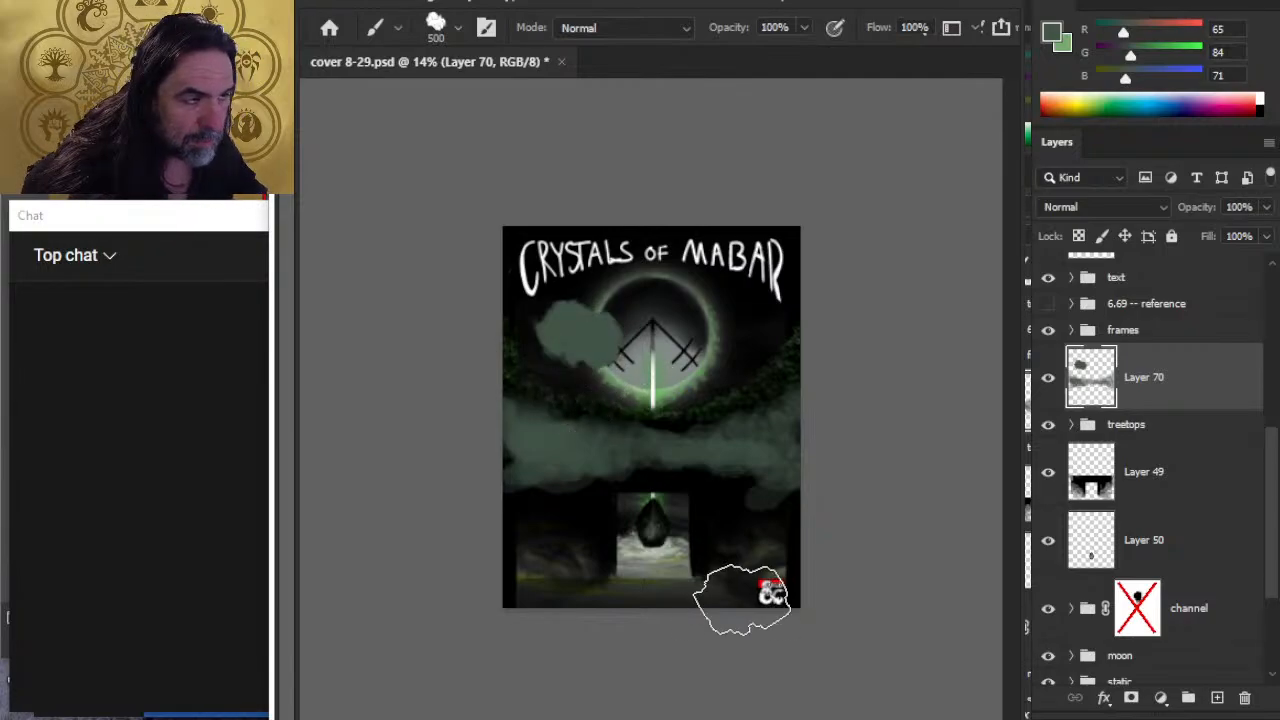
key(z)
mouse_move(595, 317)
mouse_down()
mouse_move(769, 320)
mouse_move(854, 360)
mouse_up()
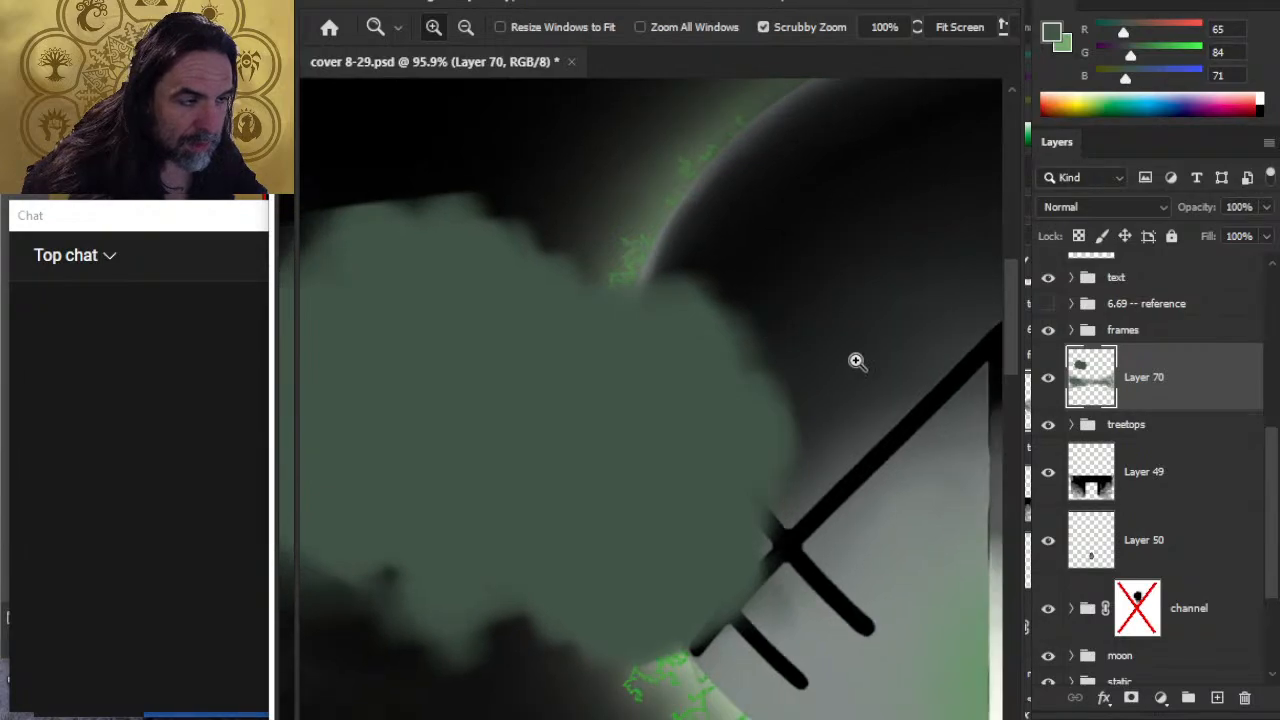
key(ctrl+z)
Step: Try a large cloud patch over the ring with the brush at 1000 px and 100% opacity, and check it on the whole cover
key(b)
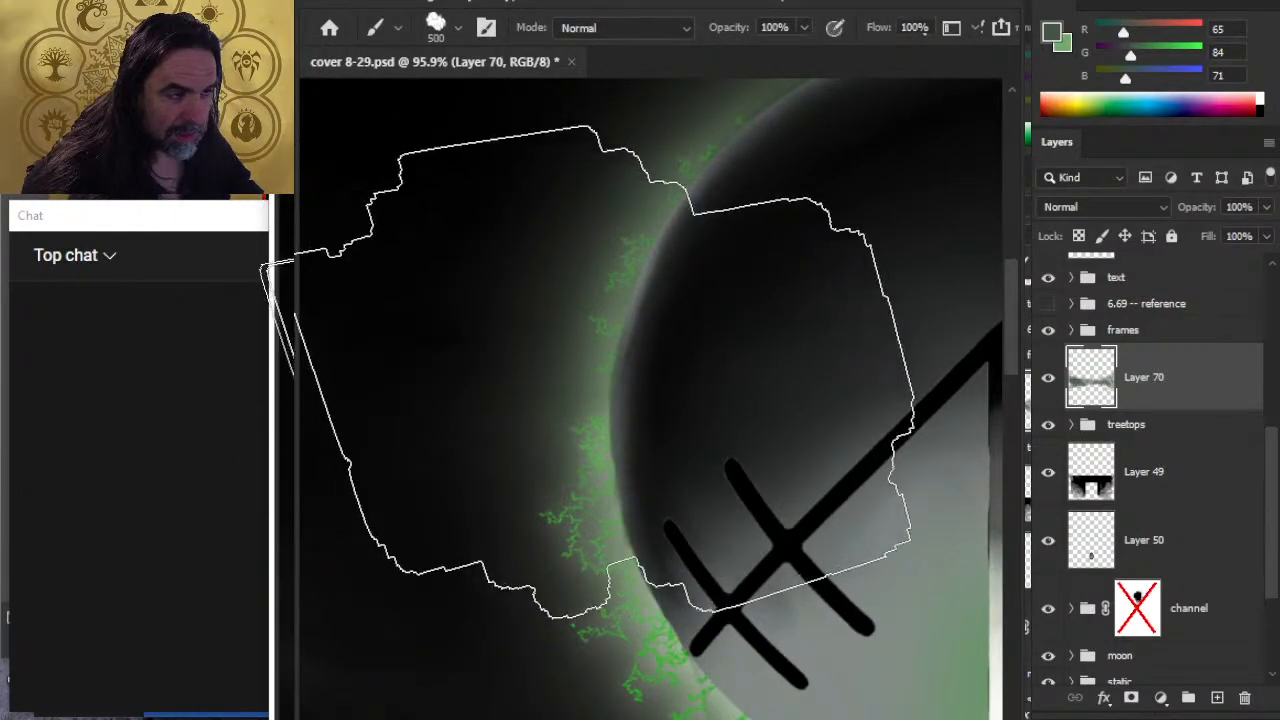
key(bracketright)
key(bracketright)
key(bracketright)
key(bracketright)
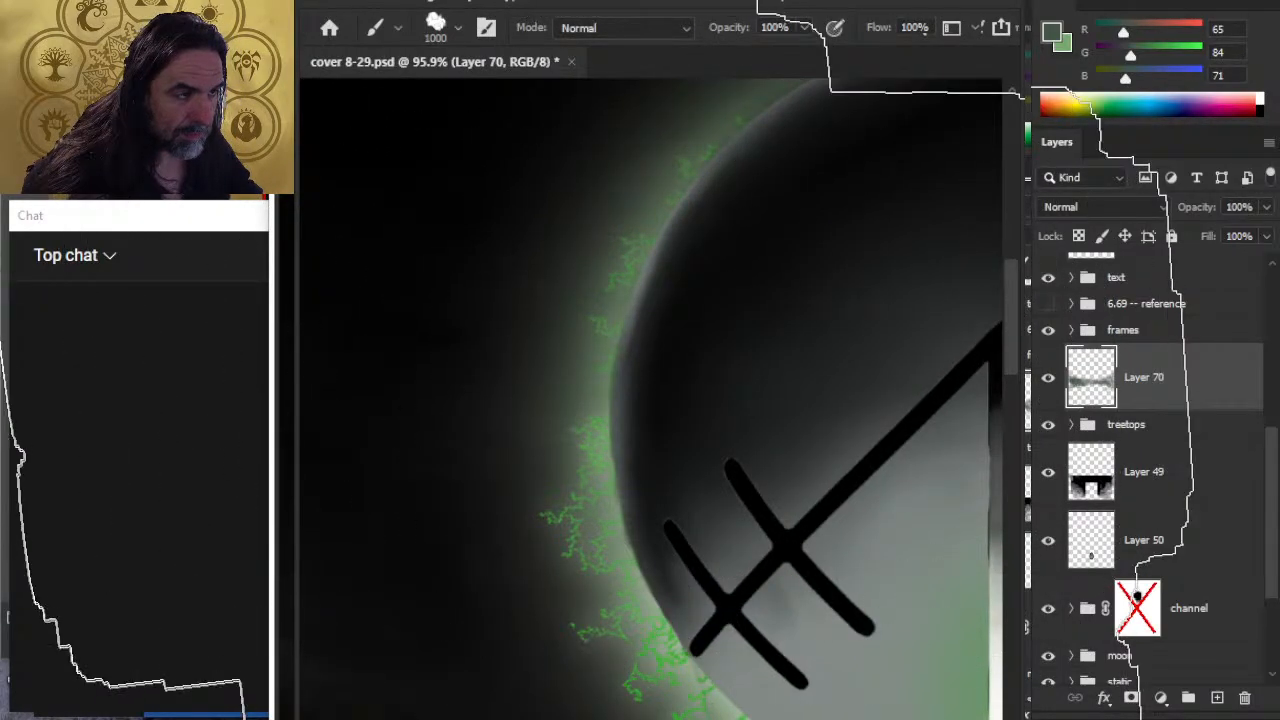
mouse_move(620, 400)
mouse_down()
mouse_move(700, 450)
mouse_move(665, 453)
mouse_up()
key(z)
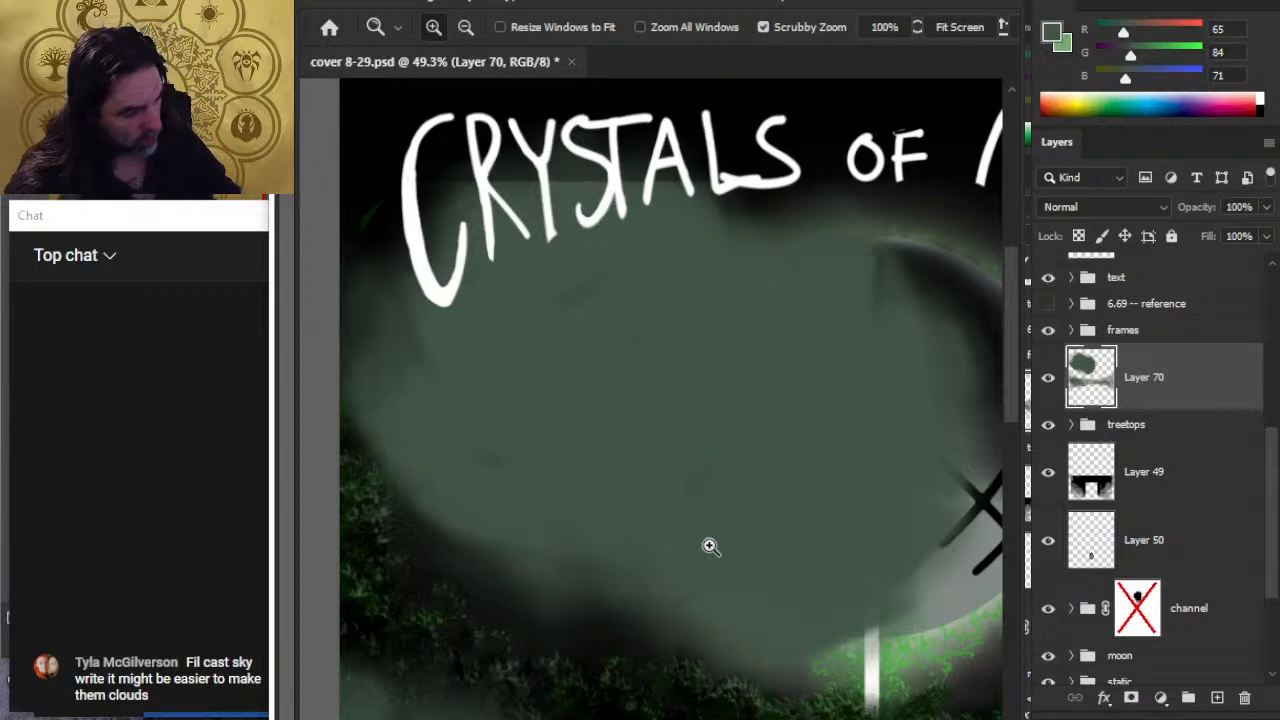
key(v)
drag(766, 459, 573, 530)
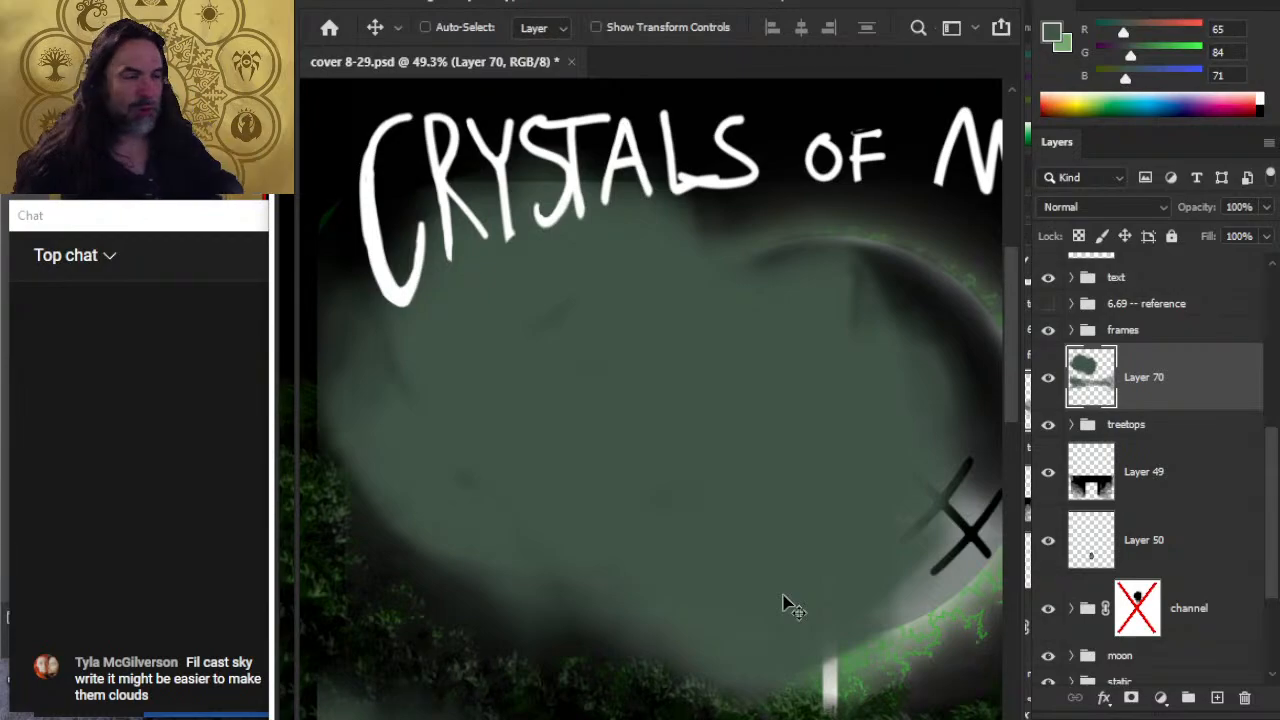
key(z)
key(ctrl+0)
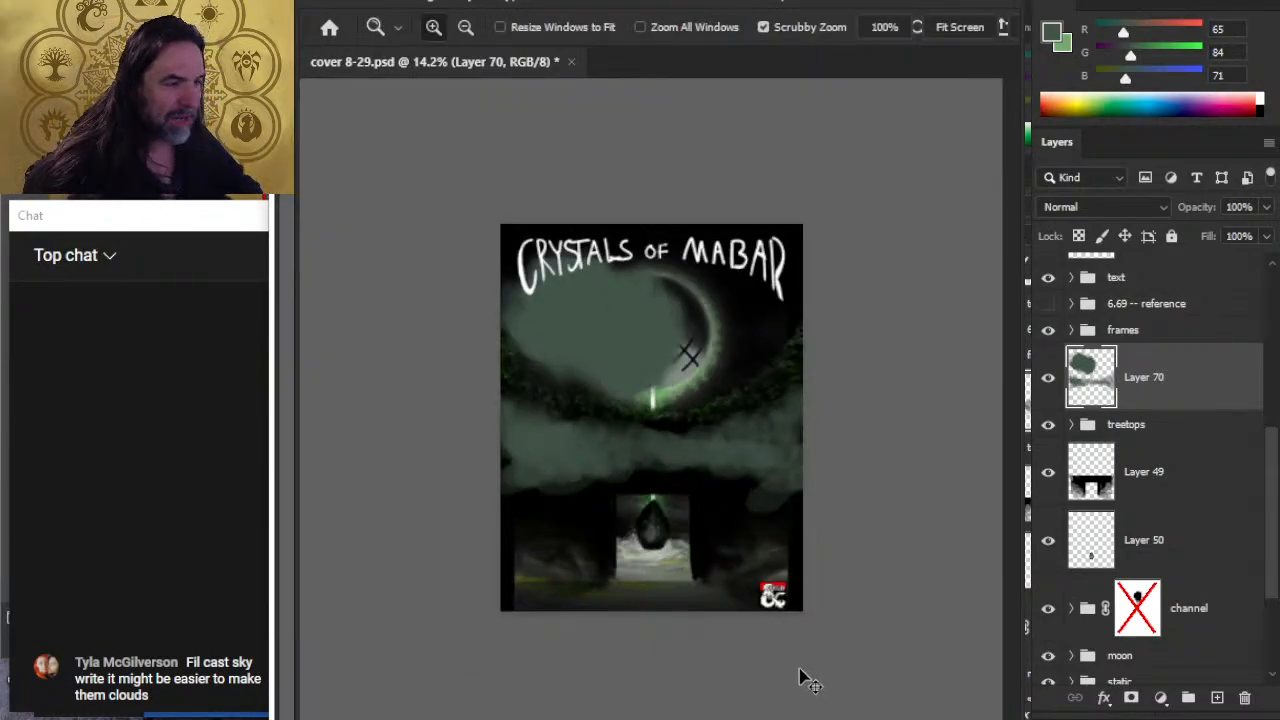
Step: Clear the large cloud patch and try a small 175 px cloud dab at 100% opacity between the title and the ring
key(b)
key(bracketleft)
key(bracketleft)
key(bracketleft)
key(bracketleft)
key(bracketleft)
key(bracketleft)
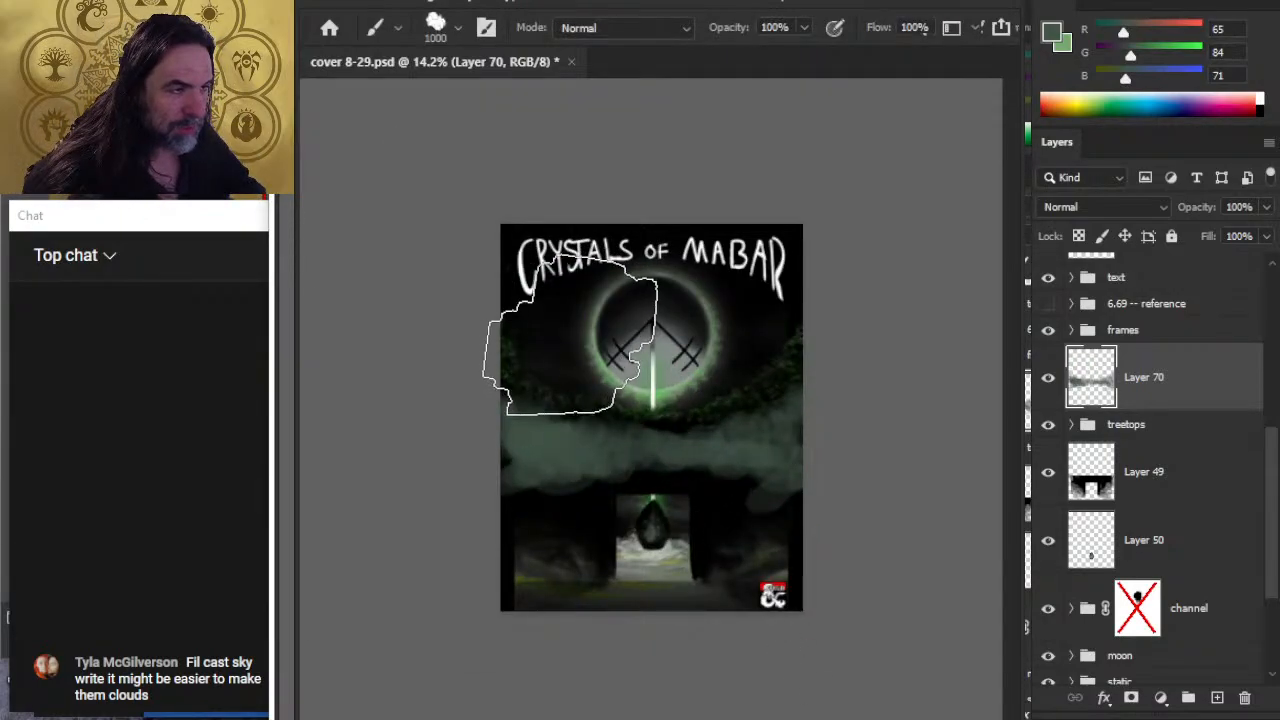
click(565, 309)
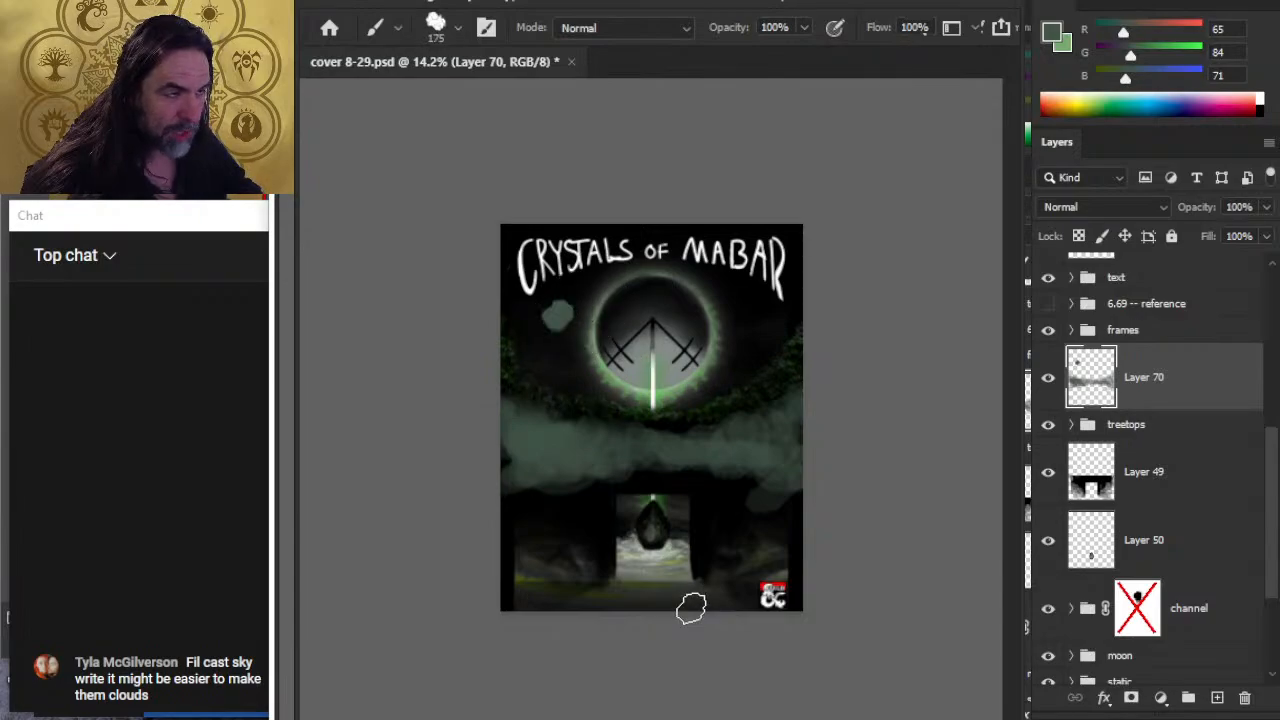
key(ctrl+z)
click(561, 320)
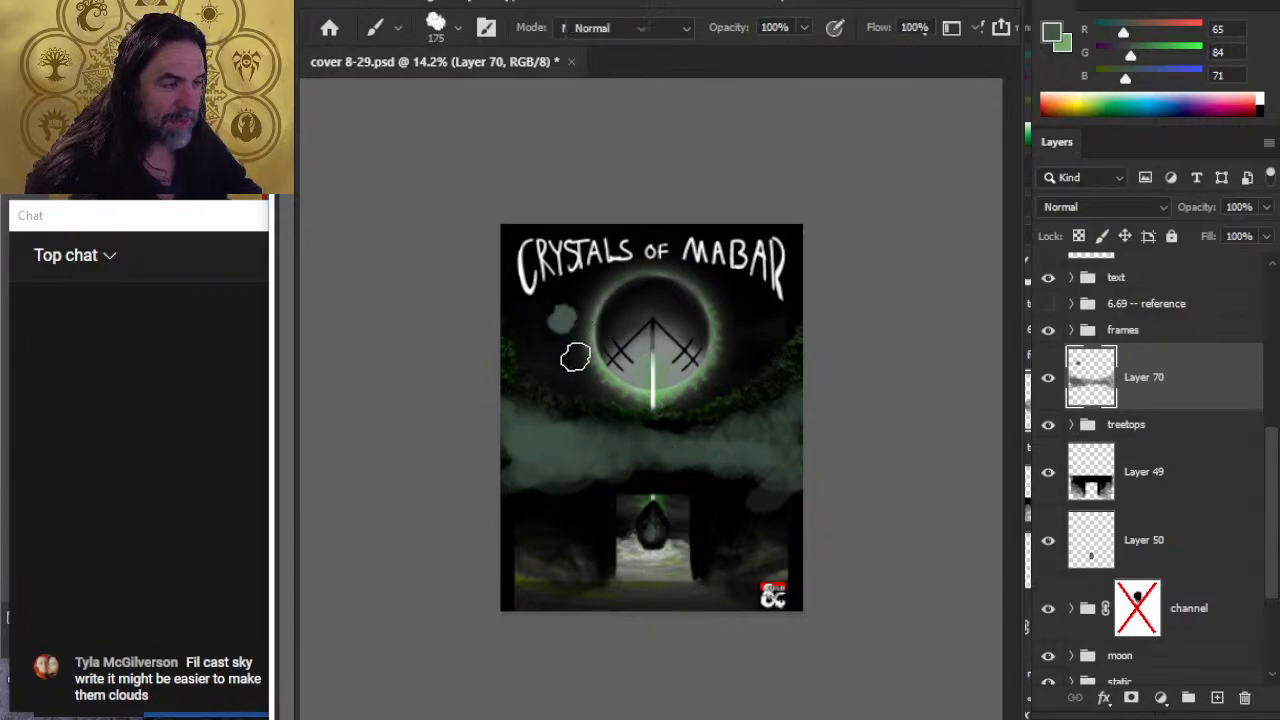
Step: Smudge the small cloud dab outward with a 175 px tip at 40% strength
key(r)
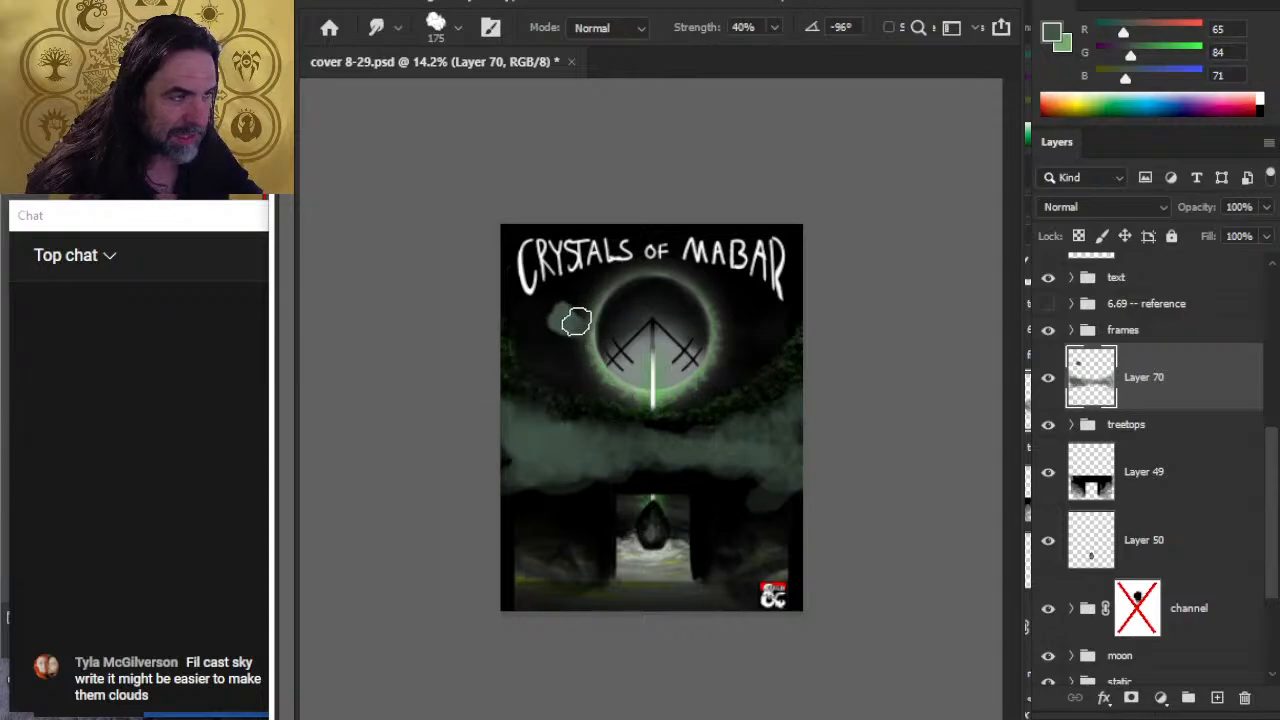
mouse_move(575, 325)
mouse_down()
mouse_move(605, 389)
mouse_move(556, 307)
mouse_move(630, 369)
mouse_move(566, 317)
mouse_move(539, 349)
mouse_move(683, 340)
mouse_up()
key(ctrl+space)
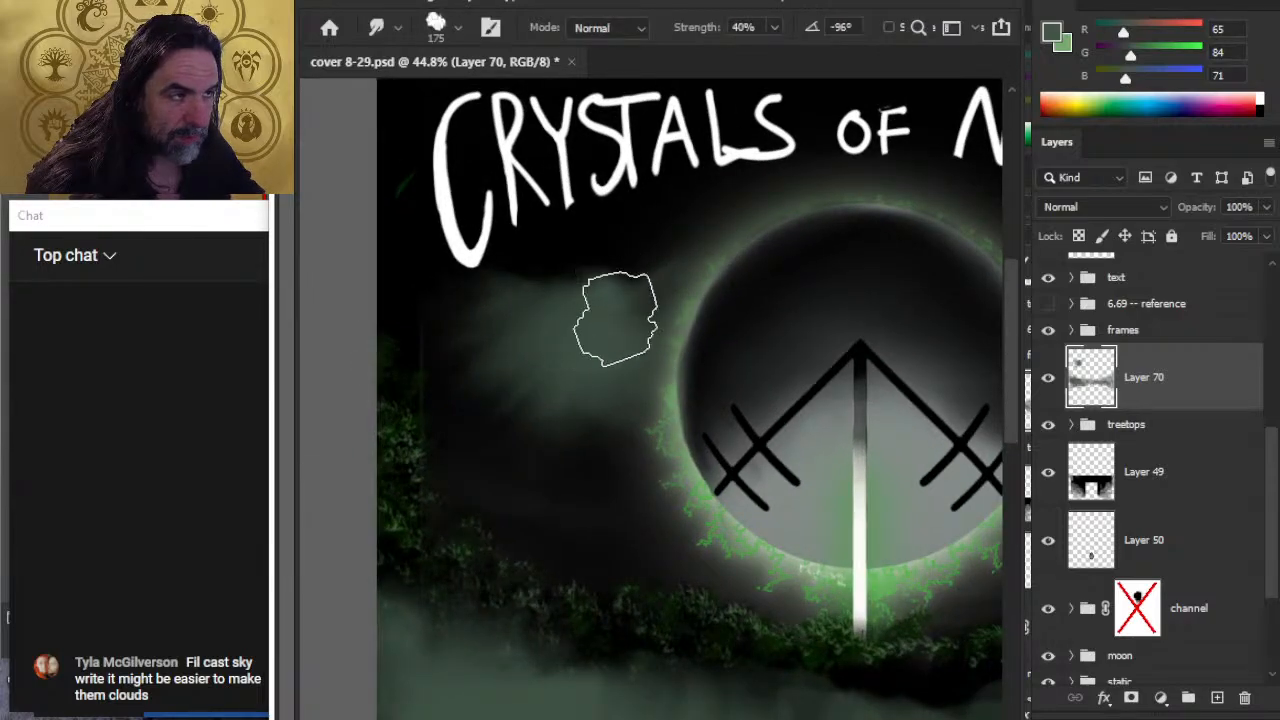
Step: Reshape the test cloud's edges by smudging at 80% and 54% strength with tips between 80 and 150 px
key(bracketleft)
key(bracketleft)
key(8)
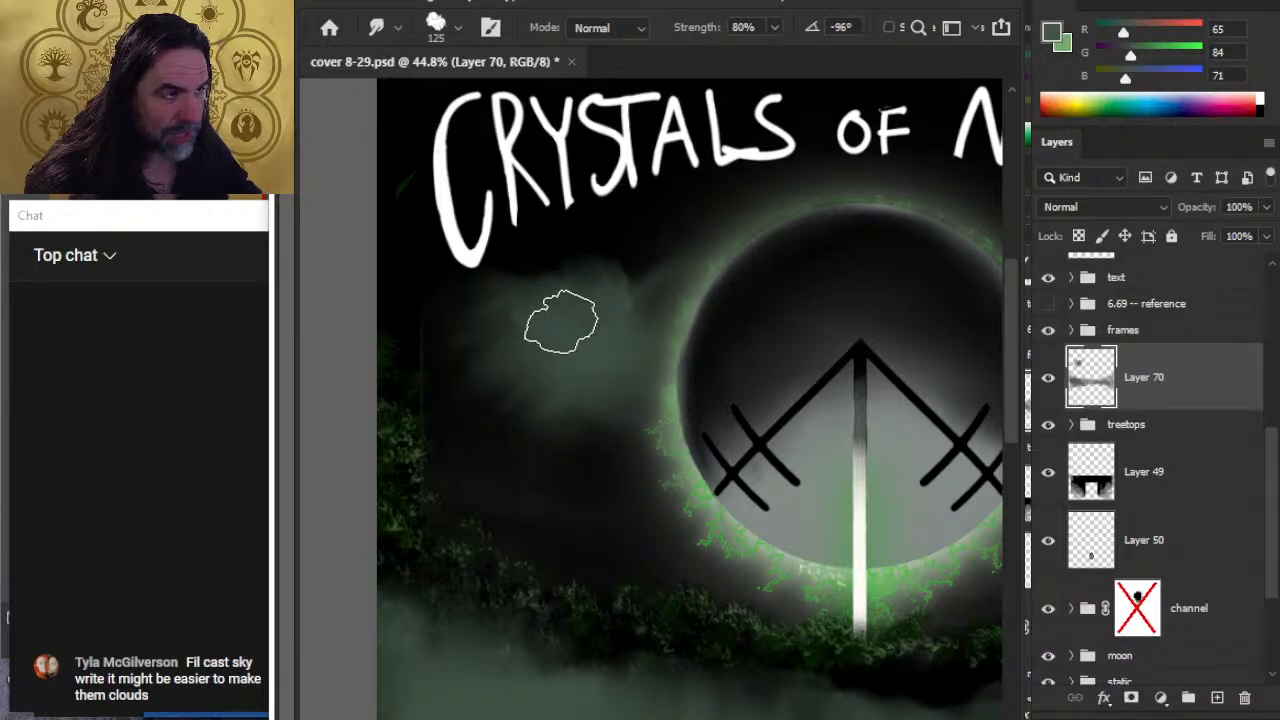
key(bracketleft)
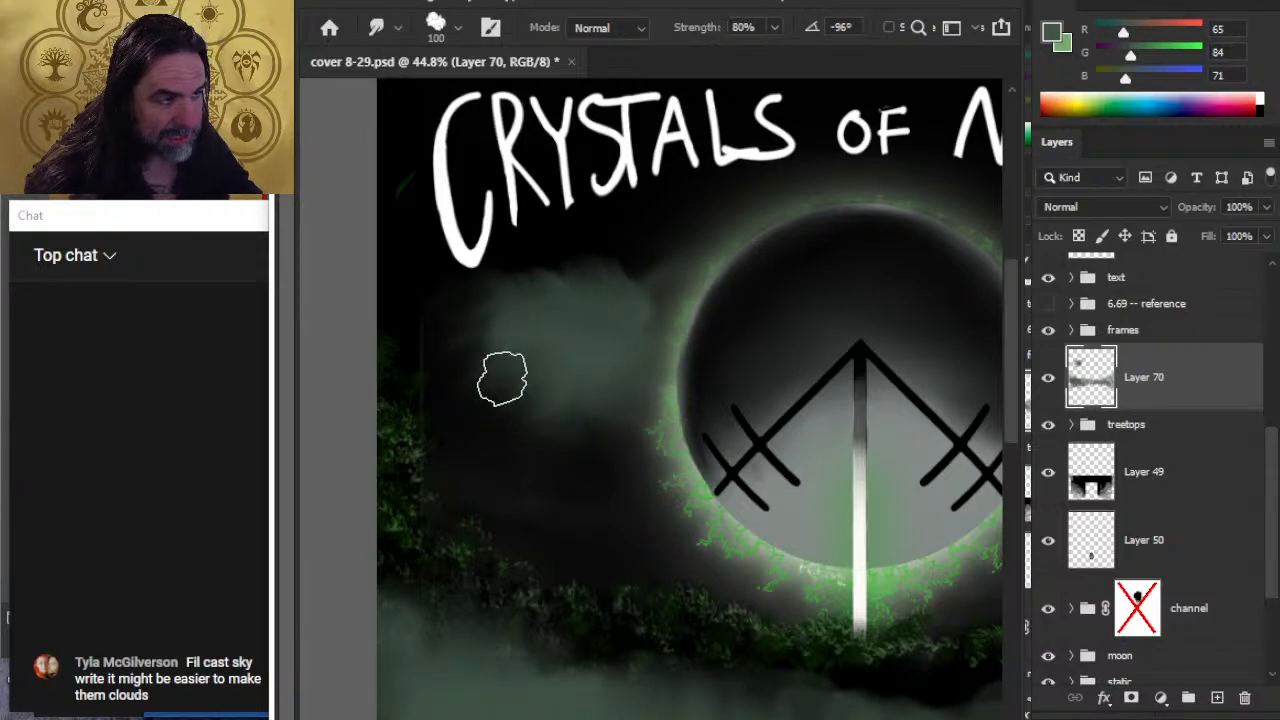
key(5)
key(4)
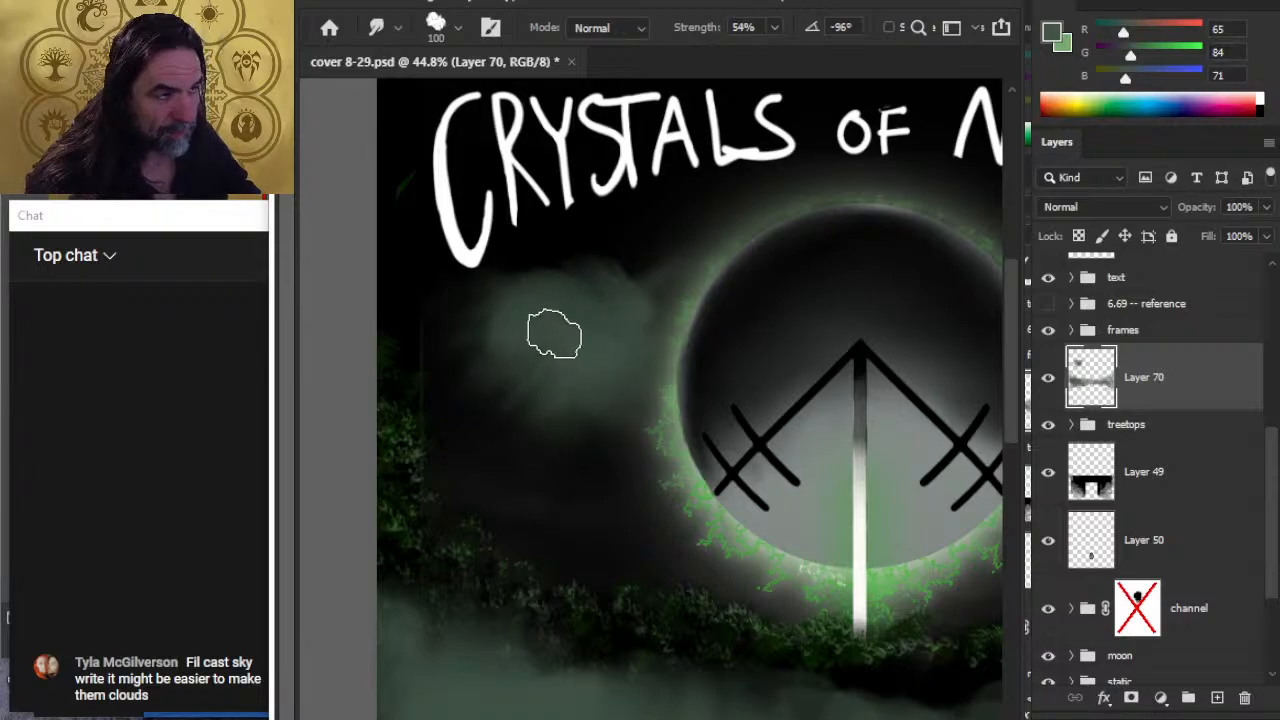
mouse_move(554, 333)
mouse_down()
mouse_move(545, 284)
mouse_move(627, 320)
mouse_move(596, 300)
mouse_move(600, 330)
mouse_move(564, 285)
mouse_move(623, 303)
mouse_up()
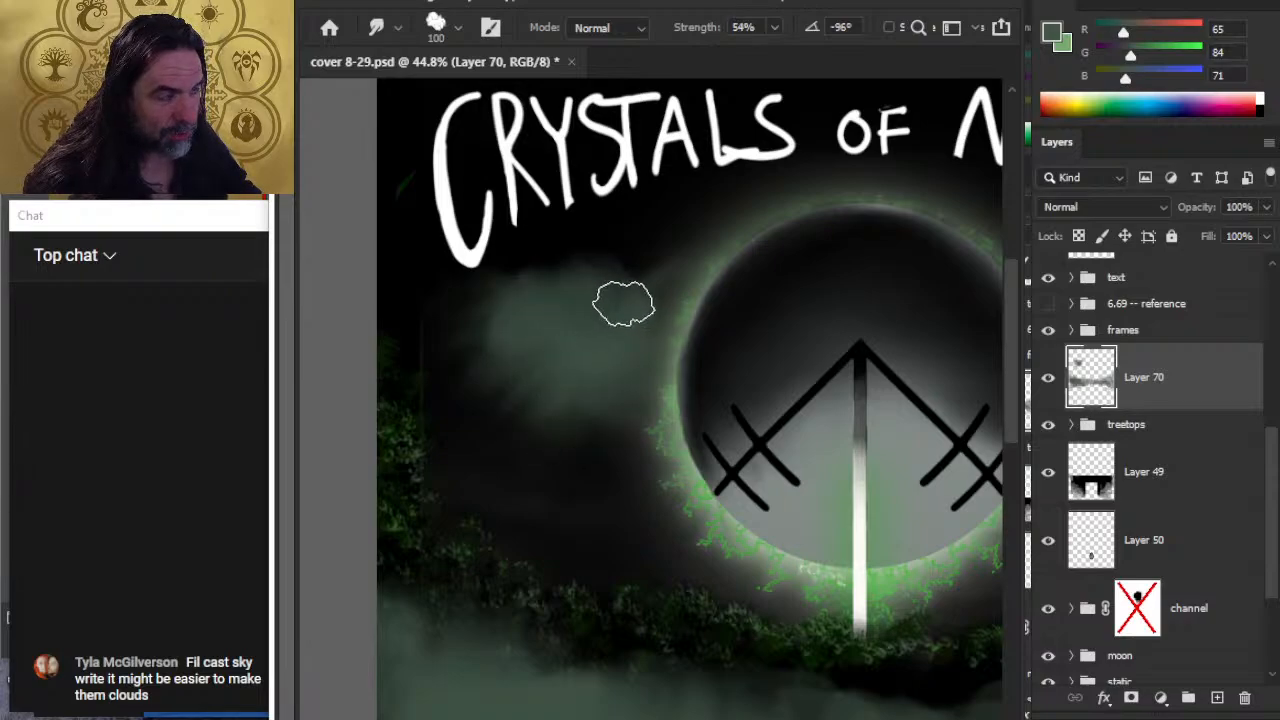
key(bracketleft)
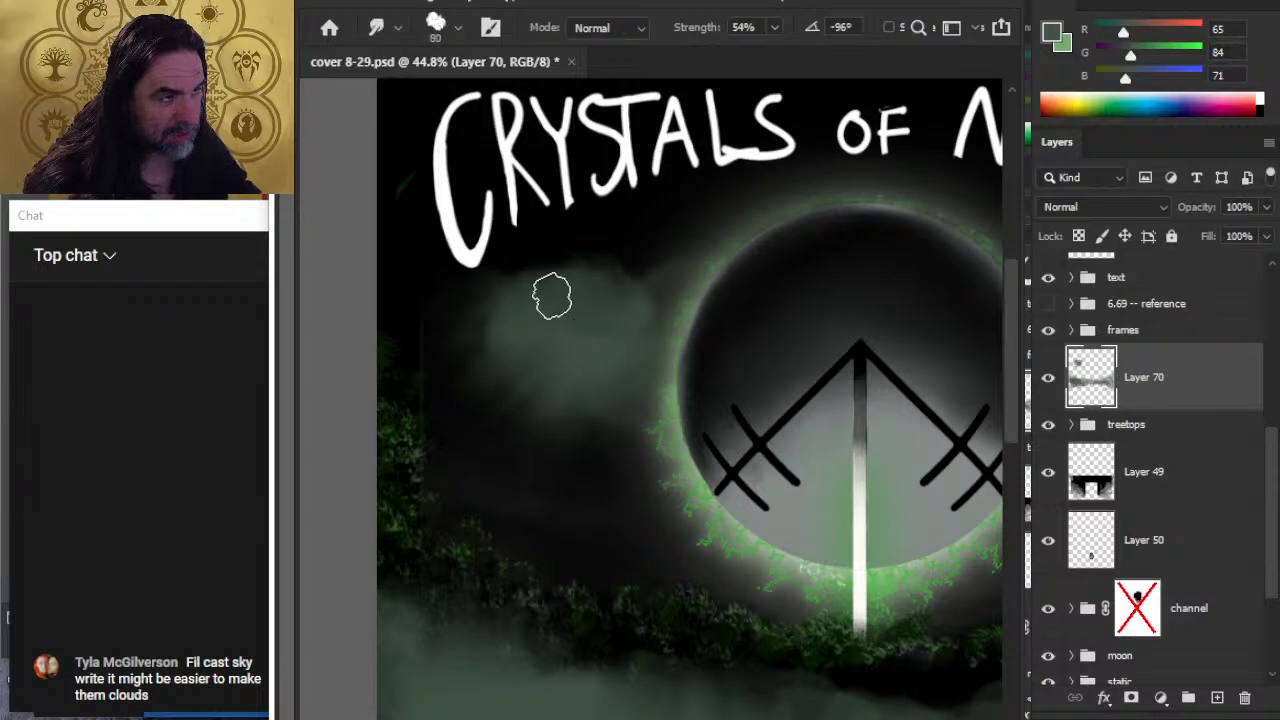
key(bracketright)
key(bracketright)
key(bracketright)
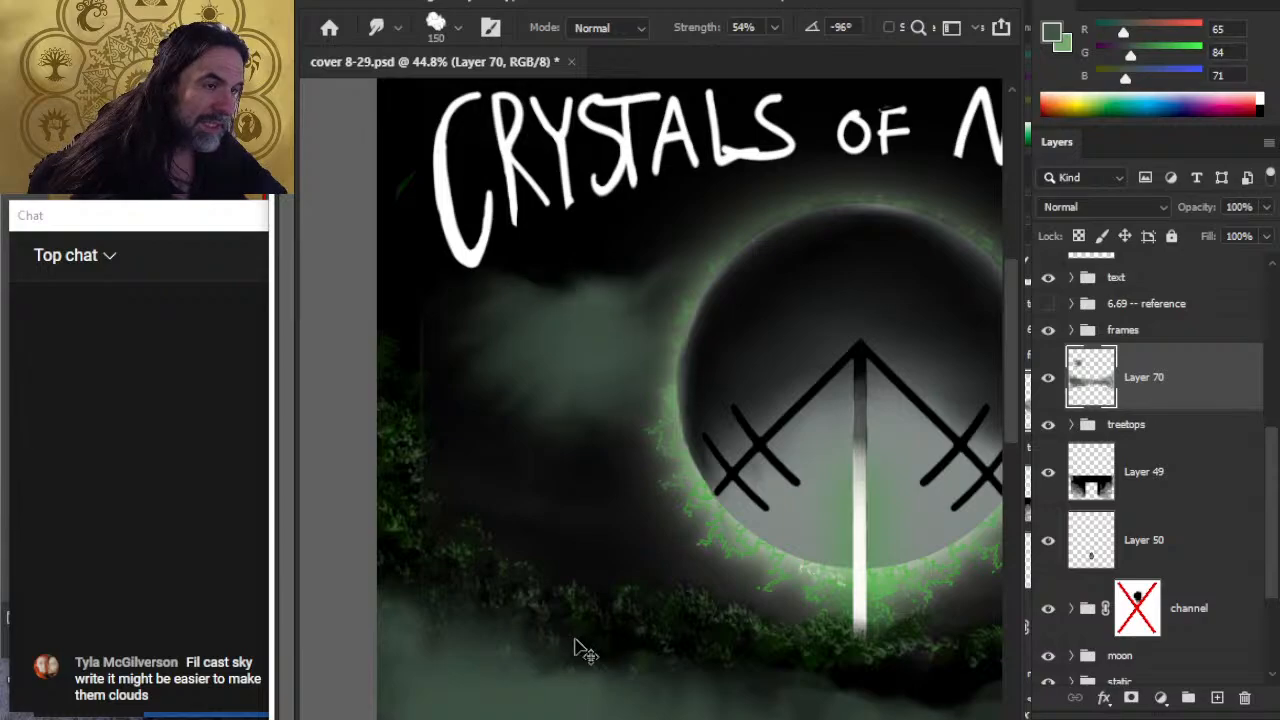
Step: Undo all the smudging on the test cloud and the dab itself
key(ctrl+z)
key(ctrl+z)
key(ctrl+z)
key(ctrl+z)
key(ctrl+z)
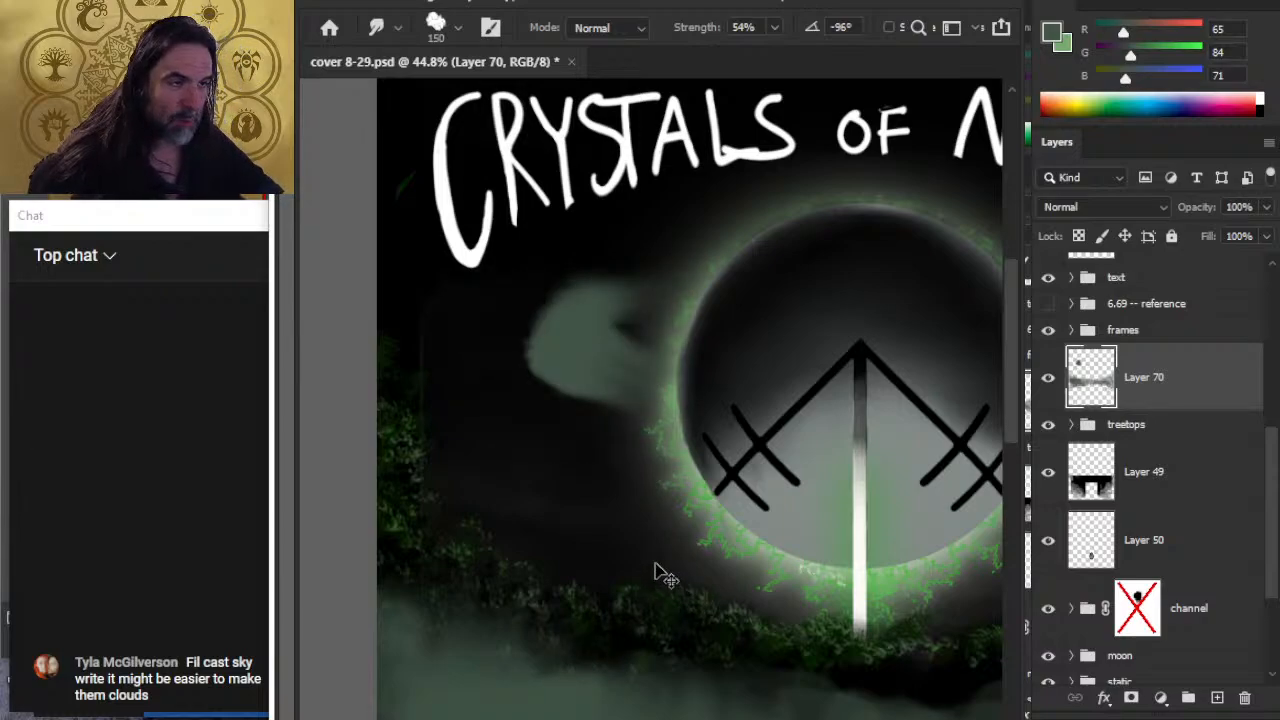
key(ctrl+z)
key(ctrl+z)
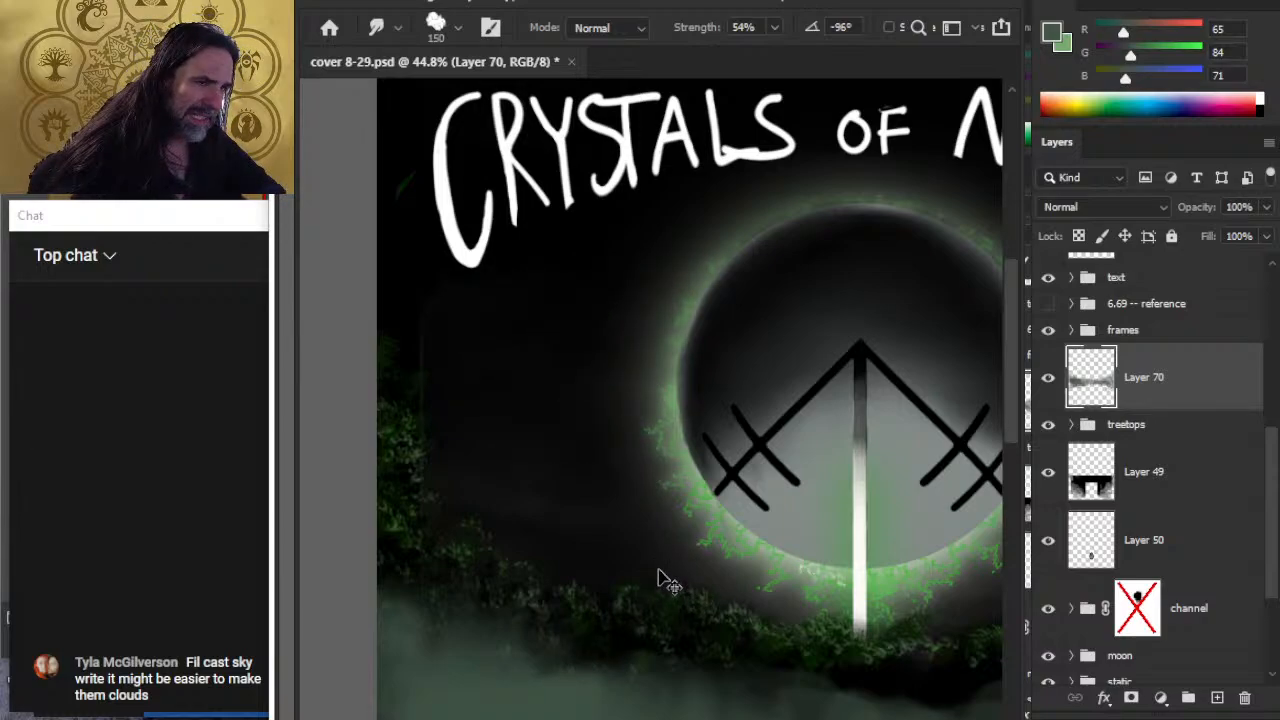
Step: Smudge the left part of the mist band downward with a 200 px tip at 50% strength
key(z)
drag(729, 523, 685, 487)
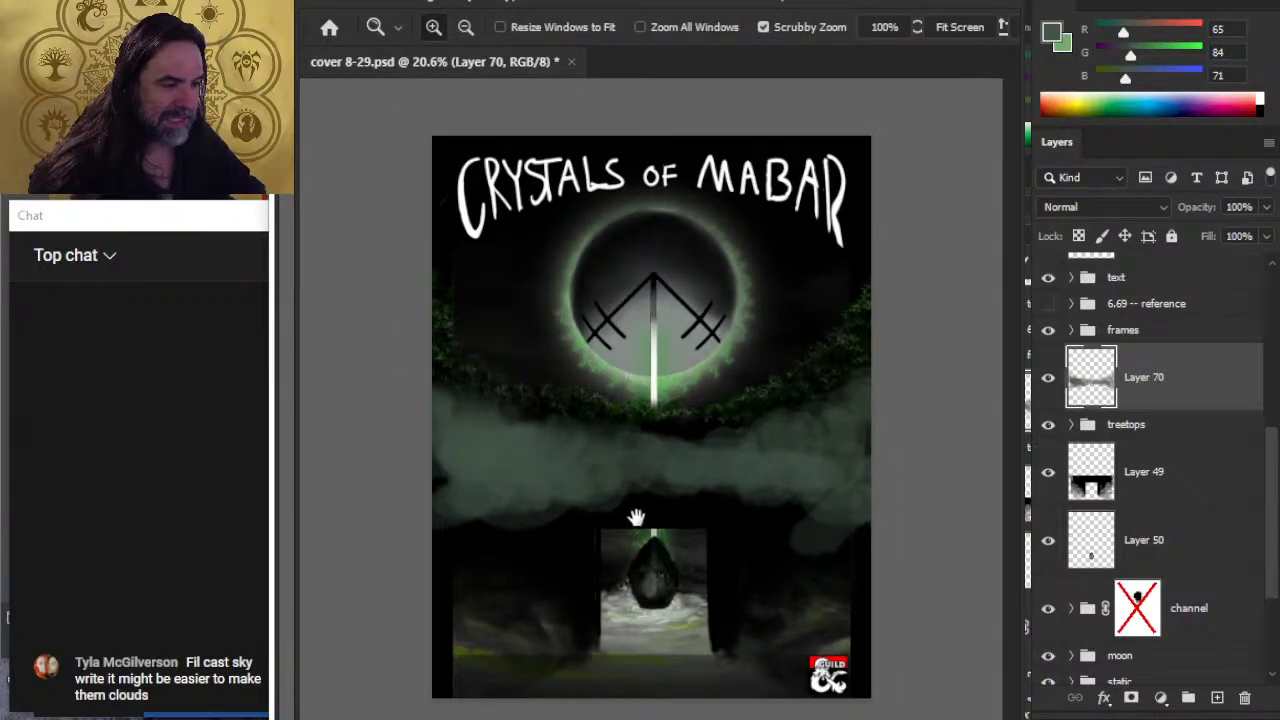
key(b)
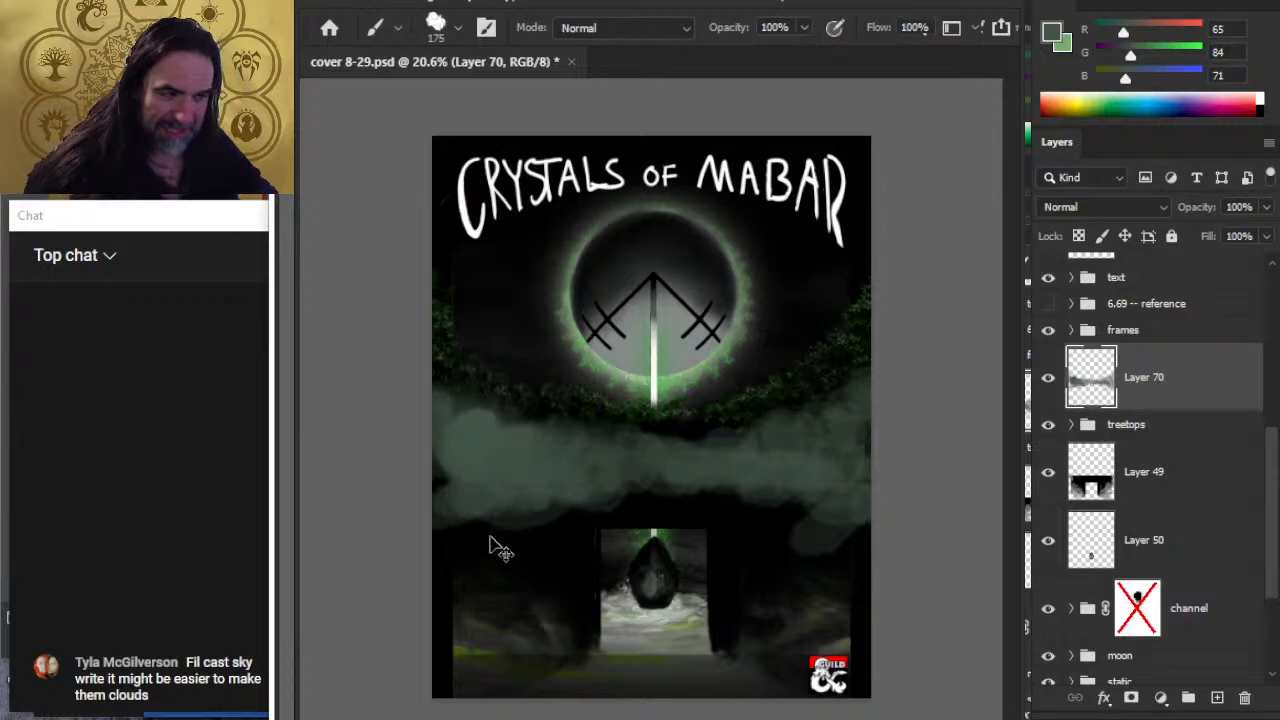
key(r)
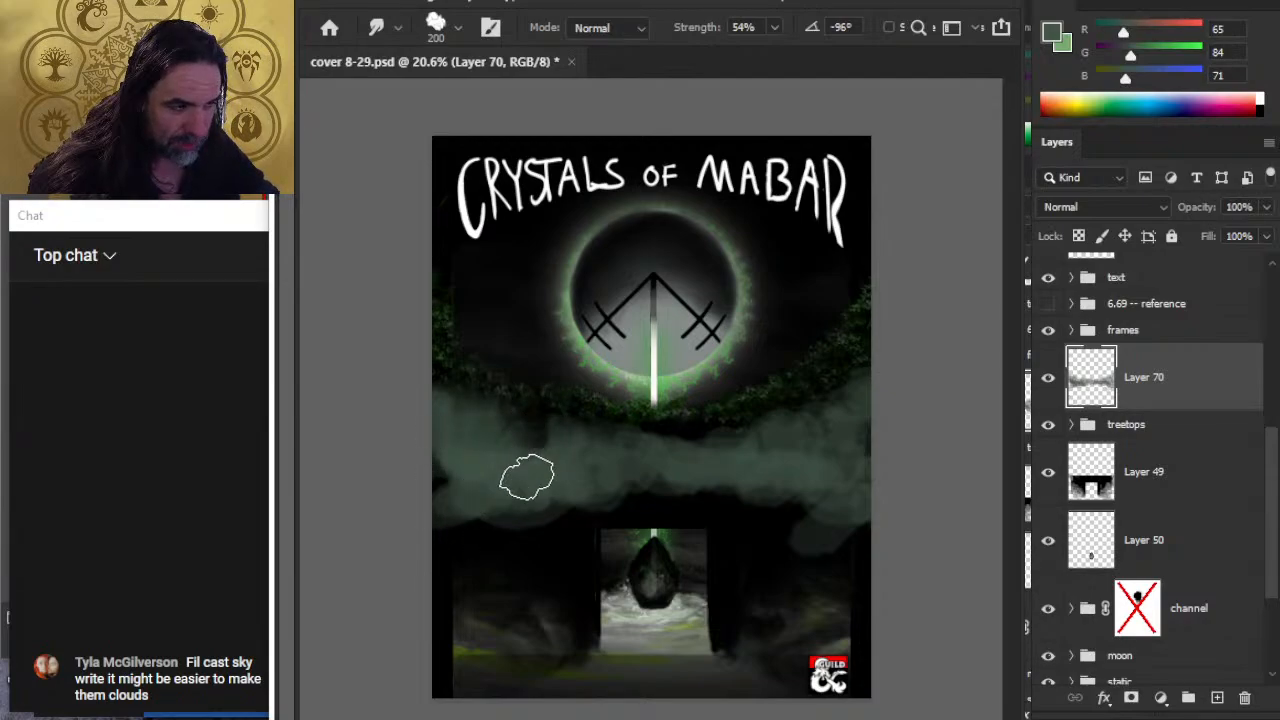
key(5)
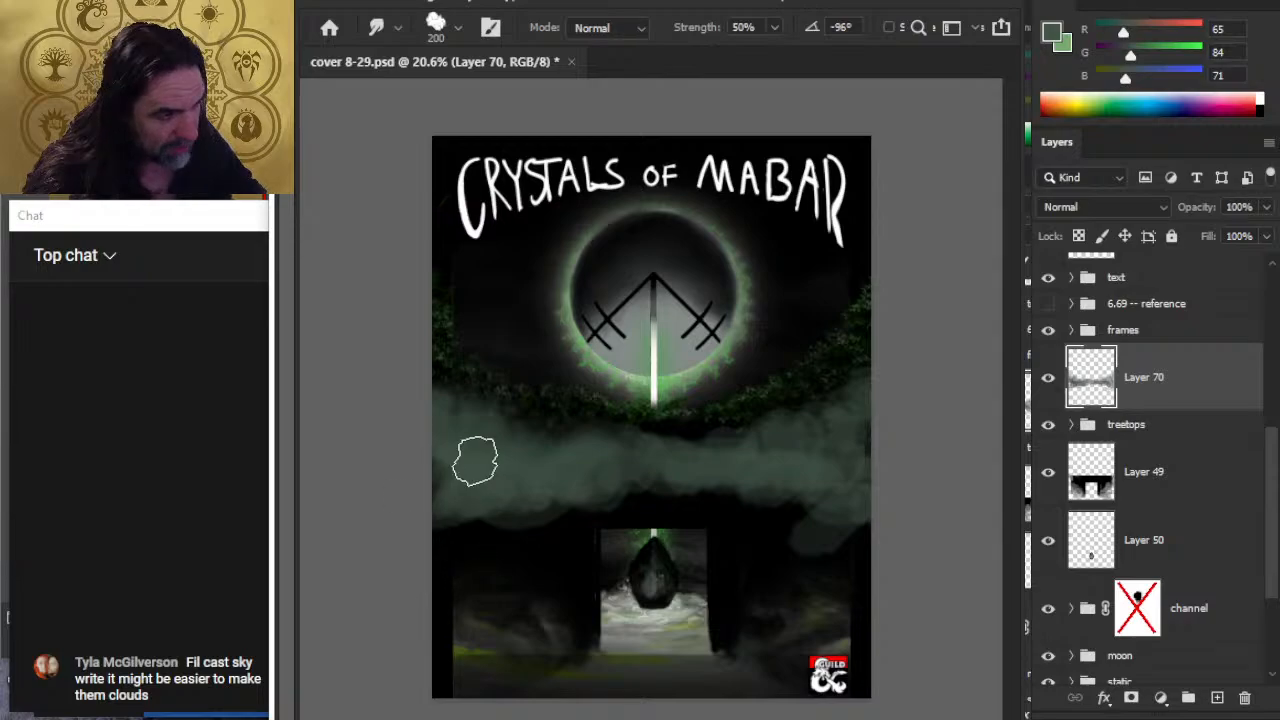
mouse_move(475, 461)
mouse_down()
mouse_move(437, 463)
mouse_move(509, 480)
mouse_move(568, 528)
mouse_up()
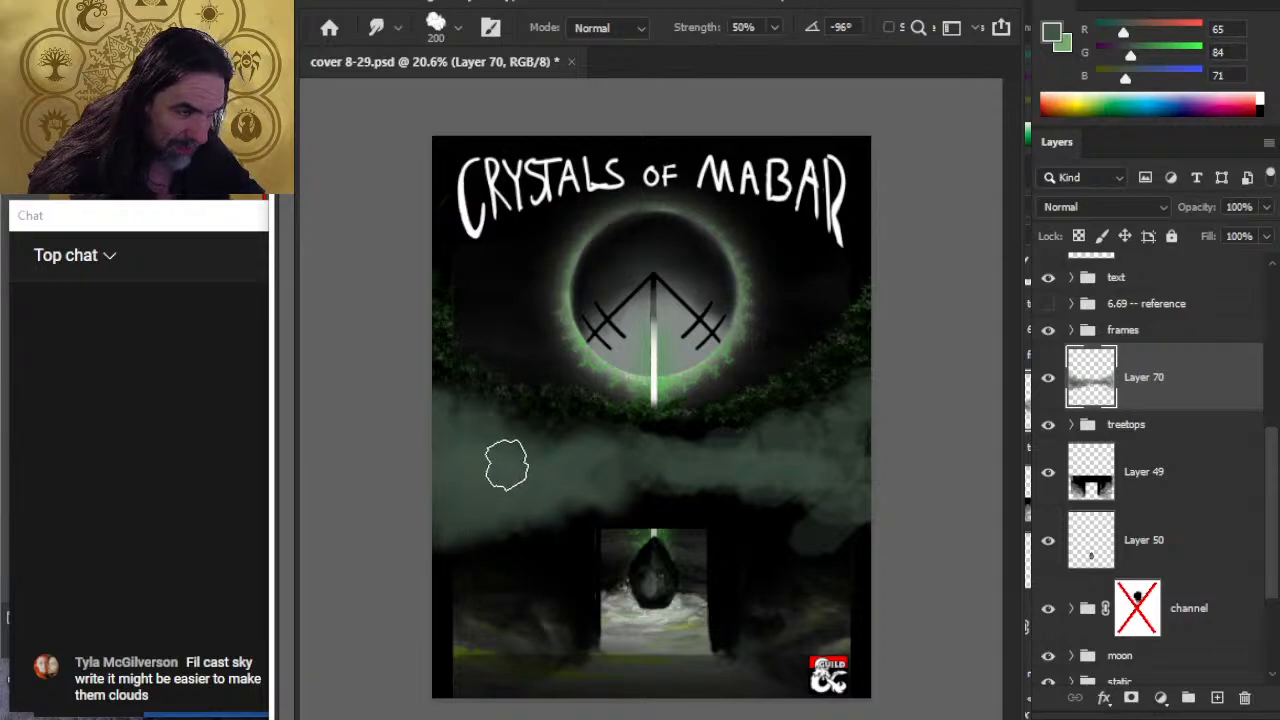
Step: Soften the mist band's lower edge and its right end by smudging with a 125 px tip at 50% strength
key(bracketleft)
key(bracketleft)
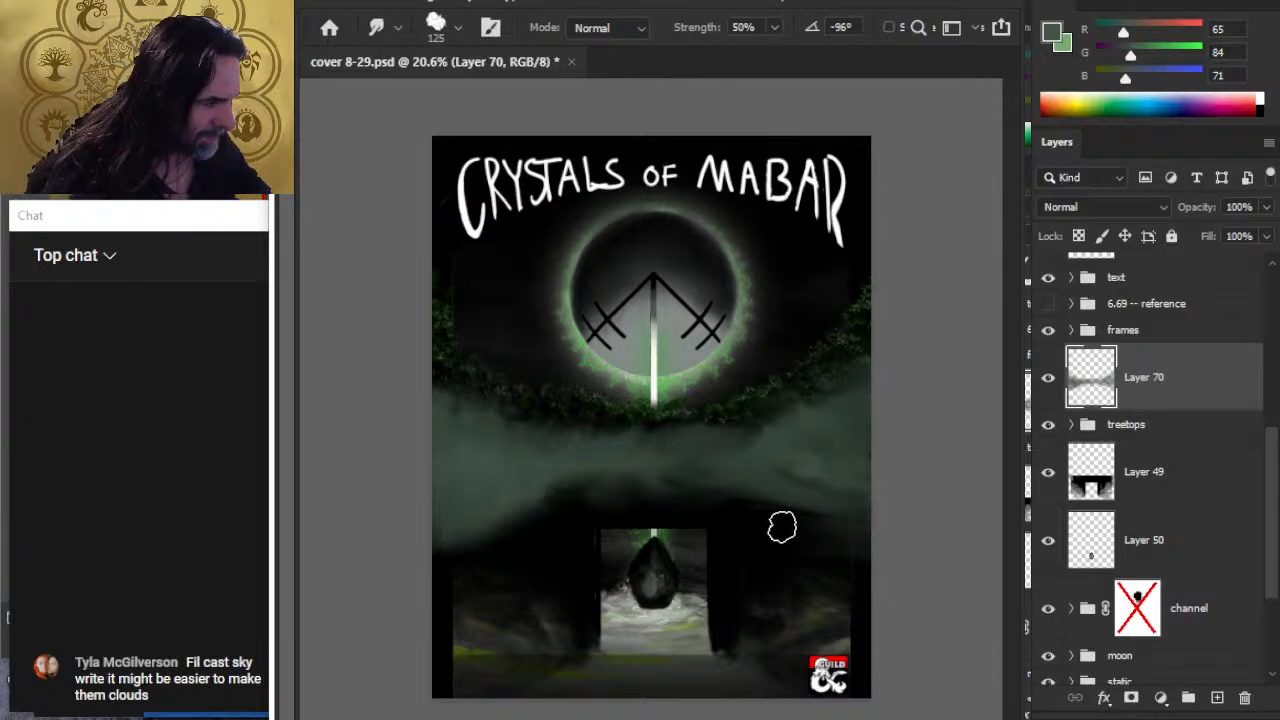
mouse_move(780, 523)
mouse_down()
mouse_move(747, 525)
mouse_move(780, 528)
mouse_move(805, 512)
mouse_move(751, 512)
mouse_move(866, 490)
mouse_move(778, 517)
mouse_move(827, 518)
mouse_move(772, 532)
mouse_move(750, 511)
mouse_move(857, 493)
mouse_move(751, 582)
mouse_move(714, 500)
mouse_move(747, 506)
mouse_up()
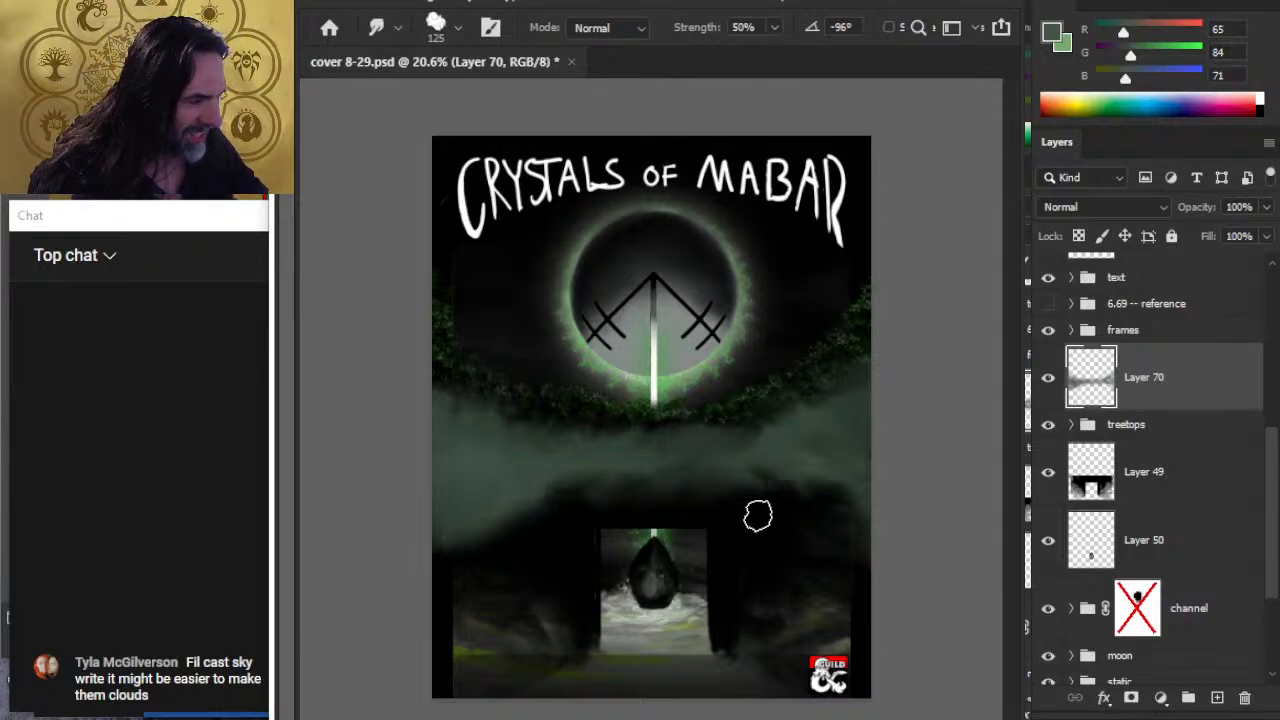
mouse_move(758, 515)
mouse_down()
mouse_move(661, 502)
mouse_move(555, 525)
mouse_move(537, 506)
mouse_move(505, 523)
mouse_move(578, 512)
mouse_move(512, 544)
mouse_move(552, 528)
mouse_move(556, 509)
mouse_move(569, 516)
mouse_move(527, 483)
mouse_move(566, 553)
mouse_move(537, 488)
mouse_move(488, 506)
mouse_move(563, 478)
mouse_move(550, 544)
mouse_move(553, 532)
mouse_move(528, 539)
mouse_move(529, 552)
mouse_move(519, 491)
mouse_move(563, 463)
mouse_move(680, 507)
mouse_move(596, 495)
mouse_move(775, 463)
mouse_move(836, 479)
mouse_move(769, 461)
mouse_move(820, 515)
mouse_move(664, 465)
mouse_move(676, 461)
mouse_move(647, 448)
mouse_move(688, 414)
mouse_move(737, 466)
mouse_move(730, 425)
mouse_move(673, 457)
mouse_move(650, 413)
mouse_move(693, 488)
mouse_move(686, 435)
mouse_move(628, 436)
mouse_move(710, 422)
mouse_move(768, 457)
mouse_move(729, 458)
mouse_move(769, 465)
mouse_move(787, 435)
mouse_move(746, 502)
mouse_move(594, 475)
mouse_move(530, 530)
mouse_move(527, 498)
mouse_move(495, 494)
mouse_move(506, 480)
mouse_move(503, 506)
mouse_move(476, 494)
mouse_move(504, 484)
mouse_move(546, 506)
mouse_move(478, 521)
mouse_move(457, 496)
mouse_move(491, 500)
mouse_move(546, 553)
mouse_move(506, 526)
mouse_move(546, 531)
mouse_move(500, 514)
mouse_move(533, 516)
mouse_move(511, 560)
mouse_move(480, 523)
mouse_move(531, 491)
mouse_move(560, 570)
mouse_move(551, 520)
mouse_move(560, 551)
mouse_move(551, 526)
mouse_move(448, 610)
mouse_up()
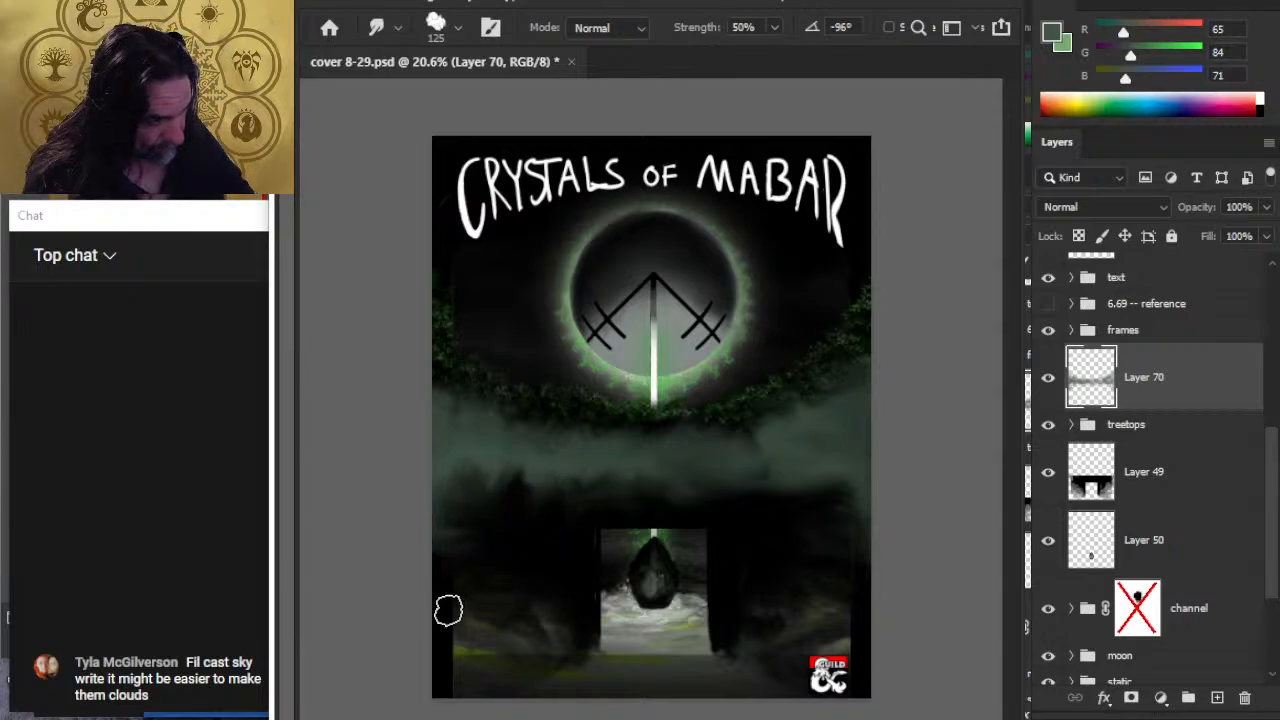
mouse_move(765, 527)
mouse_down()
mouse_move(780, 516)
mouse_move(754, 502)
mouse_move(671, 517)
mouse_move(743, 506)
mouse_move(657, 534)
mouse_move(731, 507)
mouse_move(740, 457)
mouse_move(800, 483)
mouse_move(826, 434)
mouse_move(784, 514)
mouse_move(788, 480)
mouse_move(855, 513)
mouse_move(787, 488)
mouse_move(843, 477)
mouse_move(777, 474)
mouse_move(840, 463)
mouse_move(852, 470)
mouse_move(809, 480)
mouse_move(860, 511)
mouse_move(829, 480)
mouse_move(867, 537)
mouse_up()
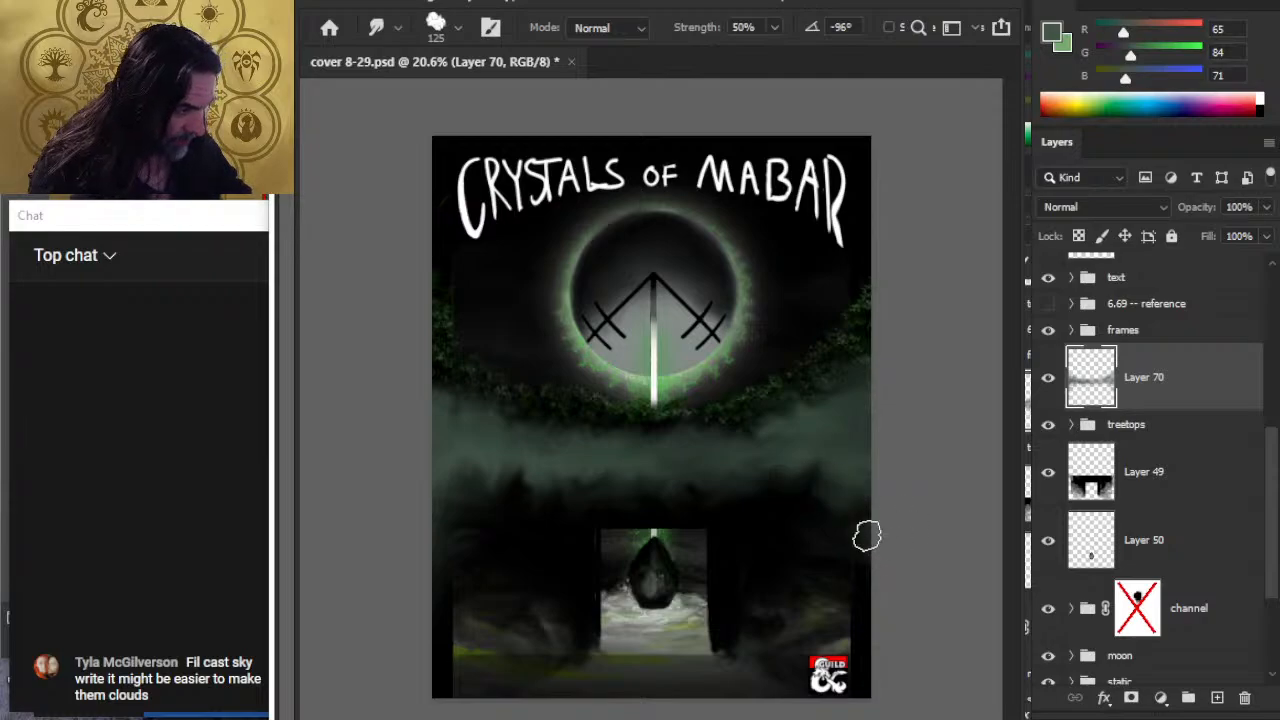
mouse_move(712, 515)
mouse_down()
mouse_move(749, 531)
mouse_move(724, 521)
mouse_up()
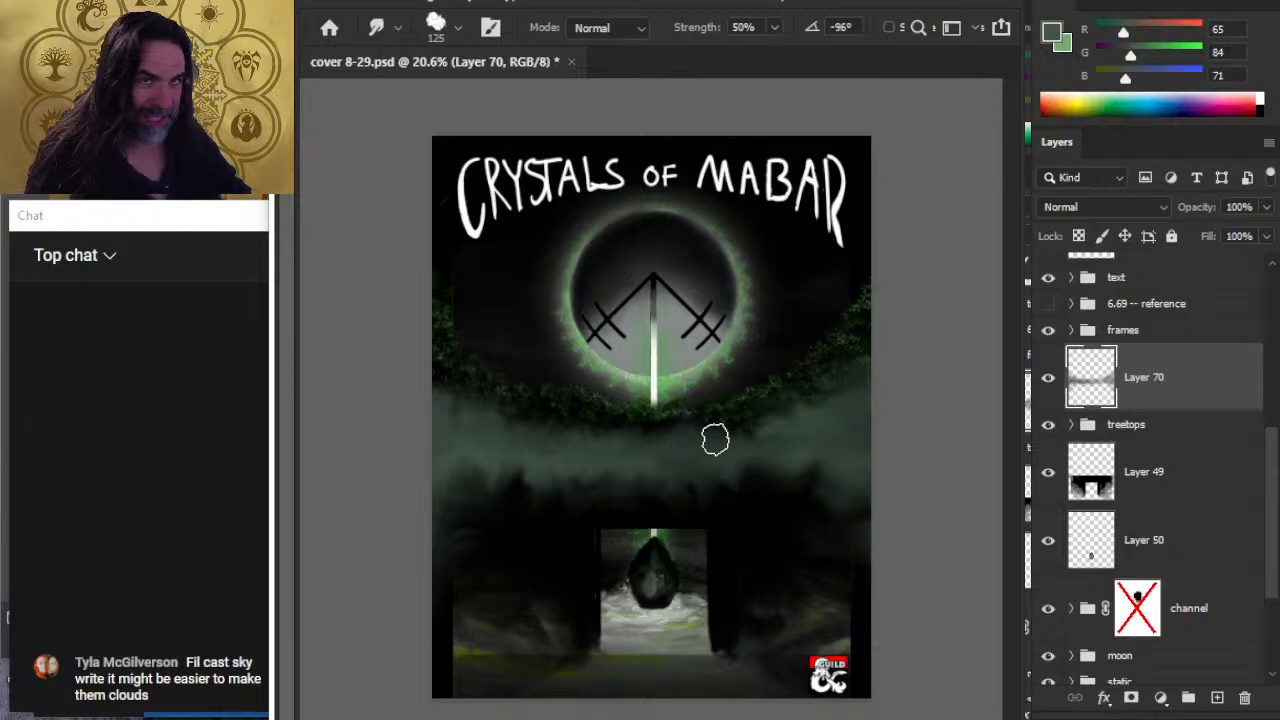
mouse_move(715, 439)
mouse_down()
mouse_move(798, 514)
mouse_move(865, 487)
mouse_move(817, 500)
mouse_move(843, 517)
mouse_up()
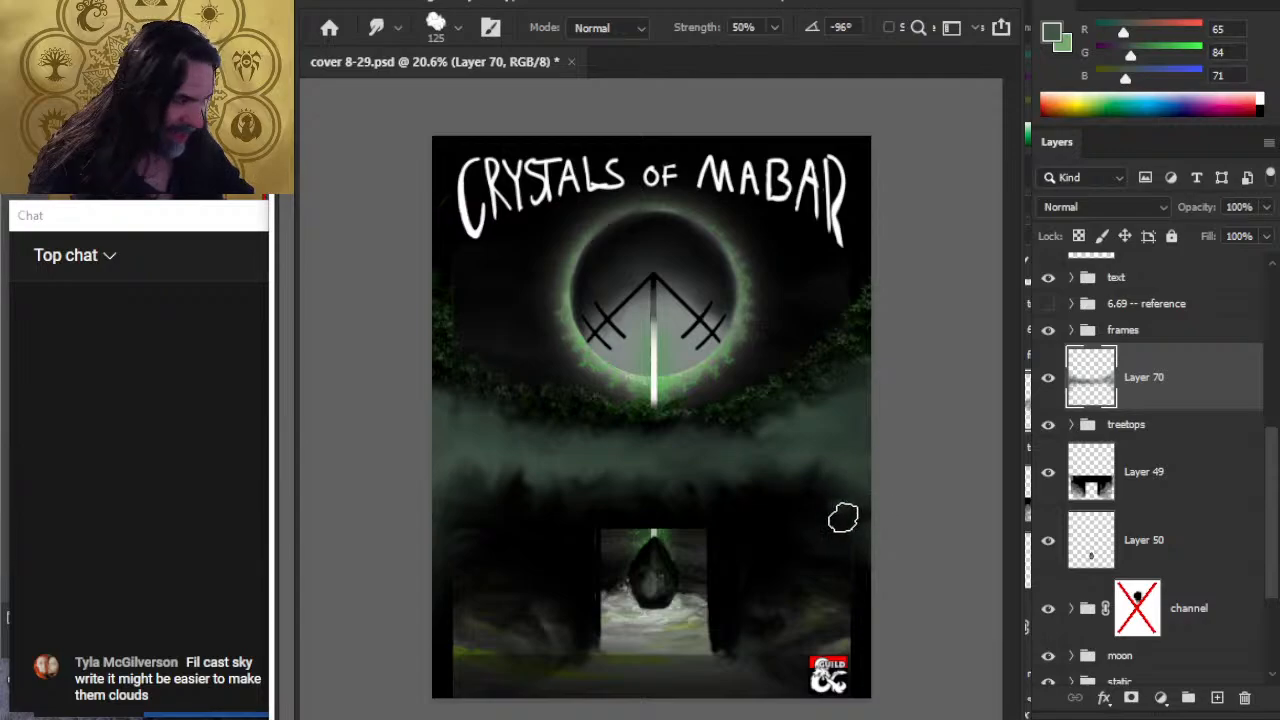
mouse_move(854, 414)
mouse_down()
mouse_move(826, 389)
mouse_move(851, 400)
mouse_move(837, 393)
mouse_up()
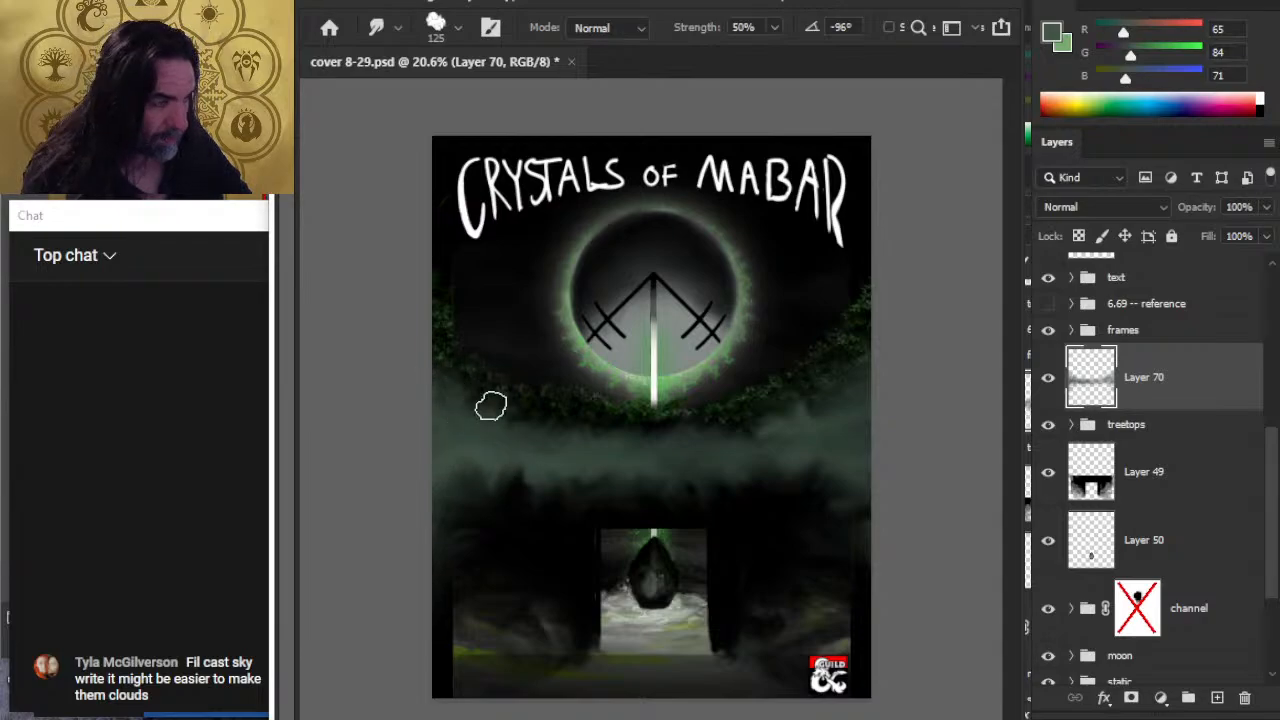
Step: Refine the left side of the mist band by smudging with a 90 px tip at 50% strength
key(bracketleft)
key(bracketleft)
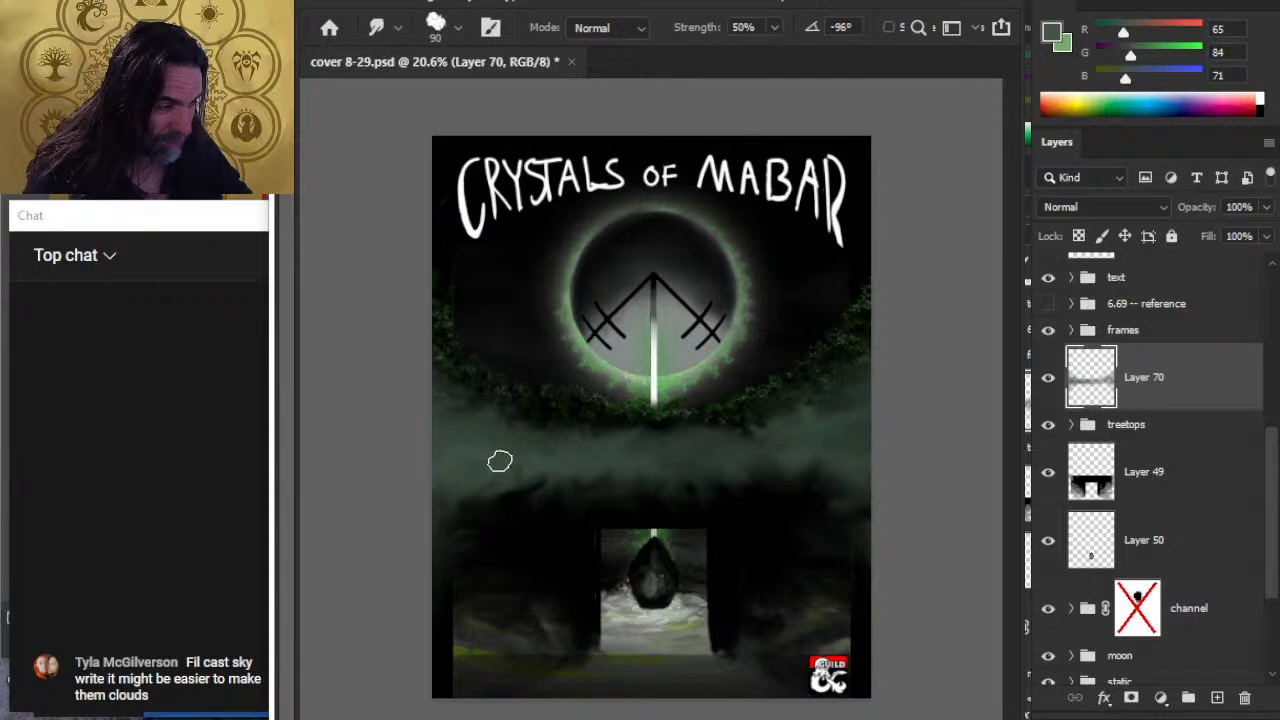
key(ctrl+z)
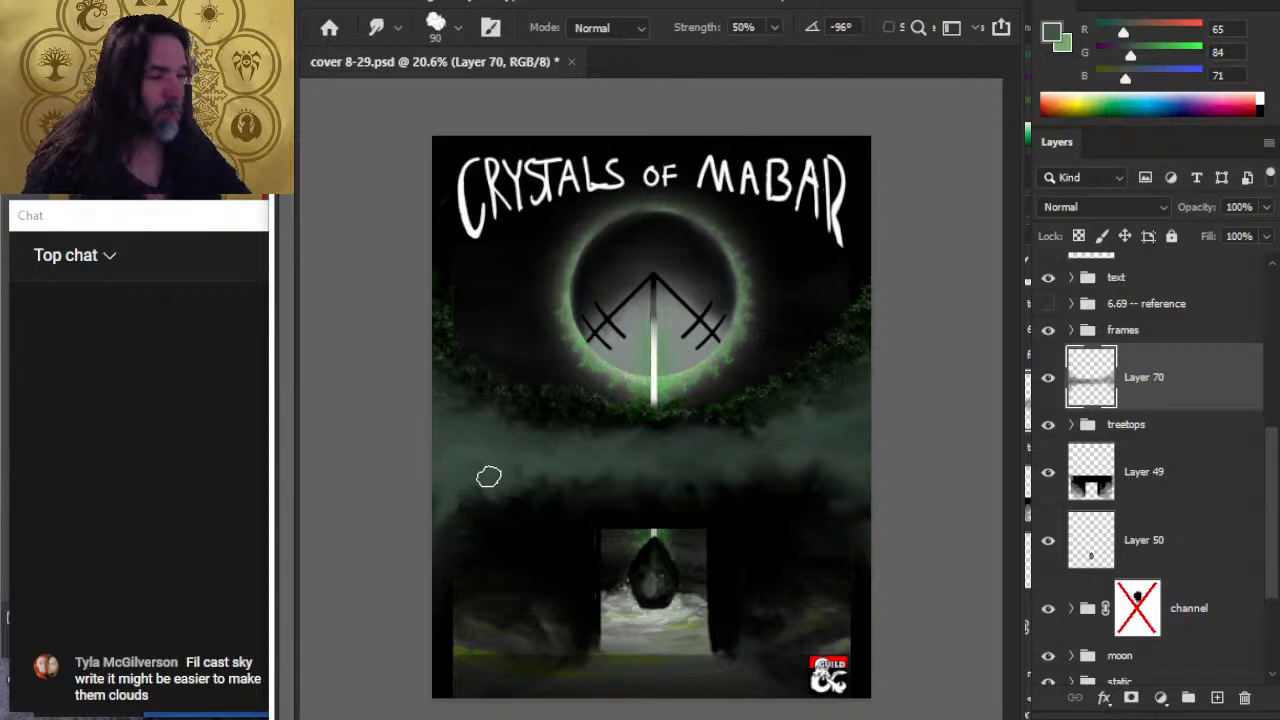
key(ctrl+shift+z)
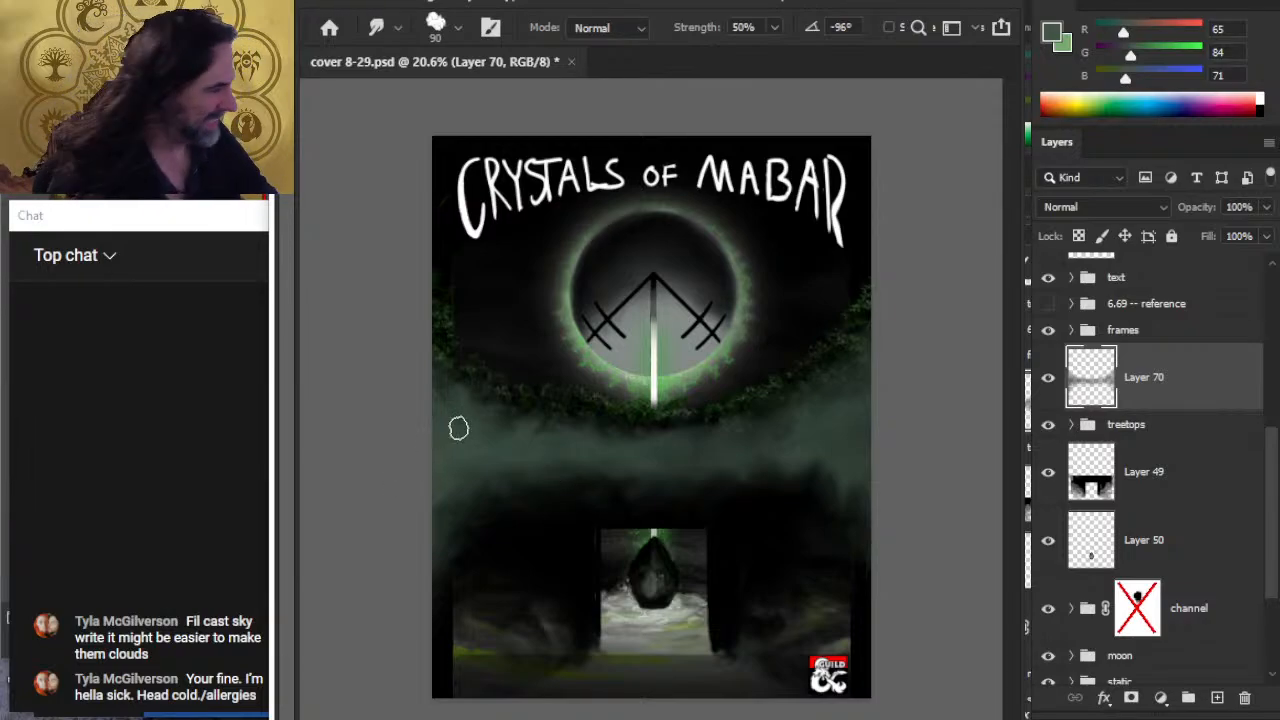
Step: Lower the mist layer's opacity to 49% and add a new layer above it
key(6)
key(5)
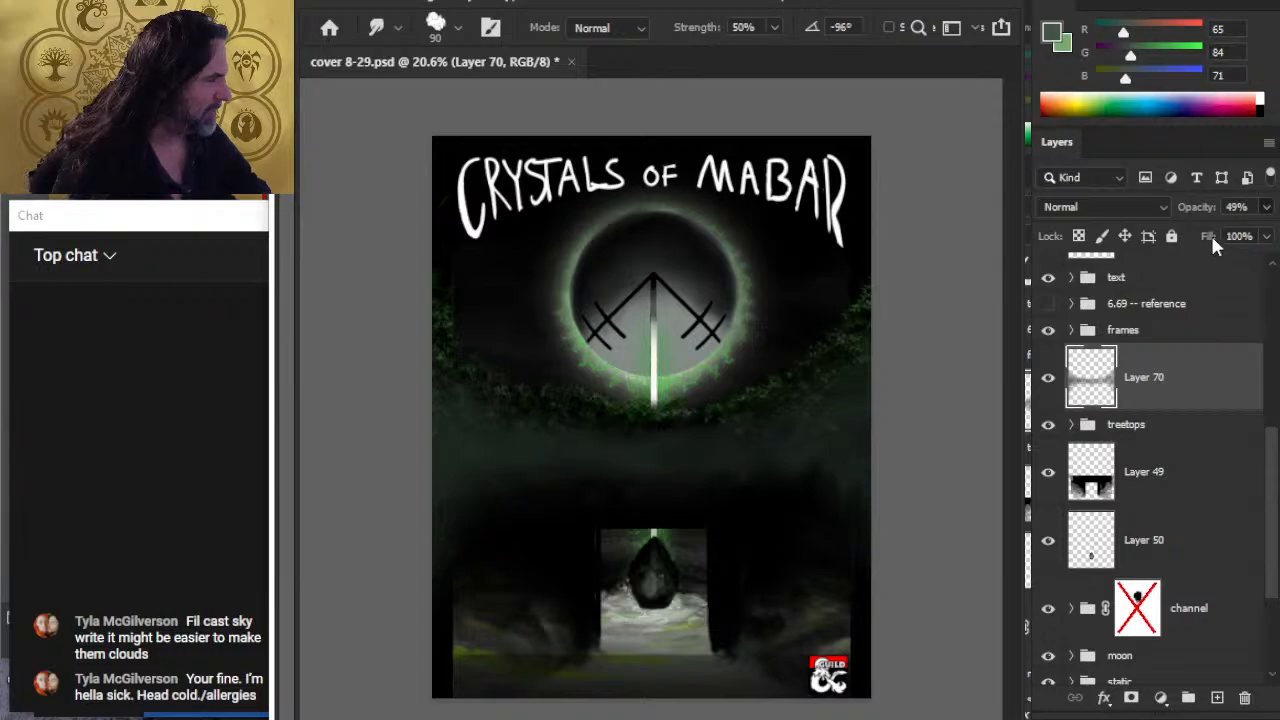
click(1216, 698)
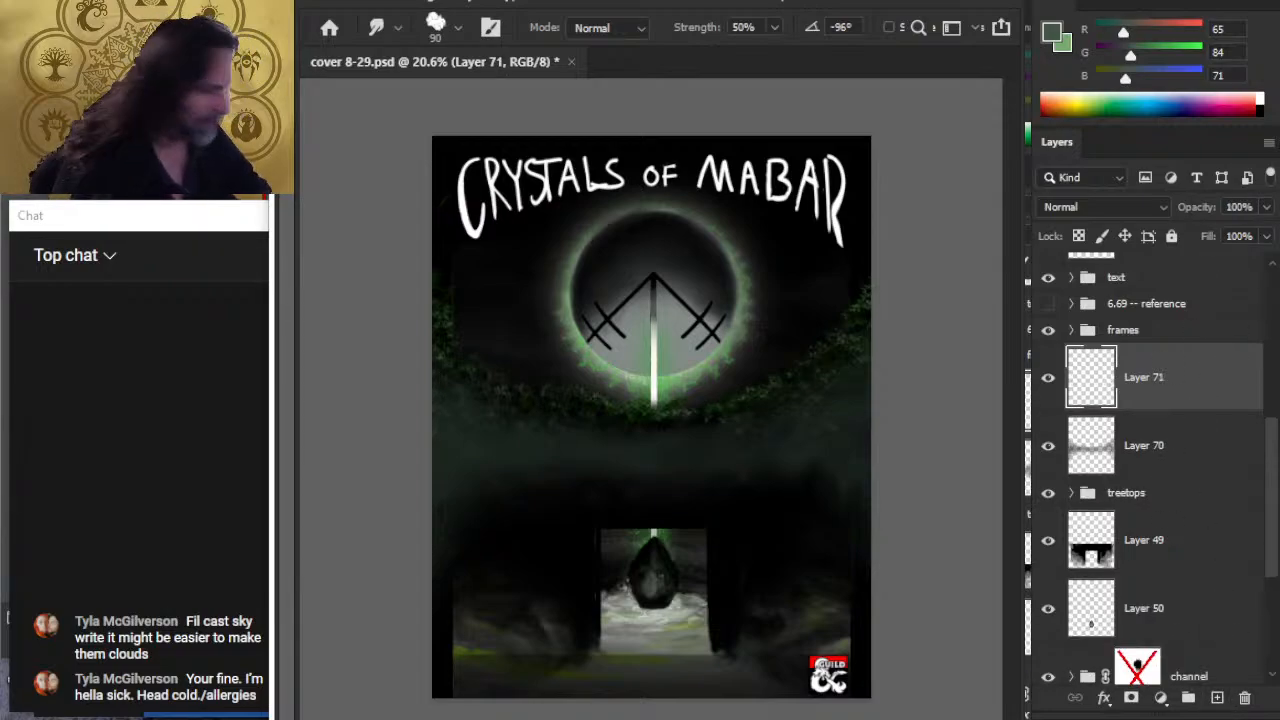
Step: Paint a curved, scalloped grey-green cloud band below the treetops across the full cover width with a 125 px brush at 100% opacity
key(b)
key(bracketleft)
mouse_move(487, 436)
mouse_down()
mouse_move(461, 418)
mouse_move(521, 433)
mouse_move(515, 452)
mouse_move(451, 424)
mouse_move(442, 436)
mouse_move(561, 435)
mouse_move(597, 455)
mouse_move(591, 465)
mouse_move(577, 456)
mouse_move(676, 450)
mouse_up()
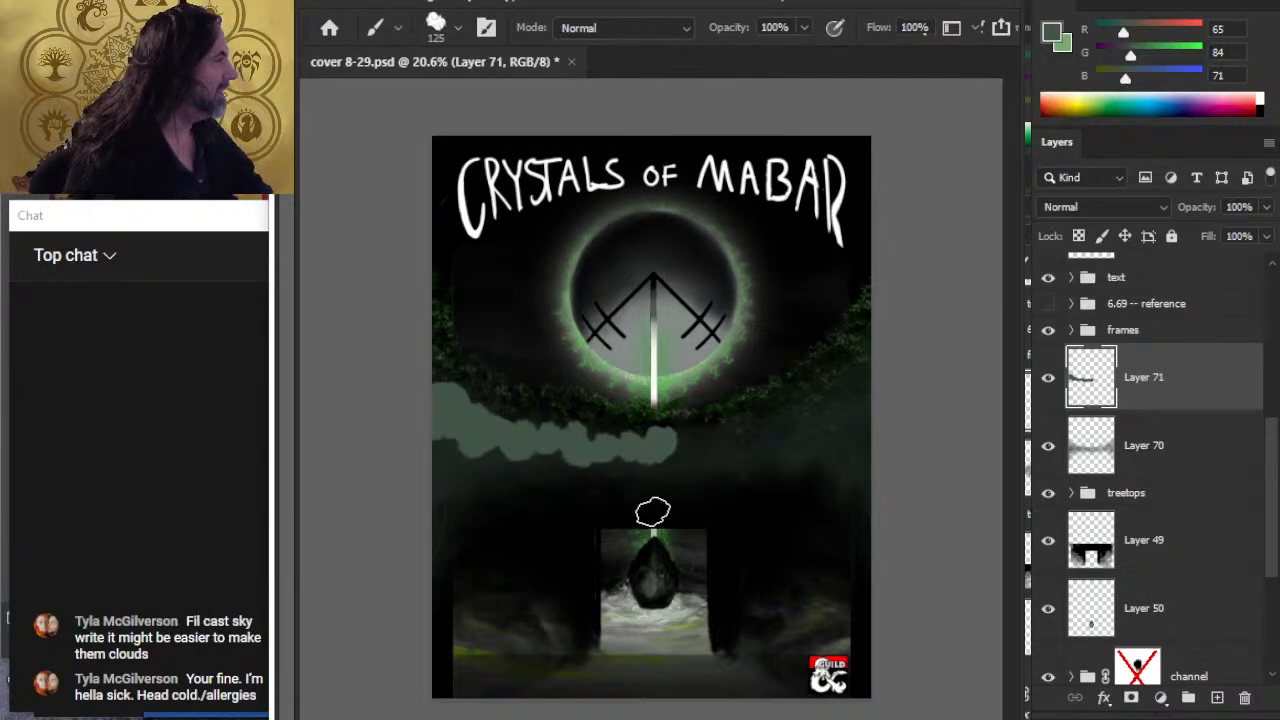
alt+click(607, 517)
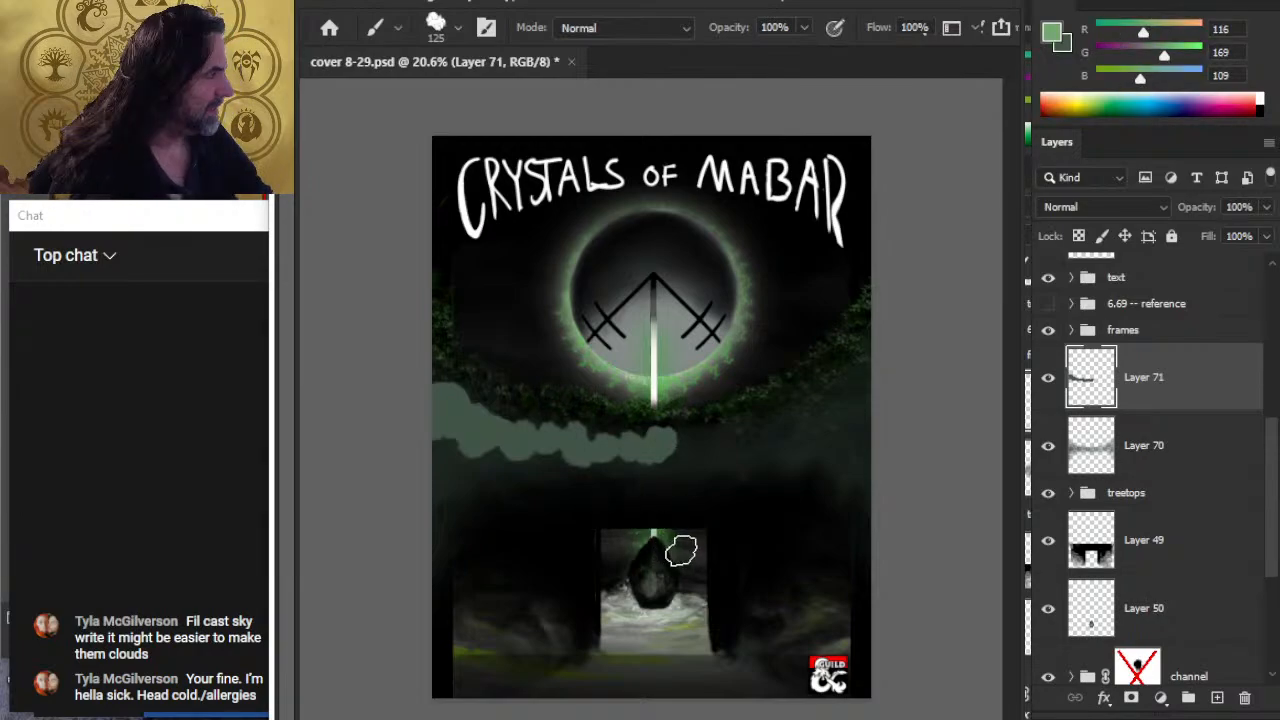
key(x)
mouse_move(672, 440)
mouse_down()
mouse_move(777, 437)
mouse_move(791, 409)
mouse_move(829, 411)
mouse_move(868, 378)
mouse_up()
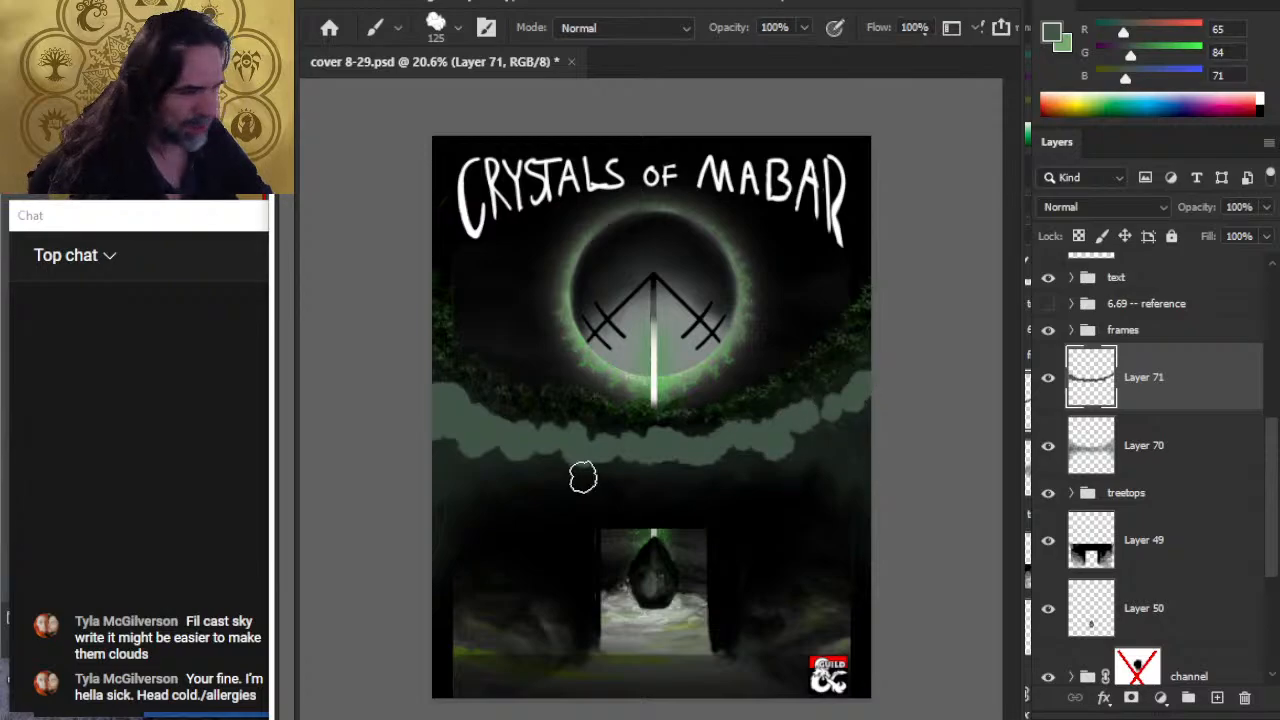
Step: Move the new cloud band slightly down, away from the foliage
key(r)
key(b)
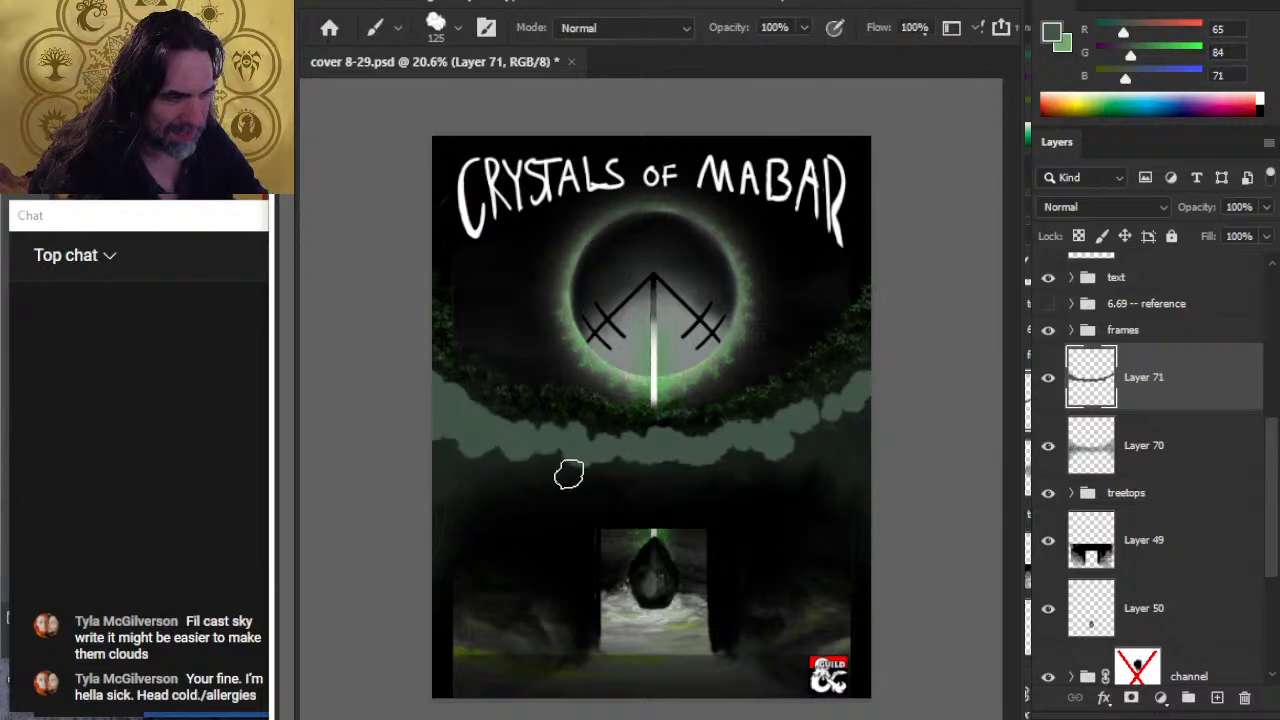
key(v)
drag(820, 517, 818, 523)
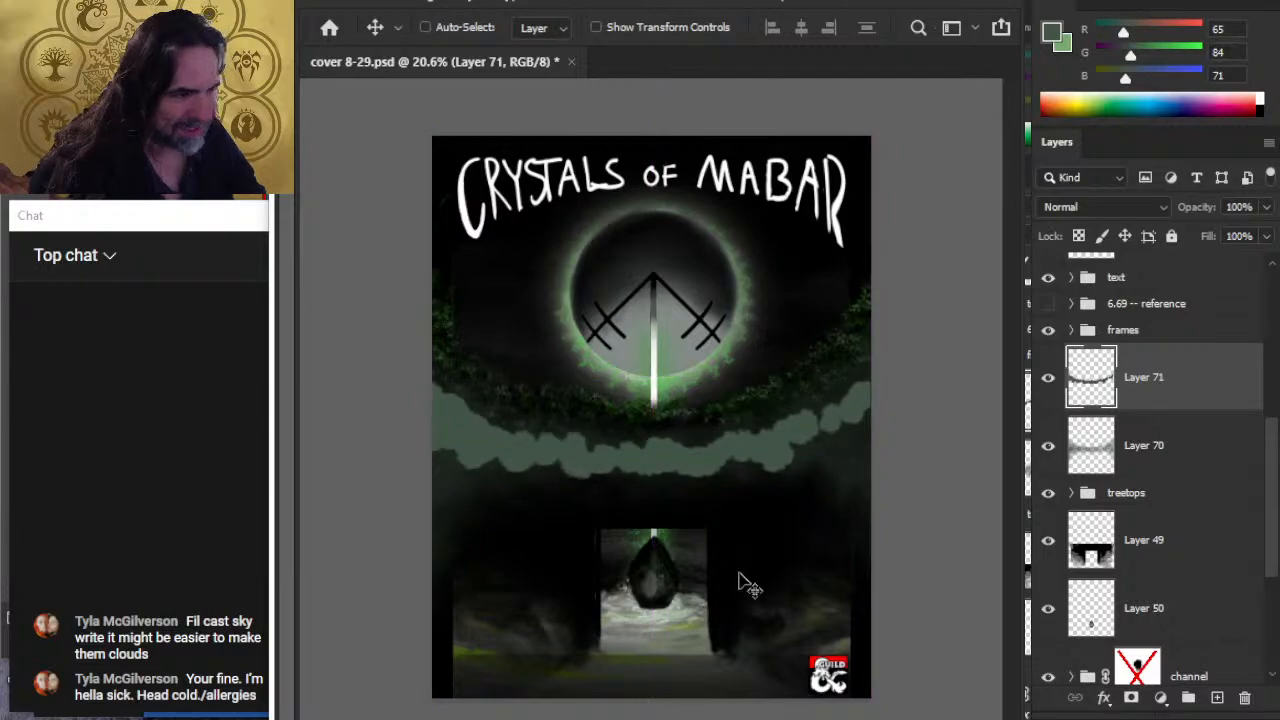
Step: Erase both ends of the cloud band with a 600 px round eraser at 100% opacity, keeping only the middle stretch
key(r)
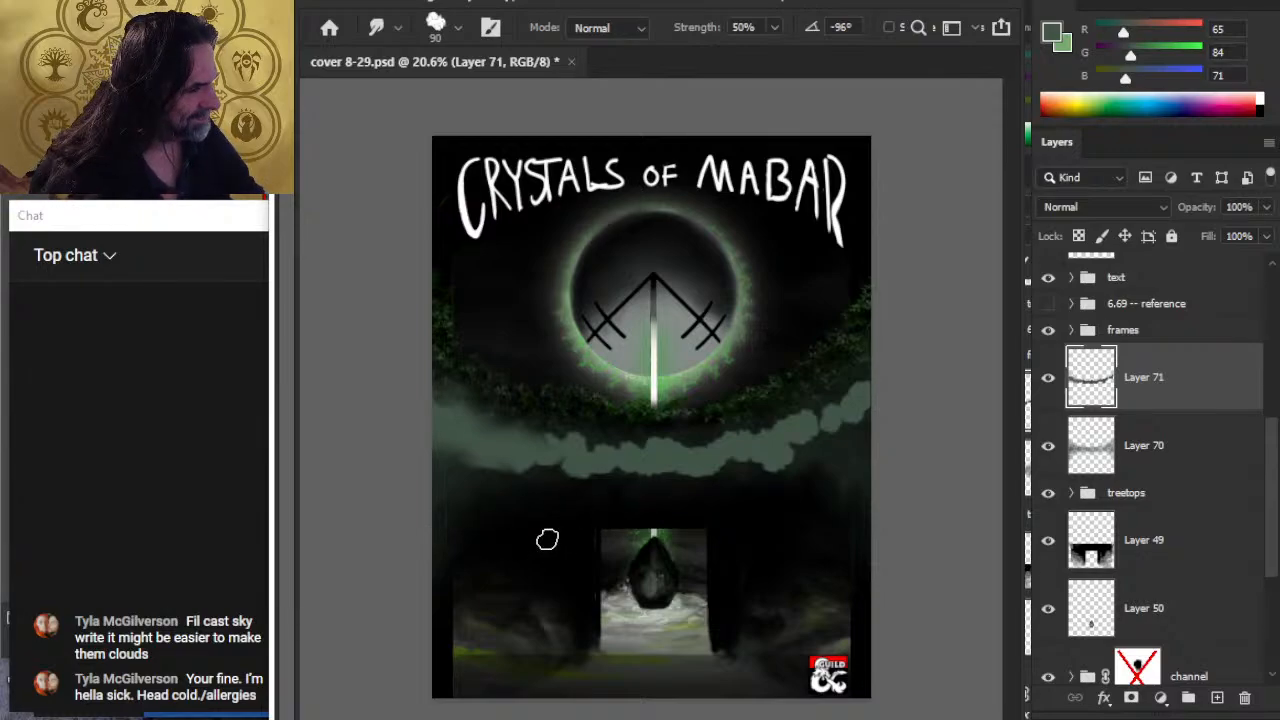
key(e)
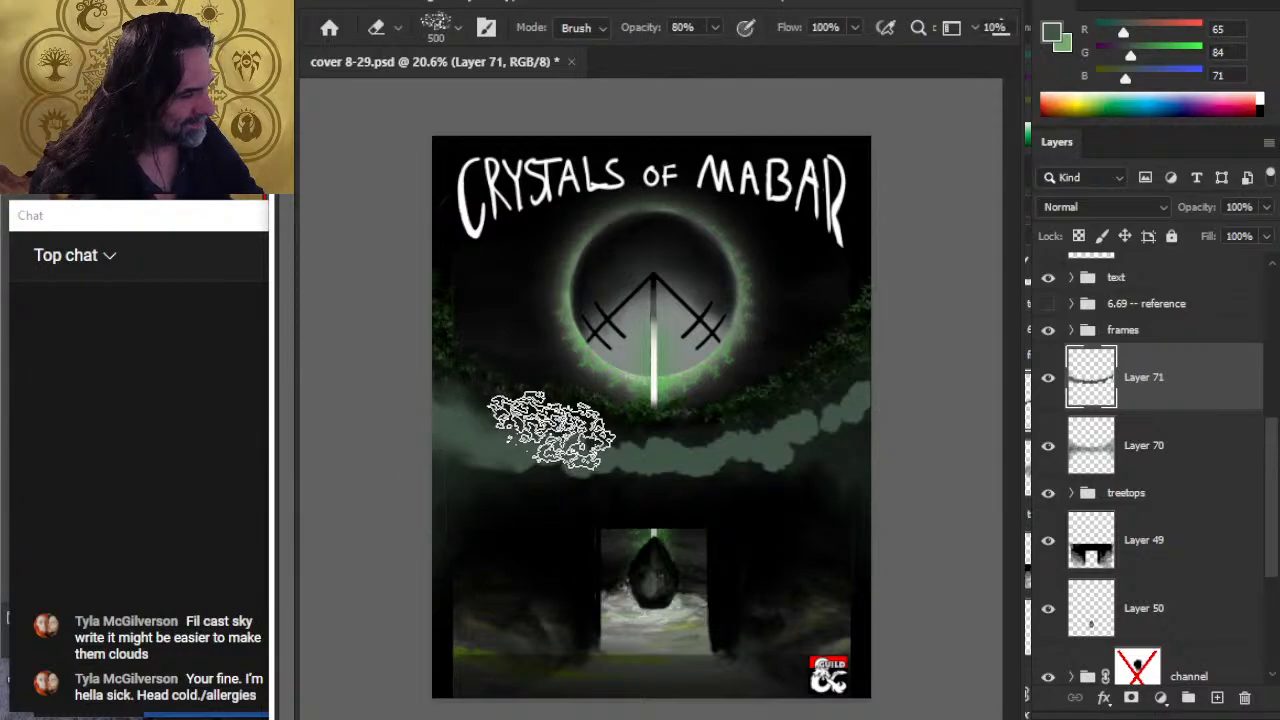
key(period)
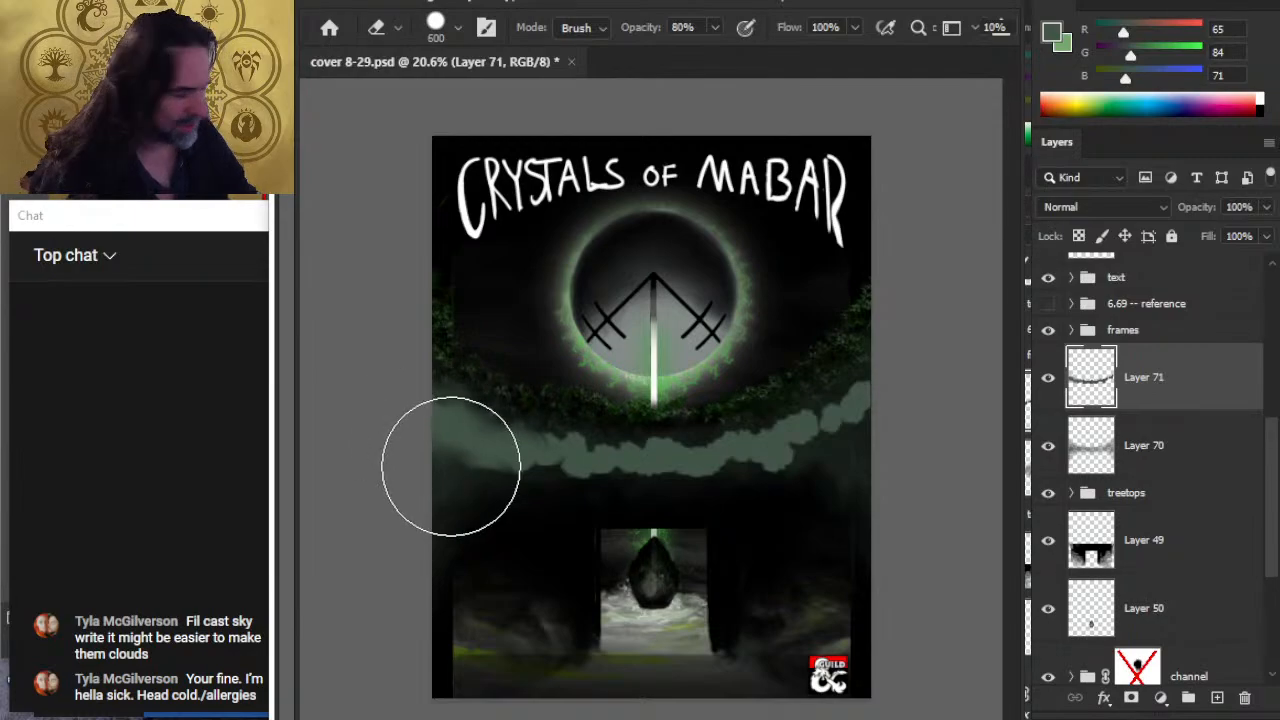
drag(471, 329, 471, 337)
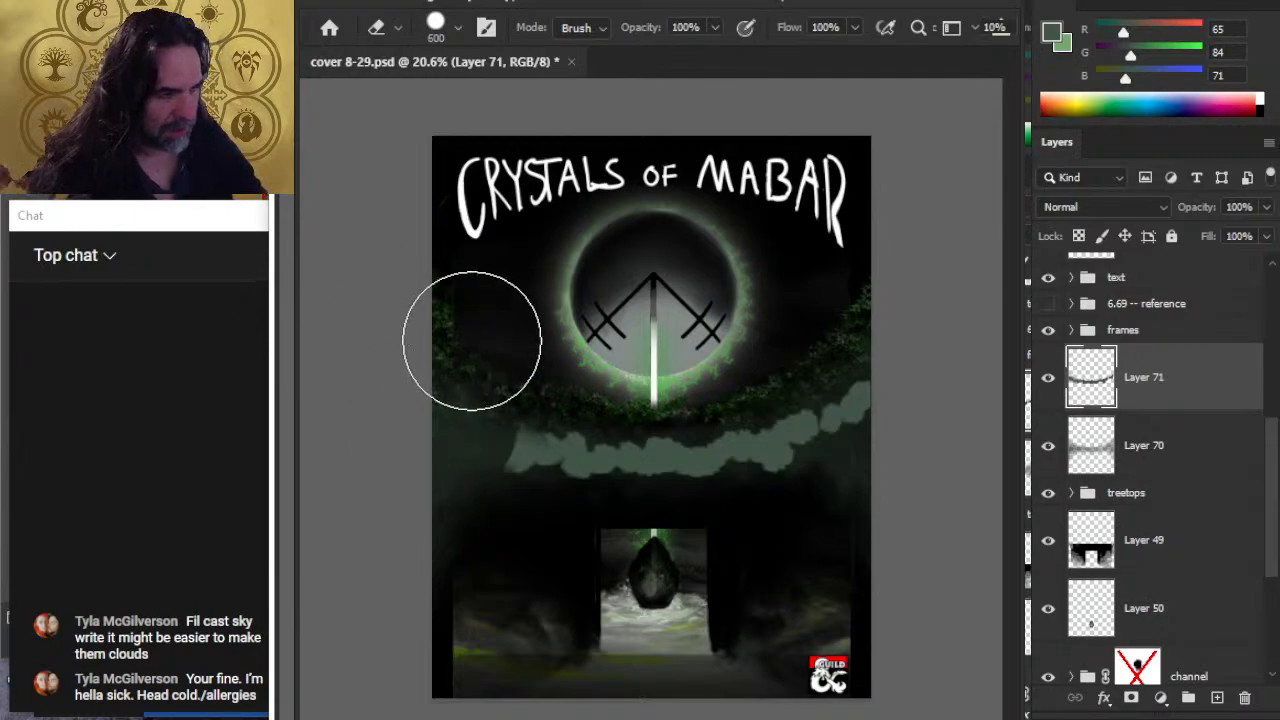
drag(914, 329, 877, 385)
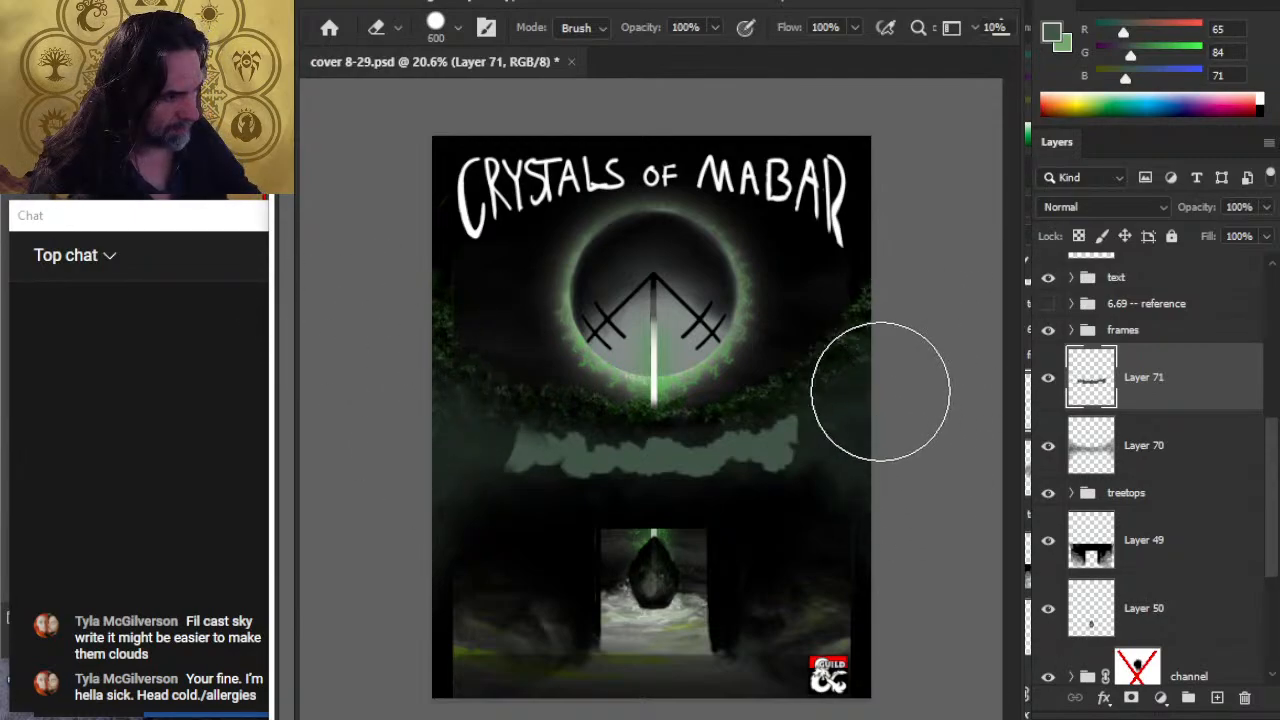
Step: Smudge the left and middle of the remaining cloud band downward at 60% strength, finishing with a 150 px tip
key(r)
key(6)
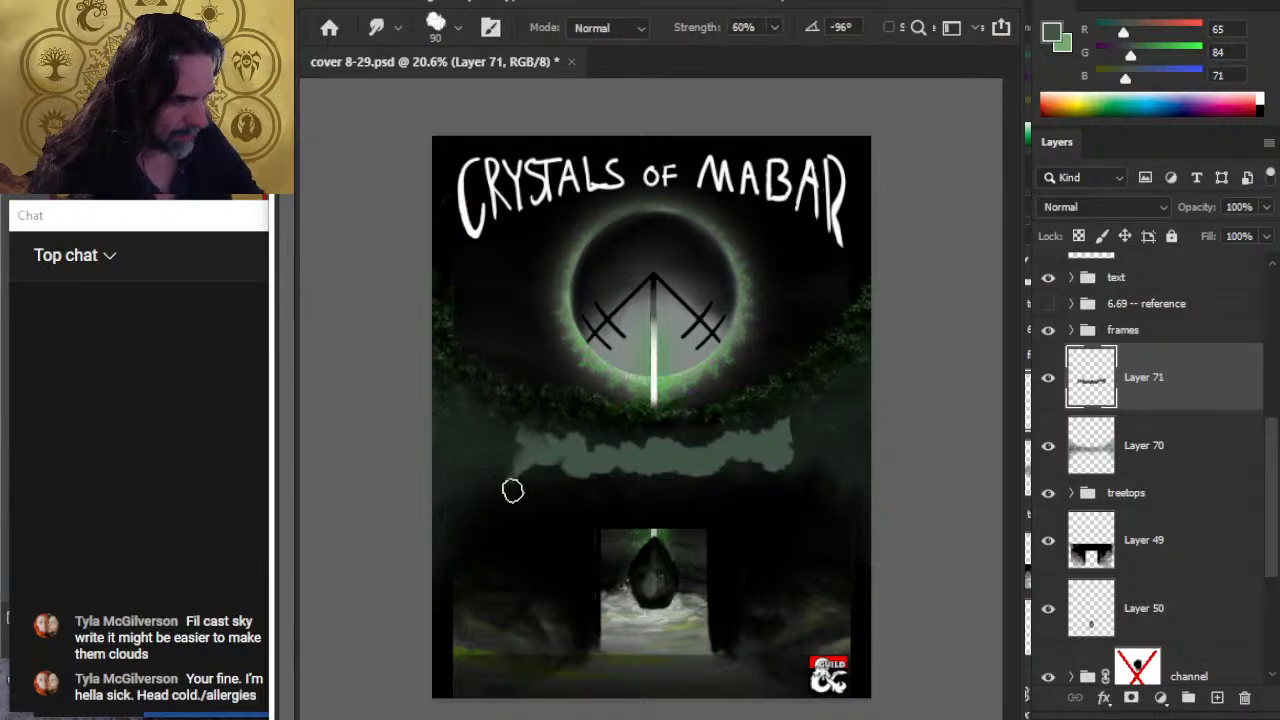
key(bracketright)
key(bracketright)
key(bracketright)
key(bracketright)
mouse_move(521, 444)
mouse_down()
mouse_move(540, 487)
mouse_move(518, 497)
mouse_move(537, 483)
mouse_move(529, 500)
mouse_move(503, 457)
mouse_move(561, 469)
mouse_move(533, 453)
mouse_move(554, 475)
mouse_move(560, 456)
mouse_move(581, 464)
mouse_move(568, 448)
mouse_move(578, 459)
mouse_move(541, 477)
mouse_move(508, 464)
mouse_move(510, 534)
mouse_move(542, 499)
mouse_move(622, 478)
mouse_move(607, 499)
mouse_move(577, 491)
mouse_move(568, 530)
mouse_move(564, 509)
mouse_move(541, 529)
mouse_move(509, 503)
mouse_move(486, 523)
mouse_move(537, 527)
mouse_move(537, 513)
mouse_move(500, 546)
mouse_move(529, 522)
mouse_move(531, 584)
mouse_move(667, 485)
mouse_move(617, 492)
mouse_up()
key(bracketleft)
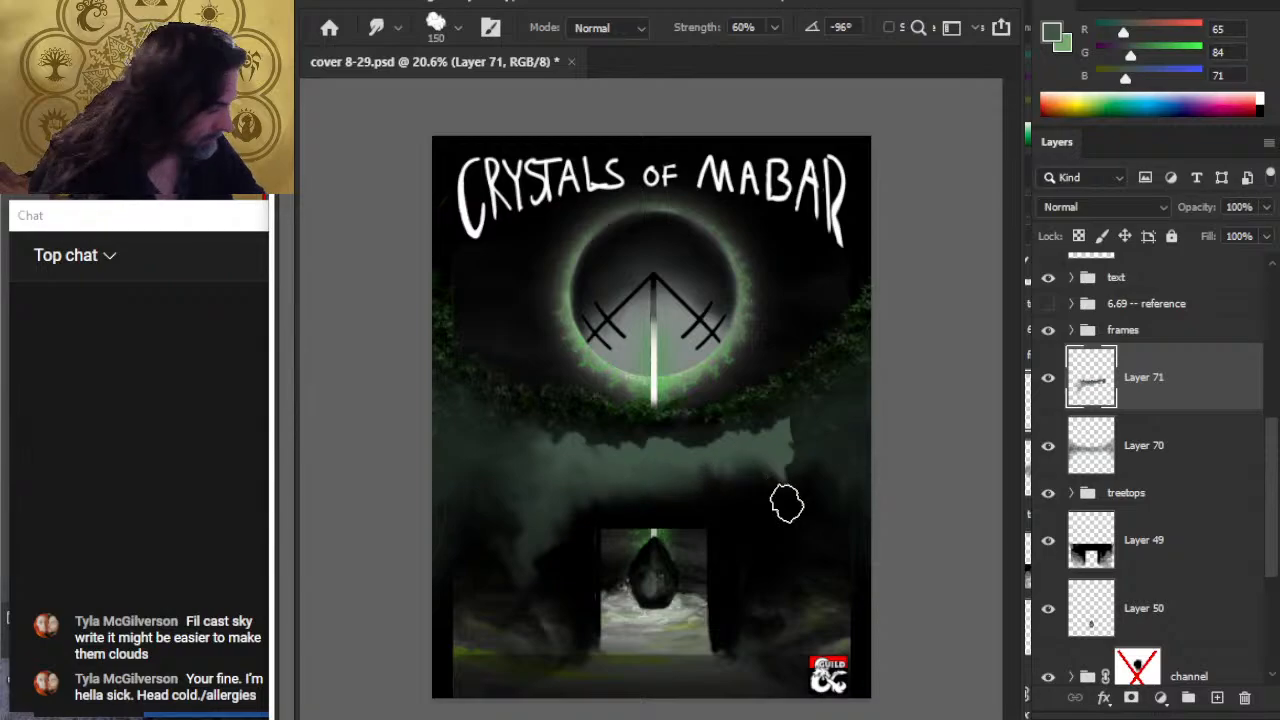
Step: Sample black from the dark wall beside the doorway and add a new layer directly above Layer 49
key(x)
key(b)
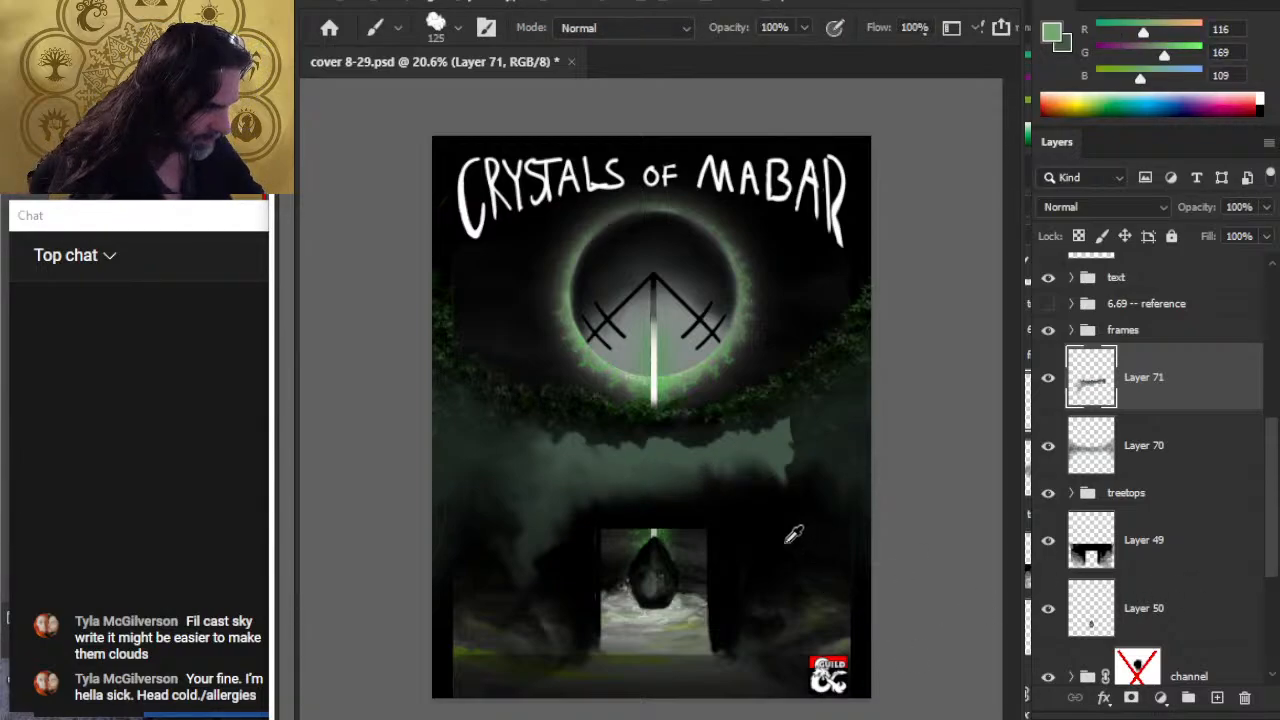
alt+click(760, 538)
click(1172, 570)
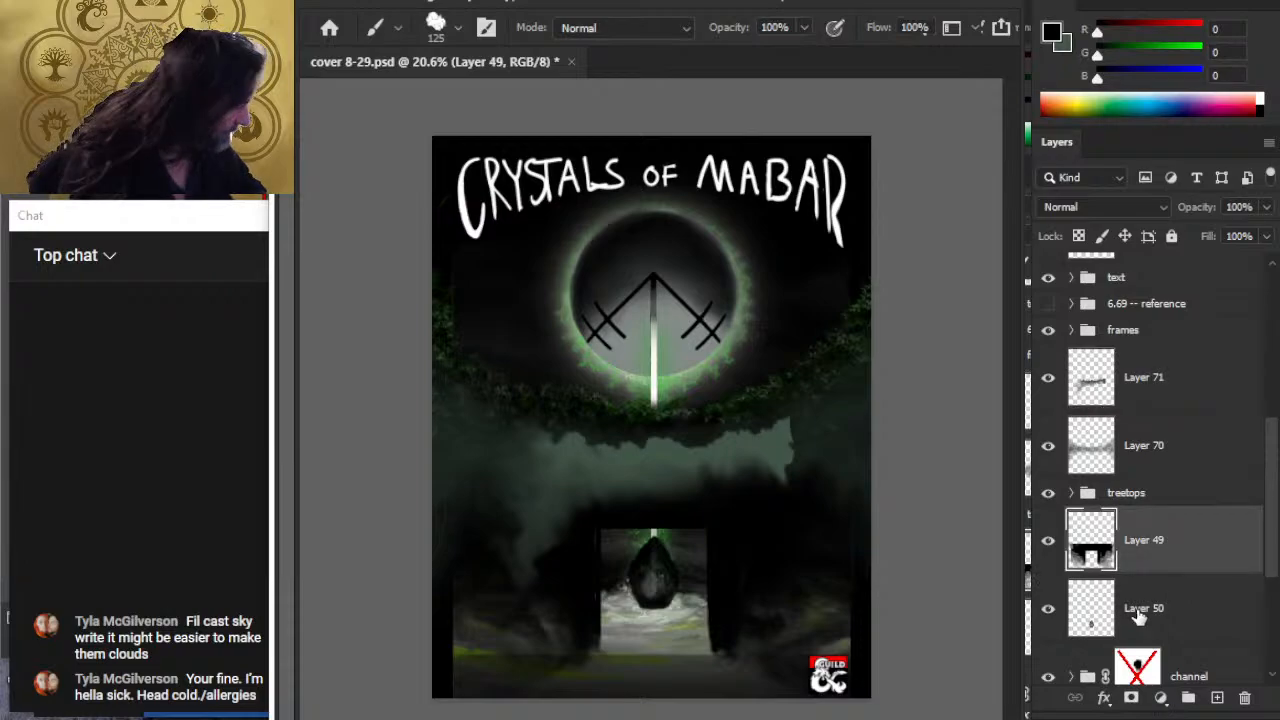
click(1216, 697)
Step: Paint a small black block on Layer 72 at the left end of the doorway's upper edge with an 80 px square brush
key(z)
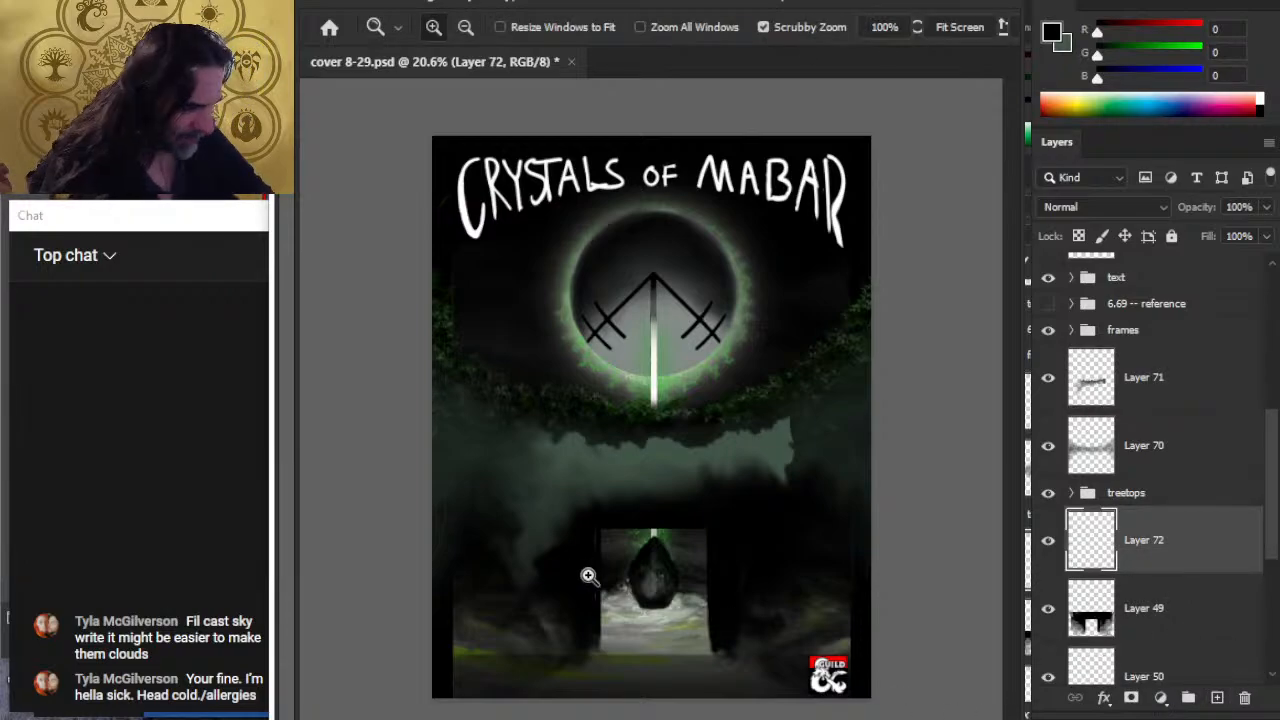
drag(586, 571, 723, 571)
drag(703, 482, 621, 404)
key(b)
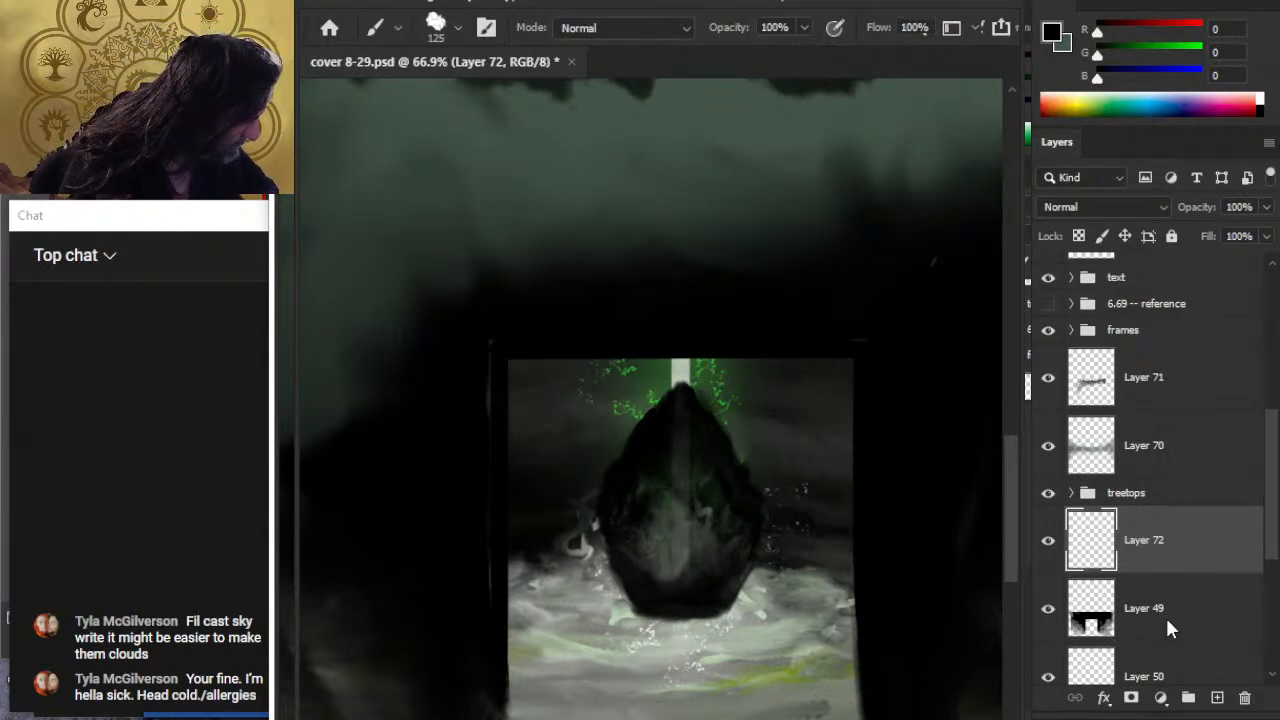
click(971, 645)
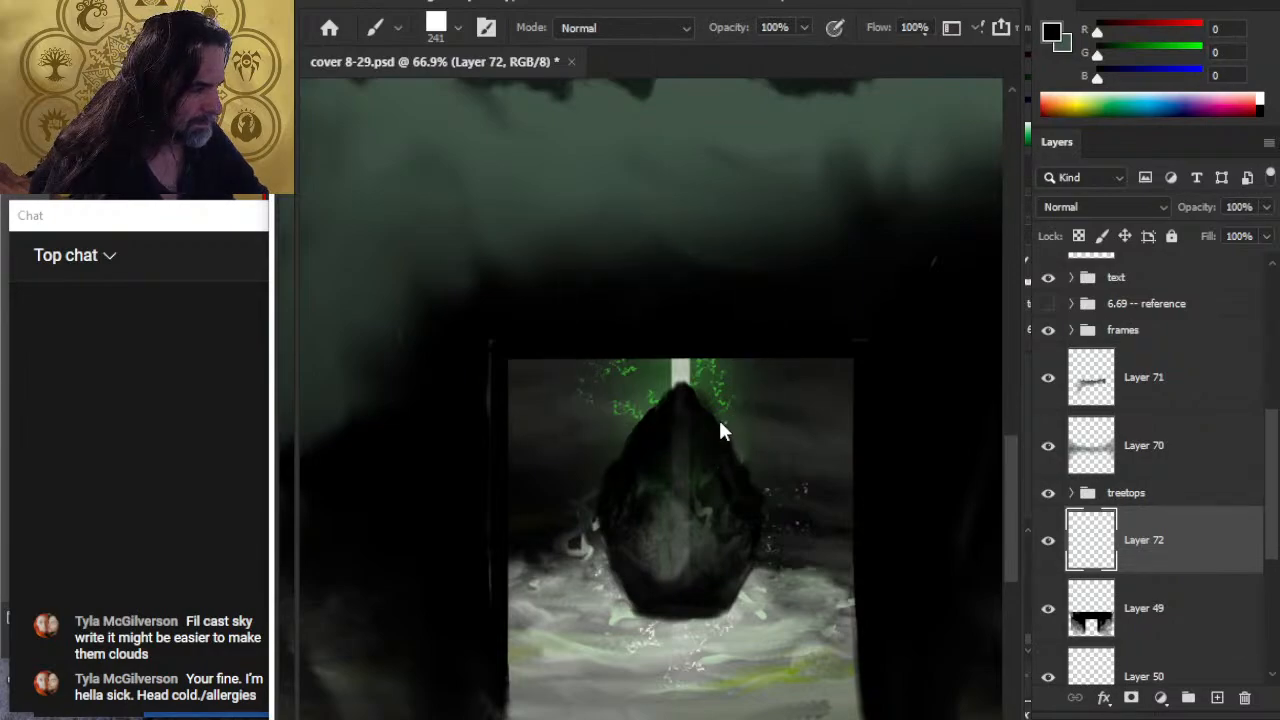
key(bracketleft)
key(bracketleft)
key(bracketleft)
key(bracketleft)
key(bracketleft)
key(bracketleft)
key(bracketleft)
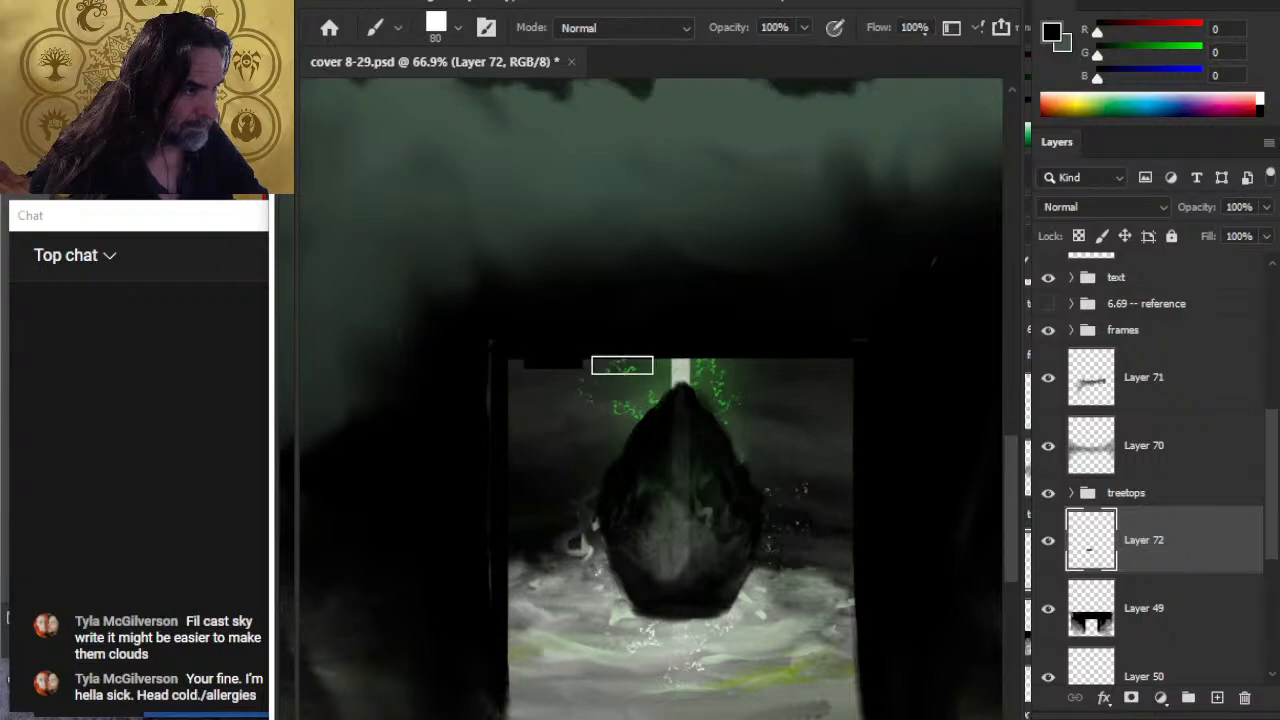
Step: Copy the lassoed black block to a new layer and place it directly against the right side of the first block
key(l)
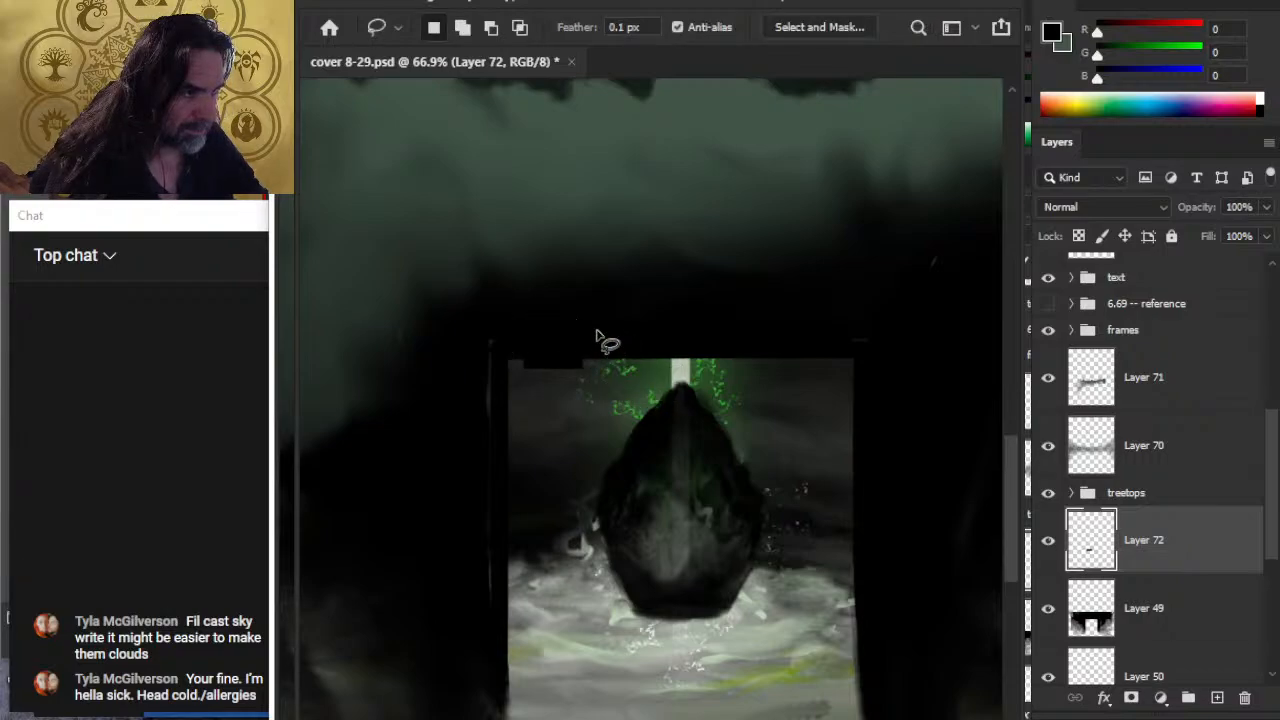
mouse_move(600, 337)
mouse_down()
mouse_move(525, 335)
mouse_move(545, 402)
mouse_move(590, 395)
mouse_up()
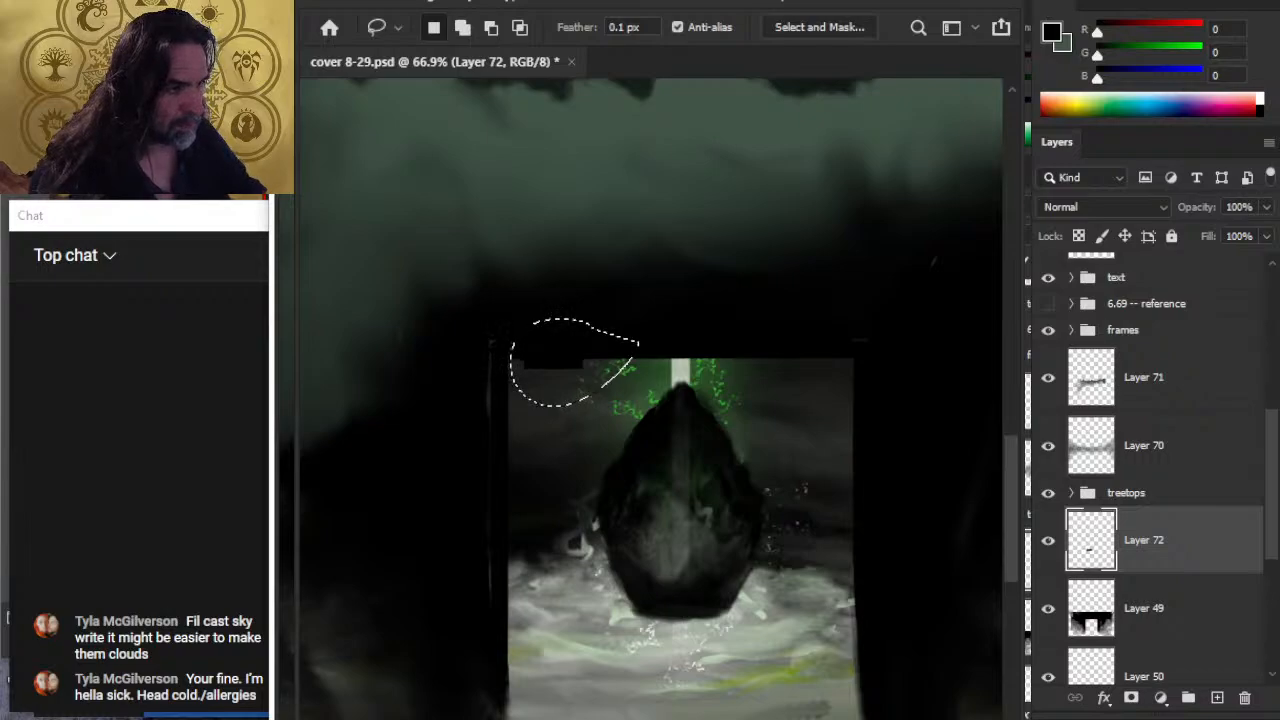
key(ctrl+j)
key(v)
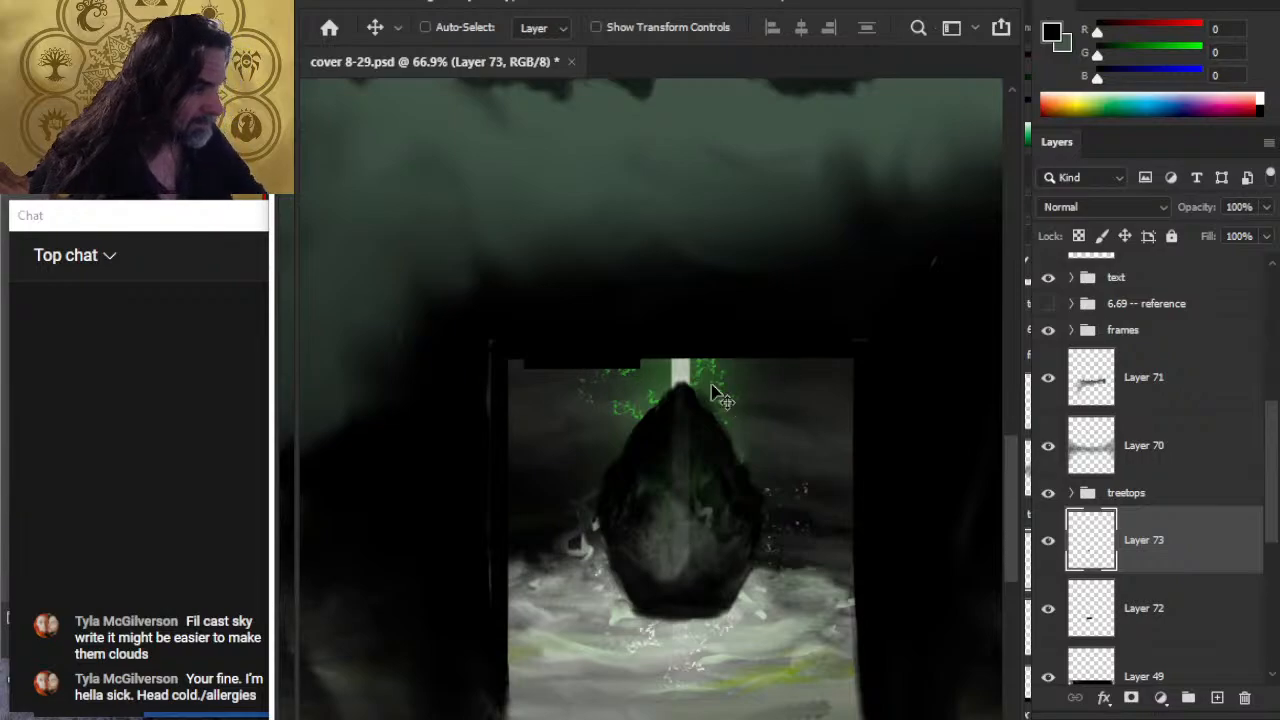
Step: Copy the second block to another new layer and align it directly against that block's right side along the doorway's upper edge
key(l)
mouse_move(614, 306)
mouse_down()
mouse_move(680, 335)
mouse_move(558, 345)
mouse_up()
key(ctrl+j)
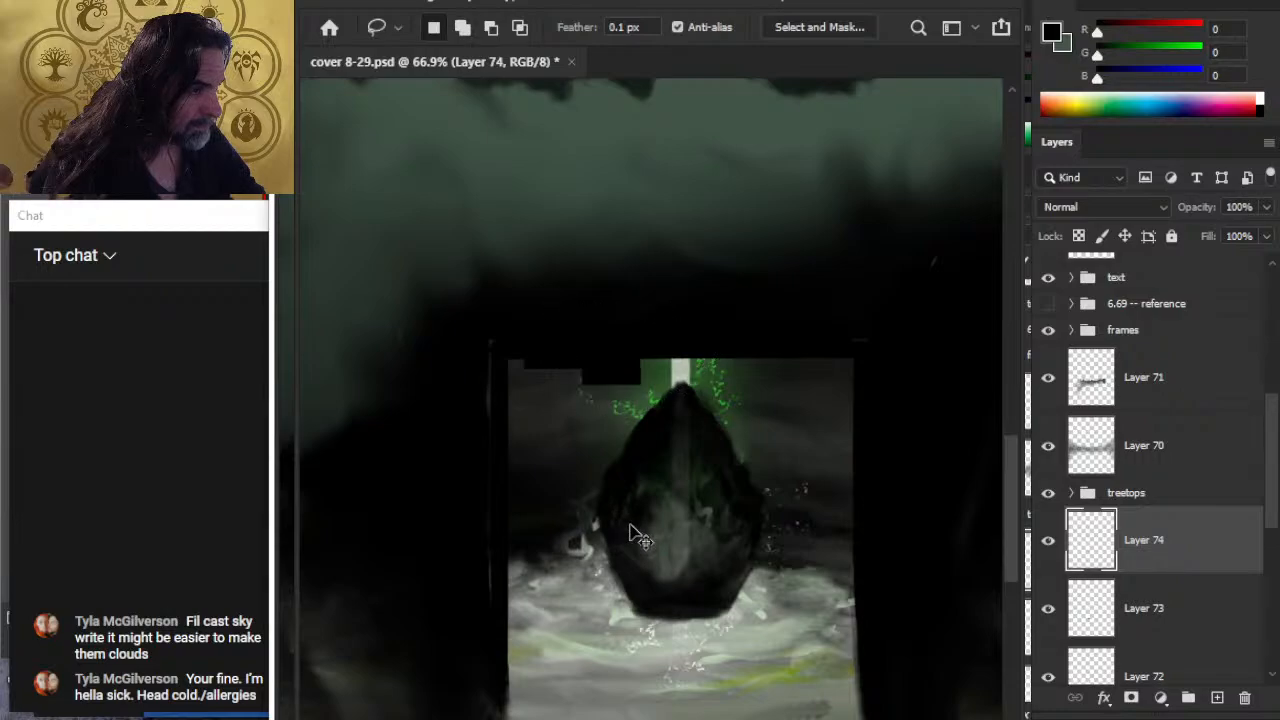
key(ctrl+z)
key(ctrl+j)
key(v)
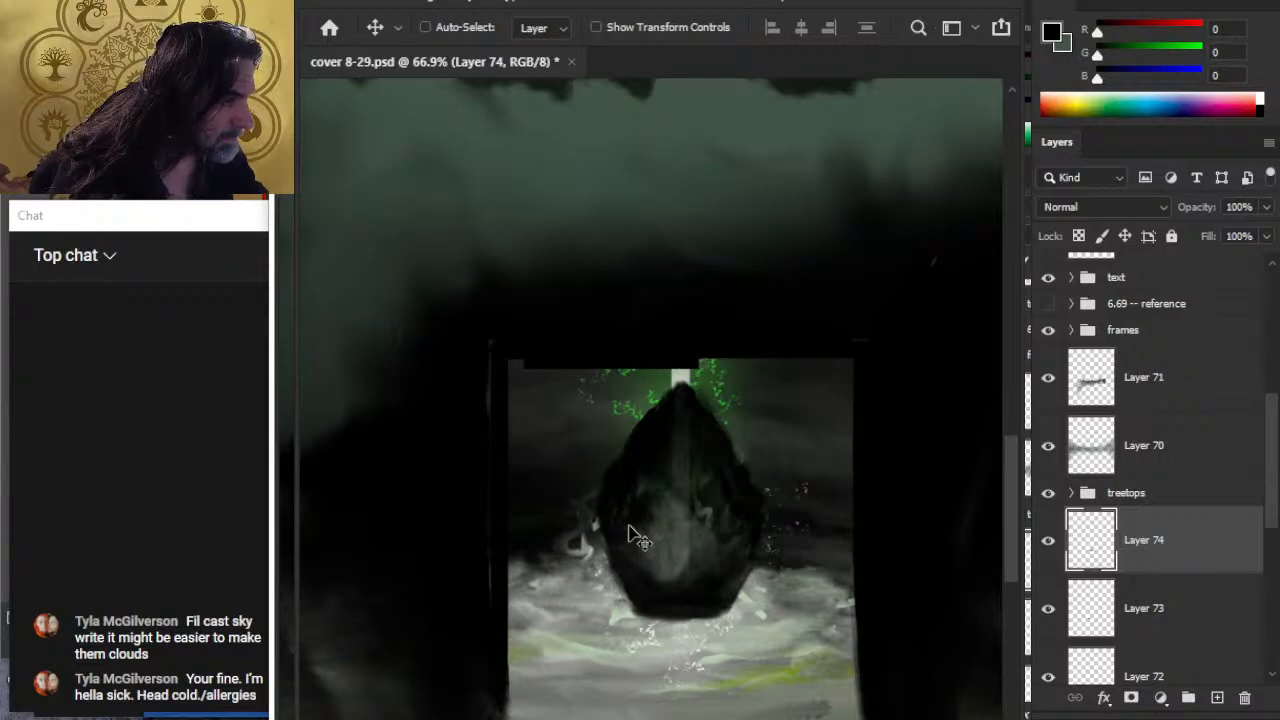
Step: Move Layer 73's block to the right side of Layer 74's block, duplicate it, and toggle the block layers to tell them apart
click(1146, 630)
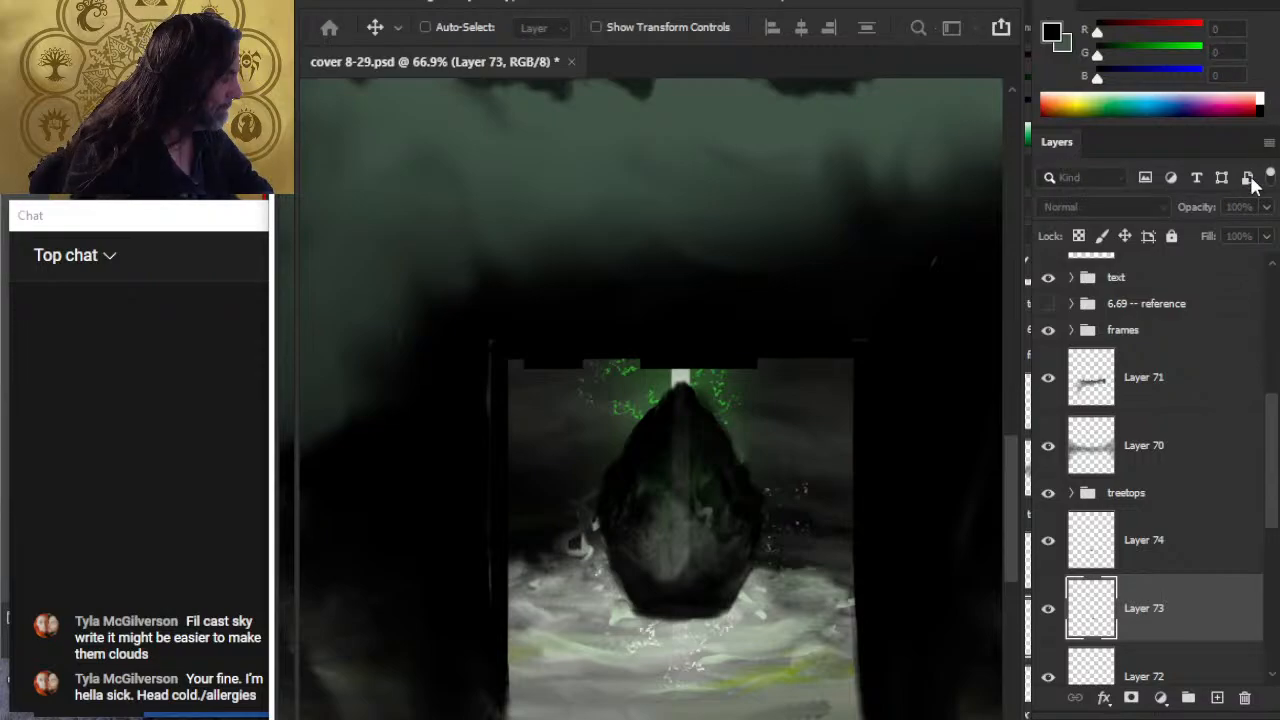
key(ctrl+j)
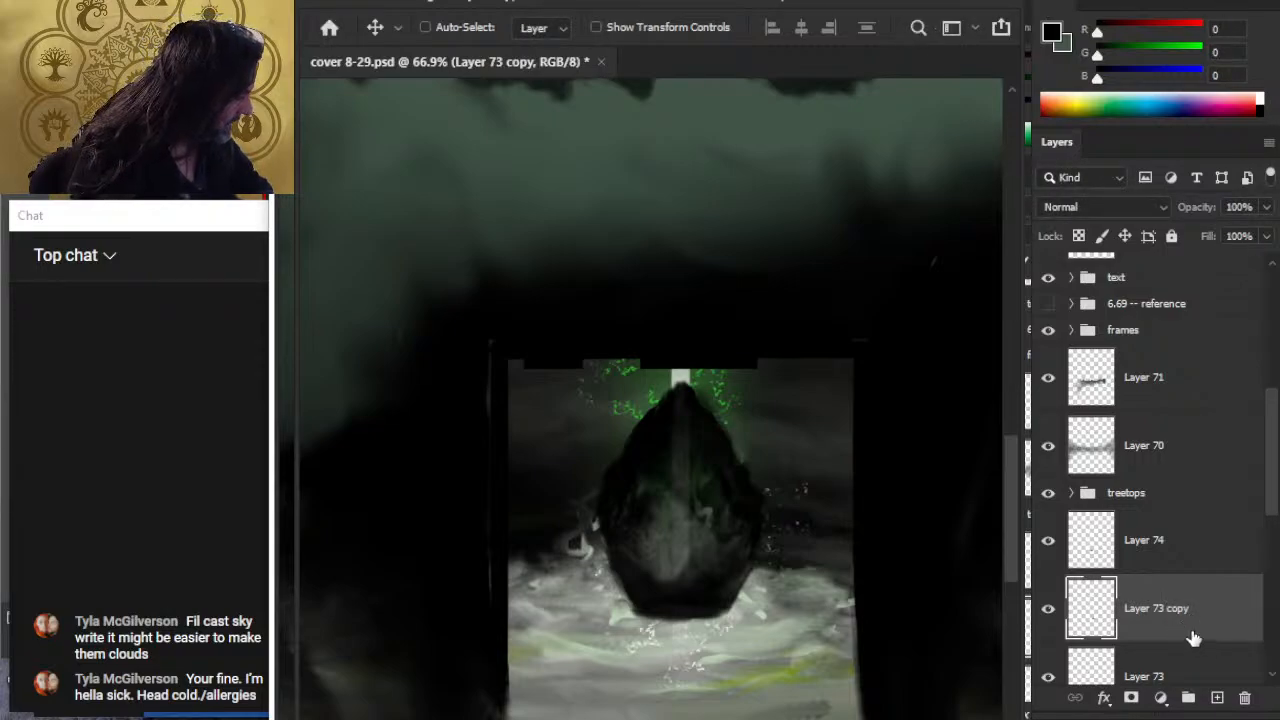
click(1048, 609)
click(1049, 540)
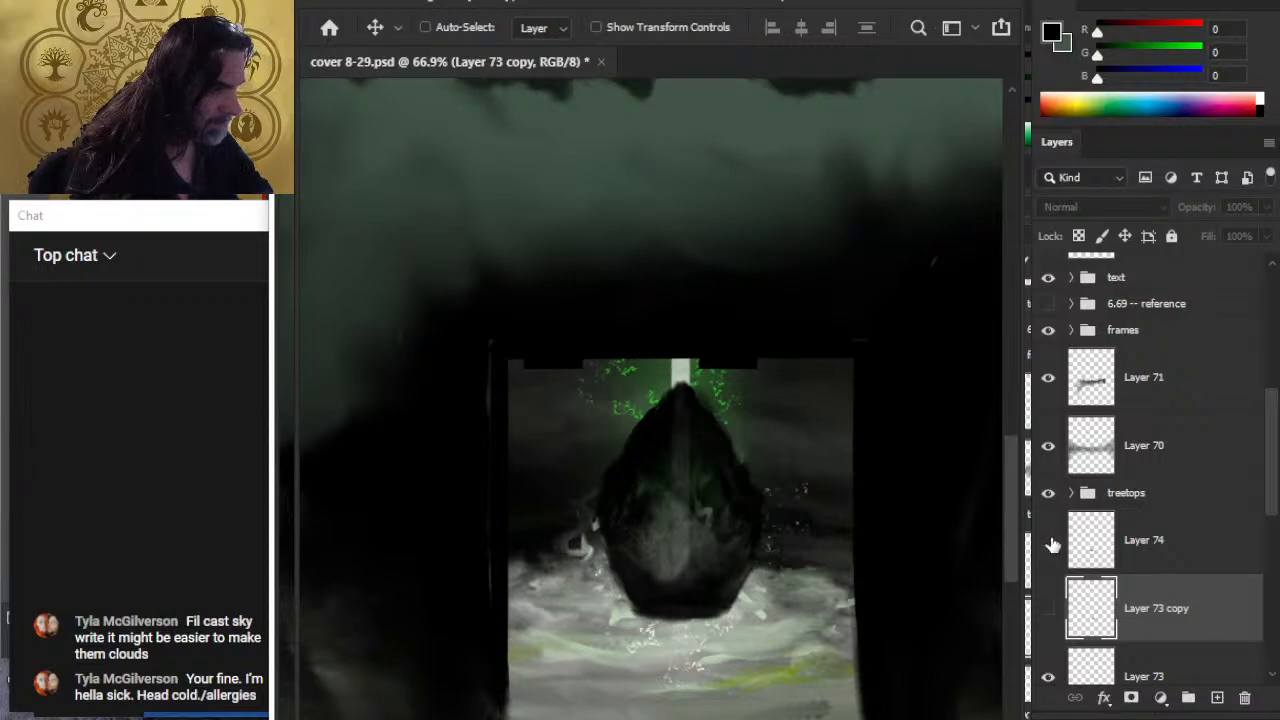
click(1049, 540)
click(1047, 678)
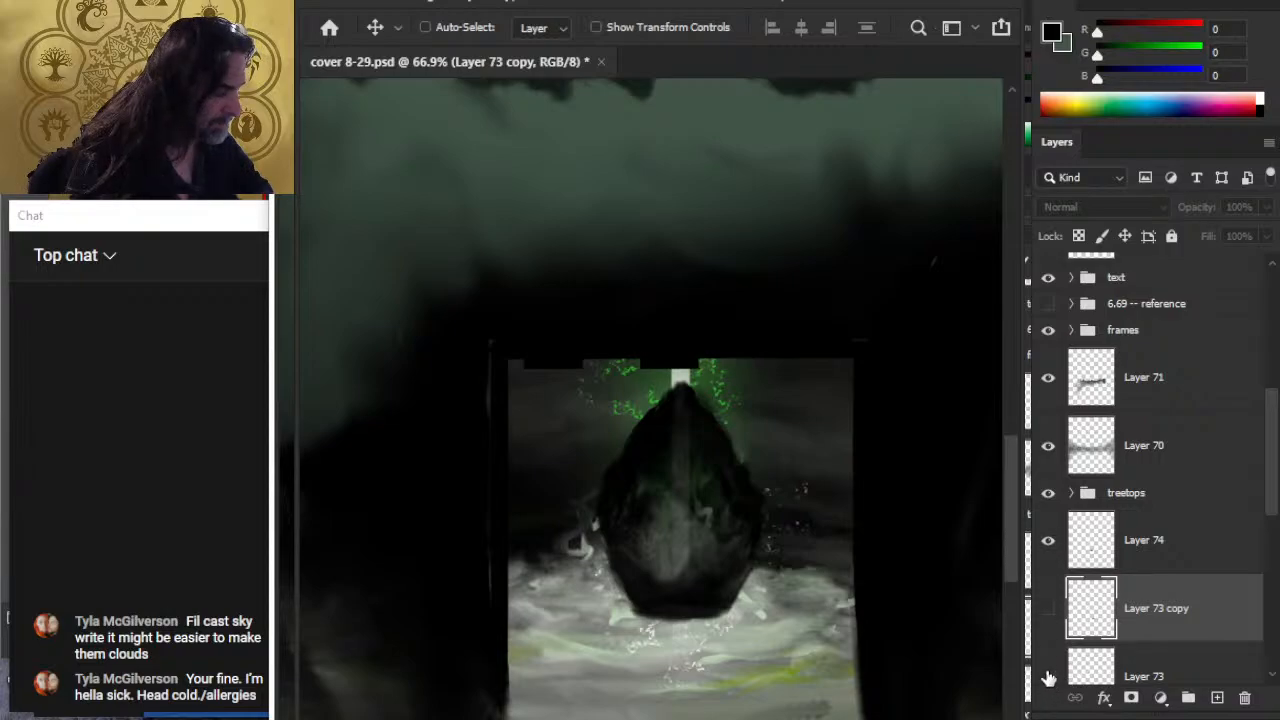
click(1048, 678)
Step: Raise Layer 73 copy above Layer 74, place its block one width further right, and hide Layer 73 to leave a gap
click(1048, 609)
drag(1160, 603, 1162, 510)
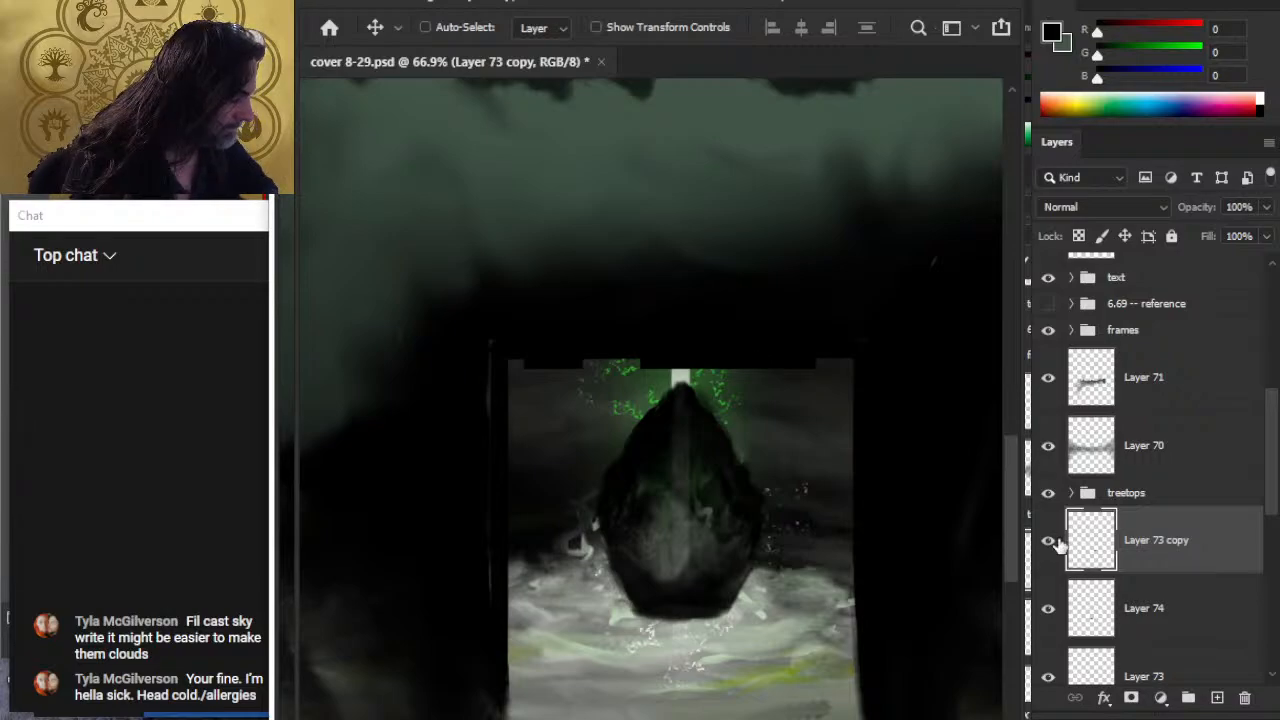
click(1048, 675)
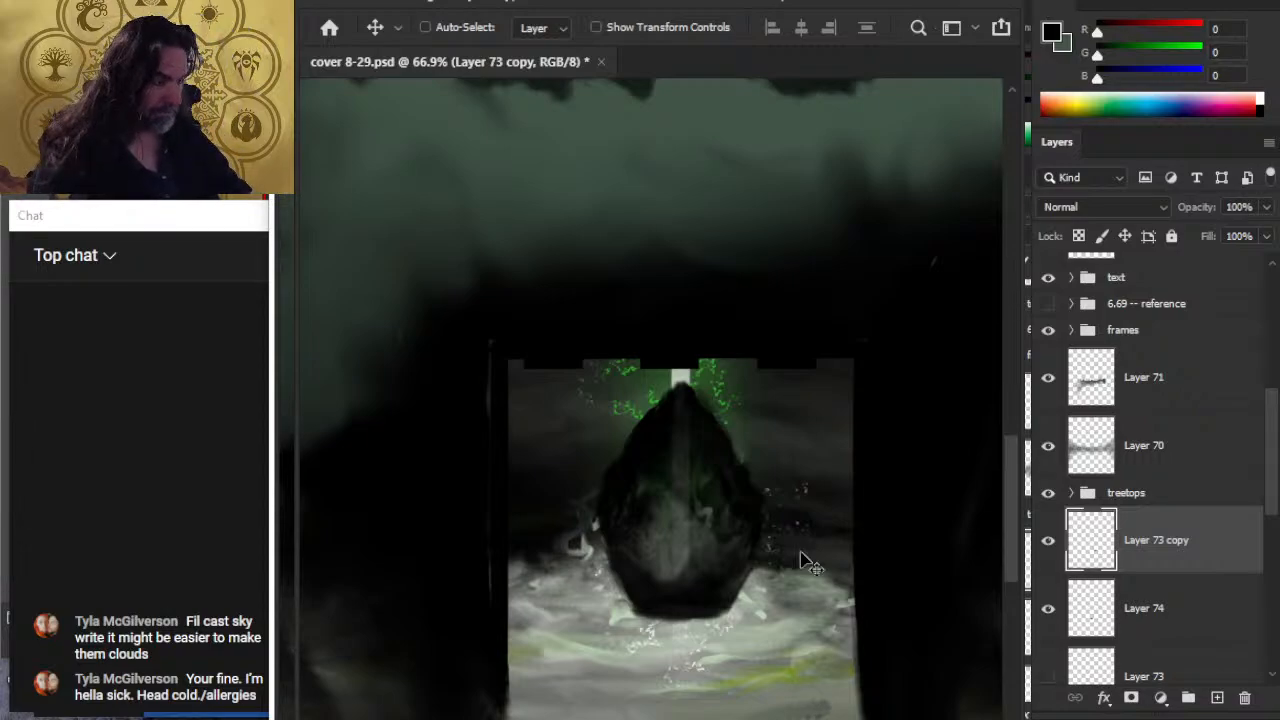
key(l)
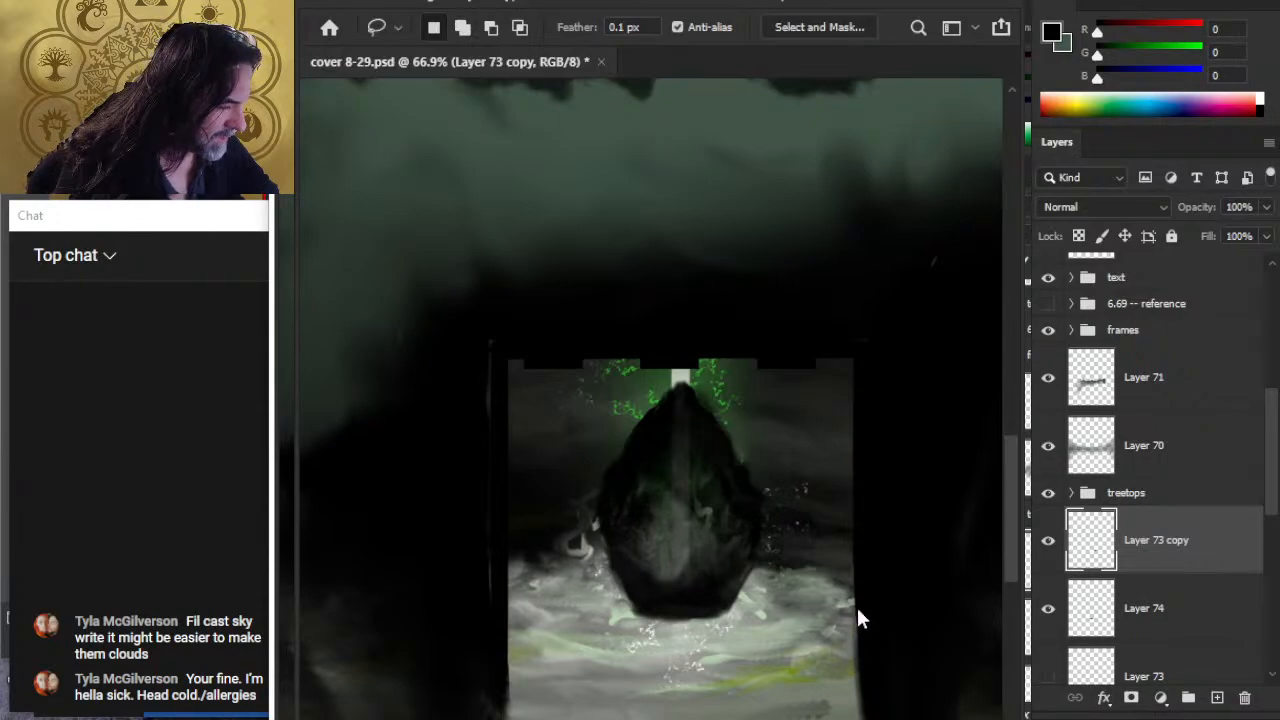
key(ctrl+t)
key(Escape)
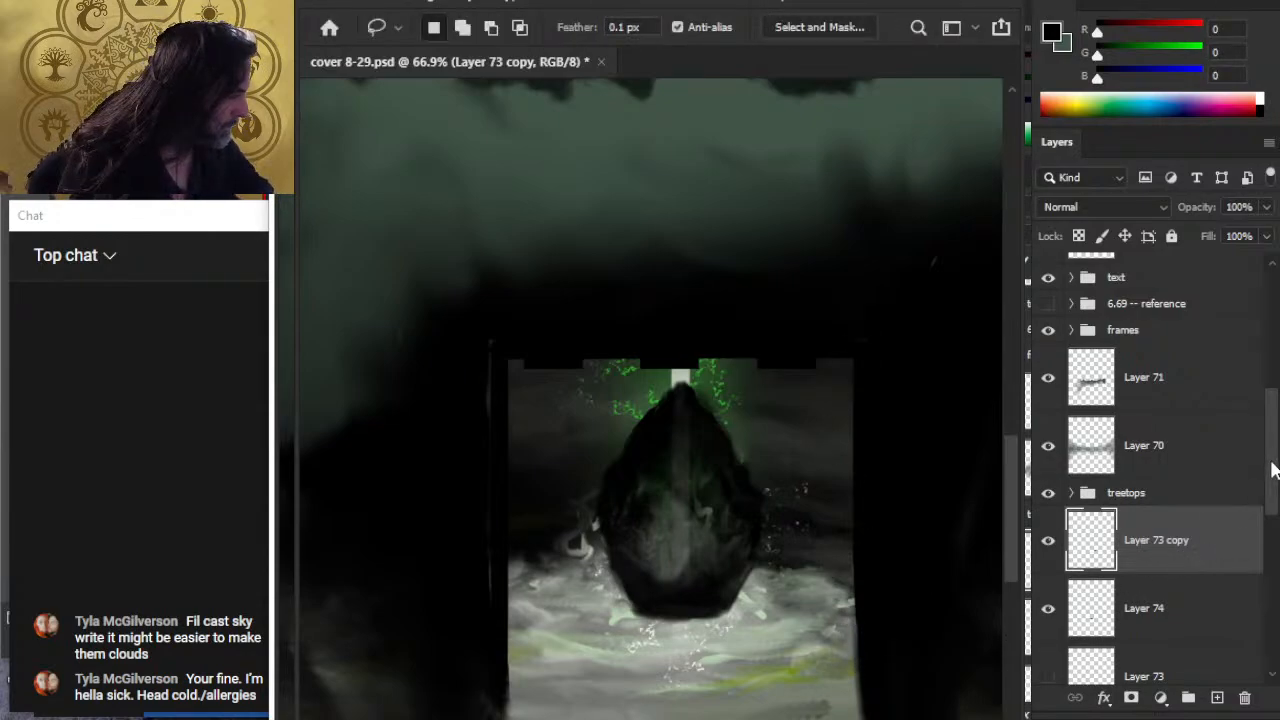
Step: Narrow the four block layers, from Layer 73 copy down to Layer 72, to 89.34% width with their left edge fixed
scroll(1245, 515, down, 4)
shift+click(1170, 538)
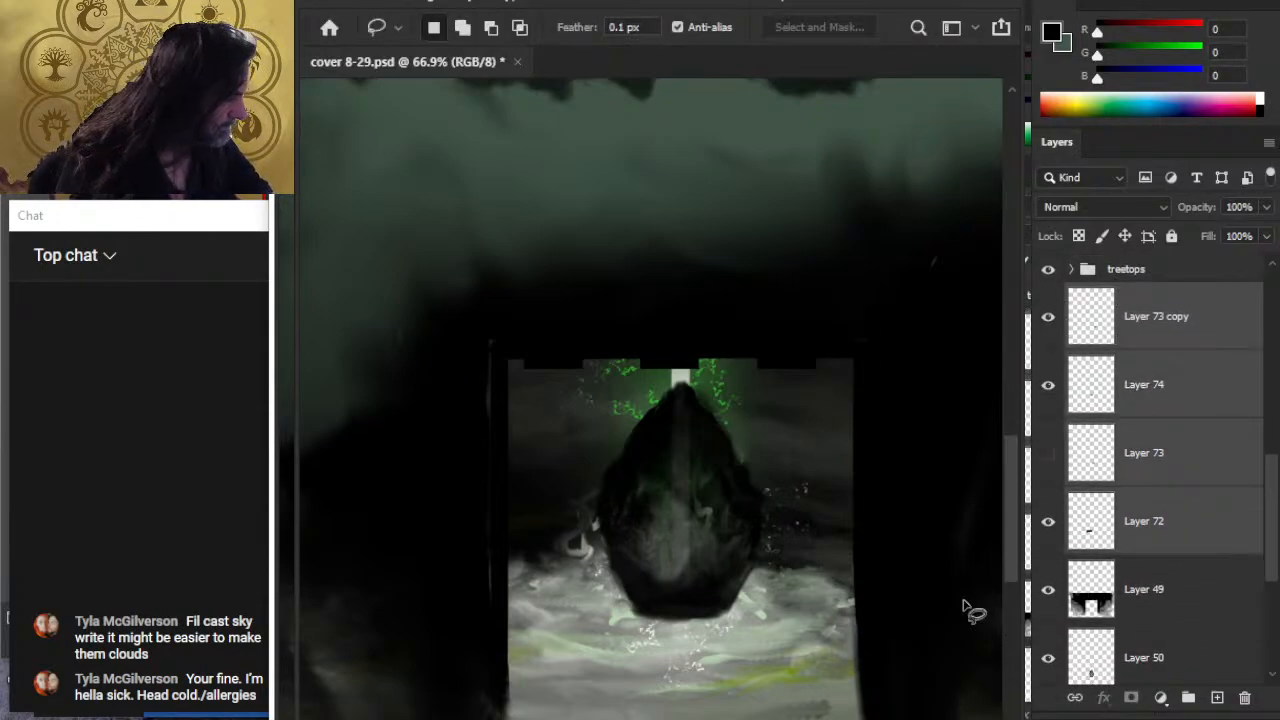
key(ctrl+t)
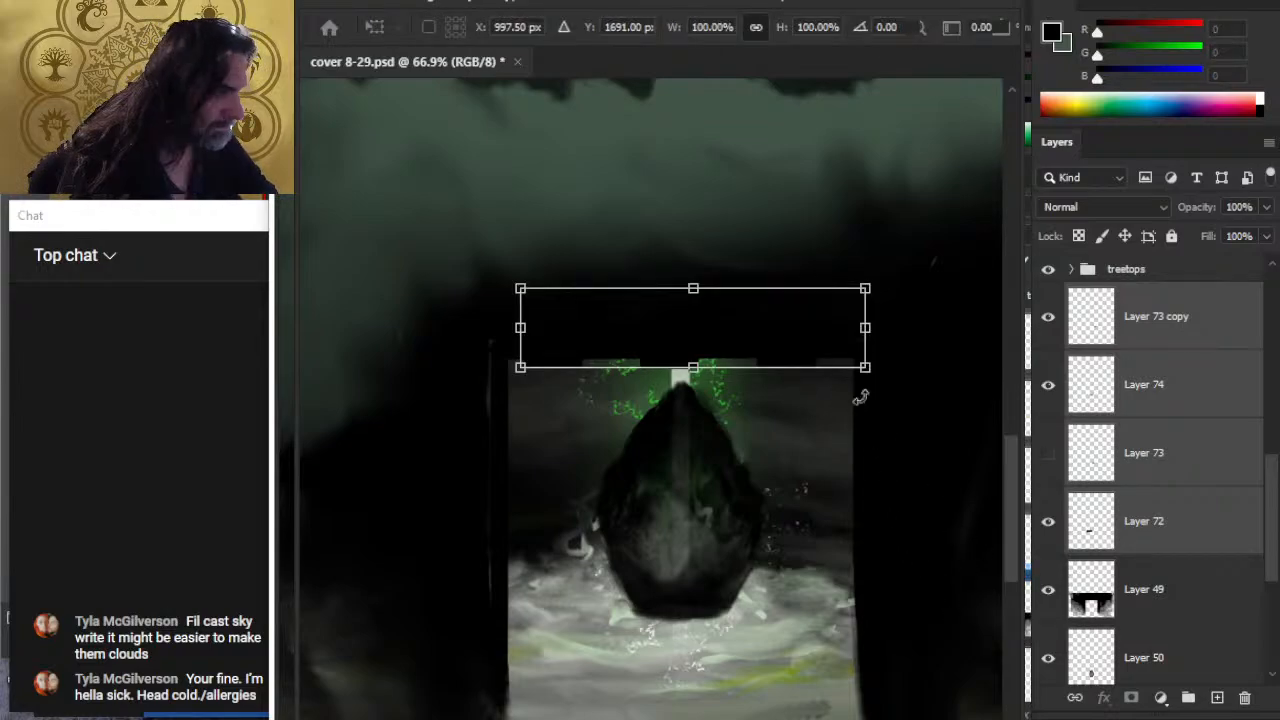
drag(866, 327, 829, 328)
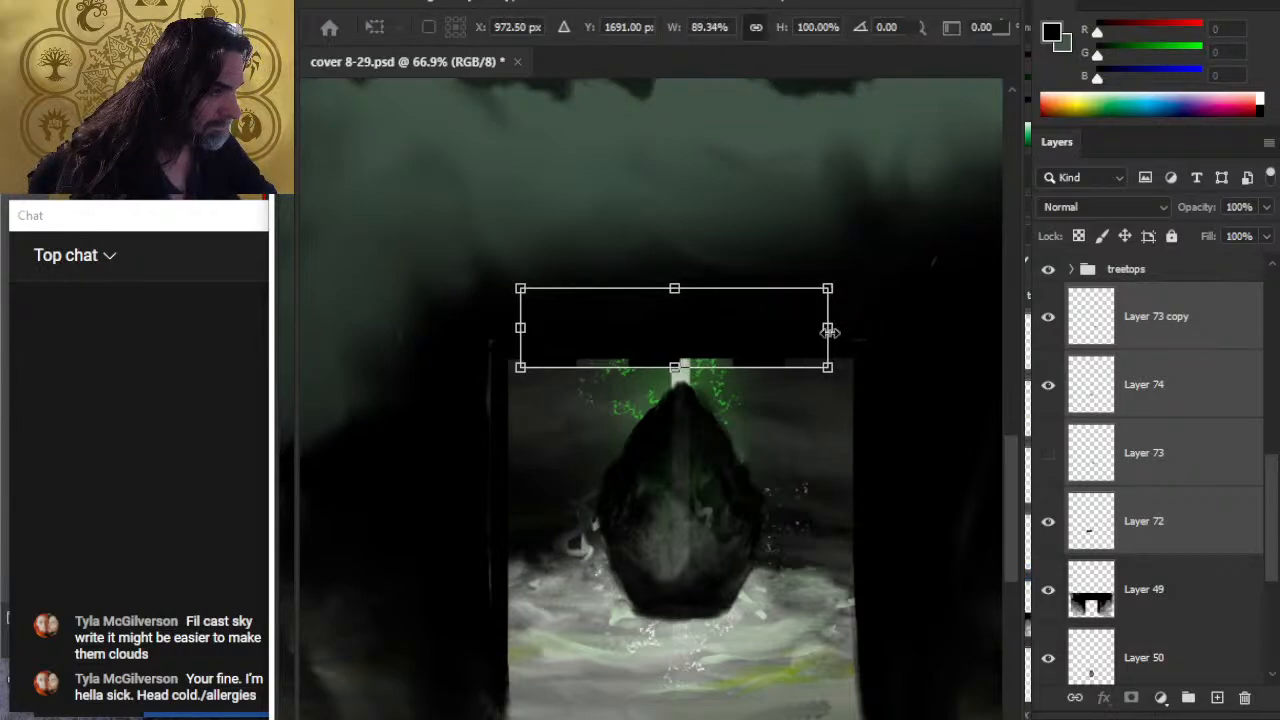
key(Return)
Step: Show Layer 73, raise it above Layer 73 copy, and move its block directly against the right side of the last block
key(v)
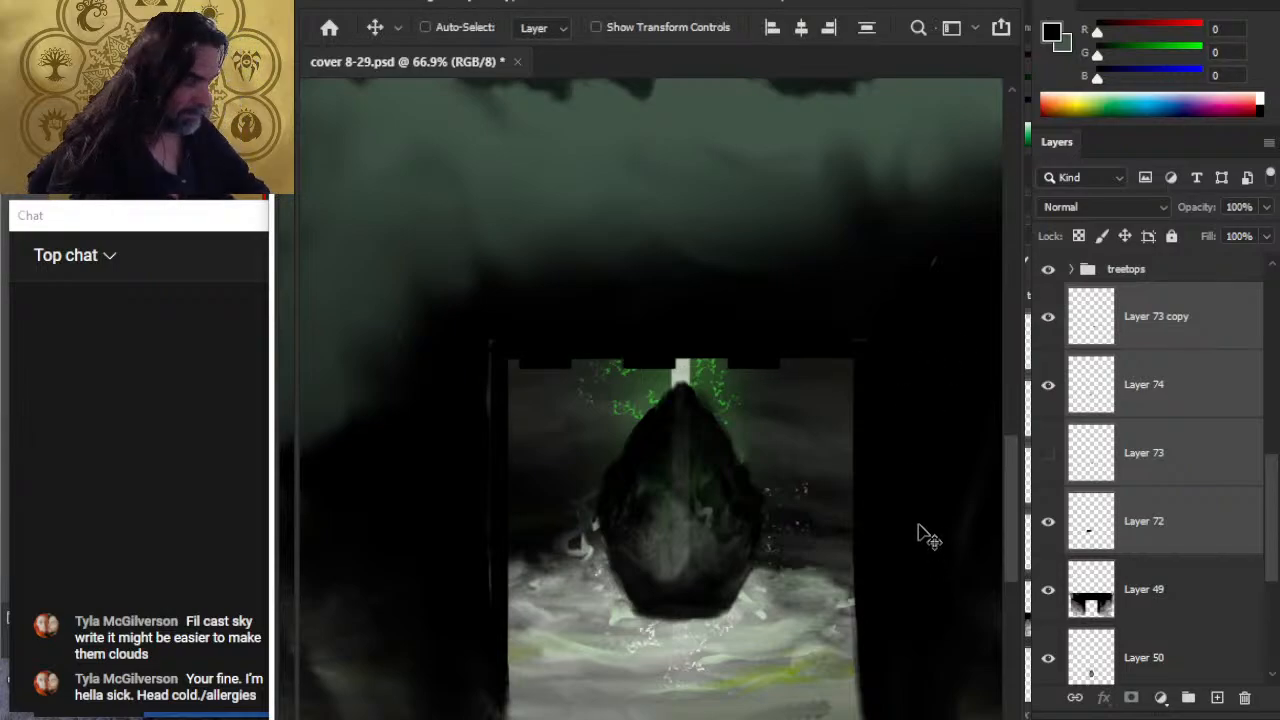
click(1048, 455)
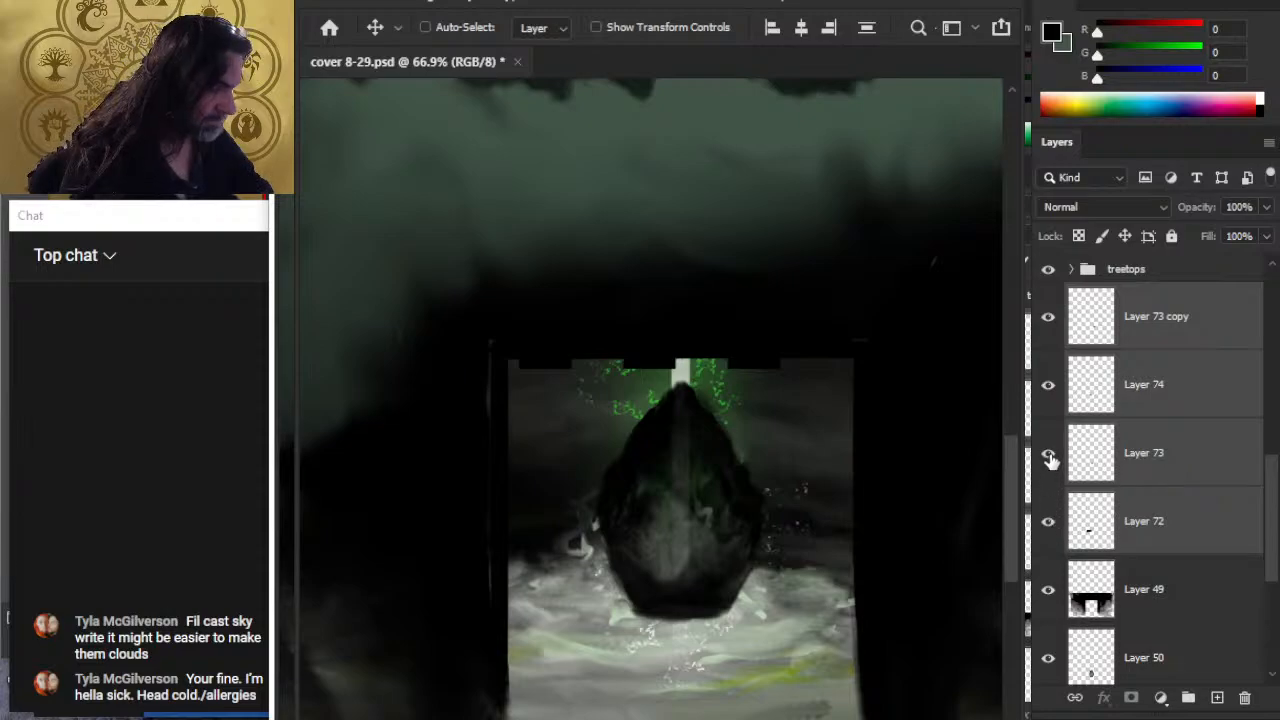
click(1160, 456)
drag(1164, 450, 1148, 300)
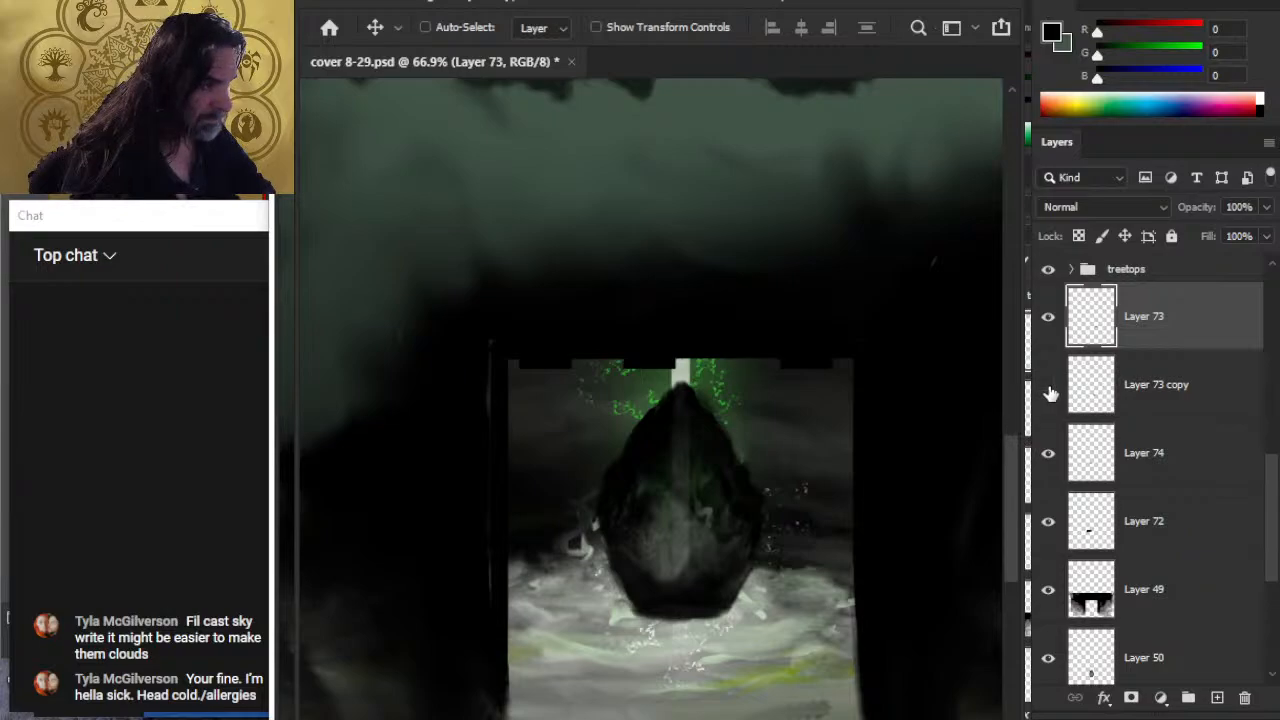
Step: Duplicate Layer 73 copy to just below the treetops group and select all five block layers down to Layer 72
click(1177, 395)
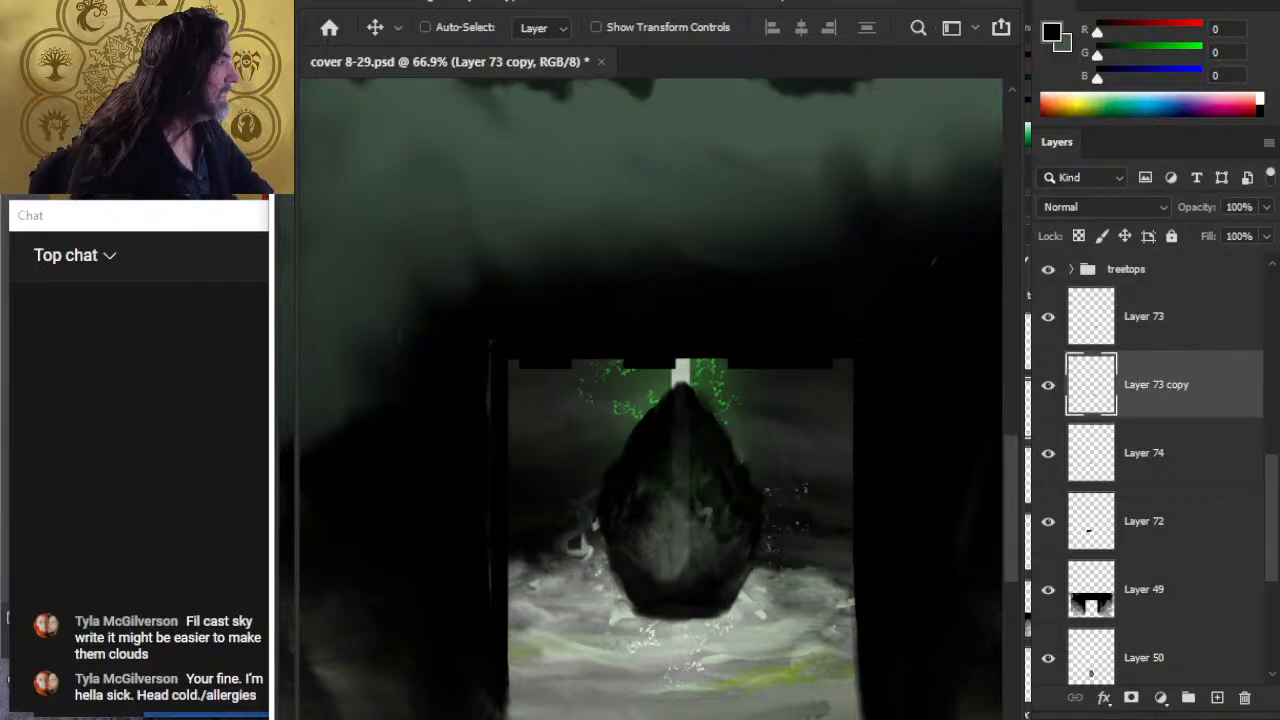
key(ctrl+j)
drag(1187, 401, 1185, 314)
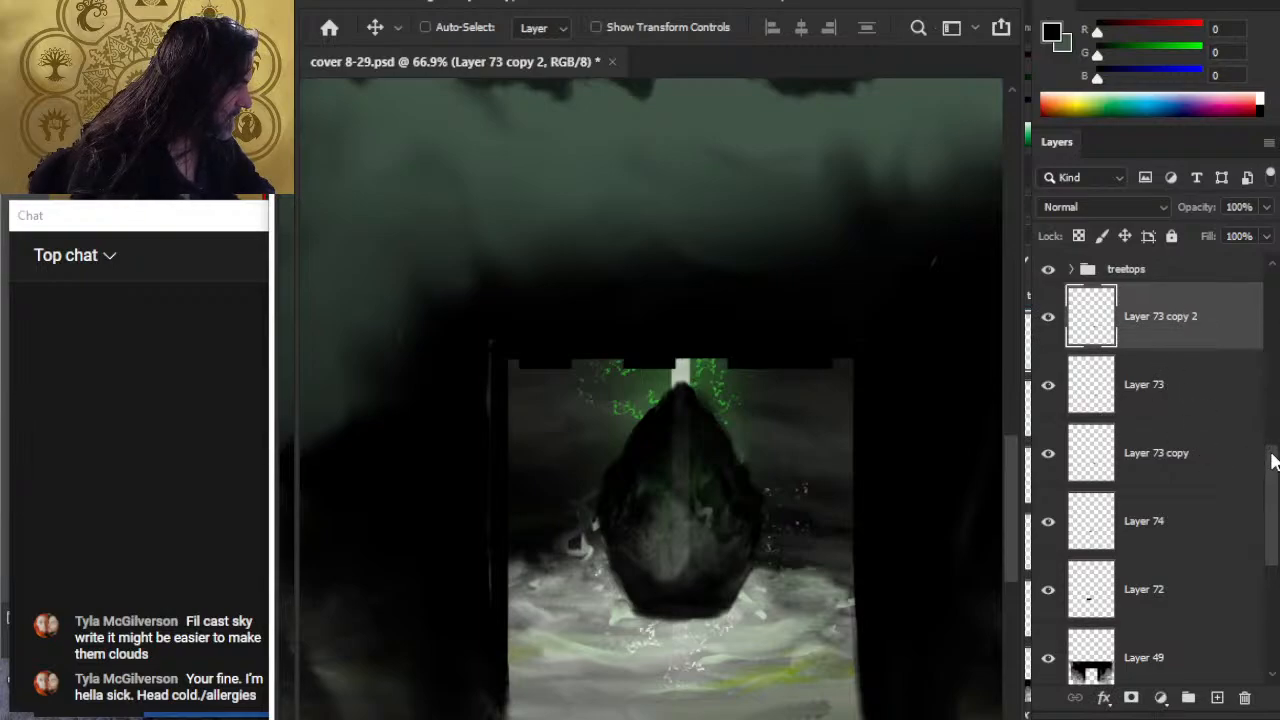
mouse_move(1274, 490)
mouse_down()
mouse_move(1275, 530)
mouse_move(1273, 512)
mouse_up()
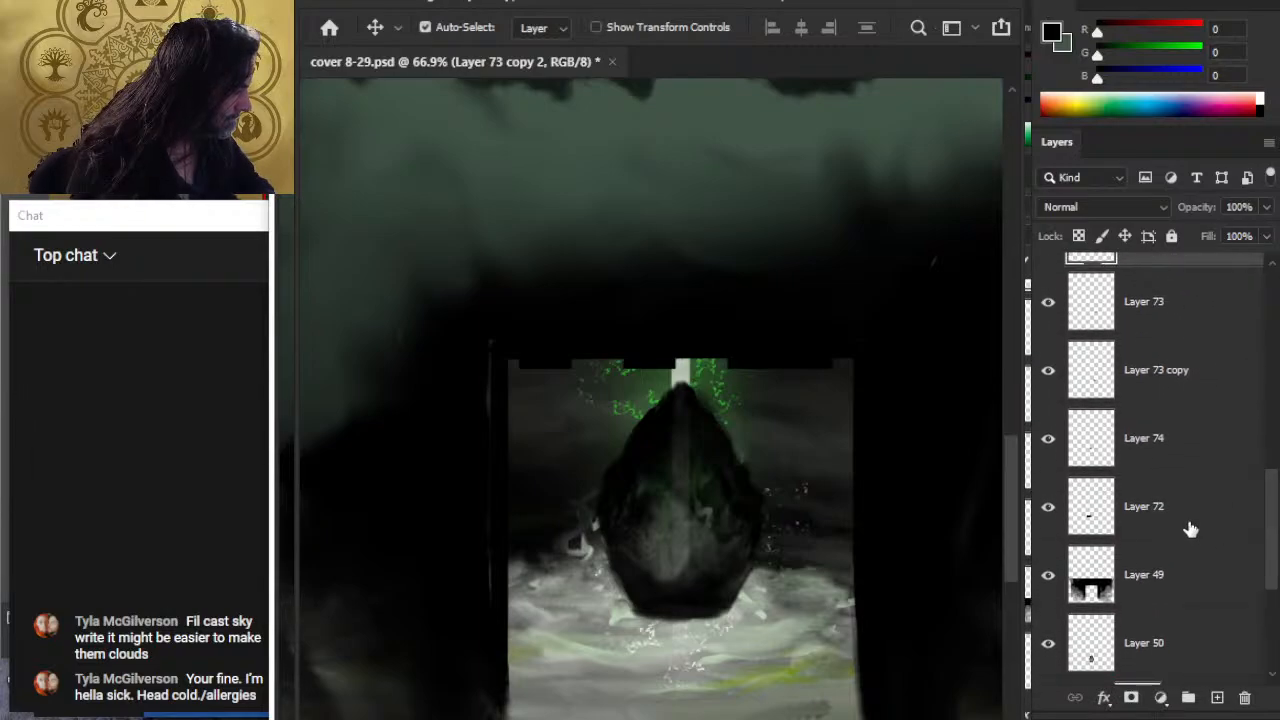
shift+click(1211, 530)
key(l)
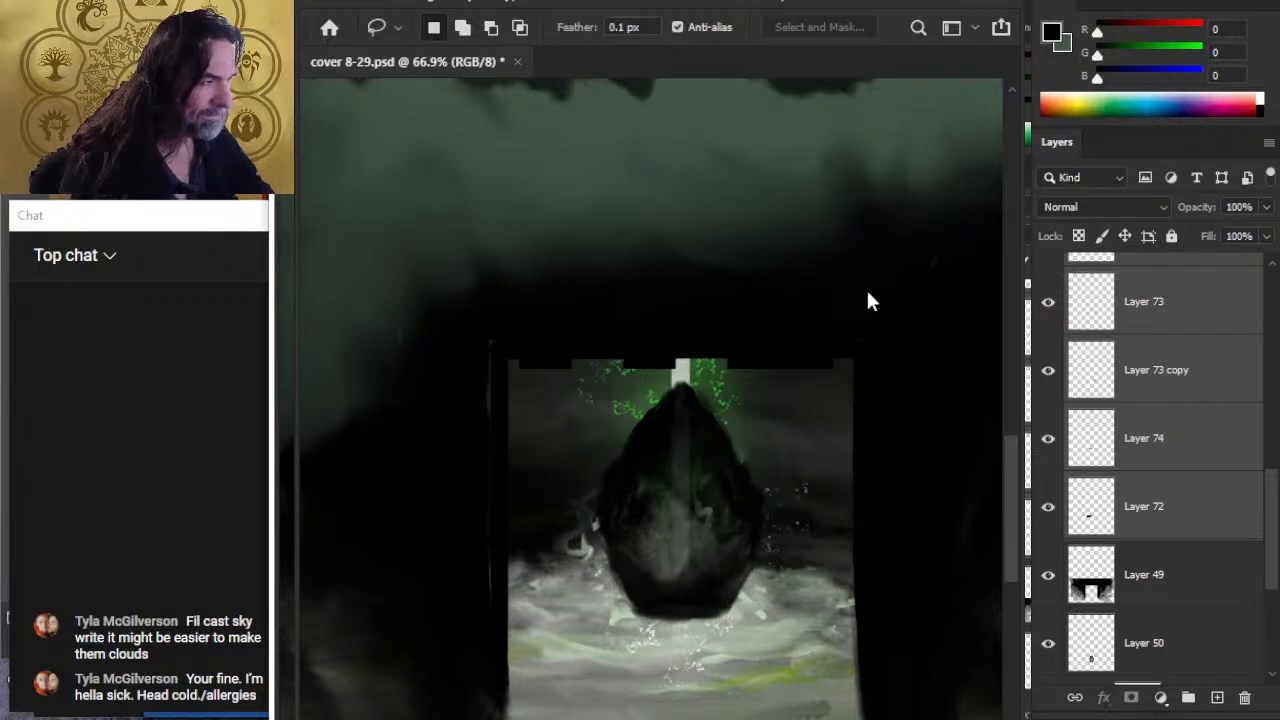
key(ctrl+t)
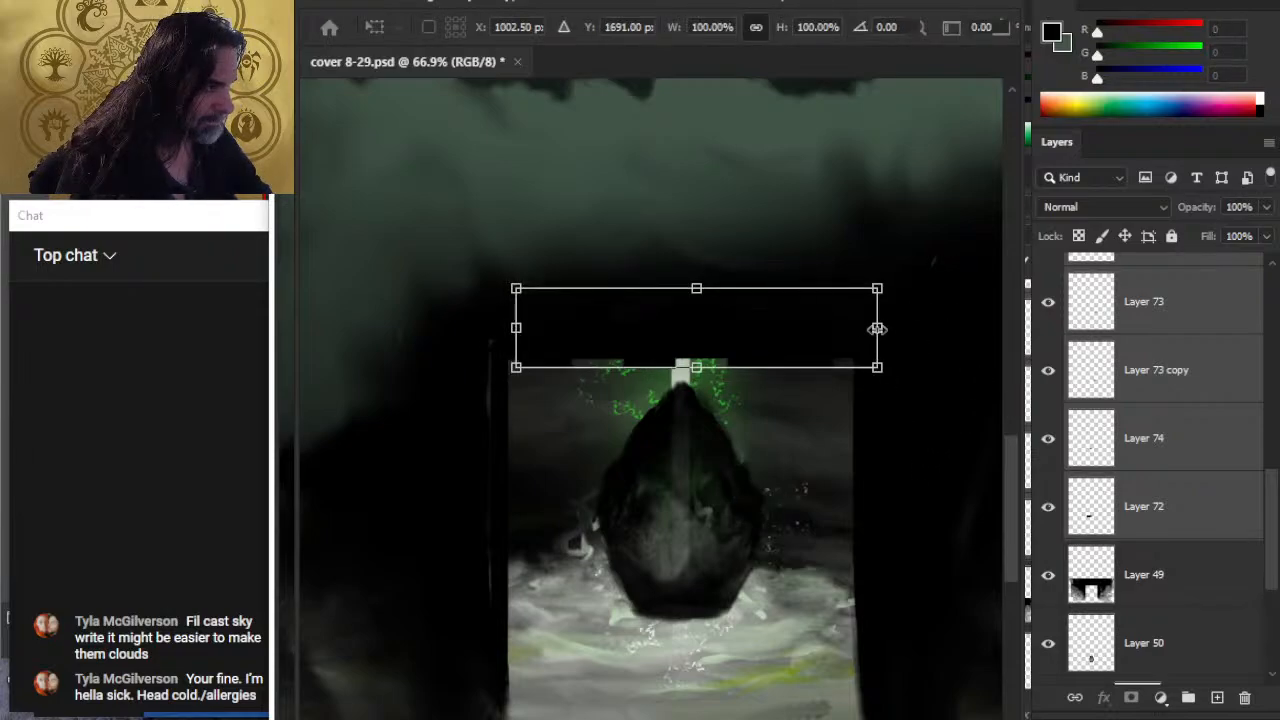
drag(877, 328, 848, 327)
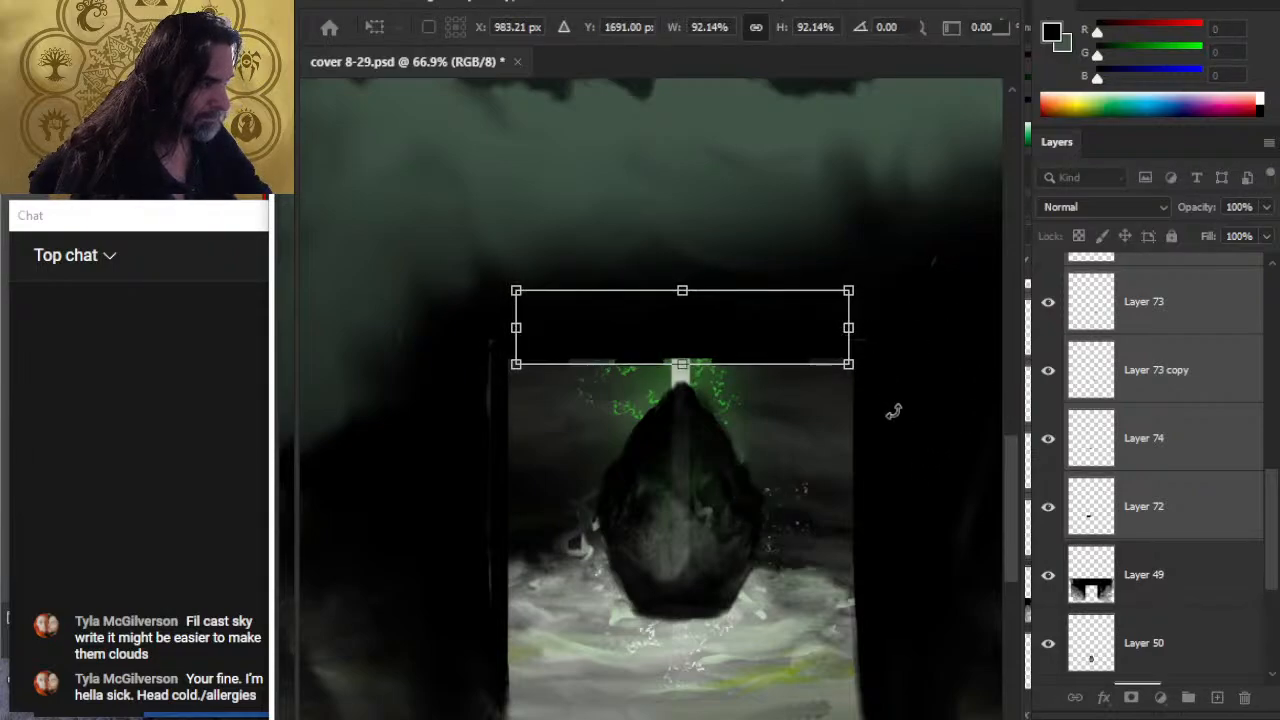
key(Return)
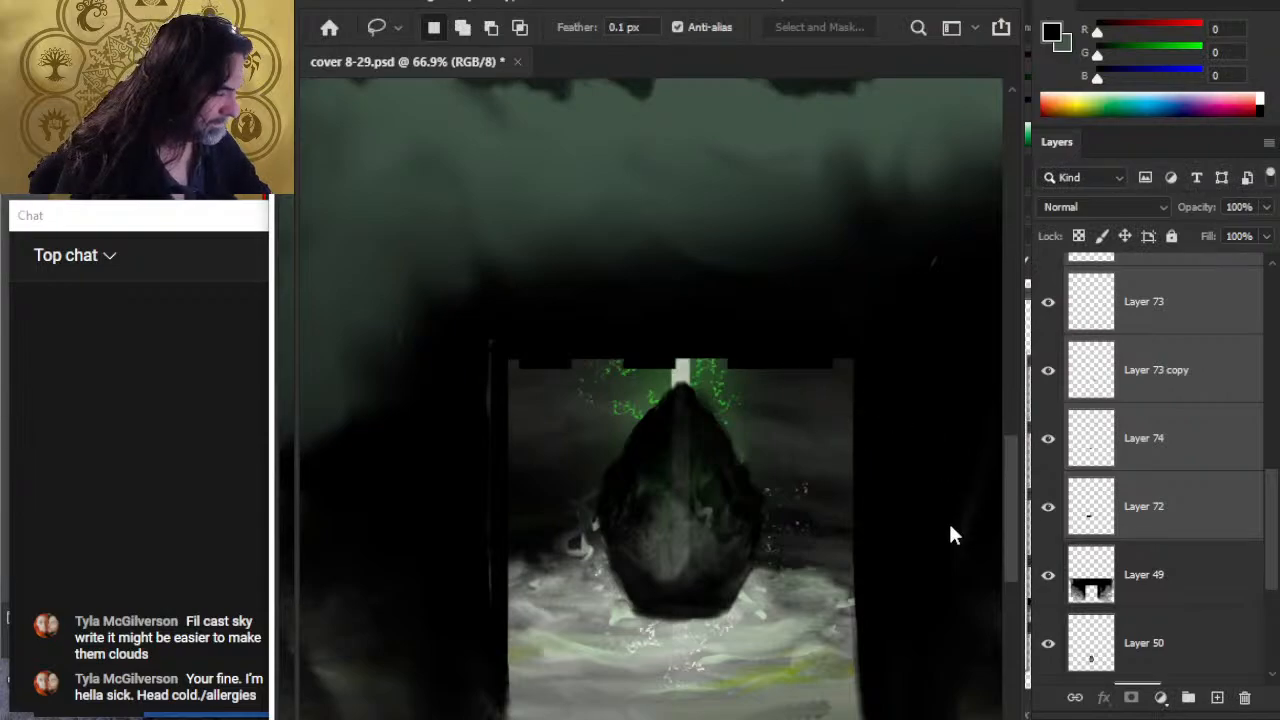
Step: Narrow the five selected block layers slightly from their right side, keeping their height and left edge fixed
key(ctrl+t)
drag(878, 327, 860, 327)
key(Return)
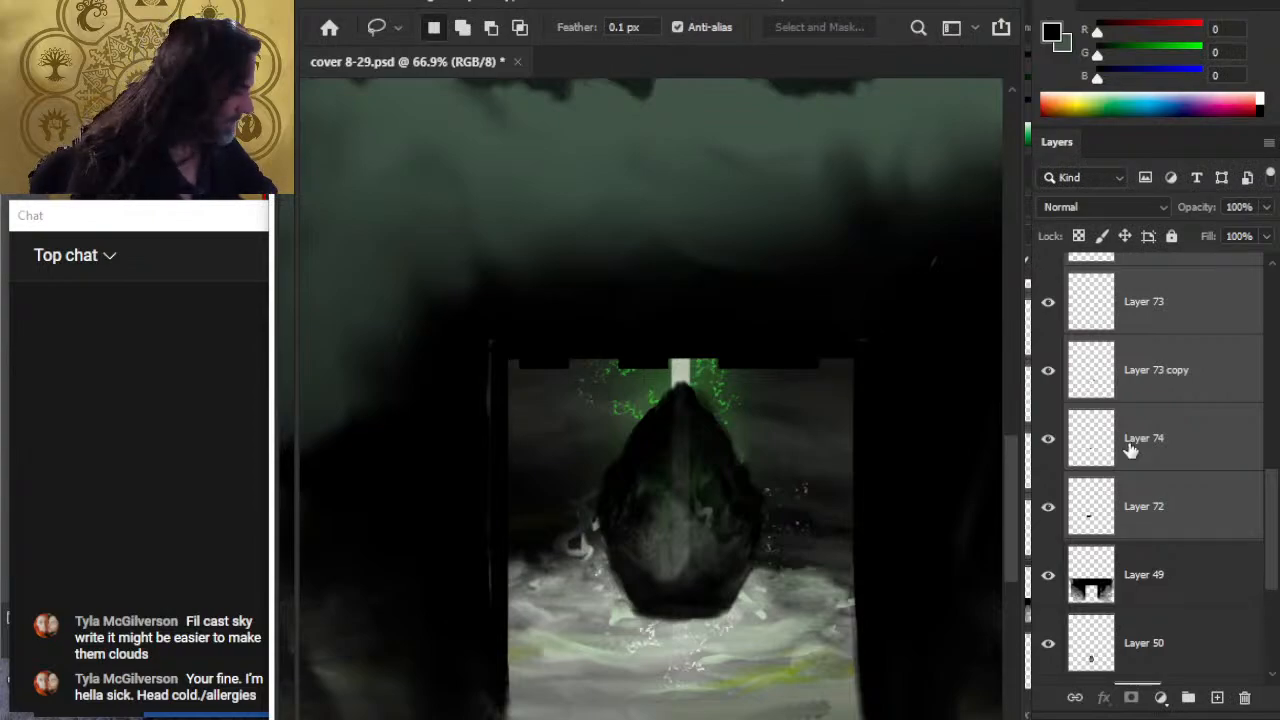
Step: Toggle the visibility of Layer 73 copy 2, Layer 73 and Layer 73 copy to identify which block each layer holds
drag(1276, 500, 1275, 443)
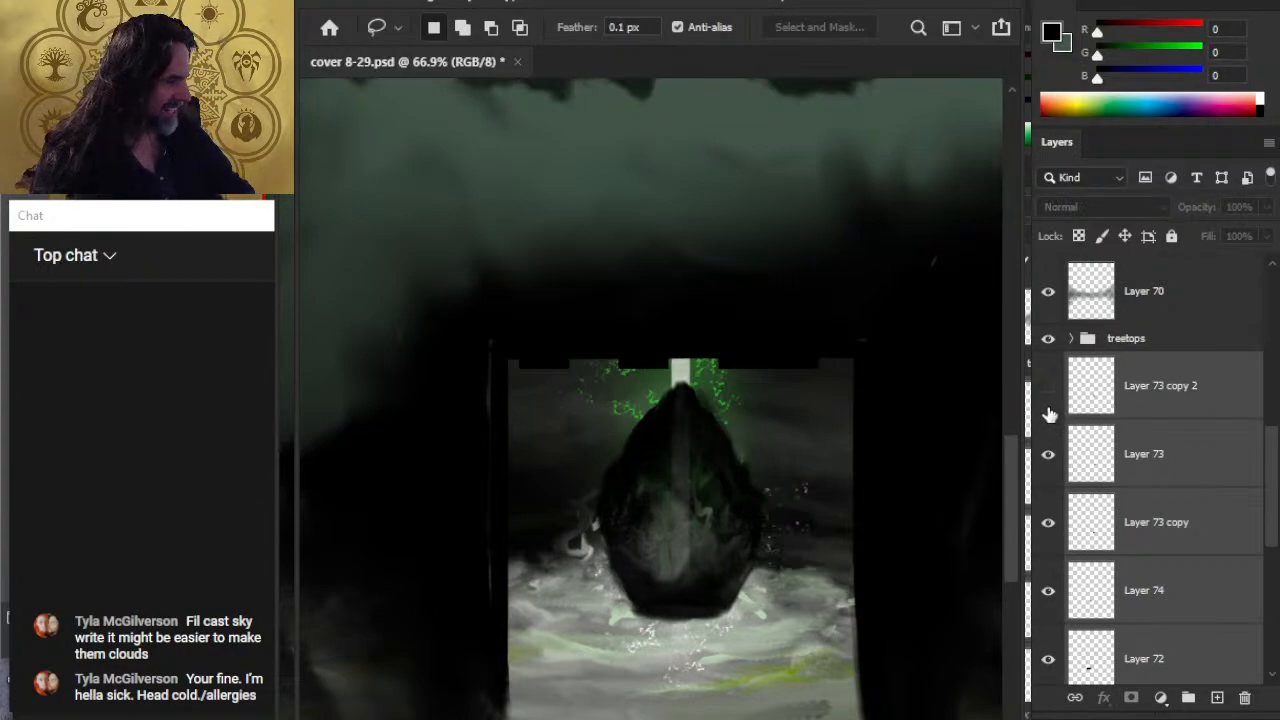
click(1049, 456)
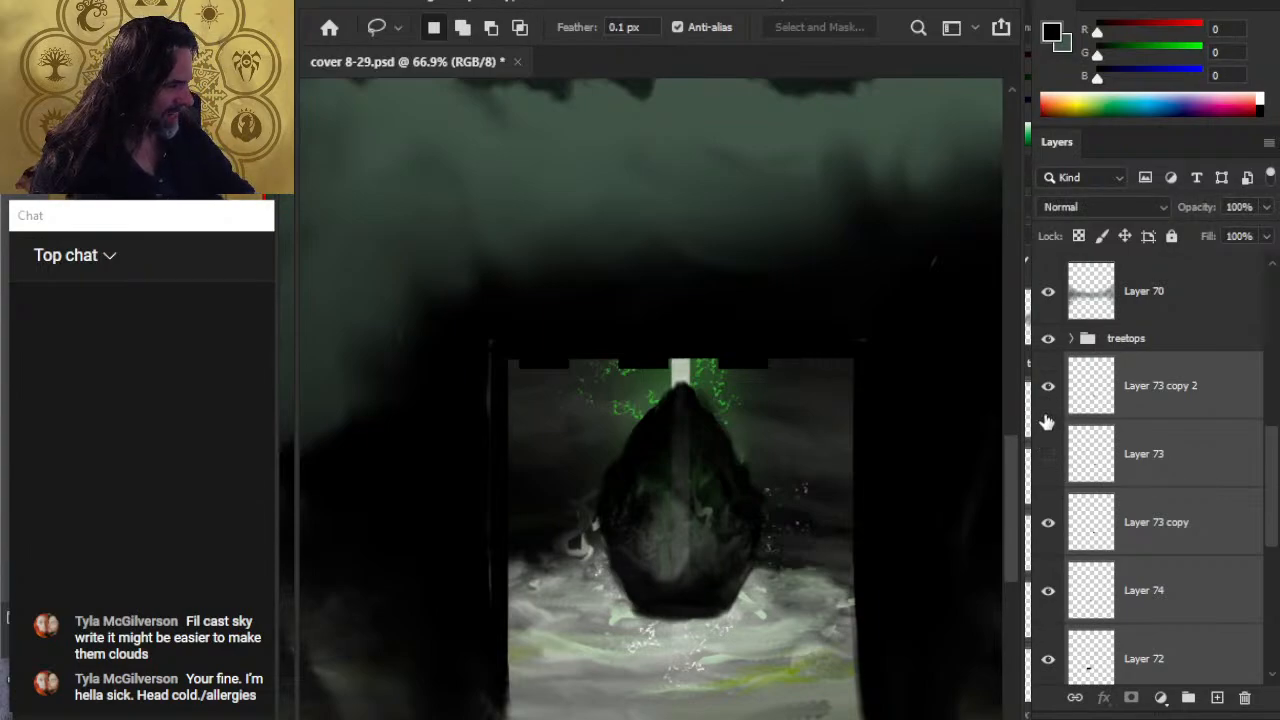
click(1049, 522)
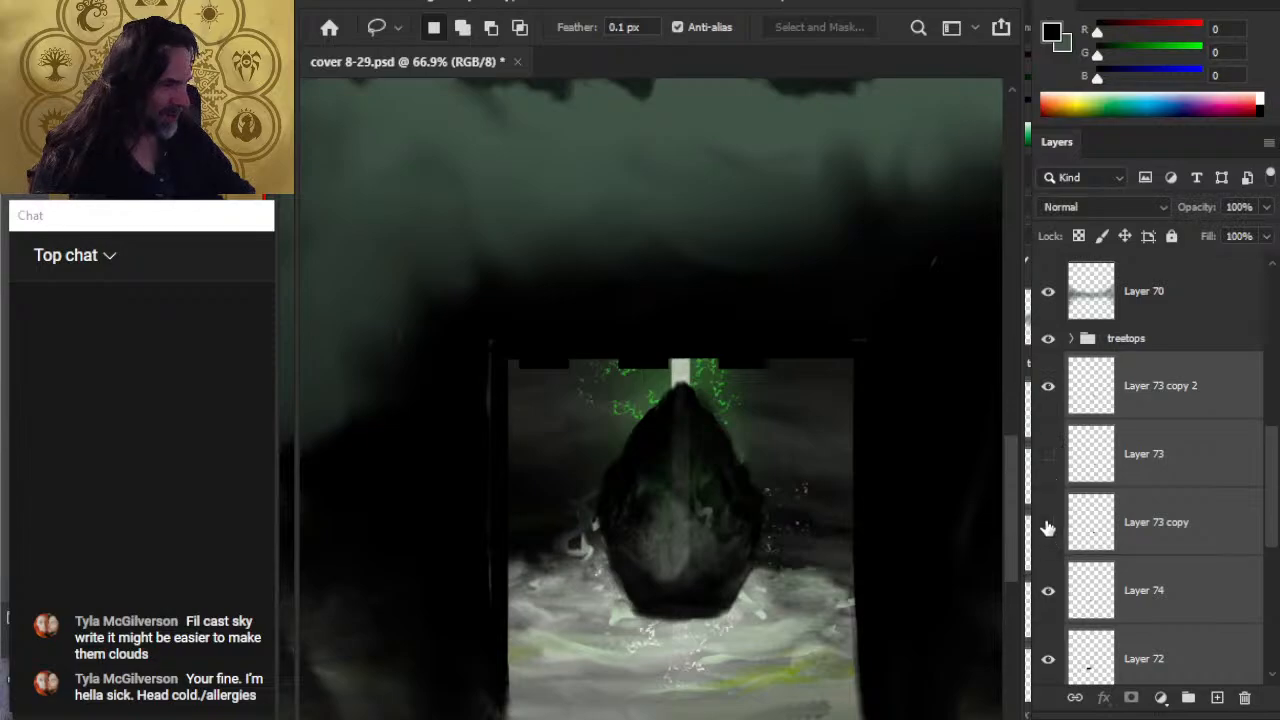
click(1049, 392)
click(1049, 456)
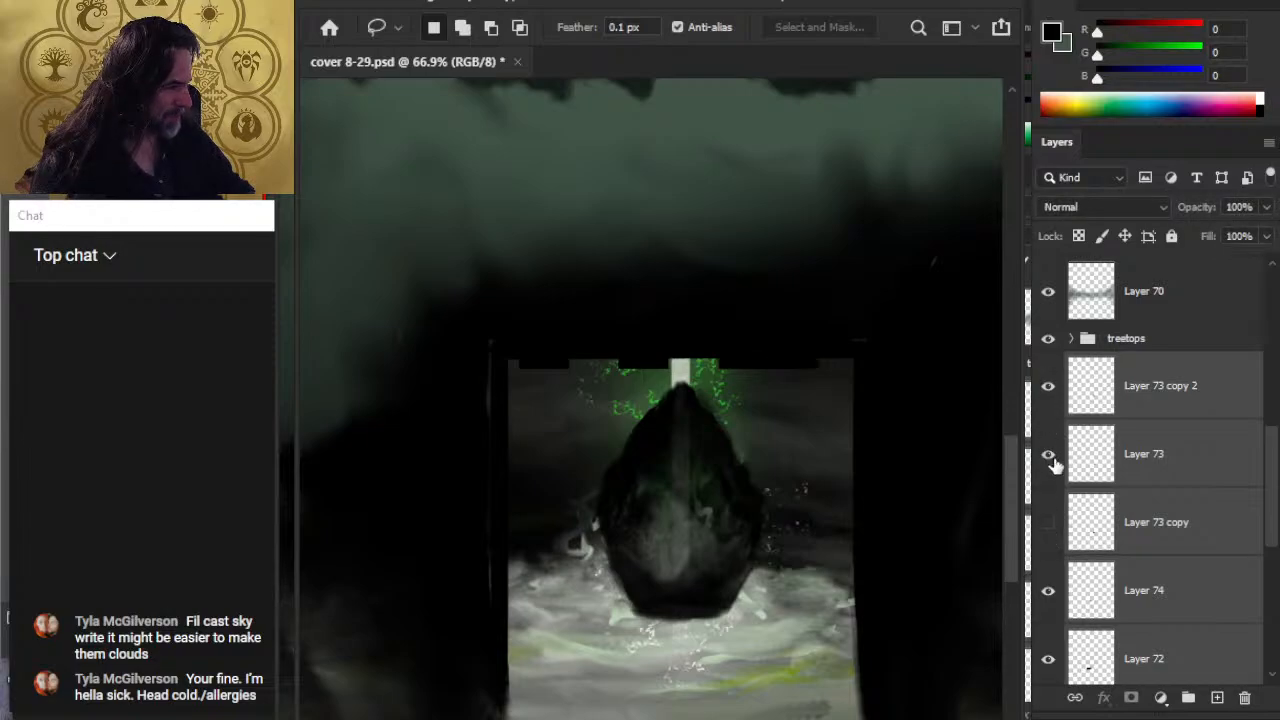
click(1048, 522)
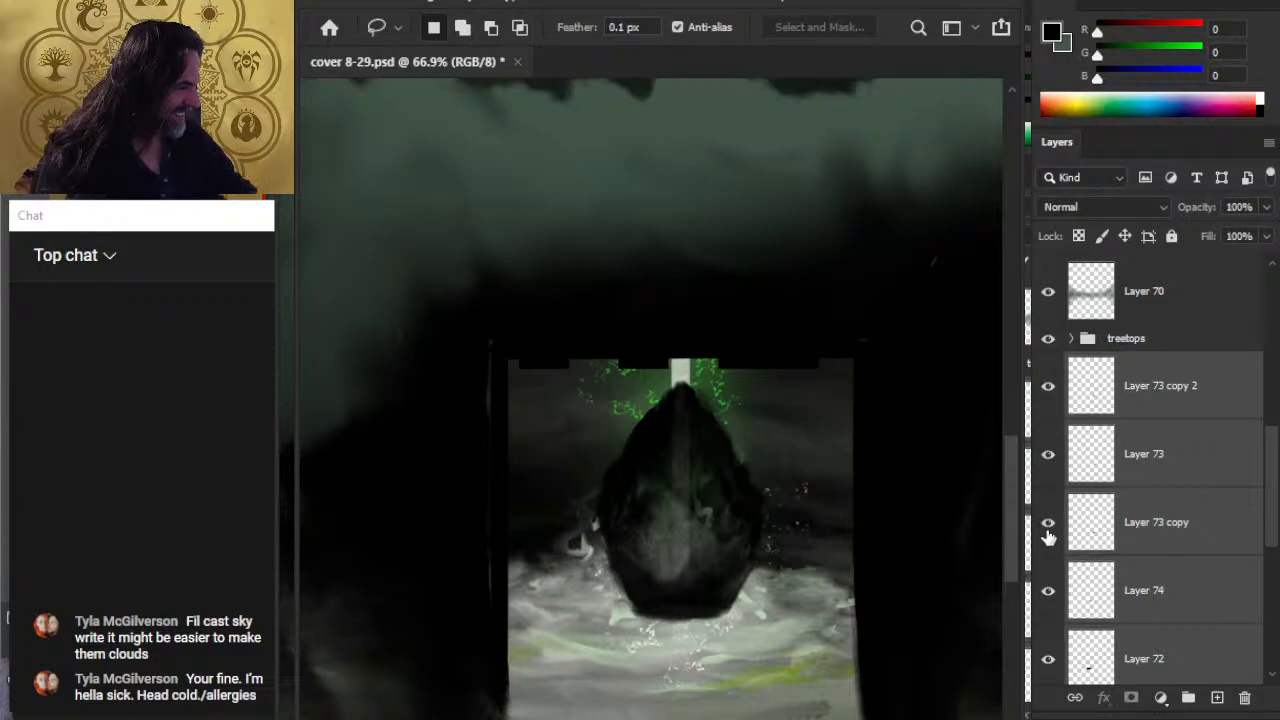
click(1049, 455)
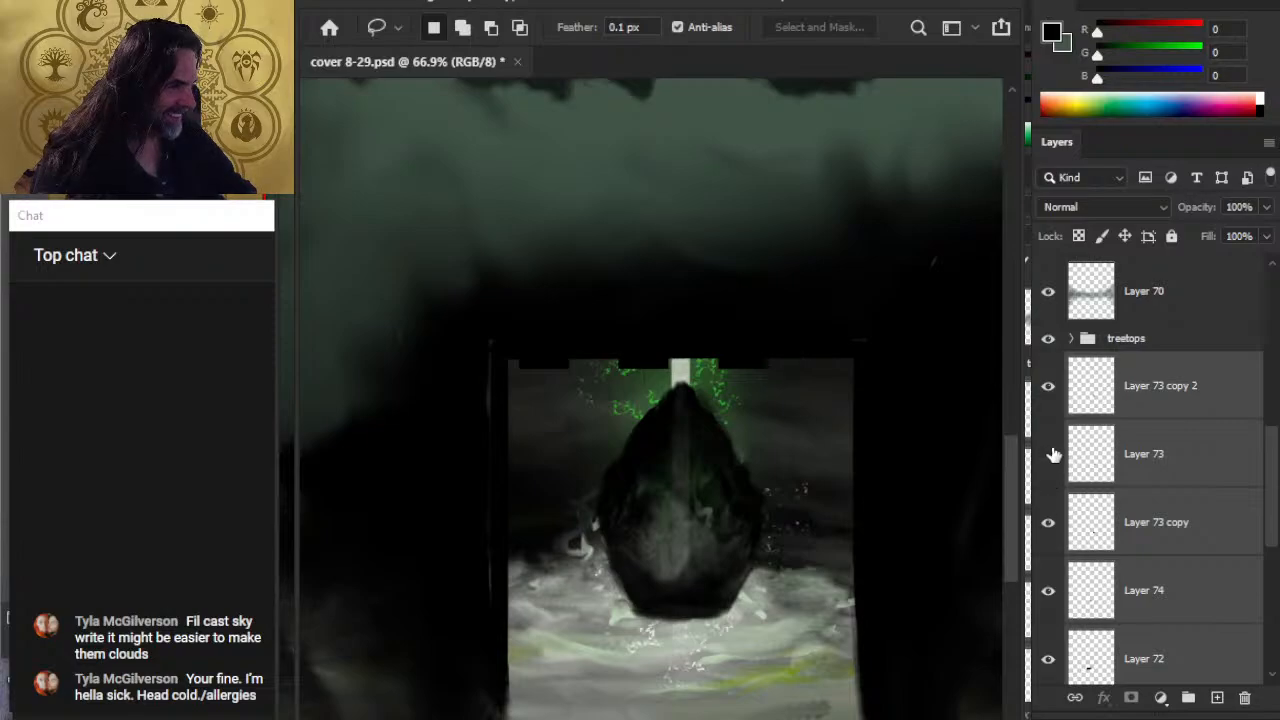
click(1050, 455)
click(1046, 521)
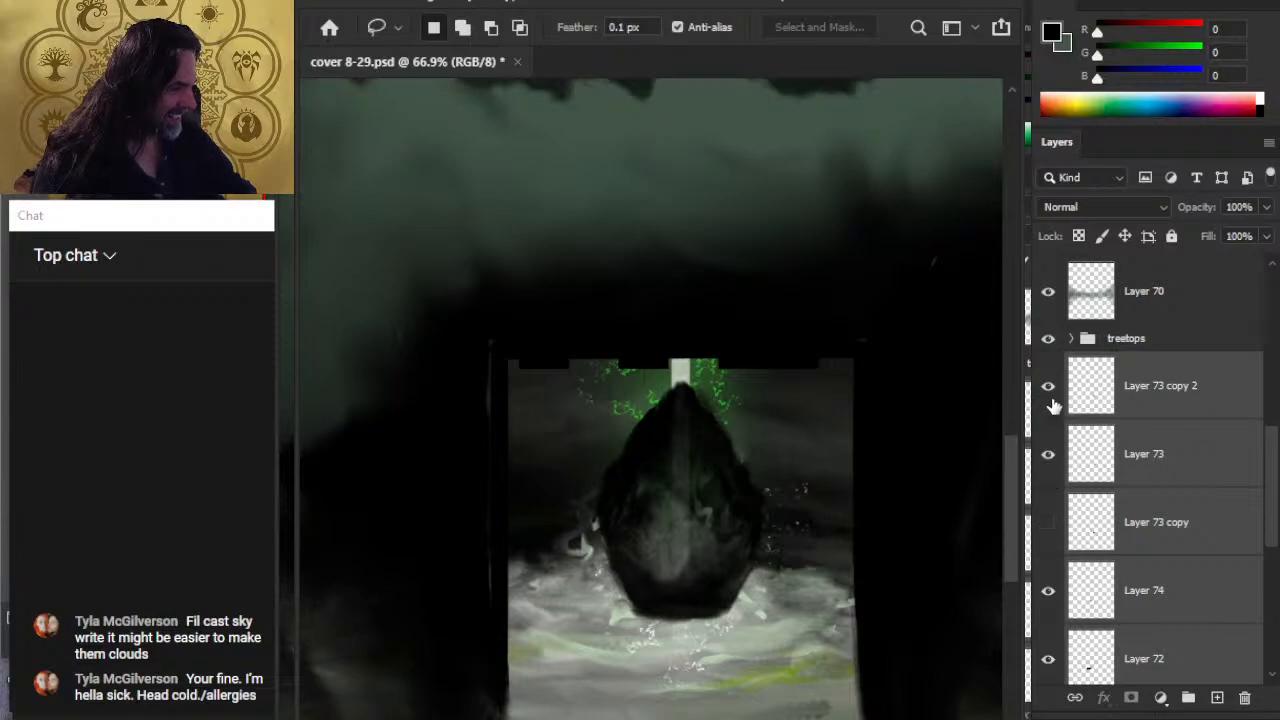
click(1049, 390)
click(1051, 397)
click(1048, 522)
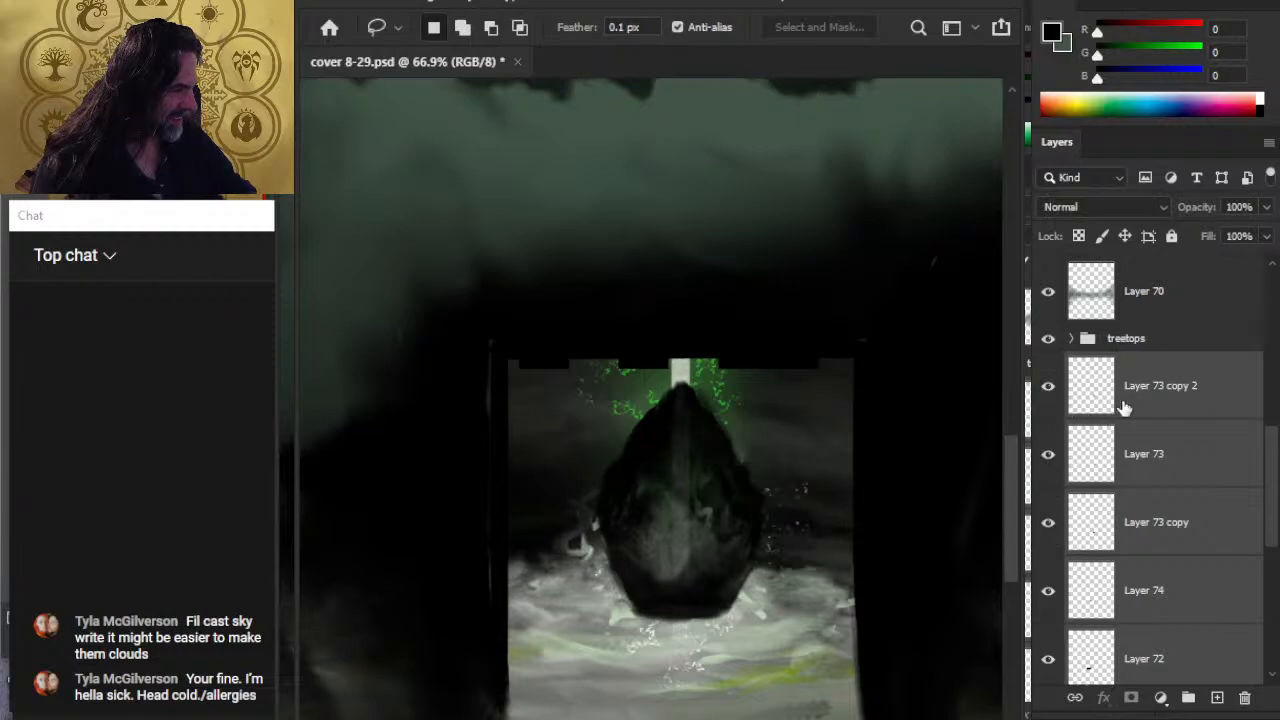
Step: Move the Layer 73 copy 2 block to the doorway's right edge, one block width past its neighbour, and hide Layer 73
click(1123, 406)
key(v)
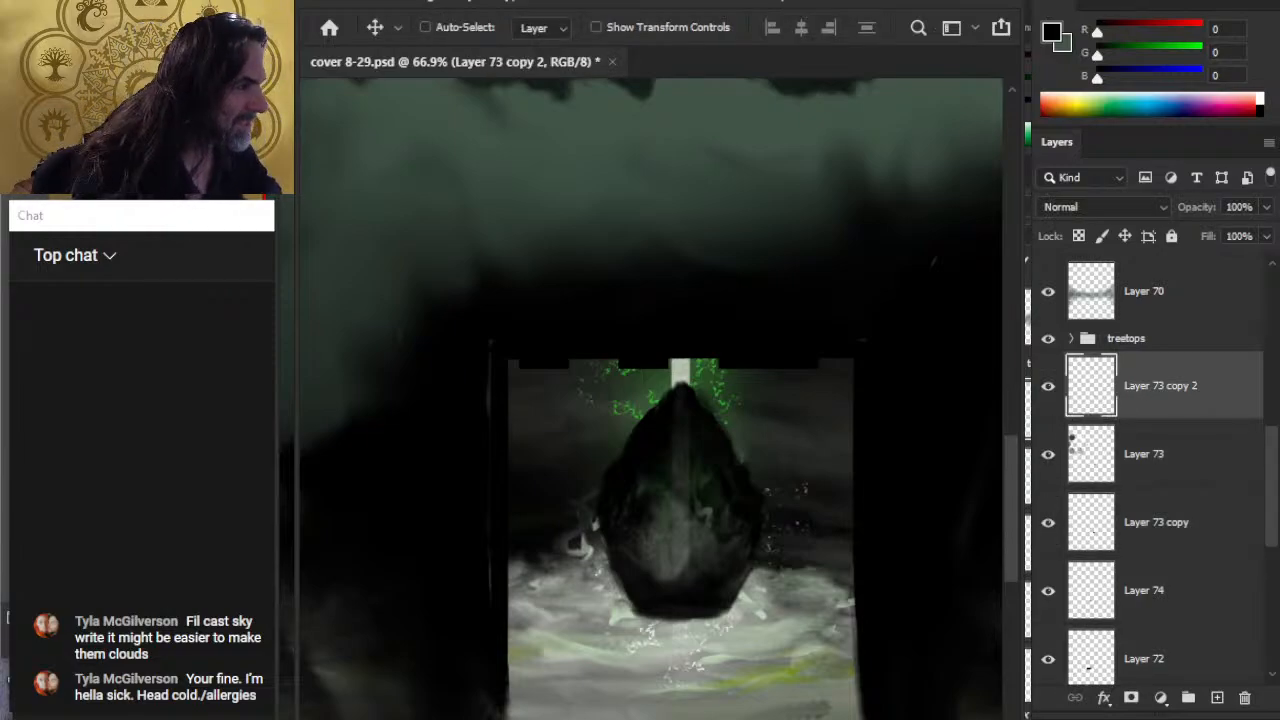
click(1048, 455)
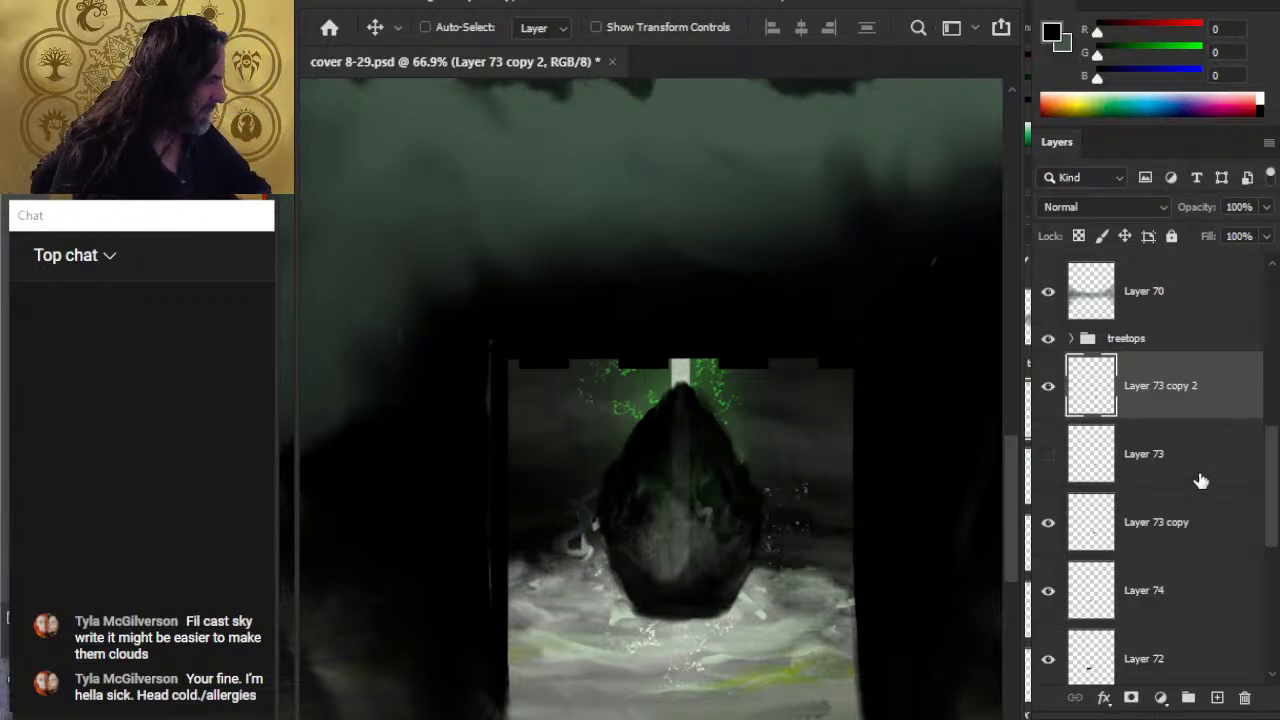
Step: Narrow the block layers from Layer 73 copy 2 to Layer 72 to 97.01% width and shift them slightly left
drag(1273, 468, 1266, 517)
shift+click(1213, 493)
key(l)
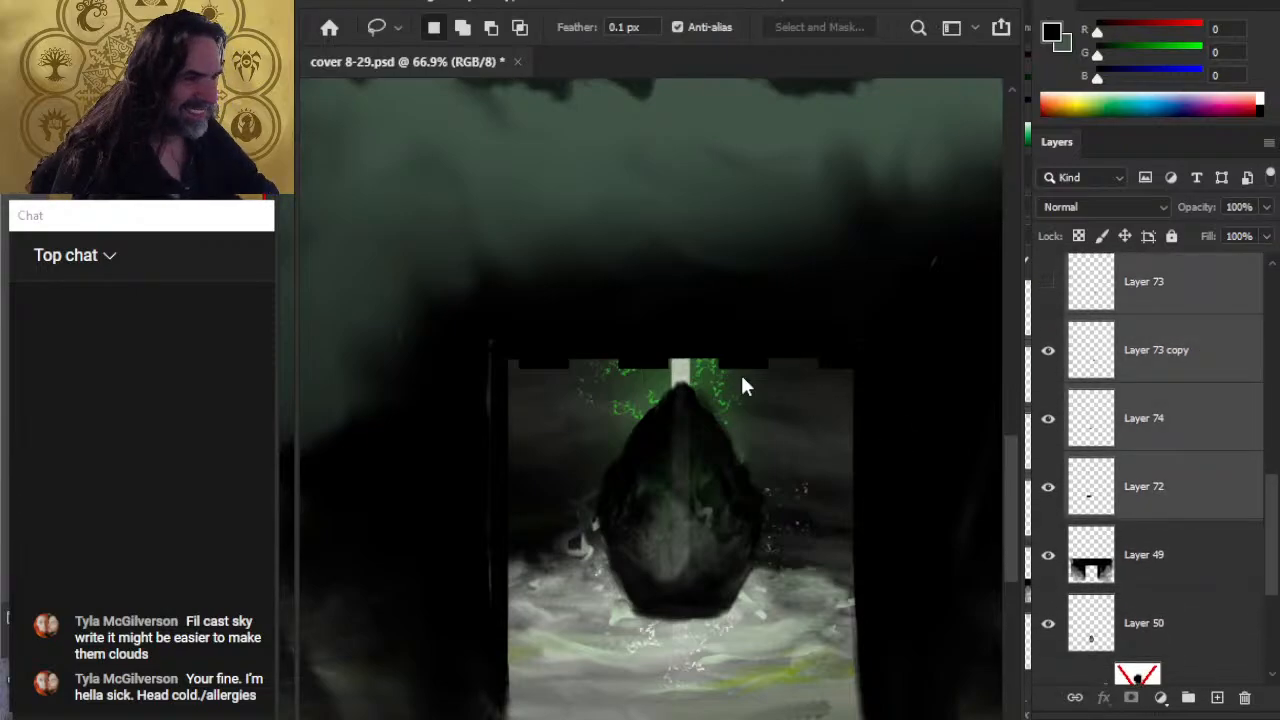
key(ctrl+t)
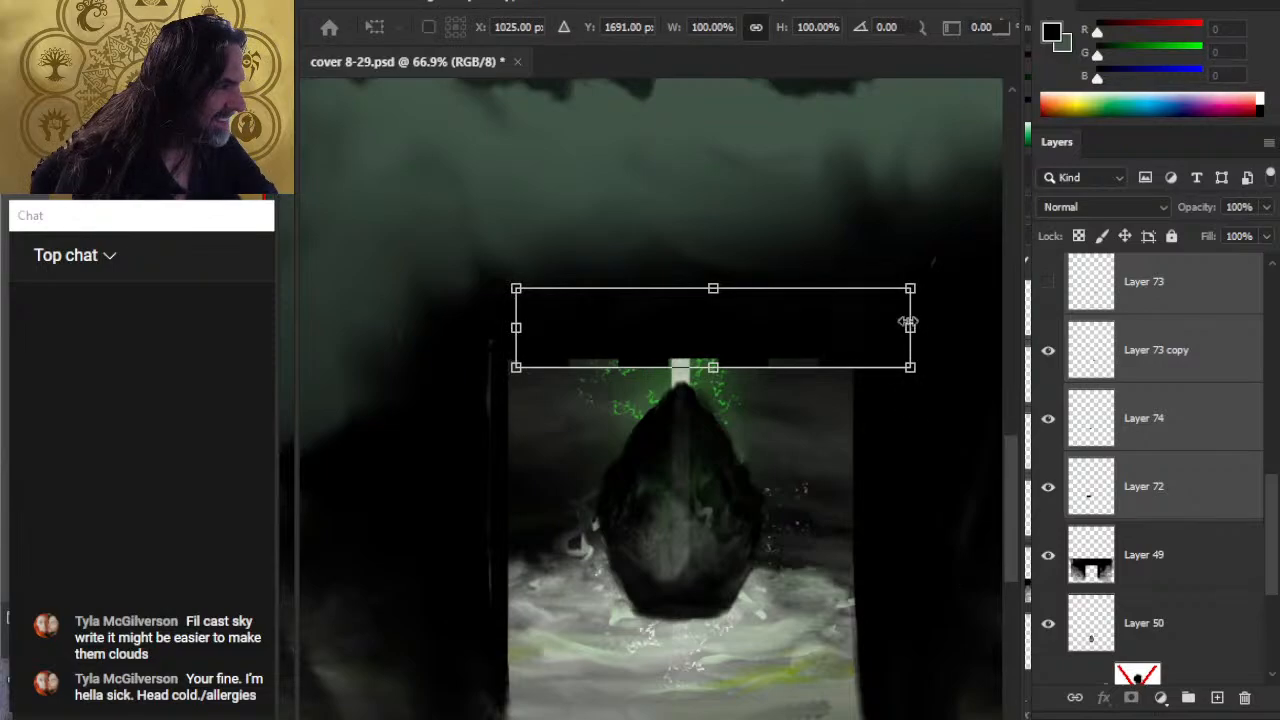
drag(910, 330, 900, 330)
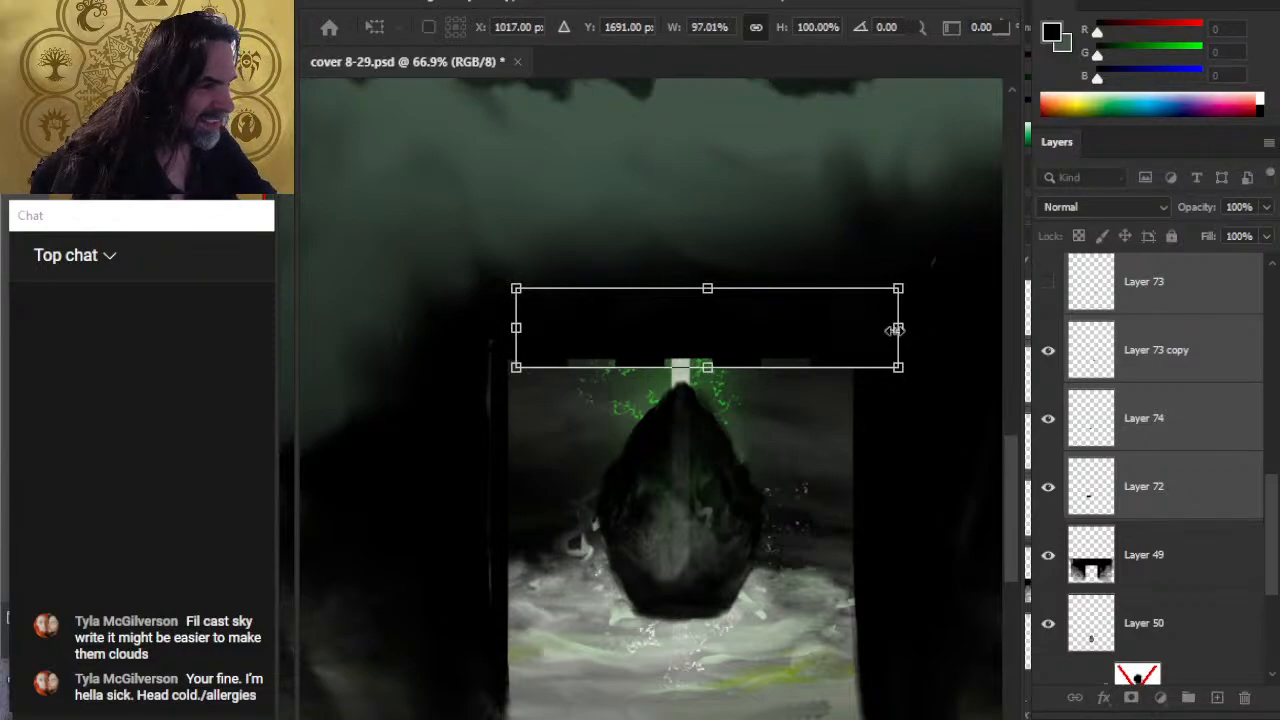
key(Return)
key(v)
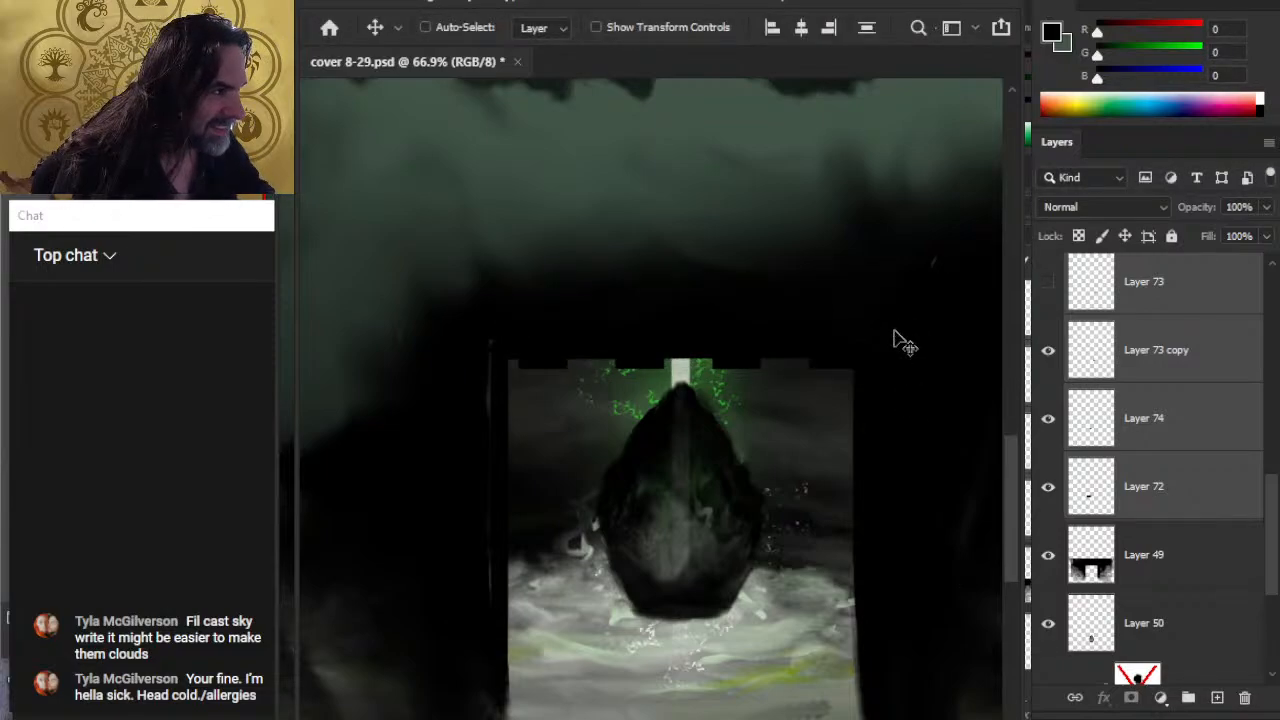
key(ctrl+j)
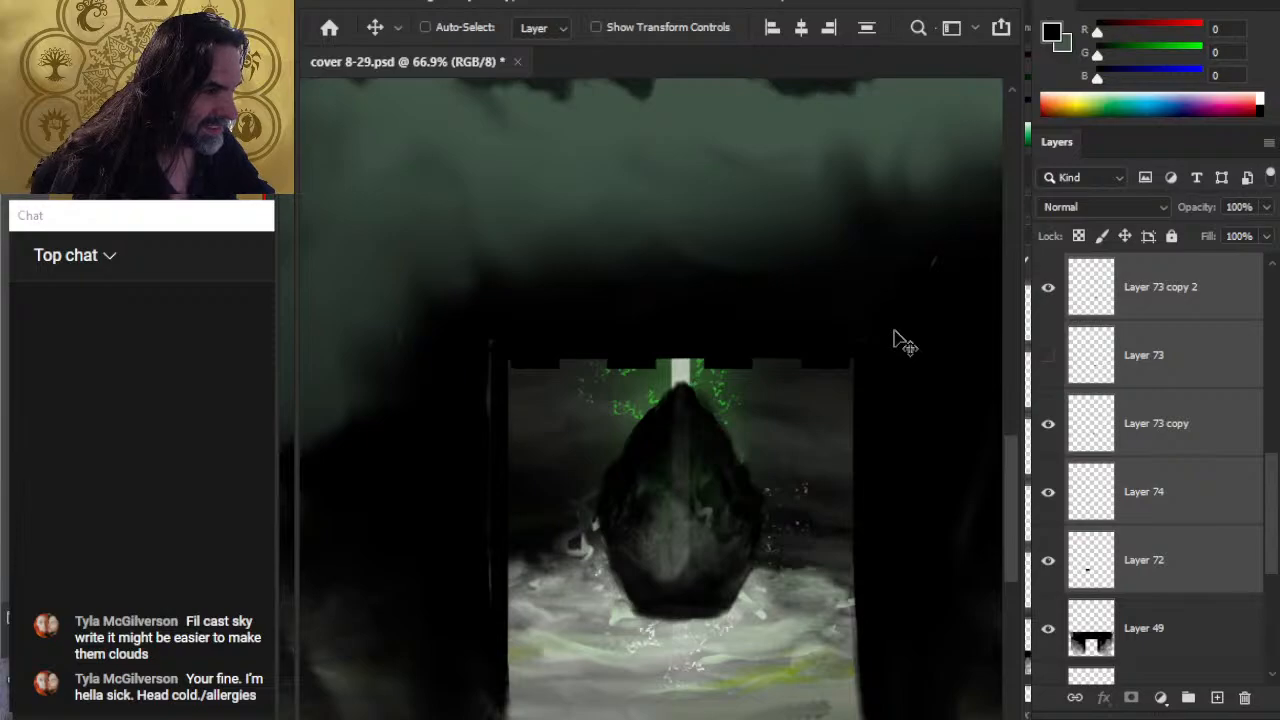
Step: Narrow the selected block layers further to 95.38% width and centre the row of blocks in the doorway
key(l)
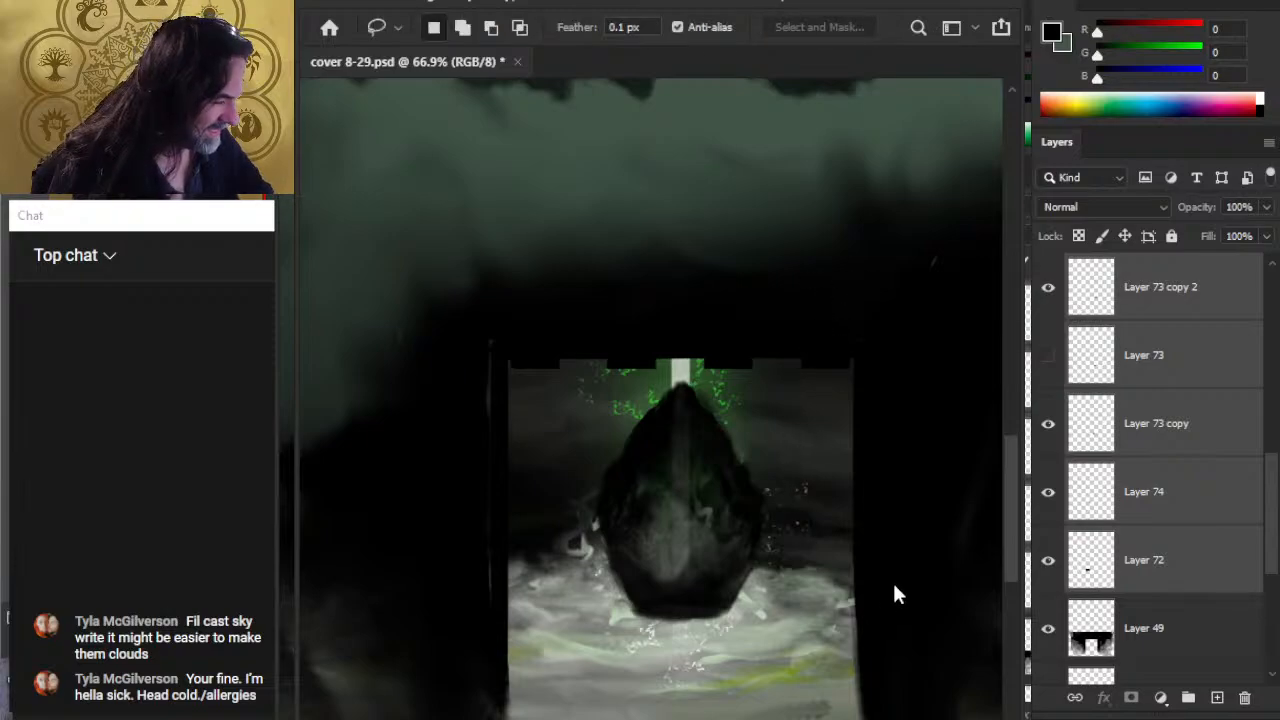
key(ctrl+t)
drag(888, 327, 864, 327)
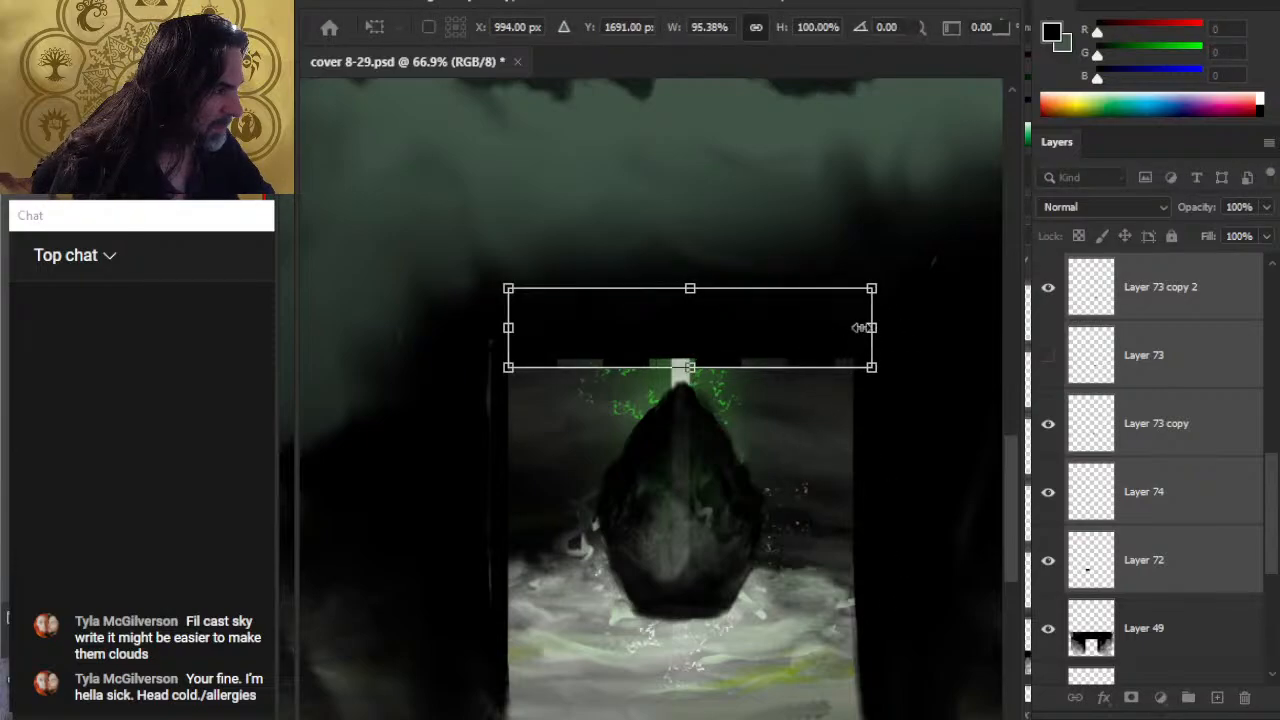
key(Return)
key(v)
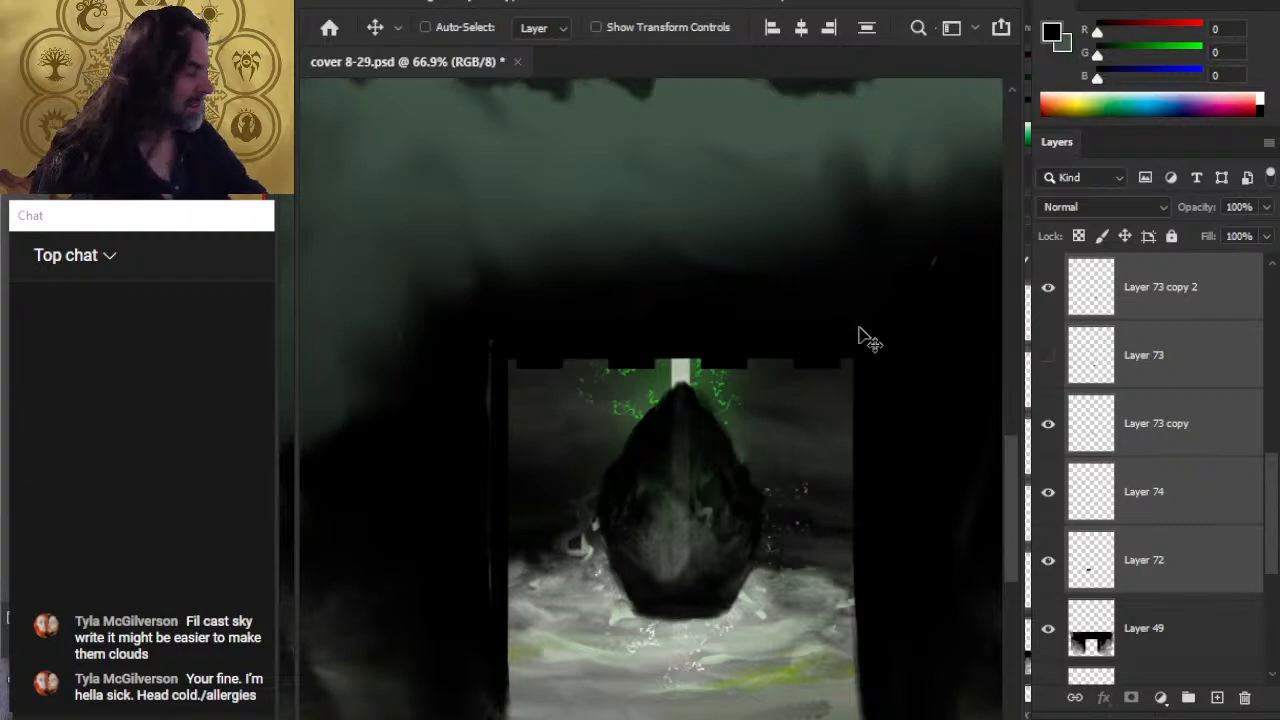
Step: Paint black on Layer 49 over the thin light line beside the doorway's left edge
click(1206, 651)
key(b)
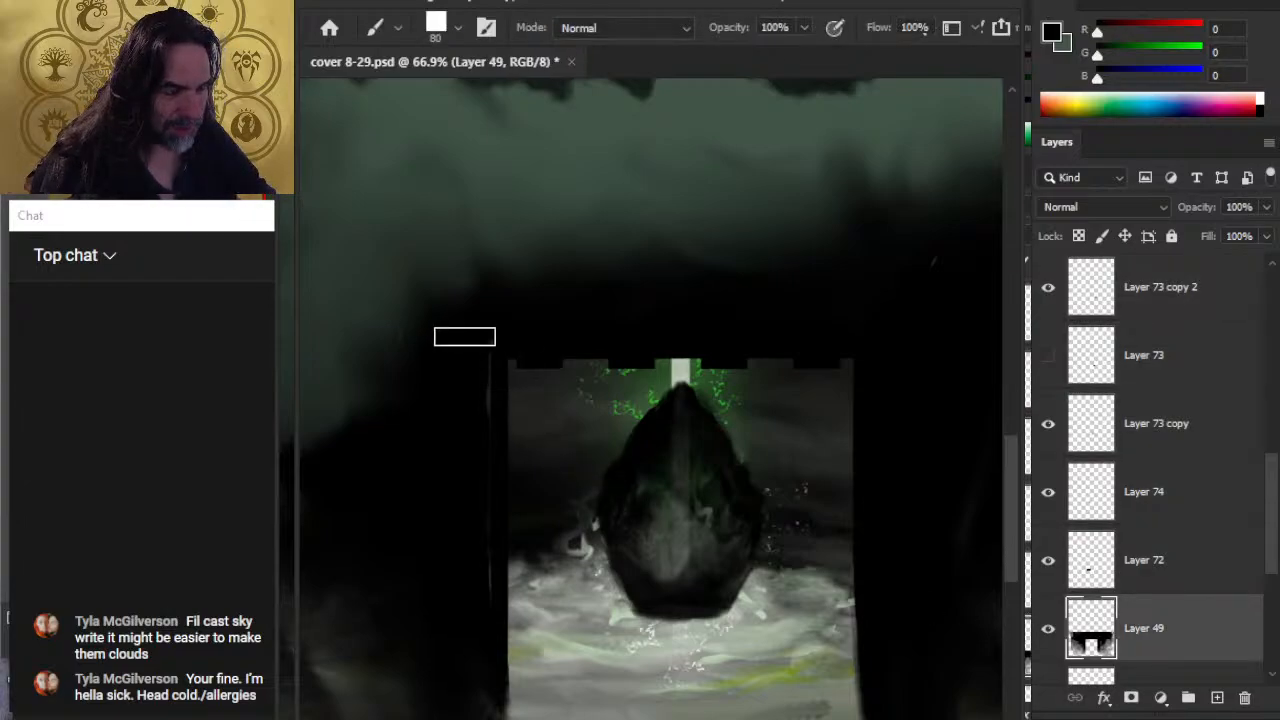
drag(471, 338, 471, 408)
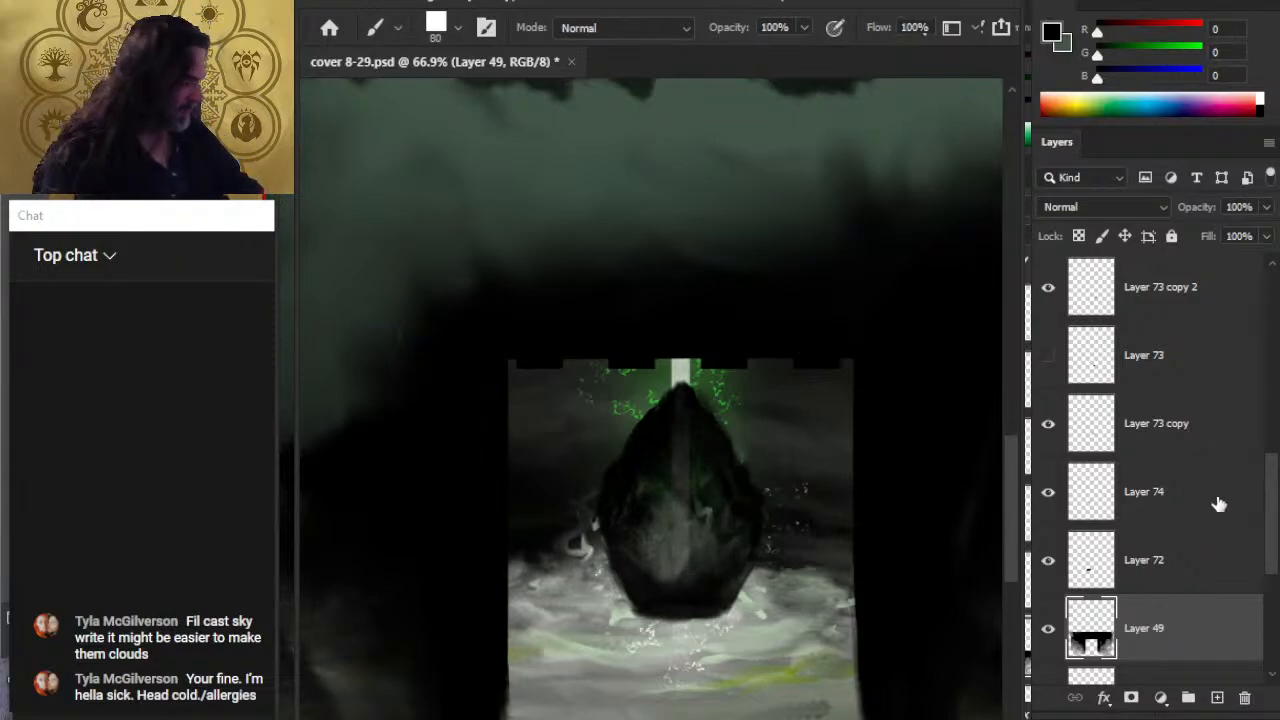
Step: Group the block layers from Layer 73 copy 2 down to Layer 72 and name the group "teeth"
click(1165, 588)
key(v)
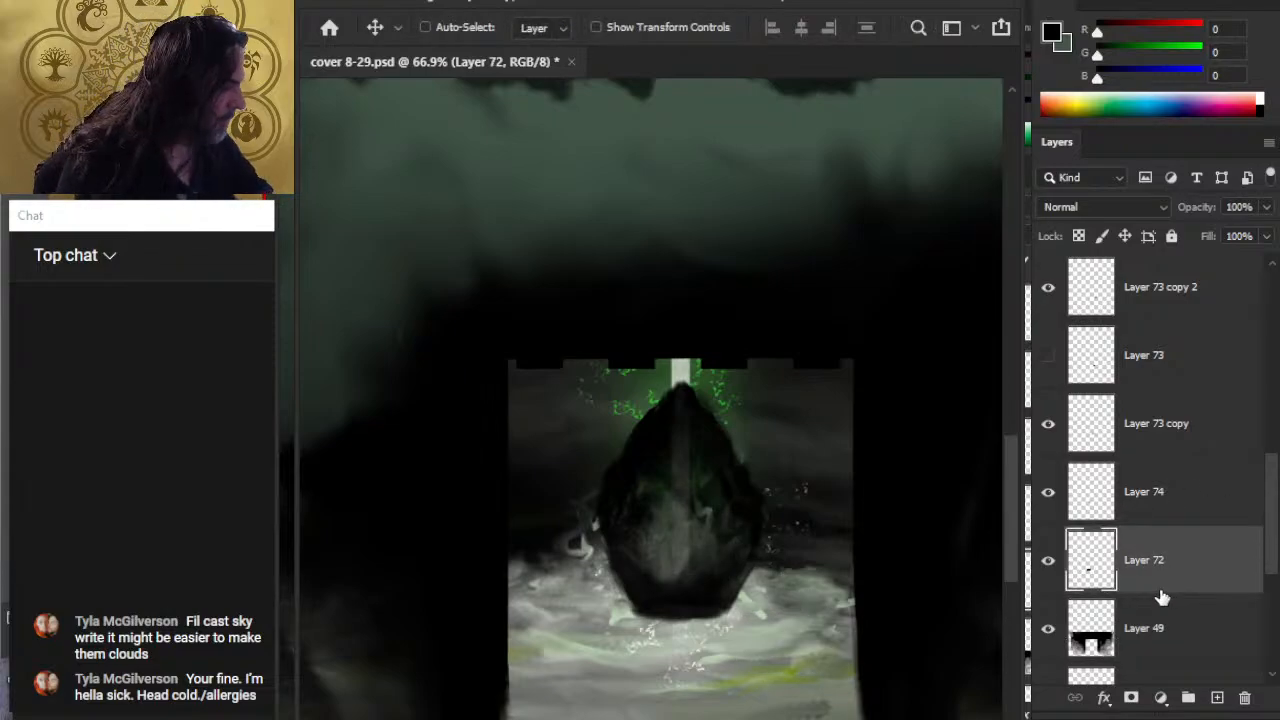
scroll(1260, 460, up, 2)
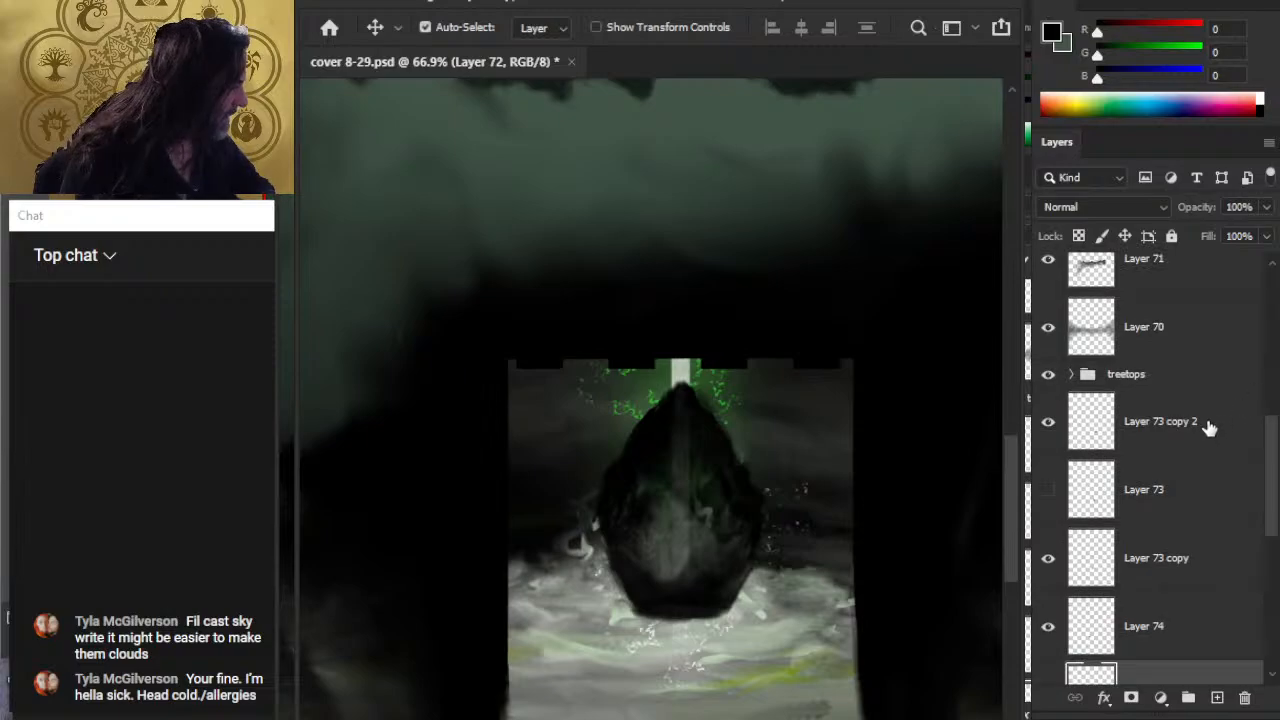
shift+click(1206, 426)
key(ctrl+g)
double_click(1130, 401)
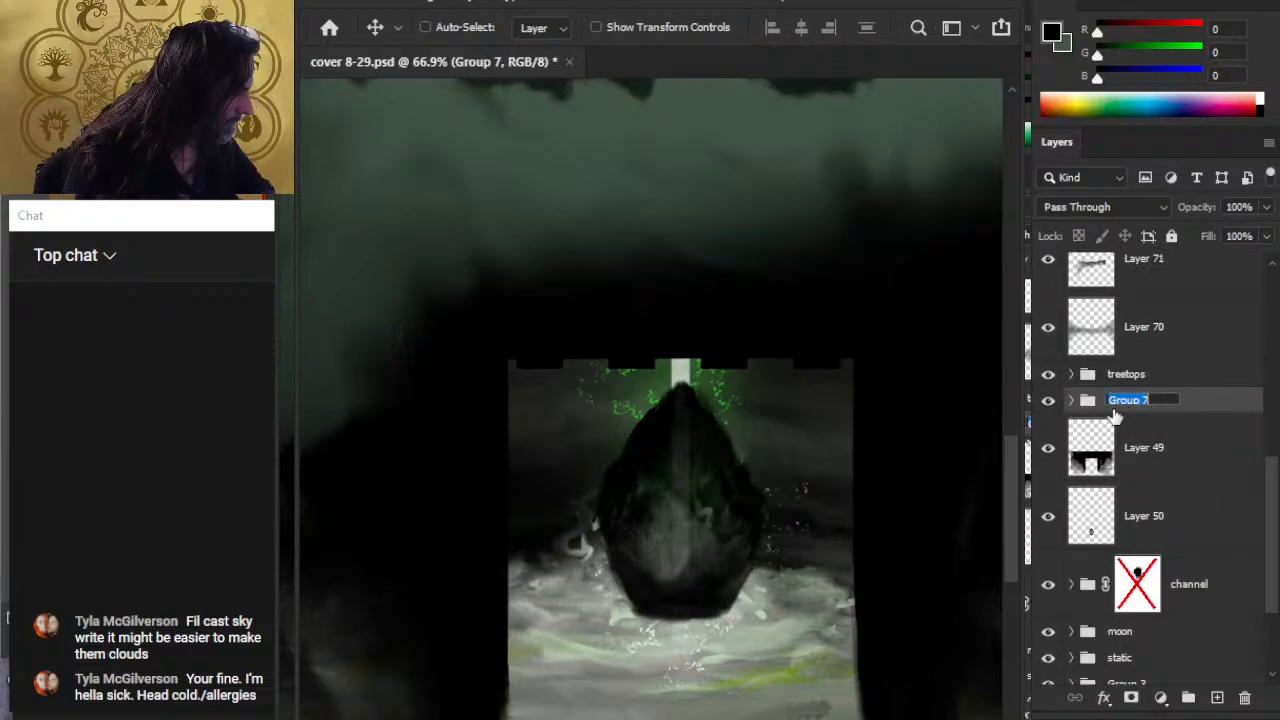
text(teeth)
key(Return)
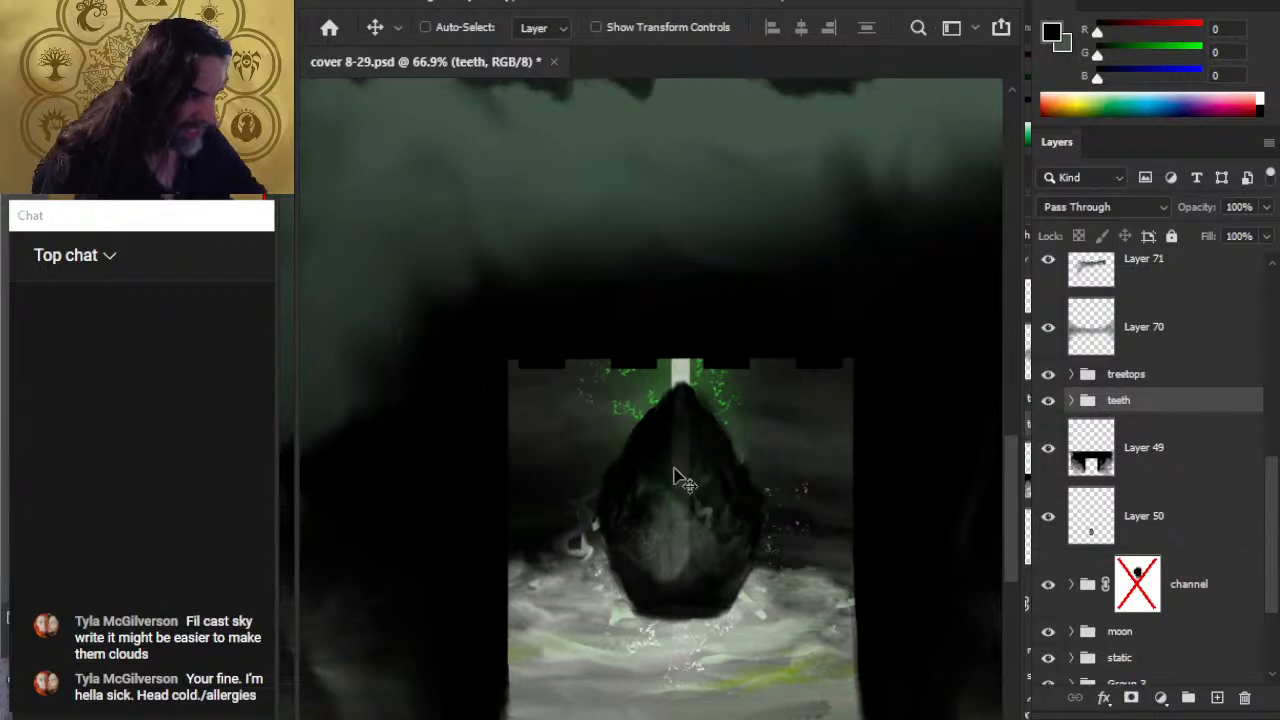
Step: Nudge the teeth group slightly down along the doorway's upper edge and check it against the whole cover
key(z)
drag(766, 491, 735, 635)
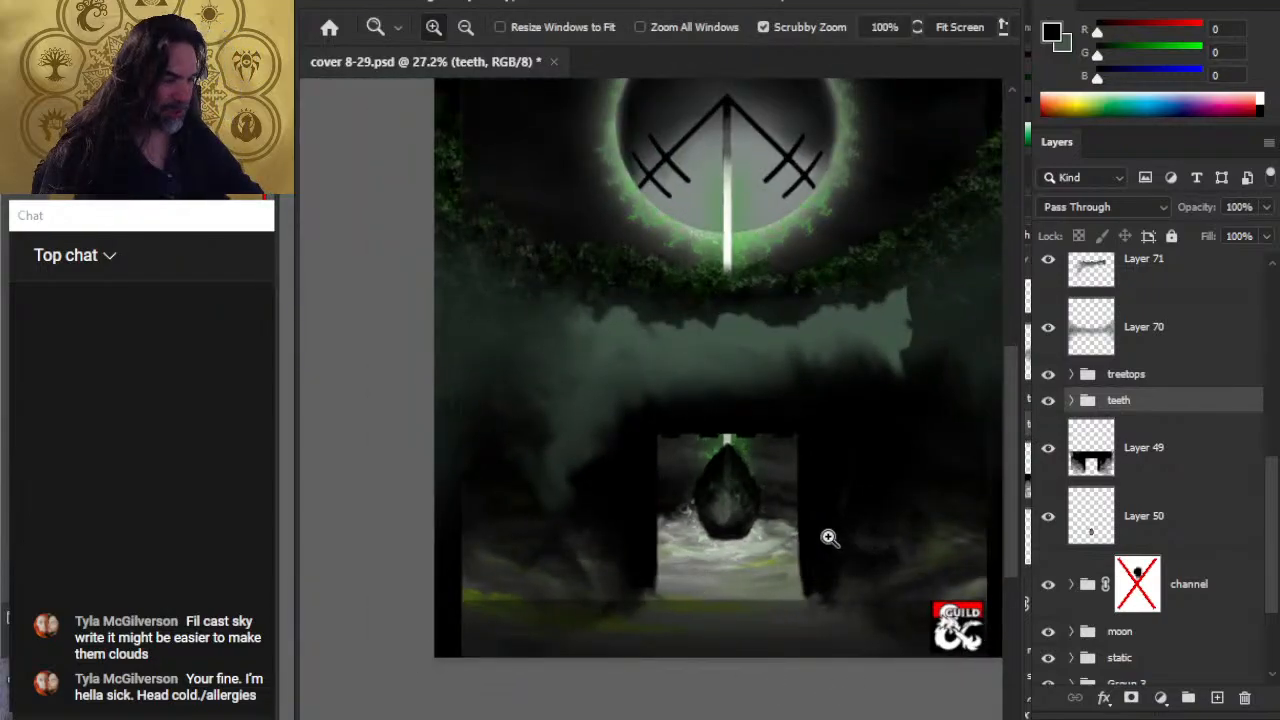
key(v)
key(Down)
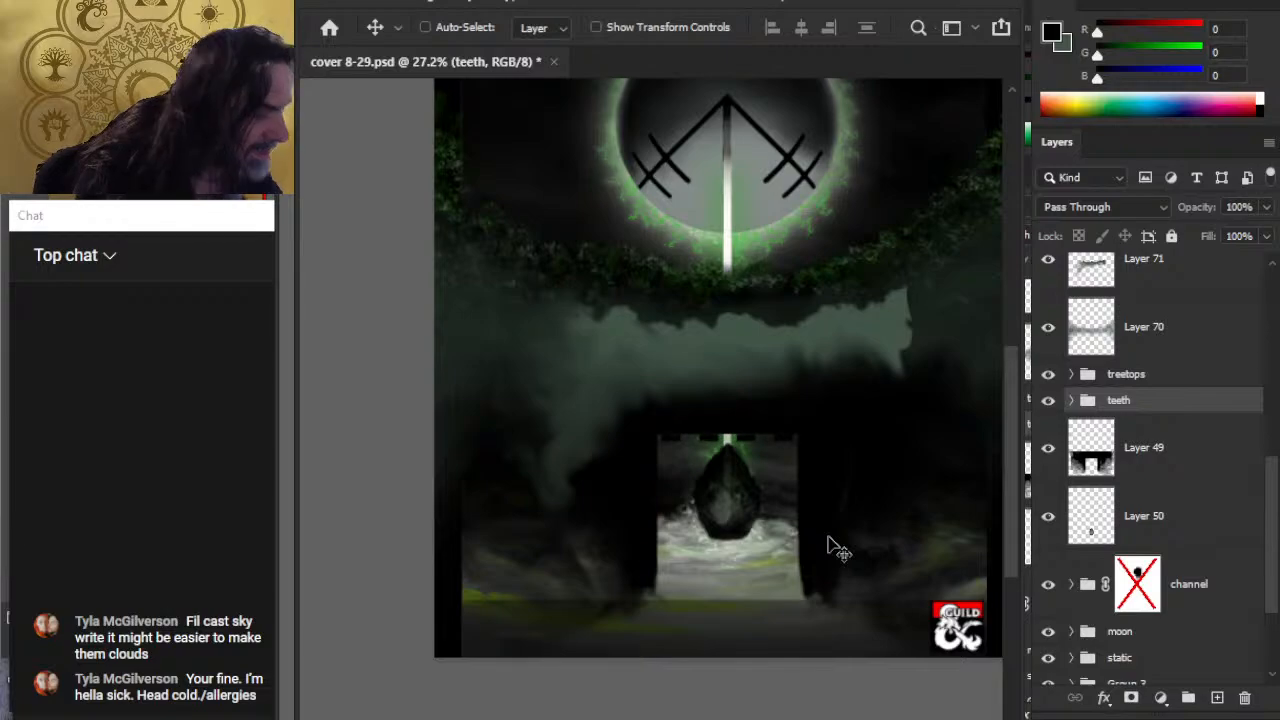
key(z)
drag(883, 366, 812, 362)
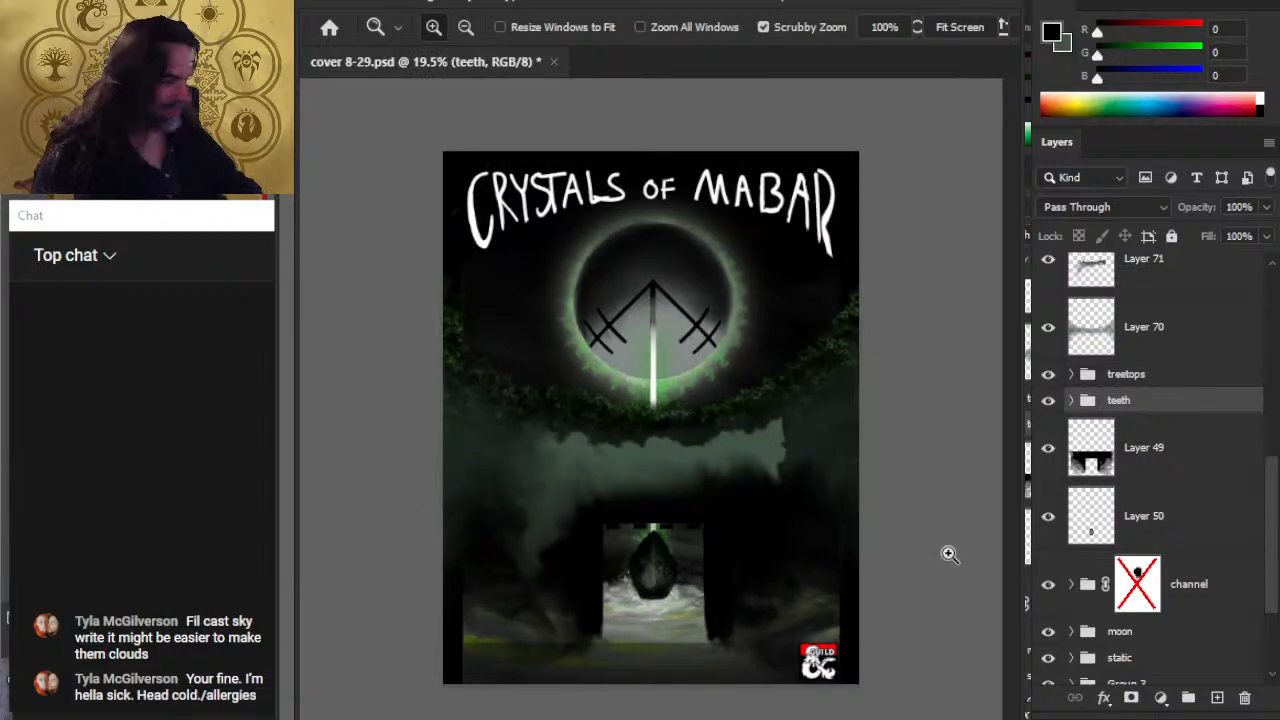
Step: Smudge the hard right end and lower edge of the mist on Layer 71 into soft wisps, reducing the brush to 100 px
click(1172, 343)
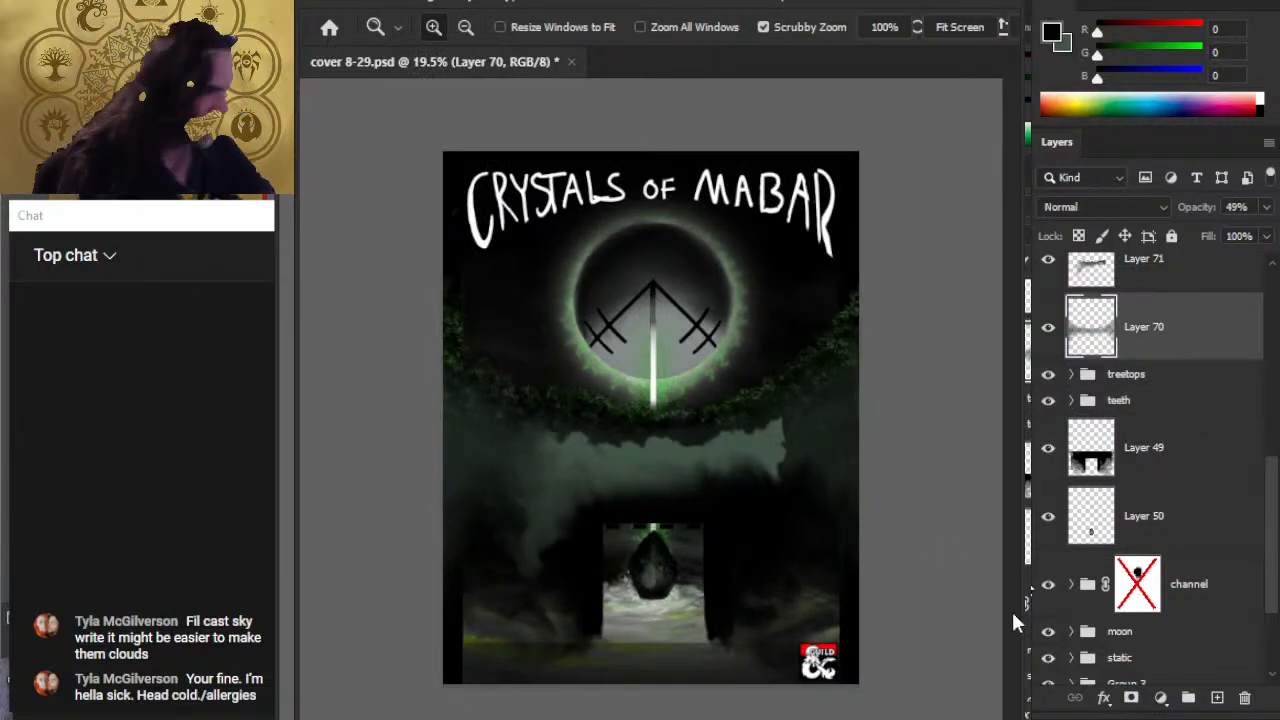
key(r)
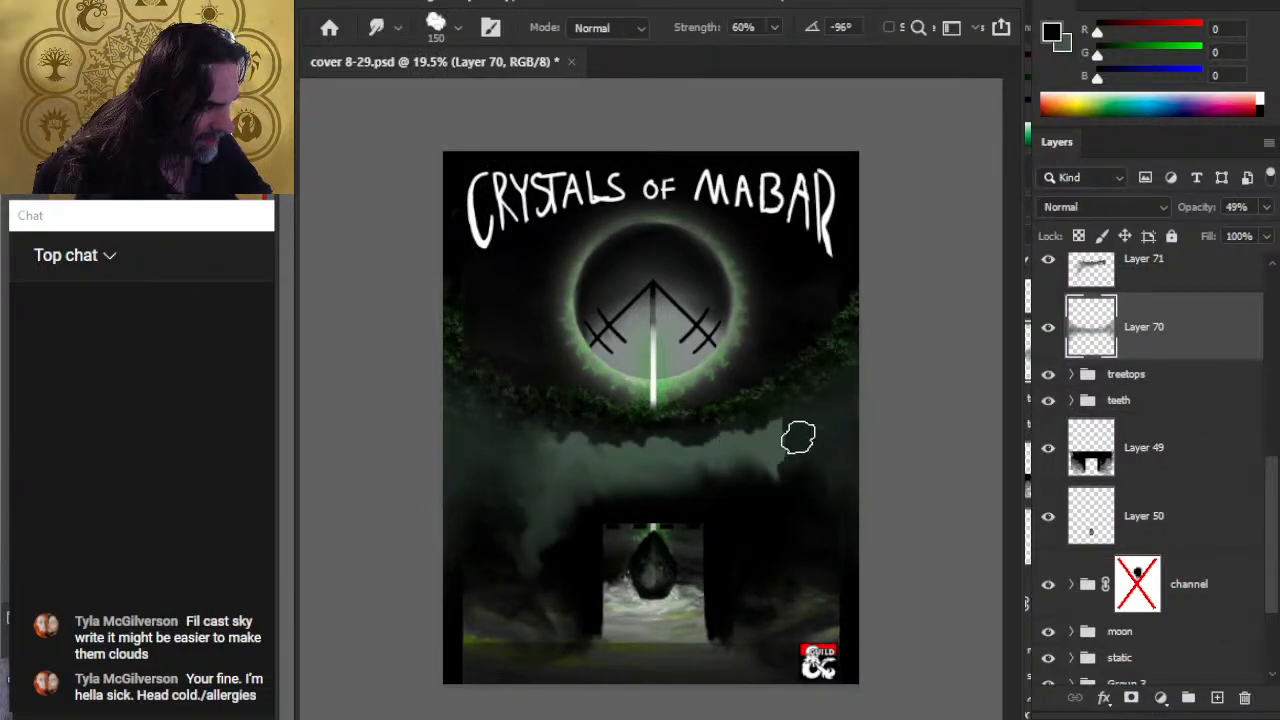
click(1132, 288)
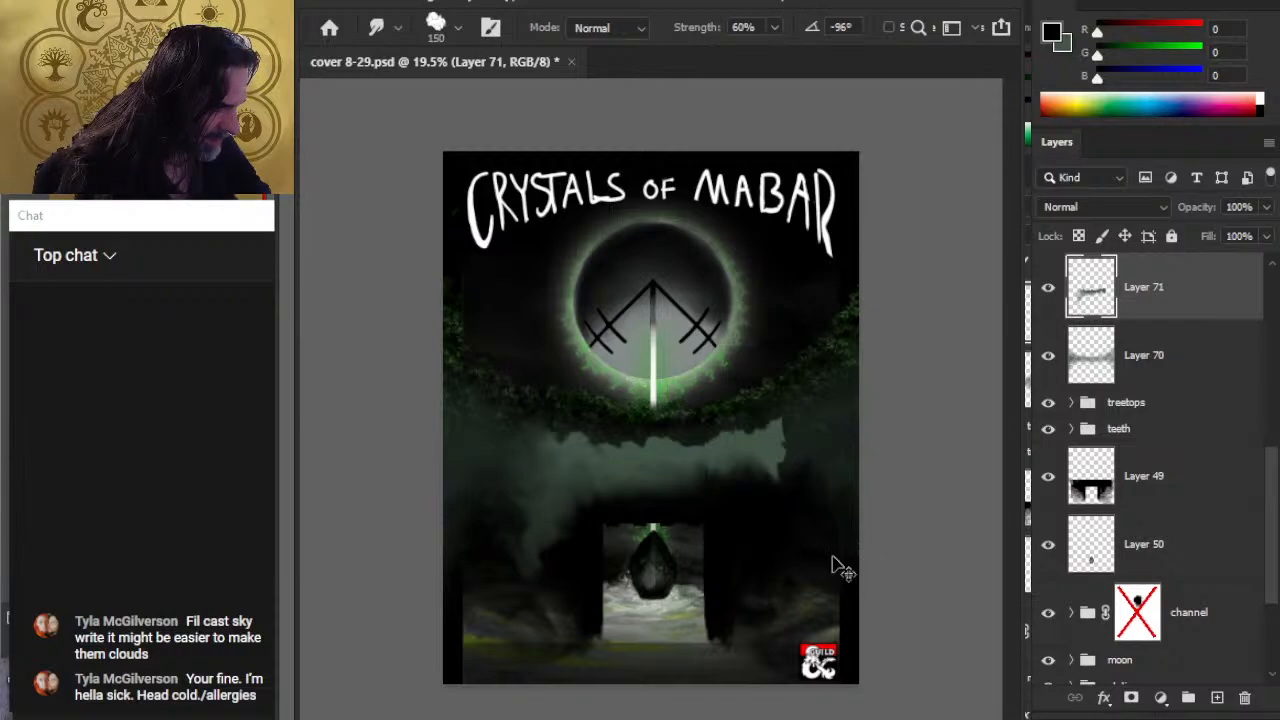
click(1178, 431)
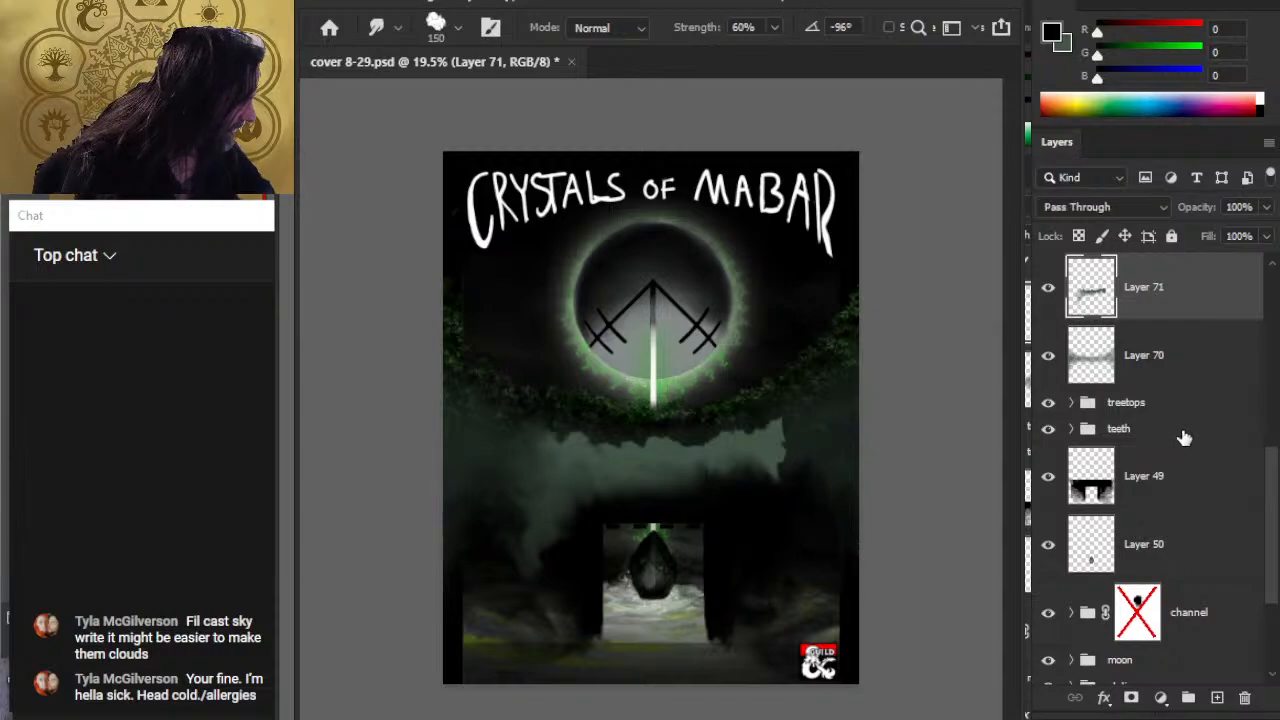
key(v)
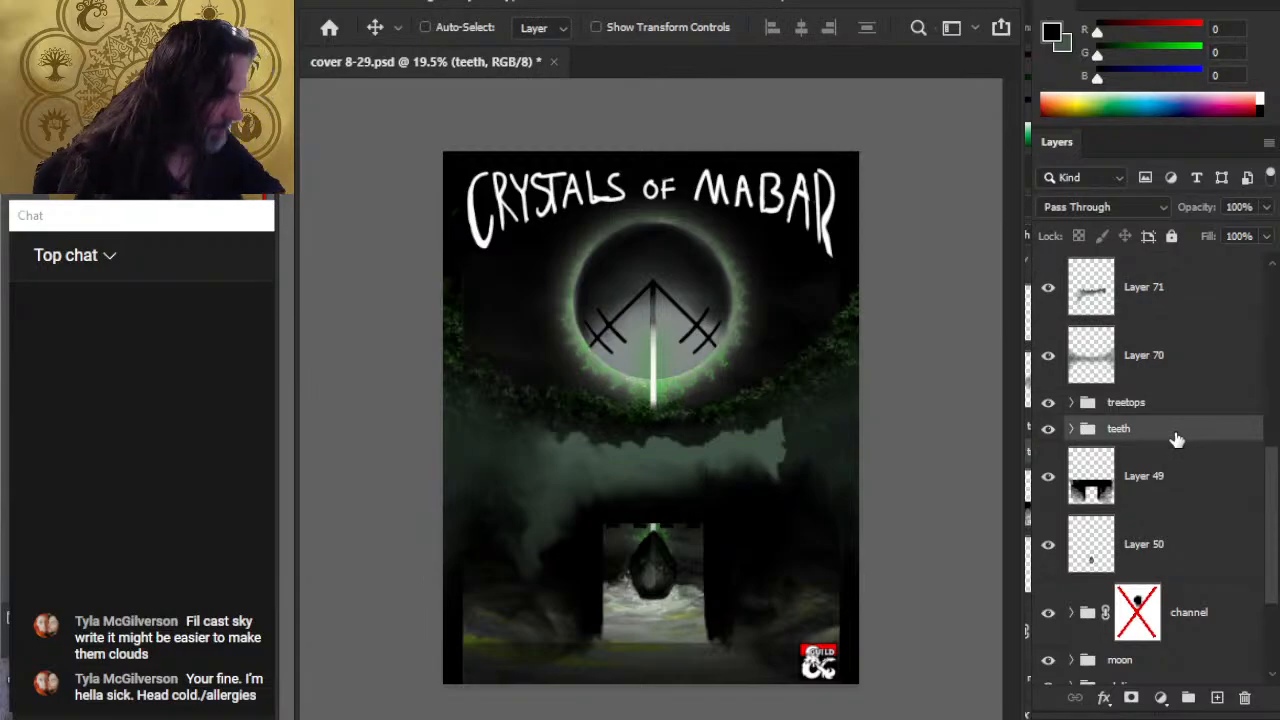
click(1203, 305)
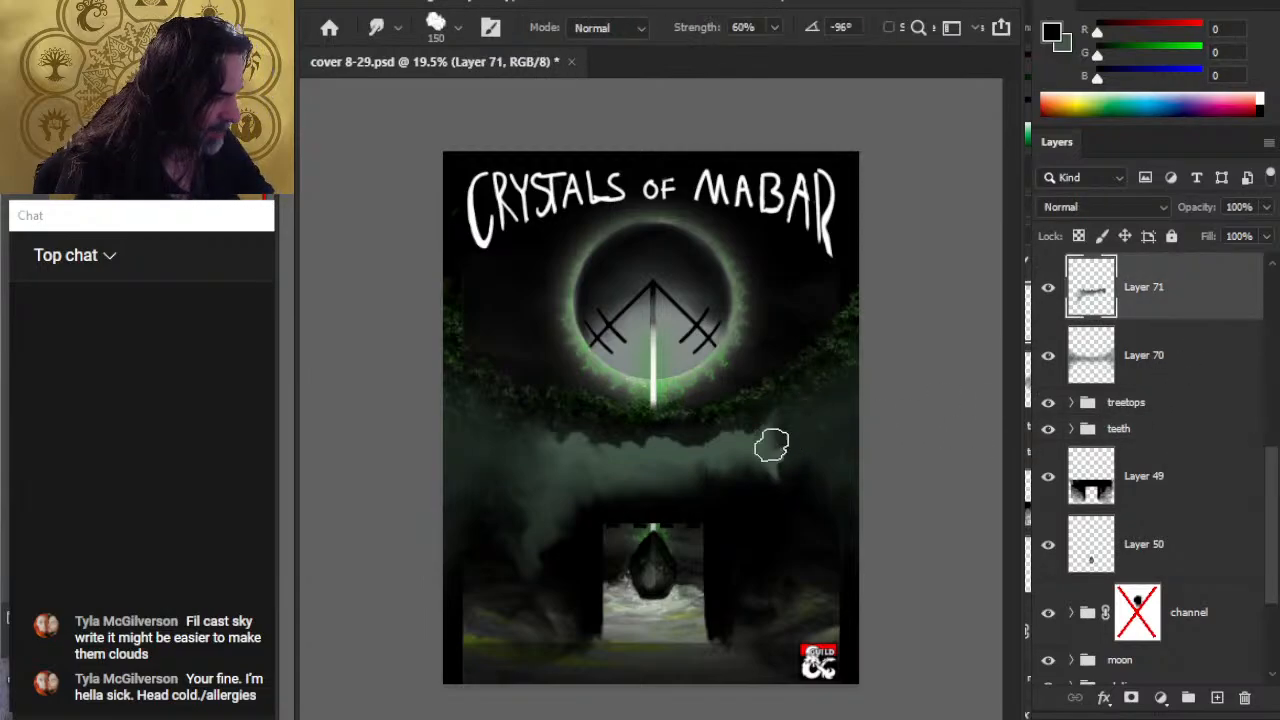
mouse_move(771, 449)
mouse_down()
mouse_move(772, 430)
mouse_move(731, 446)
mouse_move(749, 463)
mouse_move(714, 449)
mouse_move(680, 459)
mouse_move(703, 457)
mouse_move(689, 434)
mouse_move(688, 468)
mouse_move(717, 469)
mouse_move(686, 451)
mouse_move(709, 449)
mouse_move(665, 467)
mouse_move(686, 449)
mouse_move(726, 463)
mouse_move(666, 451)
mouse_move(731, 454)
mouse_move(709, 449)
mouse_move(720, 449)
mouse_up()
key(bracketleft)
key(bracketleft)
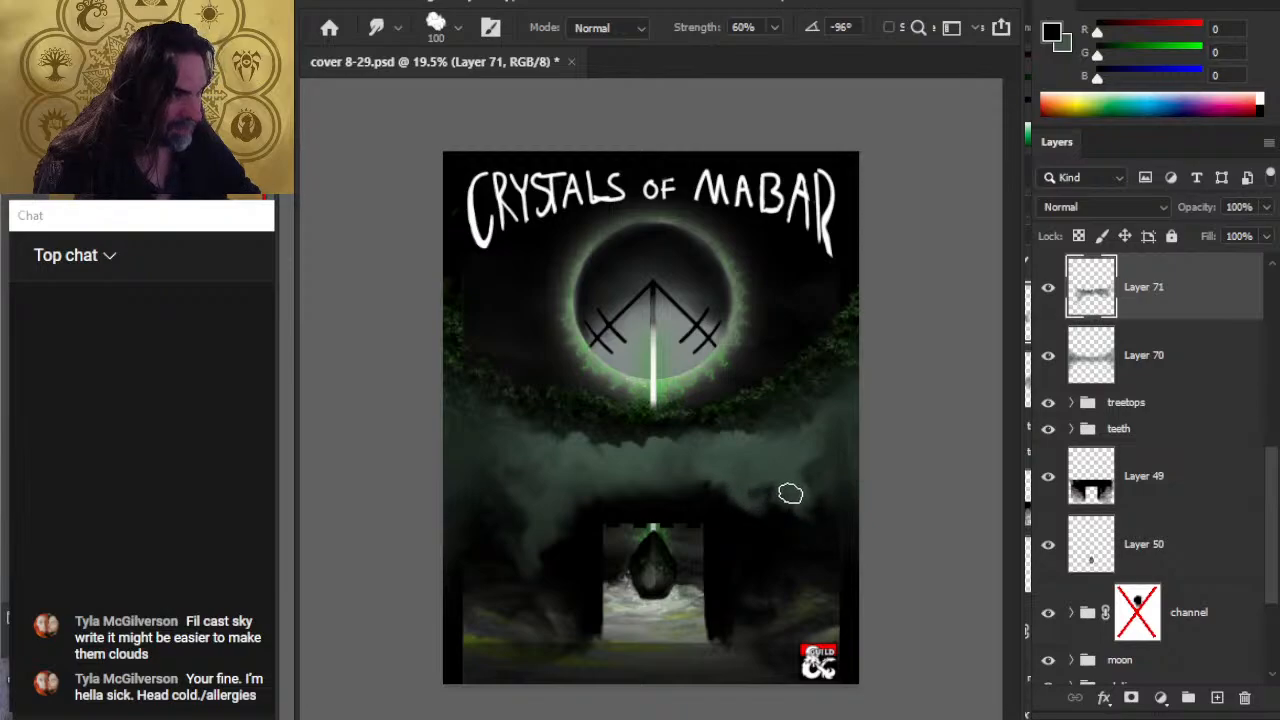
key(z)
key(ctrl+minus)
key(ctrl+minus)
drag(713, 551, 700, 551)
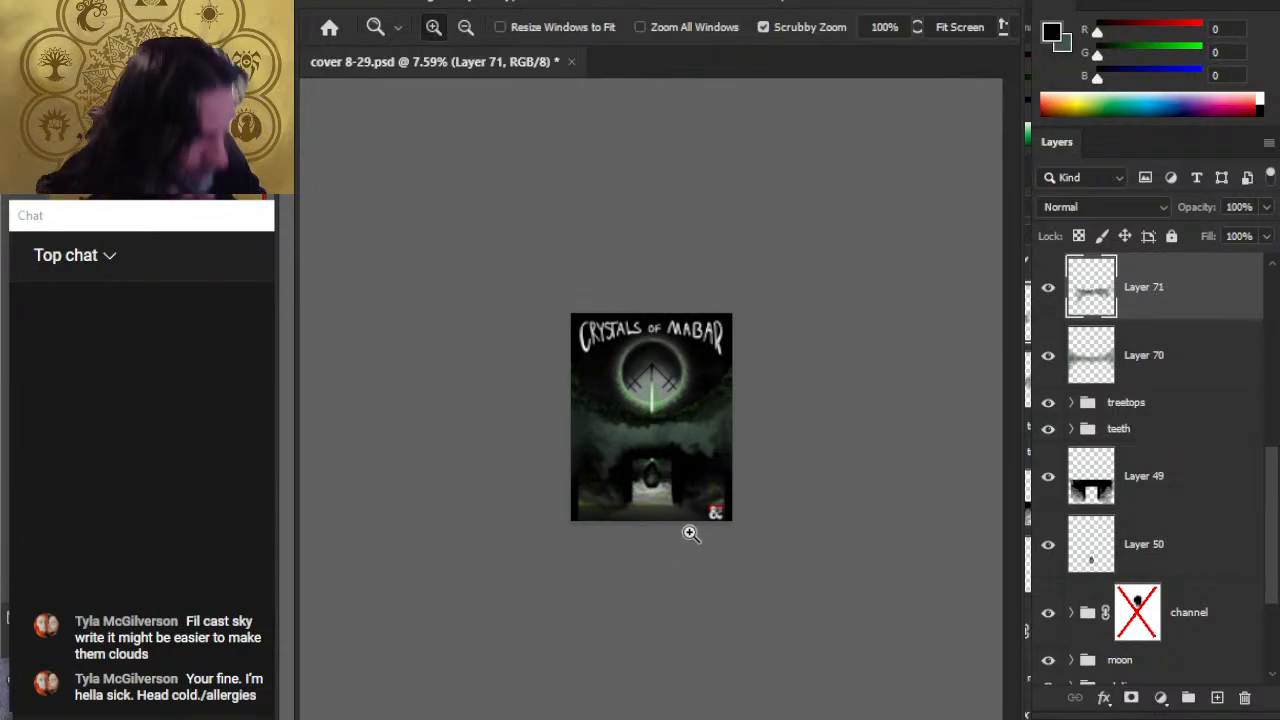
Step: Warp the mist on Layer 71 so that its upper edge dips in the middle below the treetops
drag(677, 510, 663, 526)
key(l)
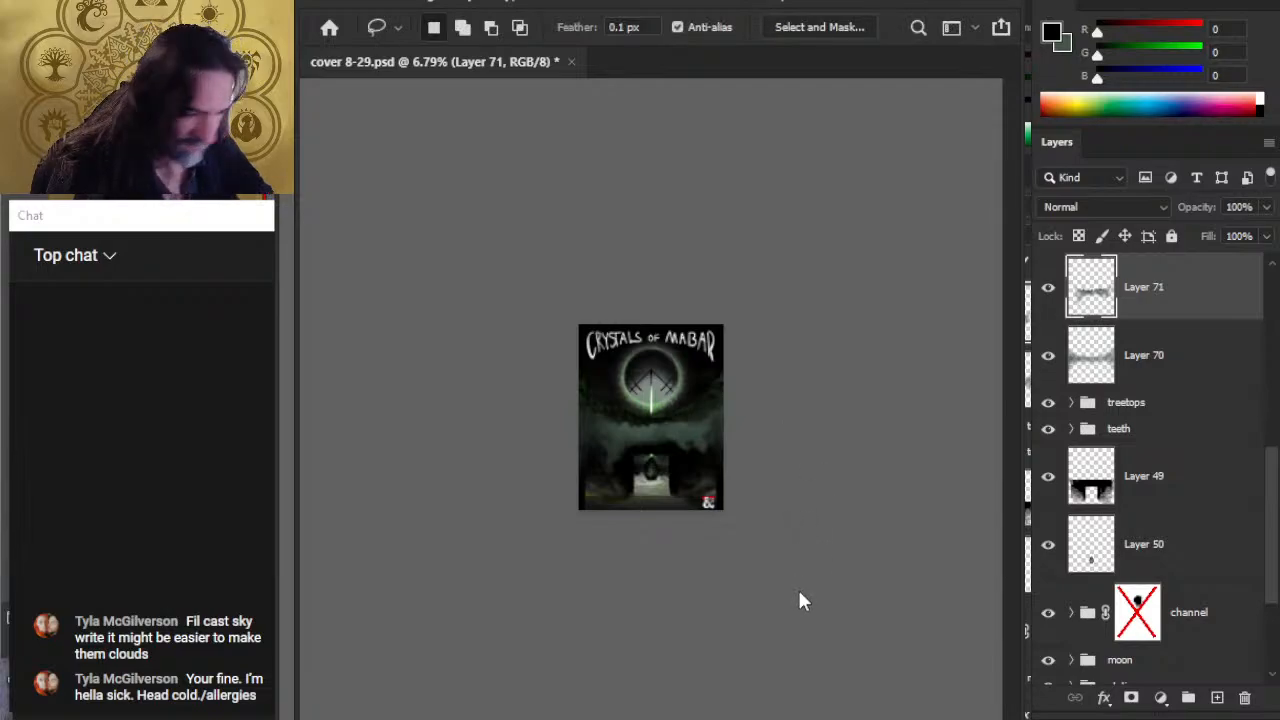
key(ctrl+t)
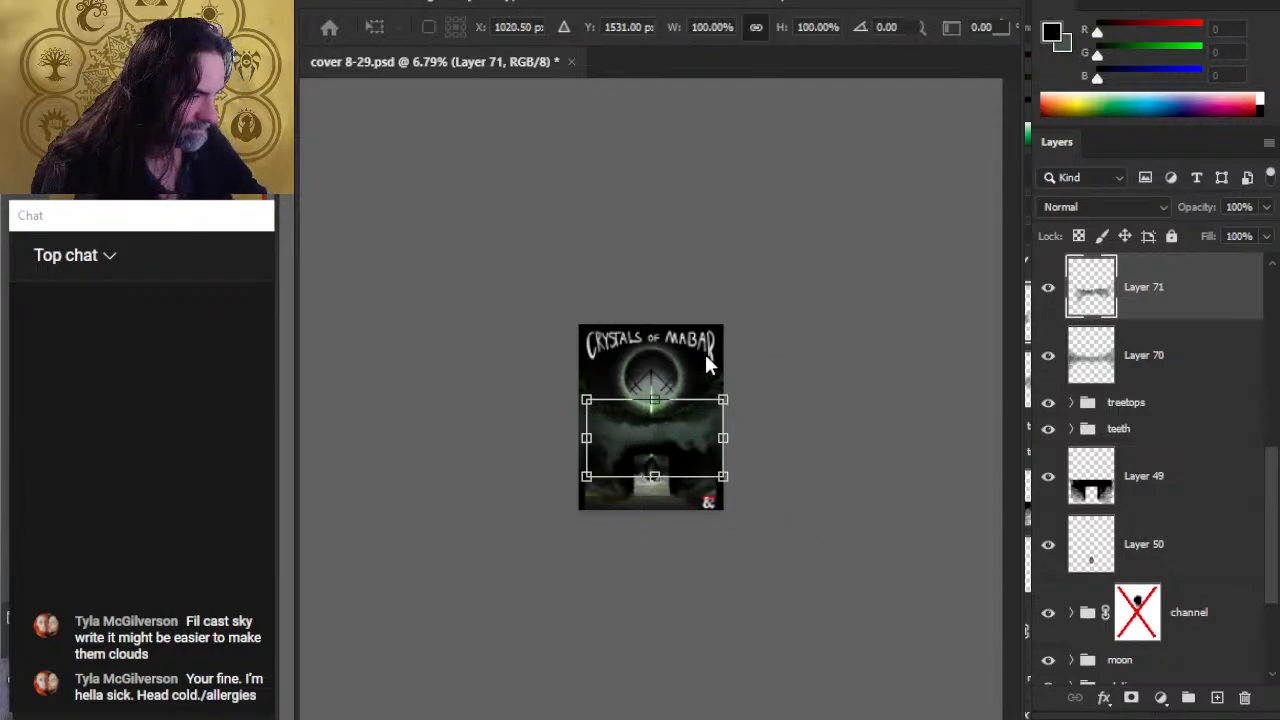
key(ctrl+alt+w)
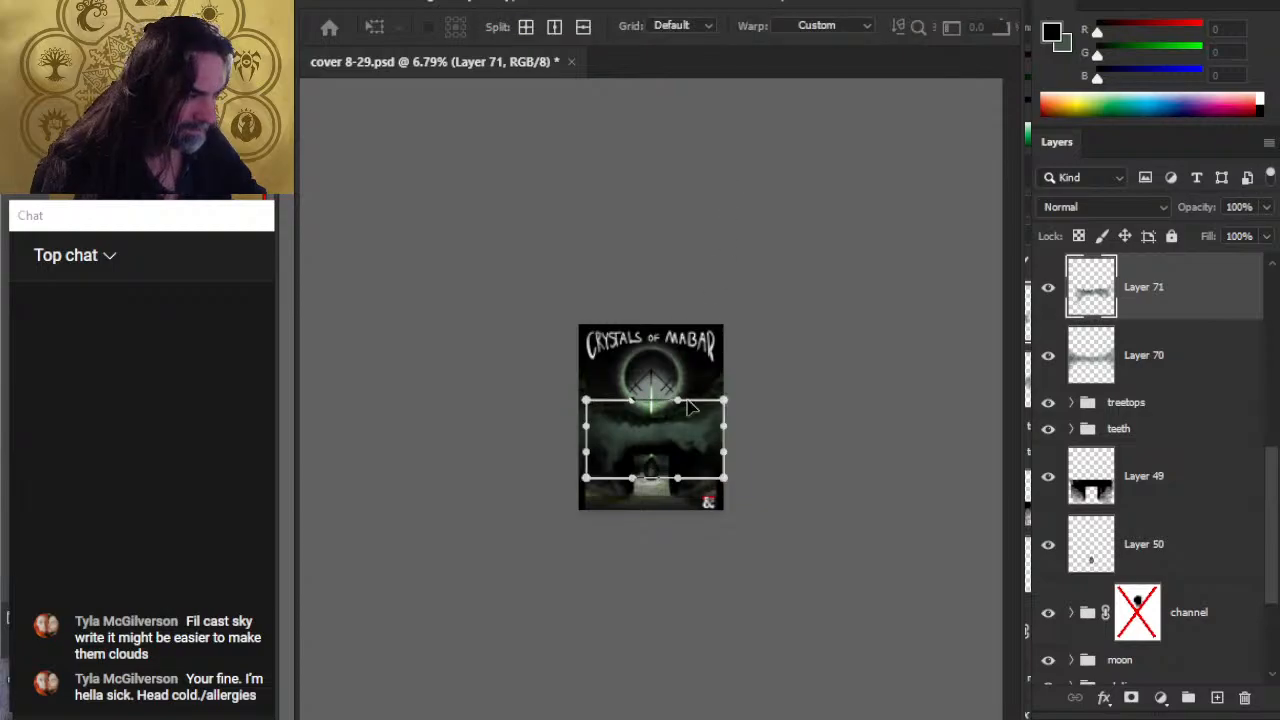
drag(668, 420, 676, 432)
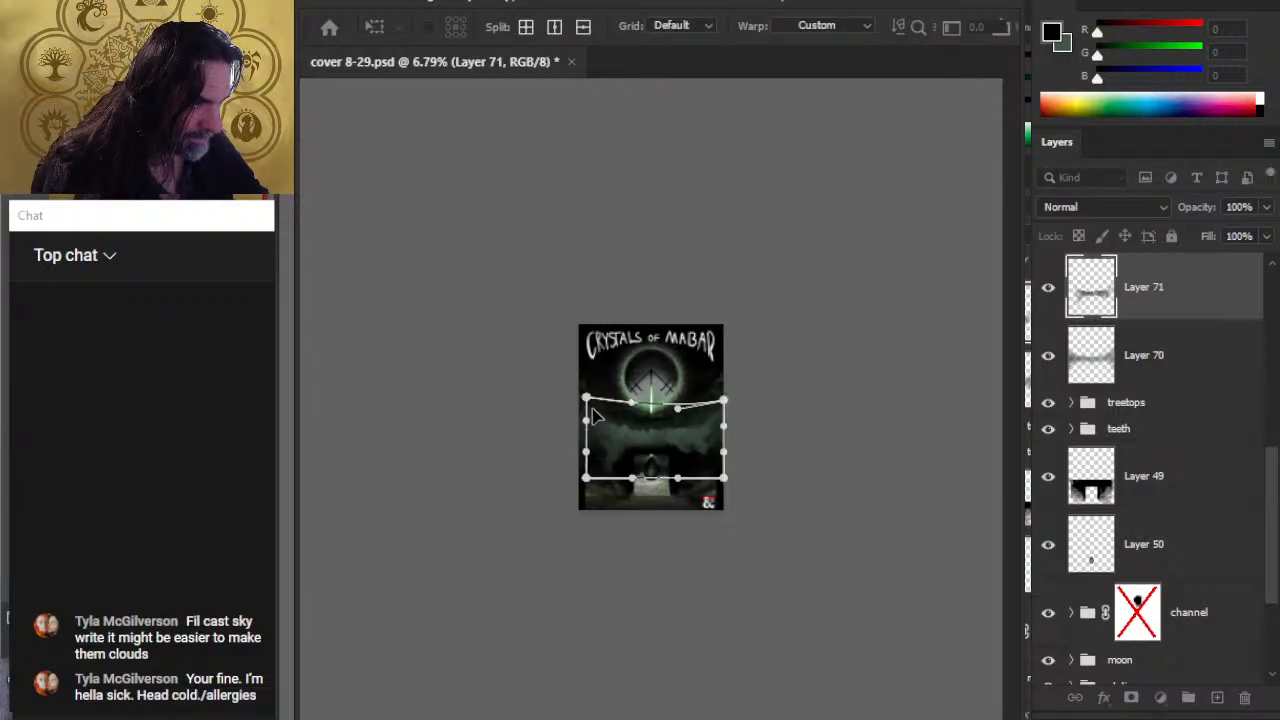
drag(700, 443, 650, 441)
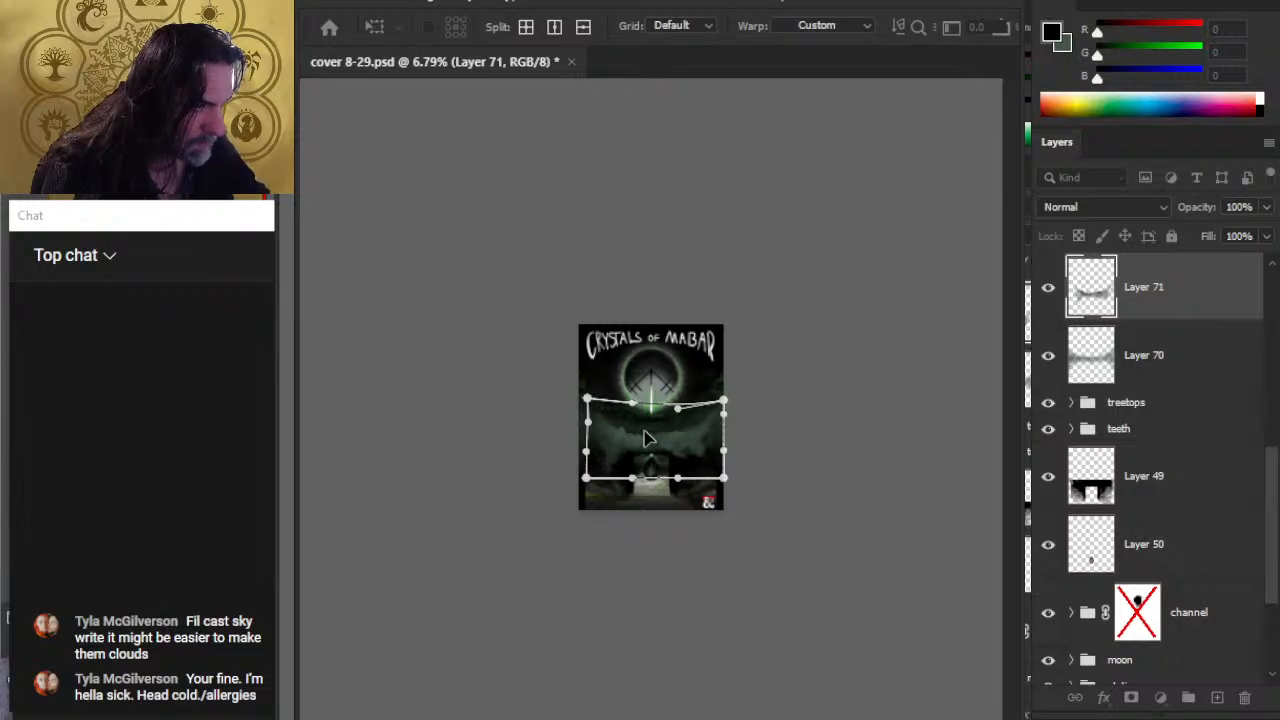
Step: Nudge the warped mist on Layer 71 slightly up towards the treetops and apply the transformation
key(Up)
key(Up)
key(Up)
key(Up)
key(Up)
key(Up)
key(Down)
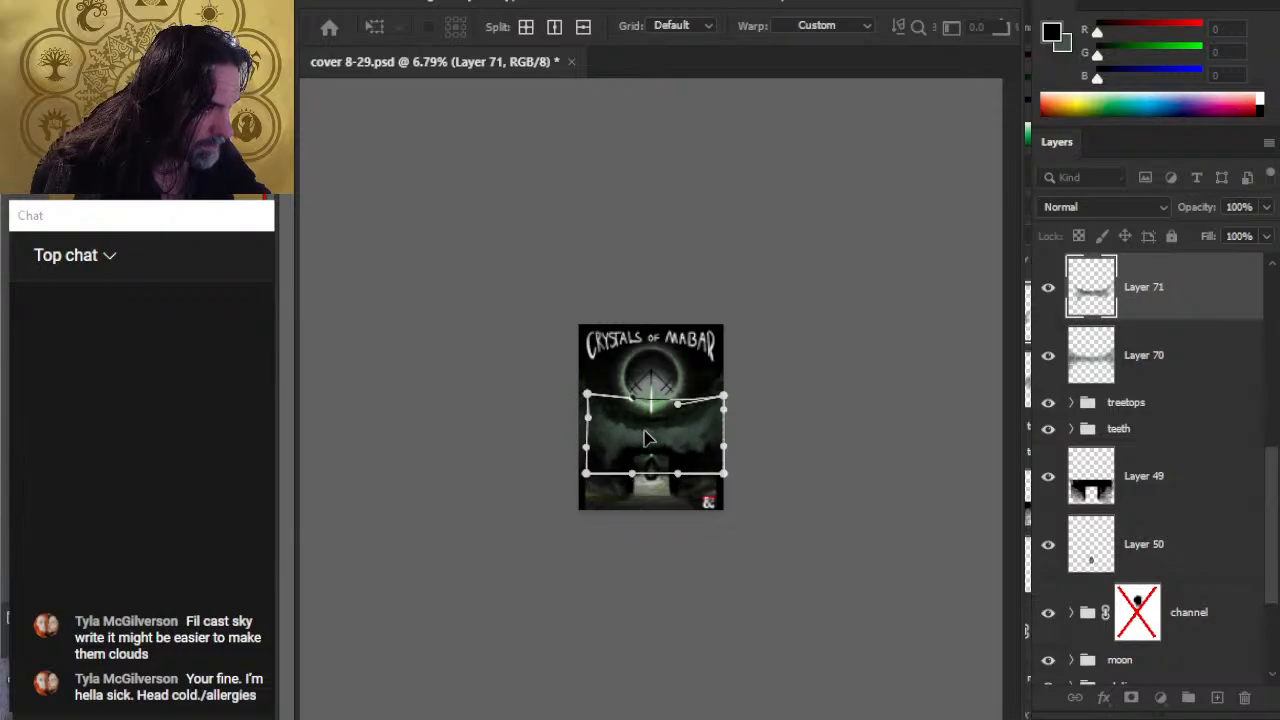
key(Up)
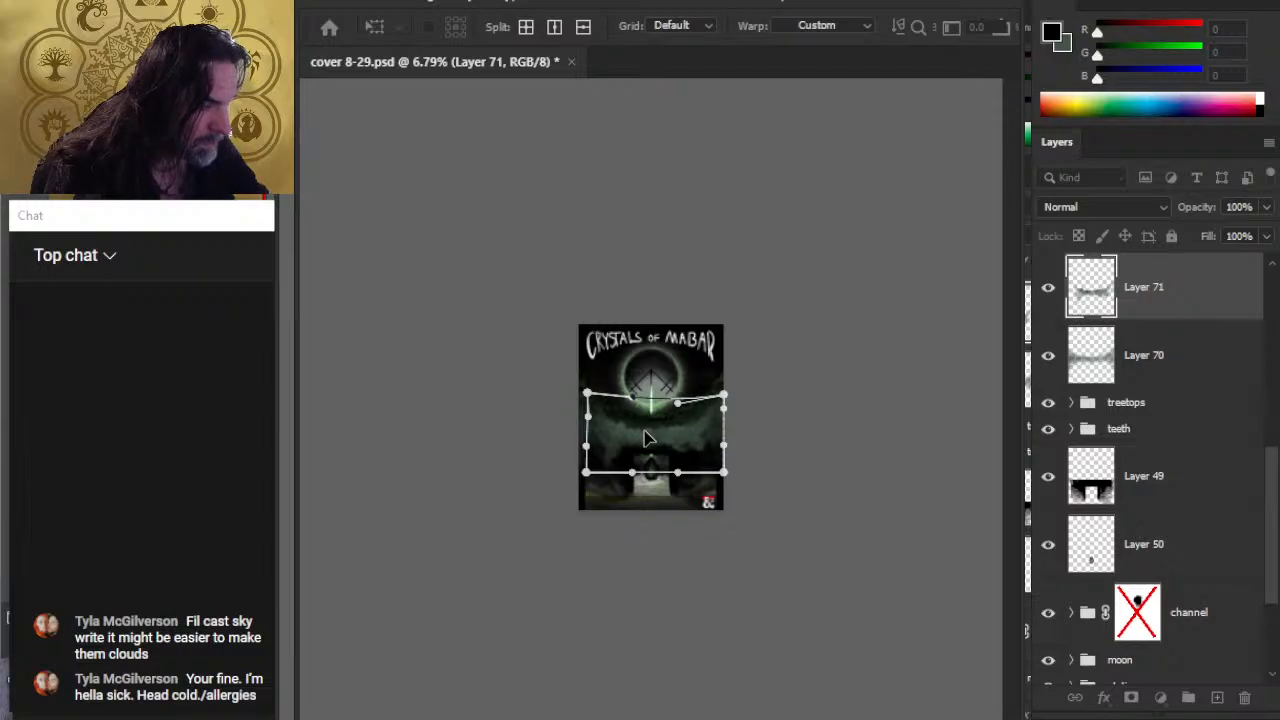
key(Return)
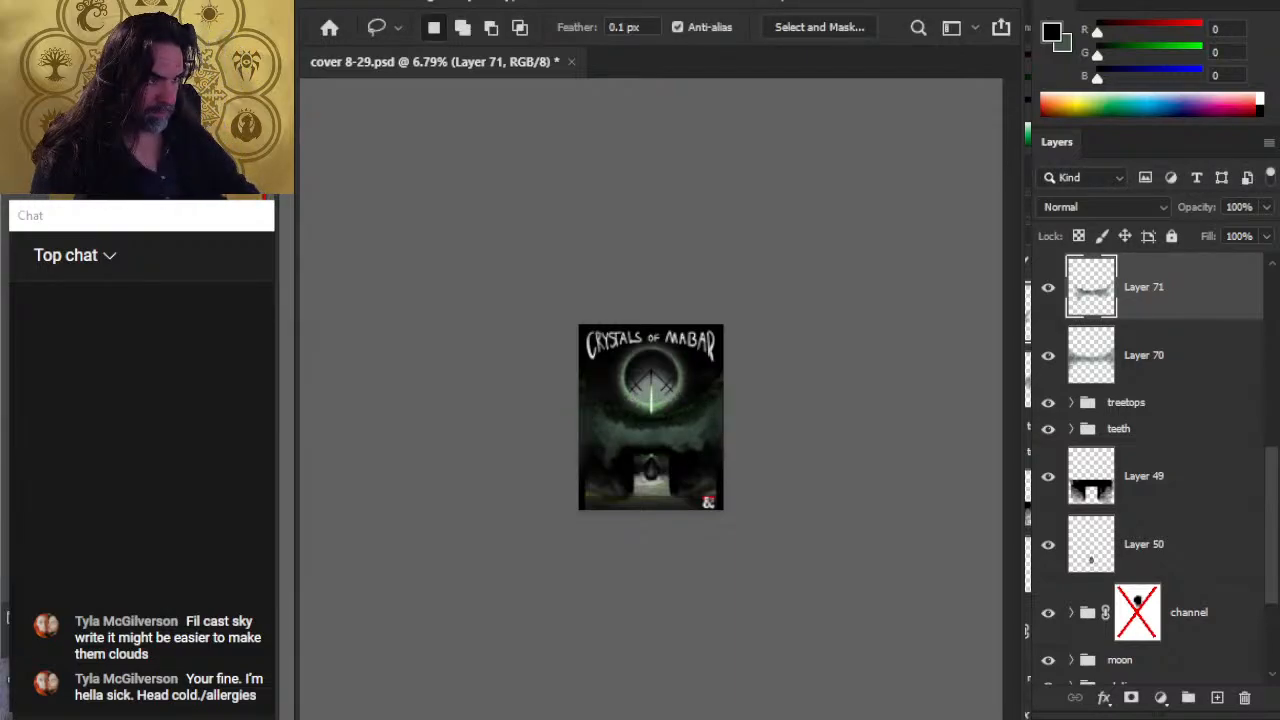
Step: Duplicate Layer 71, hide the original, and smudge the copy's hard mist edges into wisps at 60% strength
key(v)
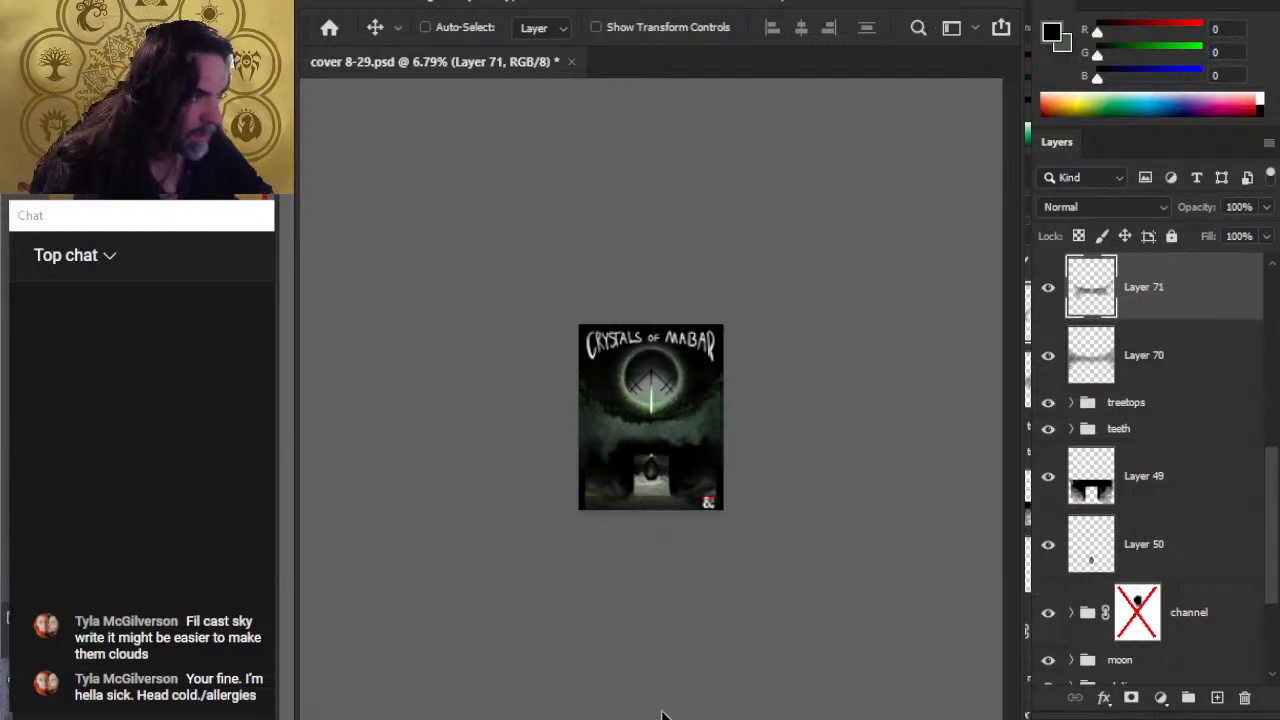
key(z)
drag(580, 466, 734, 549)
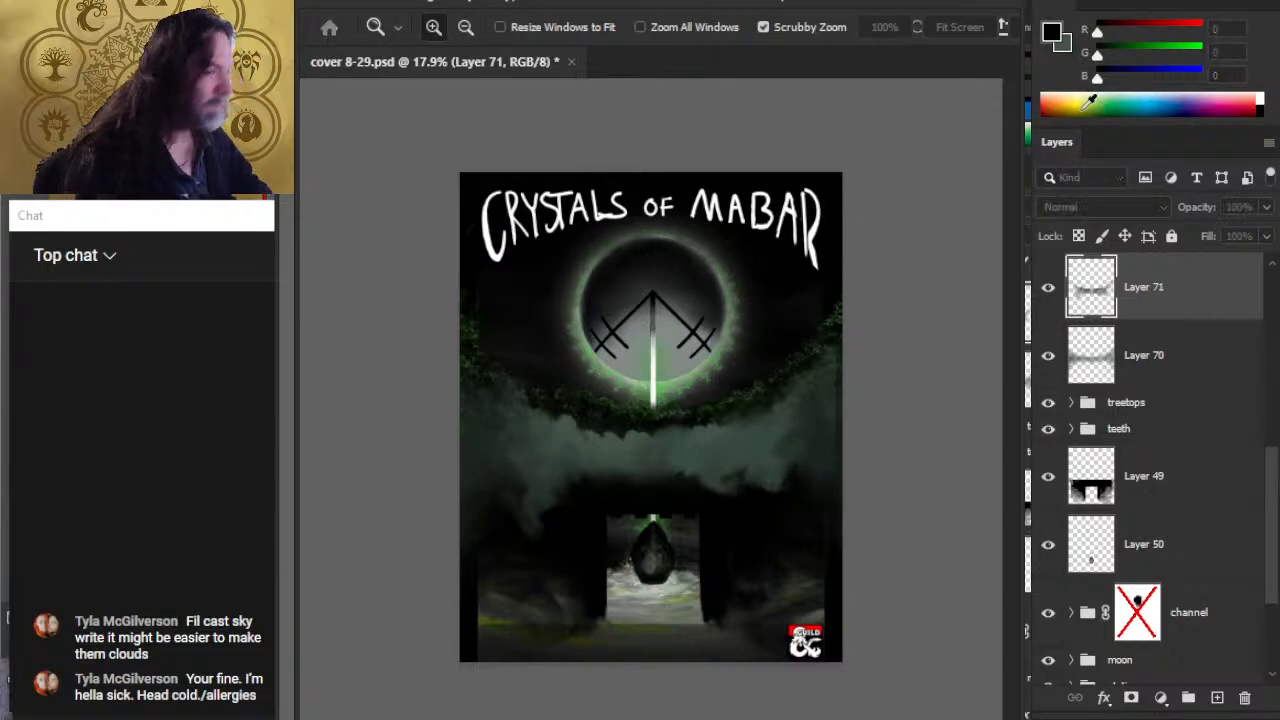
key(ctrl+j)
click(1048, 355)
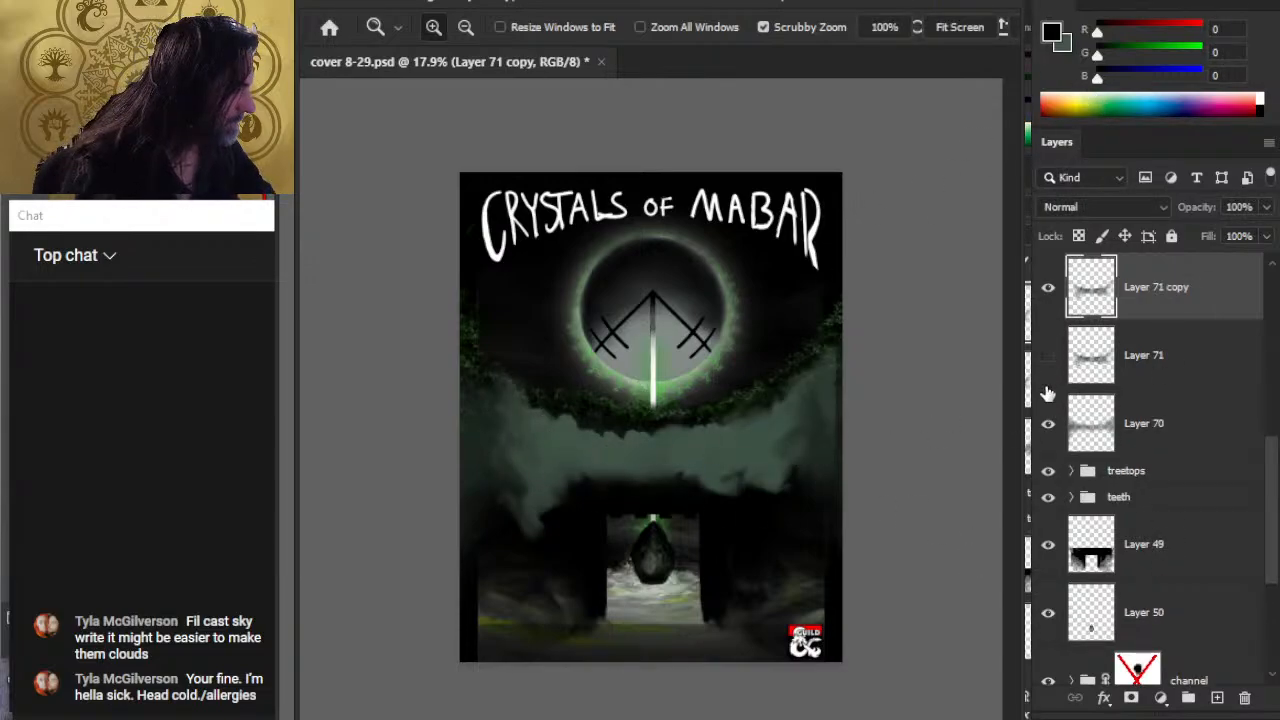
key(r)
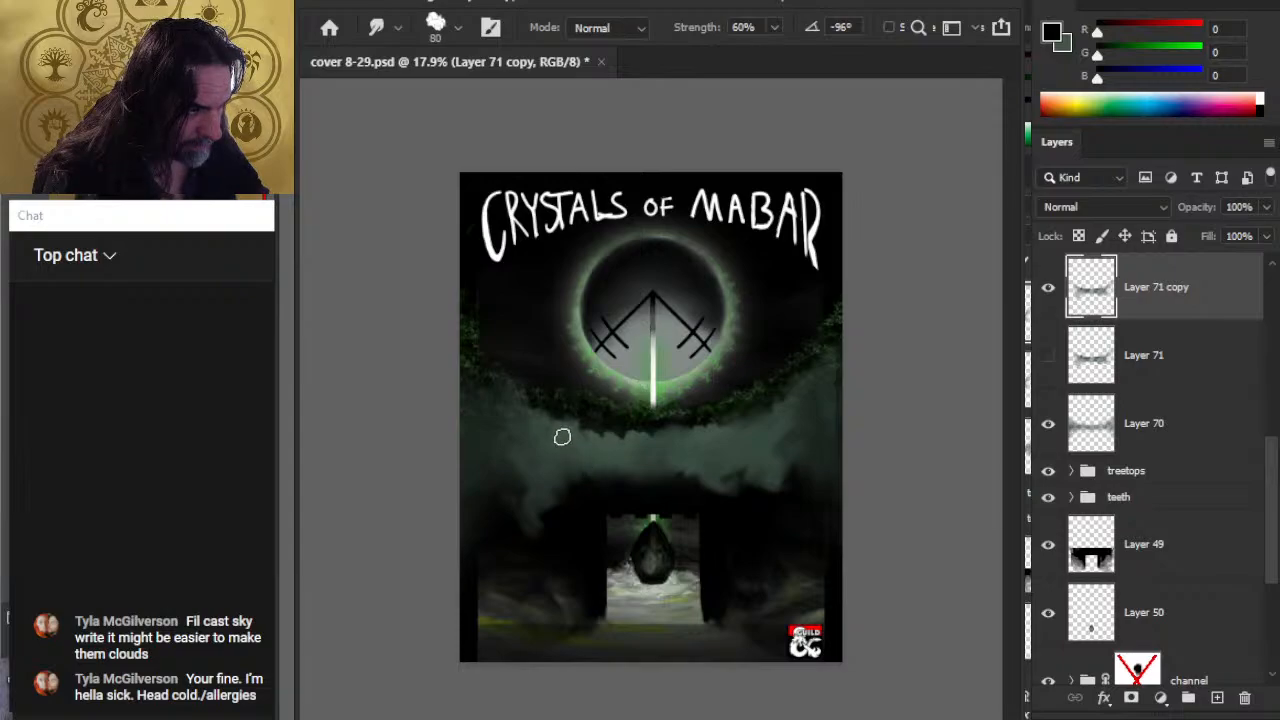
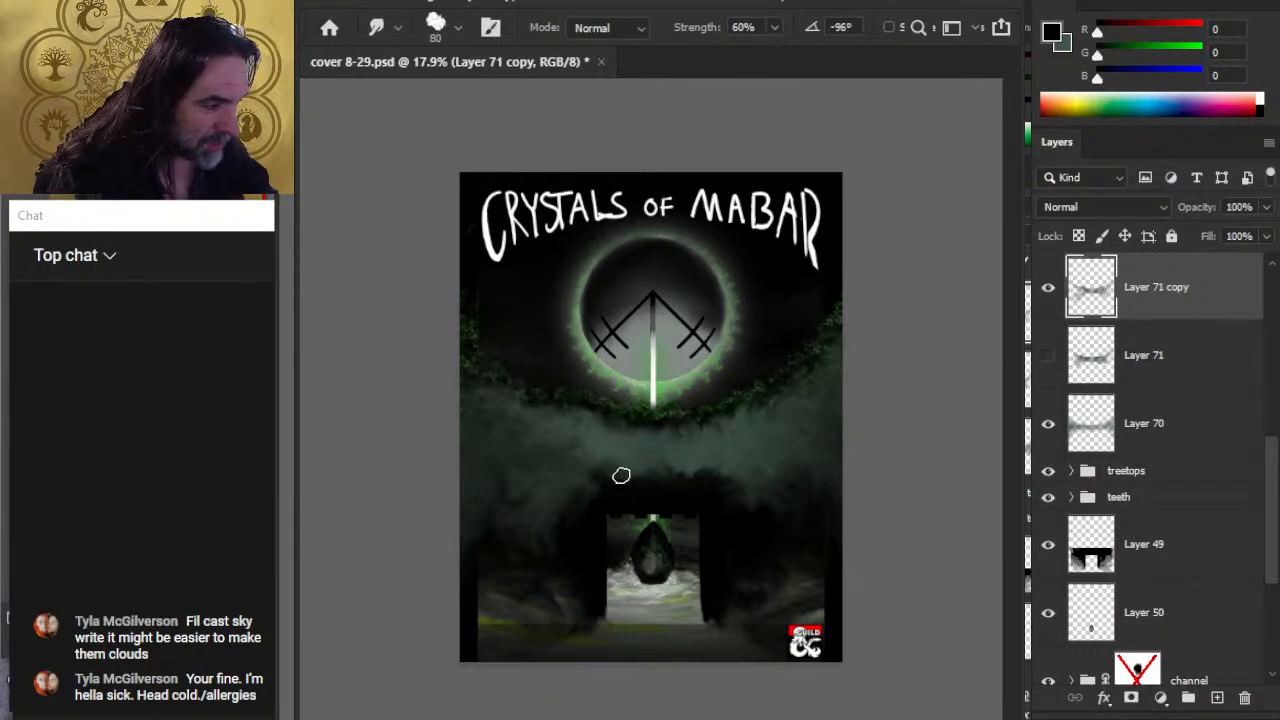
Step: Blend the mist on Layer 71 copy more smoothly with 30% smudge strength and 90 and 70 px brushes, checking the whole cover
key(bracketright)
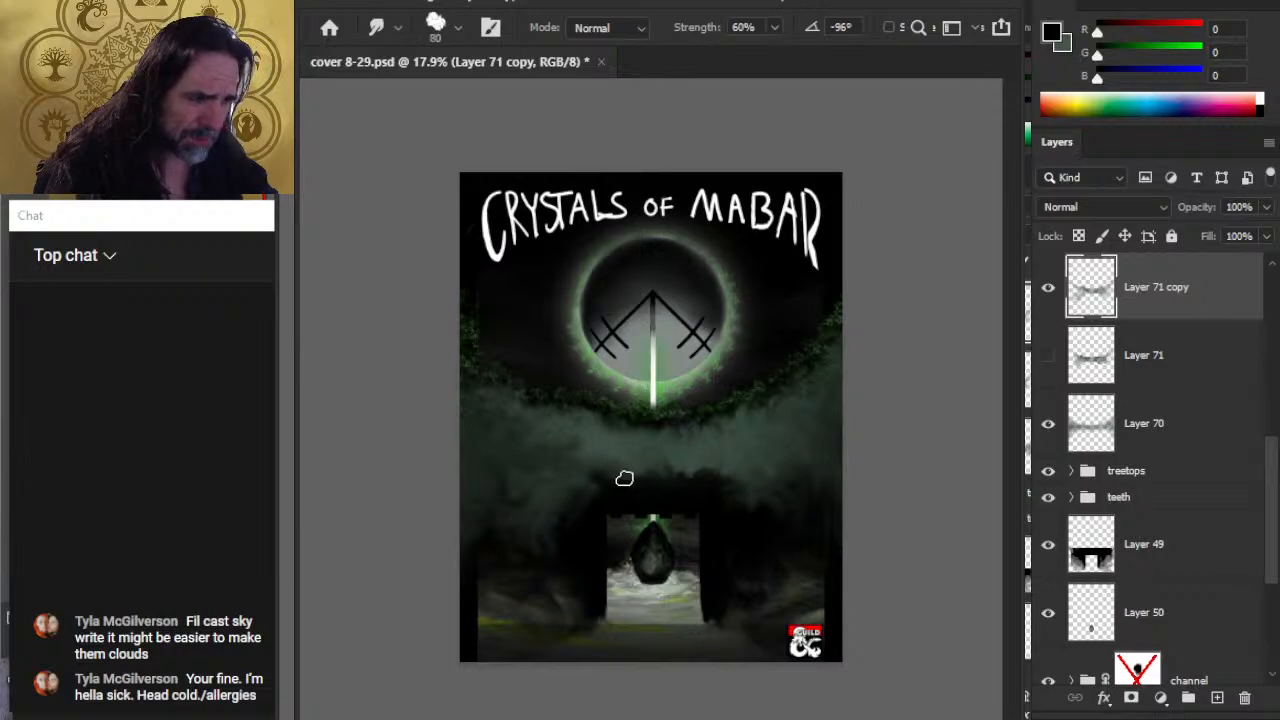
key(b)
key(r)
key(3)
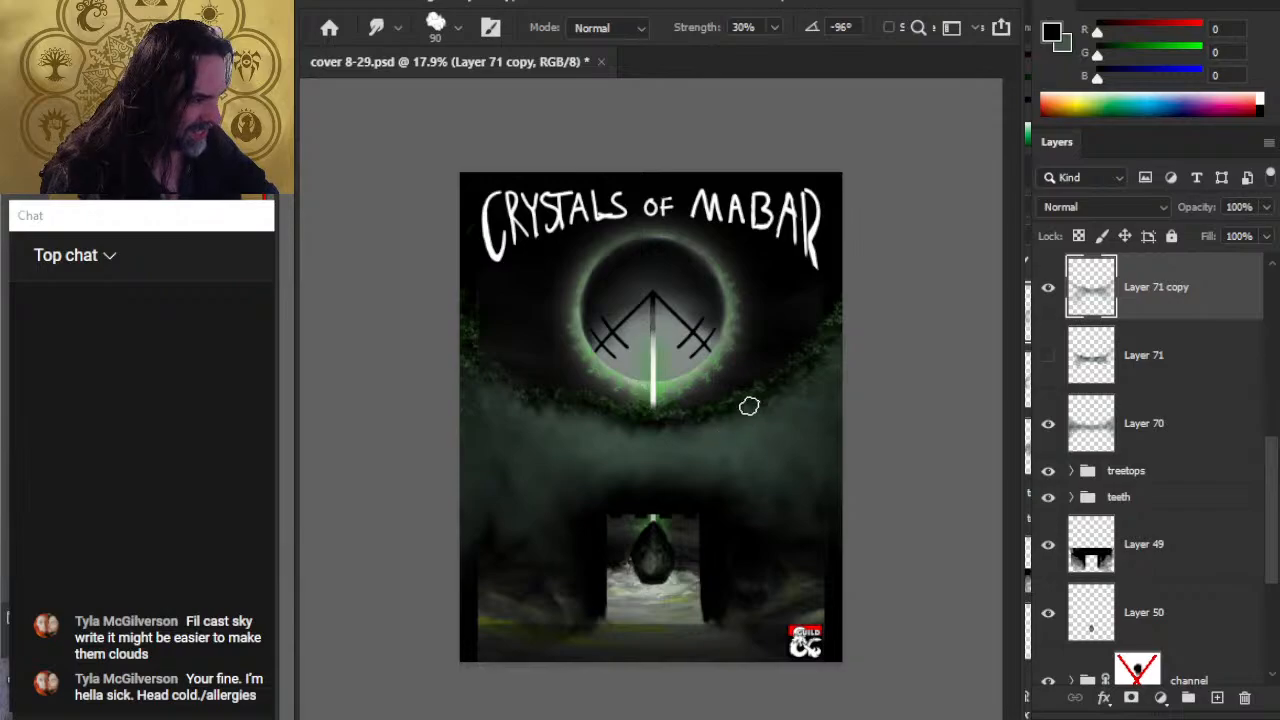
key(bracketleft)
key(bracketleft)
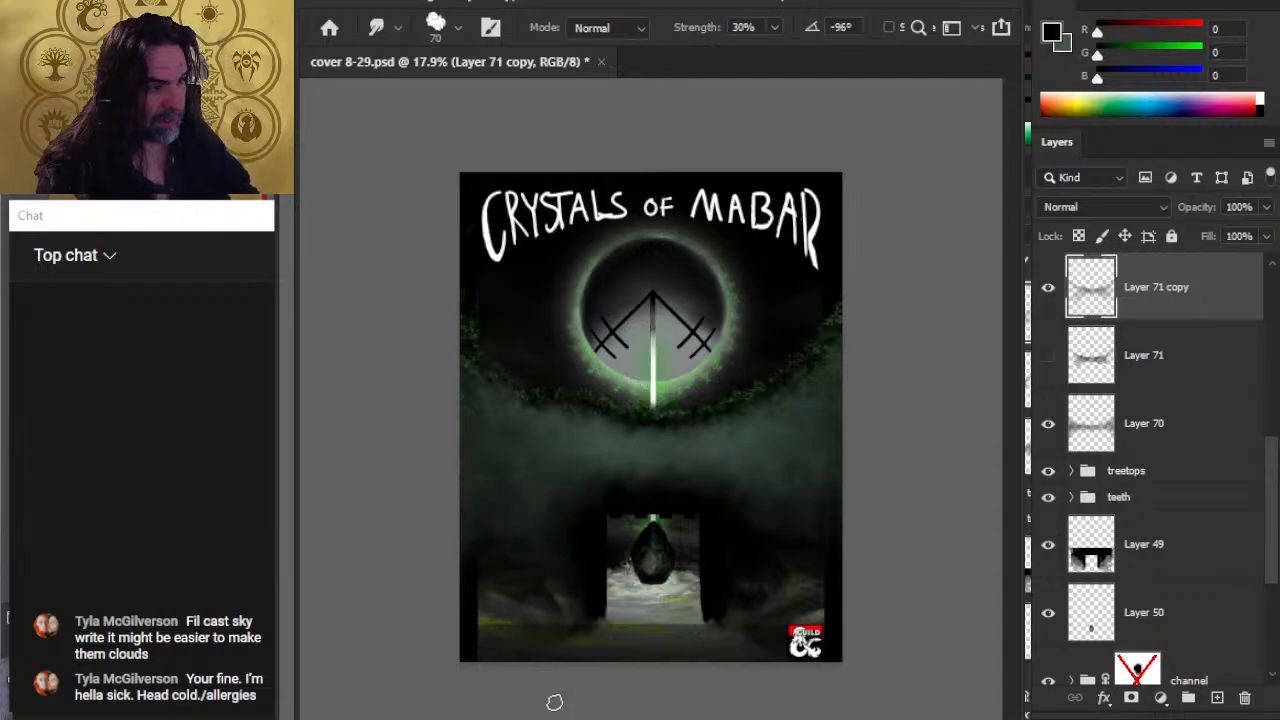
key(z)
drag(797, 520, 697, 602)
drag(714, 534, 700, 517)
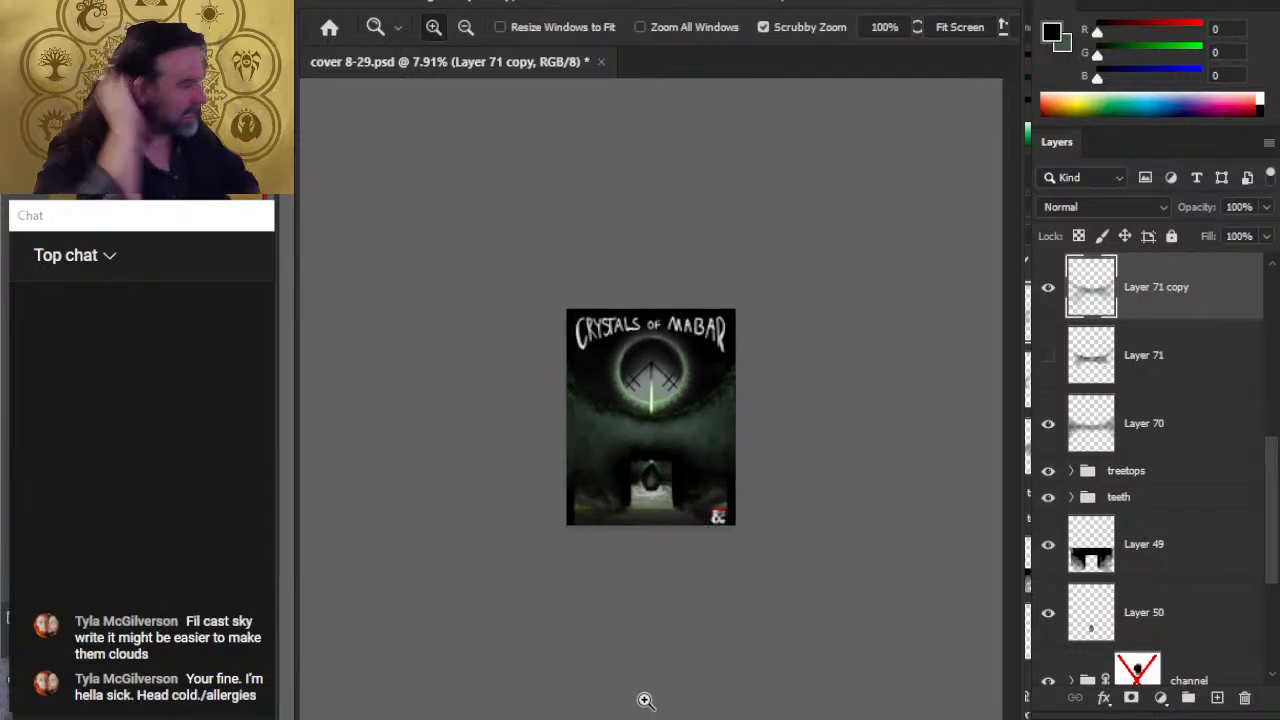
Step: Create a new layer above Layer 71 copy and paint a wide black band above the doorway with the 500 px brush
click(1217, 698)
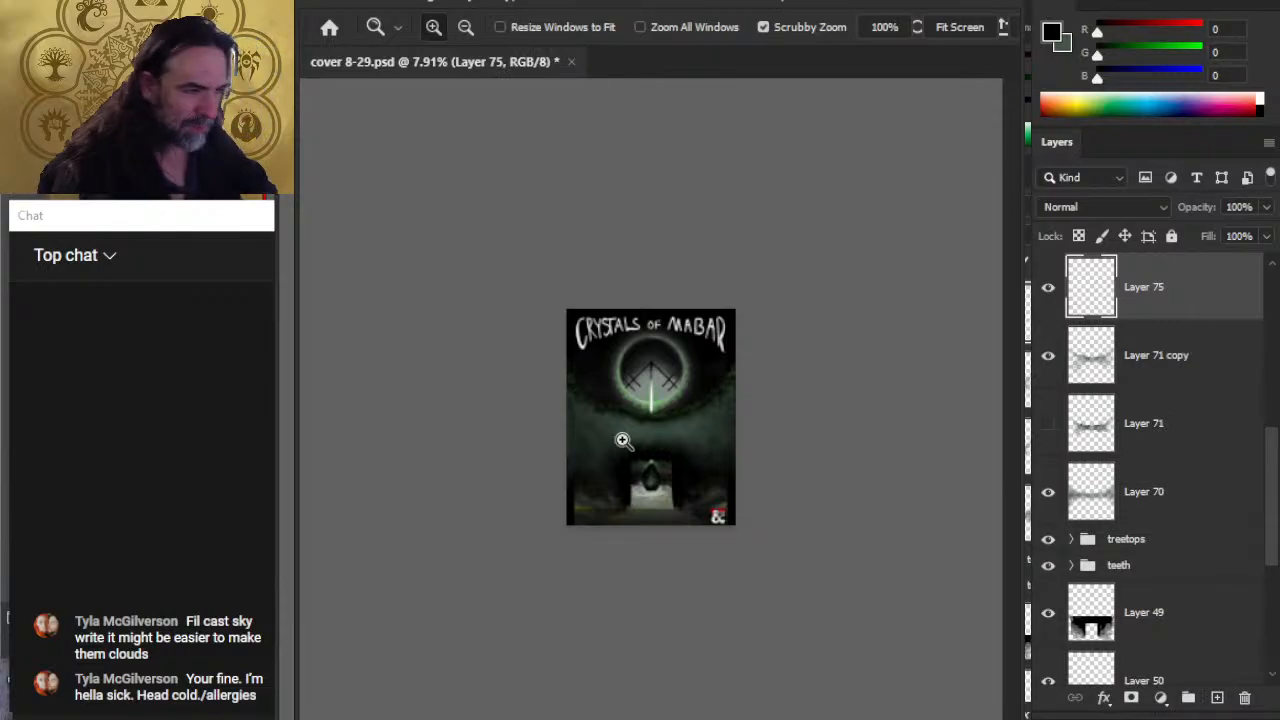
key(b)
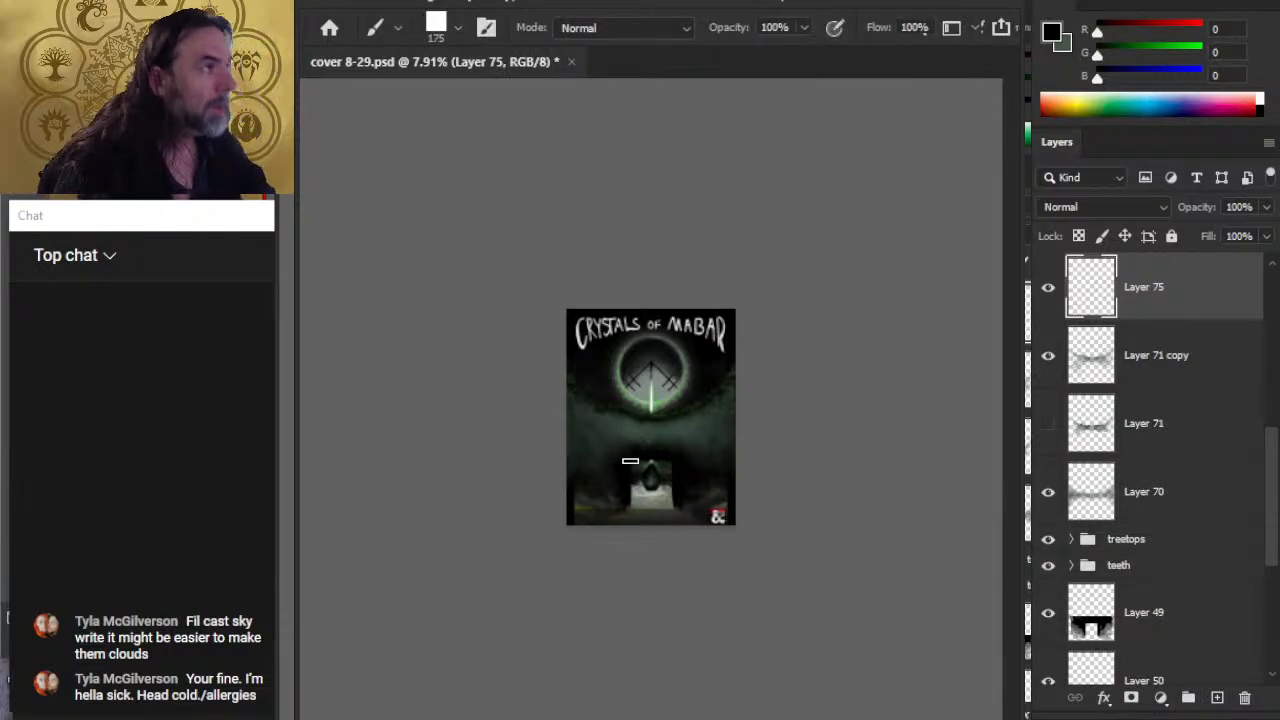
key(bracketright)
key(bracketright)
key(bracketright)
key(bracketright)
key(bracketright)
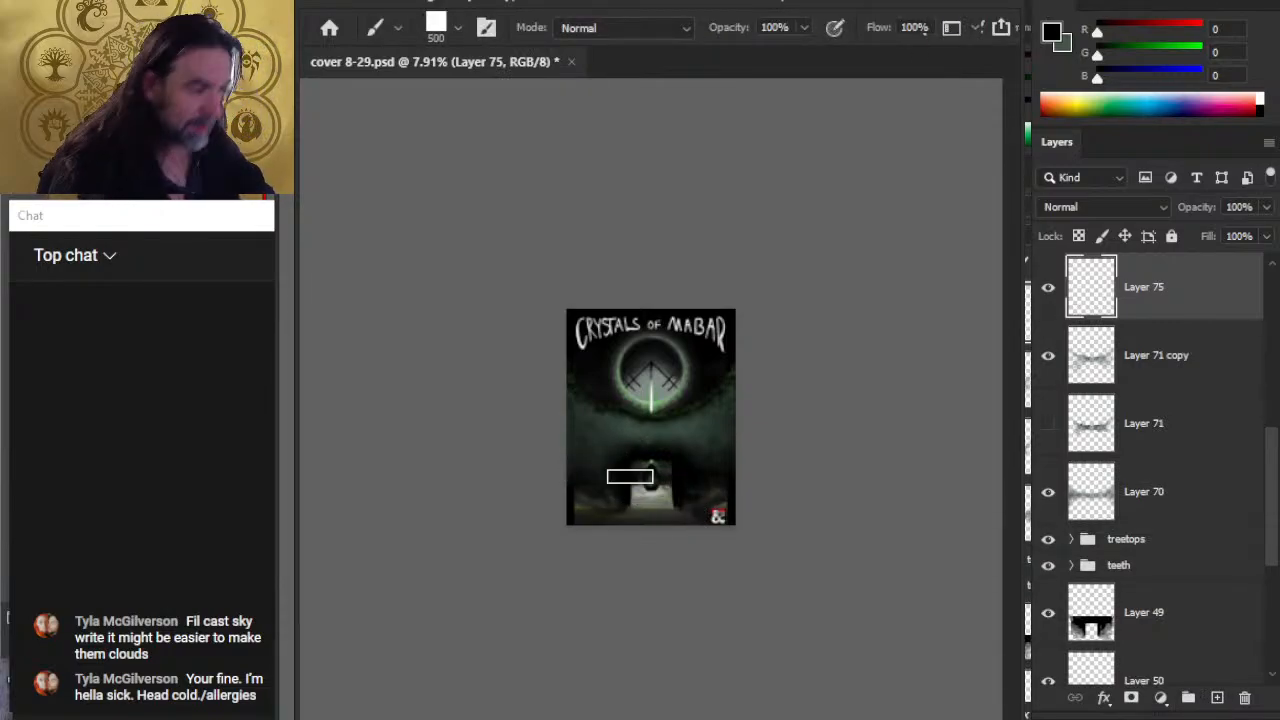
drag(636, 442, 690, 444)
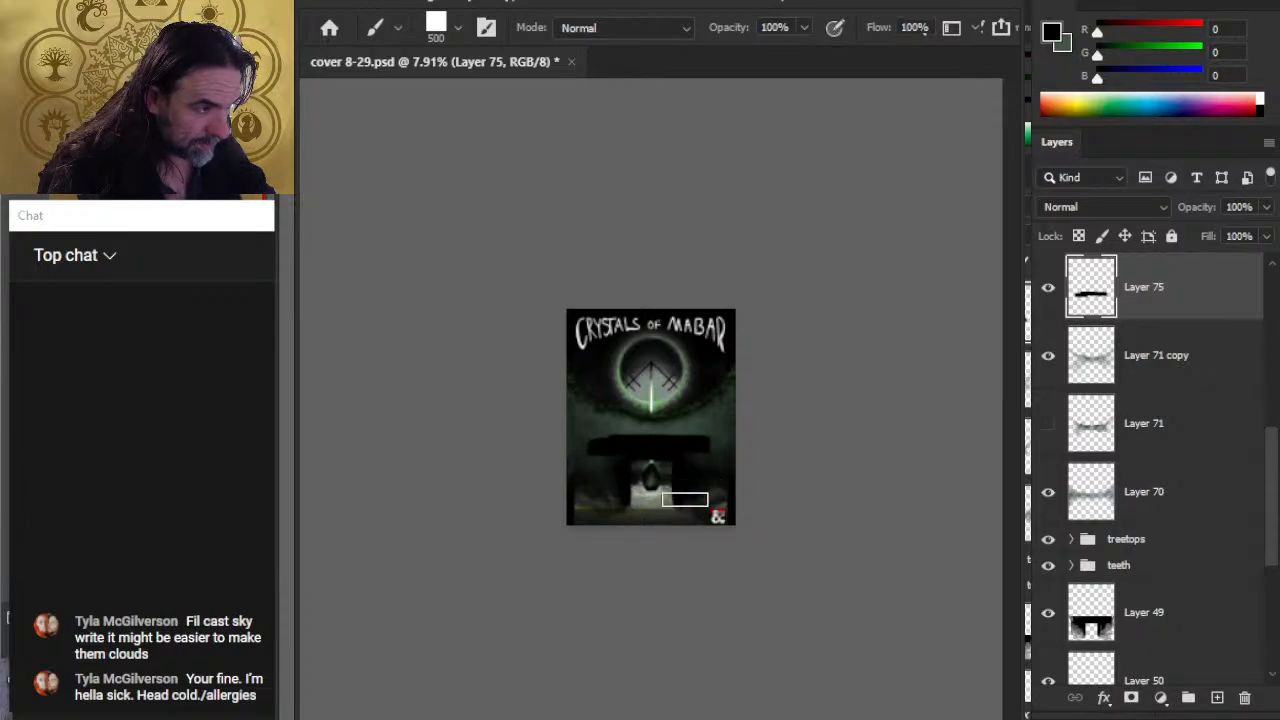
Step: Smudge the black band on Layer 75 into faint dark wisps across the mist with a 150 px brush at 70% strength
key(r)
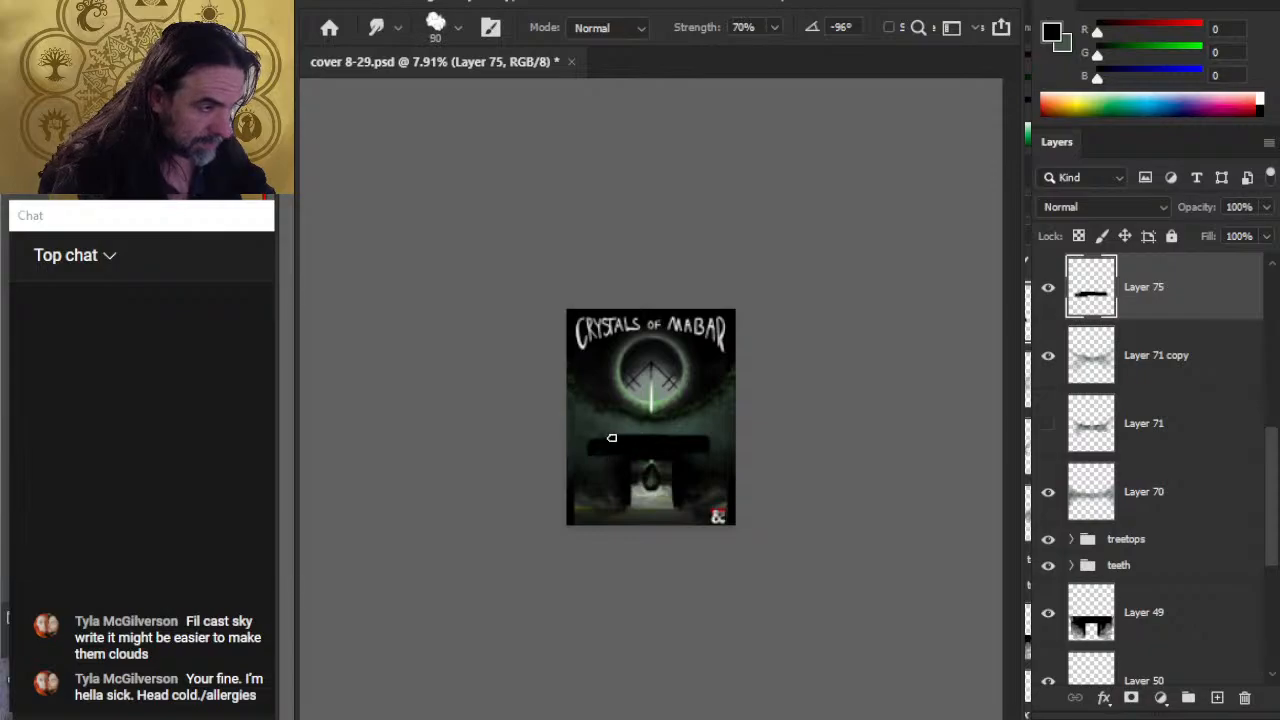
key(bracketright)
key(bracketright)
key(bracketright)
mouse_move(606, 443)
mouse_down()
mouse_move(598, 450)
mouse_move(617, 438)
mouse_move(591, 431)
mouse_move(657, 443)
mouse_move(684, 418)
mouse_move(666, 449)
mouse_move(658, 432)
mouse_up()
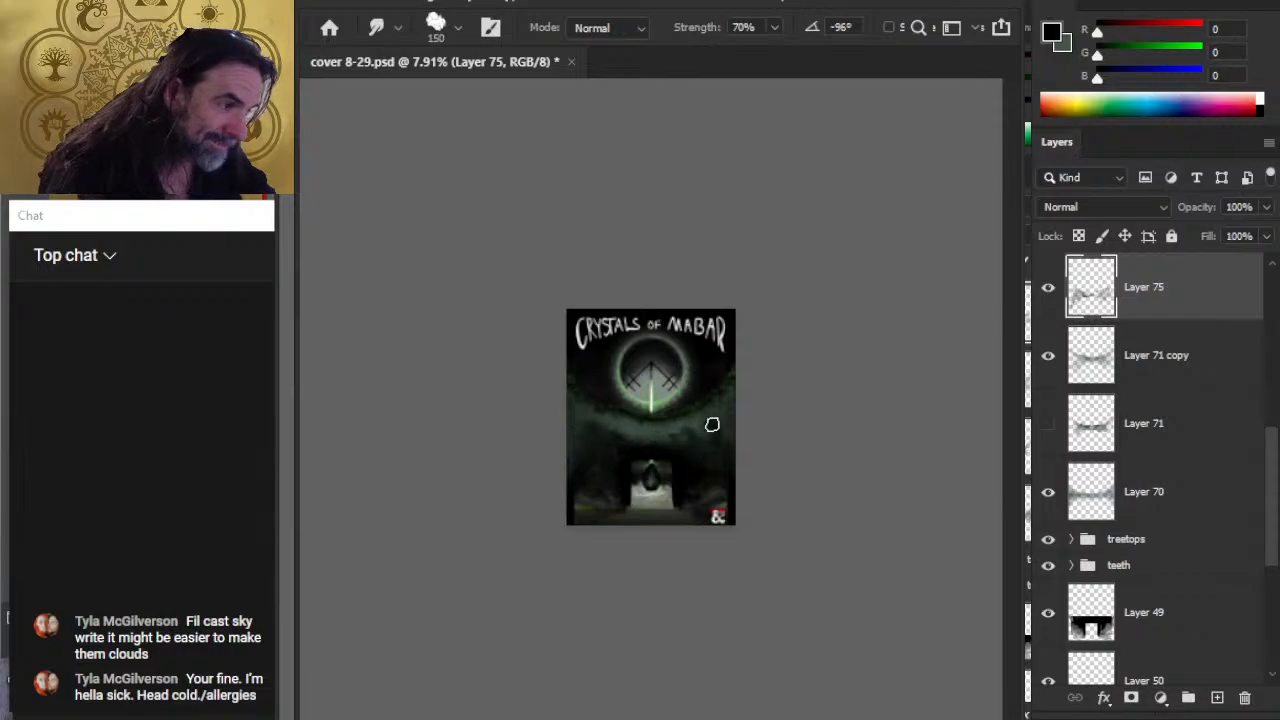
Step: Prepare a round 60 px brush with a green foreground colour of RGB 0, 74, 0
key(b)
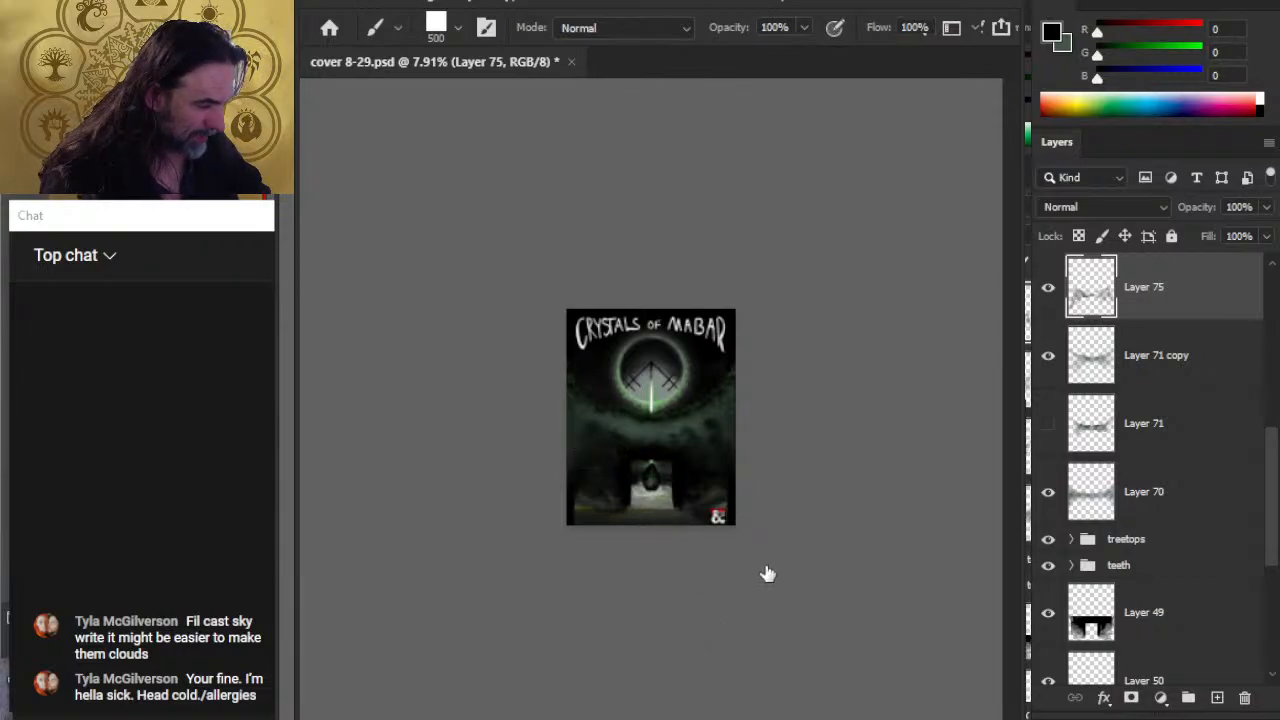
key(bracketleft)
key(bracketleft)
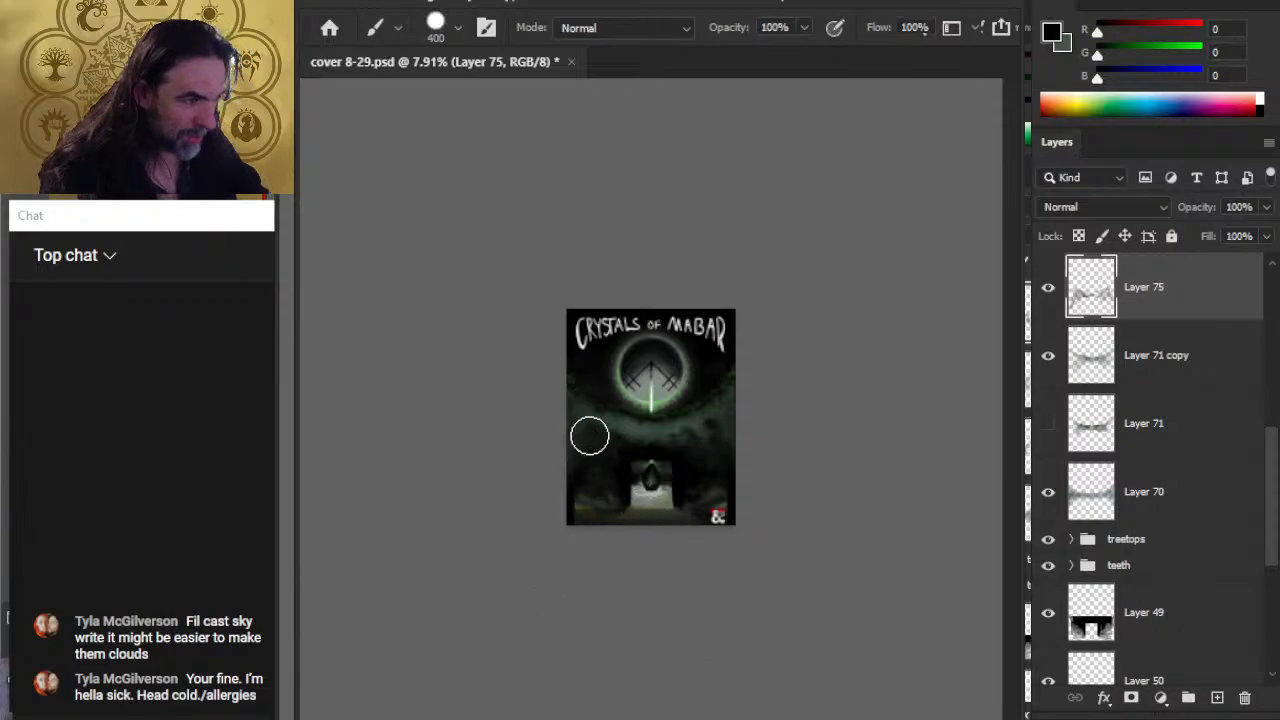
key(bracketleft)
key(bracketleft)
key(bracketleft)
key(bracketleft)
key(bracketleft)
key(bracketleft)
key(bracketleft)
key(bracketleft)
key(bracketleft)
key(bracketleft)
key(bracketleft)
alt+click(637, 523)
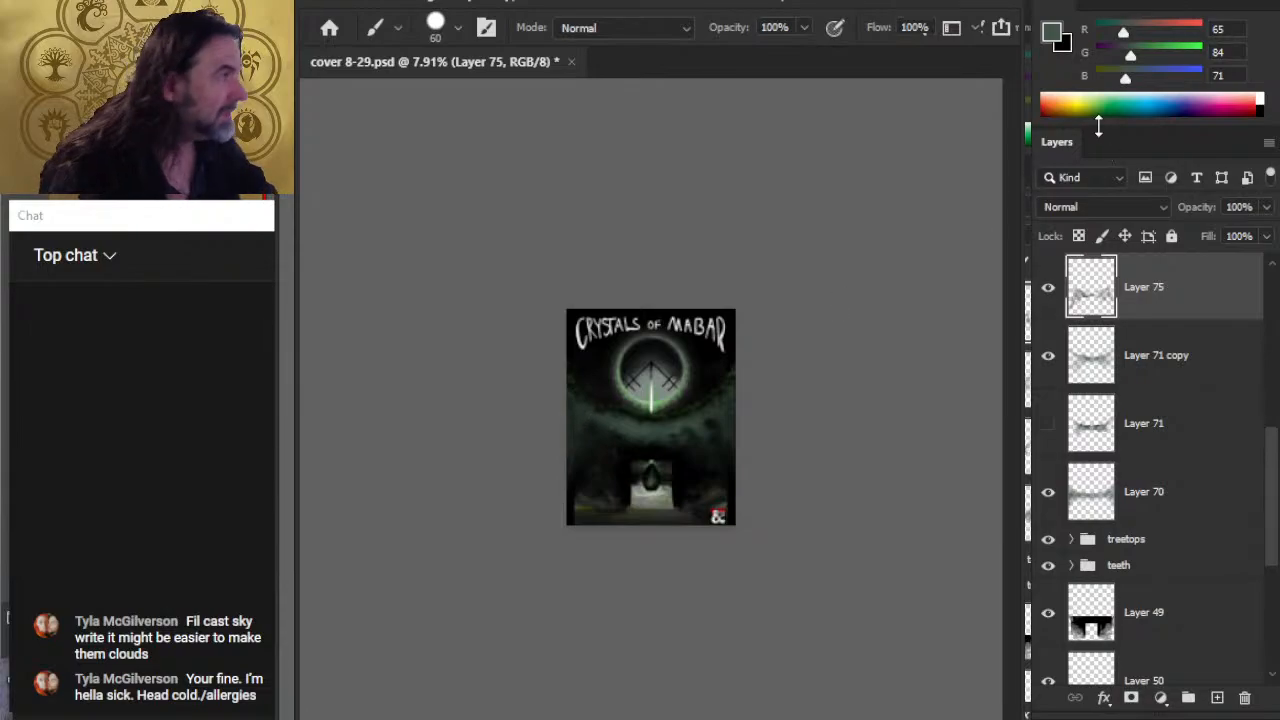
drag(1126, 37, 1097, 33)
drag(1128, 79, 1097, 79)
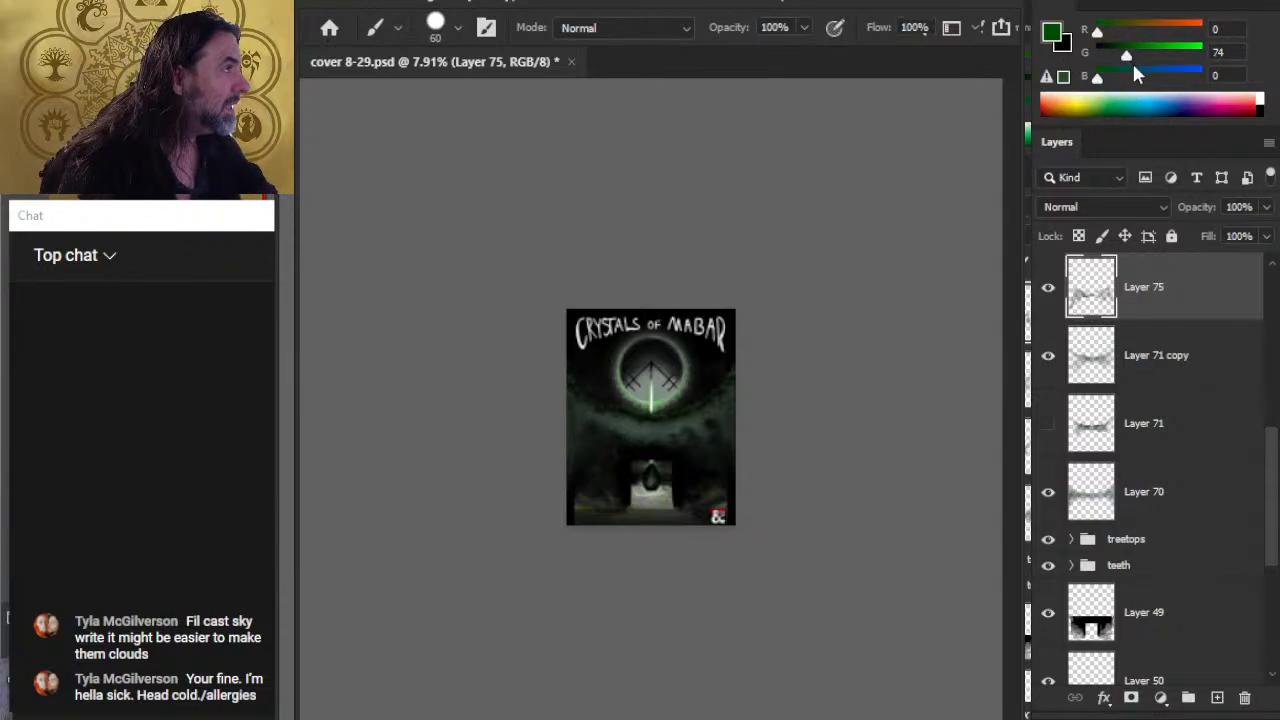
Step: Try painting a green tree trunk with branches along the cover's left side on Layer 75, trim its tip, and undo it
mouse_move(589, 398)
mouse_down()
mouse_move(572, 448)
mouse_move(588, 388)
mouse_up()
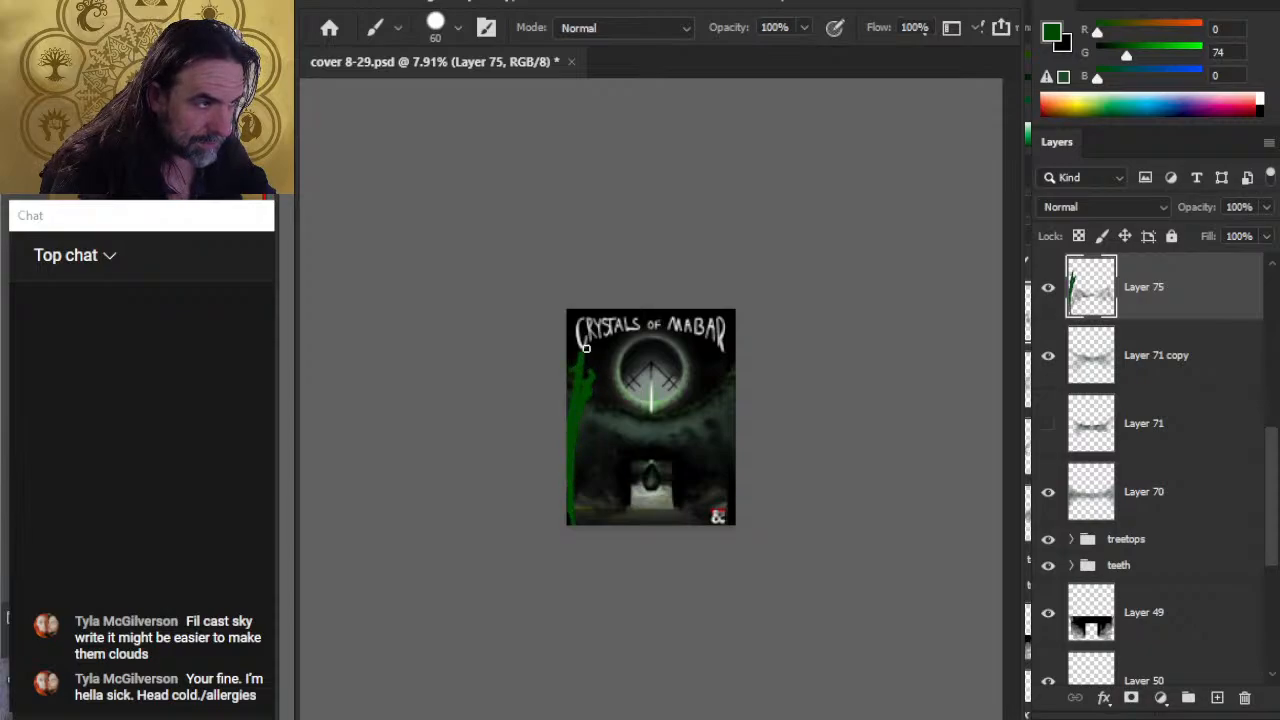
key(e)
drag(587, 352, 586, 336)
key(b)
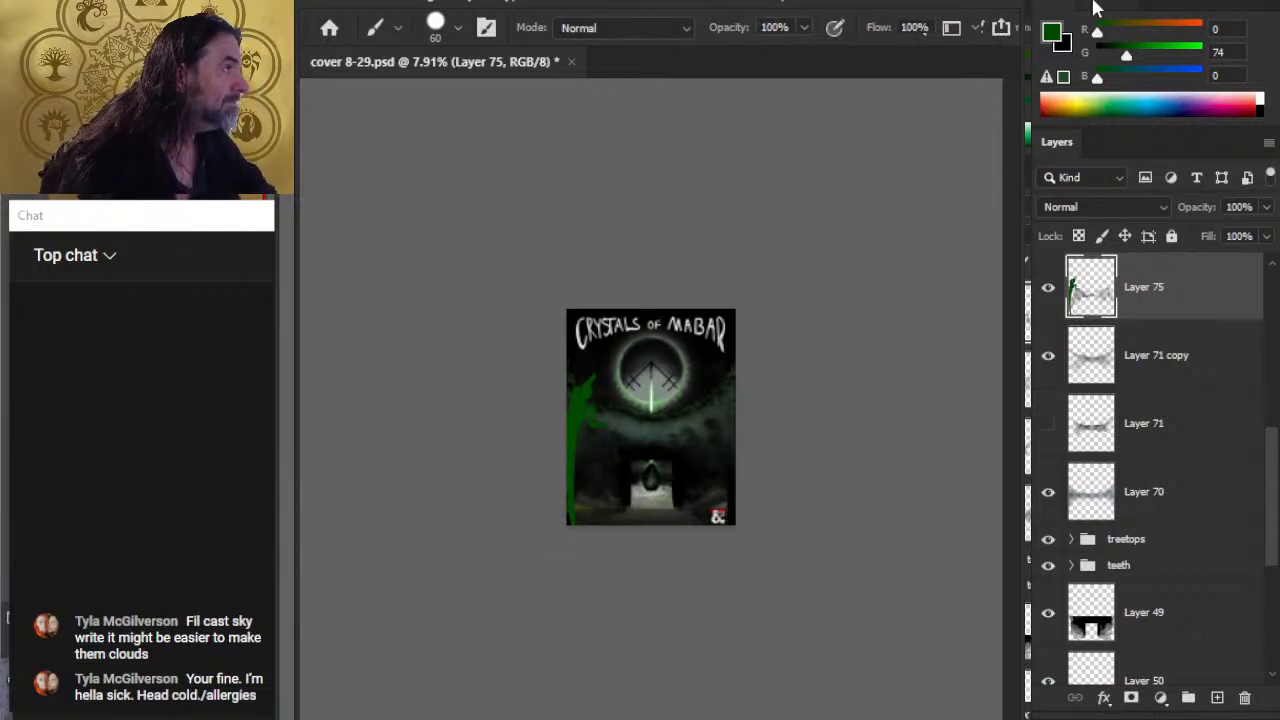
key(ctrl+z)
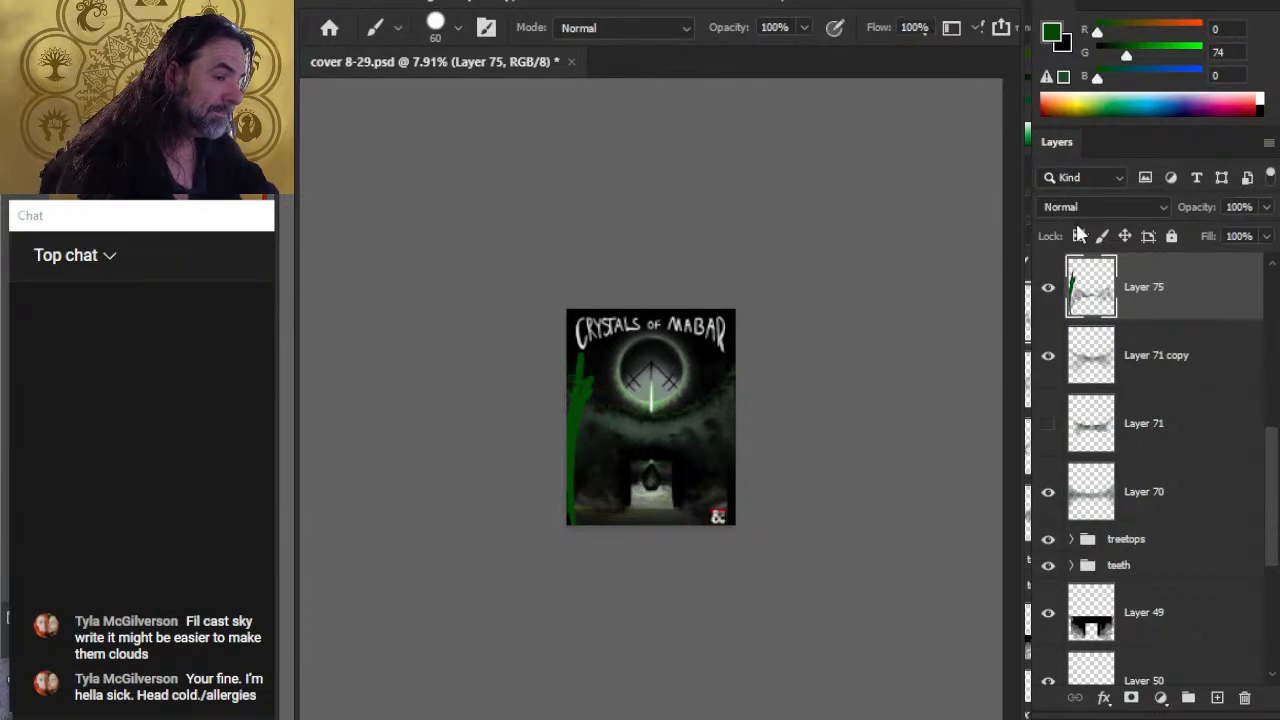
key(ctrl+z)
Step: Darken the green to RGB 0, 34, 0, paint trees up both sides of the cover, and erase the growth nearest the moon
drag(1119, 54, 1116, 58)
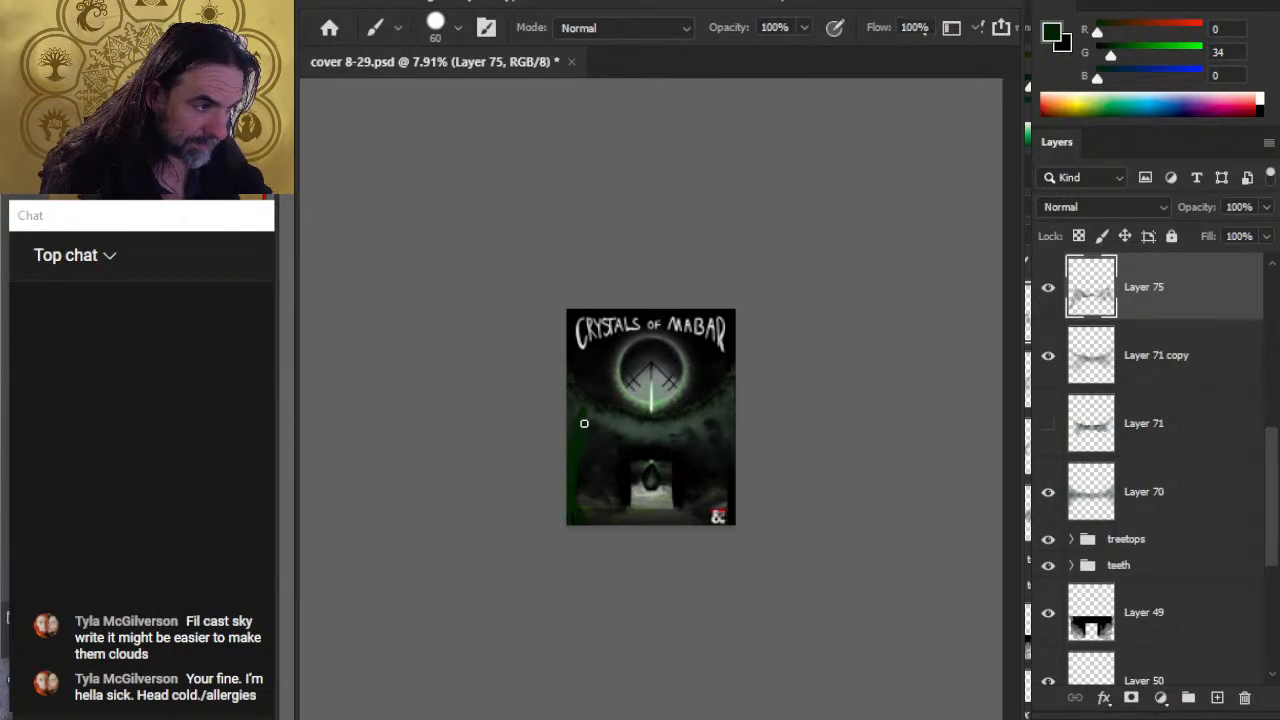
drag(584, 423, 592, 520)
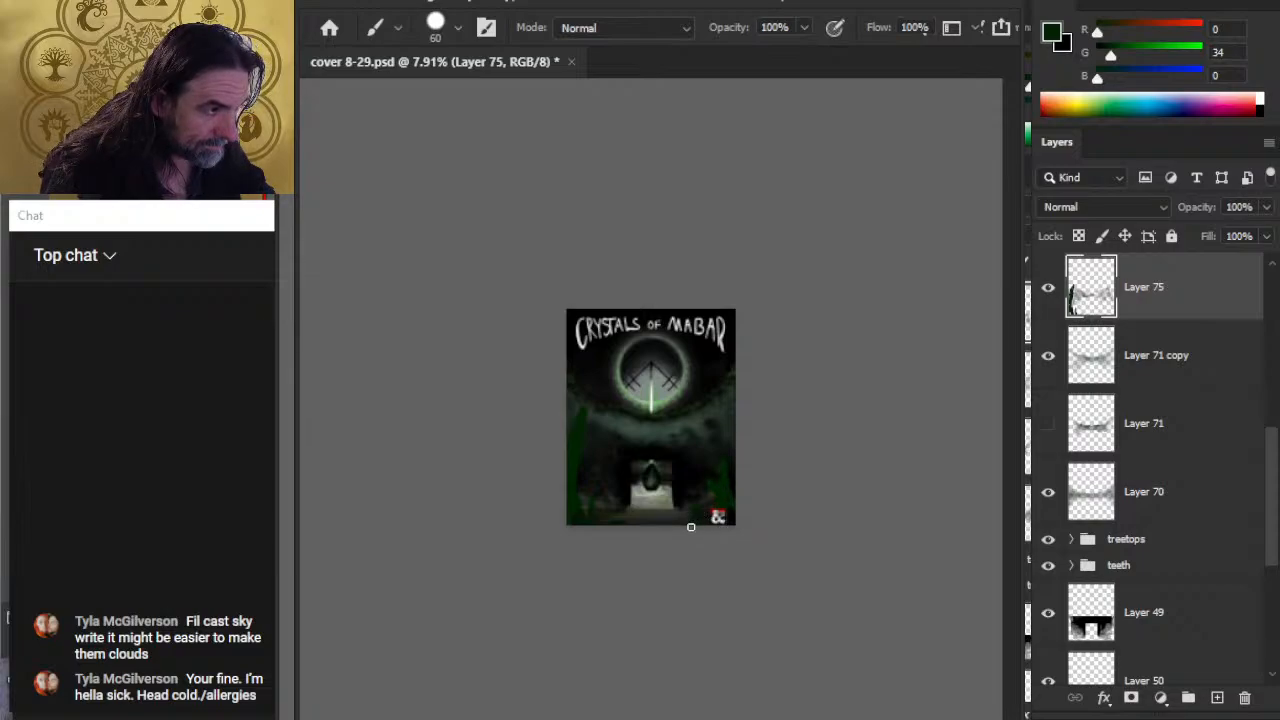
drag(690, 527, 733, 480)
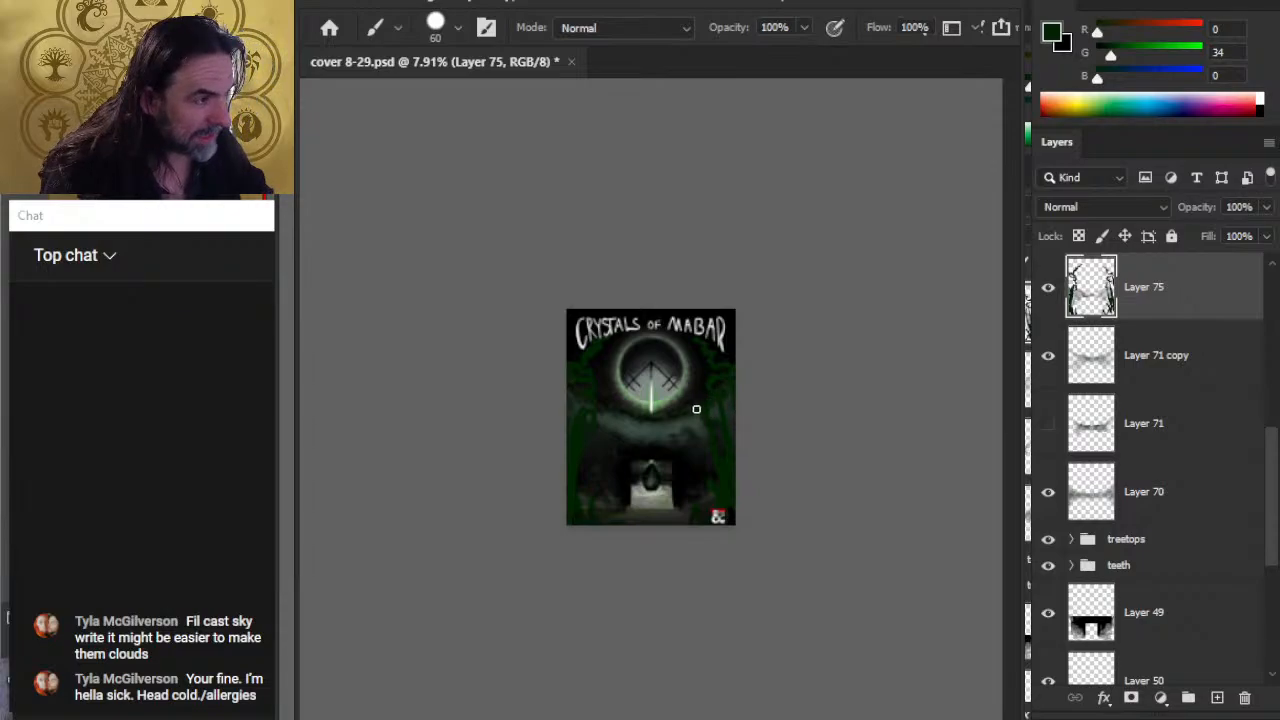
key(e)
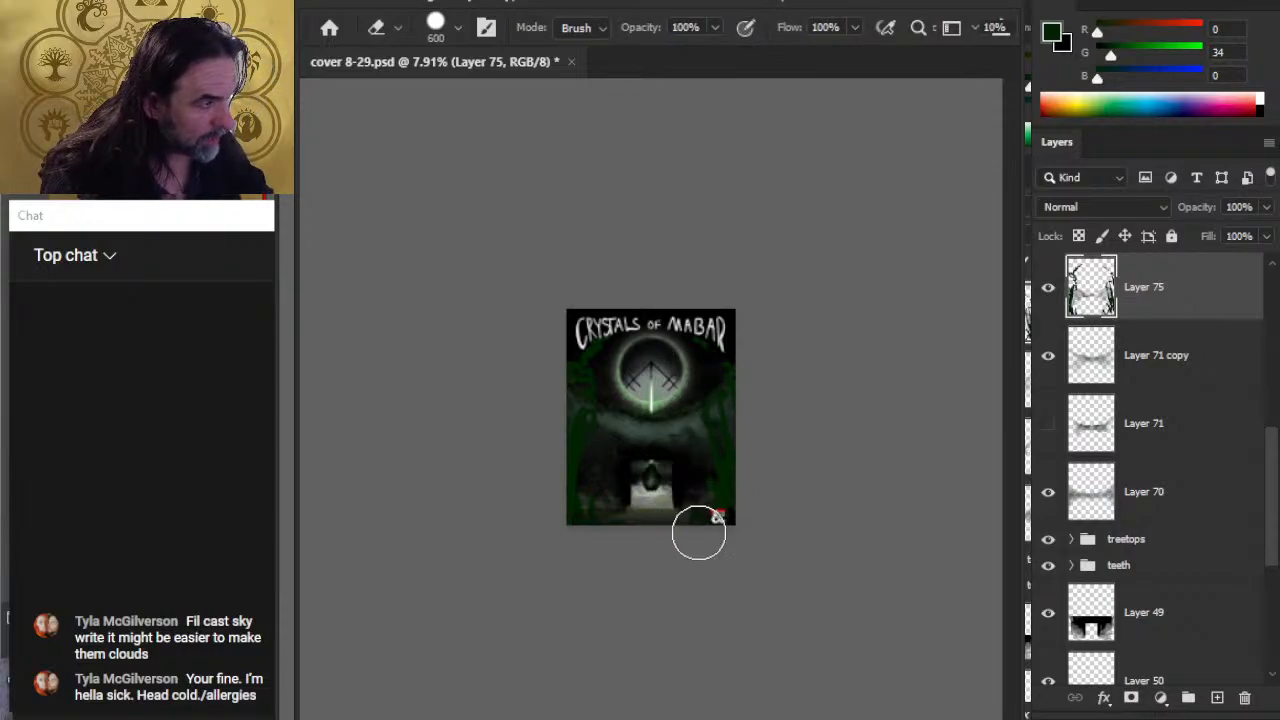
key(b)
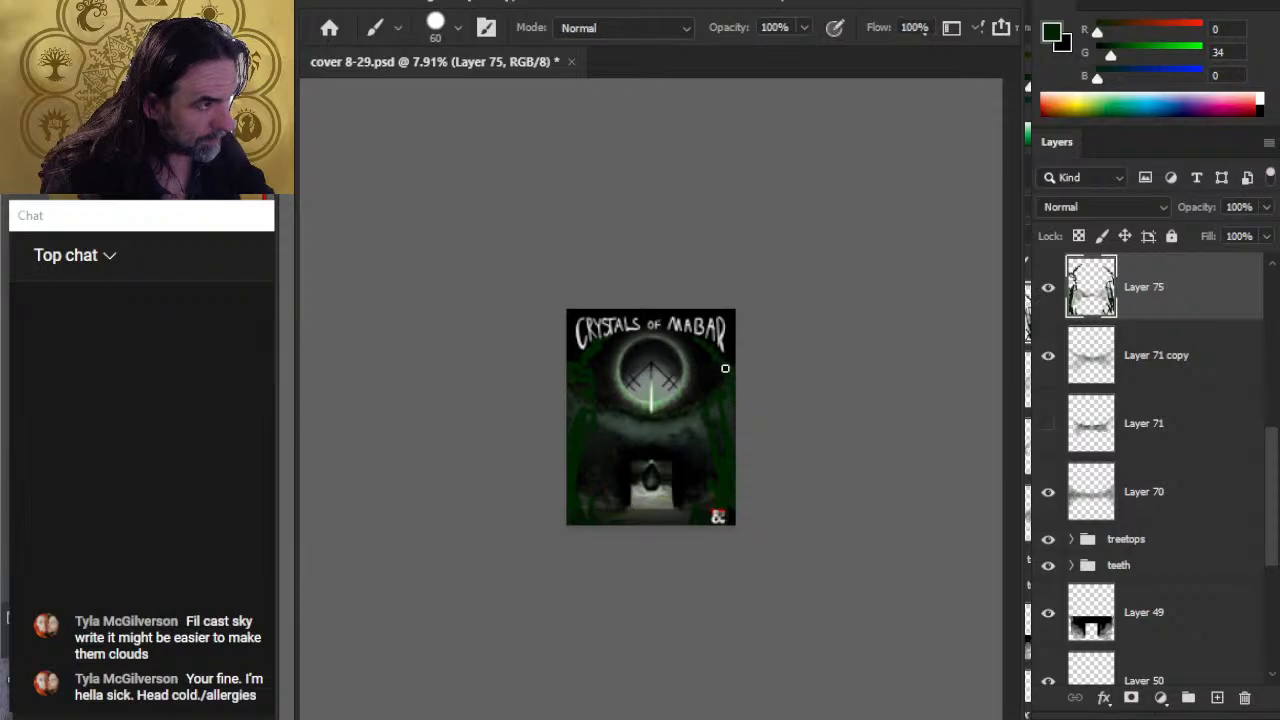
Step: Add dark green growth along the cover's right side on Layer 75, alternating a 60 px brush with a 500 px eraser
key(e)
key(b)
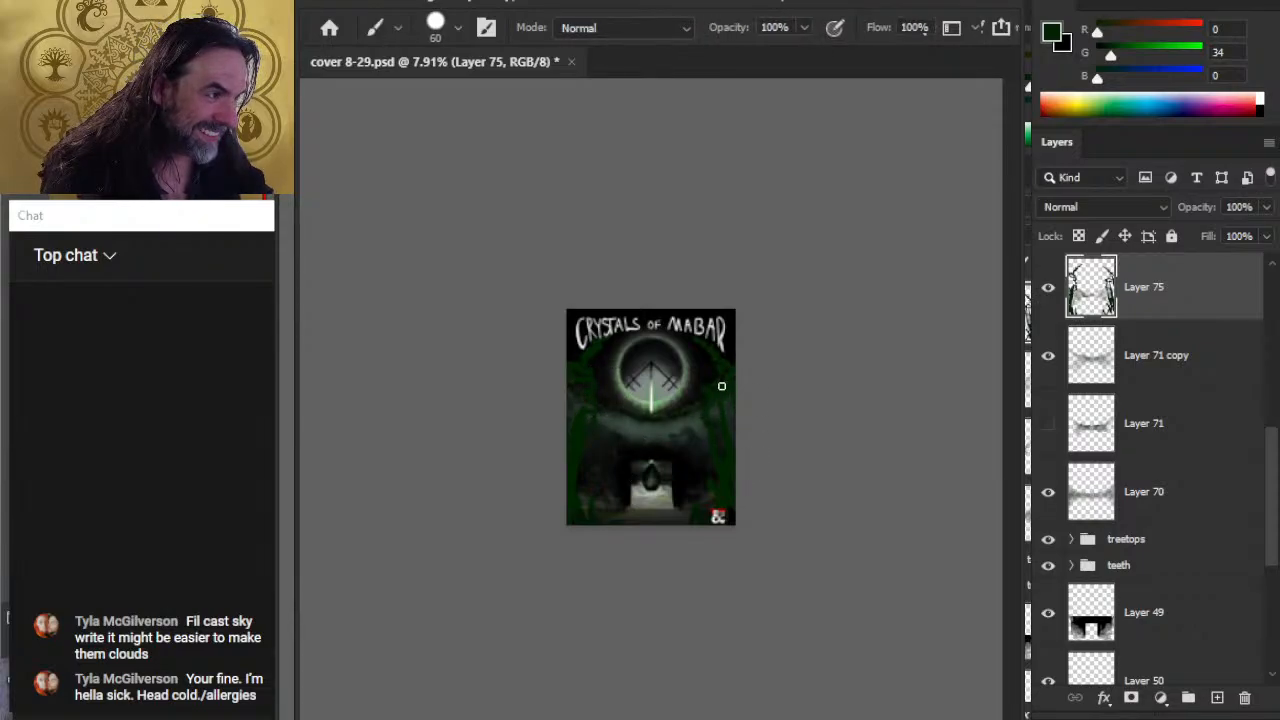
key(e)
key(b)
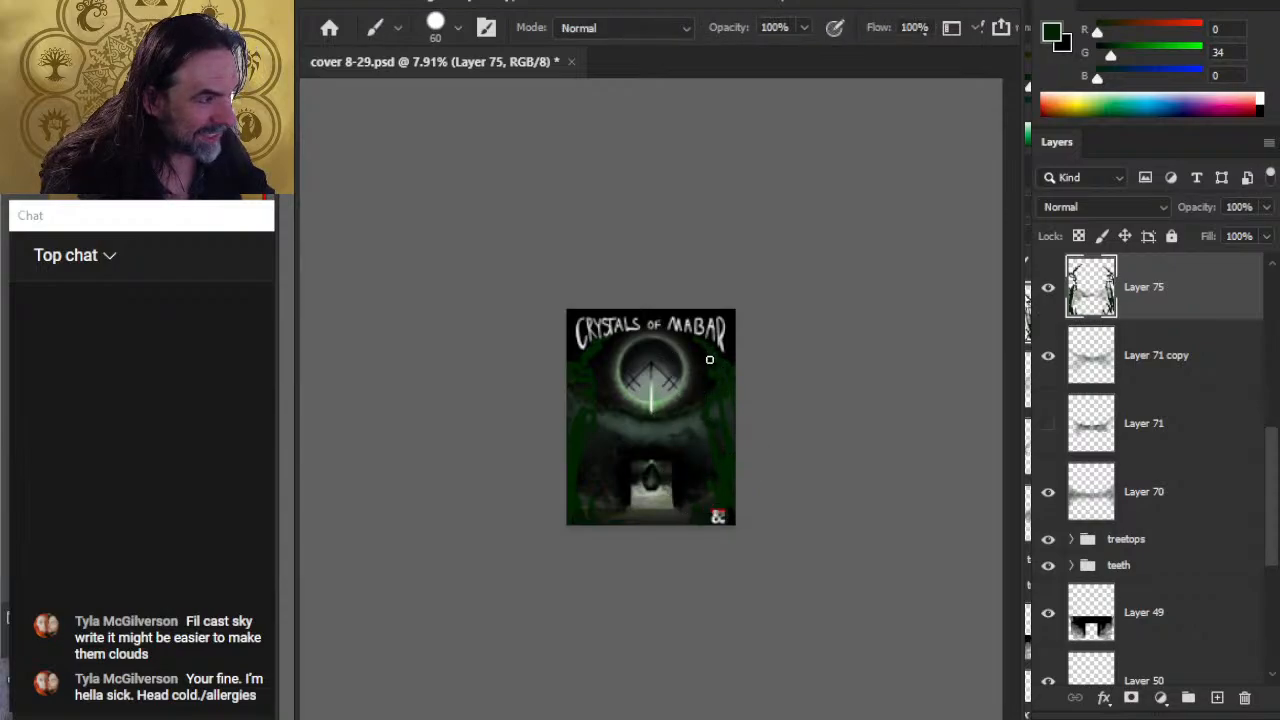
key(e)
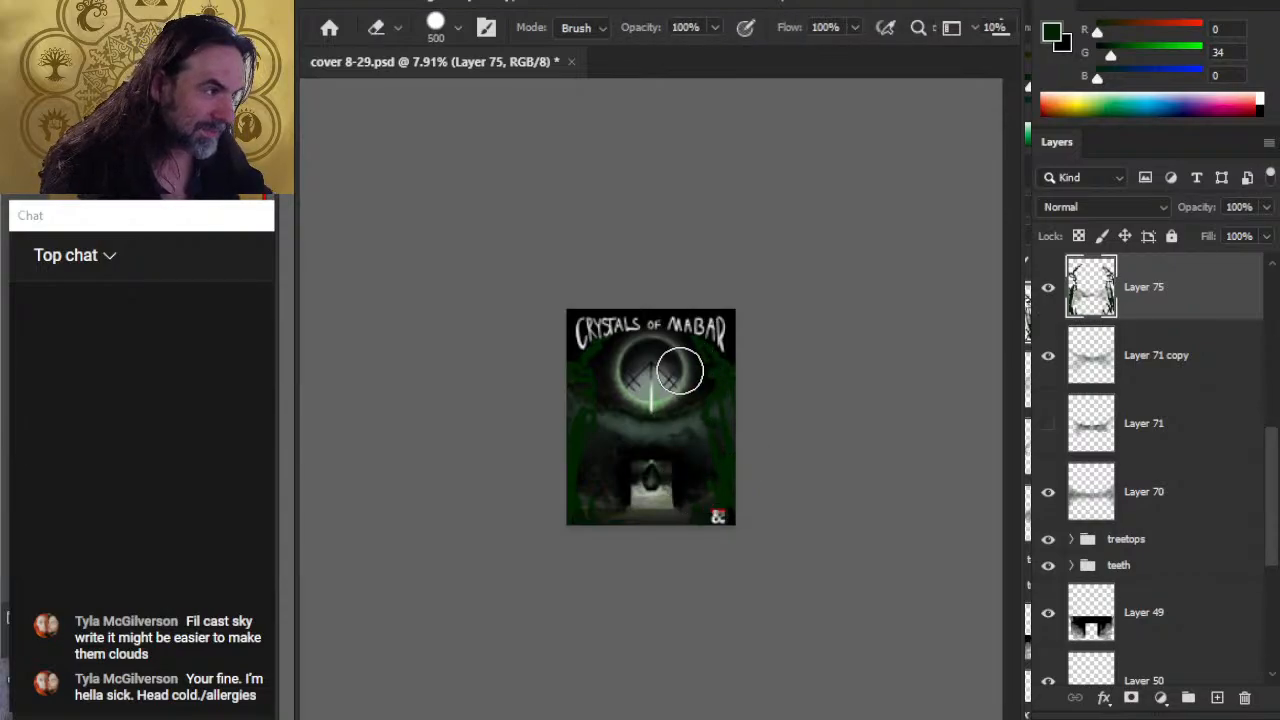
key(b)
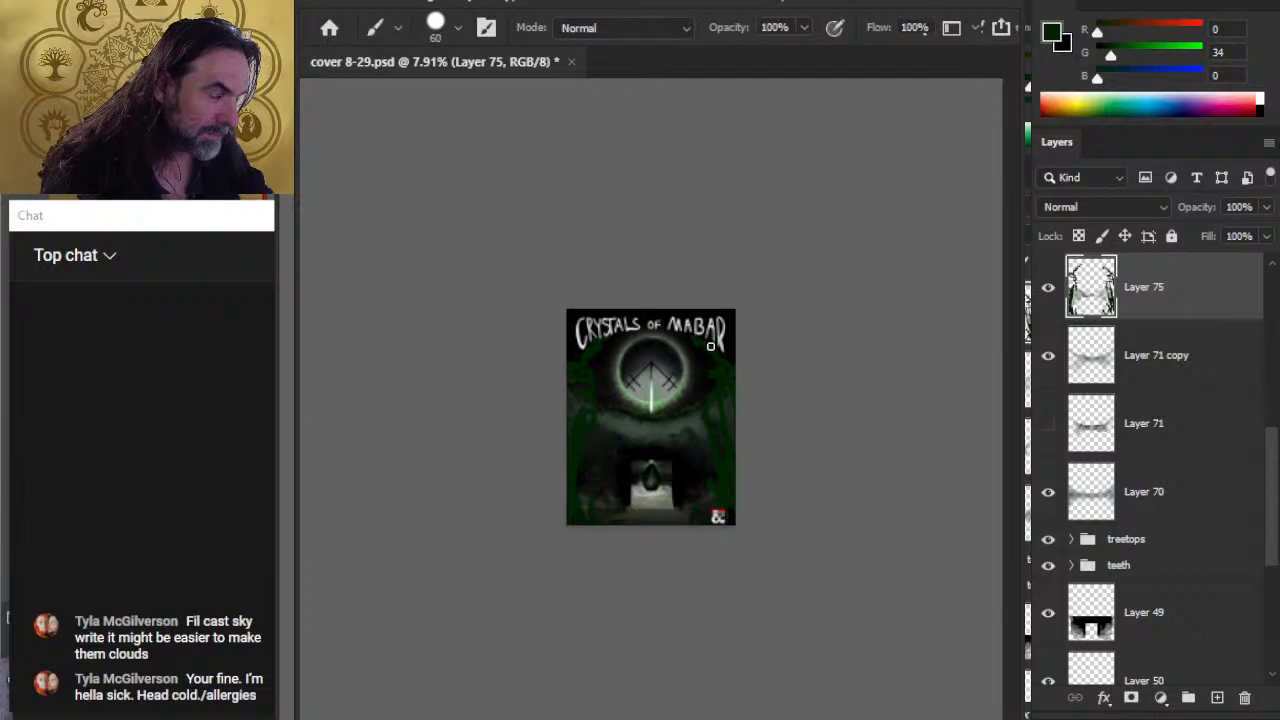
Step: Thicken the dark green trees at the cover's left side on Layer 75 and trim them with a 125 px eraser
key(e)
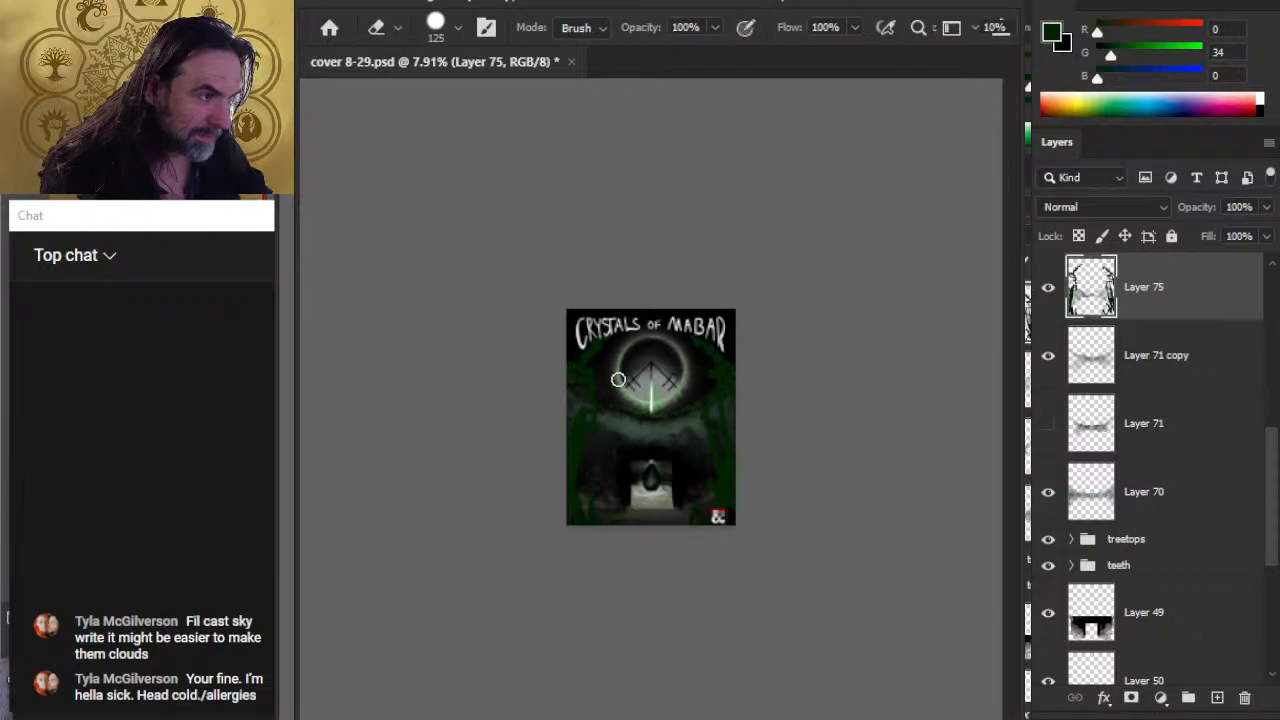
key(b)
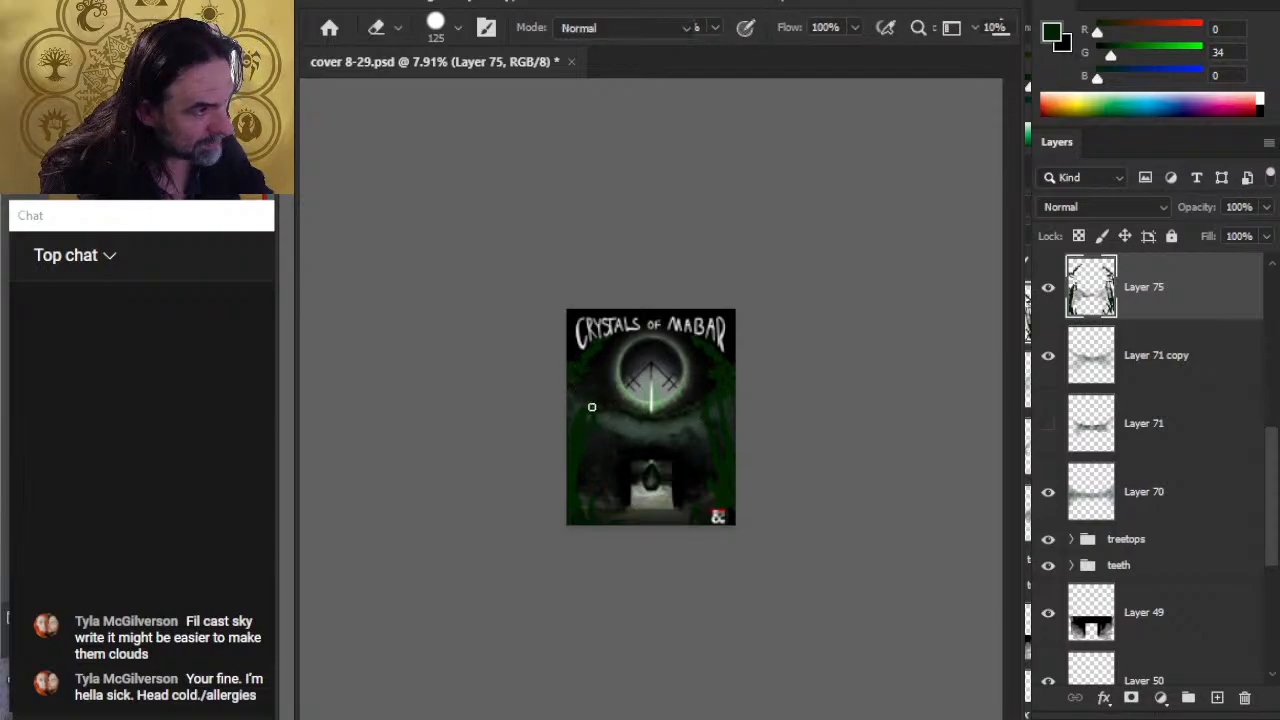
key(e)
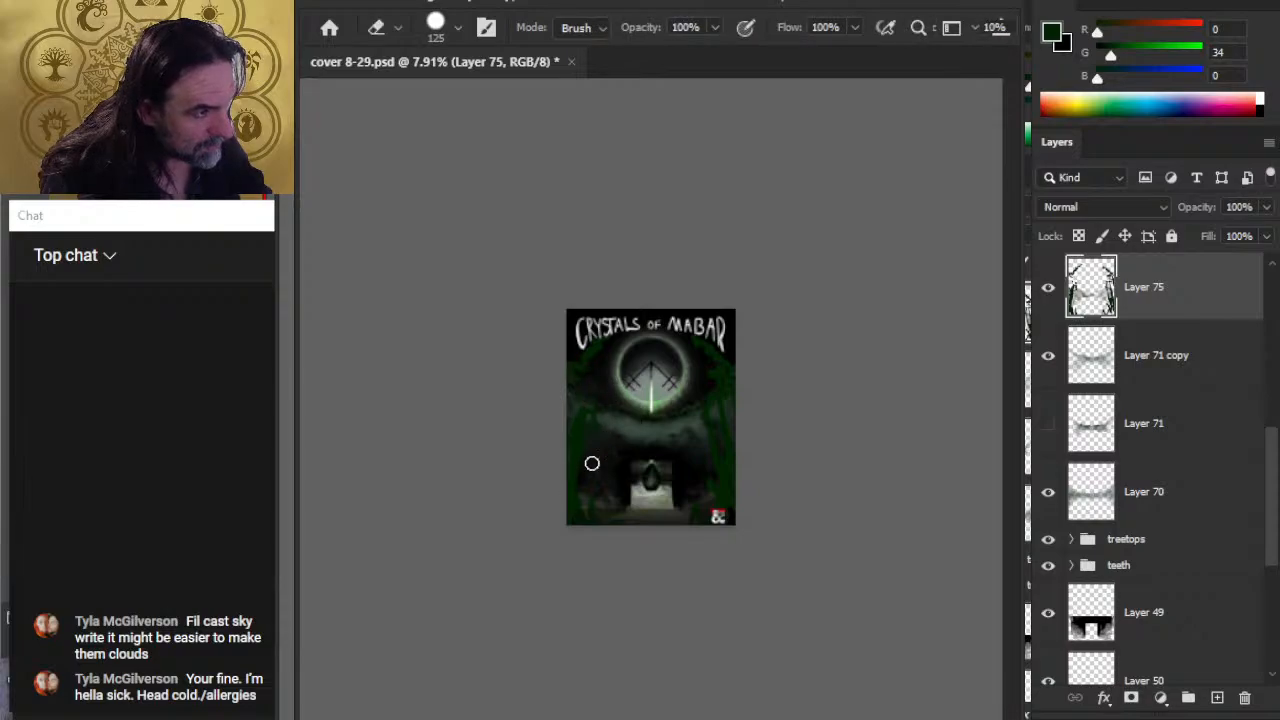
key(b)
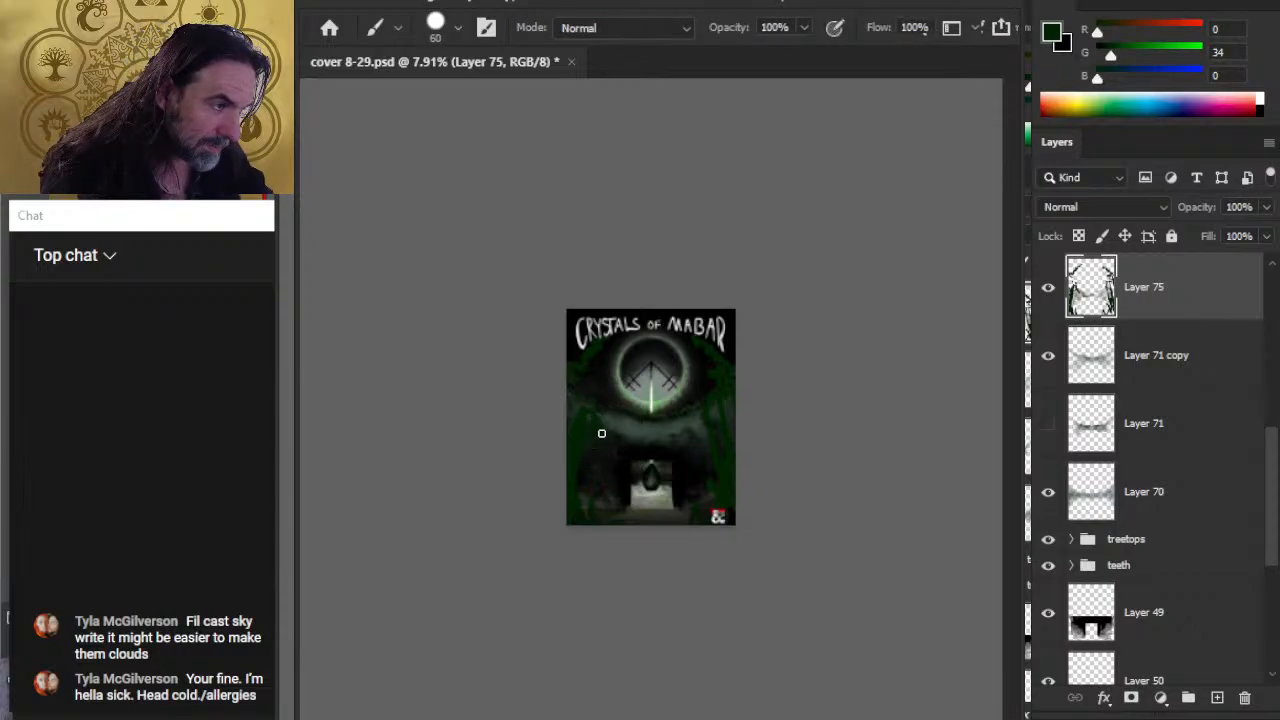
key(e)
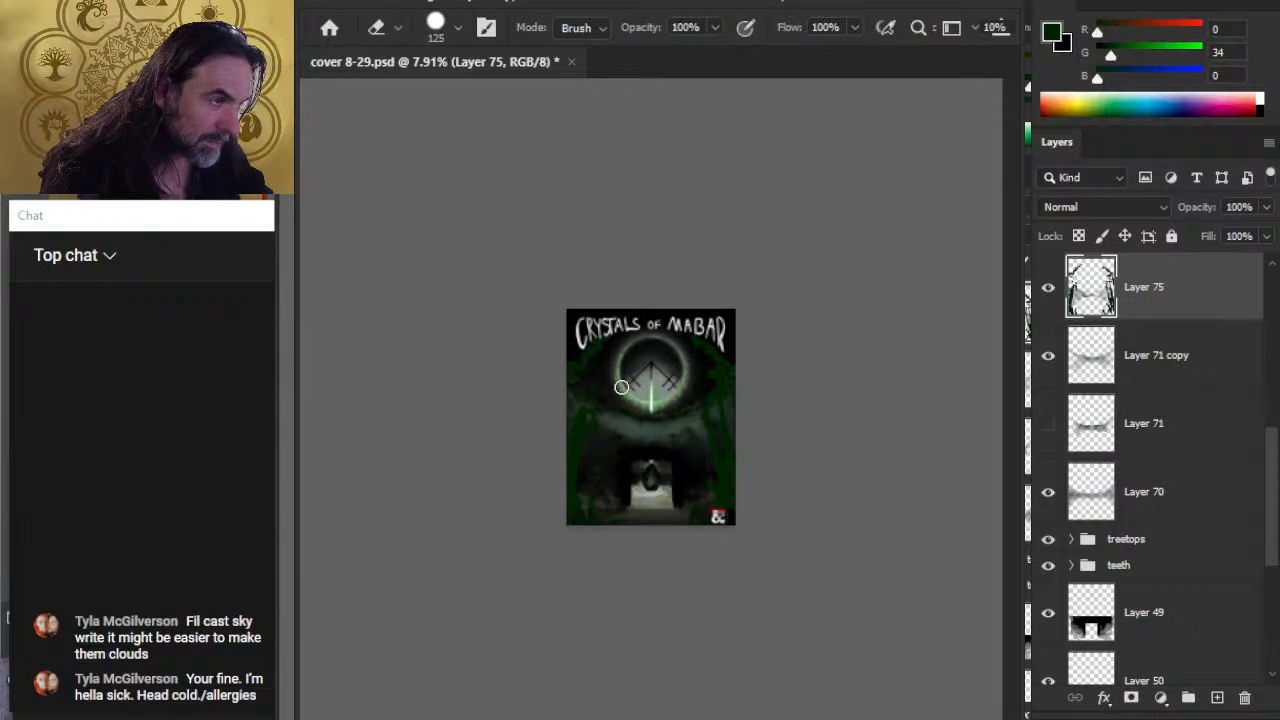
key(b)
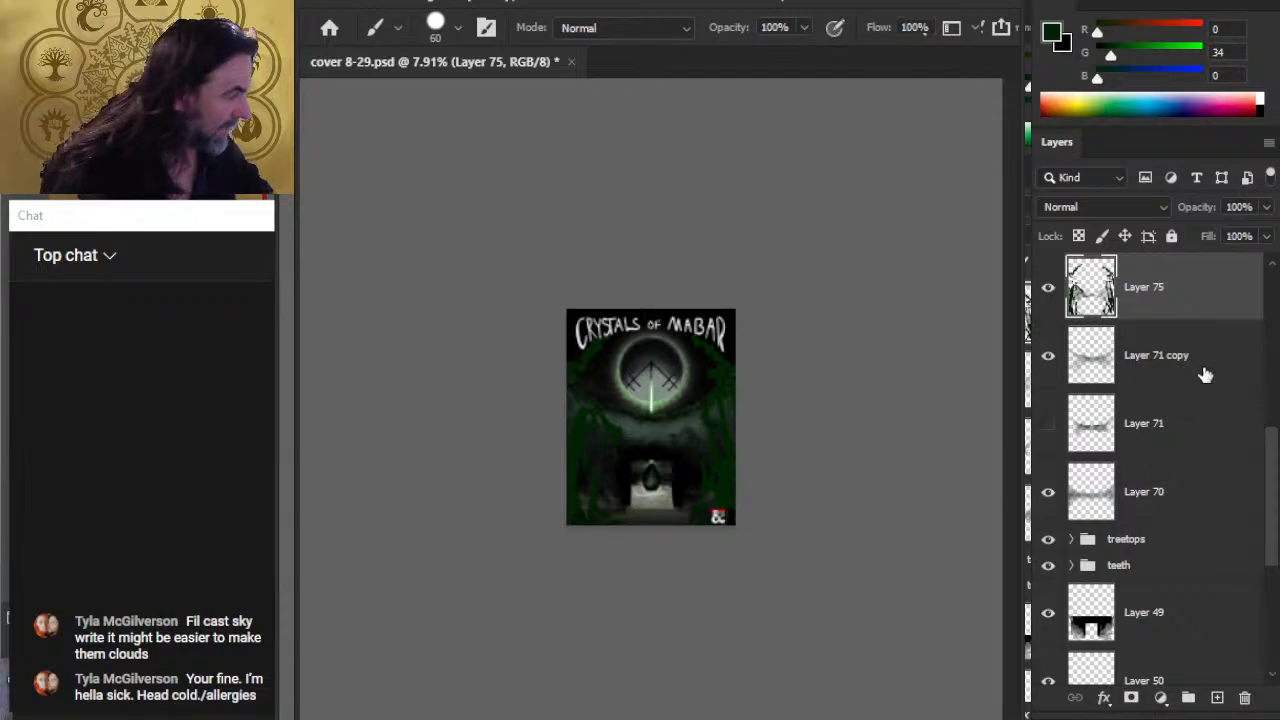
Step: Add a layer above Layer 75 and paint a grey-green strip of RGB 53, 71, 60 across the ground below the doorway
click(1217, 698)
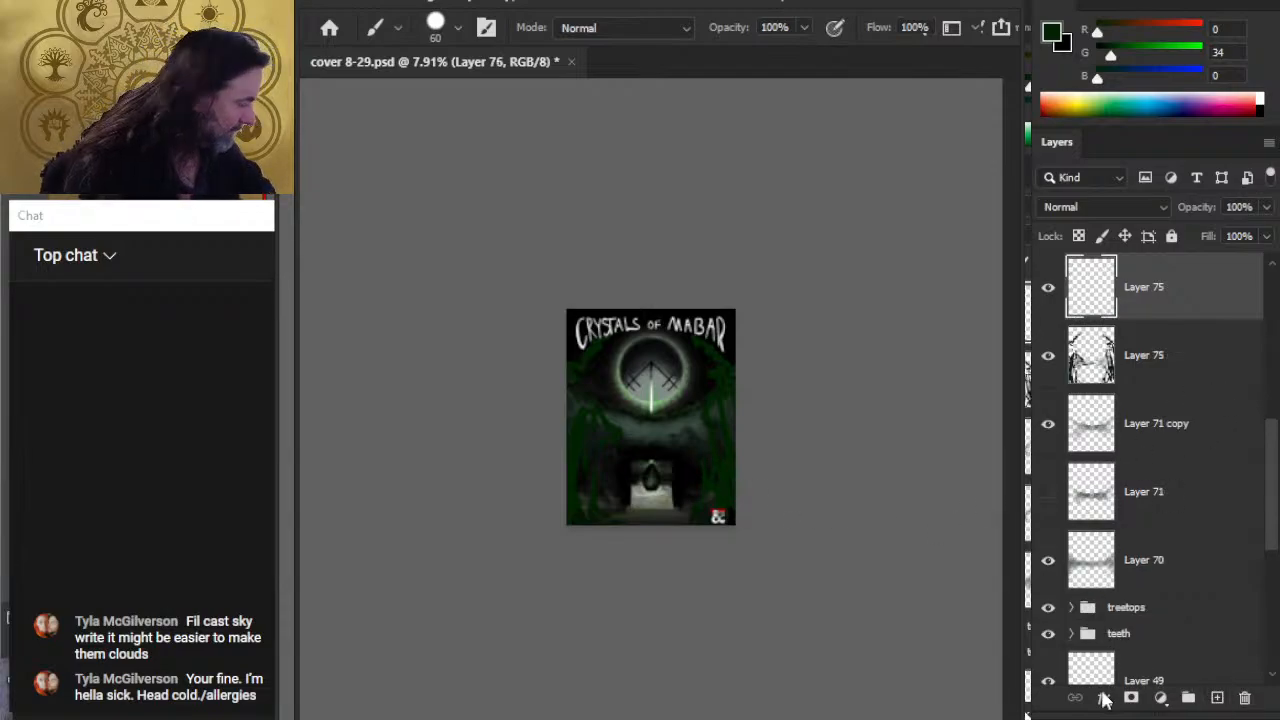
alt+click(658, 415)
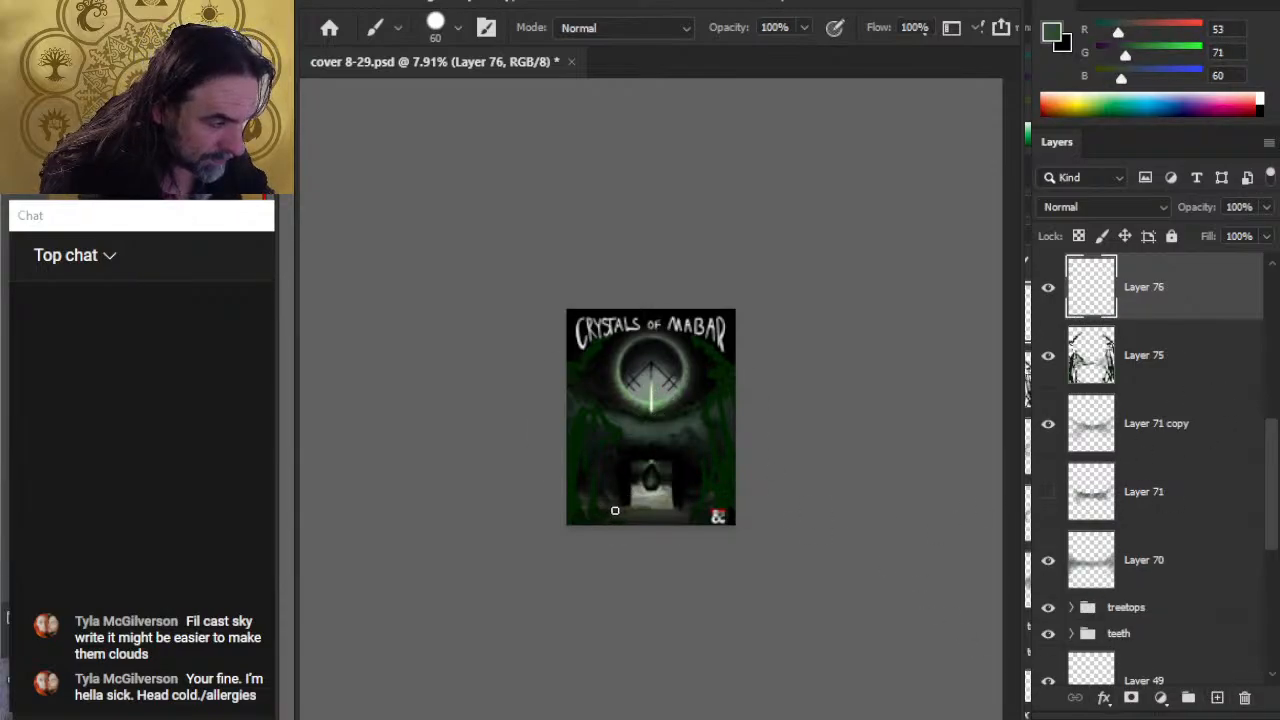
drag(615, 511, 630, 511)
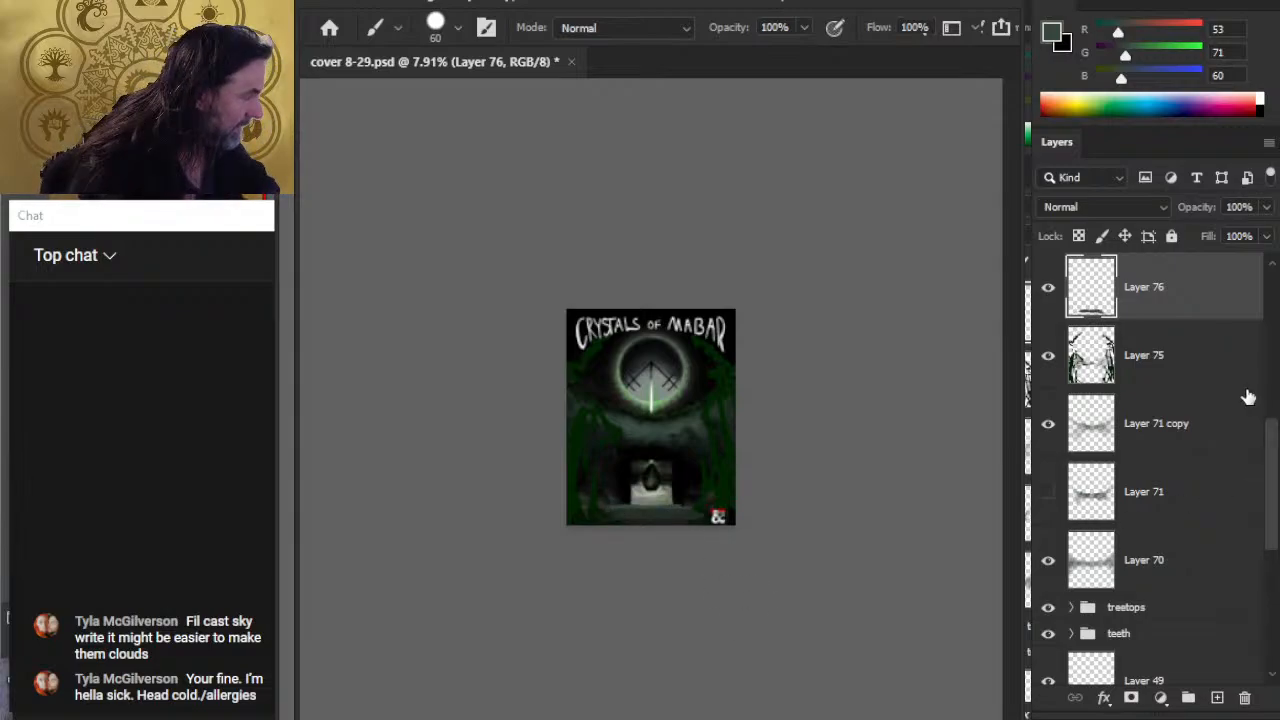
Step: Move the logo group out of the frames group to just below the text group, and hide the frames group
scroll(1276, 475, up, 5)
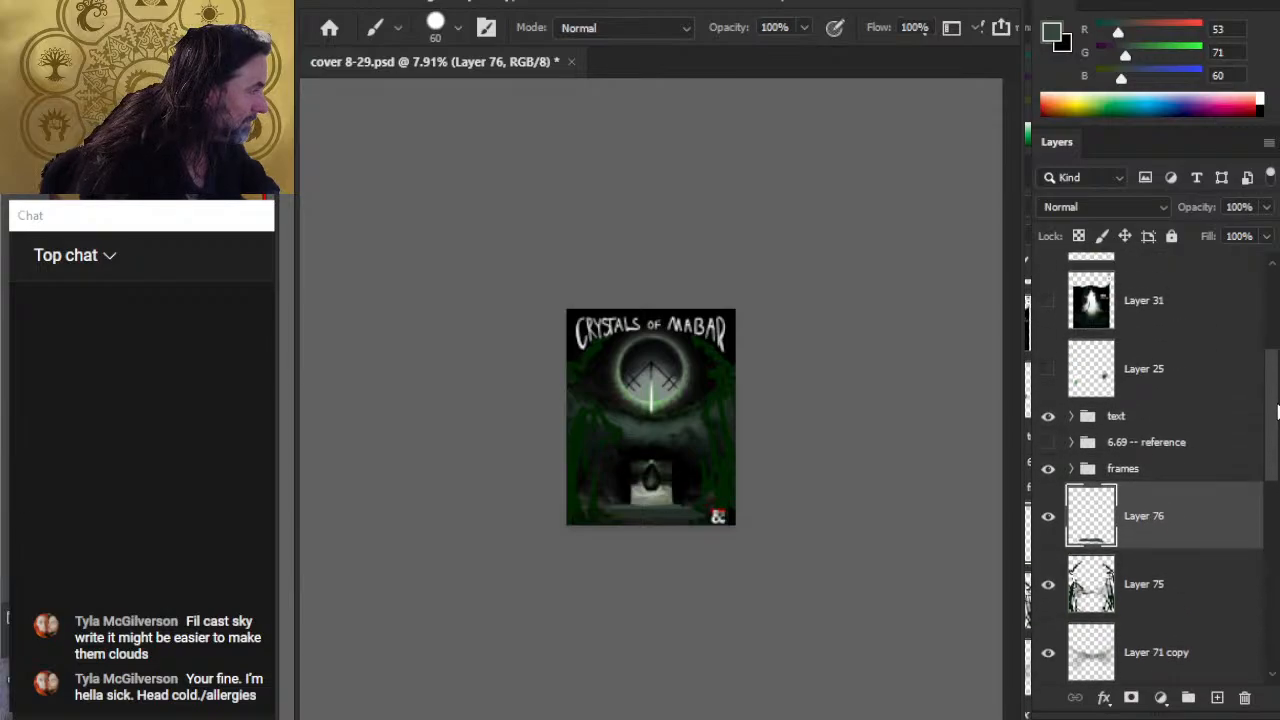
click(1071, 468)
drag(1146, 495, 1160, 430)
click(1072, 495)
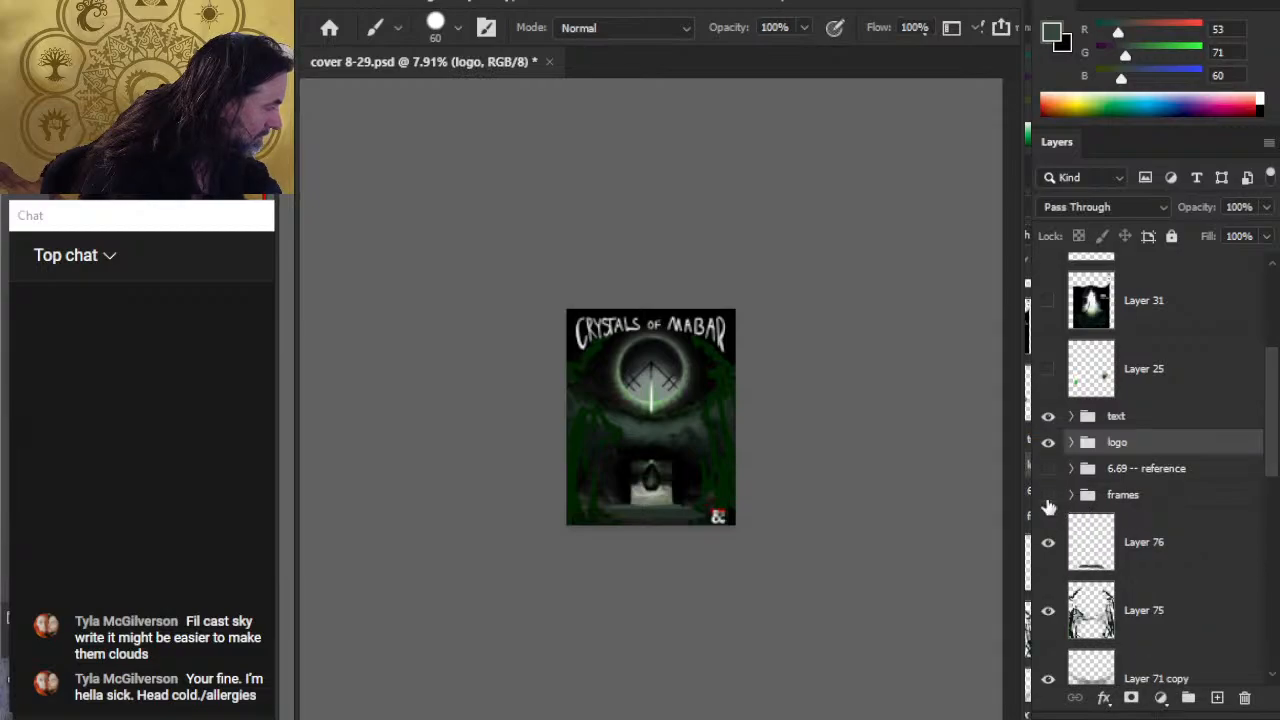
click(1048, 495)
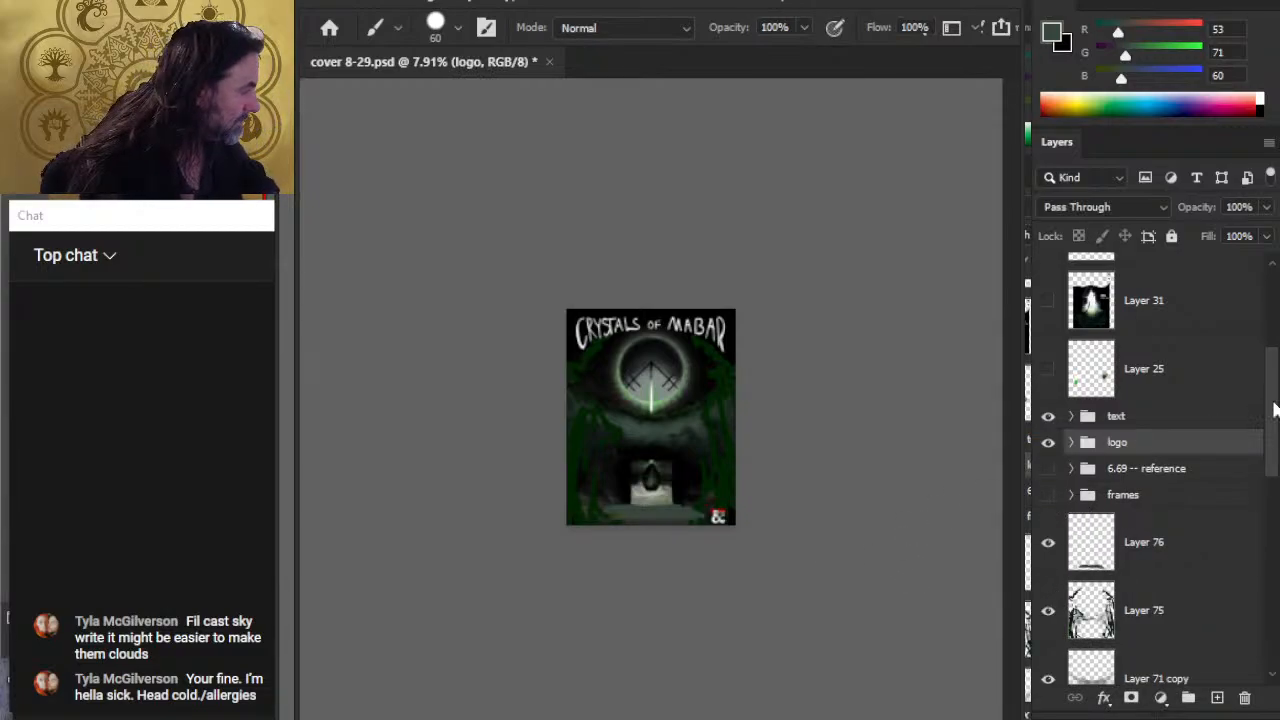
Step: Extend the ground strip on Layer 76 with sampled RGB 52, 70, 59 and smudge it with a 150 px brush at 70% strength
drag(1275, 413, 1271, 288)
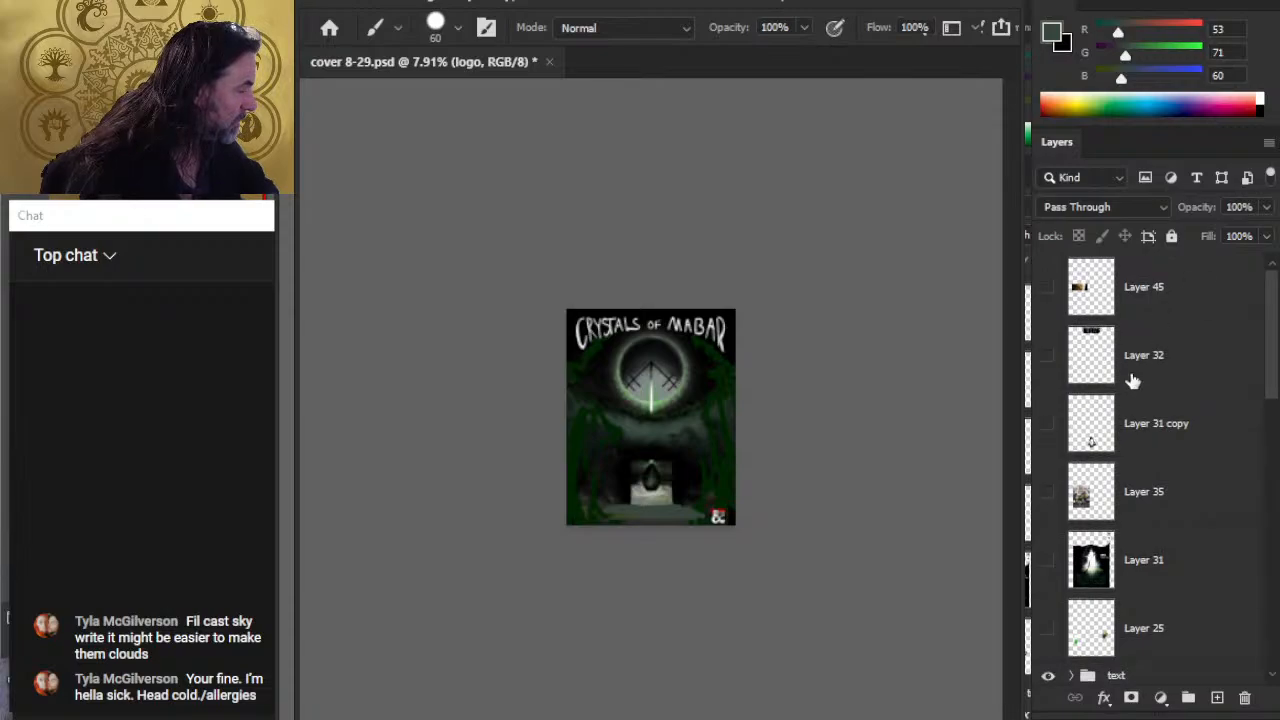
scroll(1272, 372, down, 5)
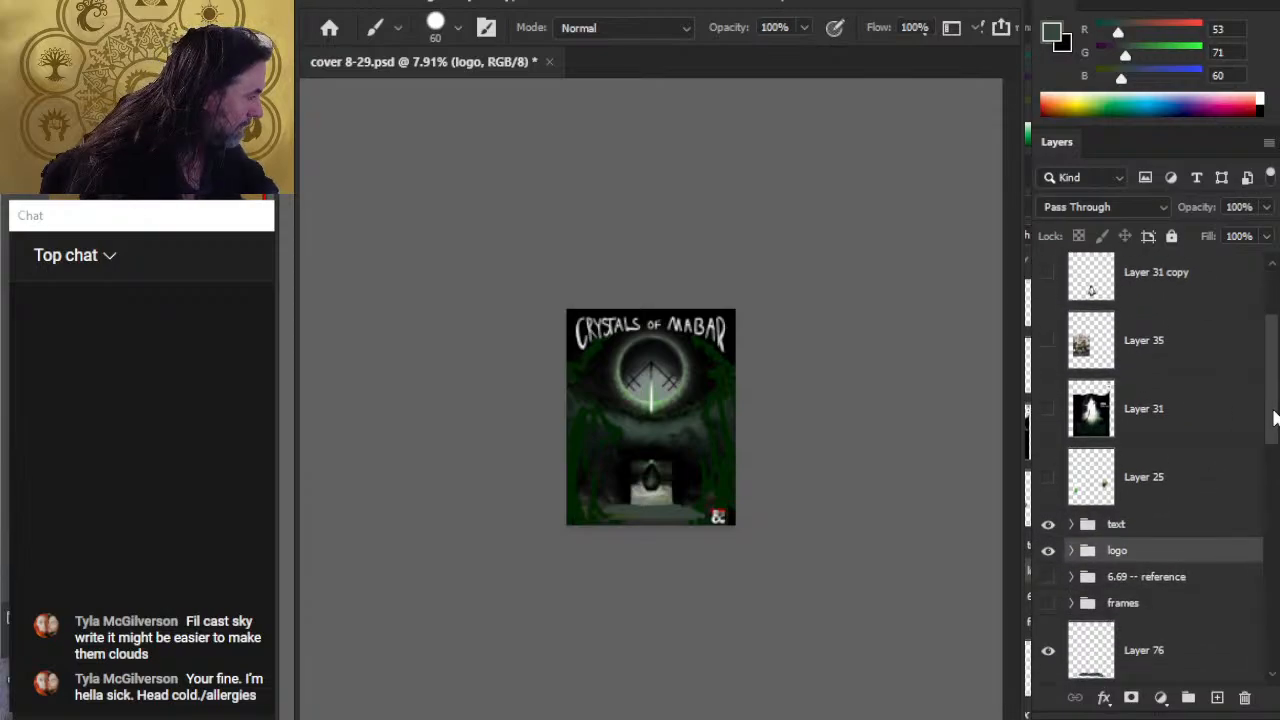
scroll(1200, 470, down, 3)
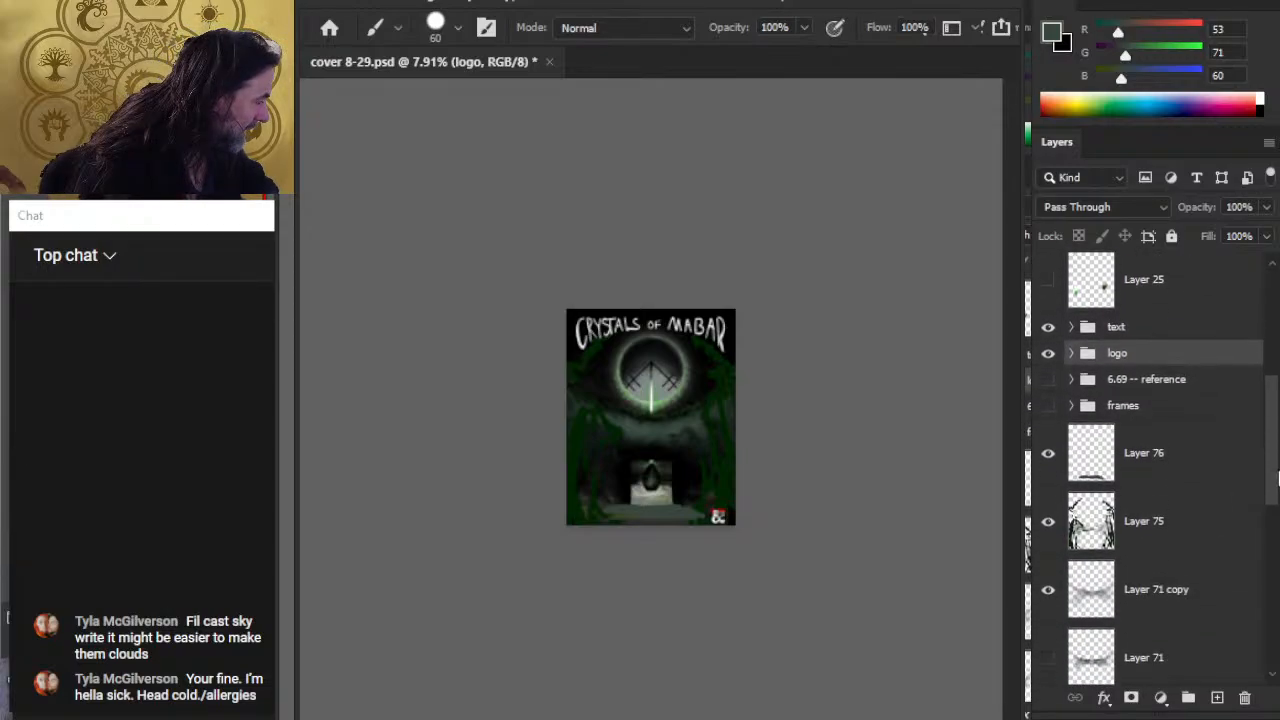
click(1192, 472)
mouse_move(662, 403)
mouse_down()
mouse_move(648, 430)
mouse_move(650, 412)
mouse_up()
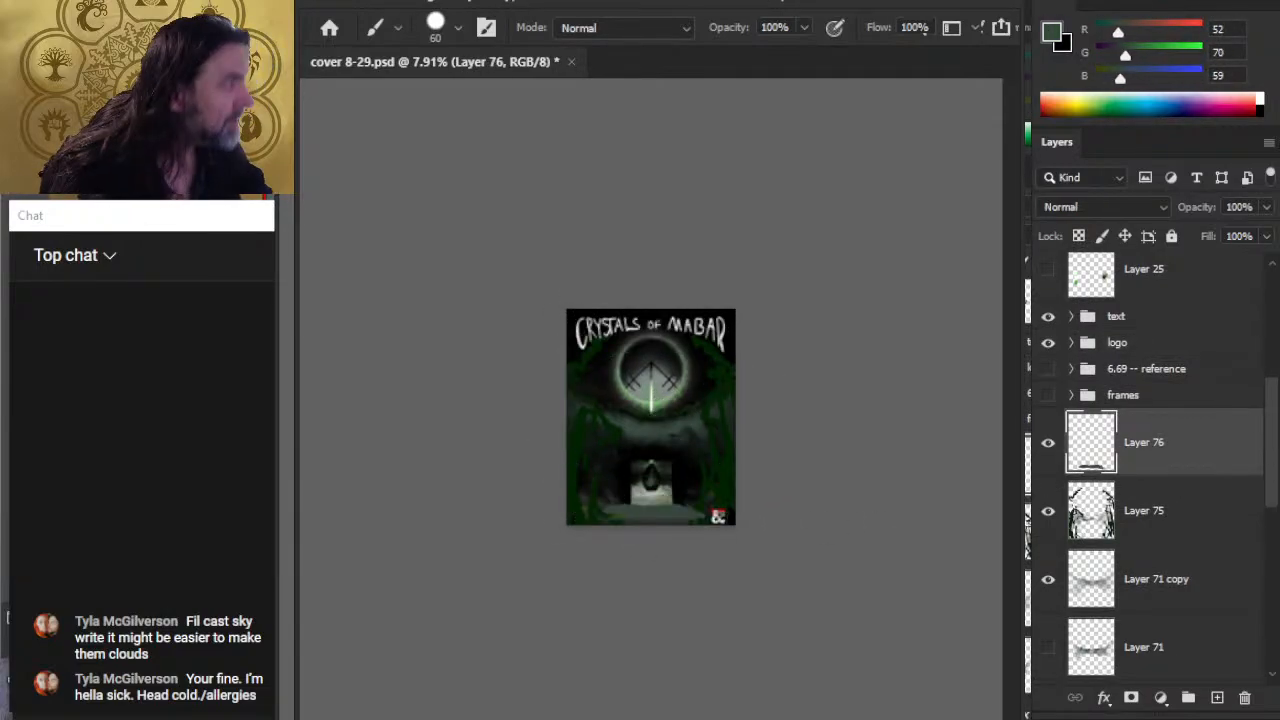
key(r)
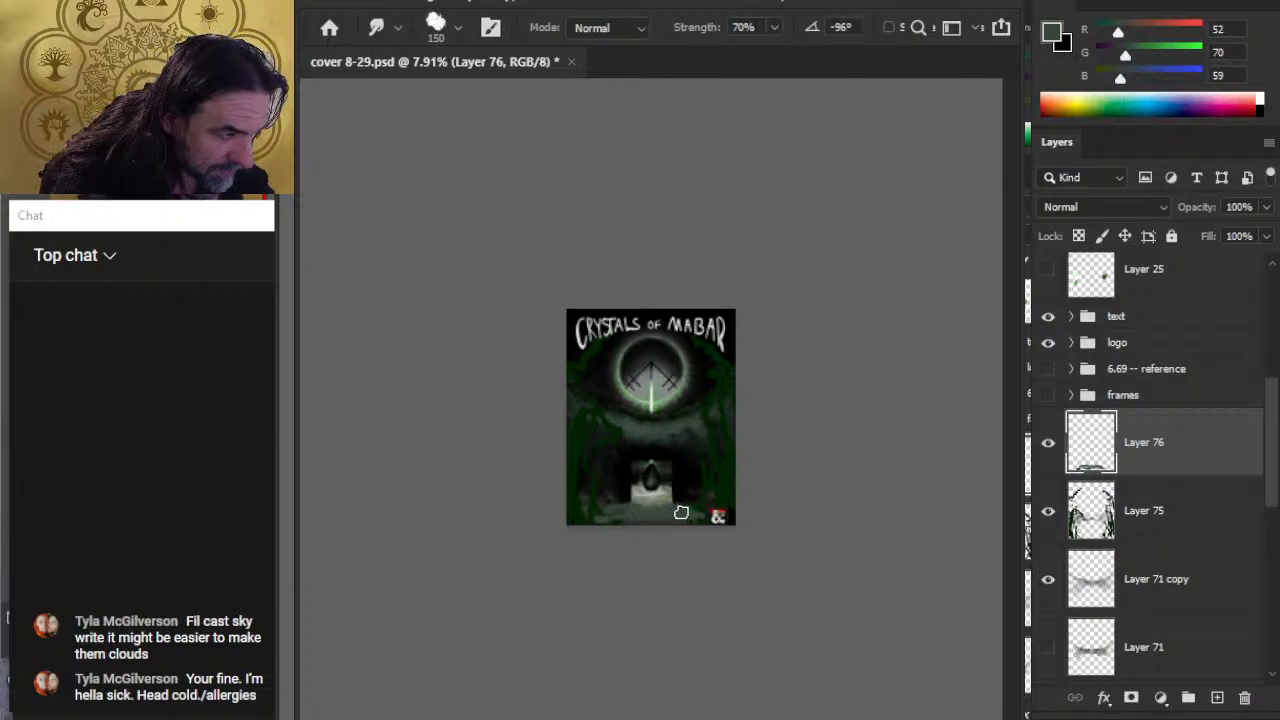
Step: Paint lighter grey highlights of RGB 118, 123, 112 on the ground below the crystal and smudge them across the cover's lower edge
key(b)
alt+click(655, 505)
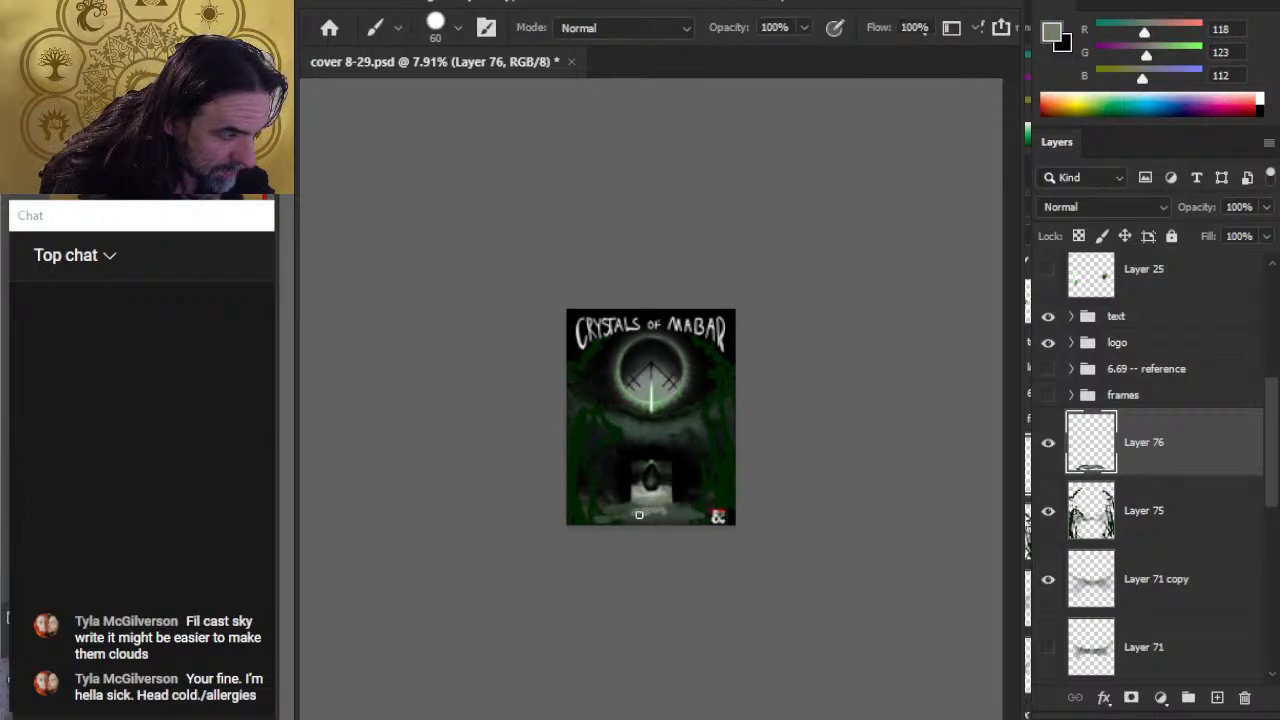
key(r)
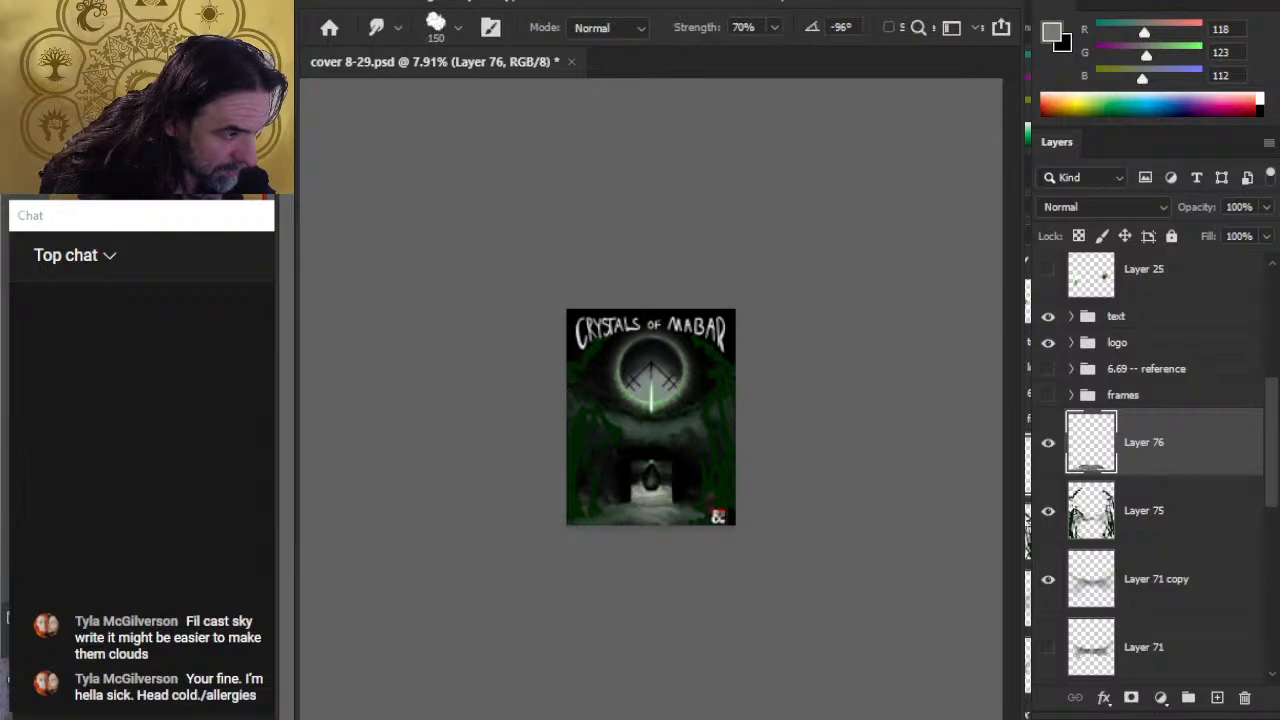
mouse_move(605, 531)
mouse_down()
mouse_move(677, 509)
mouse_move(682, 520)
mouse_up()
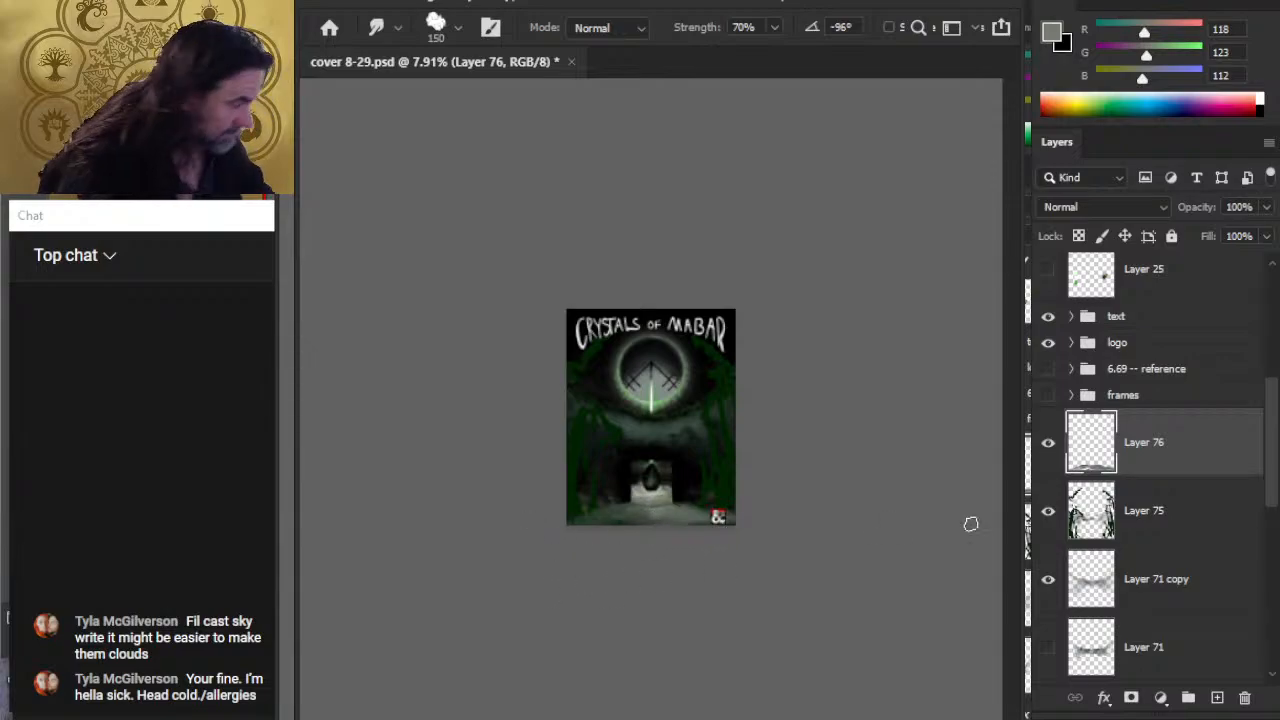
Step: Try painting small black marks near the doorway's base on a new layer with a 50 px brush, and undo them
click(1217, 697)
key(b)
key(x)
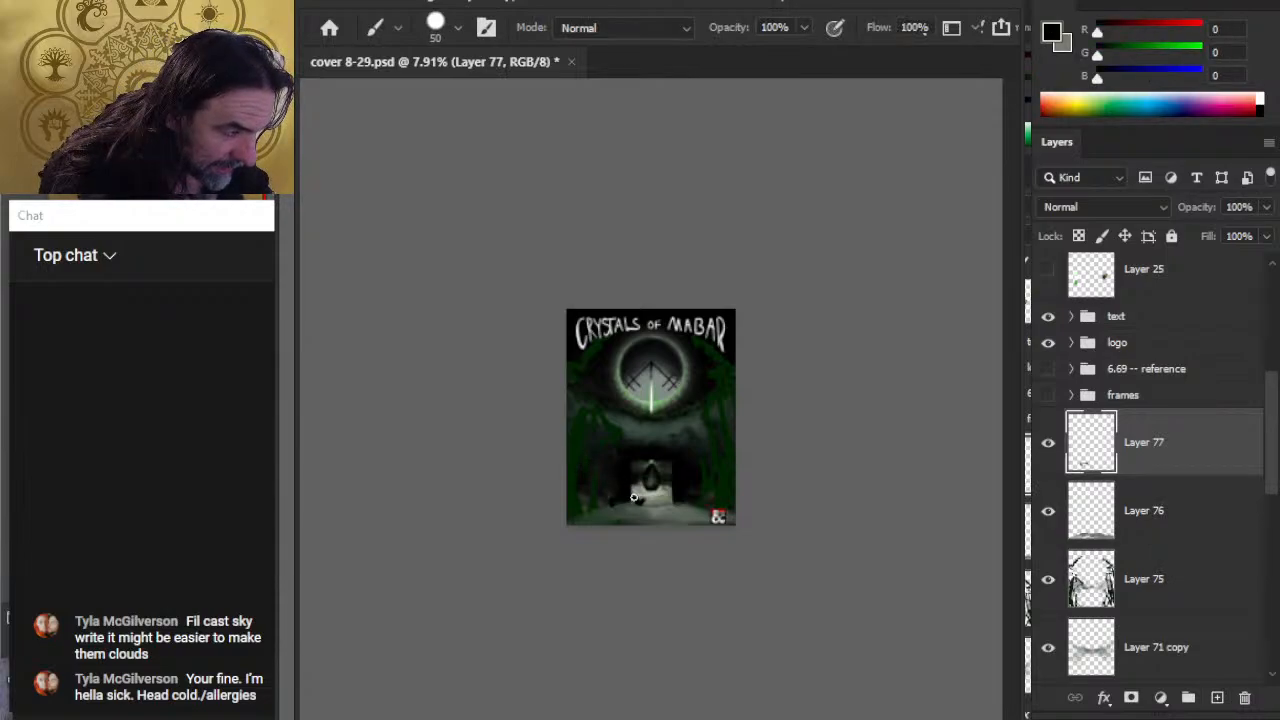
key(ctrl+z)
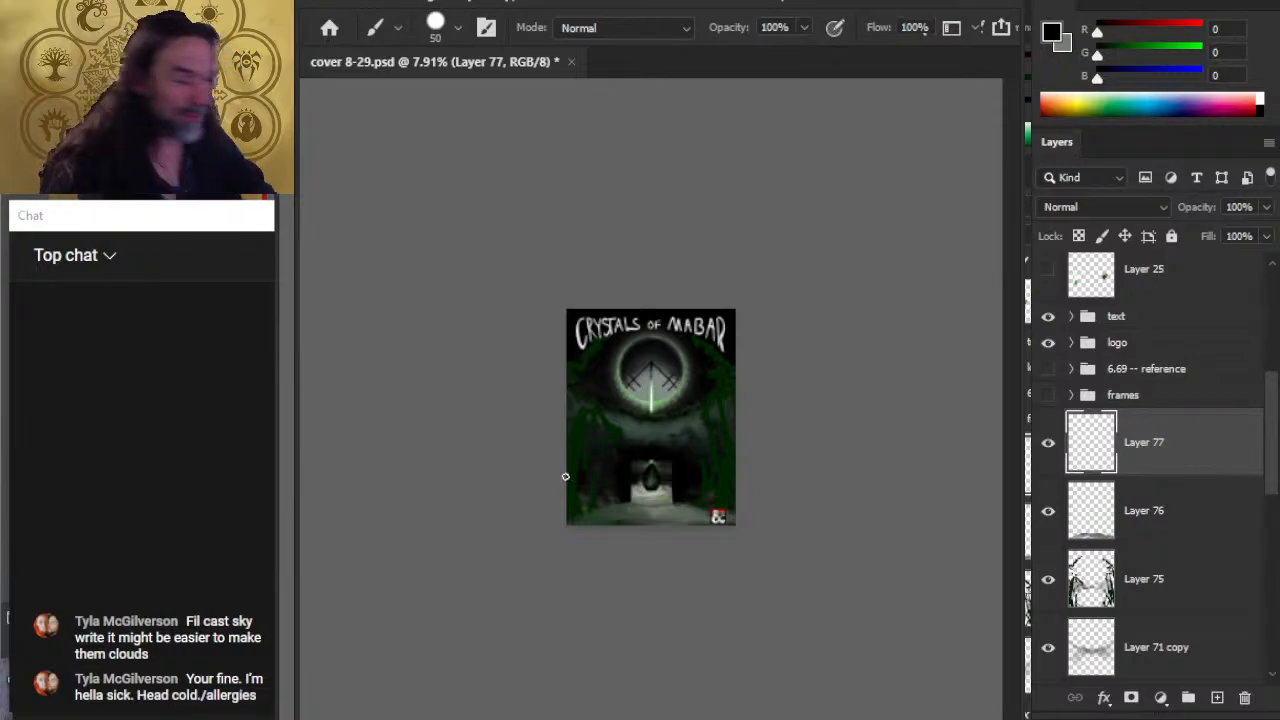
Step: Paint sampled grey beside the doorway's left edge on Layer 76 and smudge it into mist with a 125 px brush
click(1189, 525)
key(x)
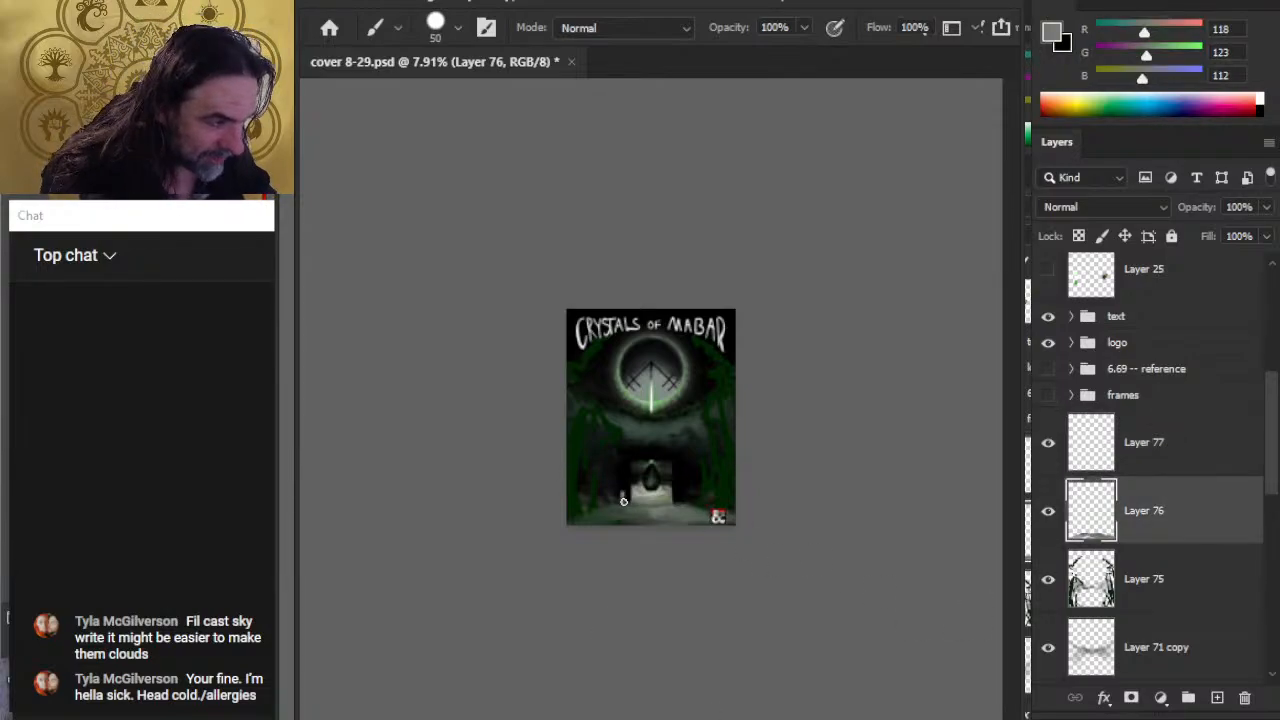
key(r)
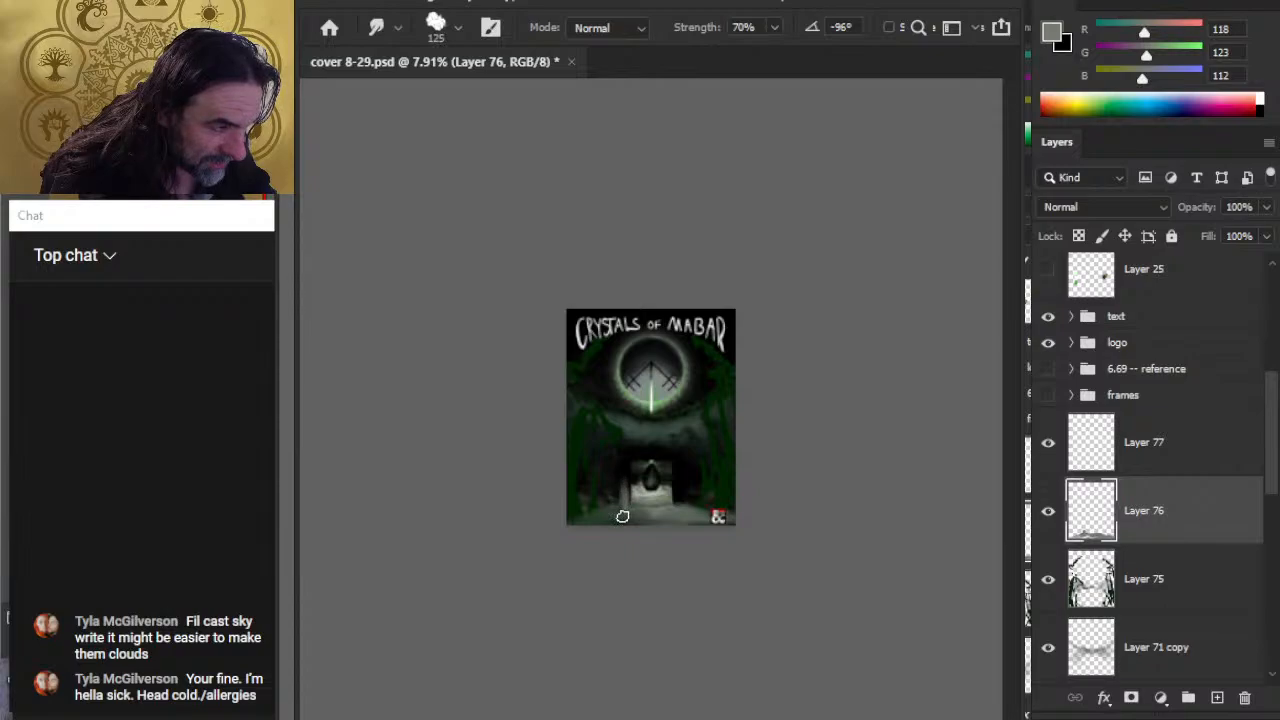
drag(622, 516, 624, 511)
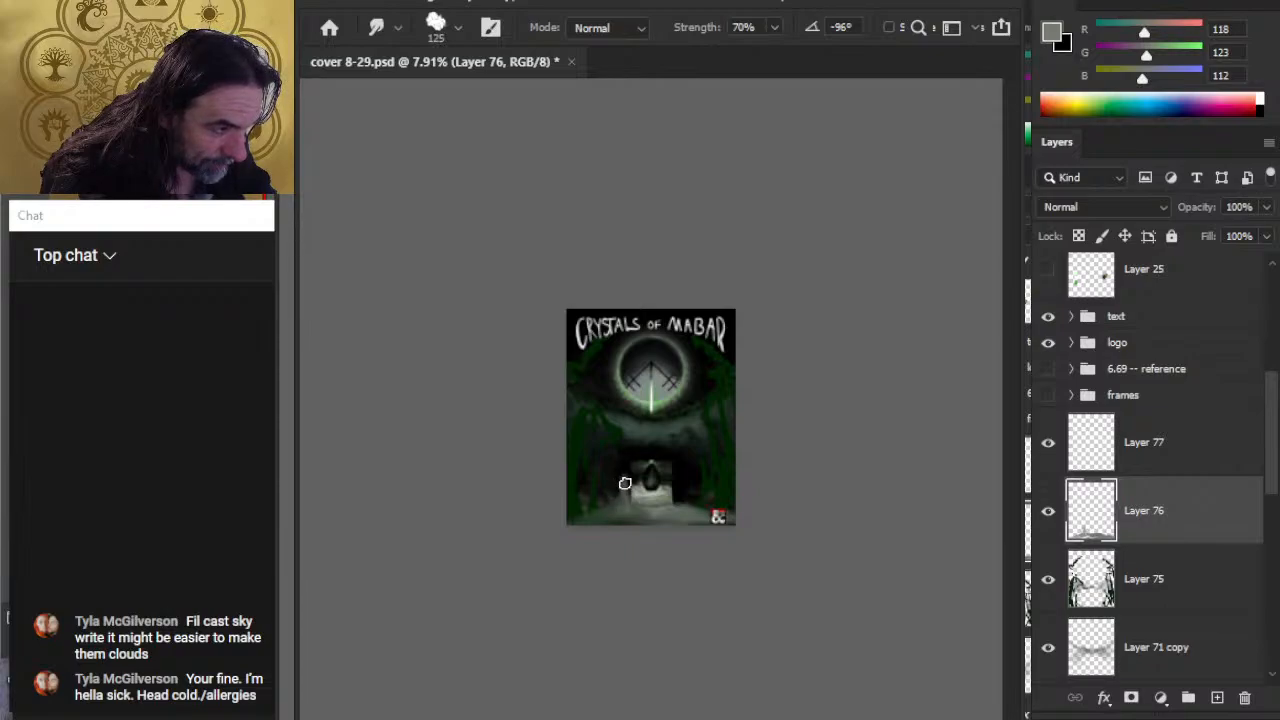
drag(641, 471, 624, 505)
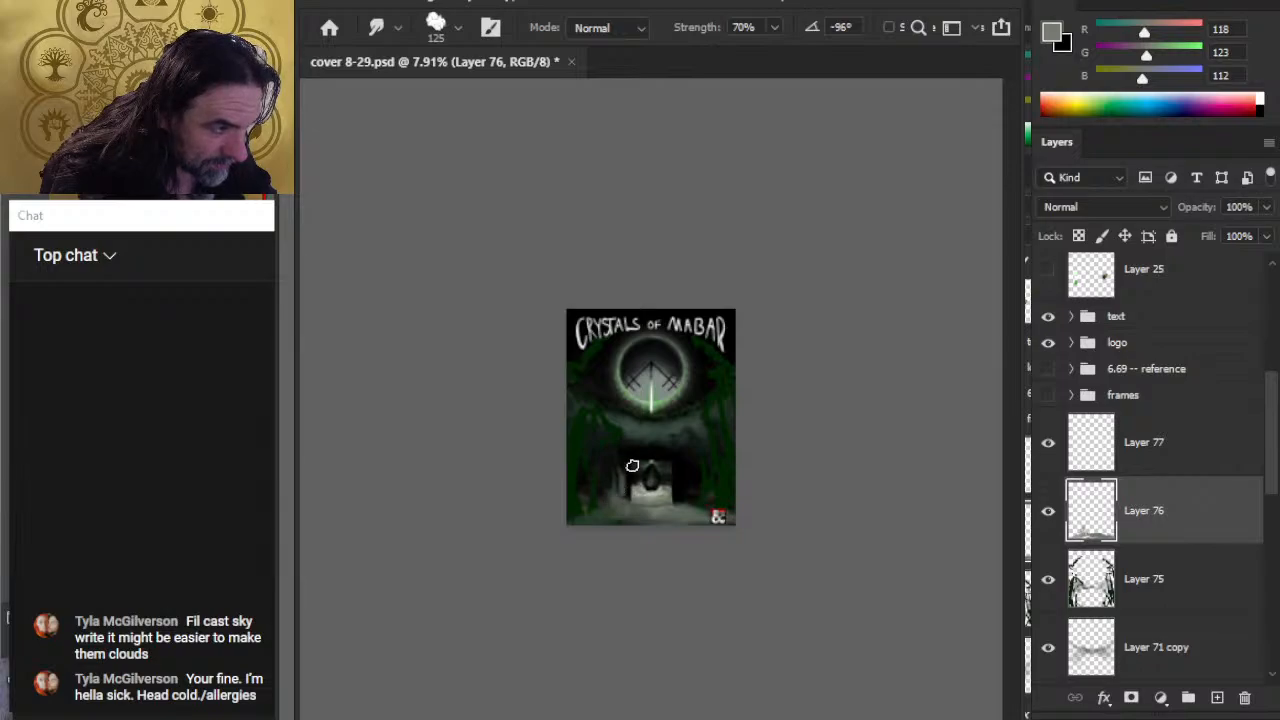
Step: Build up smudged grey mist on both sides of the doorway to leave black posts, and delete the empty Layer 77
key(b)
key(r)
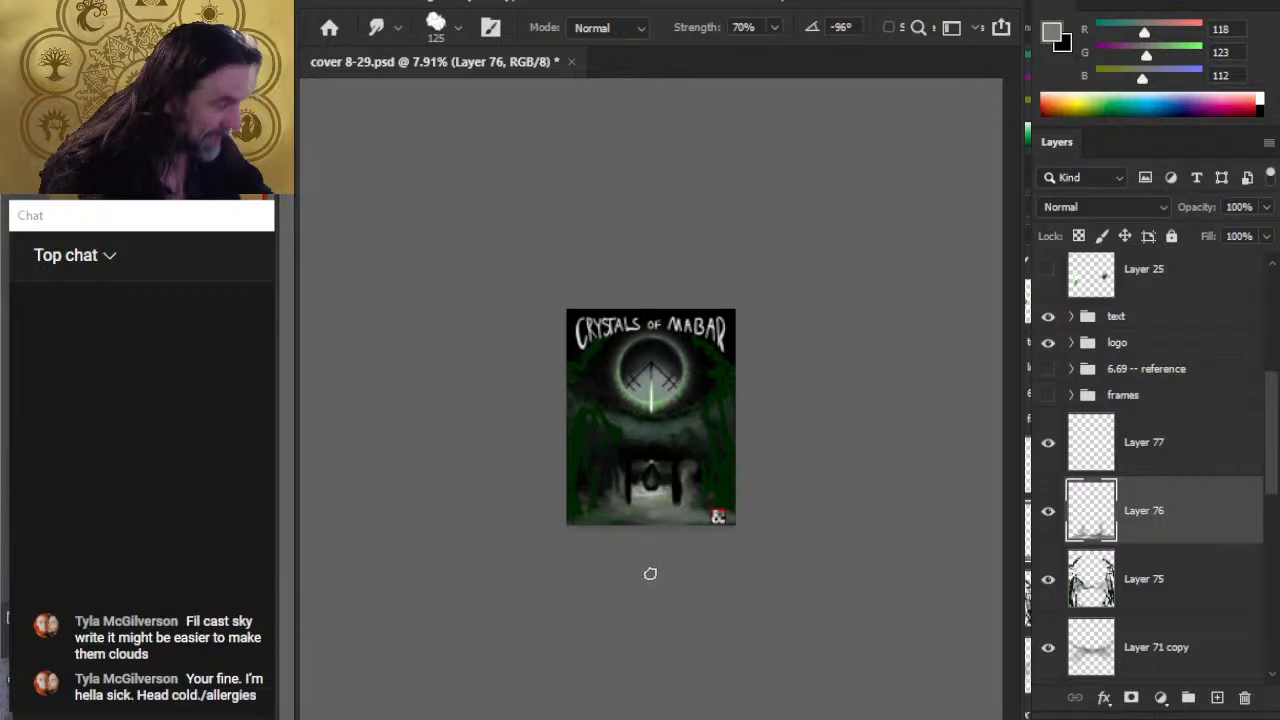
click(1048, 515)
click(1050, 516)
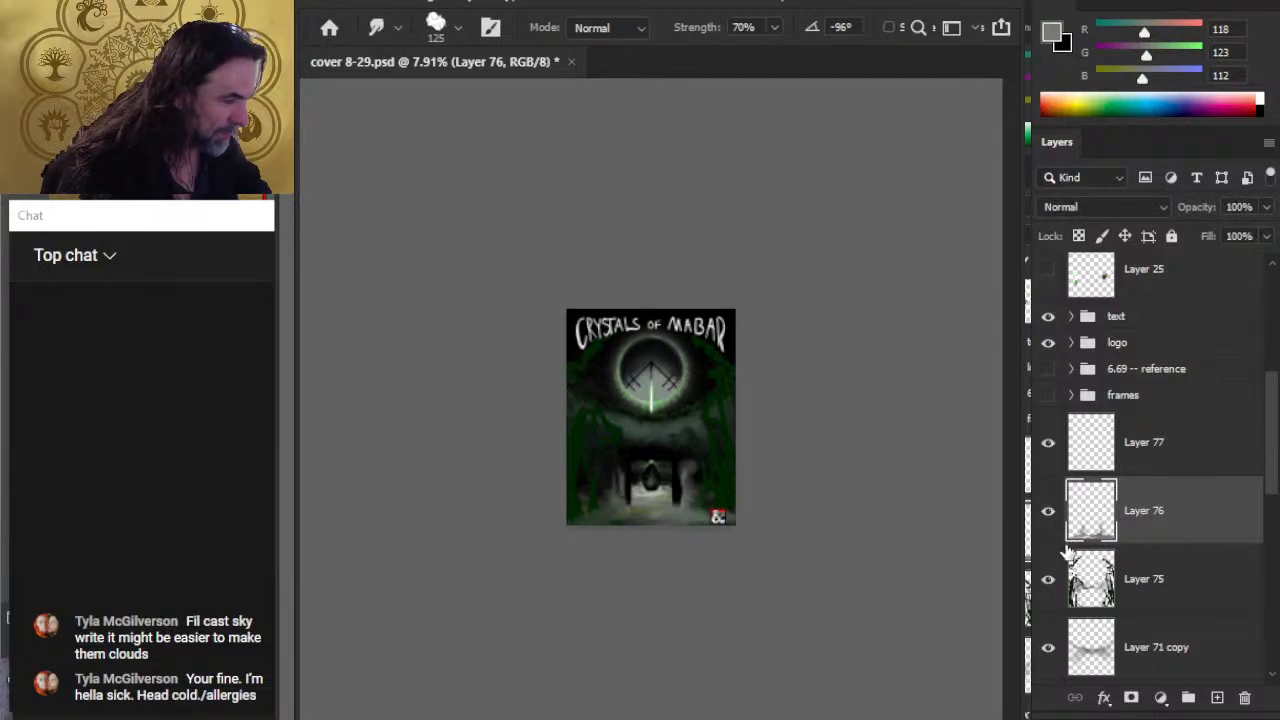
click(1155, 452)
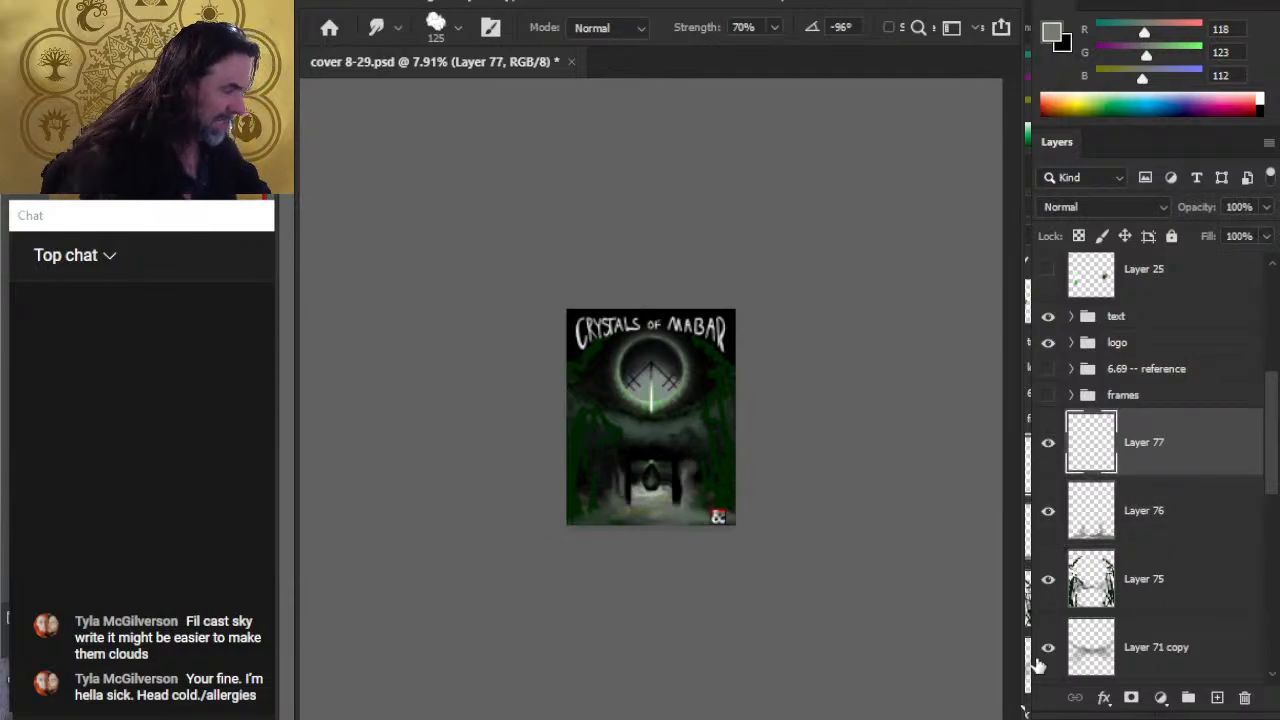
key(Delete)
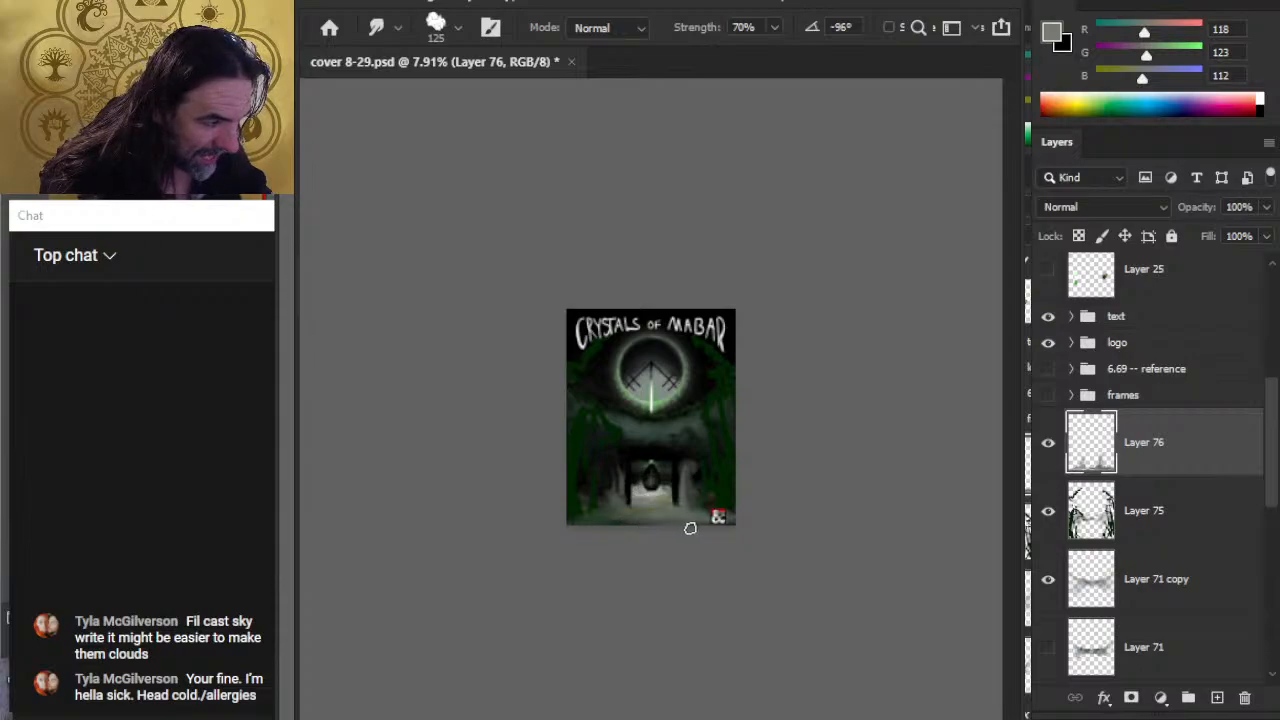
Step: Spread more grey mist around the black doorway, refine it with a 100 px smudge brush at 70% strength, and save the file
key(b)
key(r)
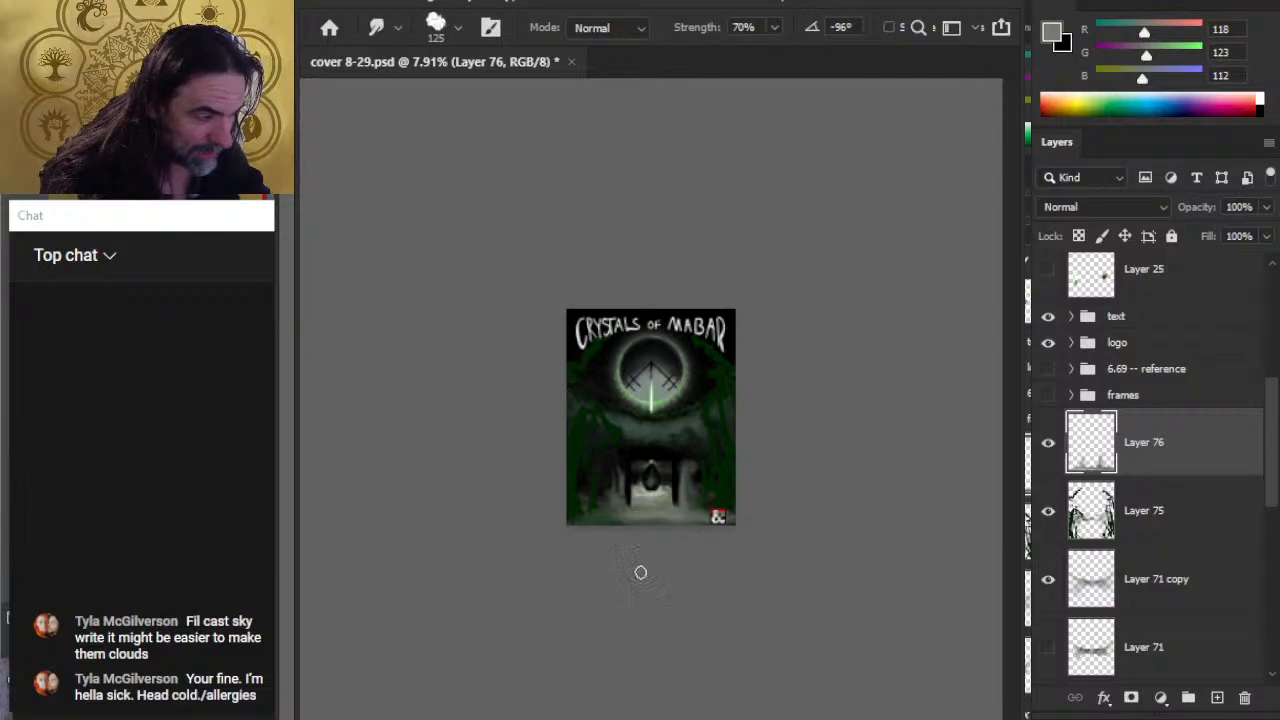
key(bracketleft)
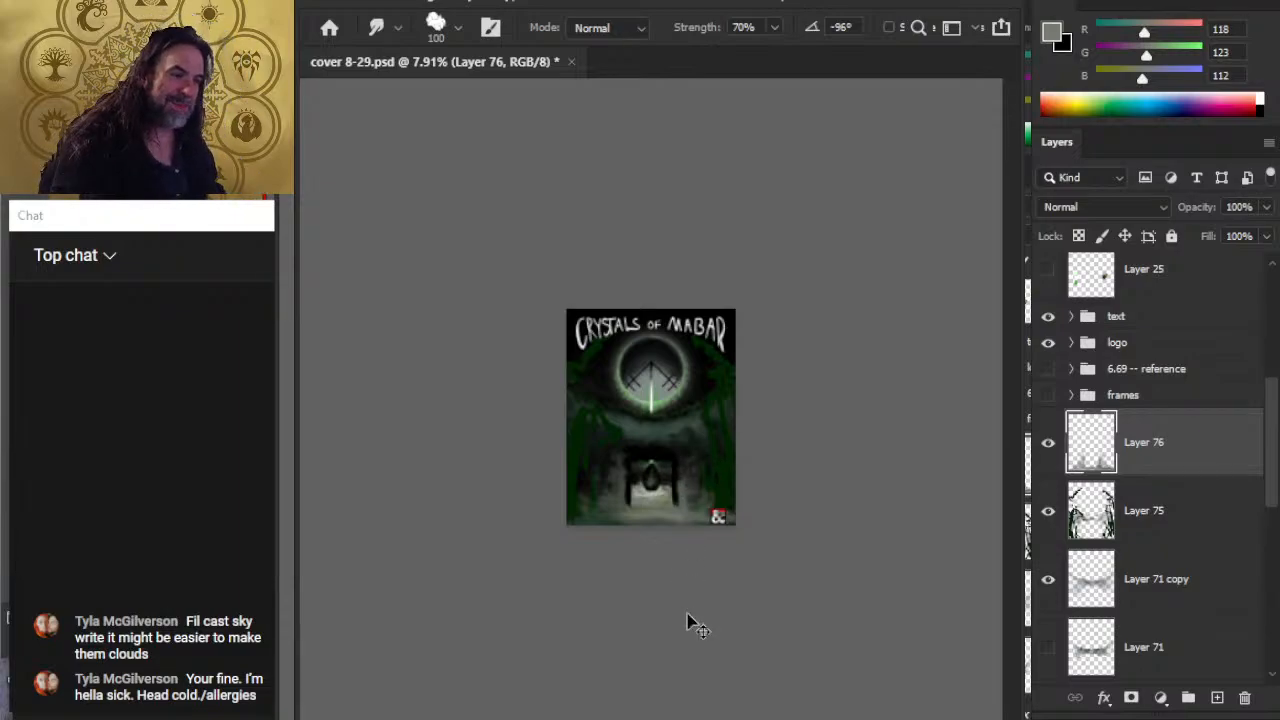
key(ctrl+s)
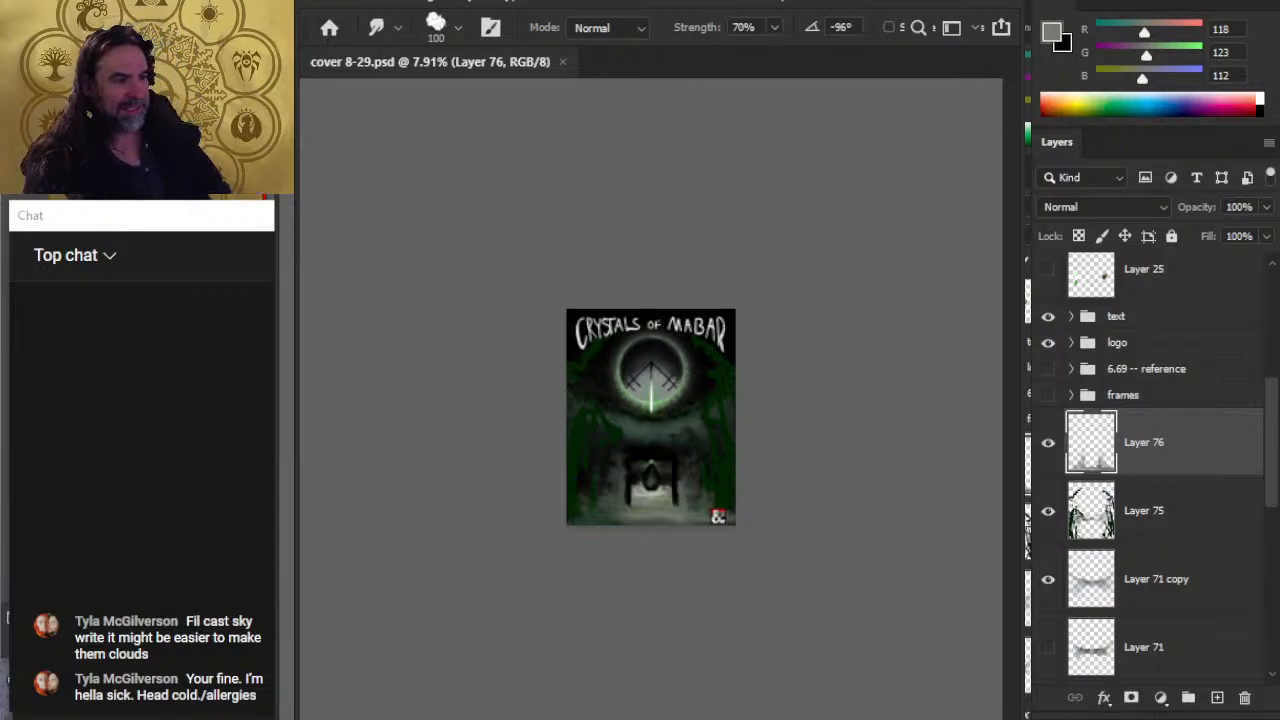